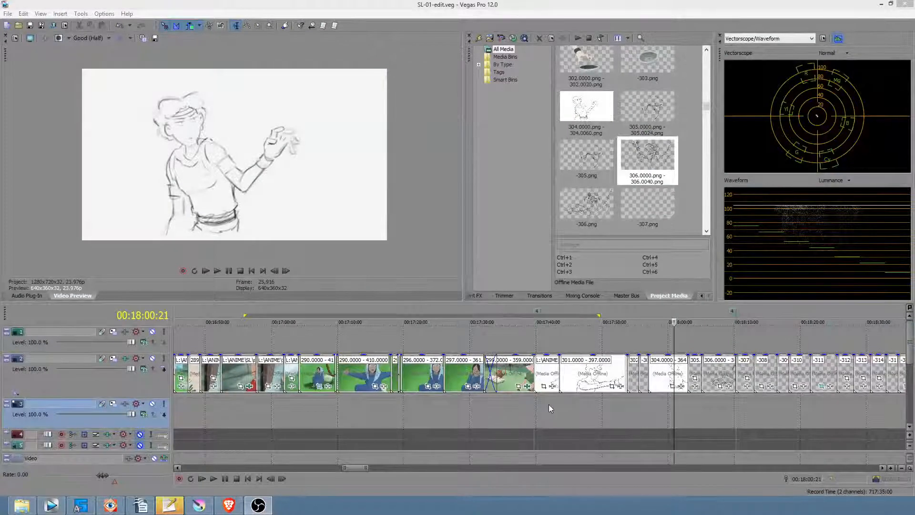
Step: Scrub through the coloured shots on the timeline from clip 289 to the first 290 clip
left_click(647, 407)
scroll(647, 406, "up", 2)
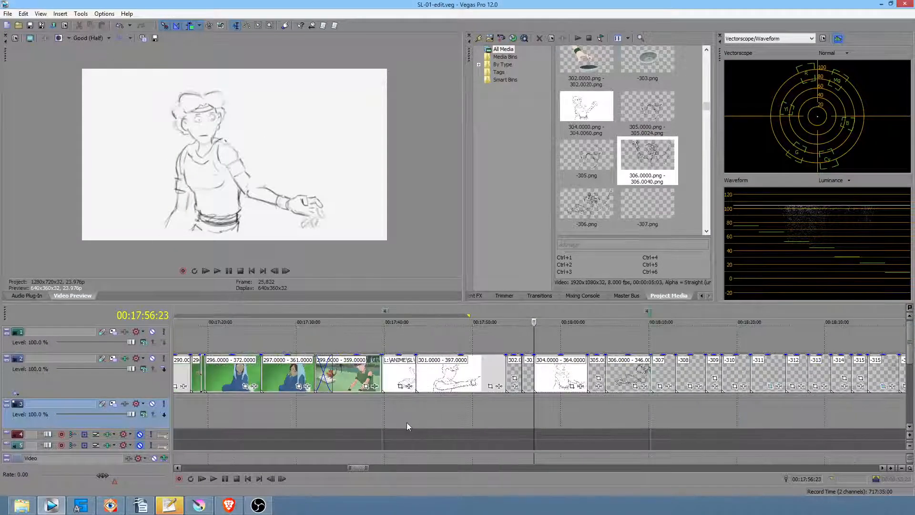
scroll(501, 409, "left", 3)
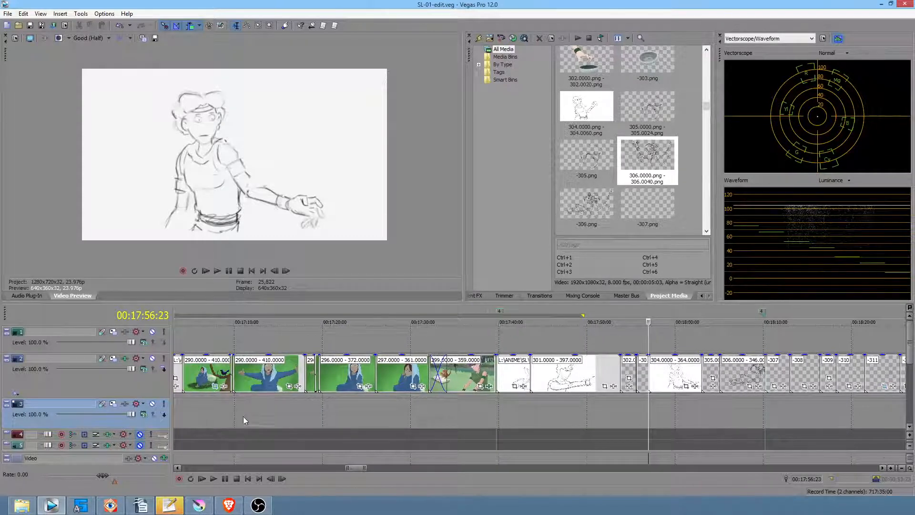
scroll(305, 414, "down", 3)
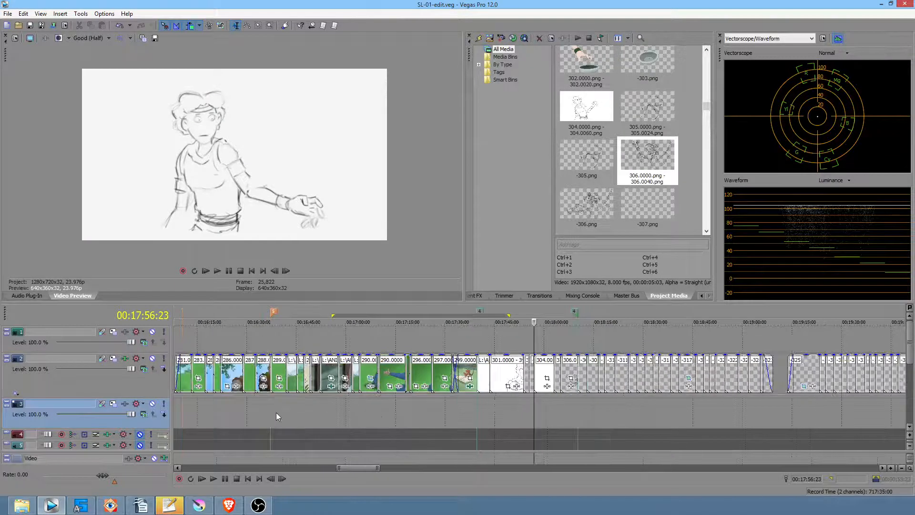
left_click_drag(276, 413, 339, 411)
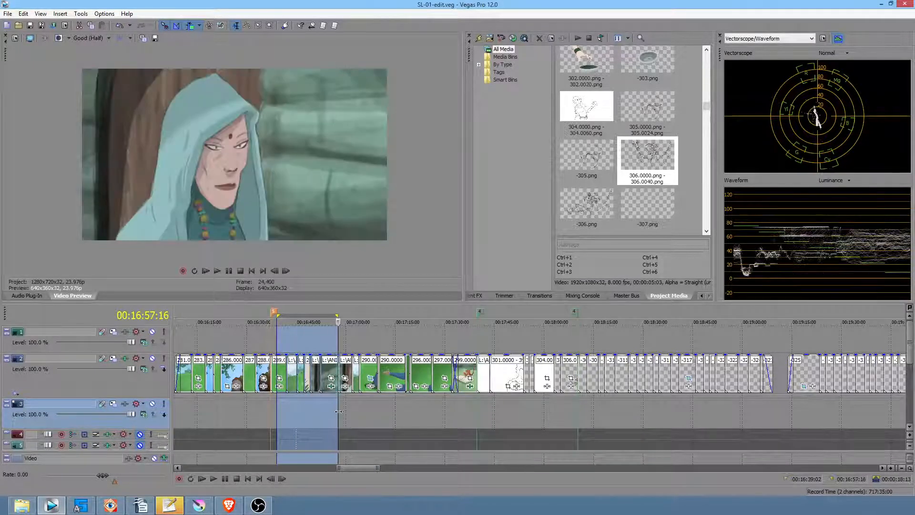
scroll(344, 410, "up", 4)
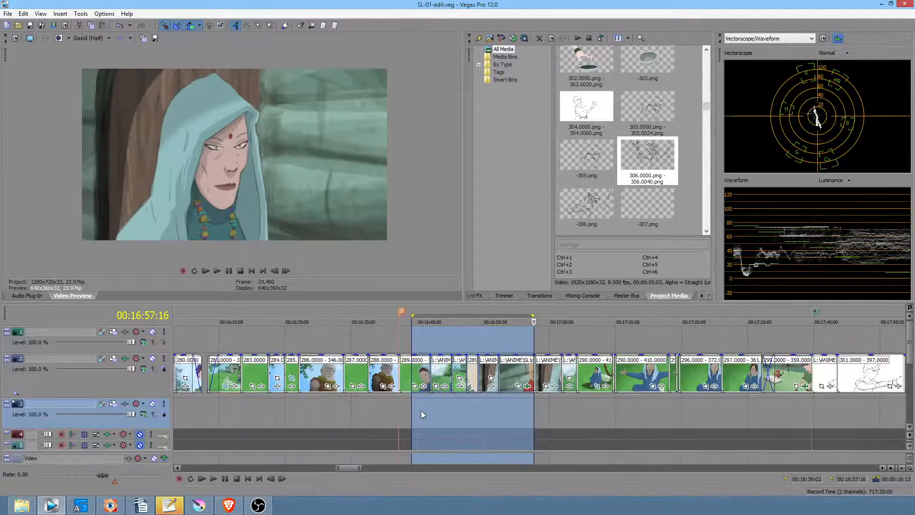
scroll(460, 410, "right", 3)
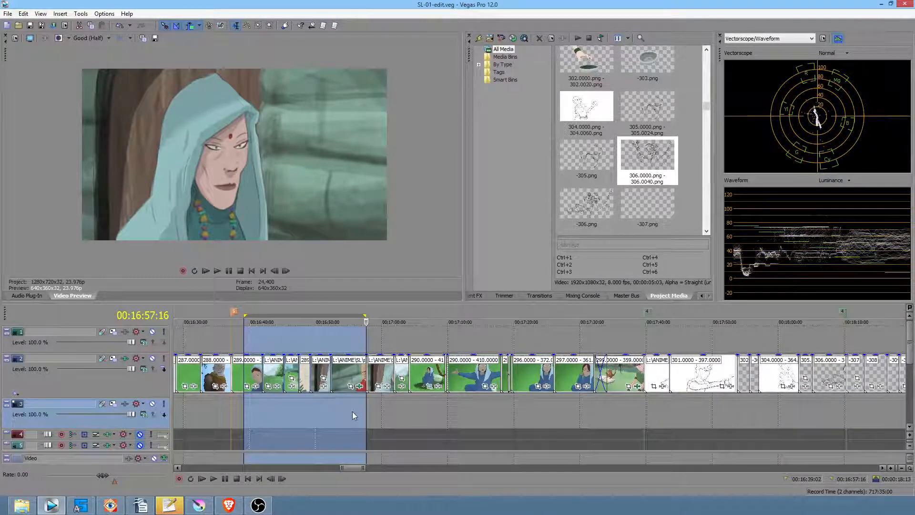
left_click_drag(353, 411, 433, 411)
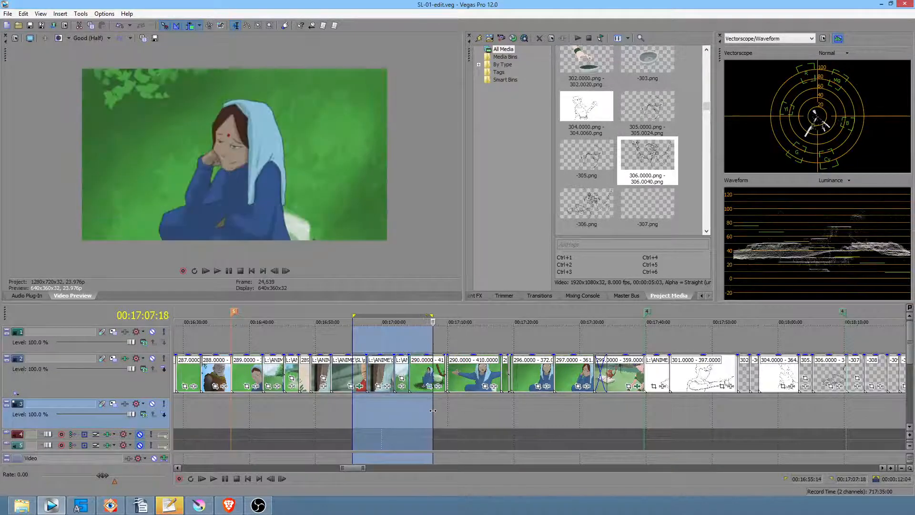
Step: Scrub the timeline from the first 290 clip through clip 296, from about 17:05 to 17:22
scroll(433, 411, "up", 2)
scroll(433, 411, "up", 3)
scroll(433, 411, "down", 2)
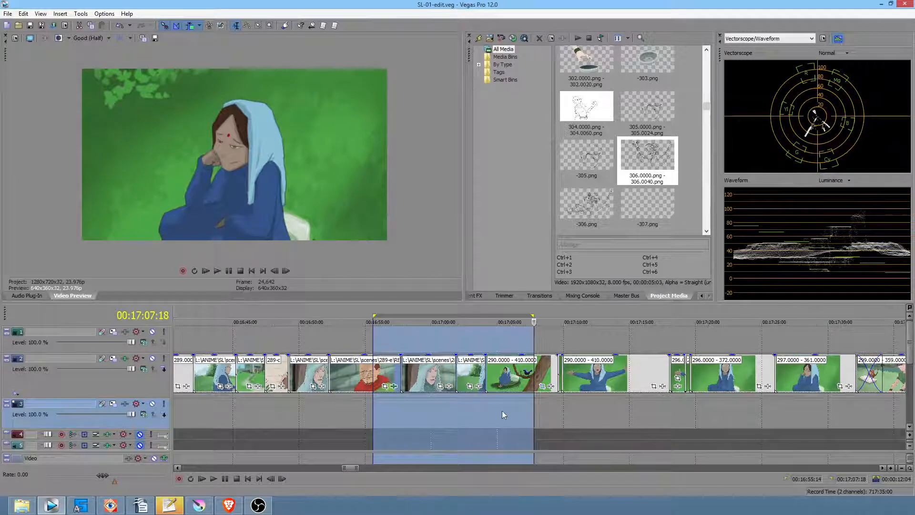
left_click_drag(502, 410, 724, 410)
middle_click(609, 409)
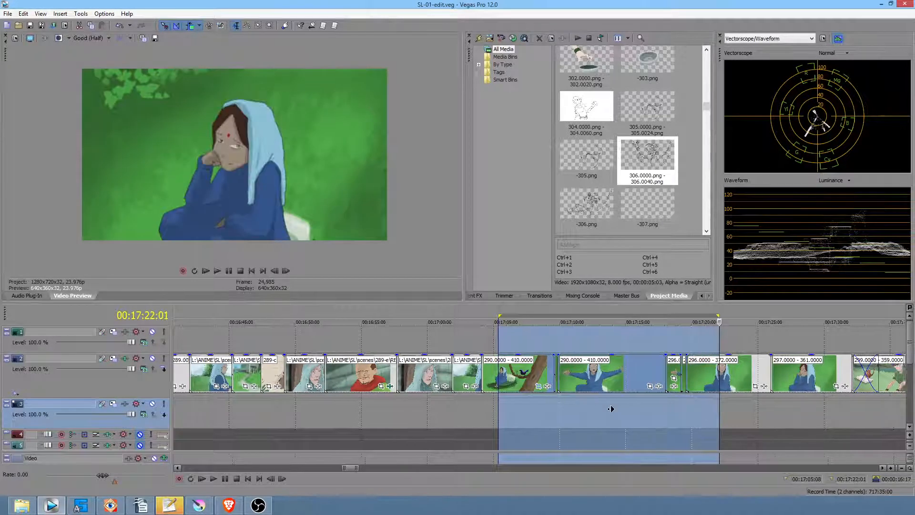
middle_click(638, 412)
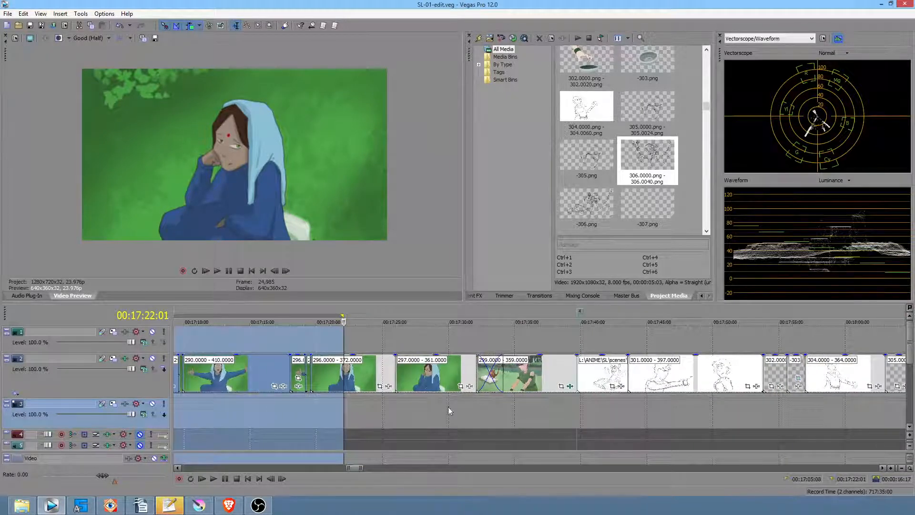
Step: Scrub through clips 297 and 299 on the timeline, from about 17:24 to 17:34
left_click_drag(375, 407, 514, 406)
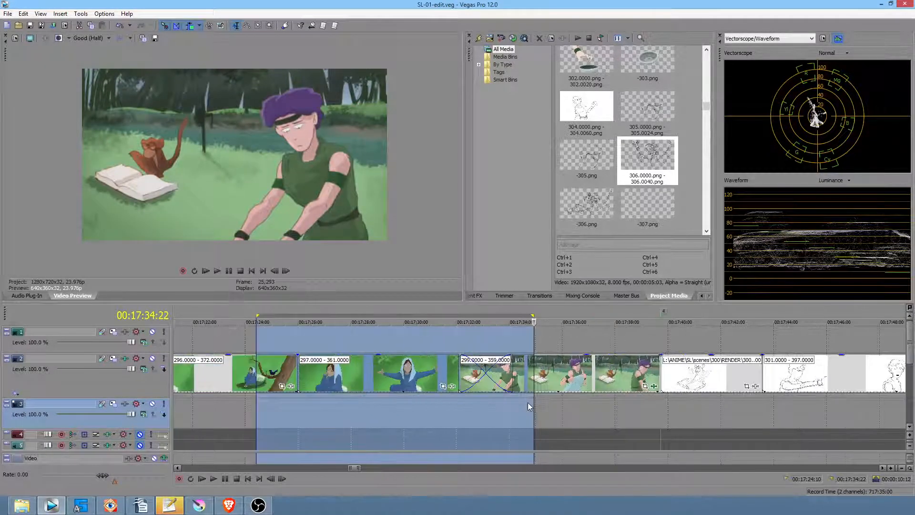
scroll(527, 402, "up", 2)
scroll(519, 406, "down", 2)
scroll(519, 420, "right", 6)
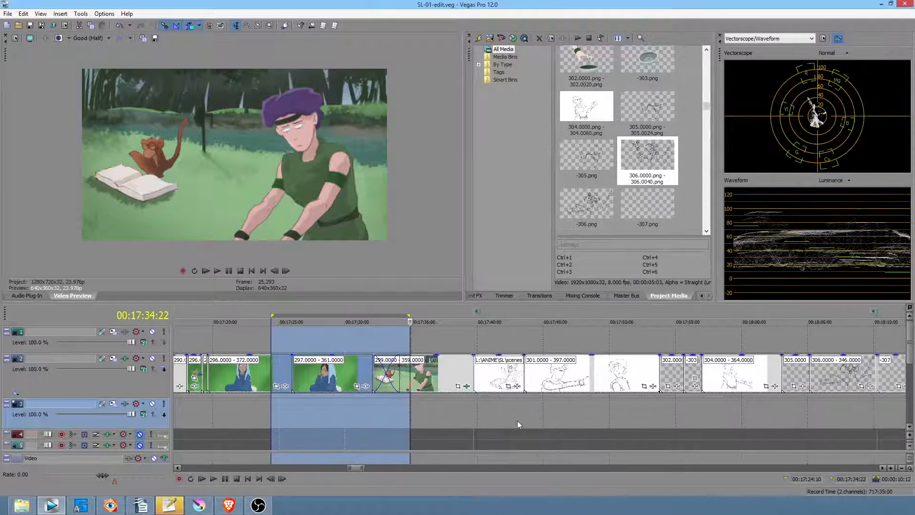
Step: Scrub from clip 299 into the sketched scene 300 shot, and return the playhead to the end part of clip 299 at 00:17:37:10
left_click_drag(394, 412, 500, 411)
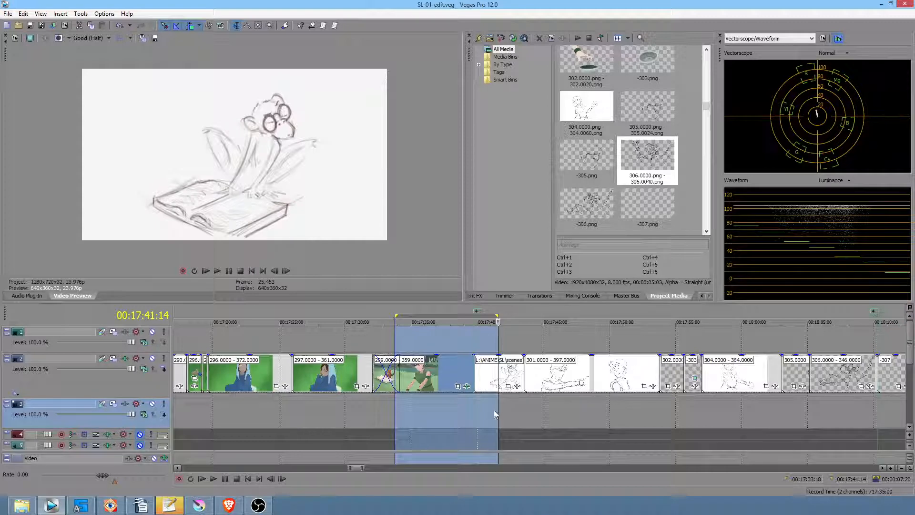
middle_click(491, 412)
middle_click(513, 407)
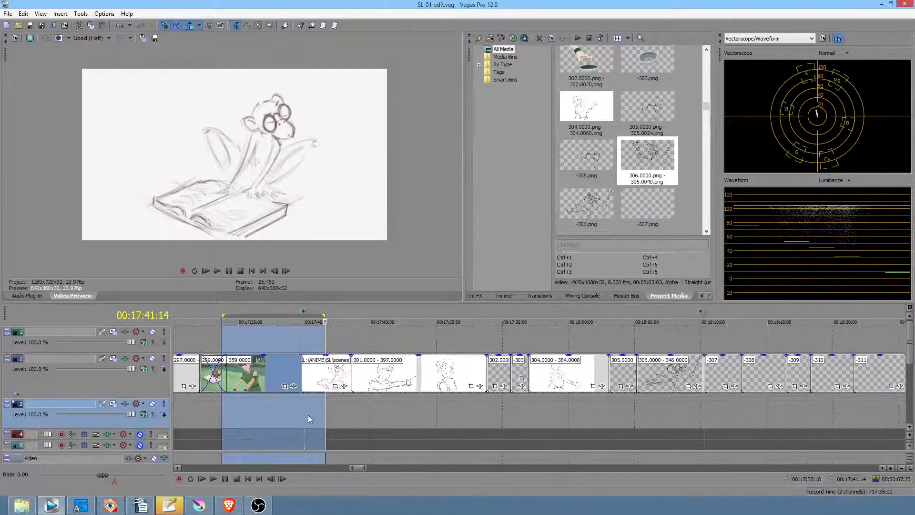
left_click(271, 411)
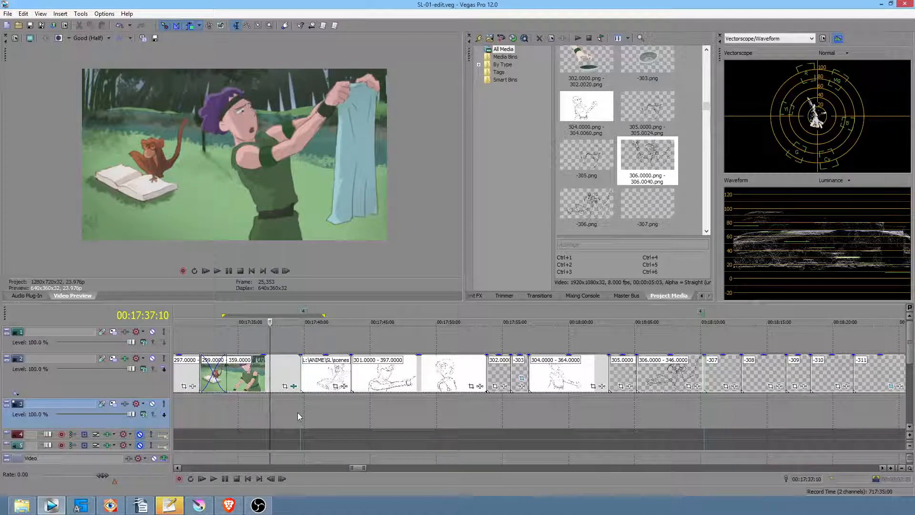
scroll(280, 407, "right", 3)
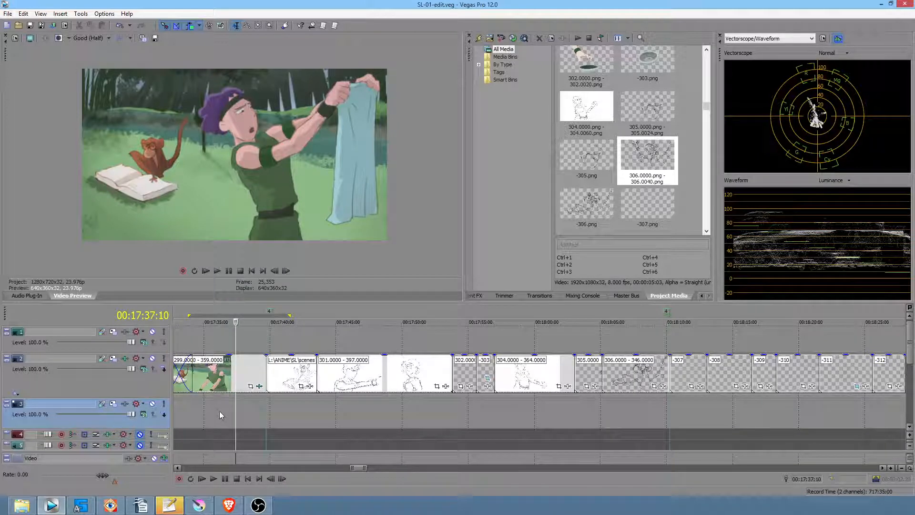
Step: Scrub from the end of clip 299 through the sketched shots 300 and 301, up to 00:17:51:21
left_click_drag(219, 411, 237, 413)
left_click(235, 411)
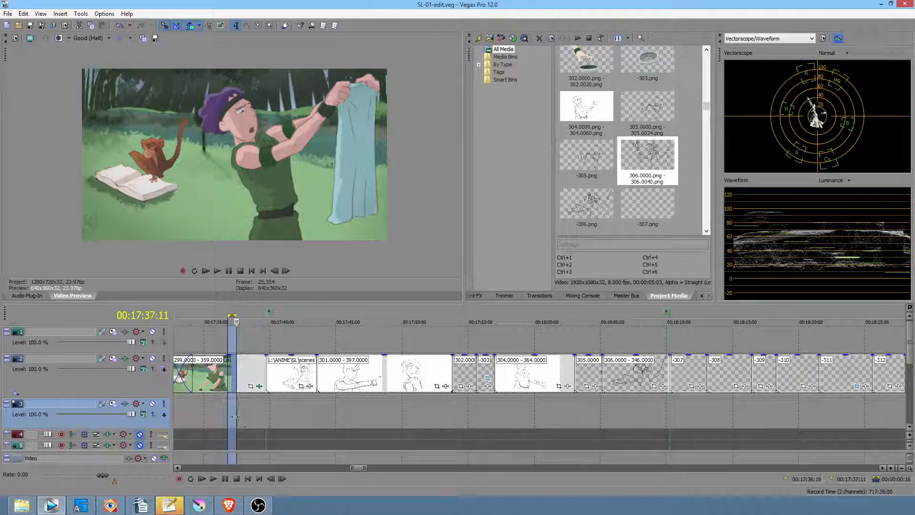
scroll(249, 416, "right", 2)
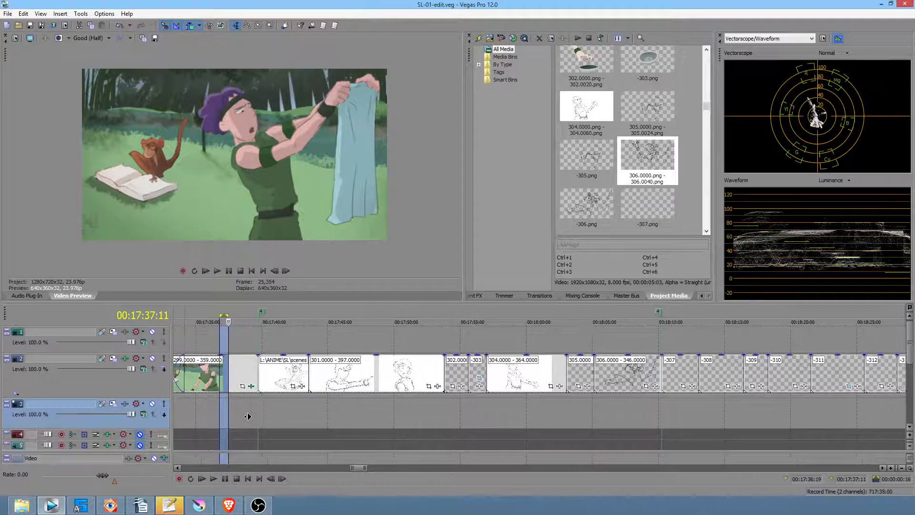
left_click(212, 416)
left_click_drag(206, 415, 409, 418)
scroll(450, 413, "down", 2)
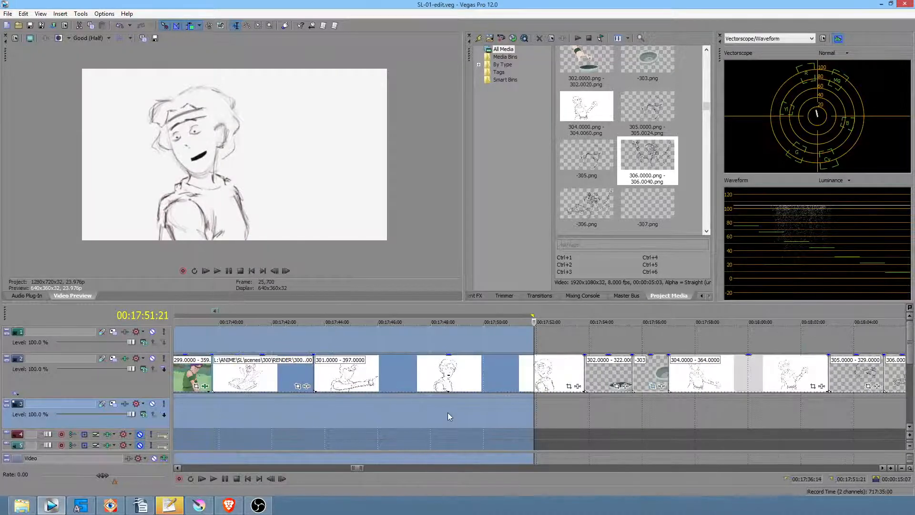
Step: Scrub through the sketched shots from clip 301 up to clip 306, and review again from the start of scene 300 into clip 301
scroll(441, 413, "right", 3)
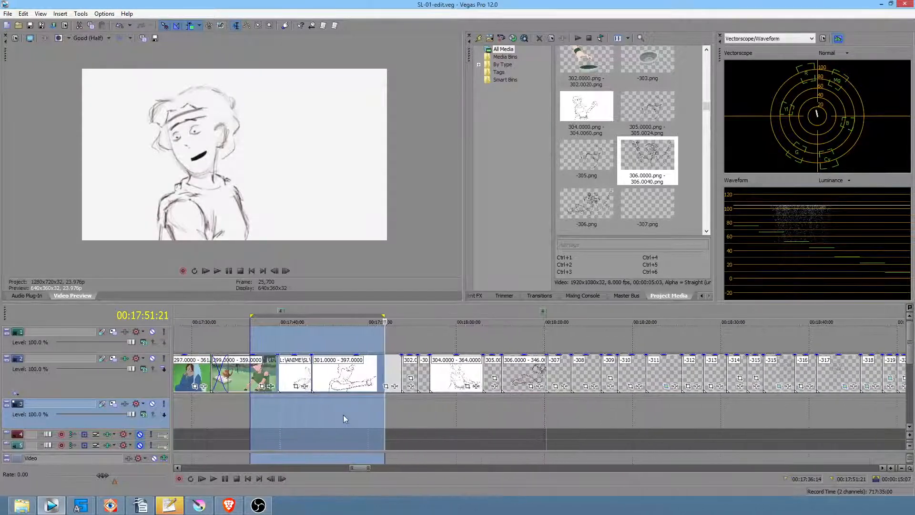
left_click_drag(346, 415, 502, 414)
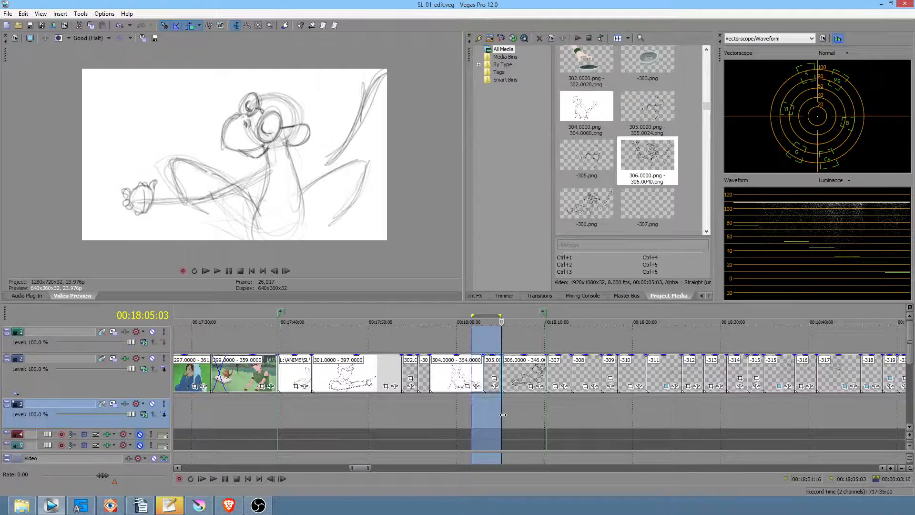
left_click(277, 407)
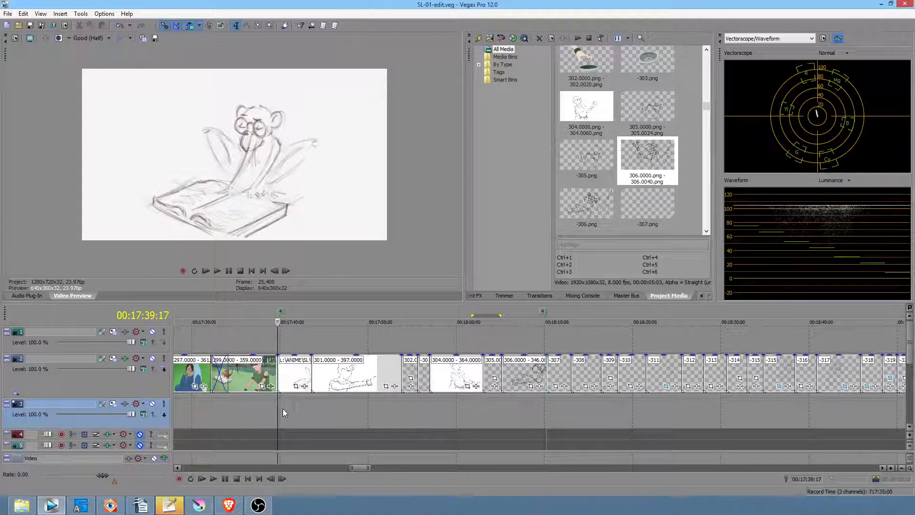
left_click_drag(281, 411, 348, 408)
left_click(338, 408)
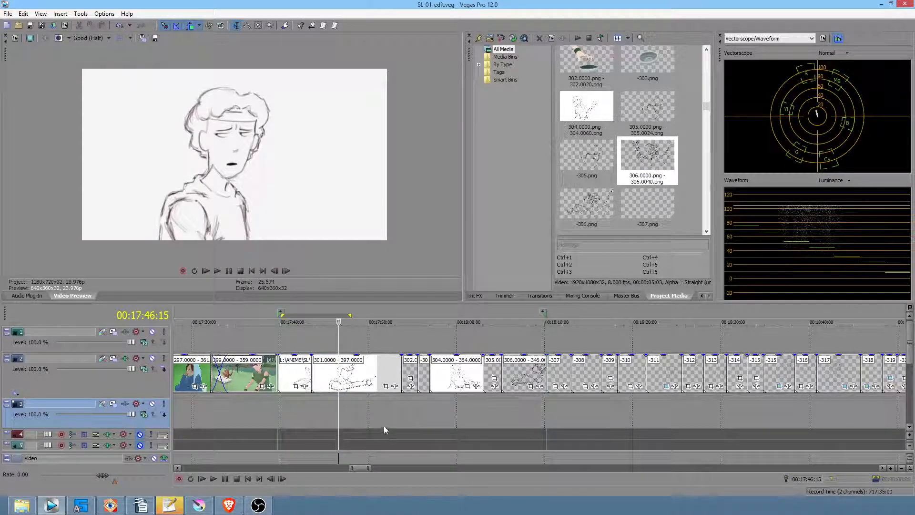
Step: Review the animation in clip 301 by scrubbing from 00:17:44:06 to 00:17:52:12
scroll(380, 428, "up", 2)
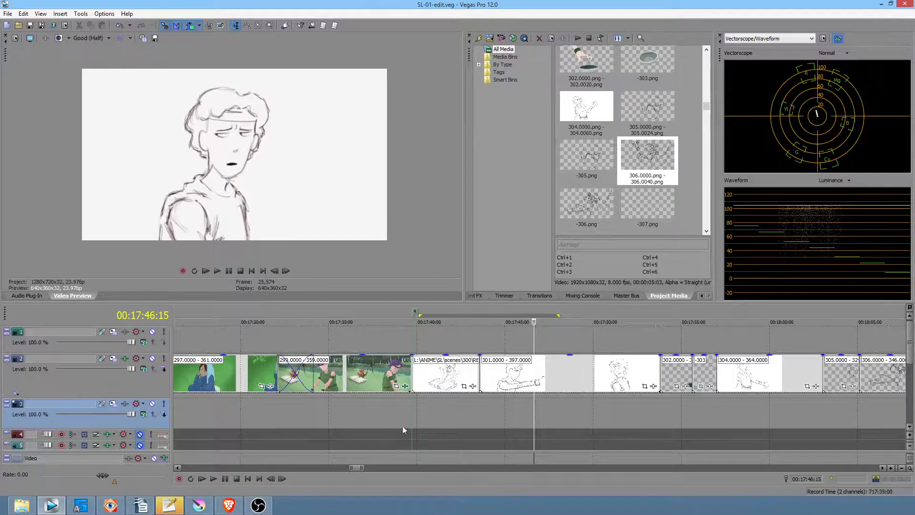
scroll(377, 420, "right", 3)
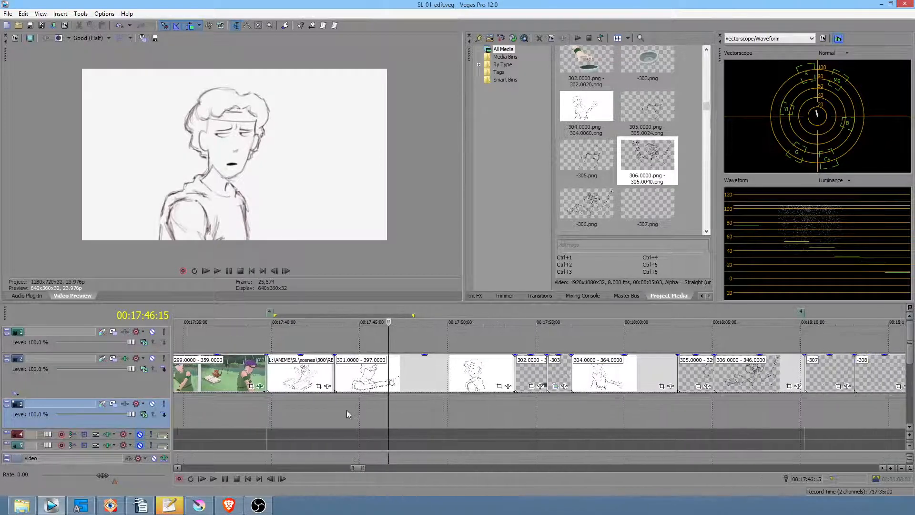
left_click_drag(347, 410, 463, 418)
left_click_drag(431, 413, 492, 413)
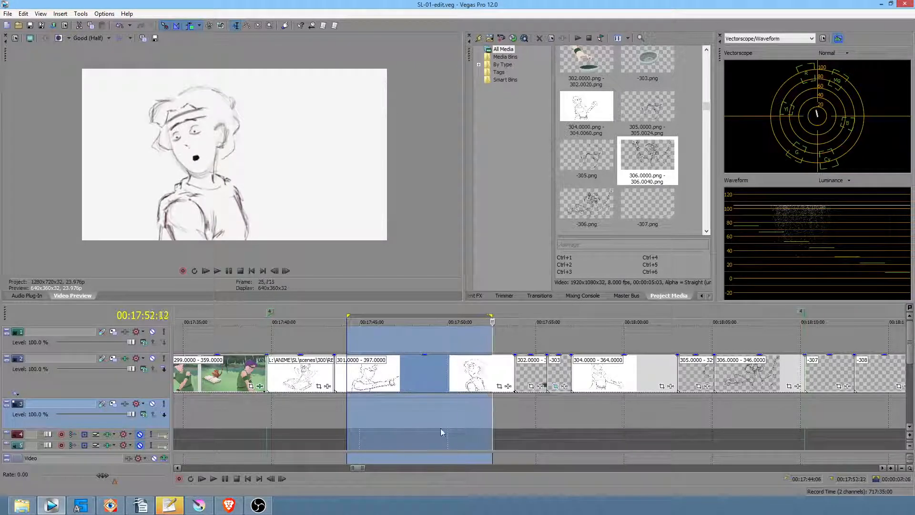
scroll(444, 427, "right", 3)
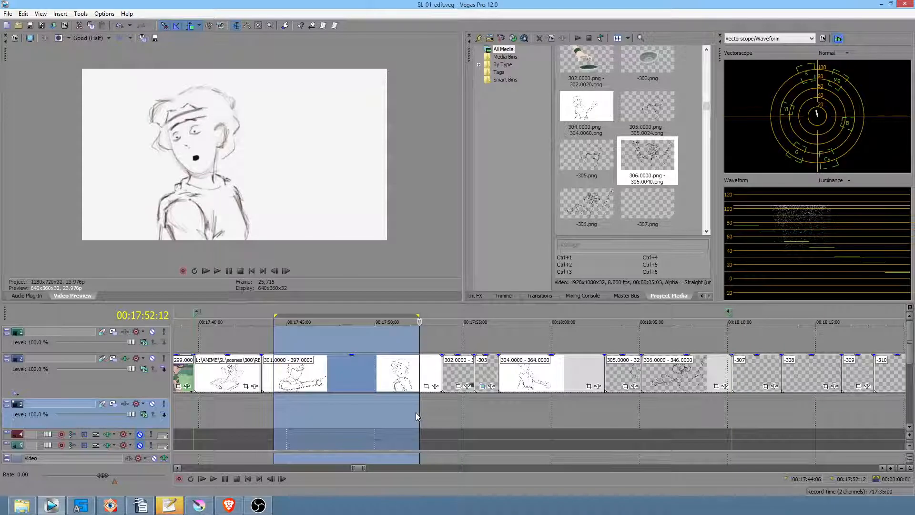
Step: Scrub from the end of clip 301 into clip 306, and examine the end of clip 304 up to its cut to 305
left_click_drag(424, 412, 566, 424)
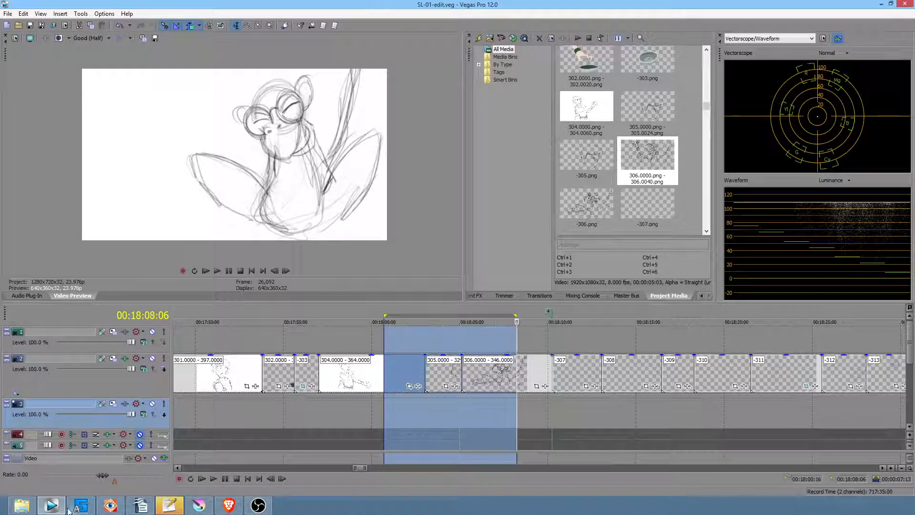
left_click_drag(480, 414, 406, 411)
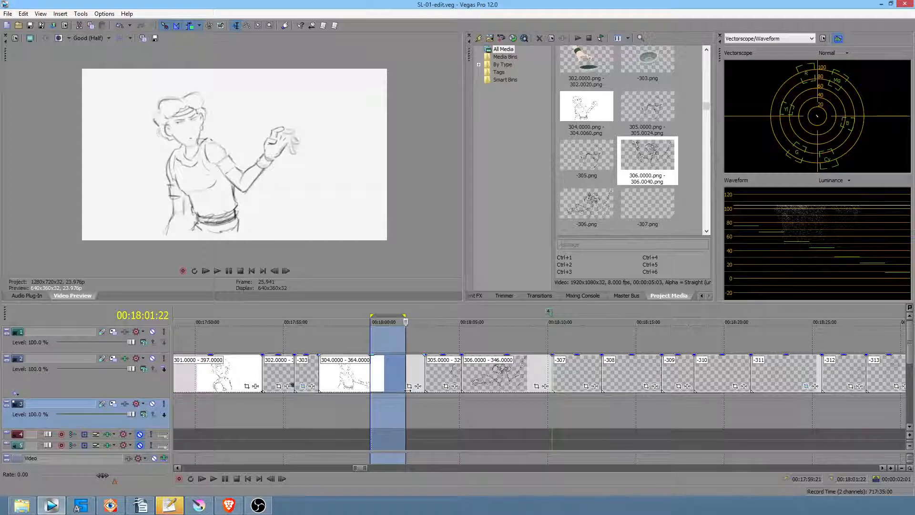
left_click_drag(398, 417, 422, 413)
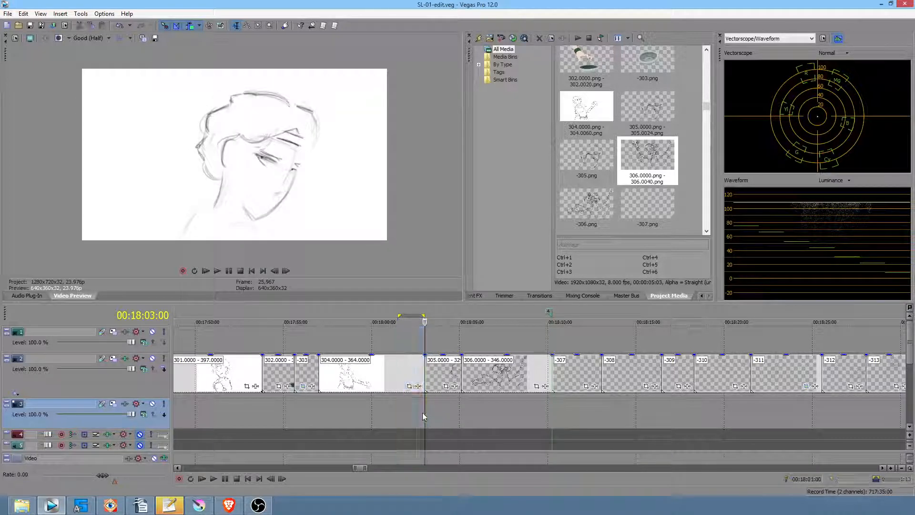
Step: Play back clips 305 and 306 from 00:18:02:17, and place the playhead at the start of clip 307
left_click(420, 413)
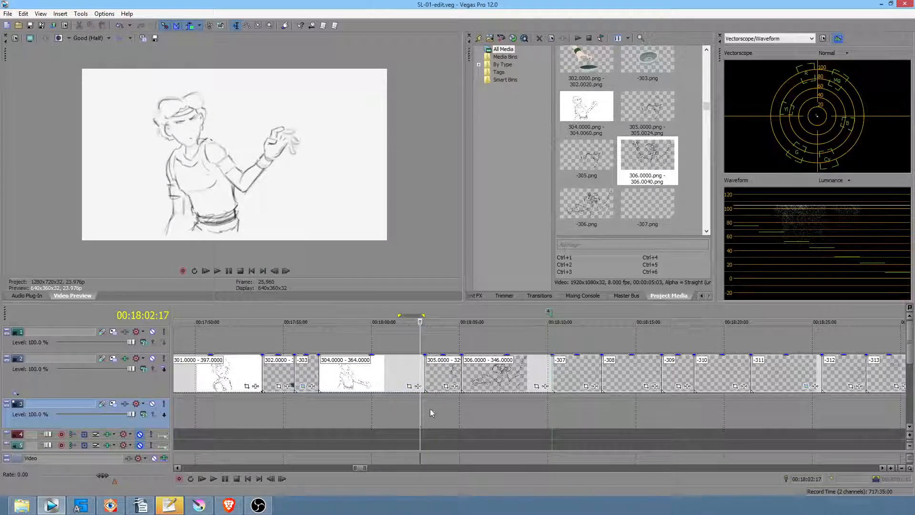
key("space")
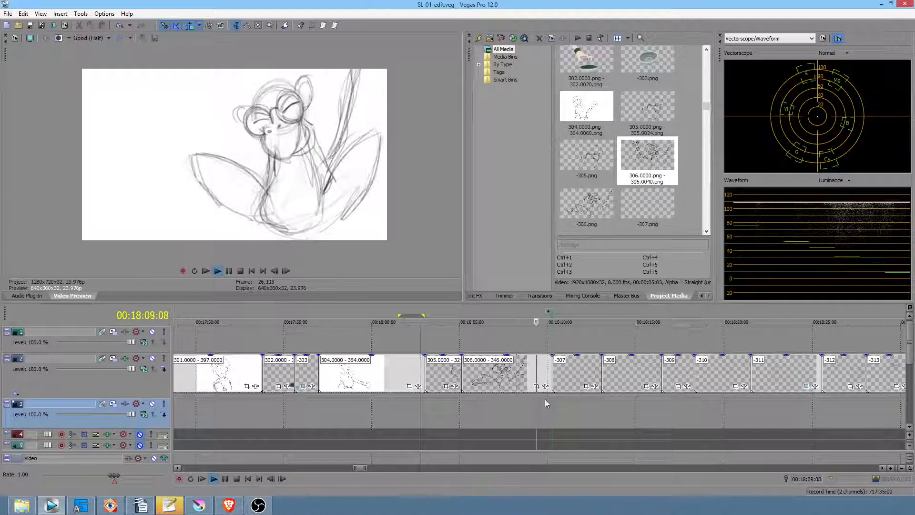
key("space")
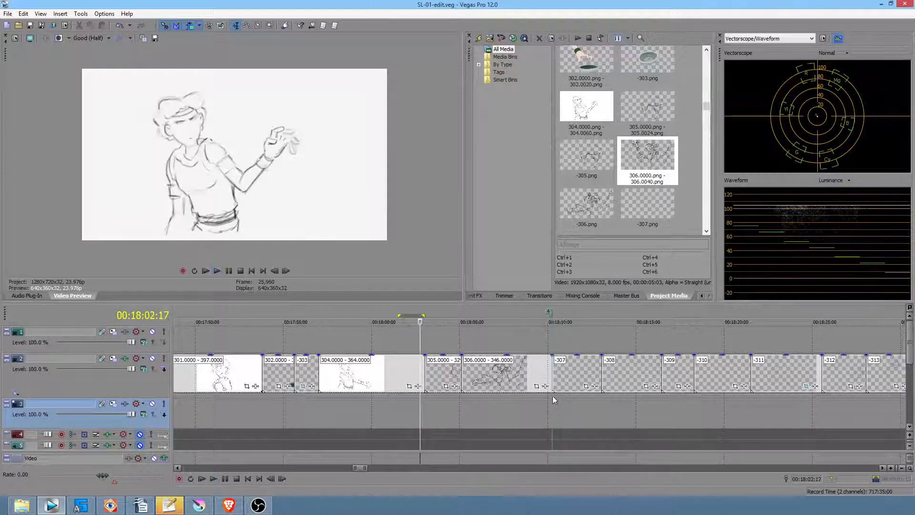
left_click(553, 396)
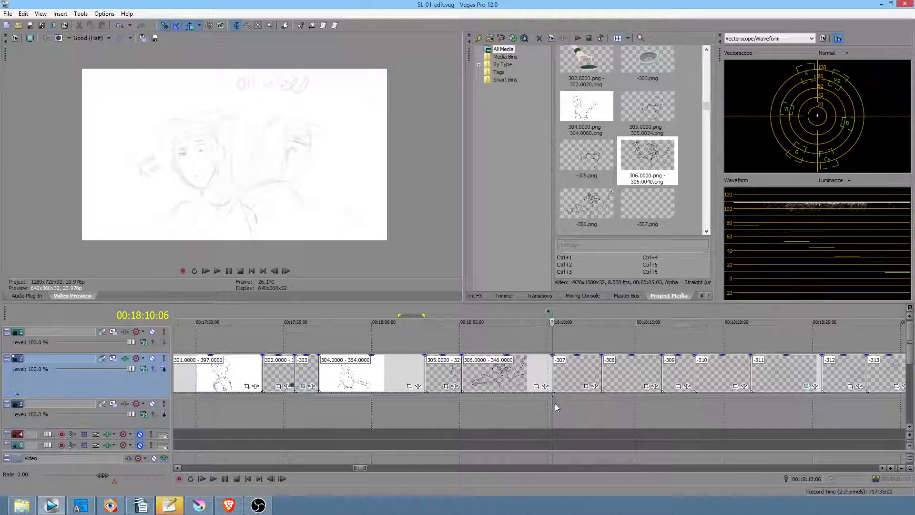
scroll(555, 403, "down", 4)
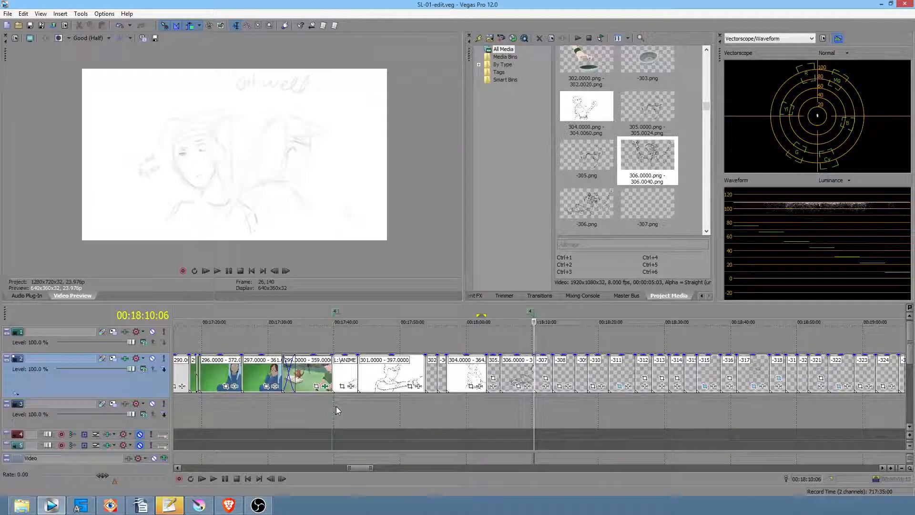
Step: Scrub from 00:17:40:06 in scene 300 through clip 306, and place the playhead at the start of clip 307
left_click_drag(336, 406, 511, 406)
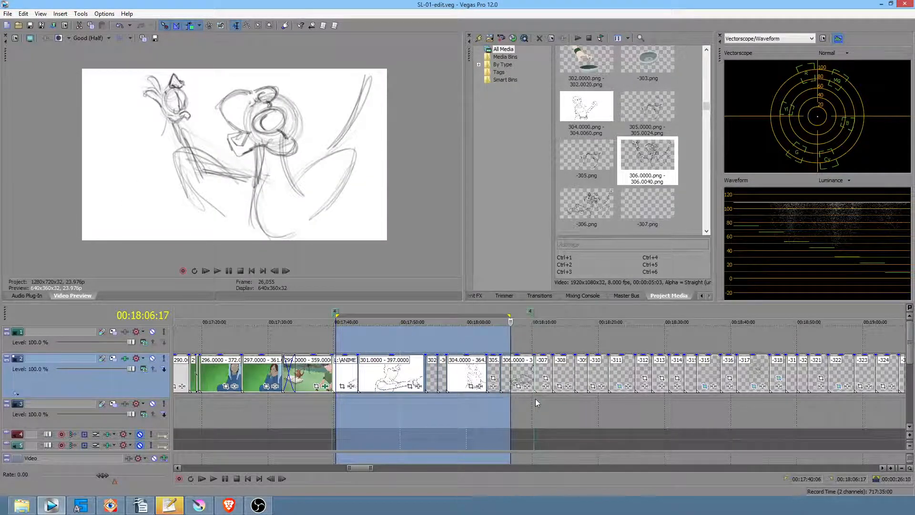
scroll(536, 399, "up", 5)
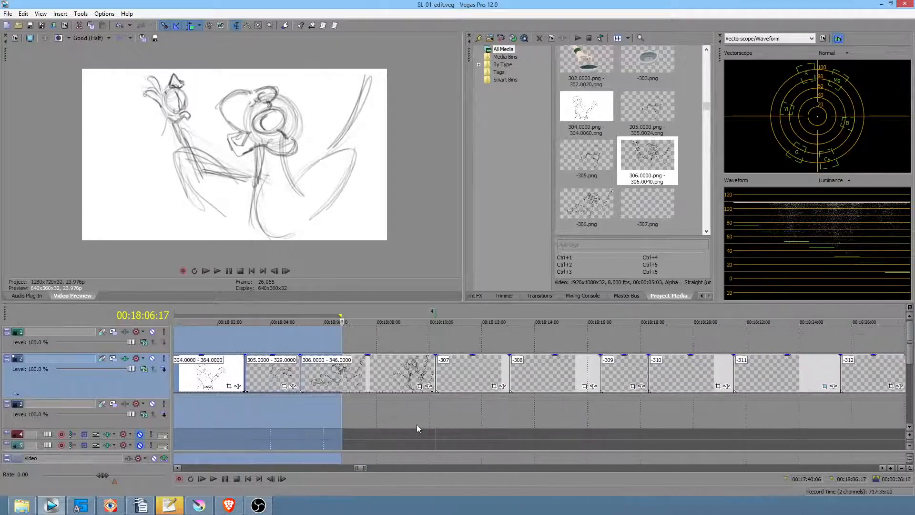
left_click_drag(391, 419, 436, 416)
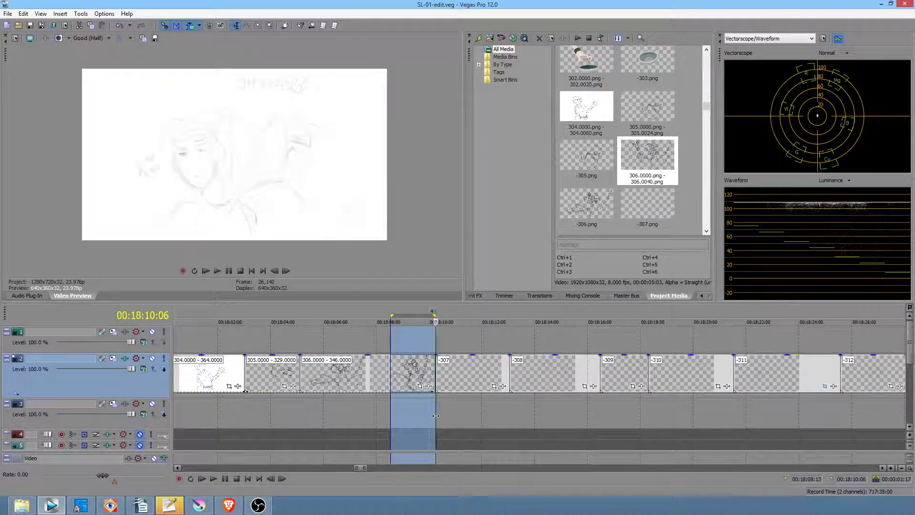
left_click(435, 416)
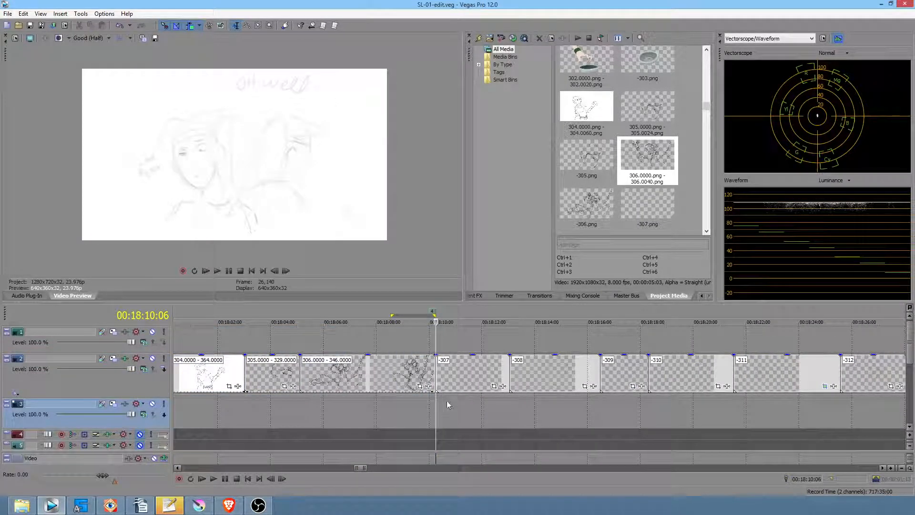
Step: Examine the cut from clip 306 into clip 307 and survey the timeline of clips around it
scroll(438, 402, "right", 5)
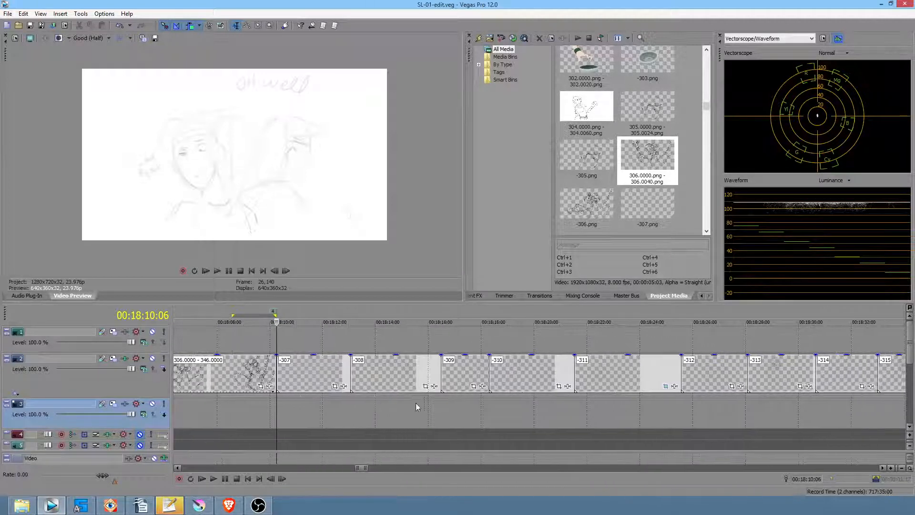
scroll(416, 403, "down", 3)
scroll(452, 400, "right", 4)
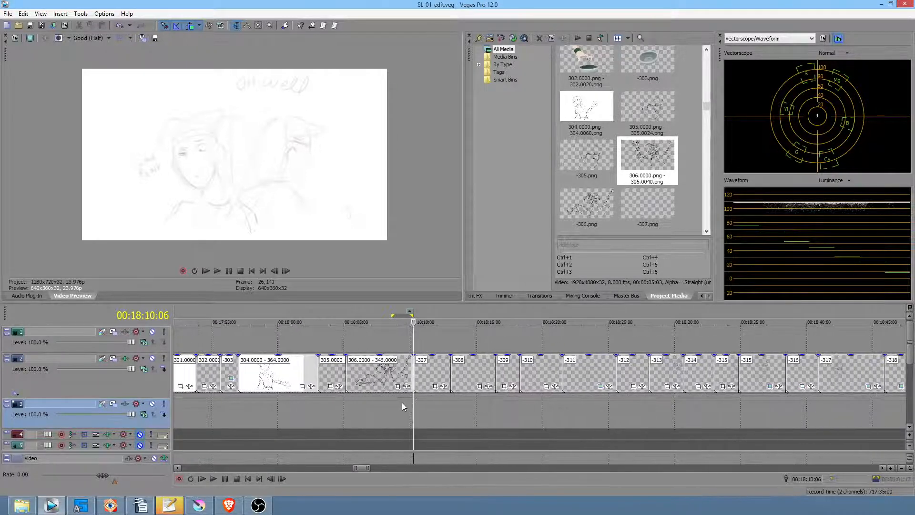
left_click_drag(398, 403, 431, 385)
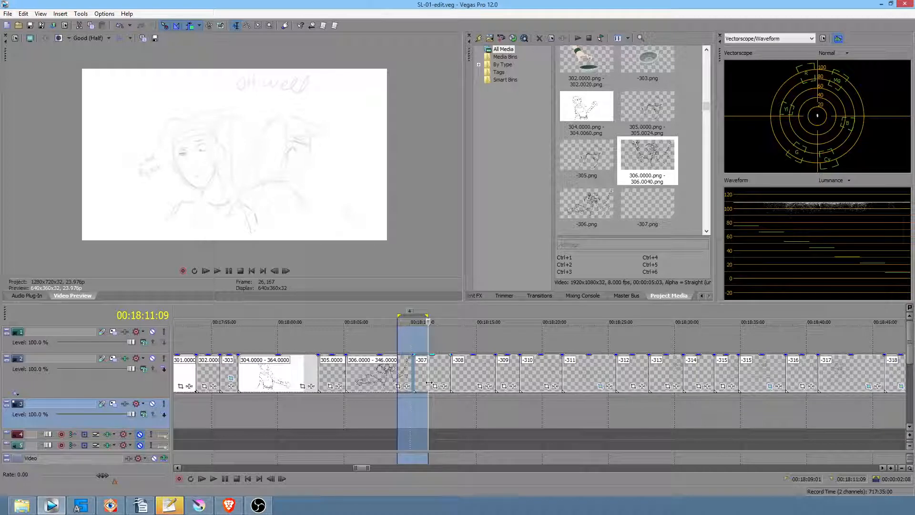
left_click(438, 401)
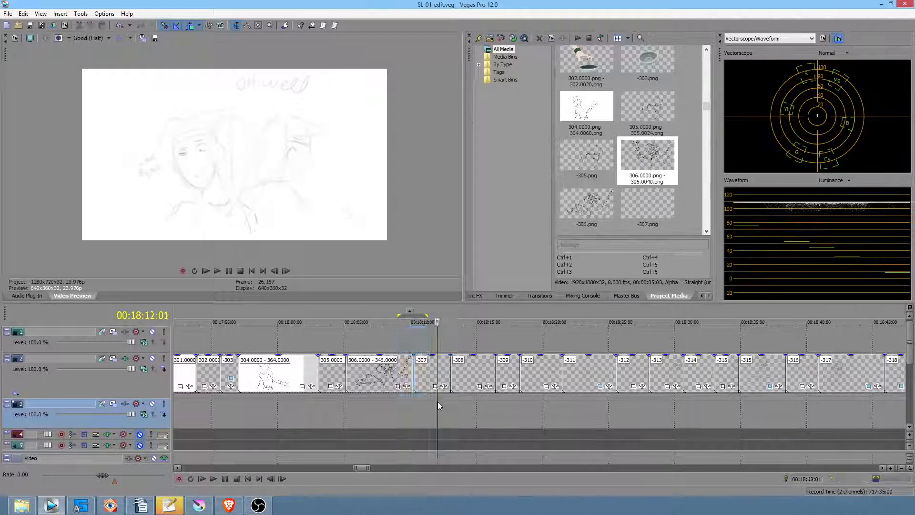
left_click(396, 408)
left_click_drag(381, 413, 403, 408)
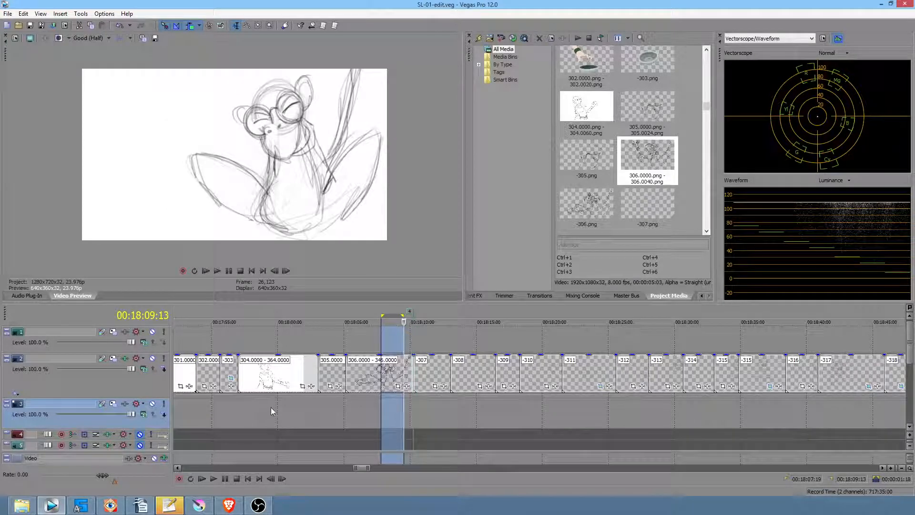
scroll(399, 409, "down", 8)
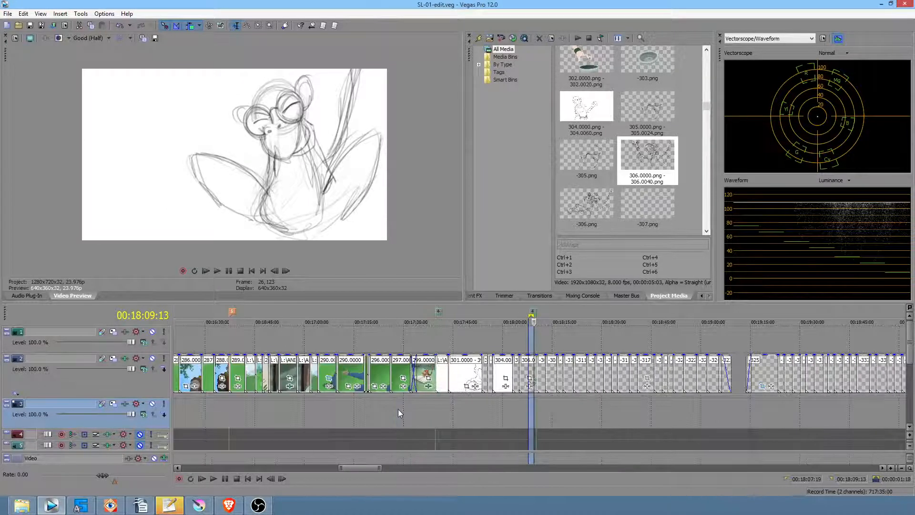
scroll(493, 394, "up", 4)
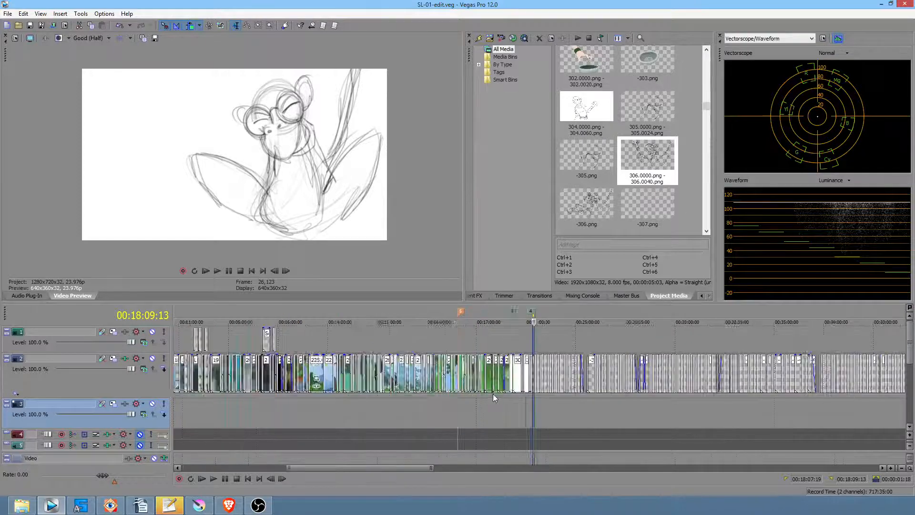
scroll(494, 394, "up", 3)
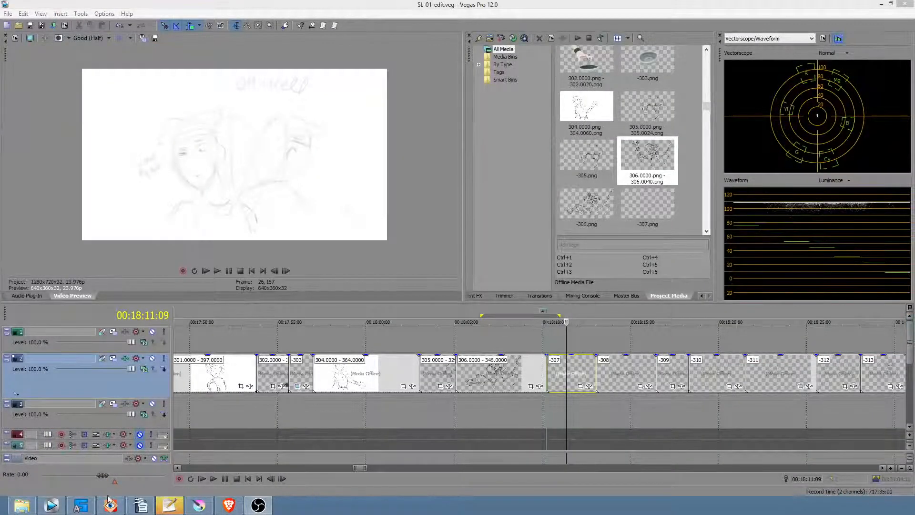
Step: Switch to FastStone Image Viewer, select -307.png in the scenes folder, and open it in Krita
left_click(109, 503)
left_click(761, 95)
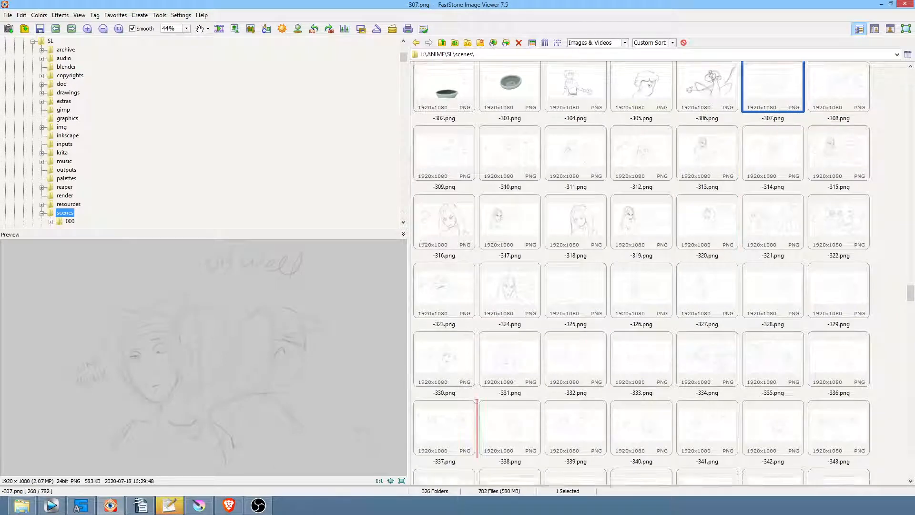
left_click(199, 506)
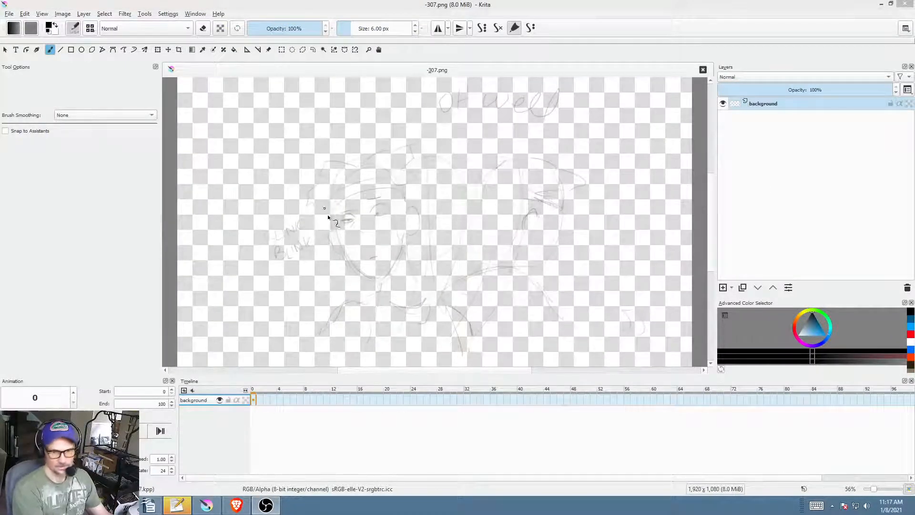
left_click(502, 6)
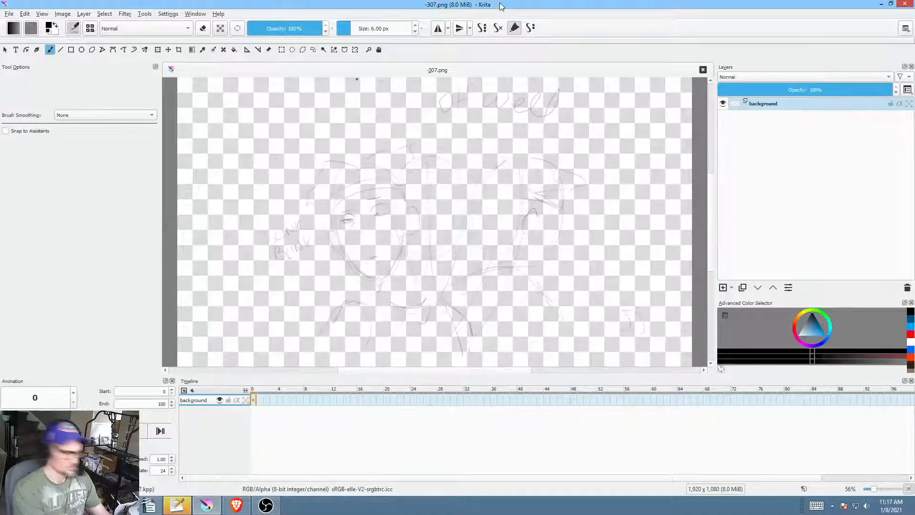
Step: Darken the faint sketch lines of -307.png with a Color Adjustment curve on the RGBA channel
key("ctrl+m")
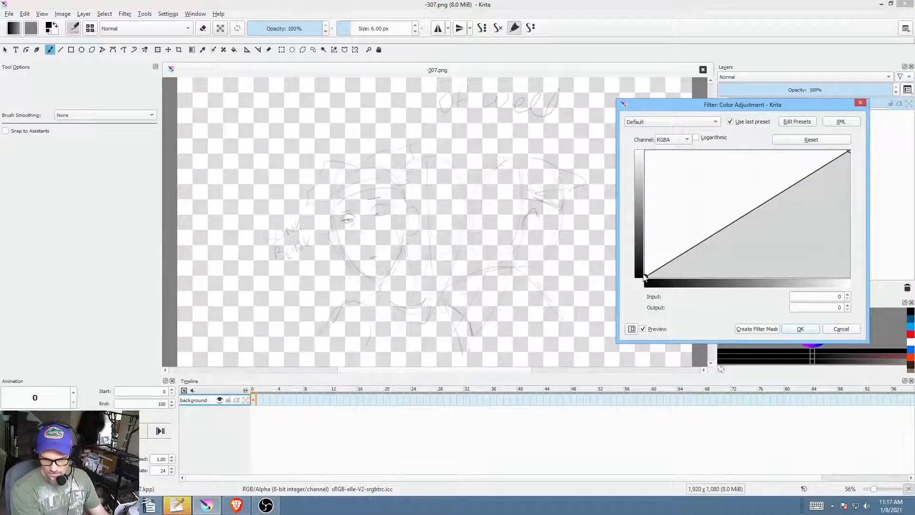
left_click_drag(646, 275, 902, 355)
left_click(791, 329)
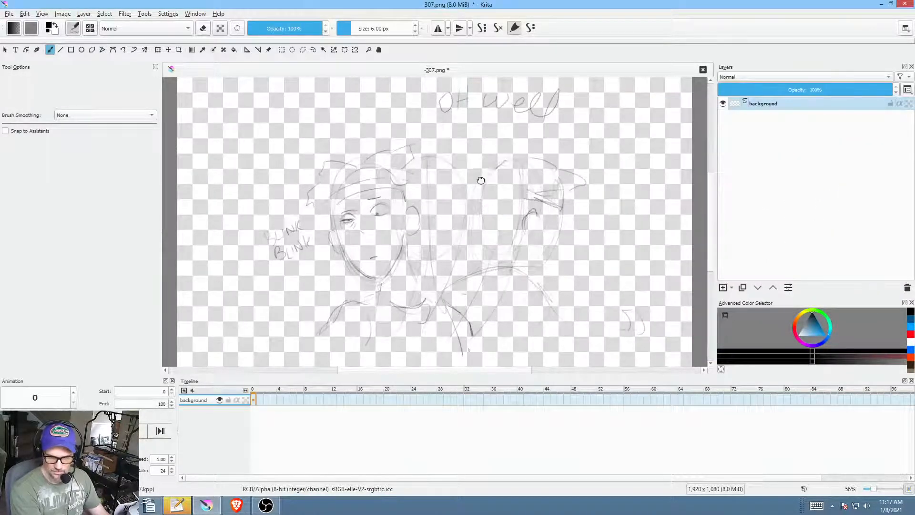
left_click_drag(481, 181, 488, 182)
scroll(492, 180, "up", 2)
scroll(492, 180, "down", 1)
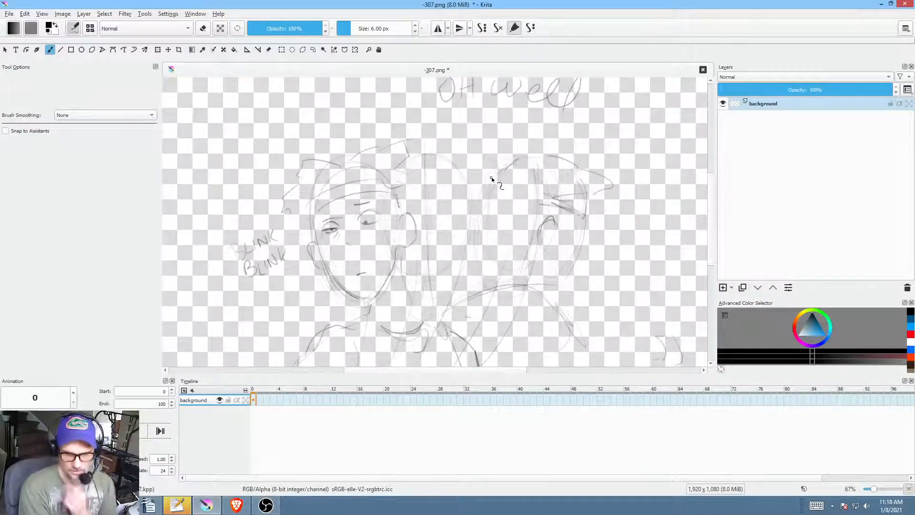
left_click_drag(515, 198, 508, 172)
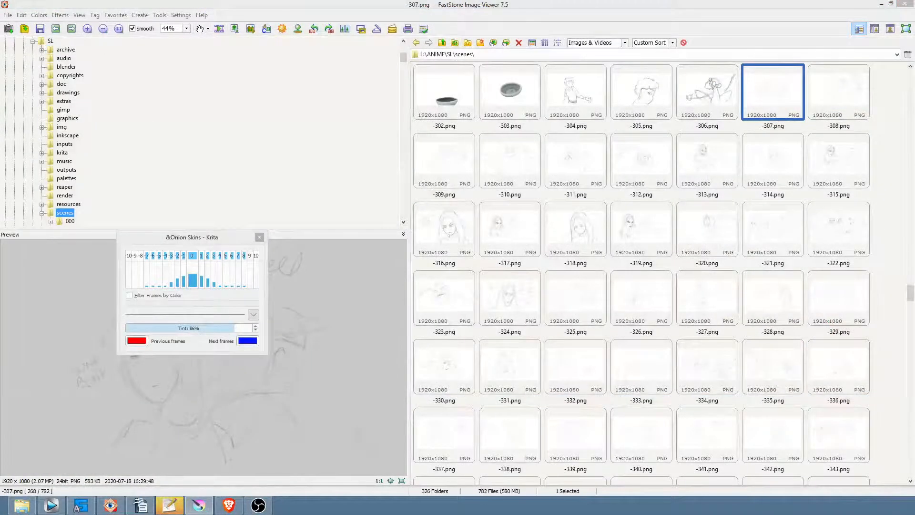
Step: Switch to Vegas Pro and review the shots from the end of clip 304 into clip 307
left_click(52, 505)
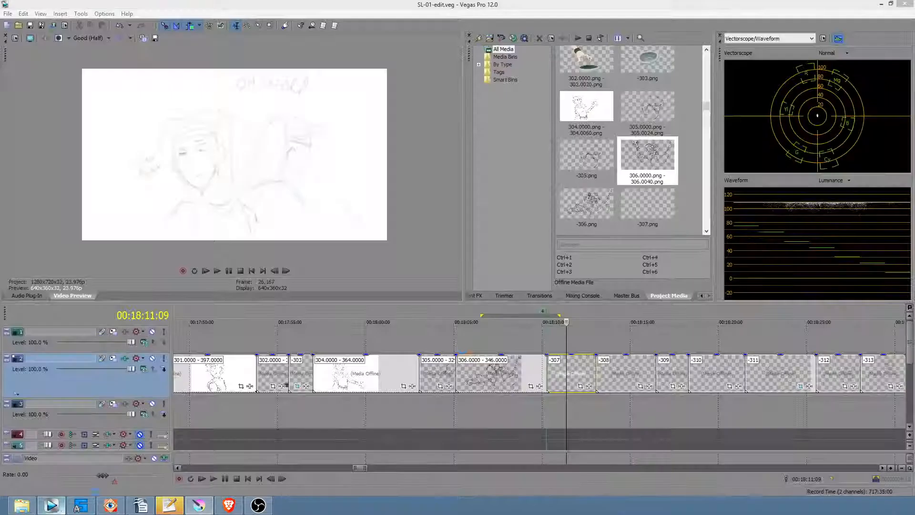
left_click(397, 407)
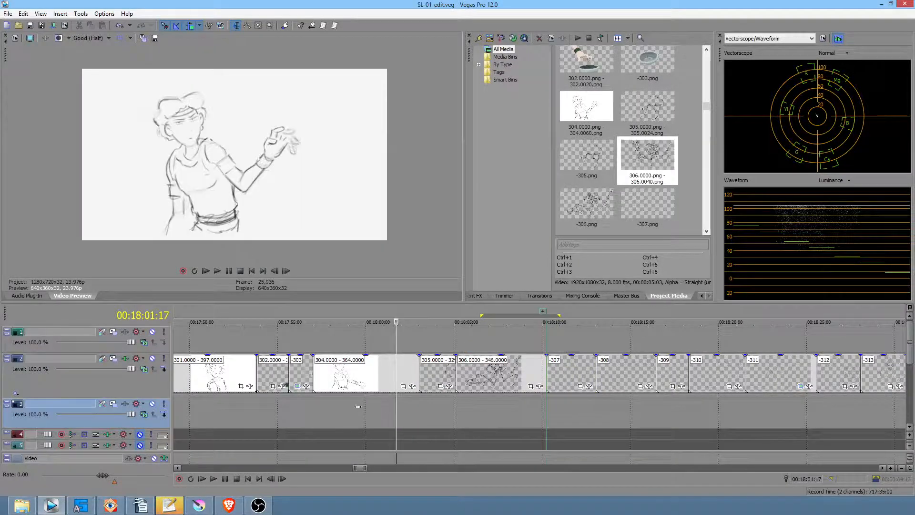
left_click_drag(361, 411, 572, 409)
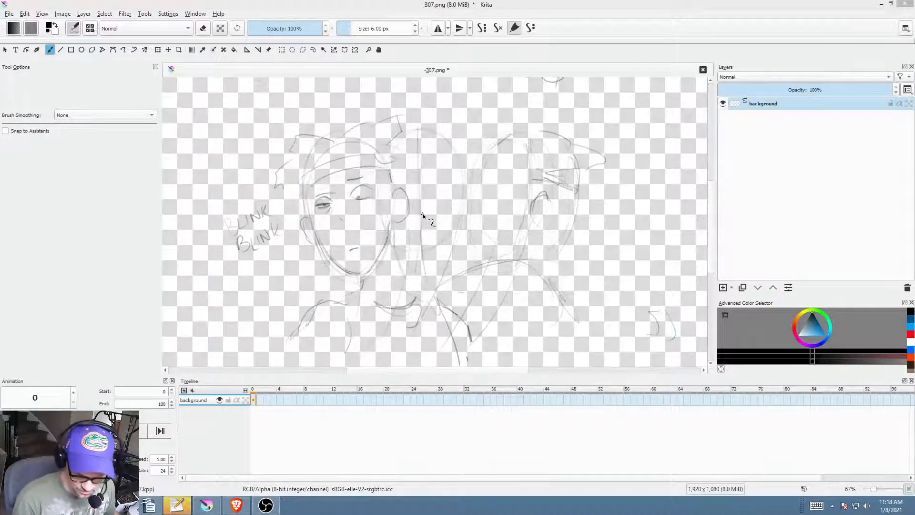
Step: Switch back to Krita and set the animation frame rate to 8
left_click_drag(399, 221, 411, 206)
left_click_drag(588, 231, 559, 251)
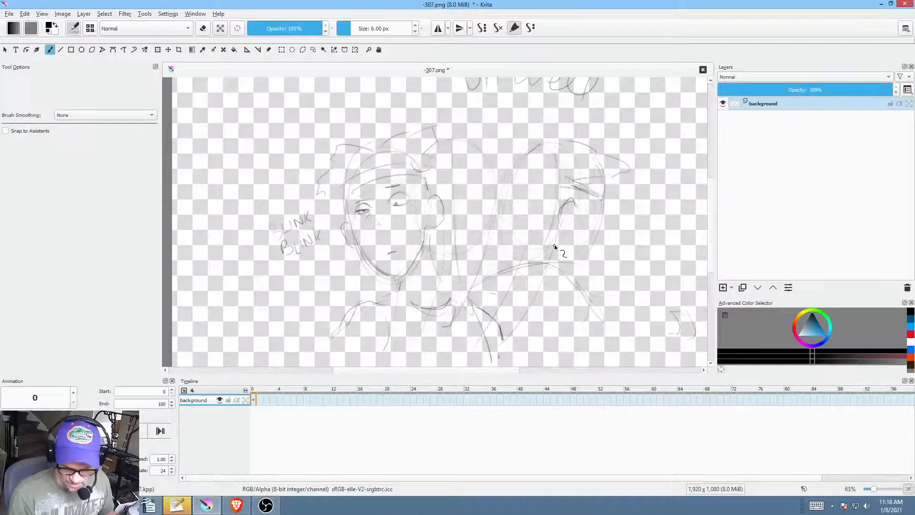
left_click(173, 471)
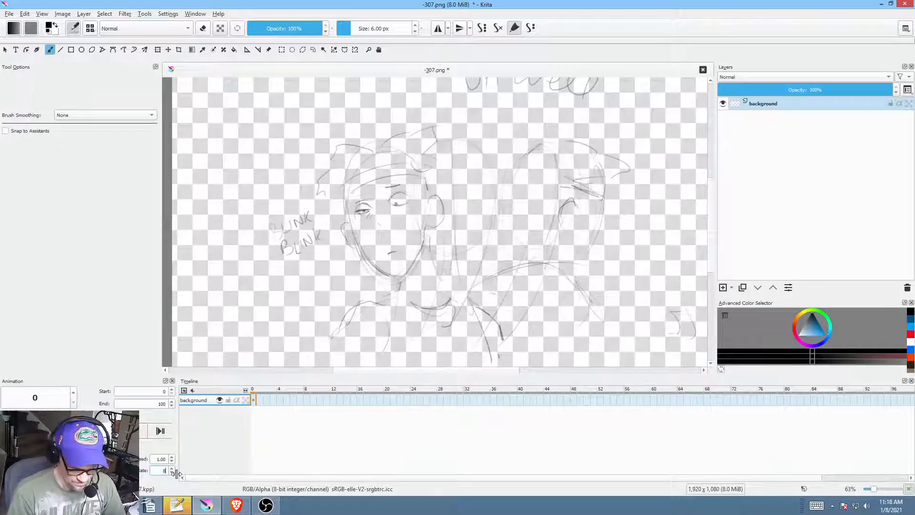
Step: Add a new paint layer above the background sketch and save the image
left_click(722, 288)
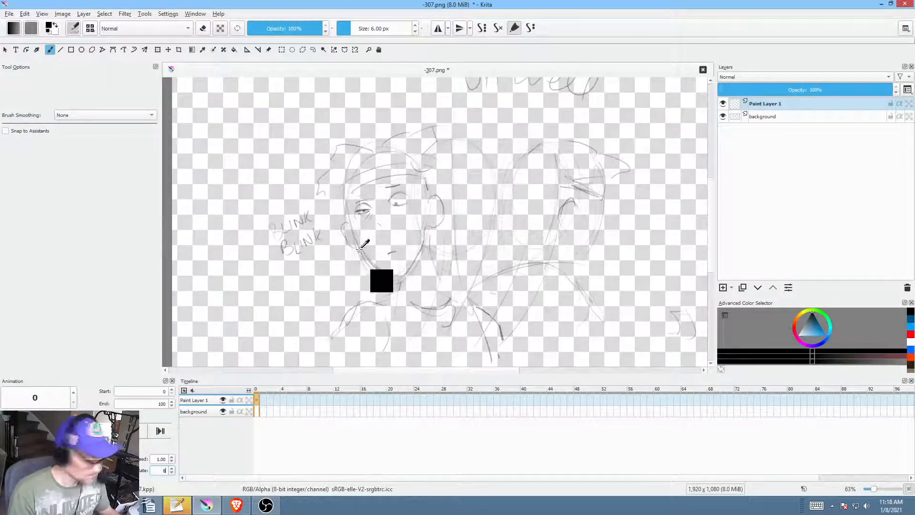
key("ctrl+s")
left_click(581, 398)
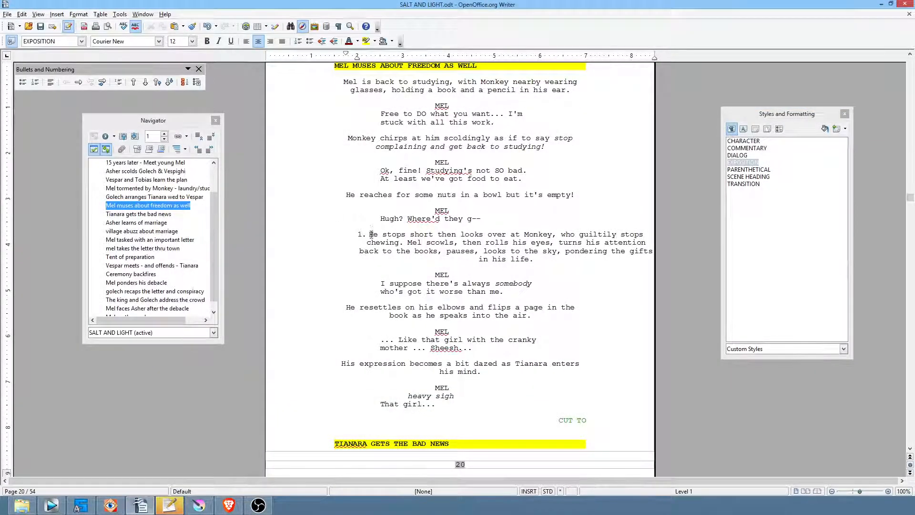
Step: In the OpenOffice Writer script, remove the numbering from the "He stops short" paragraph, split it before "Mel scowls", and save
left_click(373, 242)
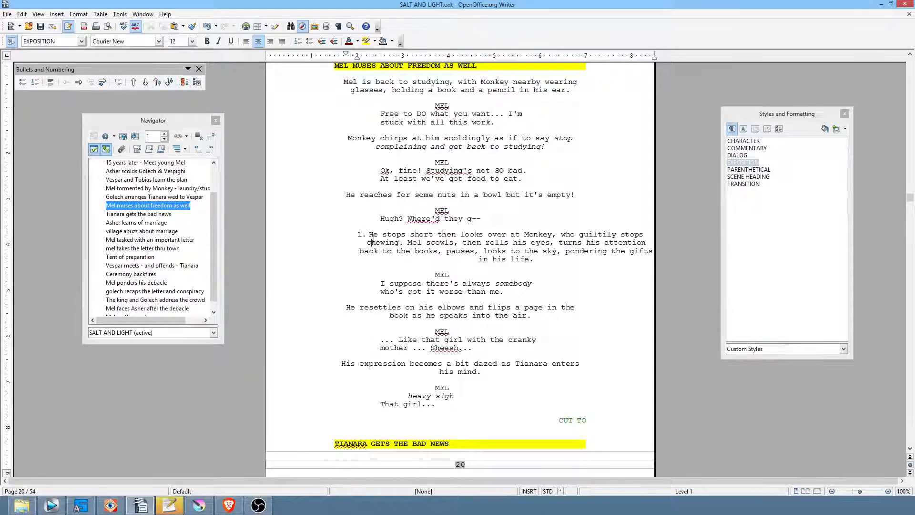
key("F12")
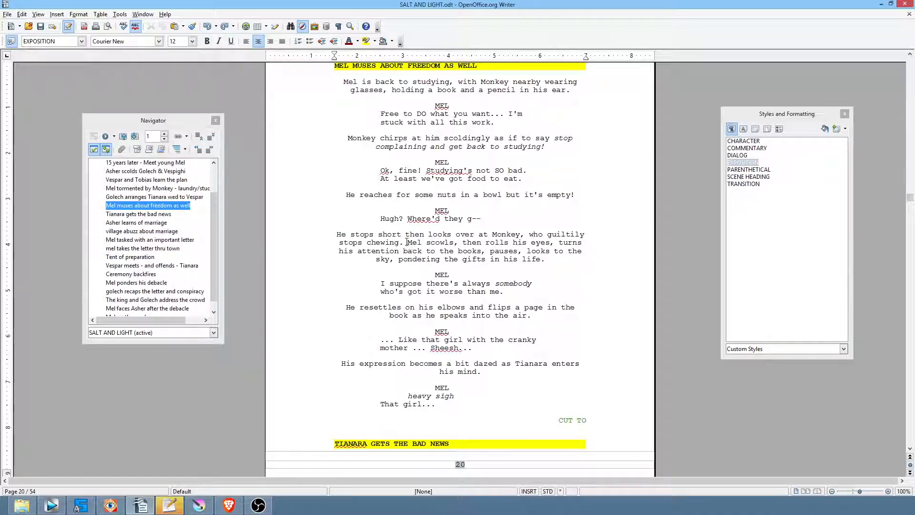
key("Return")
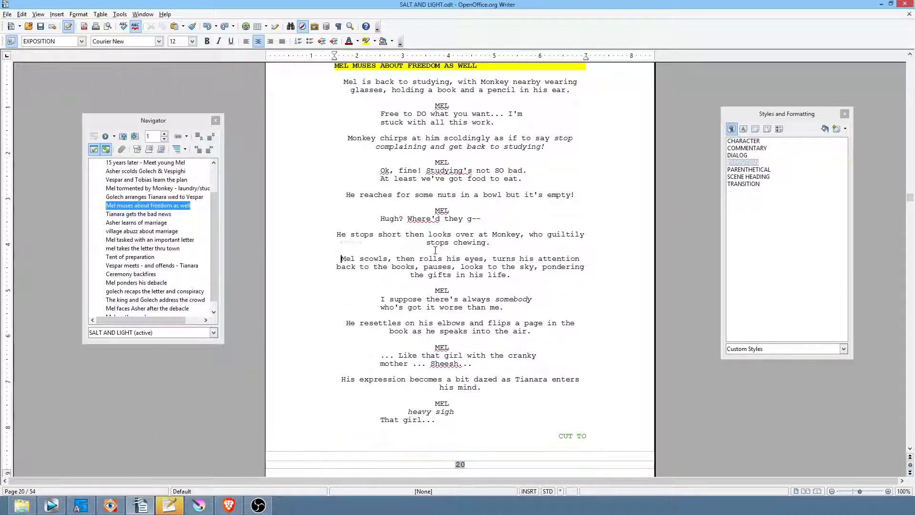
left_click(41, 26)
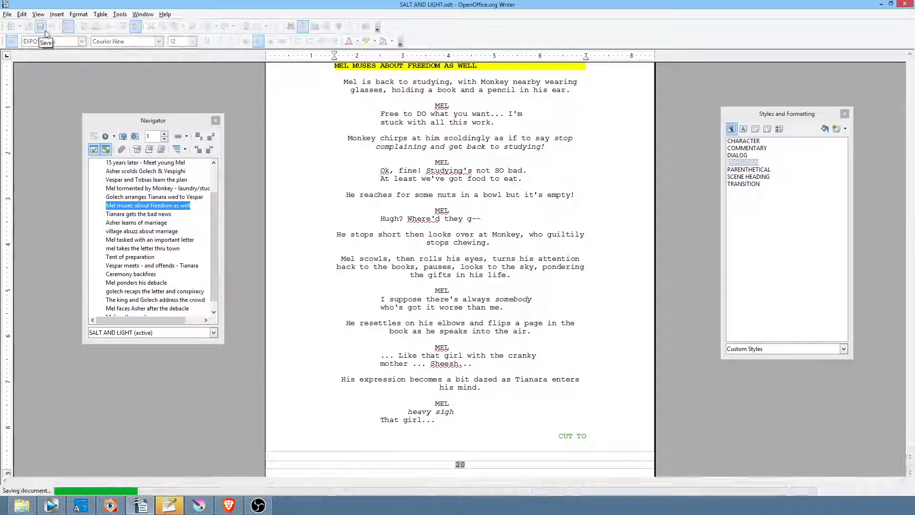
Step: Switch back to Vegas Pro and review the shots from clip 303 through clip 307 into clip 308, up to 00:18:14:15
left_click(51, 505)
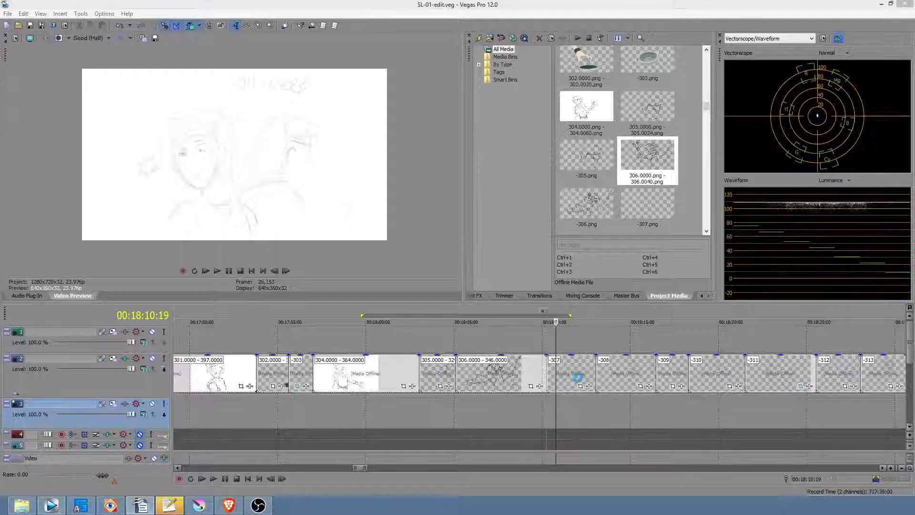
left_click_drag(441, 404, 566, 406)
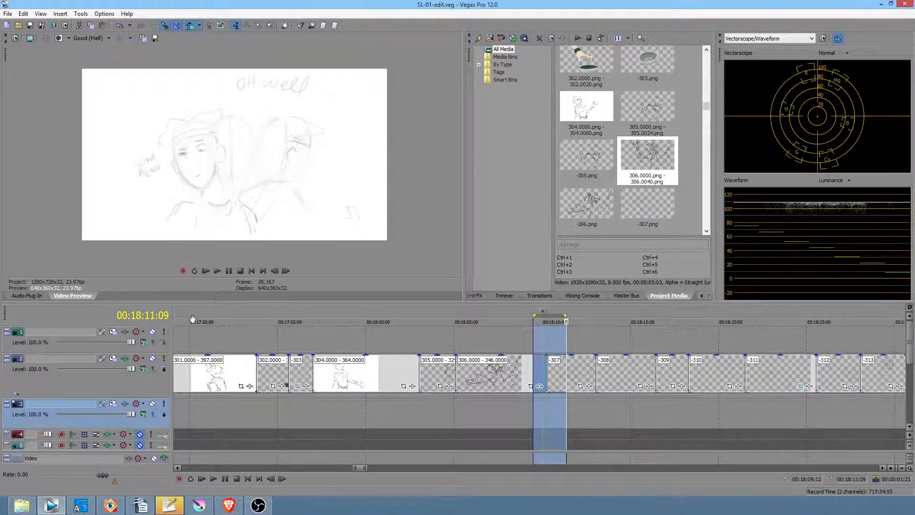
left_click(143, 506)
key("alt+Tab")
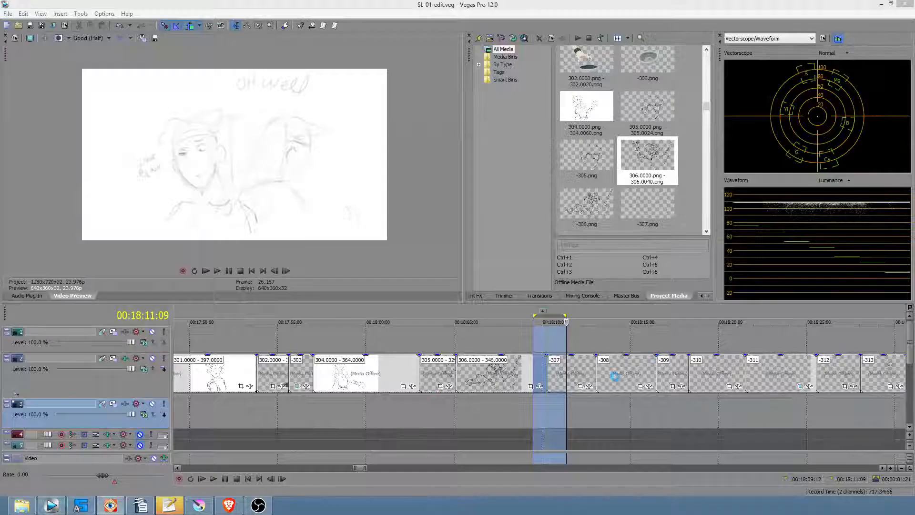
left_click_drag(288, 410, 566, 409)
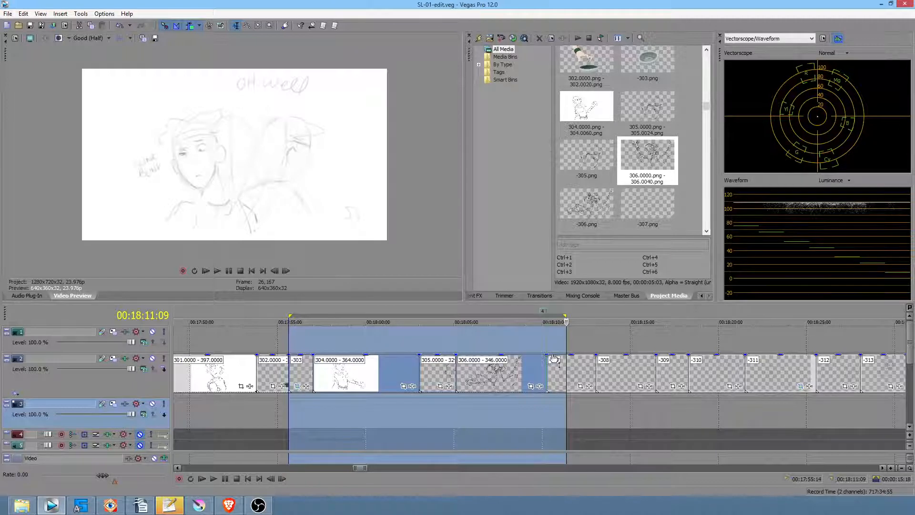
left_click_drag(573, 405, 631, 390)
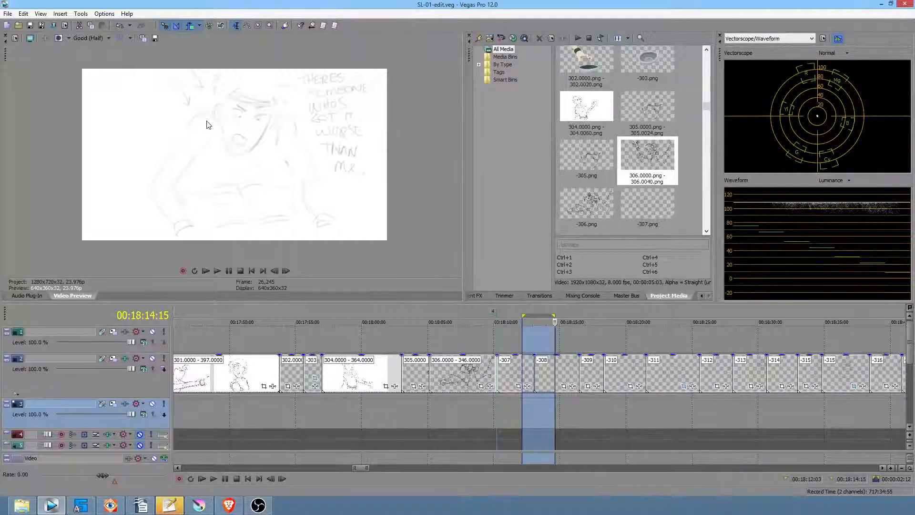
Step: Switch to FastStone Image Viewer and compare the rough sketches -307.png through -312.png in the scenes folder
left_click(115, 508)
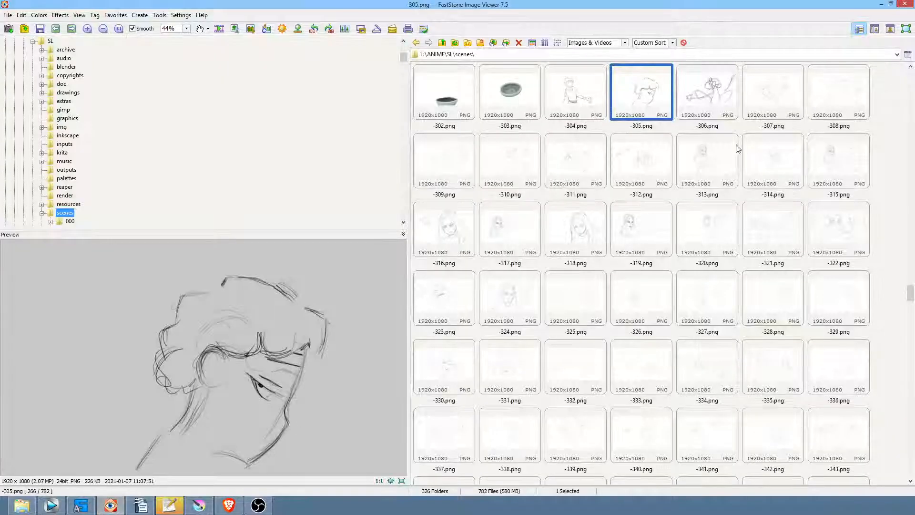
left_click(829, 99)
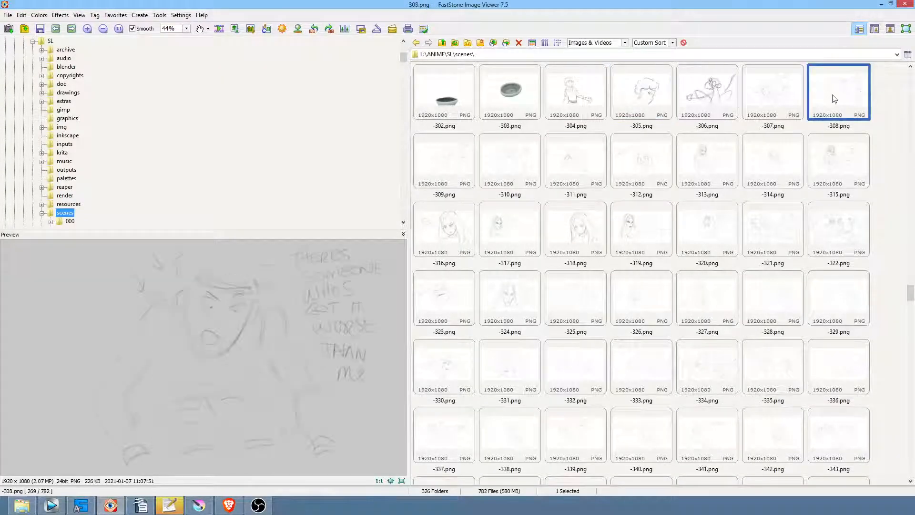
left_click(460, 161)
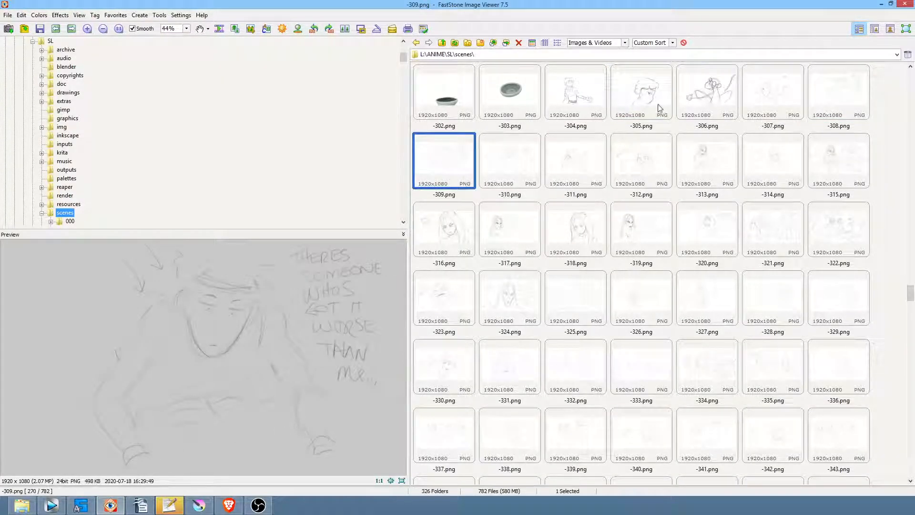
left_click(513, 163)
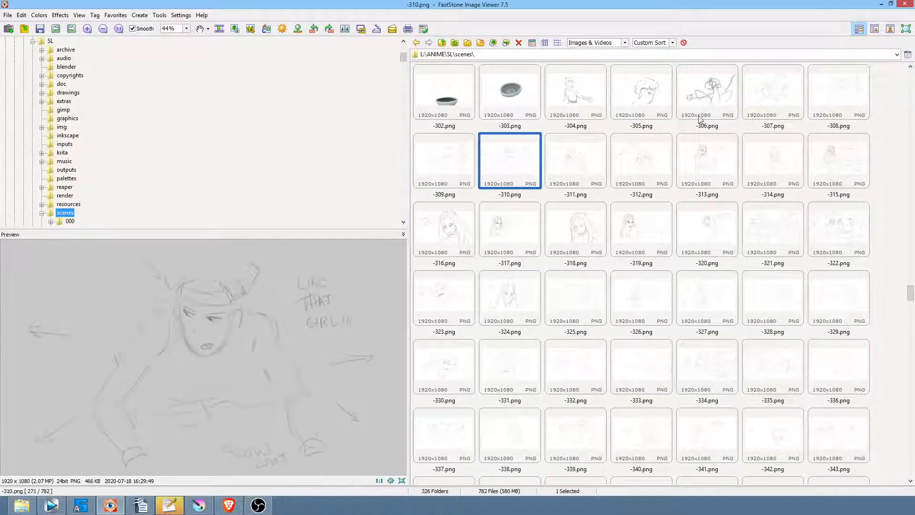
left_click(572, 168)
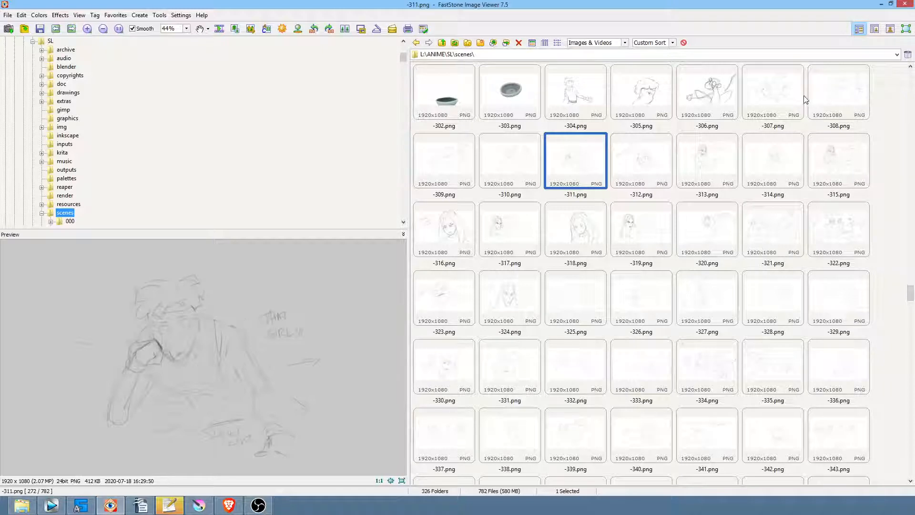
left_click(784, 90)
left_click(852, 92)
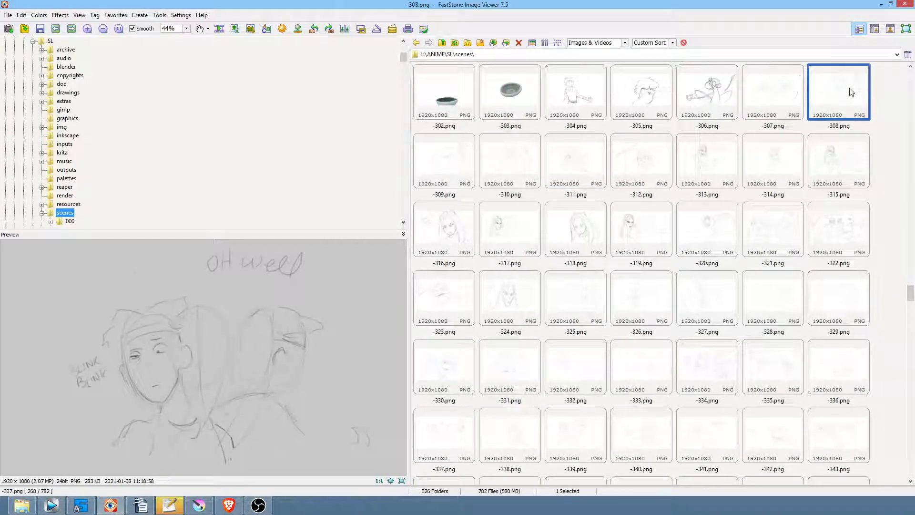
left_click(627, 165)
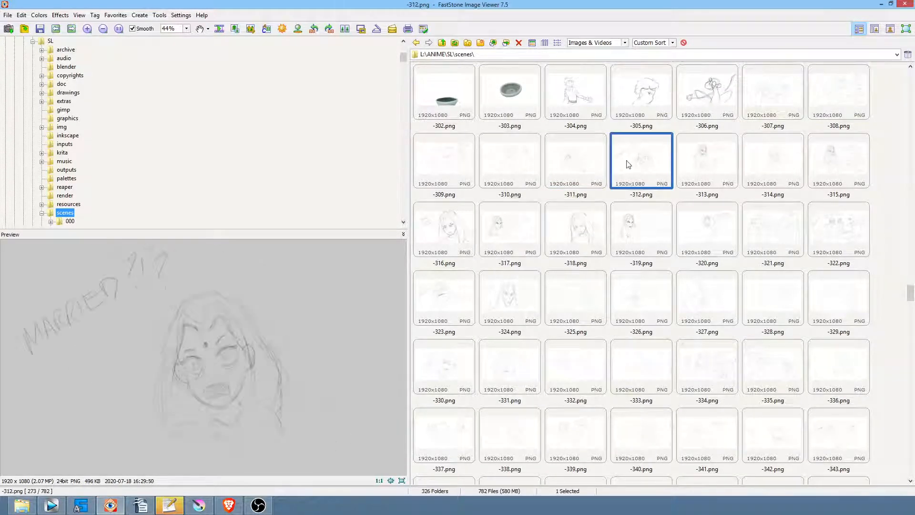
left_click(579, 160)
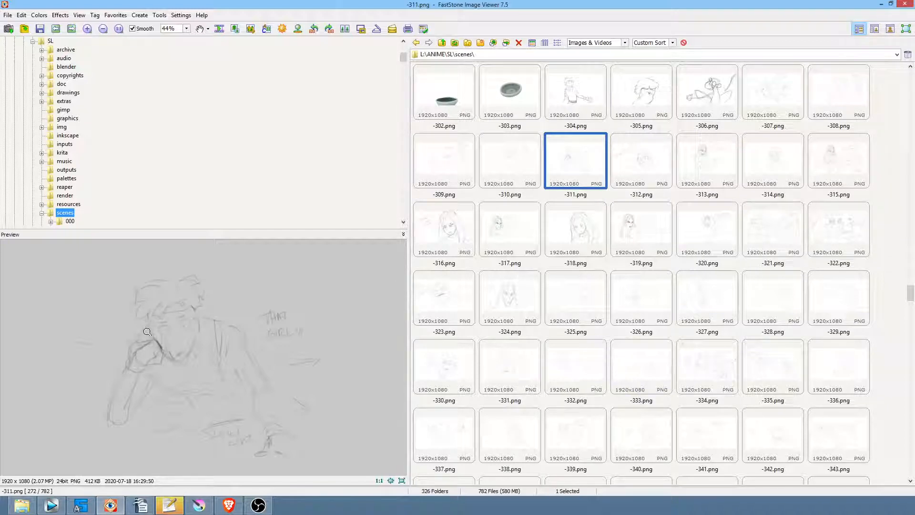
Step: Open -308.png in Krita and reapply the last-used filter to its background sketch
left_click(784, 101)
left_click(842, 98)
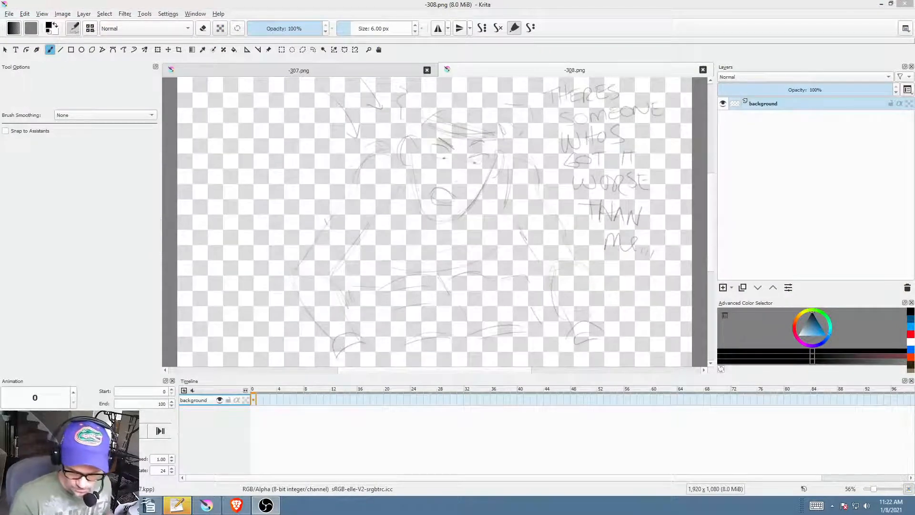
left_click_drag(486, 234, 497, 196)
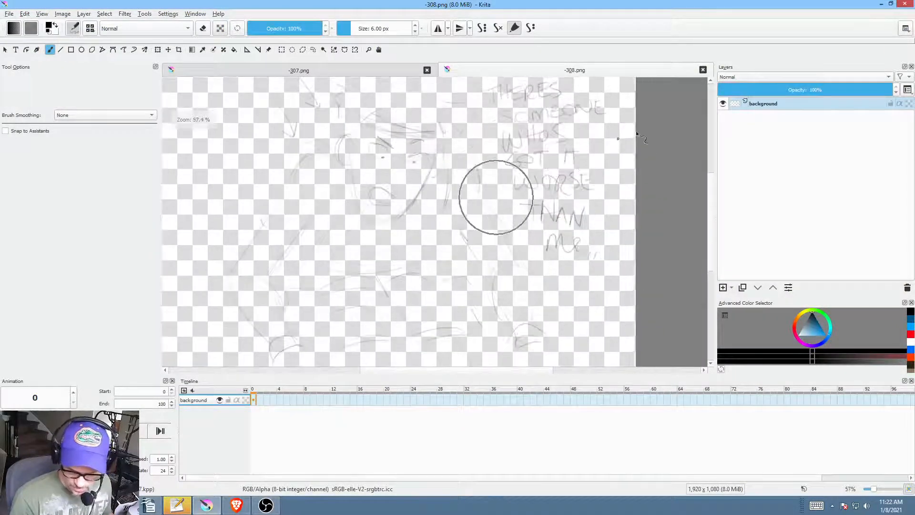
key("ctrl+f")
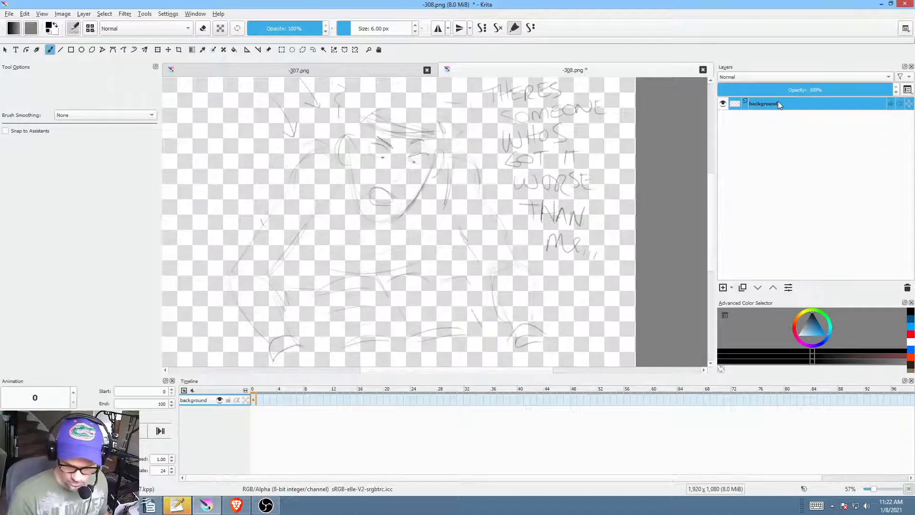
key("ctrl")
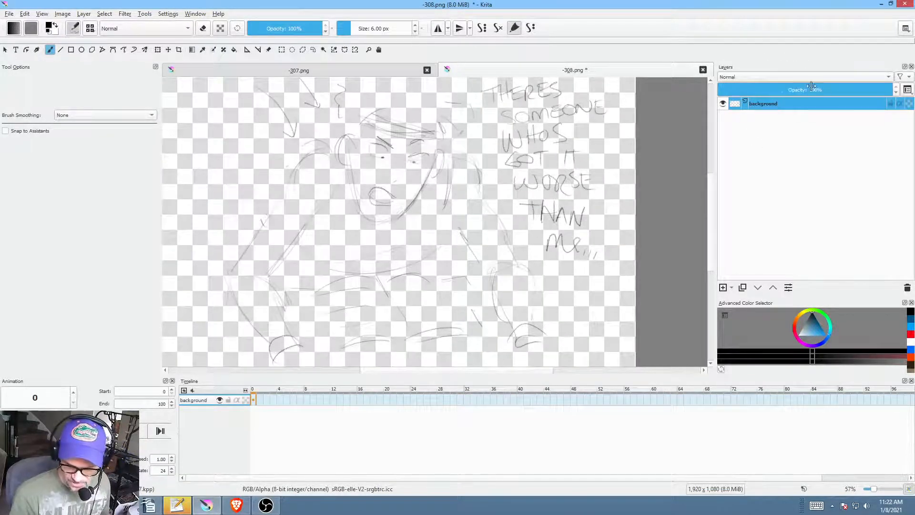
left_click_drag(486, 190, 536, 186)
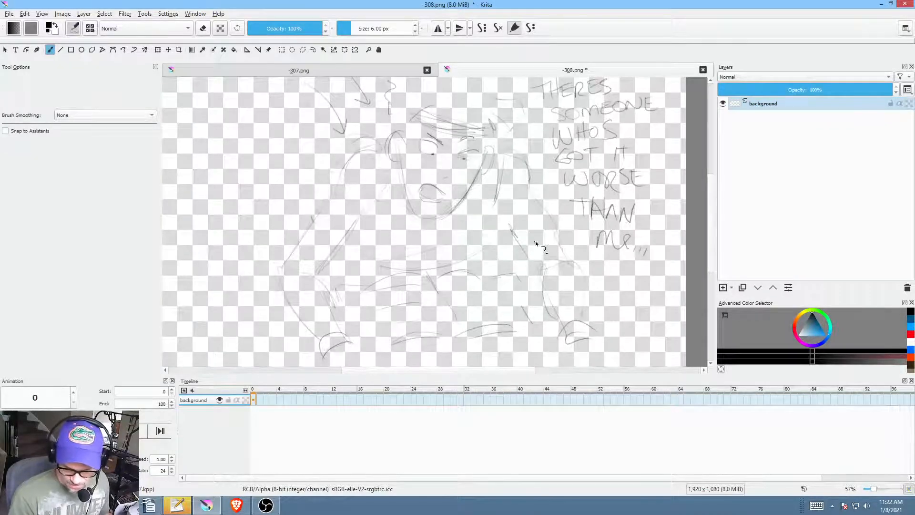
left_click_drag(534, 231, 512, 263)
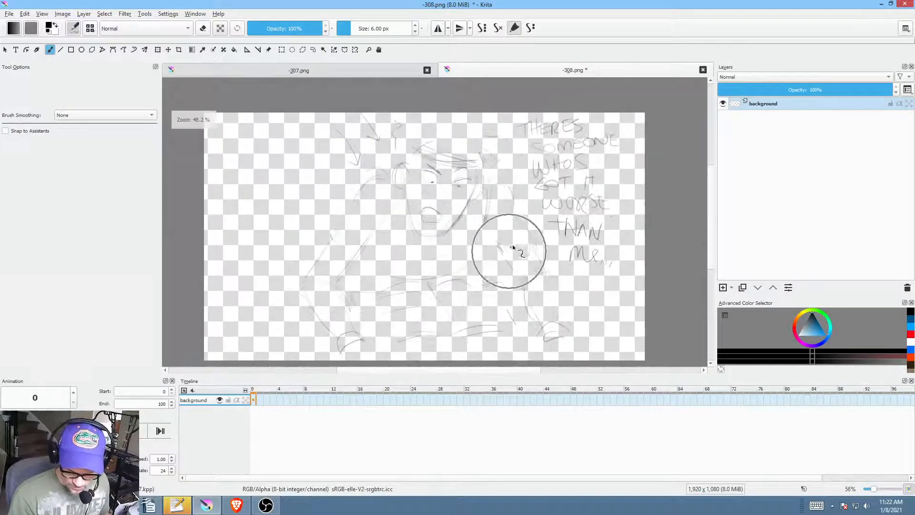
Step: Redraw the figure's arm beside the lettering as a straight upright upper arm and erase the old bent arm on the opposite side
mouse_move(504, 322)
left_mouse_down()
mouse_move(418, 330)
mouse_move(496, 322)
mouse_move(497, 218)
mouse_move(498, 320)
mouse_move(471, 327)
mouse_move(512, 326)
mouse_move(502, 211)
left_mouse_up()
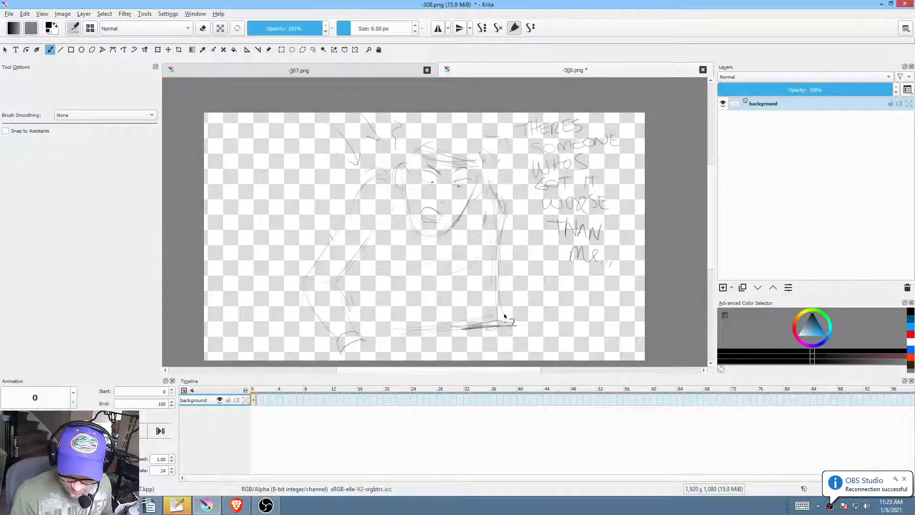
left_click_drag(502, 210, 497, 316)
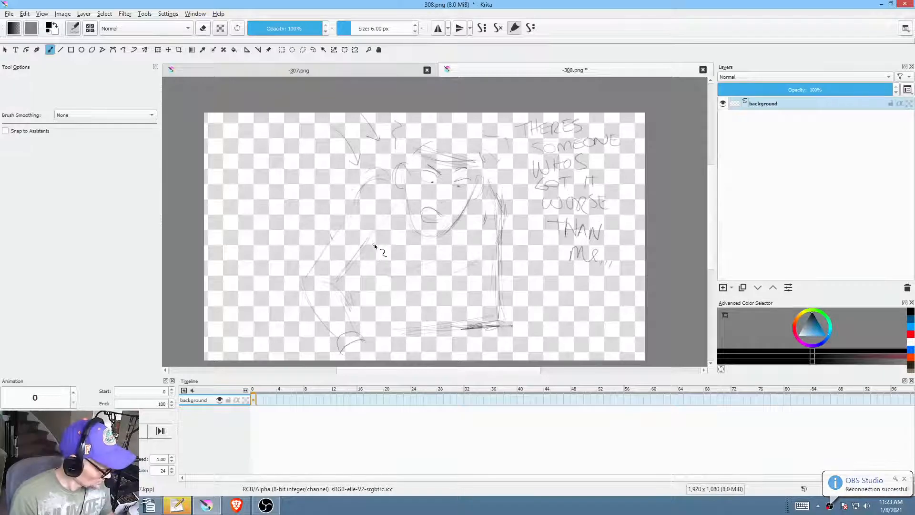
key("p")
key("e")
mouse_move(389, 249)
left_mouse_down()
mouse_move(282, 263)
mouse_move(424, 253)
left_mouse_up()
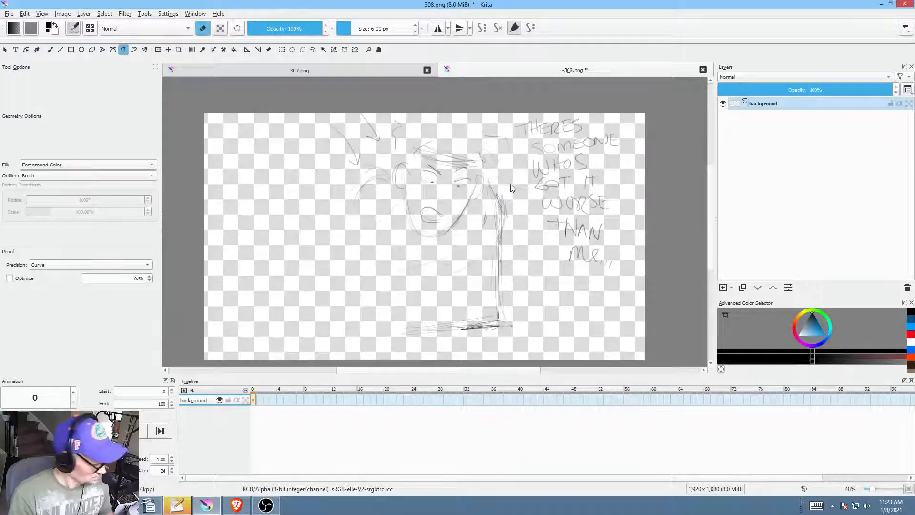
key("b")
key("e")
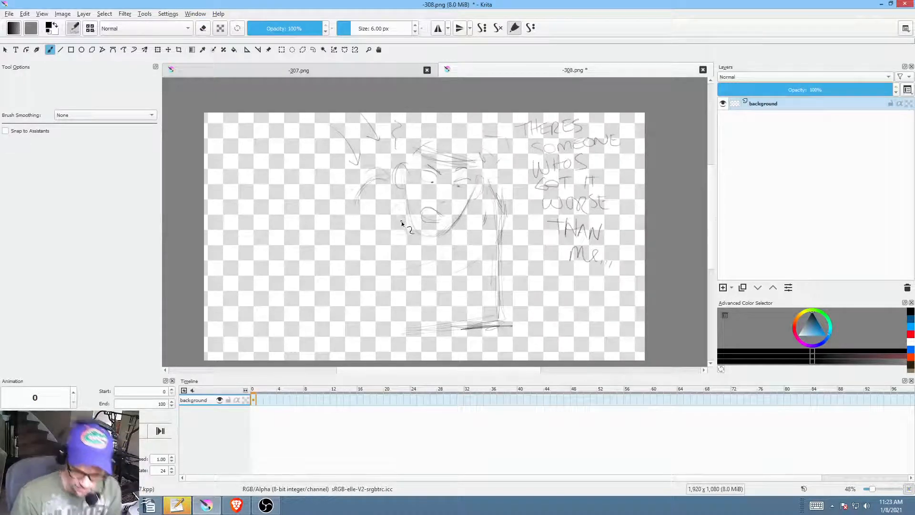
Step: Sketch a hand and wrist propped against the figure's cheek, and firm up the opposite upper arm and its forearm lying flat
mouse_move(403, 221)
left_mouse_down()
mouse_move(408, 173)
mouse_move(414, 195)
mouse_move(406, 175)
mouse_move(390, 207)
mouse_move(397, 226)
mouse_move(412, 210)
mouse_move(420, 233)
mouse_move(416, 192)
mouse_move(405, 241)
mouse_move(386, 256)
left_mouse_up()
mouse_move(386, 257)
left_mouse_down()
mouse_move(416, 242)
mouse_move(406, 262)
left_mouse_up()
left_click_drag(418, 245, 404, 264)
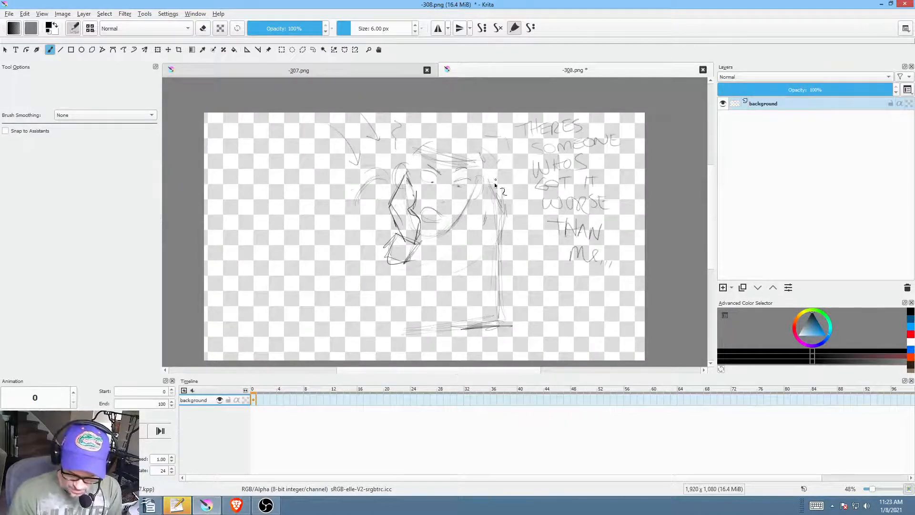
left_click_drag(487, 179, 503, 197)
mouse_move(502, 272)
left_mouse_down()
mouse_move(509, 328)
mouse_move(408, 327)
left_mouse_up()
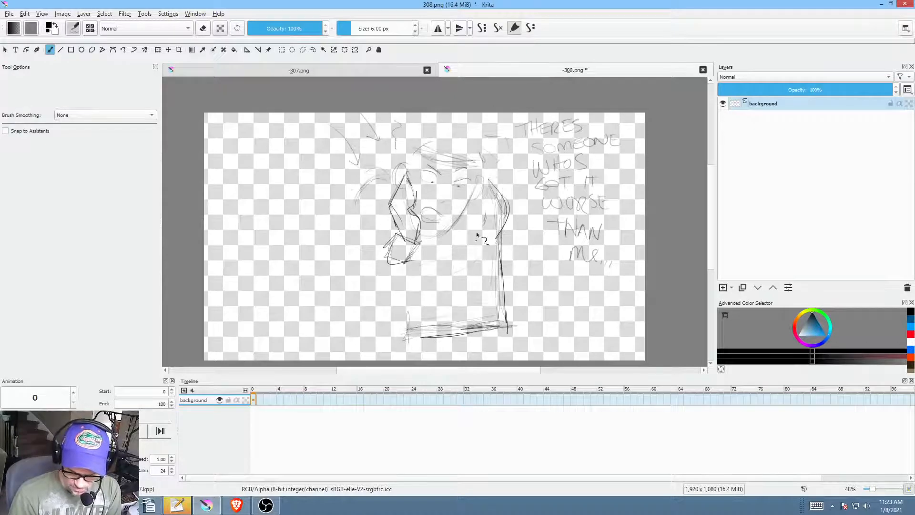
Step: Sketch the raised shoulder, upper arm and elbow of the propped arm, with an upward arrow above the shoulder
mouse_move(352, 329)
left_mouse_down()
mouse_move(376, 333)
mouse_move(393, 267)
mouse_move(363, 334)
left_mouse_up()
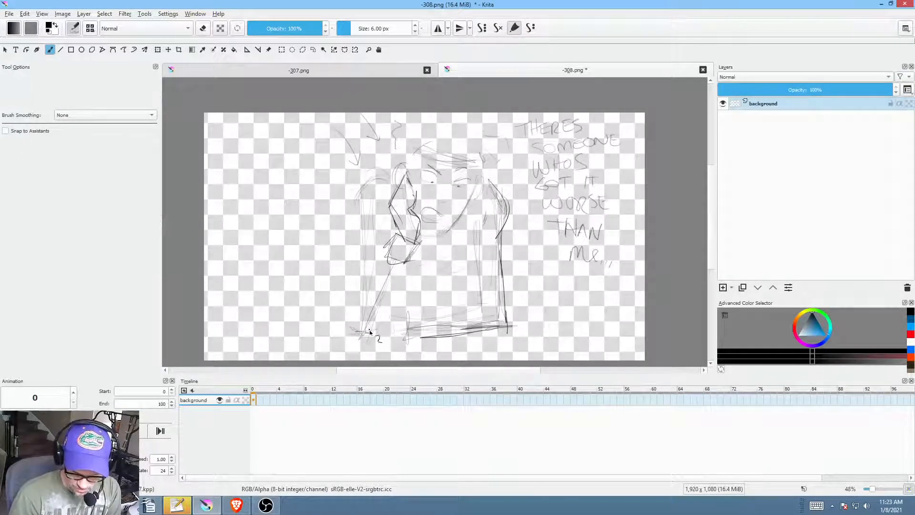
mouse_move(364, 188)
left_mouse_down()
mouse_move(361, 329)
mouse_move(362, 188)
mouse_move(366, 273)
left_mouse_up()
mouse_move(381, 185)
left_mouse_down()
mouse_move(360, 225)
mouse_move(366, 230)
left_mouse_up()
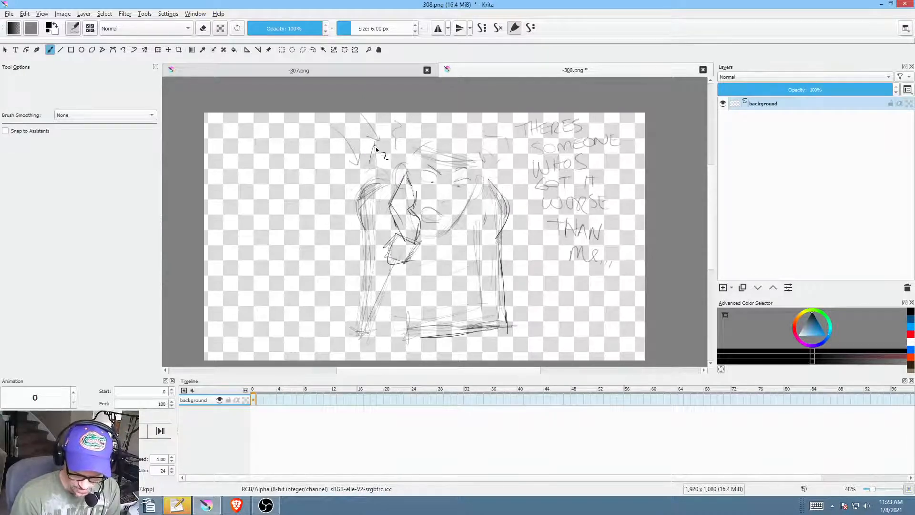
left_click_drag(383, 184, 356, 226)
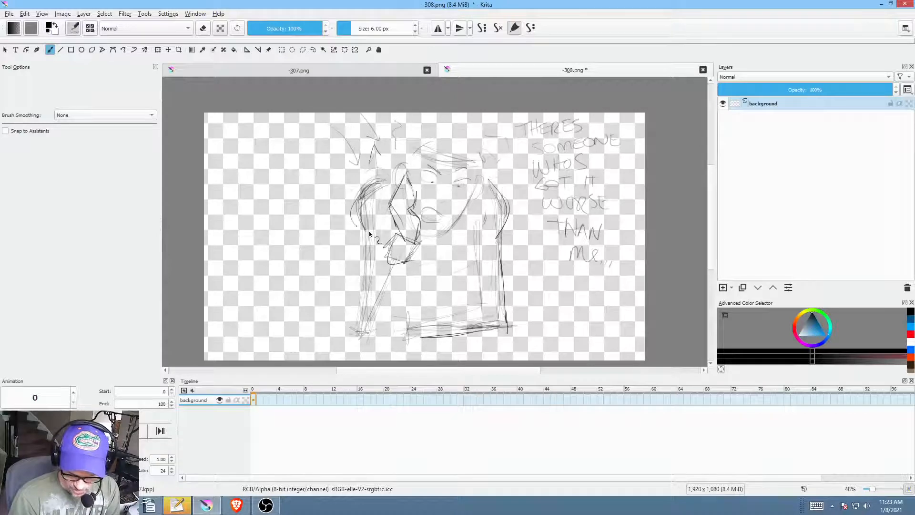
Step: Darken the outlines of both upper arms and draw the propped forearm from elbow to wrist
mouse_move(484, 180)
left_mouse_down()
mouse_move(508, 205)
mouse_move(498, 233)
mouse_move(510, 320)
left_mouse_up()
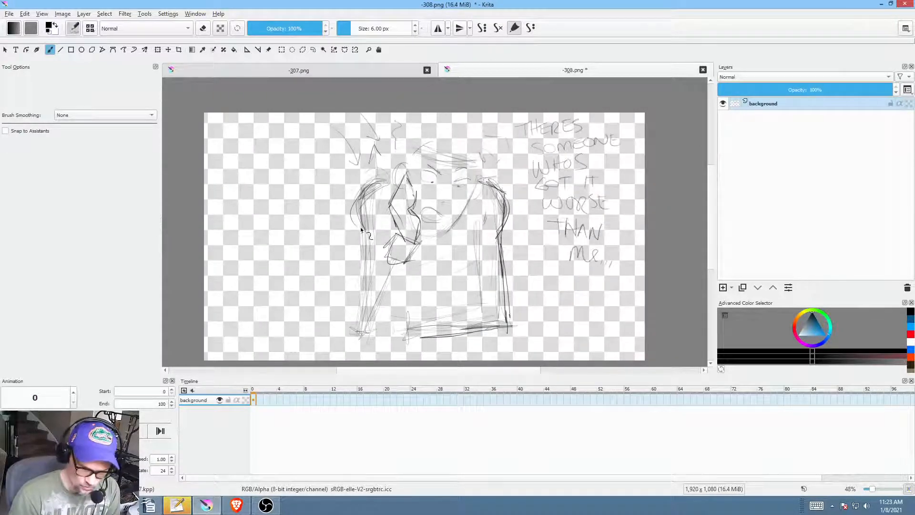
mouse_move(358, 199)
left_mouse_down()
mouse_move(366, 236)
mouse_move(374, 227)
left_mouse_up()
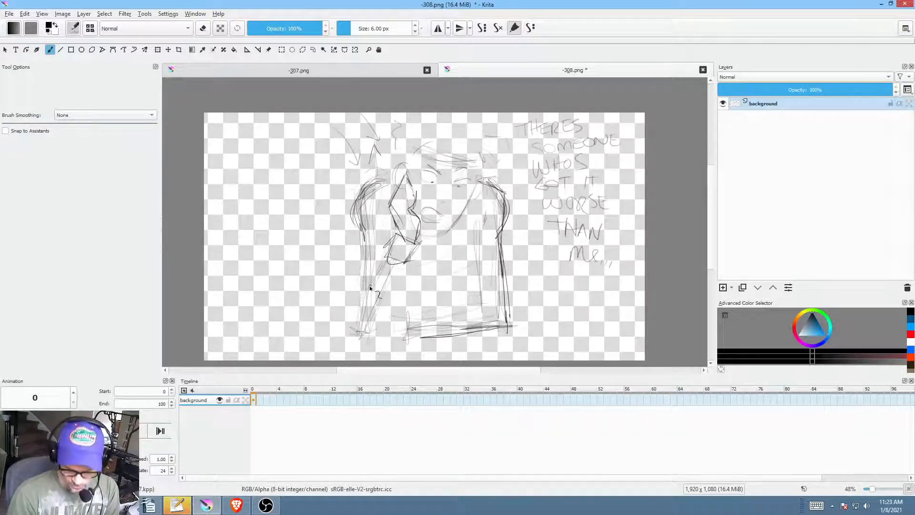
mouse_move(385, 268)
left_mouse_down()
mouse_move(359, 313)
mouse_move(359, 340)
mouse_move(398, 311)
mouse_move(404, 264)
left_mouse_up()
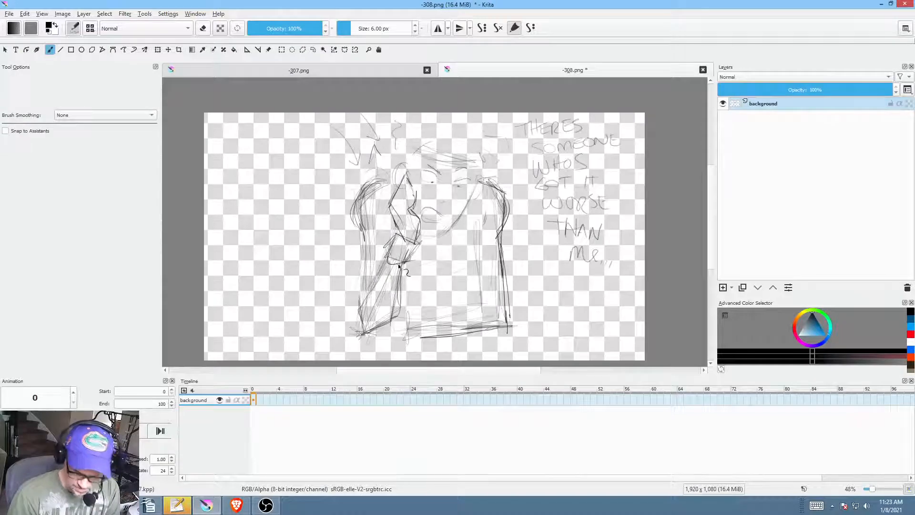
Step: Erase the angular wrist below the propped hand, redraw it as a rounded band, and darken that arm's outline
key("p")
key("e")
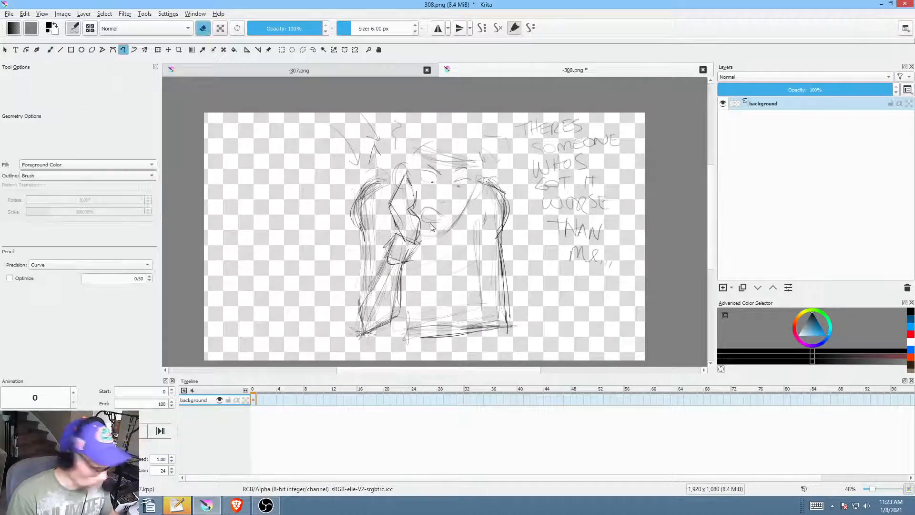
mouse_move(423, 242)
left_mouse_down()
mouse_move(404, 234)
mouse_move(380, 257)
mouse_move(417, 235)
mouse_move(387, 234)
mouse_move(395, 233)
mouse_move(390, 266)
mouse_move(384, 259)
mouse_move(407, 260)
mouse_move(417, 246)
mouse_move(395, 234)
left_mouse_up()
key("b")
key("e")
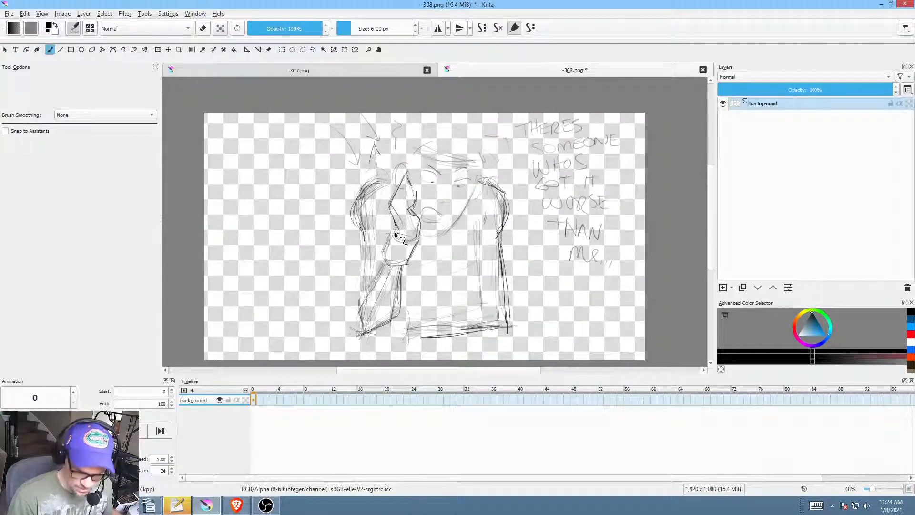
mouse_move(359, 201)
left_mouse_down()
mouse_move(365, 237)
mouse_move(361, 214)
left_mouse_up()
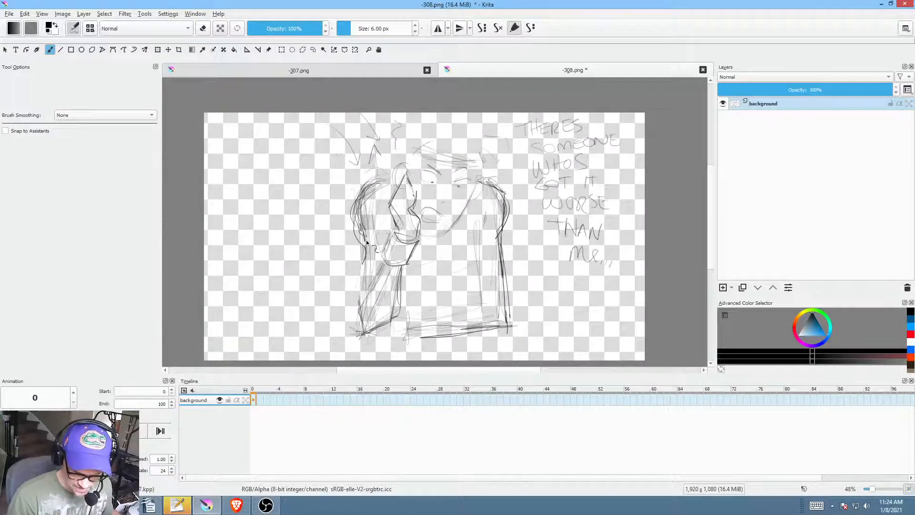
left_click_drag(387, 274, 360, 299)
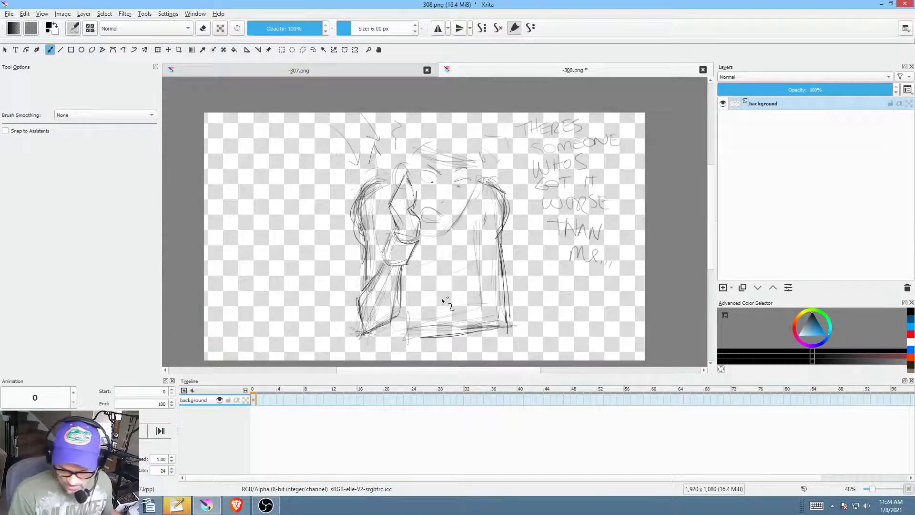
Step: Add bands across the flat forearm and the opposite upper arm, and draw a curved line across the figure's chest
mouse_move(421, 310)
left_mouse_down()
mouse_move(413, 337)
mouse_move(436, 333)
left_mouse_up()
mouse_move(439, 313)
left_mouse_down()
mouse_move(419, 313)
mouse_move(411, 336)
mouse_move(451, 329)
left_mouse_up()
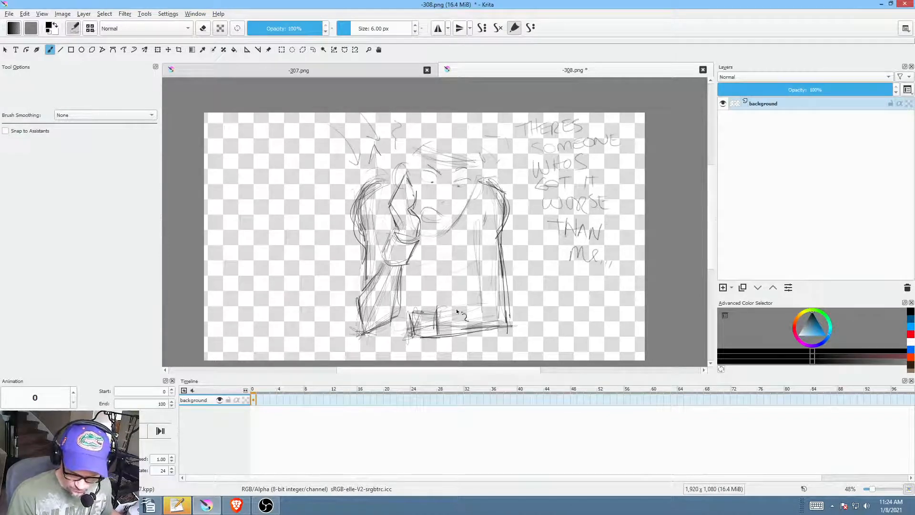
mouse_move(506, 234)
left_mouse_down()
mouse_move(504, 267)
mouse_move(471, 261)
mouse_move(509, 232)
left_mouse_up()
left_click_drag(501, 262, 499, 224)
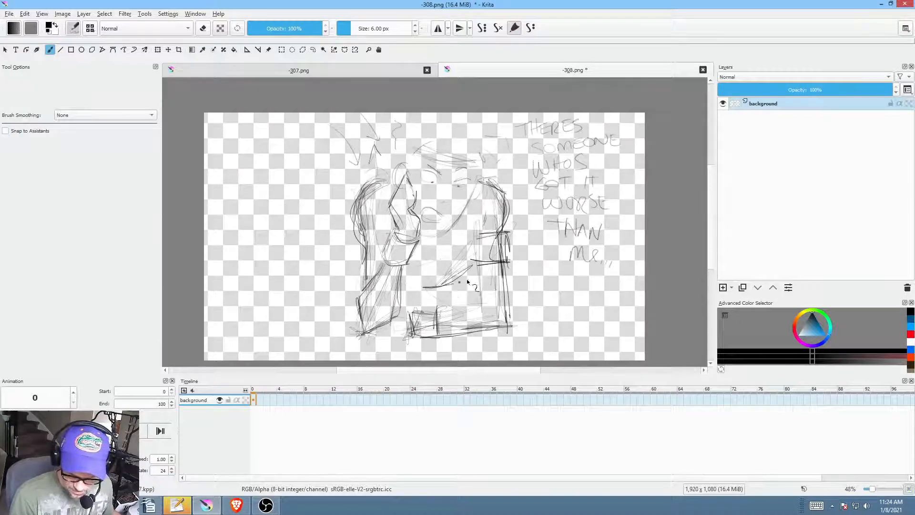
left_click_drag(475, 274, 450, 288)
Step: Redraw the figure's eyes with dark, lowered pupils and erase the old eyebrows
mouse_move(480, 169)
left_mouse_down()
mouse_move(446, 230)
mouse_move(465, 205)
left_mouse_up()
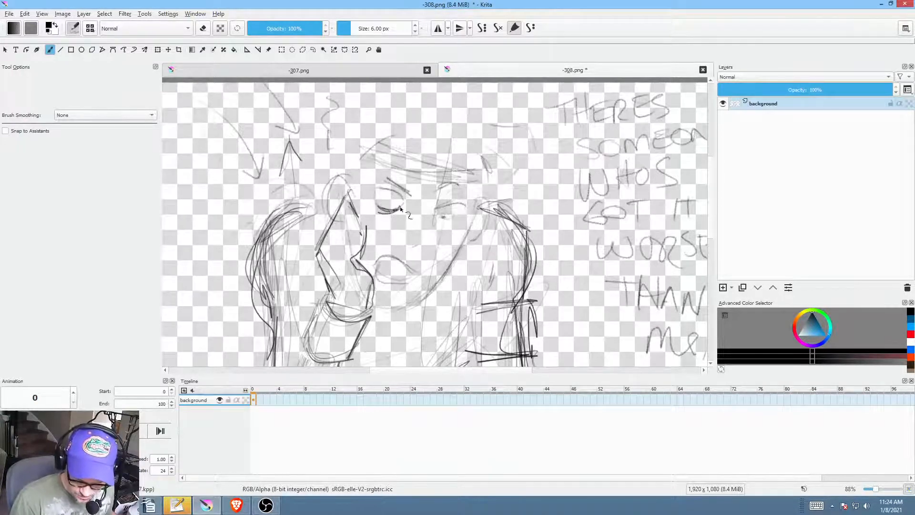
mouse_move(394, 208)
left_mouse_down()
mouse_move(458, 222)
mouse_move(438, 215)
mouse_move(458, 204)
mouse_move(435, 215)
mouse_move(465, 216)
left_mouse_up()
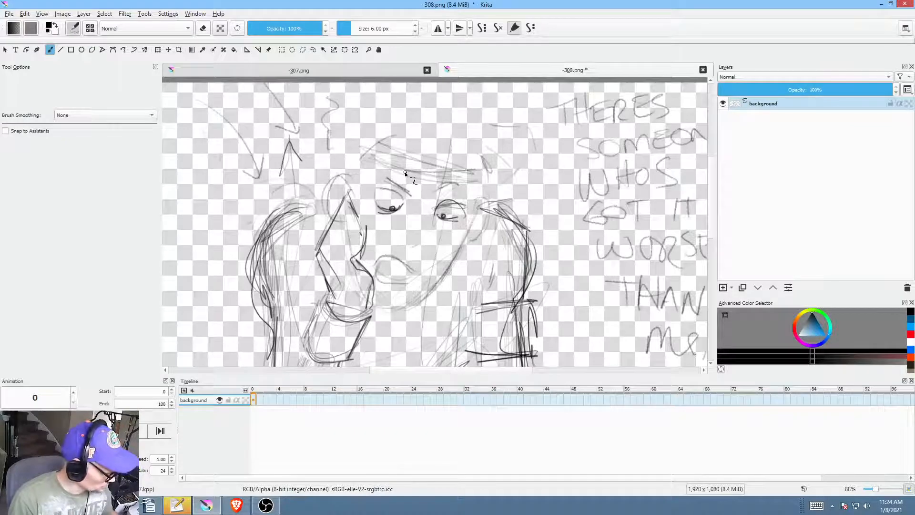
key("p")
key("e")
left_click_drag(406, 182, 409, 201)
left_click_drag(469, 180, 436, 194)
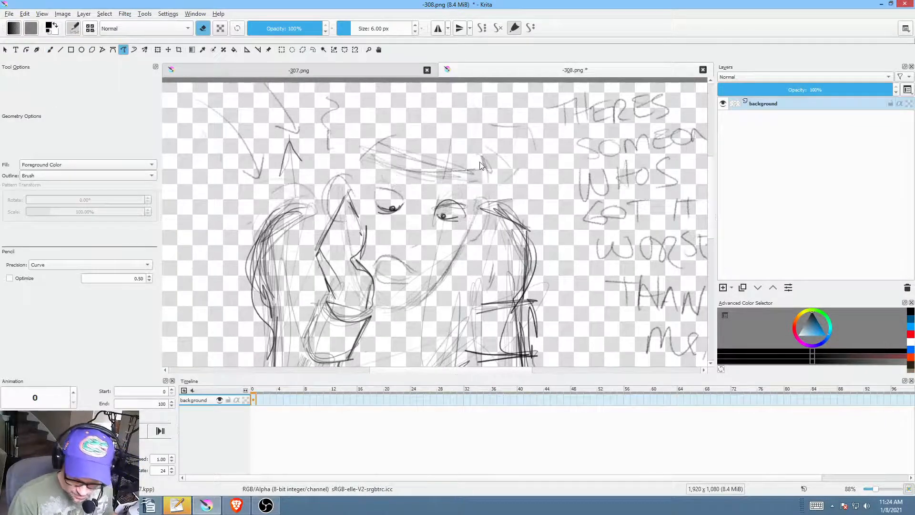
Step: Draw dark new eyebrows and a short nose mark on the figure, and darken the headband and jawline
key("b")
key("e")
left_click_drag(381, 185, 474, 189)
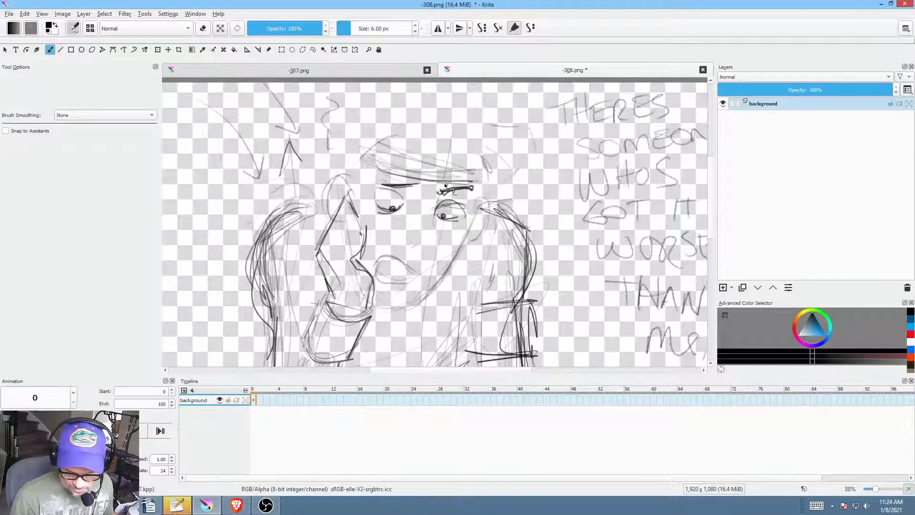
mouse_move(374, 152)
left_mouse_down()
mouse_move(489, 166)
mouse_move(413, 163)
mouse_move(457, 168)
mouse_move(396, 183)
left_mouse_up()
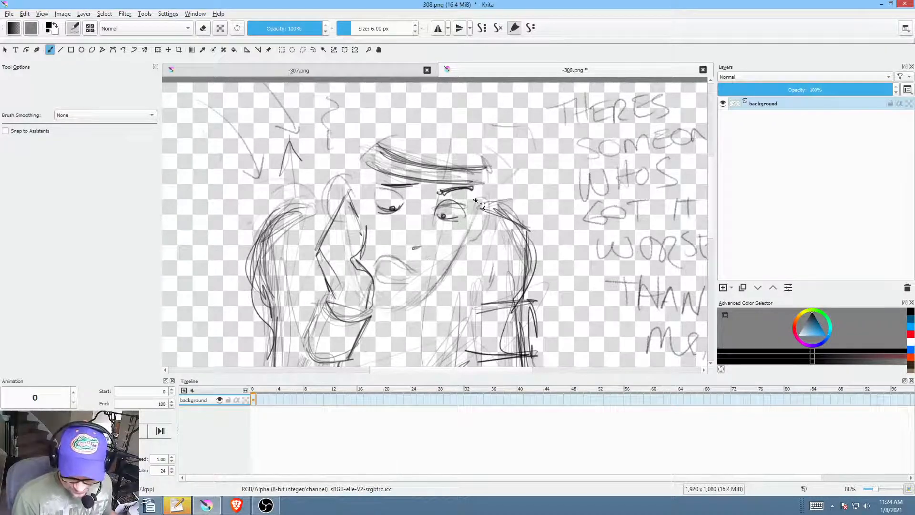
mouse_move(483, 210)
left_mouse_down()
mouse_move(431, 292)
mouse_move(476, 218)
mouse_move(428, 292)
left_mouse_up()
mouse_move(380, 310)
left_mouse_down()
mouse_move(408, 303)
mouse_move(444, 269)
left_mouse_up()
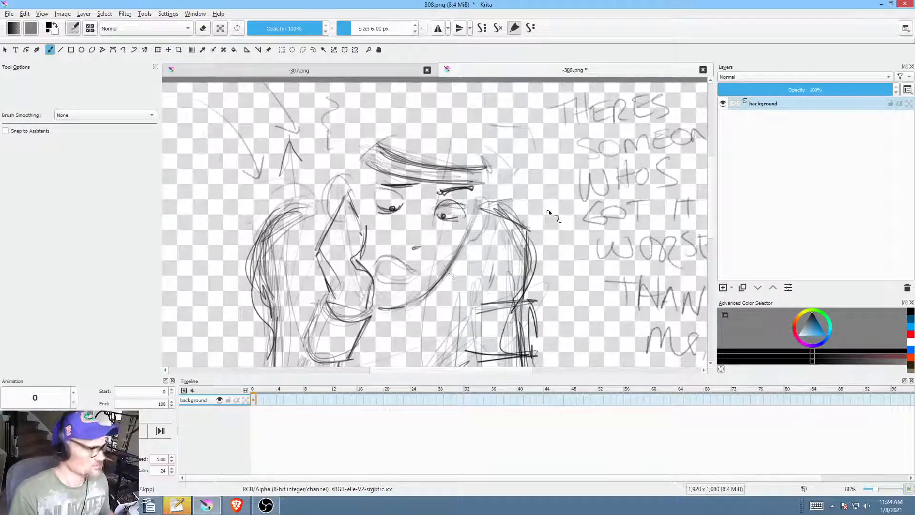
Step: Add finger lines to the propped hand beside the face and darken its outline
left_click_drag(518, 205, 519, 221)
mouse_move(350, 193)
left_mouse_down()
mouse_move(323, 203)
mouse_move(334, 242)
mouse_move(350, 242)
mouse_move(340, 273)
left_mouse_up()
mouse_move(362, 232)
left_mouse_down()
mouse_move(350, 277)
mouse_move(336, 282)
mouse_move(351, 221)
mouse_move(329, 268)
left_mouse_up()
left_click_drag(348, 228, 332, 267)
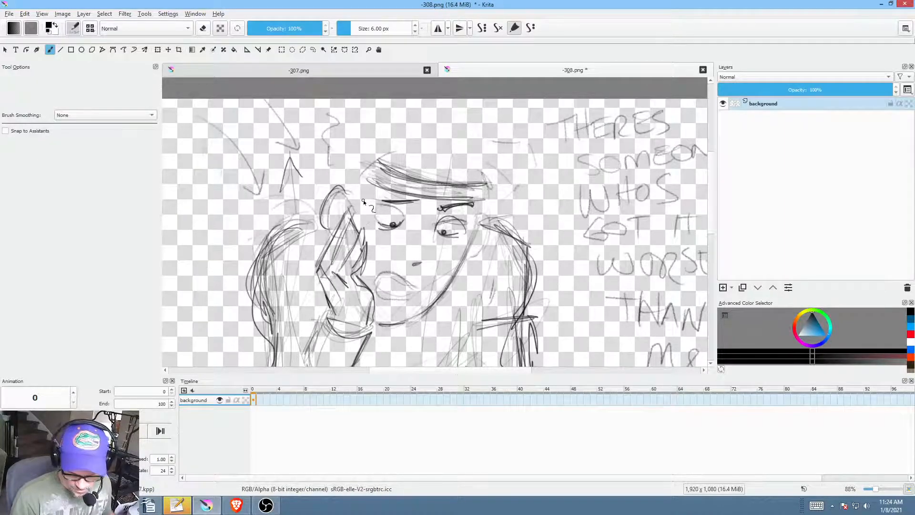
Step: Scale the whole sketch and its lettering down slightly and reposition it to leave more margin on the canvas
mouse_move(476, 231)
left_mouse_down()
mouse_move(511, 258)
mouse_move(454, 174)
left_mouse_up()
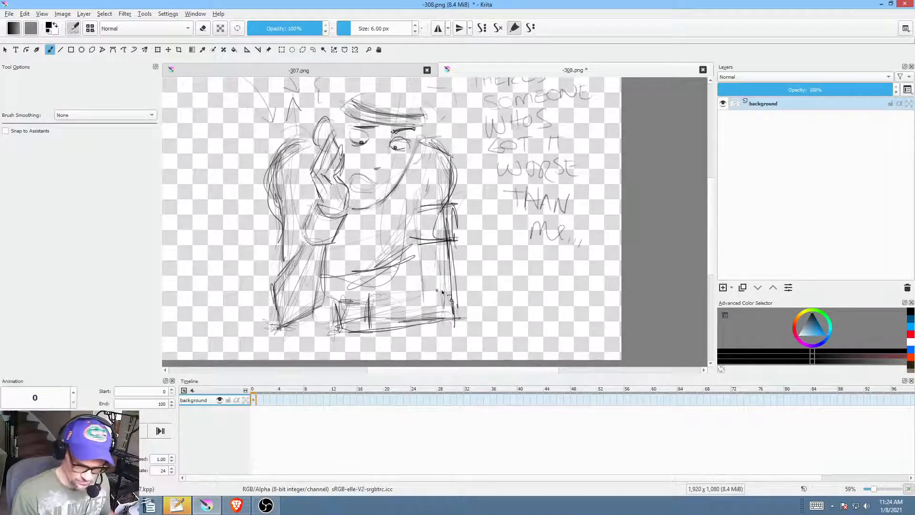
left_click_drag(464, 268, 475, 309)
left_click_drag(479, 278, 471, 292)
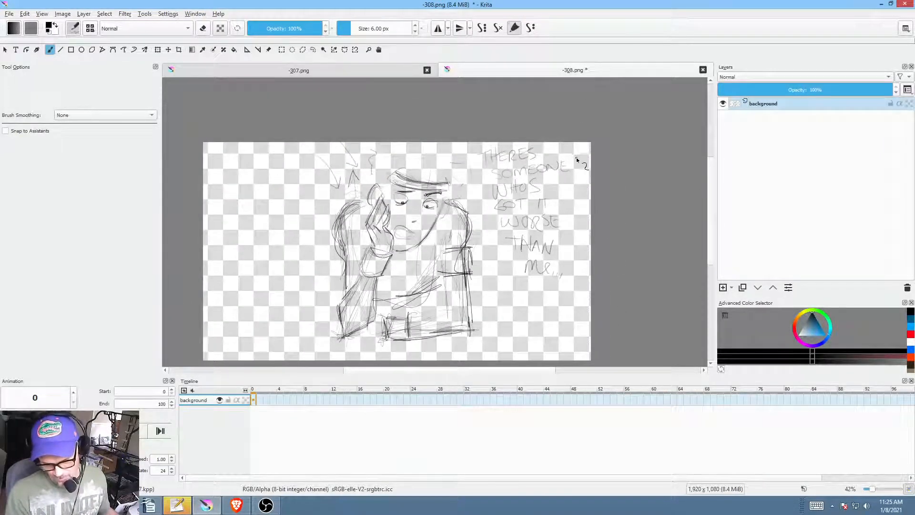
key("ctrl+t")
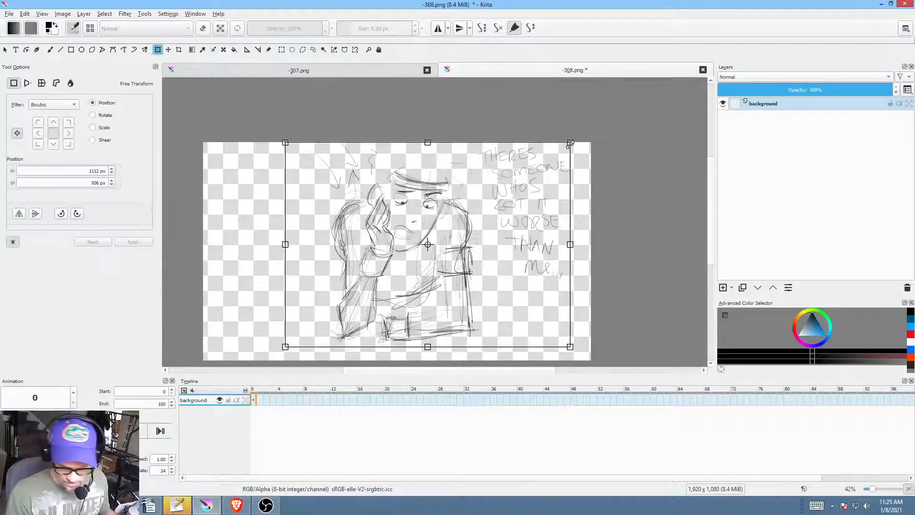
left_click(572, 142)
left_click_drag(572, 142, 551, 165)
left_click_drag(439, 249, 433, 255)
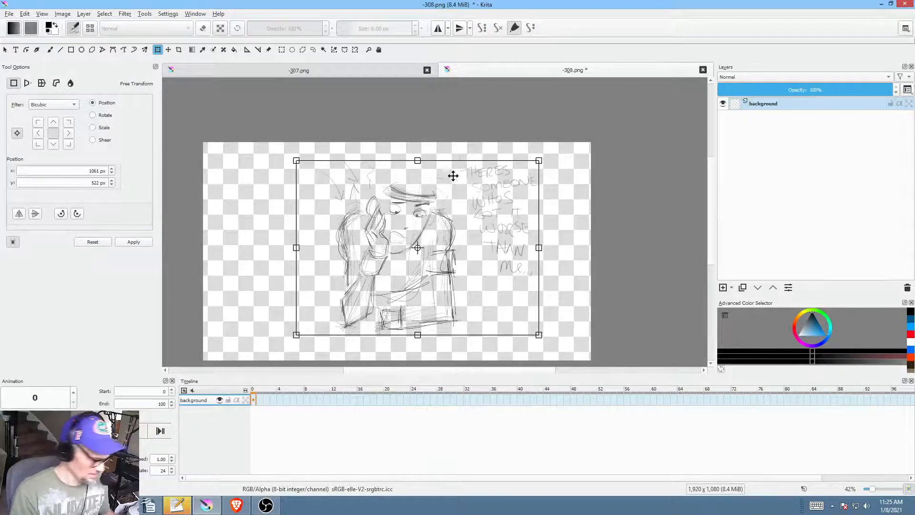
key("Return")
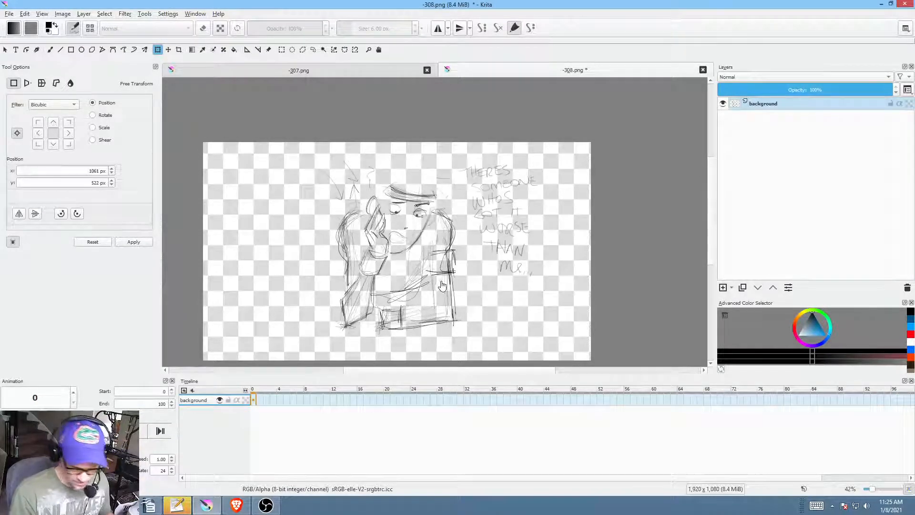
Step: Lasso the flat forearm, rotate it about its elbow so the wrist end rises, and clear the selection
left_click_drag(438, 292, 520, 202)
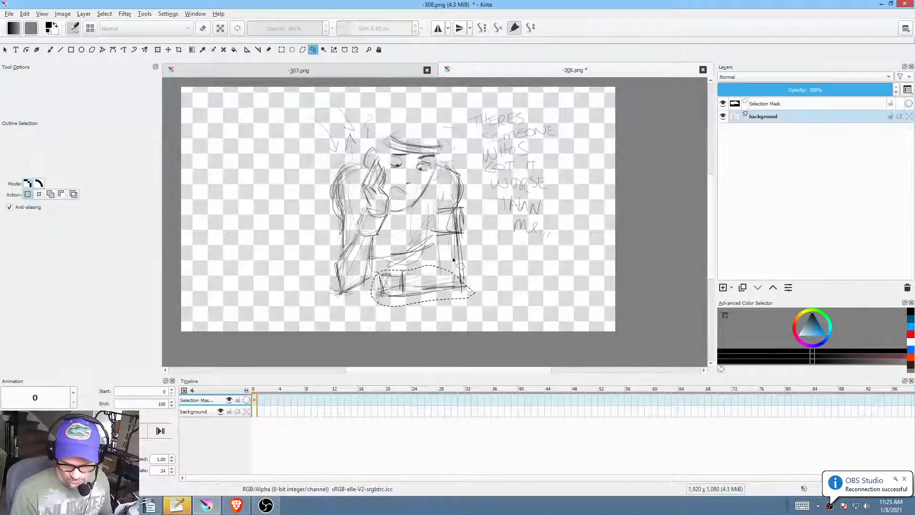
left_click_drag(453, 260, 477, 256)
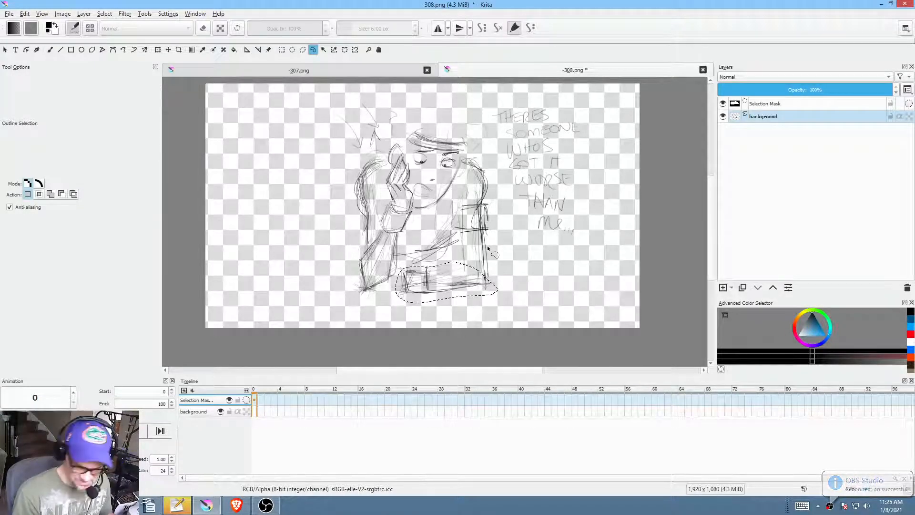
key("ctrl+t")
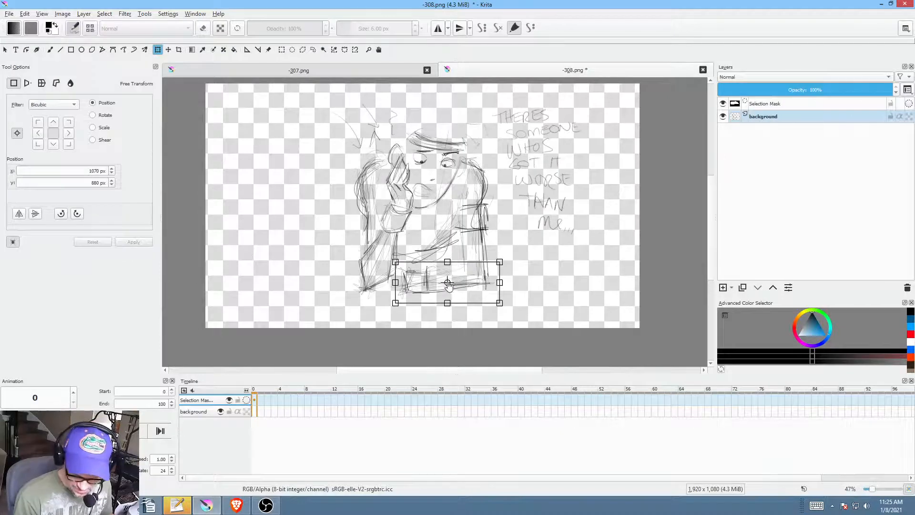
mouse_move(449, 283)
left_mouse_down()
mouse_move(550, 282)
mouse_move(519, 281)
mouse_move(525, 289)
mouse_move(511, 296)
mouse_move(533, 279)
mouse_move(533, 265)
mouse_move(523, 298)
mouse_move(527, 274)
mouse_move(509, 289)
left_mouse_up()
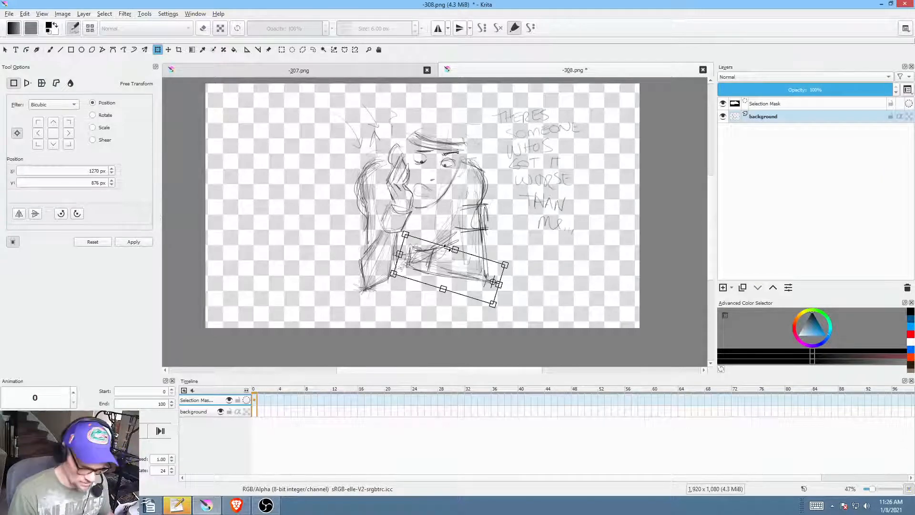
key("Return")
key("ctrl+shift+a")
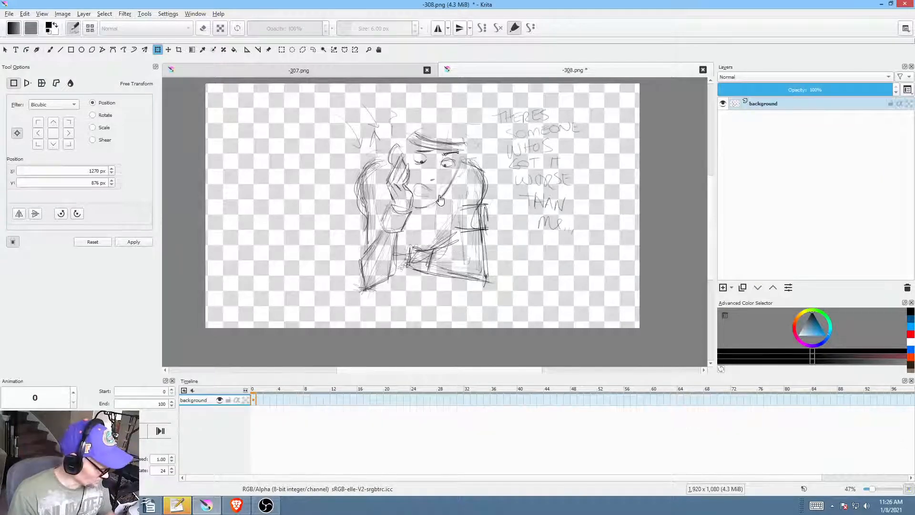
Step: Draw the resting hand across the propped arm and strengthen the wrist band and outline of the tilted forearm
key("b")
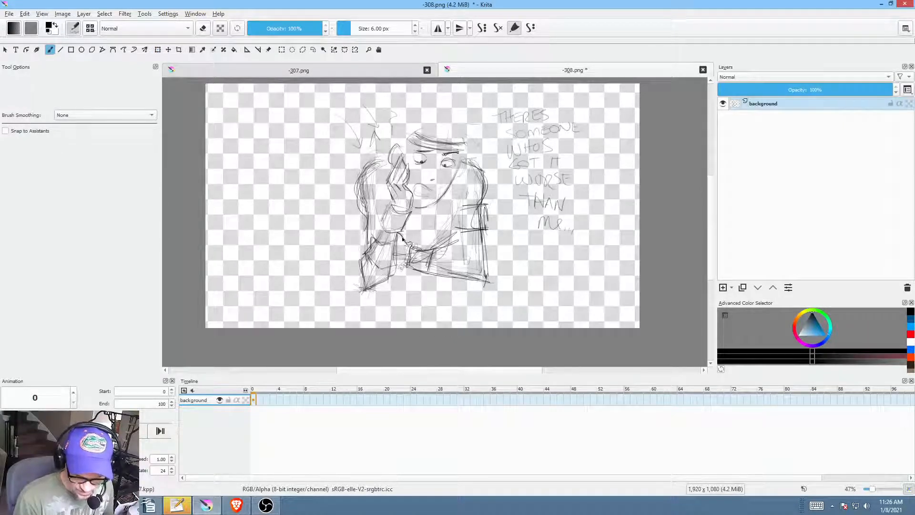
left_click_drag(374, 237, 369, 242)
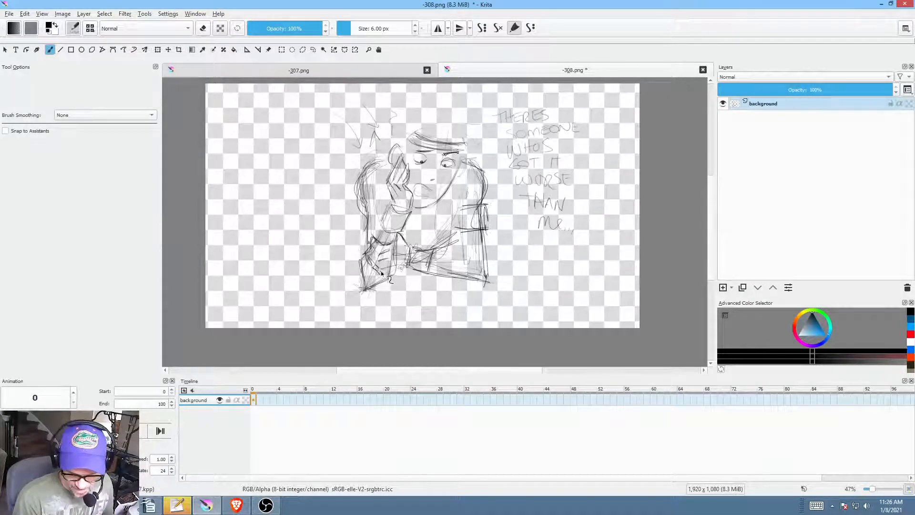
mouse_move(382, 273)
left_mouse_down()
mouse_move(434, 251)
mouse_move(423, 274)
mouse_move(463, 248)
mouse_move(473, 254)
mouse_move(460, 234)
left_mouse_up()
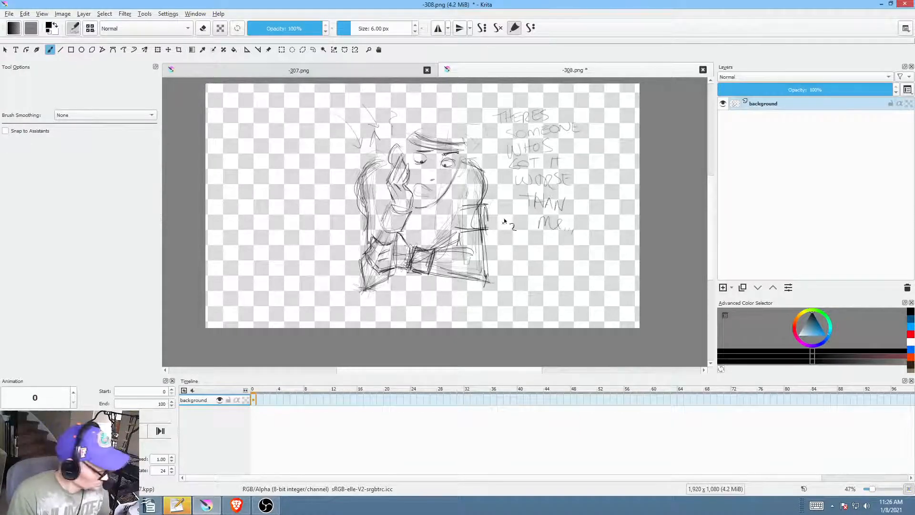
Step: Lasso the tilted forearm with its hand and rotate them slightly about the elbow to lower the hand
key("l")
left_click_drag(502, 257, 452, 243)
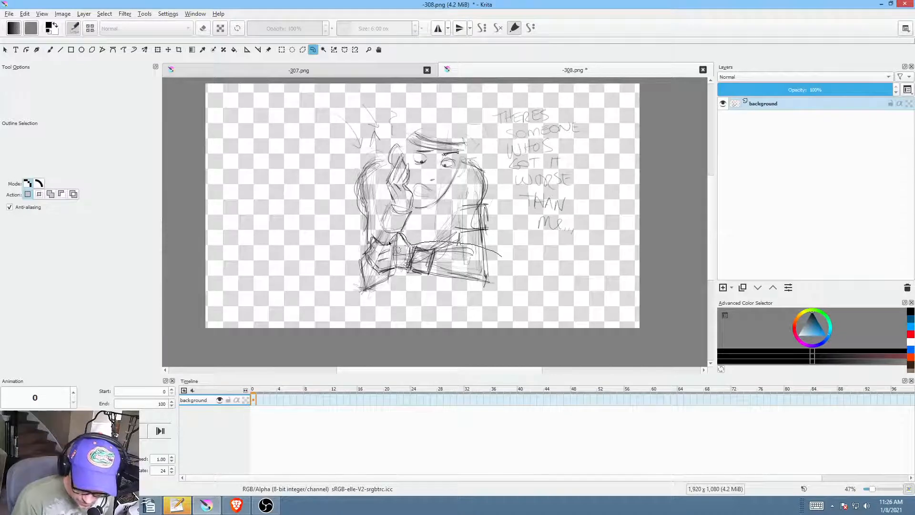
mouse_move(398, 273)
left_mouse_down()
mouse_move(465, 285)
mouse_move(508, 262)
left_mouse_up()
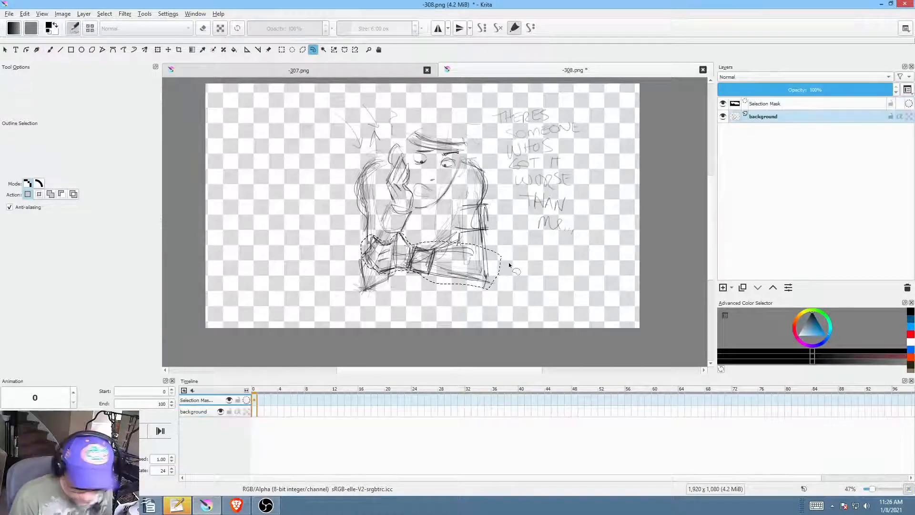
key("ctrl+t")
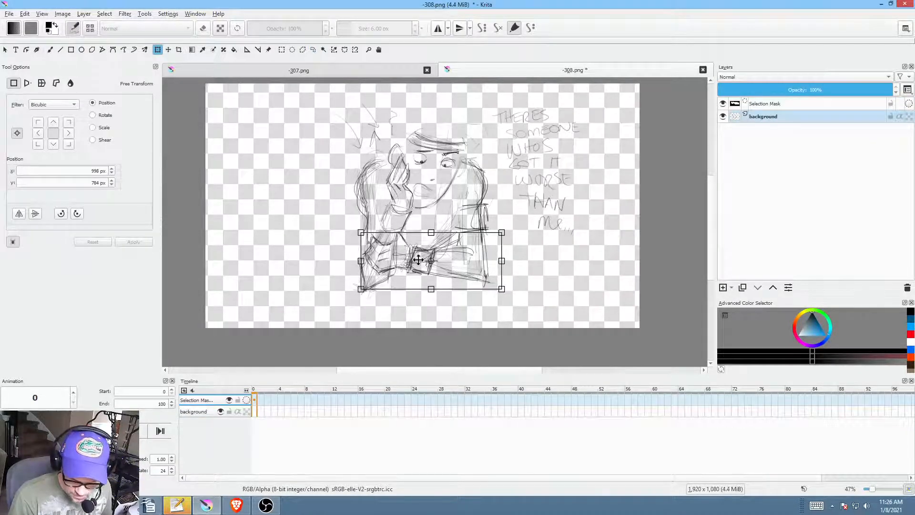
mouse_move(423, 259)
left_mouse_down()
mouse_move(491, 285)
mouse_move(542, 270)
left_mouse_up()
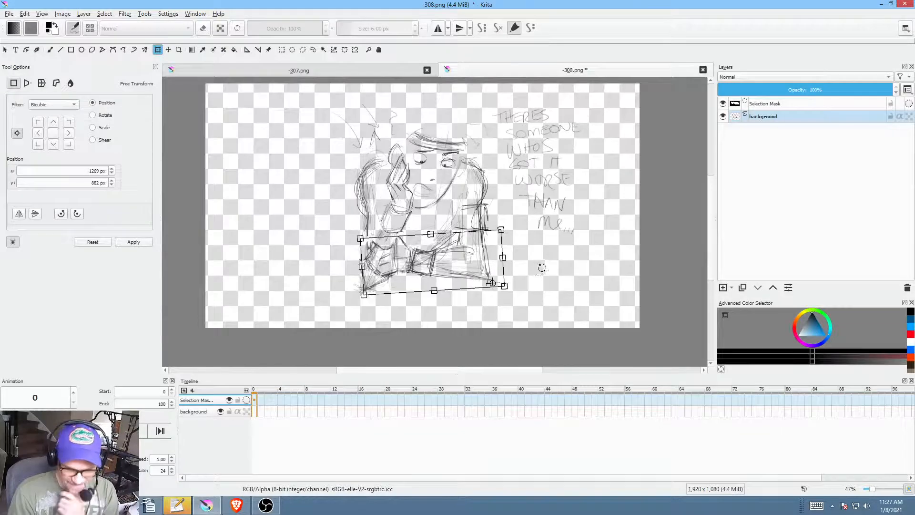
Step: Save the reworked shot to -308.png with its alpha channel and an additional Krita file
scroll(529, 234, "up", 1)
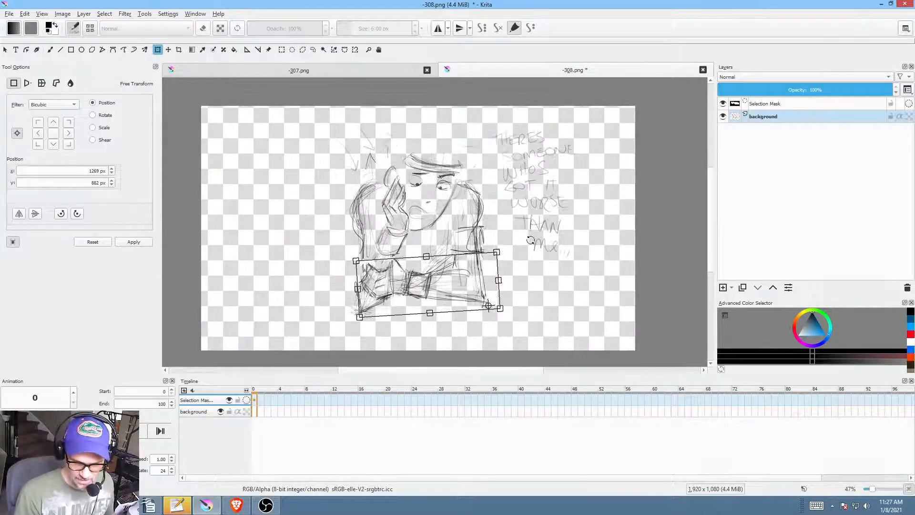
key("ctrl+s")
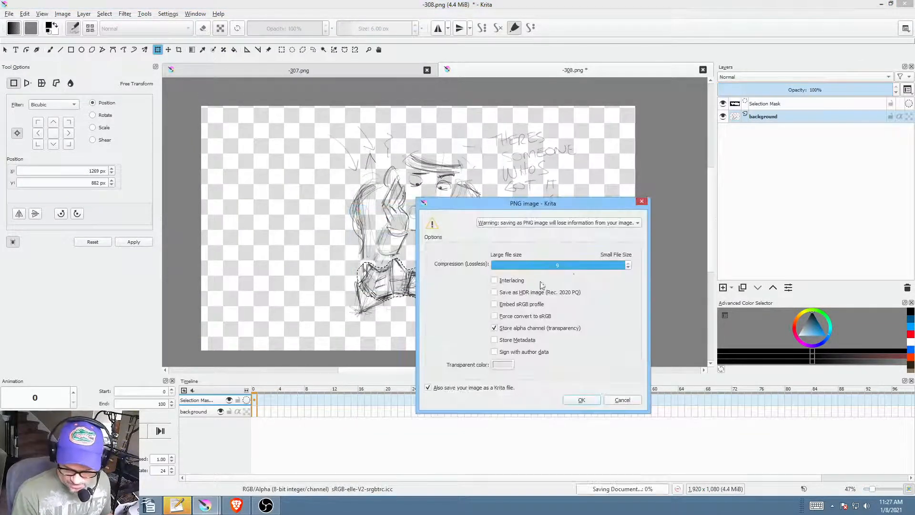
left_click(582, 400)
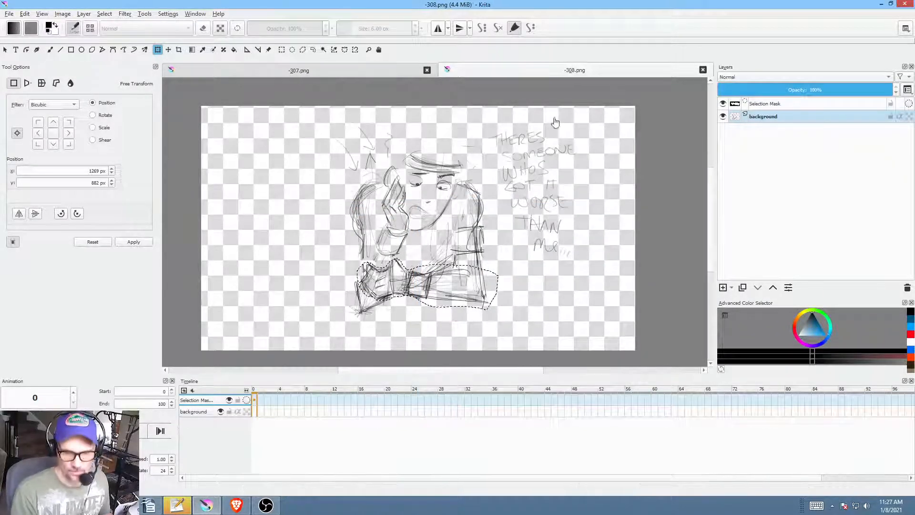
Step: Switch to the -307.png drawing and delete Paint Layer 1 above the background
left_click(350, 71)
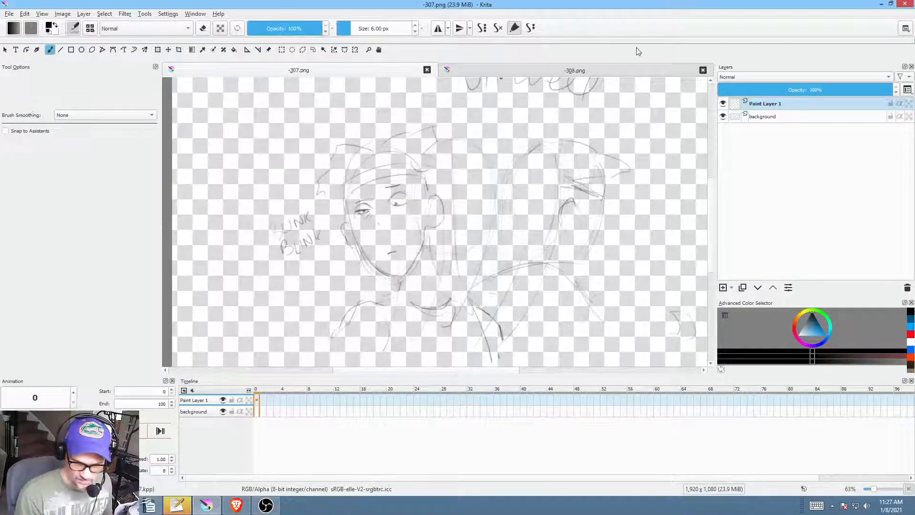
left_click_drag(494, 244, 498, 236)
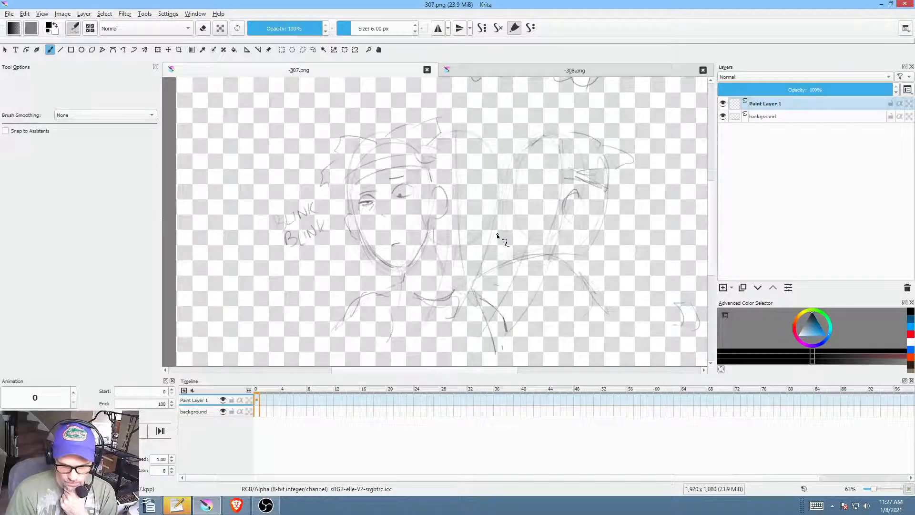
left_click_drag(562, 147, 499, 204)
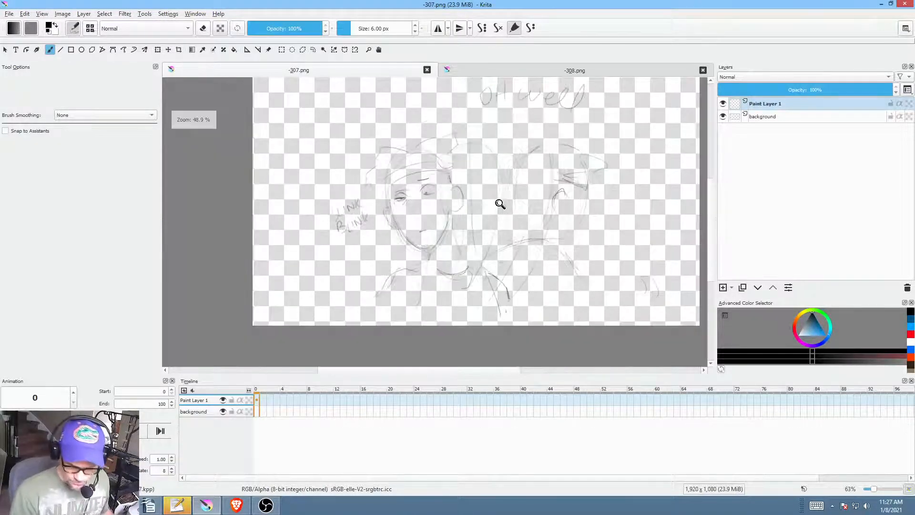
left_click_drag(615, 209, 556, 230)
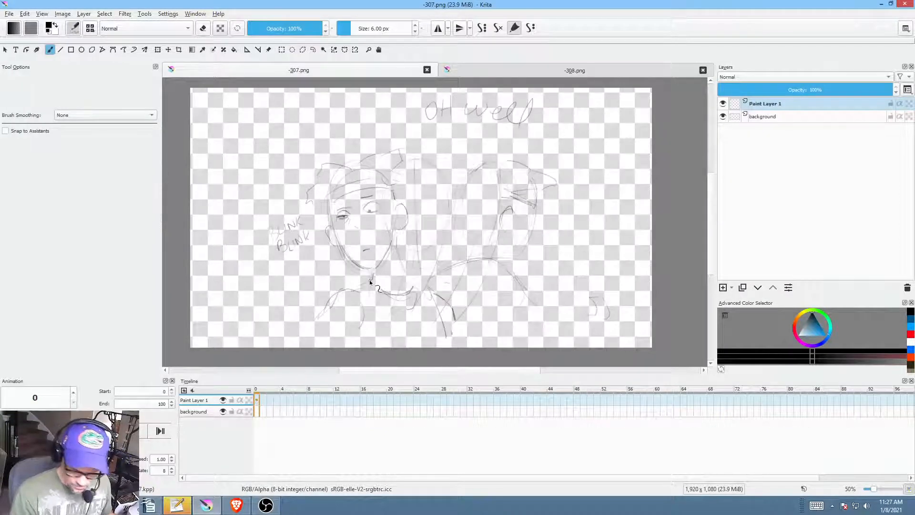
double_click(790, 105)
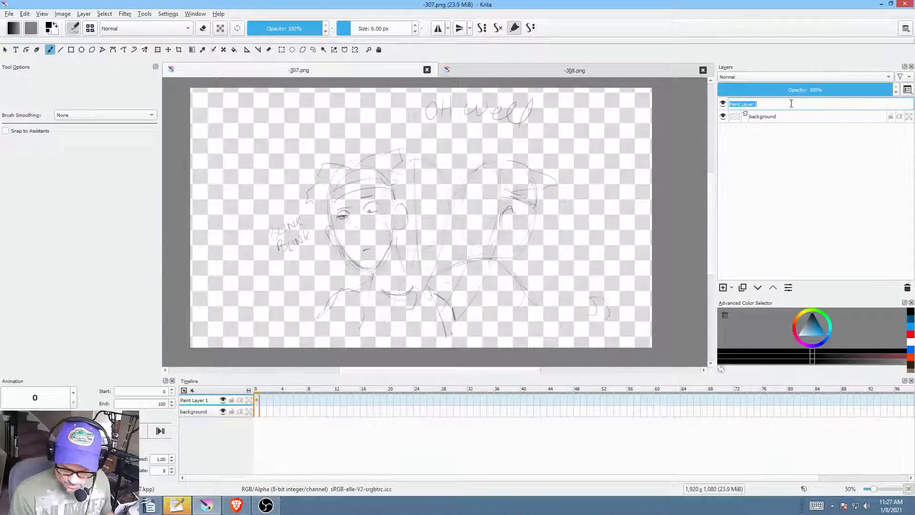
key("Return")
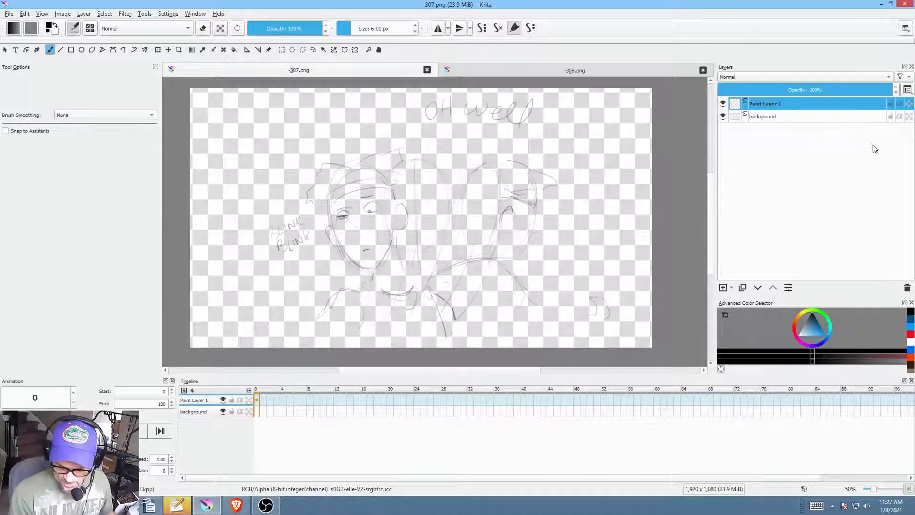
left_click(907, 288)
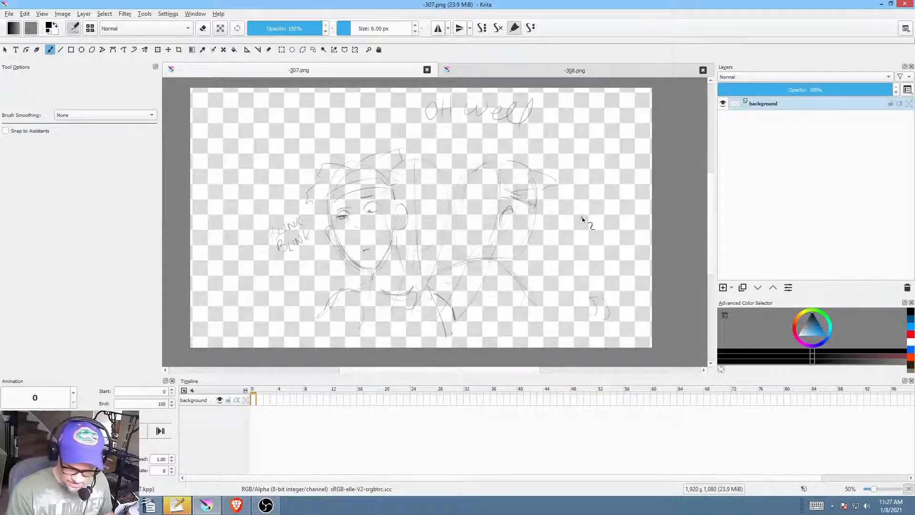
Step: Lasso the head and shoulders of the figure seen from behind, and save -307.png with transparency and a Krita copy
key("l")
mouse_move(598, 197)
left_mouse_down()
mouse_move(451, 198)
mouse_move(609, 244)
left_mouse_up()
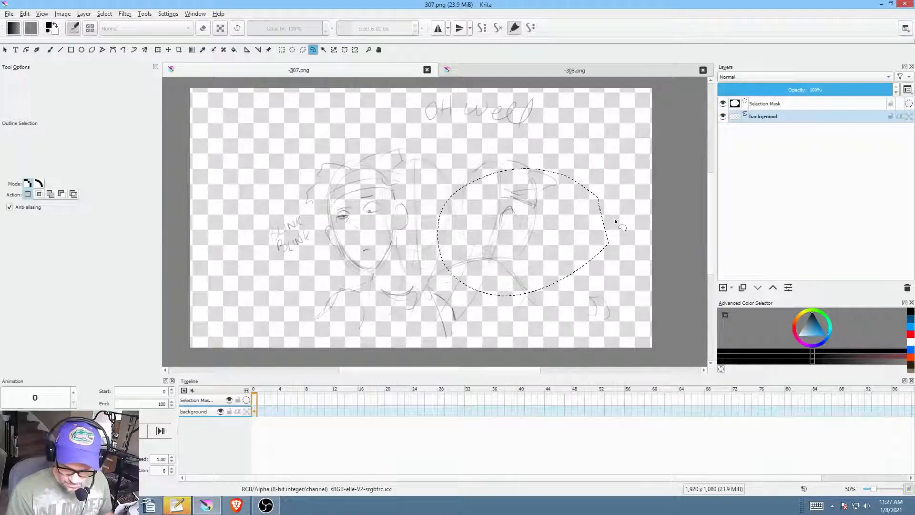
key("ctrl+s")
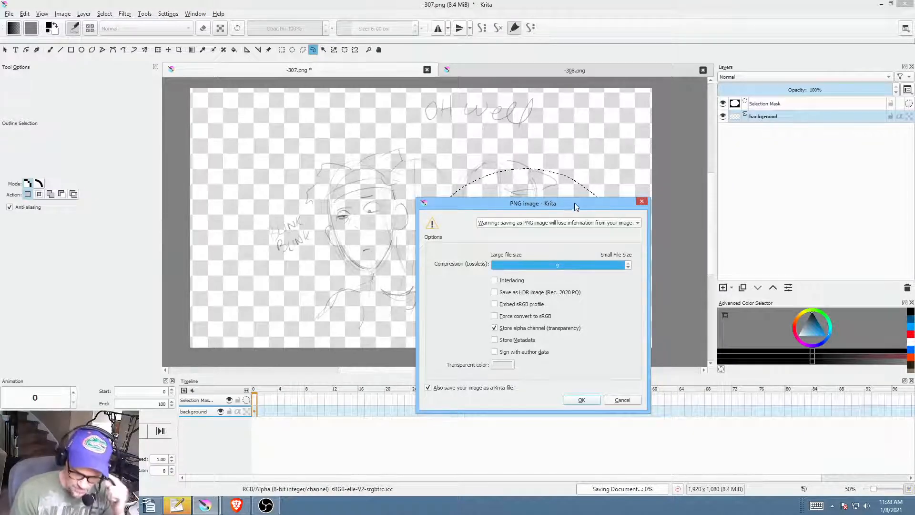
left_click_drag(574, 206, 539, 162)
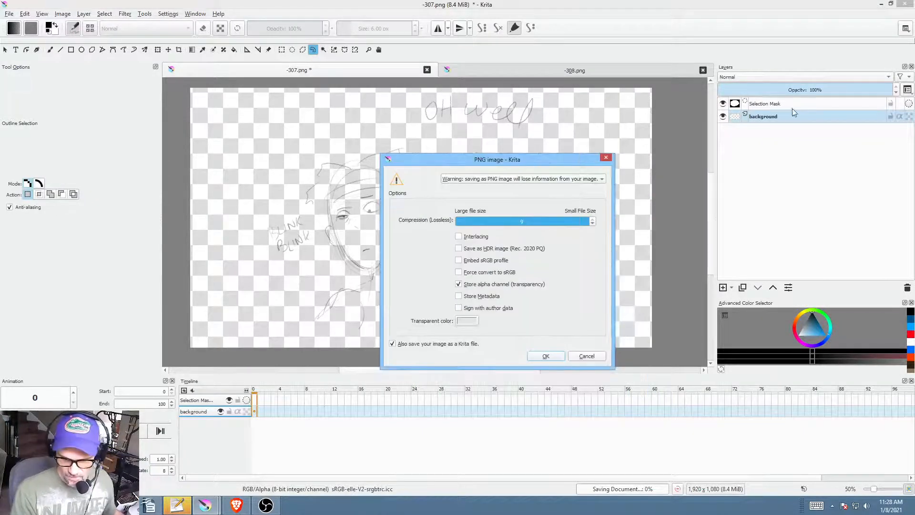
left_click(546, 356)
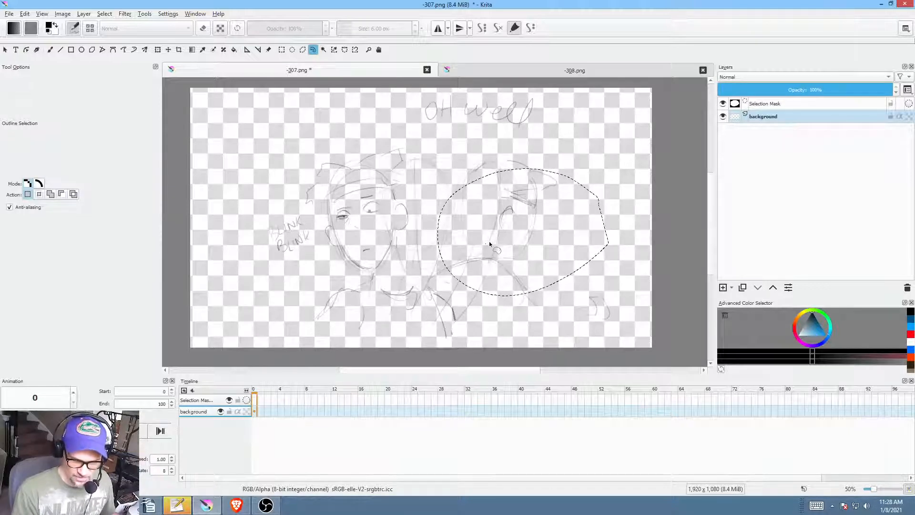
Step: Clear the selection around the figure seen from behind, and add a blank paint layer above the background before deleting it again
key("ctrl+shift+a")
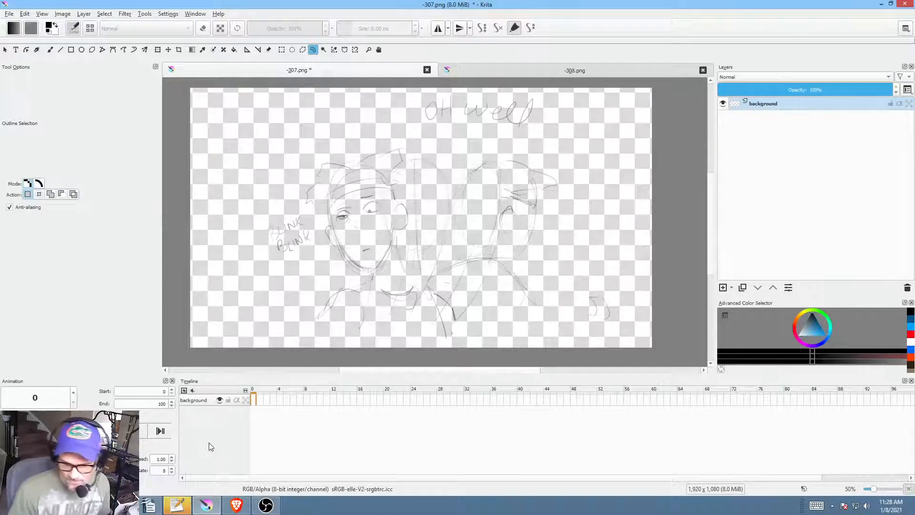
left_click(725, 288)
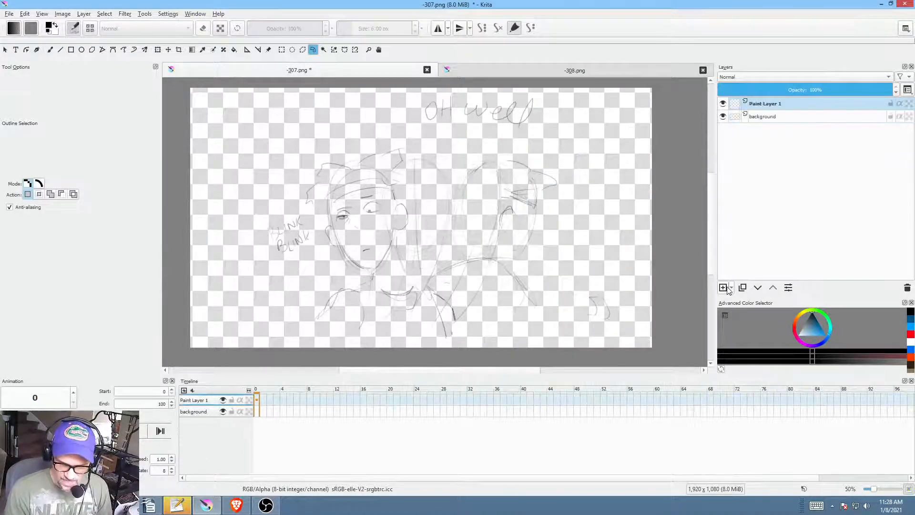
left_click(799, 105)
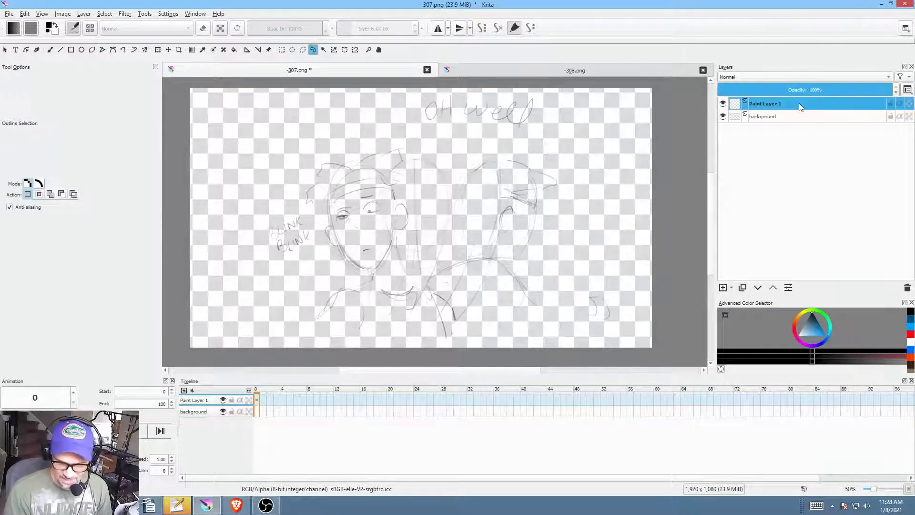
left_click(907, 288)
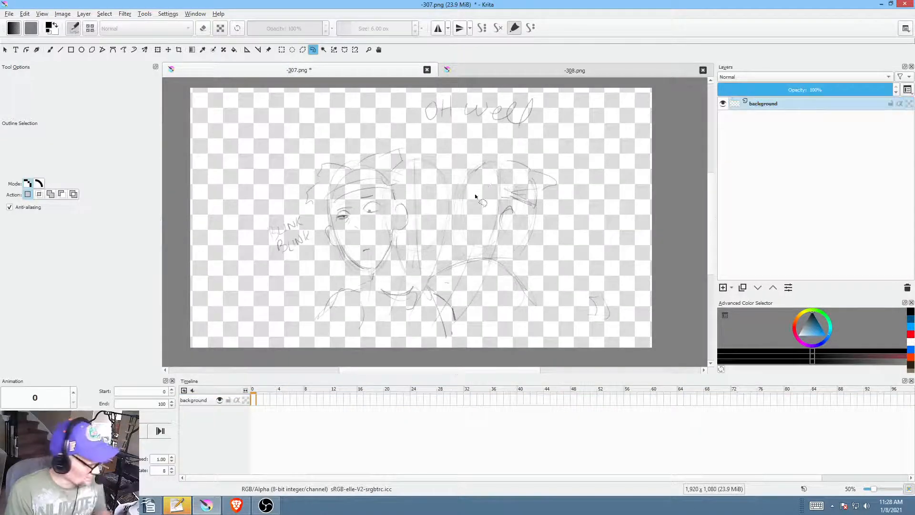
Step: Save -307.png as a single-layer image with its alpha channel stored
key("ctrl+s")
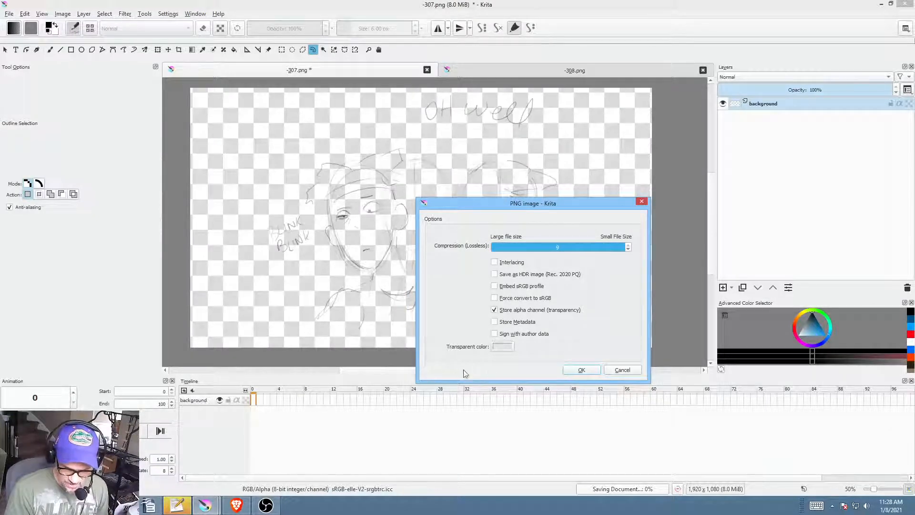
left_click(586, 370)
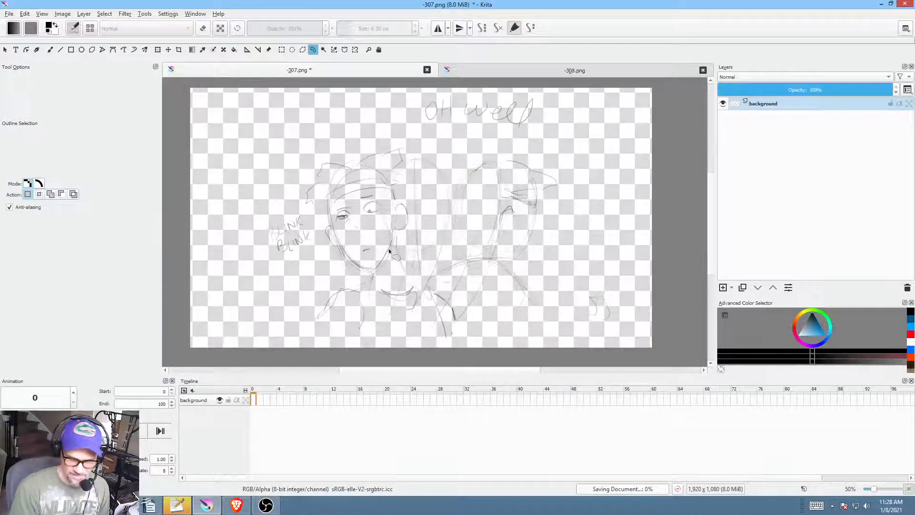
left_click(724, 288)
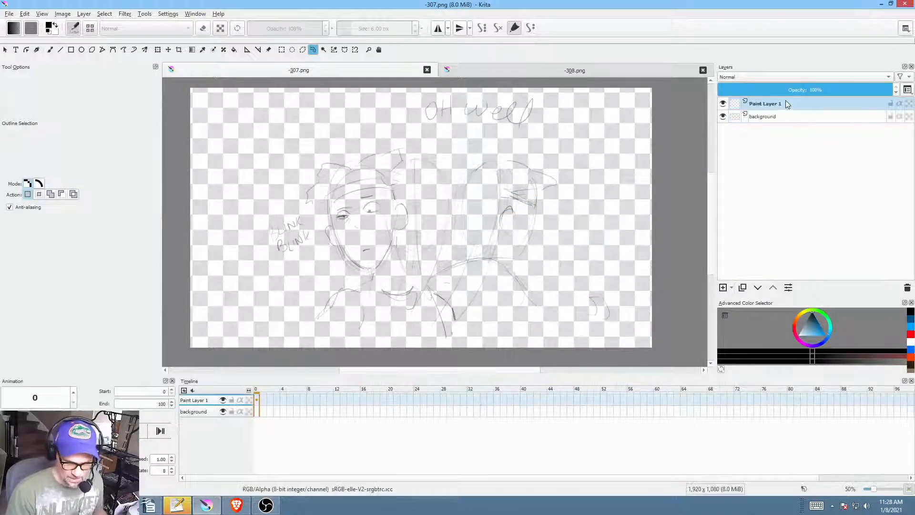
left_click(392, 238)
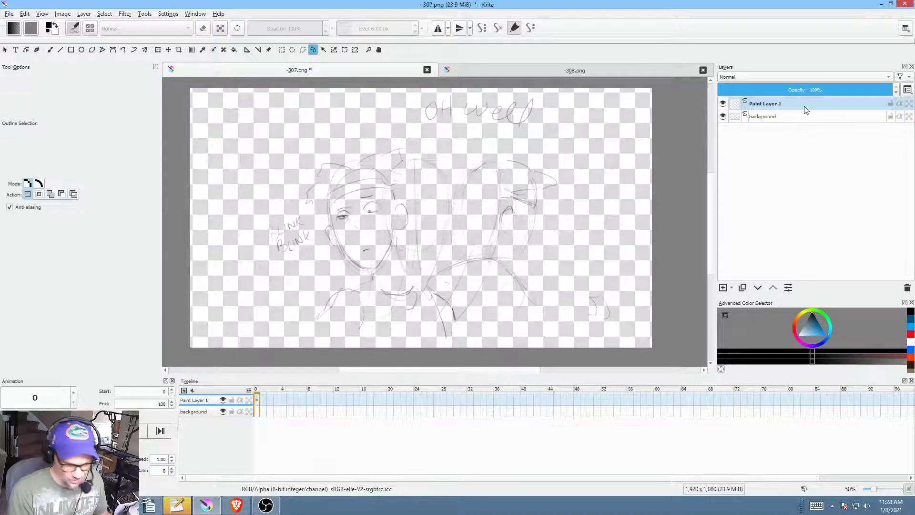
key("ctrl+s")
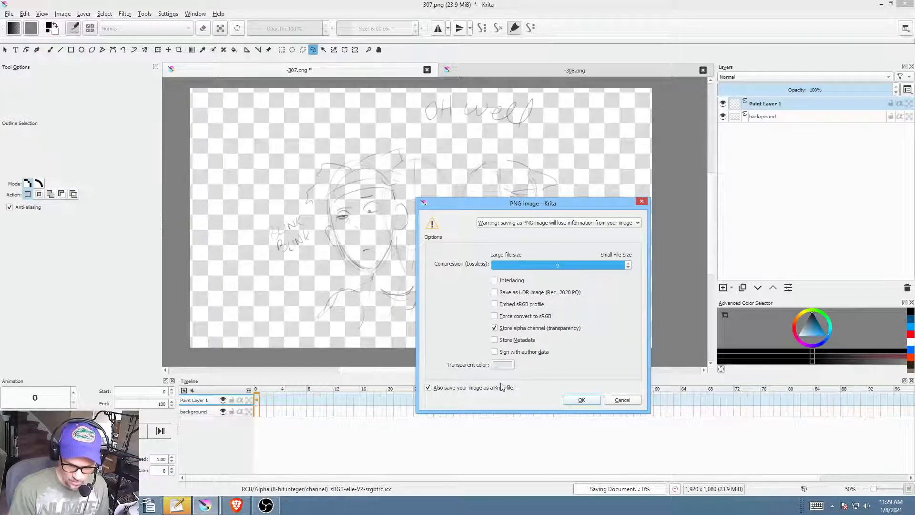
left_click(631, 400)
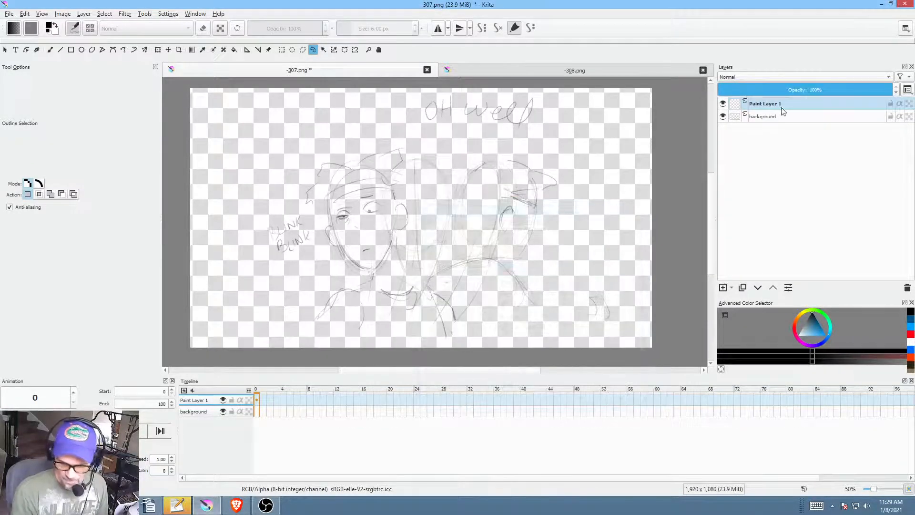
left_click(907, 289)
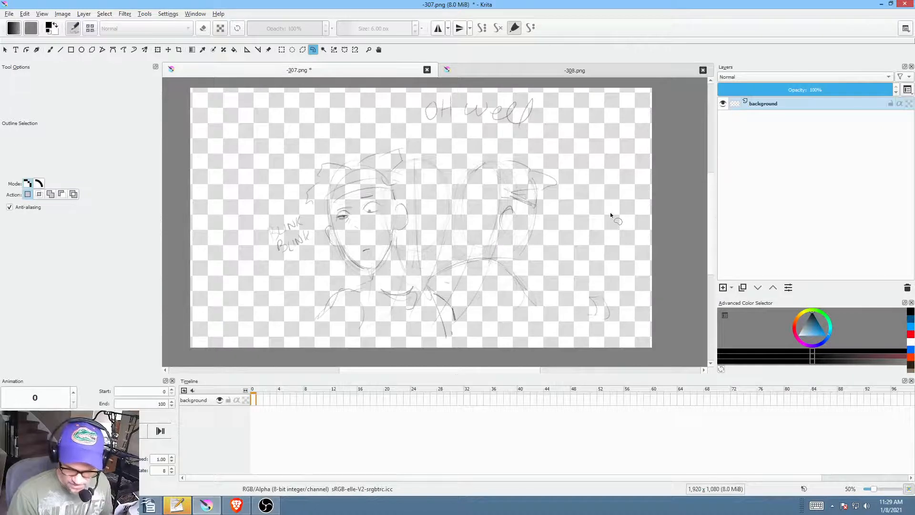
Step: Lasso an empty area beside the figure seen from behind, and save -307.png with its alpha channel and an additional Krita file
left_click_drag(589, 206, 591, 204)
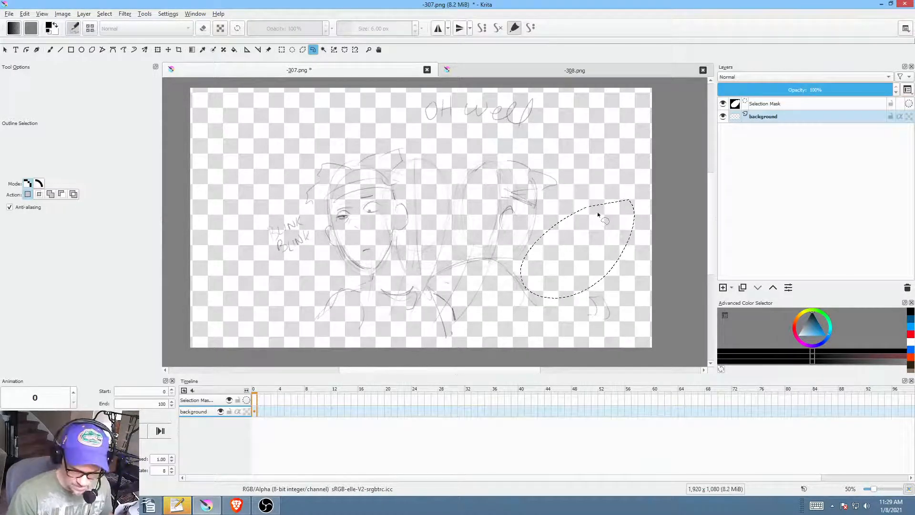
key("ctrl+s")
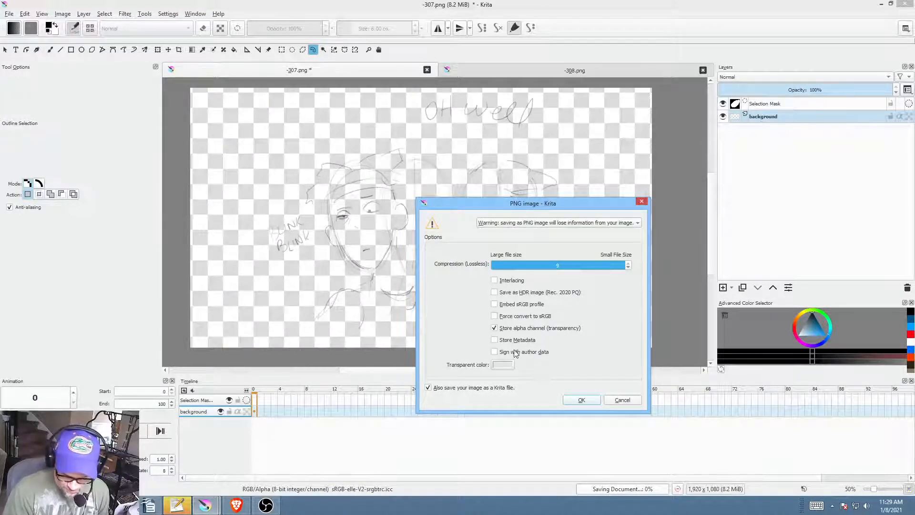
left_click(582, 401)
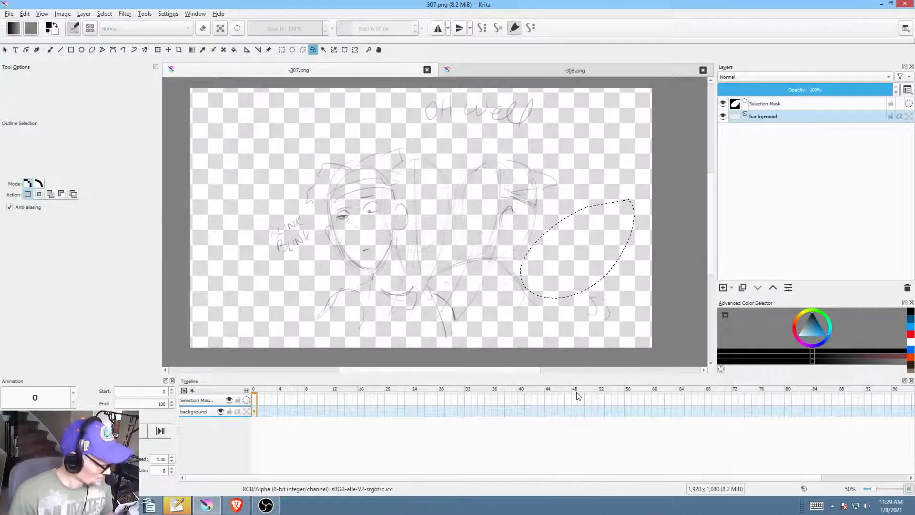
Step: Clear the selection, and enlarge and shift the whole background sketch to about X 1355 px, Y 445 px
key("ctrl+shift+a")
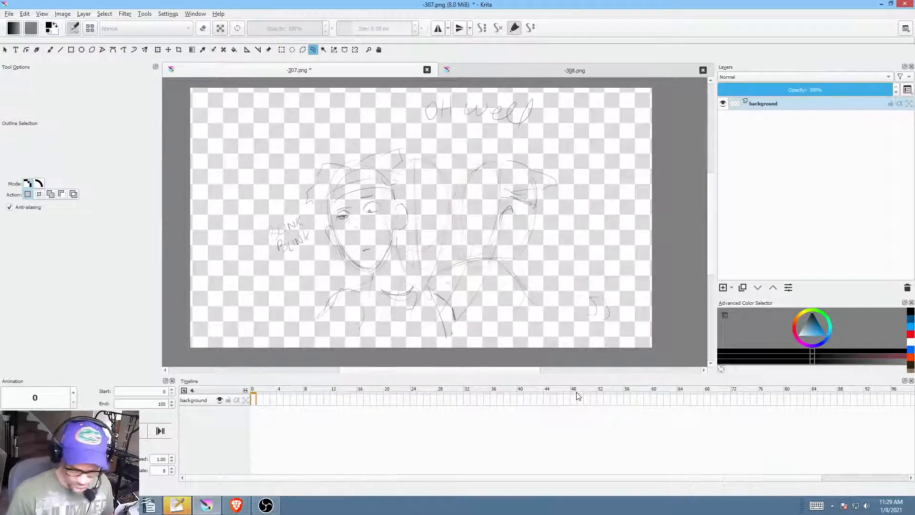
key("ctrl+t")
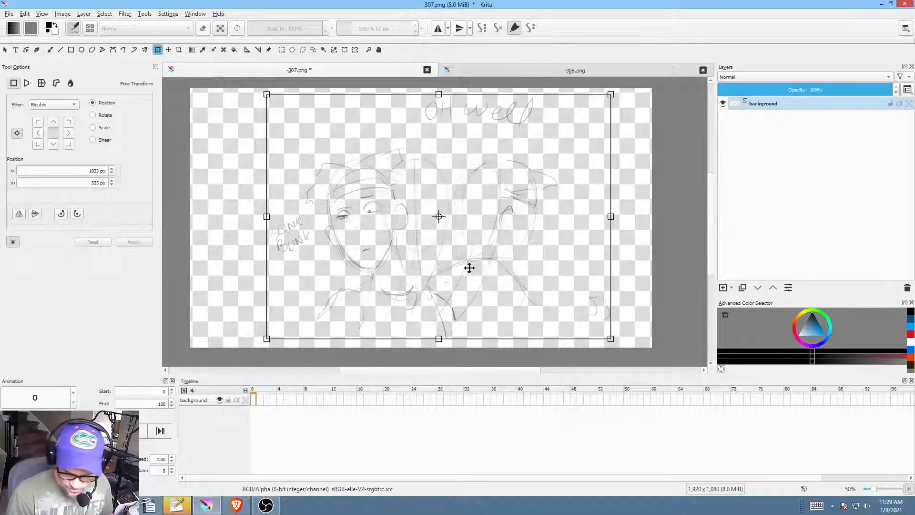
left_click_drag(467, 266, 529, 253)
scroll(548, 253, "down", 1)
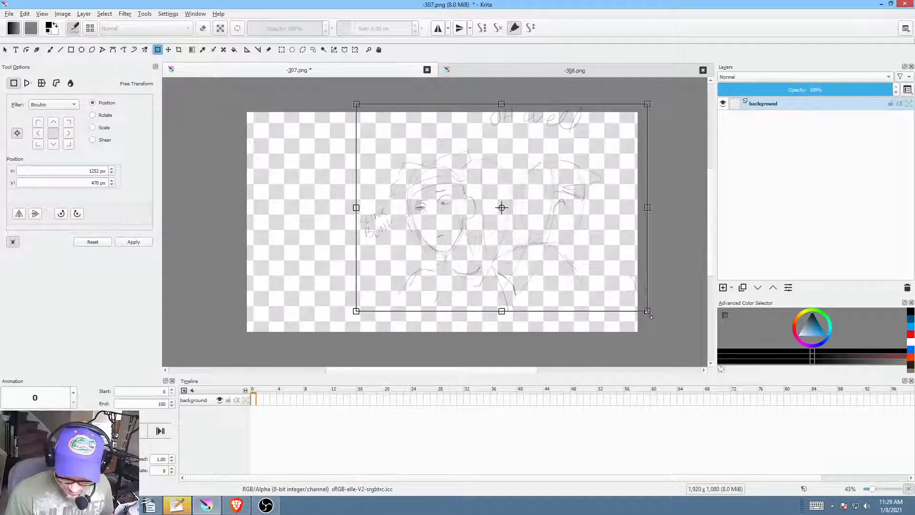
left_click_drag(647, 311, 684, 337)
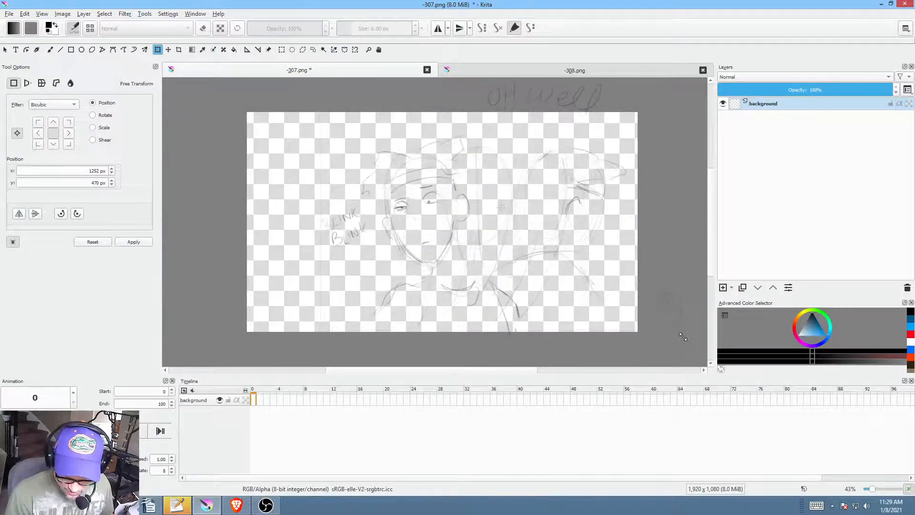
left_click_drag(562, 288, 582, 284)
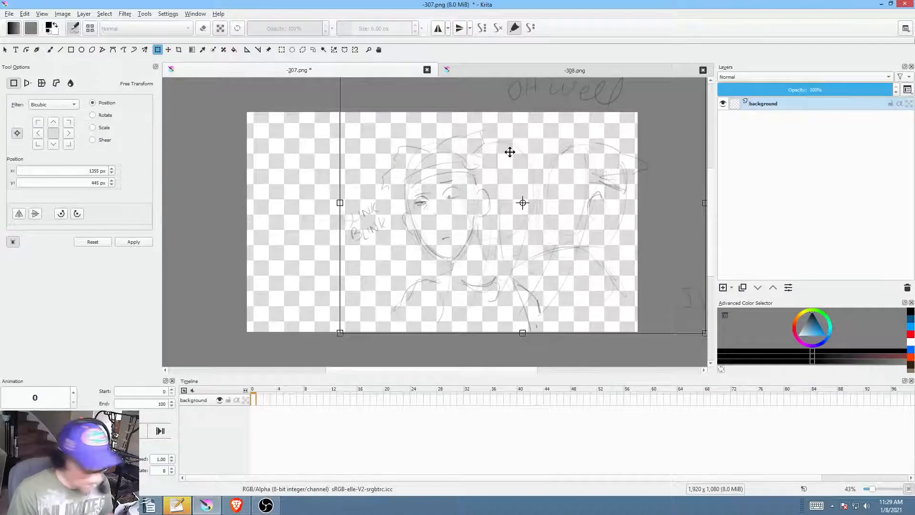
key("Return")
Step: Switch to the freehand brush with a 6 px preset and ink the edge of the face above the ear beside the half-closed eye
scroll(557, 225, "up", 3)
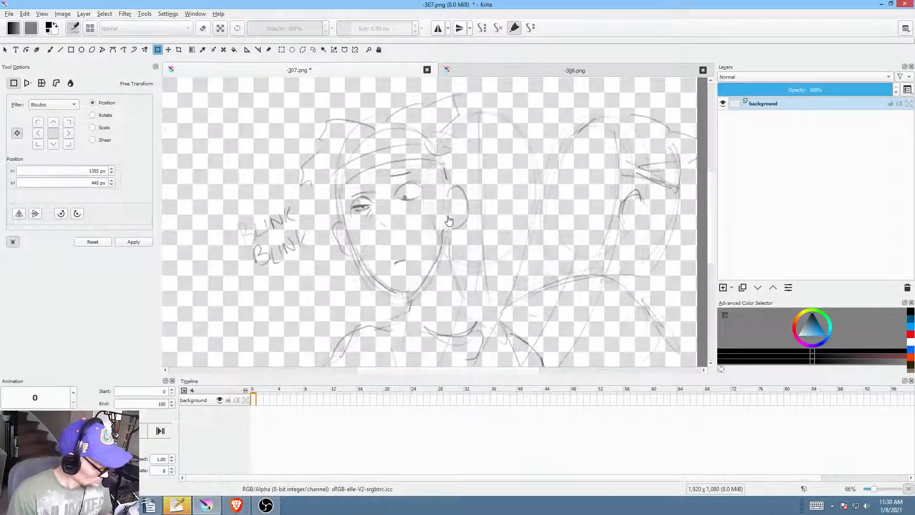
key("b")
right_click(571, 181)
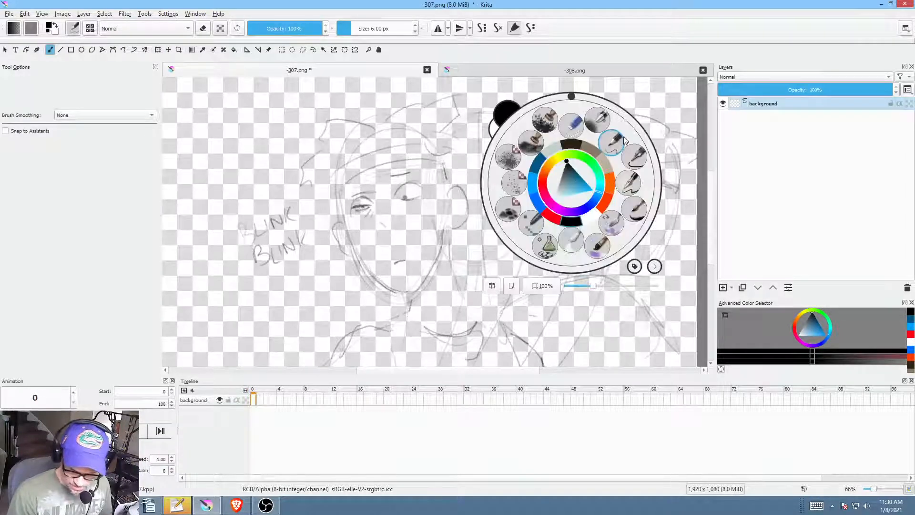
right_click(614, 140)
scroll(406, 248, "up", 2)
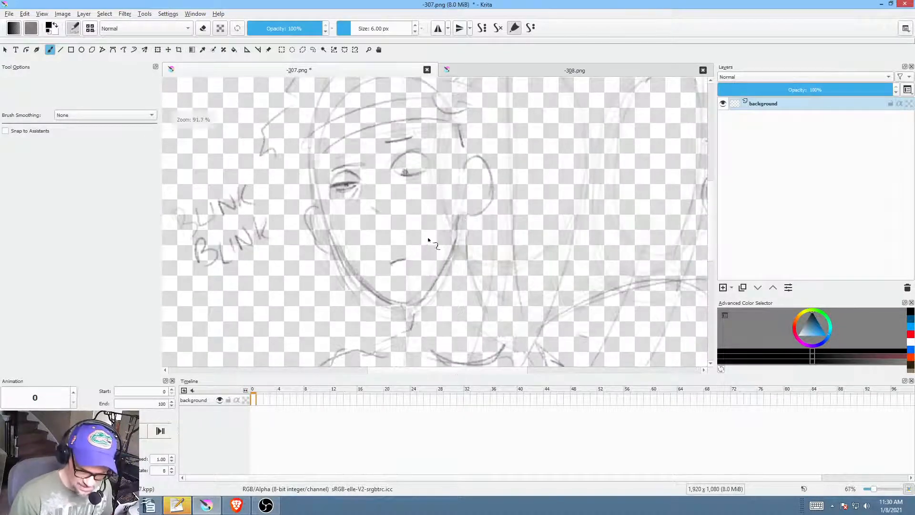
left_click_drag(313, 165, 322, 203)
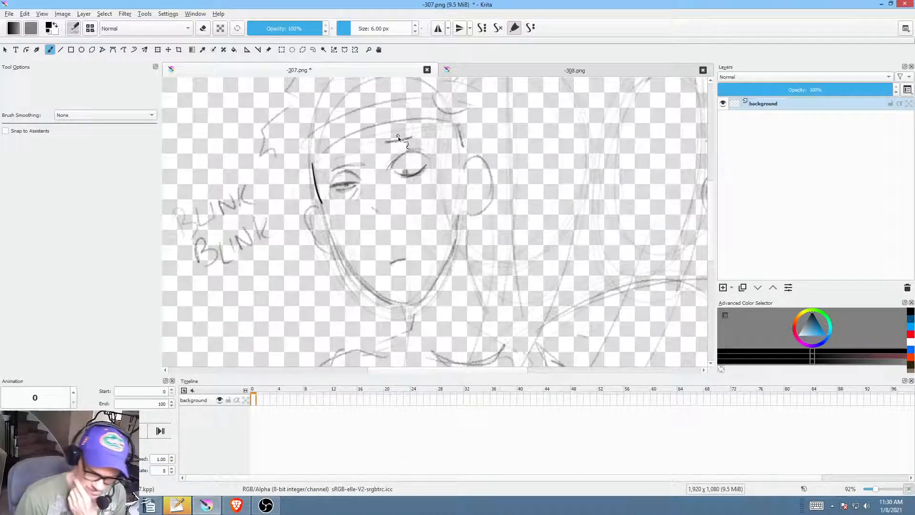
Step: Darken the wide-open eye's lids and pupil, and draw a lid line across the half-closed eye
left_click_drag(389, 169, 427, 159)
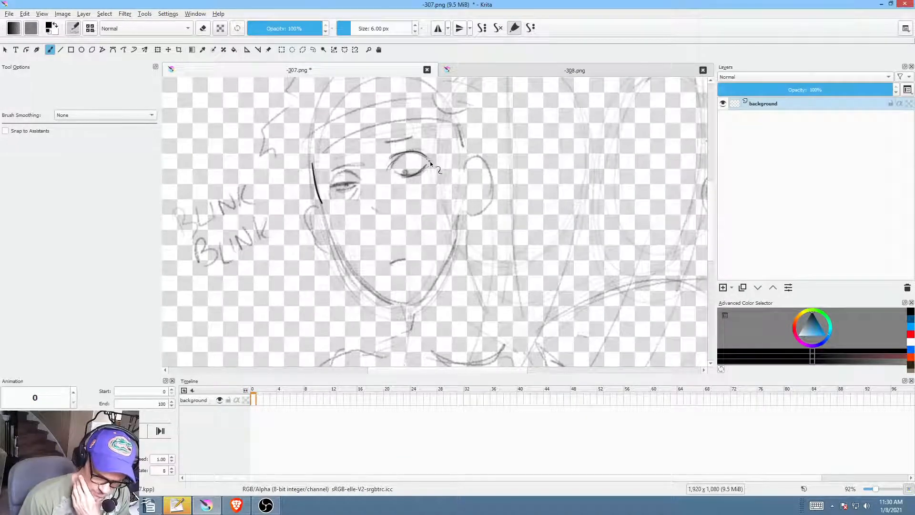
left_click(406, 171)
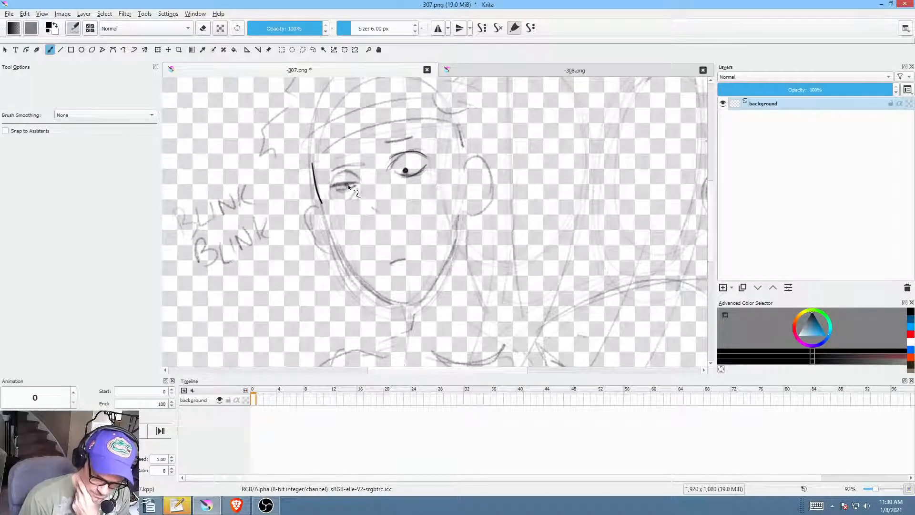
left_click_drag(328, 187, 362, 182)
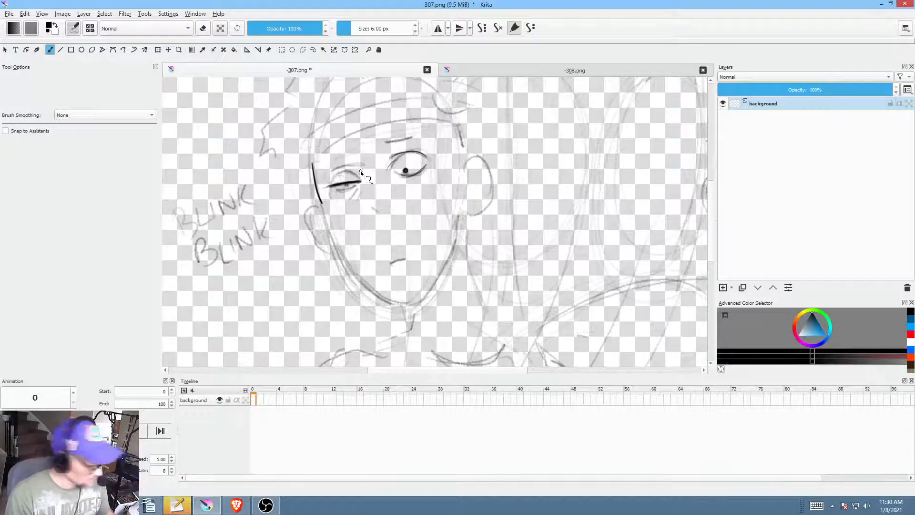
scroll(382, 132, "up", 3)
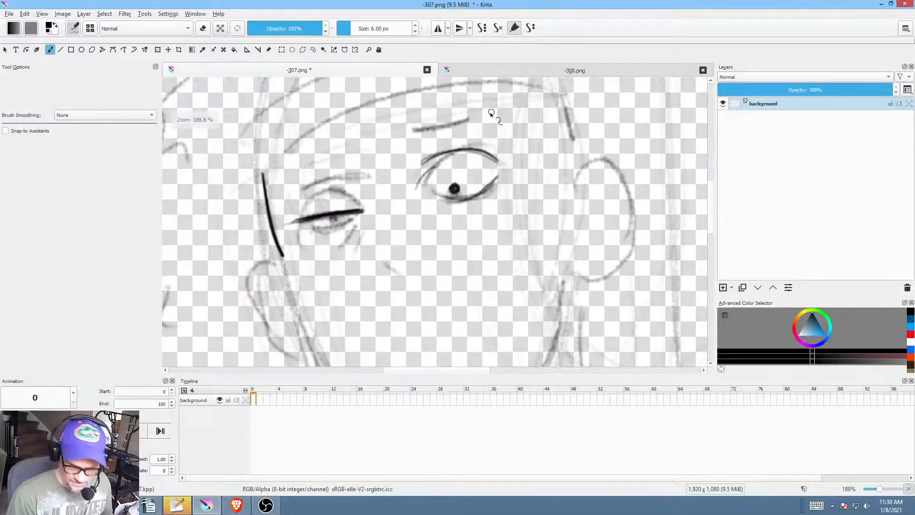
left_click_drag(449, 152, 428, 181)
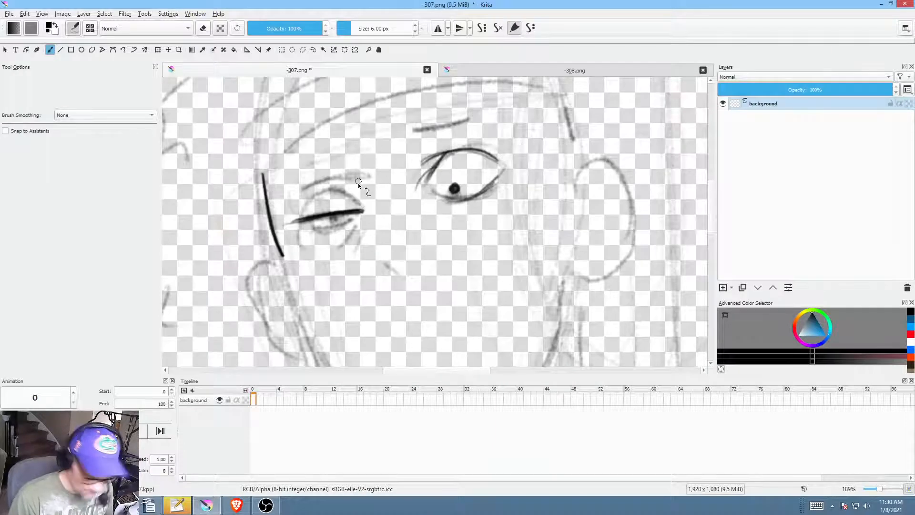
Step: Erase the lid line across the half-closed eye and redraw that eye open with a curved upper lid
key("p")
key("e")
mouse_move(366, 204)
left_mouse_down()
mouse_move(300, 202)
mouse_move(339, 227)
mouse_move(370, 208)
mouse_move(337, 188)
mouse_move(299, 212)
mouse_move(383, 210)
mouse_move(320, 245)
mouse_move(296, 225)
mouse_move(307, 238)
mouse_move(334, 223)
left_mouse_up()
key("b")
key("e")
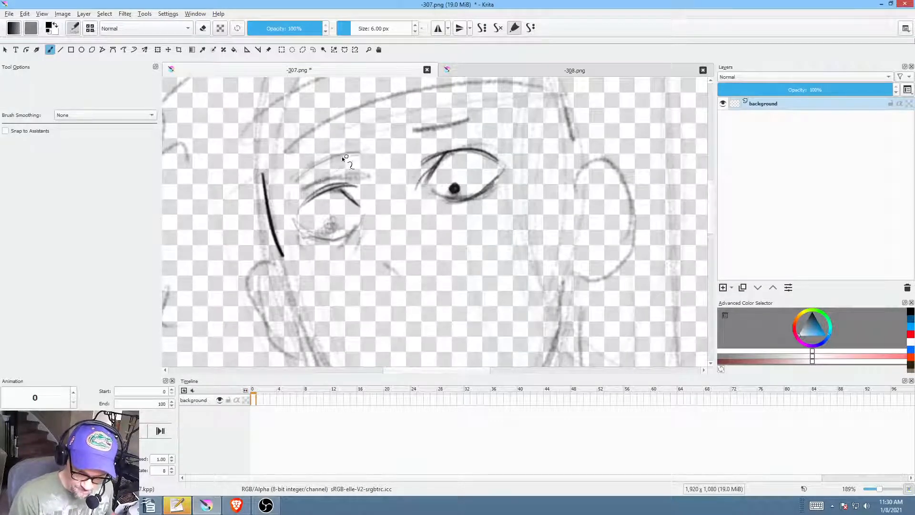
Step: Sketch fuller eyebrows above both eyes and a small curve for the tip of the nose
mouse_move(343, 157)
left_mouse_down()
mouse_move(319, 172)
mouse_move(367, 158)
left_mouse_up()
mouse_move(406, 131)
left_mouse_down()
mouse_move(491, 120)
mouse_move(426, 127)
left_mouse_up()
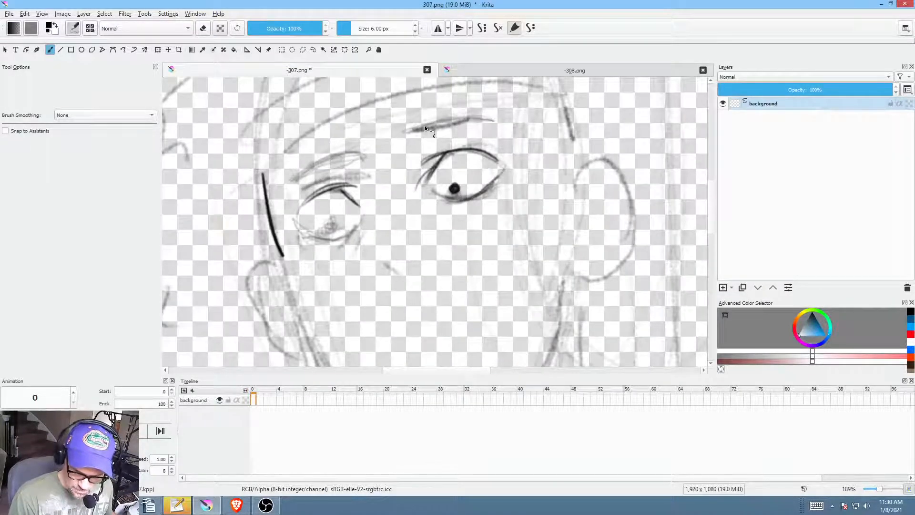
scroll(505, 219, "down", 3)
left_click_drag(387, 244, 414, 242)
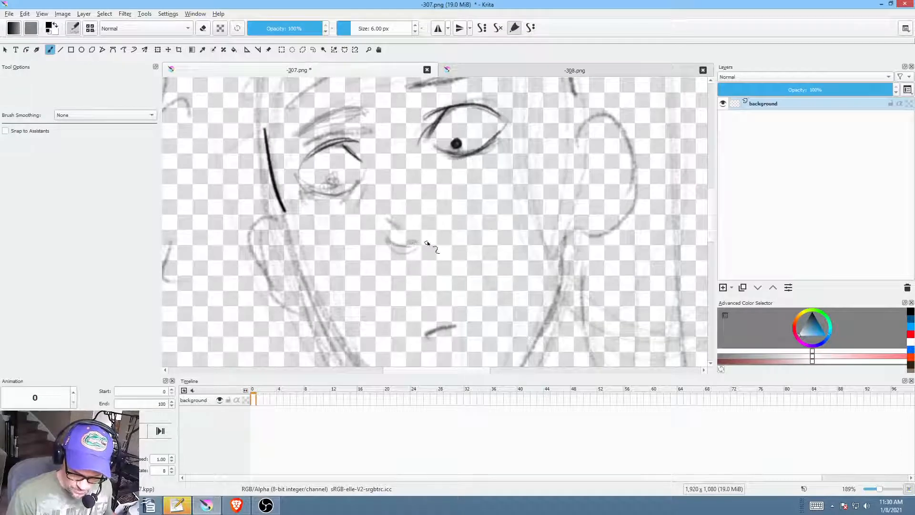
Step: Erase the old slanted nose mark and extend the curved nose tip with a few pencil strokes
key("p")
key("e")
left_click_drag(420, 210, 413, 209)
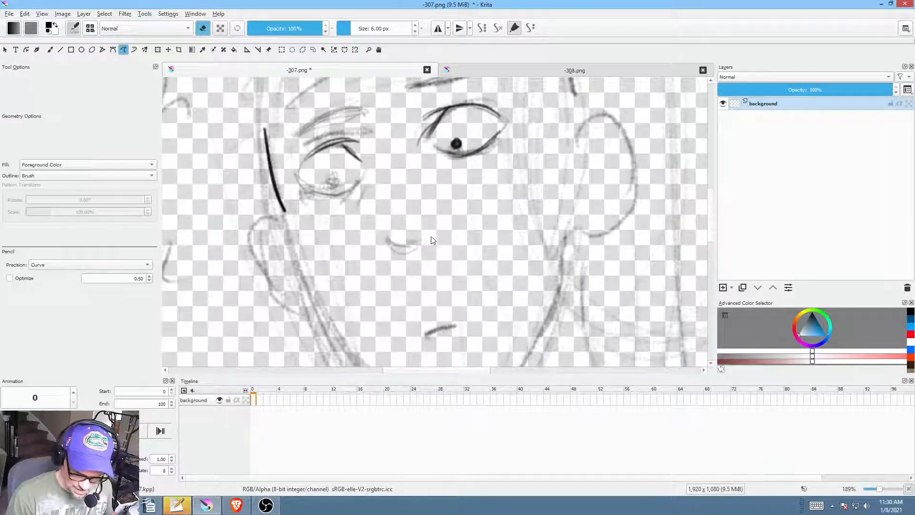
key("b")
key("e")
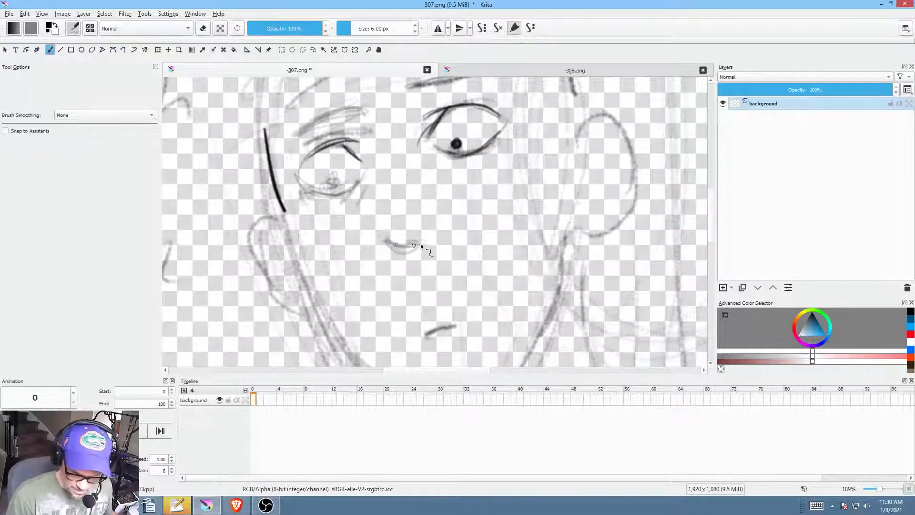
left_click_drag(433, 233, 441, 238)
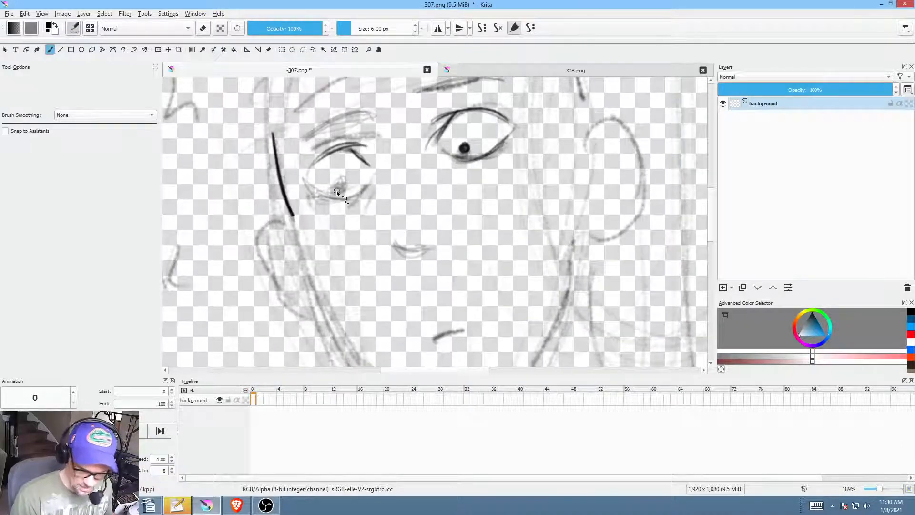
Step: Ink the edge of the head beside the wide-open eye and the outline of the ear below it
left_click_drag(594, 127, 571, 172)
mouse_move(553, 103)
left_mouse_down()
mouse_move(570, 179)
mouse_move(594, 170)
mouse_move(619, 204)
mouse_move(614, 260)
mouse_move(569, 289)
left_mouse_up()
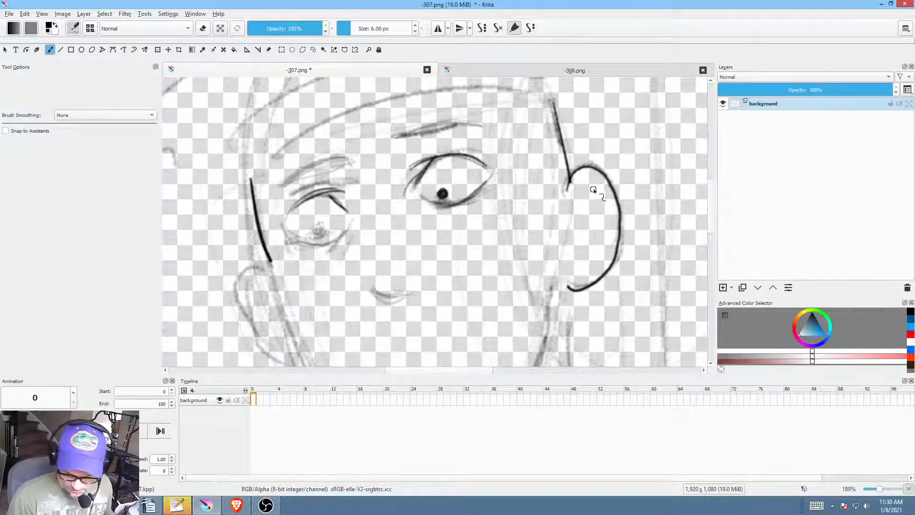
Step: Ink the inner folds of the ear beside the wide-open eye and the outline of the opposite ear
mouse_move(593, 189)
left_mouse_down()
mouse_move(576, 236)
mouse_move(587, 229)
mouse_move(588, 247)
mouse_move(622, 204)
mouse_move(615, 197)
left_mouse_up()
left_click_drag(608, 246, 609, 249)
left_click_drag(572, 197, 552, 160)
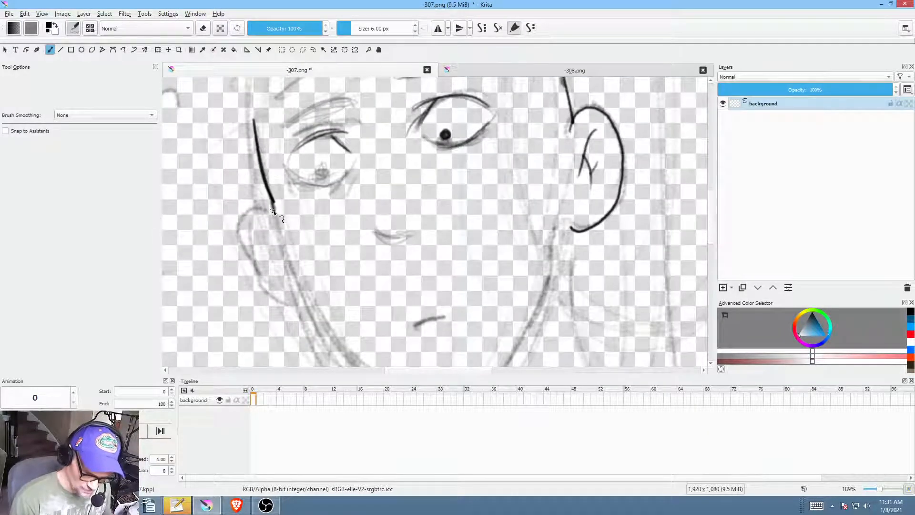
left_click_drag(274, 209, 254, 250)
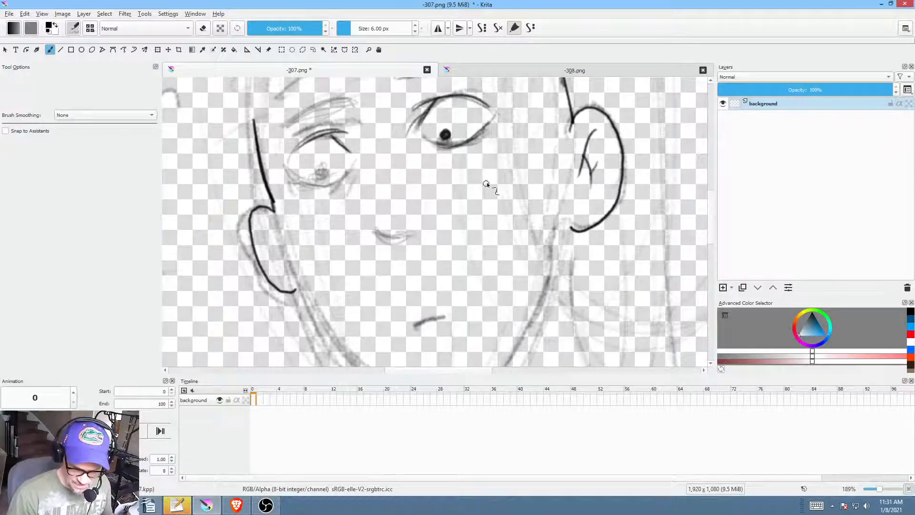
key("e")
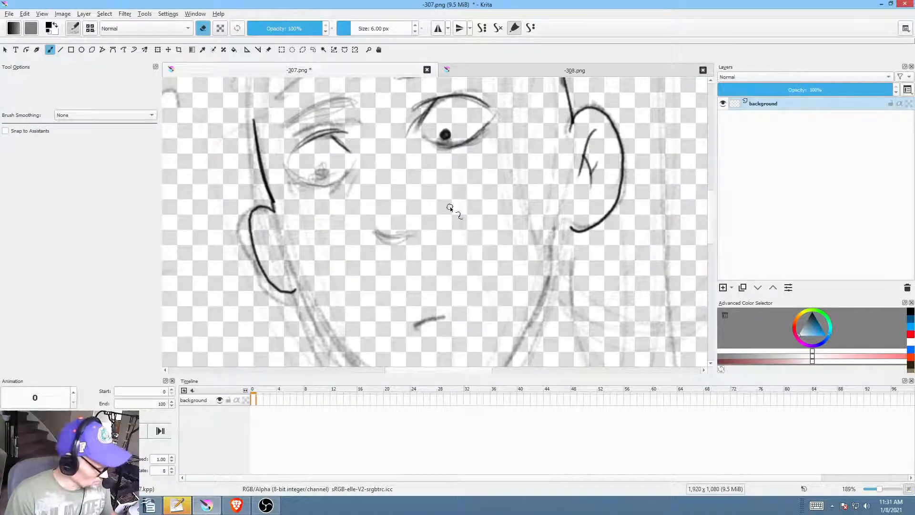
key("p")
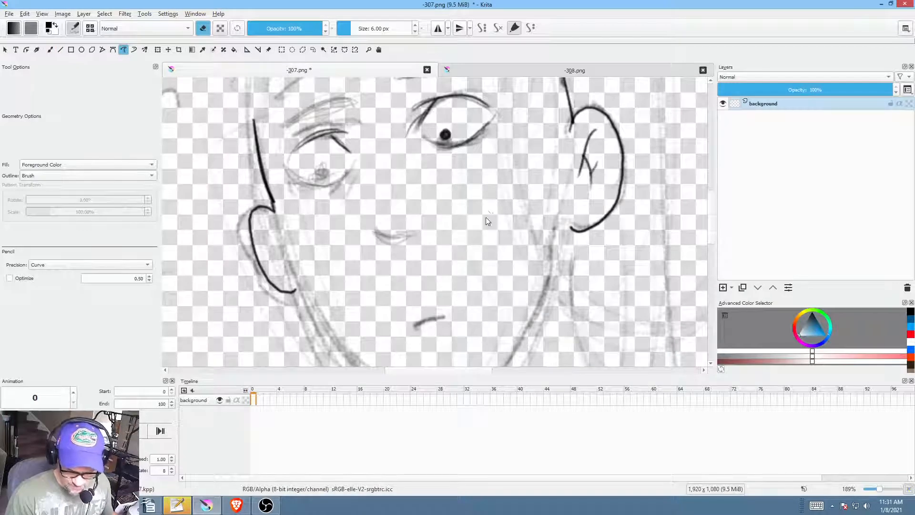
key("e")
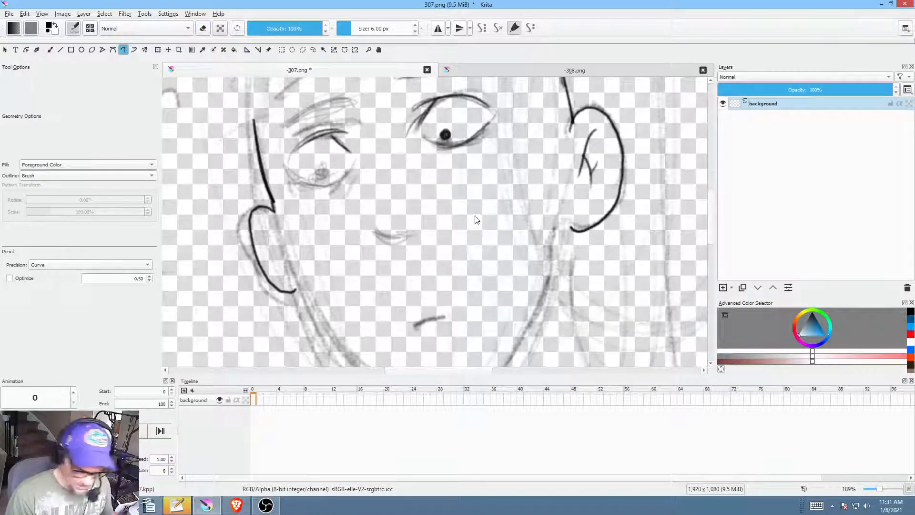
mouse_move(480, 205)
left_mouse_down()
mouse_move(439, 233)
mouse_move(461, 264)
mouse_move(496, 245)
mouse_move(502, 218)
mouse_move(484, 206)
left_mouse_up()
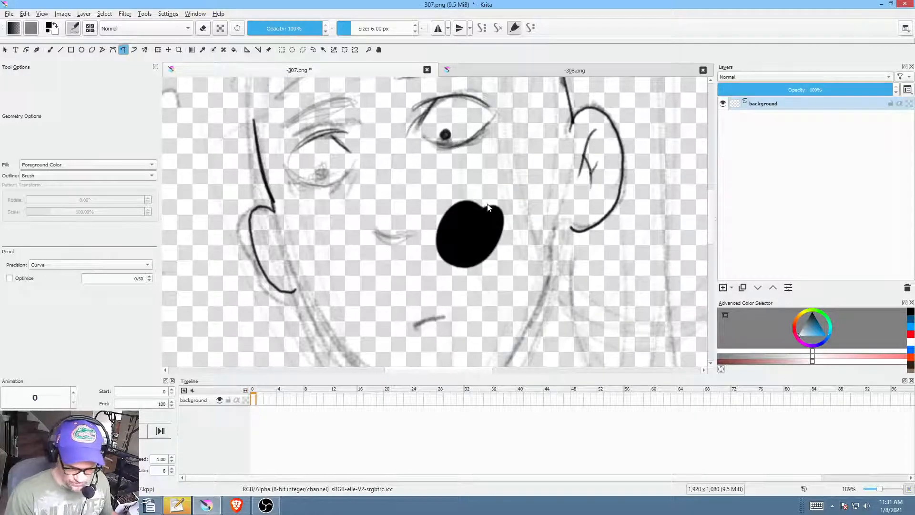
left_click(205, 24)
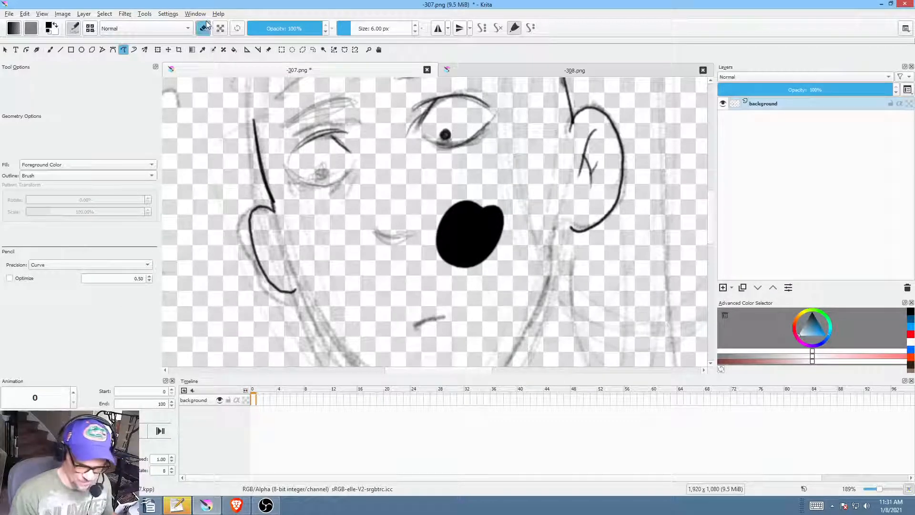
mouse_move(498, 193)
left_mouse_down()
mouse_move(444, 186)
mouse_move(507, 224)
left_mouse_up()
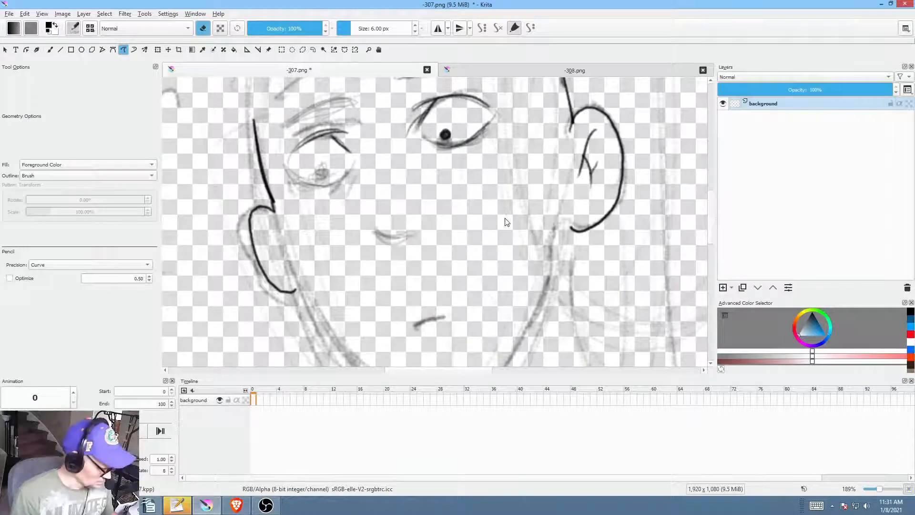
key("b")
key("e")
Step: Ink the lower lid and a solid black pupil on the narrower eye
scroll(325, 195, "down", 2)
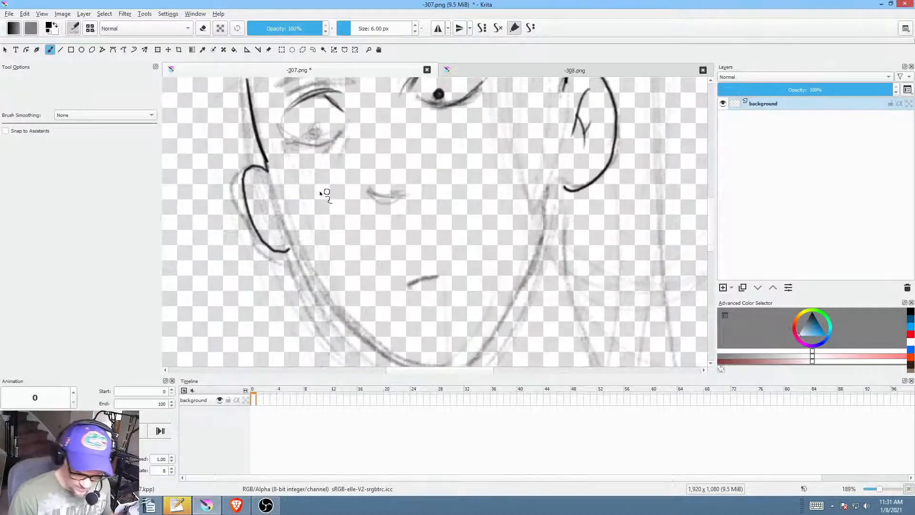
left_click_drag(442, 234, 368, 222)
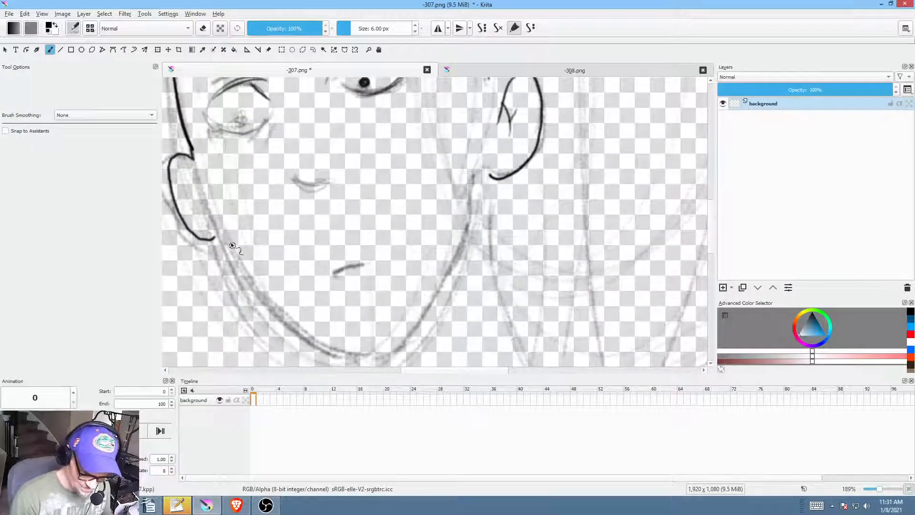
mouse_move(477, 263)
left_mouse_down()
mouse_move(478, 284)
mouse_move(480, 276)
left_mouse_up()
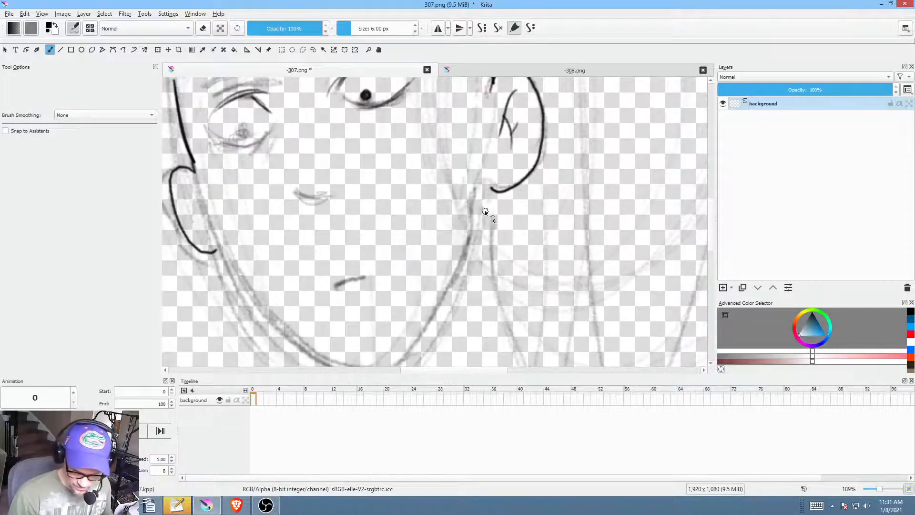
left_click_drag(479, 214, 530, 270)
left_click_drag(374, 228, 380, 189)
left_click_drag(383, 194, 427, 246)
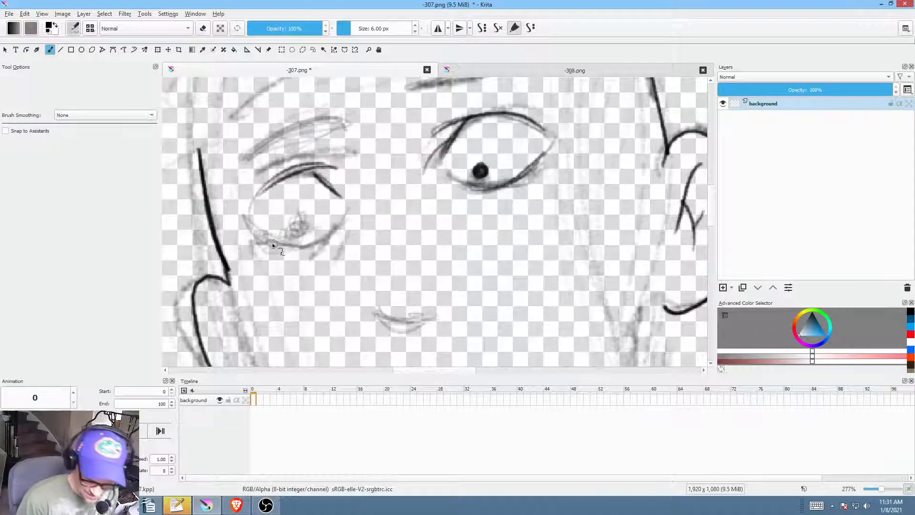
mouse_move(322, 232)
left_mouse_down()
mouse_move(345, 210)
mouse_move(300, 226)
mouse_move(306, 218)
left_mouse_up()
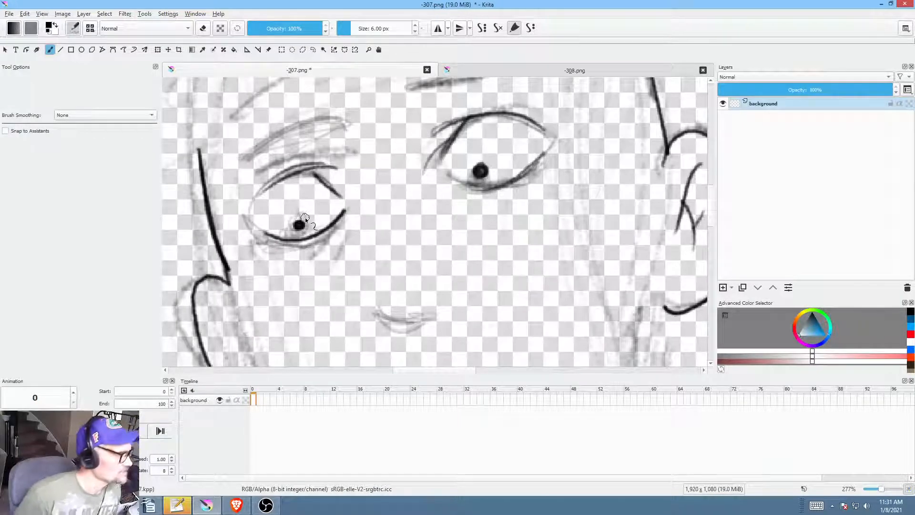
Step: Ink a single curved line over the pencilled eyebrow above each eye
scroll(494, 236, "up", 5)
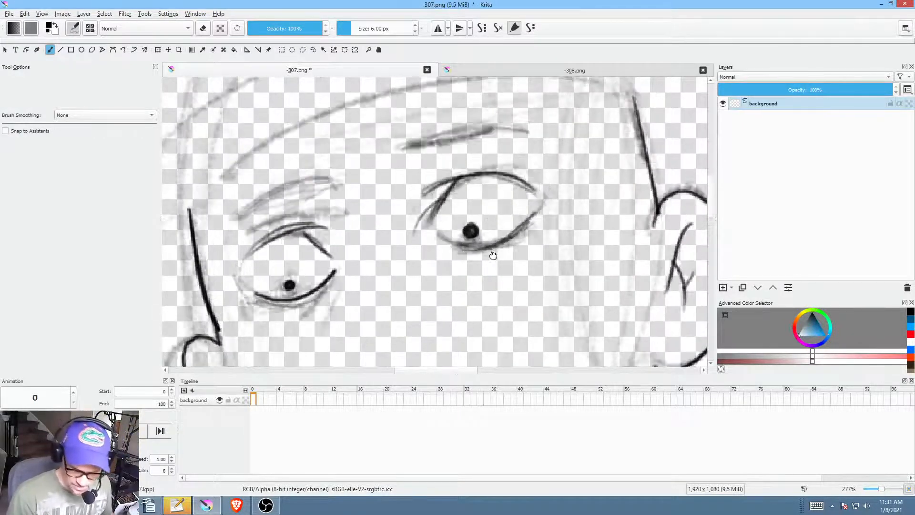
left_click_drag(242, 223, 327, 182)
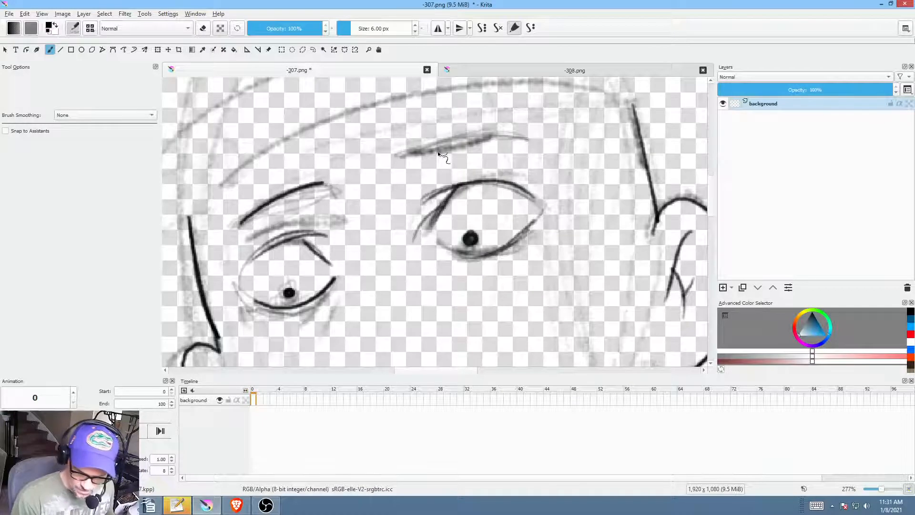
left_click_drag(411, 154, 528, 136)
Step: Set brush smoothing to Stabilizer and ink the inner fold lines of the ear beside the narrower eye
scroll(510, 229, "down", 3)
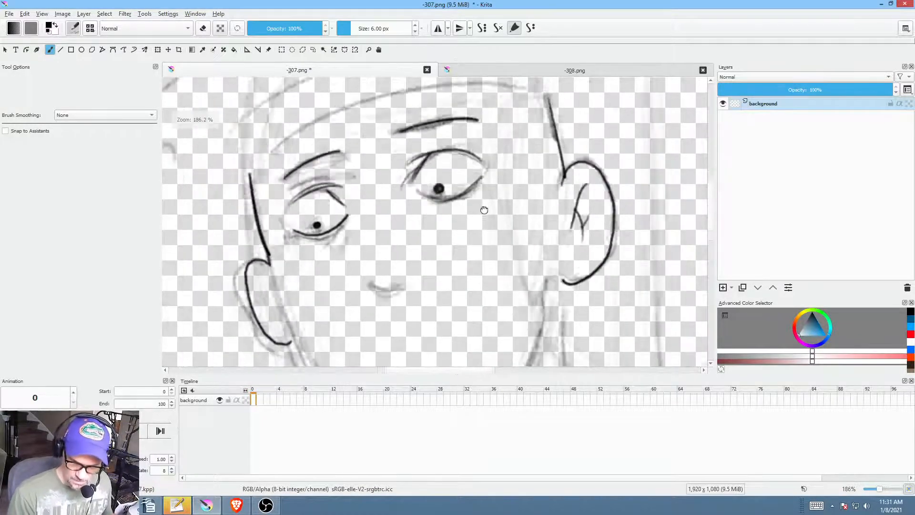
scroll(496, 206, "down", 4)
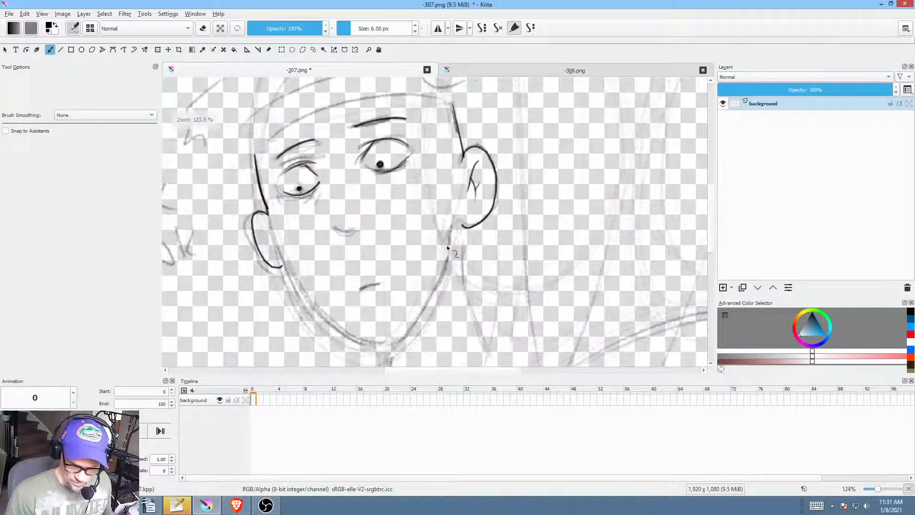
scroll(479, 209, "up", 5)
left_click_drag(369, 200, 440, 109)
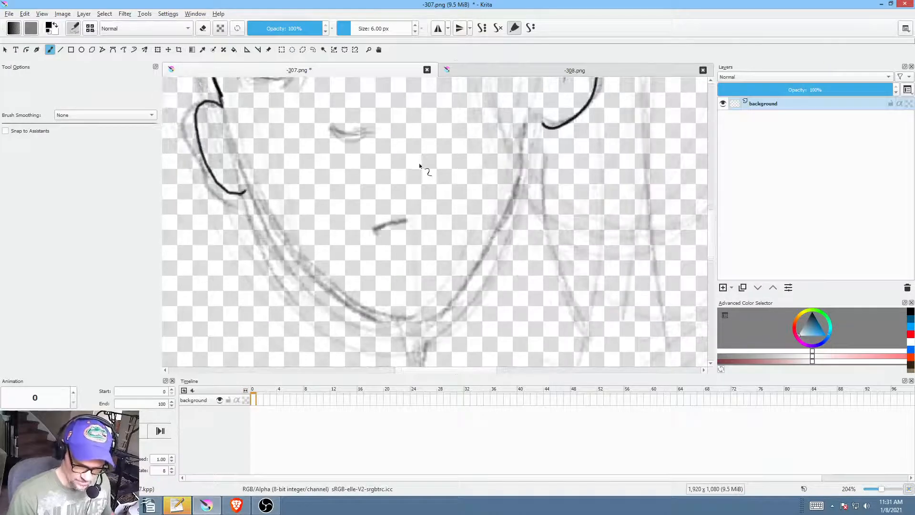
left_click_drag(423, 169, 425, 184)
left_click_drag(444, 152, 417, 202)
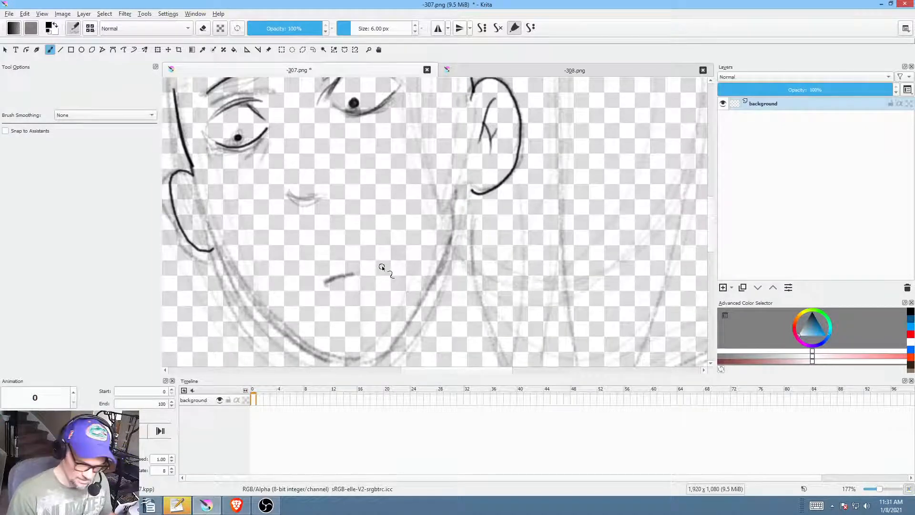
left_click_drag(406, 238, 419, 220)
key("s")
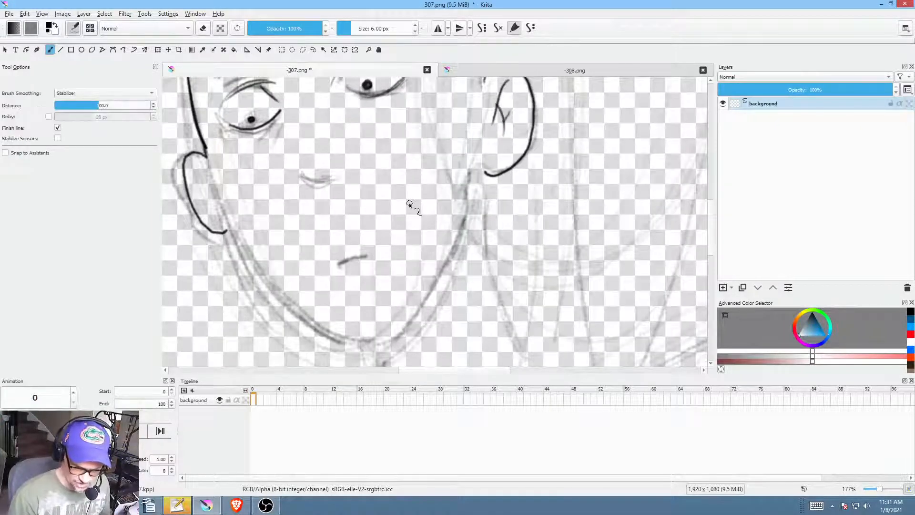
left_click_drag(194, 169, 204, 175)
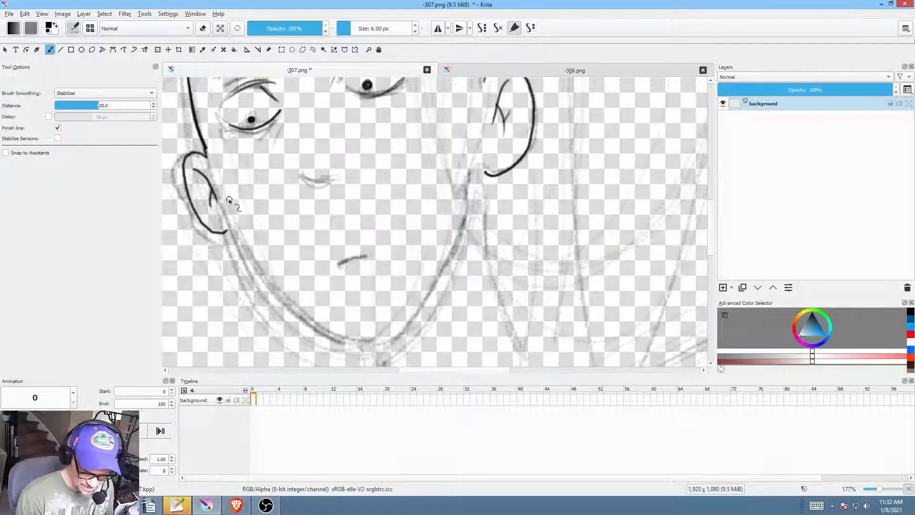
Step: Ink the jawline from the lobe of the smaller ear around the chin and up towards the larger ear
mouse_move(515, 229)
left_mouse_down()
mouse_move(512, 269)
mouse_move(529, 262)
mouse_move(519, 187)
left_mouse_up()
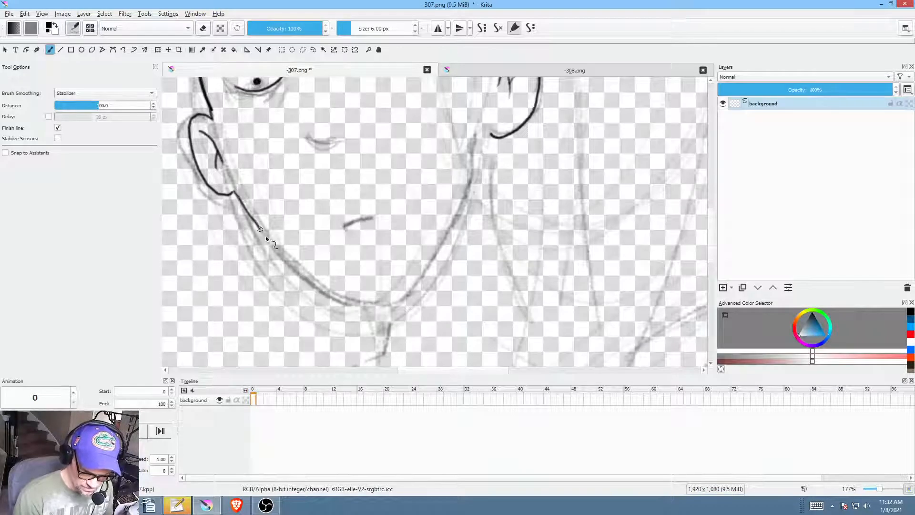
left_click_drag(266, 237, 297, 271)
left_click_drag(361, 304, 384, 303)
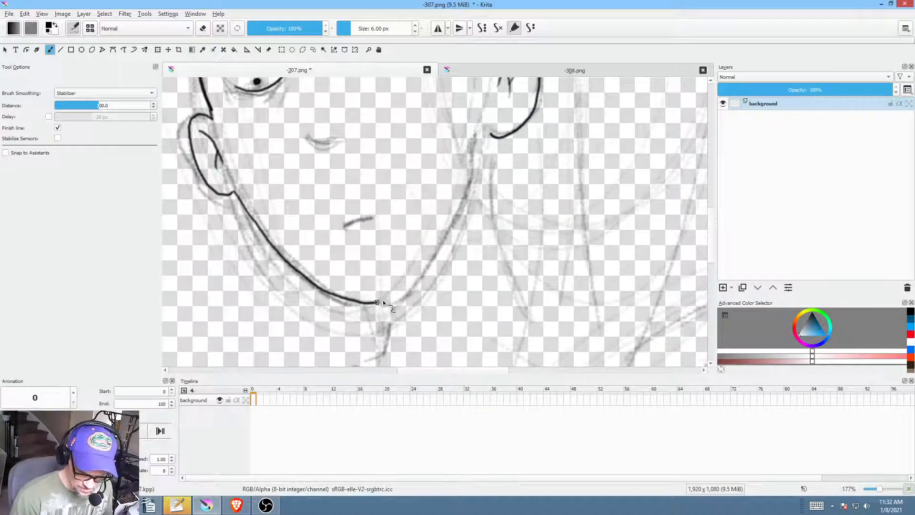
left_click_drag(430, 265, 453, 207)
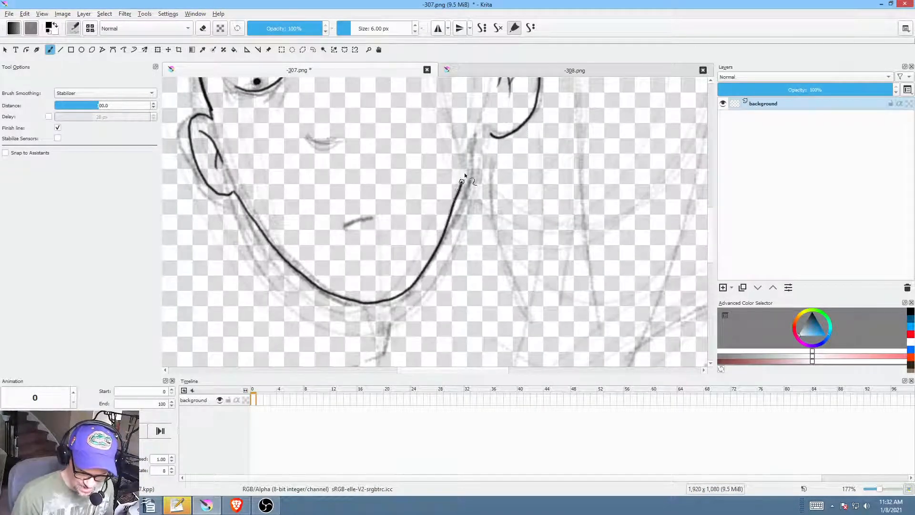
Step: Ink the short neck line under the chin and the long curved neck line below the larger ear
left_click_drag(445, 279, 493, 165)
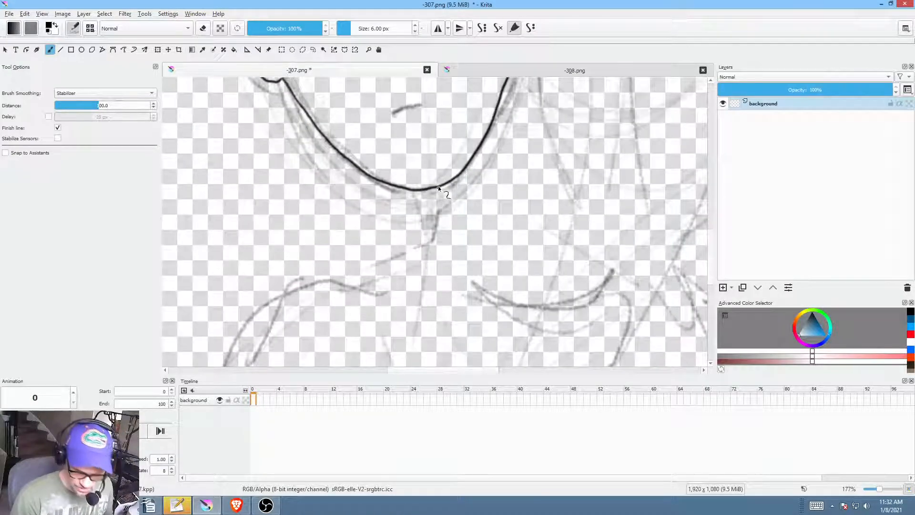
left_click_drag(438, 188, 428, 242)
left_click_drag(505, 148, 424, 245)
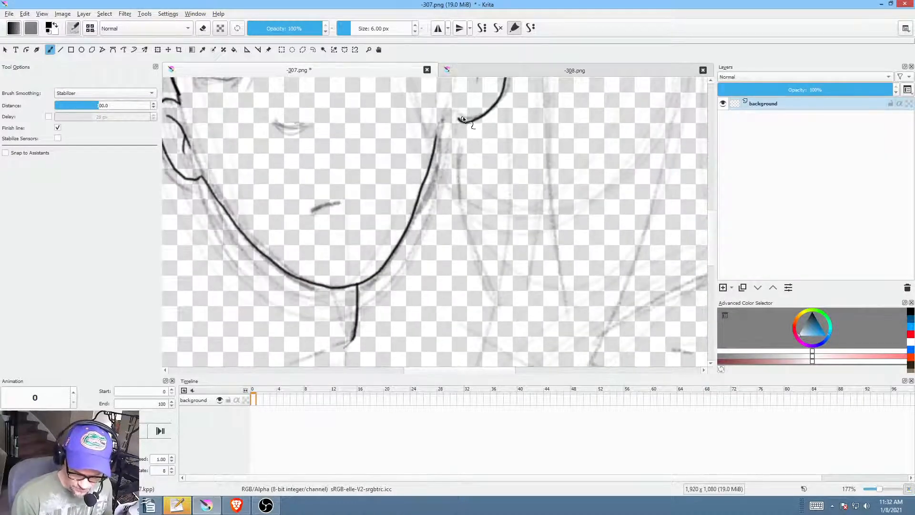
mouse_move(461, 196)
left_mouse_down()
mouse_move(490, 307)
mouse_move(504, 324)
left_mouse_up()
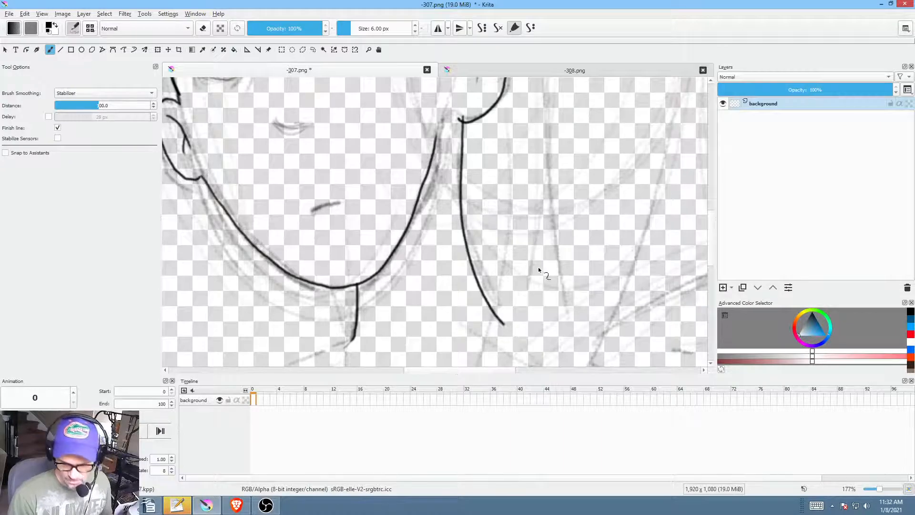
Step: Ink the headband's short side edge and its lower and upper curved edges across the forehead
scroll(541, 282, "down", 3)
left_click_drag(543, 293, 507, 352)
mouse_move(509, 245)
left_mouse_down()
mouse_move(497, 262)
mouse_move(493, 309)
left_mouse_up()
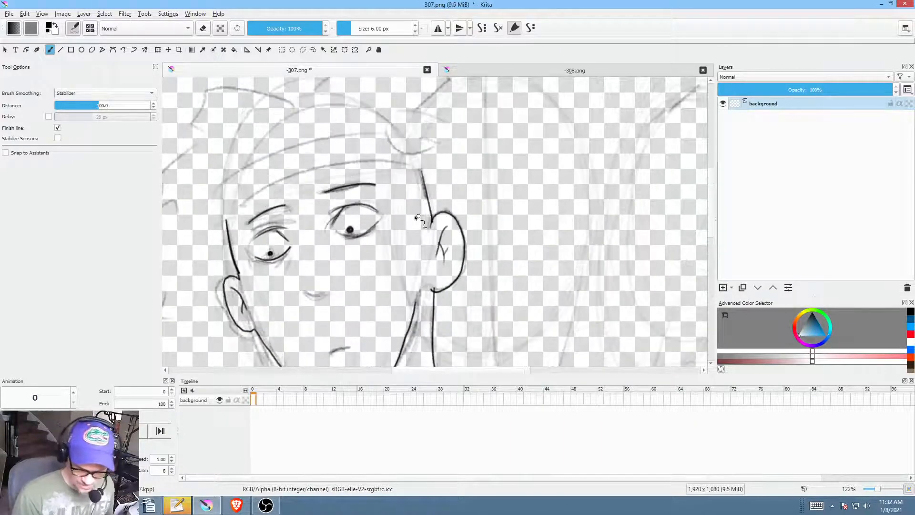
mouse_move(420, 206)
left_mouse_down()
mouse_move(461, 172)
mouse_move(560, 206)
left_mouse_up()
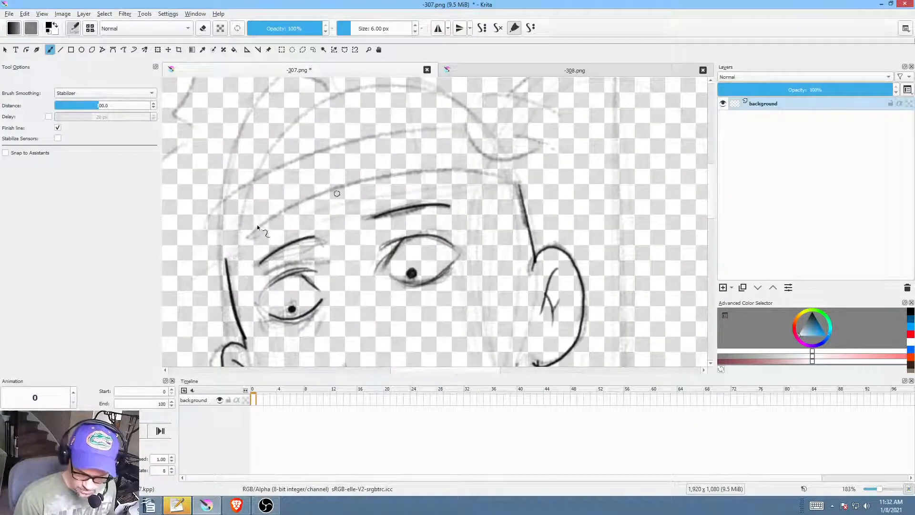
left_click_drag(227, 193, 223, 234)
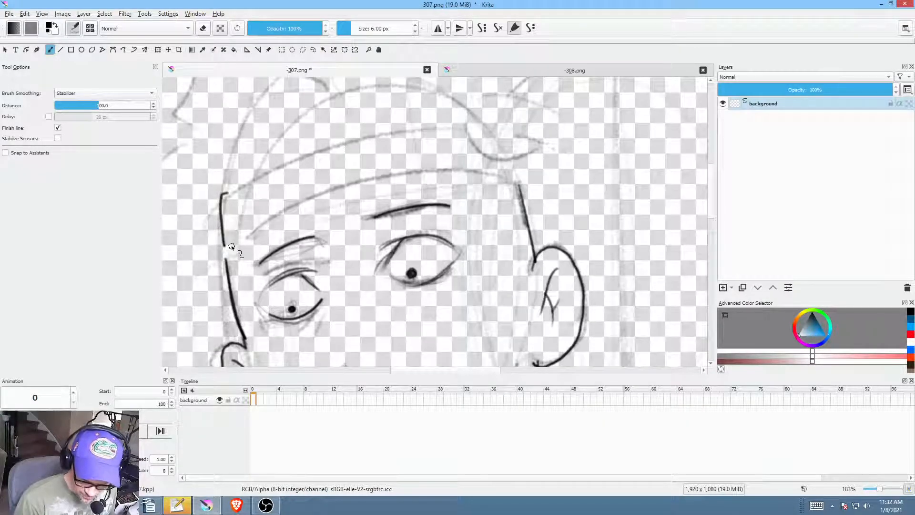
mouse_move(266, 221)
left_mouse_down()
mouse_move(360, 182)
mouse_move(478, 177)
left_mouse_up()
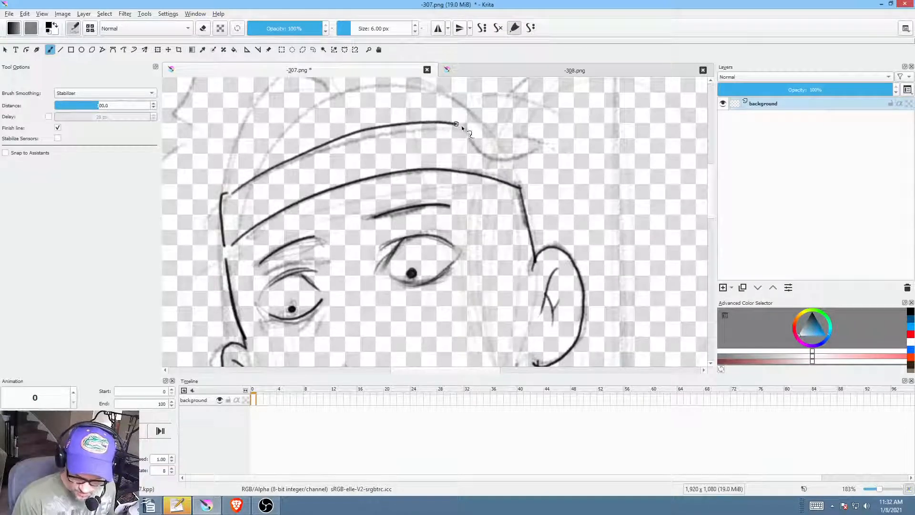
Step: Redraw the headband's upper edge as a smoother curve joined to its side edge, undoing the unsatisfactory stroke
left_click_drag(544, 185, 542, 216)
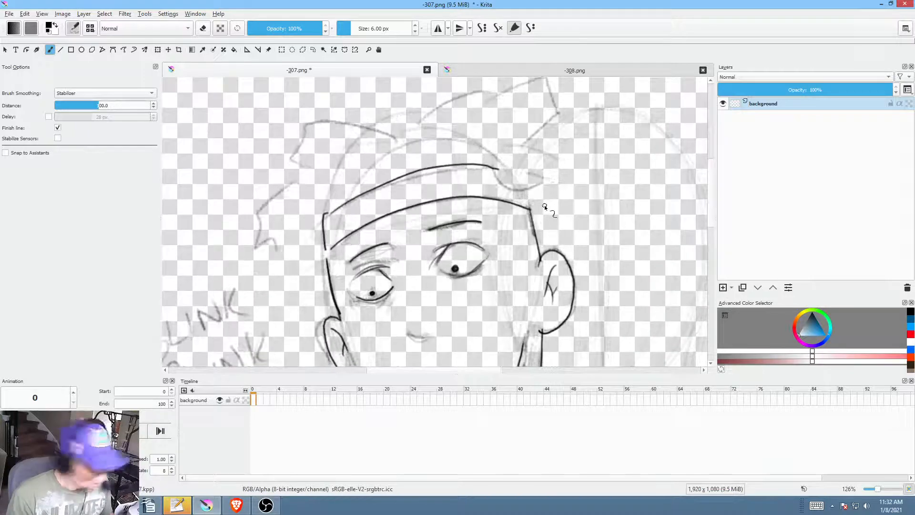
mouse_move(325, 215)
left_mouse_down()
mouse_move(374, 190)
mouse_move(447, 173)
left_mouse_up()
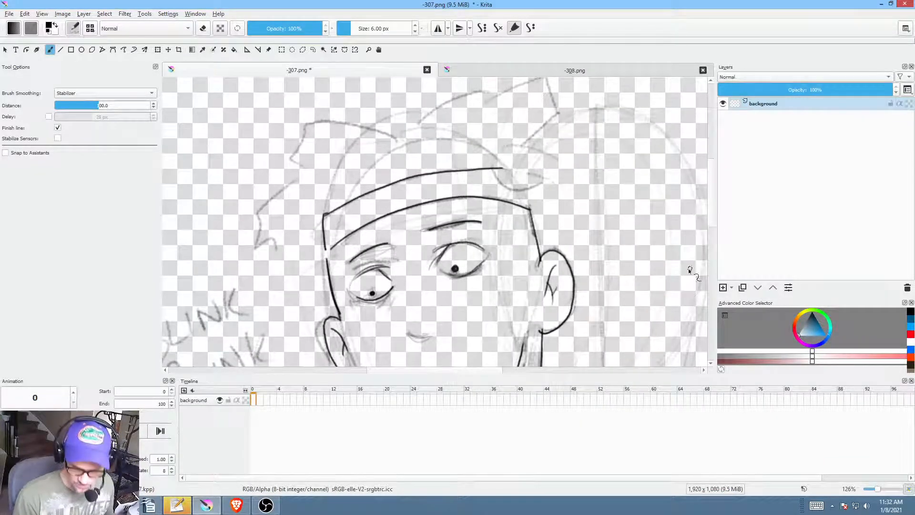
key("ctrl+z")
mouse_move(325, 217)
left_mouse_down()
mouse_move(373, 191)
mouse_move(501, 173)
left_mouse_up()
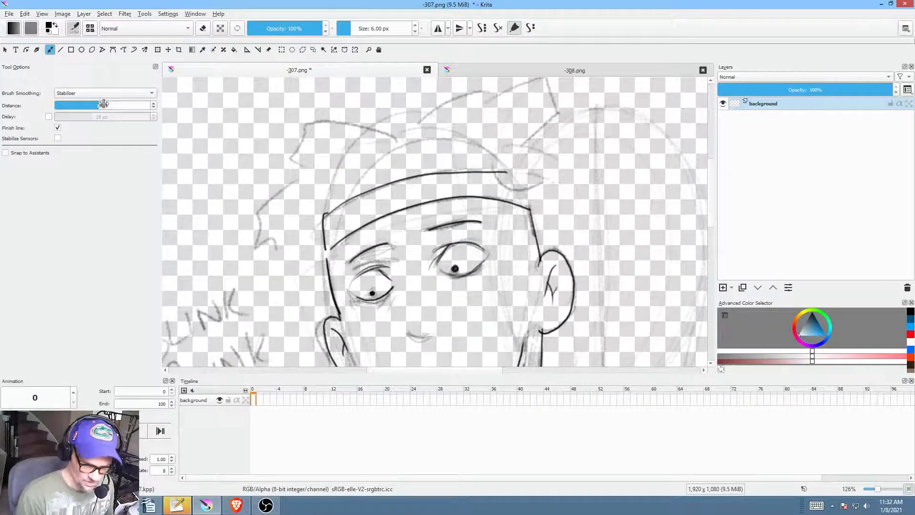
Step: Ink the start of a wavy fringe line dipping over the headband's upper edge above the smaller ear's side
left_click(116, 94)
left_click(116, 93)
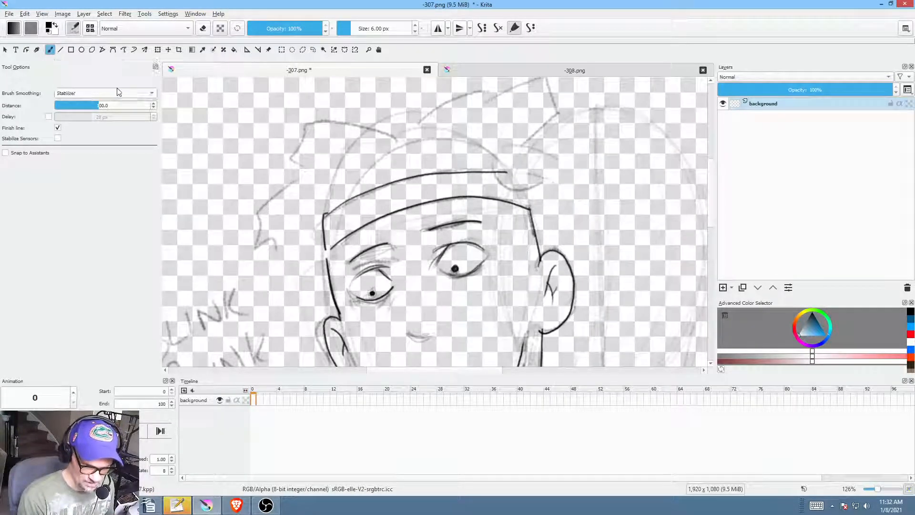
left_click_drag(407, 131, 401, 155)
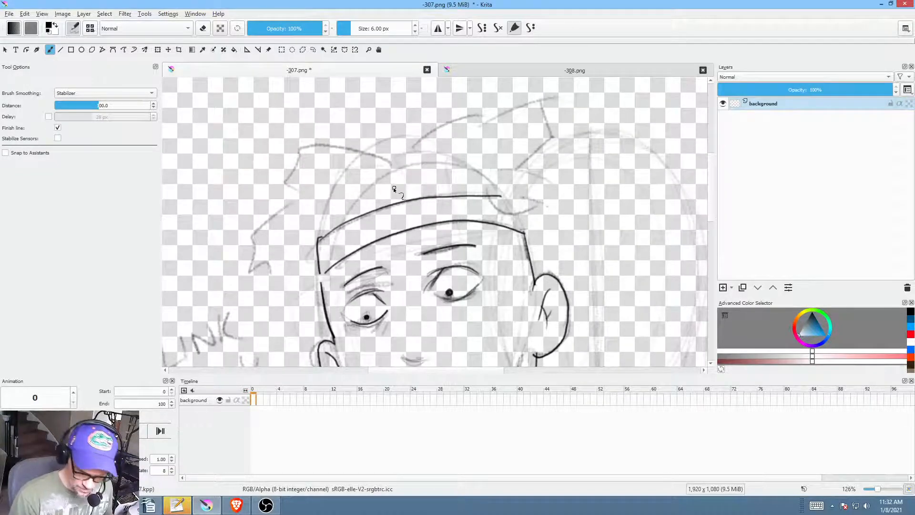
mouse_move(392, 188)
left_mouse_down()
mouse_move(354, 230)
mouse_move(301, 228)
left_mouse_up()
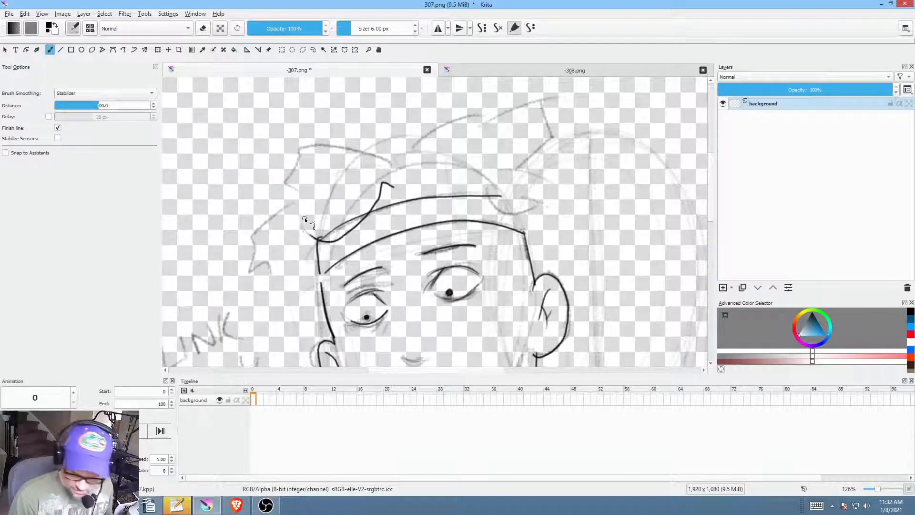
Step: Erase the sections of the headband's upper edge covered by the fringe at both ends, keeping the middle section
key("p")
key("e")
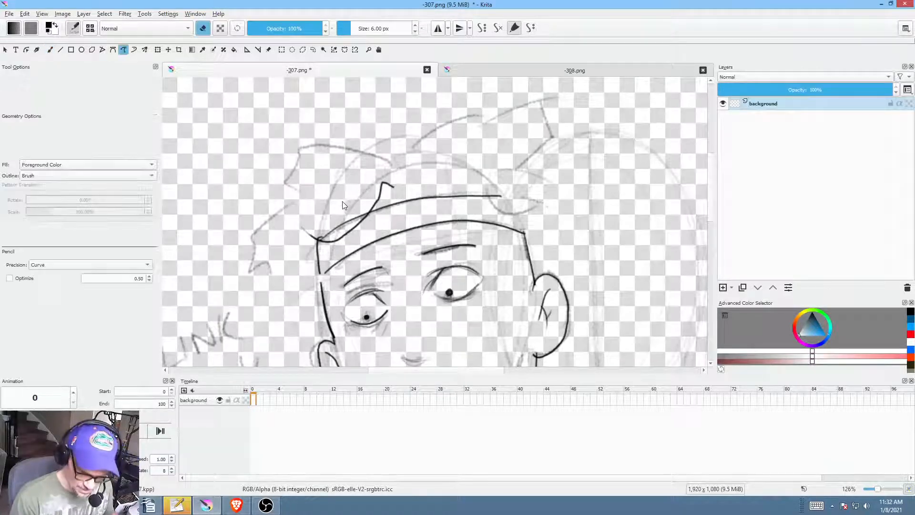
mouse_move(315, 236)
left_mouse_down()
mouse_move(336, 239)
mouse_move(361, 220)
mouse_move(376, 193)
mouse_move(370, 181)
left_mouse_up()
mouse_move(426, 190)
left_mouse_down()
mouse_move(505, 202)
mouse_move(508, 189)
left_mouse_up()
key("b")
key("e")
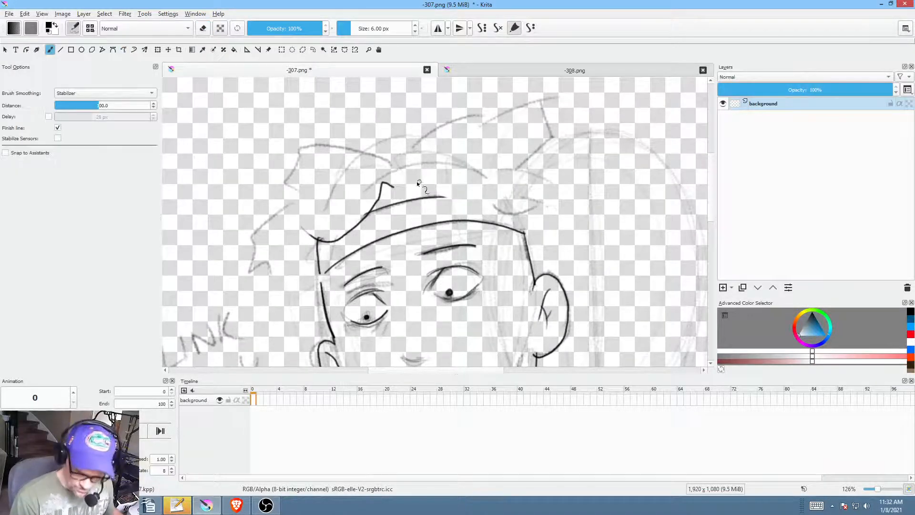
Step: Continue inking the fringe with a central peak and a dip towards the larger ear's side, and set brush smoothing to None
mouse_move(397, 186)
left_mouse_down()
mouse_move(410, 175)
mouse_move(453, 210)
mouse_move(479, 208)
mouse_move(505, 190)
mouse_move(525, 104)
left_mouse_up()
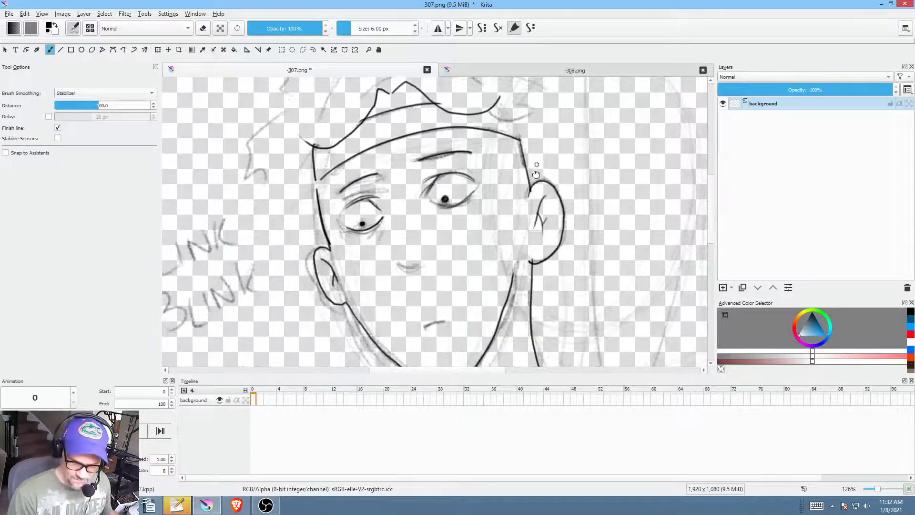
mouse_move(543, 196)
left_mouse_down()
mouse_move(567, 234)
mouse_move(574, 208)
mouse_move(515, 209)
left_mouse_up()
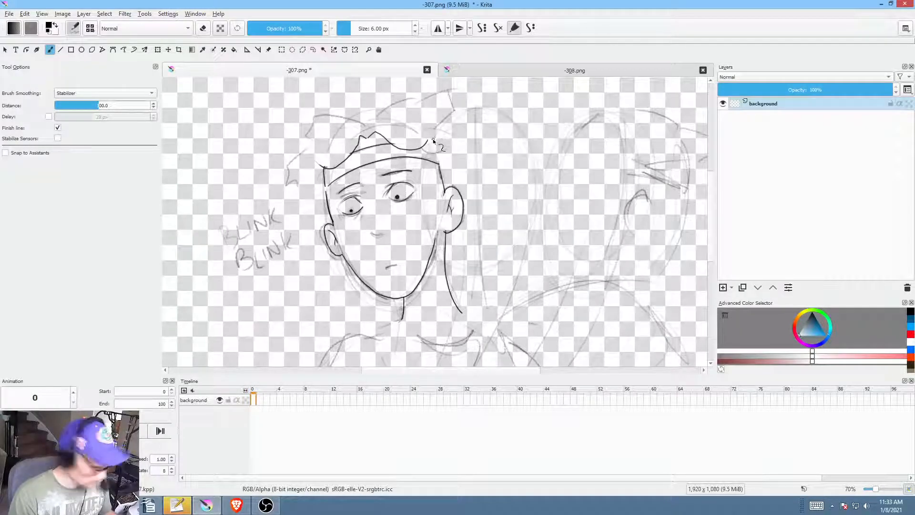
key("s")
left_click_drag(482, 161, 487, 196)
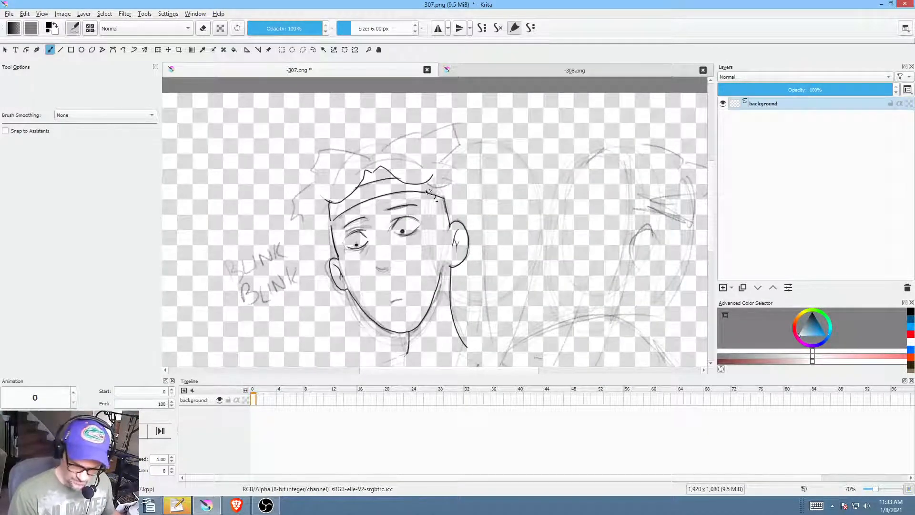
left_click_drag(426, 190, 438, 187)
mouse_move(414, 225)
left_mouse_down()
mouse_move(432, 207)
mouse_move(448, 218)
left_mouse_up()
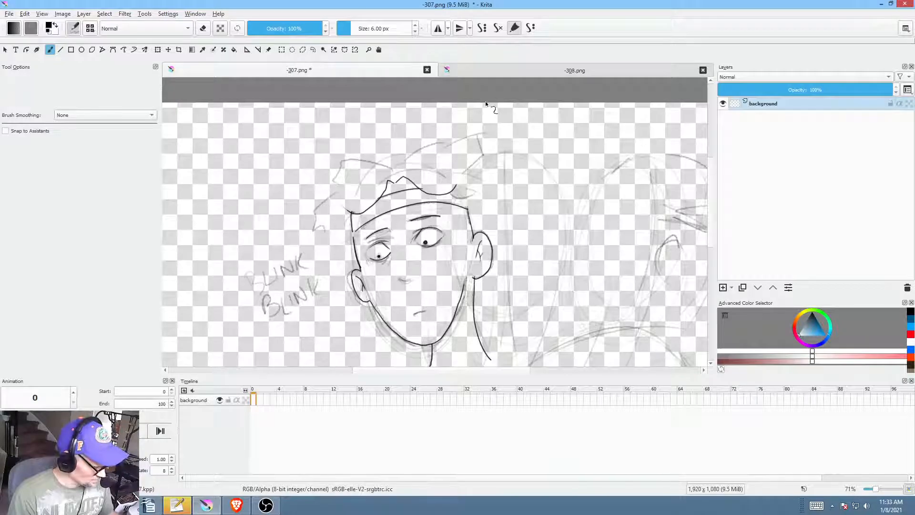
Step: Erase the old rough spiky hair shapes above and beside the head
key("p")
key("e")
mouse_move(430, 129)
left_mouse_down()
mouse_move(405, 128)
mouse_move(345, 204)
mouse_move(434, 178)
mouse_move(496, 113)
left_mouse_up()
mouse_move(418, 157)
left_mouse_down()
mouse_move(422, 176)
mouse_move(422, 163)
left_mouse_up()
mouse_move(388, 159)
left_mouse_down()
mouse_move(365, 191)
mouse_move(382, 152)
left_mouse_up()
key("b")
key("e")
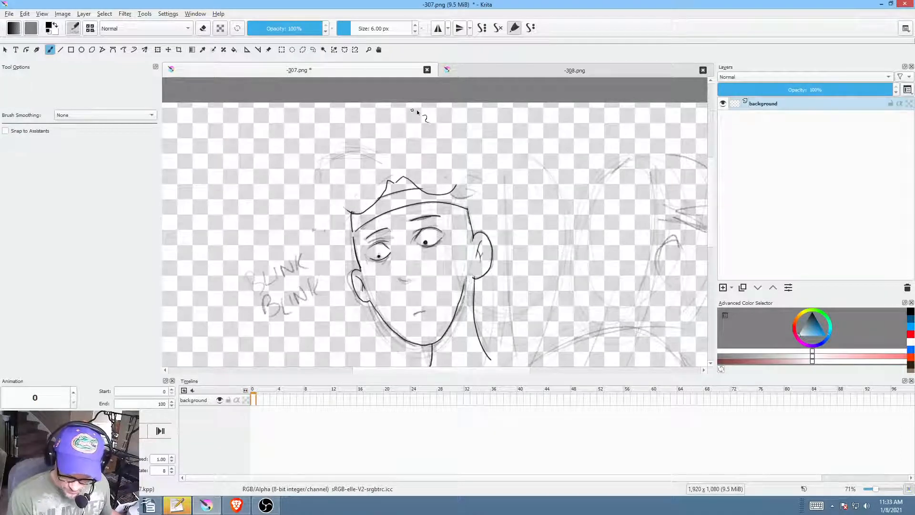
Step: Sketch a lighter, rounded hair outline over the top of the head and down both sides towards the ears
left_click_drag(437, 125, 397, 151)
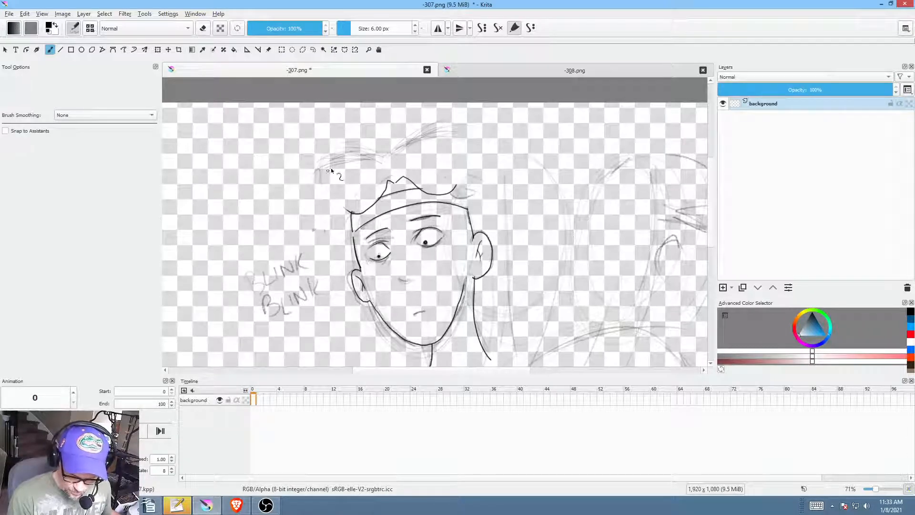
left_click_drag(322, 170, 316, 195)
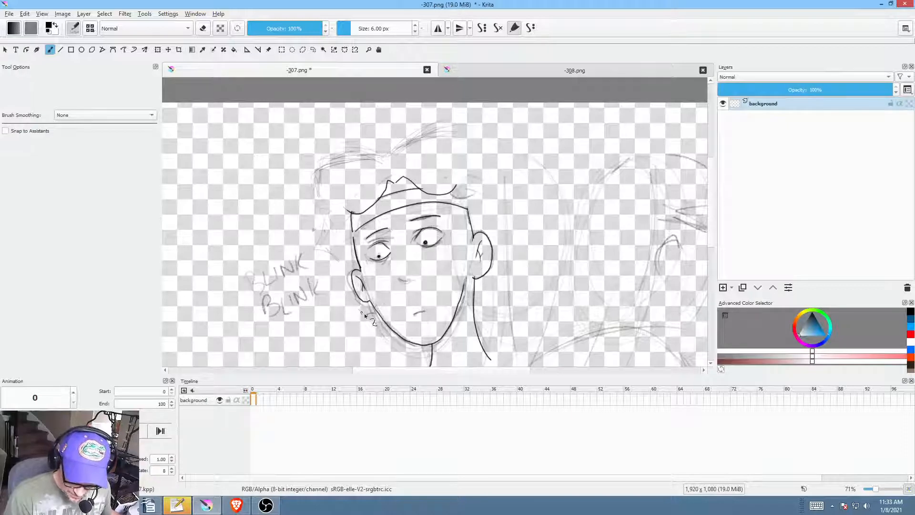
mouse_move(480, 294)
left_mouse_down()
mouse_move(500, 283)
mouse_move(494, 292)
mouse_move(500, 272)
left_mouse_up()
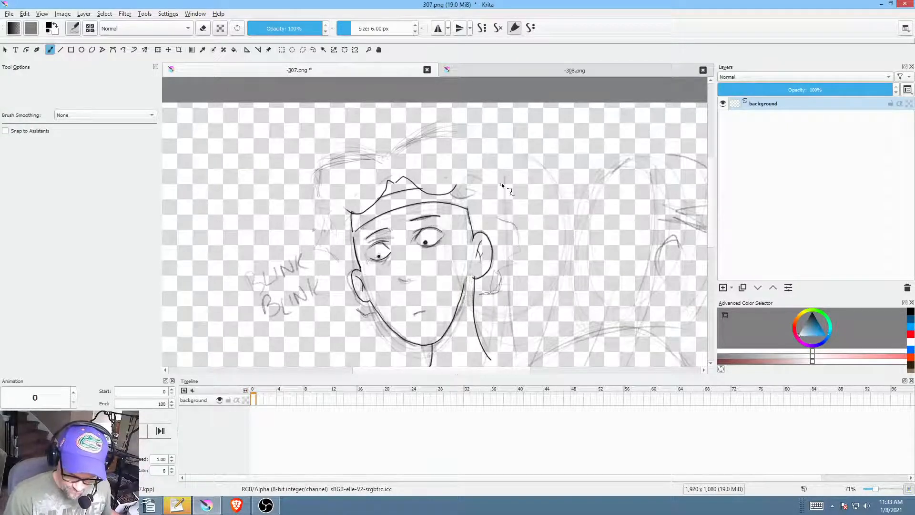
left_click_drag(482, 139, 441, 140)
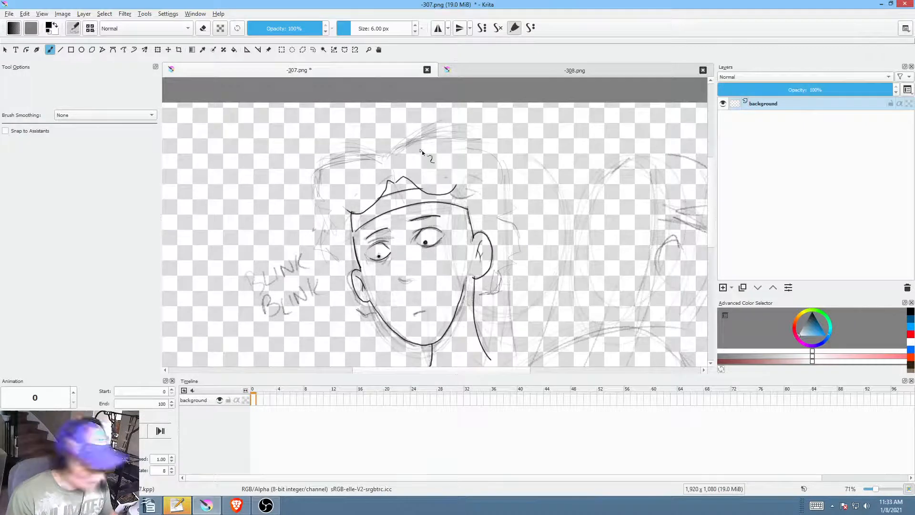
Step: Erase the fringe's inked central peaks, roughly resketch that part, and build up the sketched curls around both sides of the hair
key("p")
key("e")
left_click_drag(381, 174, 410, 188)
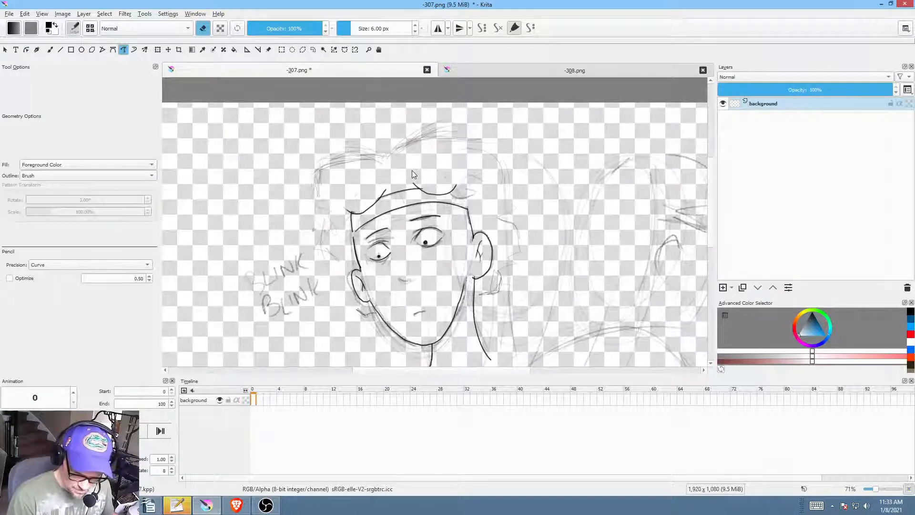
key("e")
key("b")
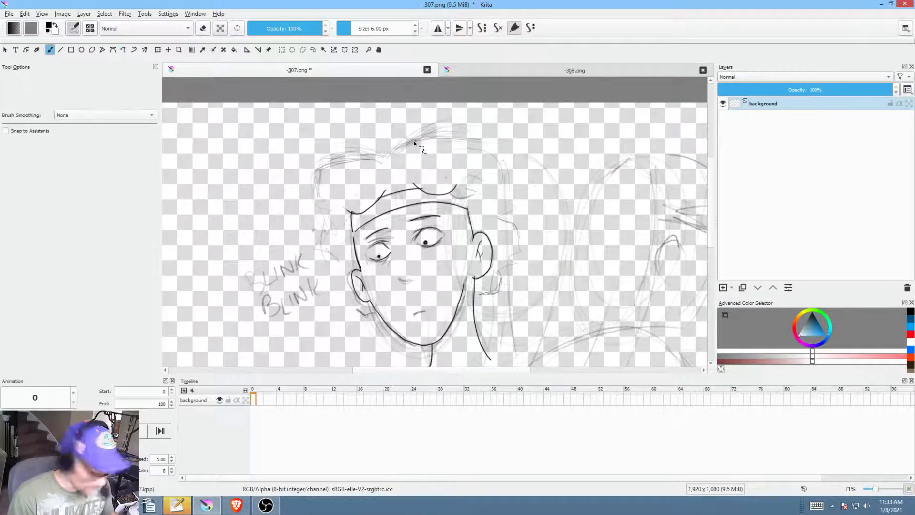
left_click_drag(384, 190, 406, 179)
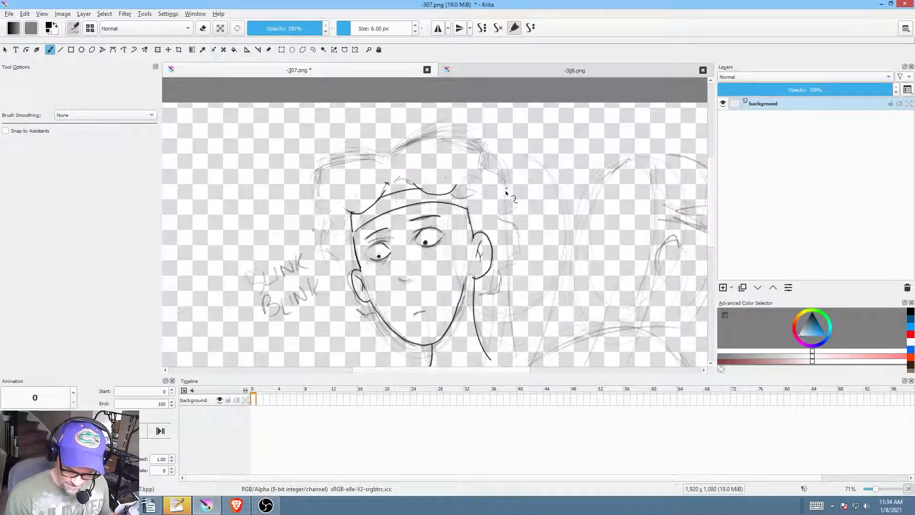
mouse_move(506, 191)
left_mouse_down()
mouse_move(505, 181)
mouse_move(492, 204)
left_mouse_up()
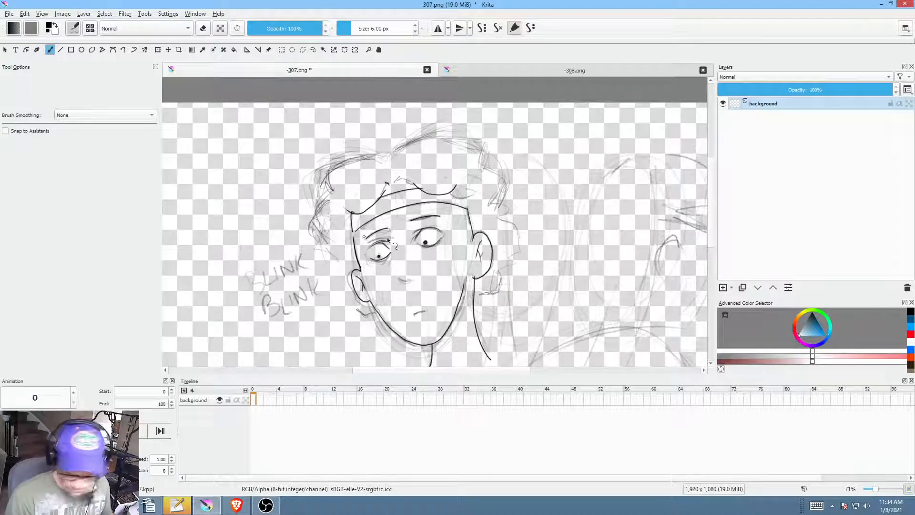
Step: Shear the whole drawing slightly sideways with the transform tool, judging the head's tilt in mirrored and normal view
key("m")
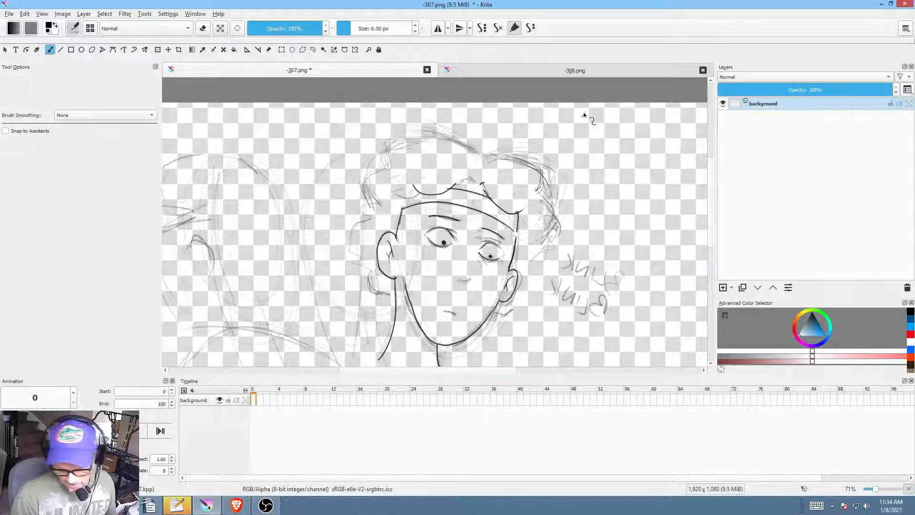
scroll(595, 234, "down", 1)
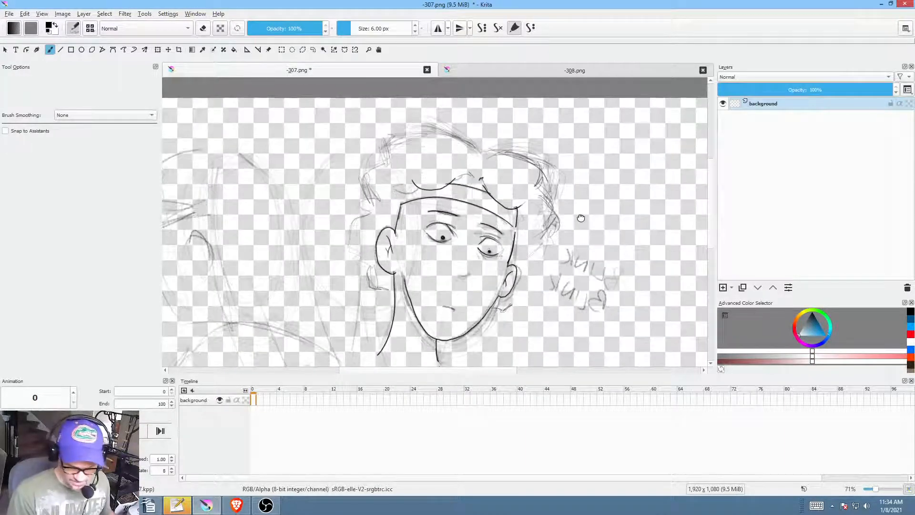
key("ctrl+t")
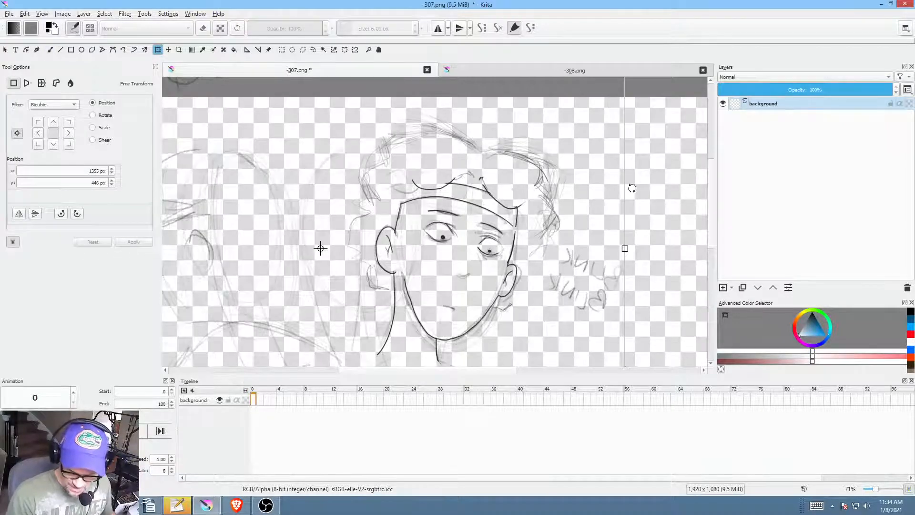
scroll(613, 250, "down", 2)
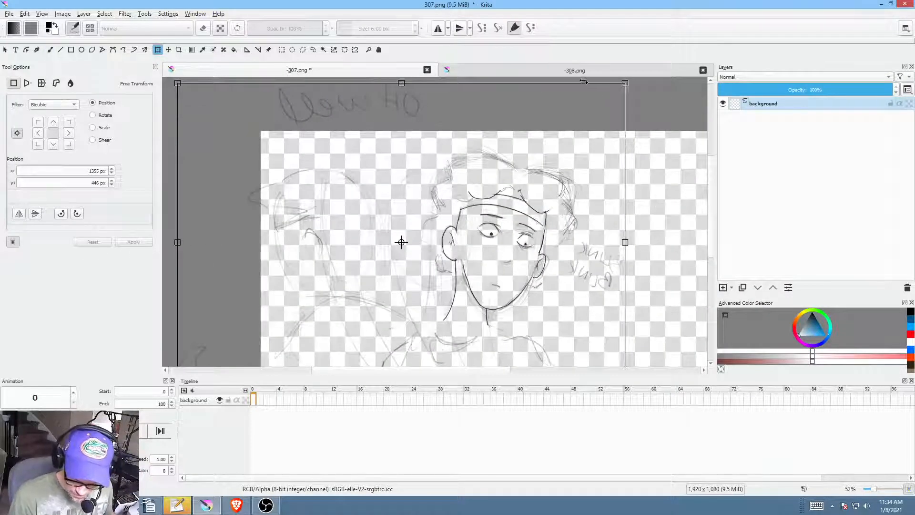
key("Escape")
left_click_drag(587, 82, 594, 83)
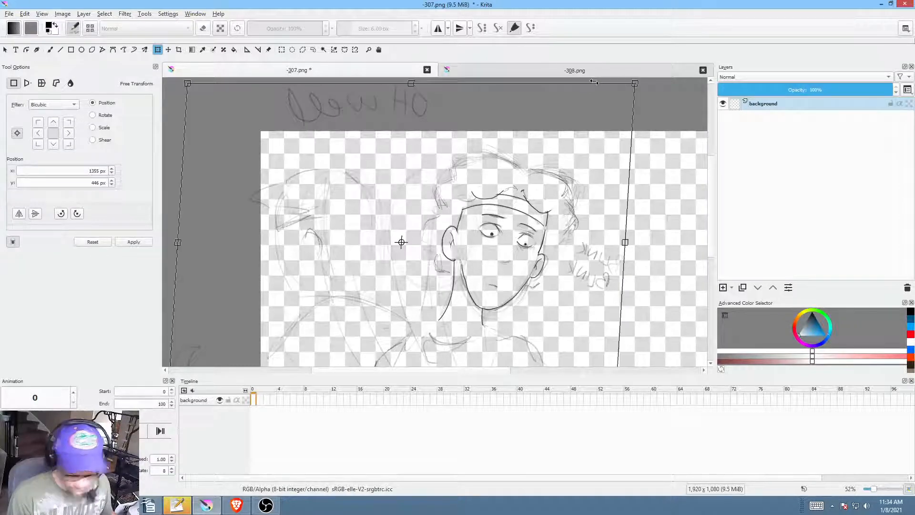
key("Return")
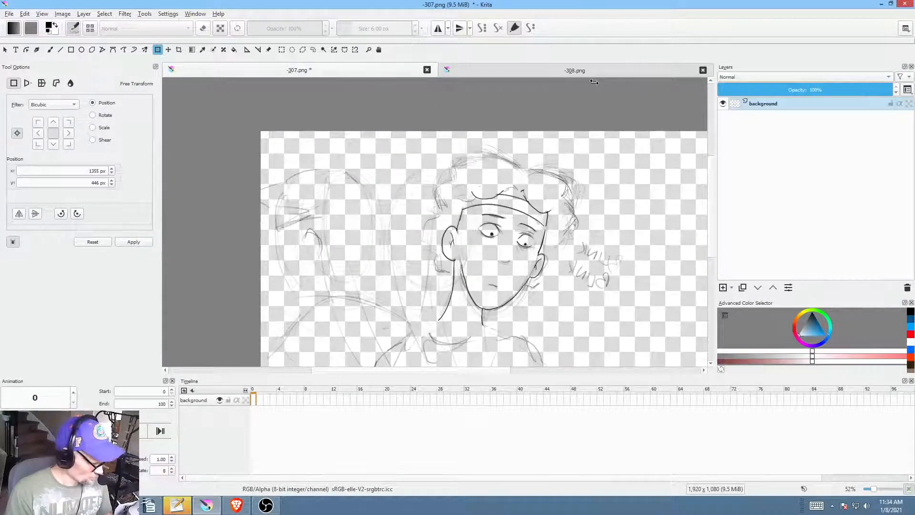
key("m")
mouse_move(419, 270)
left_mouse_down()
mouse_move(450, 226)
mouse_move(486, 211)
left_mouse_up()
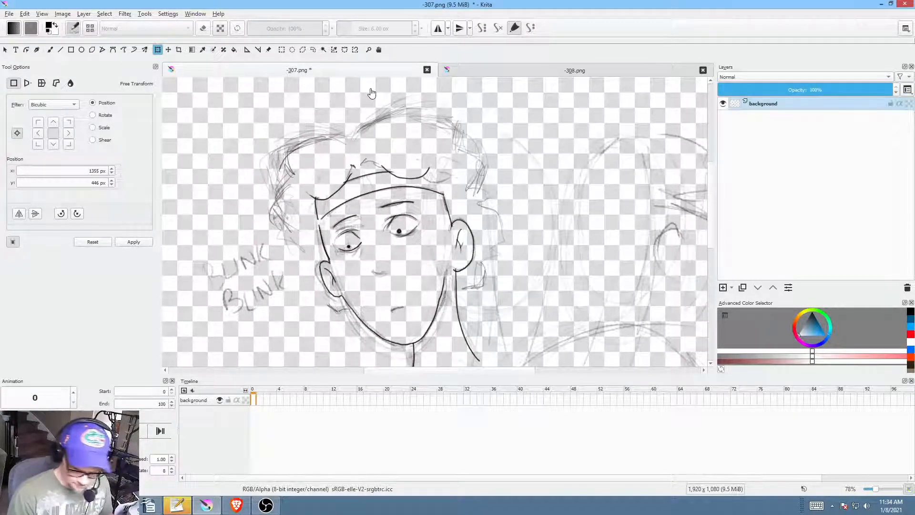
key("m")
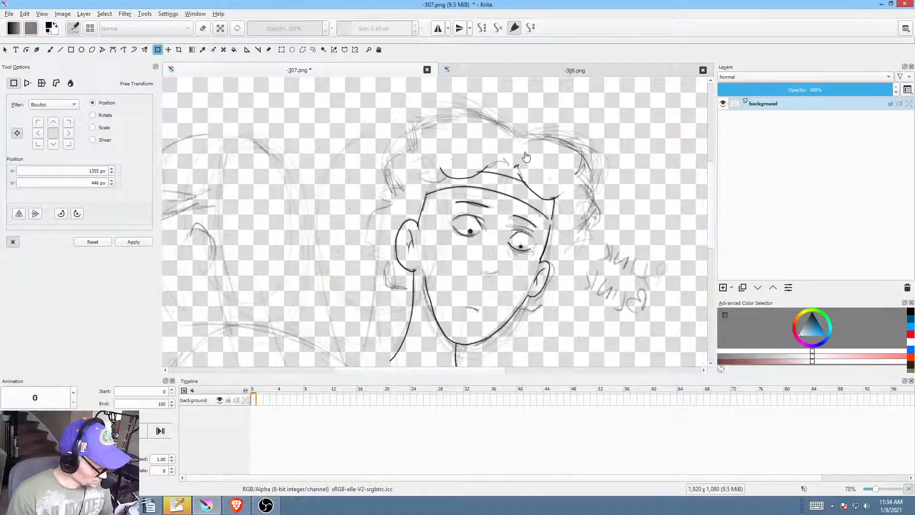
key("m")
Step: Ink the wavy outer hair outline from the parting down both sides to the ears, and check it in mirrored view
key("b")
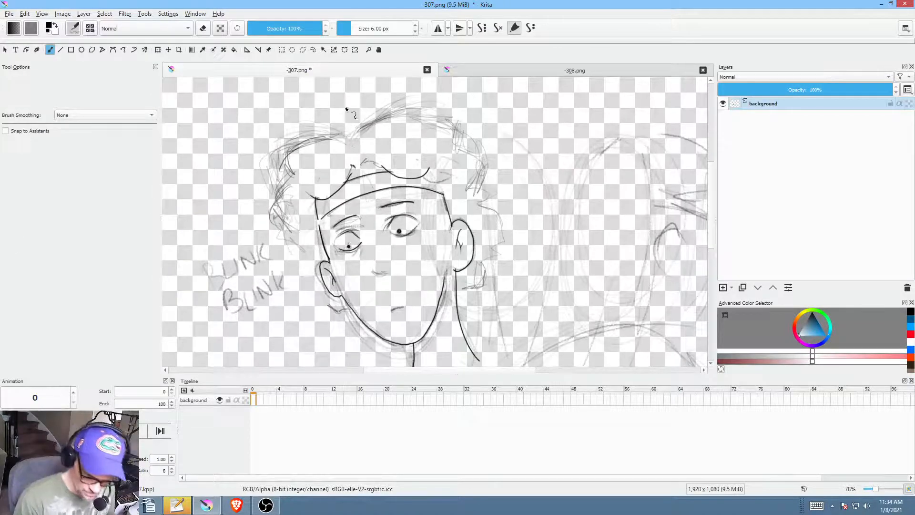
mouse_move(346, 141)
left_mouse_down()
mouse_move(289, 152)
mouse_move(291, 178)
mouse_move(269, 201)
mouse_move(291, 230)
mouse_move(284, 244)
mouse_move(290, 258)
mouse_move(312, 262)
mouse_move(320, 288)
left_mouse_up()
mouse_move(354, 139)
left_mouse_down()
mouse_move(425, 107)
mouse_move(477, 140)
mouse_move(468, 164)
mouse_move(488, 177)
mouse_move(485, 202)
mouse_move(503, 242)
mouse_move(466, 286)
left_mouse_up()
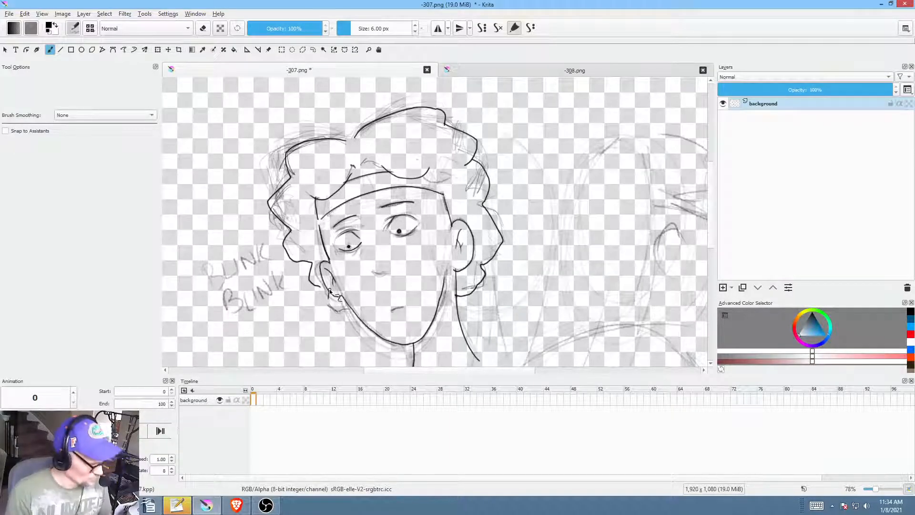
key("m")
key("m")
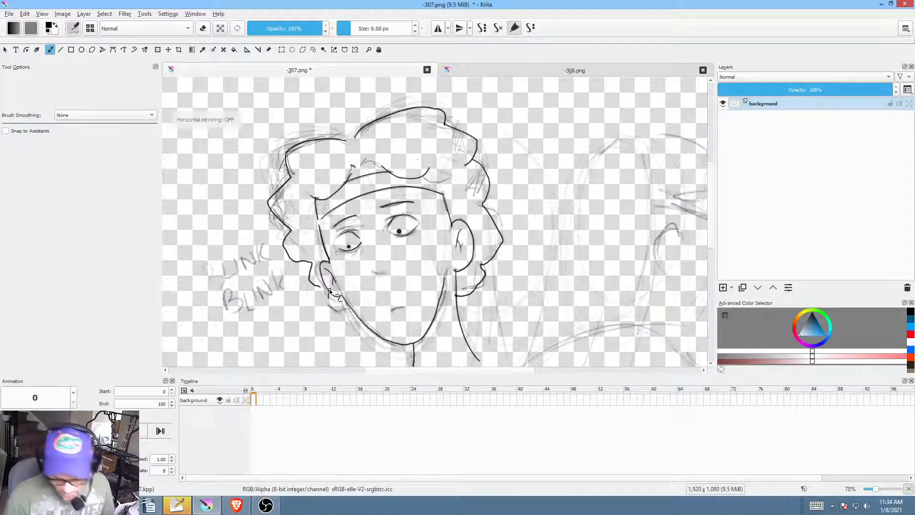
key("m")
key("m")
key("m")
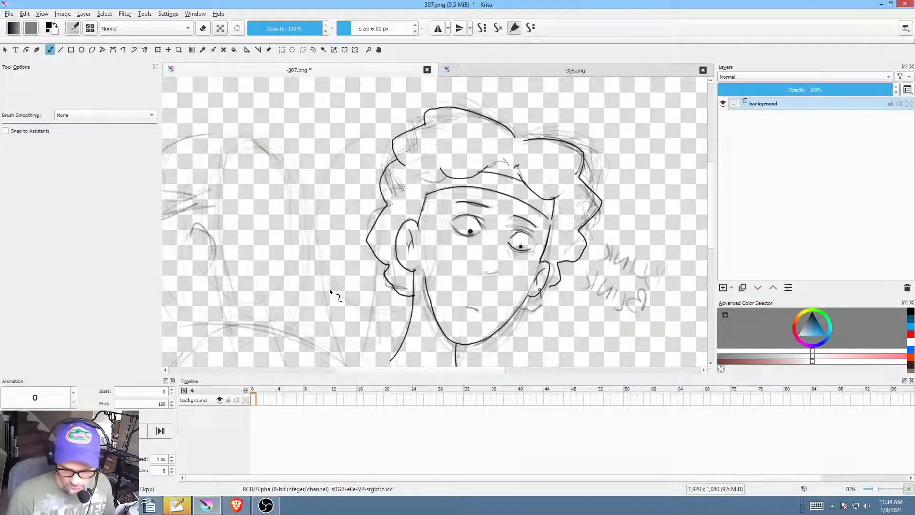
key("m")
Step: Erase the stray sketch marks along the jawline on the larger ear's side, from below the ear to the chin
left_click_drag(515, 234, 514, 150)
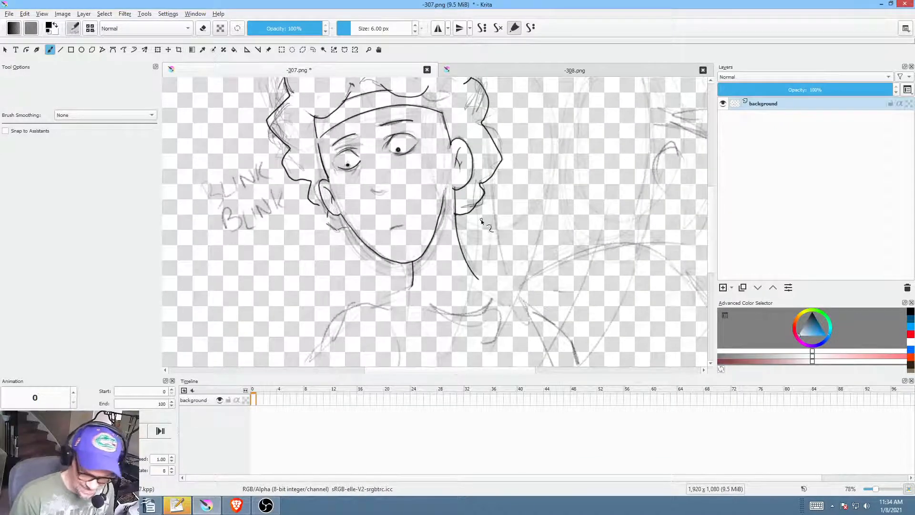
left_click_drag(483, 227, 490, 271)
left_click_drag(488, 237, 545, 194)
key("p")
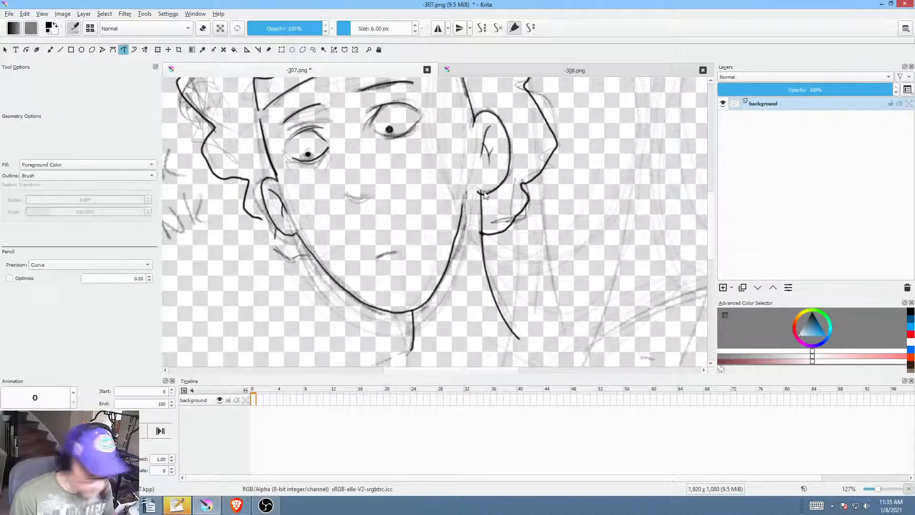
key("e")
mouse_move(460, 233)
left_mouse_down()
mouse_move(441, 293)
mouse_move(420, 318)
left_mouse_up()
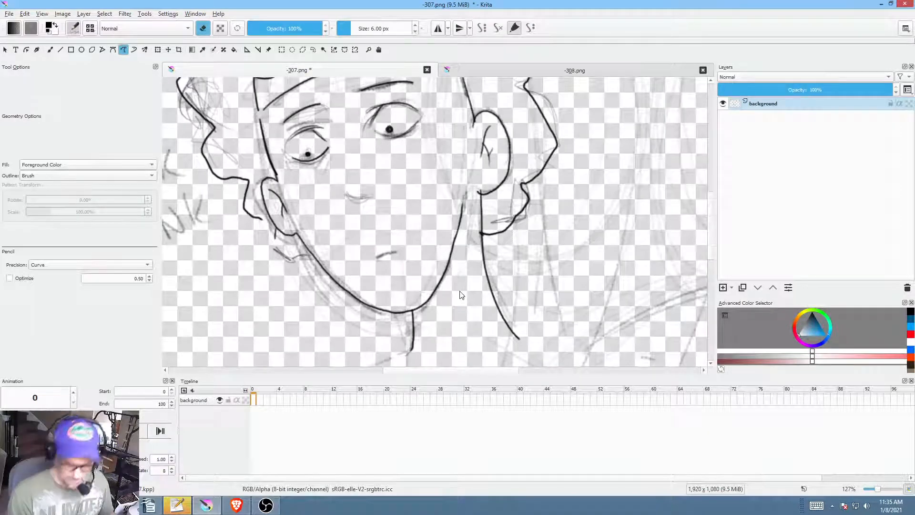
Step: Ink the small curved nose line over the rough sketch
key("b")
key("e")
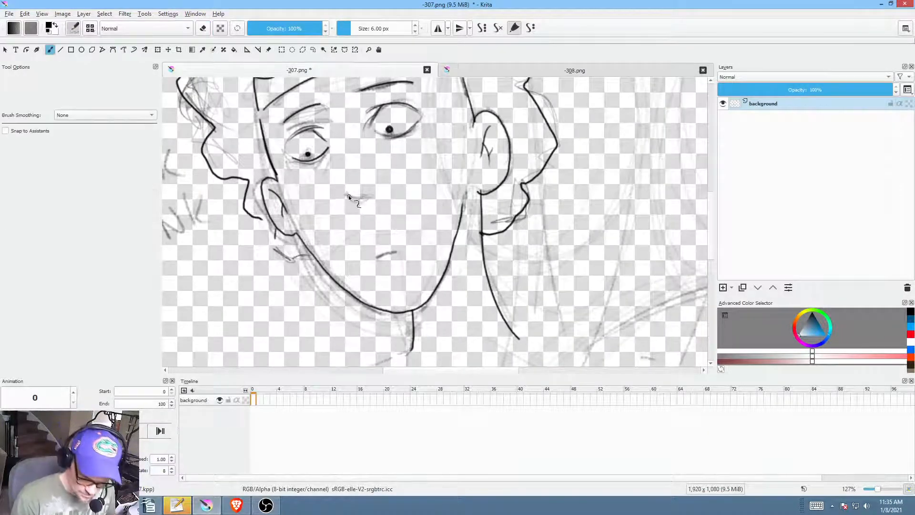
scroll(365, 193, "down", 4)
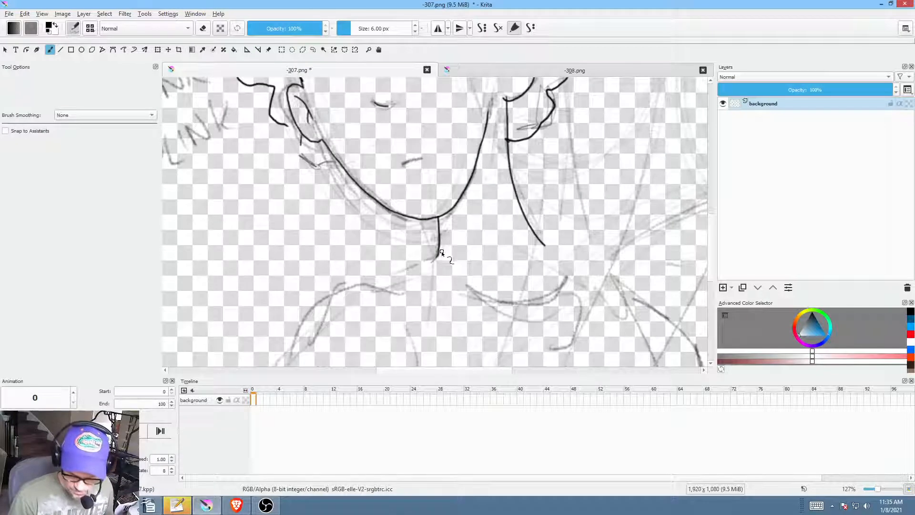
mouse_move(441, 253)
left_mouse_down()
mouse_move(435, 263)
mouse_move(484, 283)
mouse_move(520, 267)
left_mouse_up()
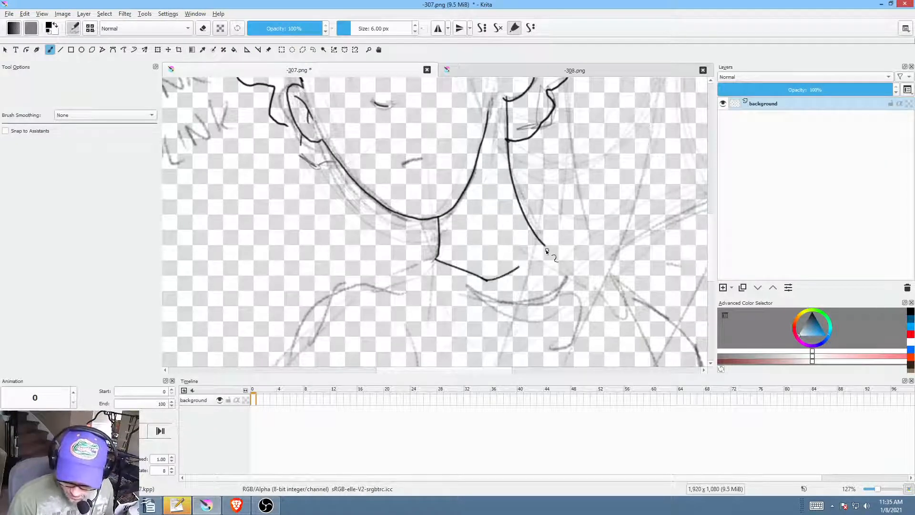
key("ctrl+z")
key("ctrl+z")
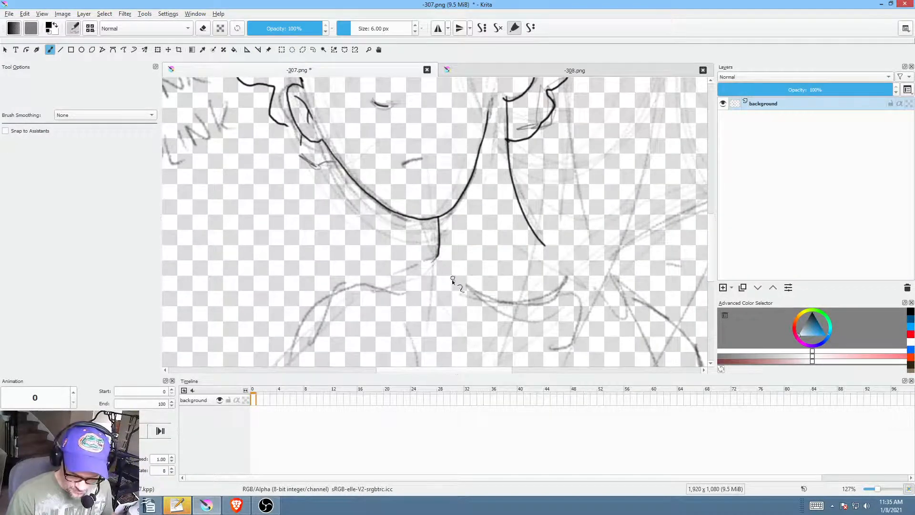
Step: Ink the shirt's curved neckline and collar edges, plus the shoulder and armhole on the smaller ear's side
mouse_move(431, 281)
left_mouse_down()
mouse_move(451, 309)
mouse_move(489, 314)
mouse_move(543, 276)
left_mouse_up()
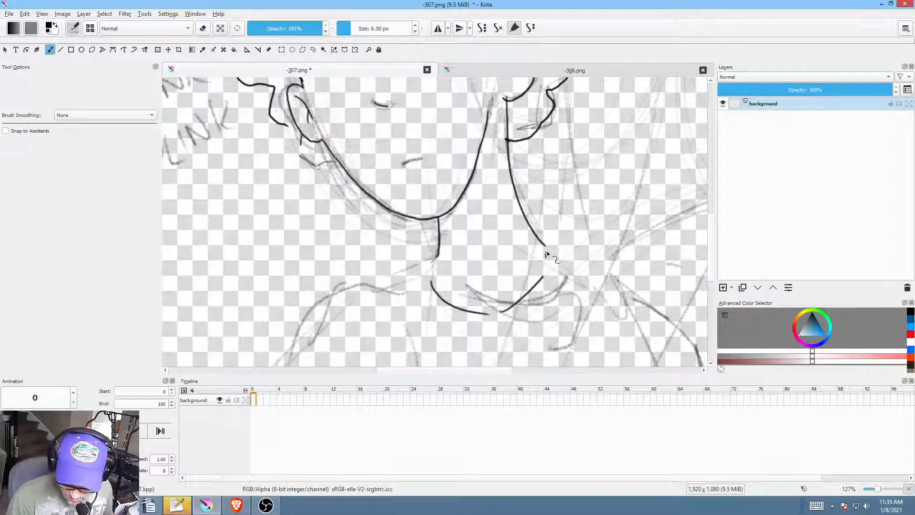
mouse_move(540, 238)
left_mouse_down()
mouse_move(547, 258)
mouse_move(582, 263)
mouse_move(541, 246)
mouse_move(515, 299)
left_mouse_up()
mouse_move(559, 280)
left_mouse_down()
mouse_move(492, 292)
mouse_move(476, 315)
mouse_move(546, 268)
left_mouse_up()
mouse_move(397, 260)
left_mouse_down()
mouse_move(355, 280)
mouse_move(386, 287)
mouse_move(402, 355)
left_mouse_up()
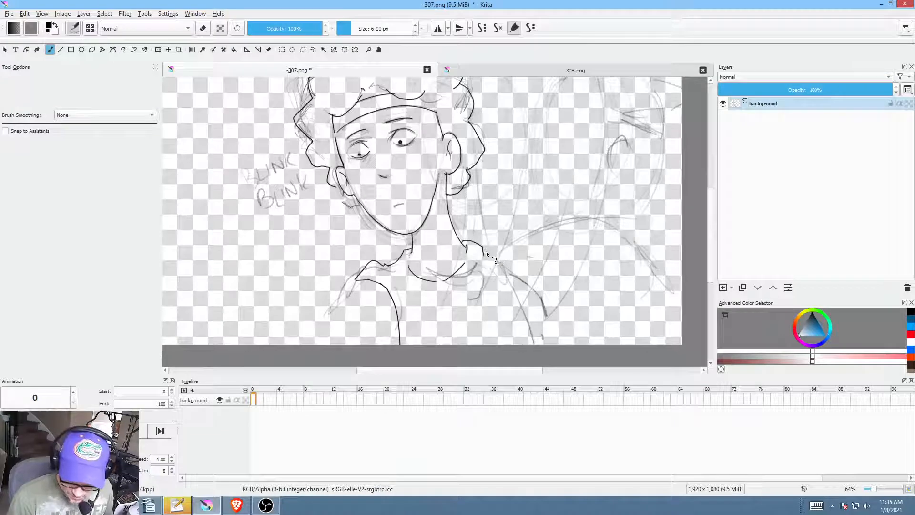
Step: Ink the shoulder and armhole on the larger ear's side, the fold lines below the neckline, and both upper arms
mouse_move(486, 250)
left_mouse_down()
mouse_move(517, 281)
mouse_move(524, 358)
left_mouse_up()
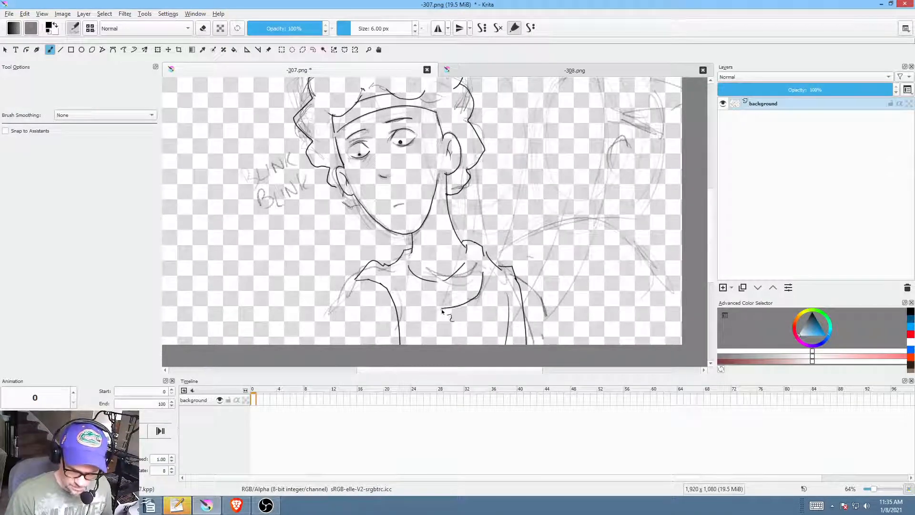
left_click_drag(419, 296, 476, 276)
mouse_move(560, 303)
left_mouse_down()
mouse_move(519, 286)
mouse_move(544, 325)
left_mouse_up()
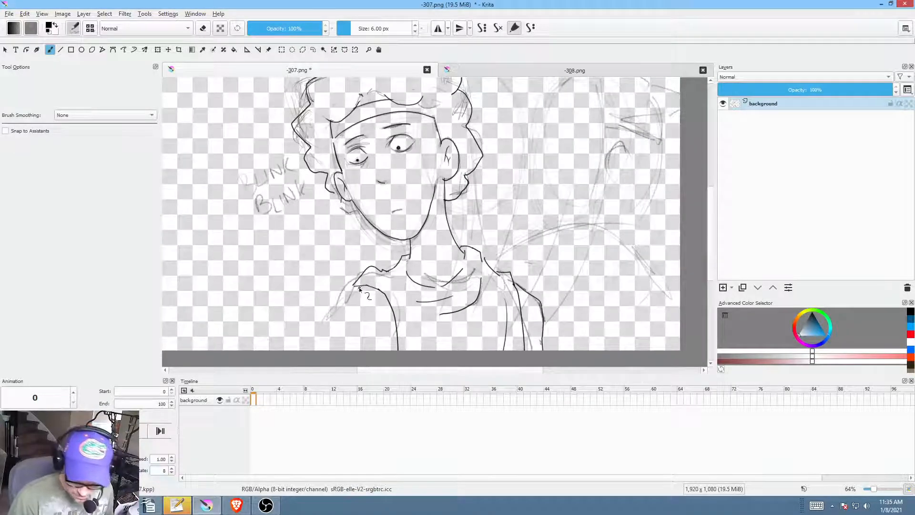
mouse_move(364, 285)
left_mouse_down()
mouse_move(333, 323)
mouse_move(344, 368)
left_mouse_up()
left_click_drag(486, 319, 474, 342)
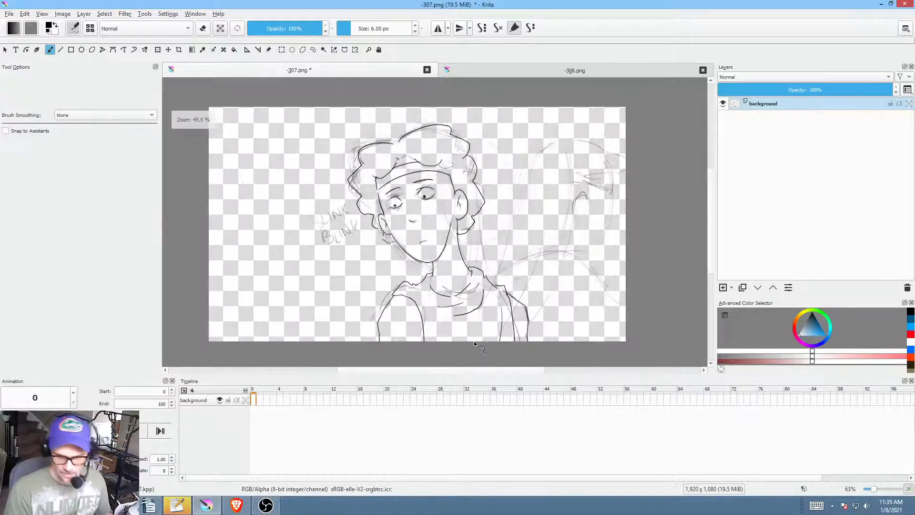
Step: Examine the inked figure as a whole together with the faint second figure sketched beside it
left_click_drag(507, 302, 466, 324)
left_click_drag(441, 292, 455, 246)
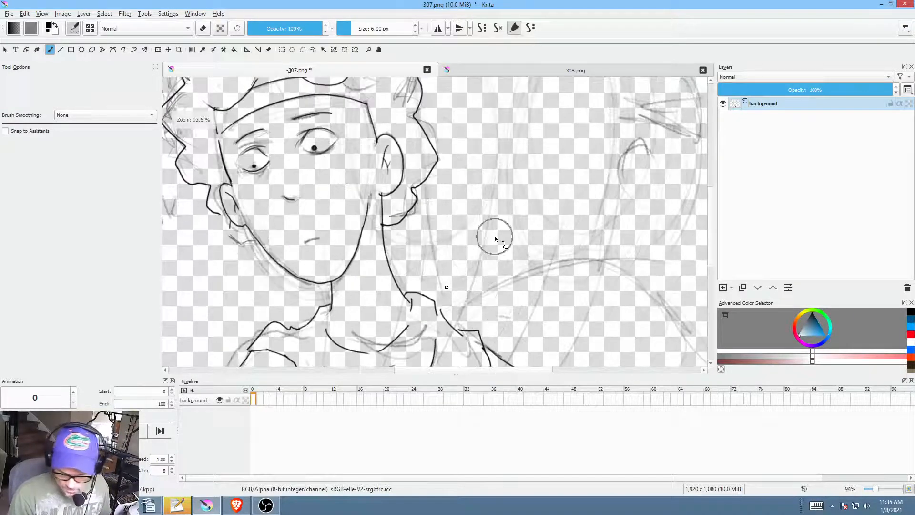
left_click_drag(634, 188, 644, 206)
left_click_drag(667, 163, 579, 224)
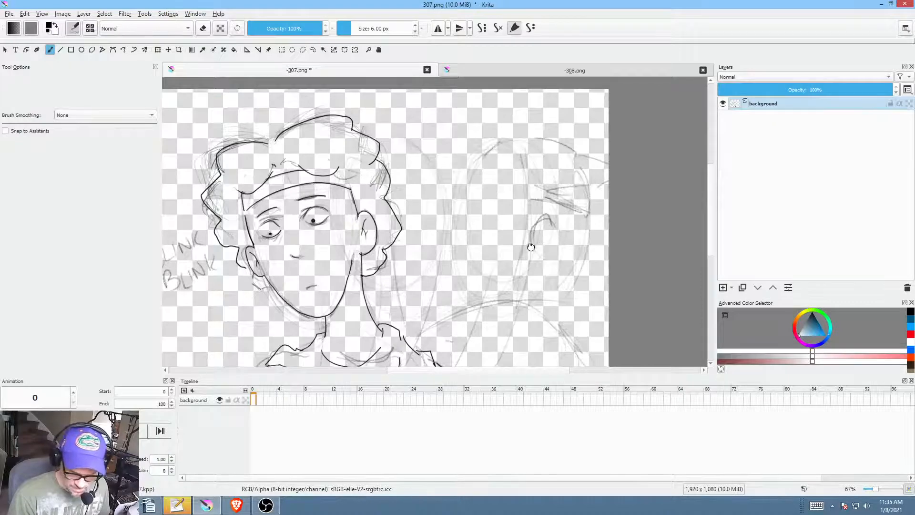
mouse_move(532, 247)
left_mouse_down()
mouse_move(540, 229)
mouse_move(590, 198)
left_mouse_up()
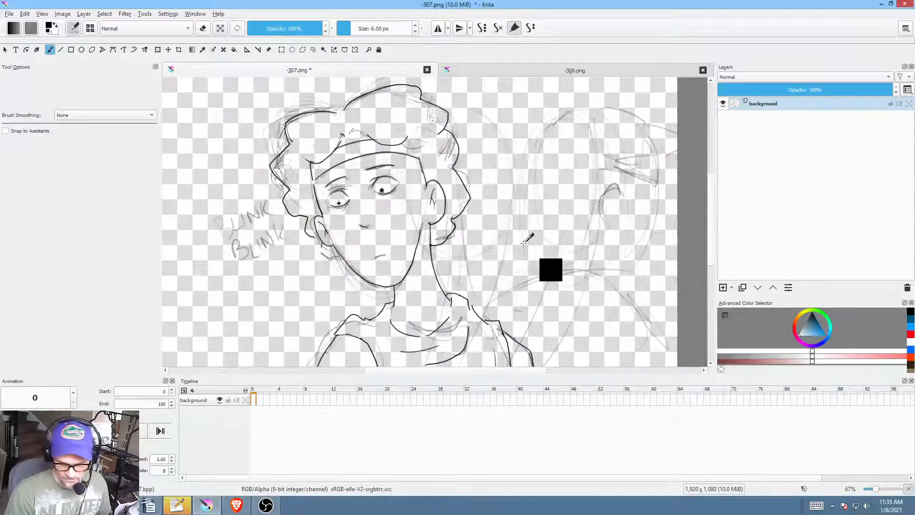
scroll(522, 253, "down", 1)
left_click_drag(543, 243, 540, 231)
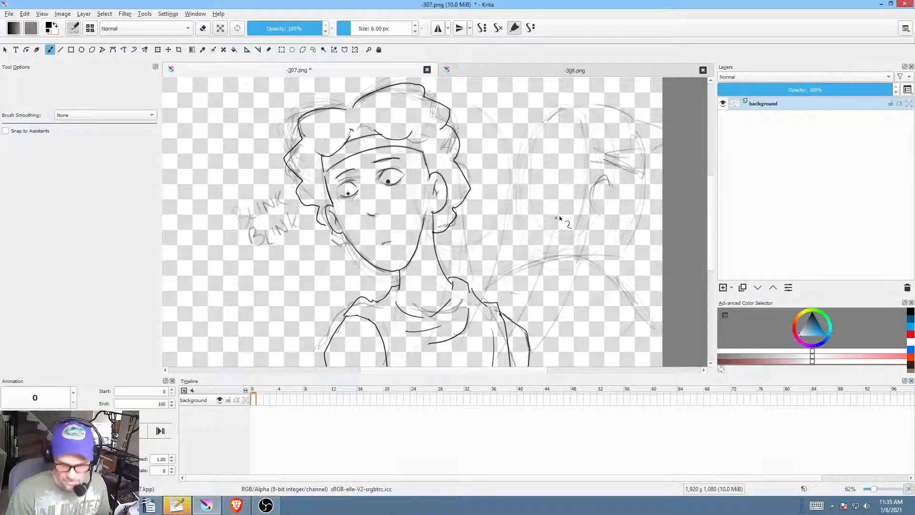
left_click_drag(532, 239, 480, 252)
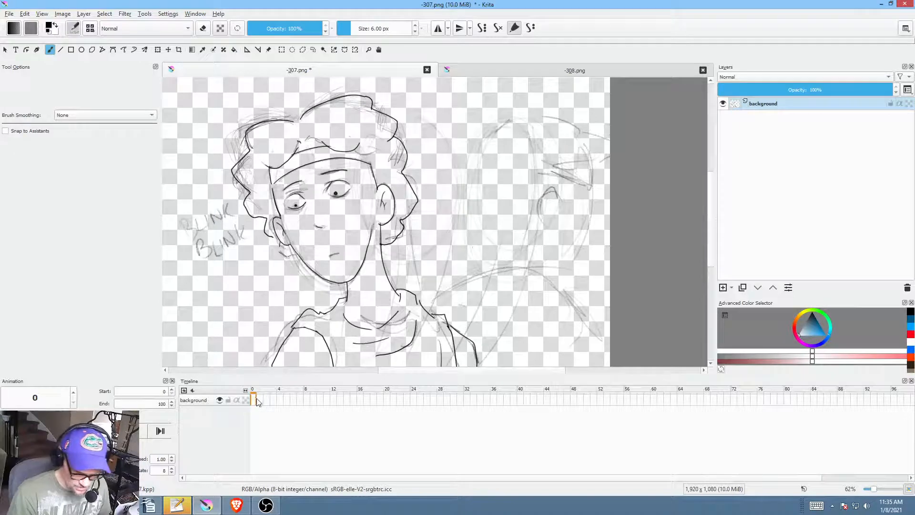
Step: Make the background layer's drawing a keyframe at frame 0 of the timeline
key("F7")
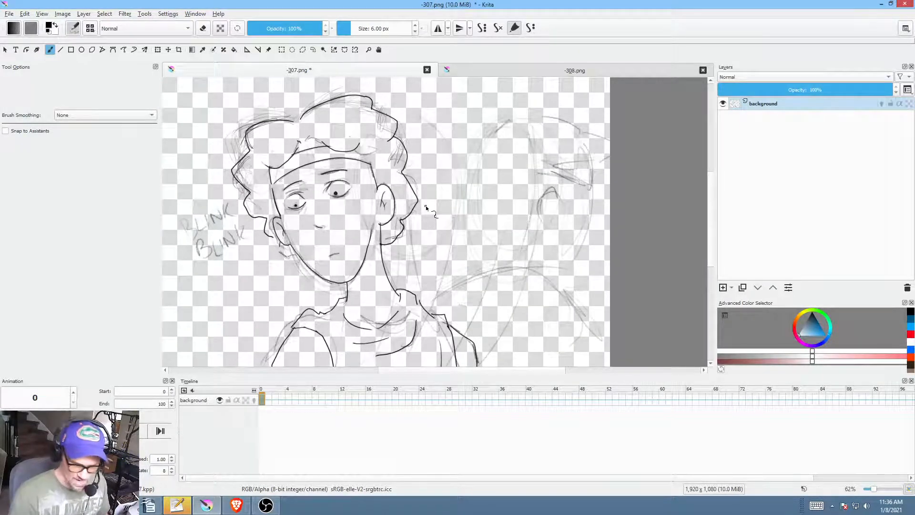
left_click_drag(433, 224, 467, 208)
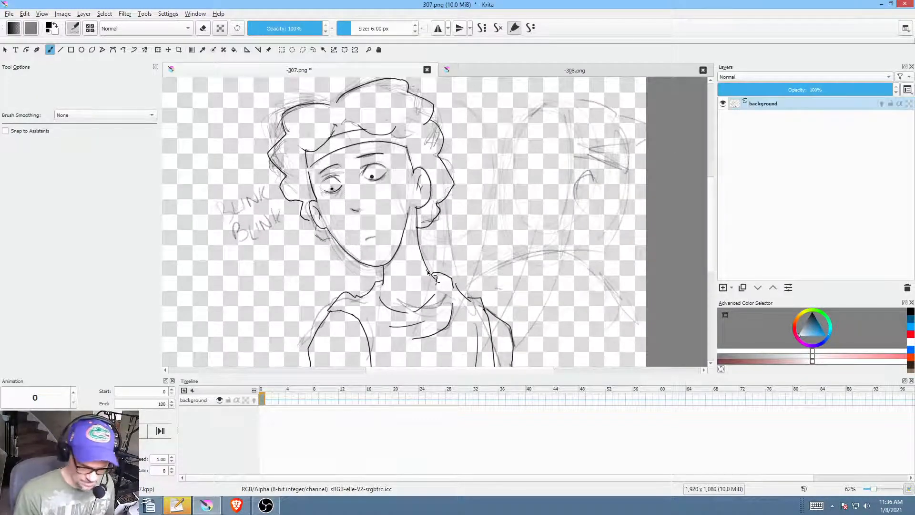
Step: Erase the handwritten "BLINK BLINK" note beside the head with a filled freehand path in eraser mode, and return to the brush
key("p")
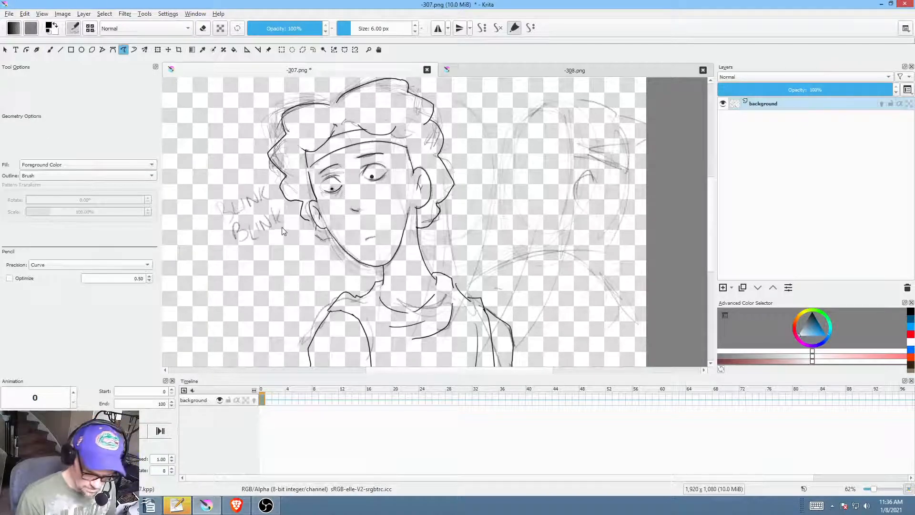
key("e")
mouse_move(283, 234)
left_mouse_down()
mouse_move(290, 222)
mouse_move(265, 184)
mouse_move(251, 273)
mouse_move(284, 236)
left_mouse_up()
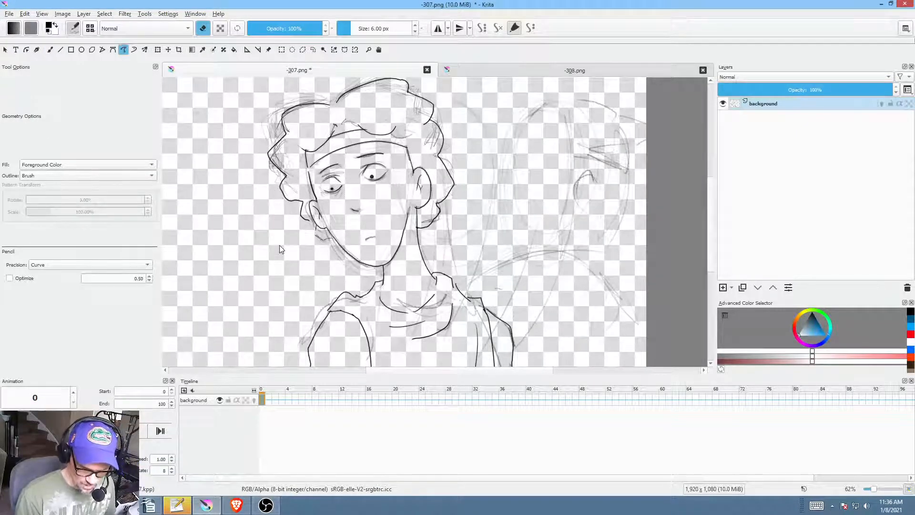
key("b")
key("e")
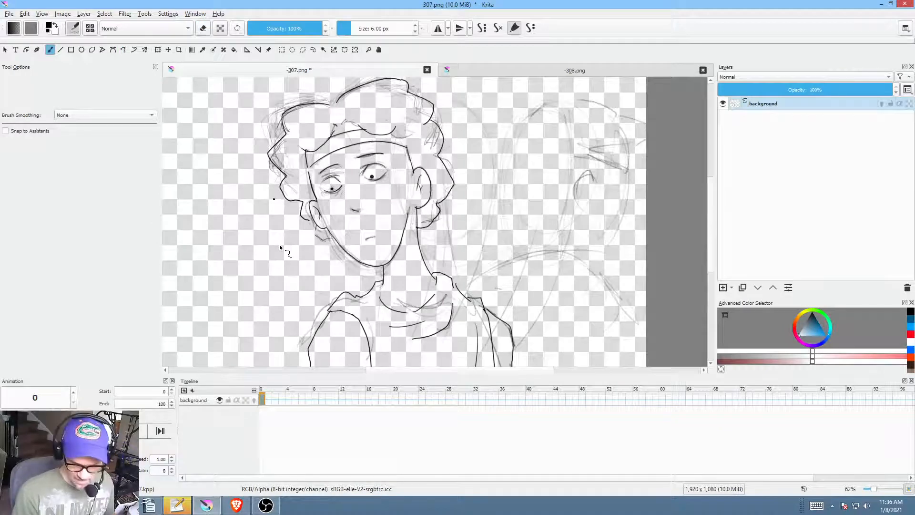
Step: Ink the hair lock below the smaller ear and the short inner collar lines on both sides of the neck
left_click_drag(411, 261, 477, 267)
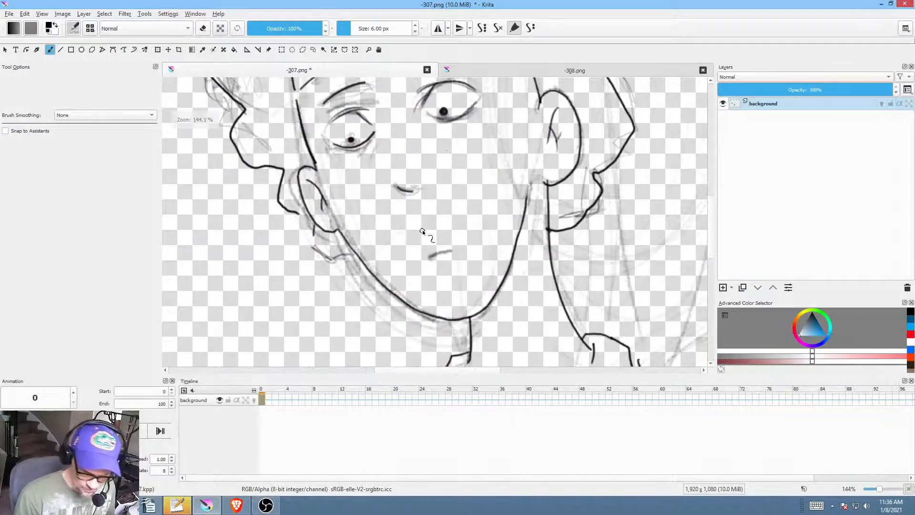
mouse_move(306, 220)
left_mouse_down()
mouse_move(307, 249)
mouse_move(352, 256)
left_mouse_up()
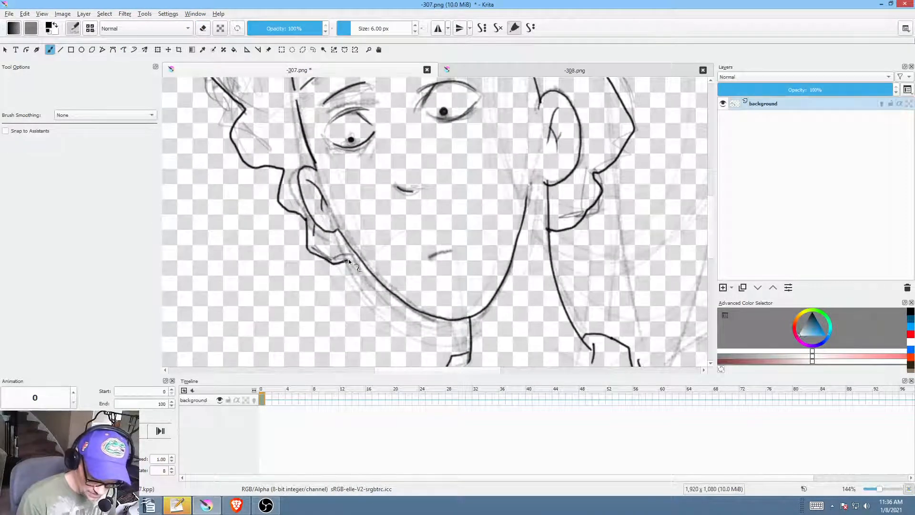
left_click_drag(495, 283, 447, 313)
left_click_drag(525, 286, 519, 234)
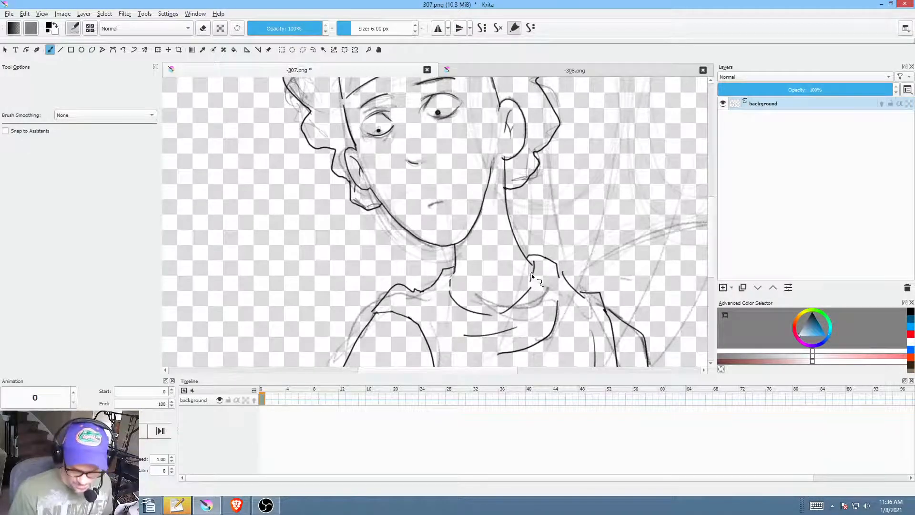
Step: Ink the outer edge of the eye on the smaller ear's side, and check the face's line work
mouse_move(506, 163)
left_mouse_down()
mouse_move(510, 217)
mouse_move(454, 199)
mouse_move(420, 206)
left_mouse_up()
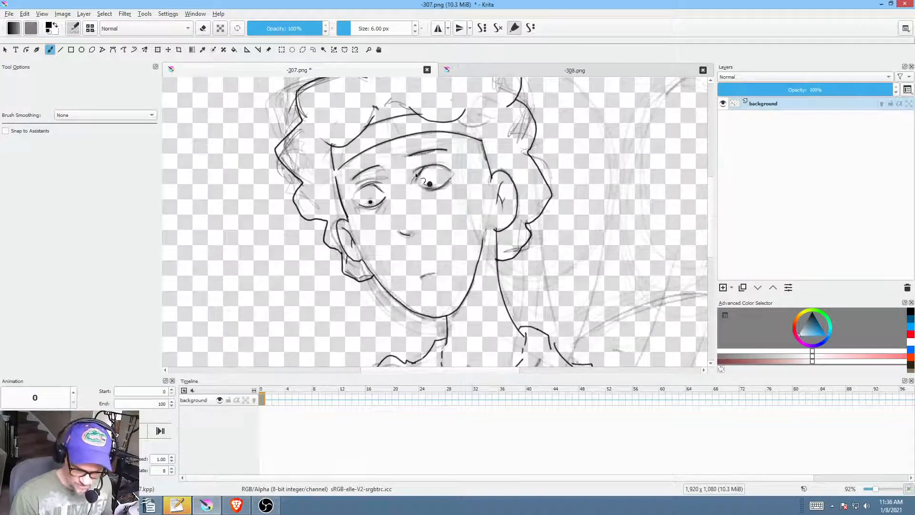
left_click_drag(385, 229, 425, 192)
left_click_drag(404, 159, 416, 218)
left_click_drag(344, 222, 340, 234)
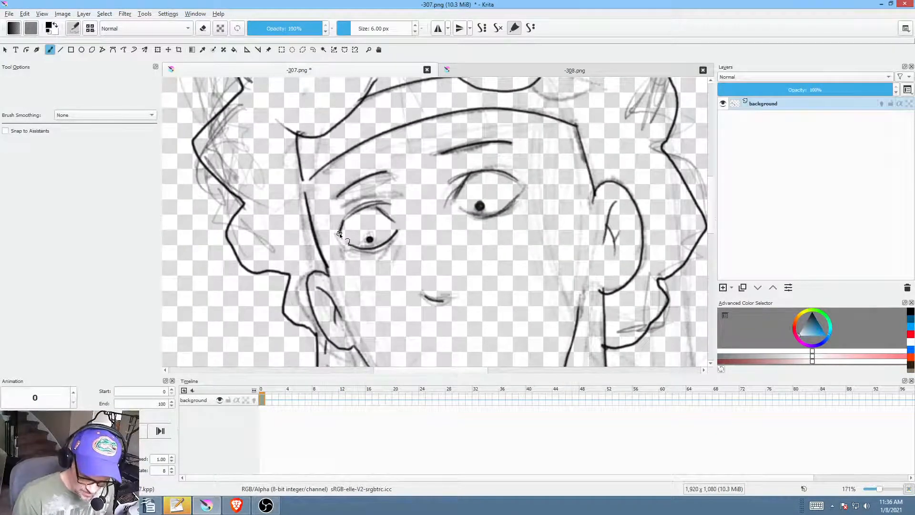
left_click_drag(510, 249, 481, 257)
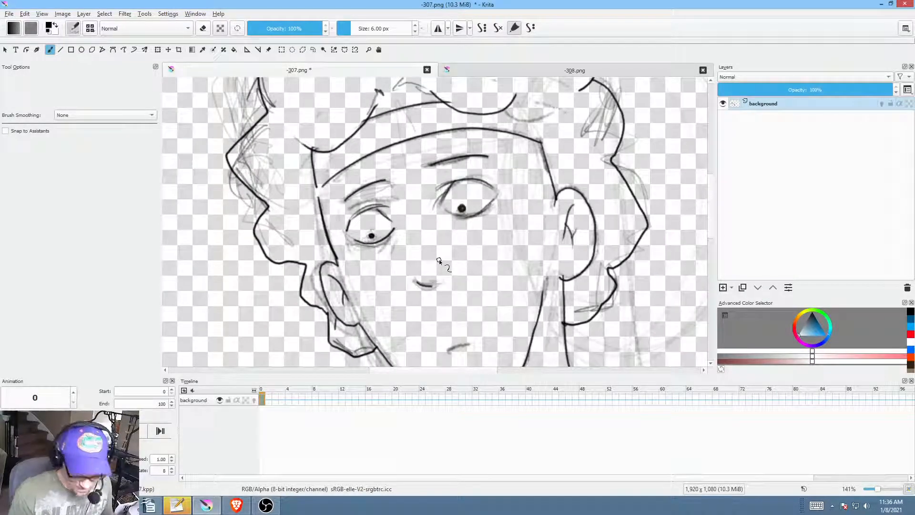
mouse_move(517, 278)
left_mouse_down()
mouse_move(511, 227)
mouse_move(520, 224)
mouse_move(552, 269)
left_mouse_up()
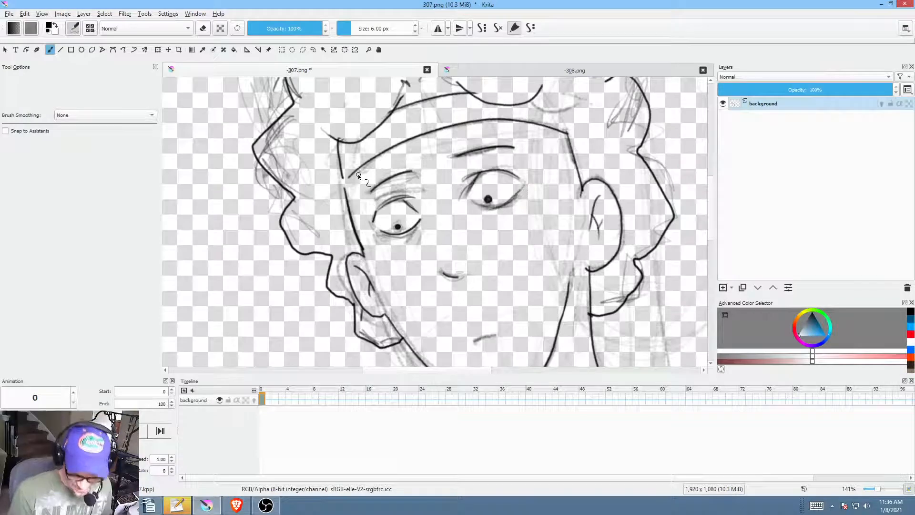
mouse_move(469, 226)
left_mouse_down()
mouse_move(444, 245)
mouse_move(482, 238)
mouse_move(462, 220)
left_mouse_up()
mouse_move(513, 239)
left_mouse_down()
mouse_move(485, 238)
mouse_move(446, 280)
mouse_move(373, 265)
left_mouse_up()
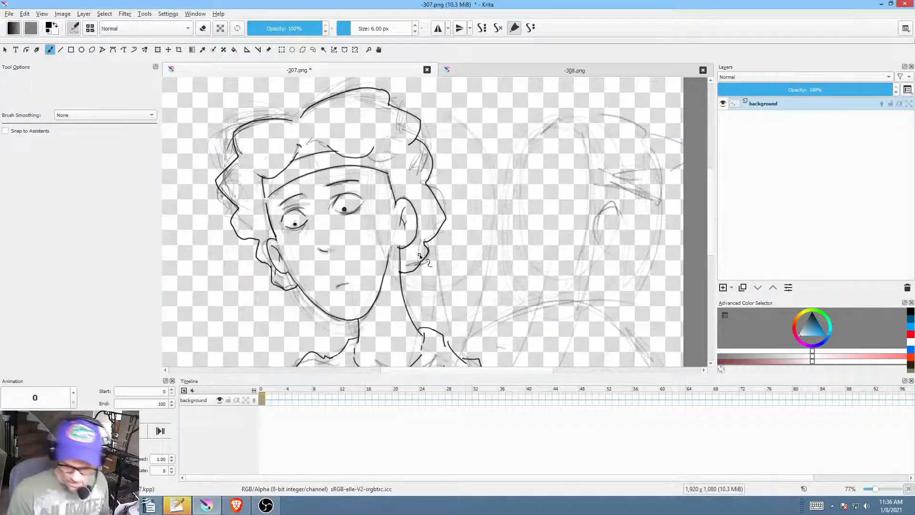
Step: Erase the rough sketch marks inside the hair lock below the larger ear with freehand path shapes in eraser mode
mouse_move(481, 242)
left_mouse_down()
mouse_move(550, 215)
mouse_move(533, 264)
mouse_move(524, 258)
left_mouse_up()
key("p")
key("e")
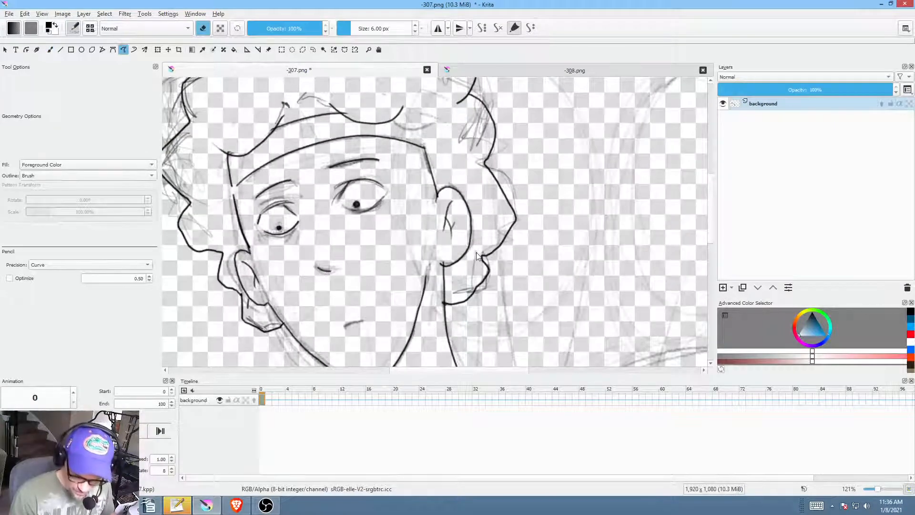
mouse_move(453, 287)
left_mouse_down()
mouse_move(479, 270)
mouse_move(479, 290)
mouse_move(497, 297)
mouse_move(466, 292)
left_mouse_up()
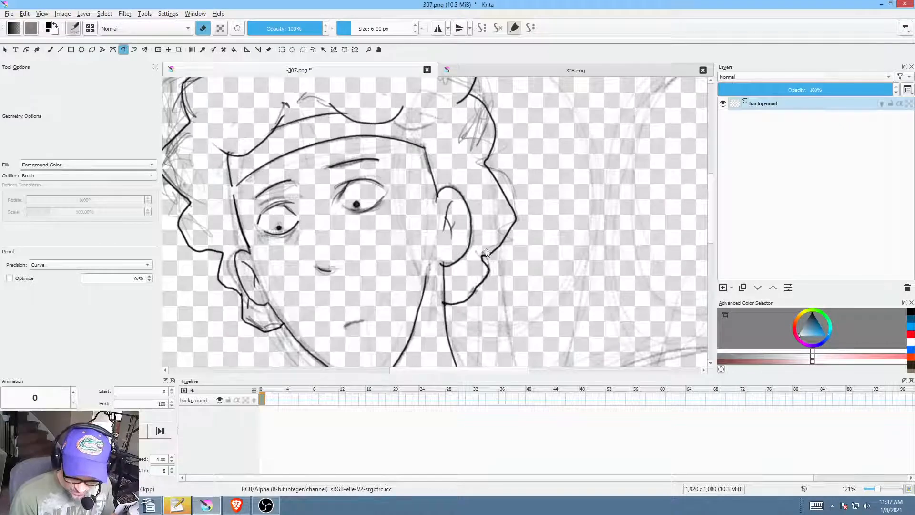
mouse_move(486, 253)
left_mouse_down()
mouse_move(509, 221)
mouse_move(516, 295)
left_mouse_up()
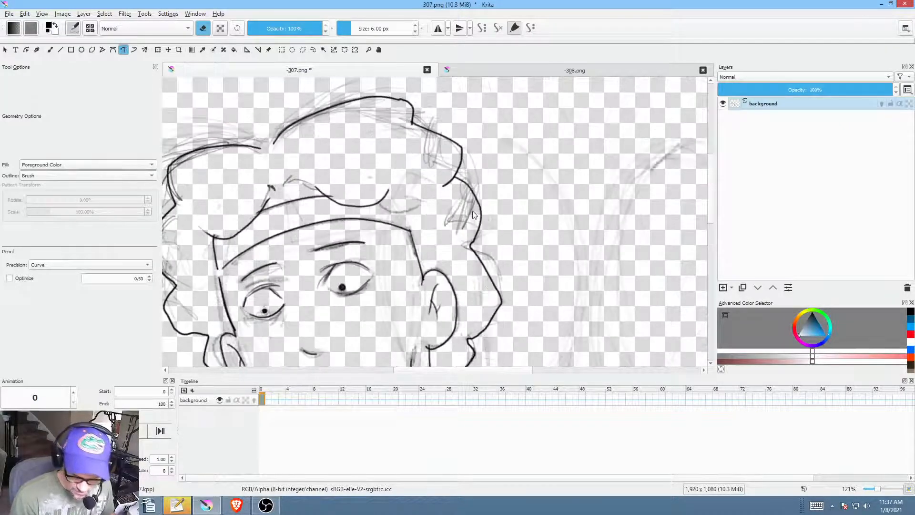
Step: Erase the rough hatching inside the hair above the larger ear, up toward the crown
mouse_move(474, 203)
left_mouse_down()
mouse_move(441, 219)
mouse_move(449, 239)
mouse_move(478, 246)
mouse_move(511, 279)
mouse_move(494, 223)
left_mouse_up()
left_click_drag(416, 191, 418, 189)
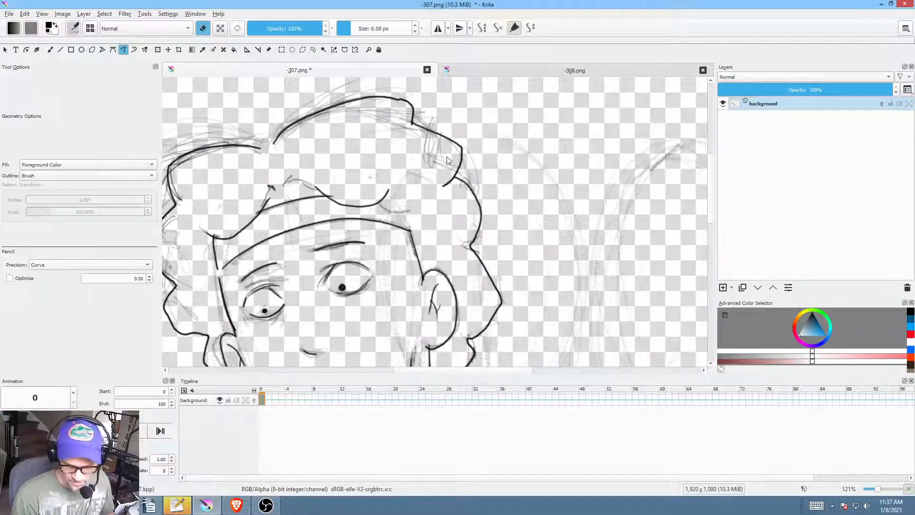
mouse_move(430, 137)
left_mouse_down()
mouse_move(452, 178)
mouse_move(460, 151)
mouse_move(448, 135)
left_mouse_up()
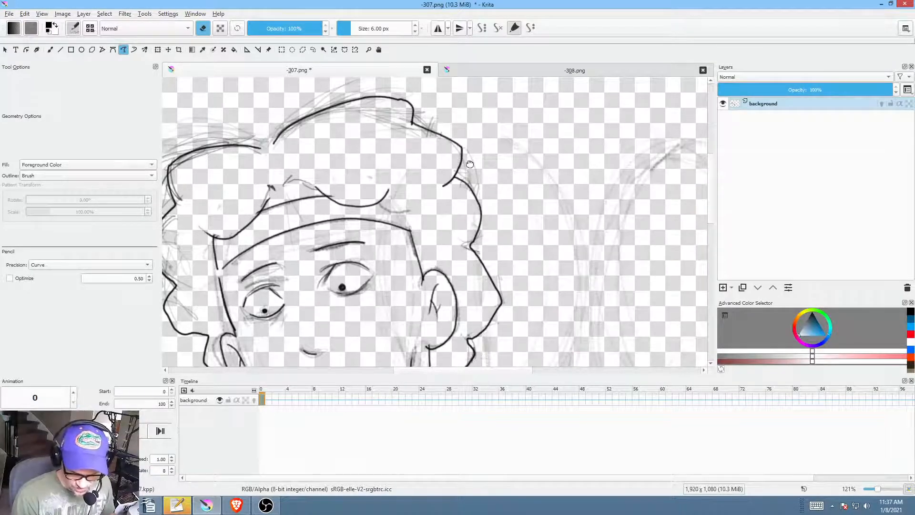
Step: Erase the stray sketch lines outside the hair outline, across the crown and the upper curls on the smaller ear's side
mouse_move(395, 116)
left_mouse_down()
mouse_move(455, 175)
mouse_move(470, 173)
mouse_move(403, 163)
mouse_move(472, 198)
left_mouse_up()
left_click_drag(441, 194, 449, 203)
mouse_move(451, 162)
left_mouse_down()
mouse_move(314, 206)
mouse_move(208, 225)
mouse_move(322, 171)
mouse_move(474, 163)
left_mouse_up()
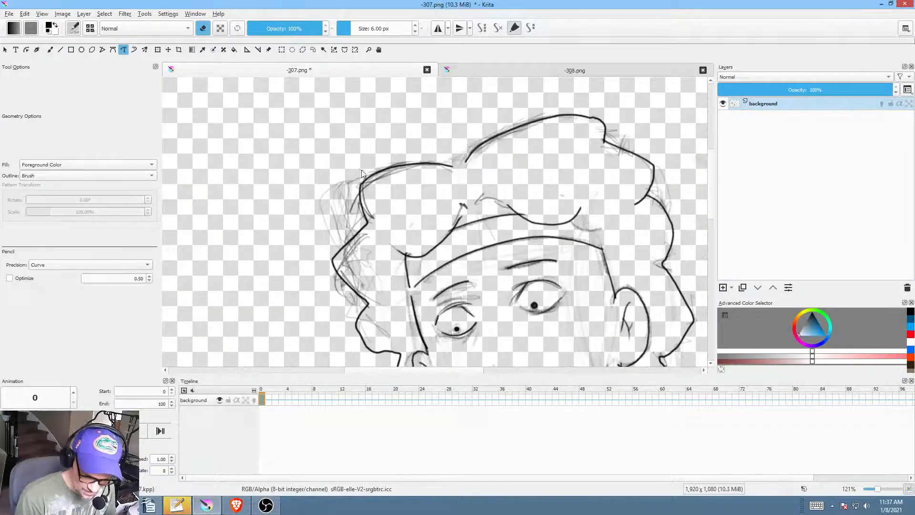
mouse_move(361, 172)
left_mouse_down()
mouse_move(361, 217)
mouse_move(326, 250)
mouse_move(309, 166)
left_mouse_up()
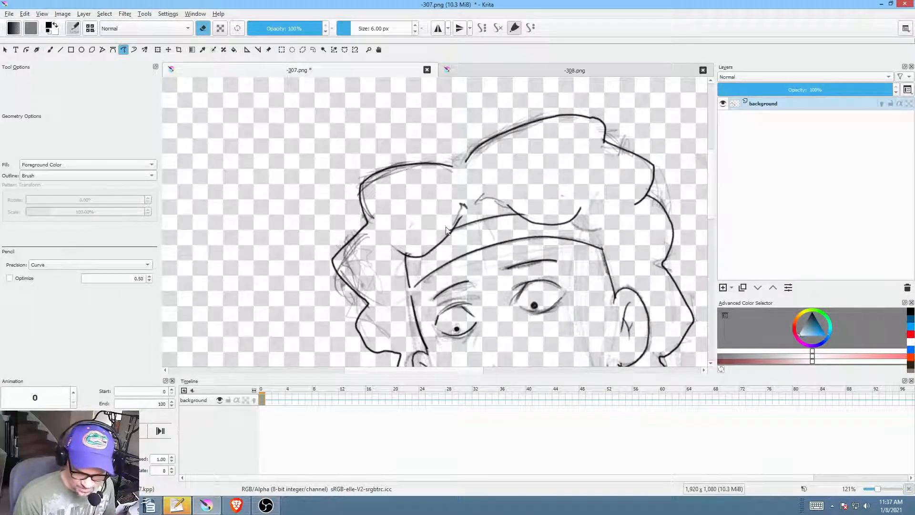
Step: Erase the remaining rough hatching inside and around the curls on the smaller ear's side
left_click_drag(446, 230, 440, 210)
mouse_move(409, 147)
left_mouse_down()
mouse_move(367, 158)
mouse_move(364, 205)
mouse_move(333, 236)
mouse_move(353, 268)
mouse_move(367, 276)
mouse_move(380, 208)
mouse_move(426, 175)
left_mouse_up()
left_click_drag(531, 248, 541, 187)
left_click_drag(358, 216, 321, 219)
left_click_drag(433, 249, 417, 235)
mouse_move(352, 225)
left_mouse_down()
mouse_move(375, 248)
mouse_move(335, 239)
mouse_move(319, 250)
left_mouse_up()
left_click_drag(490, 222, 390, 256)
mouse_move(423, 173)
left_mouse_down()
mouse_move(417, 180)
mouse_move(438, 190)
mouse_move(436, 199)
left_mouse_up()
Step: Return to the normal brush and ink the small hair curl overlapping the headband on the larger ear's side
key("b")
key("e")
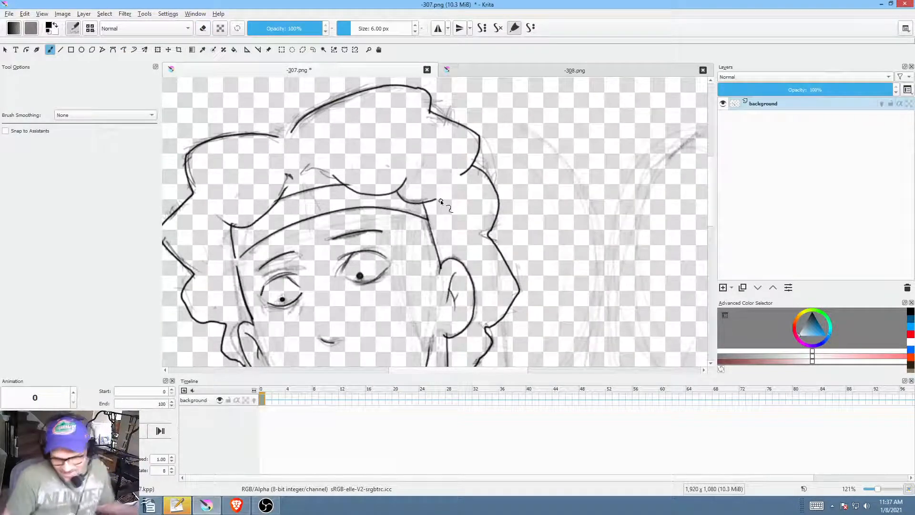
mouse_move(515, 211)
left_mouse_down()
mouse_move(534, 190)
mouse_move(513, 214)
mouse_move(530, 246)
mouse_move(513, 208)
left_mouse_up()
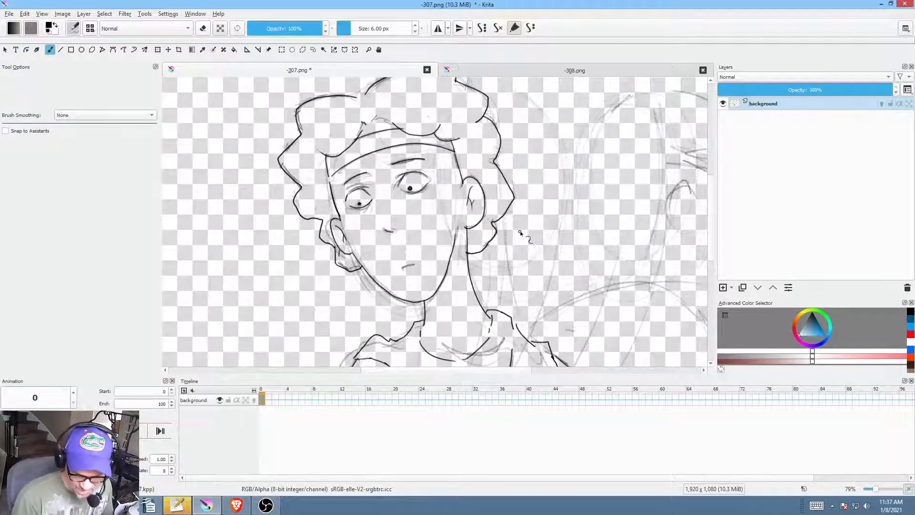
left_click_drag(366, 306, 424, 266)
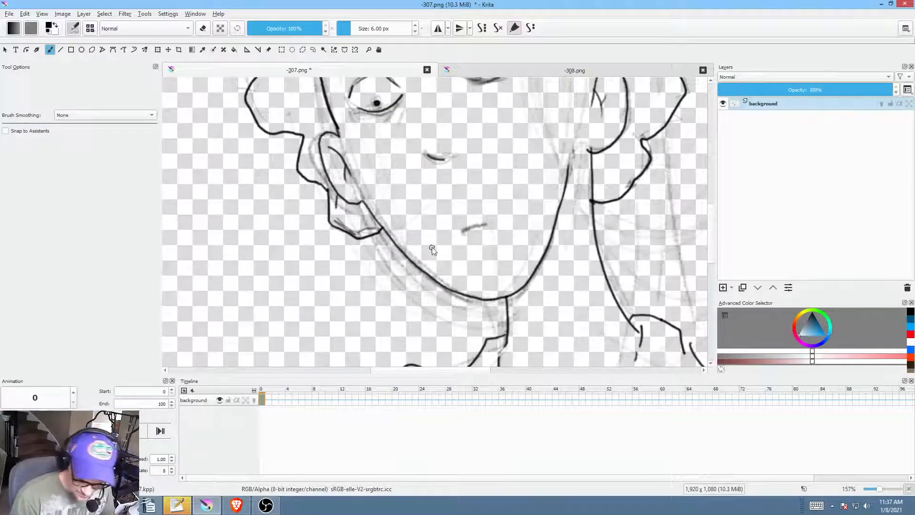
Step: Erase the stray sketch lines below the chin and jaw, around the smaller ear and across the face using the filled freehand path
key("e")
mouse_move(466, 310)
left_mouse_down()
mouse_move(375, 247)
mouse_move(329, 309)
mouse_move(416, 338)
mouse_move(489, 331)
mouse_move(517, 295)
mouse_move(514, 306)
mouse_move(542, 307)
left_mouse_up()
mouse_move(362, 208)
left_mouse_down()
mouse_move(337, 208)
mouse_move(347, 230)
mouse_move(371, 228)
mouse_move(373, 202)
left_mouse_up()
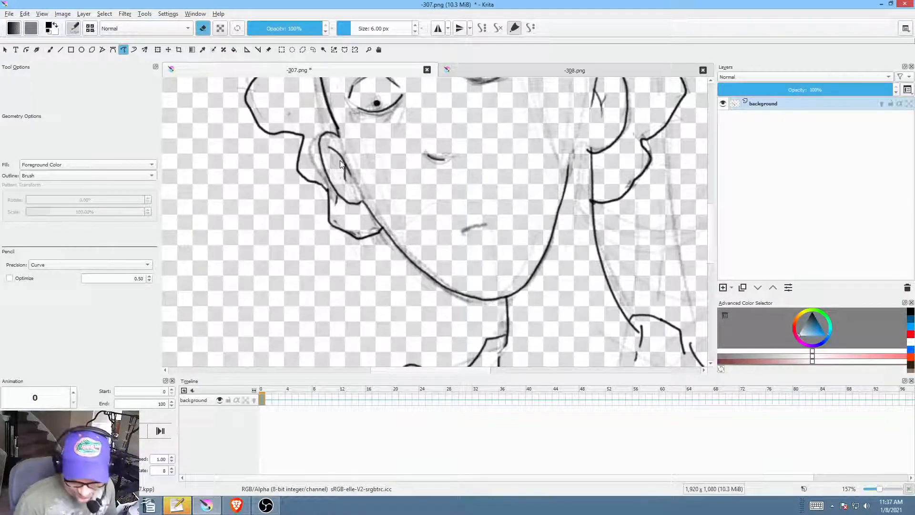
mouse_move(367, 123)
left_mouse_down()
mouse_move(342, 153)
mouse_move(299, 172)
left_mouse_up()
mouse_move(355, 102)
left_mouse_down()
mouse_move(340, 120)
mouse_move(312, 126)
mouse_move(337, 105)
mouse_move(369, 102)
left_mouse_up()
left_click_drag(412, 143, 488, 169)
mouse_move(520, 236)
left_mouse_down()
mouse_move(485, 268)
mouse_move(459, 263)
left_mouse_up()
Step: Apply a color adjustment with the CLEAN UP preset, moving the Alpha curve's low point to input 48, output 0
key("ctrl+m")
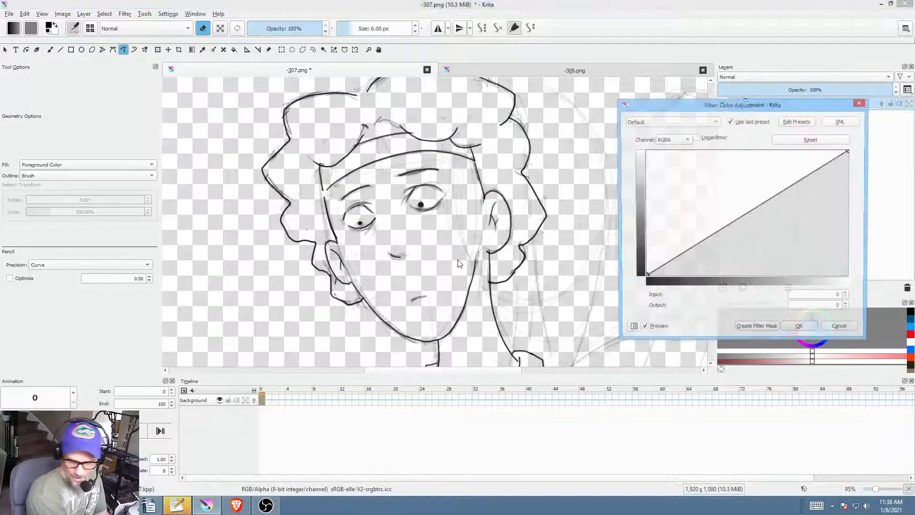
left_click(676, 140)
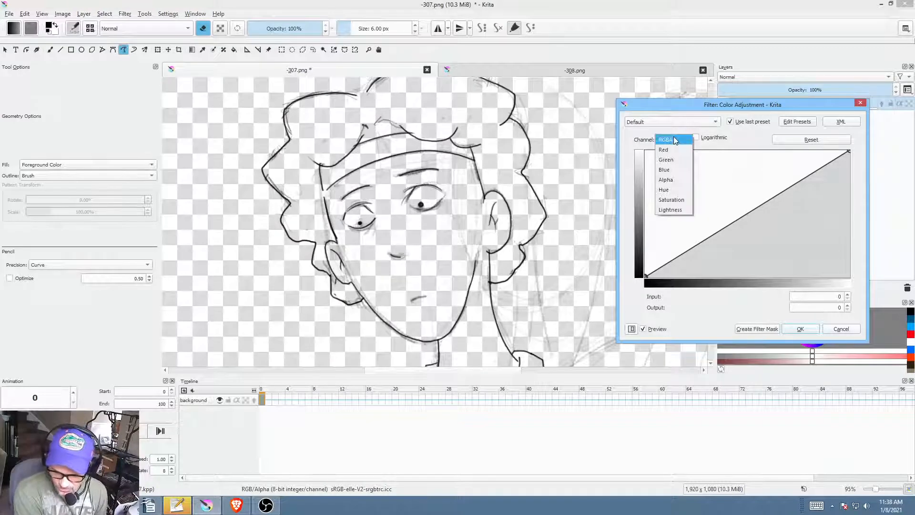
left_click(668, 139)
left_click(662, 123)
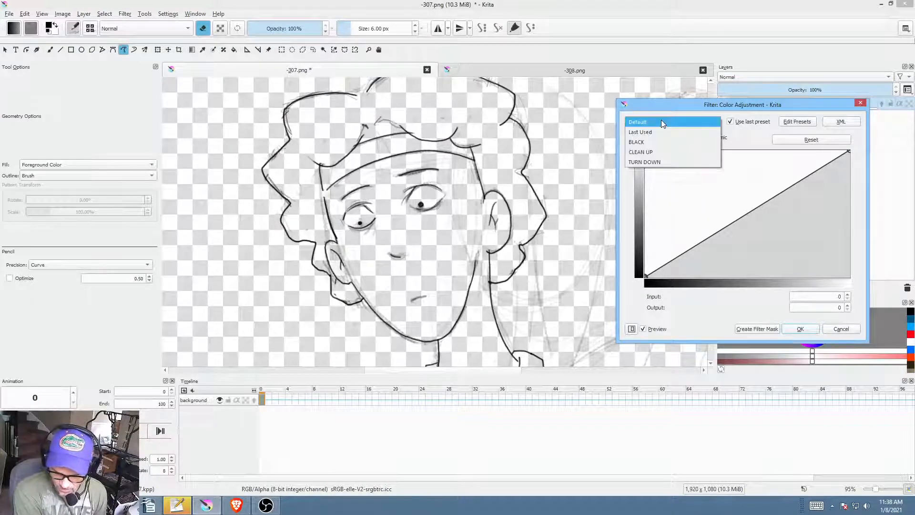
left_click(662, 151)
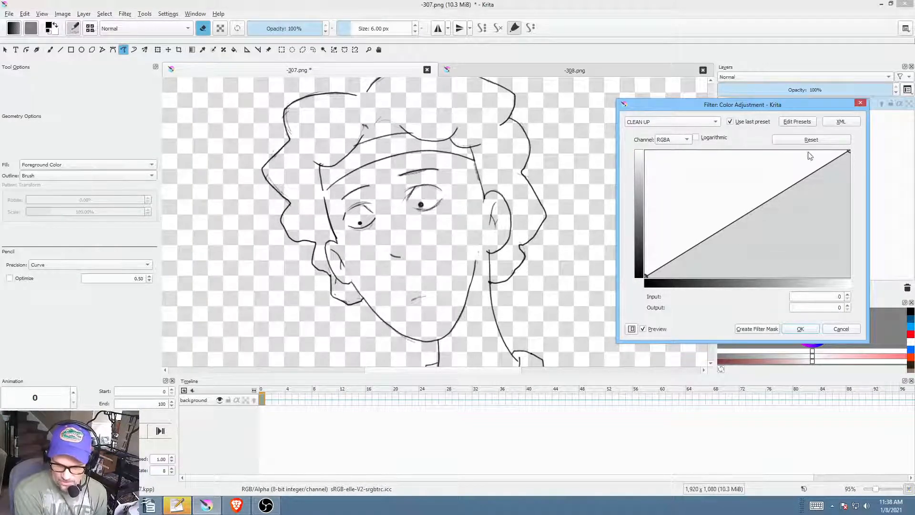
left_click(676, 140)
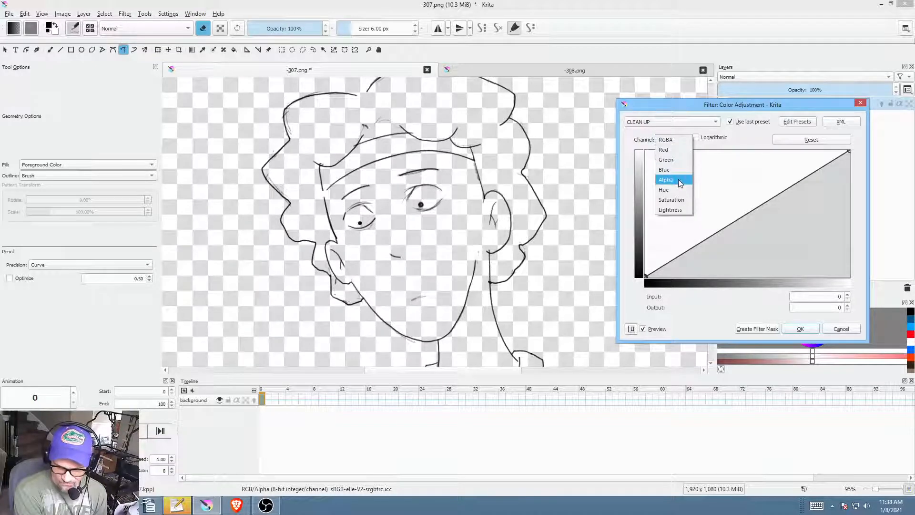
left_click(666, 179)
mouse_move(645, 276)
left_mouse_down()
mouse_move(689, 274)
mouse_move(628, 280)
mouse_move(650, 277)
mouse_move(682, 292)
mouse_move(621, 286)
mouse_move(685, 307)
left_mouse_up()
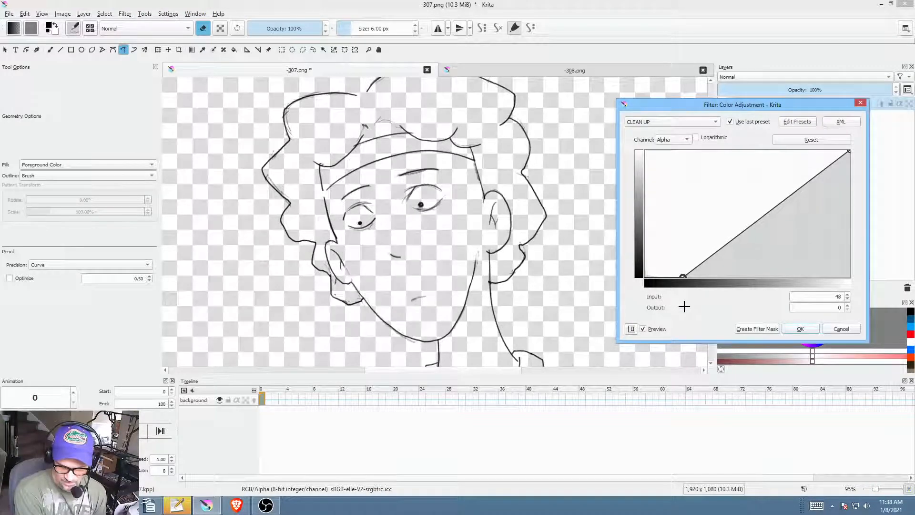
left_click(800, 329)
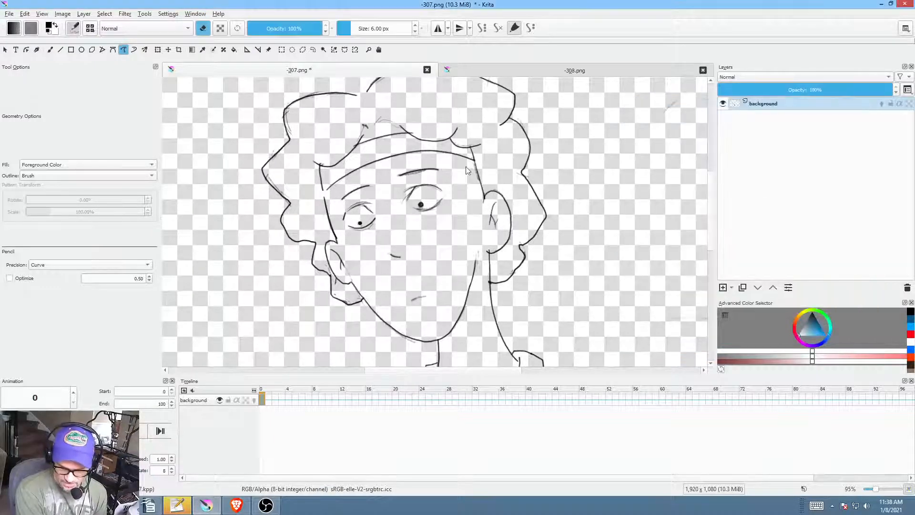
scroll(498, 150, "down", 1)
mouse_move(548, 168)
left_mouse_down()
mouse_move(489, 144)
mouse_move(454, 171)
mouse_move(519, 116)
mouse_move(488, 155)
mouse_move(574, 151)
mouse_move(653, 162)
left_mouse_up()
scroll(489, 165, "up", 3)
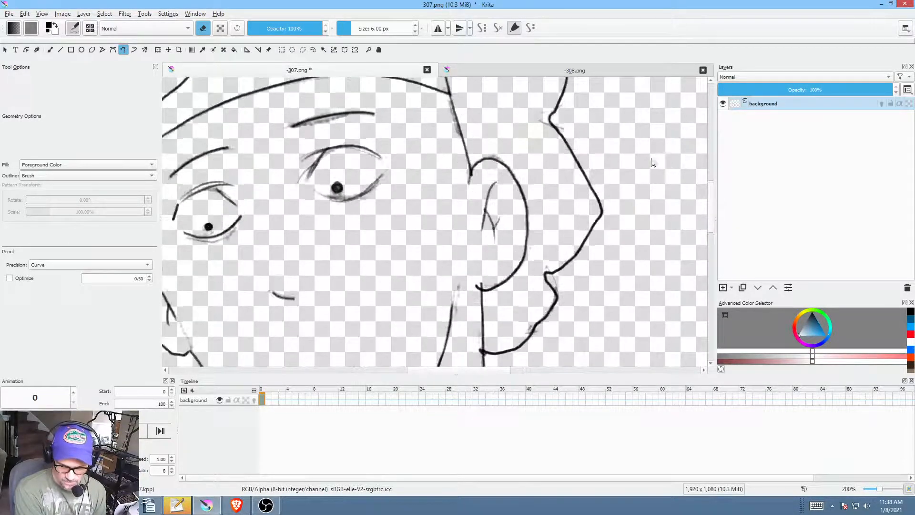
scroll(429, 167, "up", 1)
mouse_move(431, 163)
left_mouse_down()
mouse_move(605, 156)
mouse_move(600, 171)
left_mouse_up()
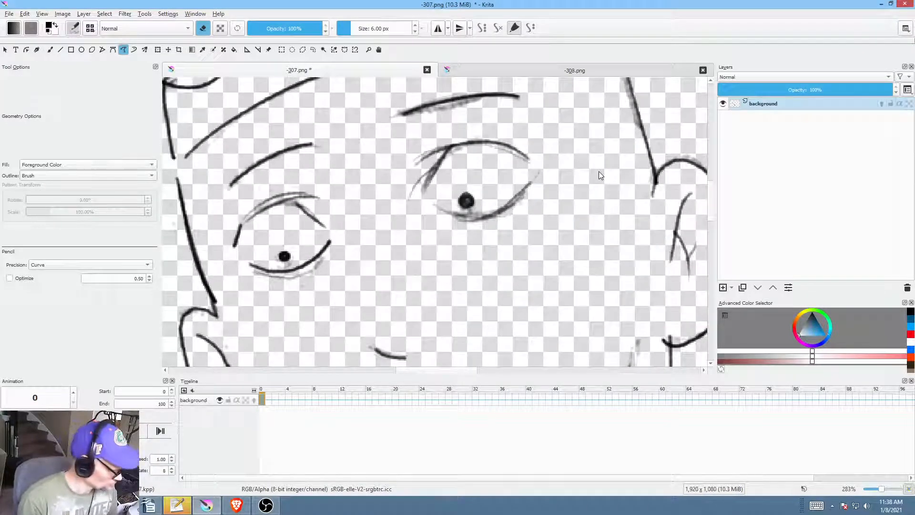
key("e")
mouse_move(336, 249)
left_mouse_down()
mouse_move(321, 270)
mouse_move(256, 289)
mouse_move(335, 268)
left_mouse_up()
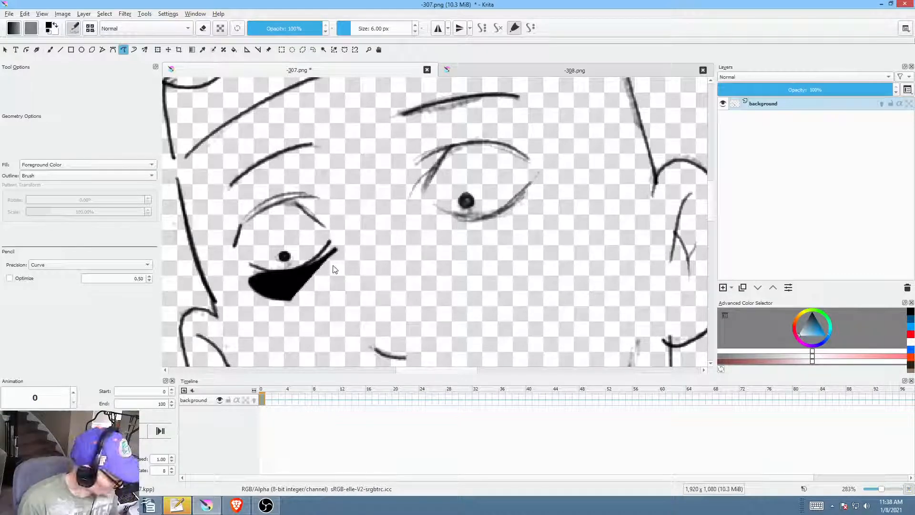
key("ctrl+z")
key("e")
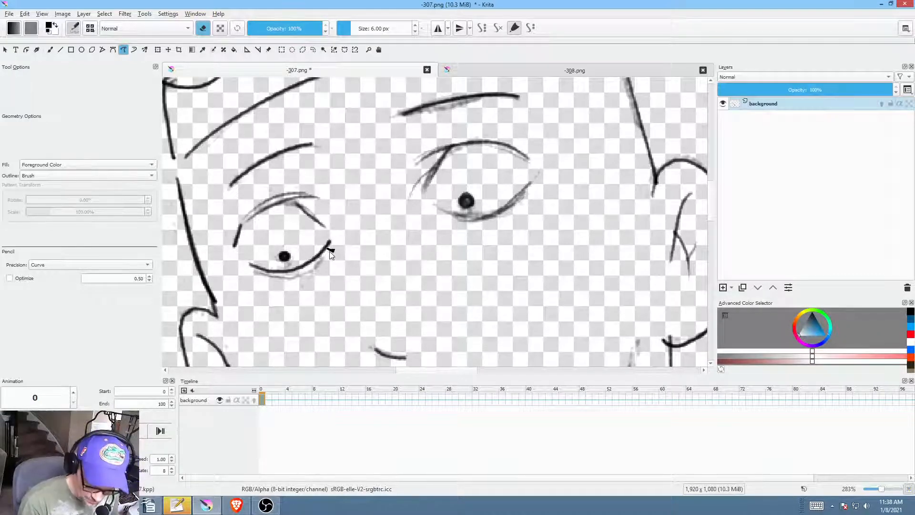
Step: Erase the rough lines beneath both eyes' lower lids, setting the freehand path precision to Raw
mouse_move(332, 255)
left_mouse_down()
mouse_move(287, 275)
mouse_move(257, 276)
left_mouse_up()
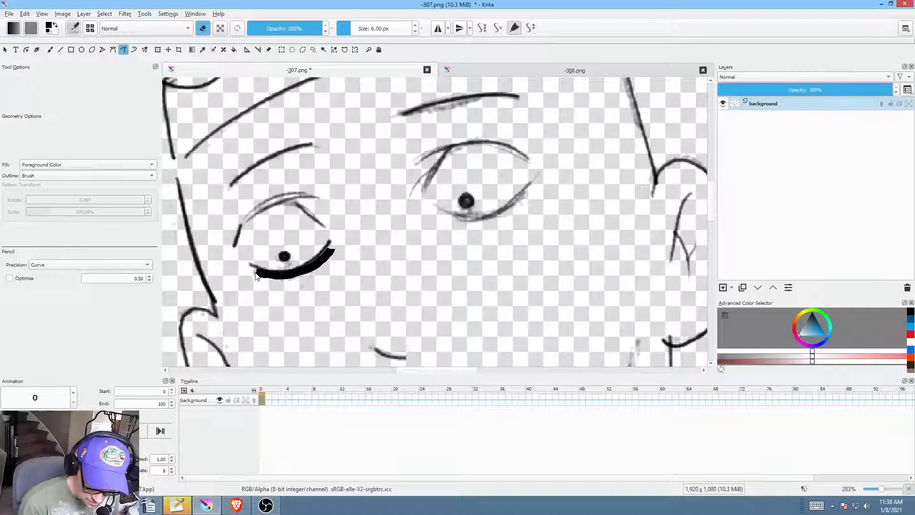
left_click(108, 265)
left_click(114, 254)
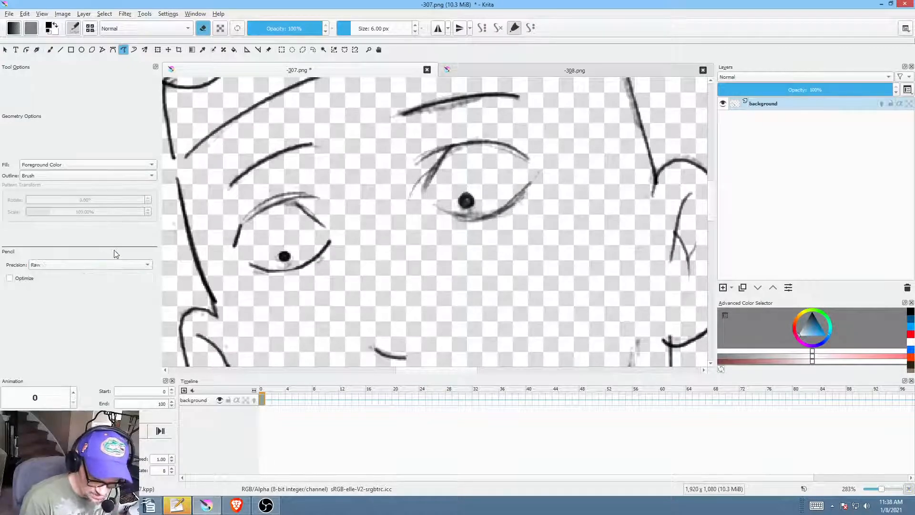
left_click_drag(333, 260, 317, 268)
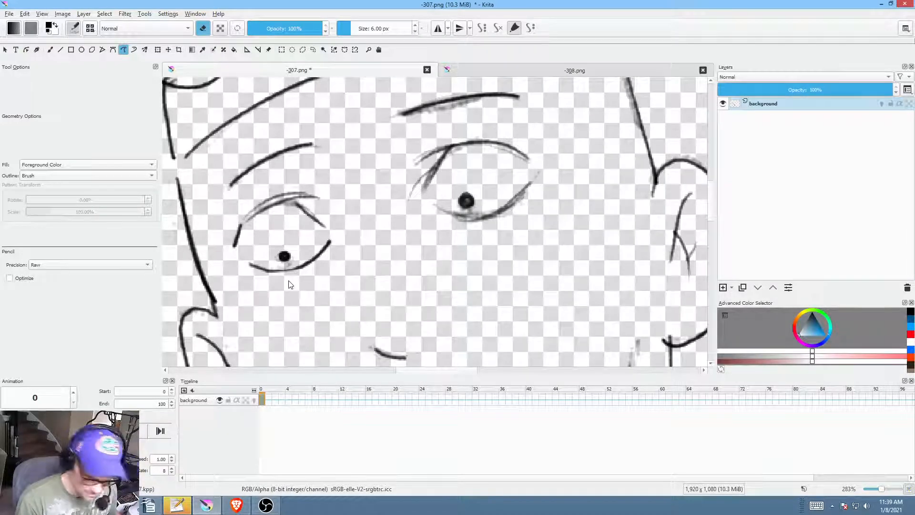
mouse_move(462, 214)
left_mouse_down()
mouse_move(475, 212)
mouse_move(466, 211)
left_mouse_up()
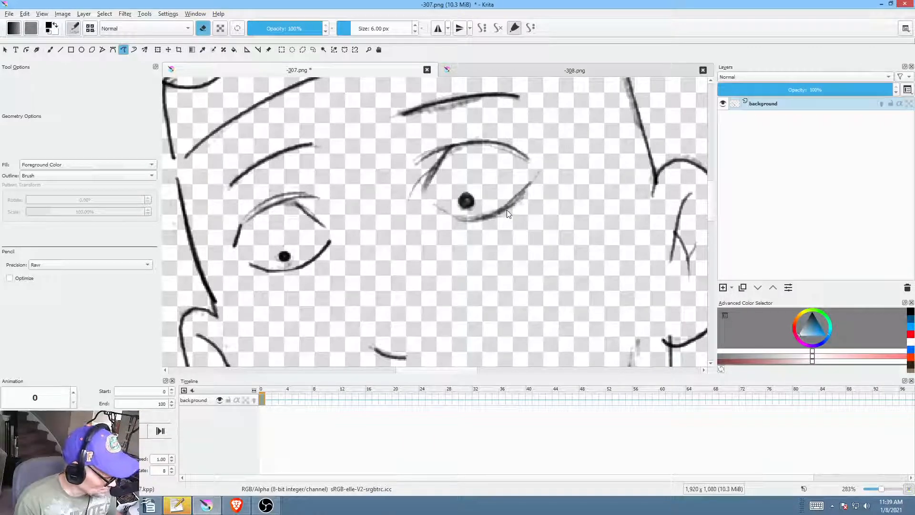
Step: Return to the normal brush and ink the larger eye's lids and the smaller eye's upper lid and crease
key("b")
key("e")
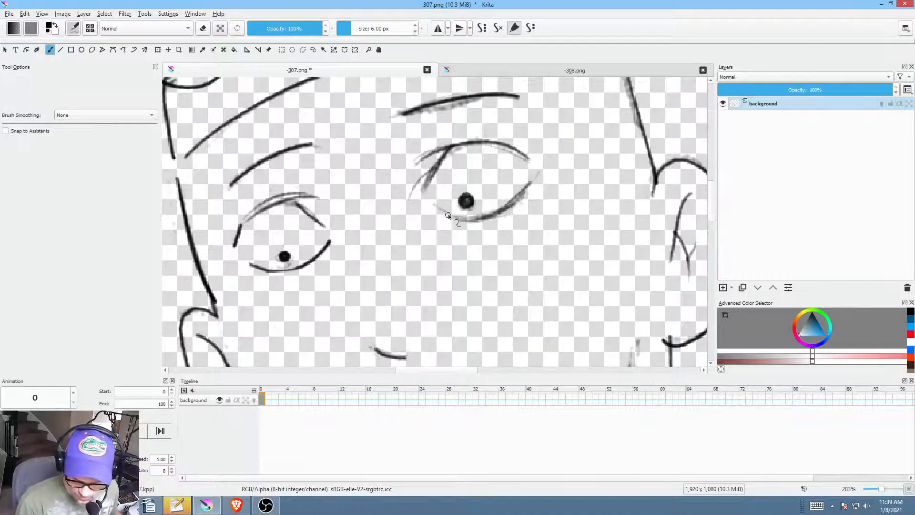
mouse_move(439, 211)
left_mouse_down()
mouse_move(482, 219)
mouse_move(508, 208)
mouse_move(529, 179)
mouse_move(526, 154)
mouse_move(487, 143)
mouse_move(442, 152)
mouse_move(424, 192)
left_mouse_up()
left_click_drag(294, 199, 316, 220)
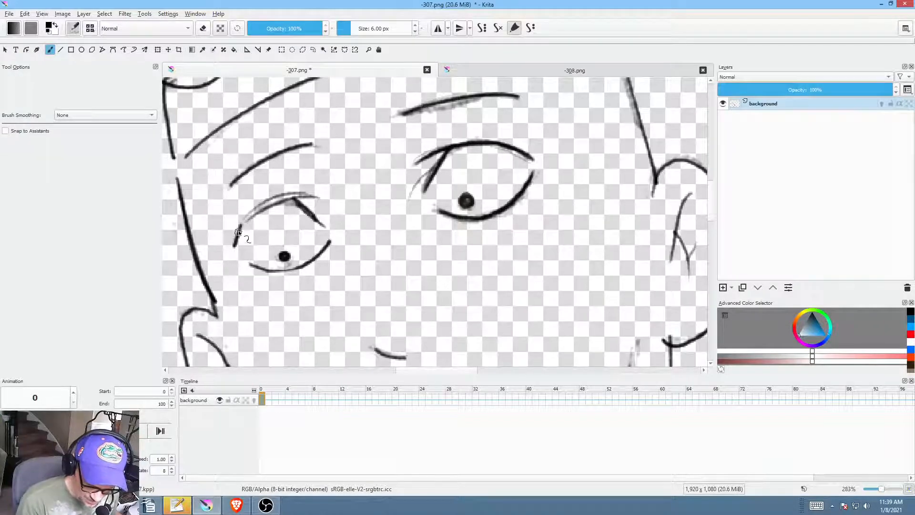
mouse_move(239, 232)
left_mouse_down()
mouse_move(298, 199)
mouse_move(250, 218)
mouse_move(314, 194)
mouse_move(275, 201)
mouse_move(321, 190)
left_mouse_up()
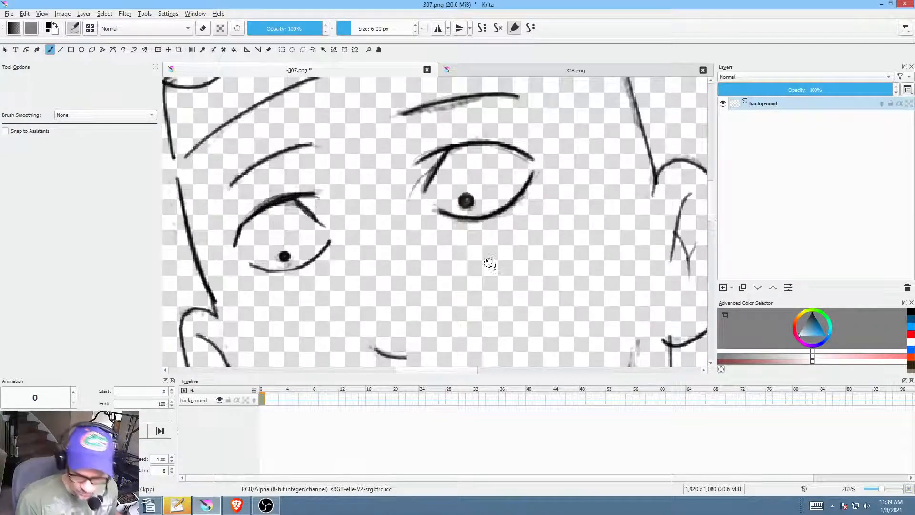
Step: Erase the rough shading under the larger eye's brow and the stray lines around that eye with the freehand path
left_click_drag(490, 264, 487, 222)
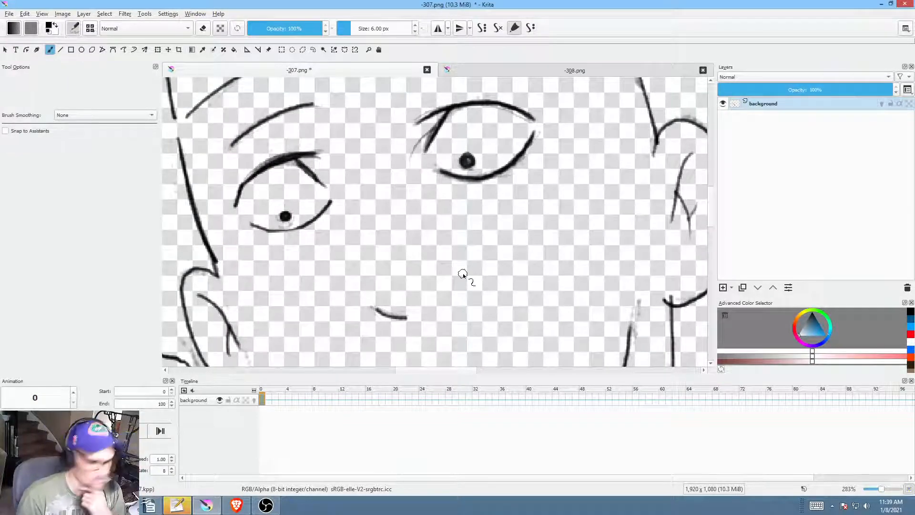
mouse_move(547, 222)
left_mouse_down()
mouse_move(564, 213)
mouse_move(568, 222)
left_mouse_up()
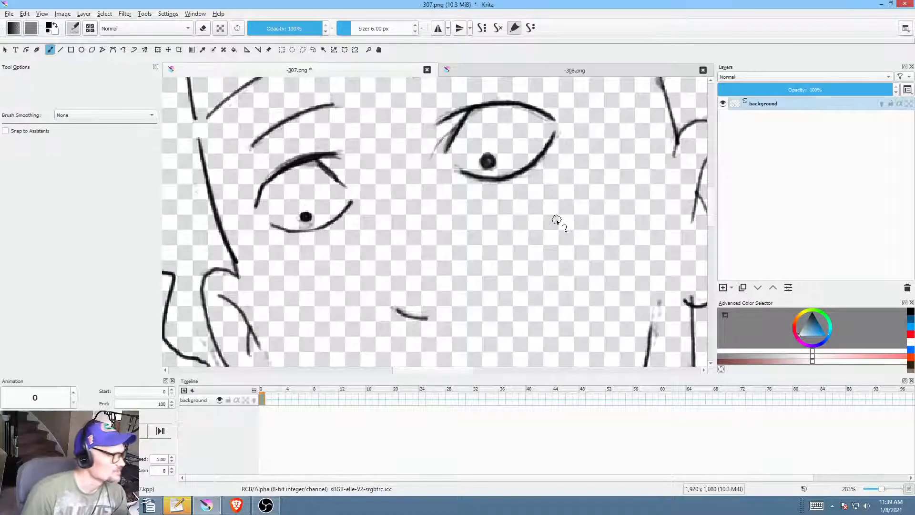
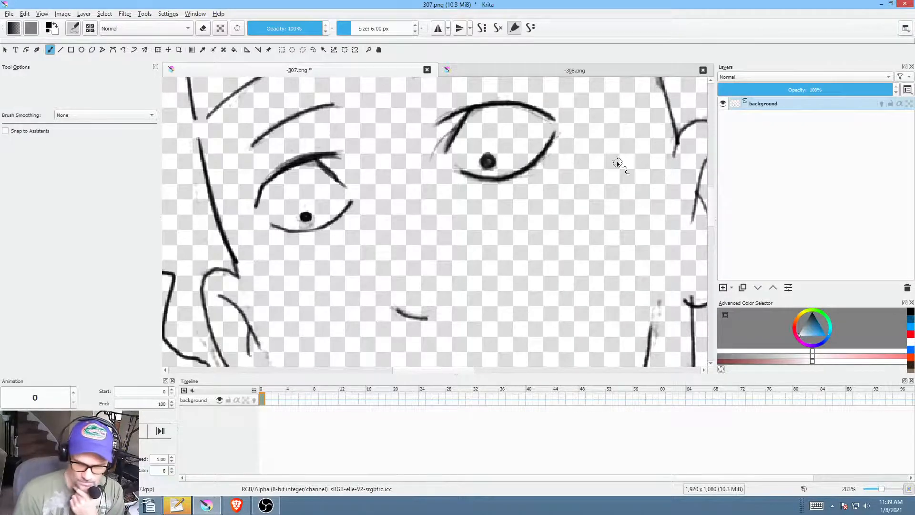
mouse_move(618, 164)
left_mouse_down()
mouse_move(467, 258)
mouse_move(419, 264)
left_mouse_up()
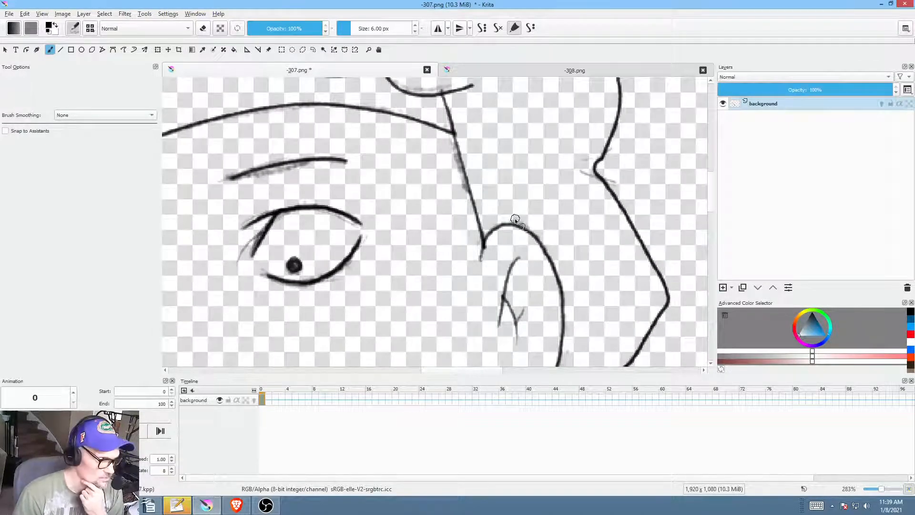
left_click_drag(504, 239, 539, 243)
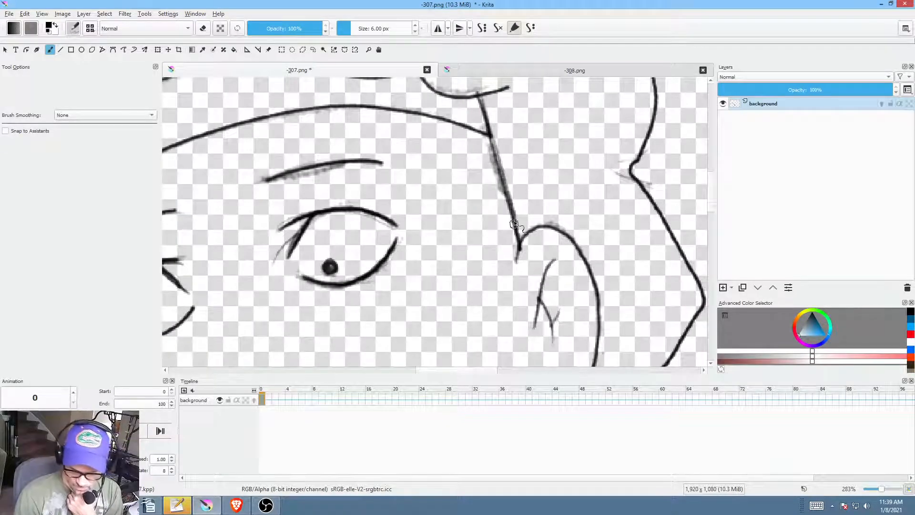
left_click_drag(474, 234, 589, 253)
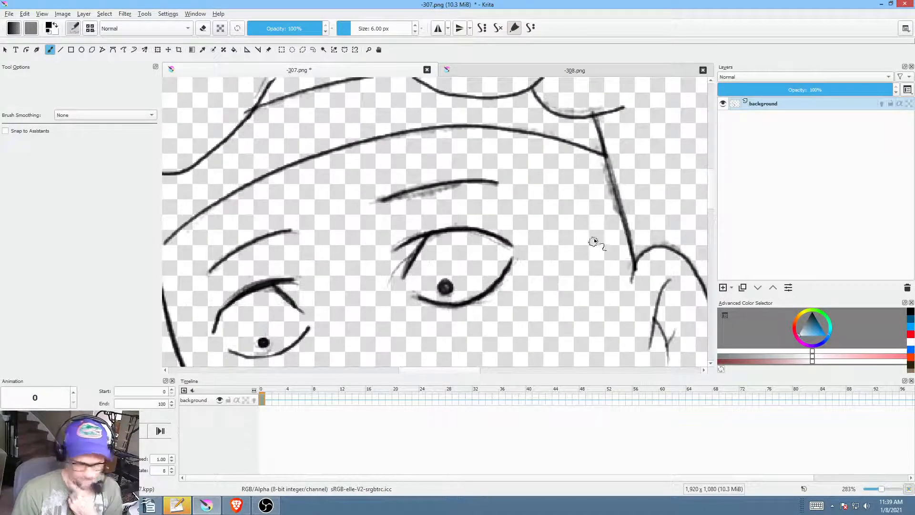
key("p")
key("e")
mouse_move(476, 193)
left_mouse_down()
mouse_move(436, 187)
mouse_move(396, 204)
mouse_move(488, 196)
left_mouse_up()
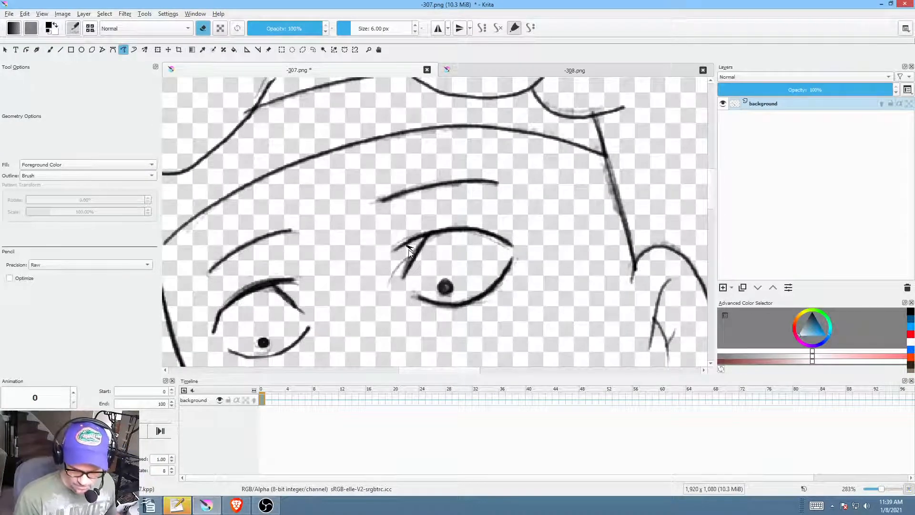
left_click_drag(411, 249, 385, 280)
mouse_move(504, 298)
left_mouse_down()
mouse_move(515, 306)
mouse_move(462, 317)
left_mouse_up()
Step: Erase the rough shading along the face side of the temple line between the headband and the larger ear
key("e")
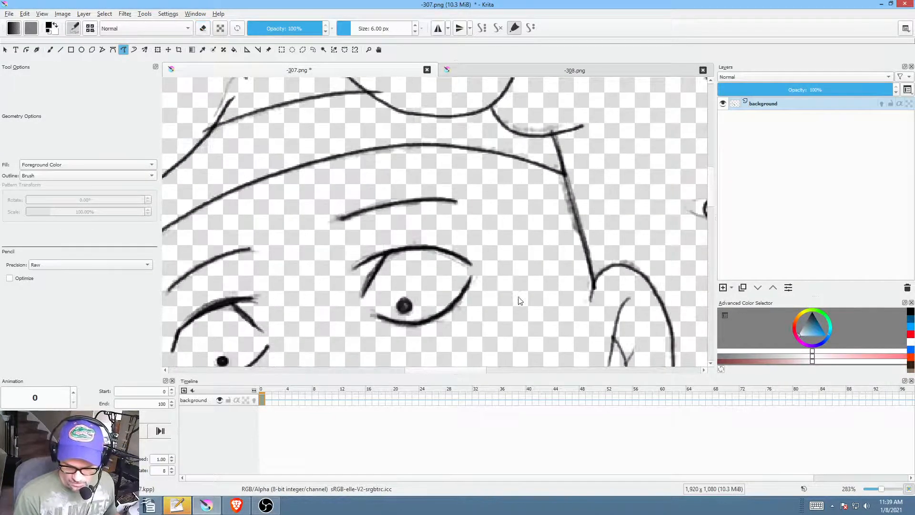
key("e")
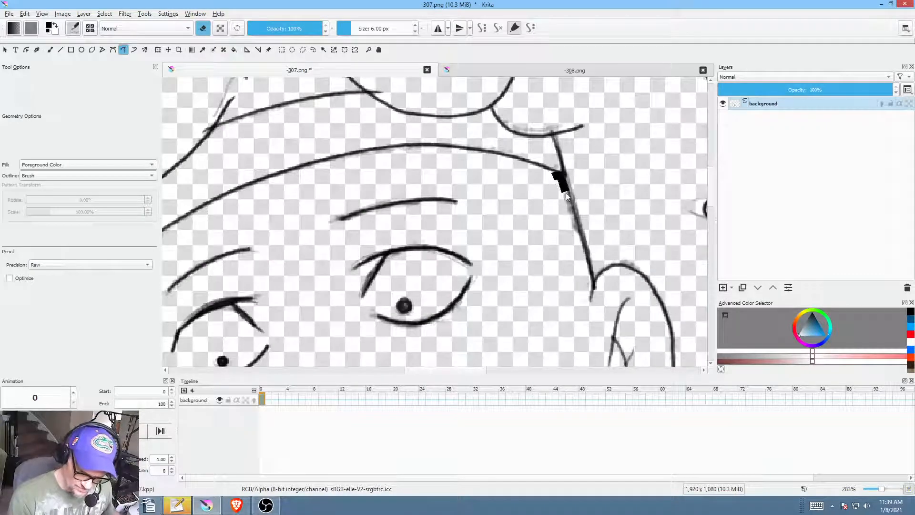
left_click_drag(566, 193, 577, 258)
key("e")
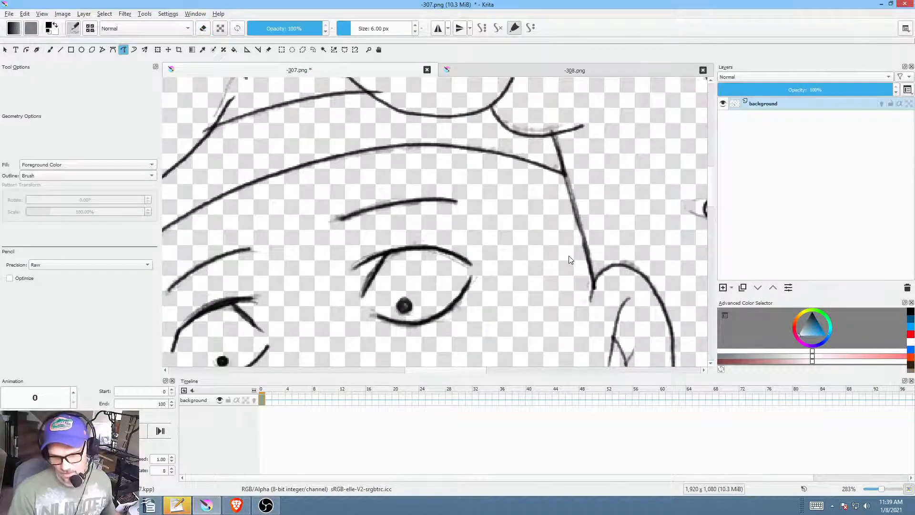
Step: Return to the normal brush, ink the hairline peak above the headband and close the gap in the hair's top outline
left_click_drag(395, 286, 519, 265)
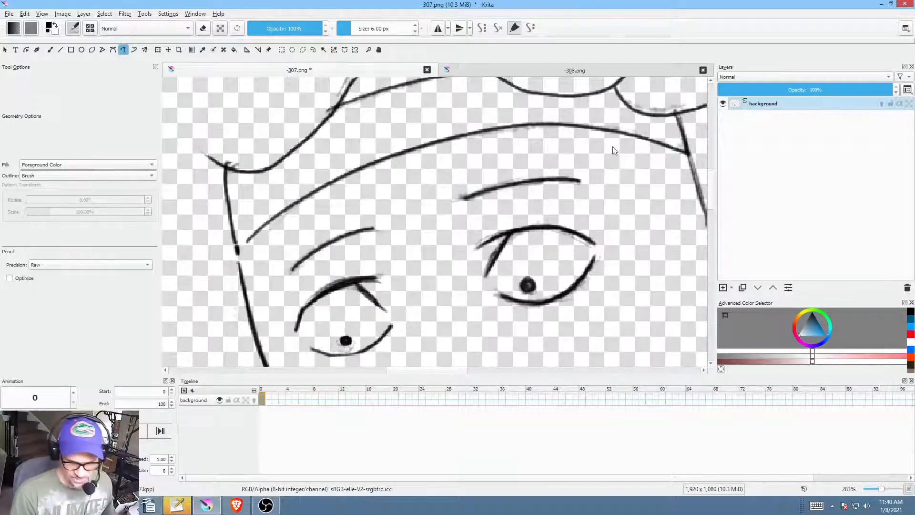
left_click_drag(584, 218, 490, 256)
key("b")
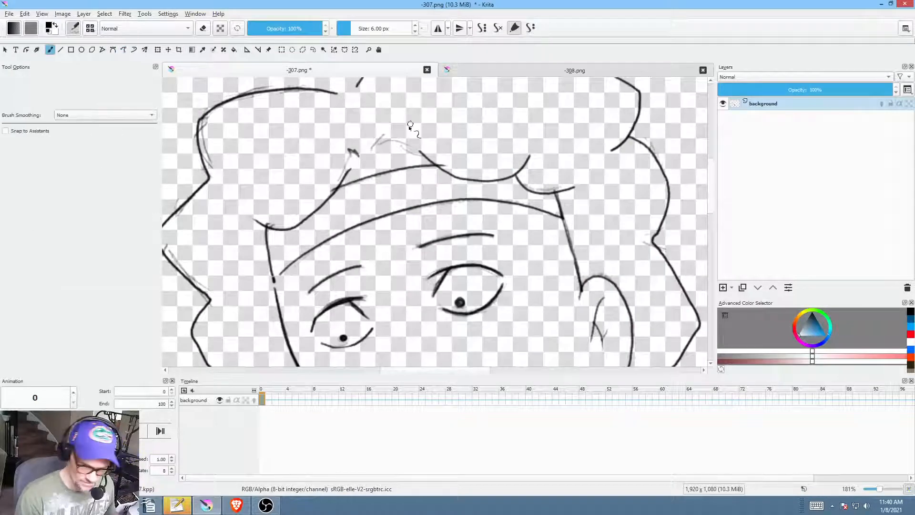
left_click_drag(396, 143, 415, 153)
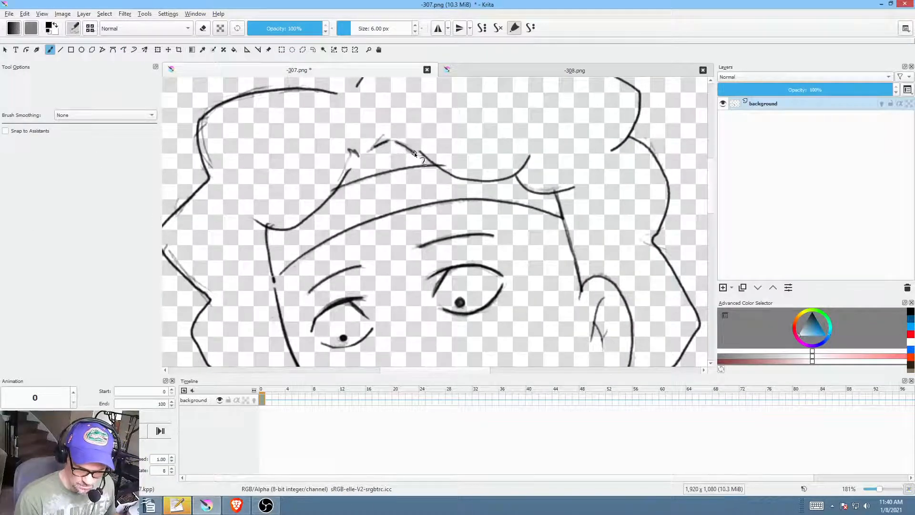
mouse_move(578, 237)
left_mouse_down()
mouse_move(529, 308)
mouse_move(591, 281)
left_mouse_up()
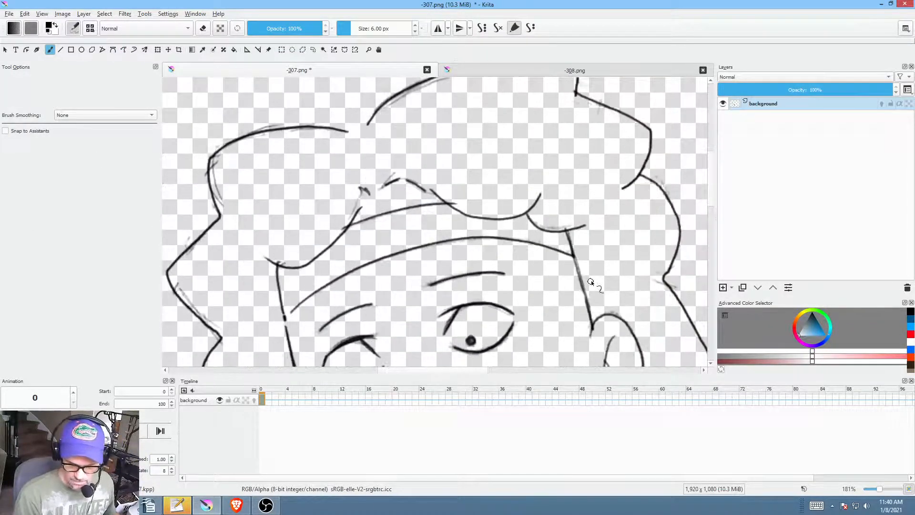
left_click_drag(363, 127, 368, 115)
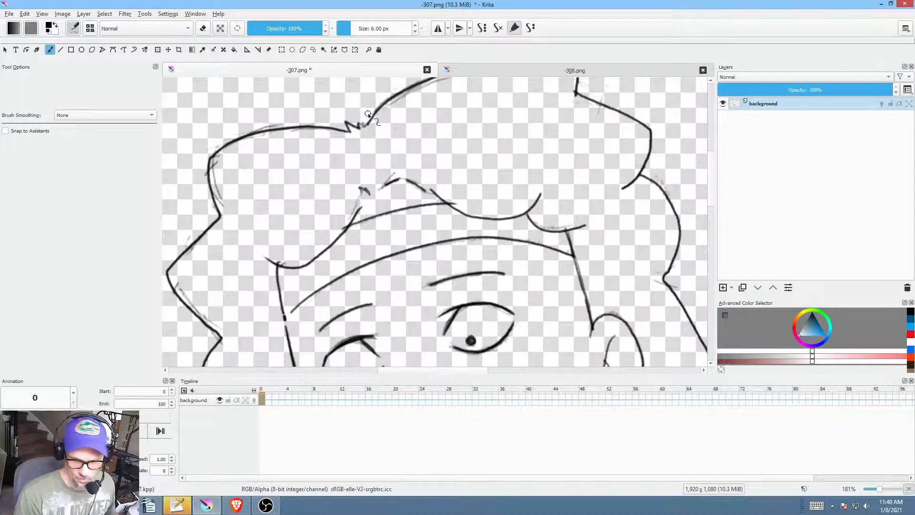
Step: Darken the smaller eye's pupil and ink its lower lid toward the inner corner
mouse_move(547, 217)
left_mouse_down()
mouse_move(586, 191)
mouse_move(562, 96)
mouse_move(544, 199)
left_mouse_up()
mouse_move(592, 203)
left_mouse_down()
mouse_move(570, 212)
mouse_move(503, 170)
left_mouse_up()
left_click_drag(537, 245, 523, 263)
left_click_drag(536, 176, 535, 169)
left_click_drag(451, 173, 488, 184)
mouse_move(344, 241)
left_mouse_down()
mouse_move(306, 247)
mouse_move(339, 255)
mouse_move(329, 258)
mouse_move(383, 223)
left_mouse_up()
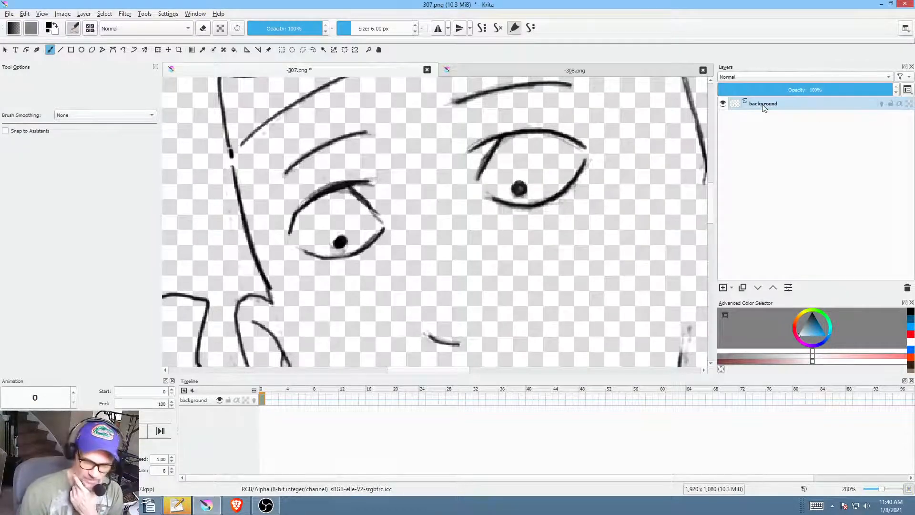
Step: Erase the stray rough marks at the upper end of the jaw line beside the larger ear with the freehand path
mouse_move(785, 105)
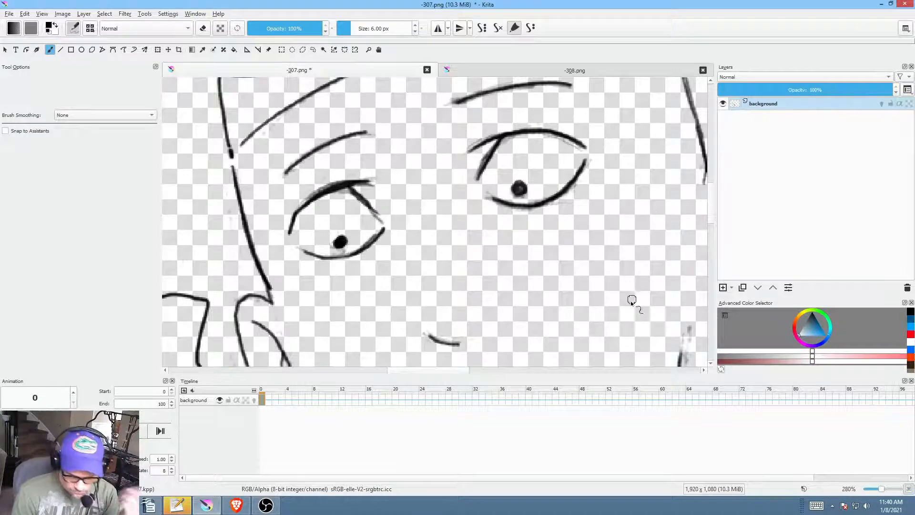
left_click_drag(603, 285, 541, 211)
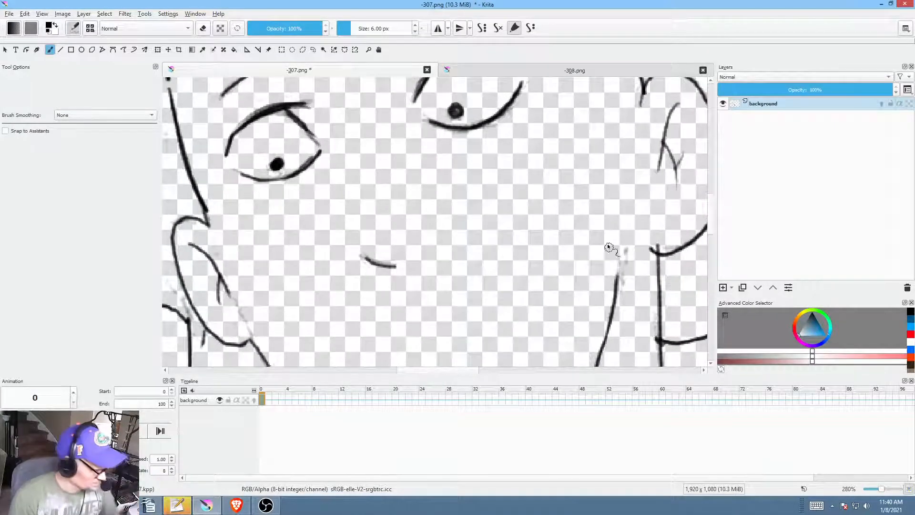
key("p")
key("e")
mouse_move(635, 232)
left_mouse_down()
mouse_move(619, 247)
mouse_move(632, 274)
mouse_move(638, 208)
left_mouse_up()
mouse_move(638, 170)
left_mouse_down()
mouse_move(615, 189)
mouse_move(640, 184)
left_mouse_up()
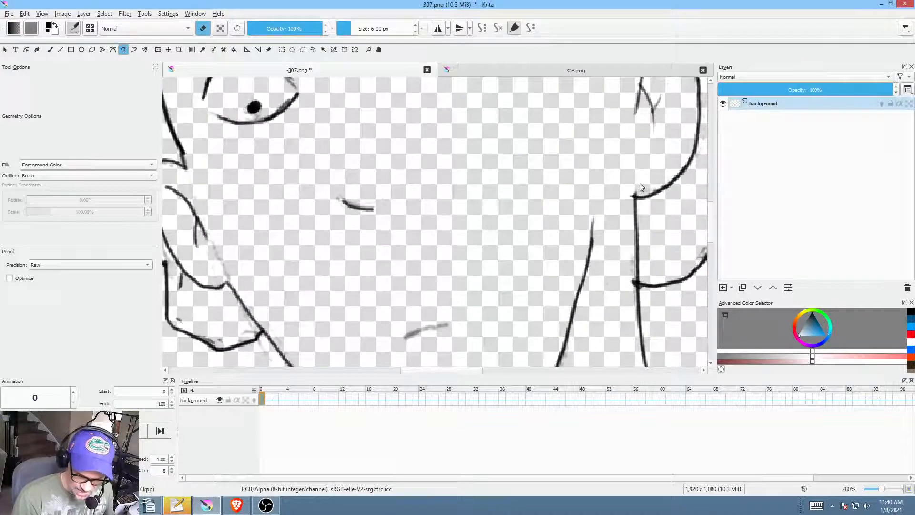
Step: Examine the line art around the eyes, larger ear and jaw for leftover rough marks, then return to the normal brush
mouse_move(632, 260)
left_mouse_down()
mouse_move(598, 211)
mouse_move(588, 247)
mouse_move(598, 225)
left_mouse_up()
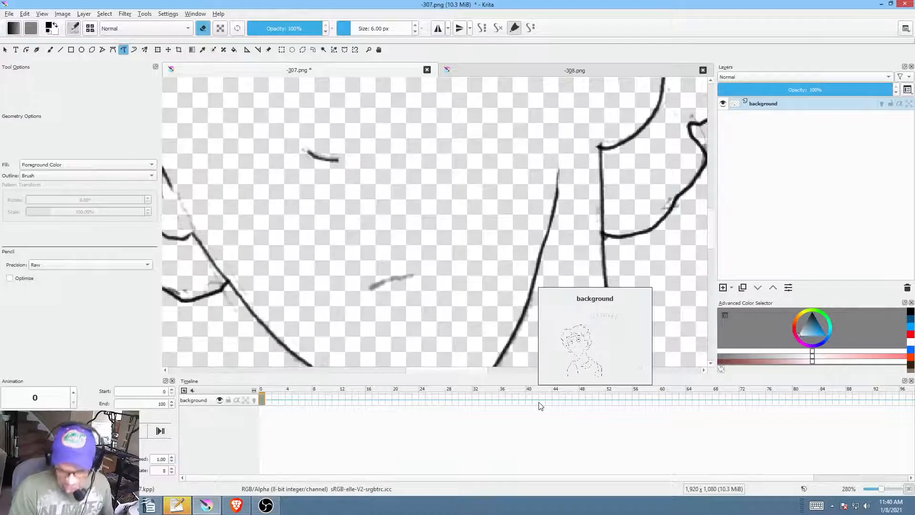
left_click_drag(452, 202, 260, 277)
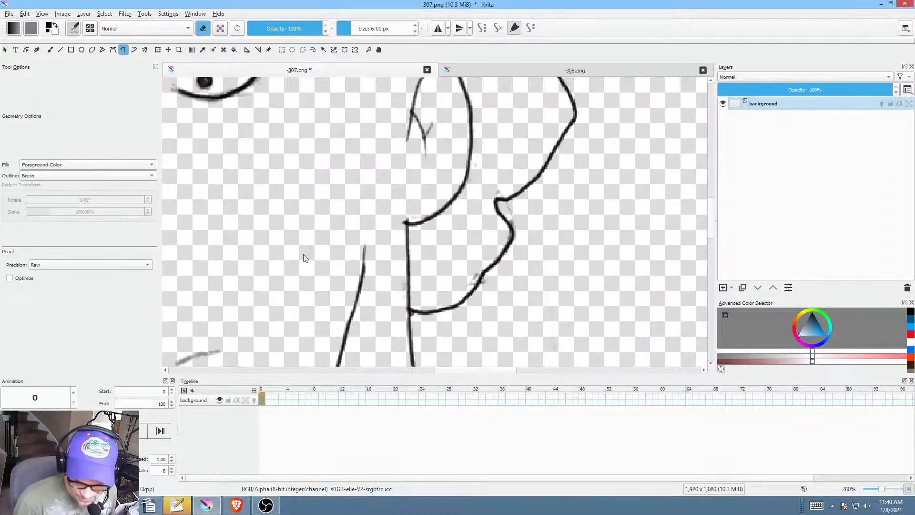
left_click_drag(538, 221, 671, 192)
left_click_drag(333, 207, 396, 334)
left_click_drag(443, 210, 440, 222)
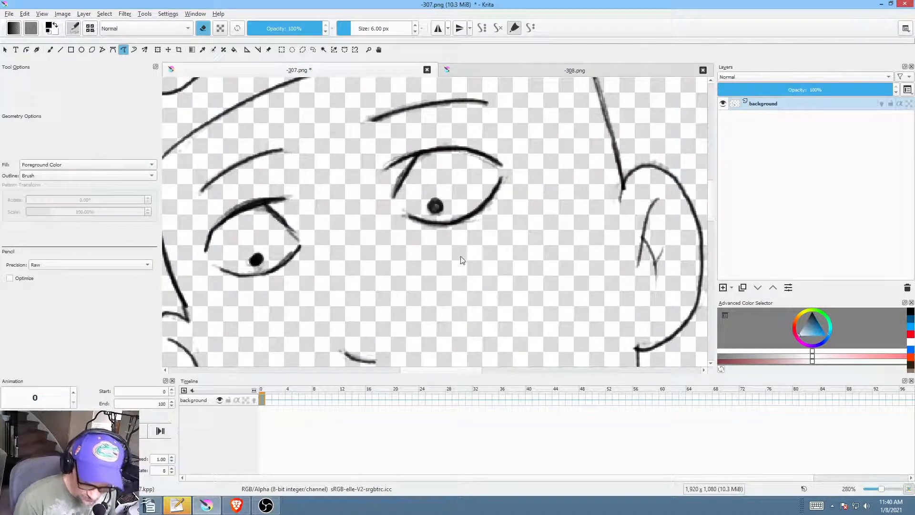
left_click_drag(486, 275, 437, 293)
left_click_drag(407, 177, 456, 183)
left_click_drag(507, 270, 536, 240)
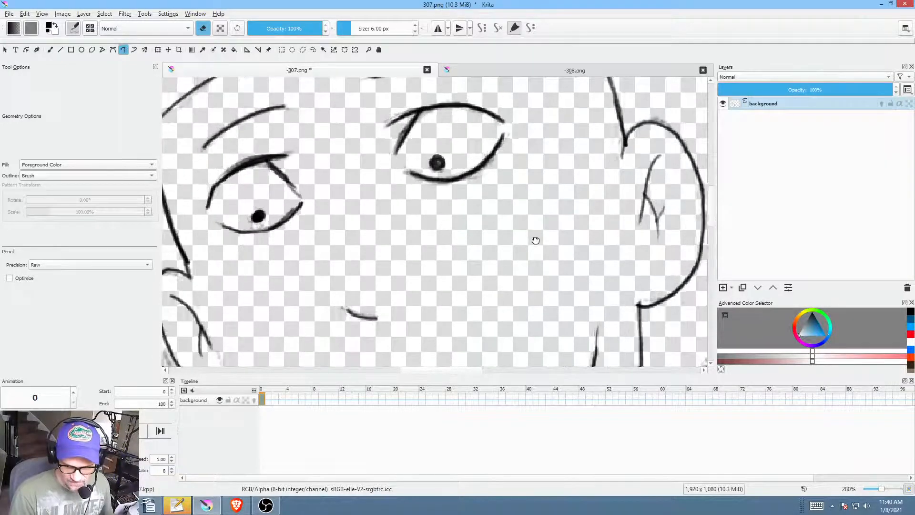
left_click_drag(492, 262, 509, 248)
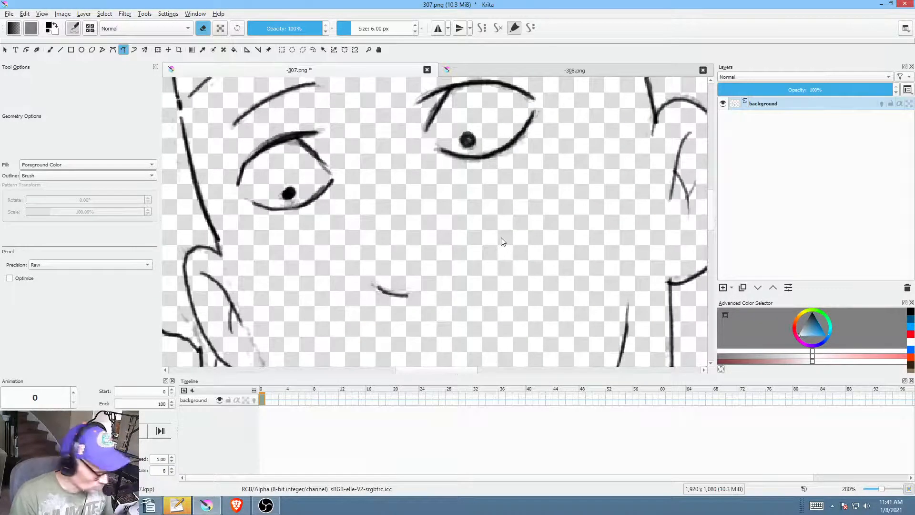
key("b")
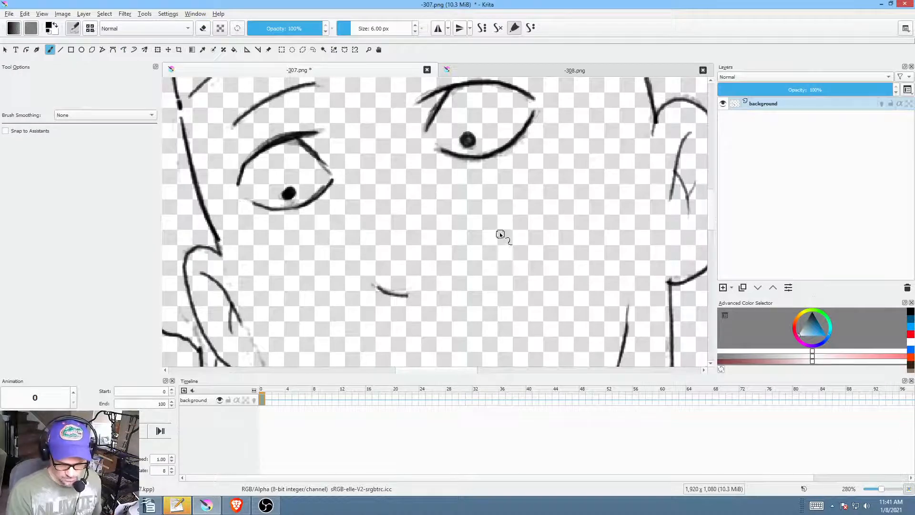
mouse_move(500, 235)
left_mouse_down()
mouse_move(508, 259)
mouse_move(517, 256)
mouse_move(376, 249)
mouse_move(390, 253)
mouse_move(374, 312)
left_mouse_up()
mouse_move(401, 265)
left_mouse_down()
mouse_move(382, 299)
mouse_move(401, 261)
mouse_move(470, 217)
mouse_move(415, 262)
left_mouse_up()
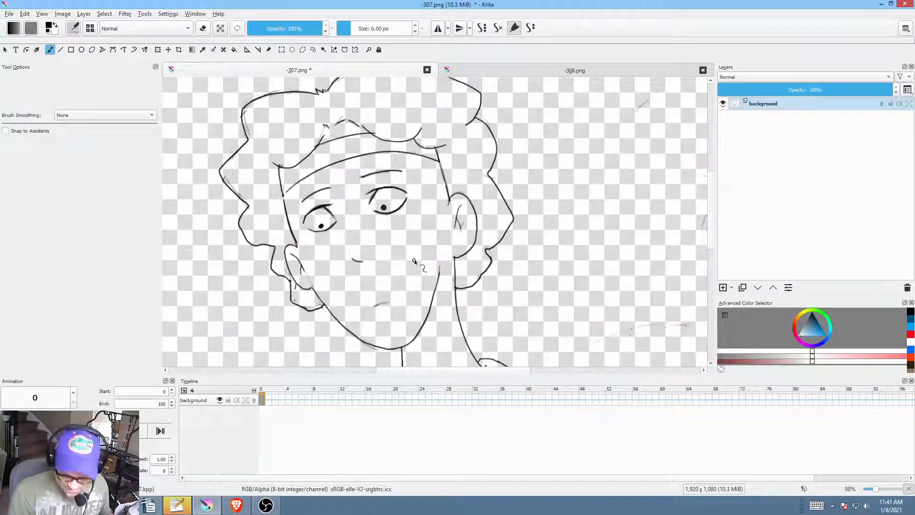
Step: Put the background layer into a new layer group
left_click(793, 104)
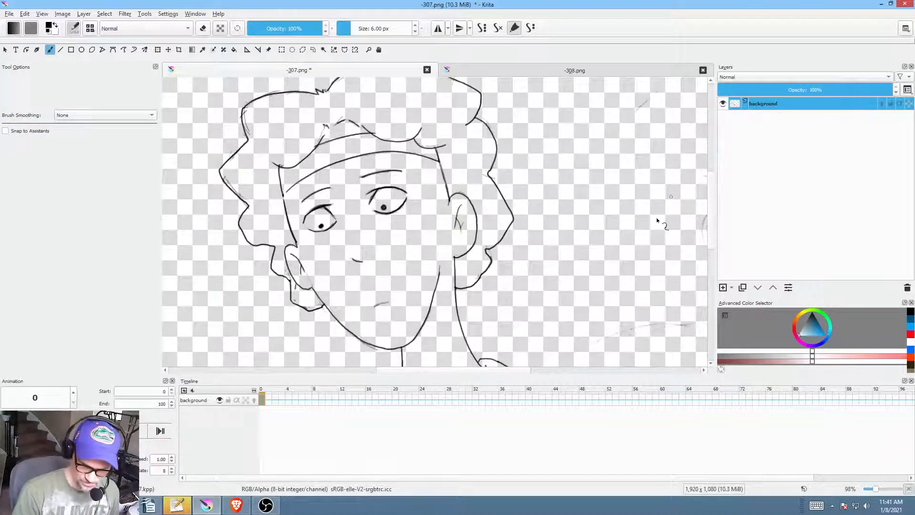
key("ctrl+g")
left_click(787, 104)
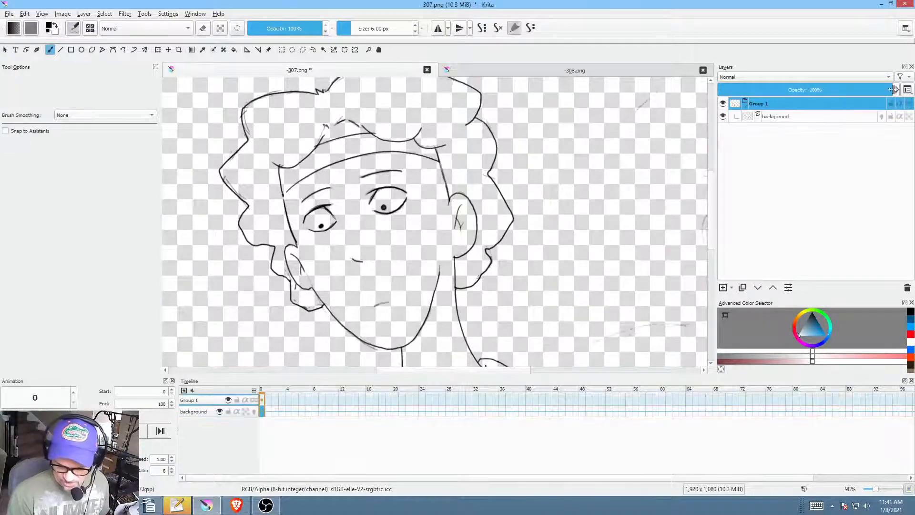
Step: Try locking the layer group and collapsing its contents
left_click(890, 104)
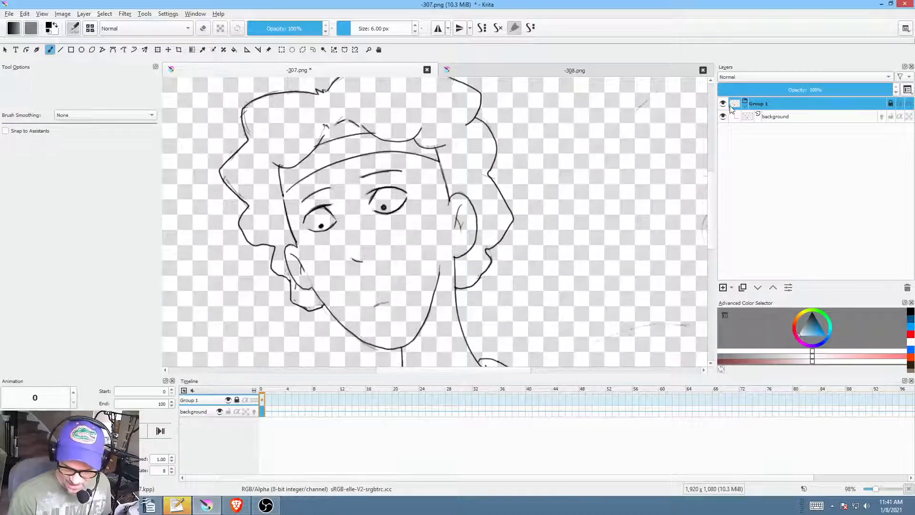
left_click(747, 108)
mouse_move(759, 100)
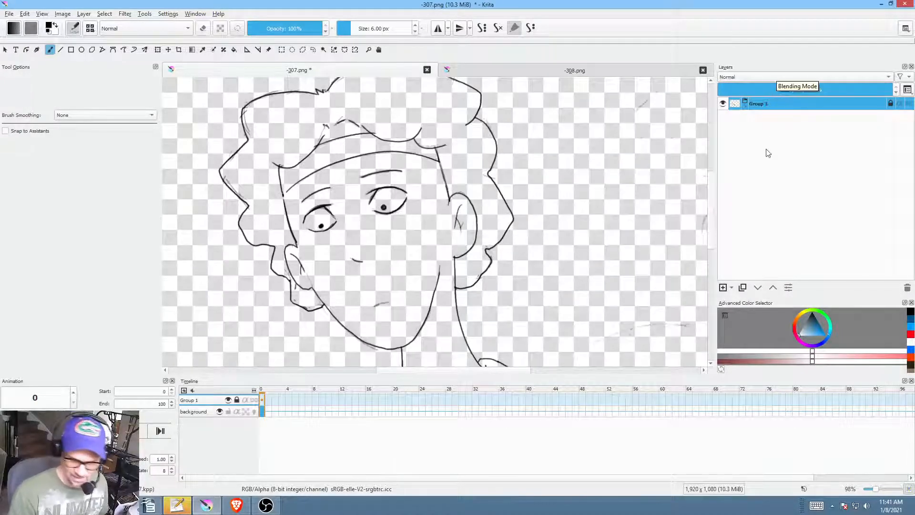
left_click(747, 106)
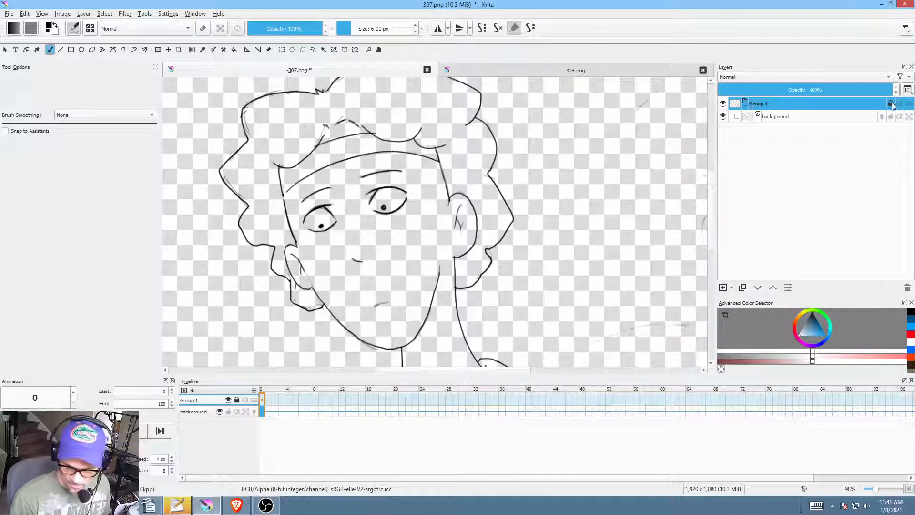
mouse_move(893, 106)
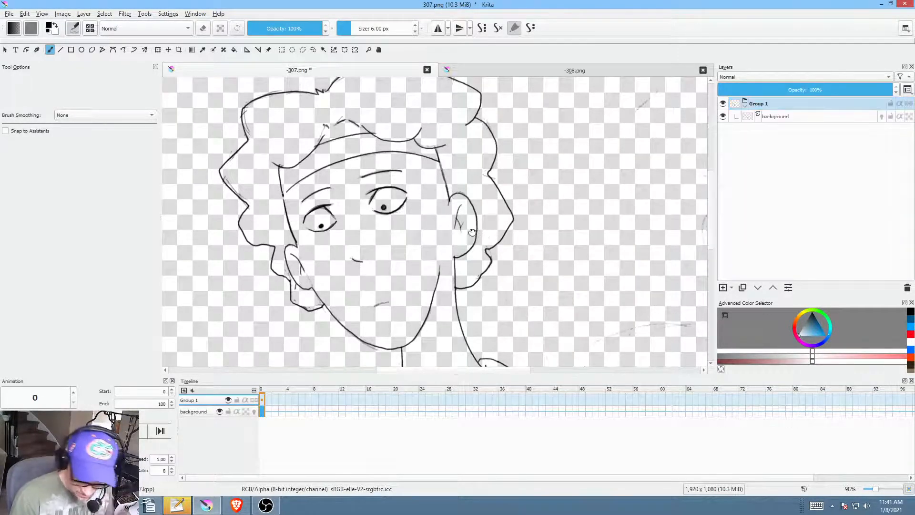
Step: On the background layer, erase the rough shading arc across the neck opening inside the collar with the freehand path
left_click_drag(472, 233, 519, 188)
left_click_drag(505, 234, 480, 269)
left_click_drag(540, 271, 488, 195)
left_click_drag(469, 249, 551, 203)
mouse_move(511, 190)
left_mouse_down()
mouse_move(518, 245)
mouse_move(442, 299)
mouse_move(515, 284)
left_mouse_up()
key("p")
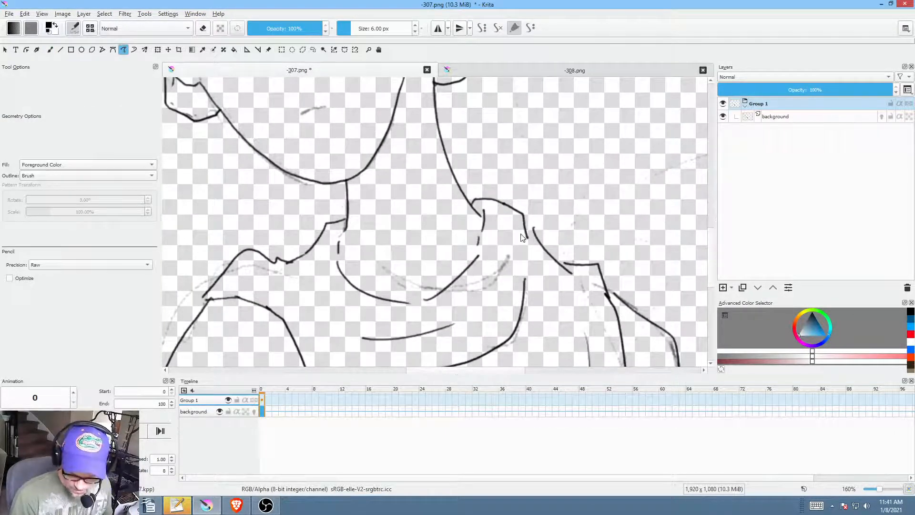
left_click(804, 115)
mouse_move(493, 249)
left_mouse_down()
mouse_move(443, 293)
mouse_move(494, 286)
mouse_move(515, 240)
left_mouse_up()
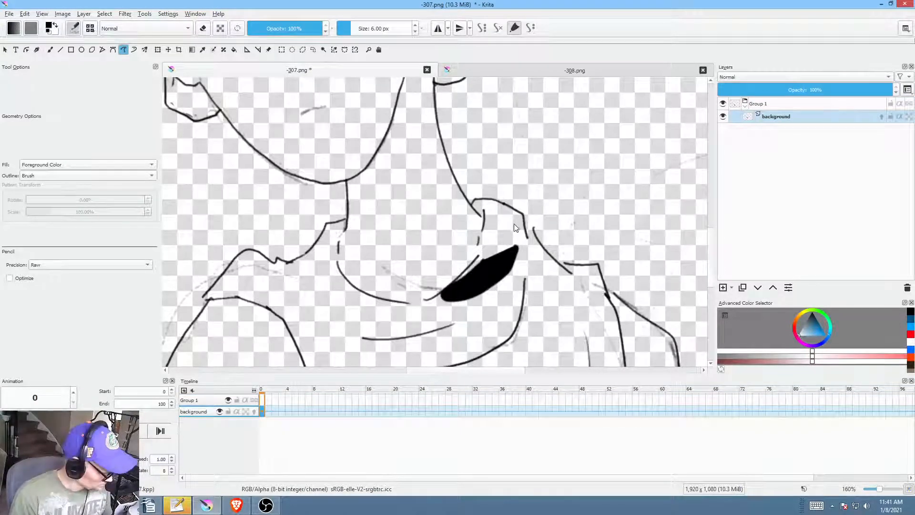
key("ctrl+z")
key("e")
mouse_move(493, 248)
left_mouse_down()
mouse_move(443, 295)
mouse_move(494, 289)
mouse_move(520, 246)
left_mouse_up()
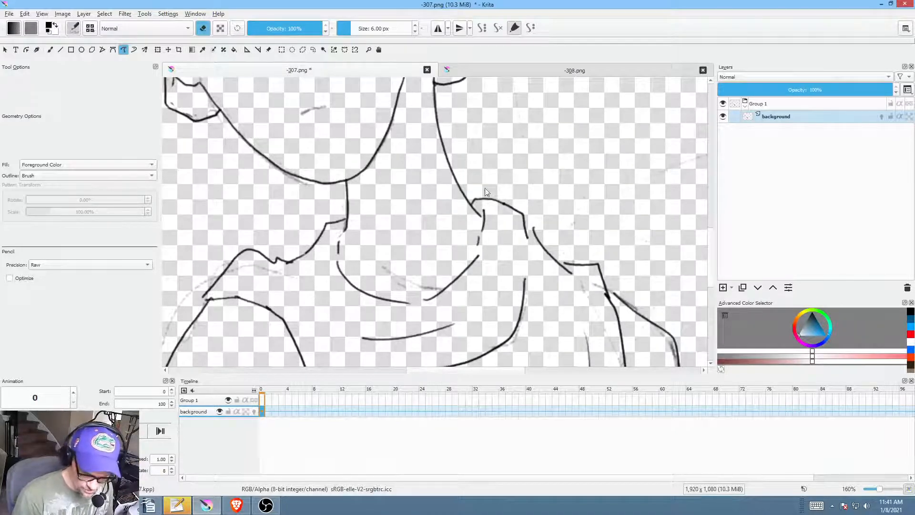
mouse_move(389, 248)
left_mouse_down()
mouse_move(413, 294)
mouse_move(432, 276)
left_mouse_up()
Step: Erase the rough line along the cheek edge between the smaller ear and the jaw
mouse_move(509, 266)
left_mouse_down()
mouse_move(582, 313)
mouse_move(621, 318)
left_mouse_up()
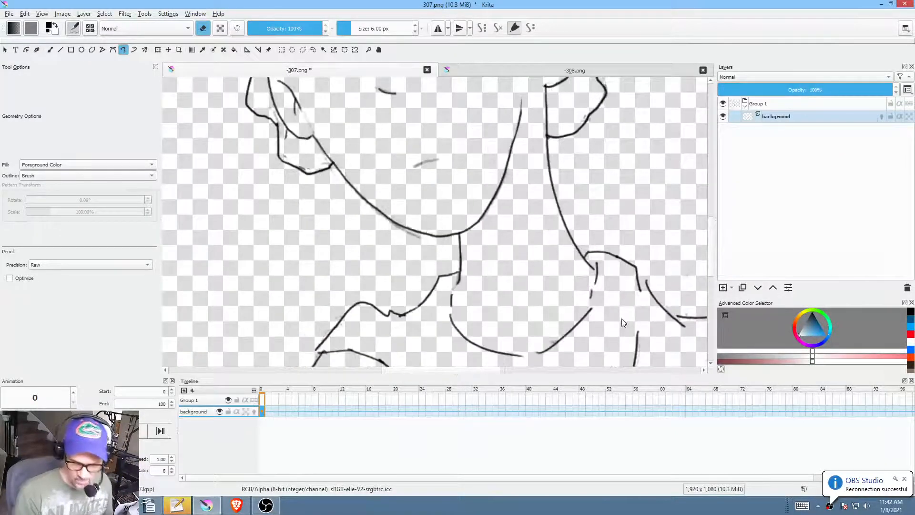
mouse_move(426, 242)
left_mouse_down()
mouse_move(405, 233)
mouse_move(415, 242)
mouse_move(377, 319)
mouse_move(380, 344)
left_mouse_up()
mouse_move(374, 261)
left_mouse_down()
mouse_move(402, 292)
mouse_move(385, 264)
left_mouse_up()
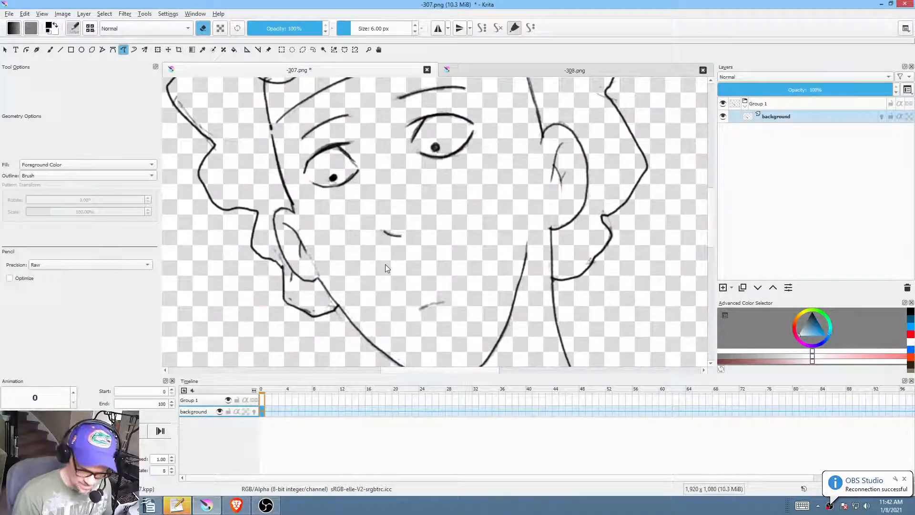
left_click_drag(334, 290, 376, 253)
left_click_drag(329, 220, 394, 167)
mouse_move(347, 185)
left_mouse_down()
mouse_move(366, 171)
mouse_move(349, 188)
left_mouse_up()
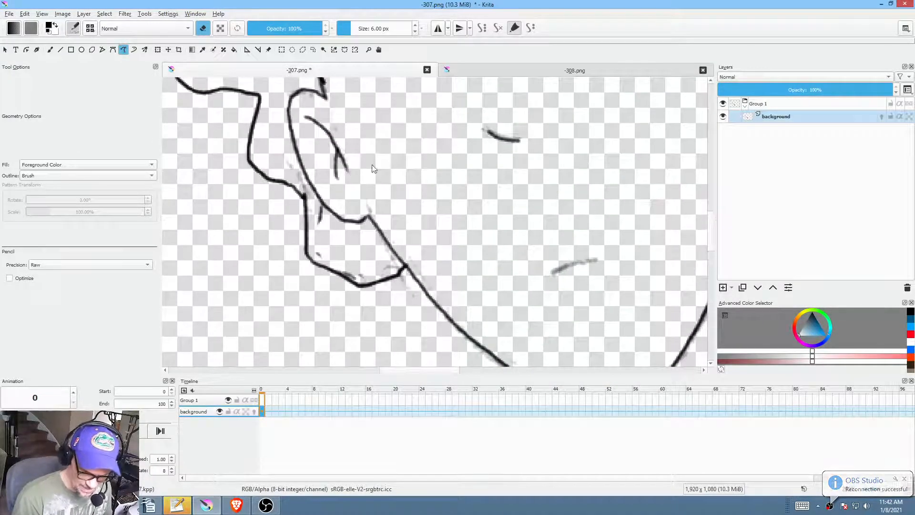
Step: Erase the rough marks around the back of the smaller ear and the hair curl beneath it
left_click_drag(285, 151, 308, 194)
mouse_move(318, 225)
left_mouse_down()
mouse_move(315, 247)
mouse_move(336, 267)
mouse_move(378, 280)
mouse_move(398, 265)
mouse_move(367, 229)
left_mouse_up()
mouse_move(422, 223)
left_mouse_down()
mouse_move(357, 270)
mouse_move(361, 260)
left_mouse_up()
mouse_move(266, 253)
left_mouse_down()
mouse_move(252, 259)
mouse_move(261, 260)
left_mouse_up()
left_click_drag(473, 230, 434, 276)
mouse_move(525, 204)
left_mouse_down()
mouse_move(388, 271)
mouse_move(393, 288)
mouse_move(416, 302)
mouse_move(464, 228)
left_mouse_up()
mouse_move(455, 260)
left_mouse_down()
mouse_move(442, 287)
mouse_move(450, 250)
left_mouse_up()
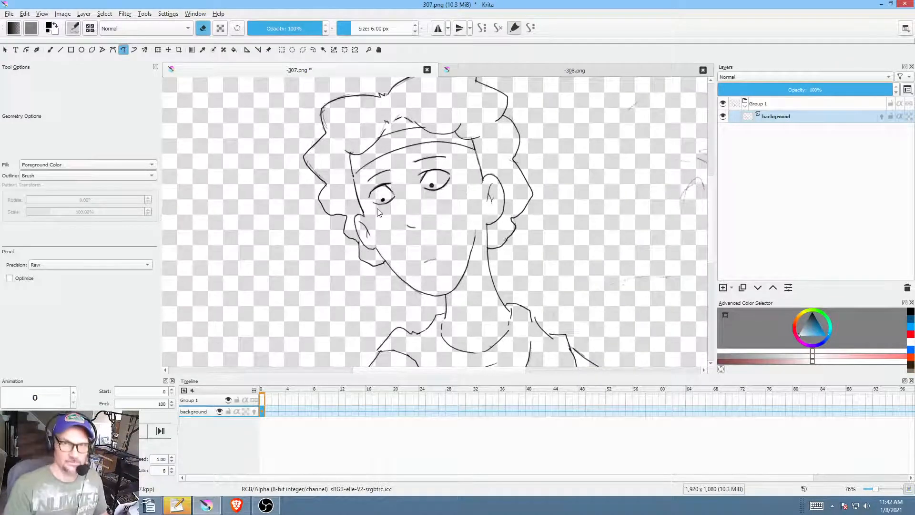
Step: Erase the rough shading under the jaw outline just beside the chin
mouse_move(449, 312)
left_mouse_down()
mouse_move(482, 256)
mouse_move(521, 231)
left_mouse_up()
left_click_drag(366, 218, 328, 211)
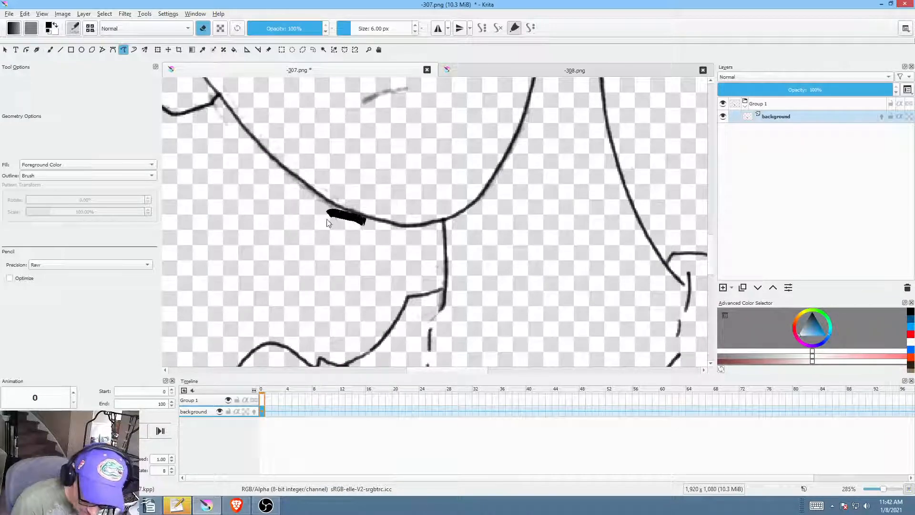
left_click_drag(422, 268, 384, 311)
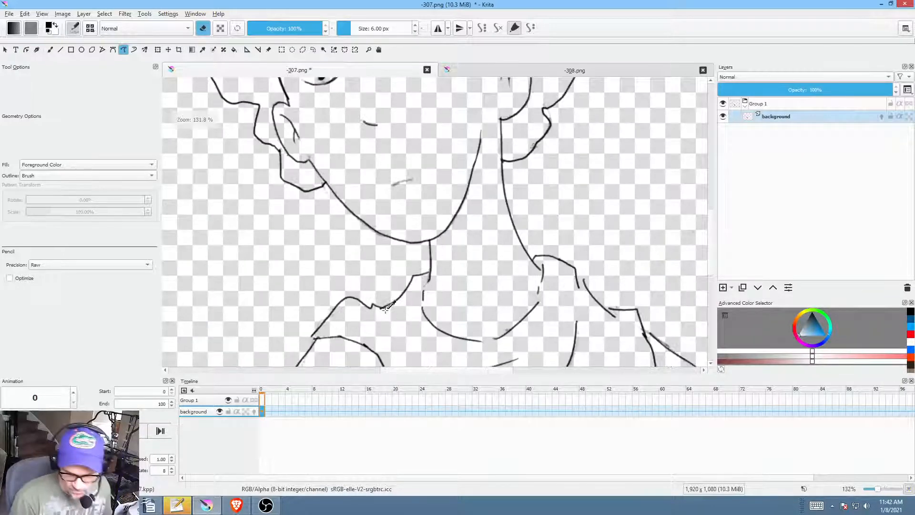
left_click_drag(432, 223, 383, 292)
mouse_move(438, 255)
left_mouse_down()
mouse_move(487, 194)
mouse_move(499, 213)
mouse_move(499, 308)
mouse_move(503, 287)
left_mouse_up()
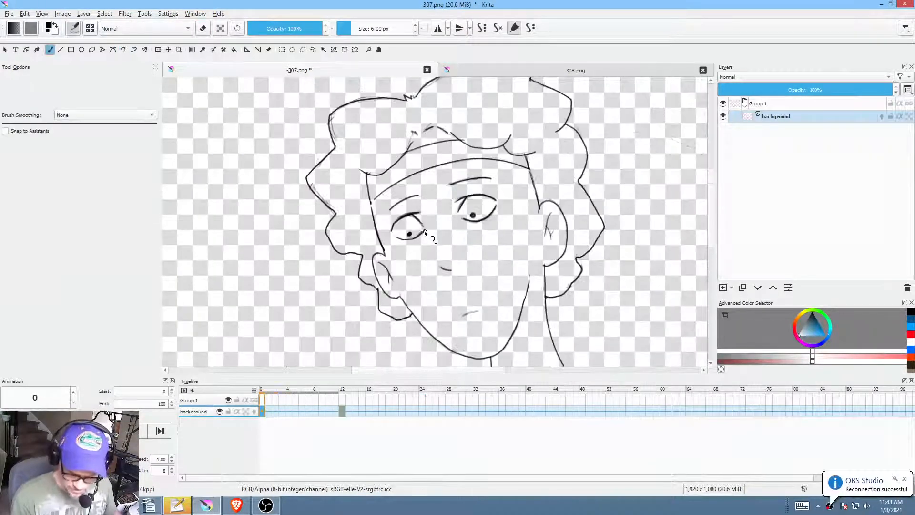
Step: In the keyframe at frame 12, clear both eyebrows and redraw the smaller eye as a closed lid, comparing with frame 0
key("period")
key("comma")
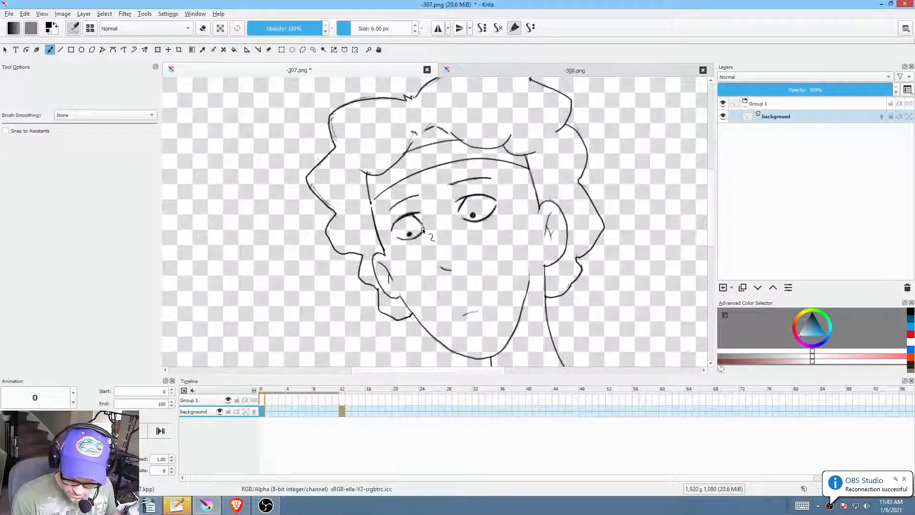
key("period")
mouse_move(402, 231)
left_mouse_down()
mouse_move(427, 230)
mouse_move(417, 240)
left_mouse_up()
key("comma")
key("period")
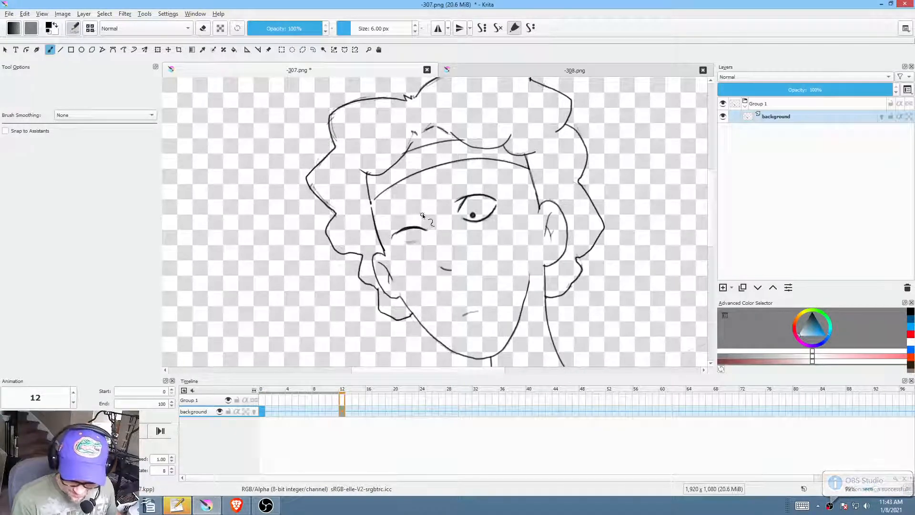
key("comma")
key("period")
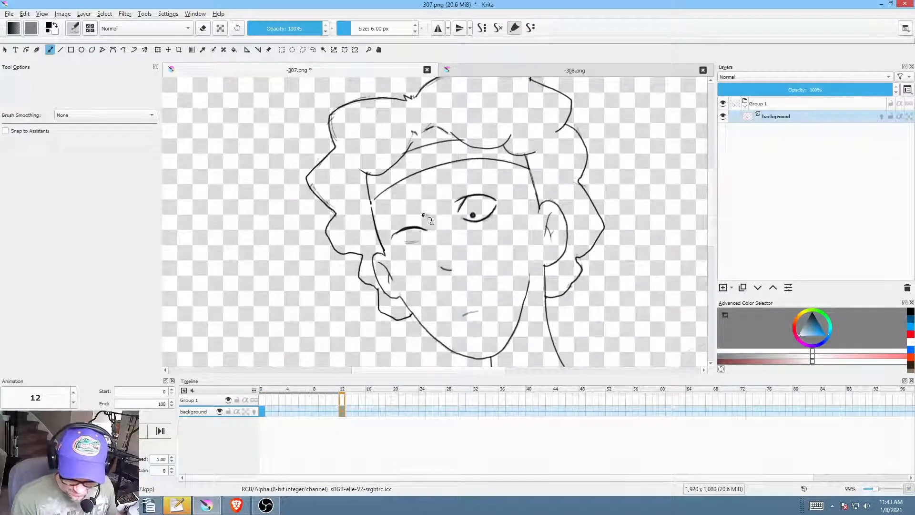
Step: Draw lowered eyebrows above the closed smaller eye and the larger eye at frame 12, thickening the larger eye's brow
left_click_drag(387, 208, 426, 216)
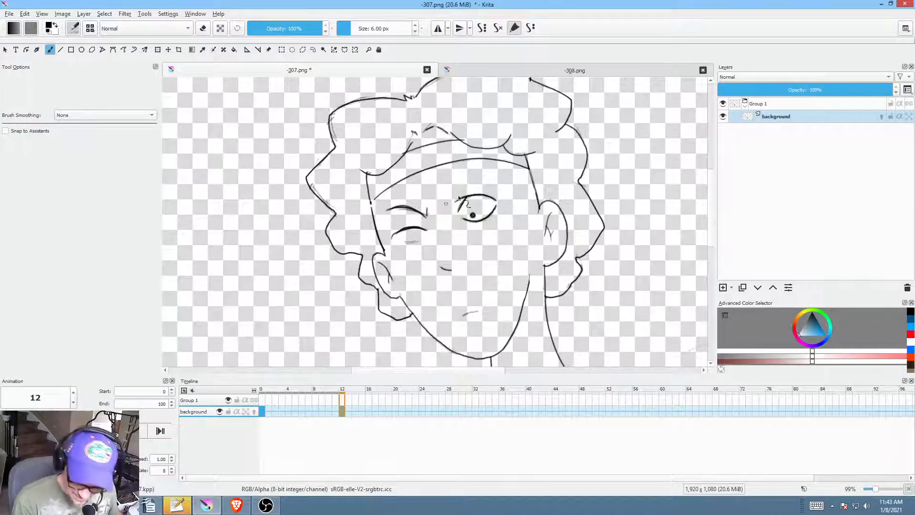
left_click_drag(448, 192, 501, 184)
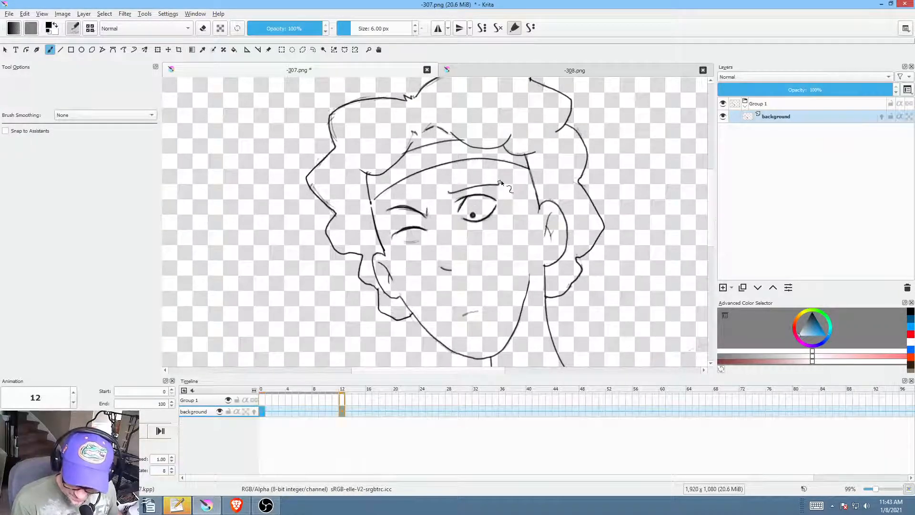
key("comma")
key("period")
left_click_drag(447, 192, 487, 185)
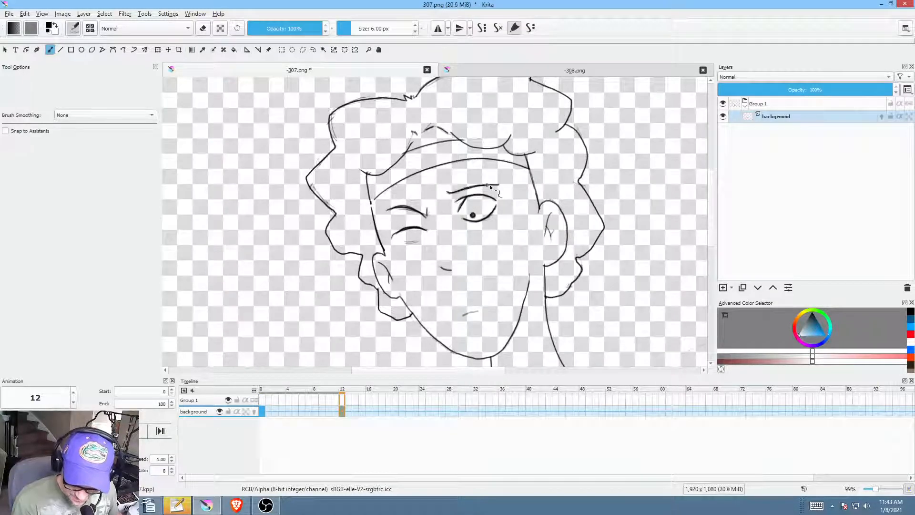
Step: Copy the open-eyed keyframe from frame 0 to frame 13 and add a duplicate keyframe at frame 10
left_click(264, 411)
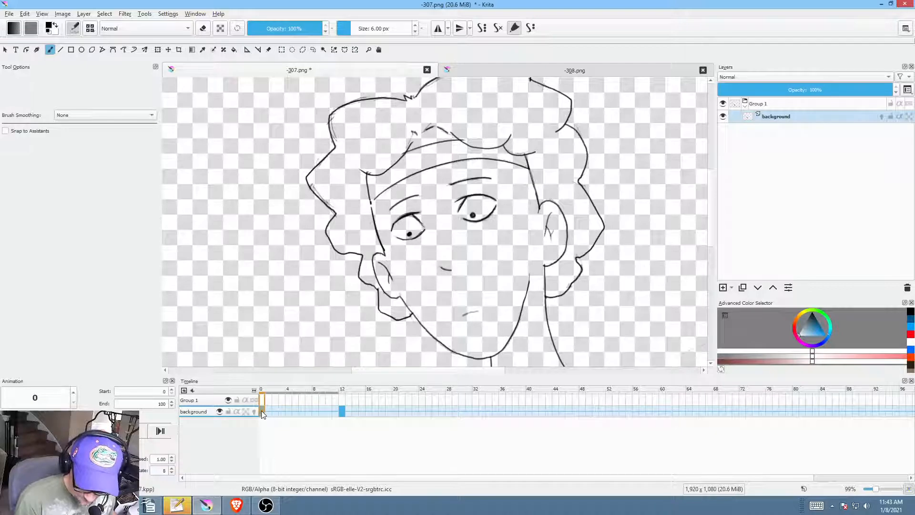
left_click(348, 413)
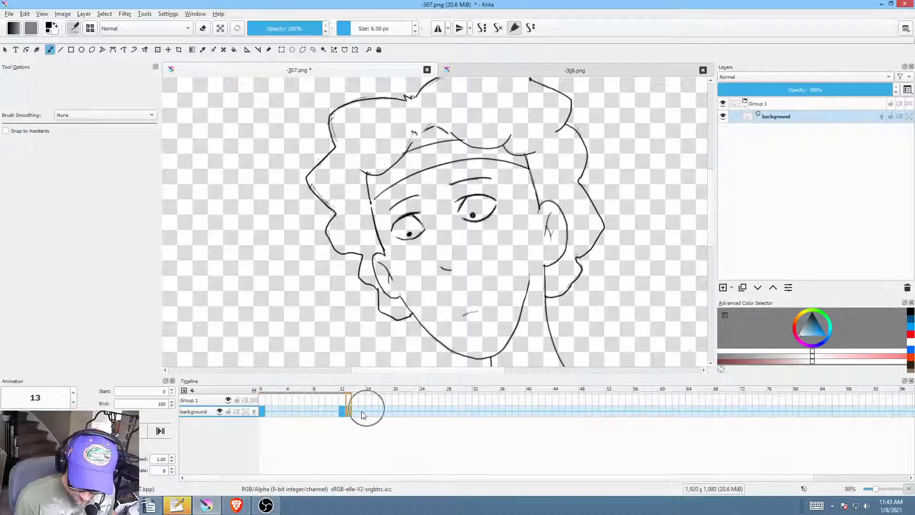
left_click(330, 412)
key("space")
key("space")
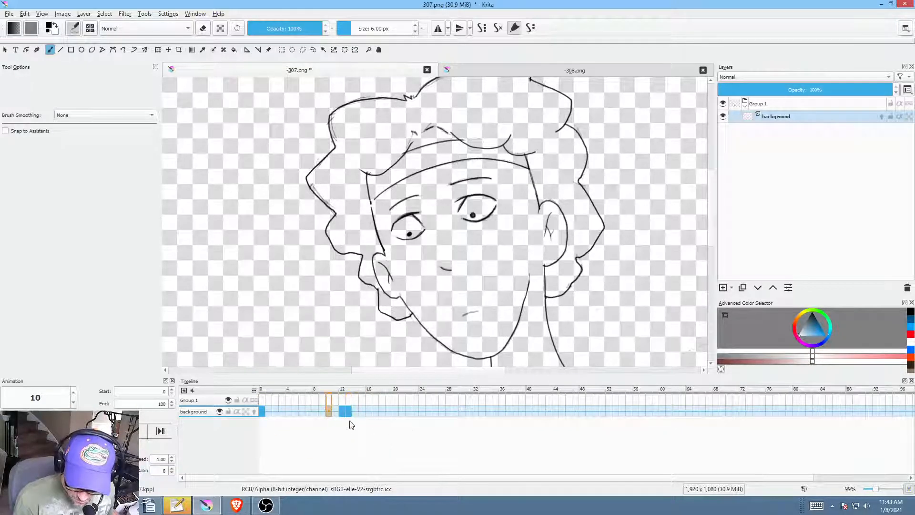
Step: Move the open-eyed keyframe from frame 13 to frame 14 and play back the animation
left_click_drag(349, 413, 355, 413)
left_click(329, 413)
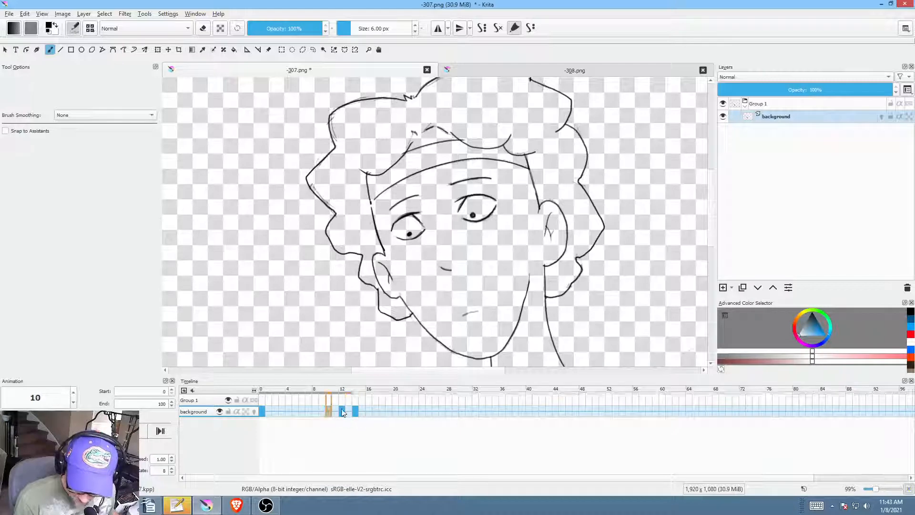
key("space")
key("space")
Step: Erase both eyebrows in the keyframe at frame 14
left_click(357, 413)
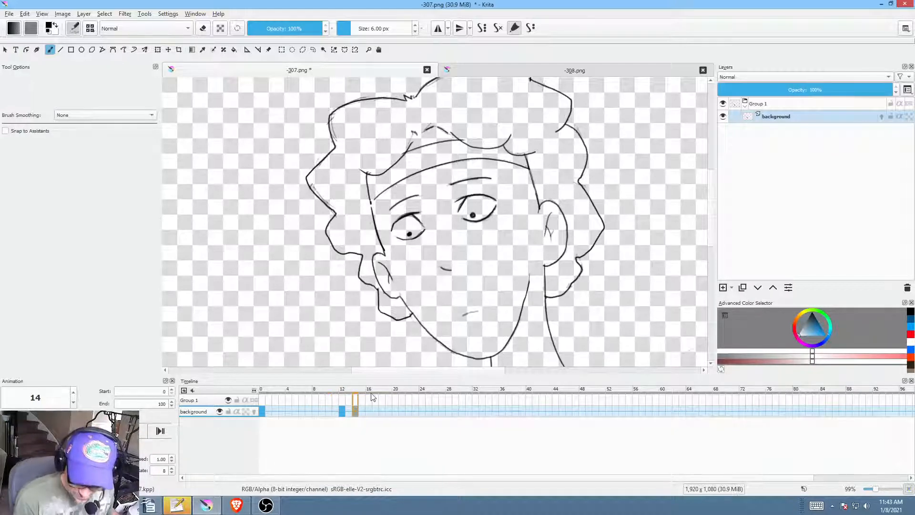
left_click_drag(436, 232, 440, 276)
left_click_drag(439, 277, 459, 213)
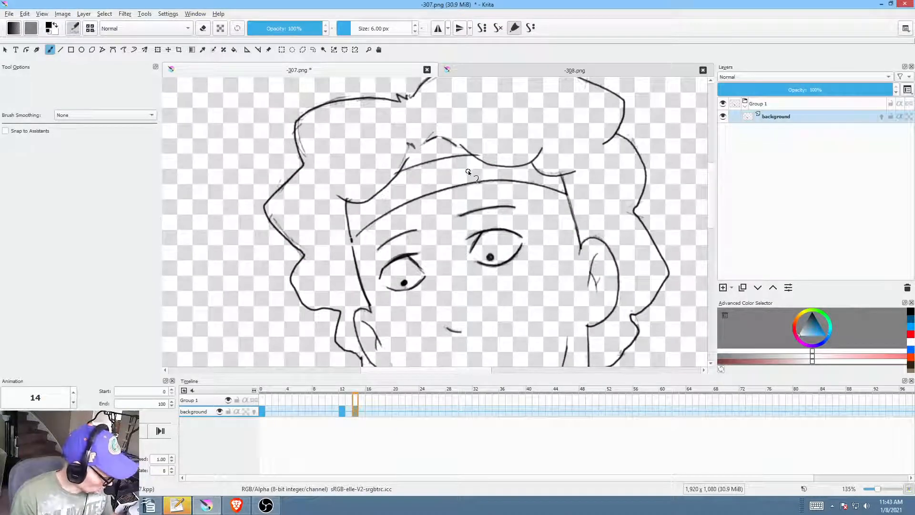
key("e")
key("p")
mouse_move(524, 200)
left_mouse_down()
mouse_move(395, 217)
mouse_move(404, 256)
mouse_move(529, 208)
left_mouse_up()
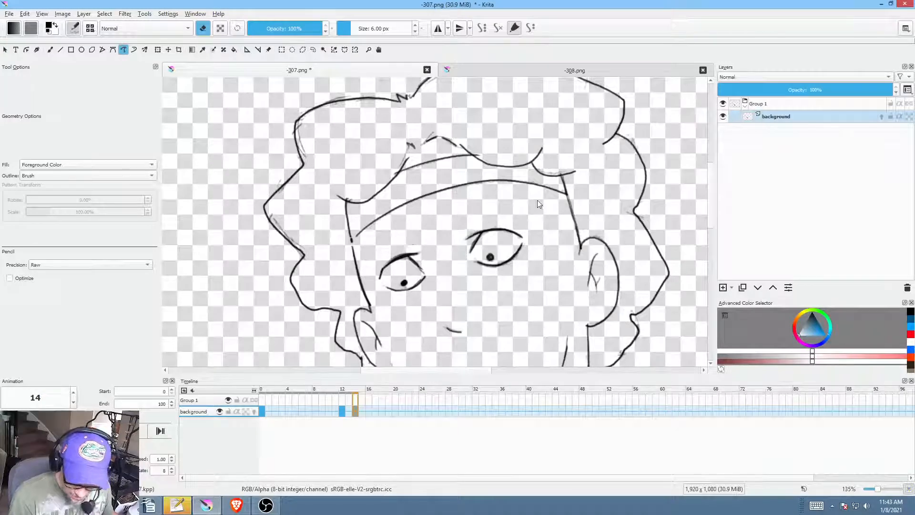
key("e")
key("b")
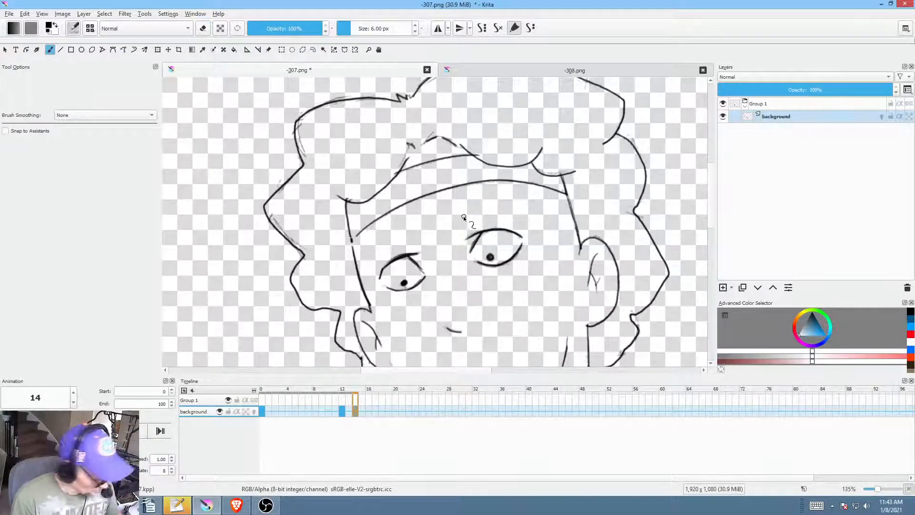
Step: Try drawing a lowered, thickened eyebrow above the larger eye at frame 14, using frame 12 as reference
key("Left")
key("Right")
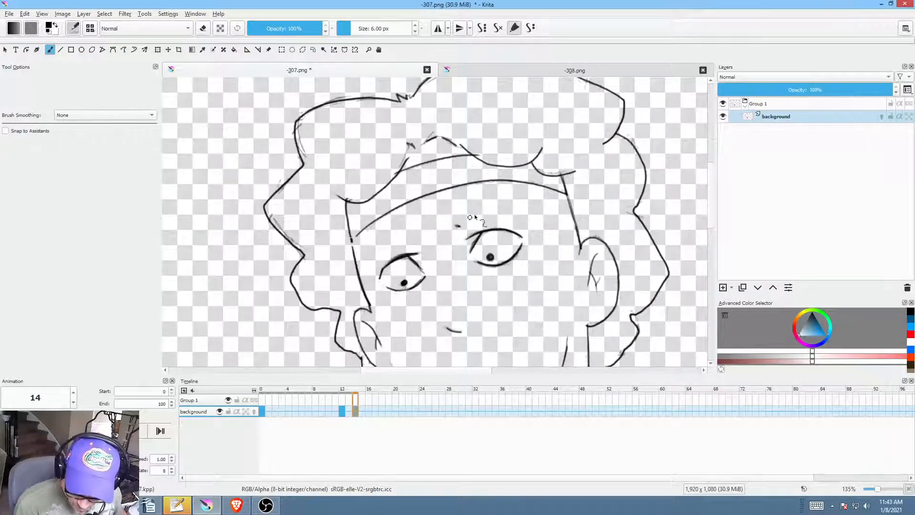
key("Left")
key("Right")
key("Left")
key("Left")
key("Right")
key("Right")
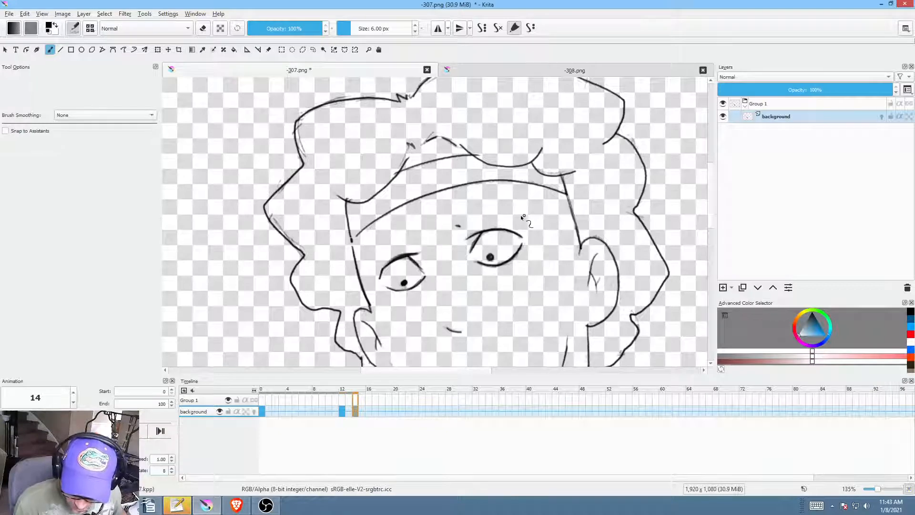
left_click_drag(466, 226, 519, 216)
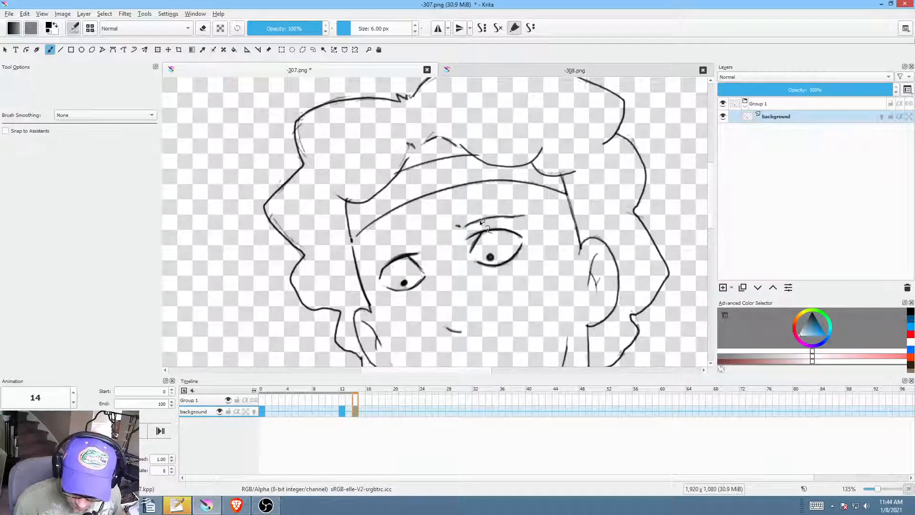
left_click_drag(464, 228, 522, 215)
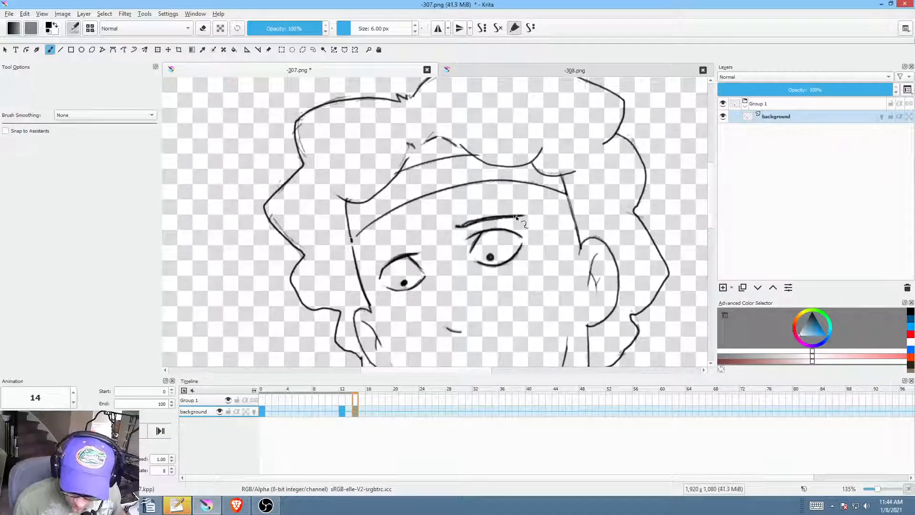
Step: Compare the larger eye's brow between frames 12 and 14, and erase it at frame 14
key("Left")
key("Left")
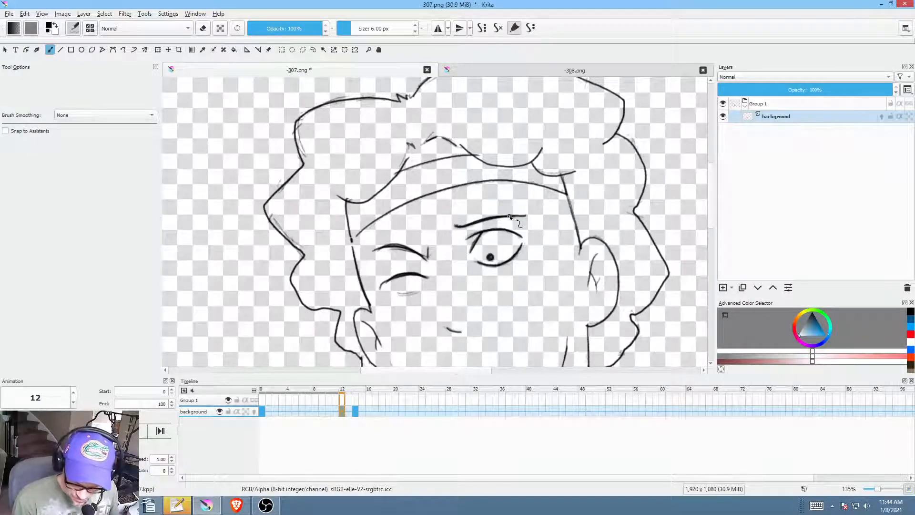
key("Right")
key("Right")
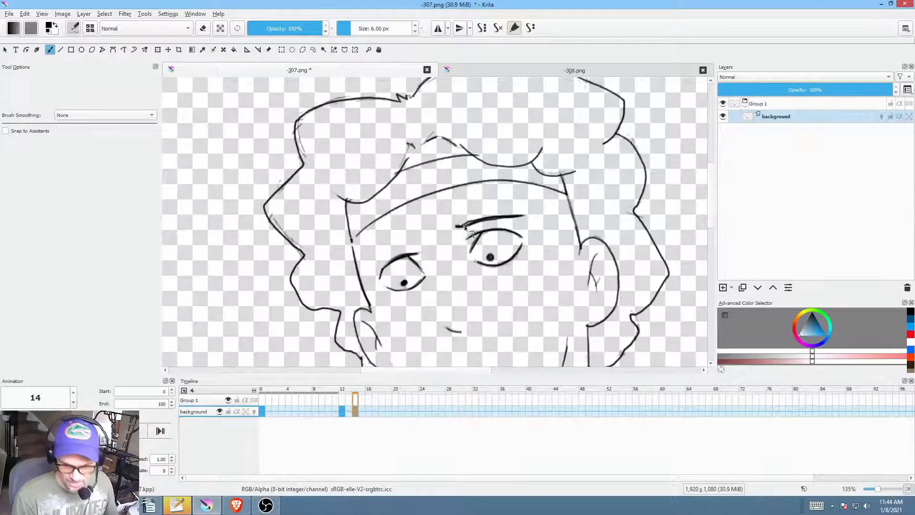
key("Left")
key("Left")
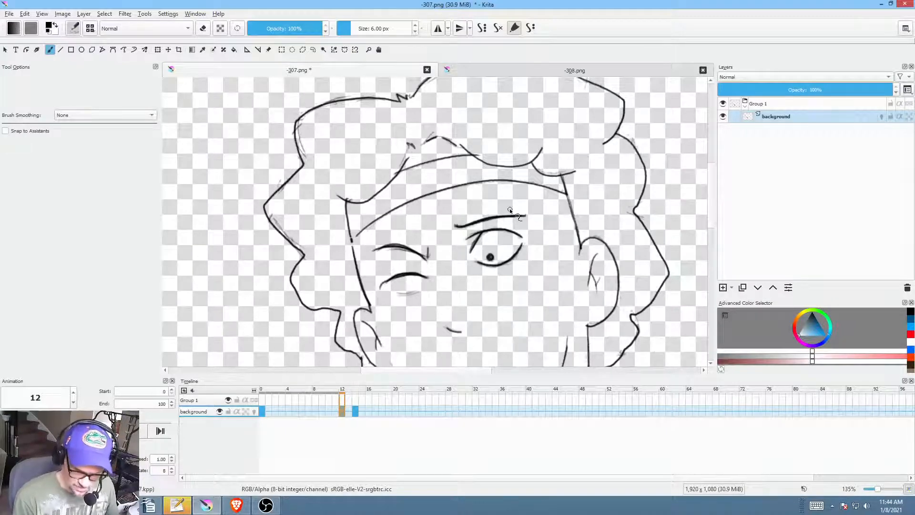
key("Right")
key("Right")
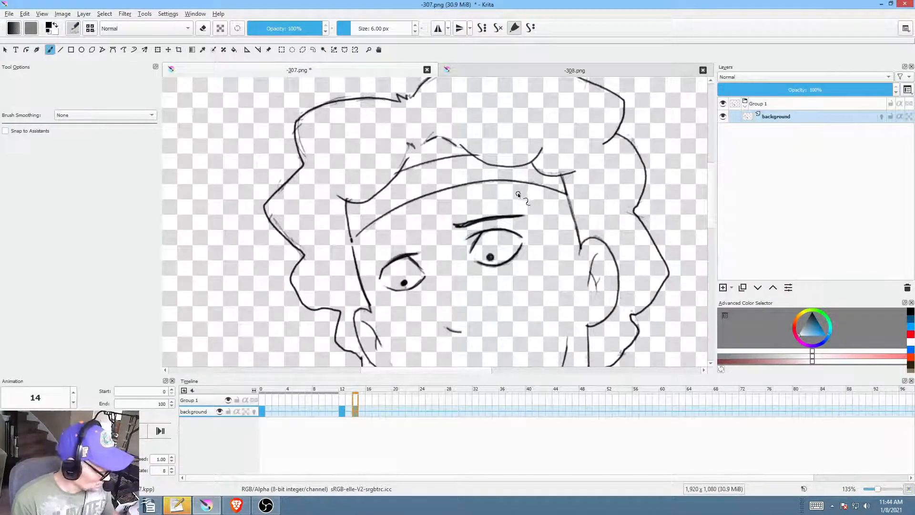
key("e")
mouse_move(525, 203)
left_mouse_down()
mouse_move(447, 231)
mouse_move(537, 219)
mouse_move(542, 205)
left_mouse_up()
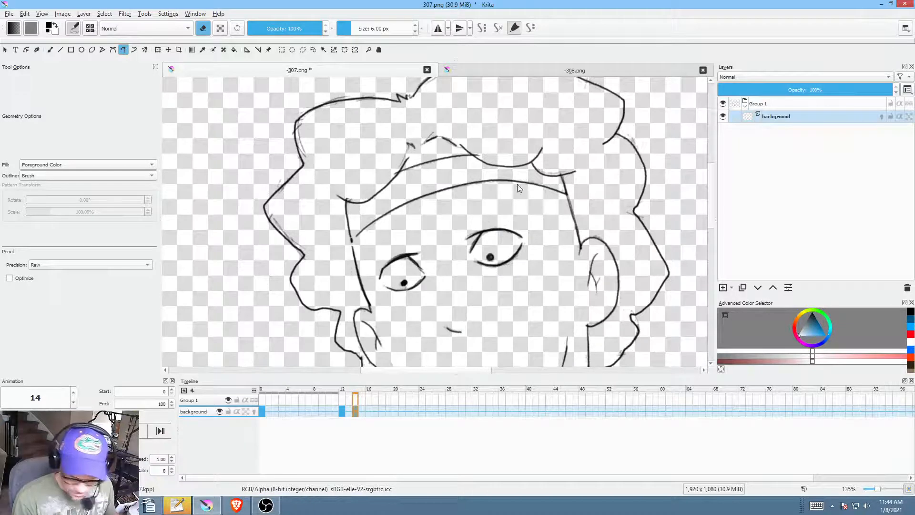
key("b")
key("e")
Step: Mark small guide strokes at frame 14 for the ends and middle of the larger eye's brow, matching its position at frame 12
key("Left")
key("Left")
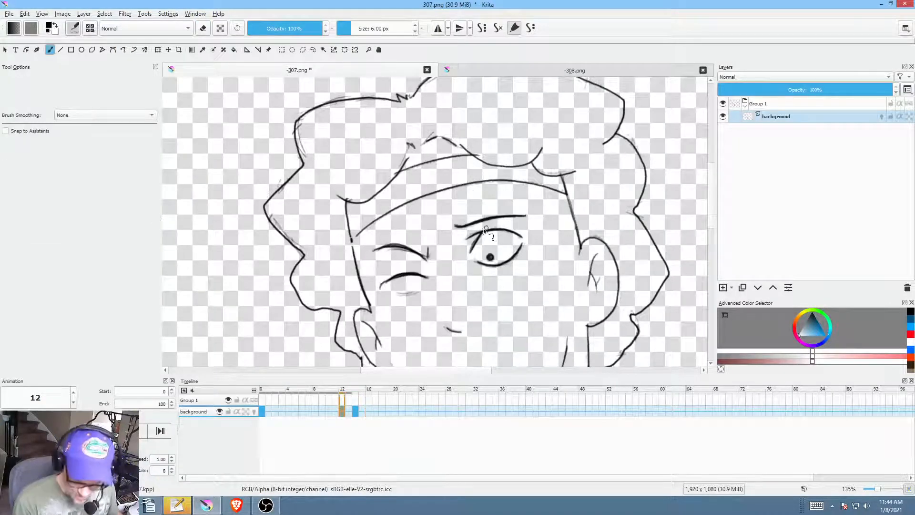
key("Right")
key("Right")
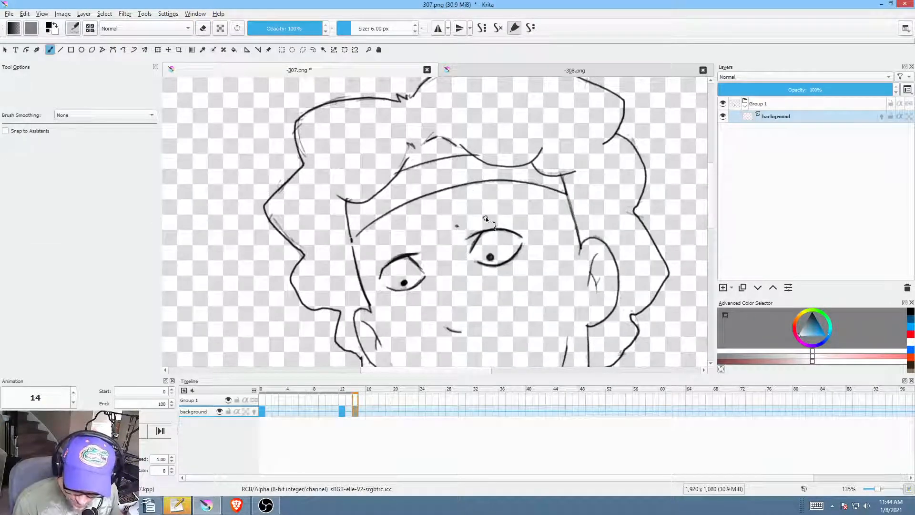
key("Left")
key("Left")
key("Right")
key("Right")
key("Left")
key("Left")
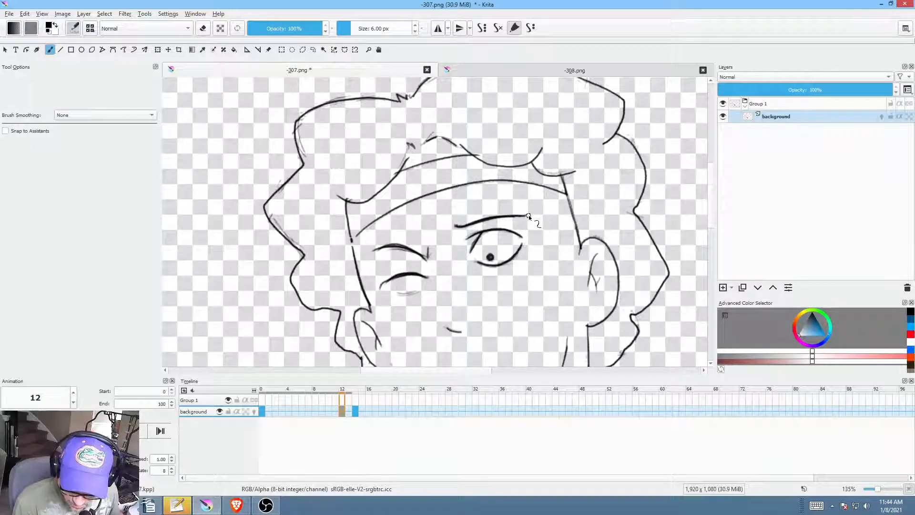
key("Right")
key("Right")
key("Left")
key("Left")
key("Right")
key("Right")
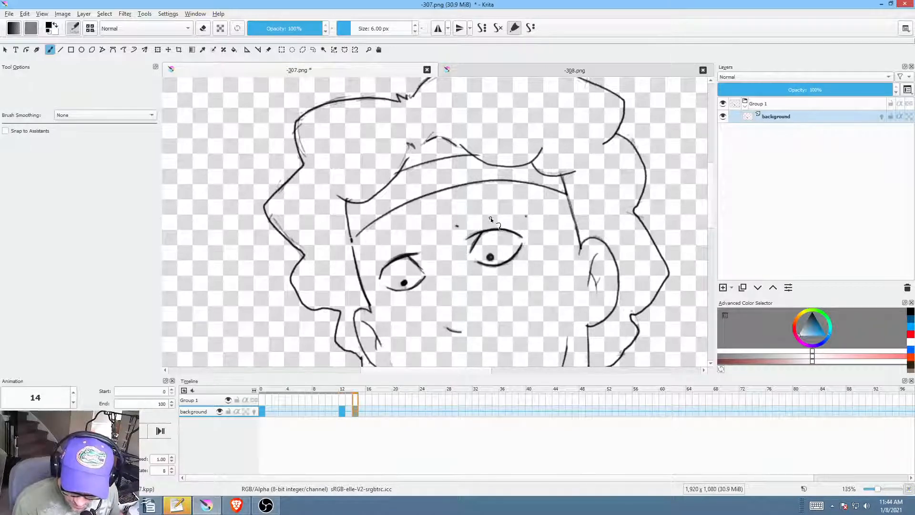
key("Left")
key("Left")
key("Right")
key("Right")
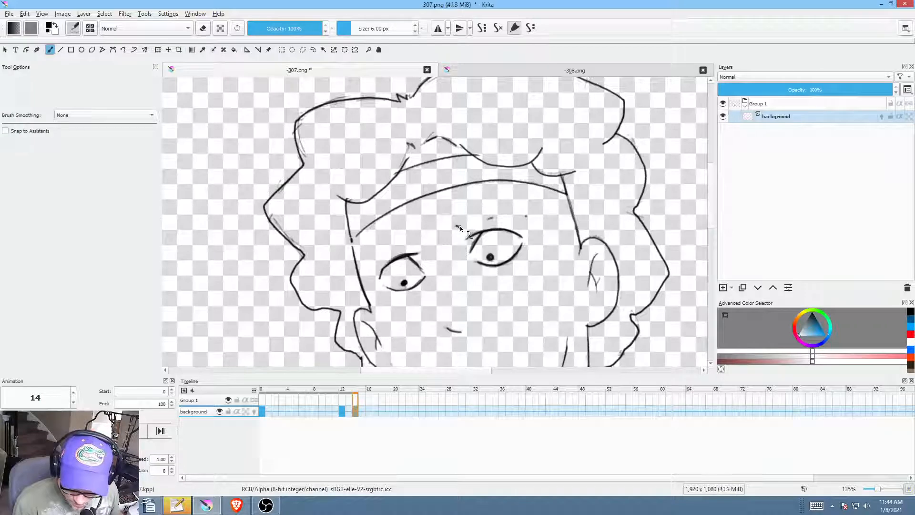
Step: Draw and thicken the larger eye's brow through the guide marks at frame 14, checking it against frame 12
left_click_drag(459, 227, 520, 216)
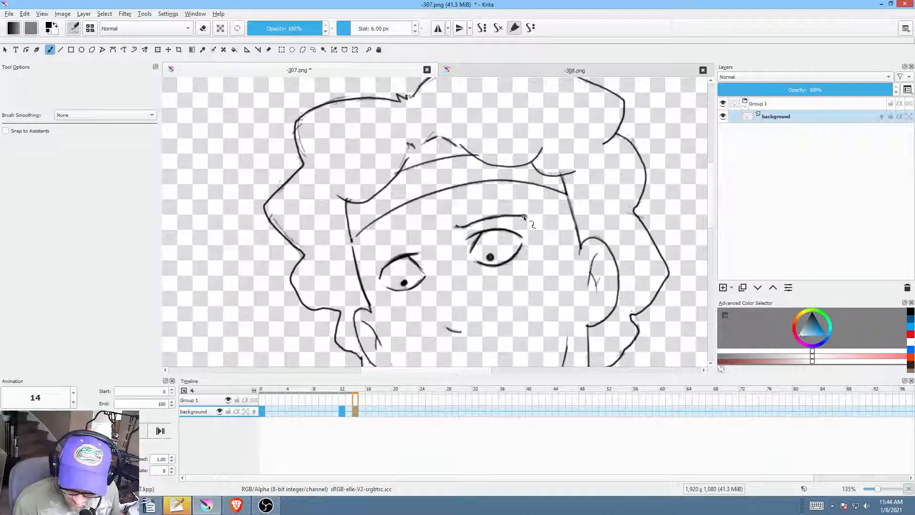
mouse_move(523, 217)
left_mouse_down()
mouse_move(459, 227)
mouse_move(518, 215)
left_mouse_up()
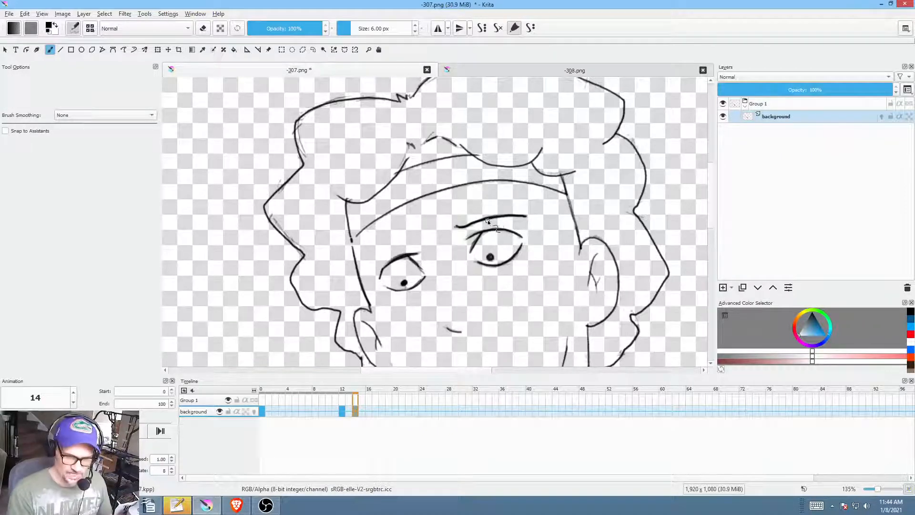
key("Left")
key("Left")
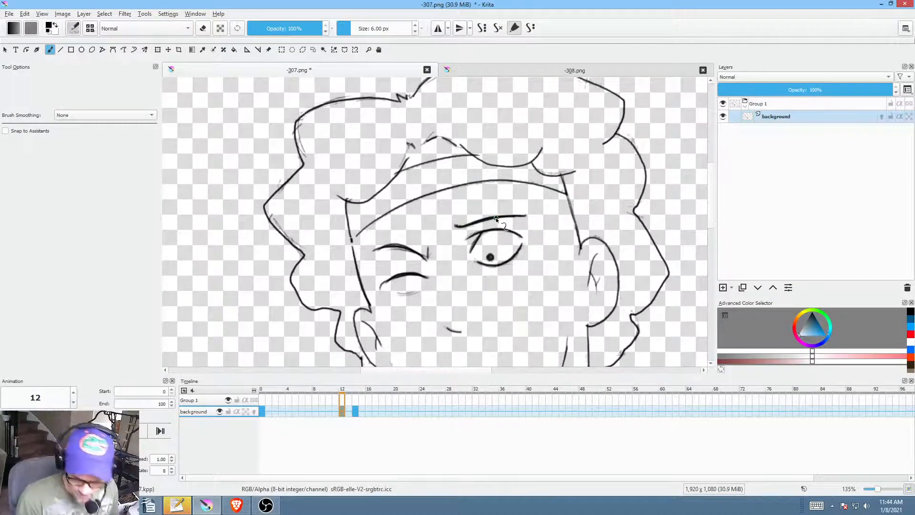
key("Right")
key("Right")
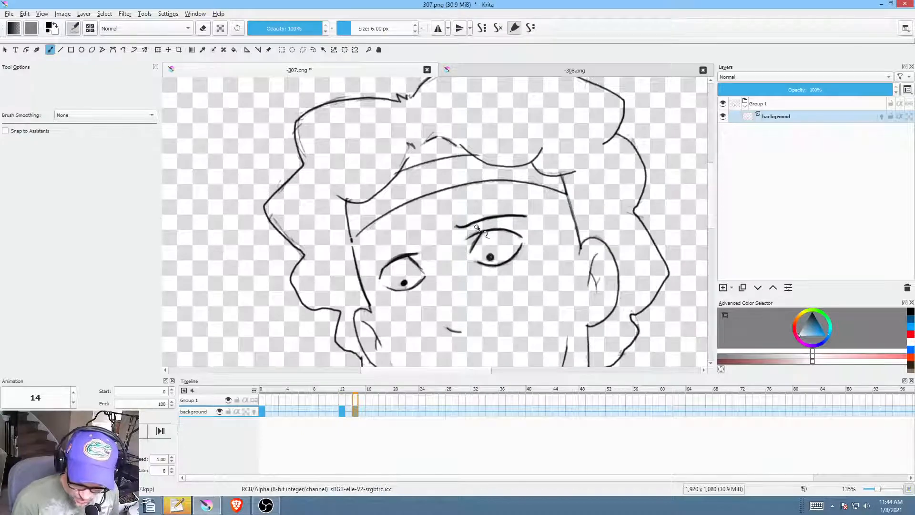
key("Left")
key("Left")
key("Right")
key("Right")
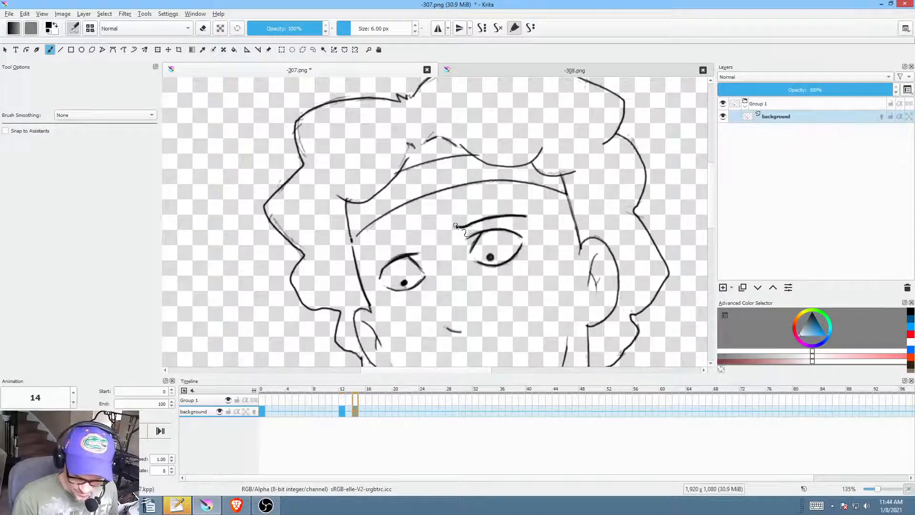
Step: Draw the smaller eye's lowered brow and the short vertical frown line beside it at frame 14, matching frame 12
key("Left")
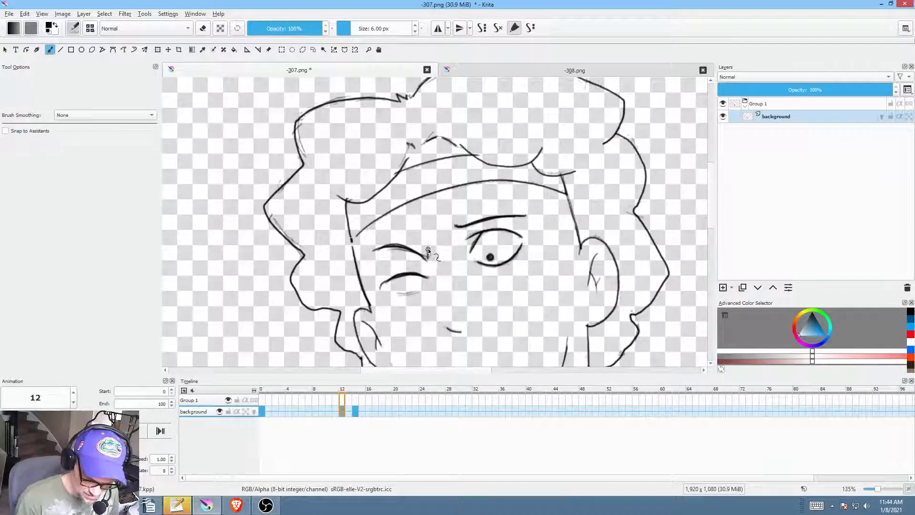
key("Right")
left_click_drag(427, 246, 429, 254)
key("Left")
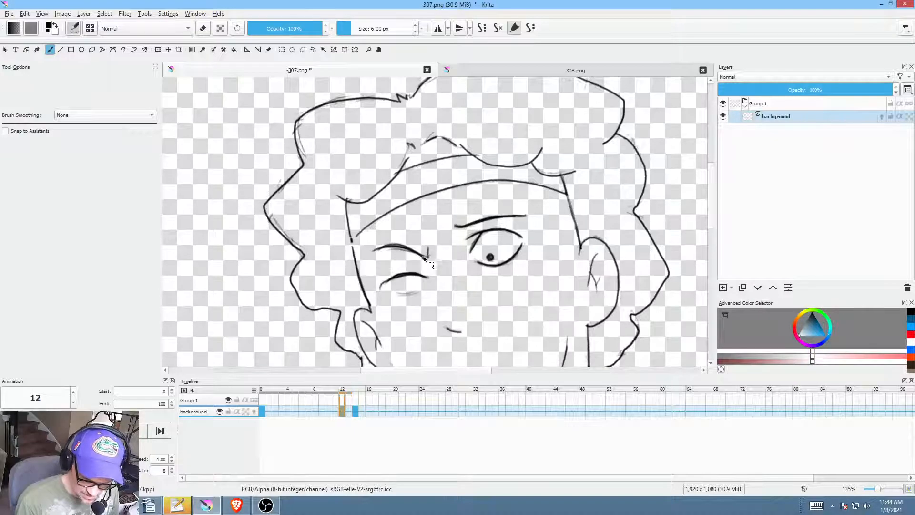
key("Right")
key("Left")
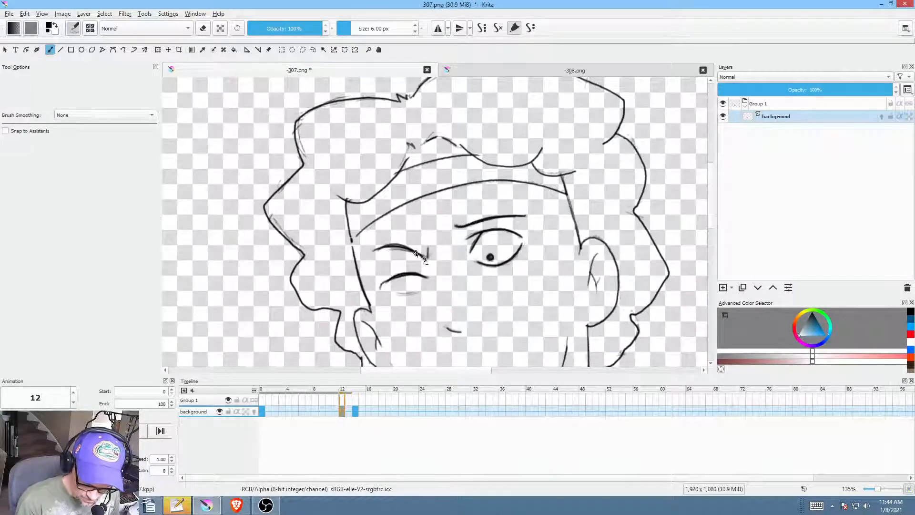
key("Right")
mouse_move(380, 247)
left_mouse_down()
mouse_move(428, 257)
mouse_move(438, 250)
left_mouse_up()
key("Left")
key("Right")
key("Left")
key("Right")
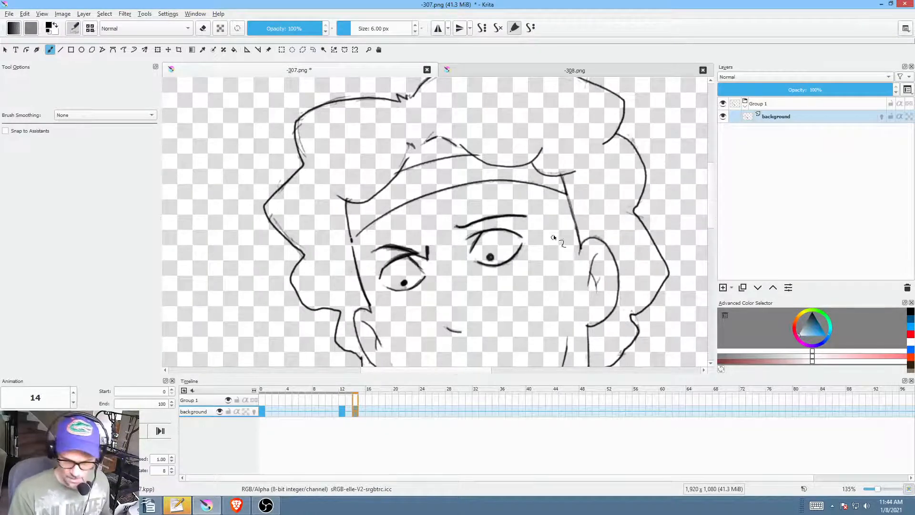
Step: Copy the keyframes at frames 12 and 14 together to frames 16 and 18
left_click_drag(554, 237, 517, 238, "ctrl")
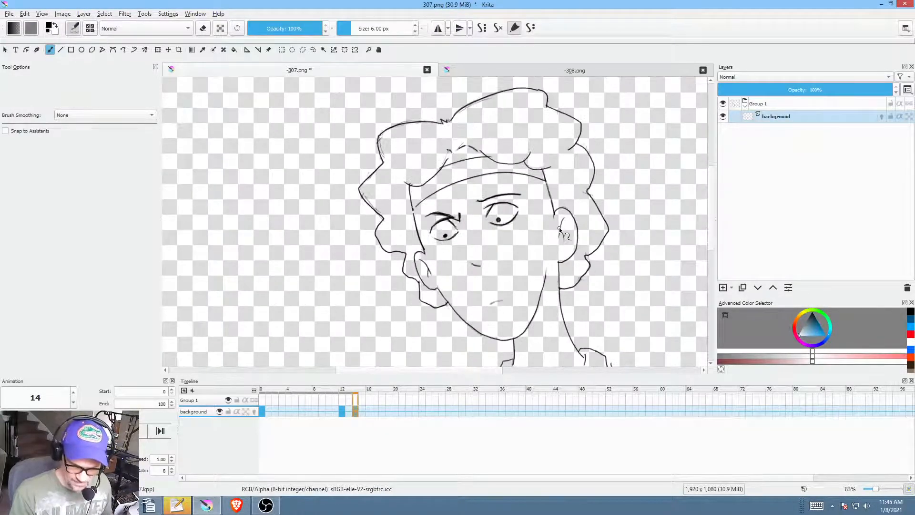
left_click(342, 413)
left_click(356, 413, "shift")
left_click_drag(340, 413, 369, 414, "ctrl")
Step: Play back the eye animation from frame 0 and return to its first frame
left_click(262, 413)
left_click_drag(262, 413, 349, 413, "ctrl")
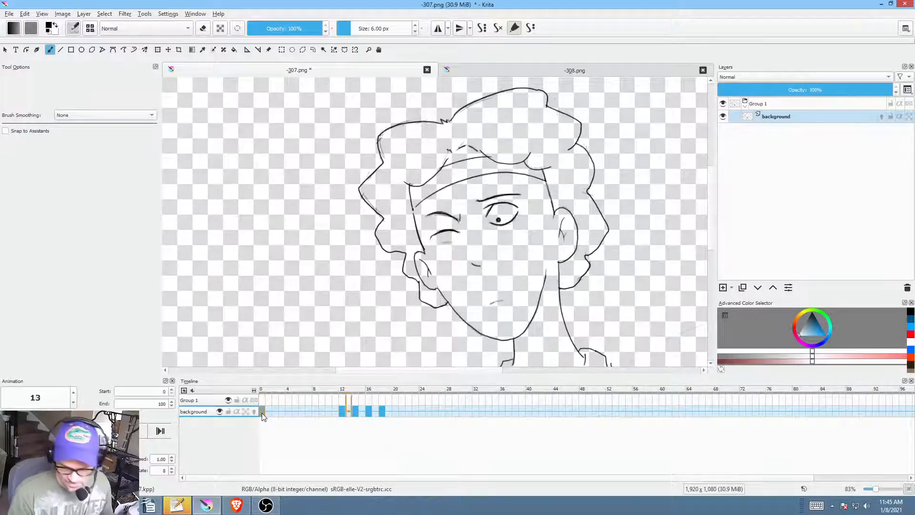
key("space")
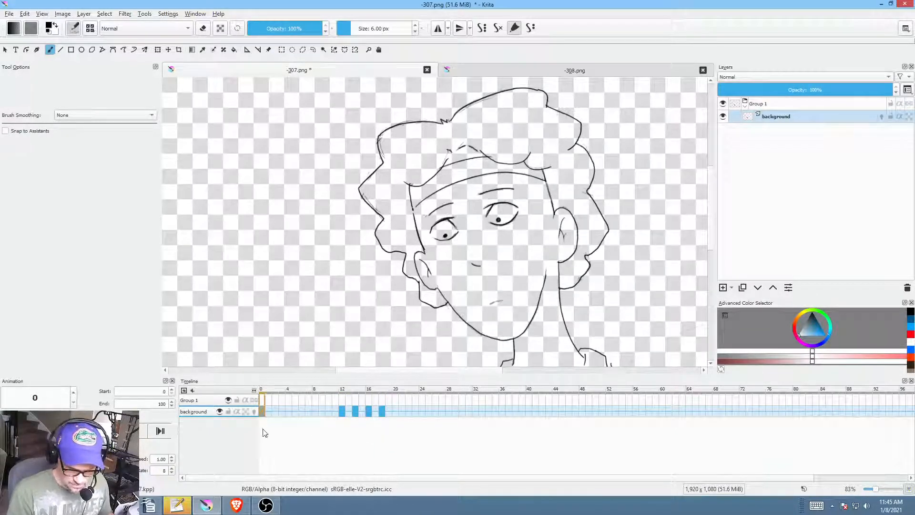
key("space")
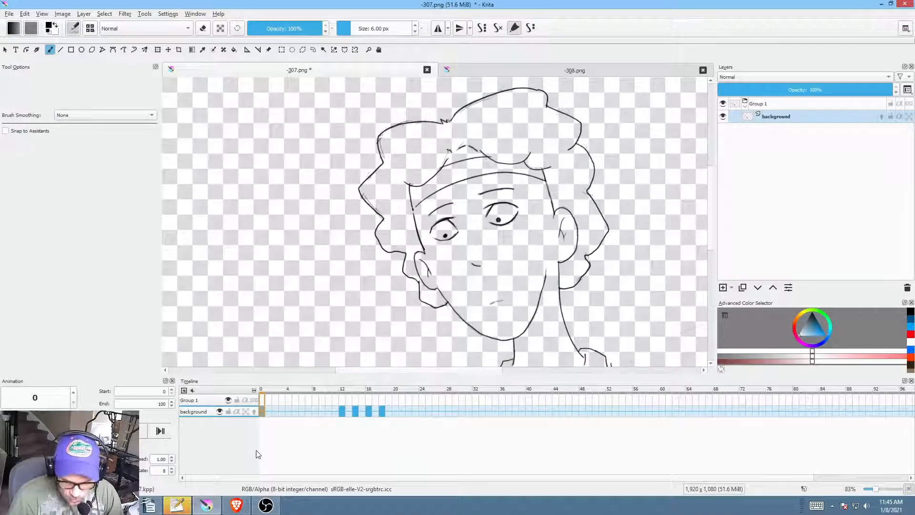
mouse_move(274, 393)
left_mouse_down()
mouse_move(398, 398)
mouse_move(263, 408)
left_mouse_up()
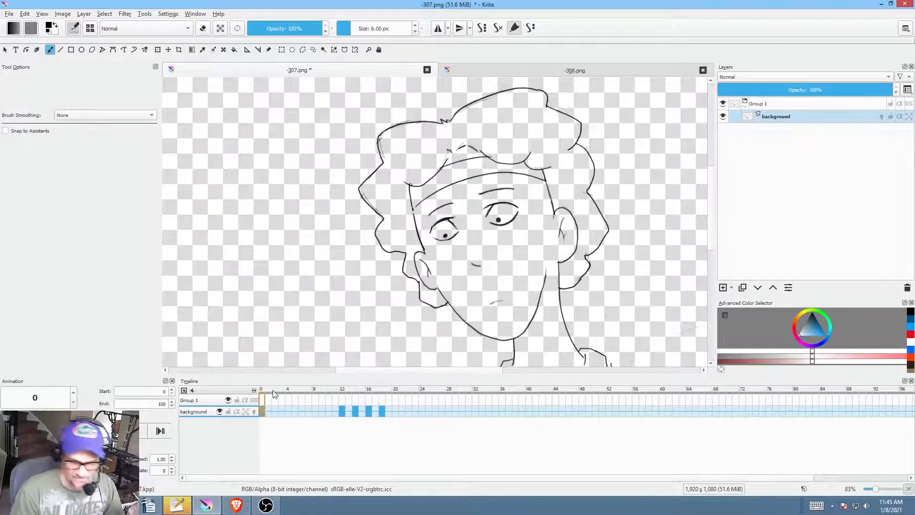
Step: Bring up the closed-eye keyframe at frame 16 for a close look at the eyes
scroll(528, 249, "up", 3)
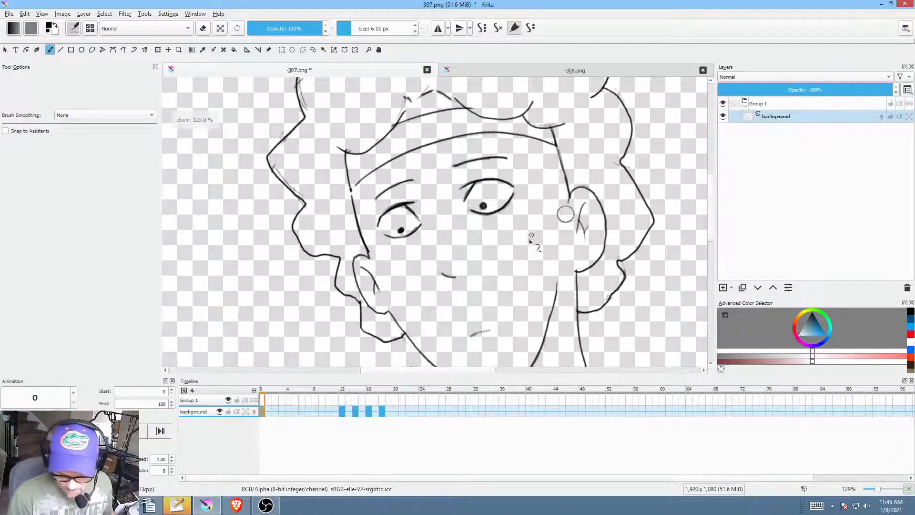
mouse_move(572, 230)
left_mouse_down()
mouse_move(561, 242)
mouse_move(594, 227)
mouse_move(587, 235)
left_mouse_up()
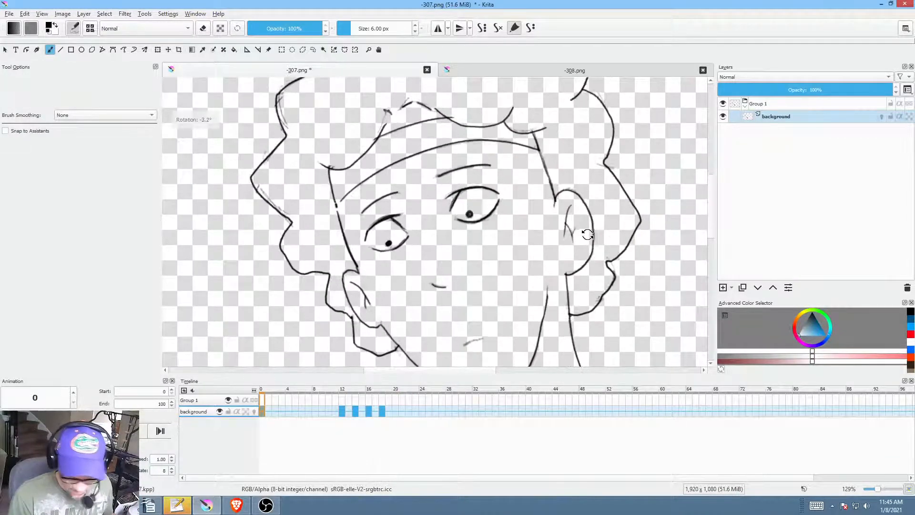
scroll(575, 248, "up", 2)
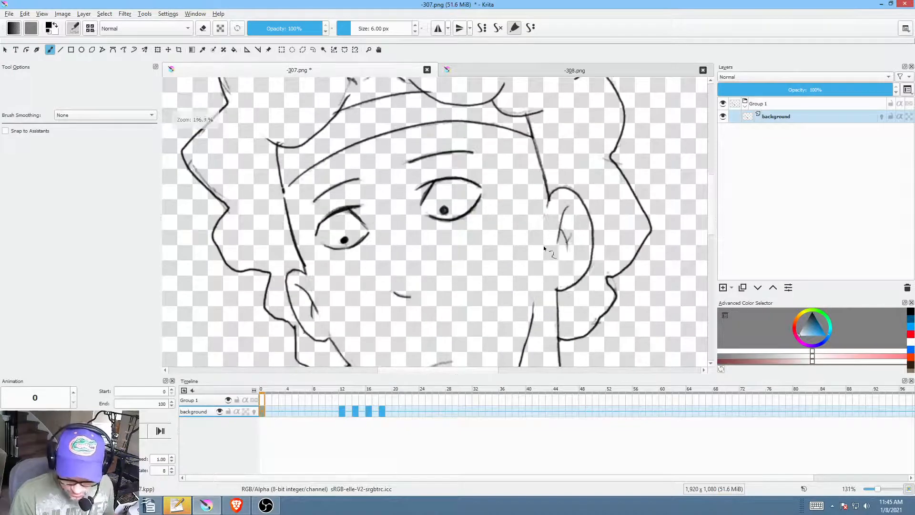
mouse_move(272, 393)
left_mouse_down()
mouse_move(395, 395)
mouse_move(332, 393)
mouse_move(369, 399)
left_mouse_up()
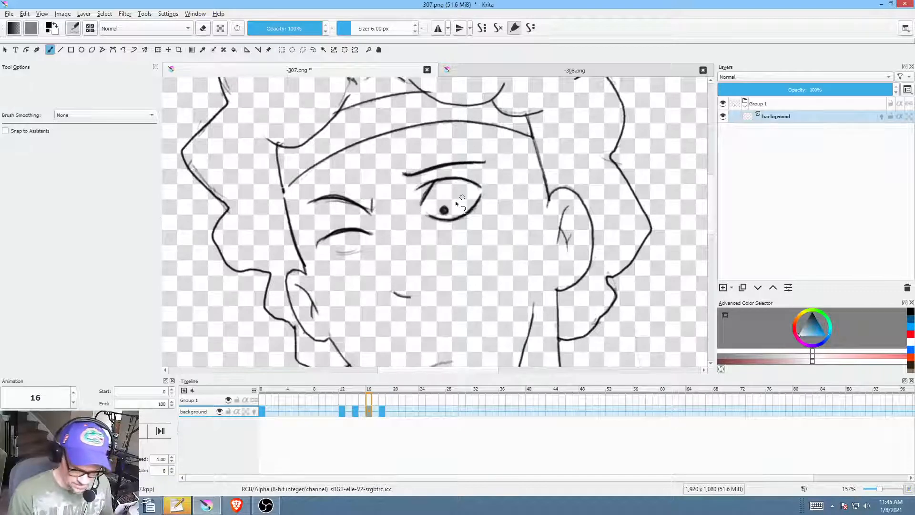
Step: Erase the open eye on the right side of the face on frame 16, leaving its eyebrow in place
left_click(384, 415)
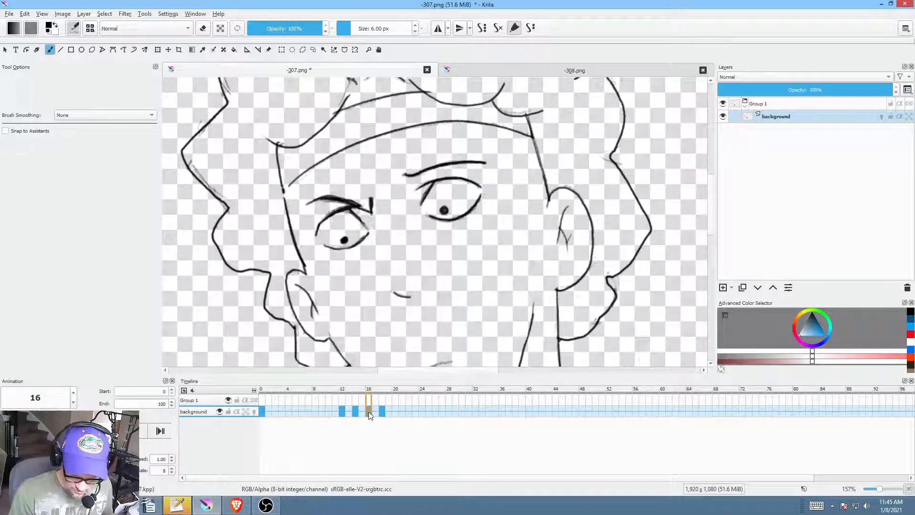
left_click(369, 415)
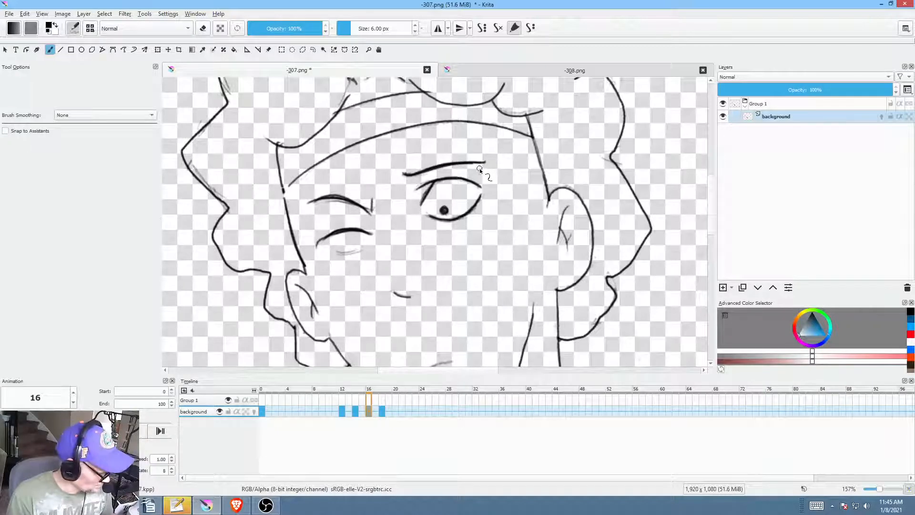
key("e")
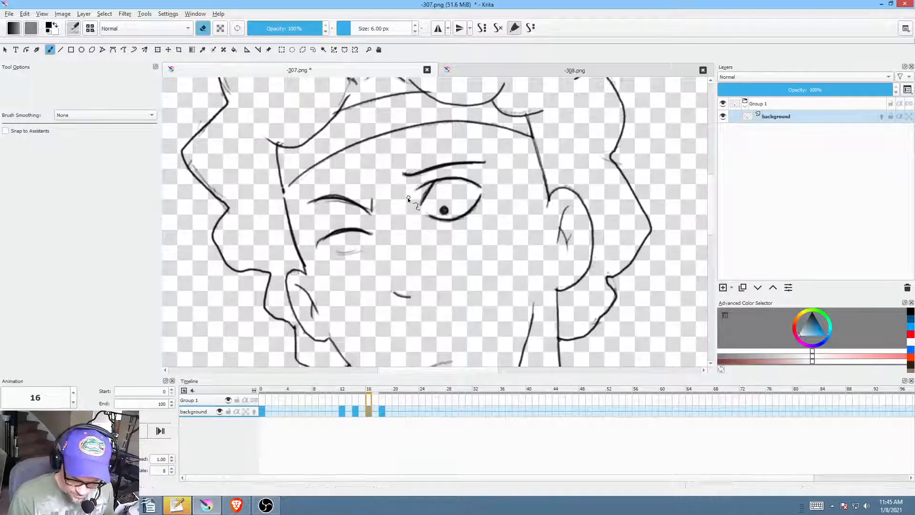
key("e")
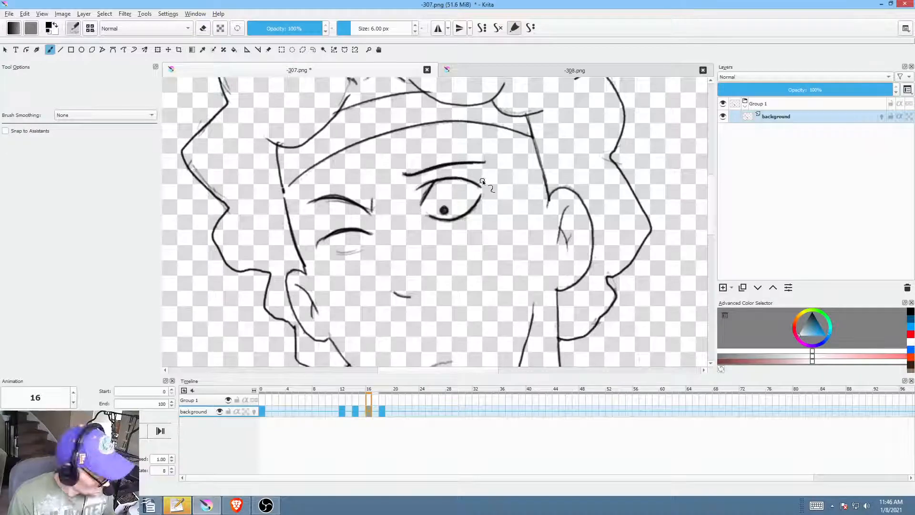
key("p")
key("e")
mouse_move(485, 174)
left_mouse_down()
mouse_move(440, 169)
mouse_move(443, 231)
mouse_move(515, 171)
left_mouse_up()
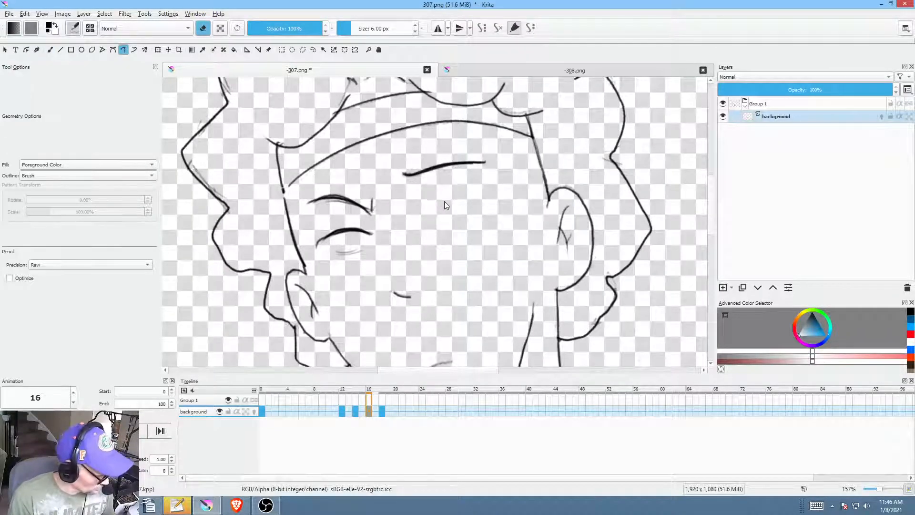
key("b")
key("e")
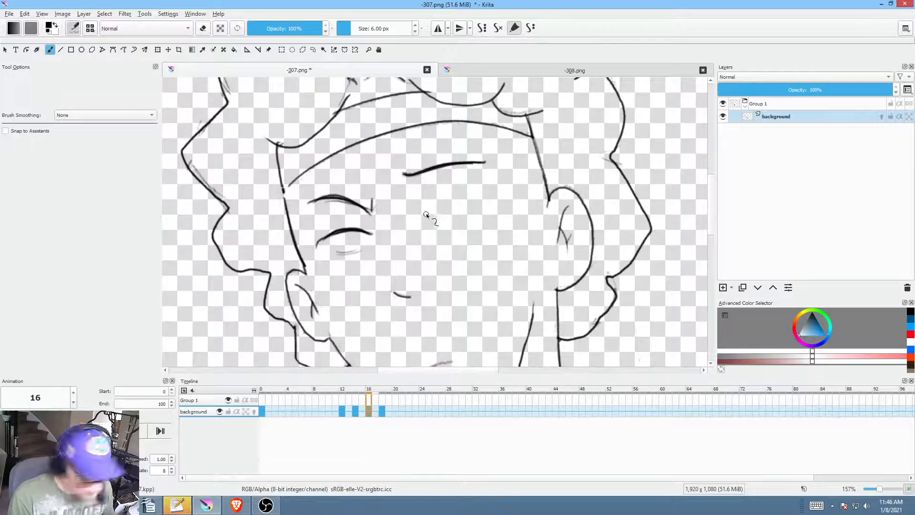
Step: Draw a closed eyelid with a faint crease below it for the right-hand eye on frame 16, using frame 14 as reference
key("Left")
key("Right")
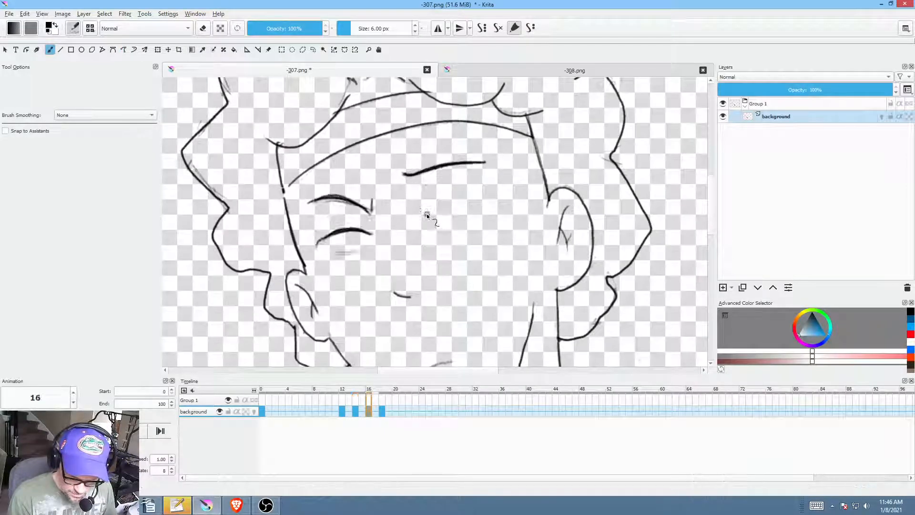
left_click_drag(425, 216, 459, 195)
key("Left")
key("Right")
key("Left")
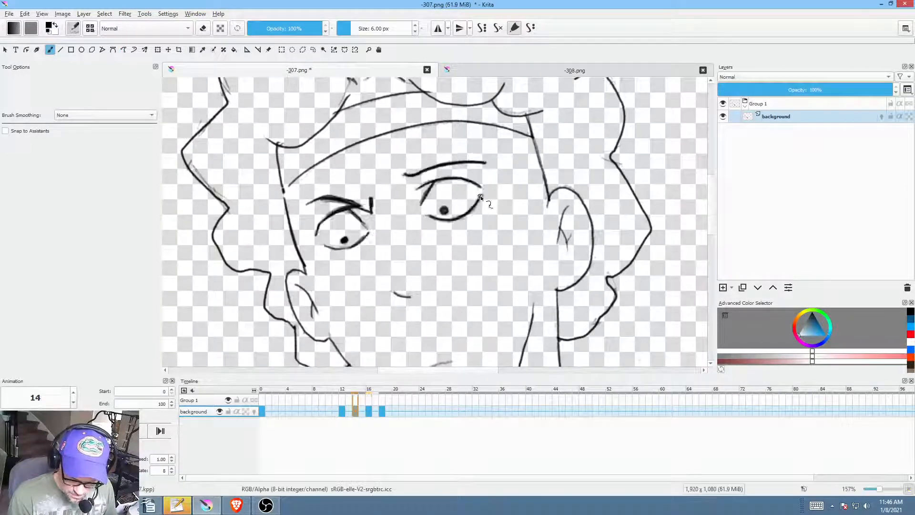
key("Right")
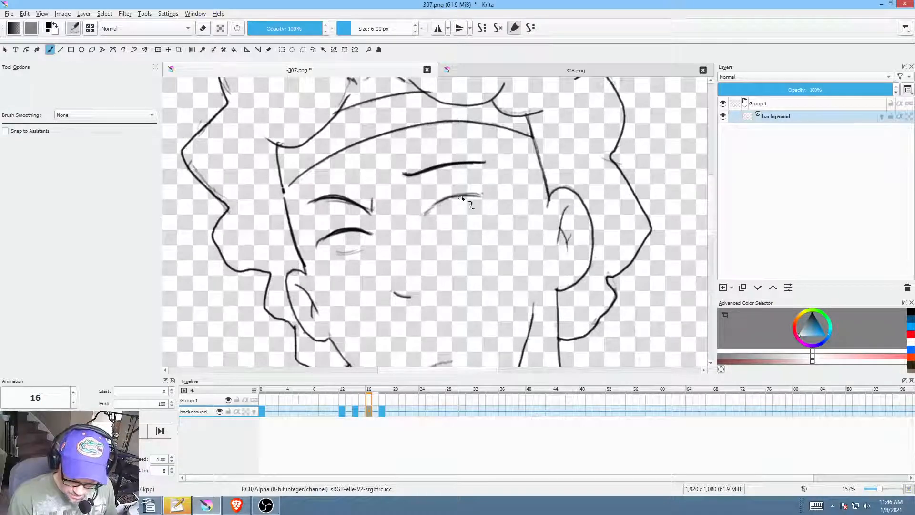
mouse_move(481, 193)
left_mouse_down()
mouse_move(422, 217)
mouse_move(448, 222)
left_mouse_up()
key("Left")
key("Right")
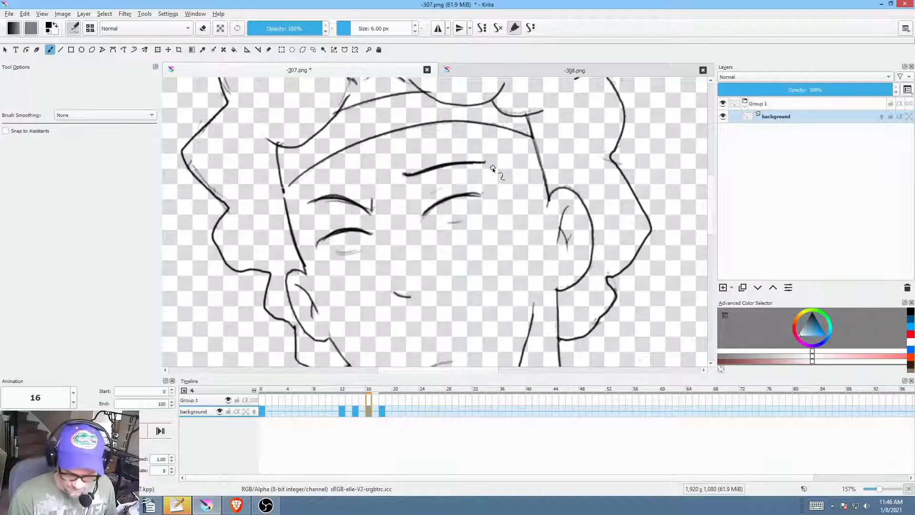
Step: Play back the blink animation from frame 0 to review the eye and eyebrow motion
left_click(261, 412)
scroll(485, 261, "down", 3)
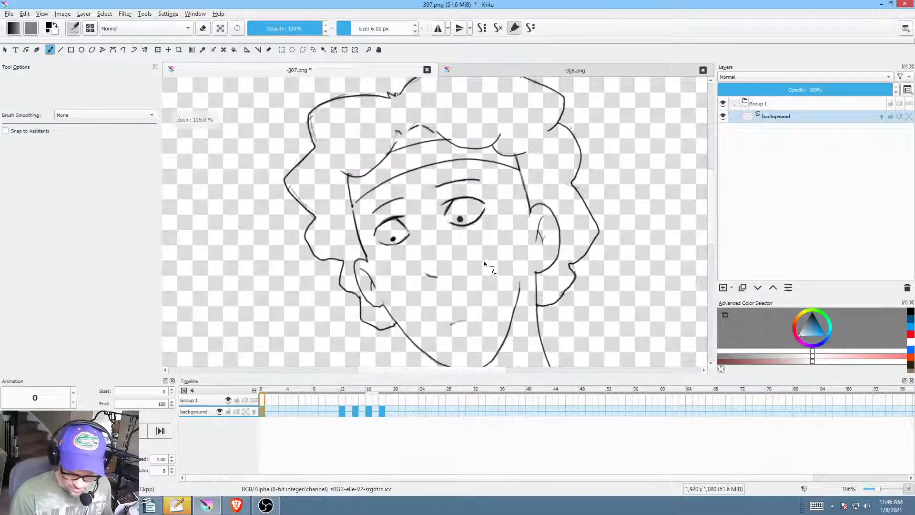
scroll(485, 261, "down", 3)
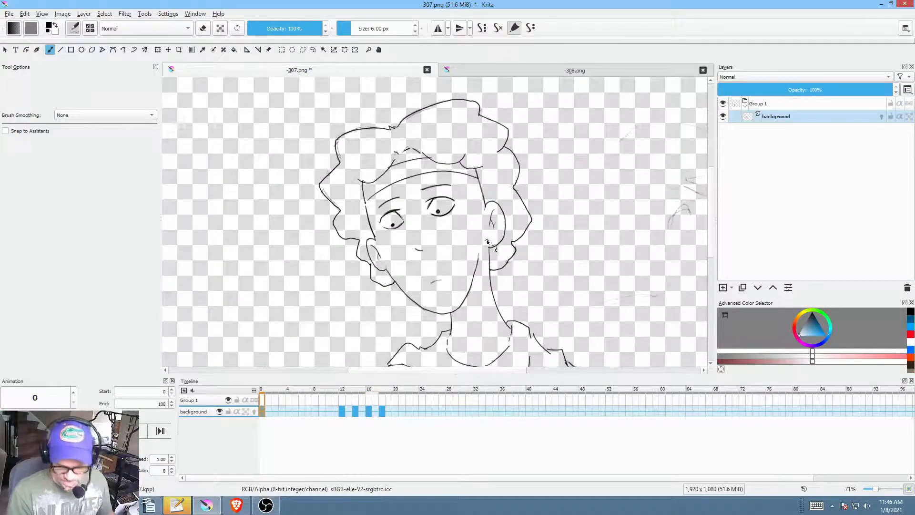
key("space")
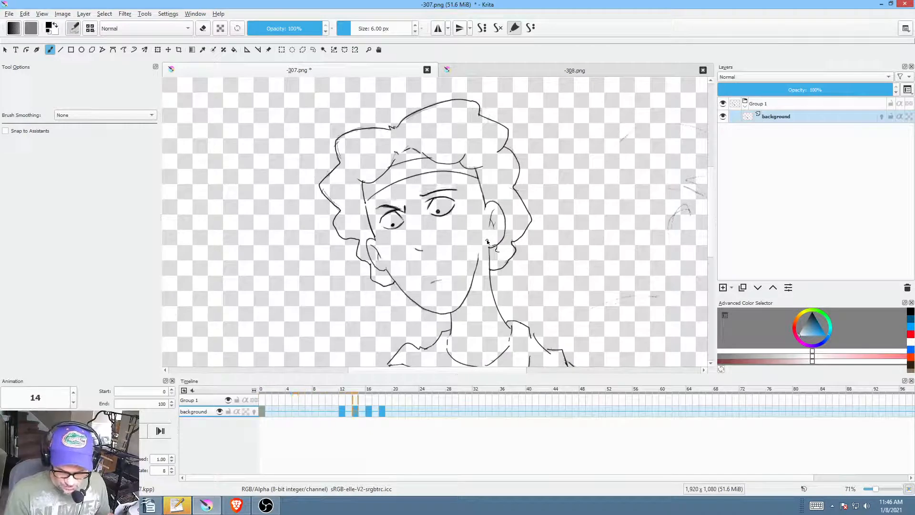
key("space")
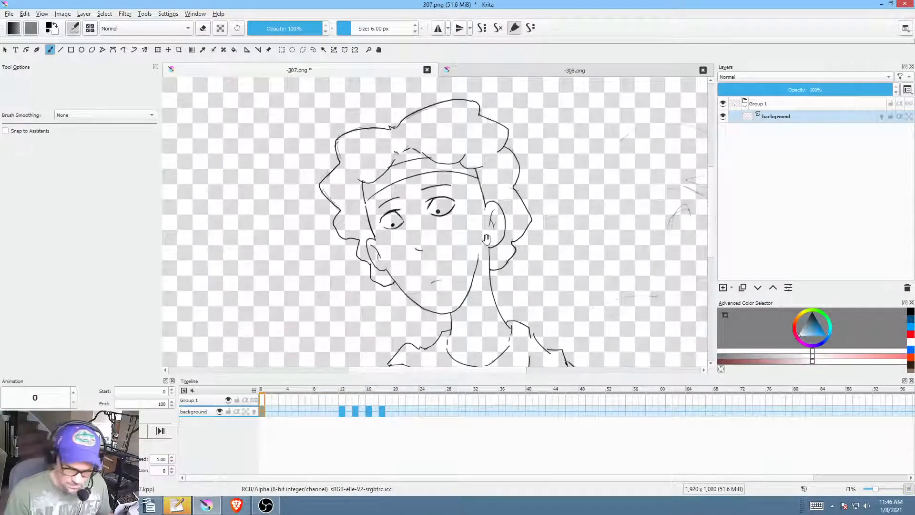
key("space")
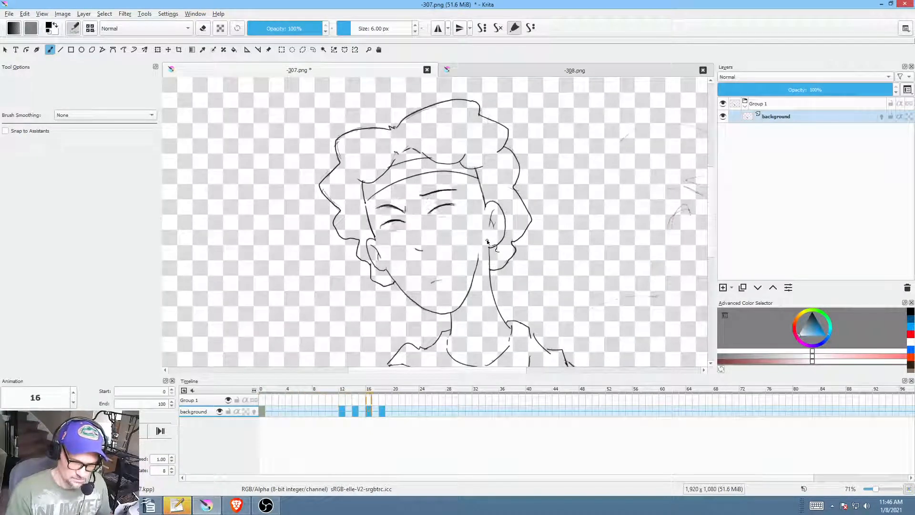
key("space")
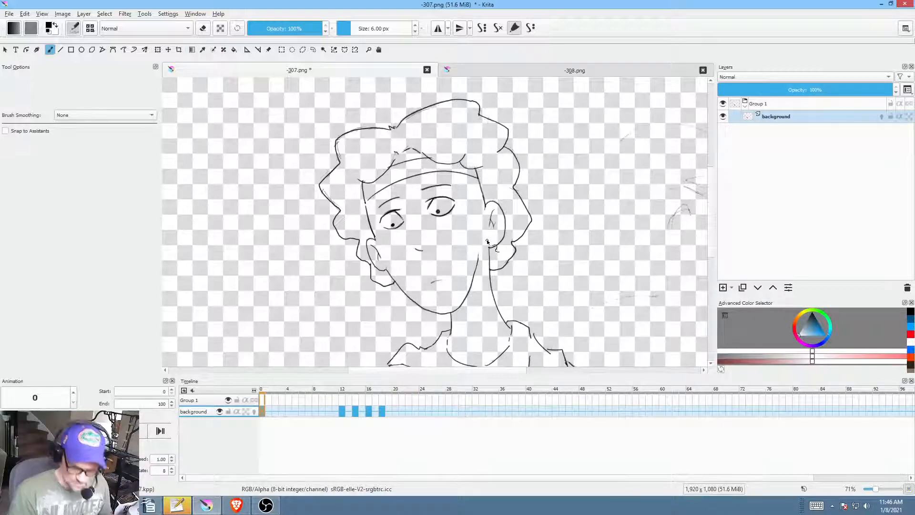
Step: Erase the left-hand eyebrow on frame 12 and redraw it sloping up toward the nose bridge, comparing it with the neighbouring keyframes
left_click(344, 412)
scroll(453, 220, "up", 5)
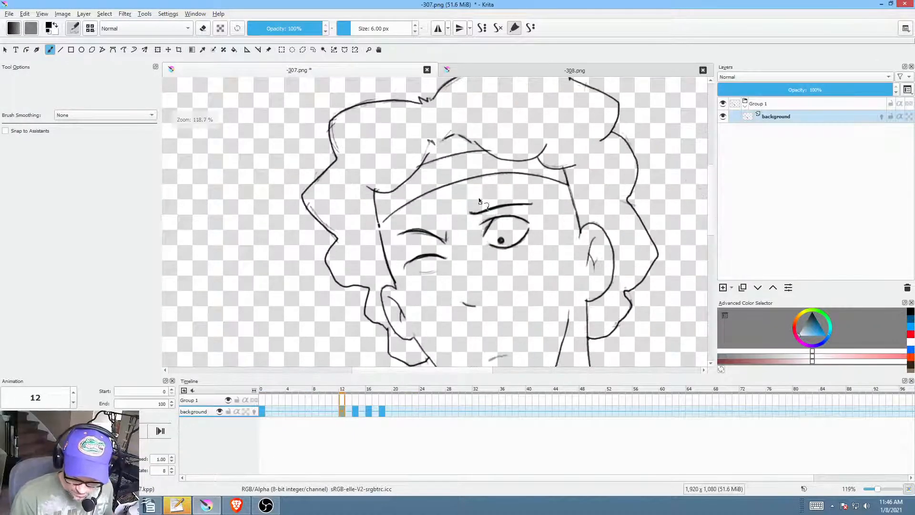
key("p")
key("e")
mouse_move(451, 230)
left_mouse_down()
mouse_move(399, 220)
mouse_move(455, 245)
mouse_move(450, 226)
left_mouse_up()
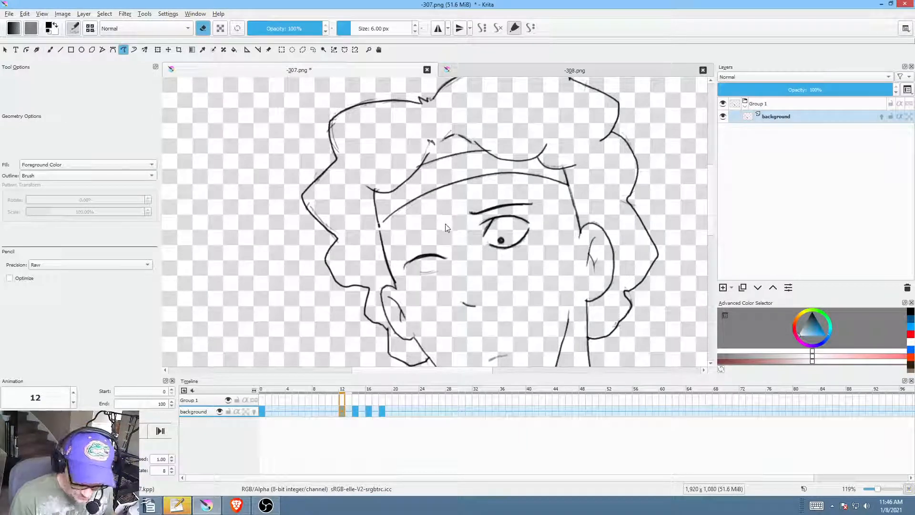
key("b")
key("e")
mouse_move(447, 222)
left_mouse_down()
mouse_move(406, 242)
mouse_move(449, 220)
left_mouse_up()
key("Left")
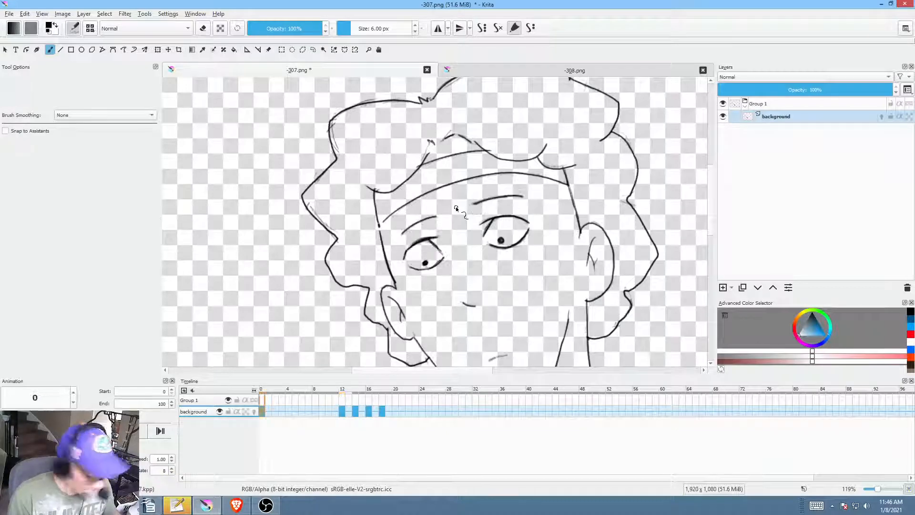
key("Right")
key("Right")
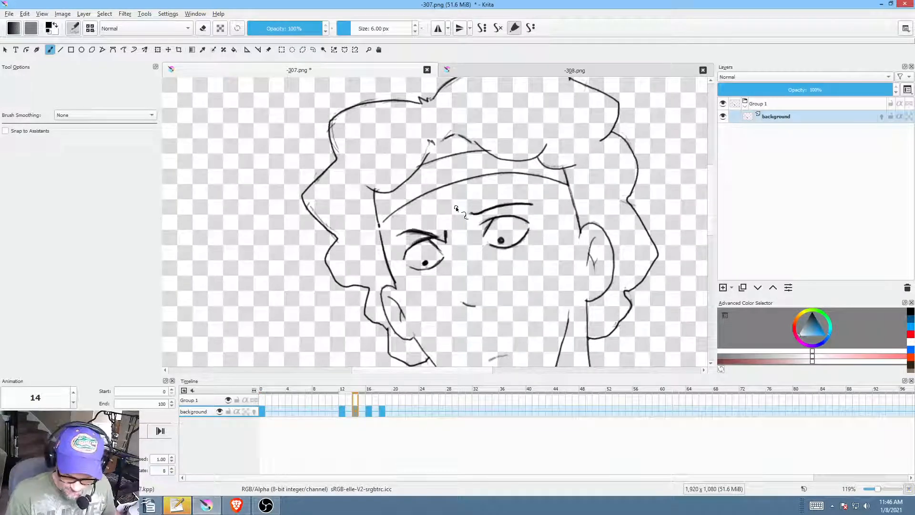
key("Left")
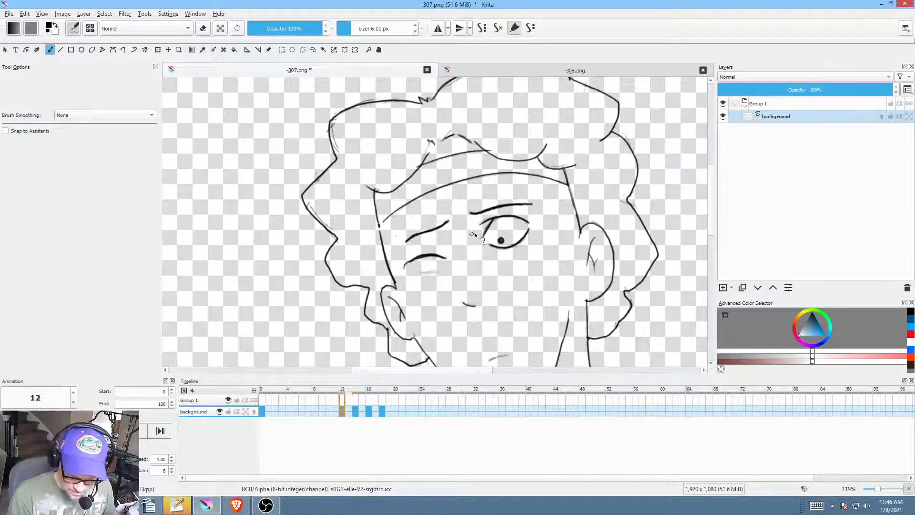
Step: Erase the heavy left-hand eyebrow from frames 14 and 18
key("Right")
key("Right")
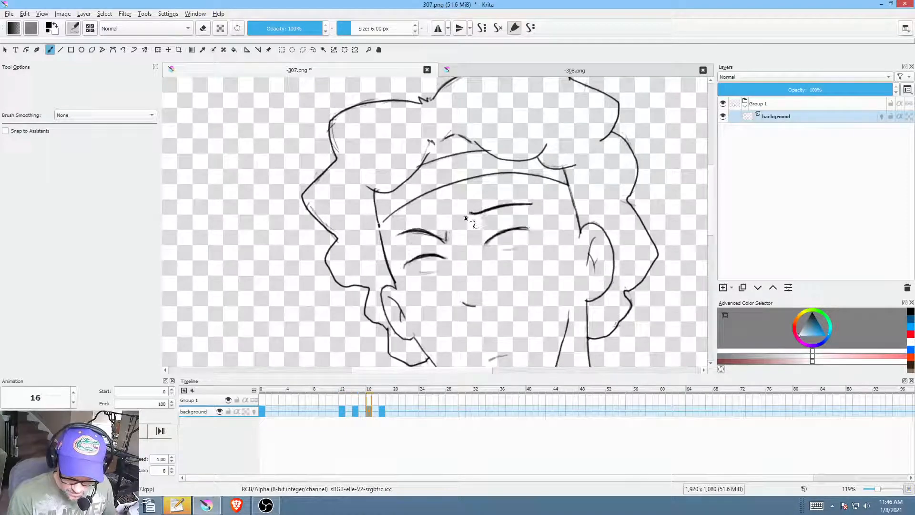
key("e")
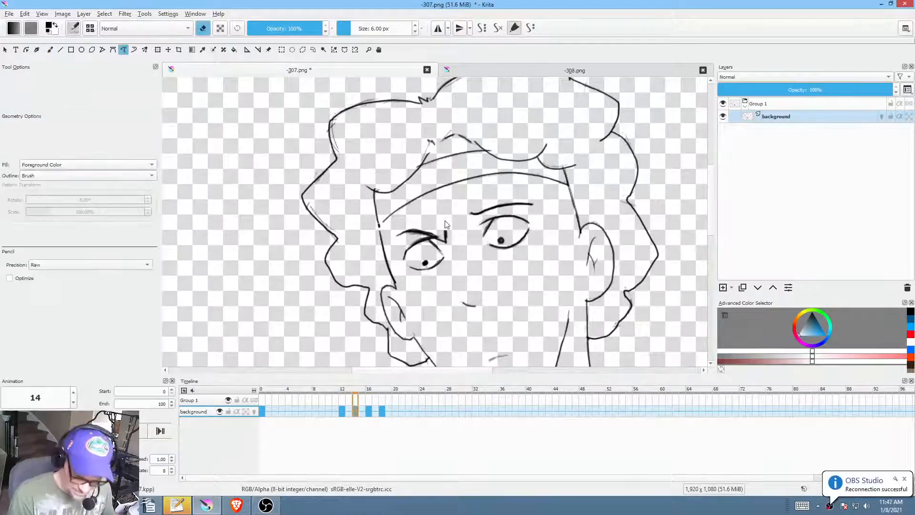
mouse_move(445, 220)
left_mouse_down()
mouse_move(388, 237)
mouse_move(442, 243)
mouse_move(449, 221)
mouse_move(427, 215)
mouse_move(396, 228)
mouse_move(399, 246)
mouse_move(444, 244)
left_mouse_up()
left_click(382, 411)
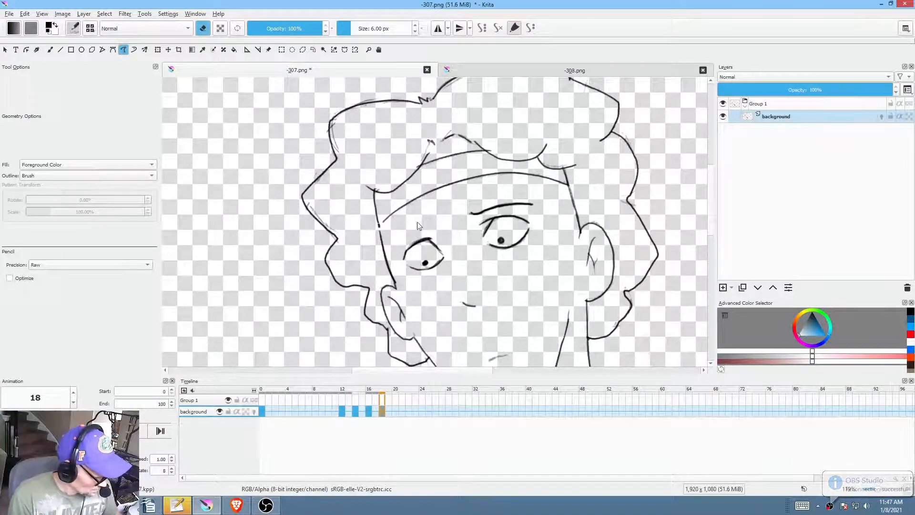
Step: Redraw the left-hand eyebrow on frame 14 rising toward the nose bridge, using the eyebrow on frame 12 as reference
key("Left")
key("Left")
key("Left")
key("Left")
key("Left")
key("Left")
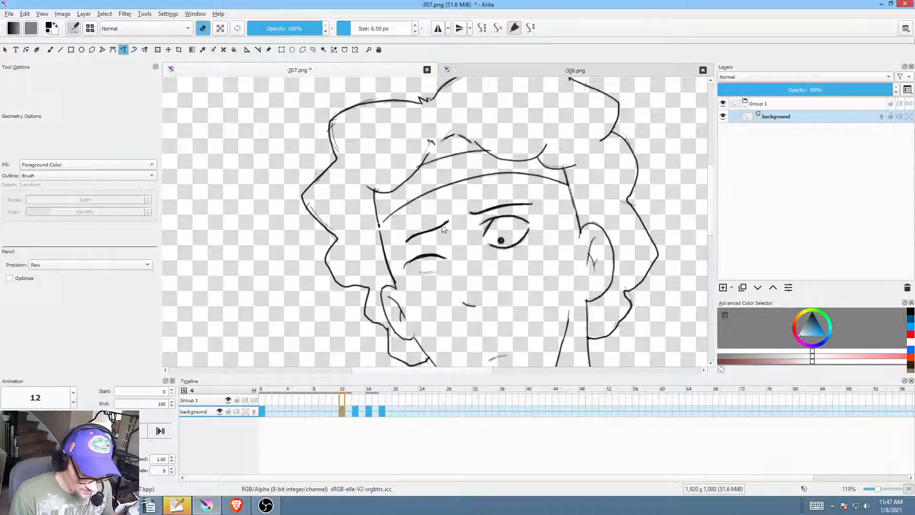
key("b")
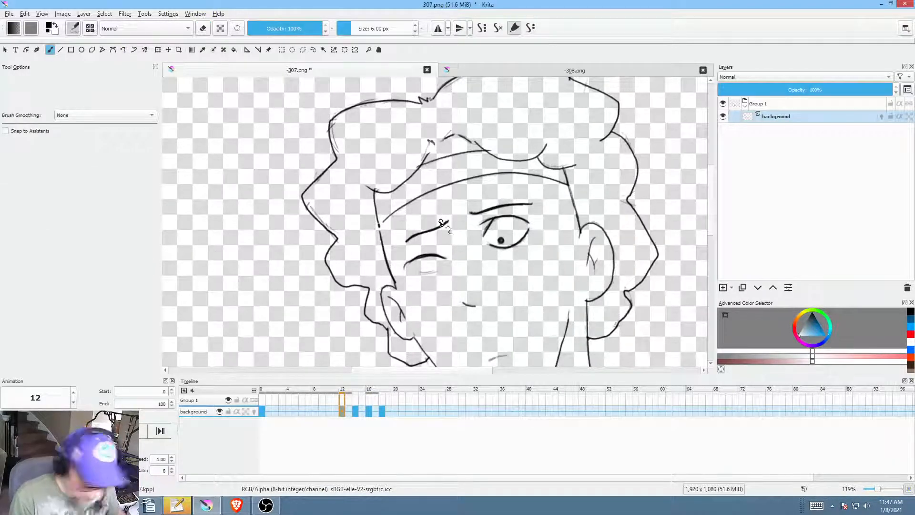
key("Right")
key("Right")
key("Left")
key("Right")
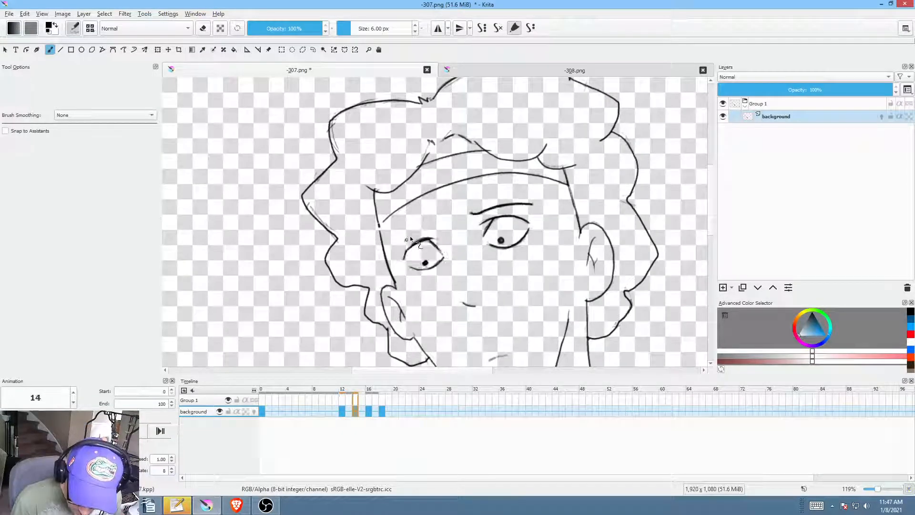
key("Left")
key("Right")
key("Left")
key("Right")
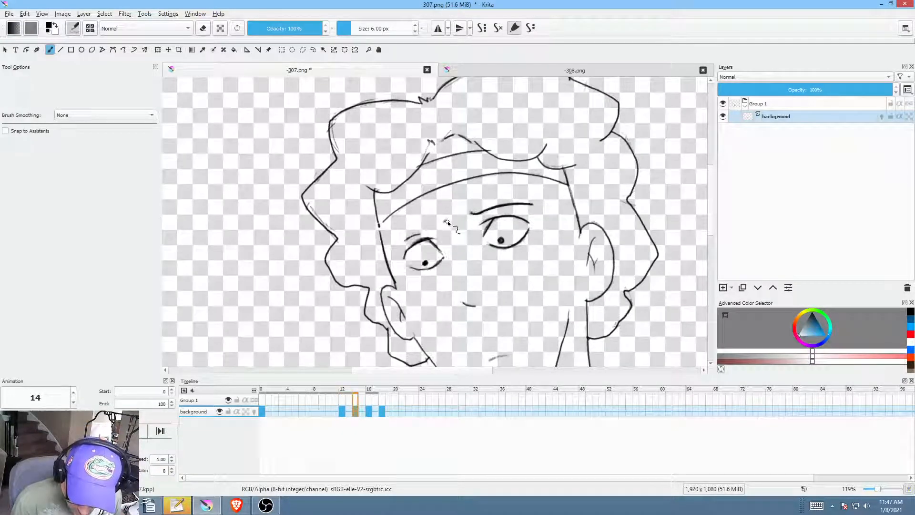
left_click_drag(448, 220, 438, 228)
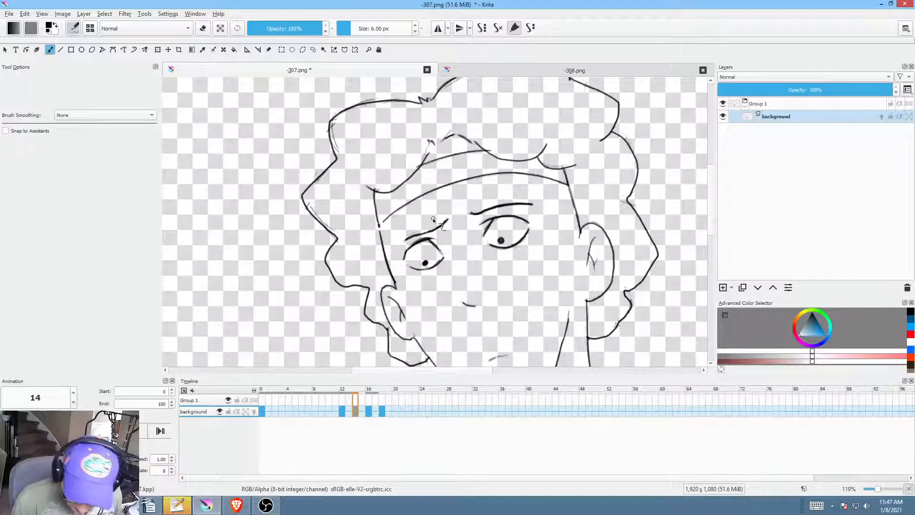
Step: Redraw the left-hand eyebrow on frame 18 as a flatter, thicker stroke above the open eye
key("Right")
key("Right")
key("Right")
key("Right")
mouse_move(405, 234)
left_mouse_down()
mouse_move(451, 223)
mouse_move(405, 234)
left_mouse_up()
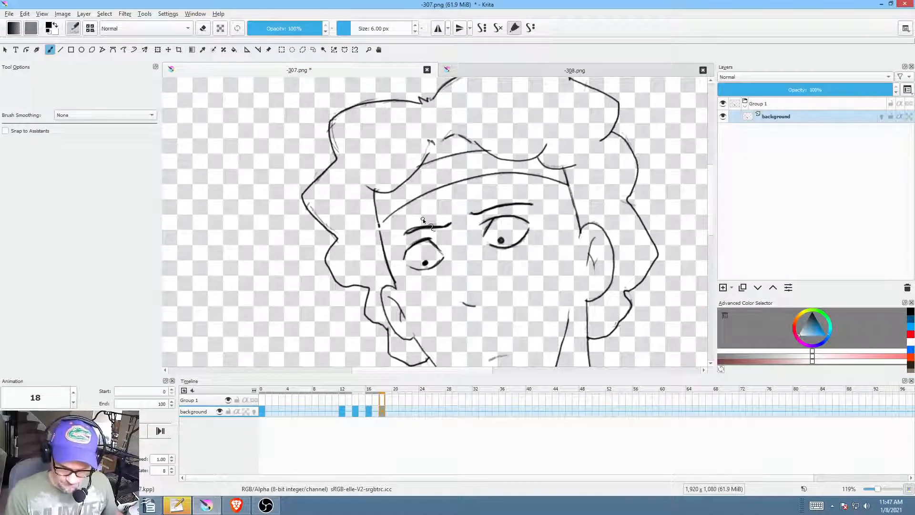
Step: On frame 22, outline-select both eyebrows and transform them lower and slightly tilted, to X 922 px, Y 379 px, and clear the selection
left_click_drag(344, 394, 409, 395)
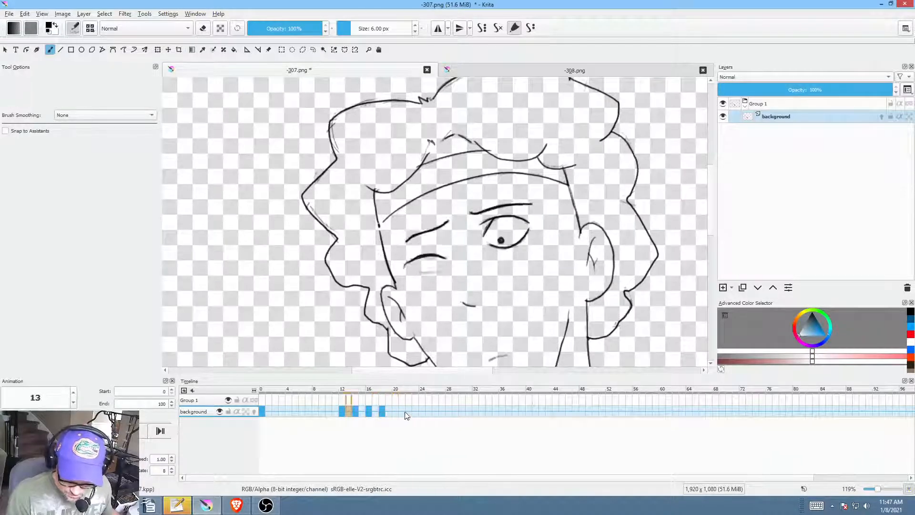
left_click(408, 413)
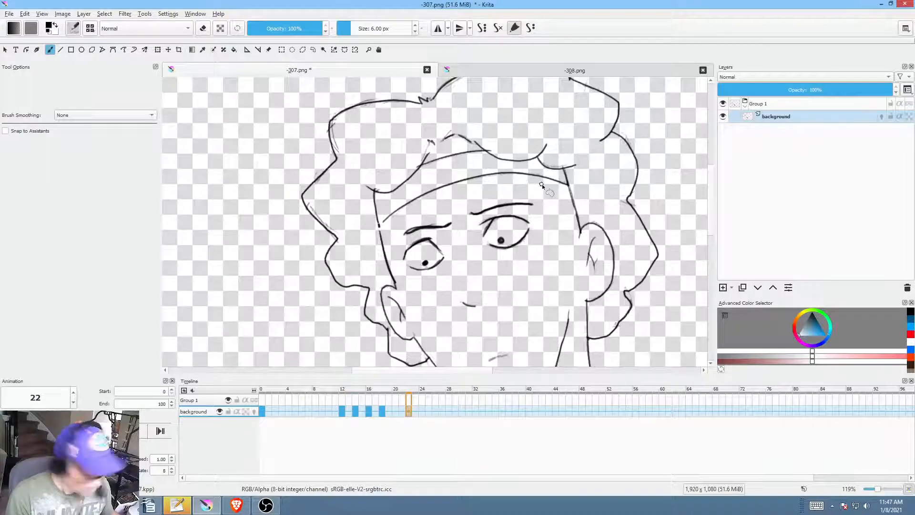
key("l")
mouse_move(392, 235)
left_mouse_down()
mouse_move(448, 231)
mouse_move(545, 203)
left_mouse_up()
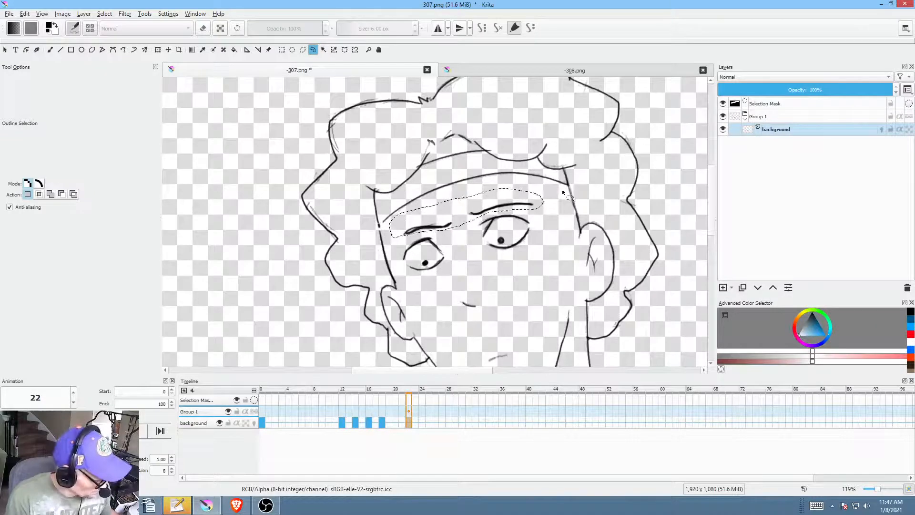
key("ctrl+t")
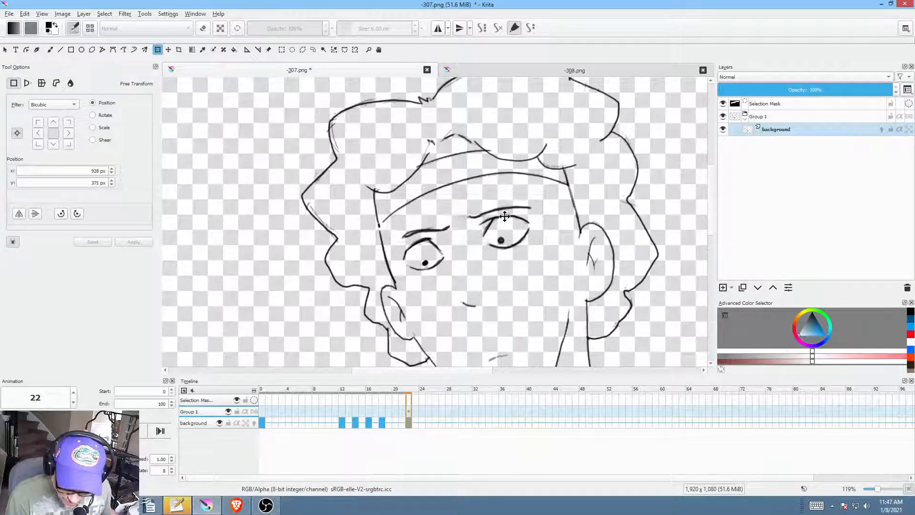
left_click_drag(562, 219, 505, 232)
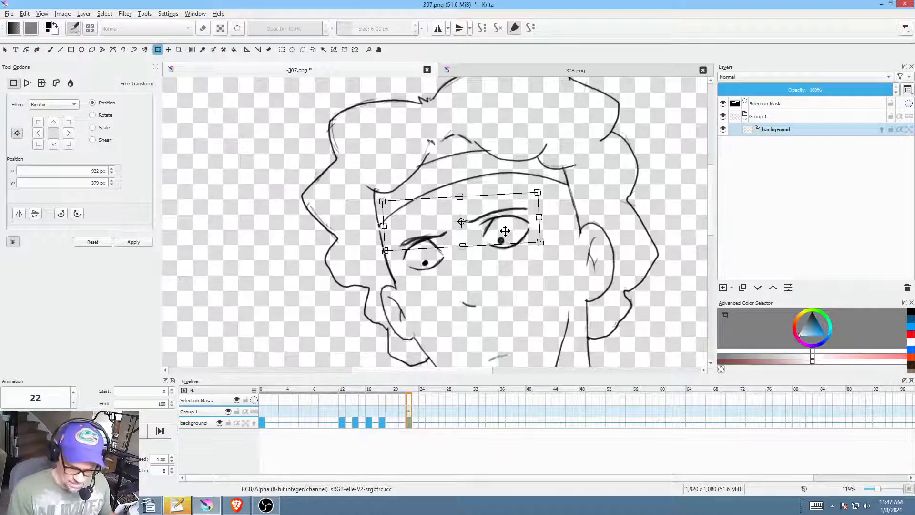
left_click(264, 421)
key("ctrl+shift+a")
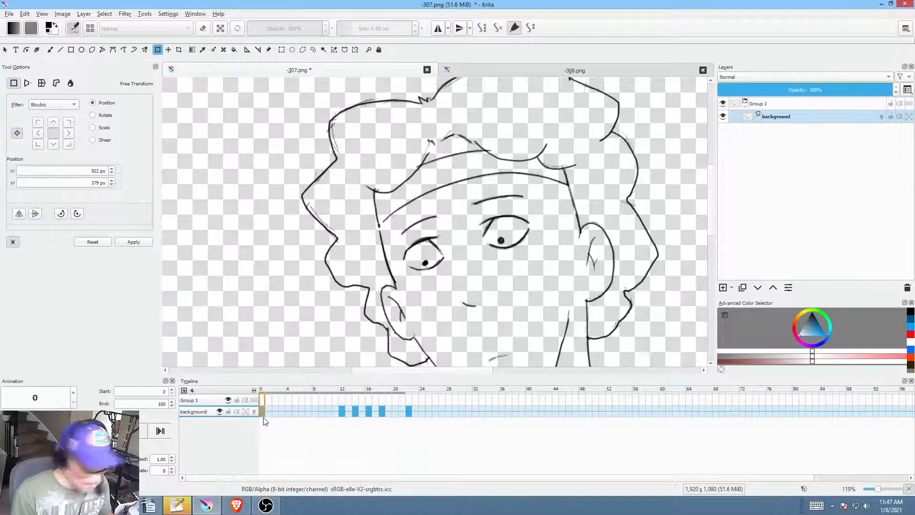
Step: Play the animation from the start and compare the eye and eyebrow drawings on keyframes 12, 14 and 16
scroll(507, 253, "down", 4)
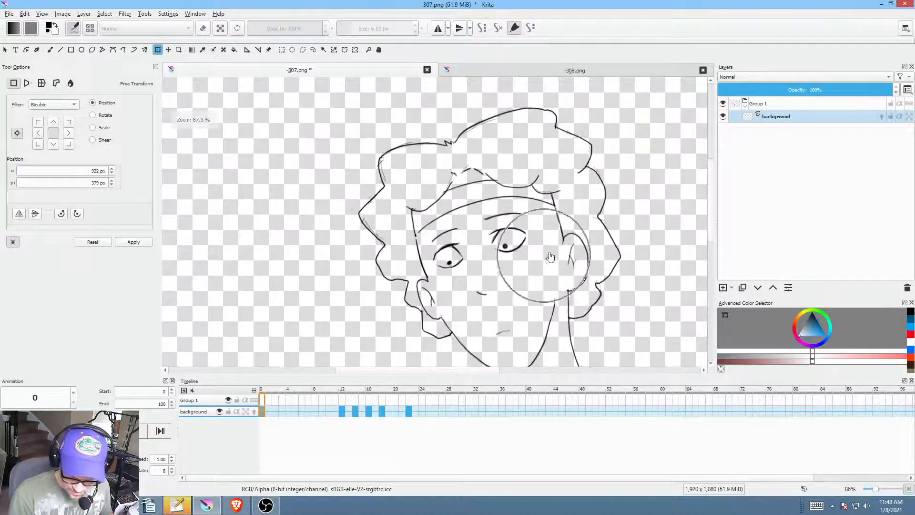
left_click_drag(506, 245, 496, 244)
key("space")
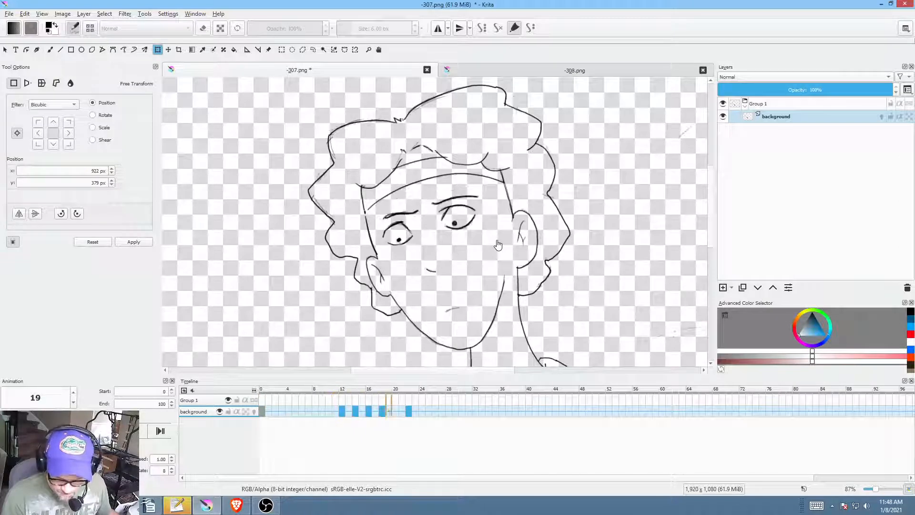
key("space")
left_click(343, 412)
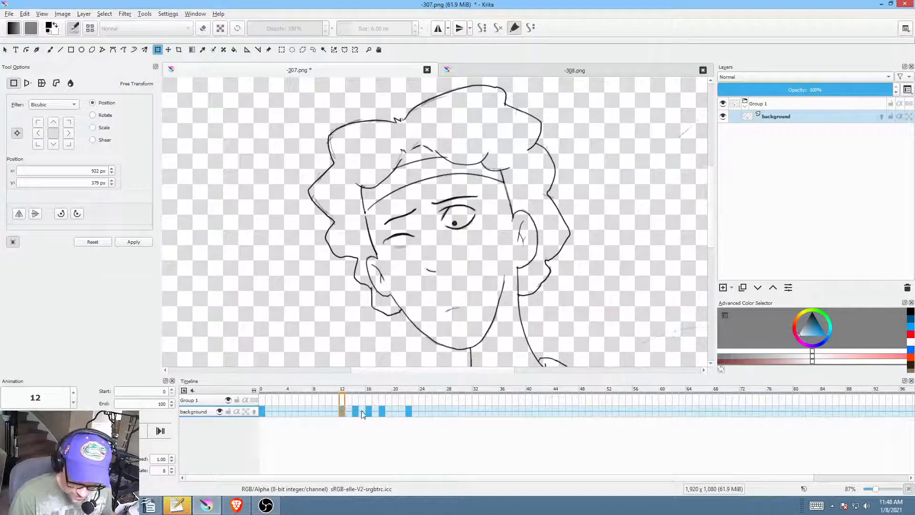
left_click(357, 413)
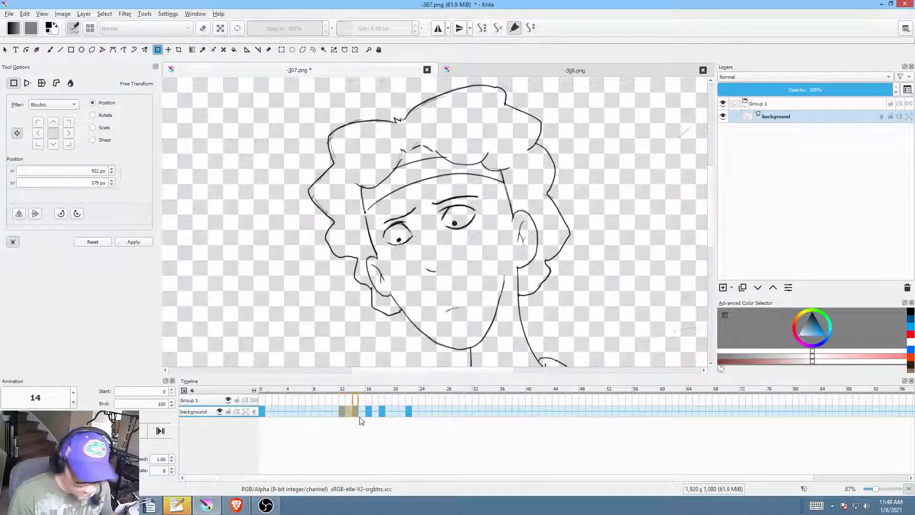
left_click(368, 412)
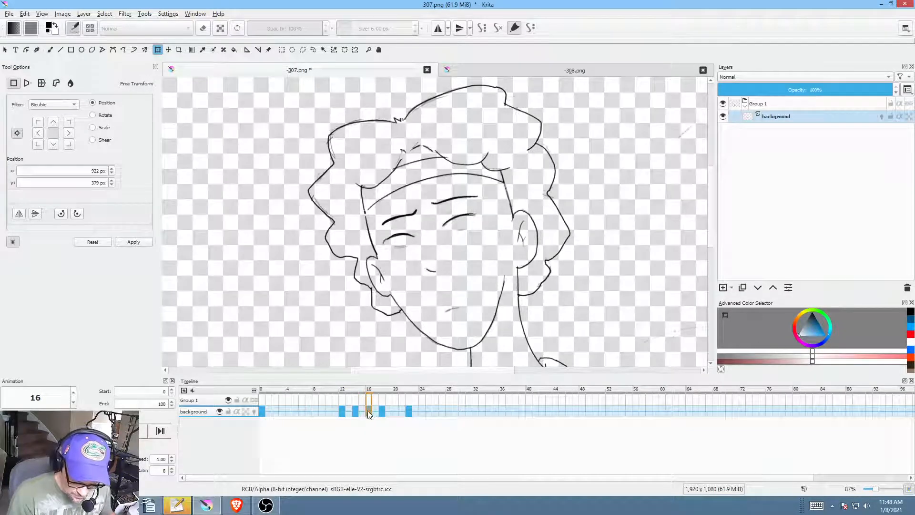
left_click(344, 415)
key("space")
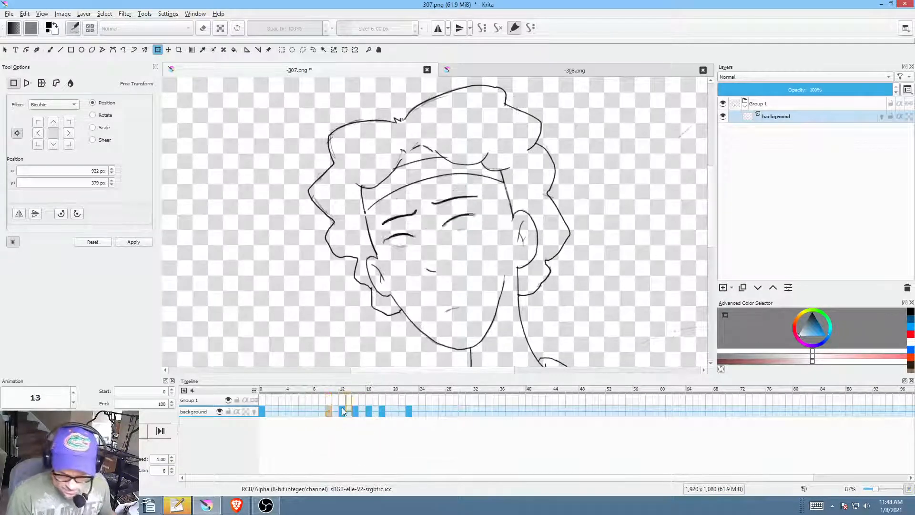
key("space")
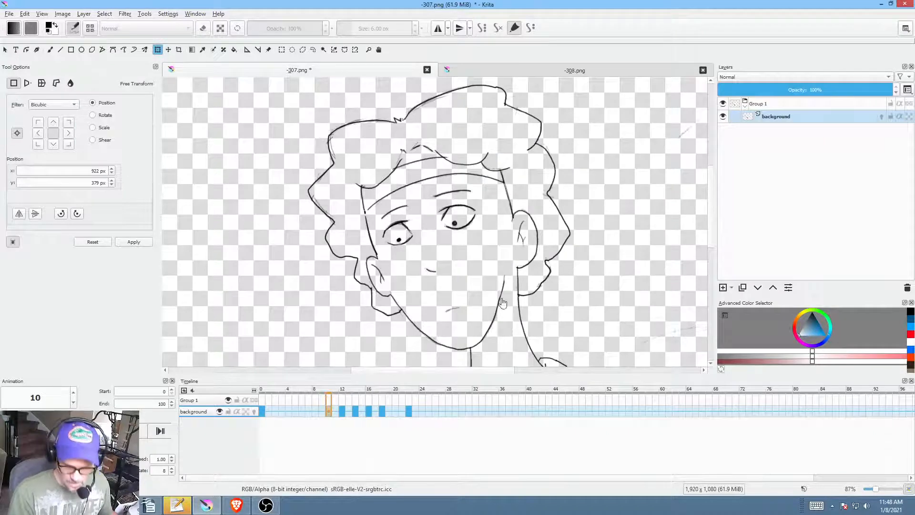
left_click_drag(507, 272, 500, 240)
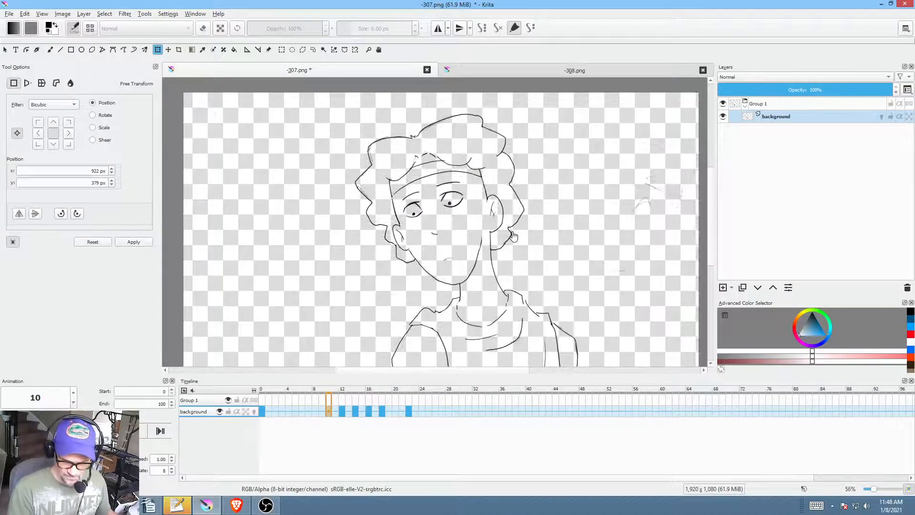
left_click(262, 411)
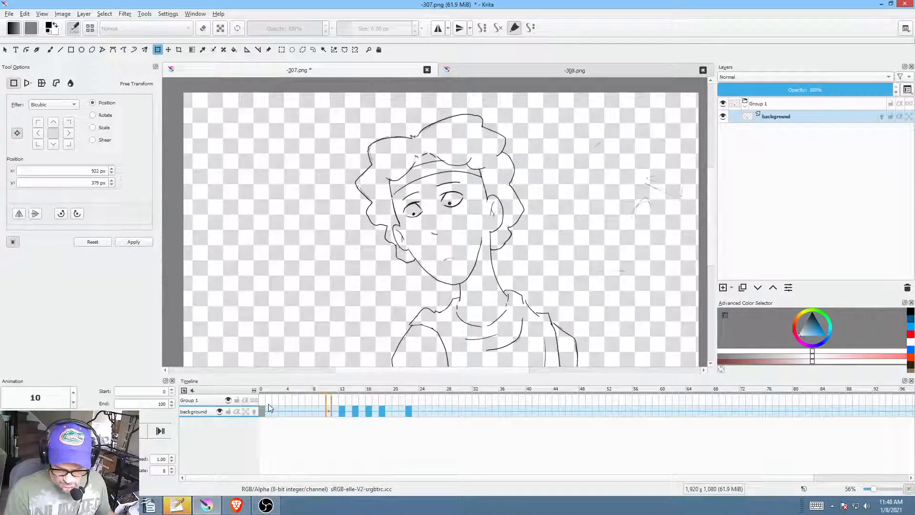
key("space")
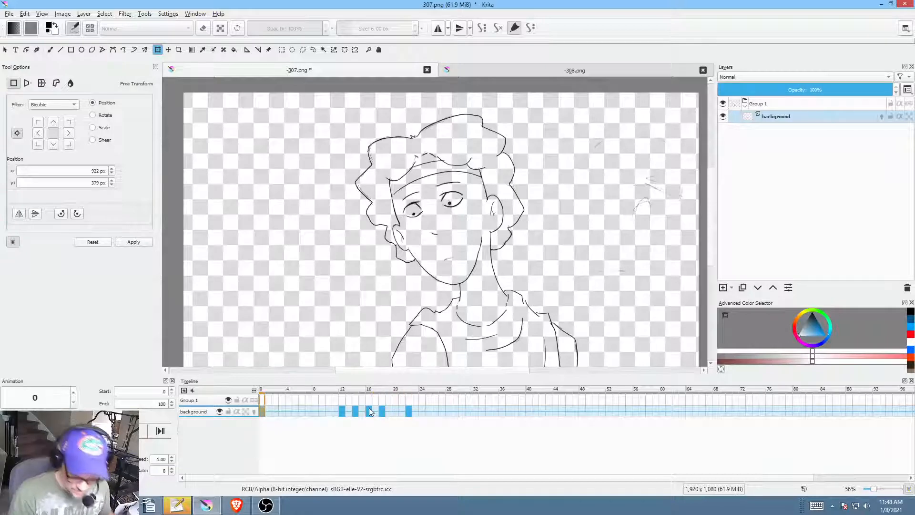
Step: Reduce the keyframes between 12 and 22 to one open-eyed keyframe on frame 16 and play the animation from frame 0
mouse_move(369, 409)
left_mouse_down()
mouse_move(387, 406)
mouse_move(354, 413)
mouse_move(367, 421)
left_mouse_up()
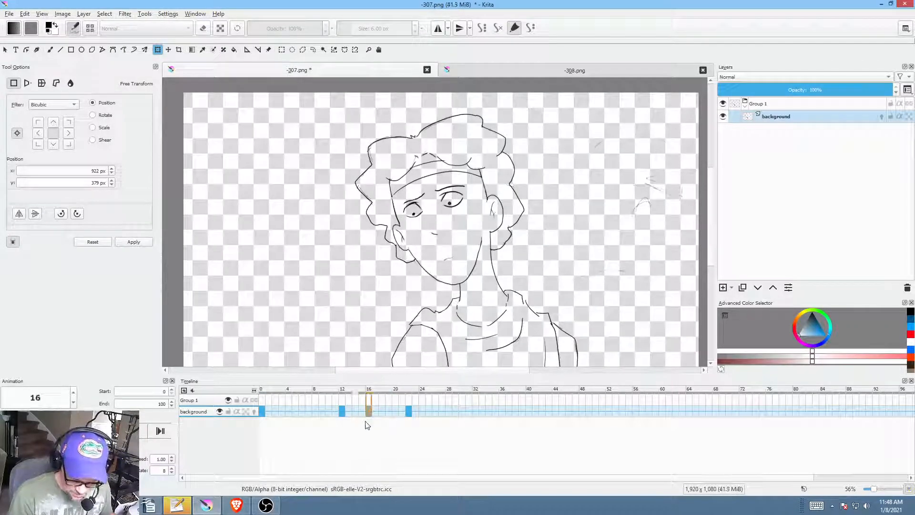
left_click(261, 411)
key("space")
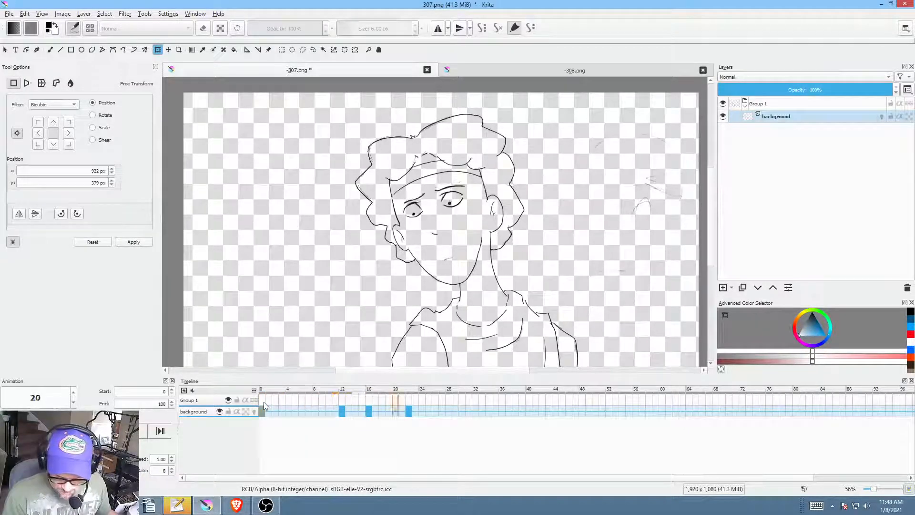
key("space")
Step: Try the lowered-eyebrow keyframe from frame 22 on frame 26 and play the animation to check the timing
left_click(409, 411)
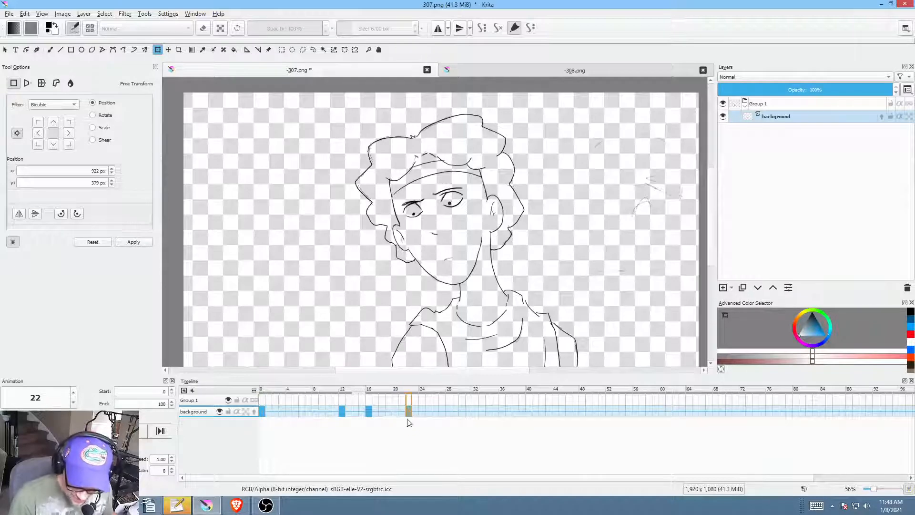
left_click_drag(445, 412, 451, 407)
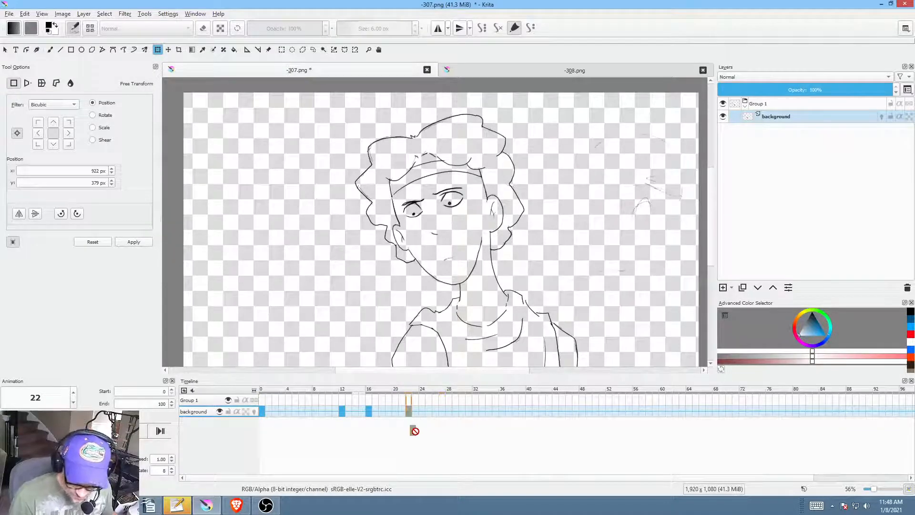
left_click_drag(414, 430, 439, 411)
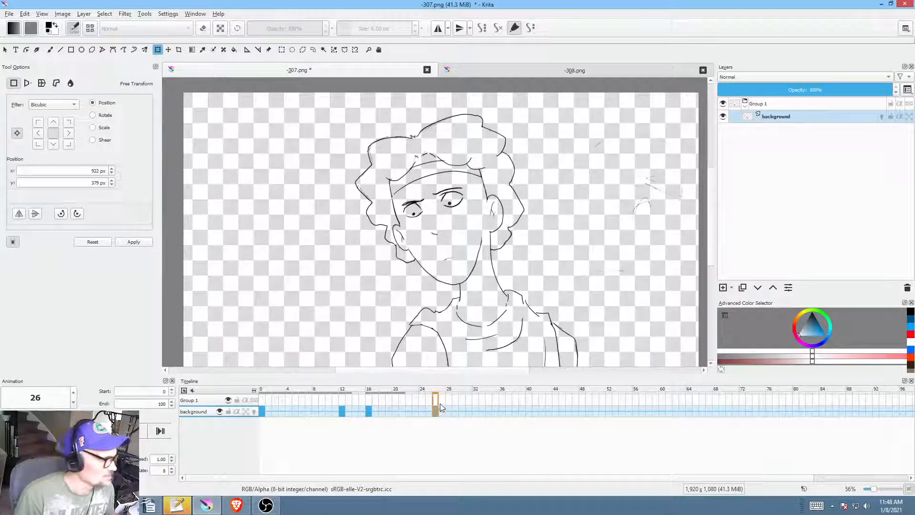
left_click(266, 414)
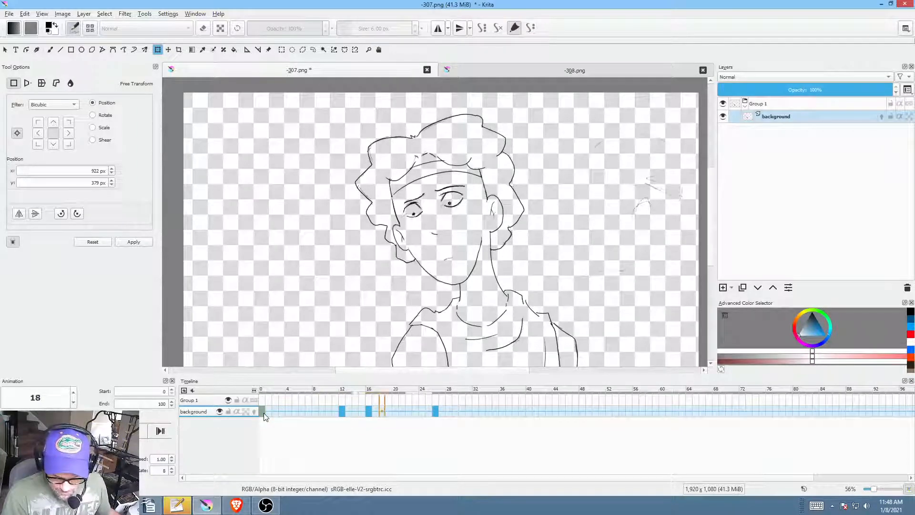
key("space")
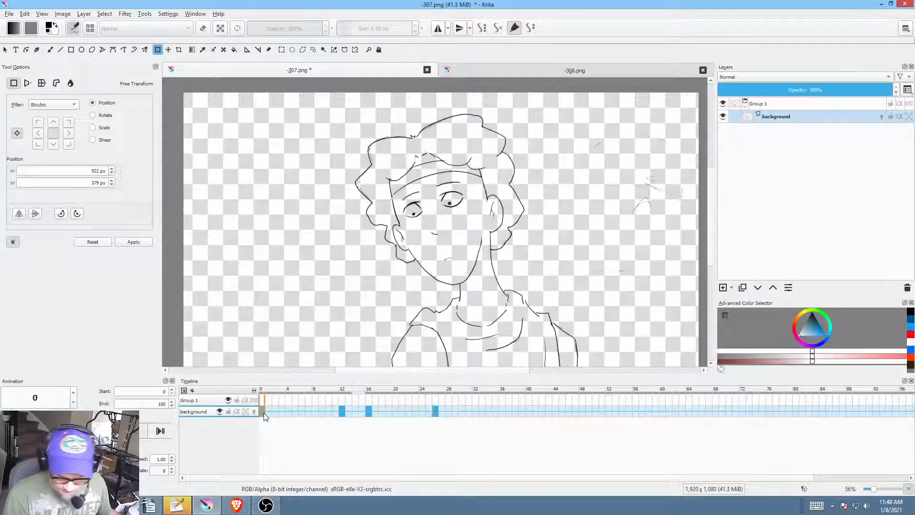
Step: Pull the lowered-eyebrow keyframe from frame 26 forward to frame 18 and tighten it to frame 17, checking playback from frame 10
left_click_drag(436, 412, 381, 413)
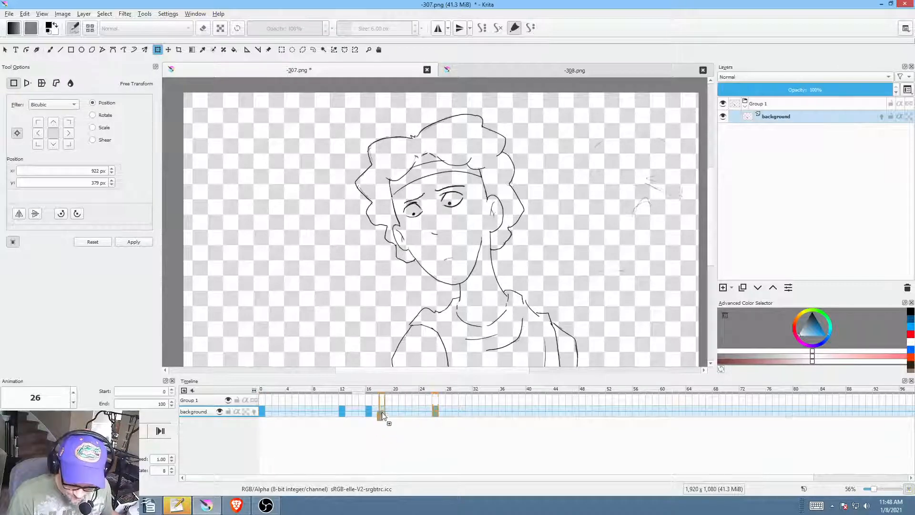
left_click(329, 413)
key("space")
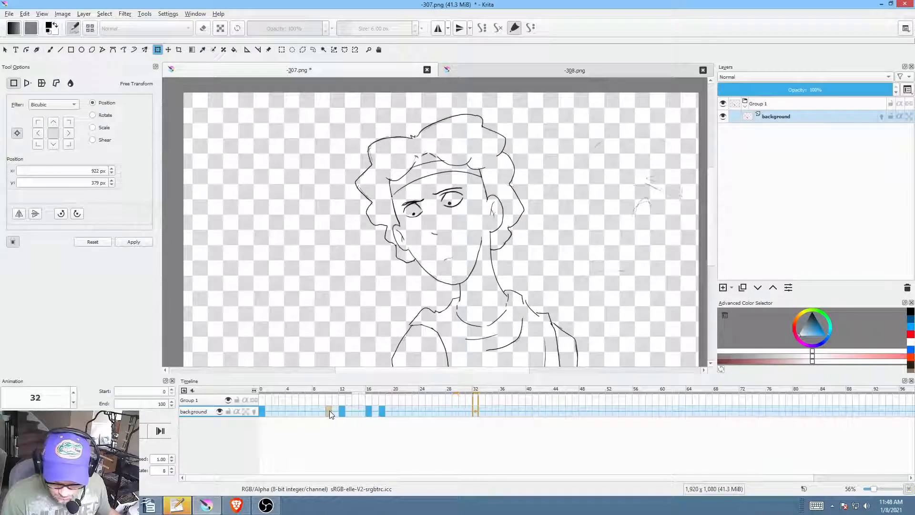
key("space")
key("space")
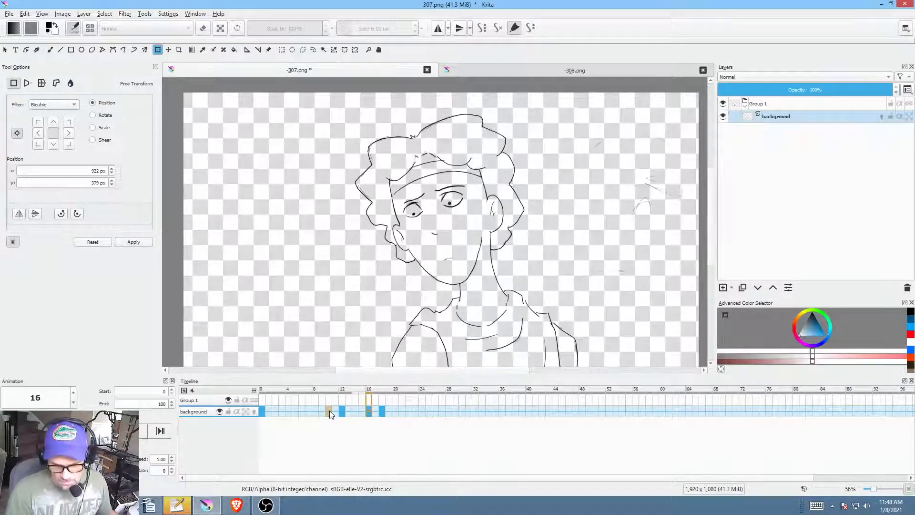
left_click_drag(329, 411, 377, 413)
left_click(329, 411)
key("space")
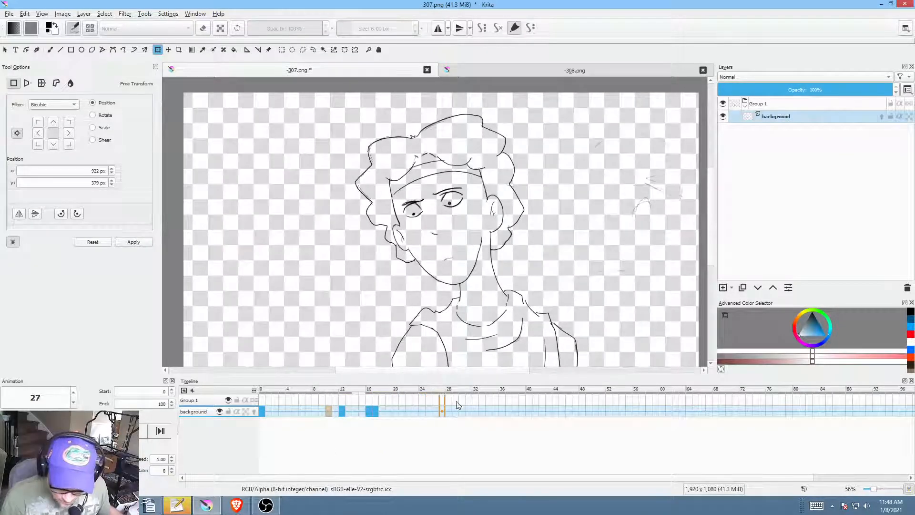
Step: On frame 27, select the right-hand eyebrow and transform it higher on the forehead with a steeper tilt, to X 980 px, Y 318 px
left_click(443, 411)
scroll(440, 248, "up", 4)
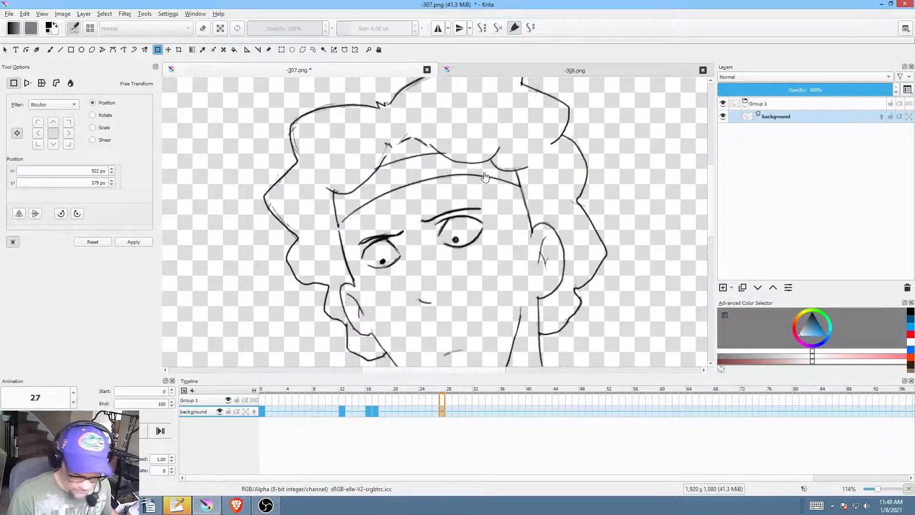
key("ctrl+r")
mouse_move(487, 196)
left_mouse_down()
mouse_move(423, 206)
mouse_move(413, 225)
mouse_move(479, 213)
mouse_move(480, 193)
left_mouse_up()
key("ctrl+t")
left_click_drag(510, 211, 512, 204)
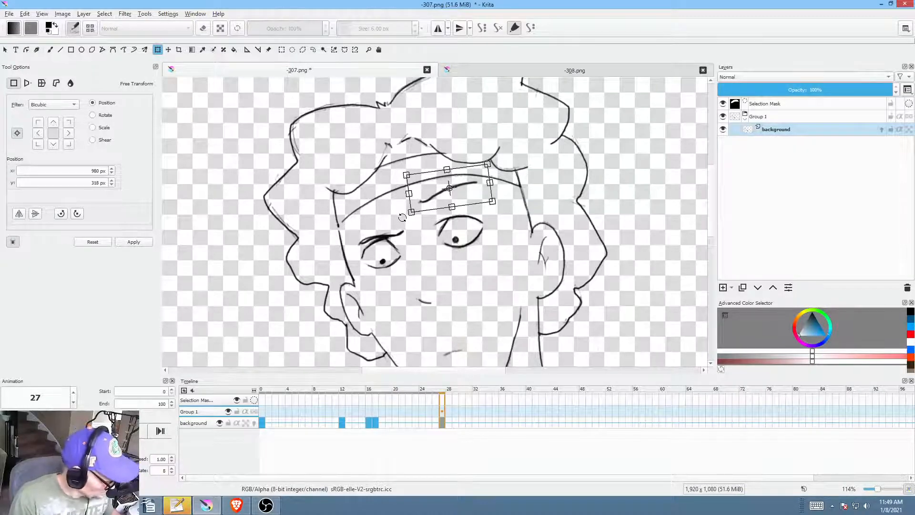
key("Return")
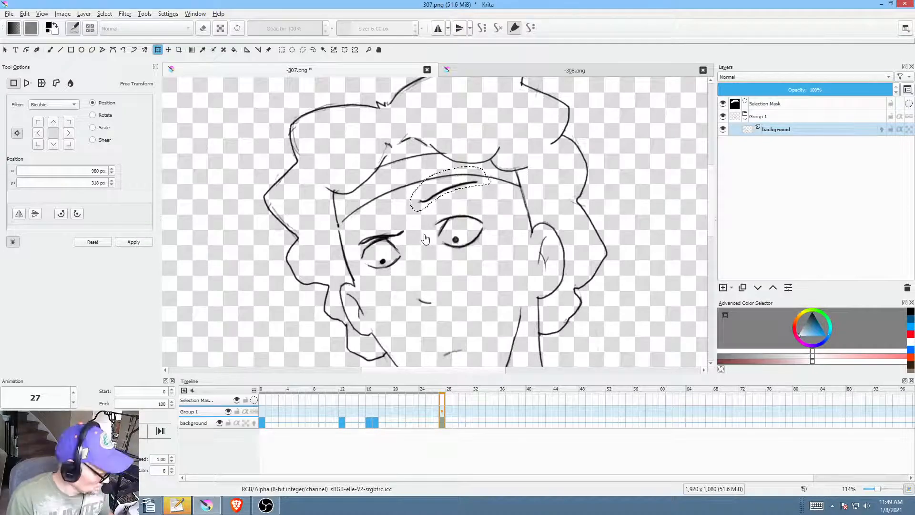
Step: Erase the left-hand eyebrow on frame 27 and redraw it as a flat, low stroke resting on the upper eyelid
key("ctrl+shift+a")
key("p")
mouse_move(411, 222)
left_mouse_down()
mouse_move(383, 218)
mouse_move(356, 238)
left_mouse_up()
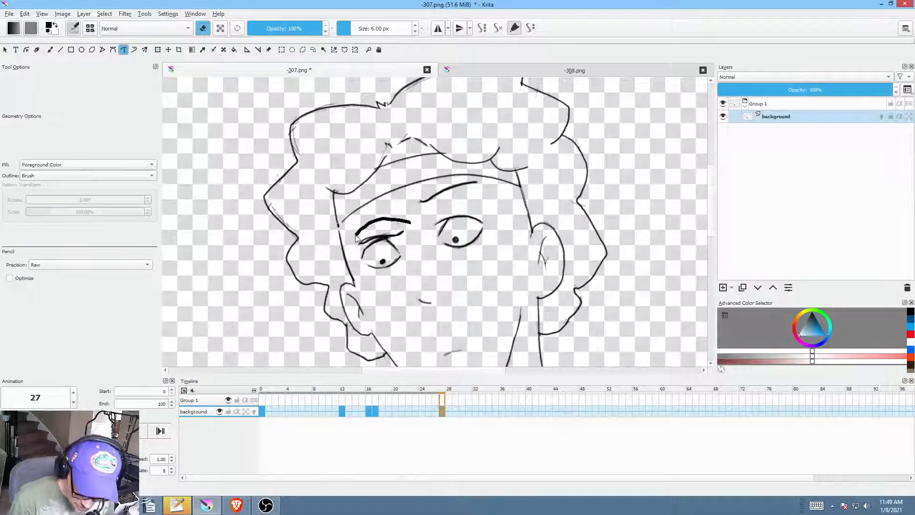
key("ctrl+z")
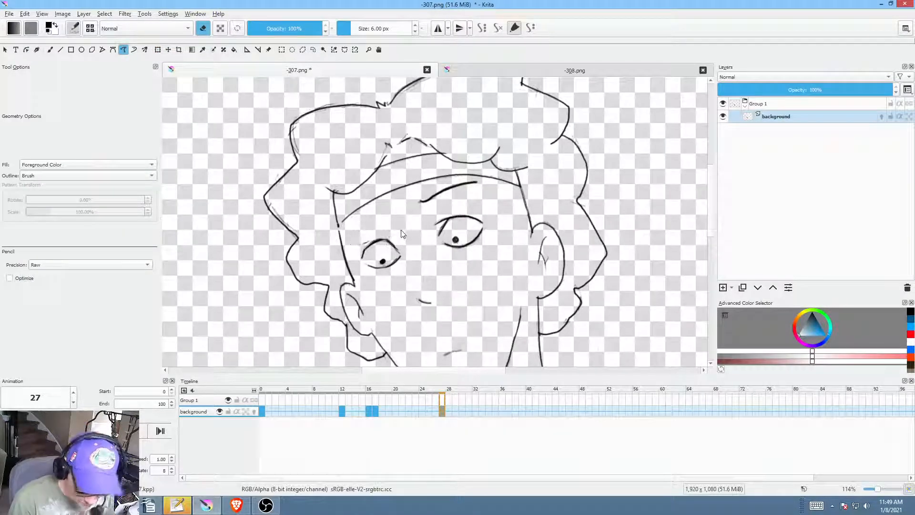
key("b")
left_click_drag(360, 247, 392, 240)
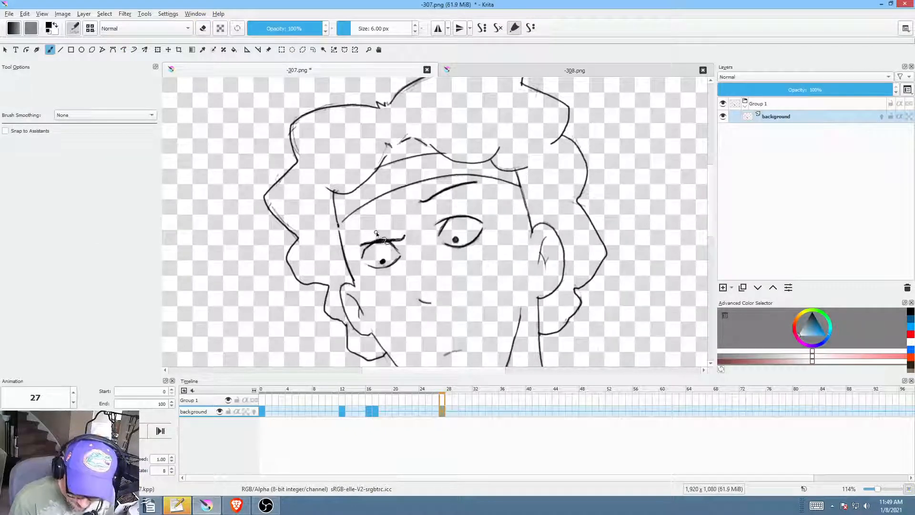
Step: Play the animation from frame 0 to review the raised-eyebrow pose, and go to keyframe 17
left_click_drag(535, 267, 503, 240)
left_click(263, 413)
key("space")
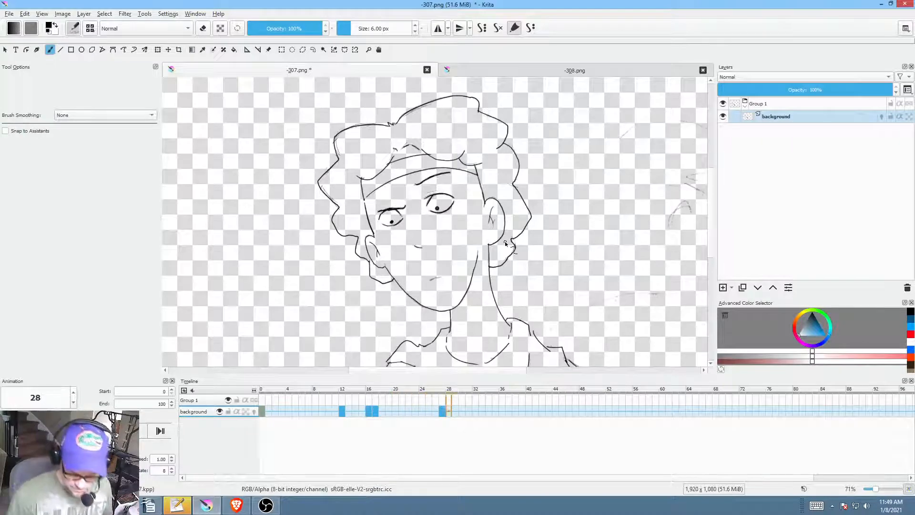
left_click(376, 412)
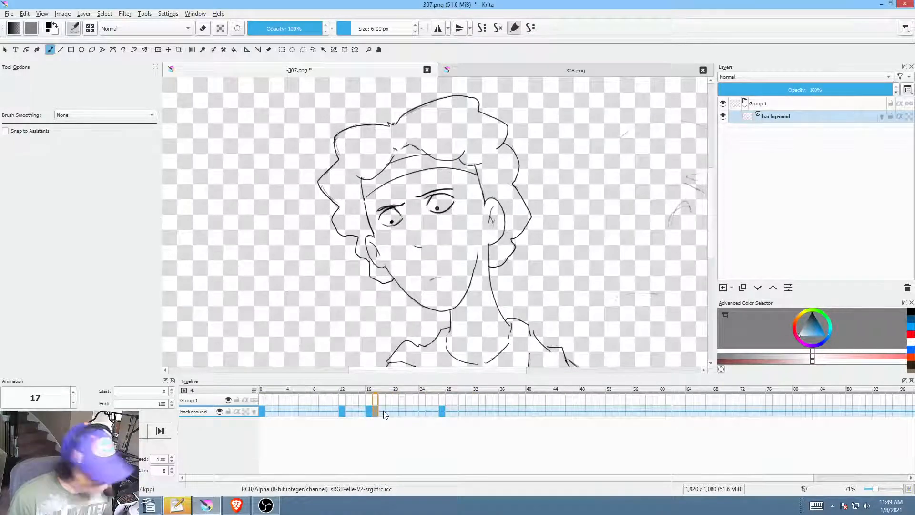
Step: Pull the raised-eyebrow keyframe from frame 27 forward to frame 24 and play the animation from frame 0
left_click_drag(443, 413, 422, 413)
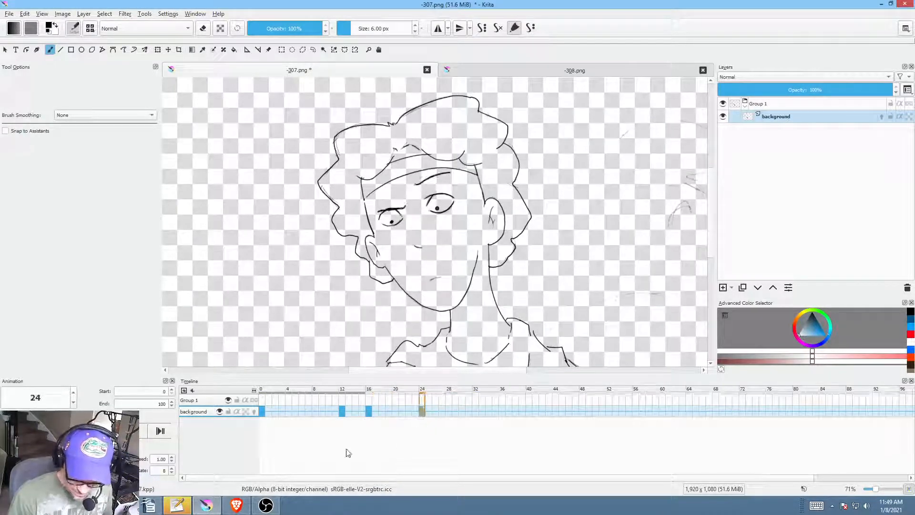
left_click(264, 413)
key("space")
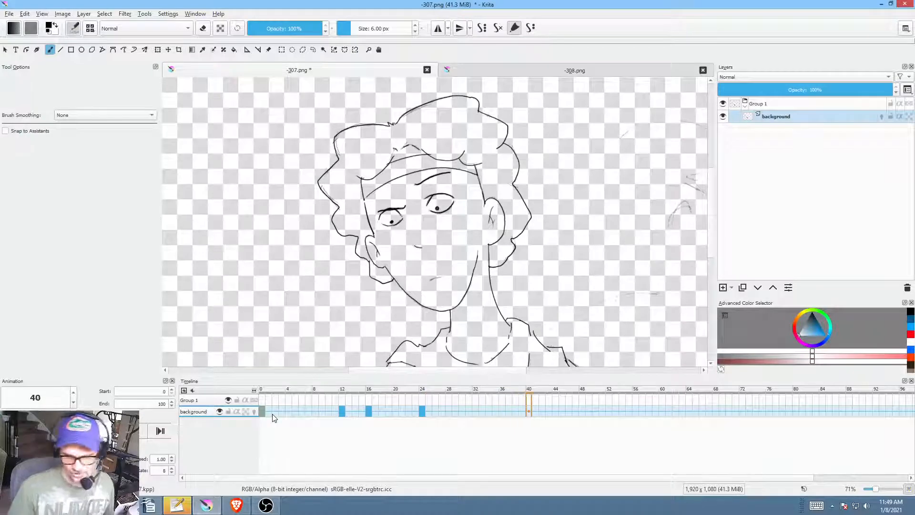
key("space")
Step: Extend the pose to keyframes 32 and 33, outline-select the whole head, and mirror it horizontally with a free transform on frame 33
left_click(476, 411)
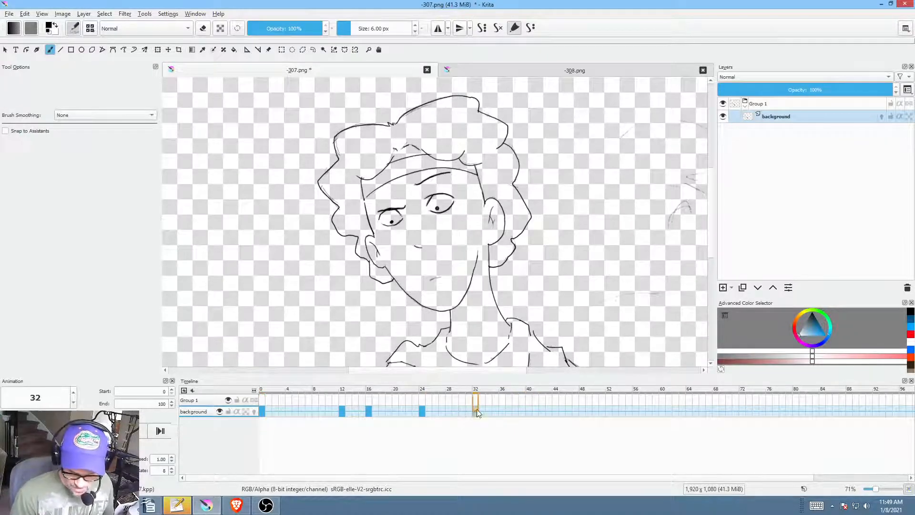
scroll(550, 243, "down", 3)
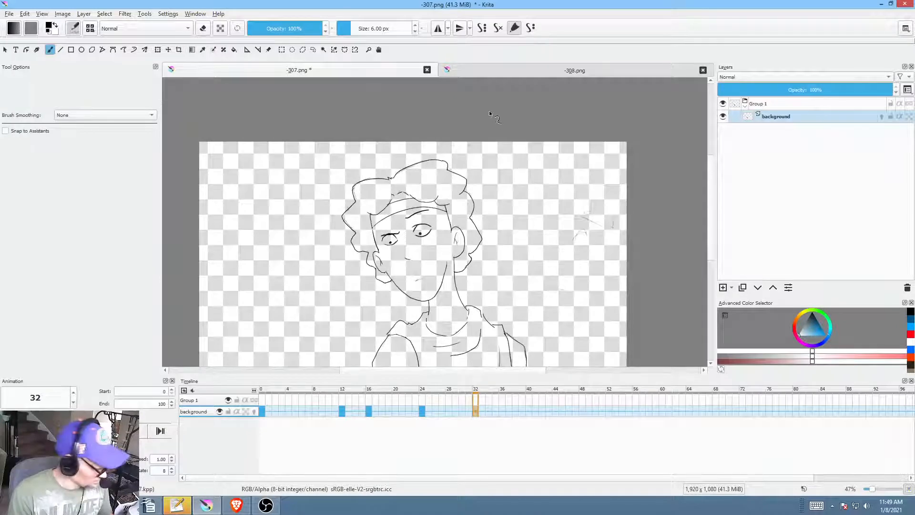
key("l")
mouse_move(483, 158)
left_mouse_down()
mouse_move(370, 136)
mouse_move(289, 243)
mouse_move(332, 300)
left_mouse_up()
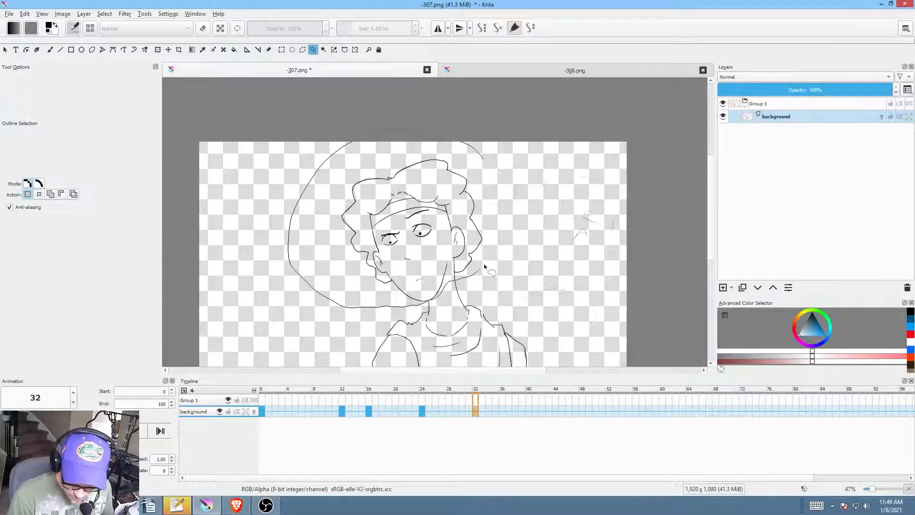
left_click_drag(485, 267, 491, 167)
key("ctrl+t")
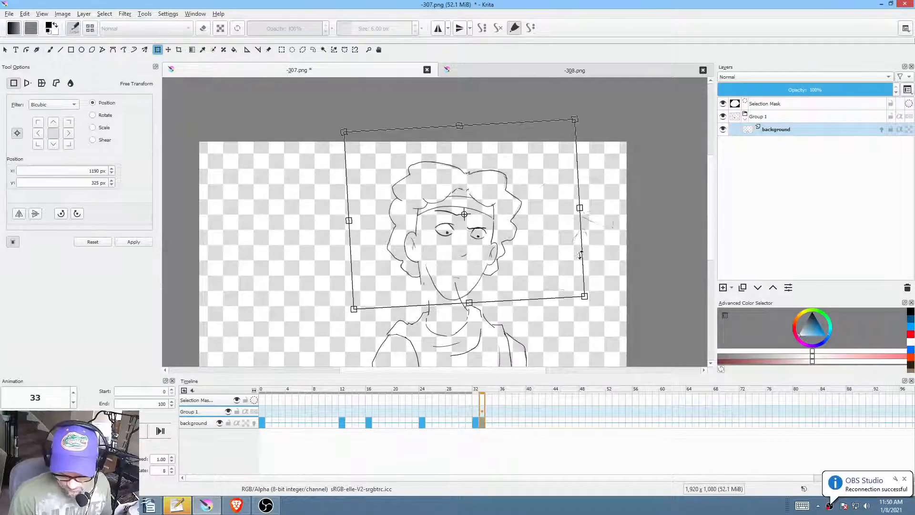
Step: Rotate the mirrored head slightly clockwise, position it at X 1248 px, Y 345 px, and clear the selection
left_click_drag(604, 249, 604, 263)
left_click_drag(512, 264, 529, 244)
left_click_drag(516, 255, 525, 274)
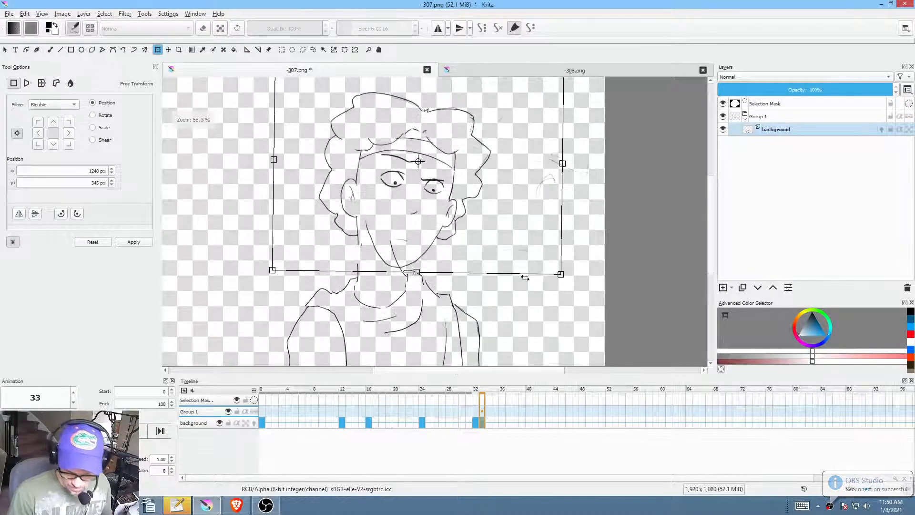
left_click(489, 424)
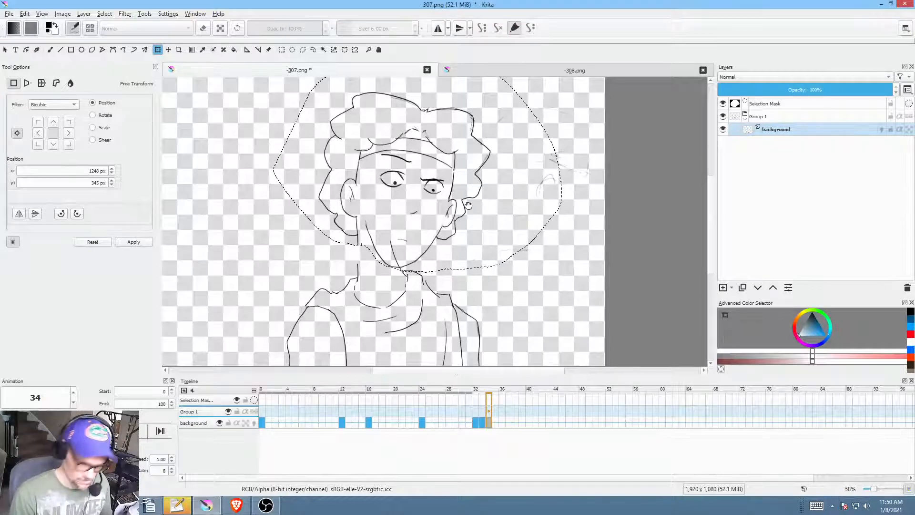
left_click_drag(468, 205, 485, 218)
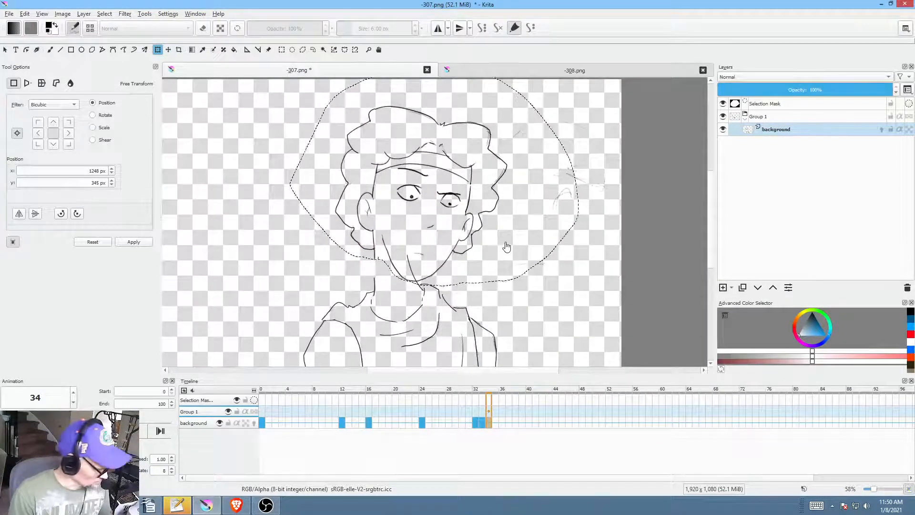
key("ctrl+shift+a")
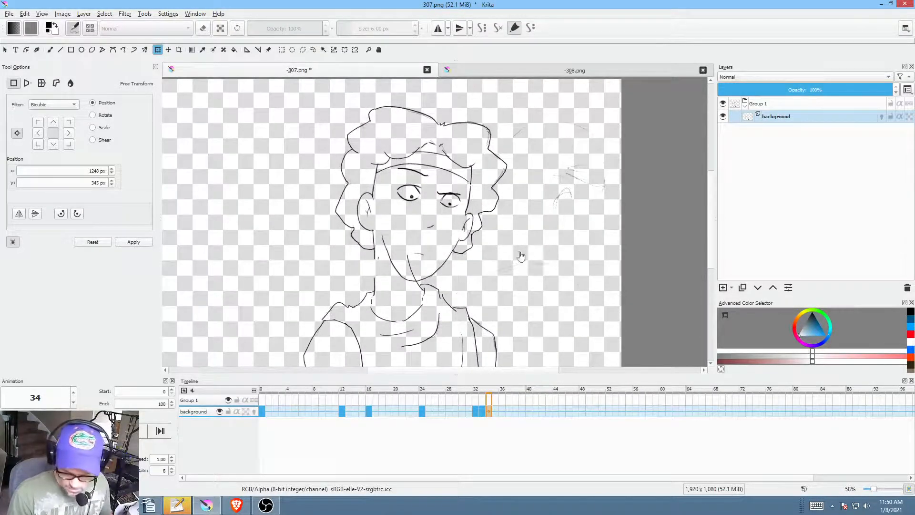
Step: Tilt the whole figure on frame 34 clockwise about a pivot near its base at X 1079 px, Y 1121 px
left_click(447, 221)
left_click_drag(509, 211, 390, 391)
left_click_drag(482, 265, 496, 315)
mouse_move(646, 257)
left_mouse_down()
mouse_move(643, 359)
mouse_move(646, 311)
left_mouse_up()
left_click_drag(519, 275, 532, 252)
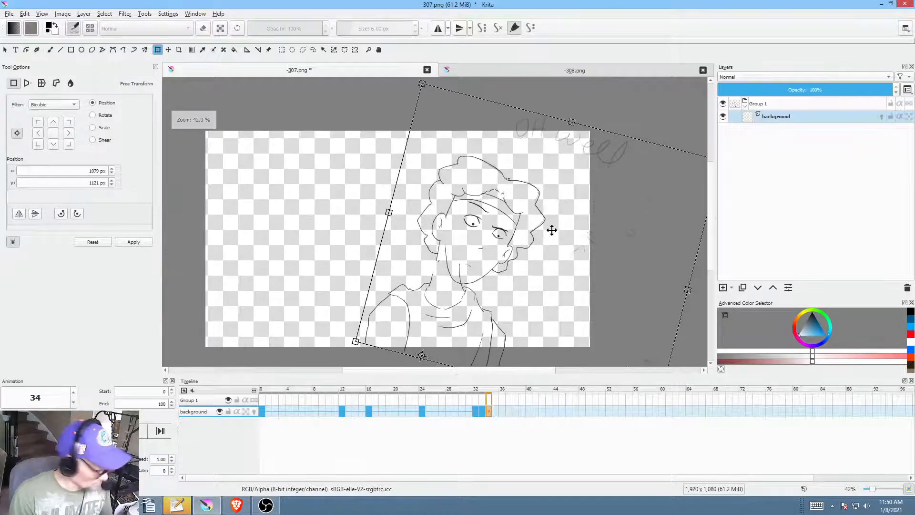
Step: Outline-select the head on frame 34 and rotate it counterclockwise about a pivot at X 1282 px, Y 588 px
key("l")
mouse_move(544, 166)
left_mouse_down()
mouse_move(492, 139)
mouse_move(415, 261)
left_mouse_up()
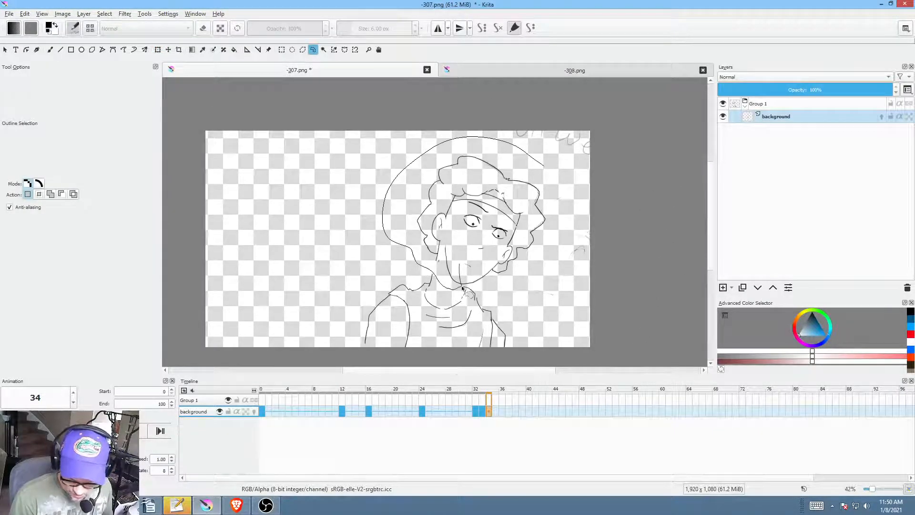
left_click_drag(462, 289, 555, 257)
key("ctrl+t")
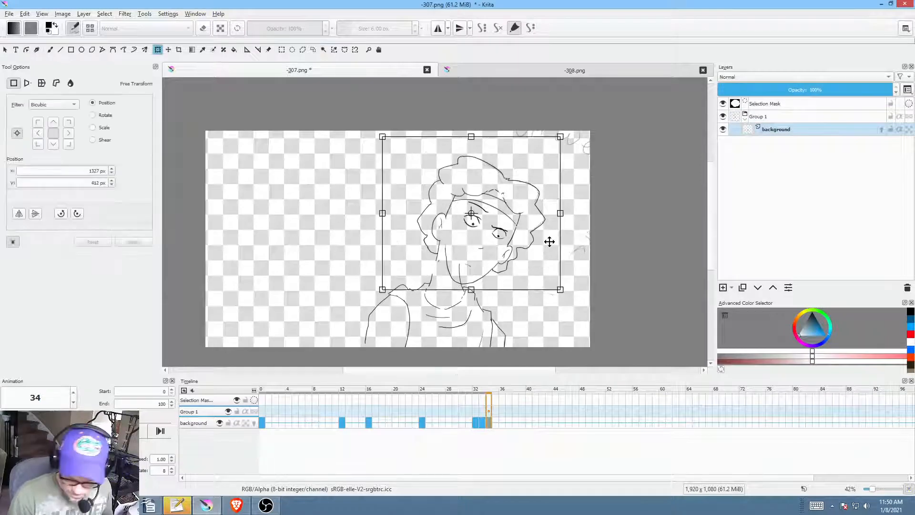
left_click_drag(471, 214, 444, 285)
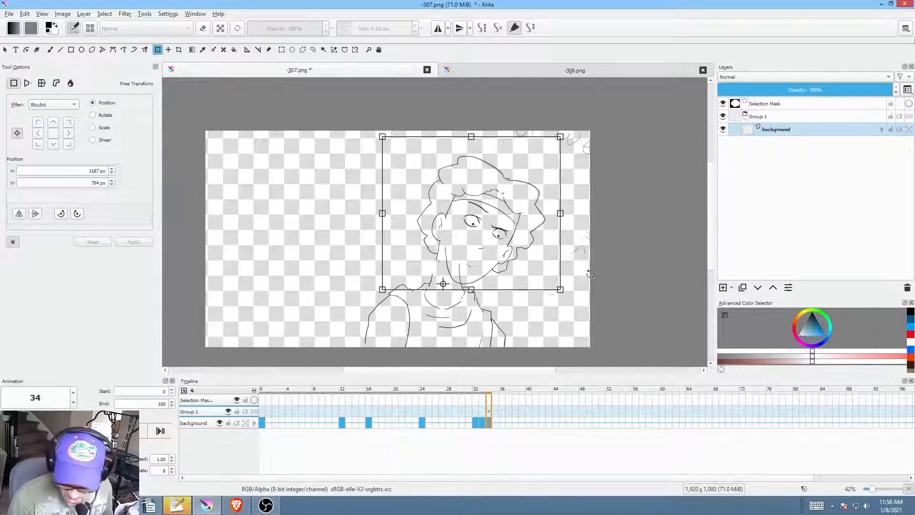
mouse_move(591, 274)
left_mouse_down()
mouse_move(595, 251)
mouse_move(588, 276)
left_mouse_up()
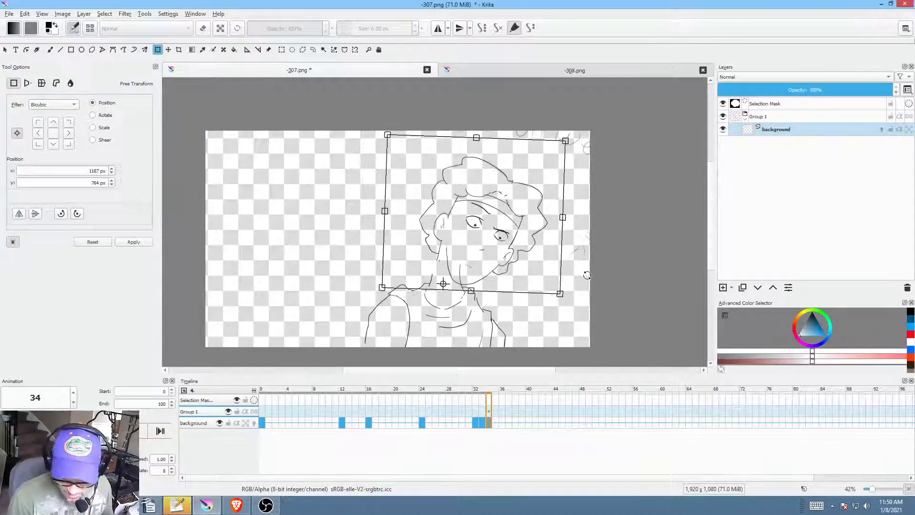
left_click_drag(444, 284, 460, 242)
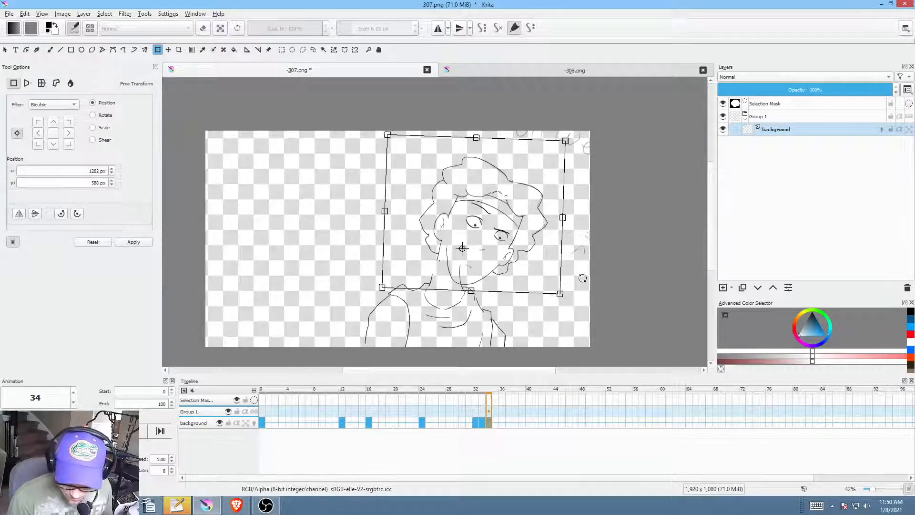
left_click_drag(590, 272, 589, 245)
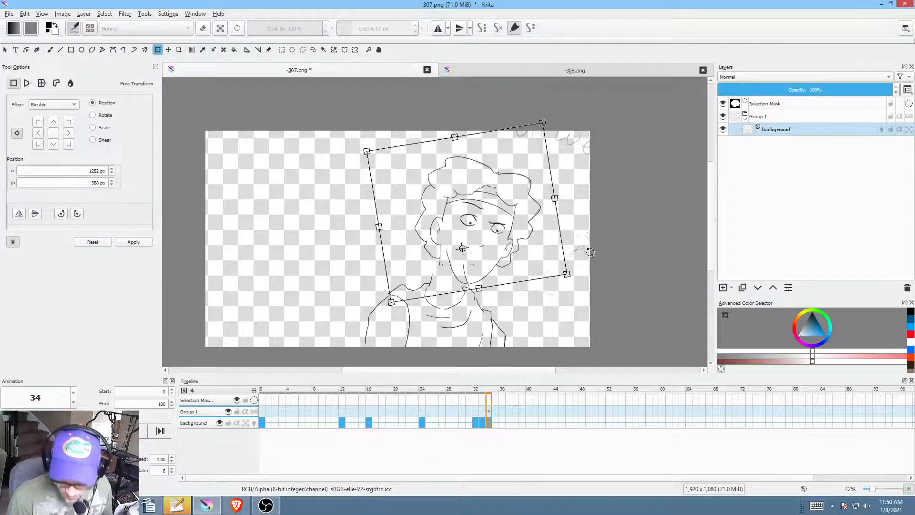
Step: Erase the facial features, headband, ears and left-hand jaw line on frame 34, leaving the outer hair outline, and clear the selection
scroll(506, 246, "up", 4)
key("e")
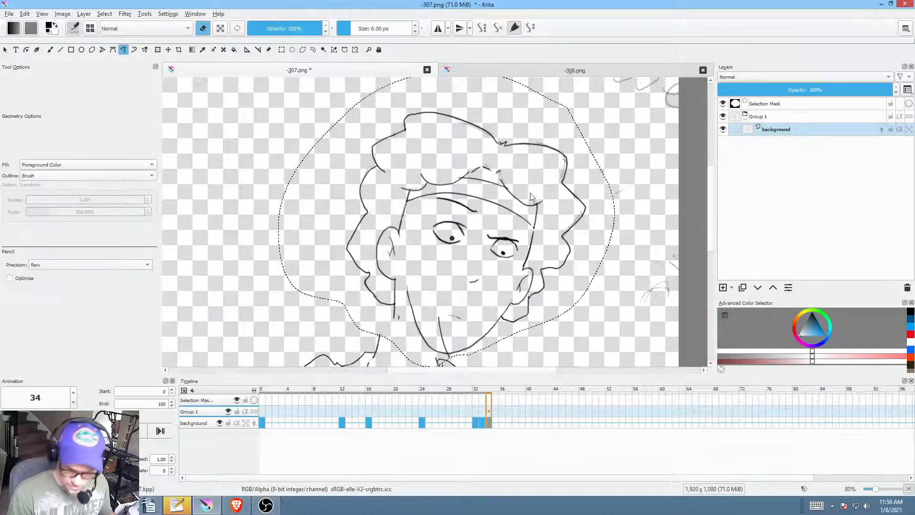
mouse_move(518, 230)
left_mouse_down()
mouse_move(468, 198)
mouse_move(519, 171)
mouse_move(381, 219)
mouse_move(371, 255)
mouse_move(420, 276)
mouse_move(427, 329)
mouse_move(485, 320)
mouse_move(530, 235)
mouse_move(514, 245)
mouse_move(505, 309)
mouse_move(525, 303)
mouse_move(556, 217)
left_mouse_up()
mouse_move(388, 215)
left_mouse_down()
mouse_move(380, 242)
mouse_move(388, 233)
left_mouse_up()
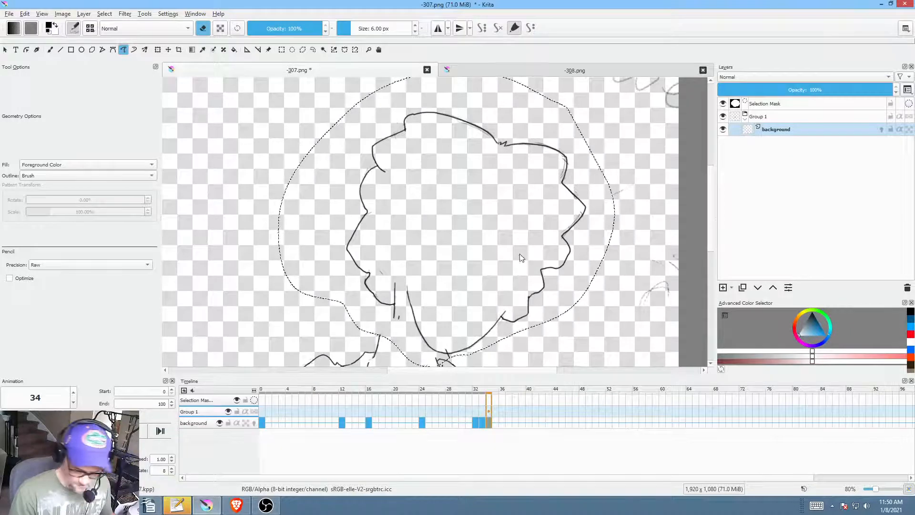
mouse_move(415, 278)
left_mouse_down()
mouse_move(401, 298)
mouse_move(423, 349)
left_mouse_up()
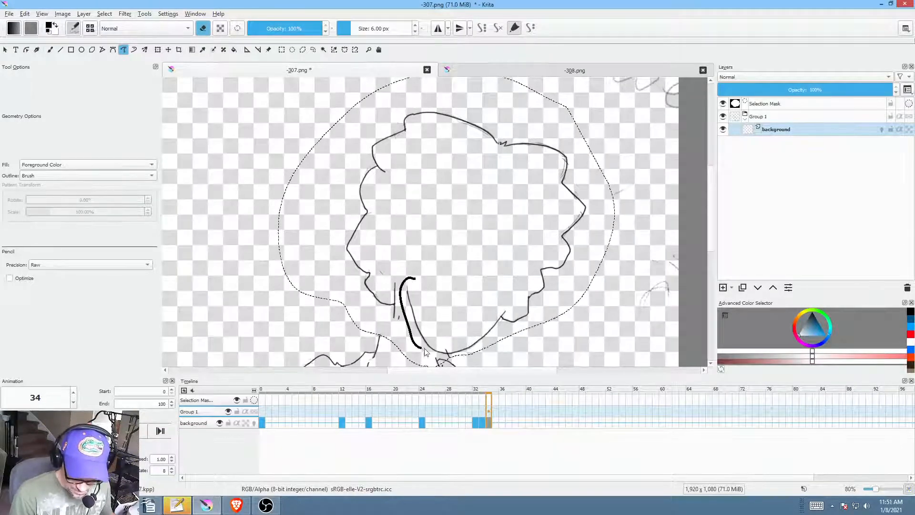
key("ctrl+z")
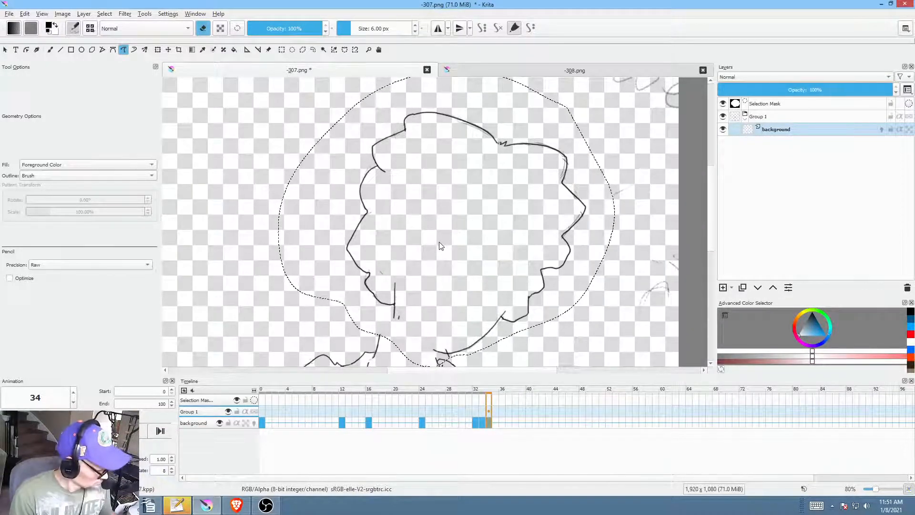
key("ctrl+shift+a")
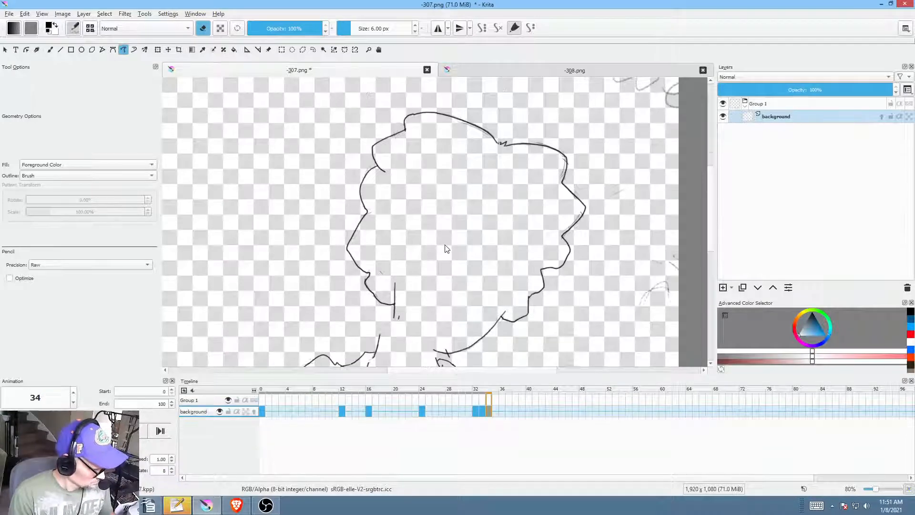
Step: Save the image as a PNG with its alpha channel stored, plus a Krita file copy, and clear the stray selection
key("ctrl+s")
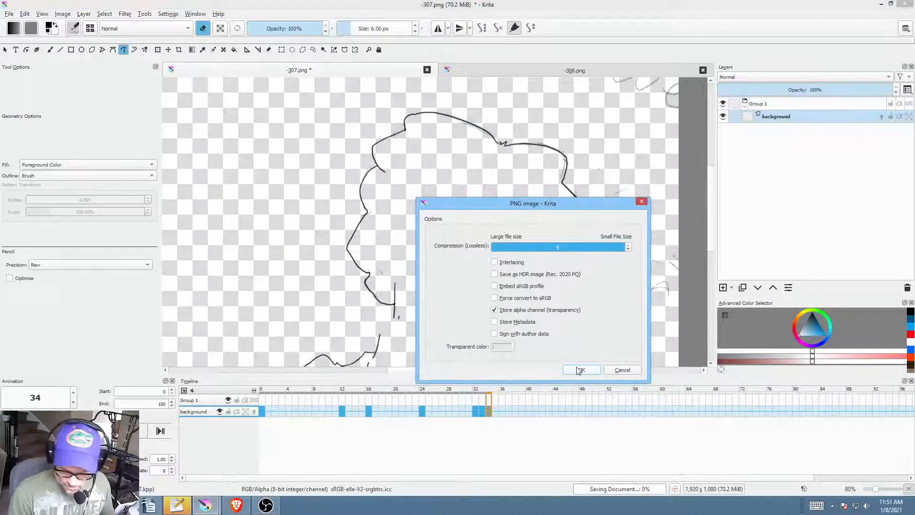
left_click(579, 370)
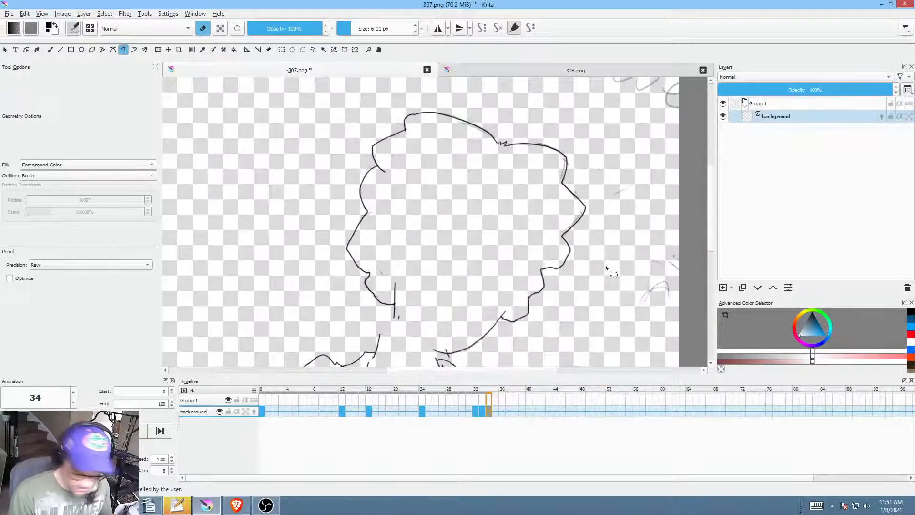
key("l")
mouse_move(606, 268)
left_mouse_down()
mouse_move(632, 276)
mouse_move(627, 262)
left_mouse_up()
key("ctrl+s")
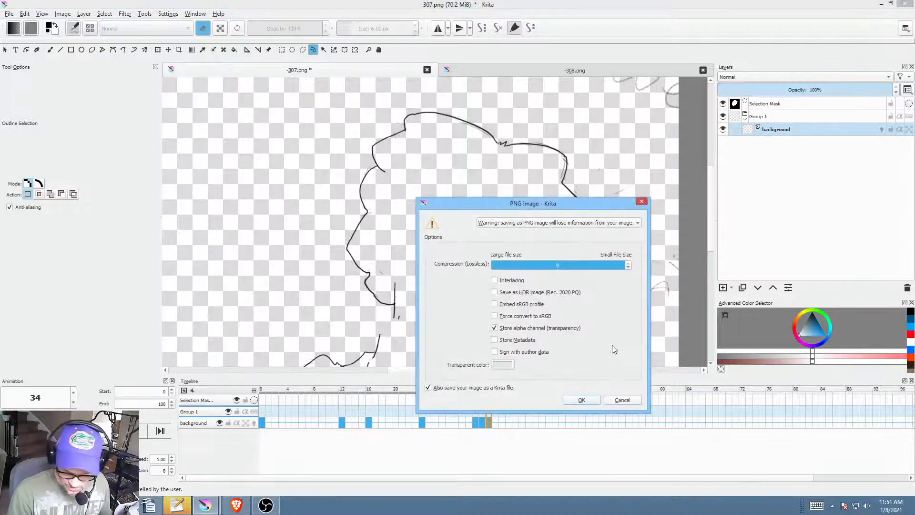
left_click(591, 399)
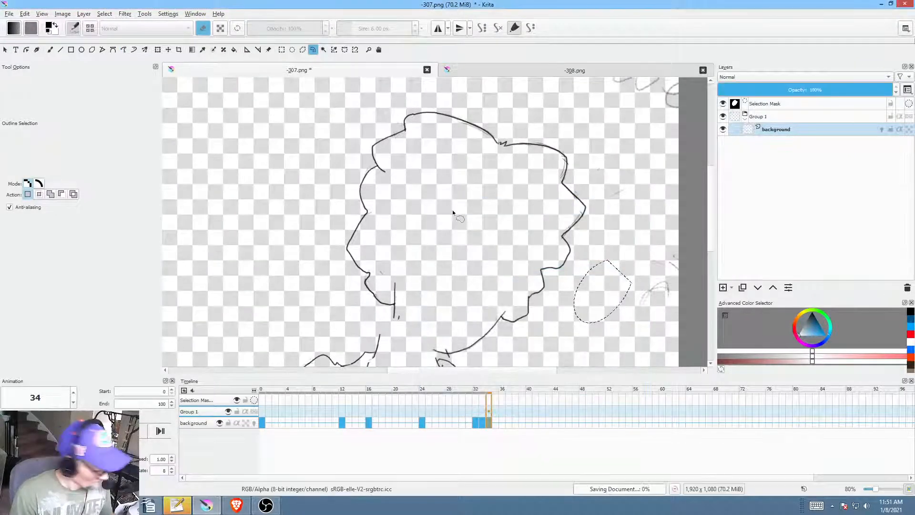
key("ctrl+shift+a")
Step: Sketch a small upright oval in the middle of the emptied head on frame 34 with the brush
key("b")
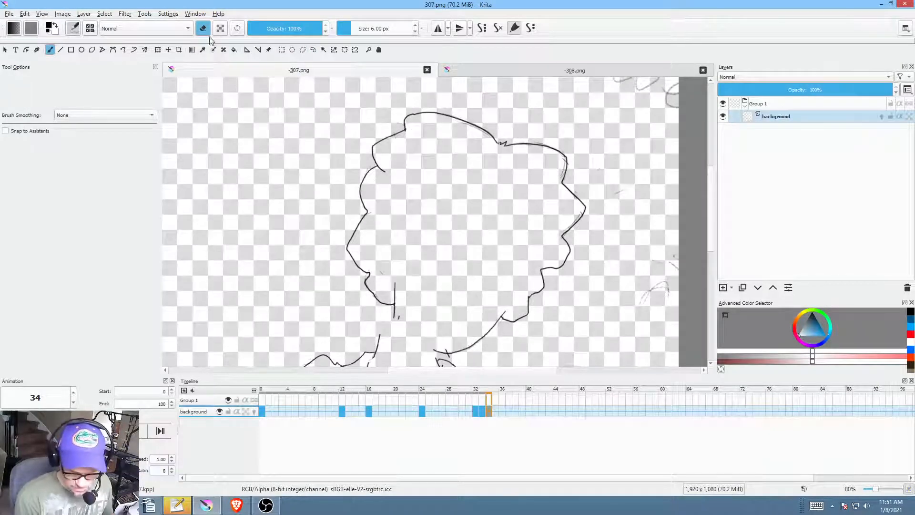
key("e")
mouse_move(443, 244)
left_mouse_down()
mouse_move(478, 239)
mouse_move(440, 265)
left_mouse_up()
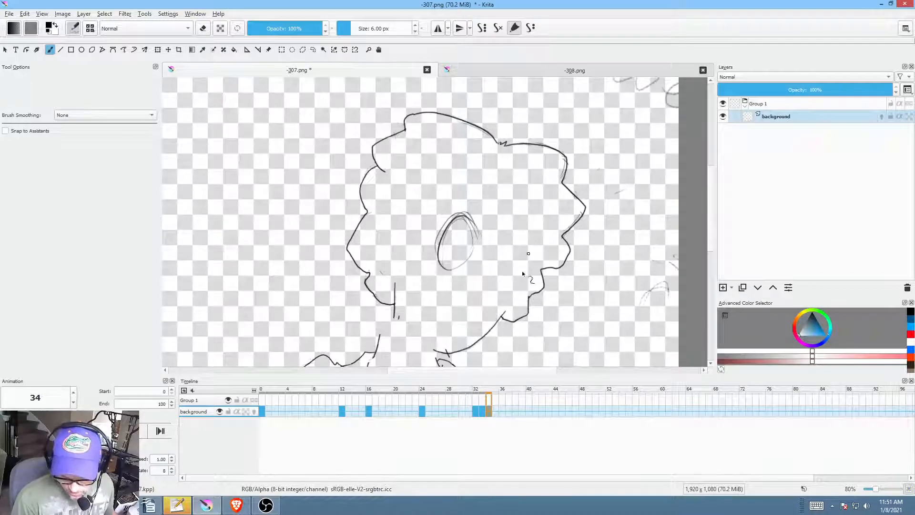
Step: Erase the hair outline down both sides of the head on frame 34, leaving only the short arc at the crown
key("p")
key("e")
left_click_drag(606, 210, 593, 173)
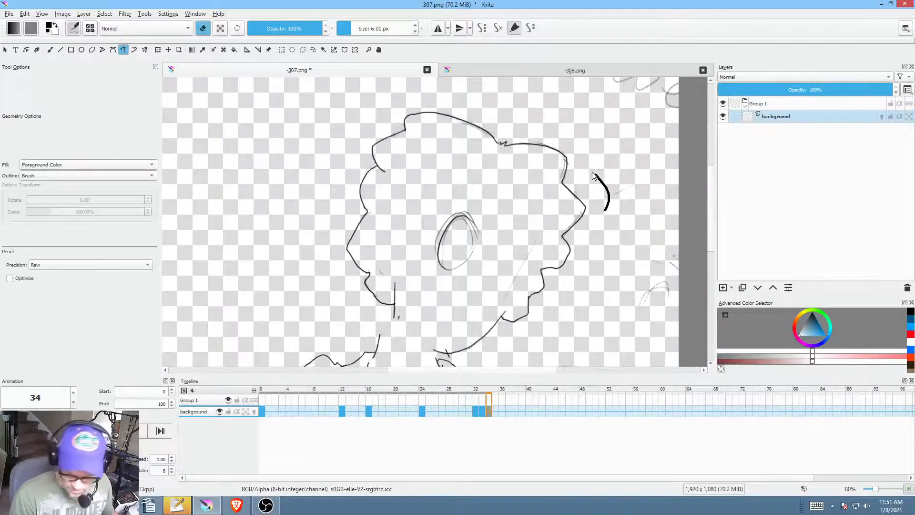
left_click_drag(523, 250, 496, 324)
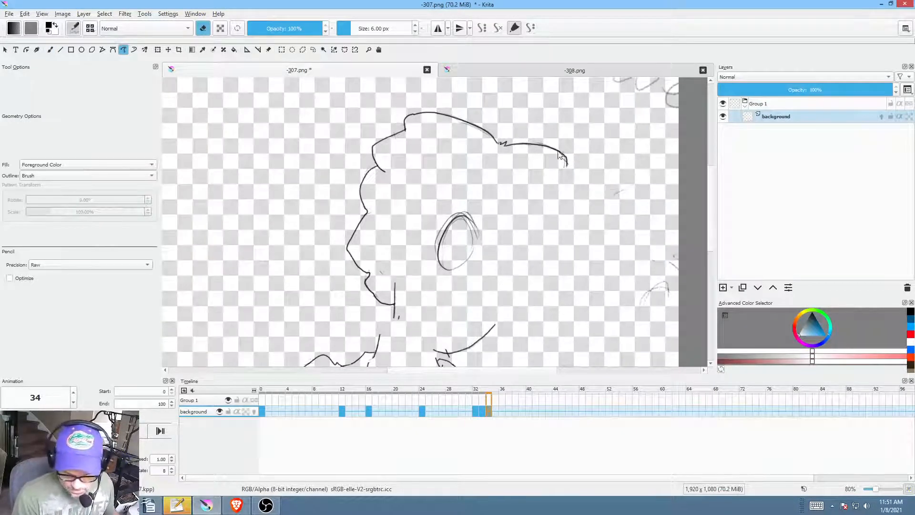
mouse_move(558, 151)
left_mouse_down()
mouse_move(627, 117)
mouse_move(595, 163)
left_mouse_up()
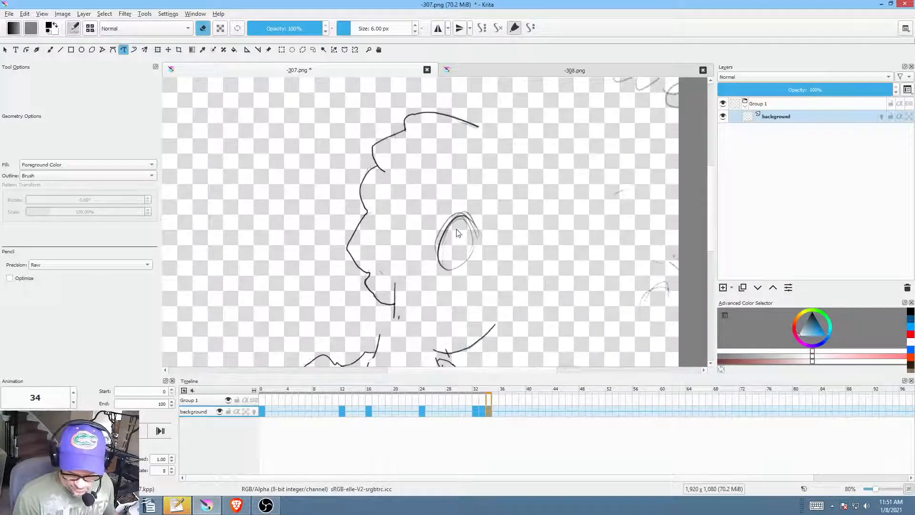
mouse_move(435, 135)
left_mouse_down()
mouse_move(317, 303)
mouse_move(360, 316)
mouse_move(388, 310)
mouse_move(413, 284)
left_mouse_up()
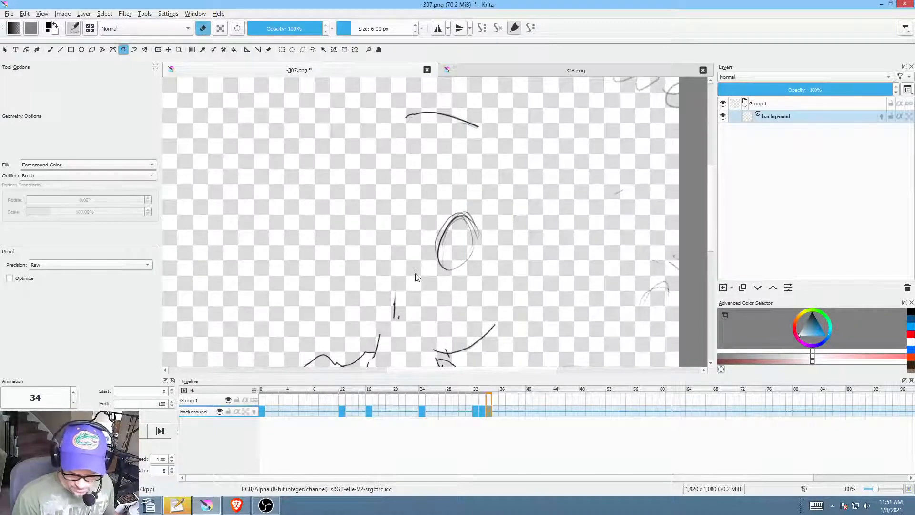
Step: Sketch the back-of-head hair outline from the crown down to the nape on frame 34, checking it against frame 33
key("b")
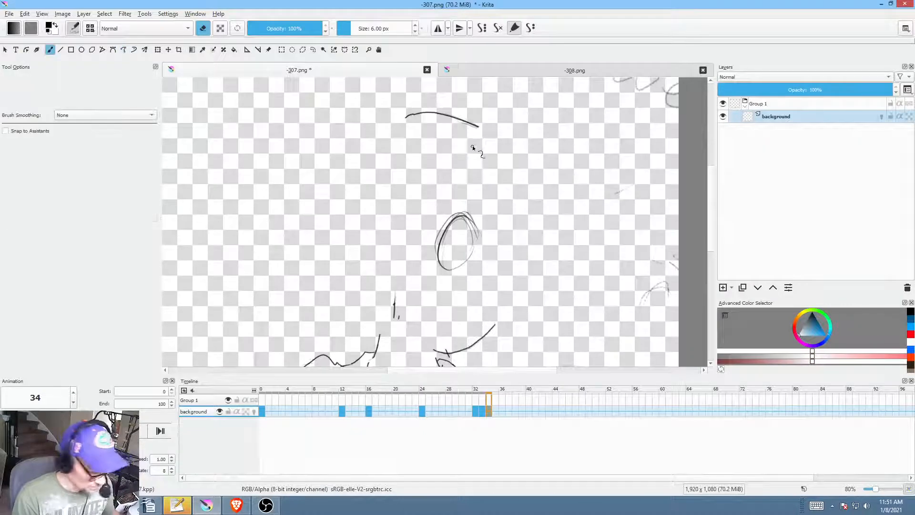
key("e")
key("Left")
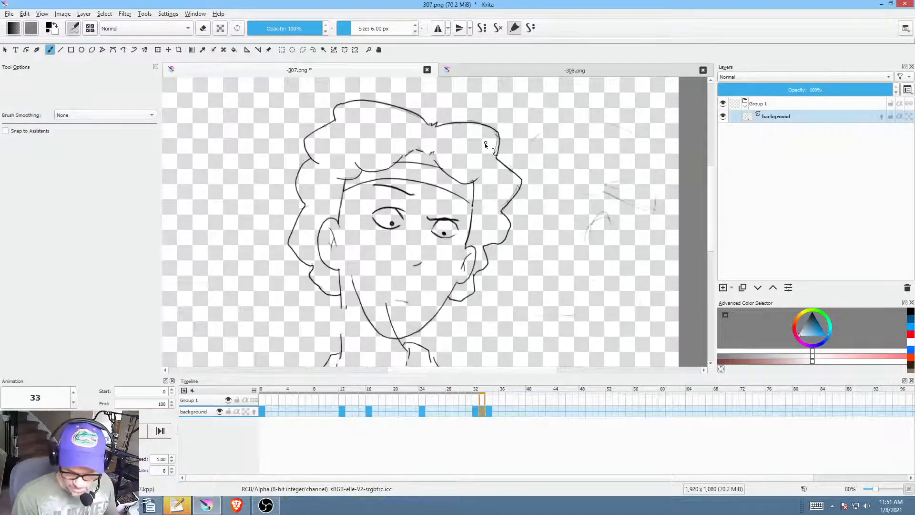
key("Right")
key("Left")
key("Right")
left_click_drag(371, 177, 338, 191)
left_click_drag(364, 167, 347, 197)
key("Left")
key("Right")
key("Left")
key("Right")
left_click_drag(365, 164, 342, 236)
key("Left")
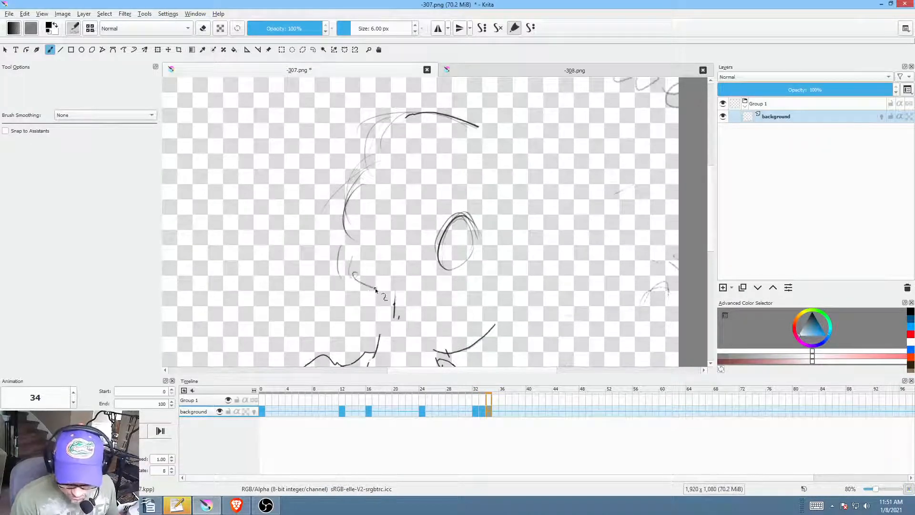
key("Left")
key("Right")
key("Left")
key("Right")
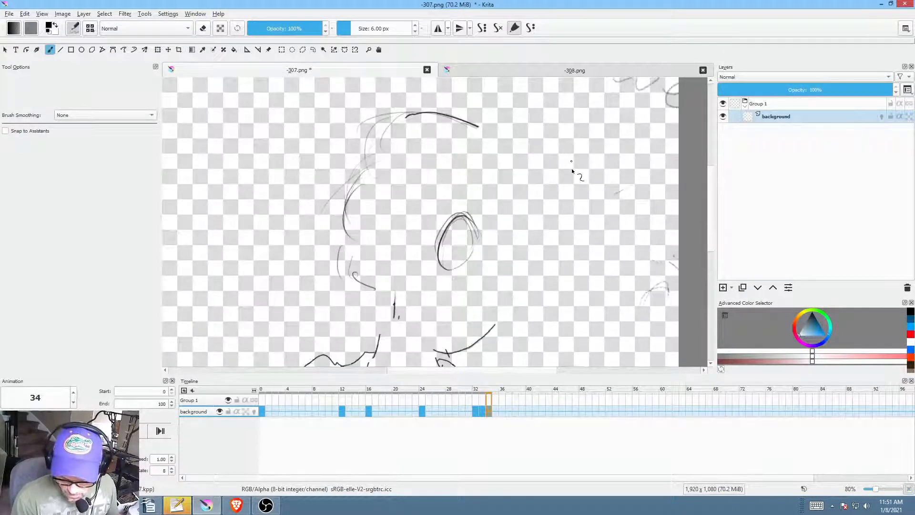
Step: Sketch the rounded front tuft of hair on the face side of the head on frame 34, comparing it with frame 33
left_click_drag(518, 142, 567, 155)
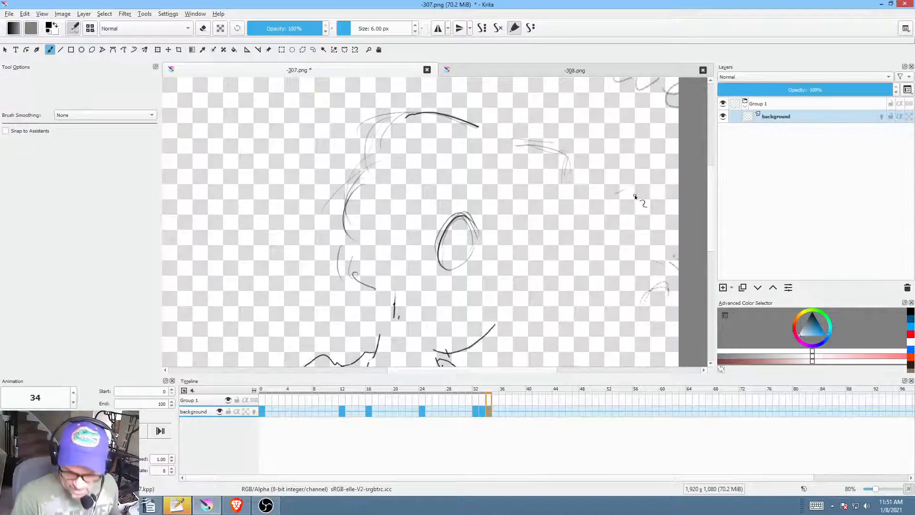
left_click_drag(636, 197, 640, 224)
left_click_drag(504, 162, 540, 161)
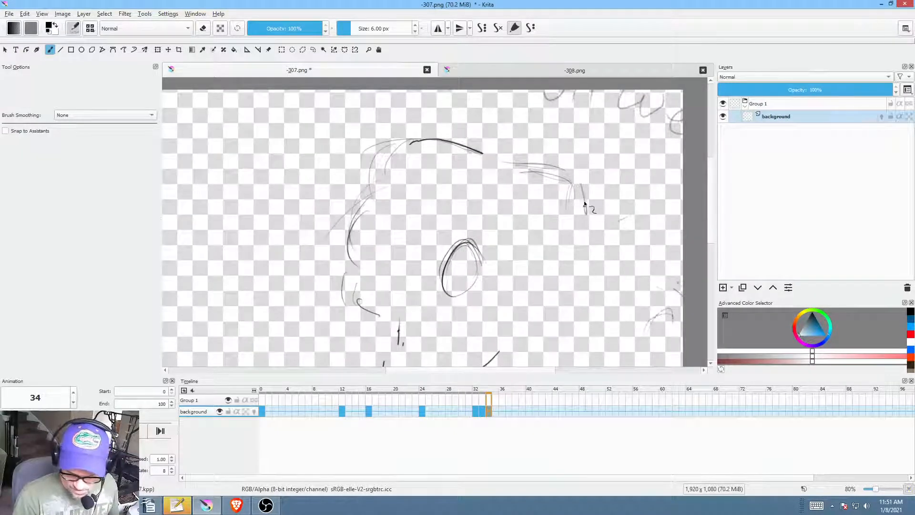
key("Left")
key("Right")
key("Left")
key("Right")
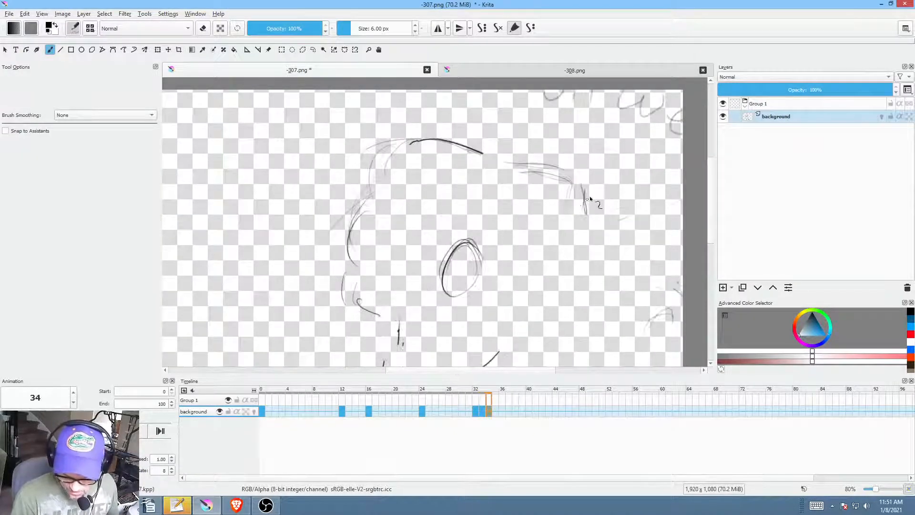
key("Left")
key("Right")
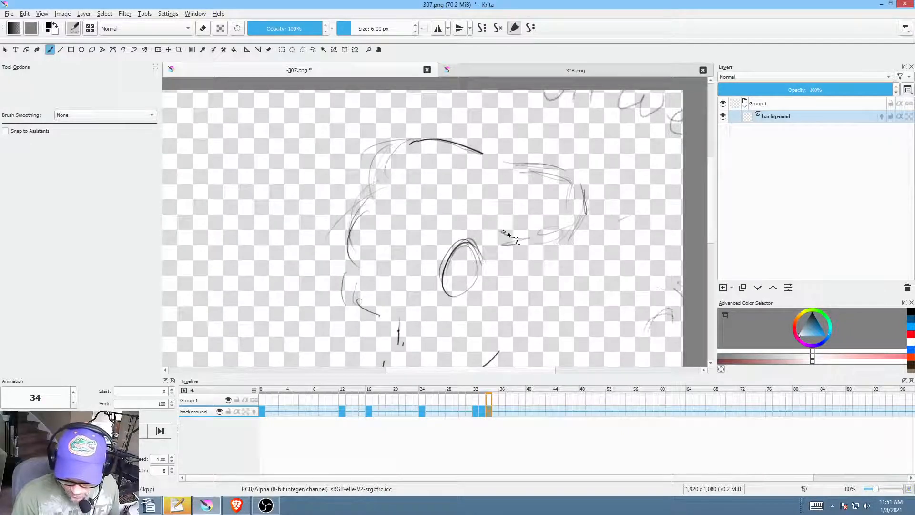
Step: Sketch the tuft's underside and the headband lines running from the ear to the forehead on frame 34
key("Left")
key("Right")
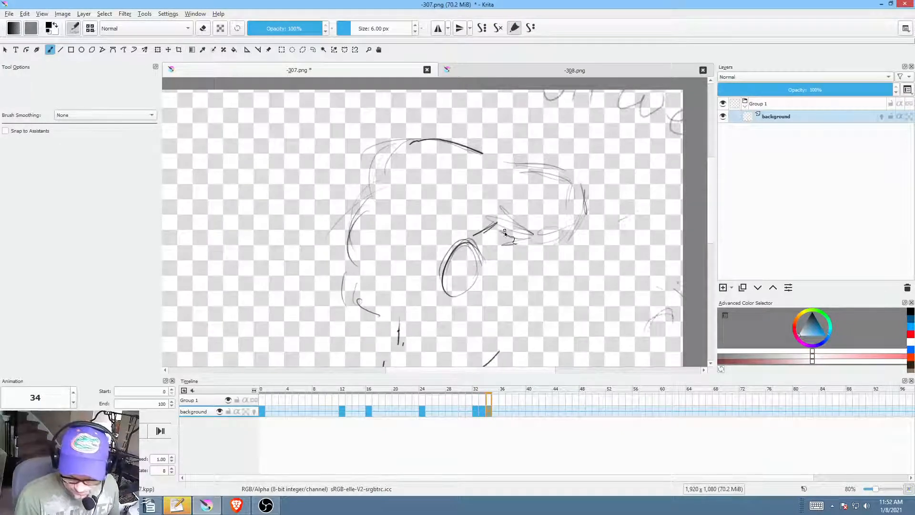
key("Left")
key("Right")
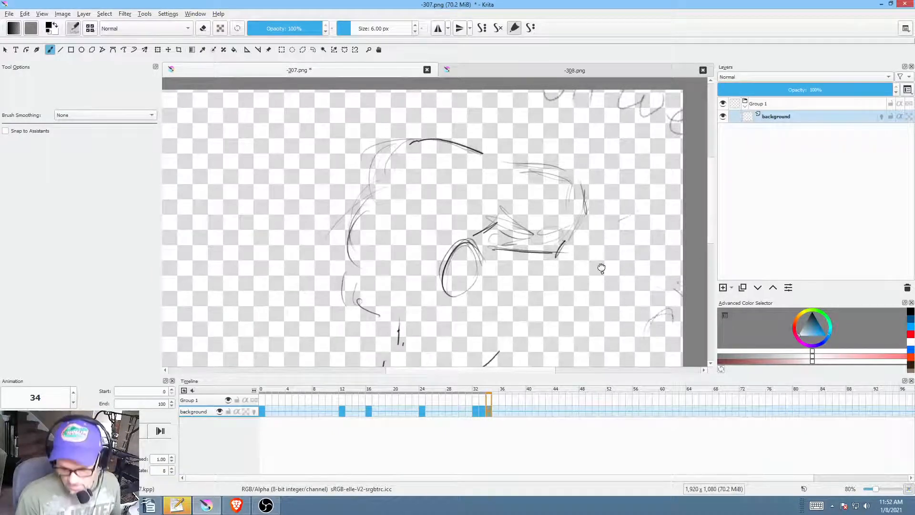
left_click_drag(601, 268, 607, 176)
left_click_drag(581, 221, 566, 272)
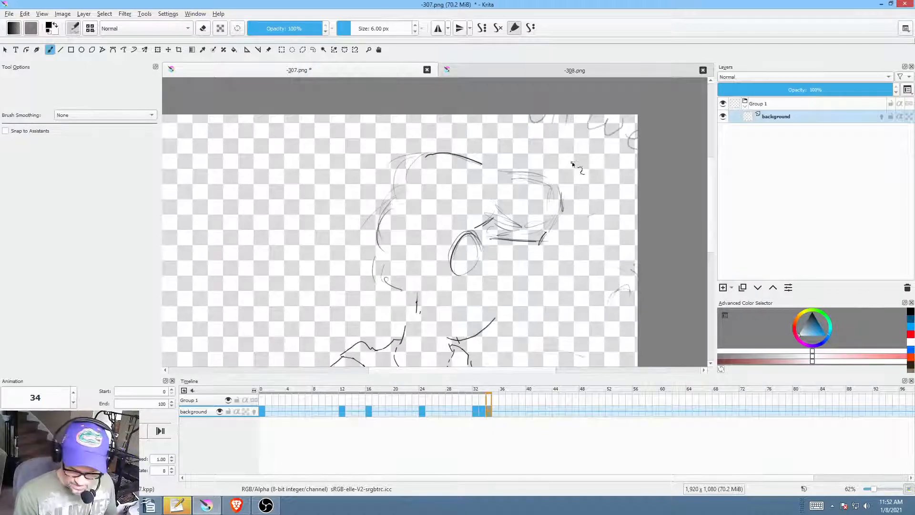
Step: Lasso the front hair tuft with its headband lines, shift and rotate it slightly, and clear the selection
key("l")
left_click_drag(574, 163, 516, 161)
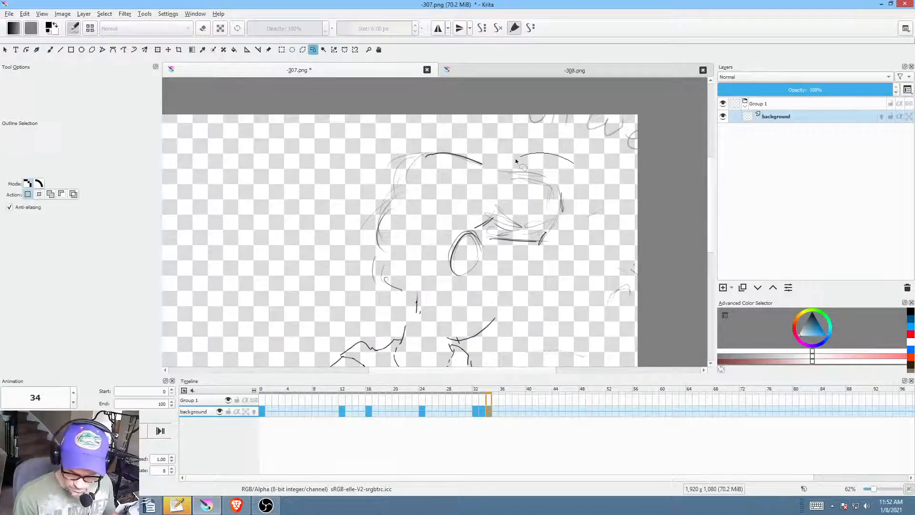
mouse_move(476, 212)
left_mouse_down()
mouse_move(576, 239)
mouse_move(552, 231)
left_mouse_up()
key("ctrl+t")
left_click_drag(589, 257, 592, 249)
left_click_drag(529, 229, 535, 231)
key("Escape")
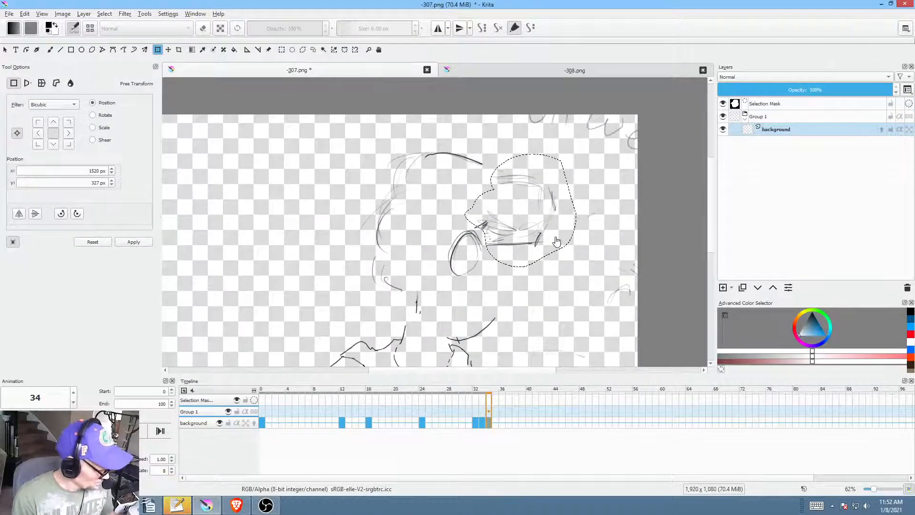
key("ctrl+shift+a")
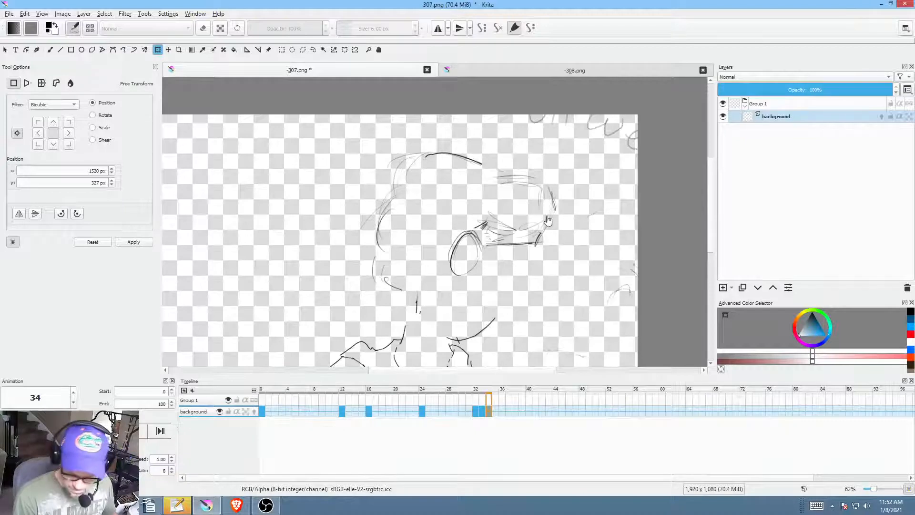
Step: Erase the dark headband strokes beneath the front tuft between the ear and forehead, and return to brush painting
key("b")
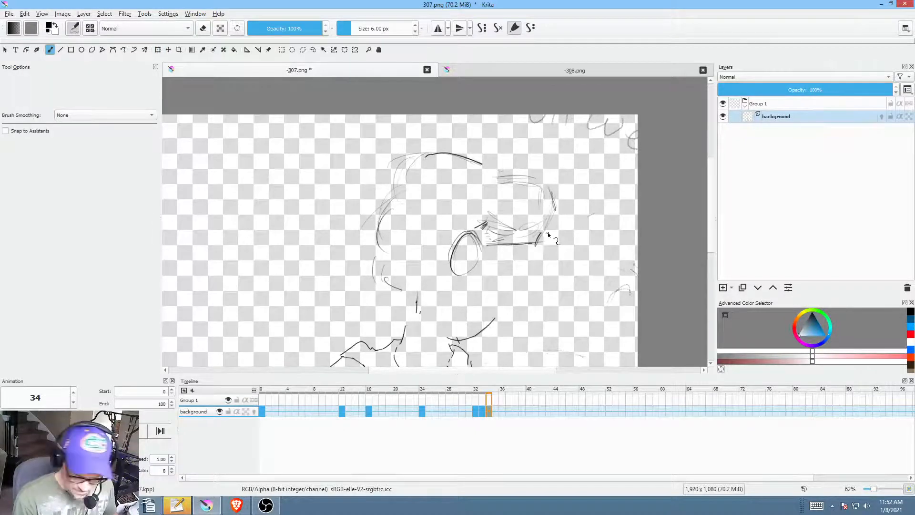
key("p")
key("e")
left_click_drag(553, 244, 478, 221)
key("e")
key("b")
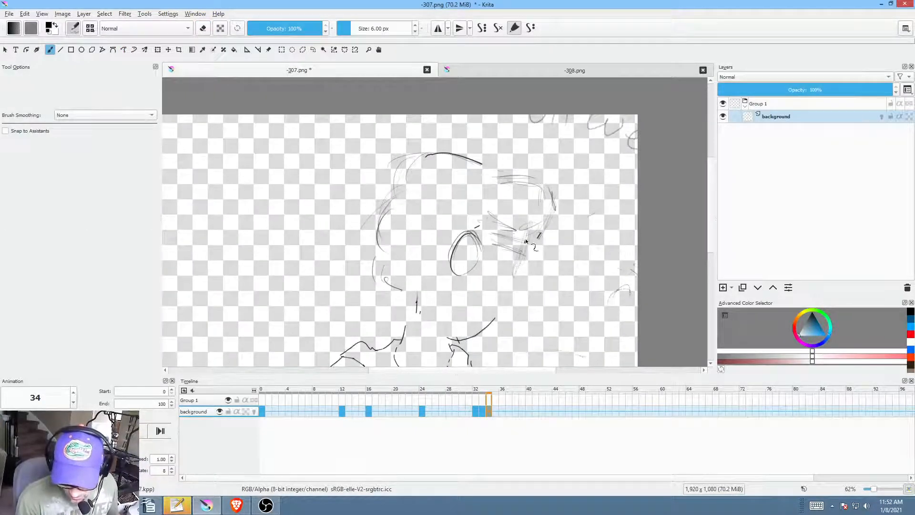
Step: Draw the face contour from the headband down the cheek to the chin, plus the jaw curve around the ear
mouse_move(528, 239)
left_mouse_down()
mouse_move(518, 273)
mouse_move(522, 259)
left_mouse_up()
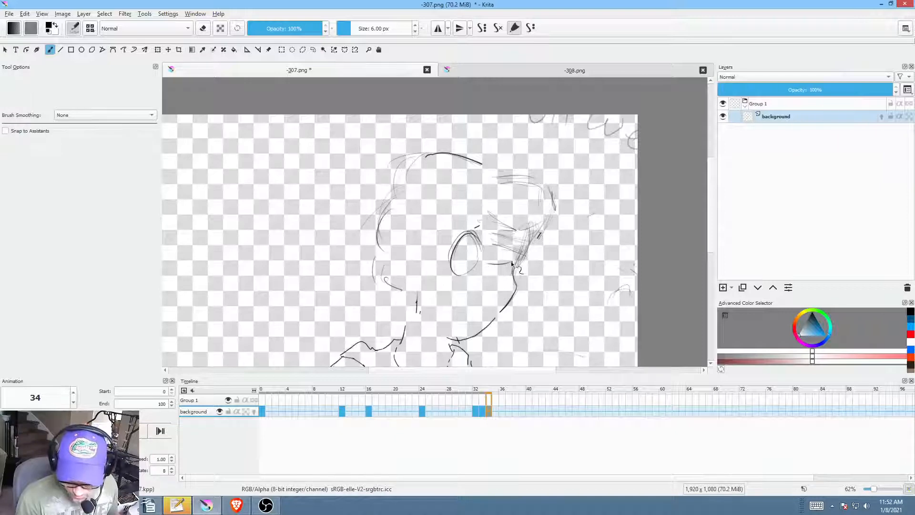
mouse_move(490, 256)
left_mouse_down()
mouse_move(514, 260)
mouse_move(490, 296)
mouse_move(510, 319)
left_mouse_up()
left_click_drag(539, 297, 519, 246)
Step: Review the earlier animation at frames 26 and 0
left_click(434, 413)
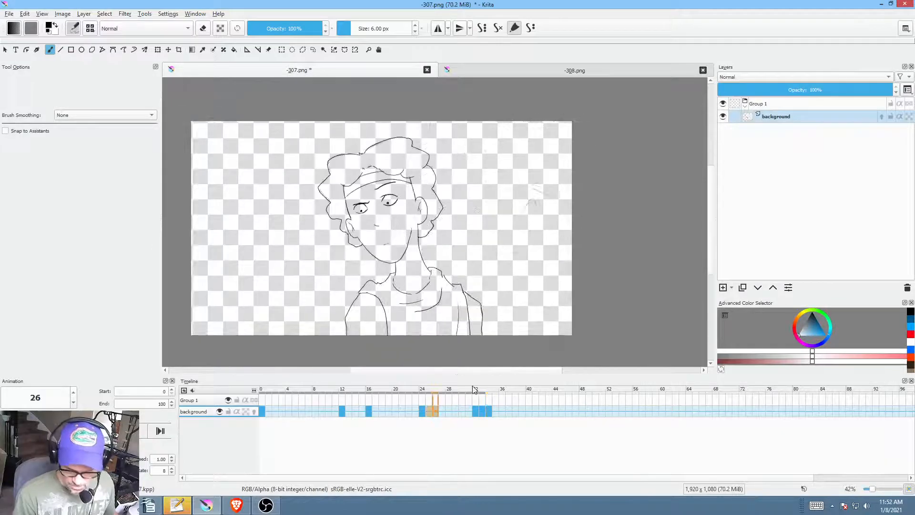
left_click(262, 412)
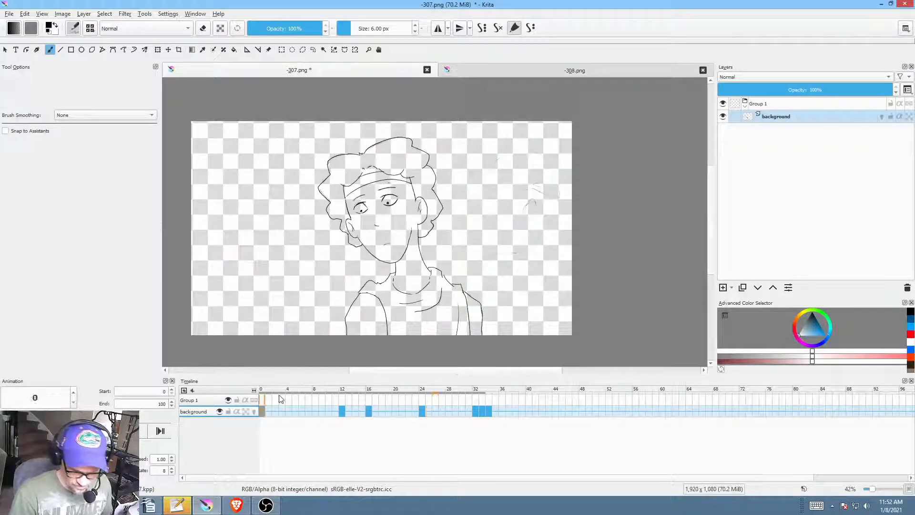
mouse_move(479, 270)
left_mouse_down()
mouse_move(501, 261)
mouse_move(534, 268)
left_mouse_up()
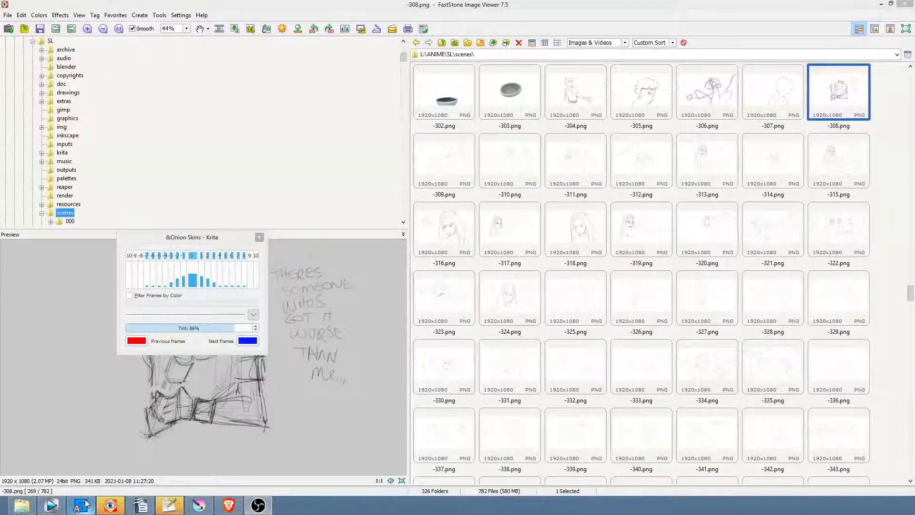
Step: Switch to the Vegas Pro edit and play through the shots leading up to scene -307 to check its context
left_click(53, 508)
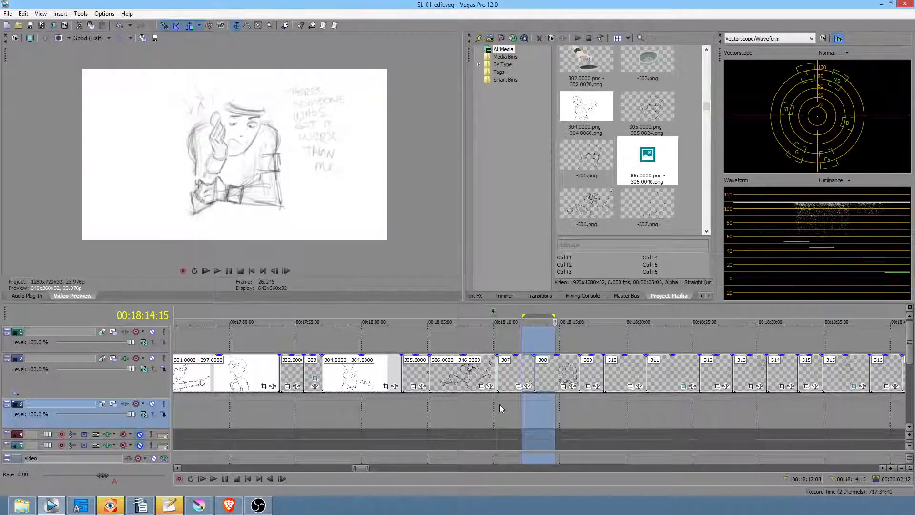
left_click_drag(497, 404, 336, 382)
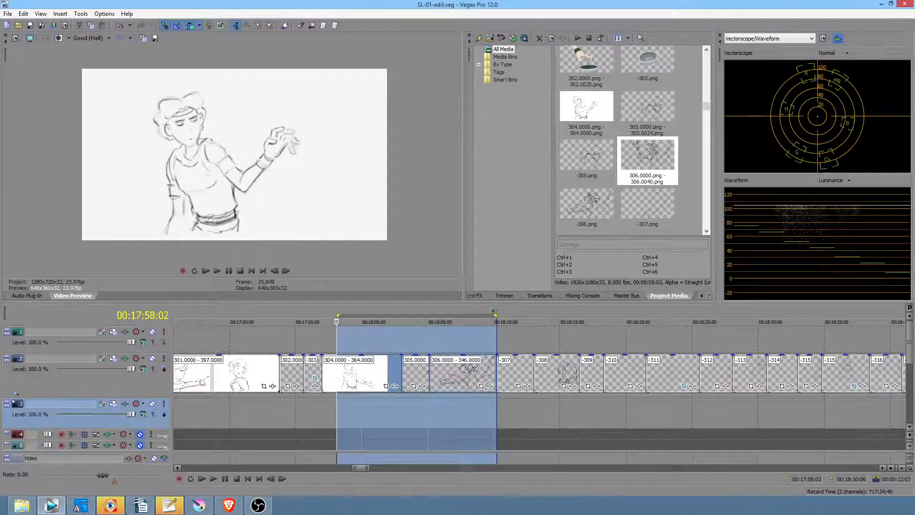
left_click(257, 409)
scroll(341, 413, "down", 3)
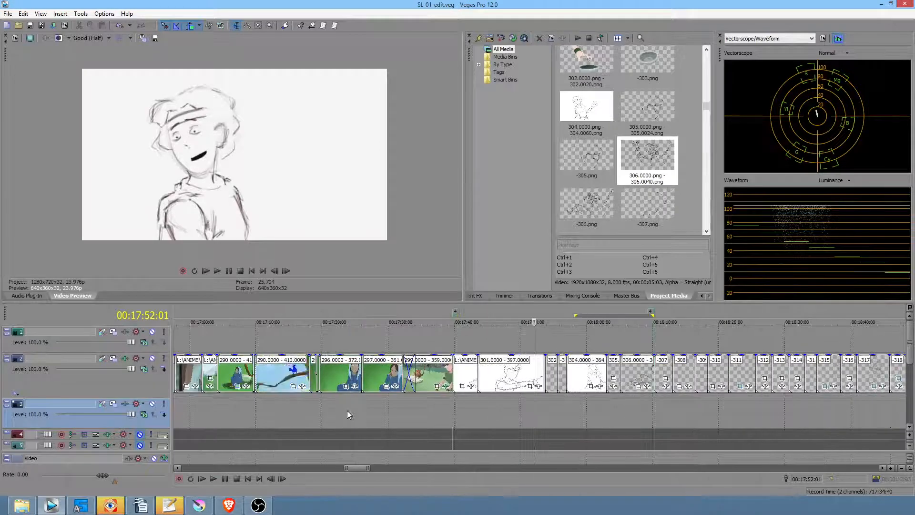
left_click_drag(363, 406, 429, 411)
key("space")
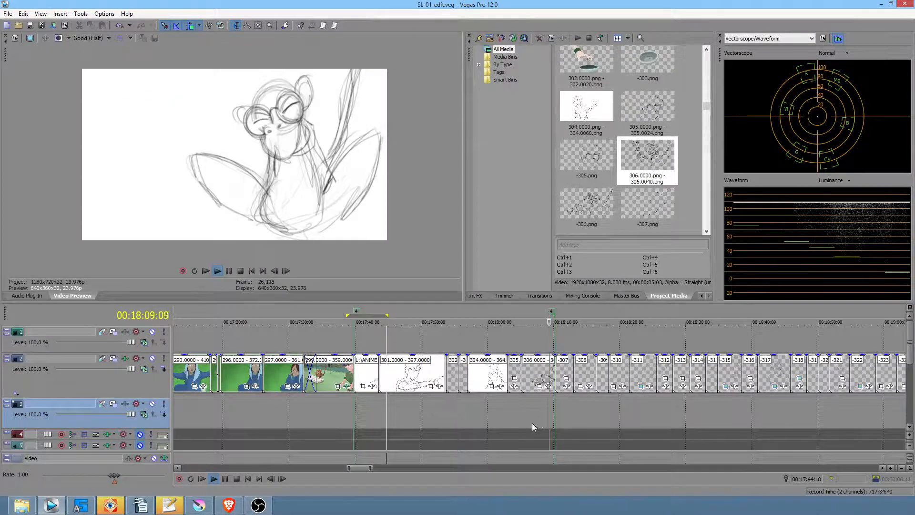
key("space")
scroll(578, 417, "right", 3)
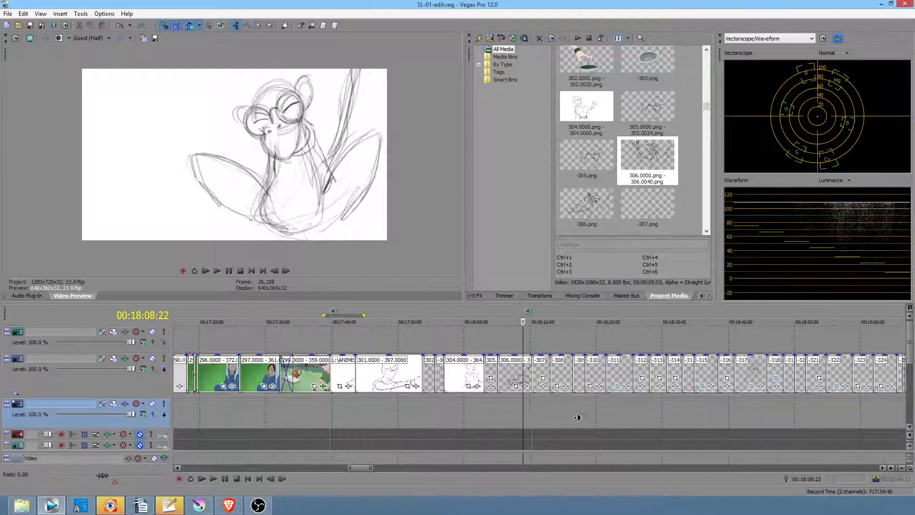
left_click_drag(510, 420, 522, 417)
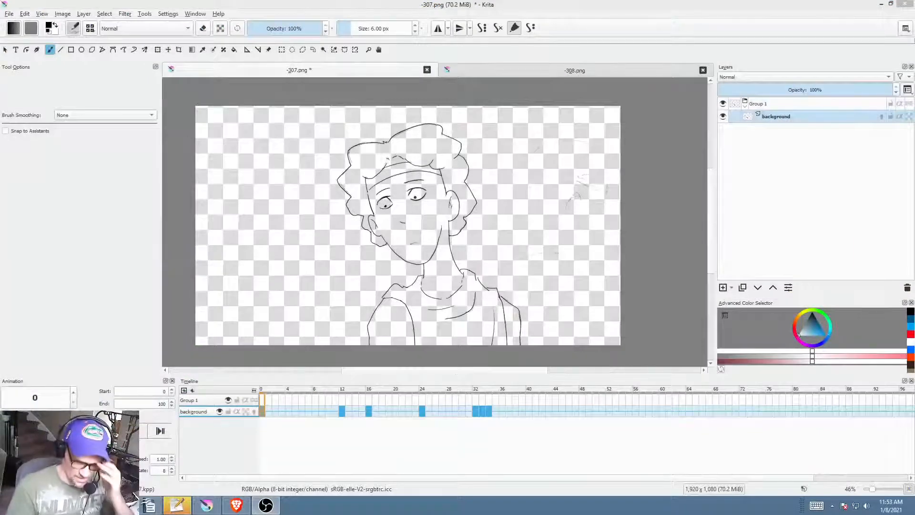
Step: Return to the Krita drawing, play the animation from frame 0 through the head turn, and stop on frame 35
left_click(262, 412)
left_click_drag(526, 252, 591, 248)
key("space")
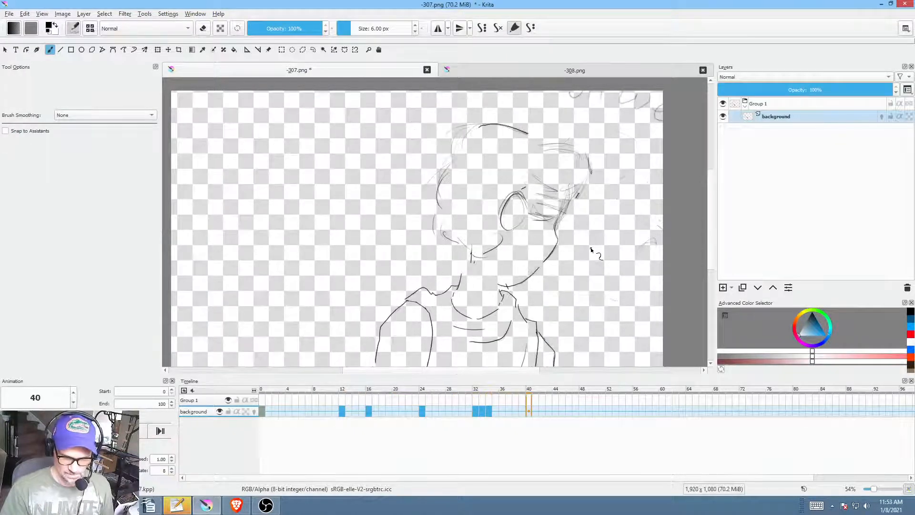
key("space")
left_click(496, 401)
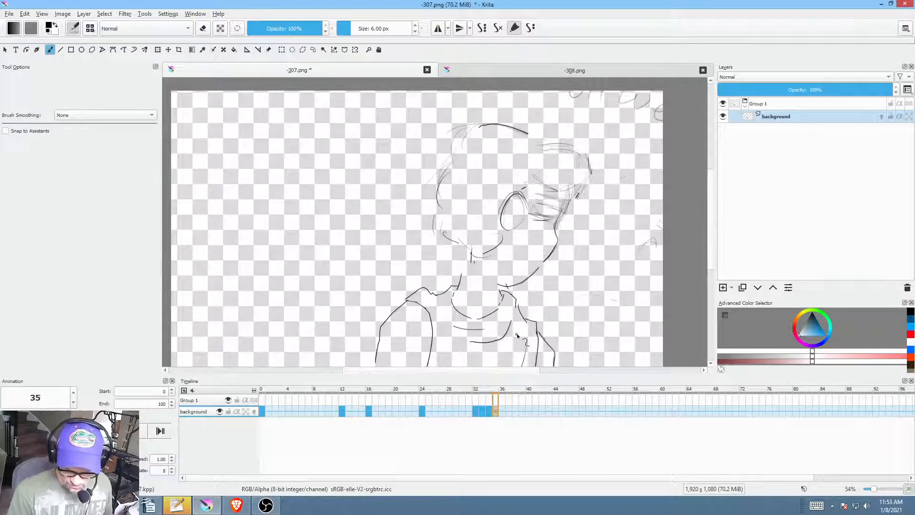
Step: Compare the poses around frames 32 and 33, delete the keyframe at frame 32, and go to frame 34
left_click(483, 411)
scroll(547, 287, "down", 2)
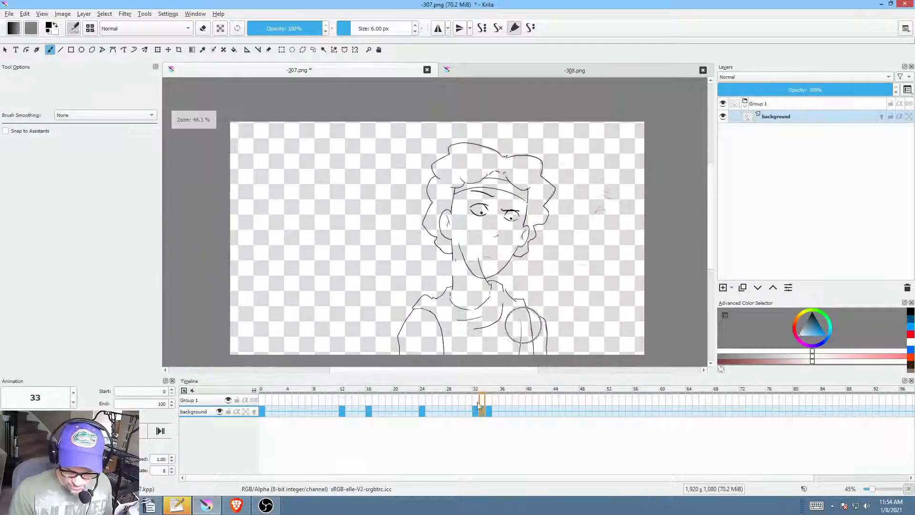
mouse_move(445, 391)
left_mouse_down()
mouse_move(477, 391)
mouse_move(468, 388)
left_mouse_up()
left_click(478, 413)
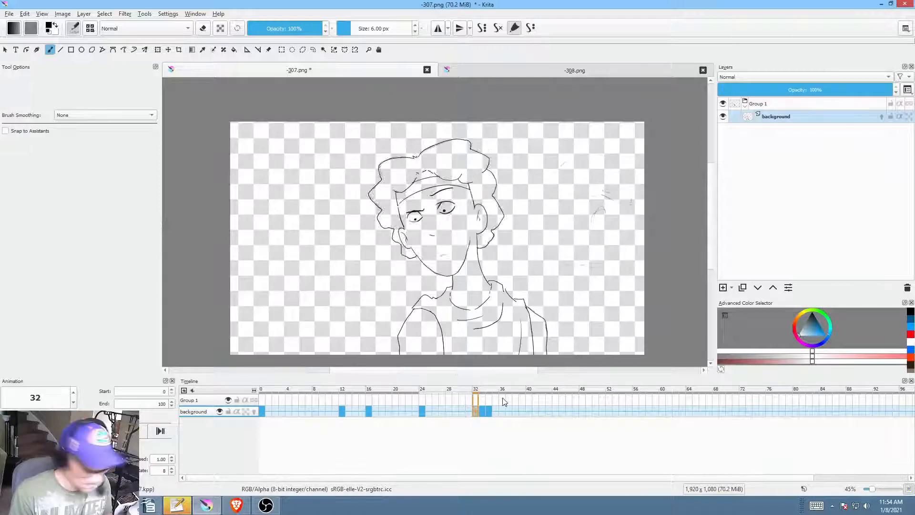
left_click(491, 413)
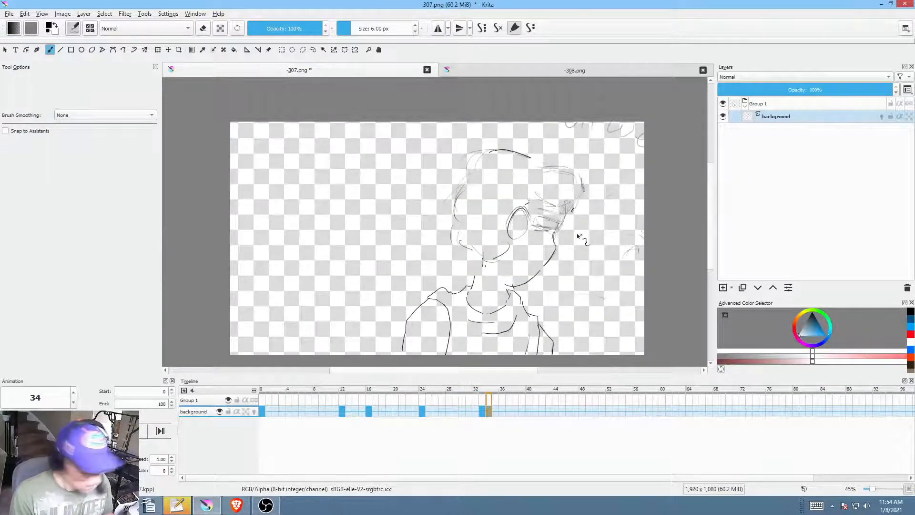
Step: Rotate the whole frame 34 drawing clockwise about a pivot placed at the base of the body
key("ctrl+t")
left_click_drag(564, 254, 445, 365)
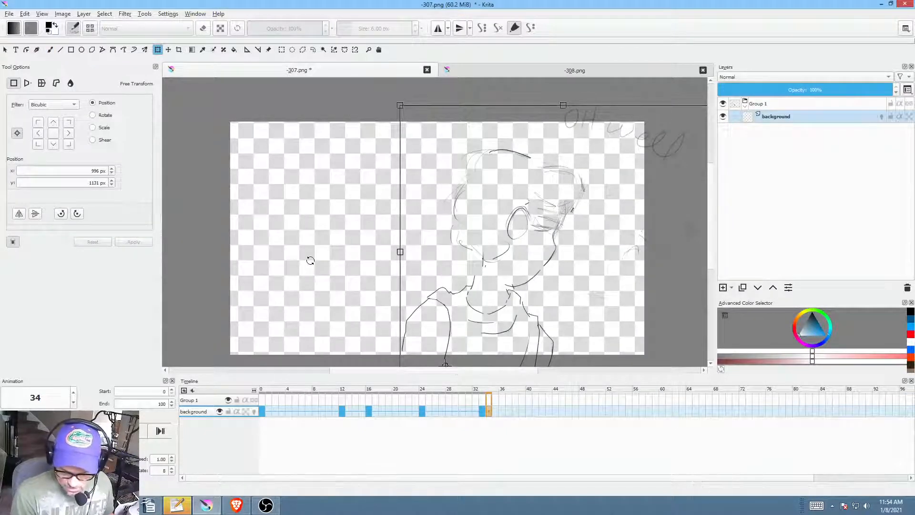
left_click_drag(306, 260, 373, 240)
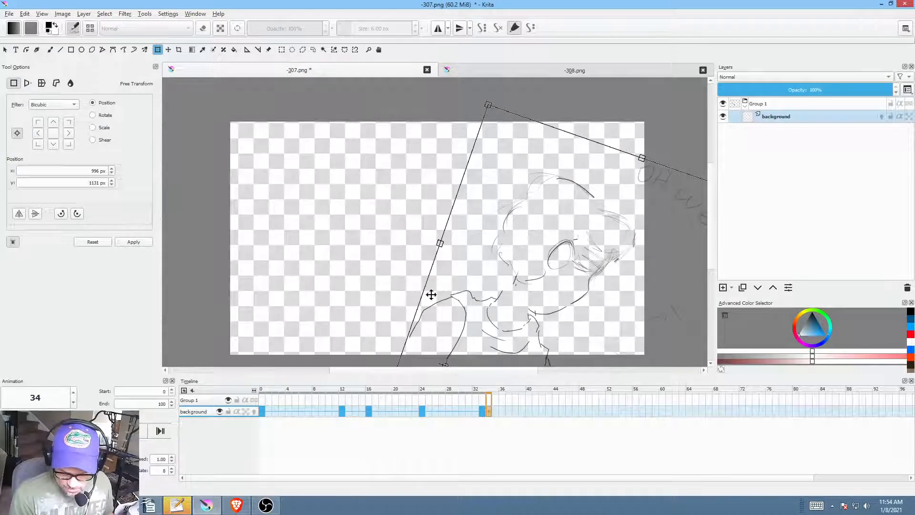
Step: Play the animation from frame 29 to check the tilted pose on frame 34
left_click(456, 413)
key("space")
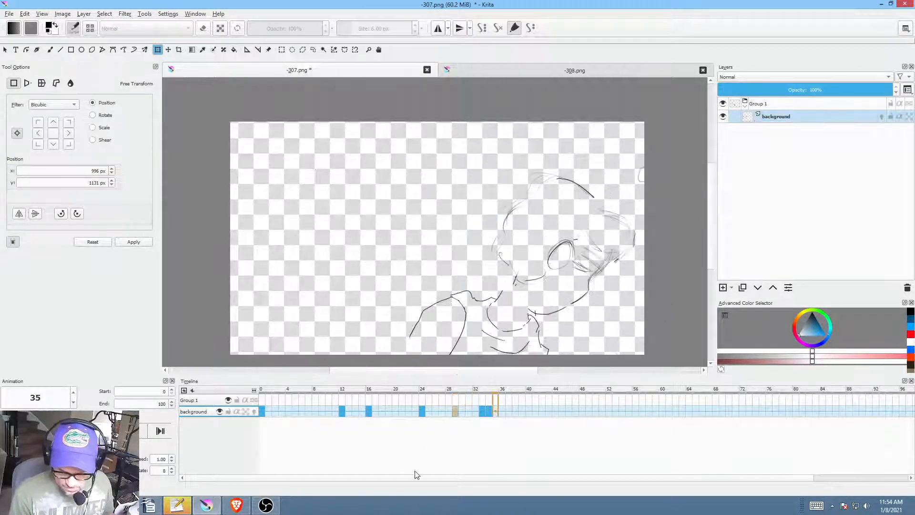
key("space")
key("space")
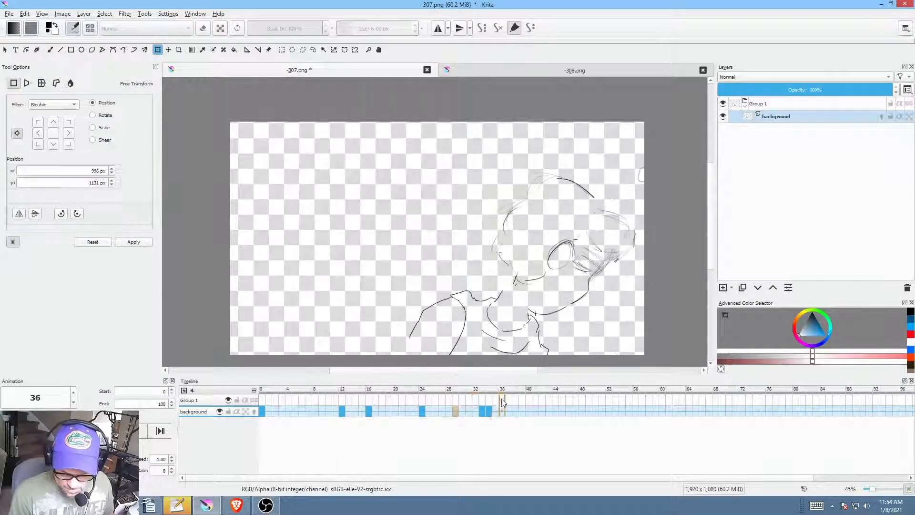
Step: Play back the end of the head turn and delete the keyframe at frame 33
key("space")
left_click(484, 413)
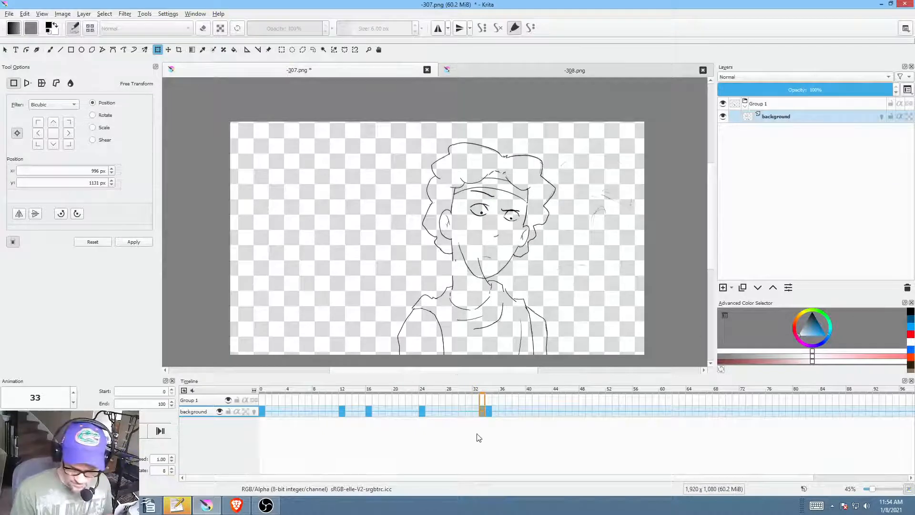
key("space")
key("space")
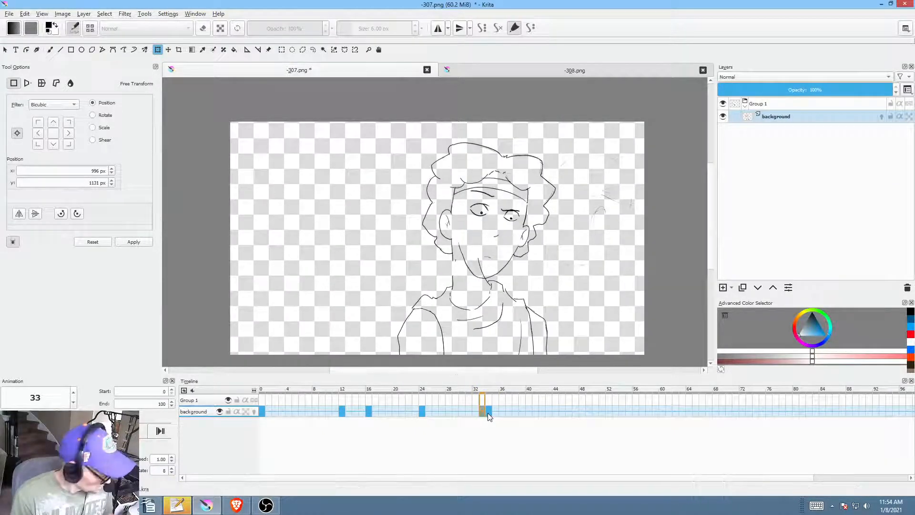
Step: Play the animation from frame 21, return to frame 34, and check its pose against the -308.png sketch
left_click(403, 413)
key("space")
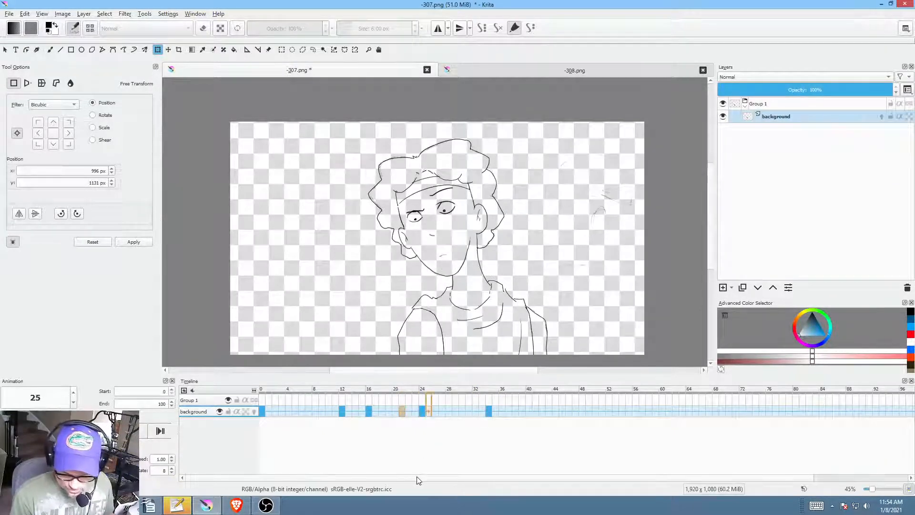
key("space")
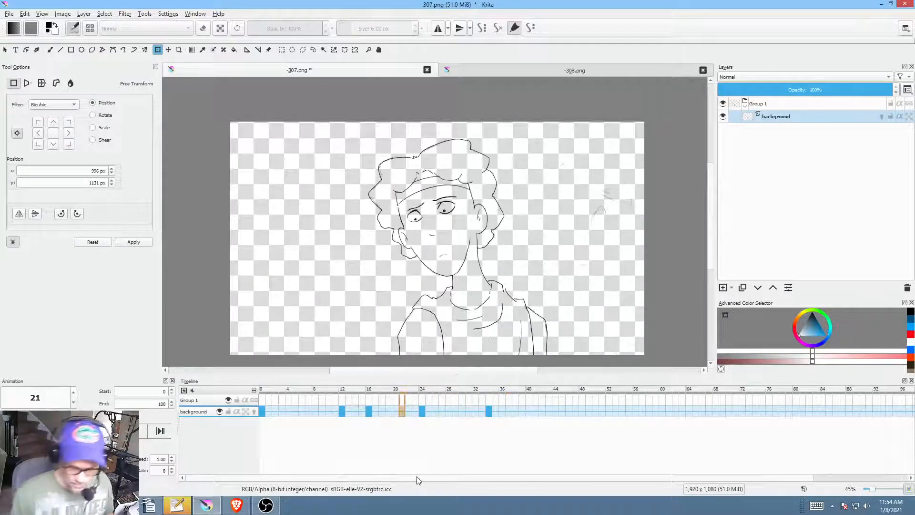
left_click(491, 411)
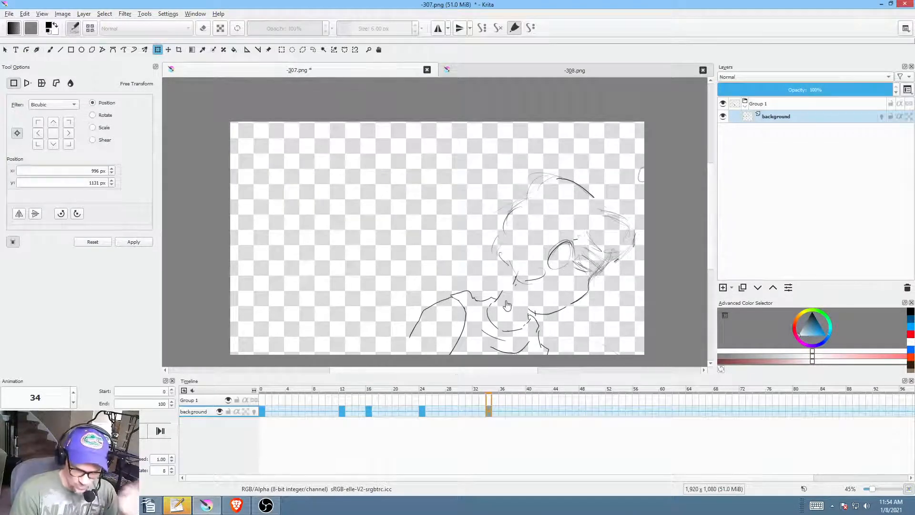
left_click(506, 72)
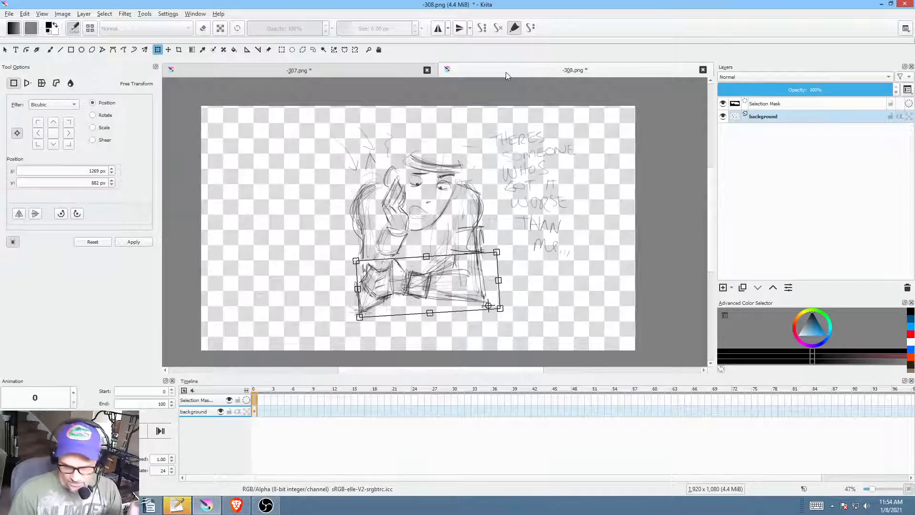
left_click(367, 70)
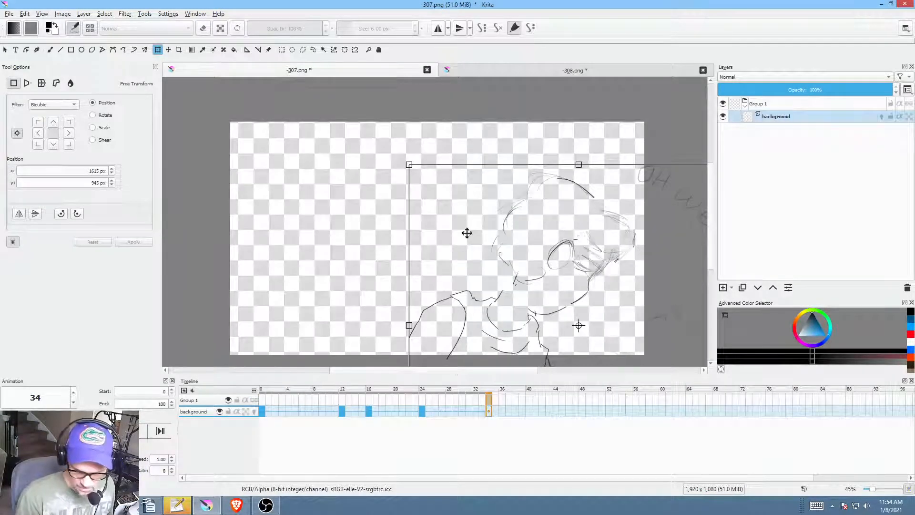
Step: Save -307.png as a PNG image with the alpha channel stored
left_click(9, 13)
left_click(19, 59)
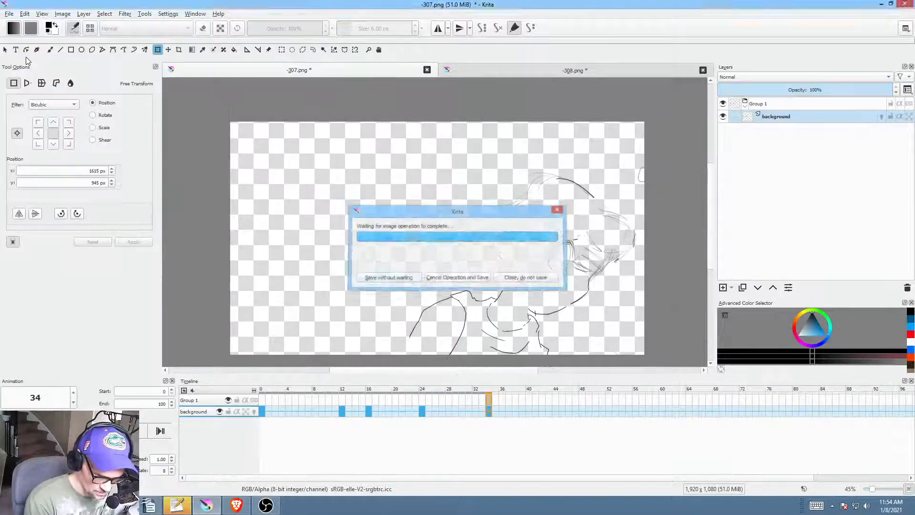
left_click(581, 371)
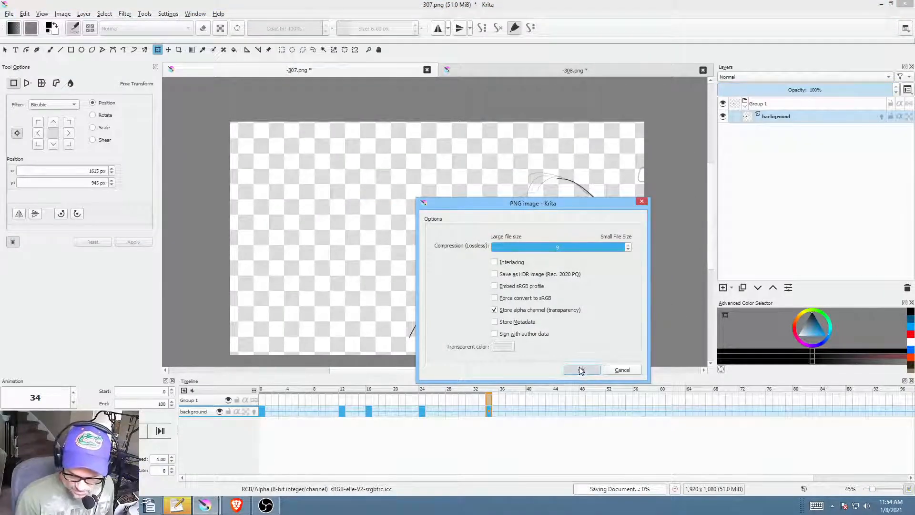
Step: Make a temporary freehand selection on empty canvas, save the PNG with an additional Krita file copy, and deselect
key("l")
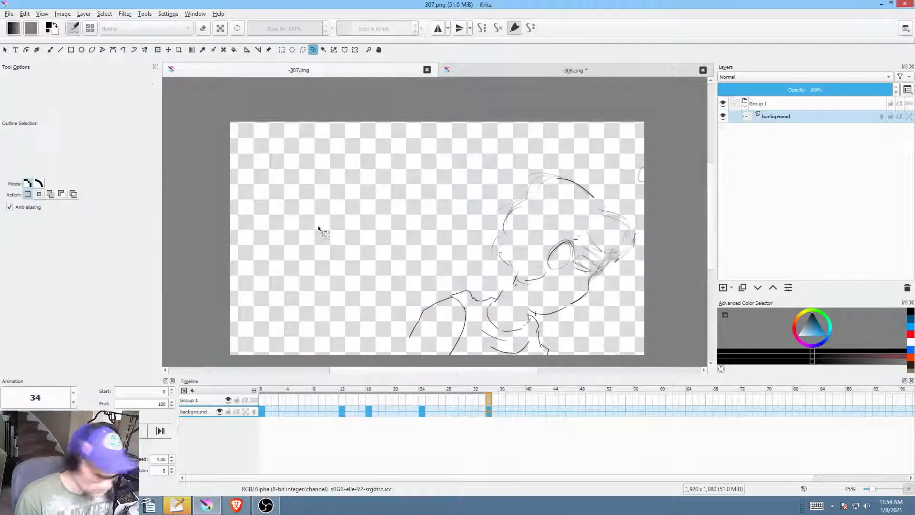
left_click_drag(315, 222, 347, 263)
key("ctrl+s")
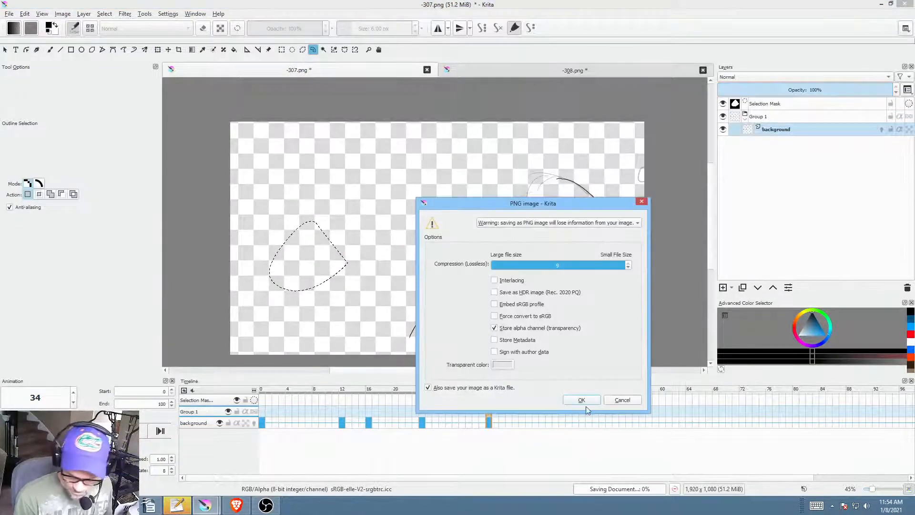
left_click(583, 400)
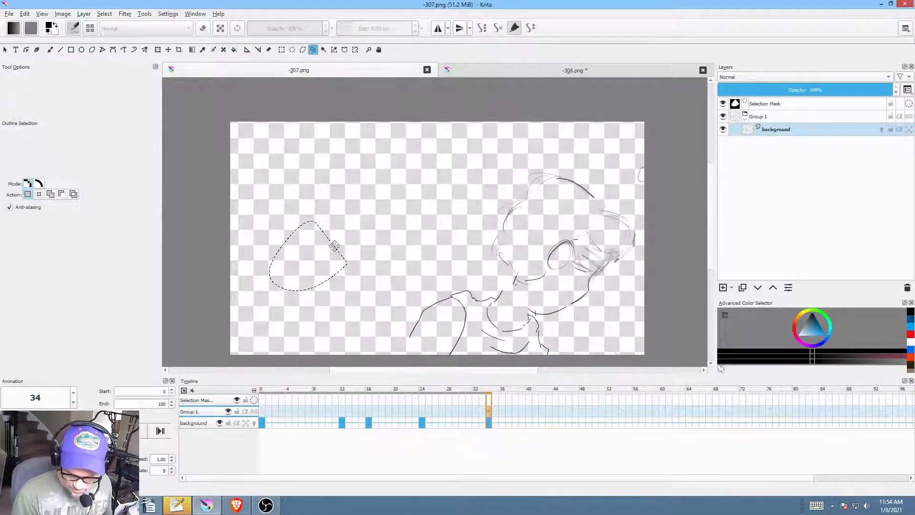
left_click(403, 191)
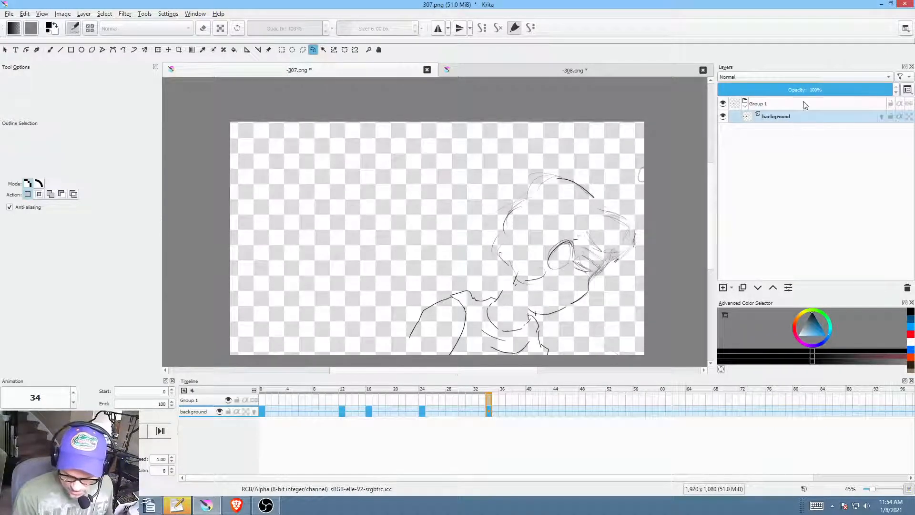
Step: Merge Group 1 into a single animated layer
left_click(787, 105)
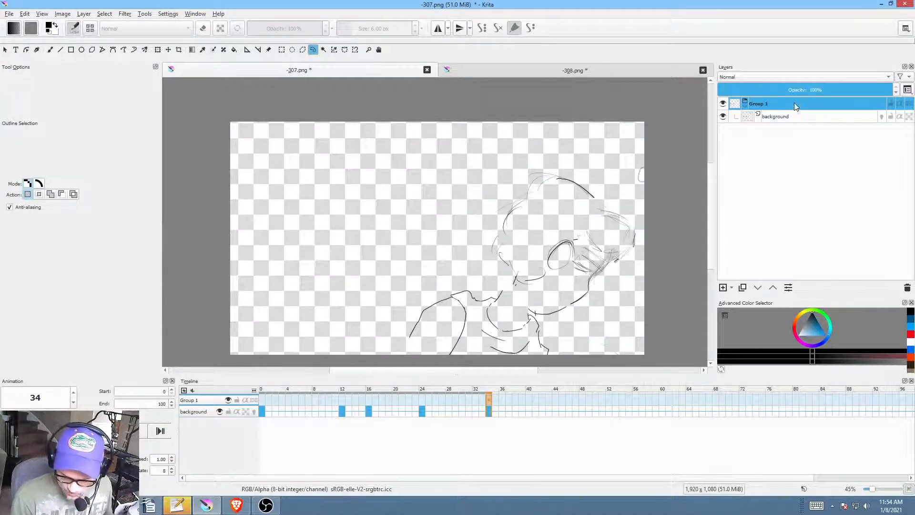
right_click(768, 111)
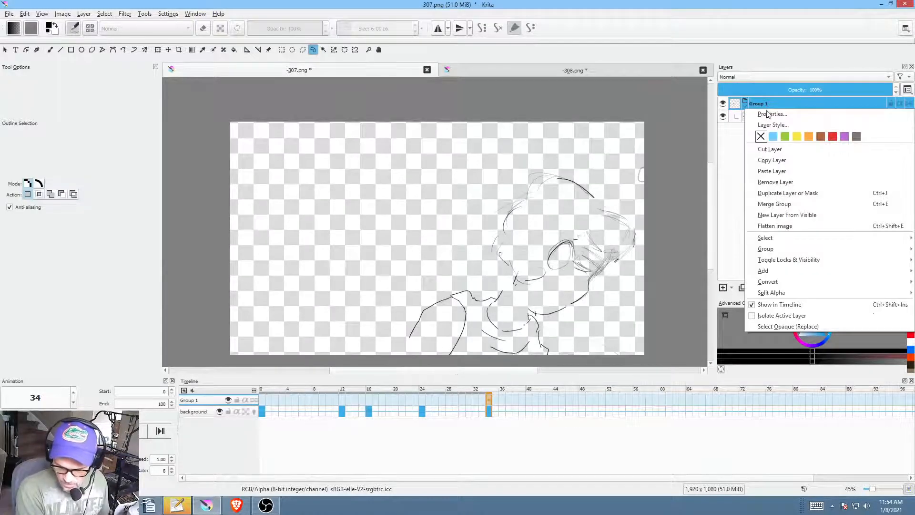
left_click(803, 204)
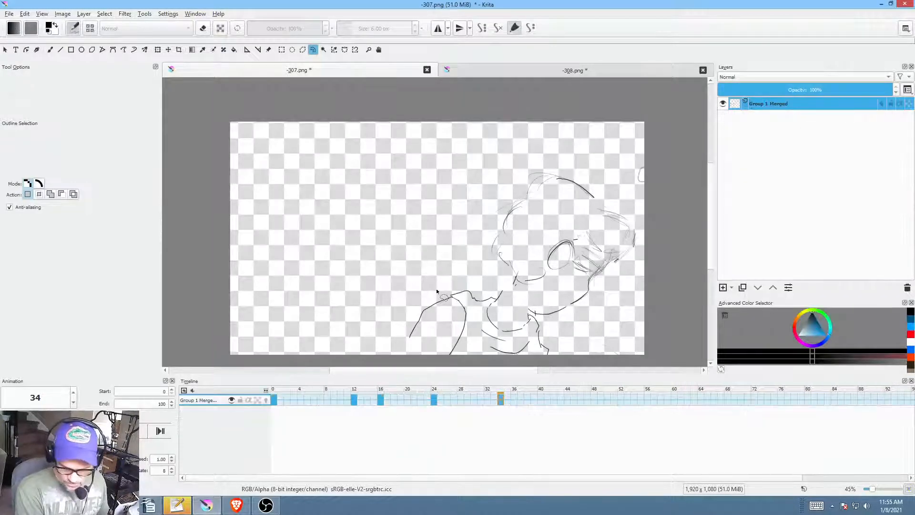
Step: Add a paint layer named background and place it below the merged drawing layer
left_click(723, 287)
double_click(774, 105)
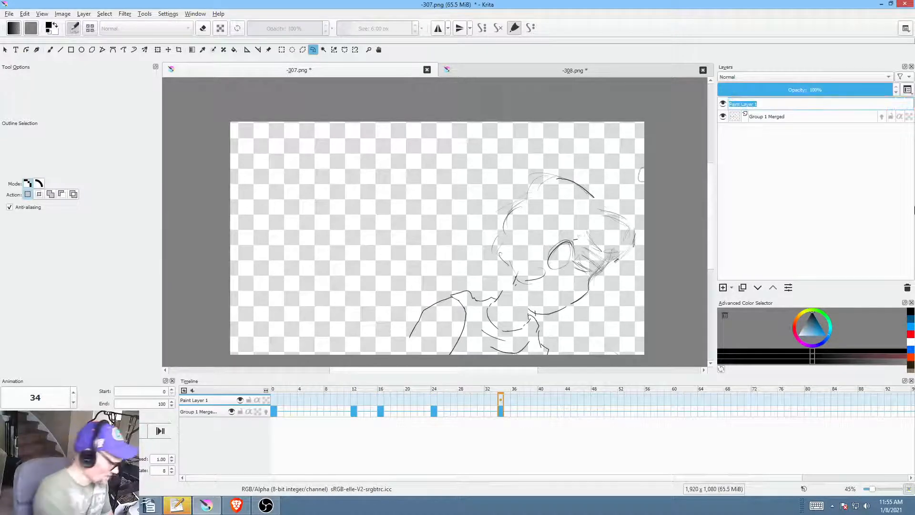
type("backgro")
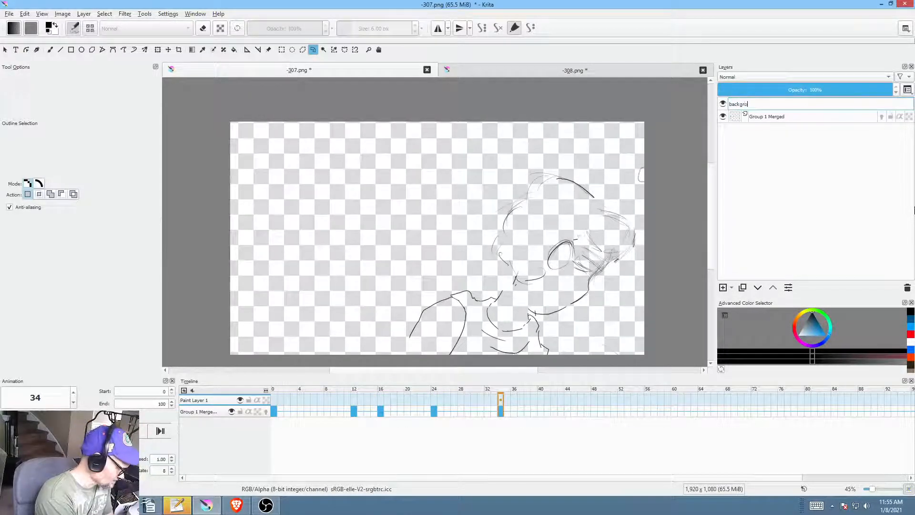
type("und")
key("Return")
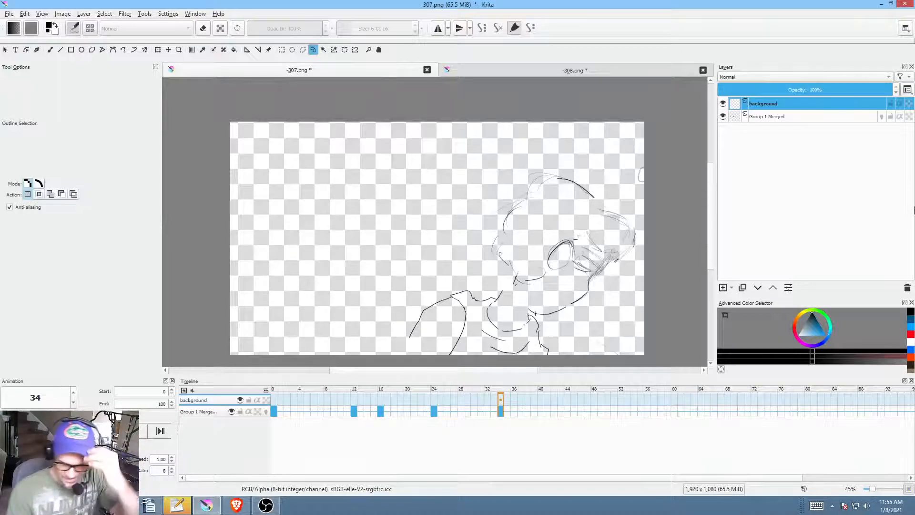
left_click(758, 288)
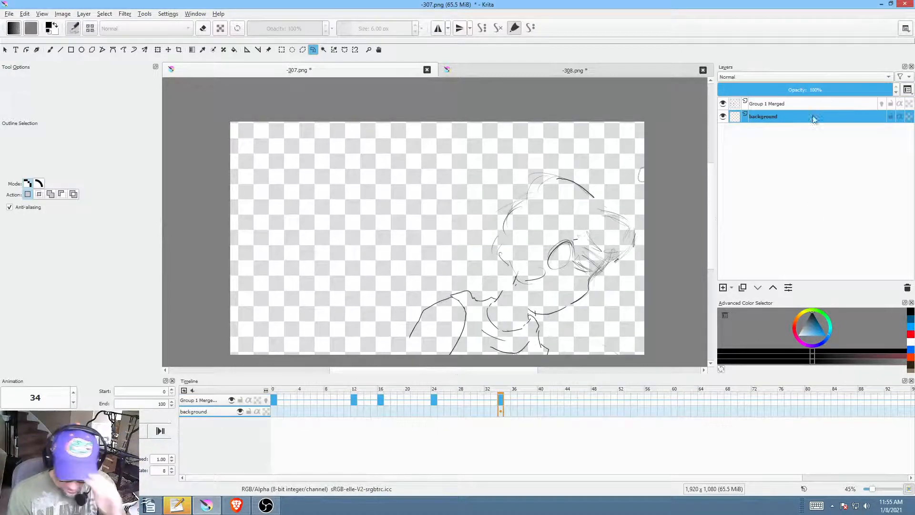
Step: Rename the merged drawing layer to mel and save -307.png together with its Krita copy
left_click(791, 104)
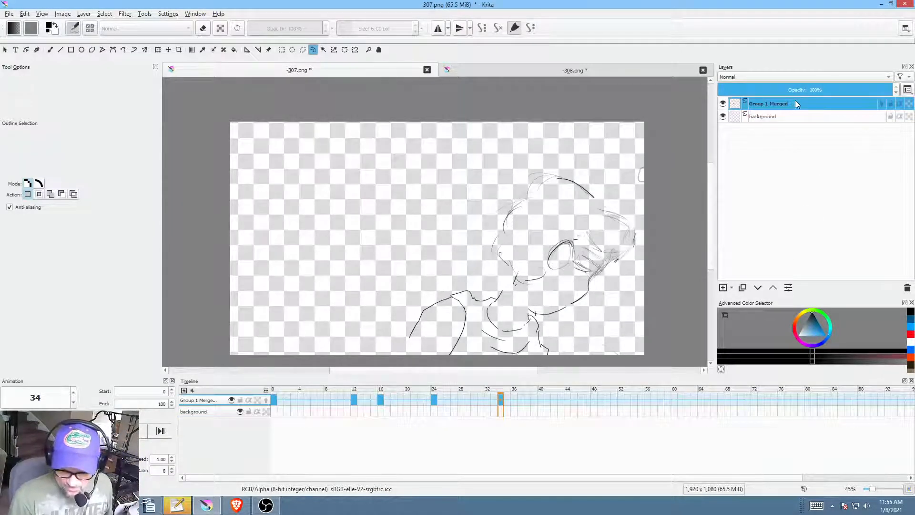
double_click(790, 103)
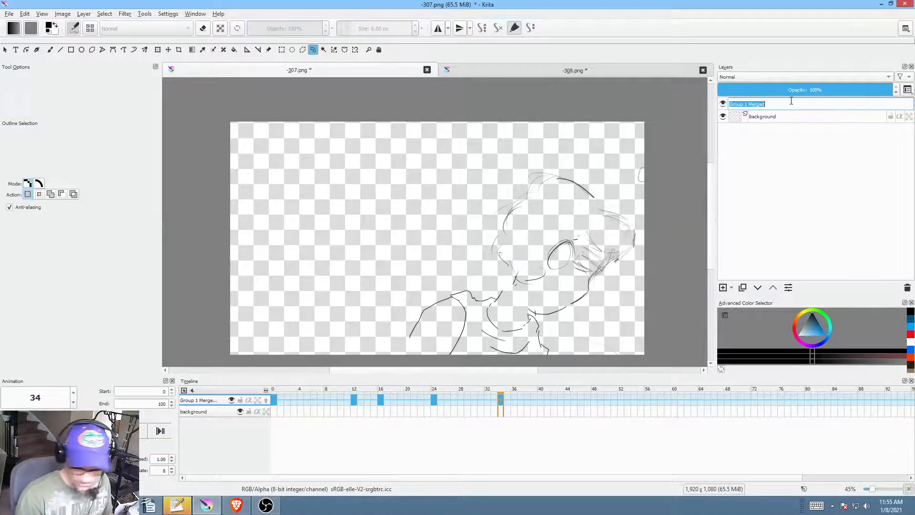
type("mel")
key("Return")
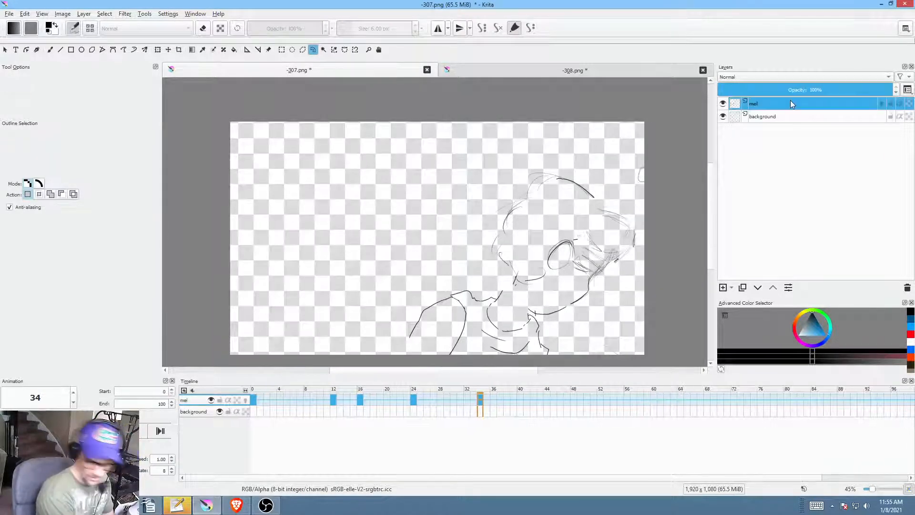
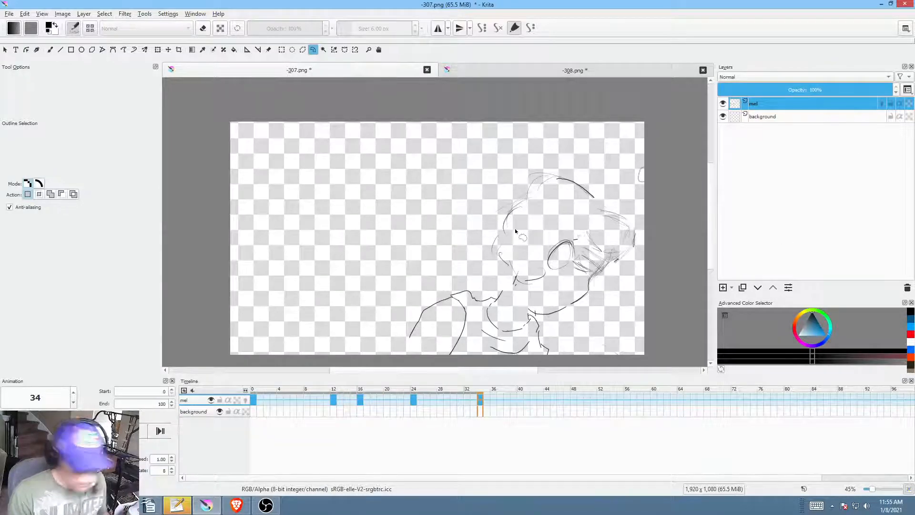
key("ctrl+s")
left_click(591, 399)
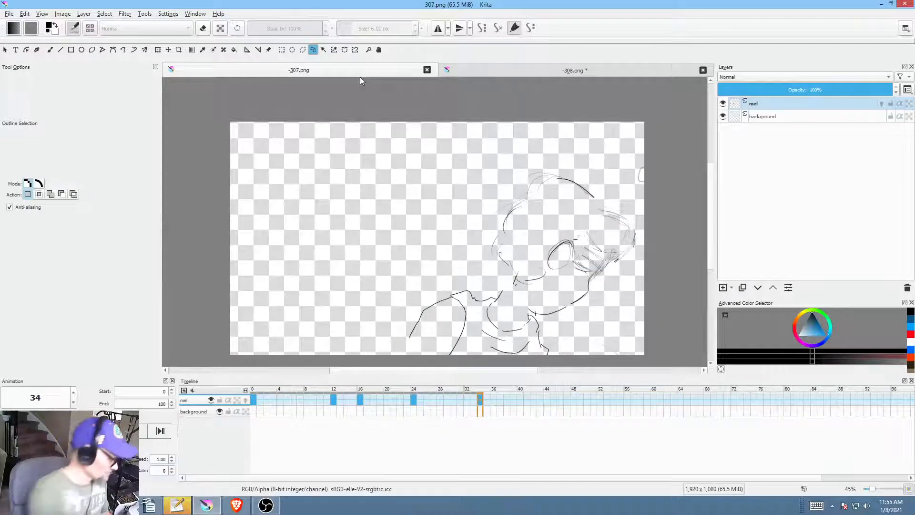
Step: Look over the animation render settings without rendering, and set the animation's end frame to 36
key("ctrl+r")
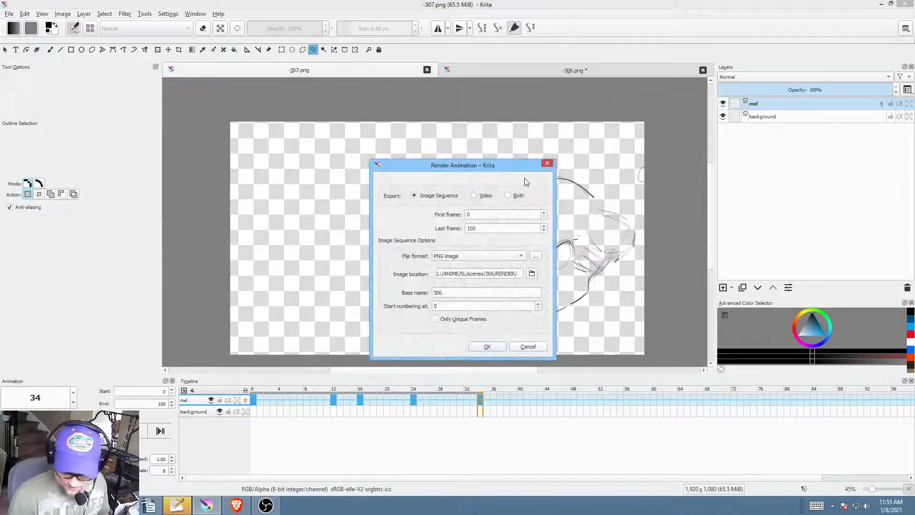
left_click(547, 163)
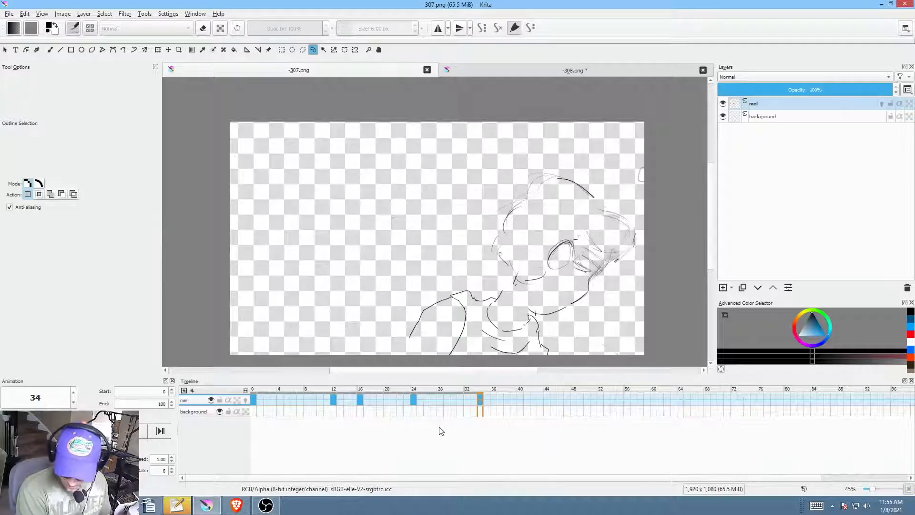
left_click(487, 404)
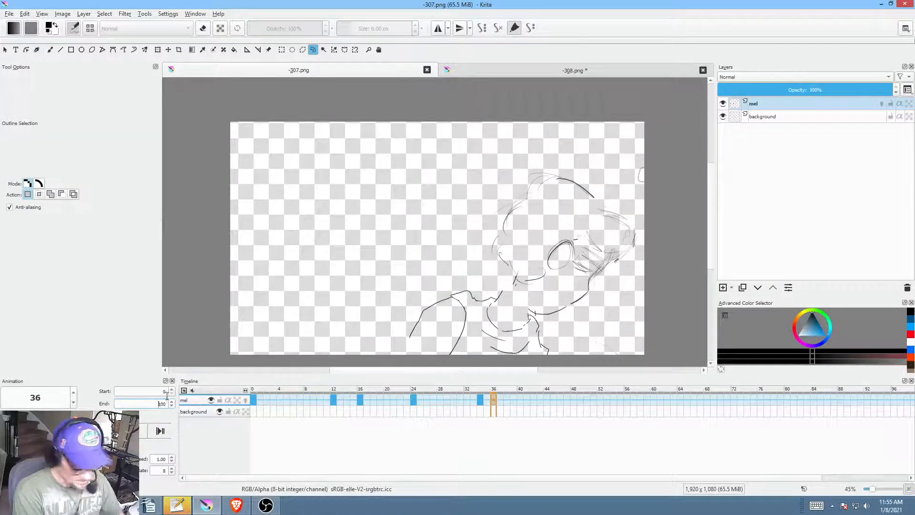
type("36")
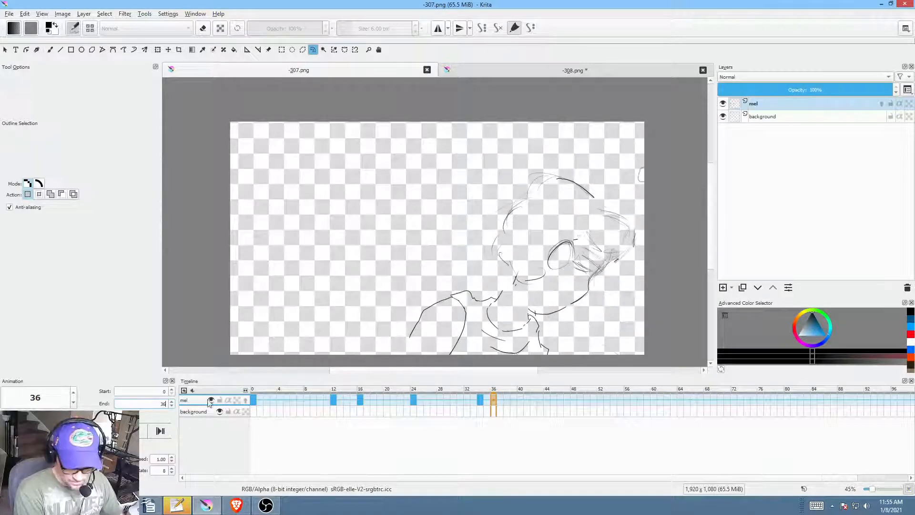
left_click(458, 447)
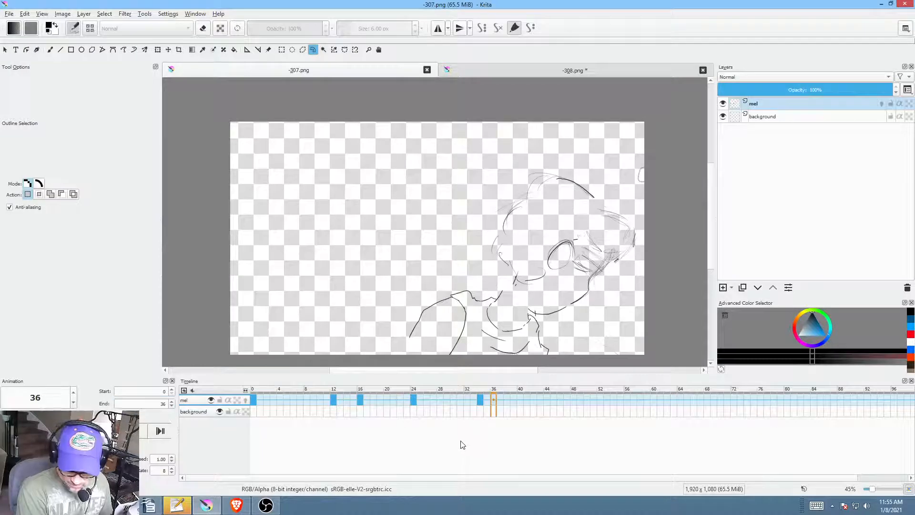
Step: Scrub between frames 31 and 34 to examine the change from the upright pose to the tilted pose
left_click(479, 404)
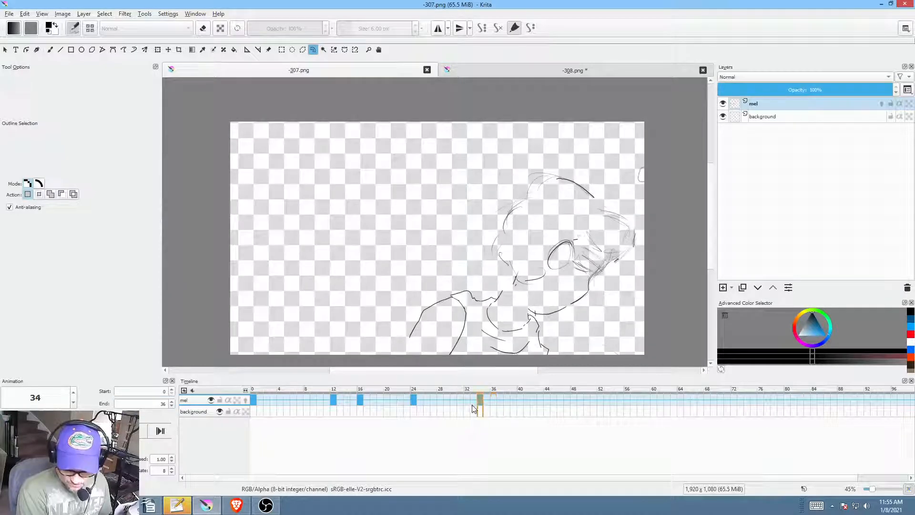
left_click(470, 409)
mouse_move(463, 409)
left_mouse_down()
mouse_move(499, 409)
mouse_move(439, 405)
mouse_move(516, 407)
mouse_move(455, 404)
mouse_move(480, 403)
left_mouse_up()
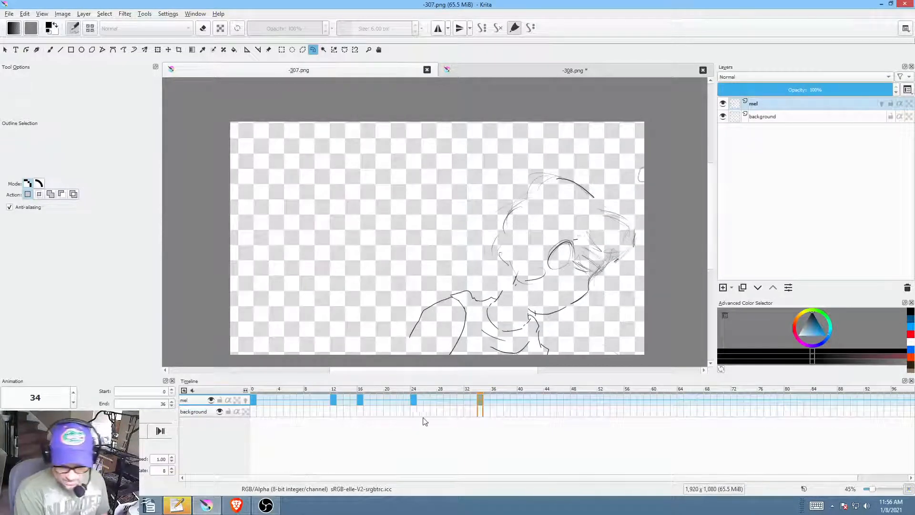
left_click(474, 400)
left_click(468, 399)
left_click(459, 400)
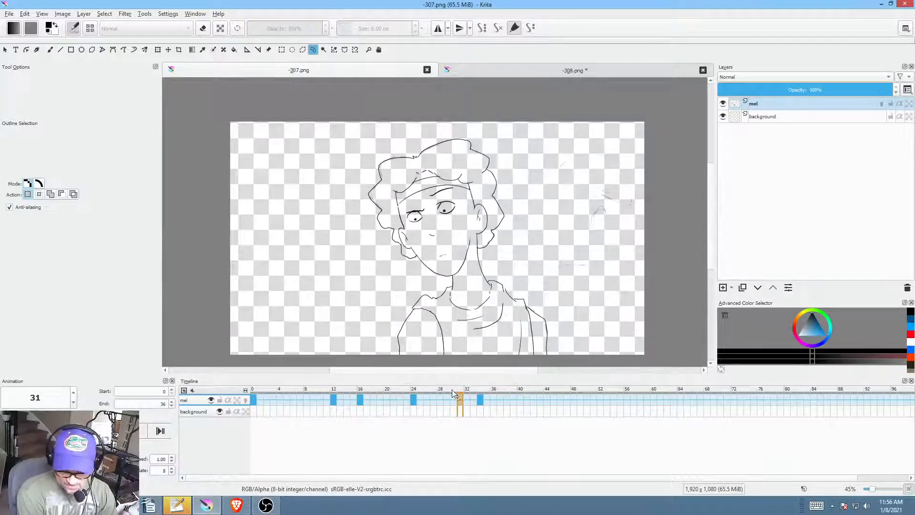
left_click_drag(461, 390, 480, 393)
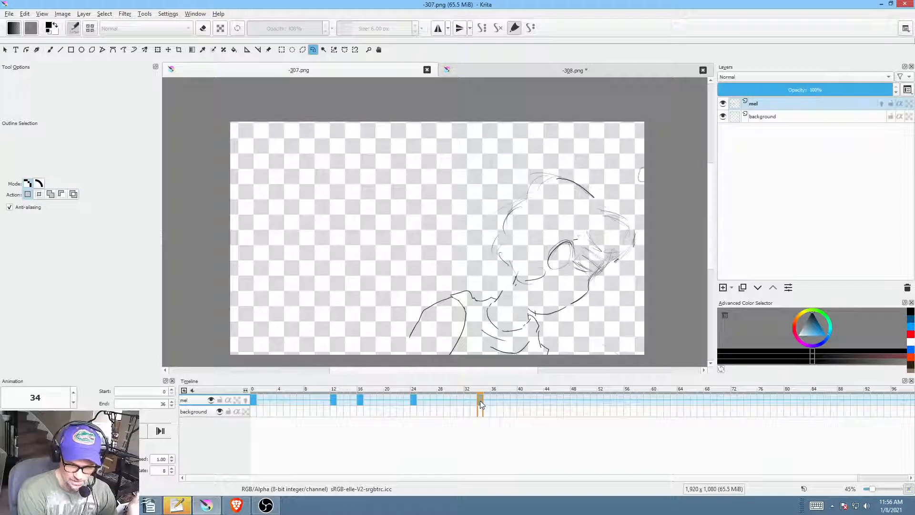
mouse_move(480, 399)
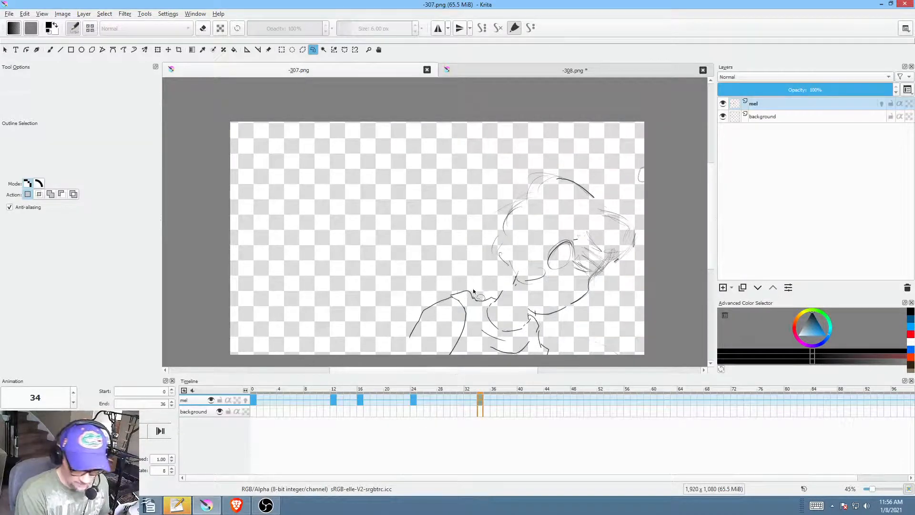
Step: Render frames 0 to 36 as a PNG image sequence with base name 307. into L:/ANIME/SL/scenes/307/RENDER/
key("ctrl+shift+r")
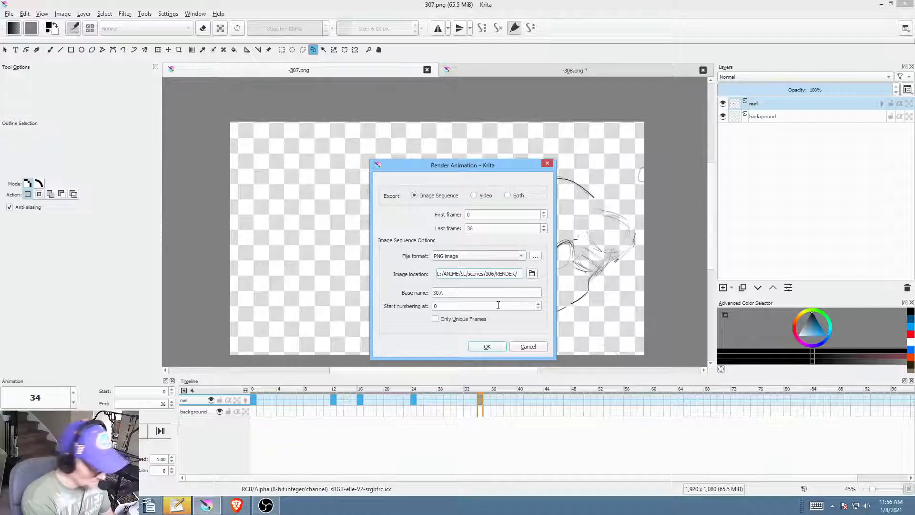
key("BackSpace")
type("7")
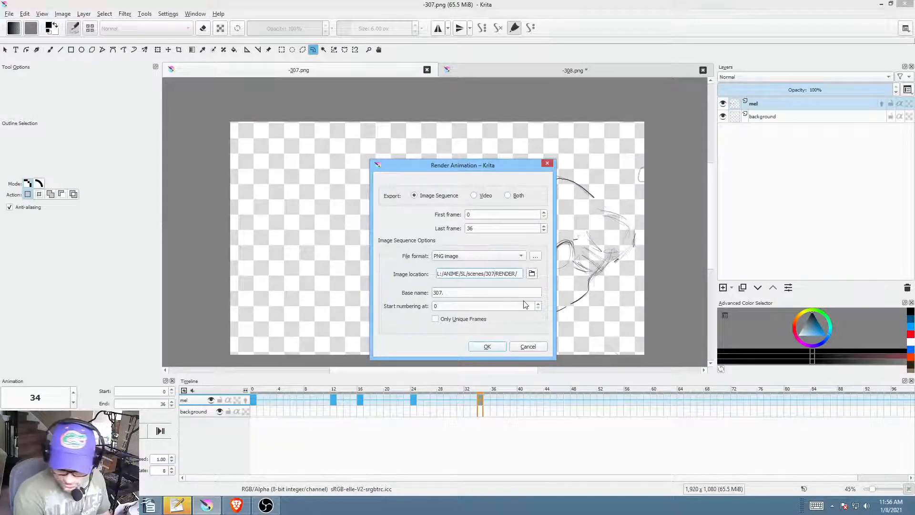
left_click(489, 348)
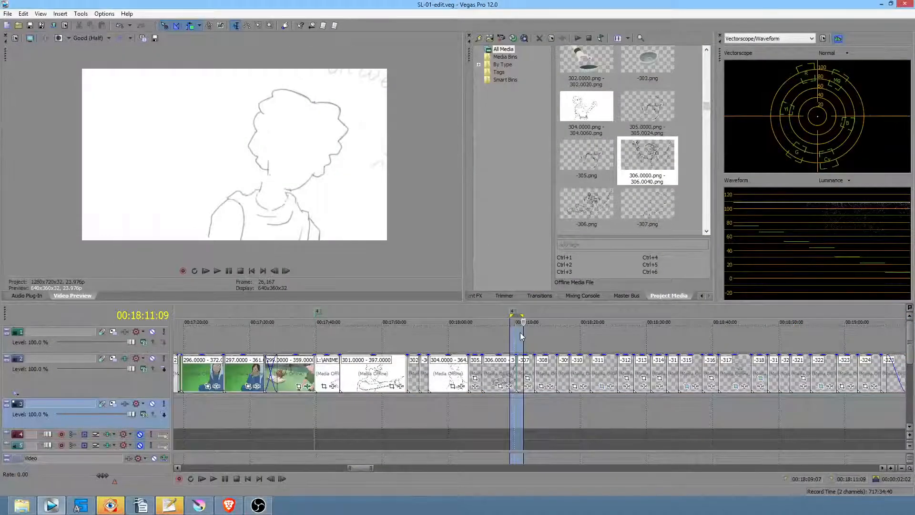
Step: In Vegas Pro, shift clip -307 and everything after it later, and import the 307.0000.png image sequence from scenes/307/RENDER at 8 fps
scroll(520, 333, "up", 5)
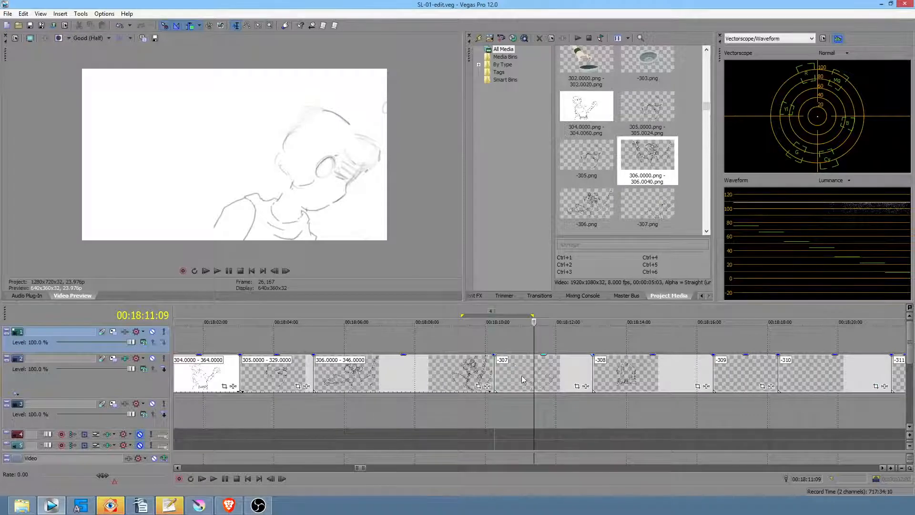
left_click_drag(522, 376, 765, 362)
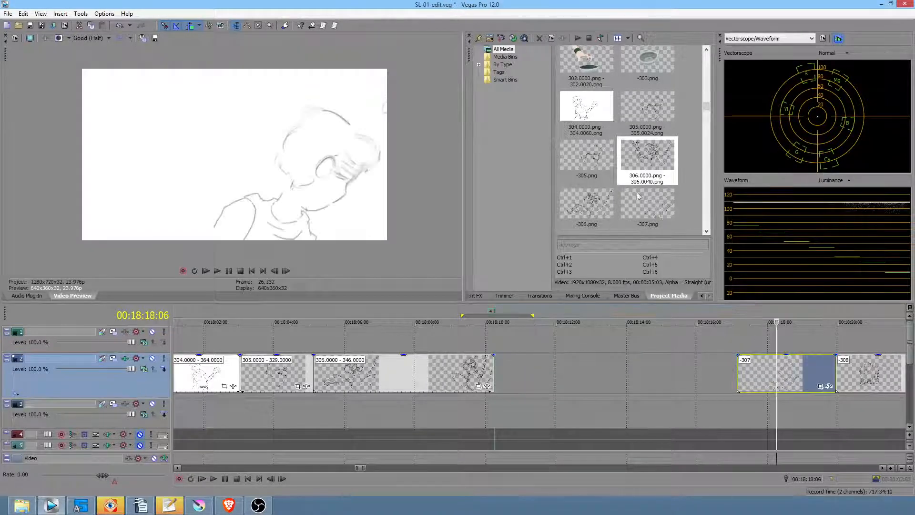
left_click(490, 38)
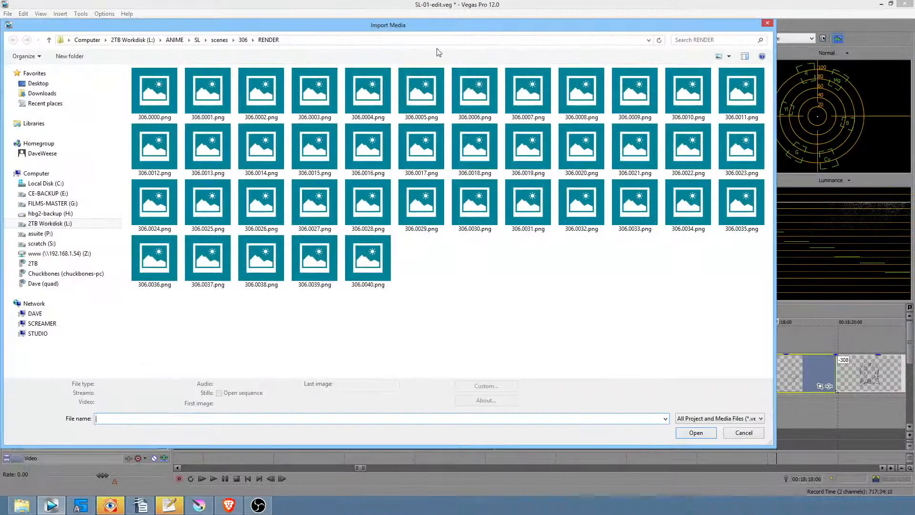
left_click(219, 39)
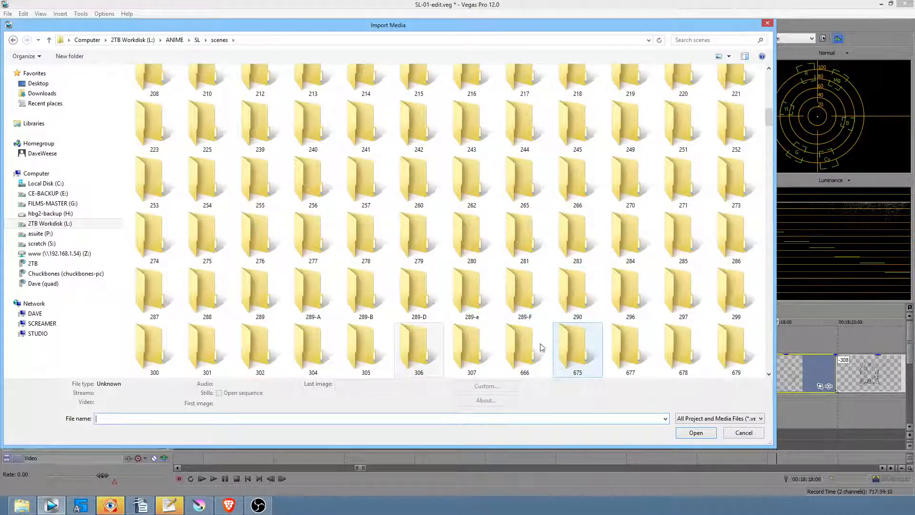
double_click(469, 348)
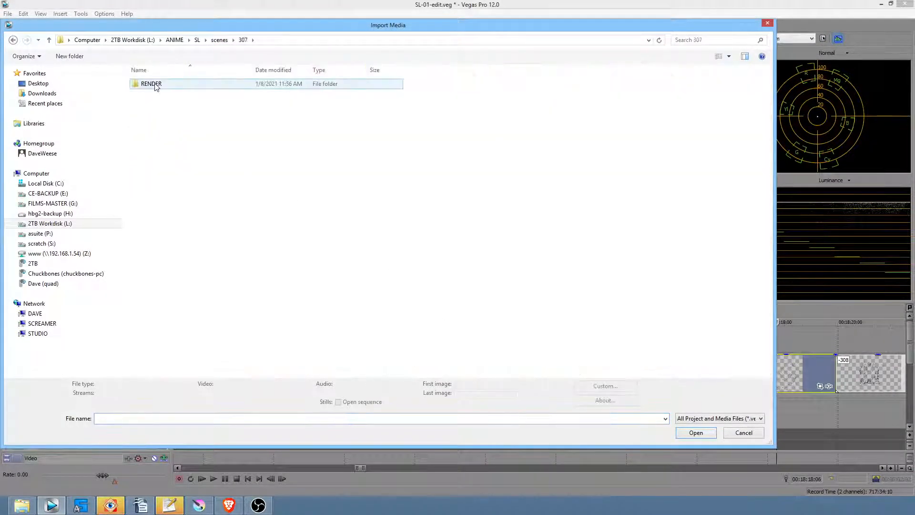
double_click(155, 85)
left_click(363, 403)
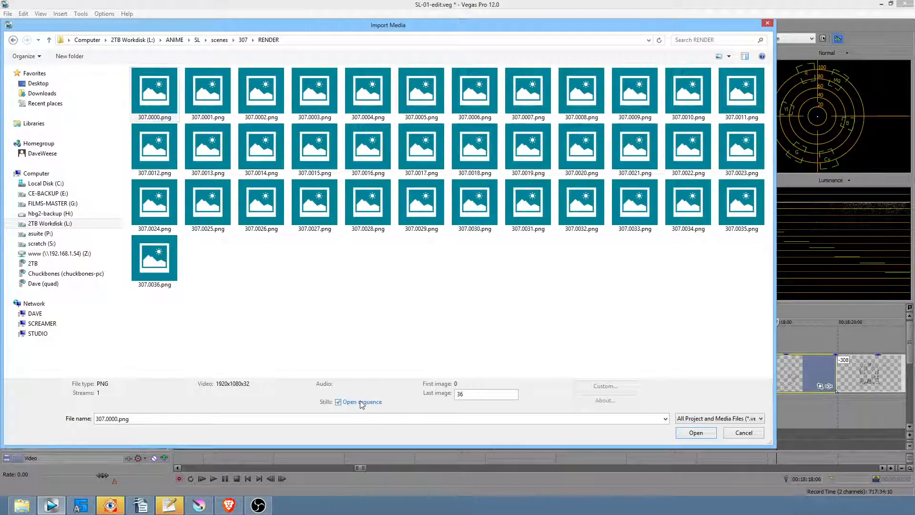
left_click(696, 433)
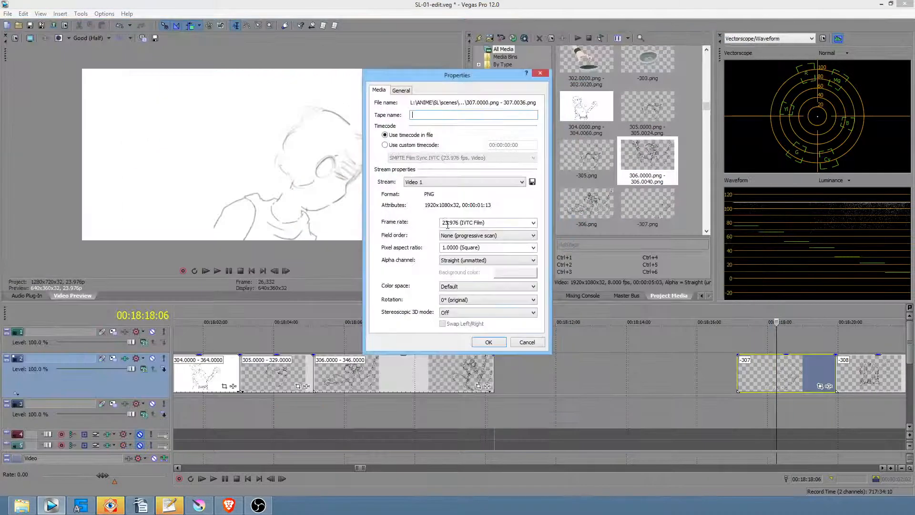
left_click(500, 223)
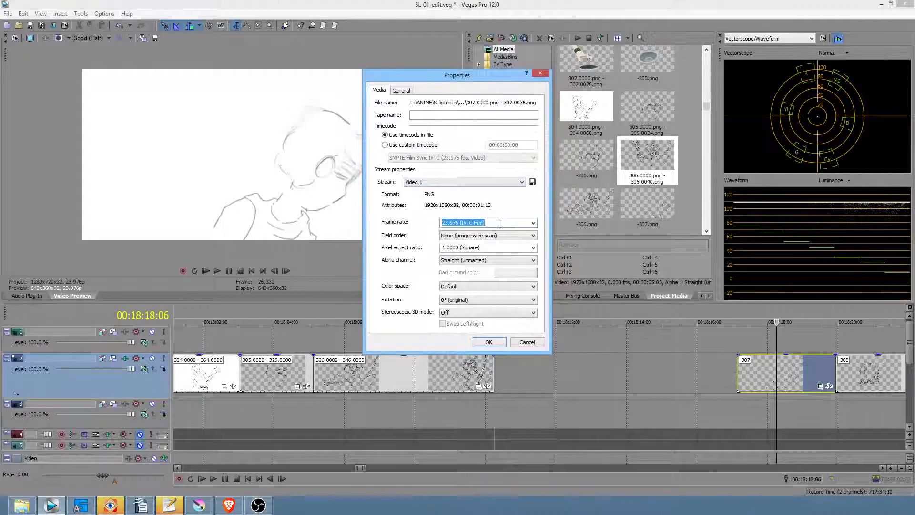
type("8")
left_click(494, 344)
Step: Place the 307 image sequence on the top video track at the end of the 306 clip and disable its resampling
left_click_drag(639, 224, 528, 339)
right_click(528, 339)
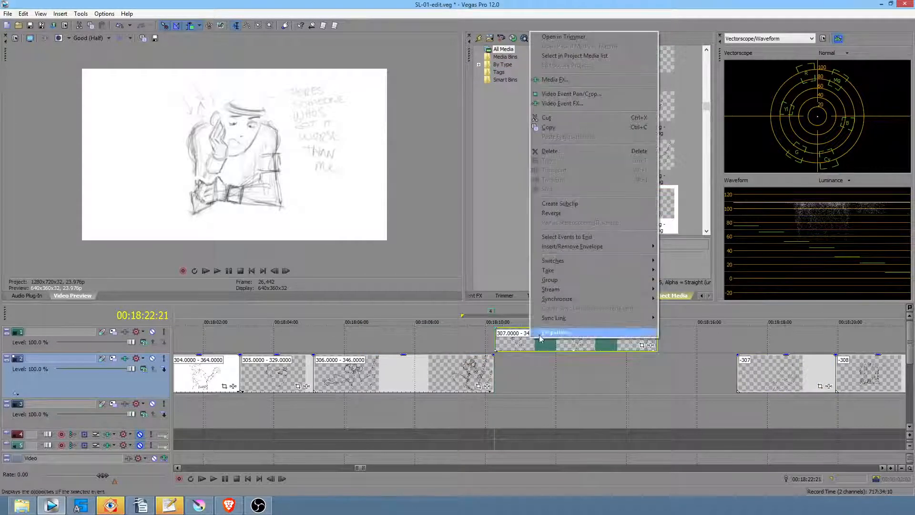
left_click(539, 335)
left_click(398, 197)
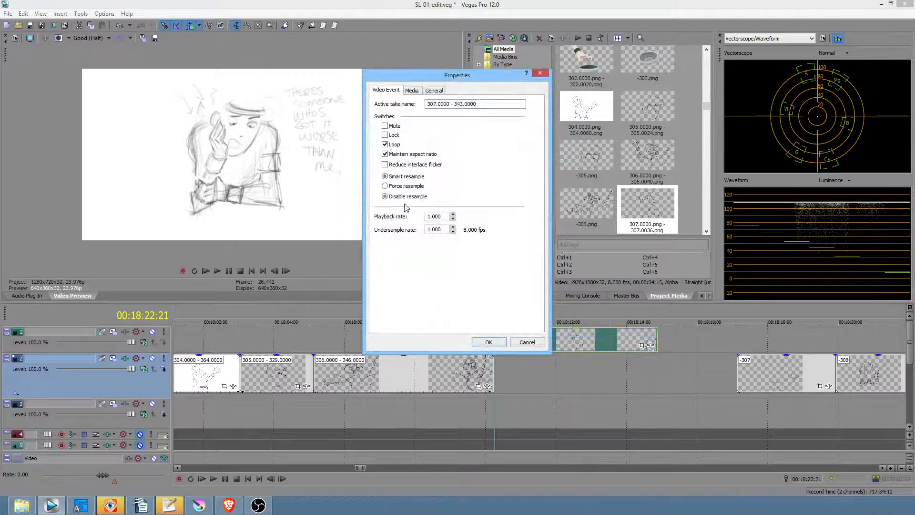
left_click(480, 343)
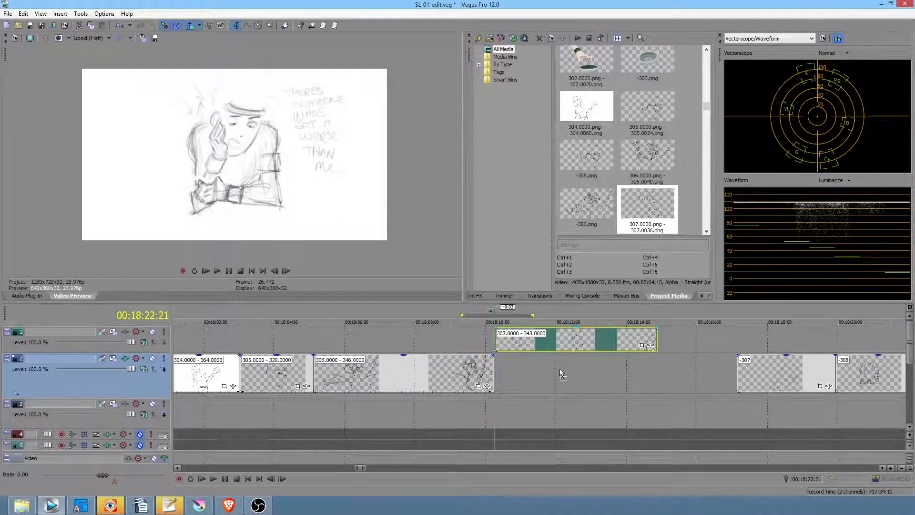
Step: Move the 307 sequence down onto track 2 right after the 306 clip, and delete the old -307 still clip
left_click_drag(559, 346, 562, 377)
left_click(751, 380)
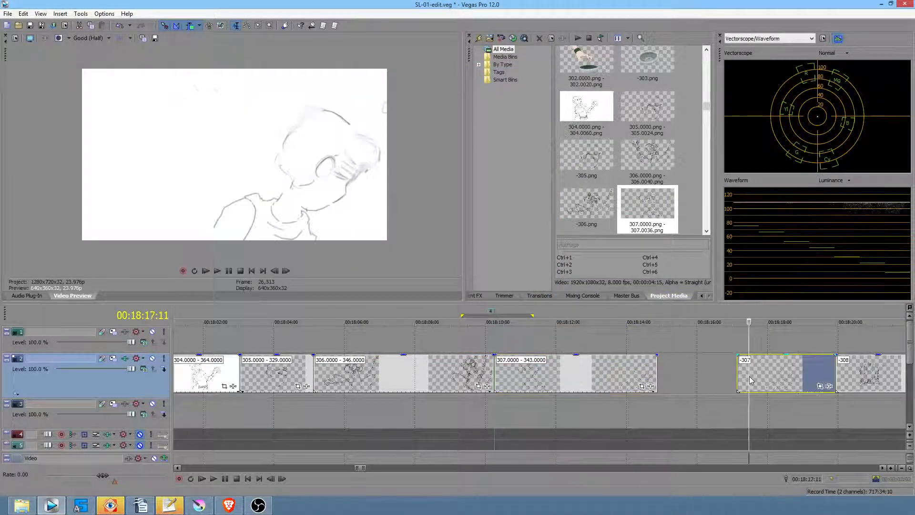
key("Delete")
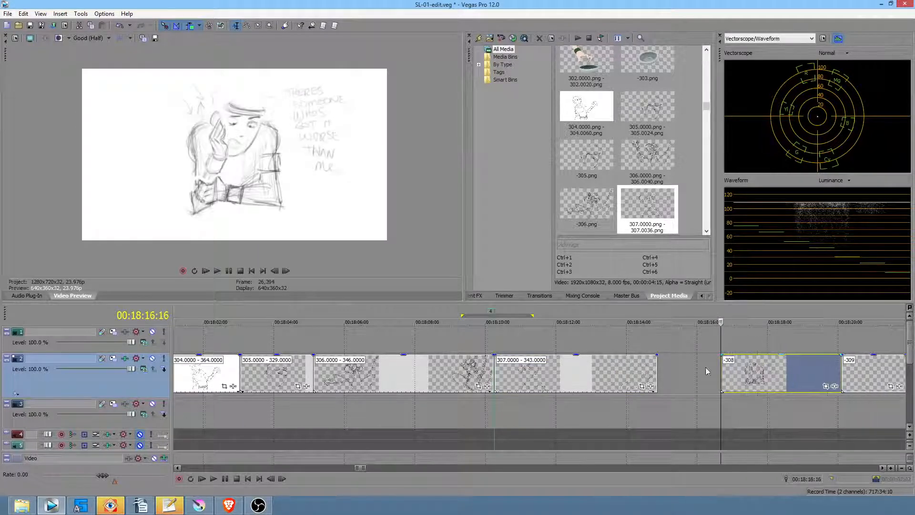
Step: Trim the 307 sequence to end at about 00:18:14:12 and move clip -308 and the following clips up against it
left_click_drag(654, 374, 603, 371)
scroll(618, 380, "down", 3)
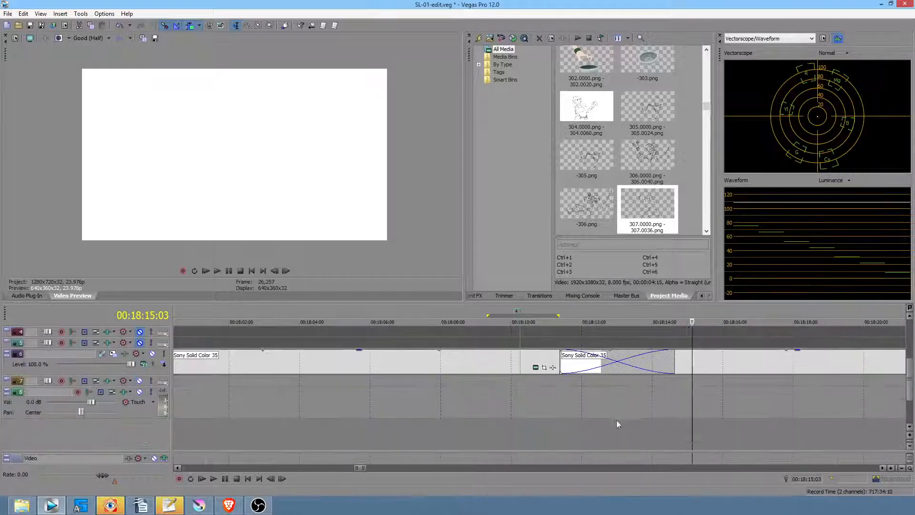
scroll(667, 394, "up", 3)
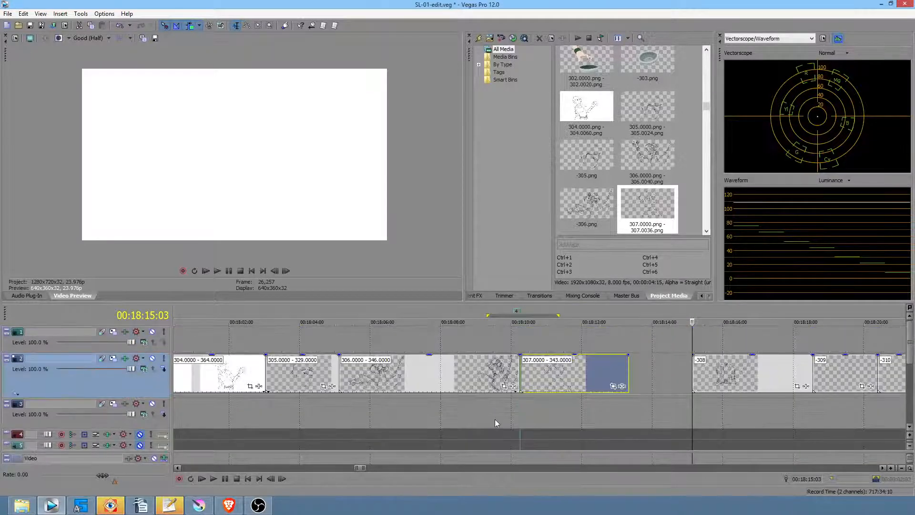
left_click_drag(495, 419, 604, 423)
scroll(664, 423, "down", 3)
left_click_drag(628, 376, 682, 381)
scroll(662, 413, "up", 3)
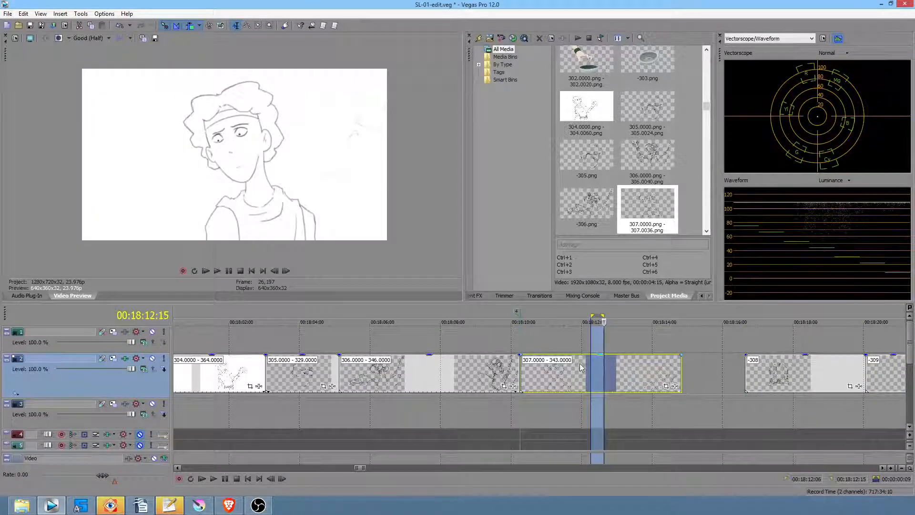
left_click_drag(561, 341, 669, 382)
left_click_drag(766, 381, 703, 381)
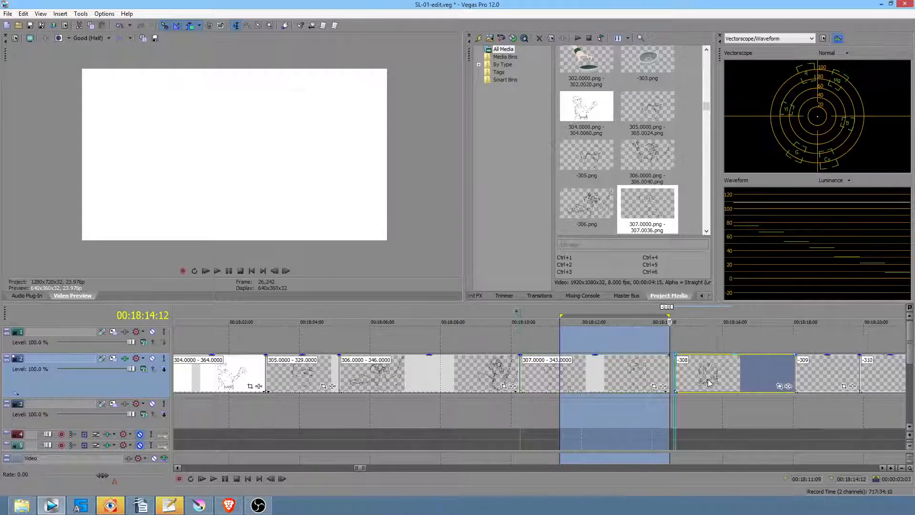
Step: Play the cut from the 307 sequence to clip -308 and extend the sequence's end to about 00:18:14:15
left_click(622, 413)
key("space")
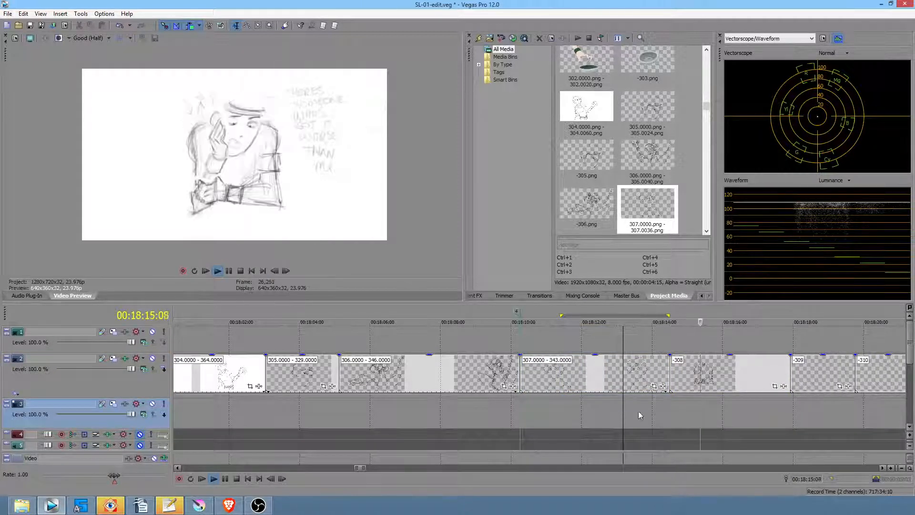
key("space")
left_click(669, 377)
left_click_drag(669, 377, 674, 378)
left_click(630, 407)
key("space")
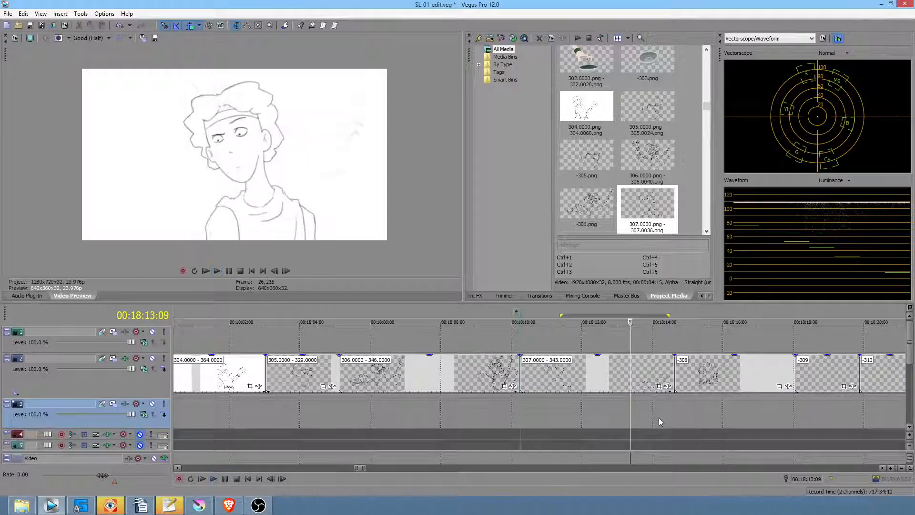
Step: Try extending the end of the 307 sequence by a few more frames, play the cut, and trim the end back
left_click_drag(656, 414, 673, 416)
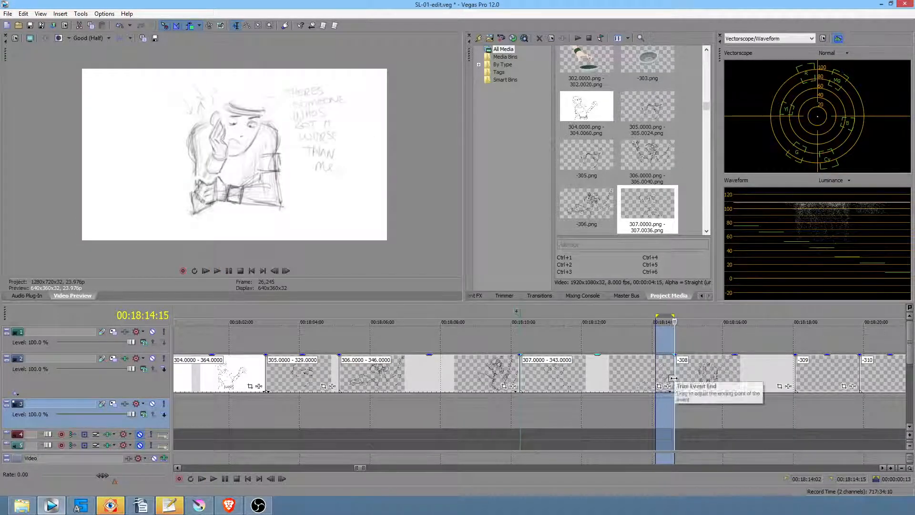
left_click_drag(673, 378, 679, 378)
left_click(645, 404)
key("space")
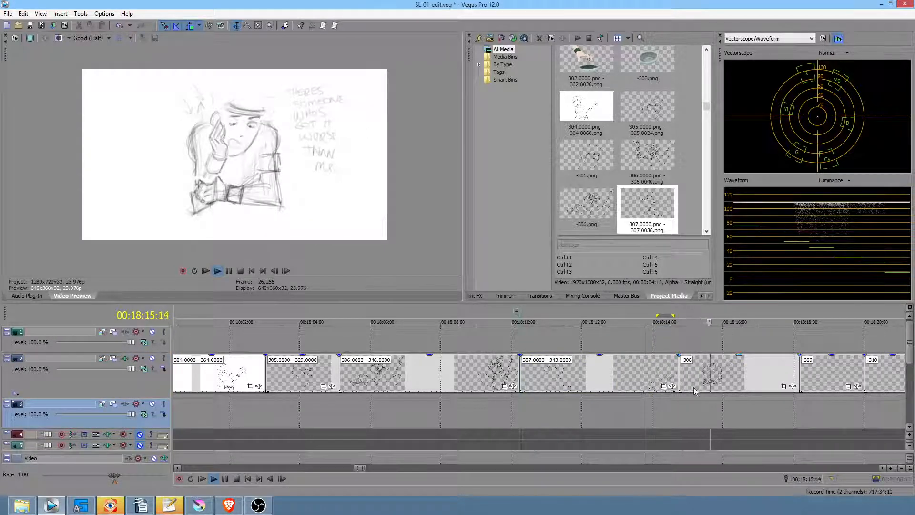
key("space")
left_click(677, 374)
left_click_drag(677, 375, 674, 375)
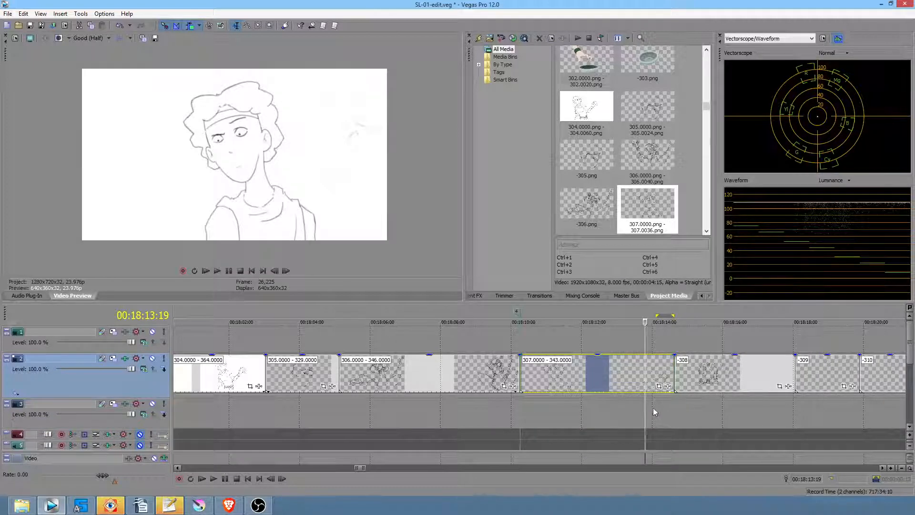
left_click(653, 413)
left_click_drag(674, 406, 635, 407)
left_click(647, 406)
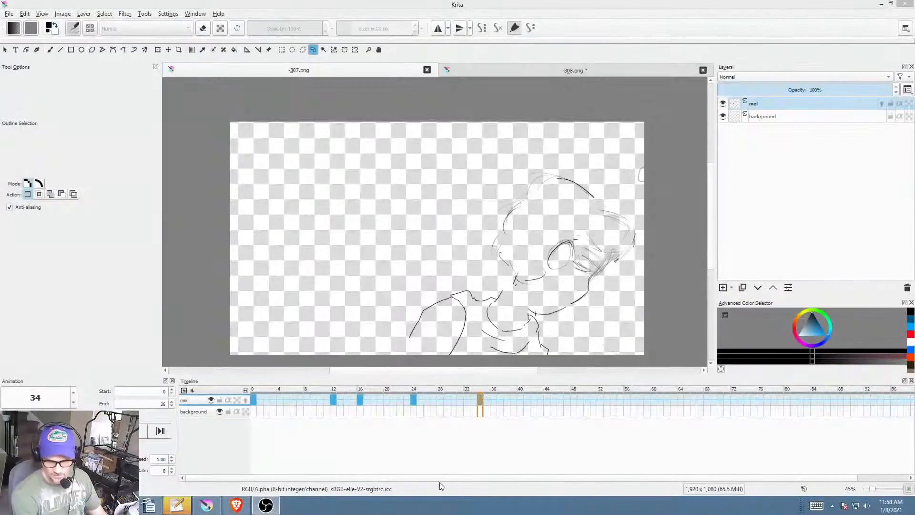
Step: Switch to Krita and move the mel layer's keyframe from frame 34 to frame 52
left_click(484, 400)
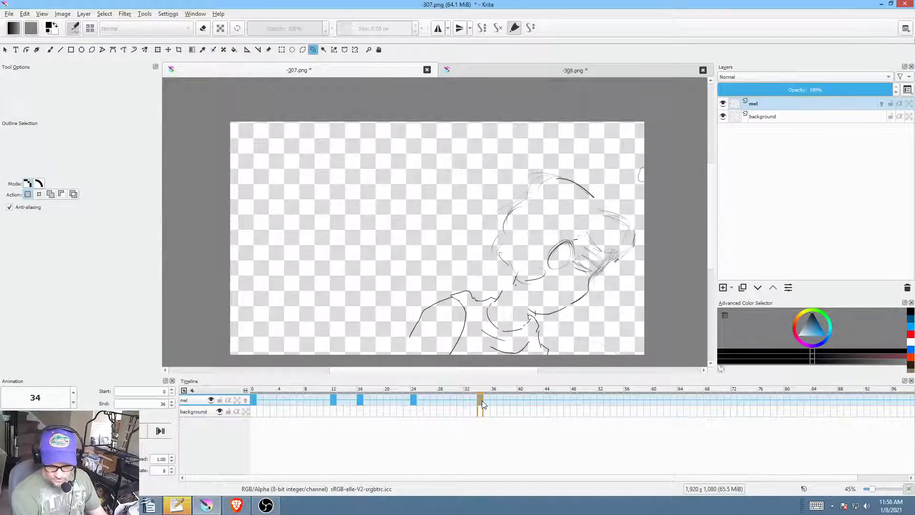
left_click_drag(484, 400, 507, 403)
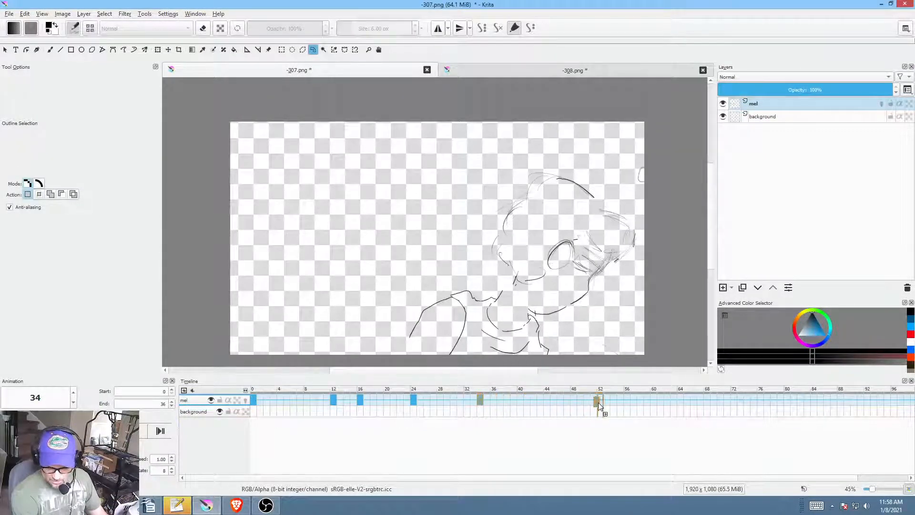
left_click_drag(599, 402, 600, 402)
left_click(413, 400)
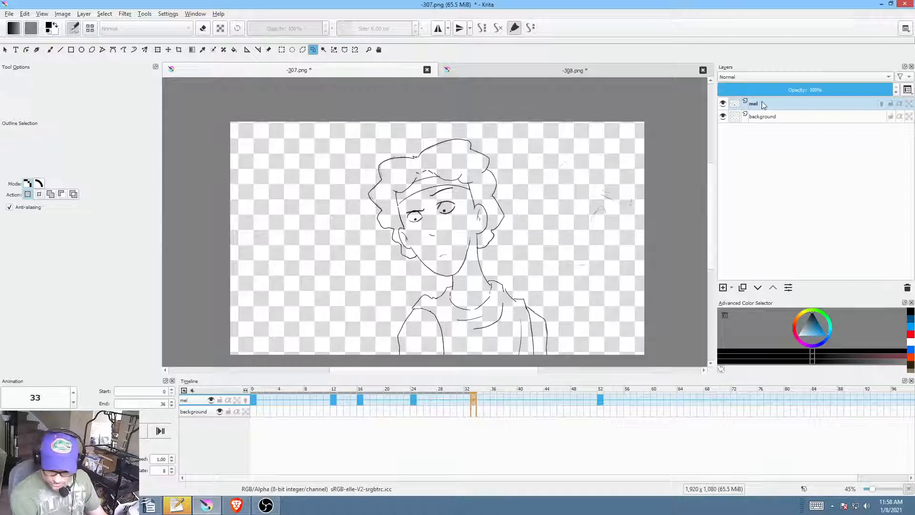
key("ctrl+t")
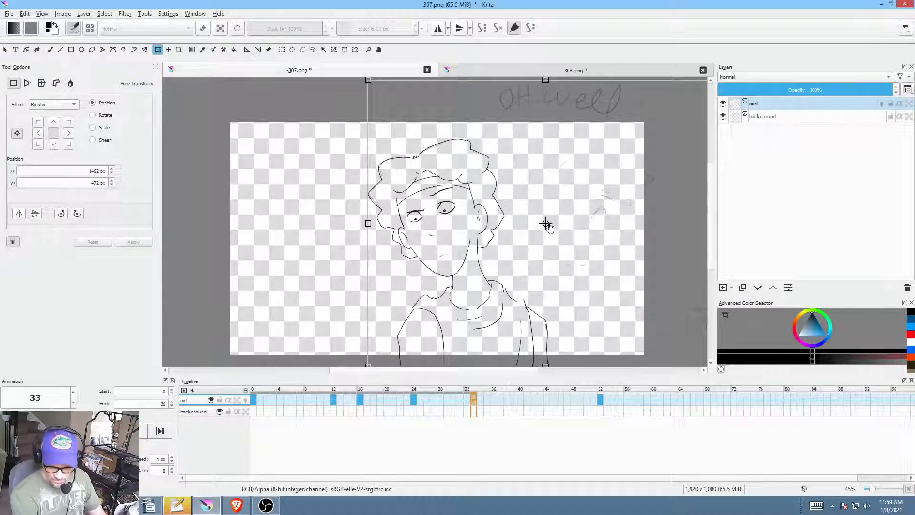
key("Return")
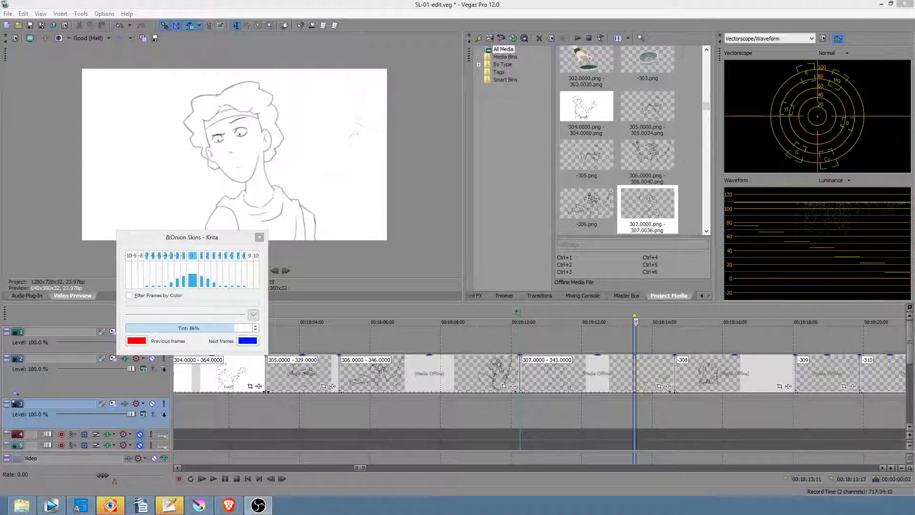
Step: Switch to Vegas Pro and examine the 307 sequence and the start of clip -308 at several timeline positions
left_click(544, 414)
left_click_drag(509, 409, 647, 413)
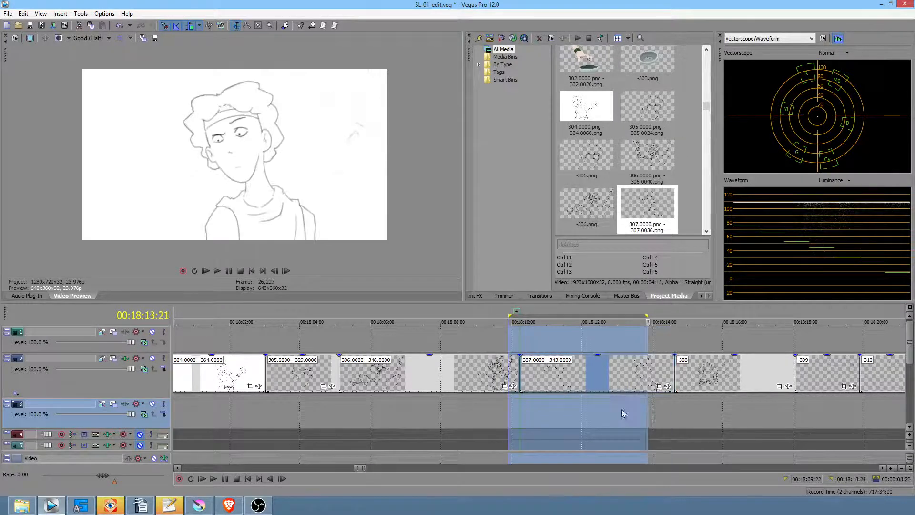
left_click(620, 411)
scroll(534, 414, "right", 4)
left_click(433, 405)
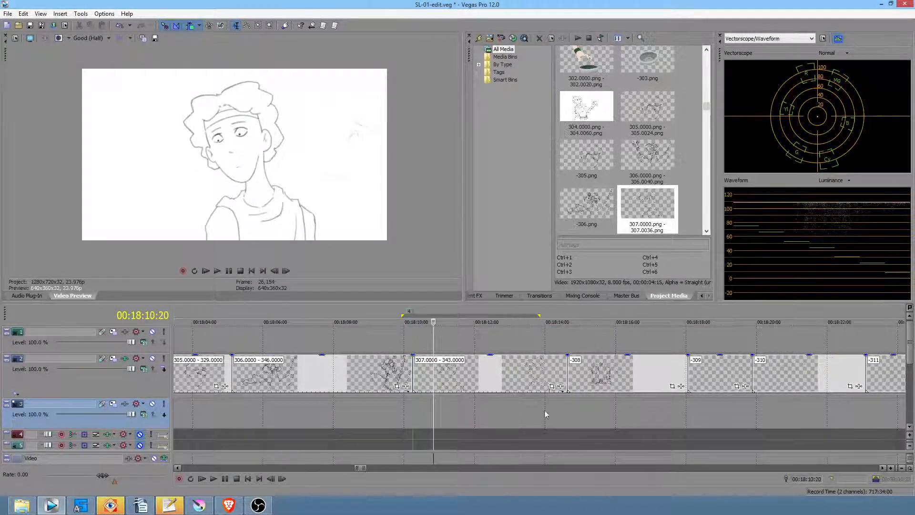
left_click(581, 388)
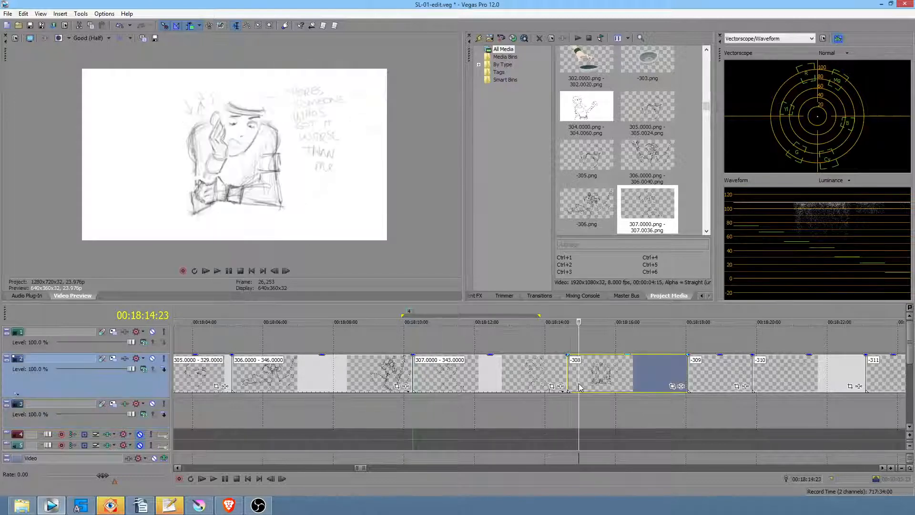
left_click(525, 411)
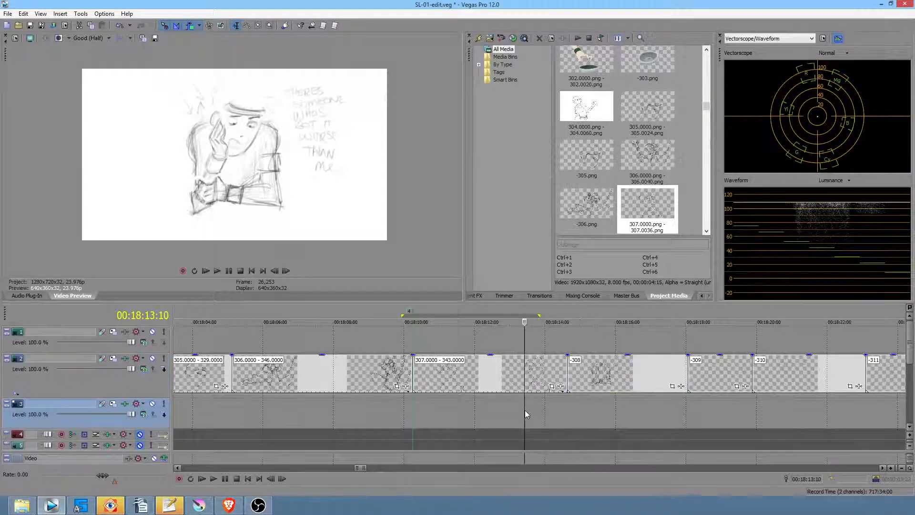
Step: Play the cut from the 307 sequence to clip -308, trim one frame off the sequence's end, and replay the cut
key("space")
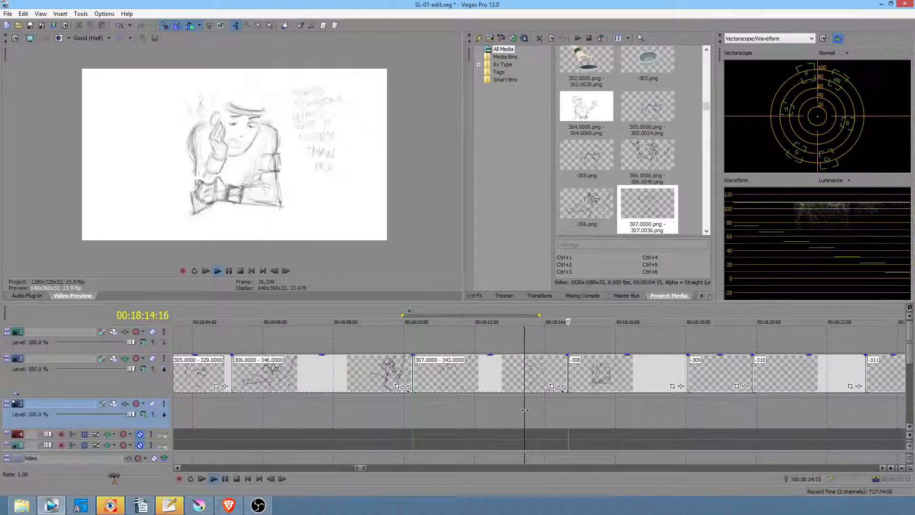
key("space")
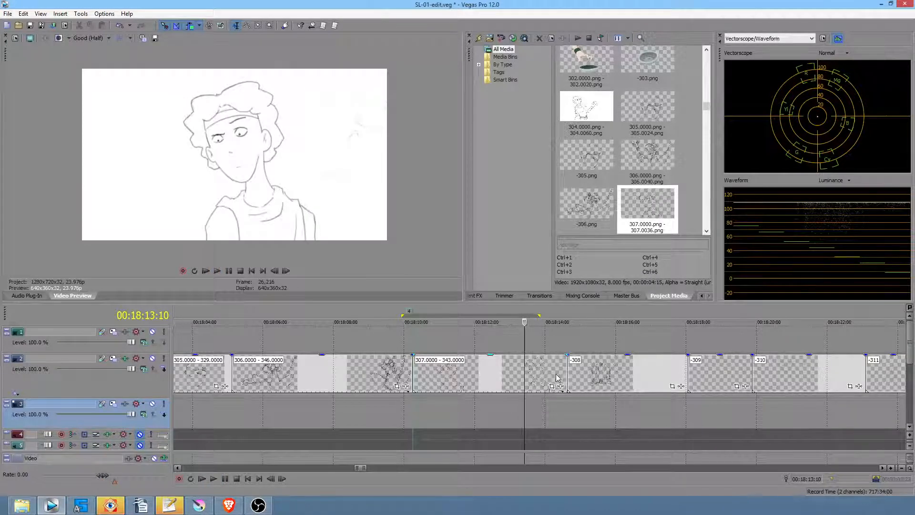
left_click(557, 378)
scroll(557, 378, "up", 5)
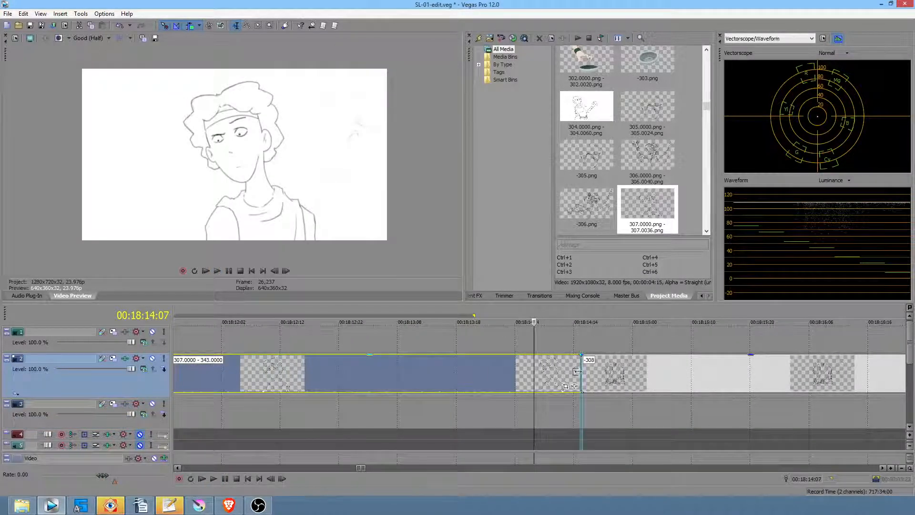
left_click_drag(577, 372, 570, 372)
left_click(482, 412)
key("space")
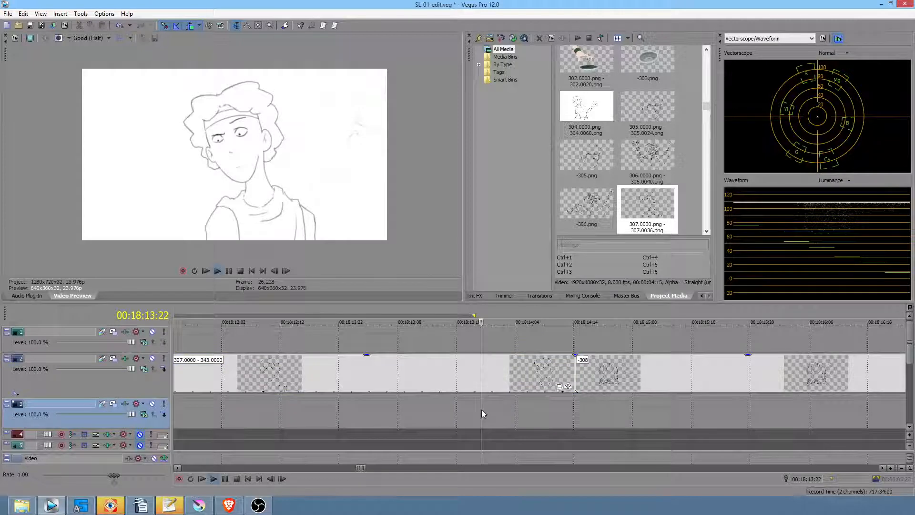
key("space")
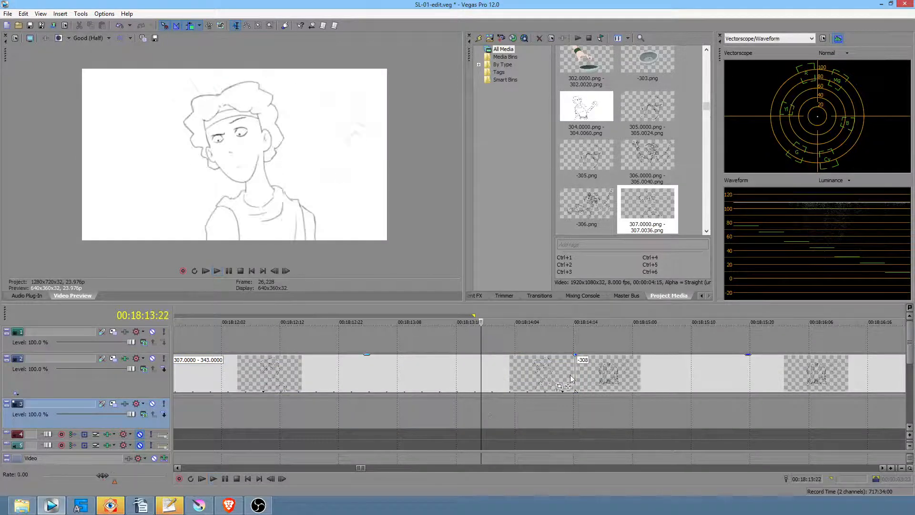
Step: Trim two more frames off the end of the 307 sequence, playing the cut to clip -308 after each trim
left_click_drag(574, 377, 569, 377)
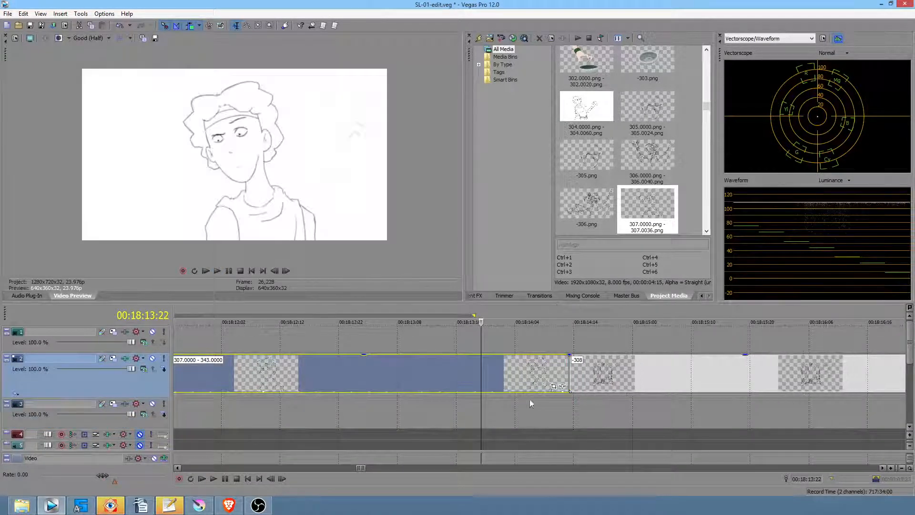
left_click(495, 408)
key("space")
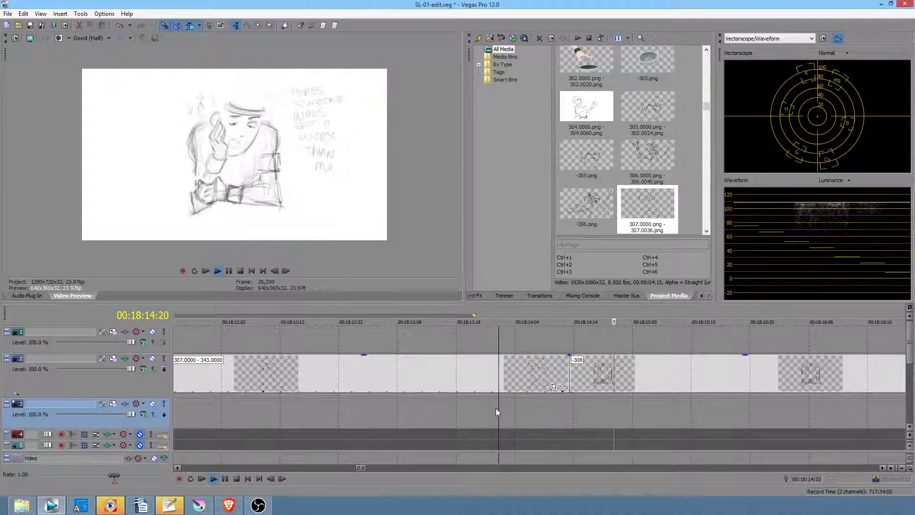
key("space")
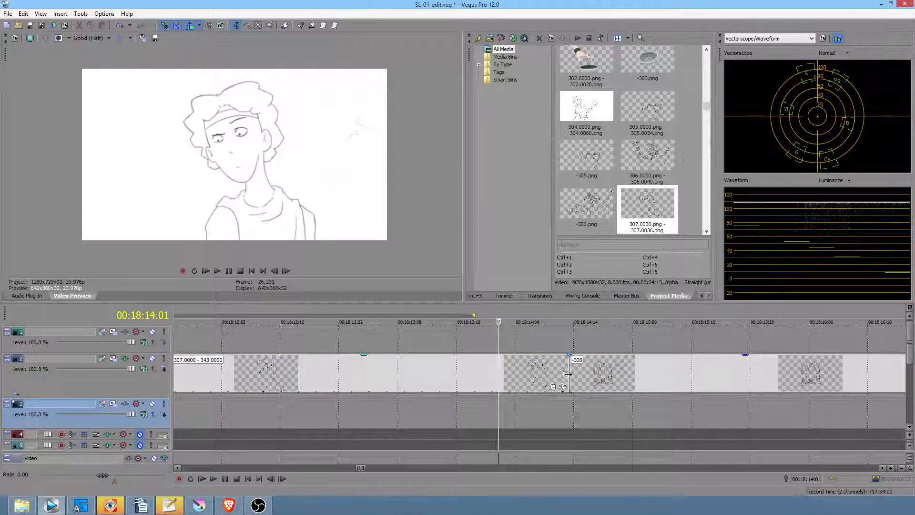
left_click_drag(567, 375, 562, 375)
left_click(490, 411)
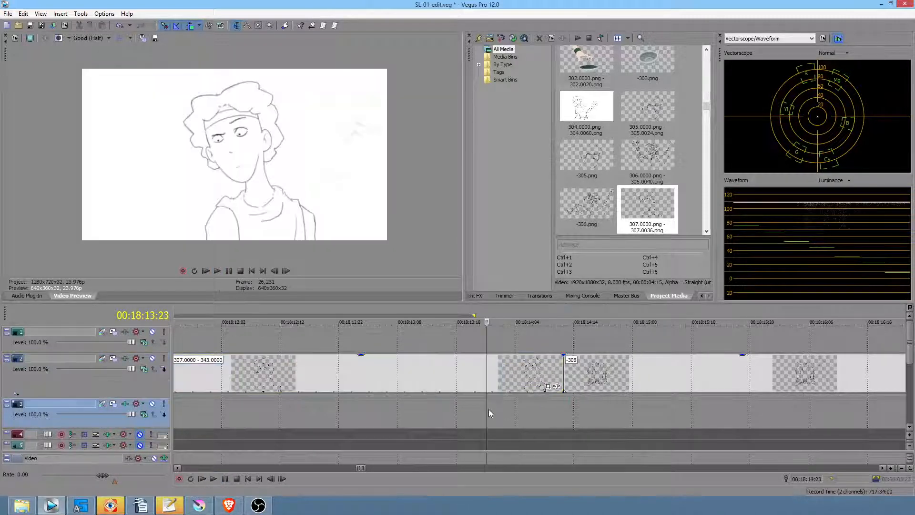
key("space")
key("space")
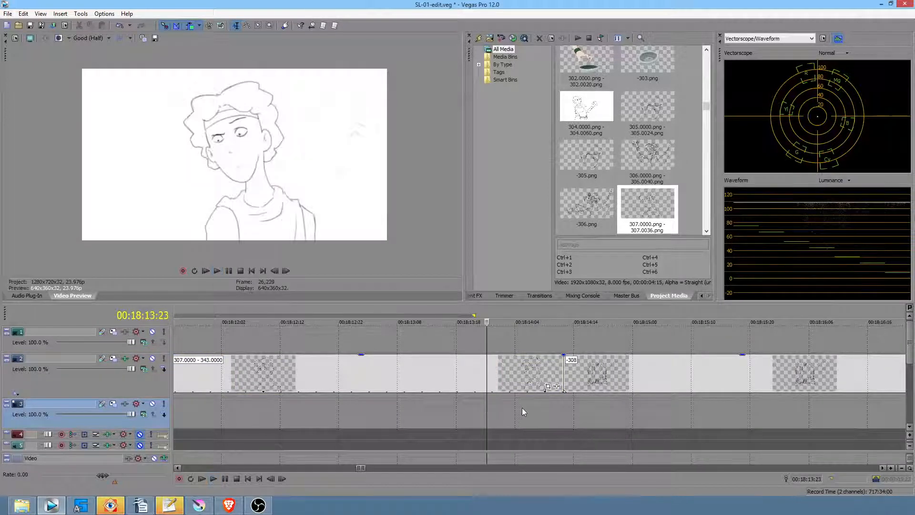
key("space")
key("space")
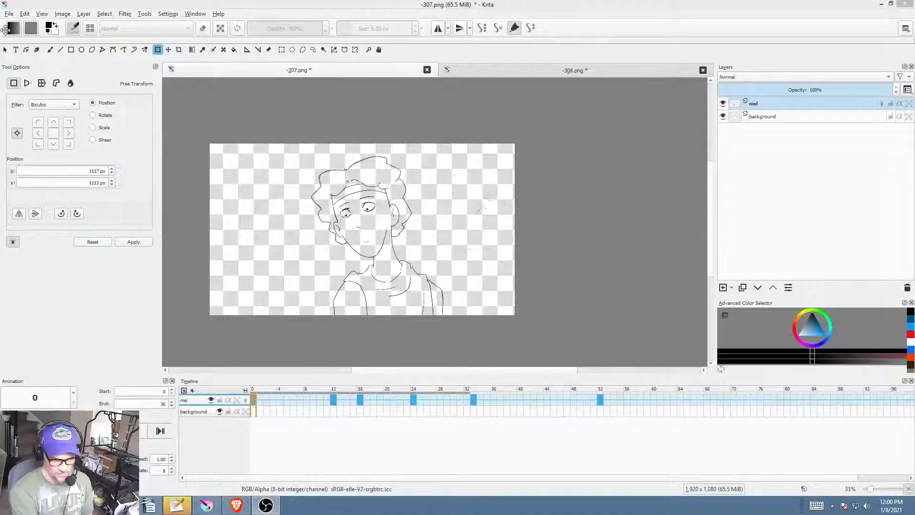
Step: Switch to Krita, save -307.png as a PNG with an accompanying Krita file, and close the document
left_click(9, 14)
left_click(21, 59)
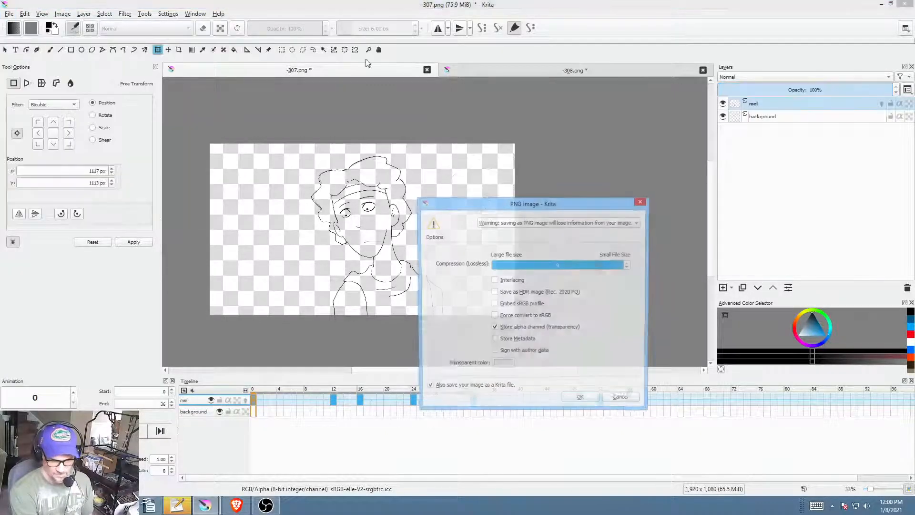
left_click(595, 402)
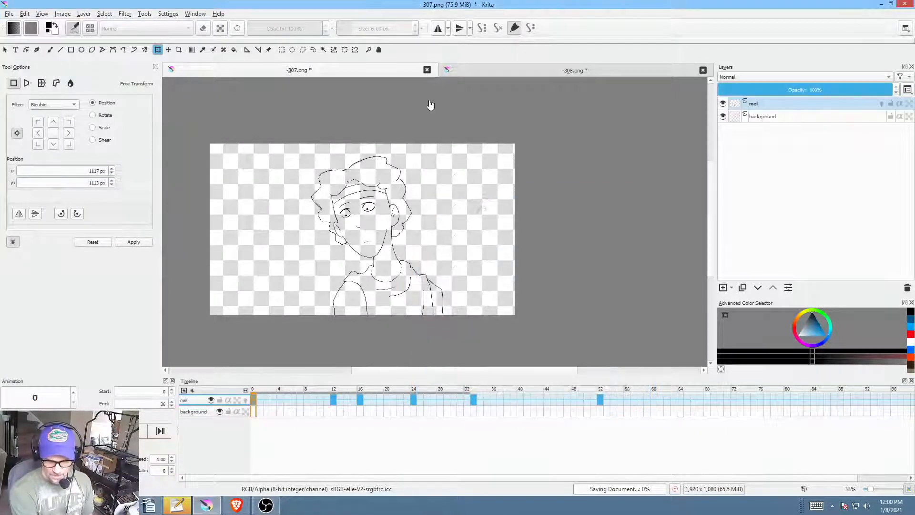
left_click(428, 70)
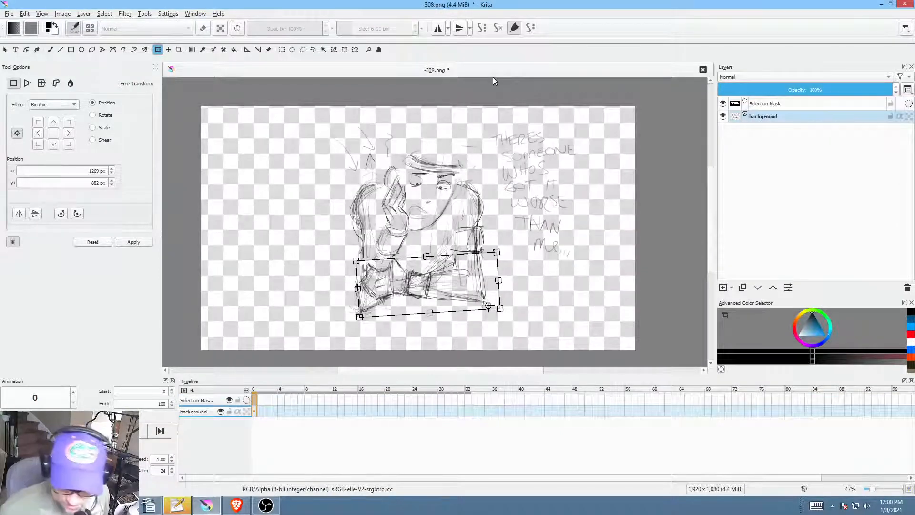
Step: Remove the selection mask from -308.png and place the background layer, renamed PT, inside a new group
left_click(795, 118)
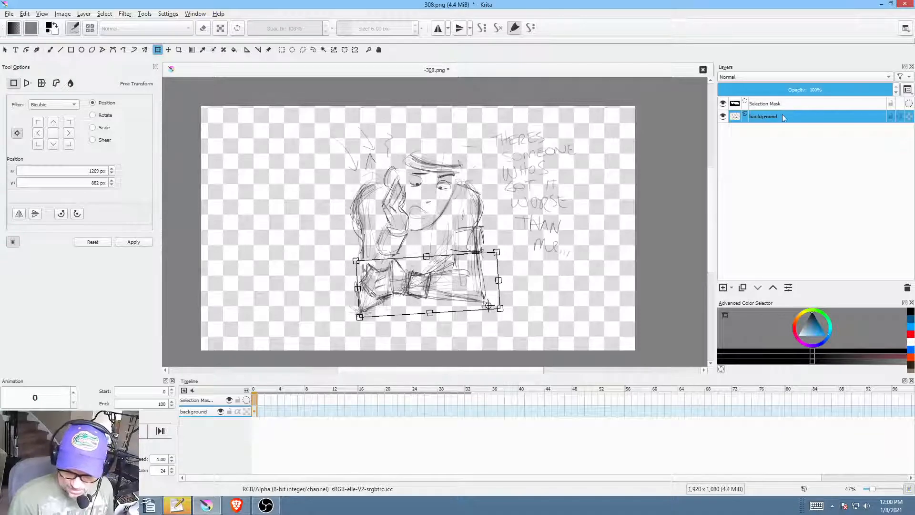
key("ctrl+shift+a")
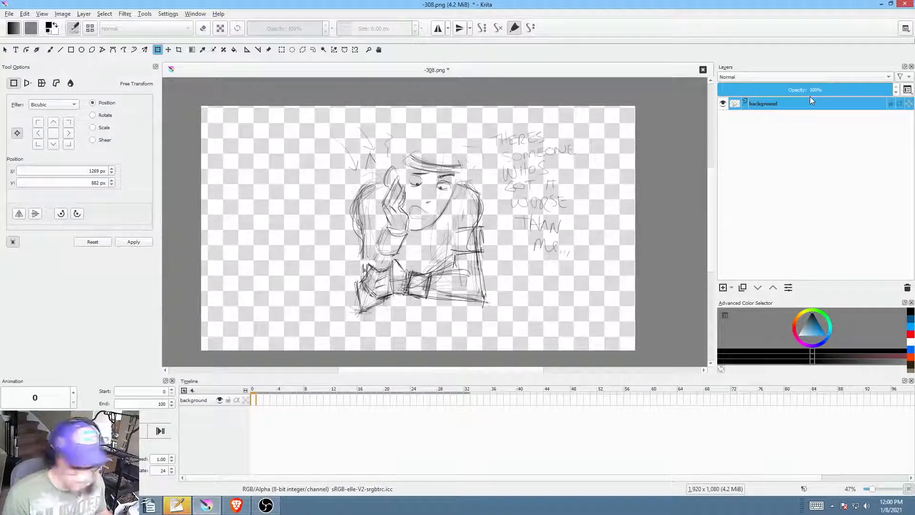
key("ctrl+g")
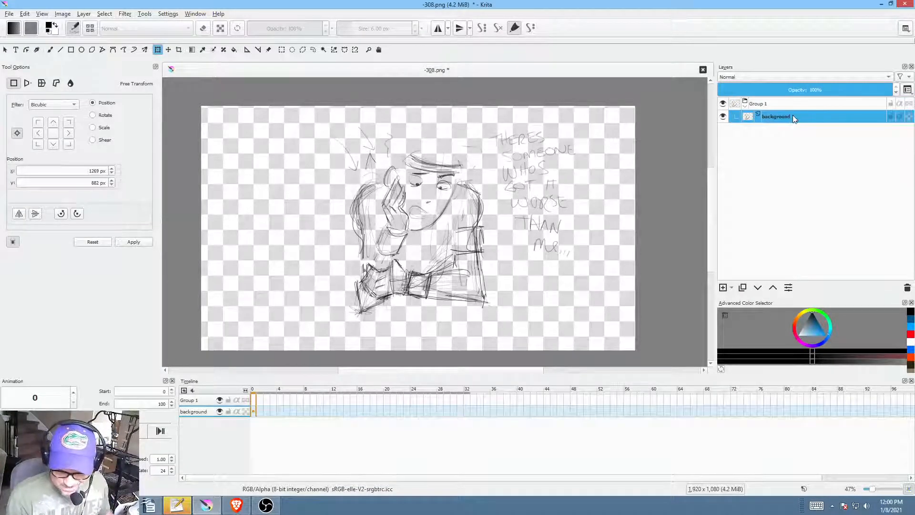
double_click(789, 117)
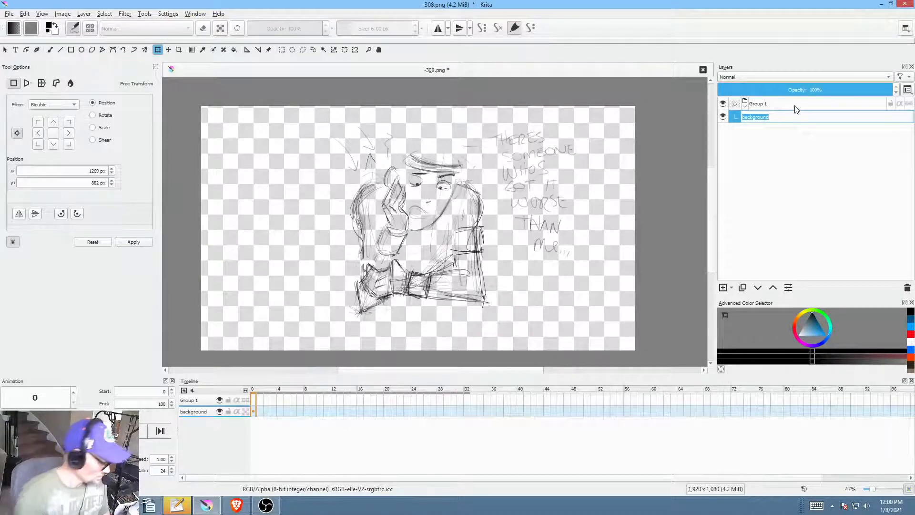
type("PT")
key("Return")
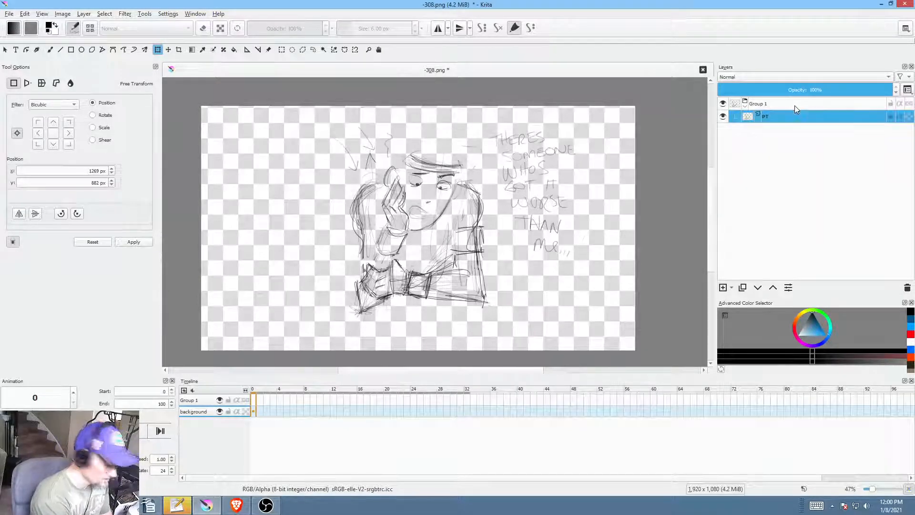
Step: Add two paint layers named ink and clr above the PT layer inside Group 1
left_click(729, 289)
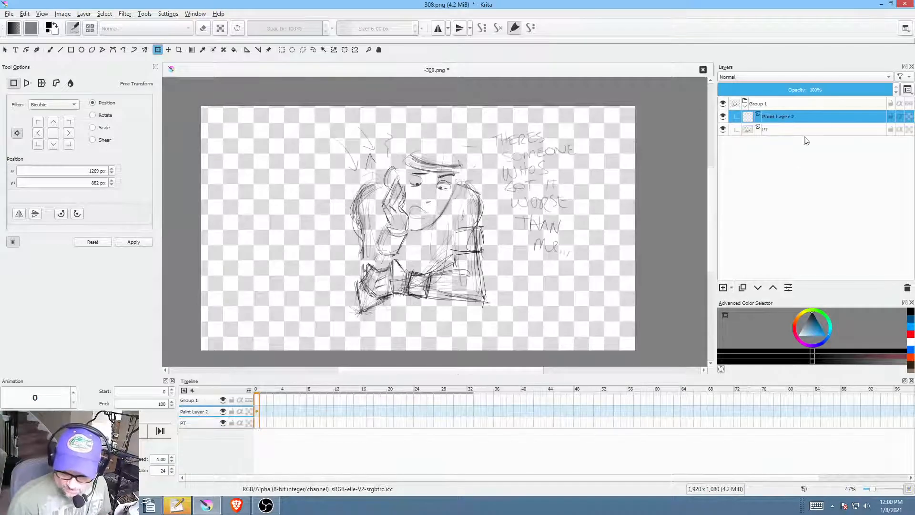
double_click(792, 117)
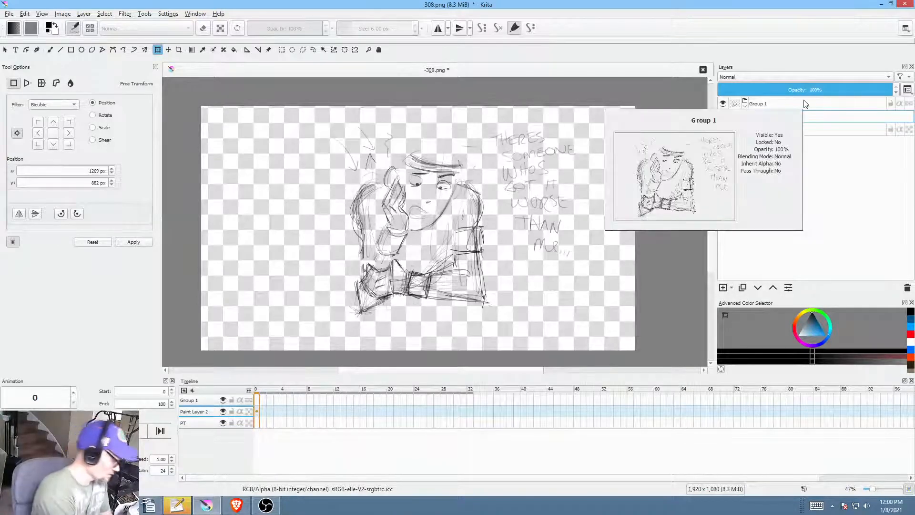
type("ink")
key("Return")
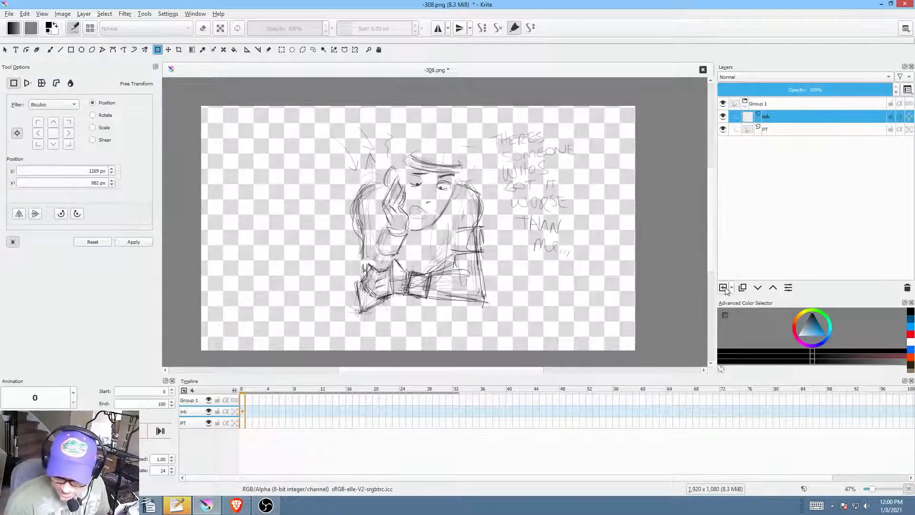
left_click(726, 288)
double_click(787, 116)
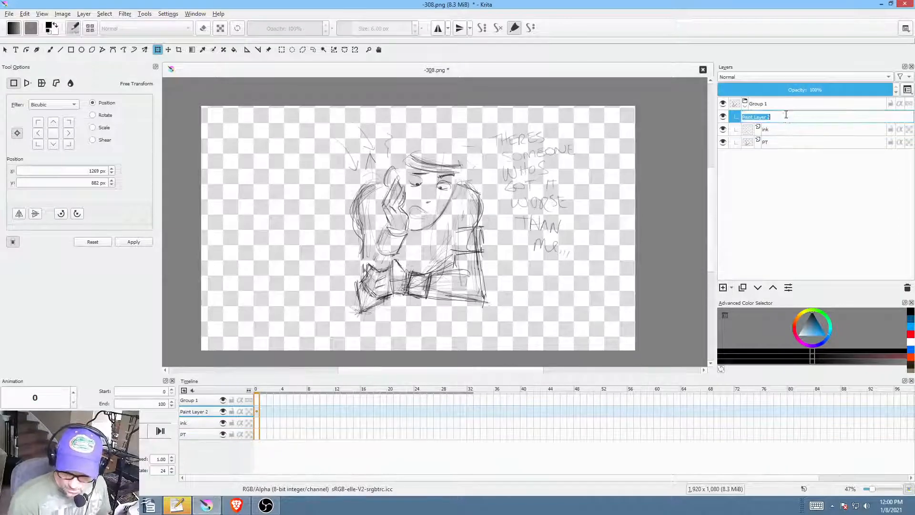
type("clr")
key("Return")
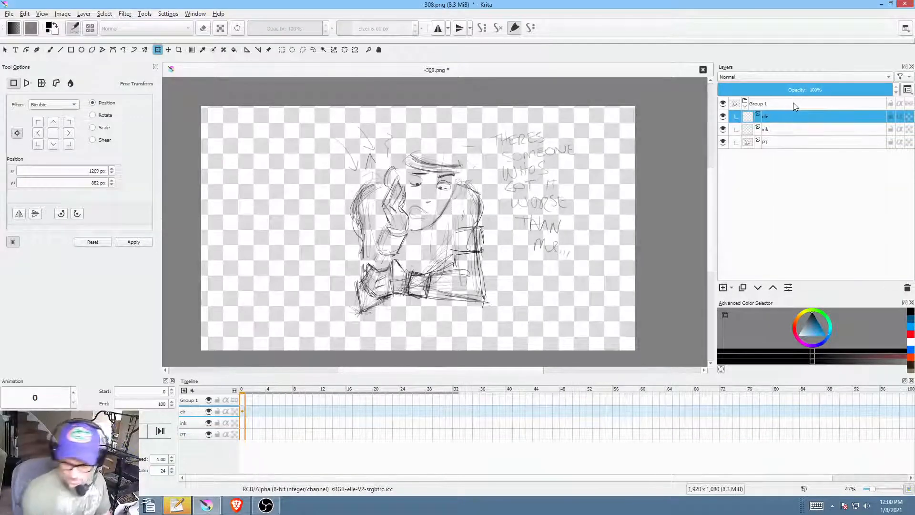
Step: Reorder the layers in Group 1 so that PT is uppermost, ink is below it, and clr is lowest
left_click(758, 288)
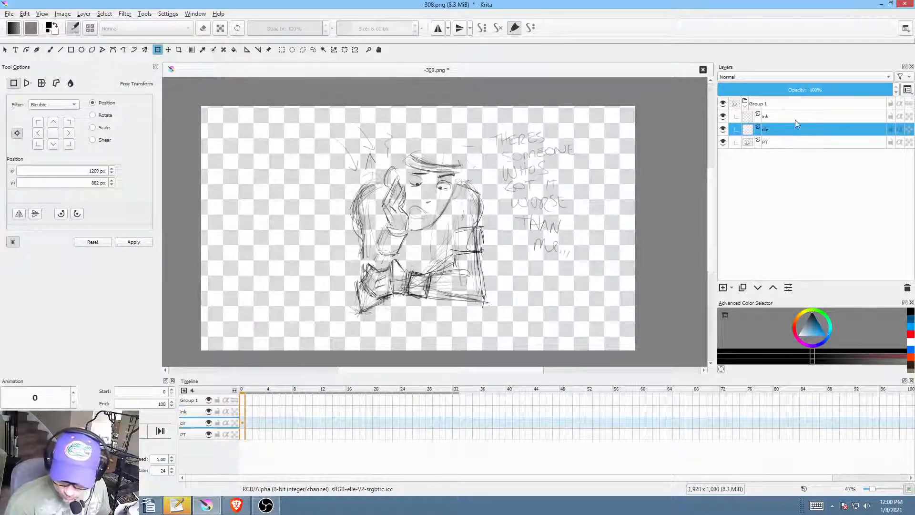
left_click(773, 288)
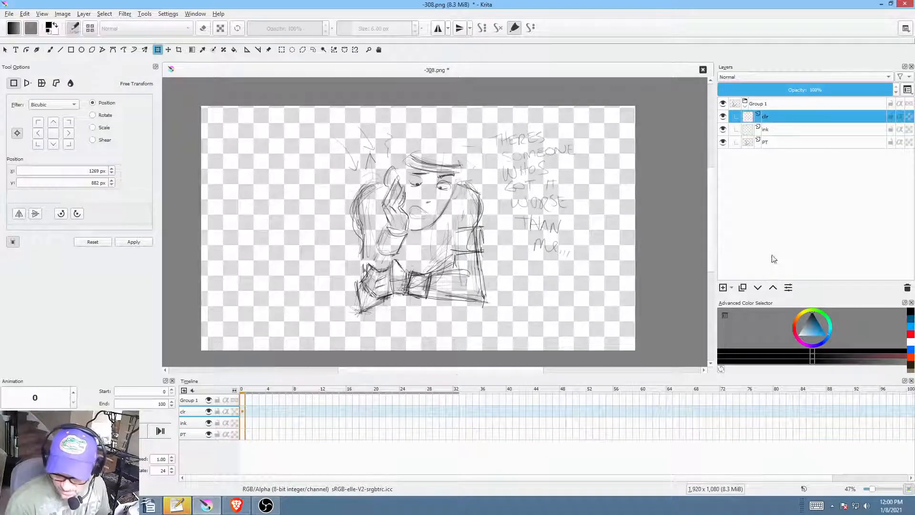
left_click(758, 288)
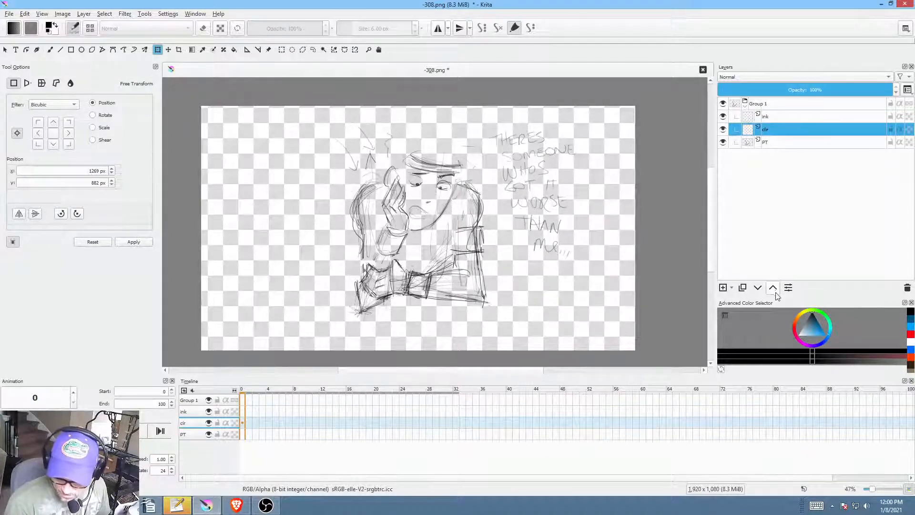
left_click(786, 142)
left_click(774, 288)
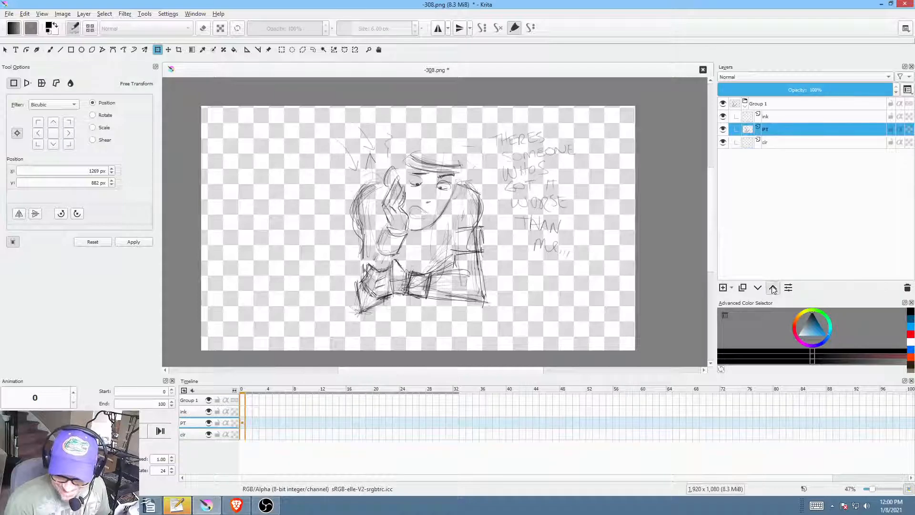
left_click(773, 288)
mouse_move(845, 89)
left_mouse_down()
mouse_move(753, 95)
mouse_move(853, 101)
left_mouse_up()
left_click(788, 128)
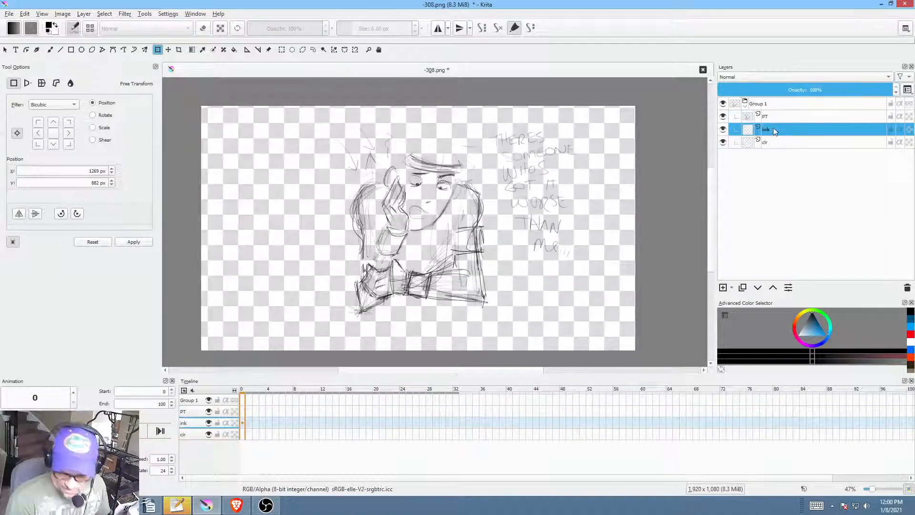
left_click(783, 144)
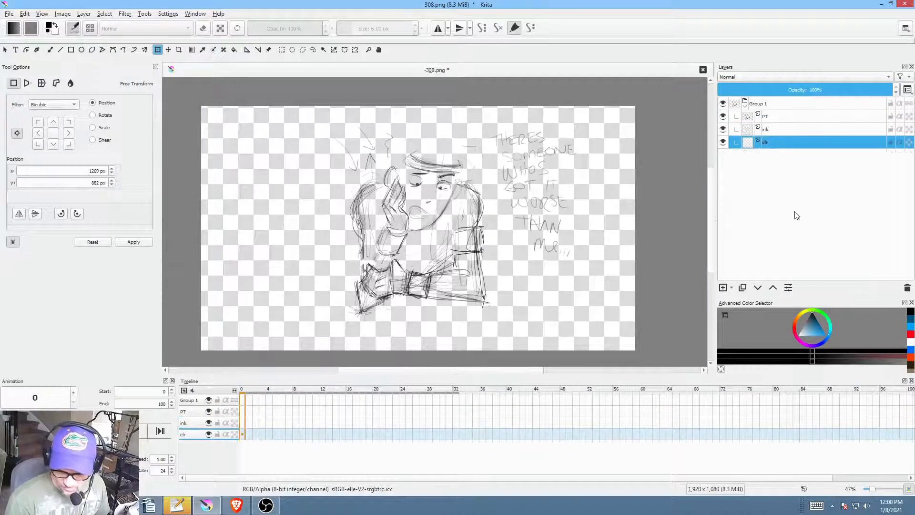
Step: Add a paint layer named shd at the top of Group 1 with Inherit Alpha turned on
left_click(782, 128)
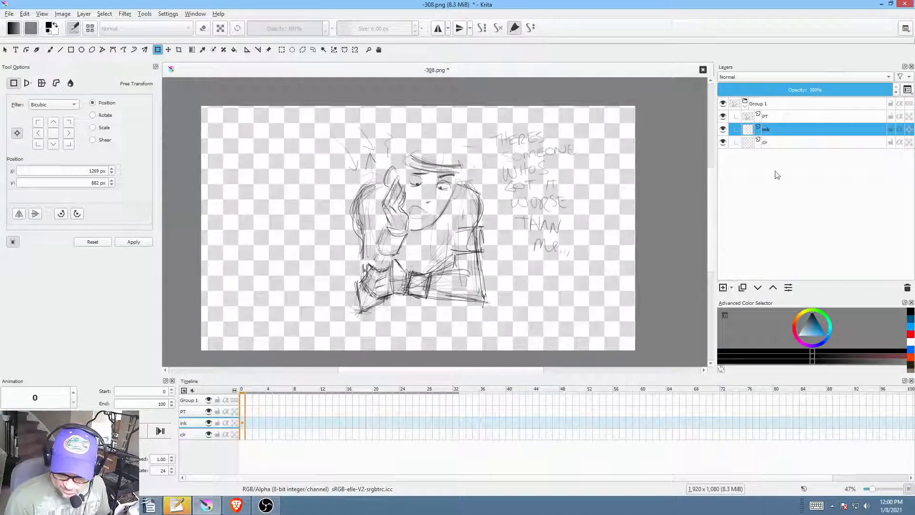
left_click(723, 288)
double_click(794, 132)
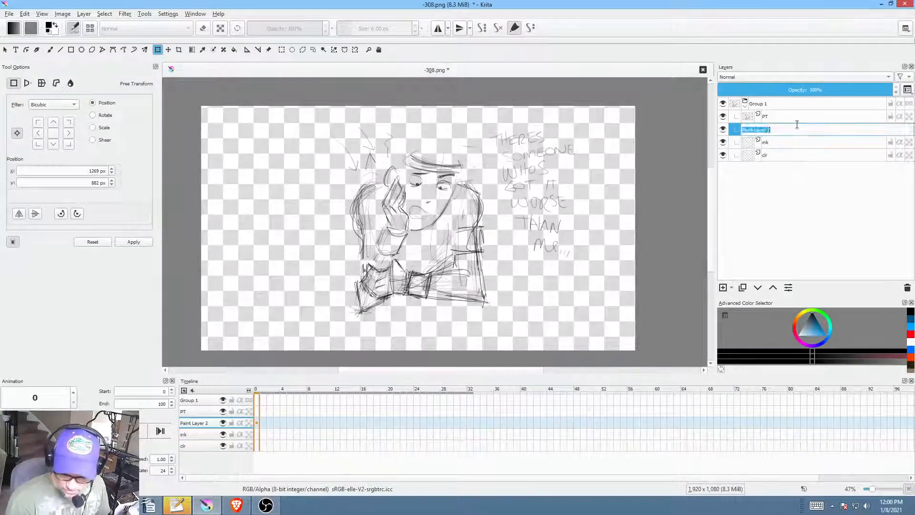
type("shd")
key("Return")
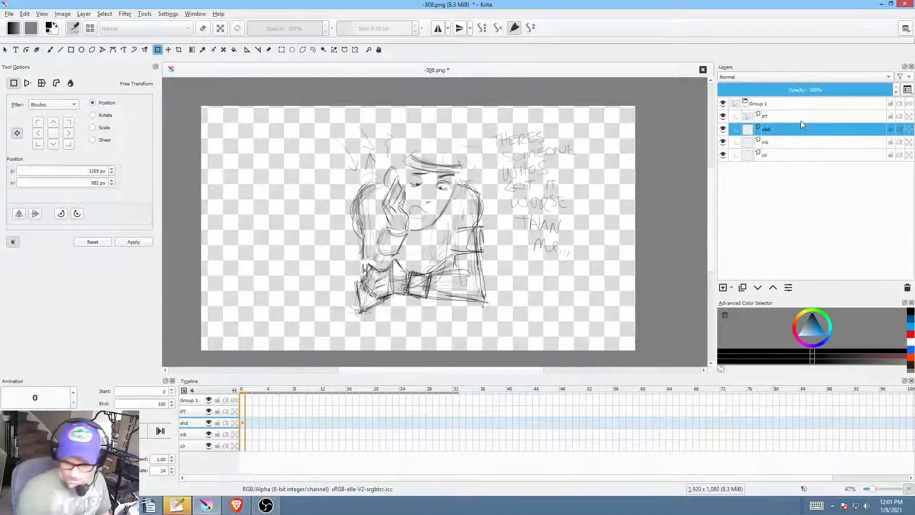
left_click_drag(801, 125, 780, 115)
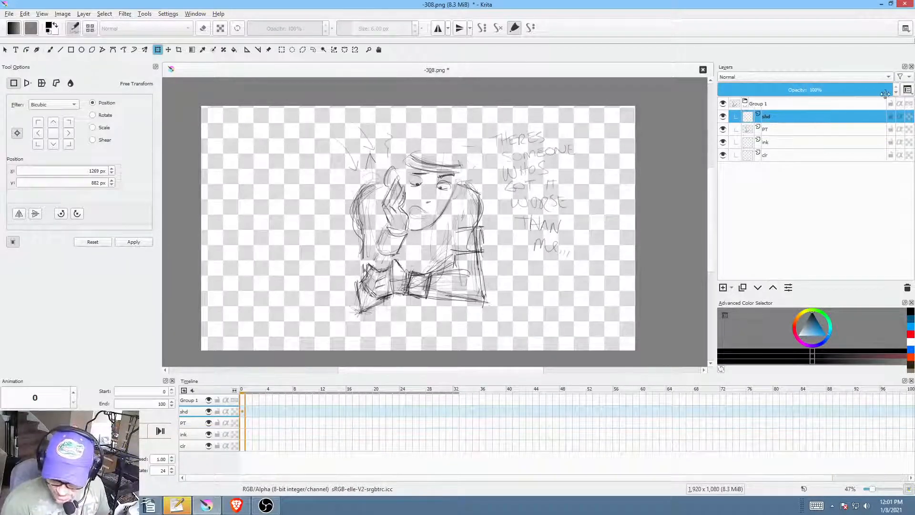
left_click(900, 117)
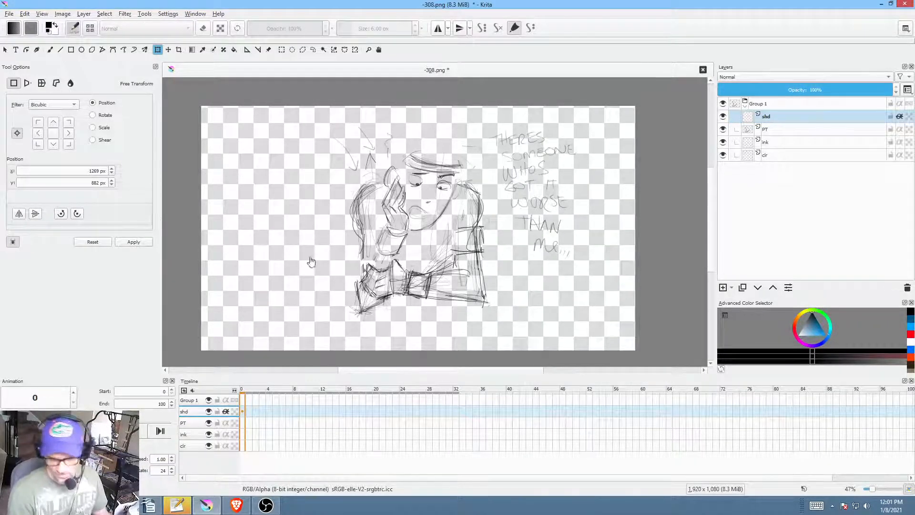
Step: Rename the Group 1 layer group as mel
double_click(776, 104)
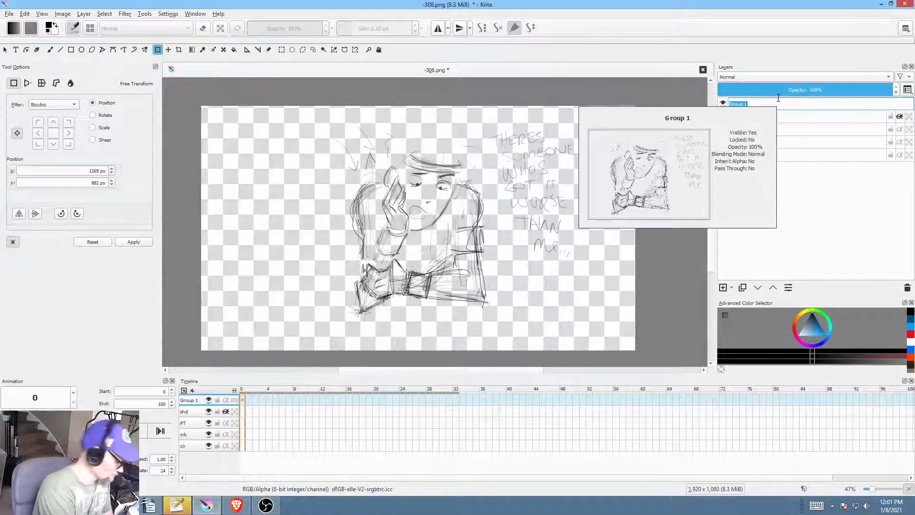
type("mel")
key("Return")
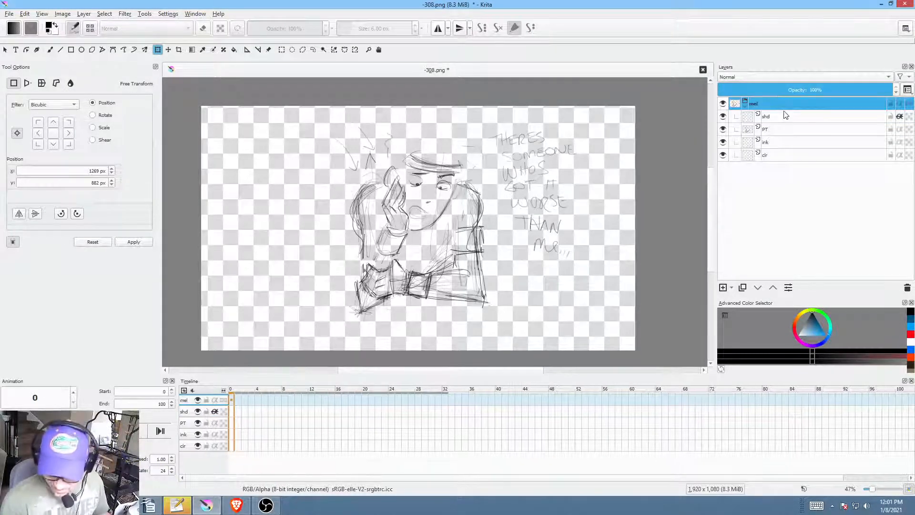
Step: Add a paint layer named bkgd below the collapsed mel group
left_click(745, 105)
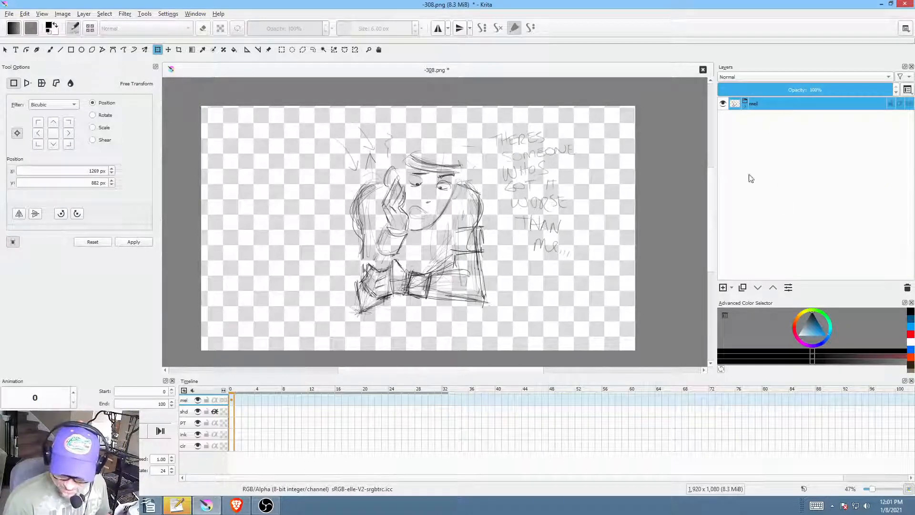
left_click(723, 287)
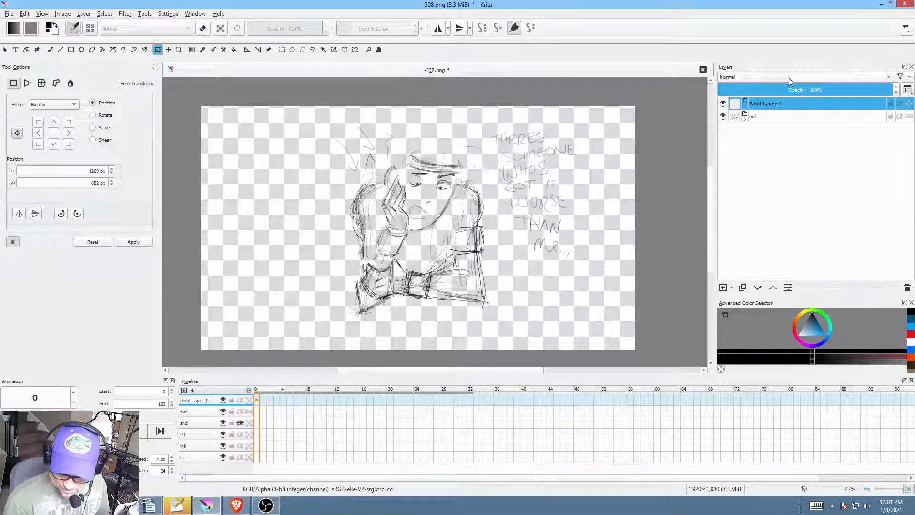
left_click(758, 288)
double_click(774, 116)
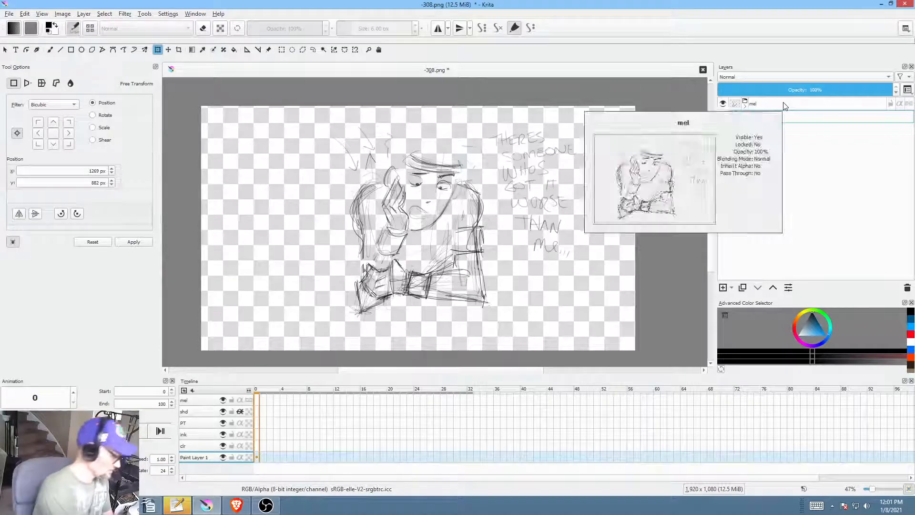
type("bkgd")
key("Return")
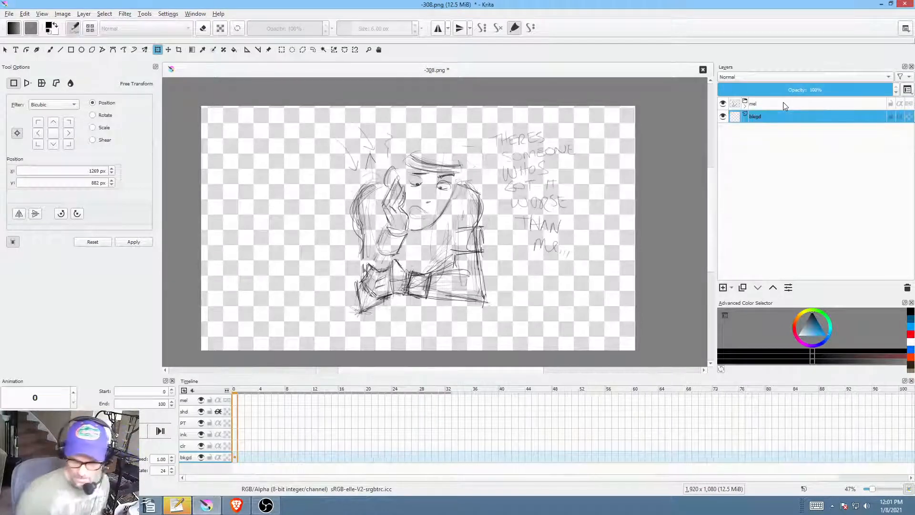
Step: Expand the mel group and copy the PT layer's frame 0 keyframe to frame 4 on the timeline
left_click(744, 107)
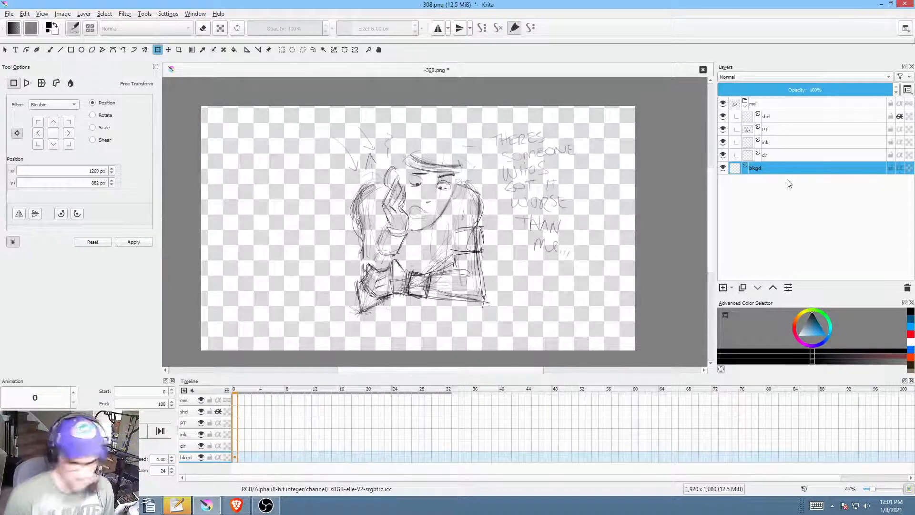
left_click(789, 154)
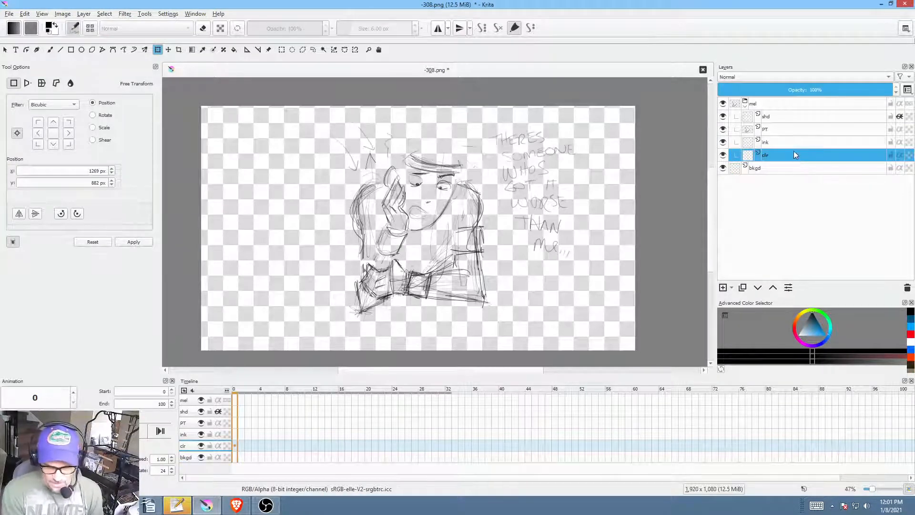
left_click(791, 143)
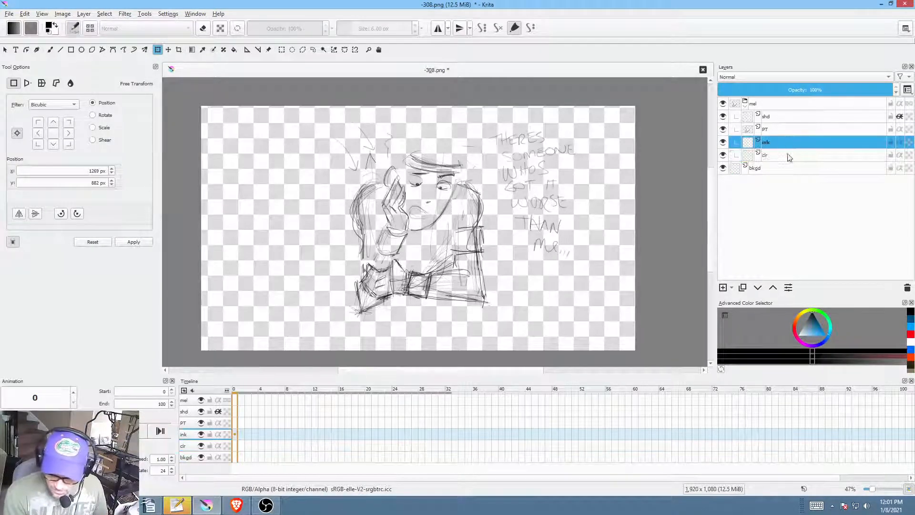
left_click(799, 128)
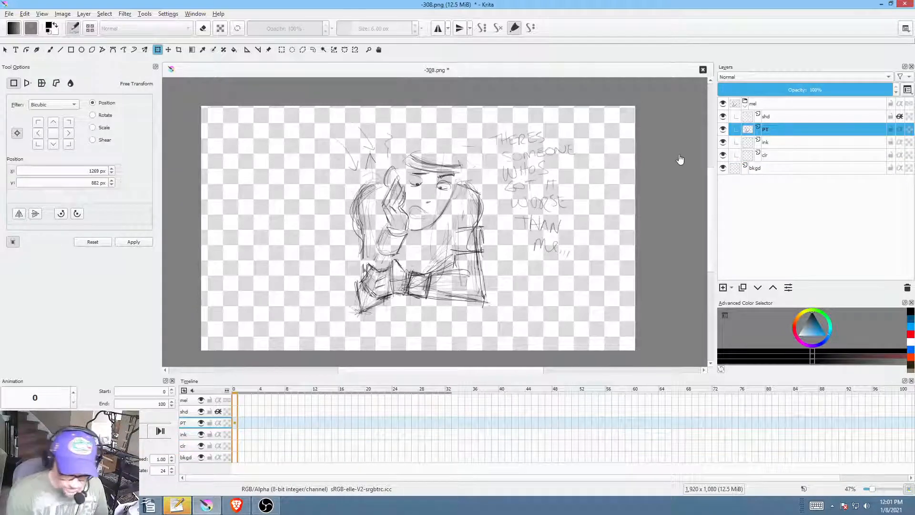
left_click(236, 420)
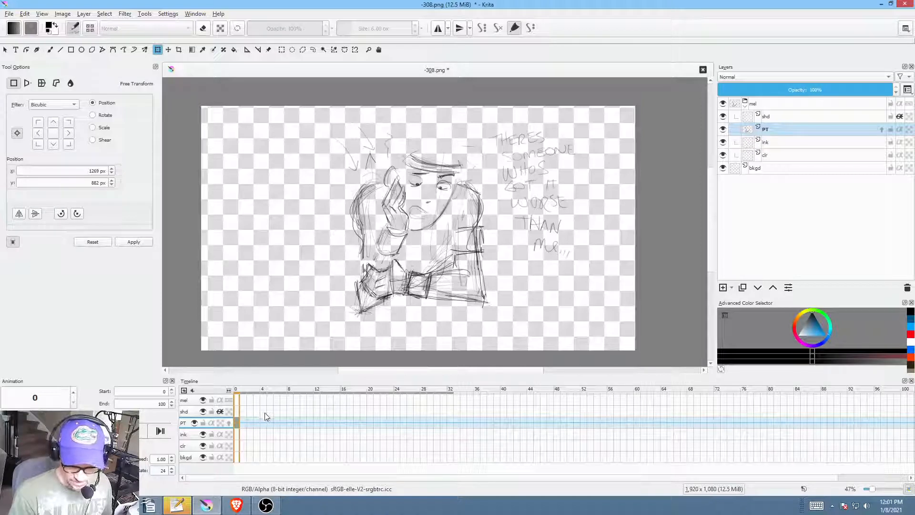
mouse_move(237, 422)
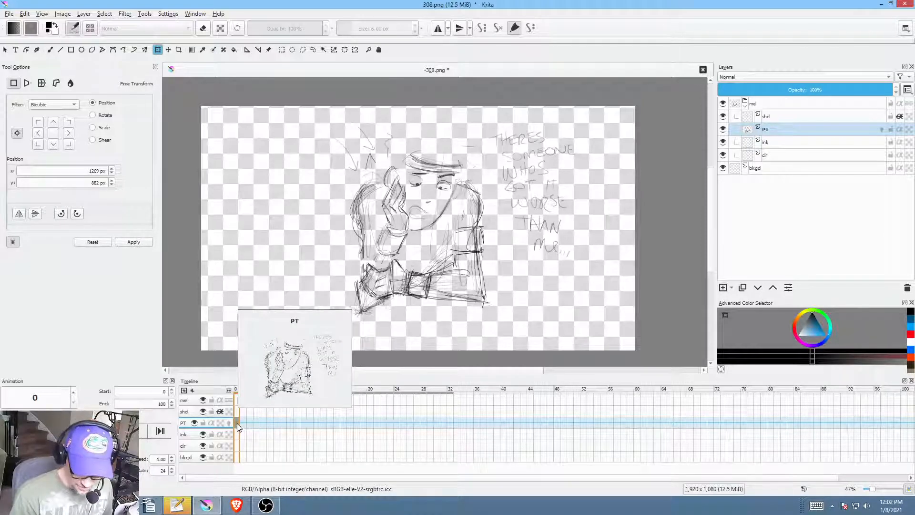
mouse_move(239, 424)
left_mouse_down()
mouse_move(242, 442)
mouse_move(259, 439)
mouse_move(261, 421)
left_mouse_up()
Step: Set the animation frame rate to 8 and add a copy of the PT drawing at frame 3
double_click(165, 470)
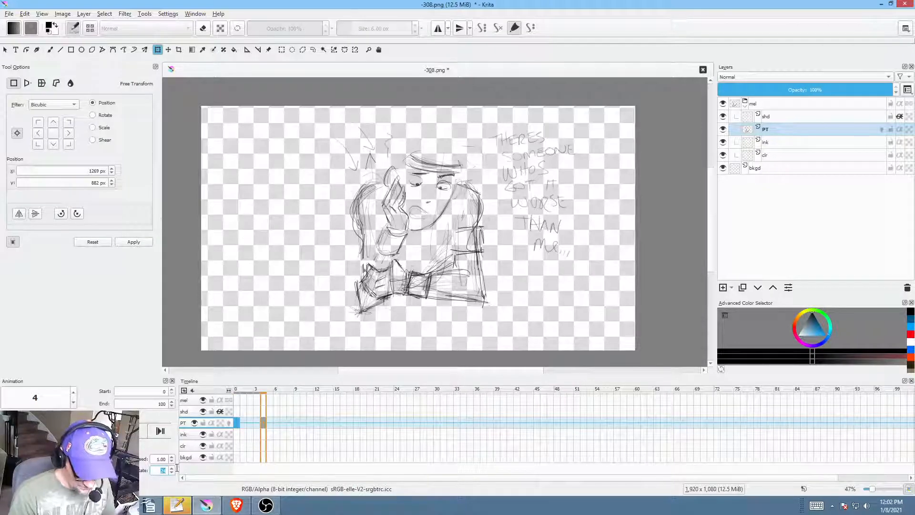
type("8")
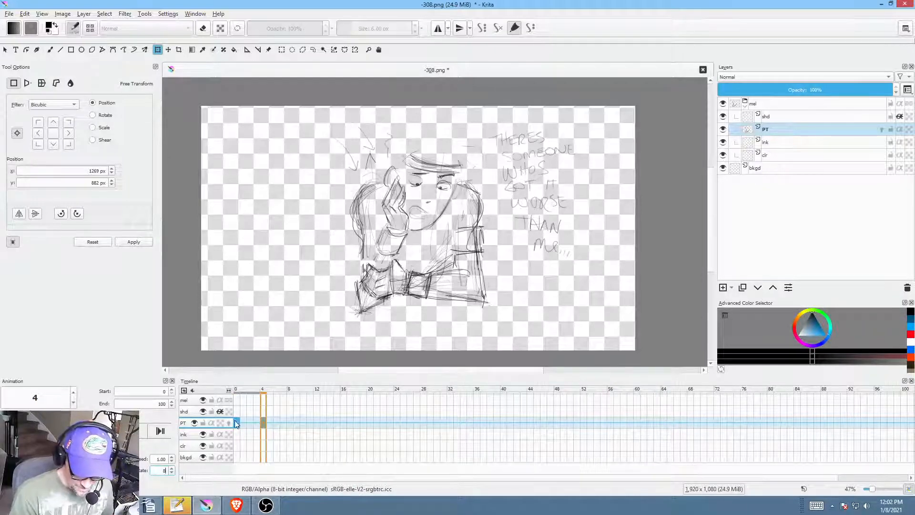
left_click_drag(236, 423, 261, 424)
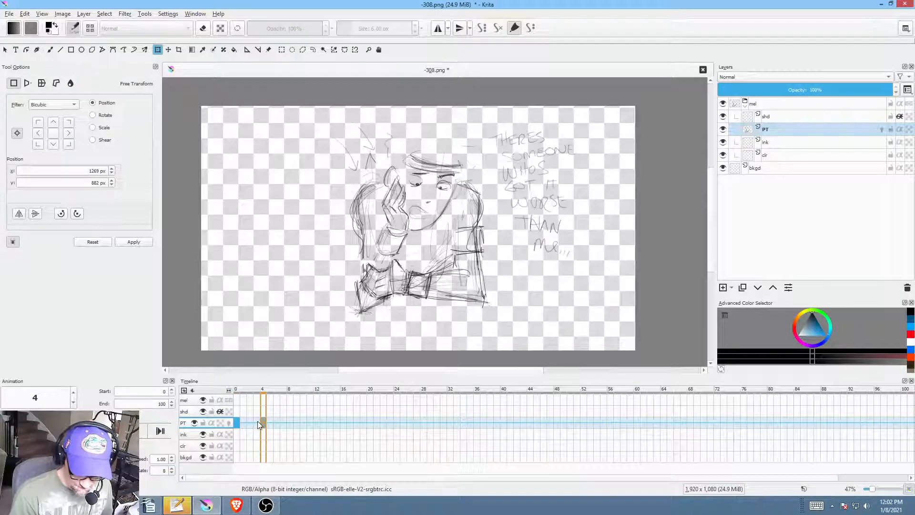
left_click(259, 422)
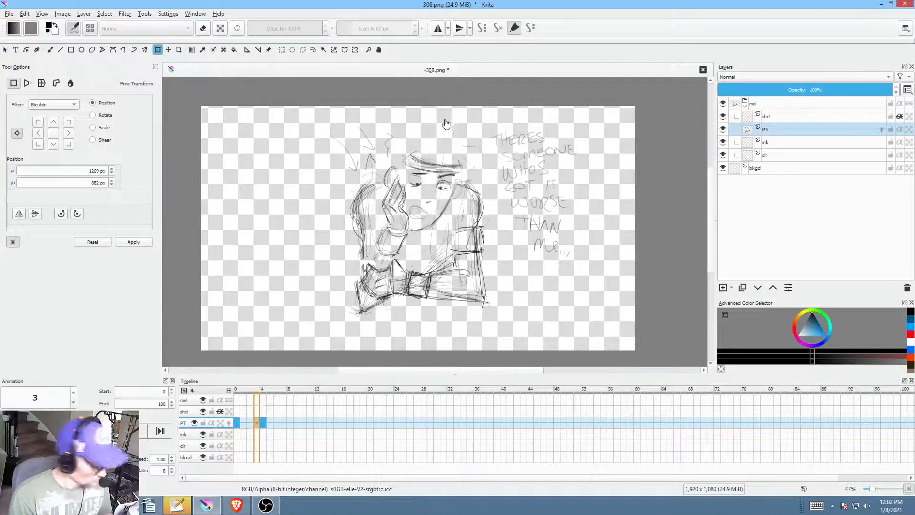
Step: Outline the head and raised hand on PT frame 3, then lower them and tilt them slightly counterclockwise
key("l")
mouse_move(464, 122)
left_mouse_down()
mouse_move(411, 119)
mouse_move(378, 155)
mouse_move(373, 237)
mouse_move(387, 259)
left_mouse_up()
mouse_move(444, 231)
left_mouse_down()
mouse_move(475, 186)
mouse_move(504, 176)
mouse_move(457, 204)
left_mouse_up()
key("ctrl+t")
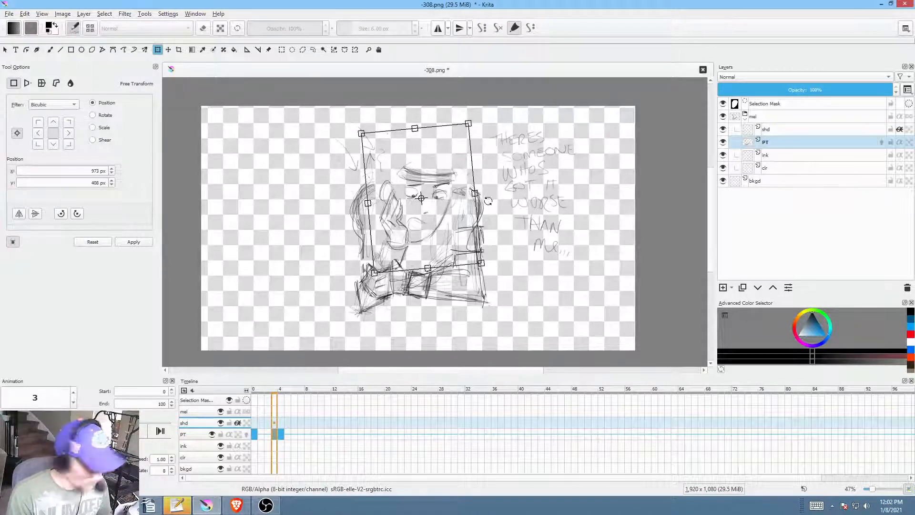
key("Return")
Step: Outline the torso side and folded arm on PT frame 3 and rotate them slightly counterclockwise about the shoulder
mouse_move(494, 178)
left_mouse_down()
mouse_move(435, 247)
mouse_move(370, 262)
mouse_move(361, 287)
mouse_move(413, 305)
mouse_move(501, 249)
mouse_move(507, 228)
left_mouse_up()
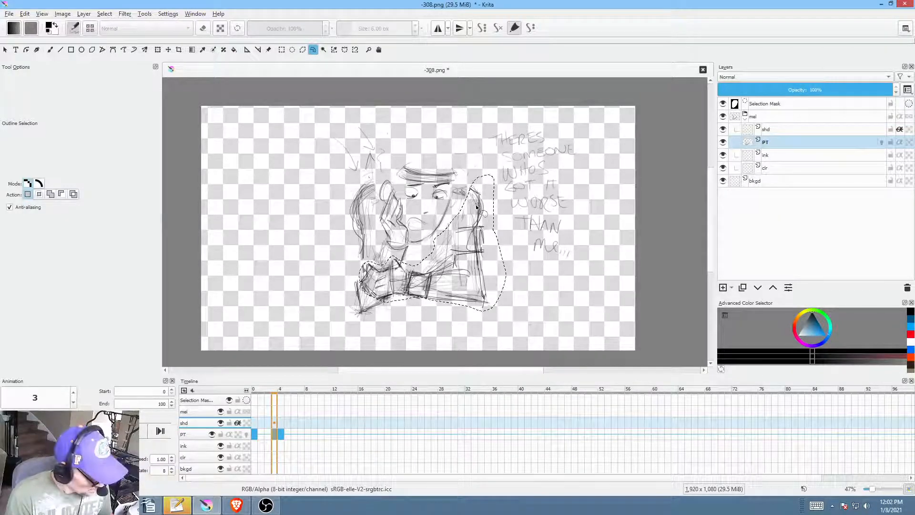
key("ctrl+t")
left_click_drag(432, 243, 460, 195)
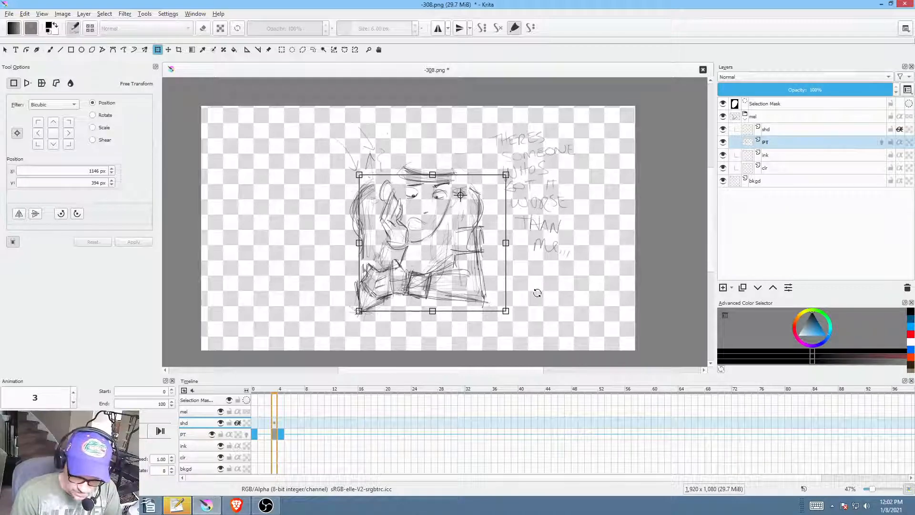
mouse_move(538, 294)
left_mouse_down()
mouse_move(546, 290)
mouse_move(493, 286)
left_mouse_up()
left_click_drag(496, 288, 497, 288)
left_click_drag(545, 274, 544, 267)
left_click_drag(485, 269, 480, 267)
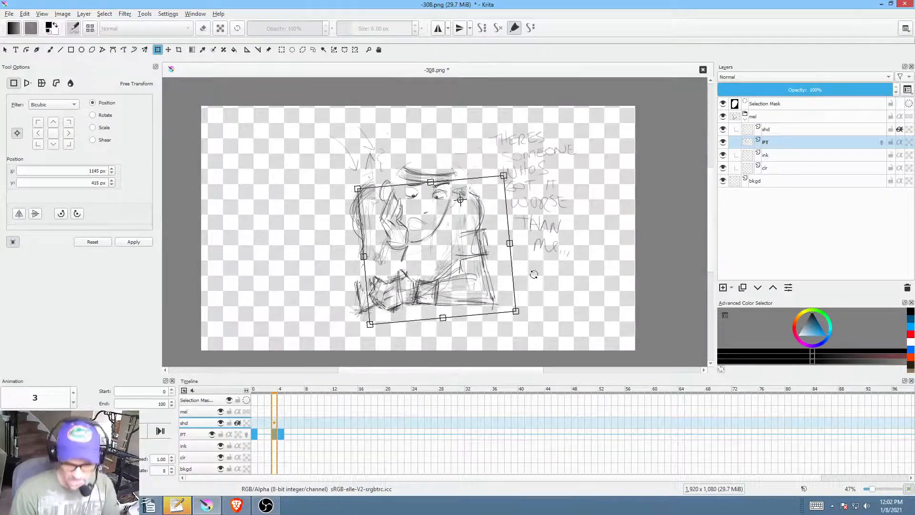
Step: Outline the folded forearm and fist on PT frame 3 and rotate them slightly clockwise about the elbow
key("l")
mouse_move(500, 316)
left_mouse_down()
mouse_move(468, 275)
mouse_move(417, 277)
mouse_move(389, 267)
mouse_move(371, 275)
mouse_move(366, 295)
mouse_move(401, 317)
mouse_move(505, 307)
left_mouse_up()
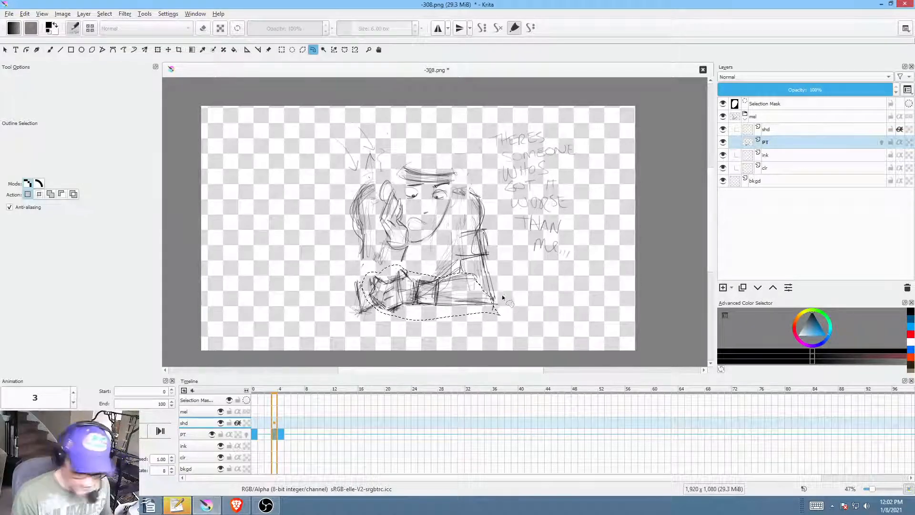
key("ctrl+t")
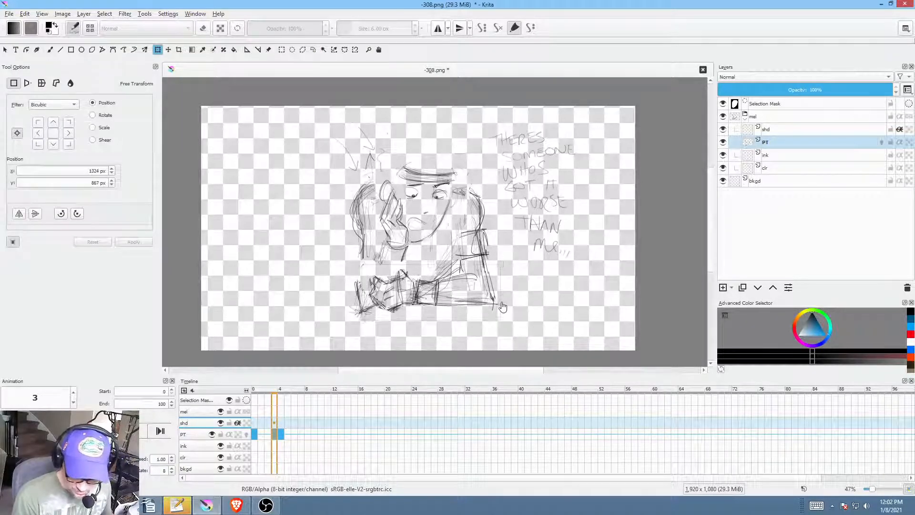
left_click_drag(534, 304, 537, 301)
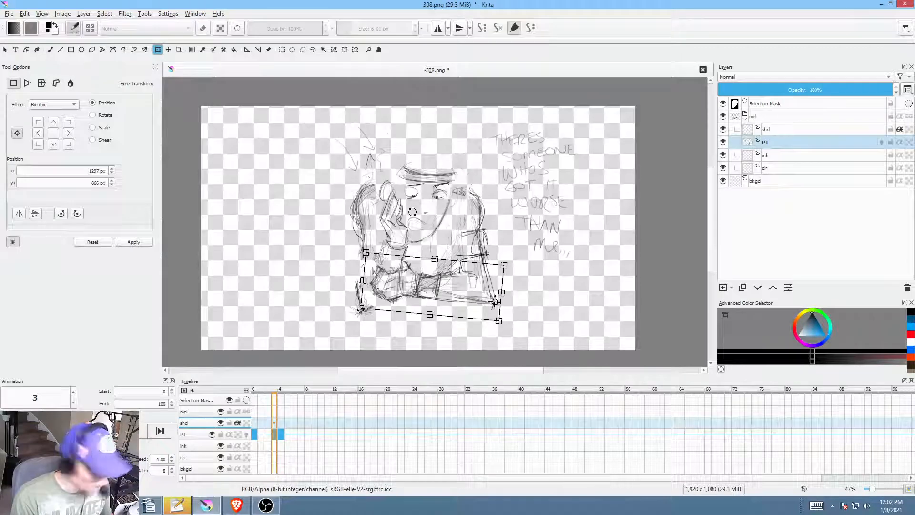
Step: Outline the raised arm's sleeve and elbow on PT frame 3 and rotate them clockwise about the shoulder, swinging the elbow outward
key("l")
mouse_move(377, 177)
left_mouse_down()
mouse_move(349, 194)
mouse_move(355, 320)
mouse_move(381, 265)
mouse_move(378, 178)
left_mouse_up()
key("ctrl+t")
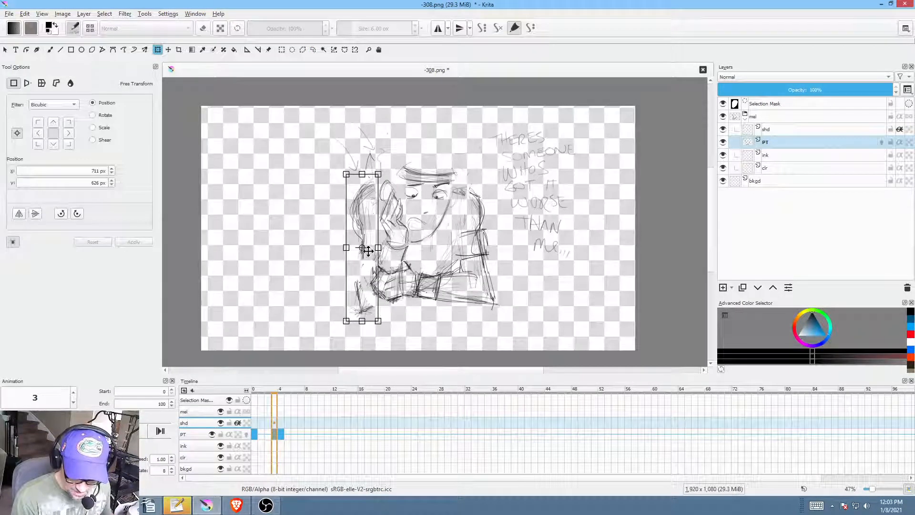
left_click_drag(362, 248, 369, 190)
left_click_drag(422, 313, 393, 318)
left_click_drag(362, 229, 367, 232)
left_click_drag(394, 314, 391, 313)
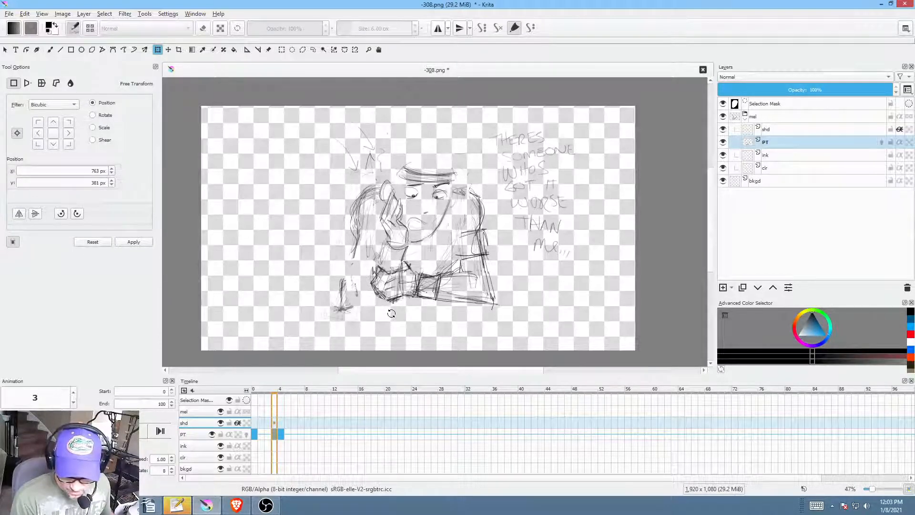
Step: Flip between frames 3 and 4 of the PT layer to compare the two poses
left_click(281, 434)
left_click(274, 434)
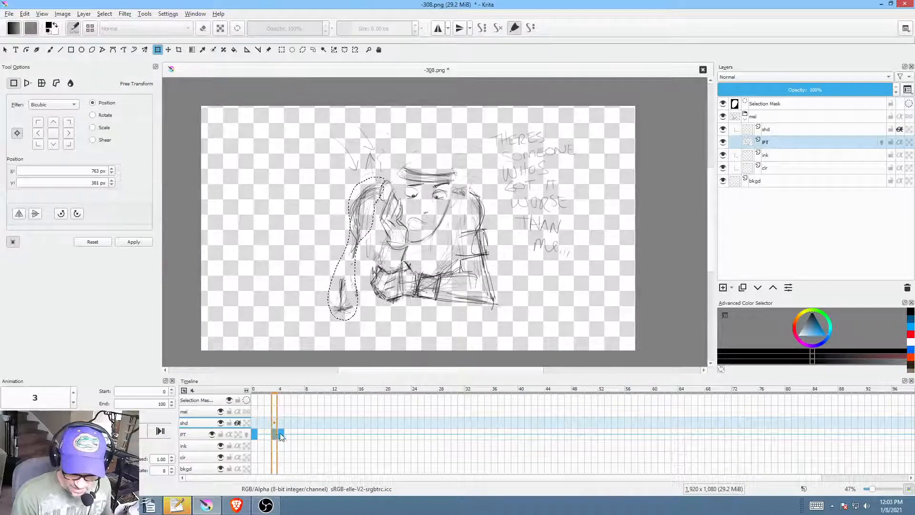
left_click(280, 435)
left_click(276, 435)
left_click(281, 435)
left_click(273, 434)
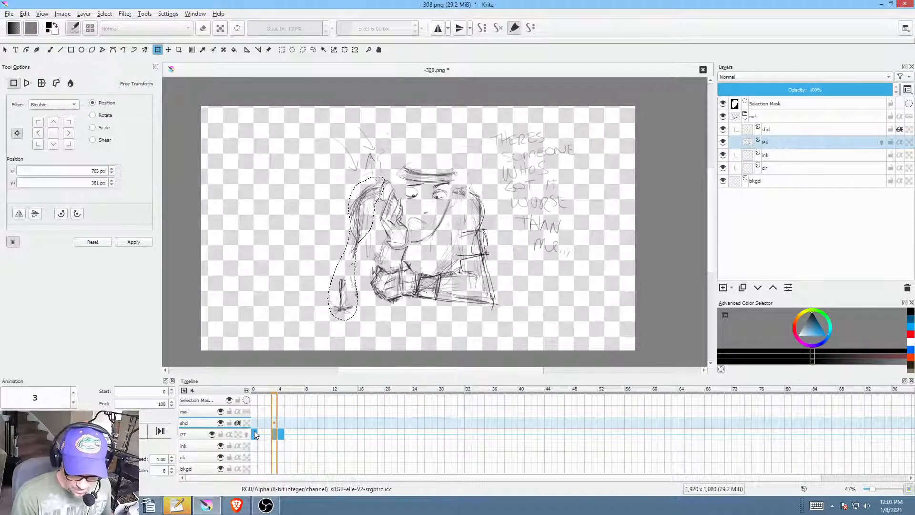
Step: Clear the selection, add a PT keyframe at frame 1, and move its whole sketch upward with a slight counterclockwise tilt
left_click(254, 434)
key("ctrl+shift+a")
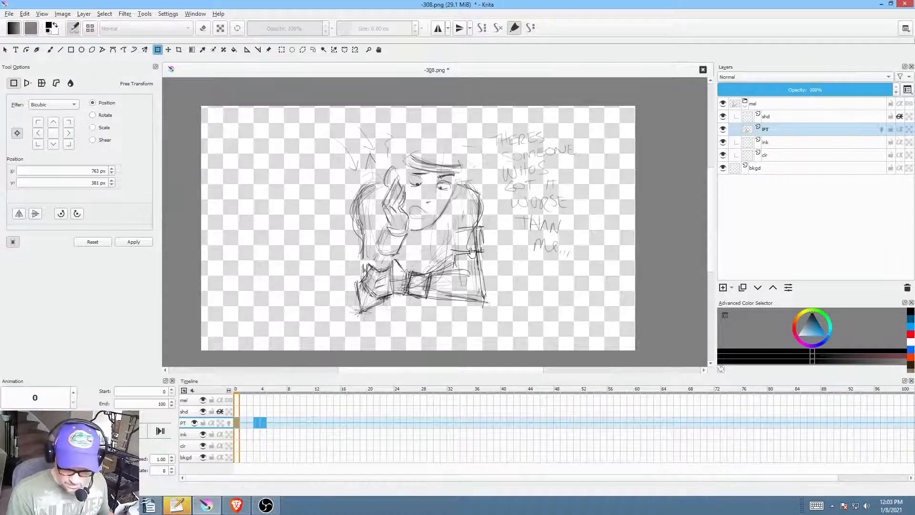
left_click(244, 422)
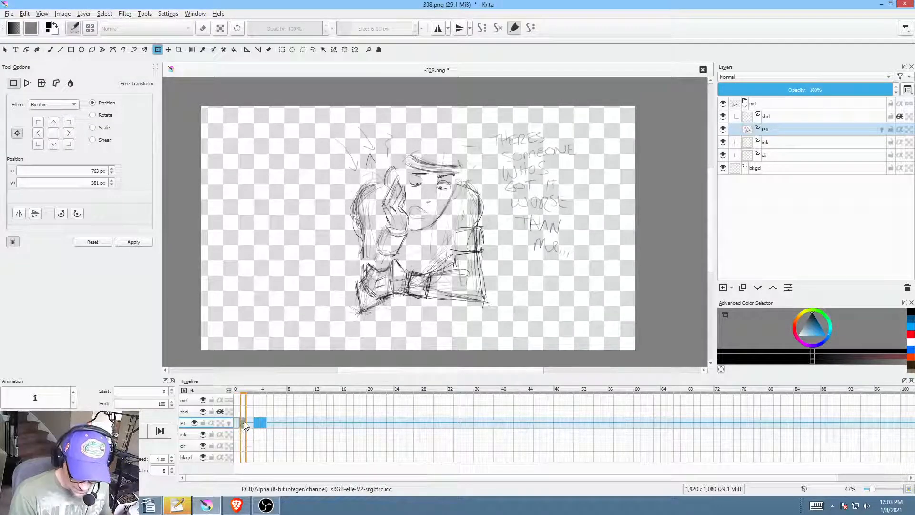
left_click(455, 229)
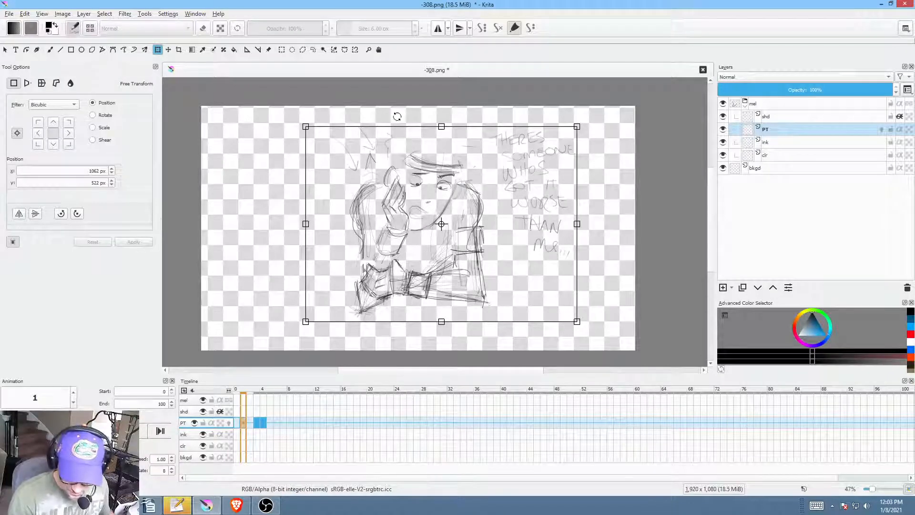
mouse_move(495, 249)
left_mouse_down()
mouse_move(466, 245)
mouse_move(402, 153)
mouse_move(438, 156)
left_mouse_up()
left_click_drag(582, 210, 578, 200)
left_click_drag(395, 149, 420, 152)
Step: Preview the animation repeatedly from frame 0, and check the shifted sketch on frame 1
left_click(237, 422)
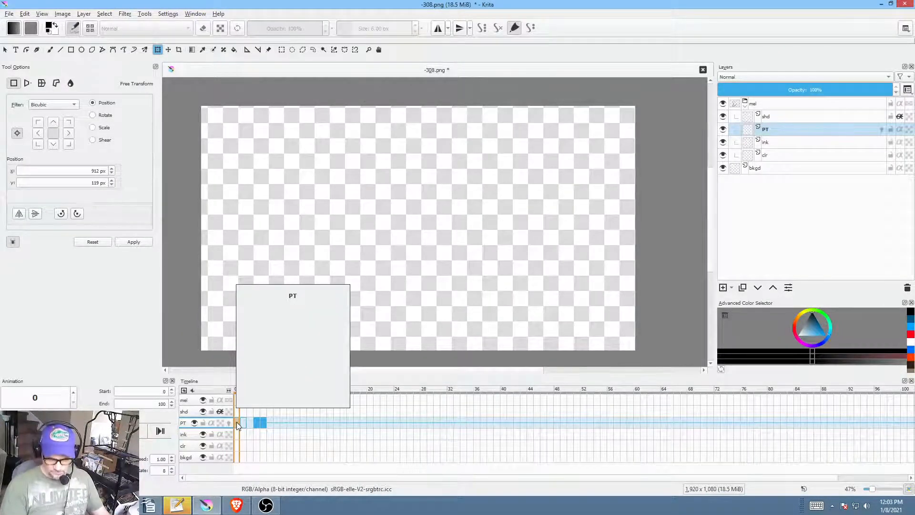
key("space")
key("space")
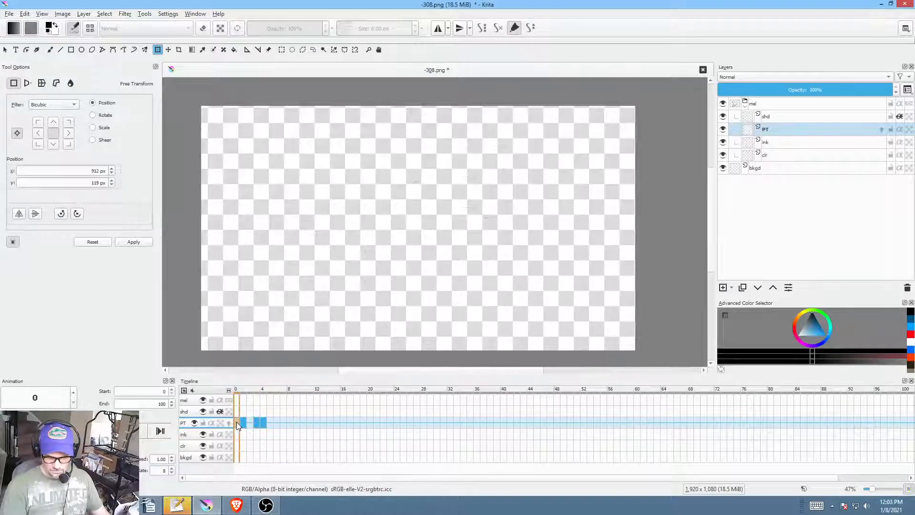
key("space")
key("space")
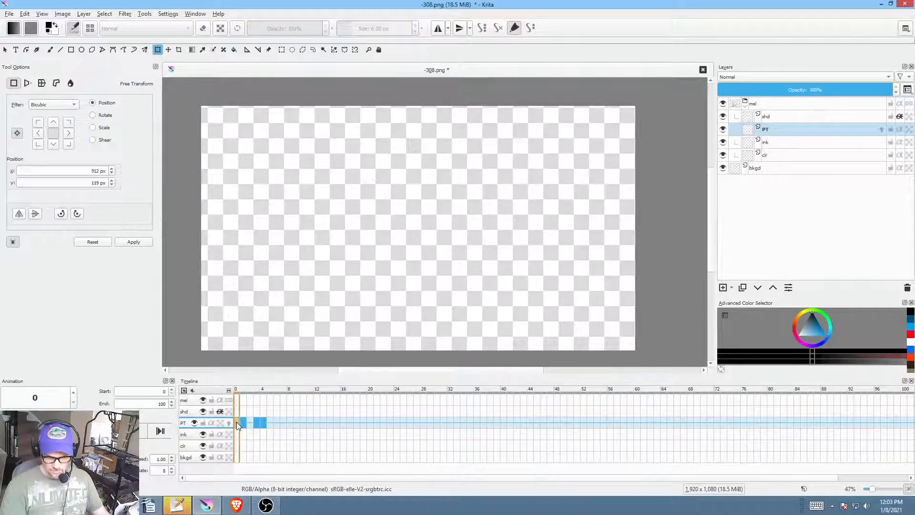
key("space")
key("space")
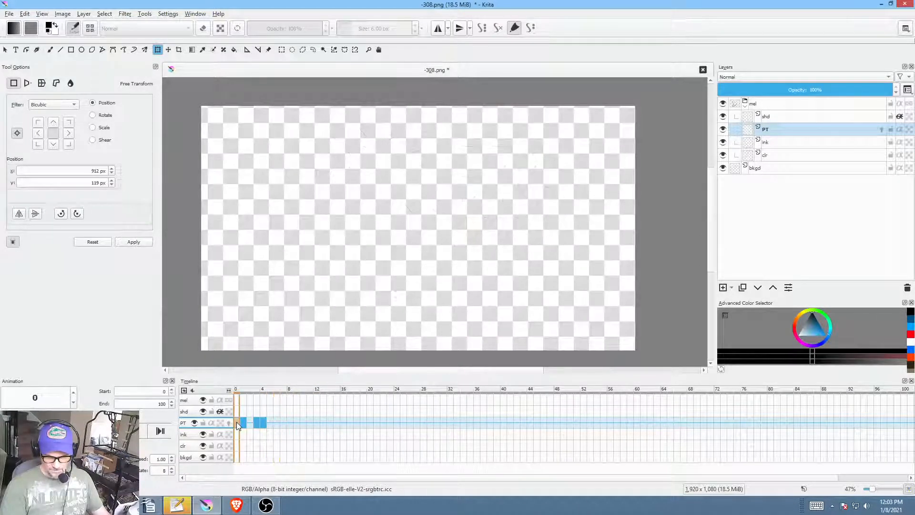
key("space")
key("space")
left_click(245, 427)
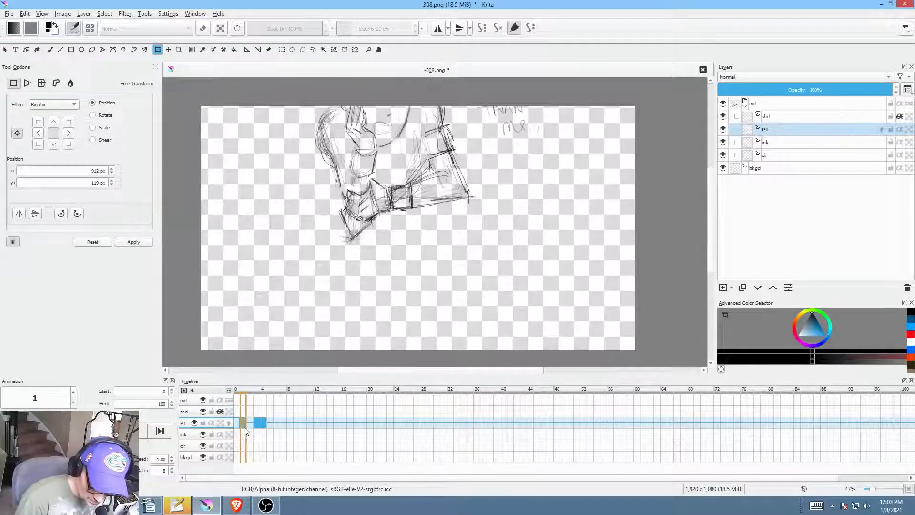
Step: Move the PT layer's frame 1 keyframe to frame 2 and preview the animation repeatedly from frame 0
left_click(252, 424)
left_click(235, 423)
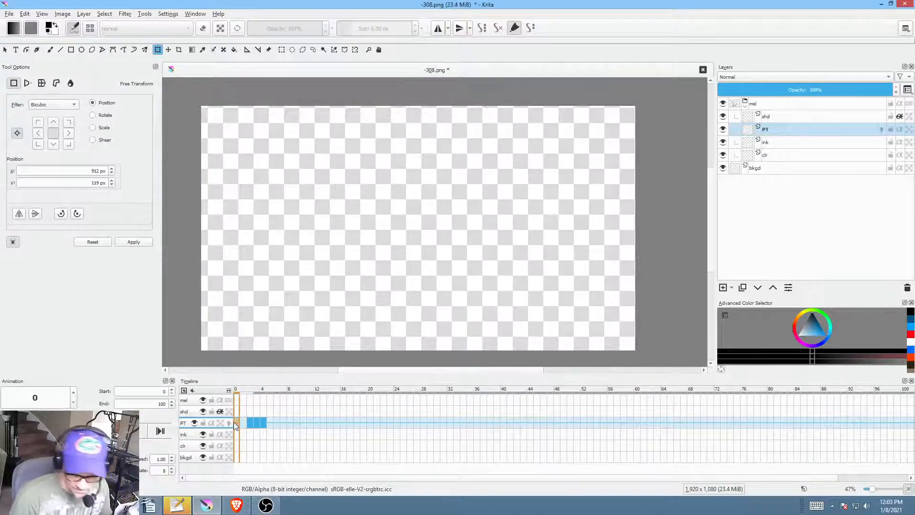
key("space")
key("space")
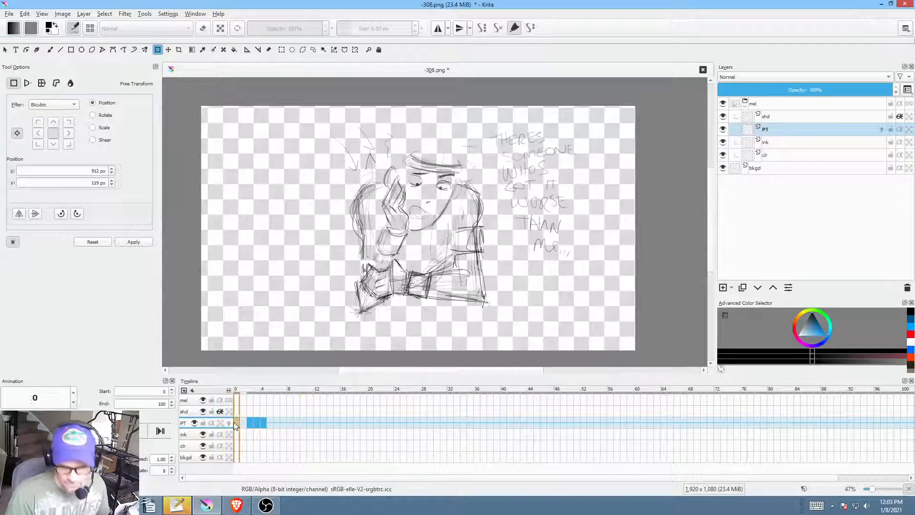
key("space")
key("space")
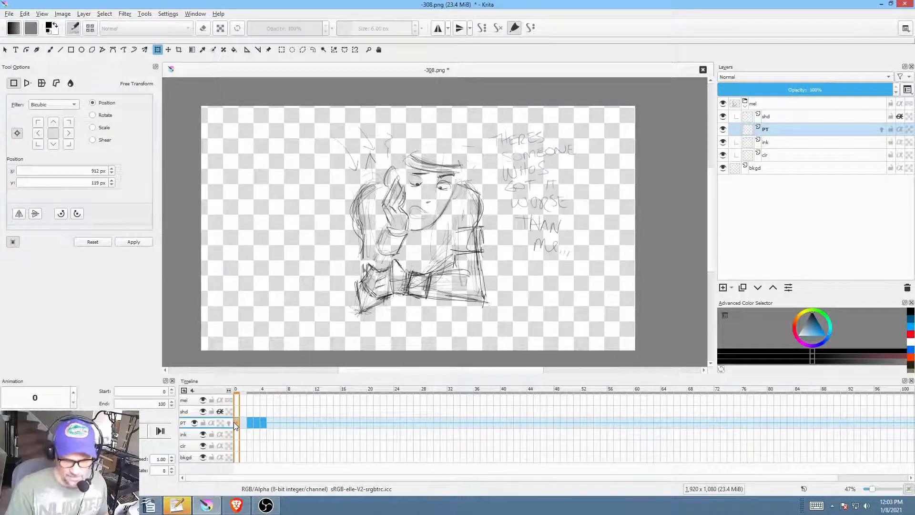
key("space")
key("space")
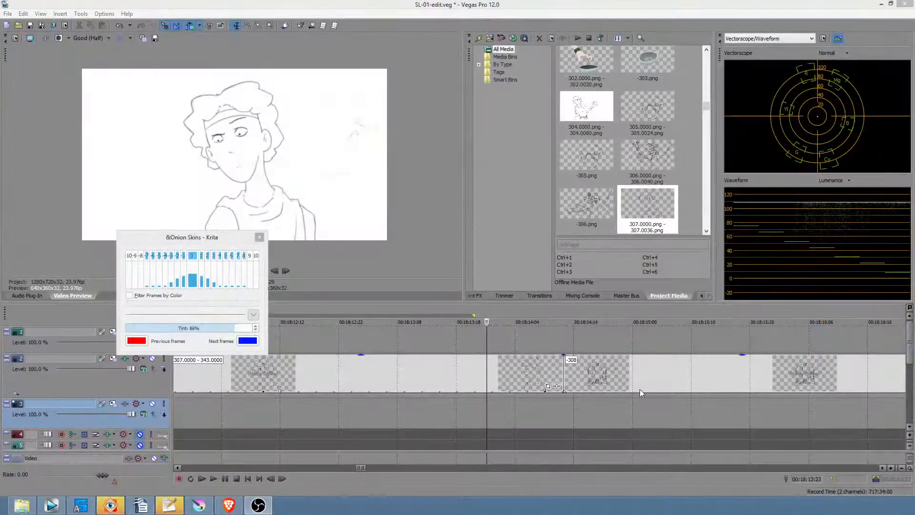
Step: Switch to Vegas Pro and mark an 11-frame time range near the end of the 307 clip
left_click(470, 403)
left_click_drag(487, 408, 552, 406)
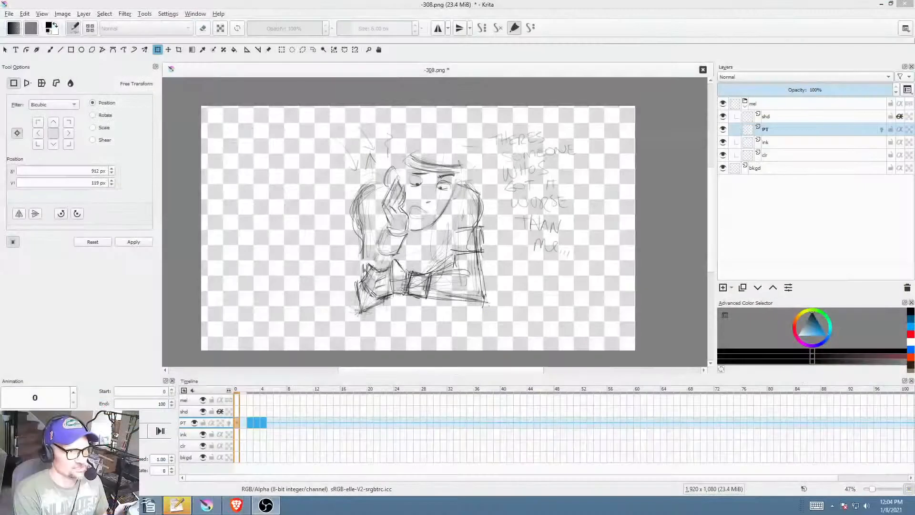
Step: Return to Krita and save -308.png, accepting the export options
left_click(437, 70)
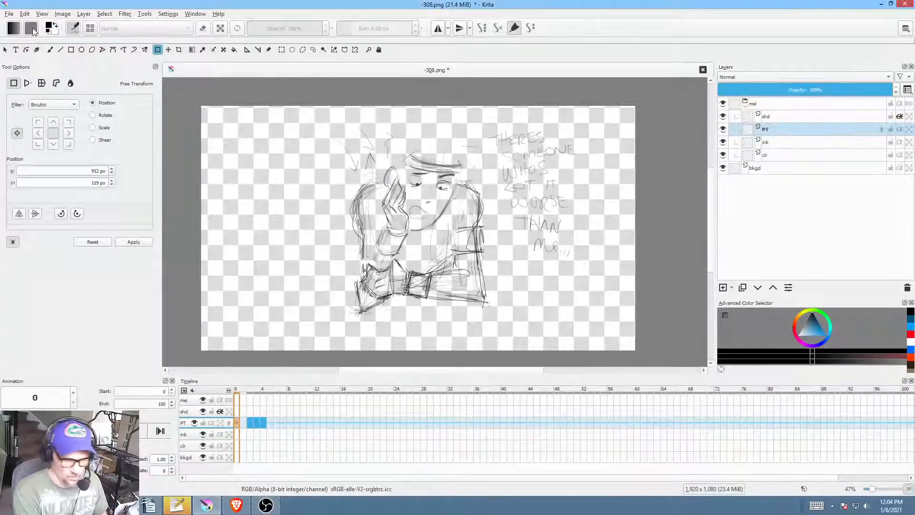
left_click(15, 14)
left_click(22, 59)
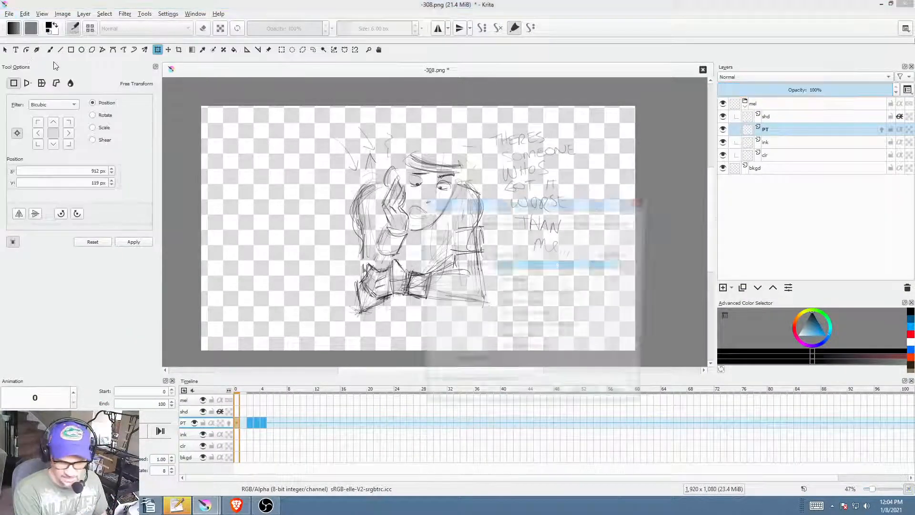
left_click(582, 399)
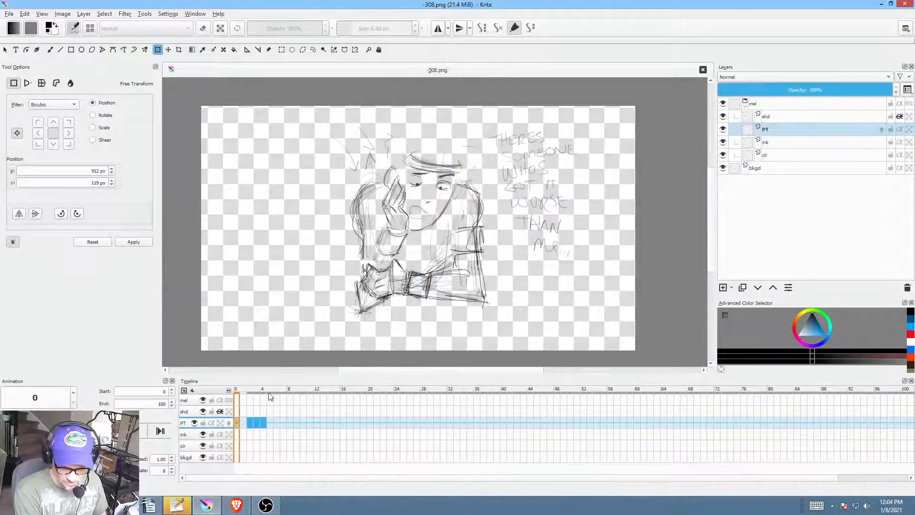
Step: Set the animation's end frame to 24
left_click_drag(154, 404, 218, 404)
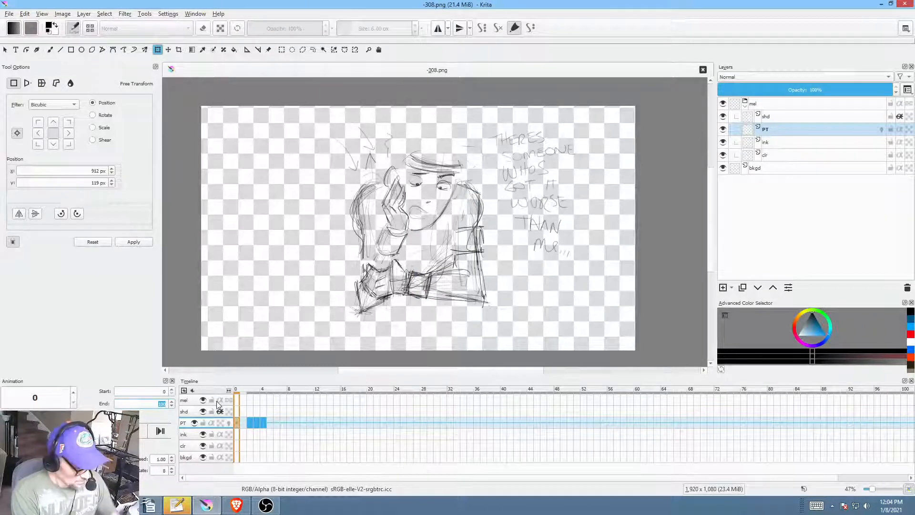
type("24")
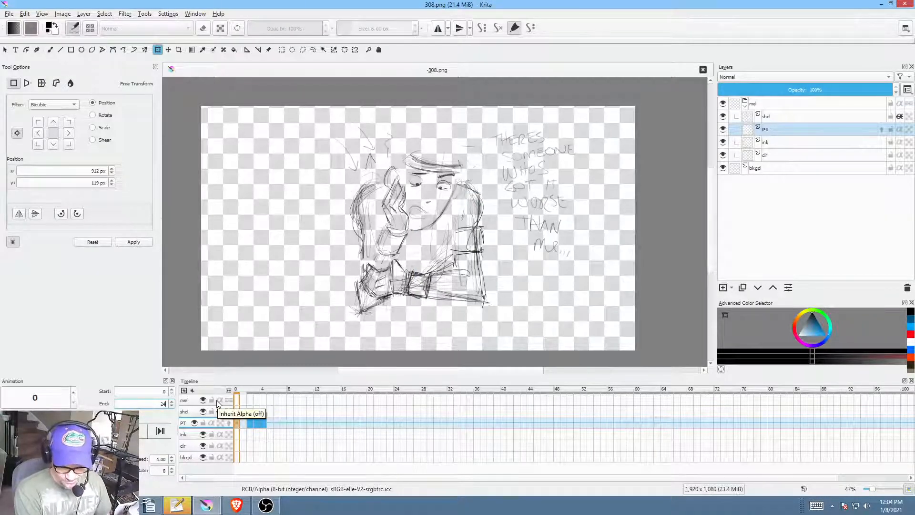
key("Return")
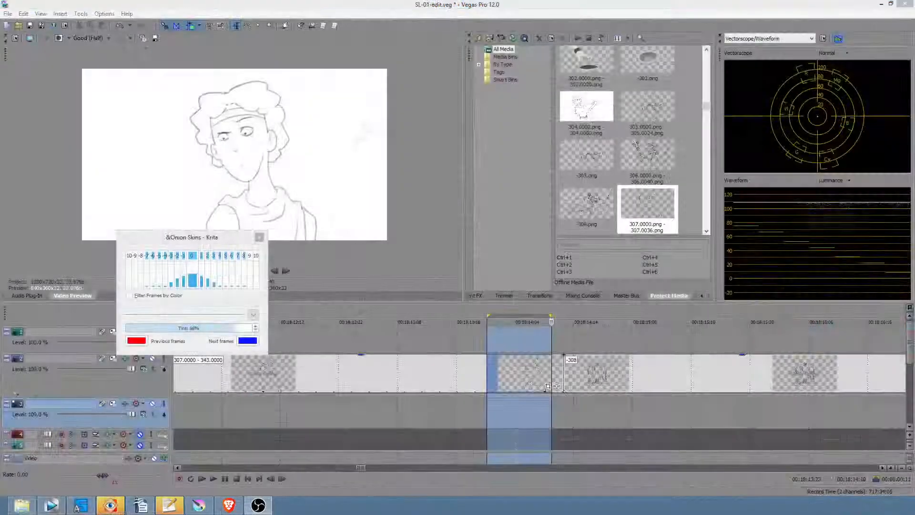
Step: In the SALT AND LIGHT.odt script in OpenOffice Writer, replace "turns his attention back to the books, pauses, looks to the sky" with "falls to the ground"
left_click(139, 505)
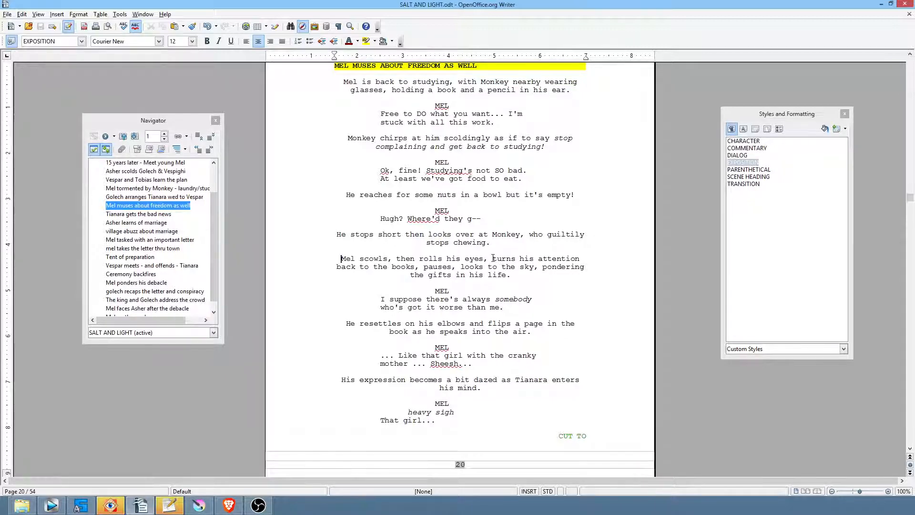
left_click_drag(492, 259, 538, 266)
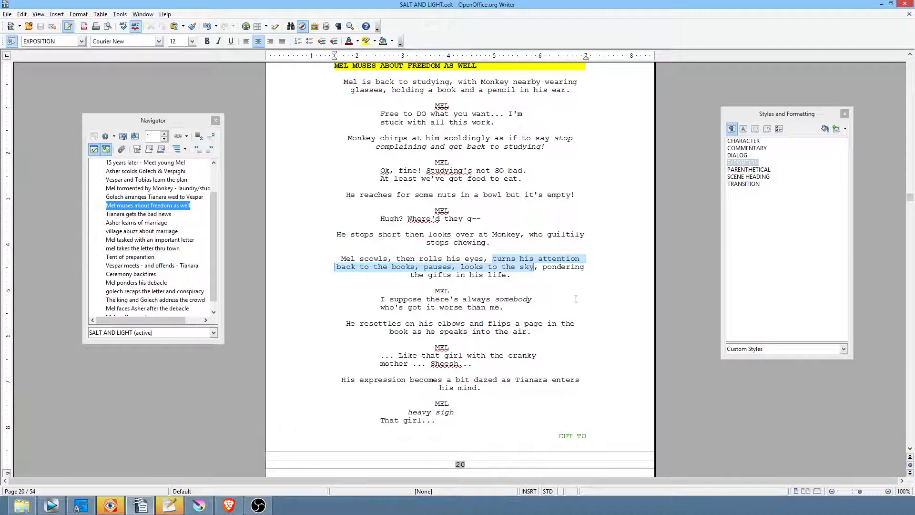
type("falls to the g")
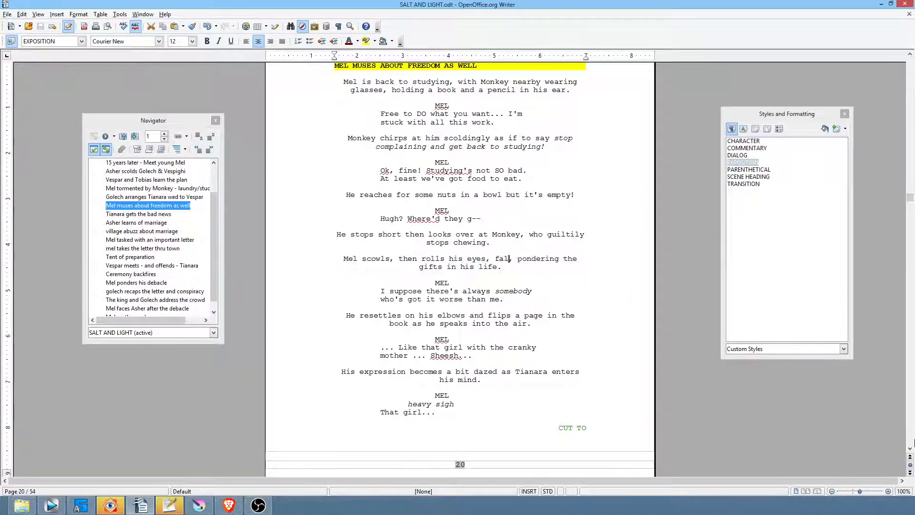
type("round")
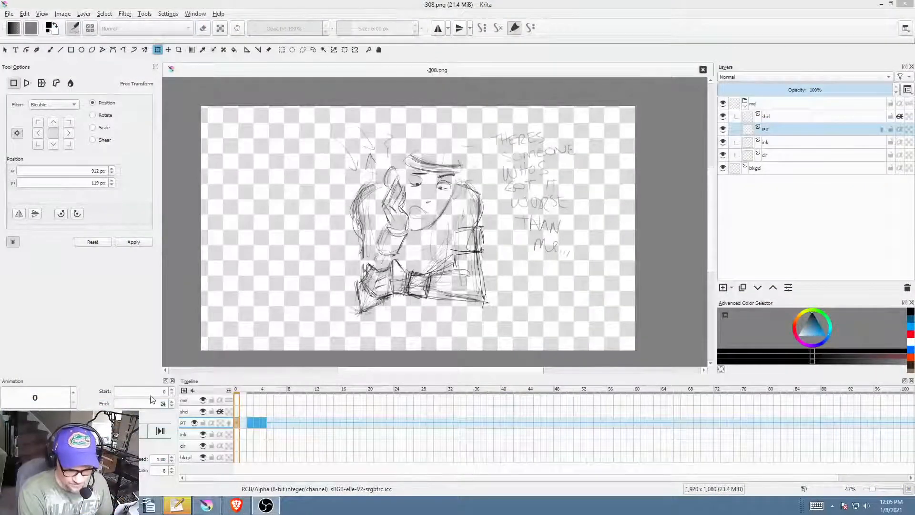
Step: In Krita, set the animation's end frame to 120 and render frames 0 to 120 as PNG images named "308." into scenes/308/RENDER
double_click(151, 403)
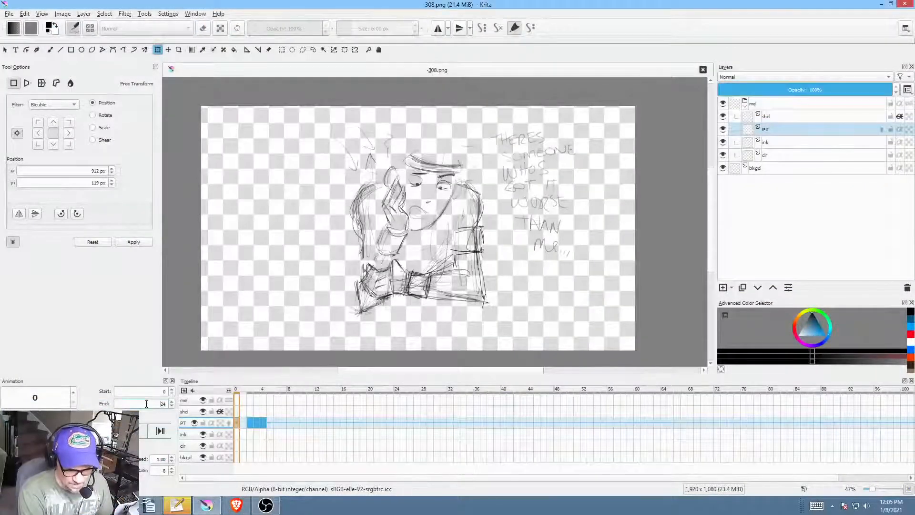
type("120")
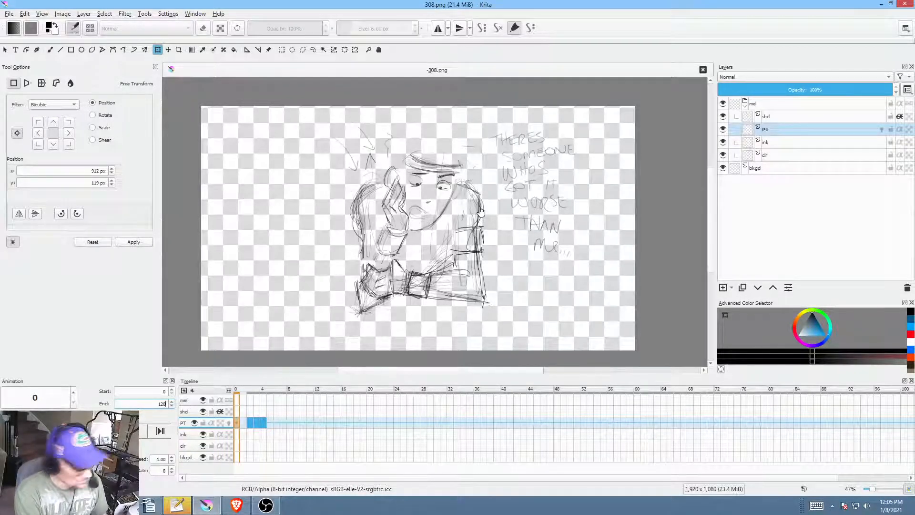
key("ctrl+shift+r")
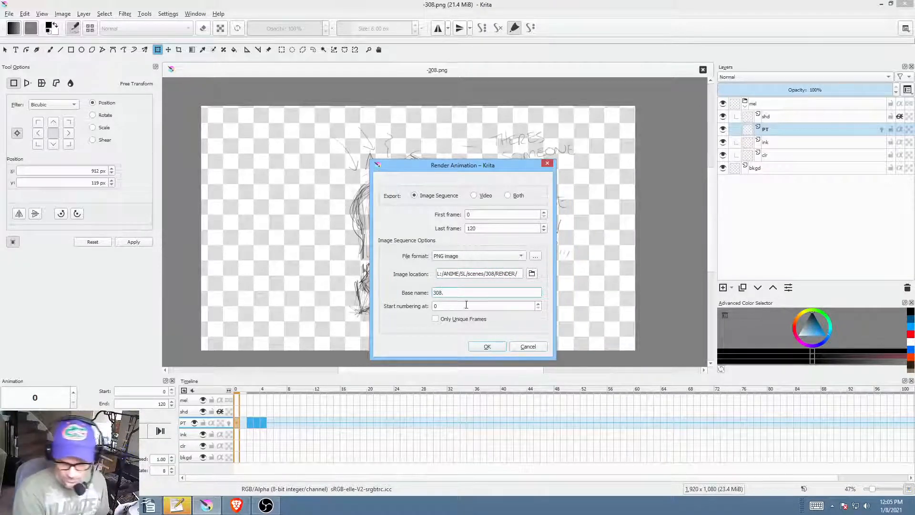
left_click(488, 347)
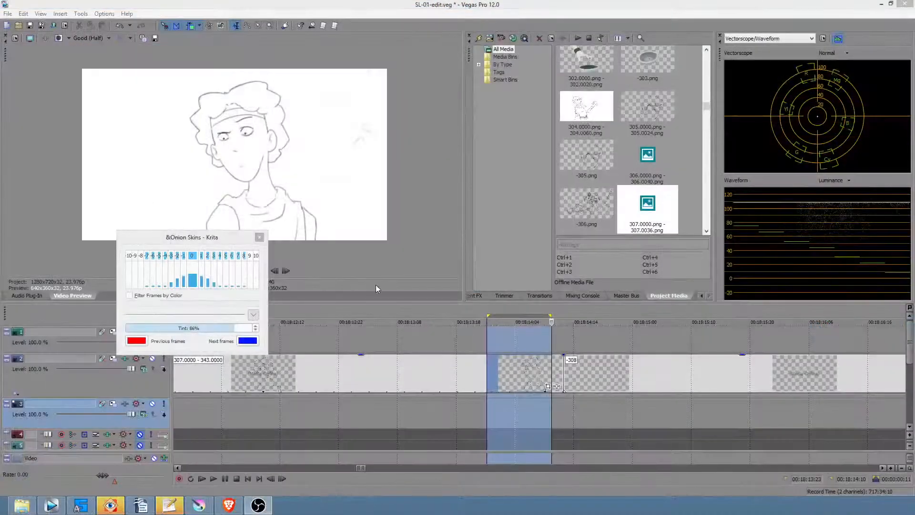
Step: In Vegas Pro, shift the -308 clip and everything after it to start near 00:18:18:22, then place the playhead at the 307 clip's end
left_click(572, 387)
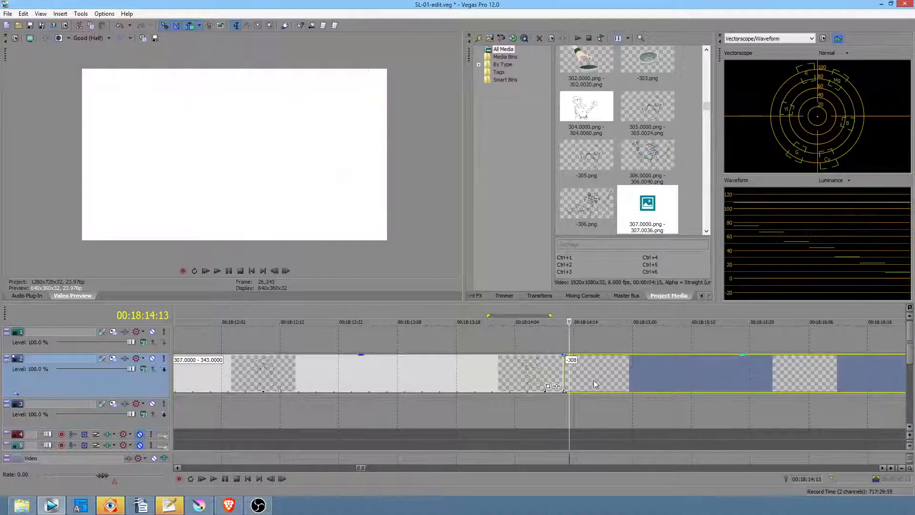
scroll(595, 382, "down", 3)
left_click_drag(596, 382, 749, 383)
left_click(690, 383)
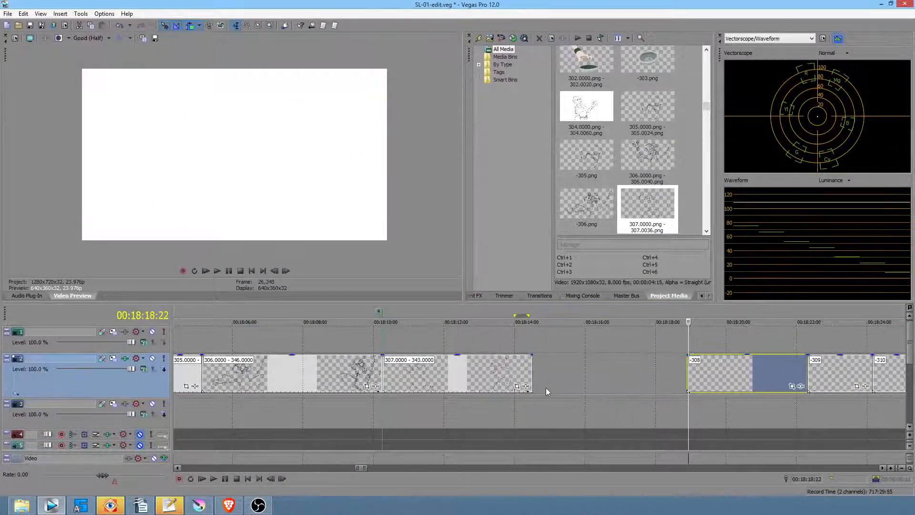
left_click(533, 378)
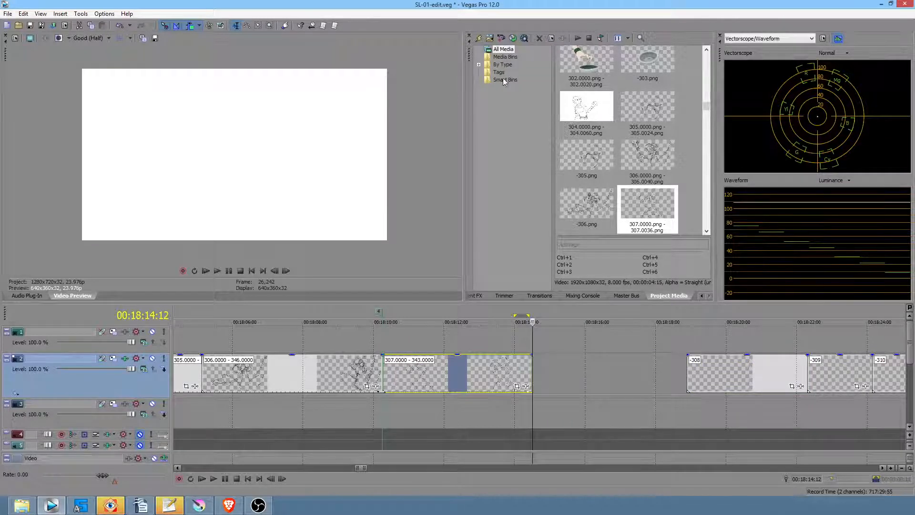
Step: Import the PNG sequence starting at 308.0000.png from scenes/308/RENDER as a single sequence with a frame rate of 8 fps
left_click(487, 39)
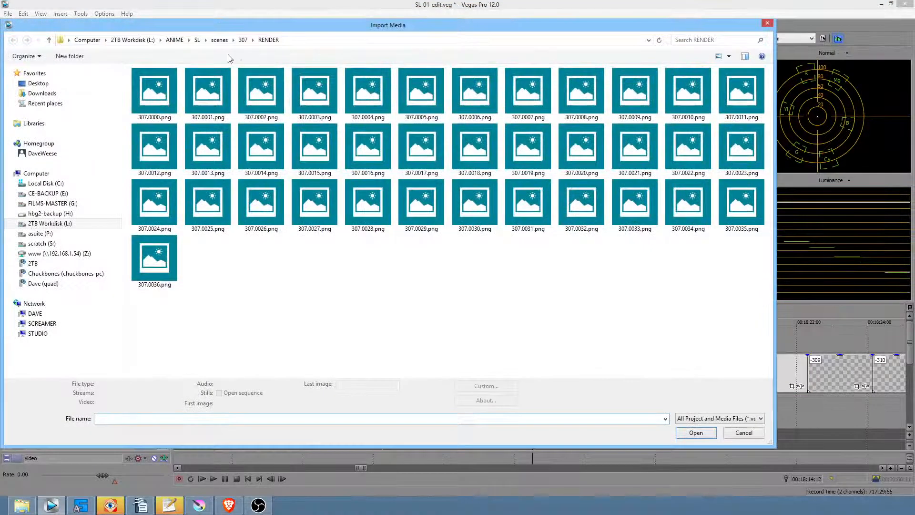
left_click(219, 40)
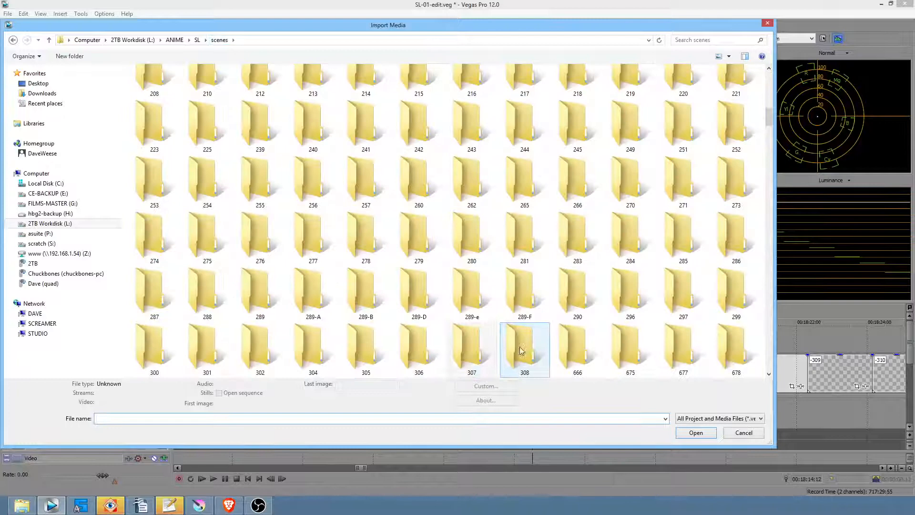
double_click(522, 350)
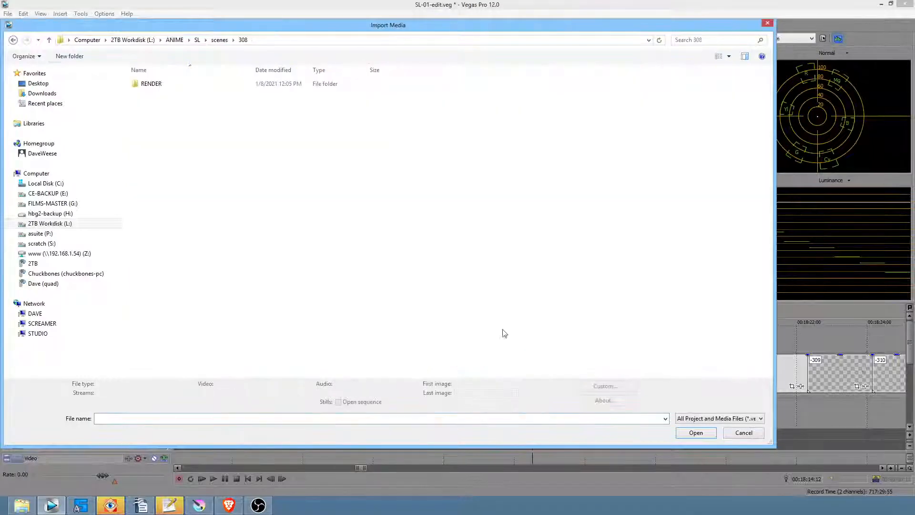
double_click(160, 85)
left_click(160, 88)
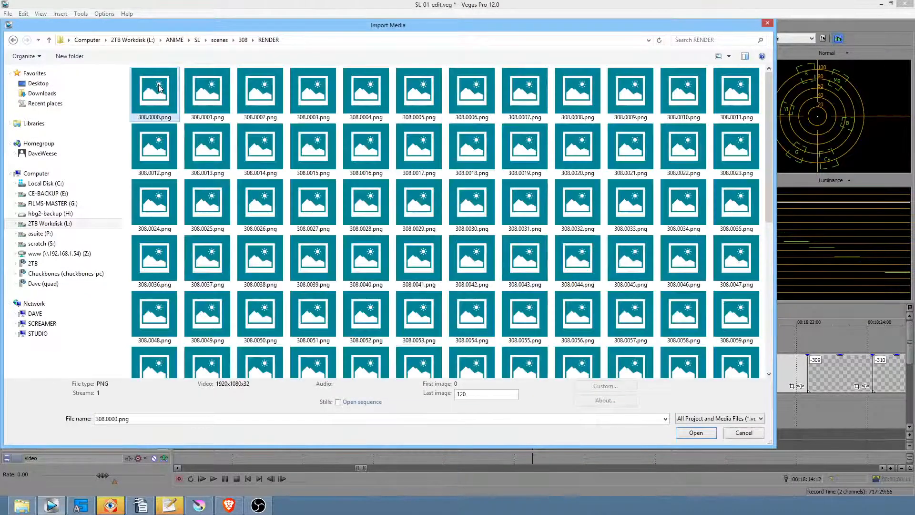
left_click(339, 402)
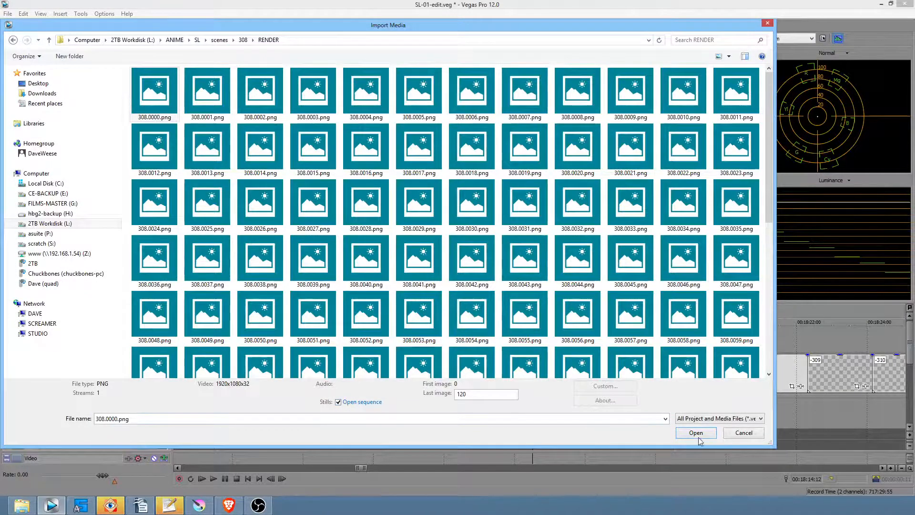
left_click(699, 436)
left_click(498, 221)
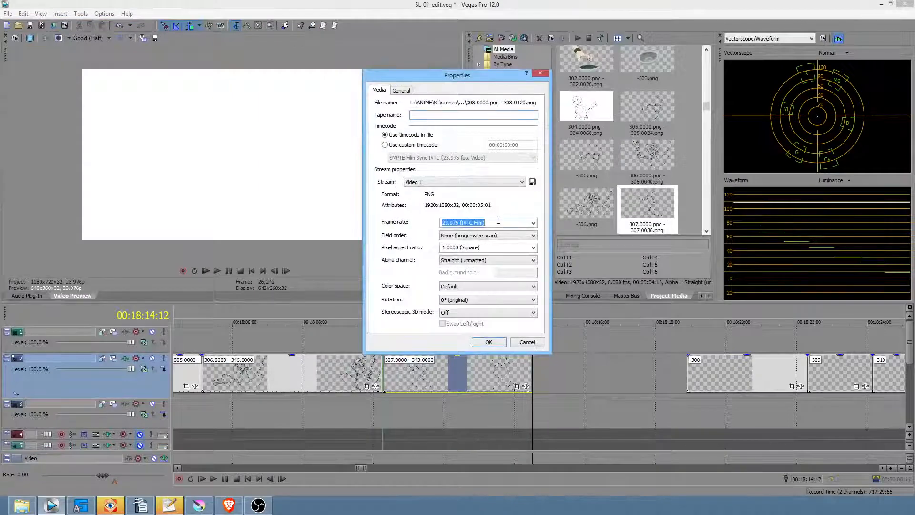
type("8")
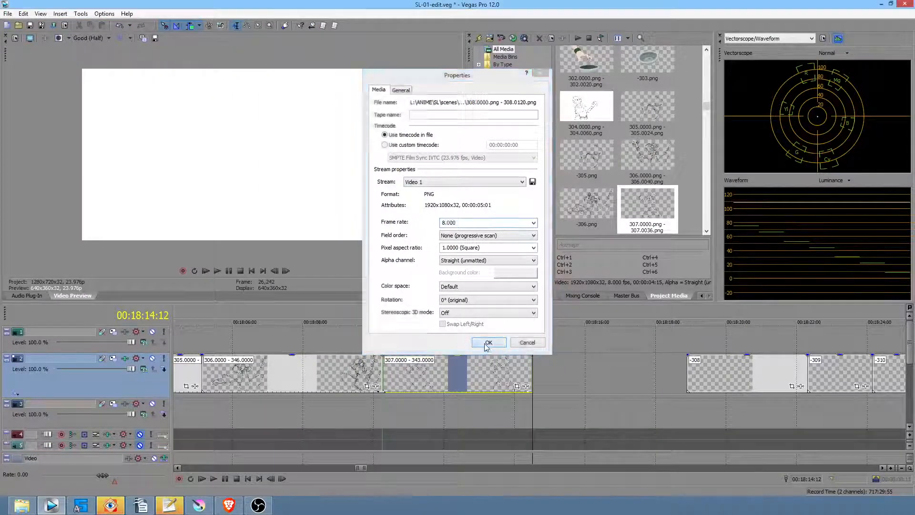
left_click(489, 341)
Step: Place the 308 sequence on track 1 starting at the end of the 307 clip and disable its resampling
left_click_drag(653, 178, 544, 344)
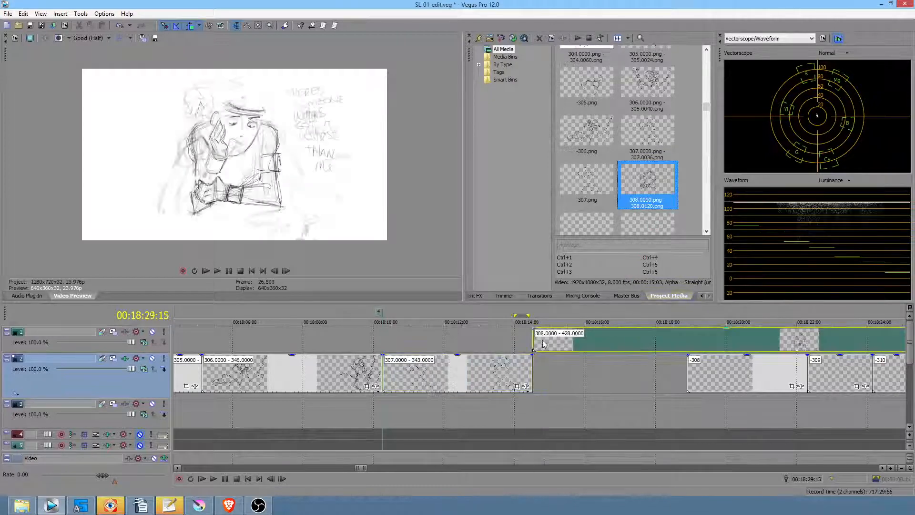
right_click(586, 341)
left_click(593, 331)
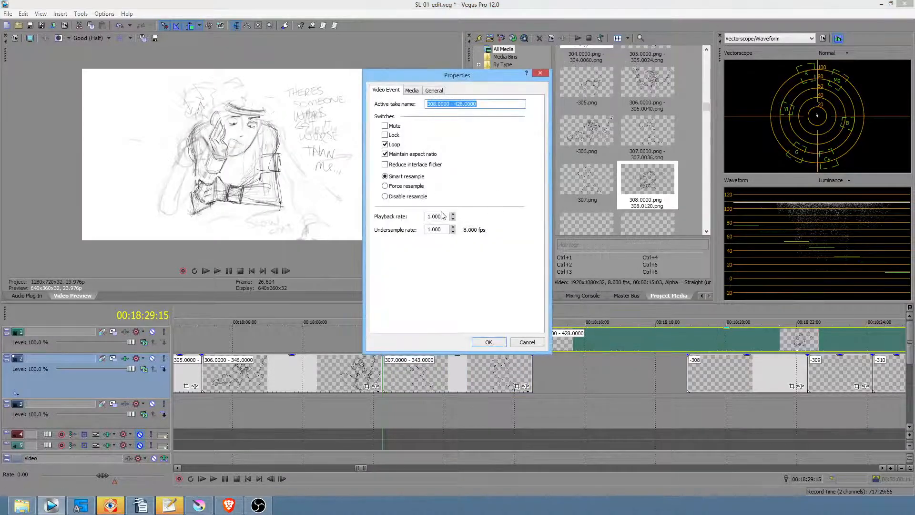
left_click(403, 197)
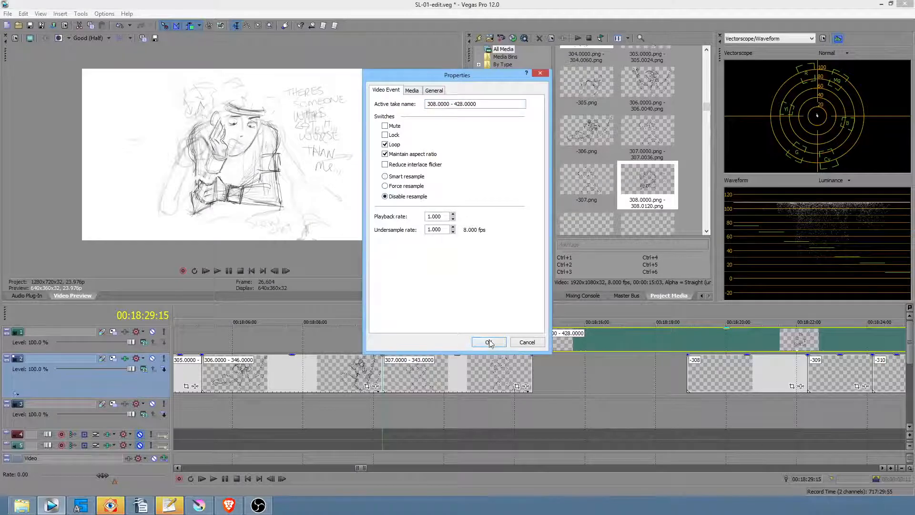
left_click(489, 342)
Step: Shift the -308 clip and its followers further along the timeline and move the 308 sequence onto track 2 directly after the 307 clip
scroll(584, 376, "down", 4)
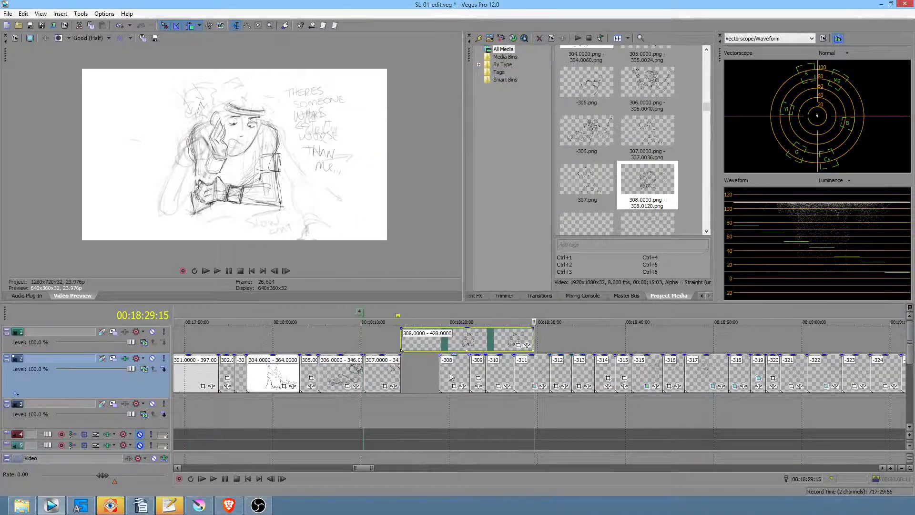
left_click_drag(449, 372, 569, 374)
left_click_drag(450, 342, 449, 375)
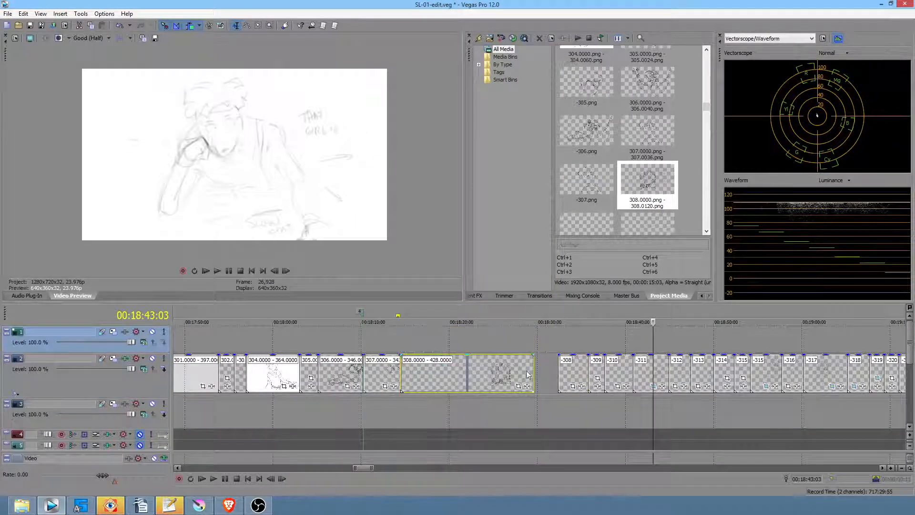
left_click(567, 372)
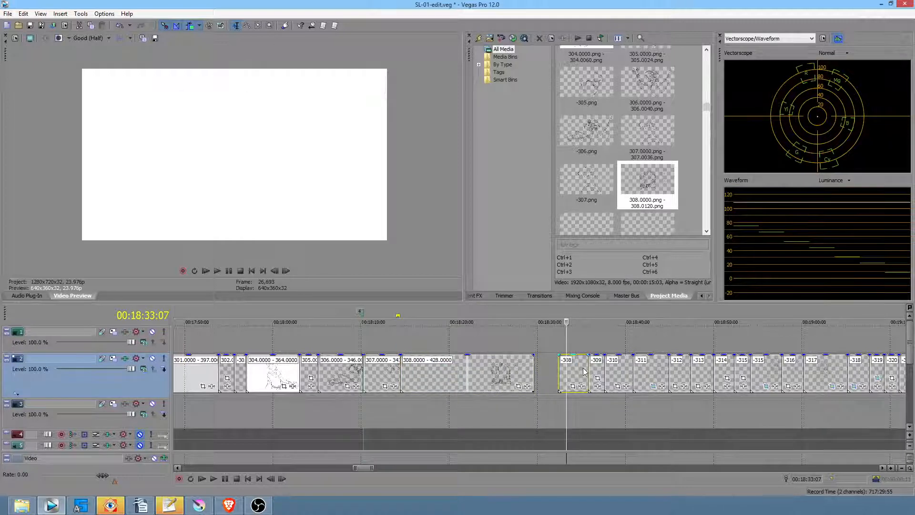
Step: Delete the -308 clip, close the gap by moving -309 and its followers up to the 308 sequence's end, and save the project
key("Delete")
left_click_drag(565, 372, 543, 374)
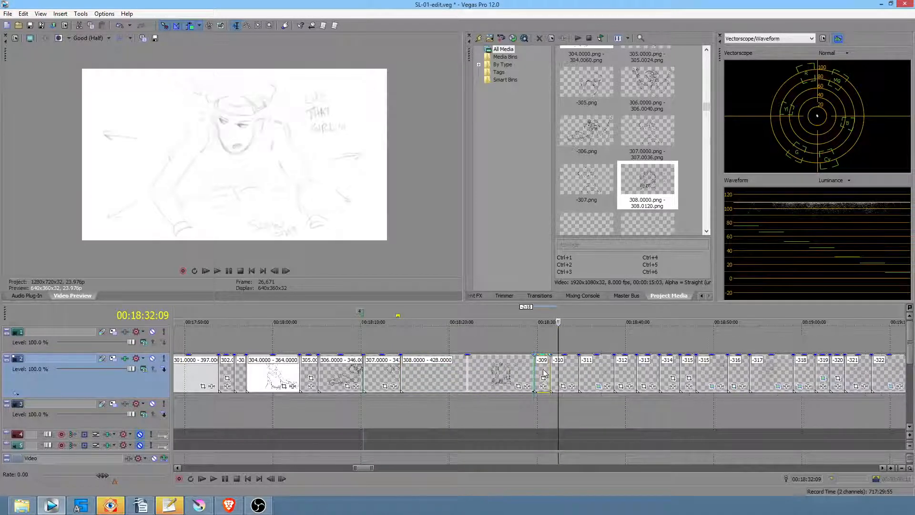
left_click(365, 407)
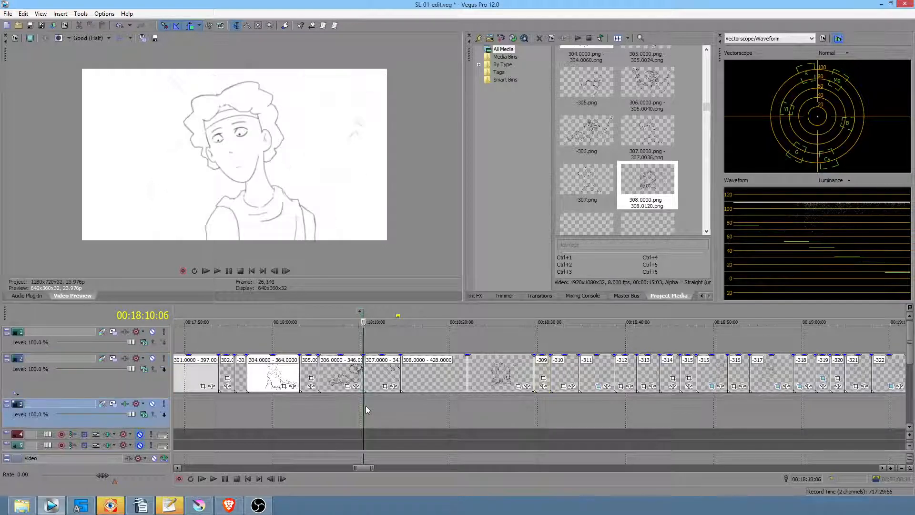
left_click(30, 26)
Step: Play back the edit from inside the 306 clip at about 00:18:05:18 to check its timing before the cut to 307
left_click(451, 406)
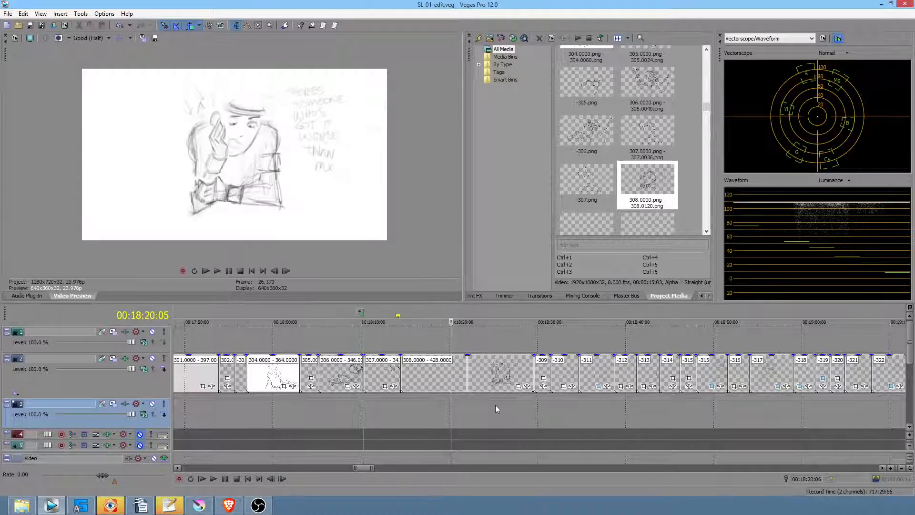
left_click(365, 405)
left_click(383, 405)
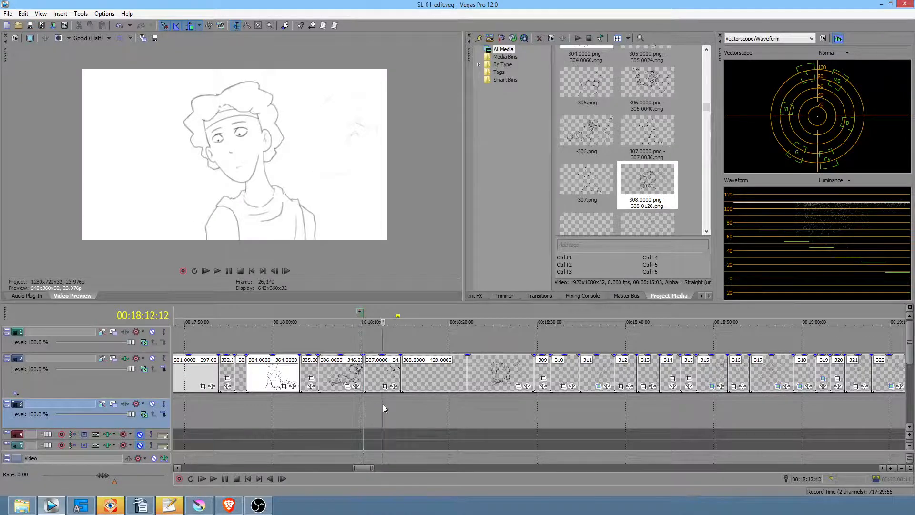
left_click(353, 402)
left_click(335, 405)
key("space")
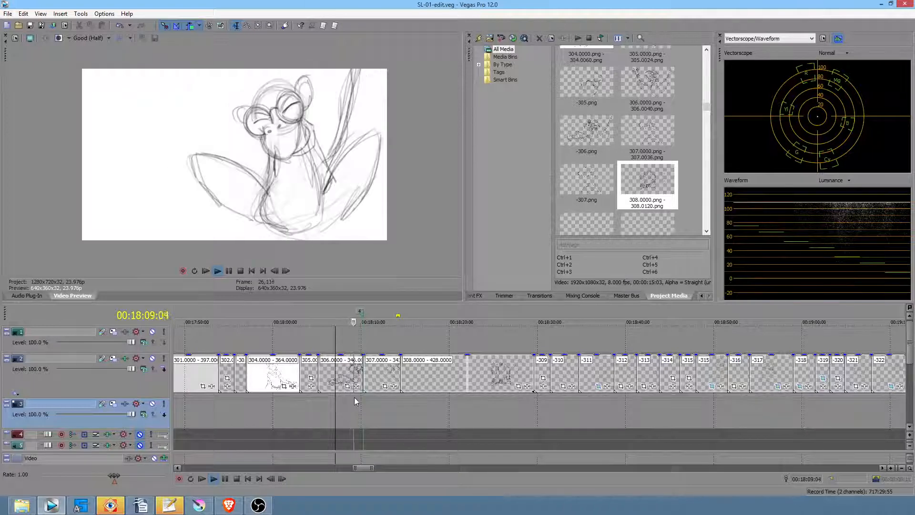
key("space")
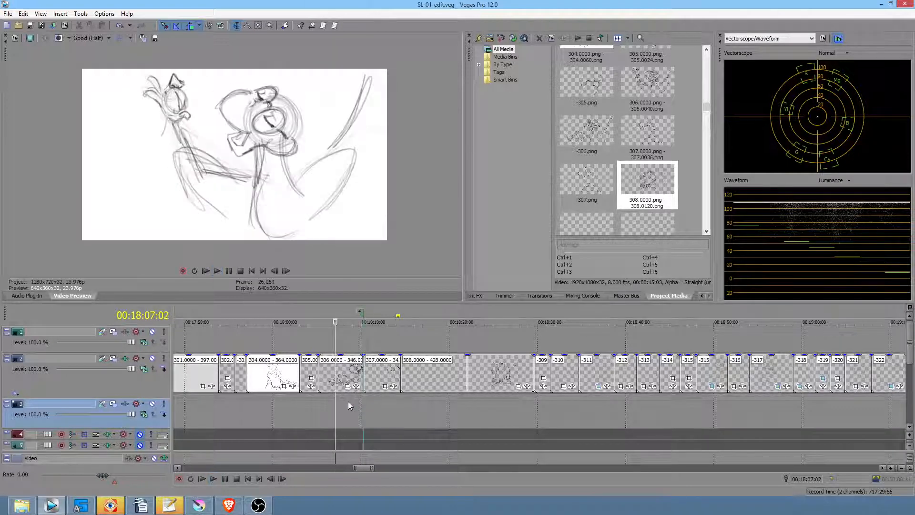
left_click(348, 401)
scroll(348, 401, "up", 2)
left_click(434, 403)
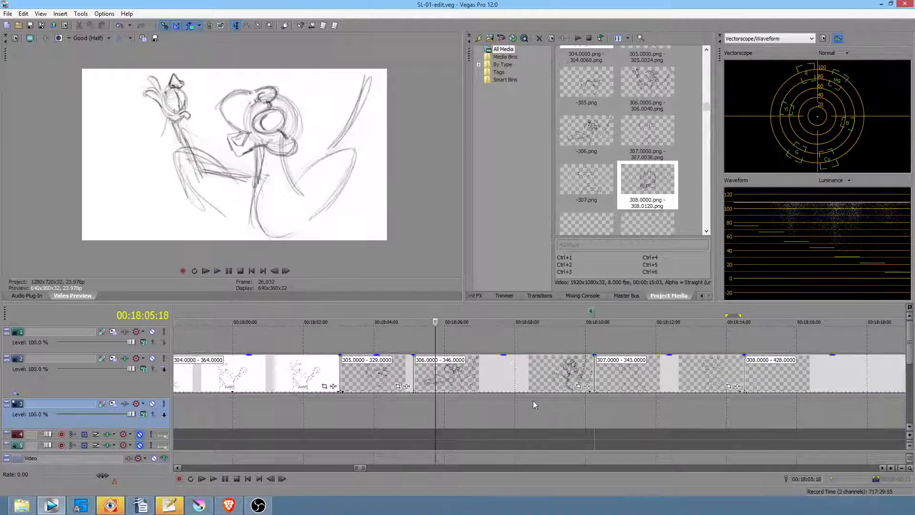
key("space")
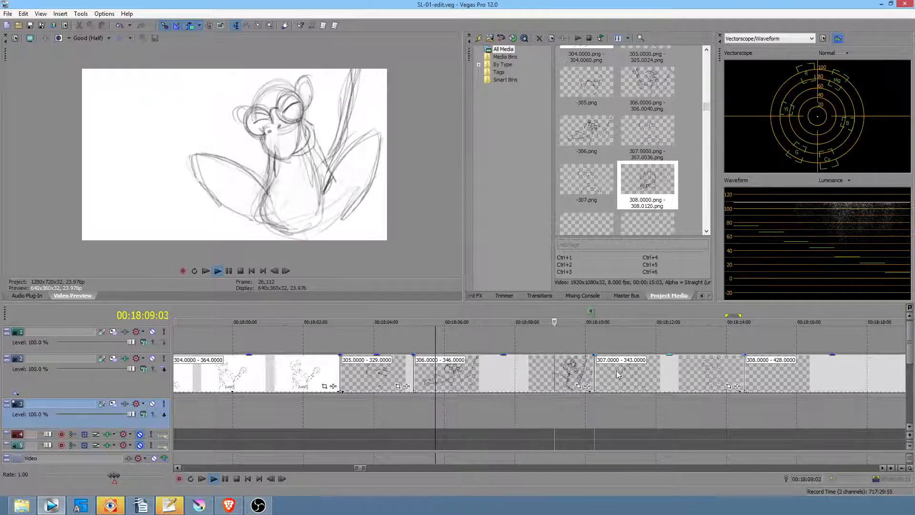
key("space")
Step: Trim about 21 frames off the end of the 306 clip with the following clips closing up, and delete the region ending at 00:18:10:06
left_click_drag(594, 374, 561, 374)
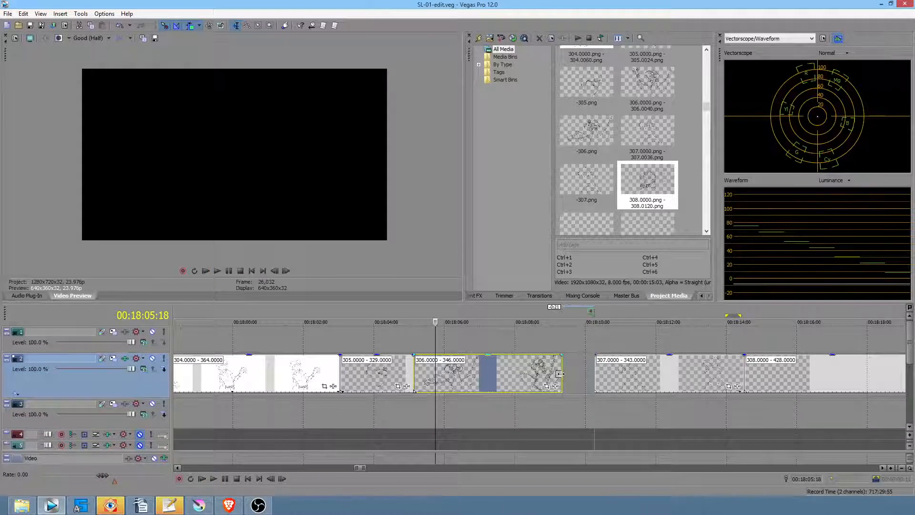
right_click(590, 312)
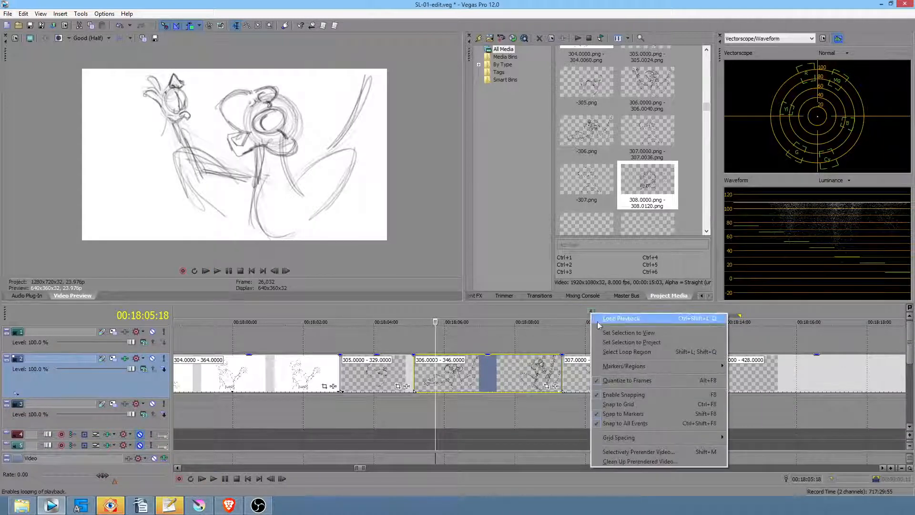
left_click(593, 311)
left_click(595, 312)
right_click(595, 312)
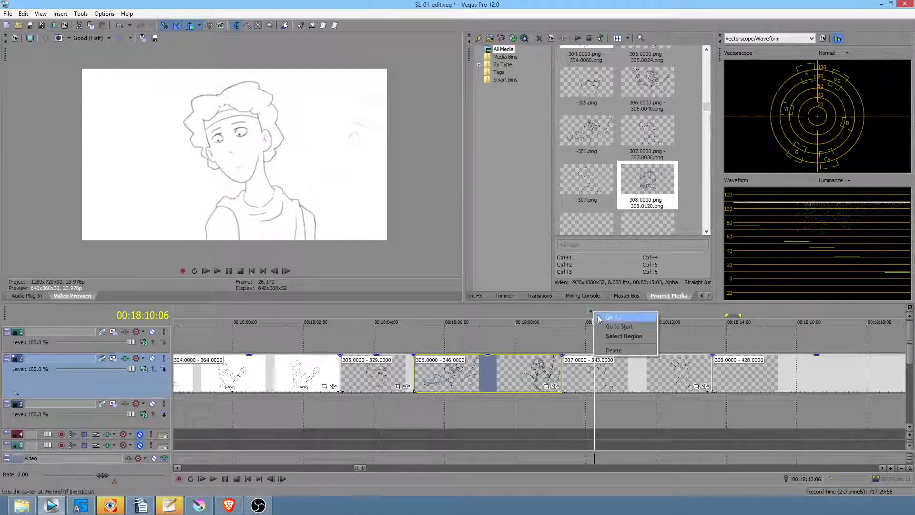
left_click(614, 351)
Step: Play back the cut from the 306 clip into the 307 clip to check the tightened timing
left_click(465, 399)
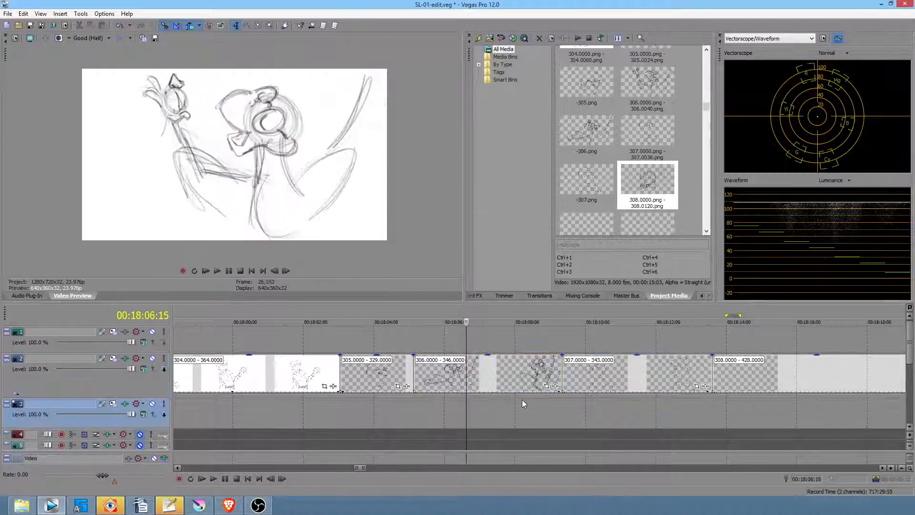
key("space")
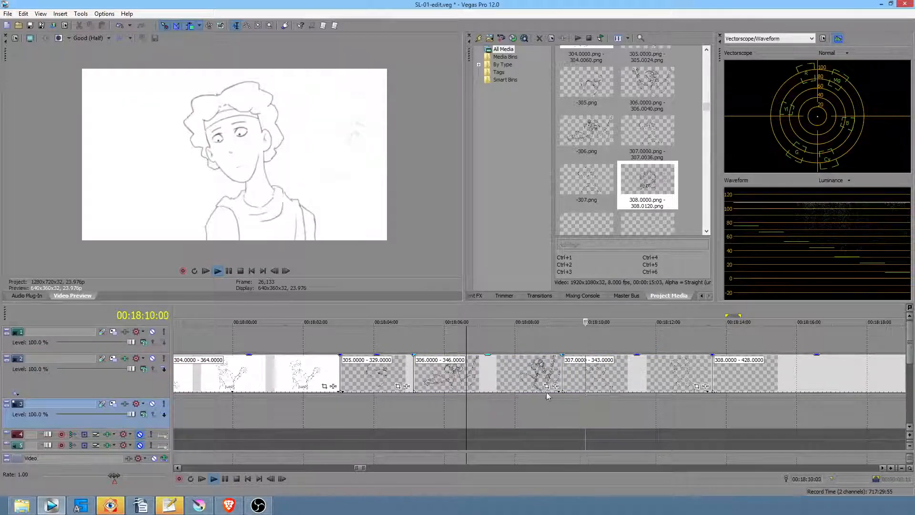
key("space")
left_click(592, 383)
left_click(543, 406)
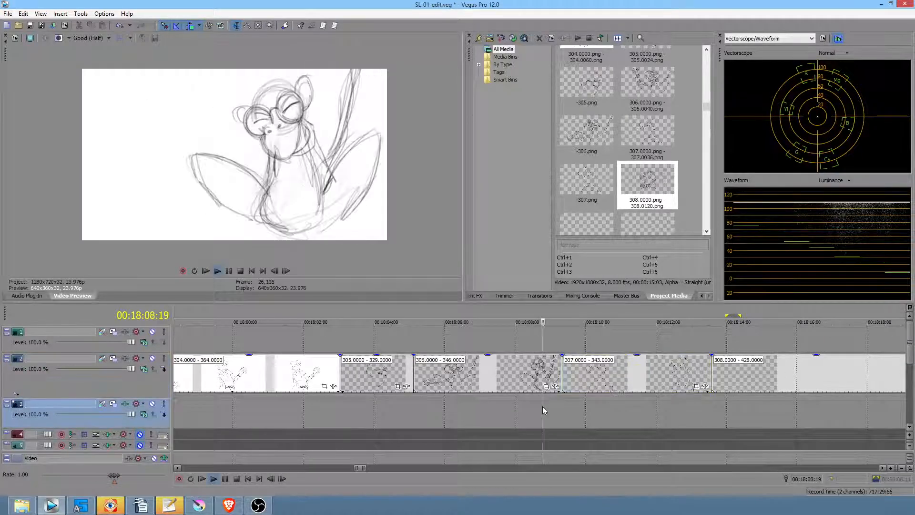
key("space")
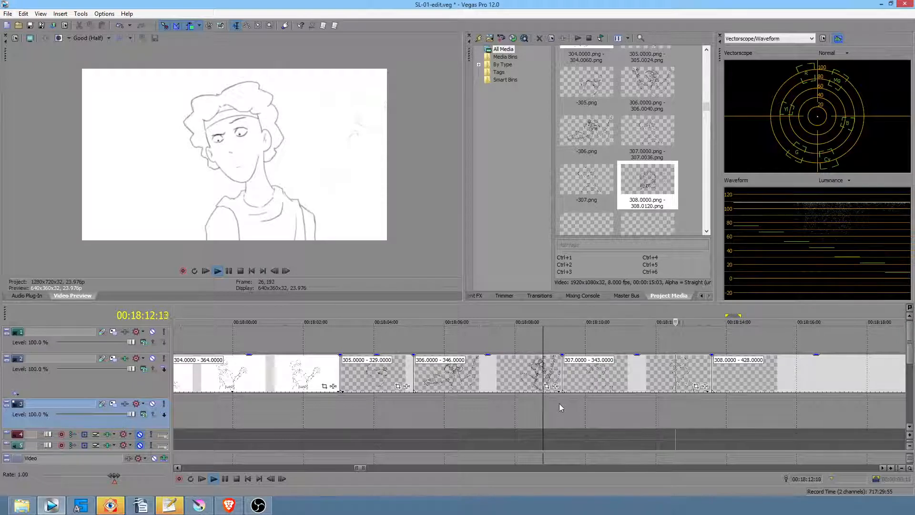
key("space")
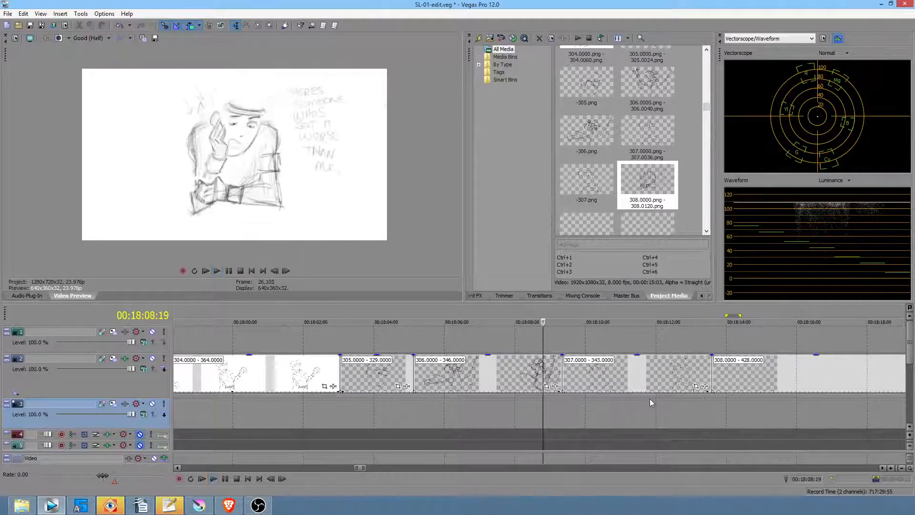
Step: Inspect the 307 clip's last frames one by one and trim one frame off its end, keeping the 308 sequence directly after it
left_click(509, 404)
scroll(508, 403, "up", 3)
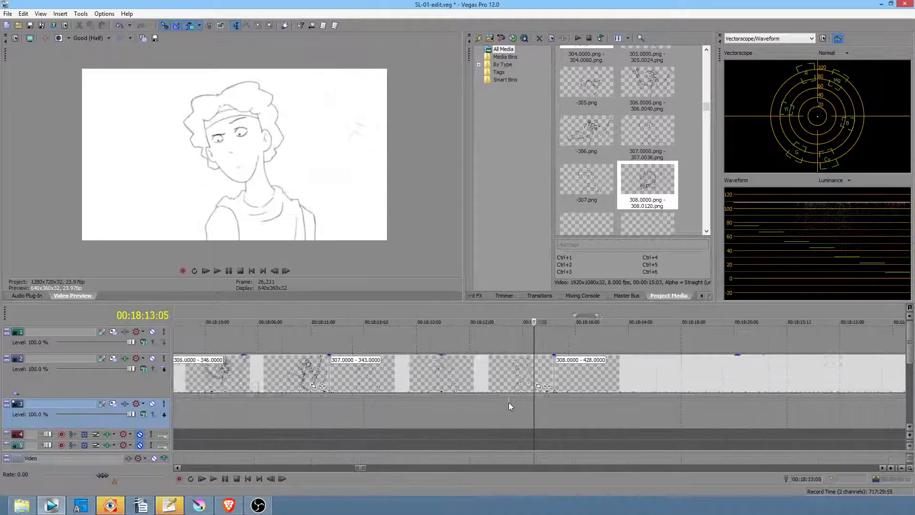
left_click_drag(508, 404, 563, 404)
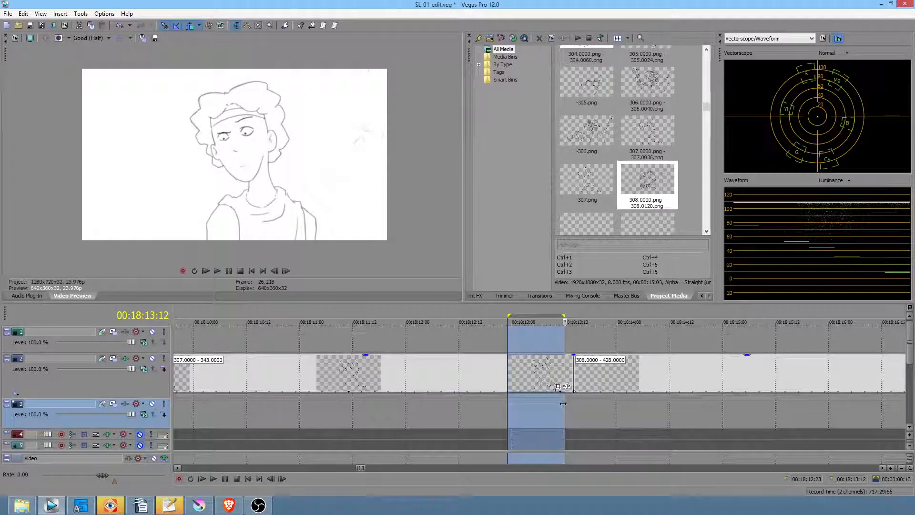
left_click(565, 403)
scroll(568, 404, "up", 3)
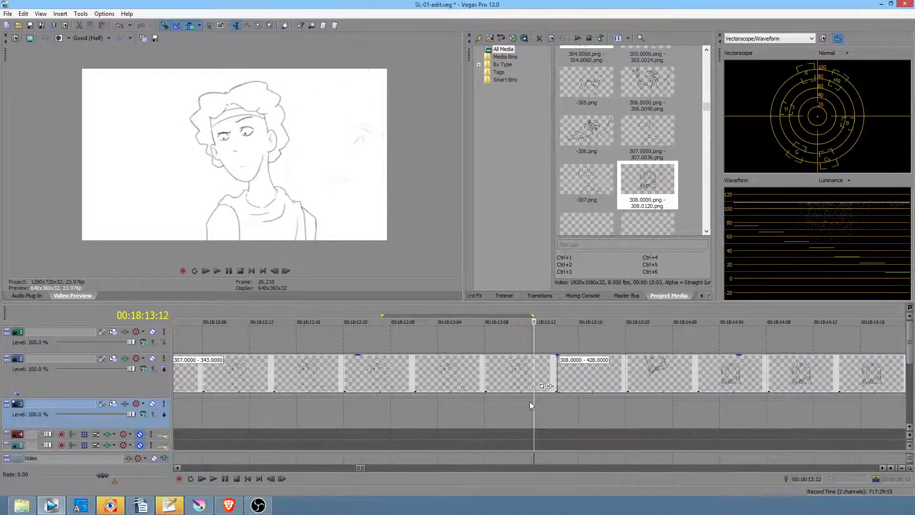
mouse_move(523, 402)
left_mouse_down()
mouse_move(532, 402)
mouse_move(512, 402)
mouse_move(522, 400)
left_mouse_up()
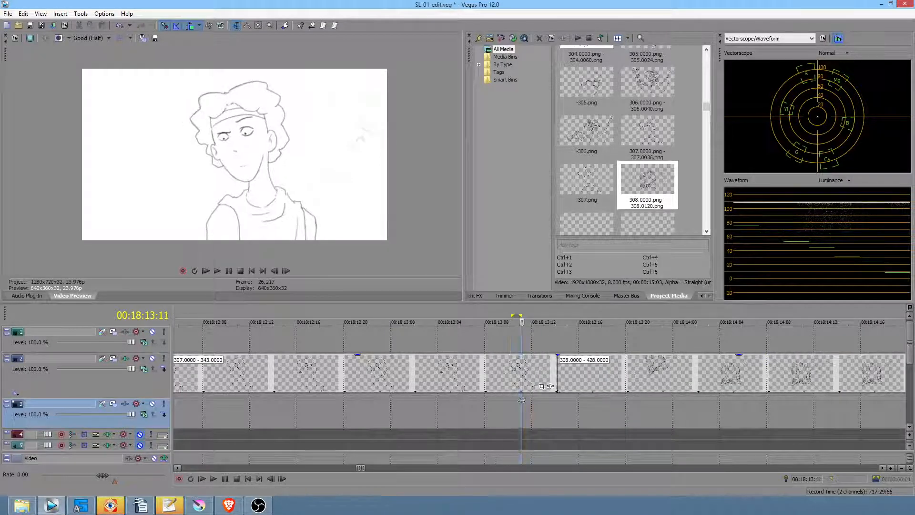
key("Right")
key("Right")
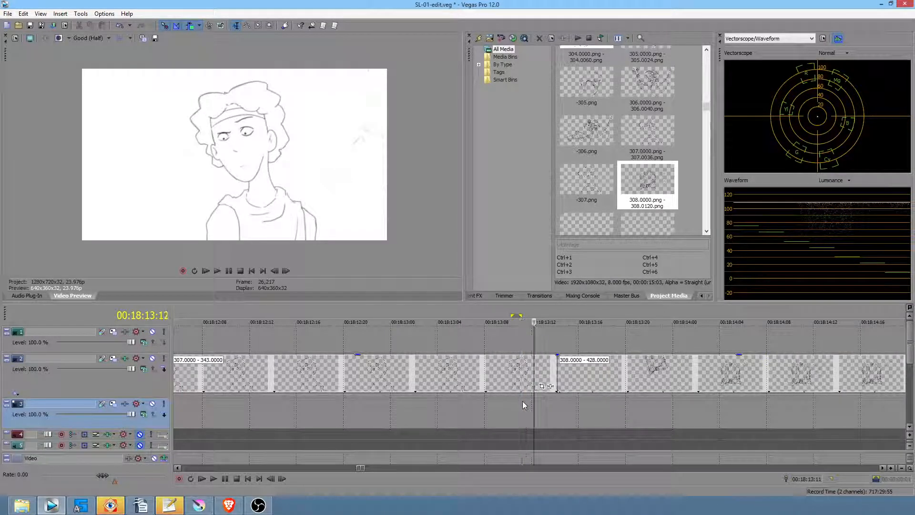
key("Right")
key("Left")
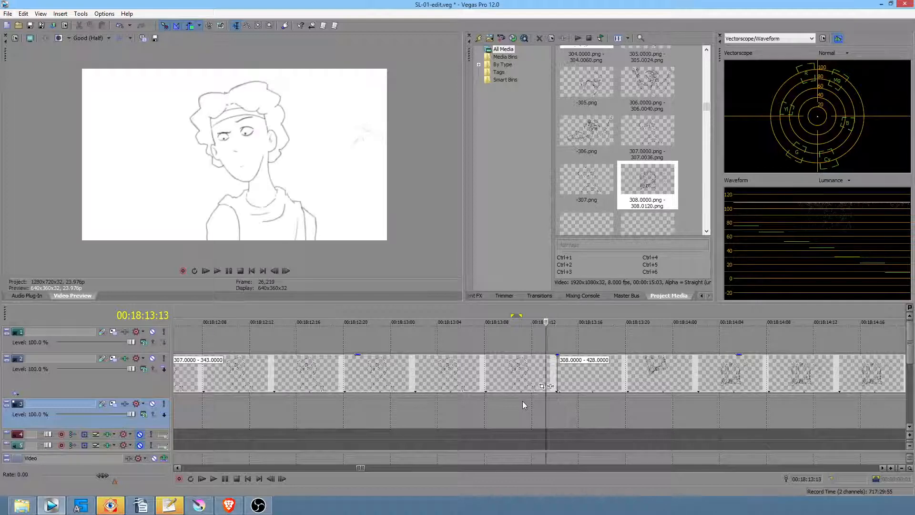
key("Right")
key("Left")
key("Left")
key("Left")
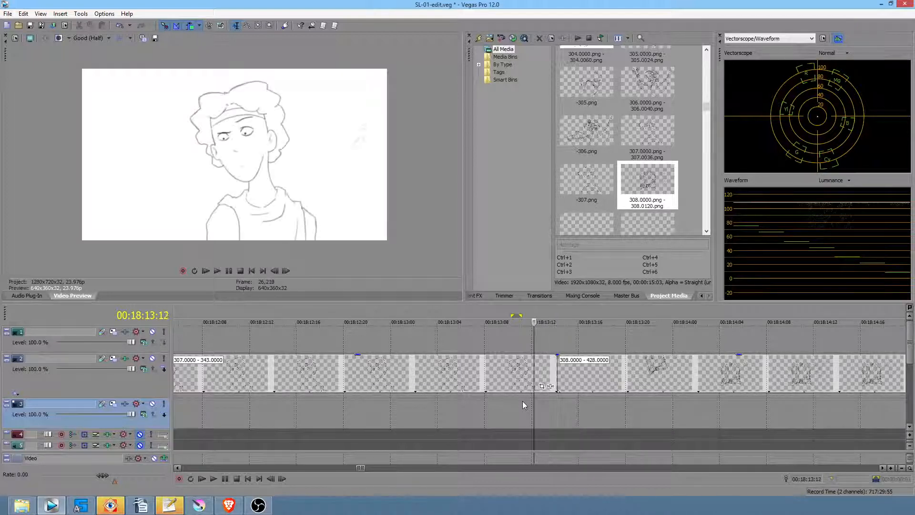
left_click(553, 371)
left_click_drag(553, 372, 541, 372)
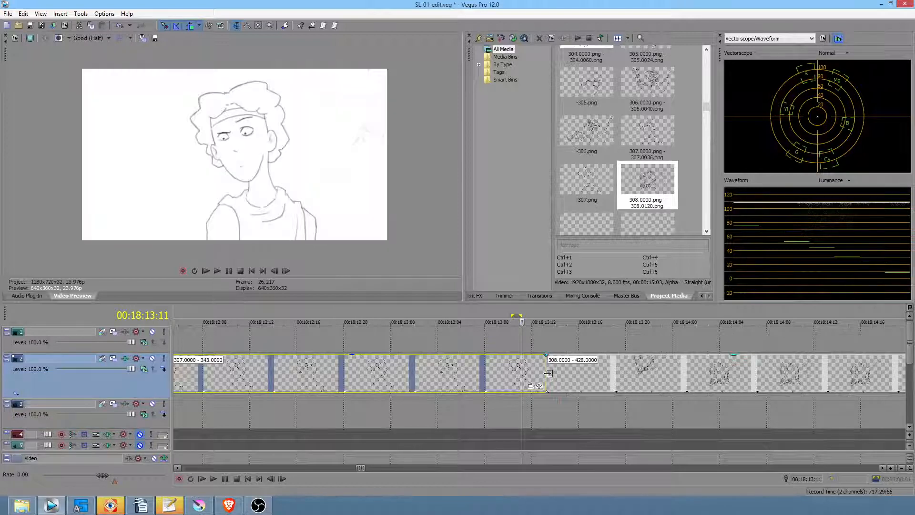
Step: Play back the cut from the end of the 307 clip into the 308 sequence
left_click(431, 417)
key("space")
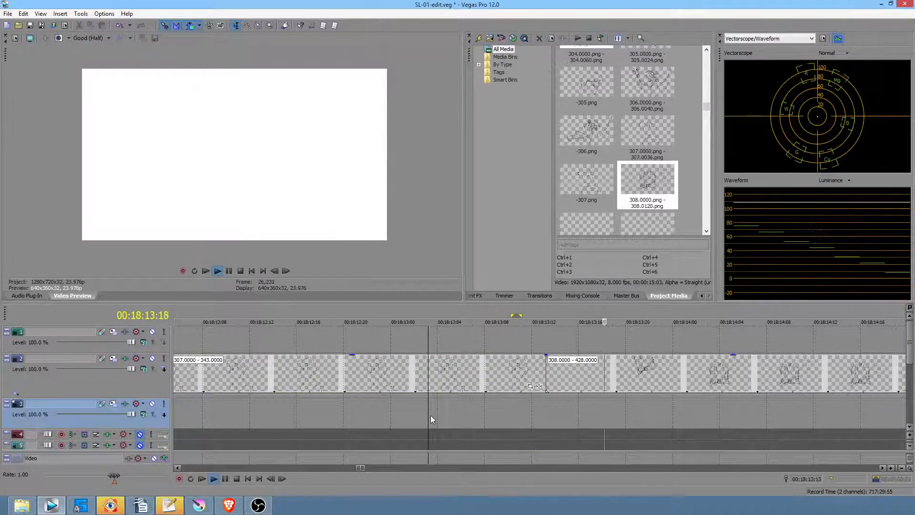
key("space")
left_click(334, 410)
key("space")
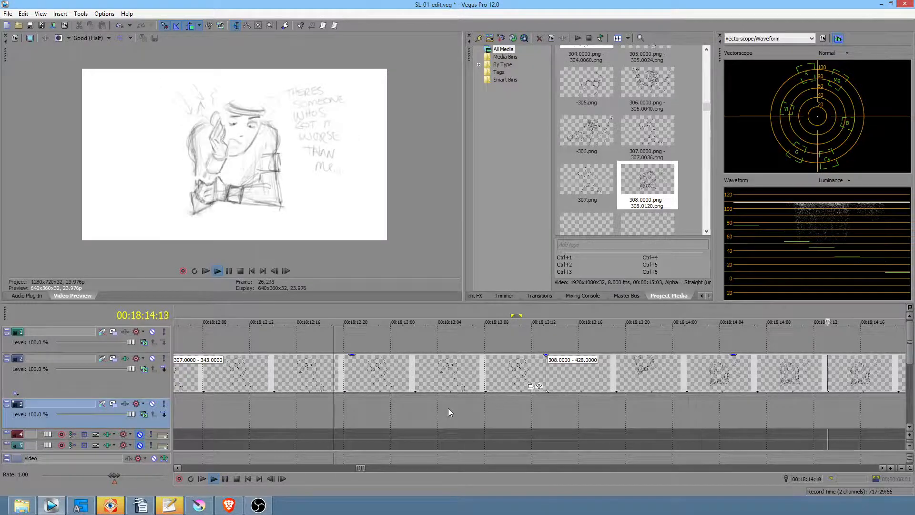
key("space")
scroll(524, 409, "down", 3)
key("space")
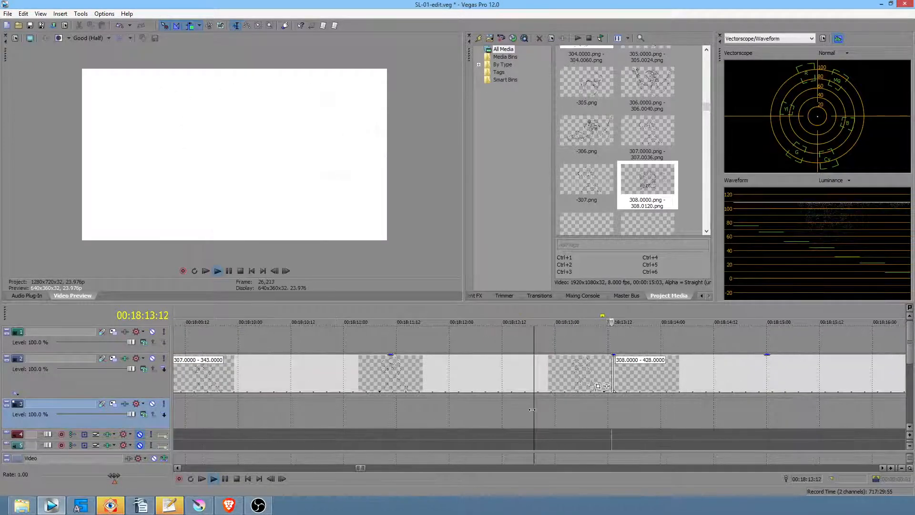
key("space")
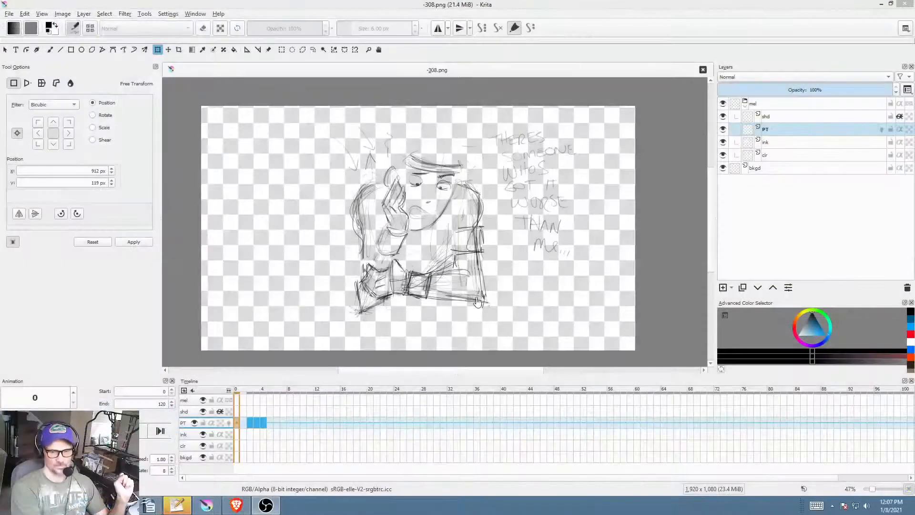
Step: In Krita's -308.png, scrub through frames 0 to 5 of the PT layer to review the opening poses
left_click(235, 387)
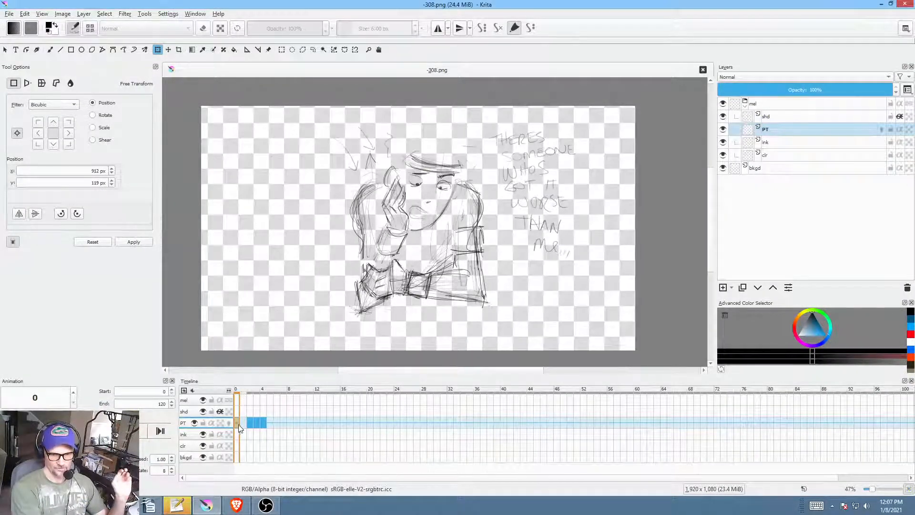
mouse_move(247, 392)
left_mouse_down()
mouse_move(268, 388)
mouse_move(237, 389)
mouse_move(260, 390)
left_mouse_up()
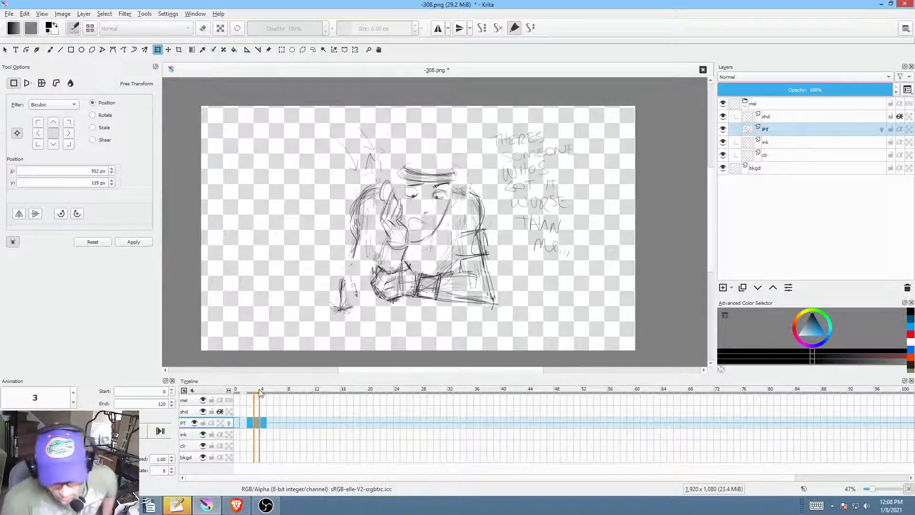
mouse_move(251, 397)
left_mouse_down()
mouse_move(278, 388)
mouse_move(236, 389)
mouse_move(268, 384)
mouse_move(237, 389)
mouse_move(259, 390)
mouse_move(235, 392)
mouse_move(253, 402)
left_mouse_up()
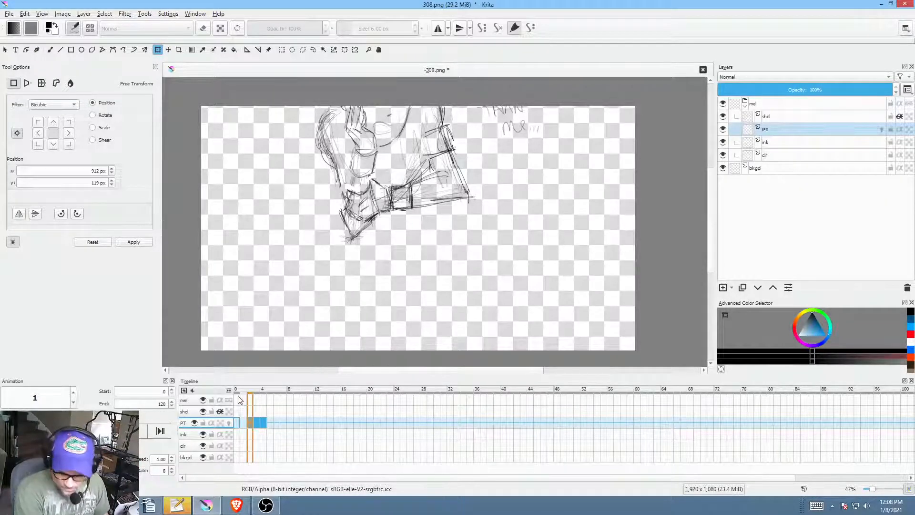
key("space")
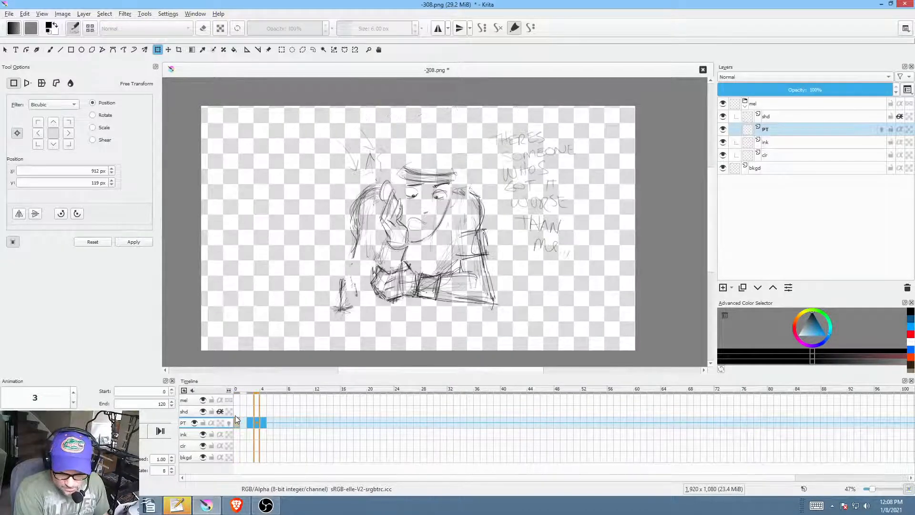
key("space")
key("space")
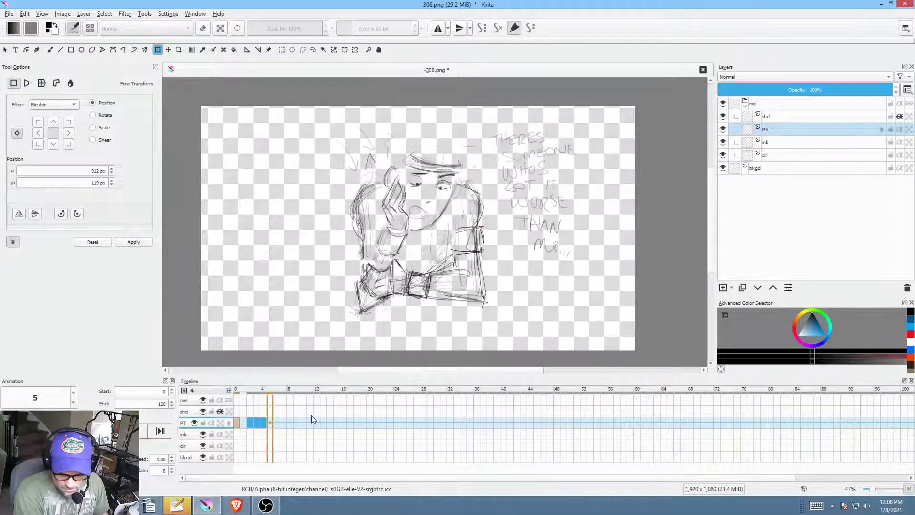
key("space")
left_click(262, 423)
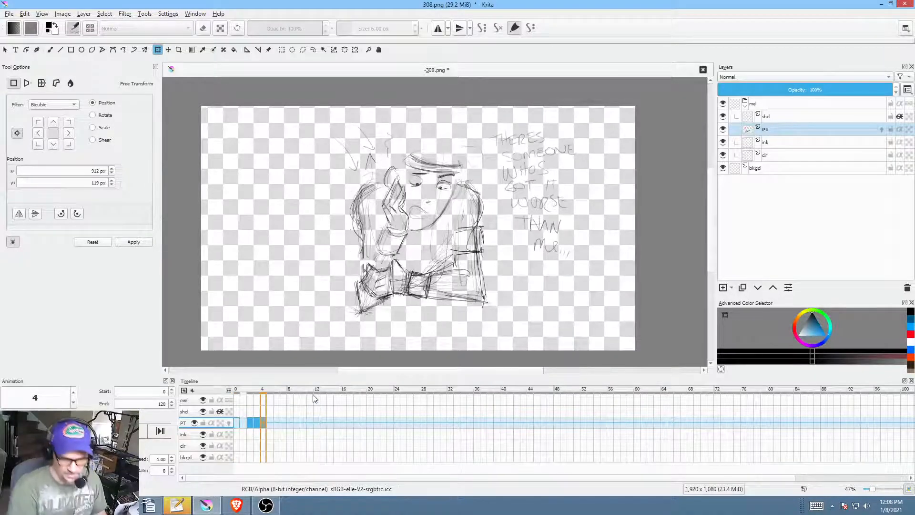
mouse_move(315, 398)
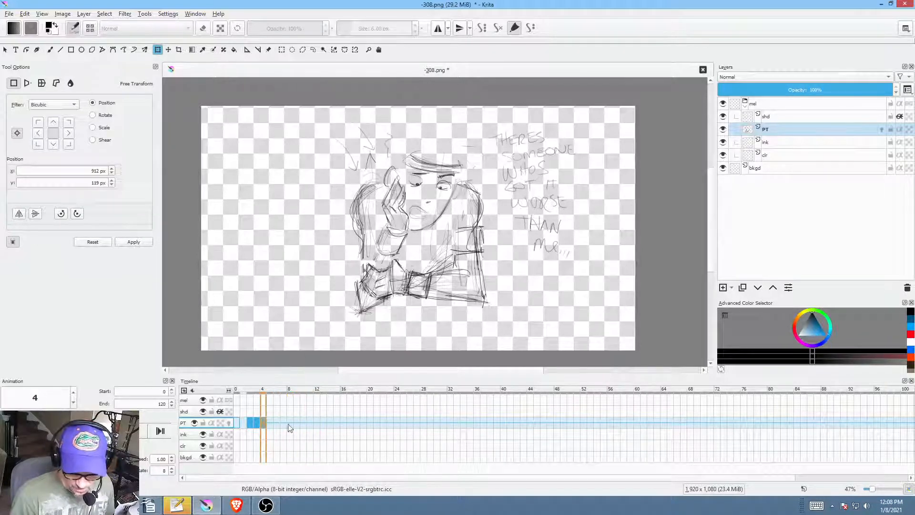
Step: Play back the PT pose animation from frame 0
left_click(236, 391)
key("space")
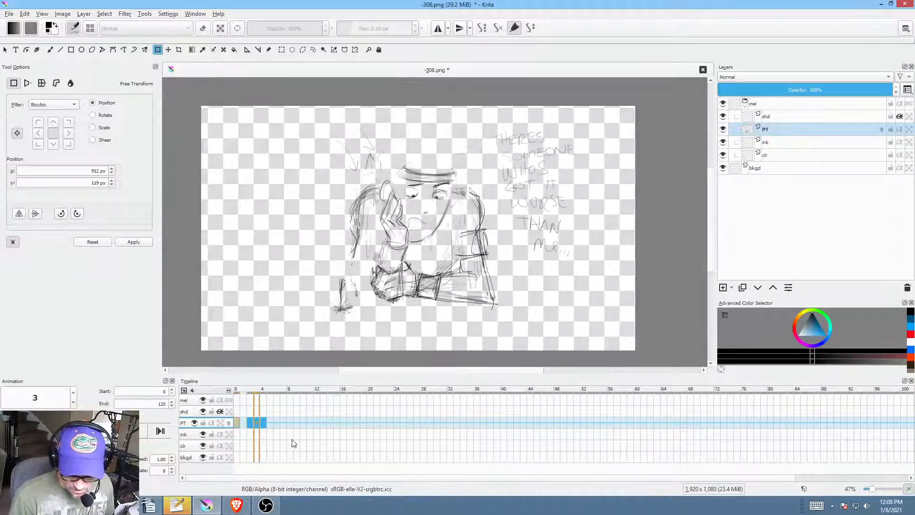
key("space")
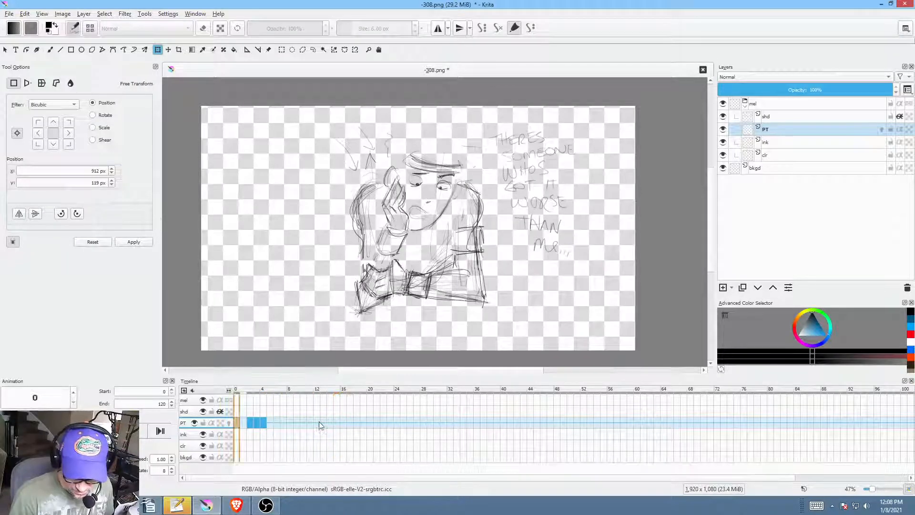
Step: Add a paint layer named mouth above the PT layer and give it a keyframe at frame 12
left_click(317, 423)
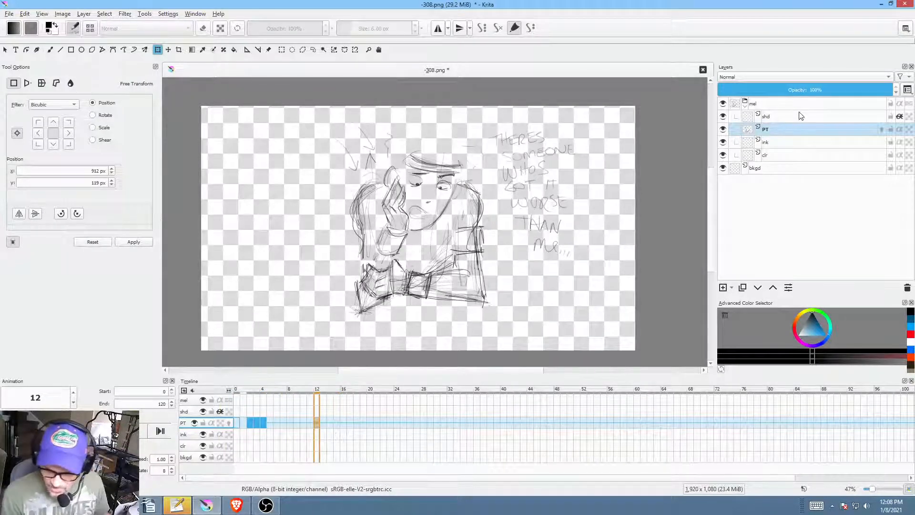
left_click(800, 129)
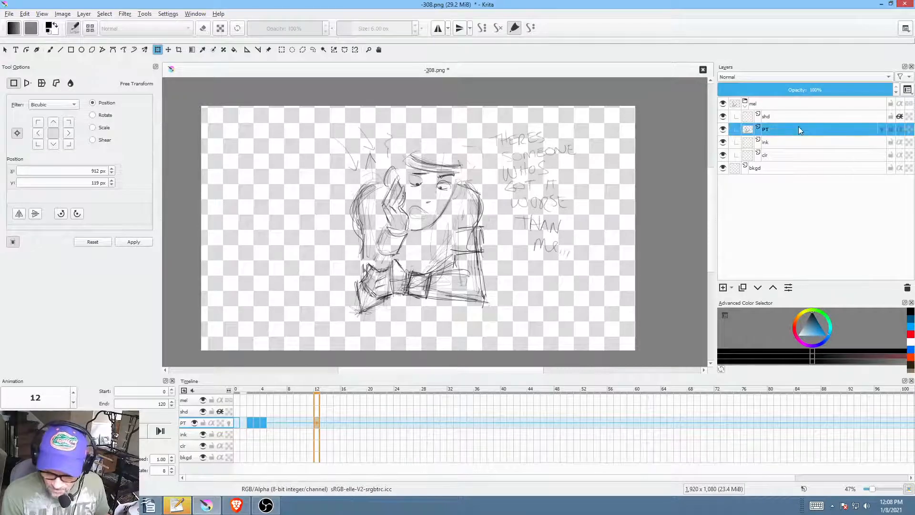
left_click(723, 287)
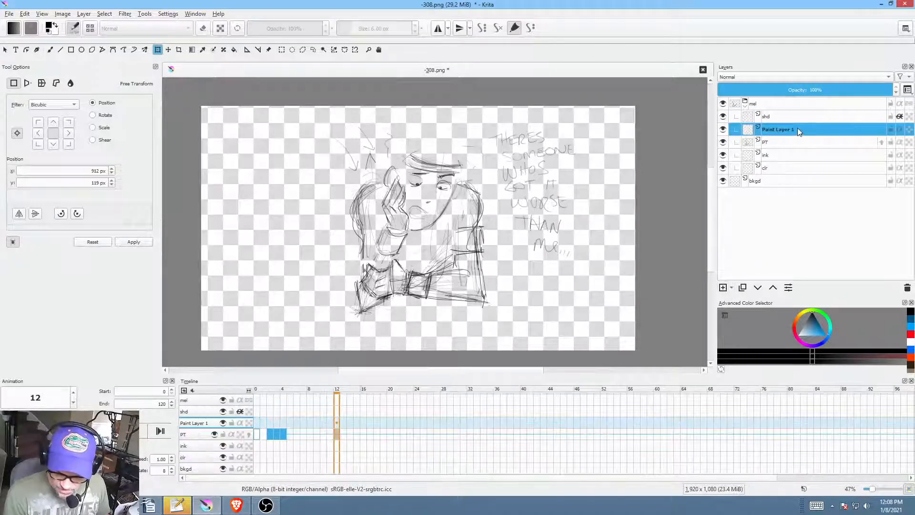
double_click(800, 131)
type("mouth")
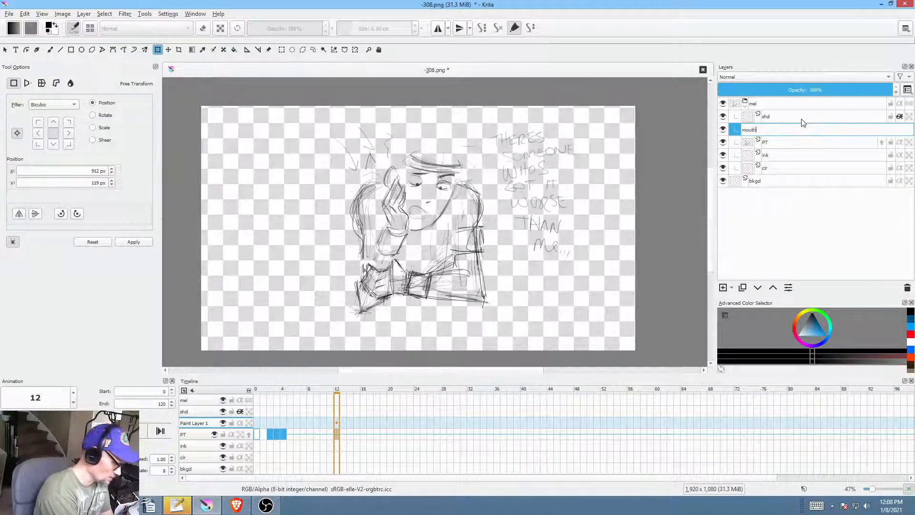
key("Return")
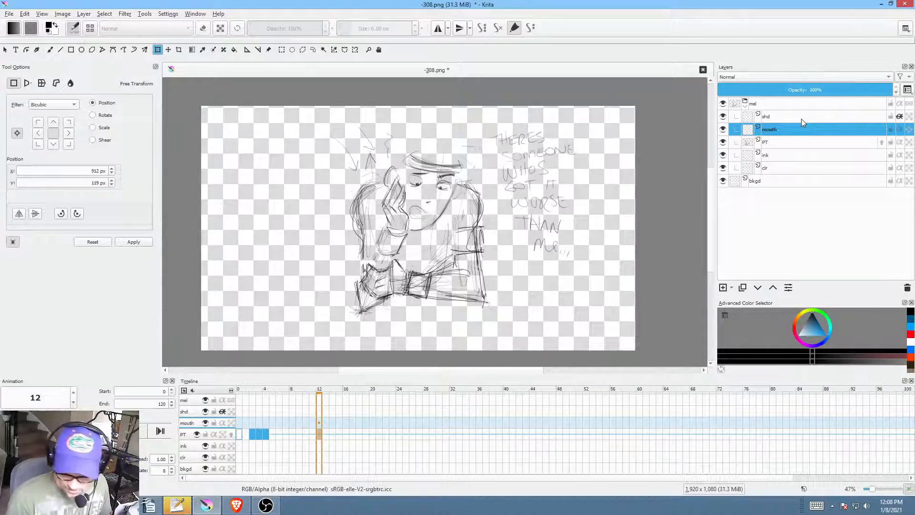
left_click(319, 420)
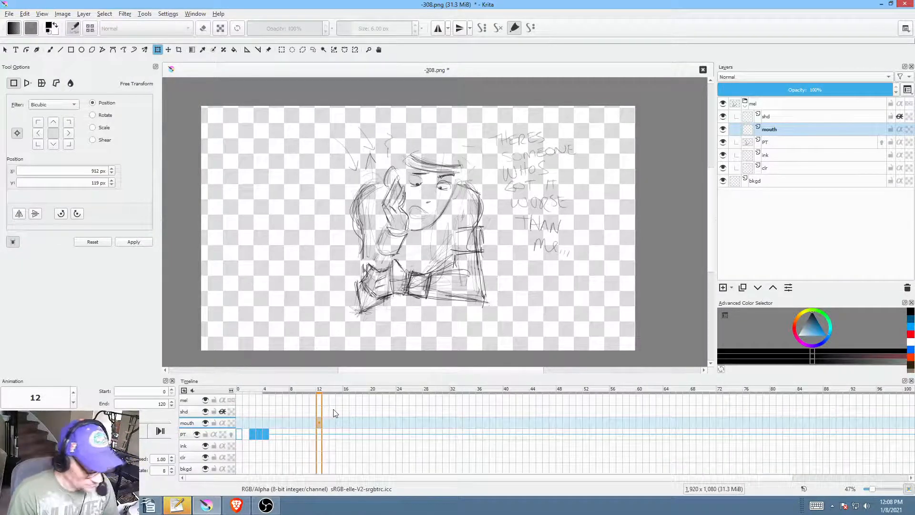
Step: Erase the sketched mouth from the character's face on the PT layer at frame 4
left_click(788, 143)
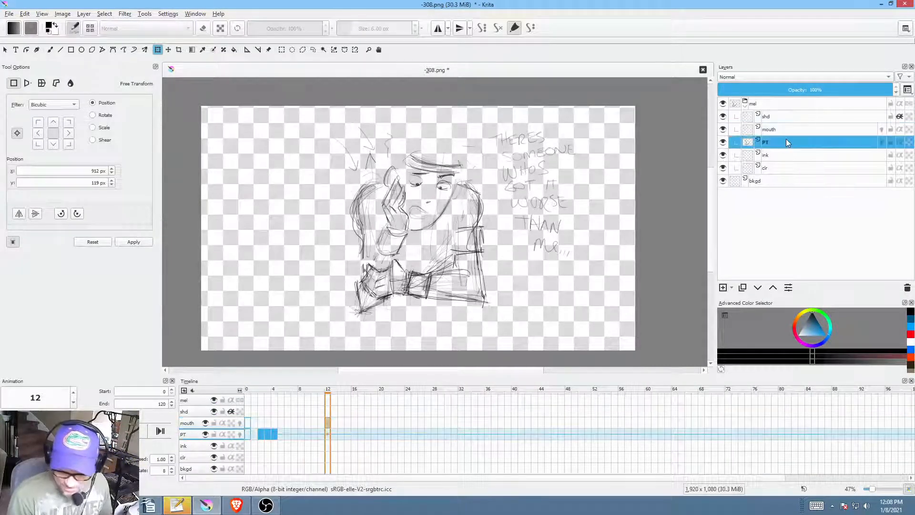
left_click_drag(275, 435, 276, 435)
left_click_drag(390, 267, 472, 216)
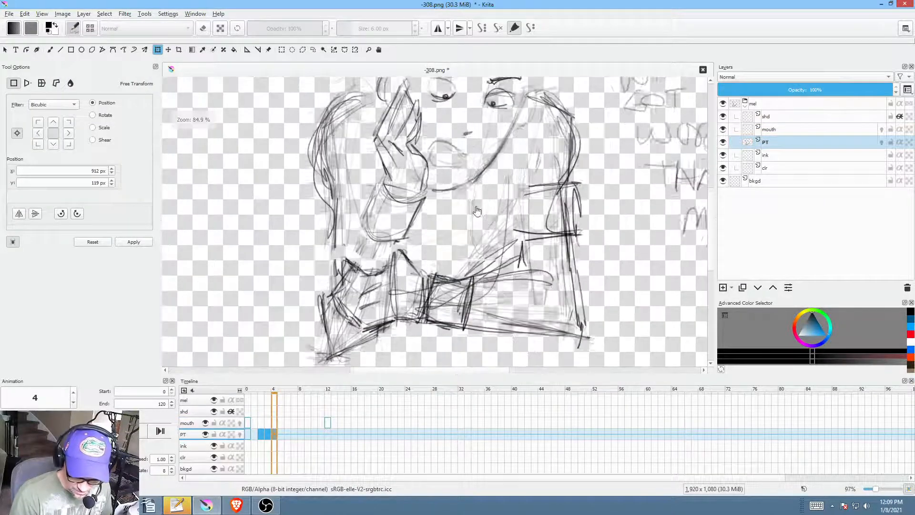
left_click_drag(486, 183, 491, 248)
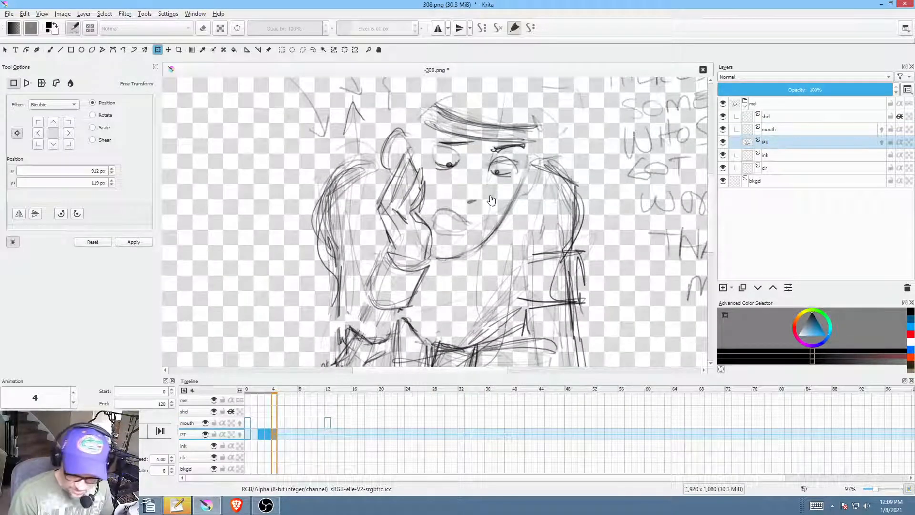
key("p")
key("e")
mouse_move(476, 211)
left_mouse_down()
mouse_move(464, 203)
mouse_move(434, 219)
mouse_move(481, 225)
left_mouse_up()
key("b")
key("e")
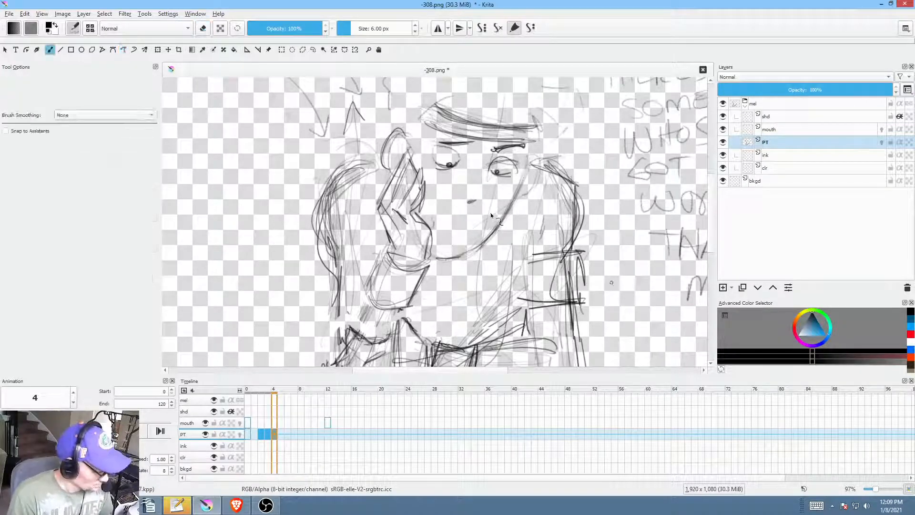
Step: Draw a short closed-mouth line at frame 4 of the mouth layer and lower that layer's opacity to 54%
left_click(794, 131)
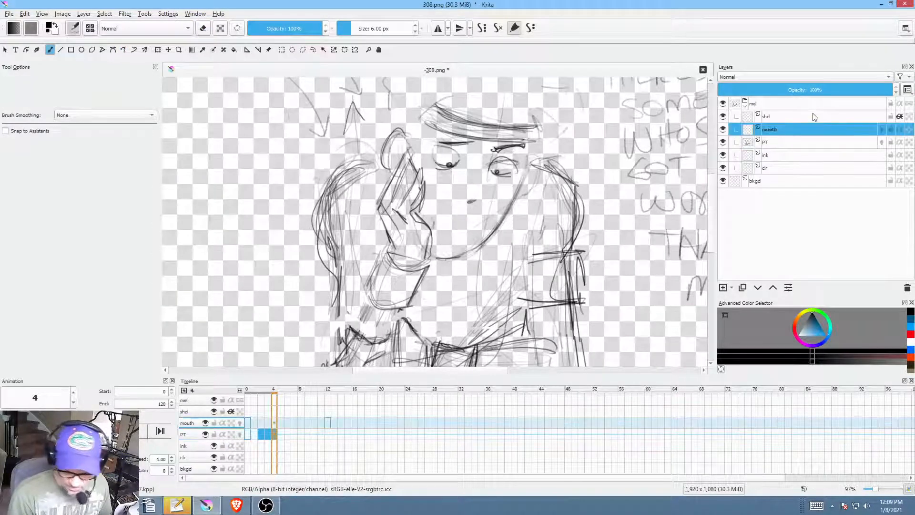
left_click(329, 424)
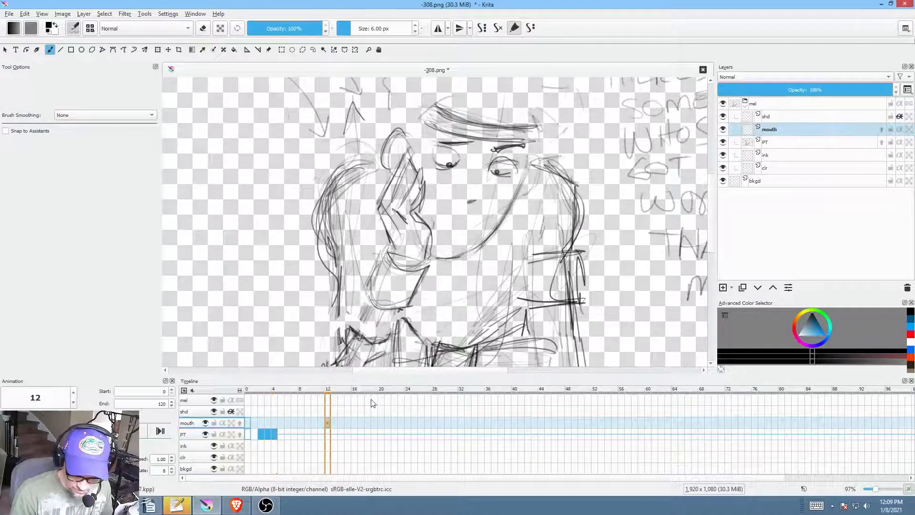
left_click(275, 423)
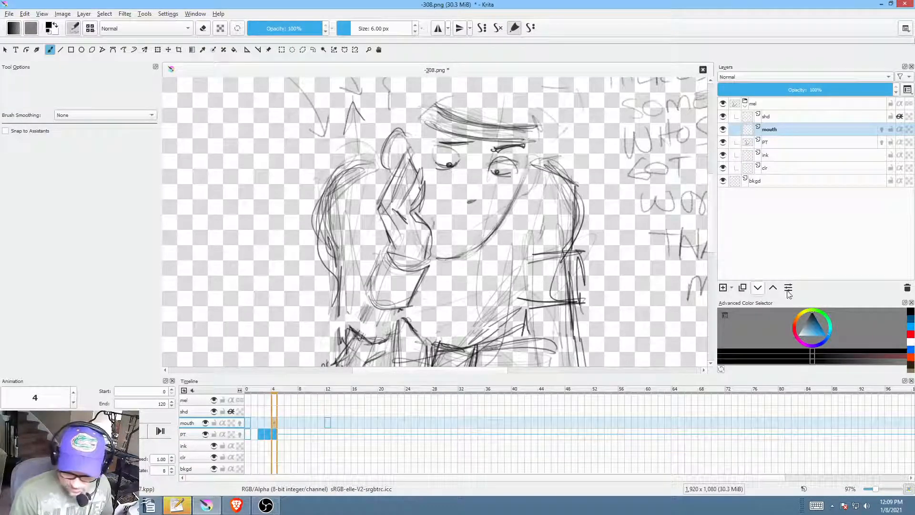
key("p")
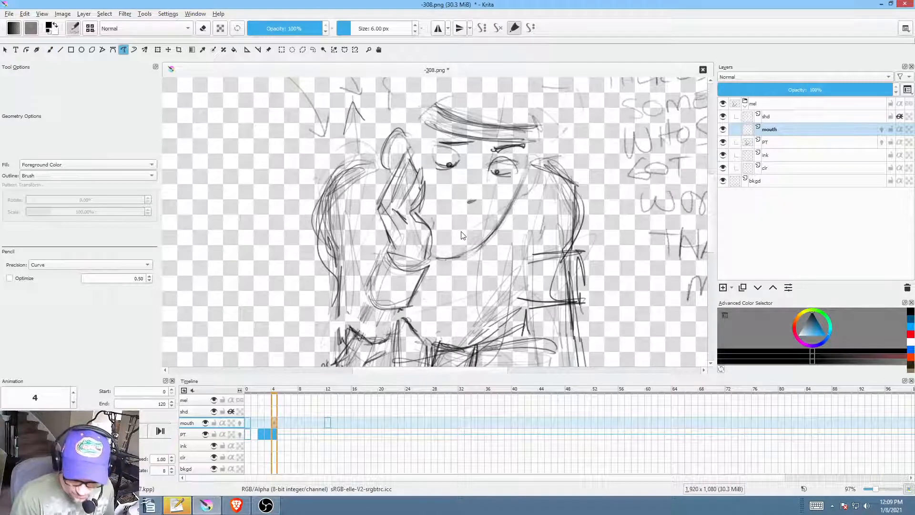
left_click_drag(449, 231, 463, 233)
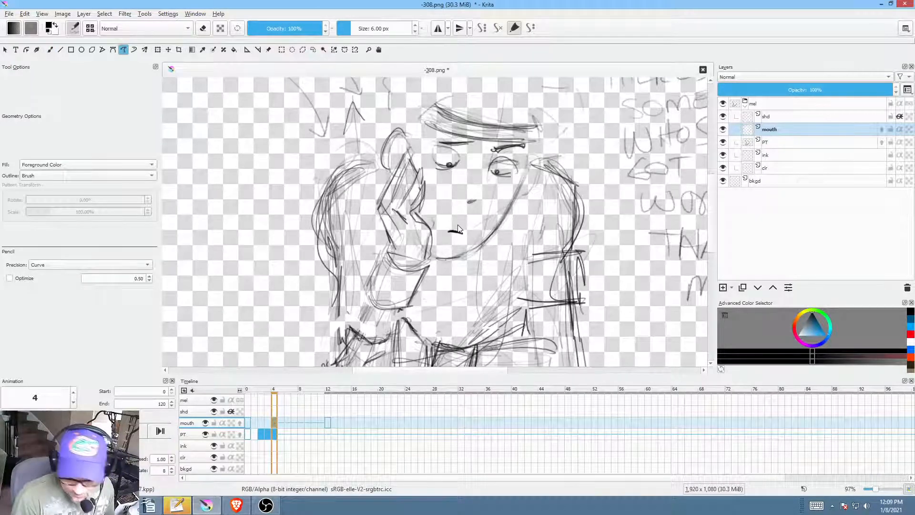
mouse_move(860, 85)
left_mouse_down()
mouse_move(794, 86)
mouse_move(872, 87)
mouse_move(814, 90)
left_mouse_up()
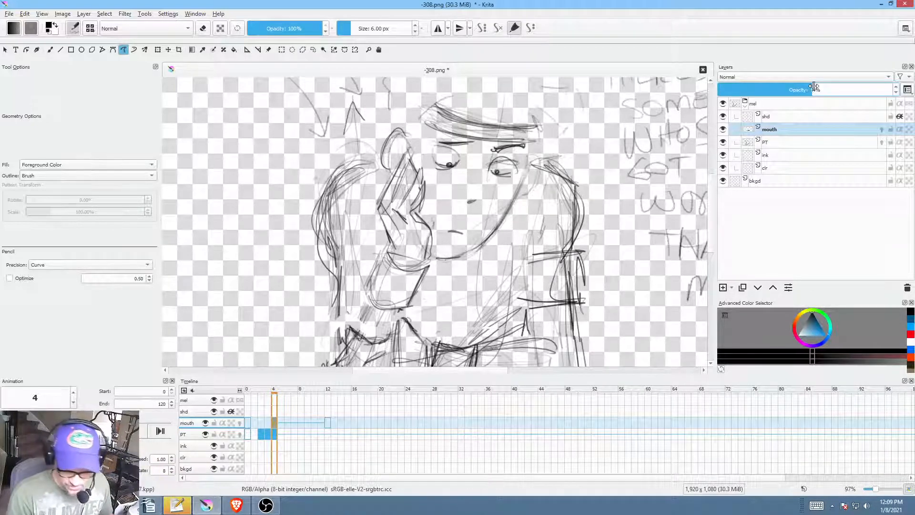
Step: Draw the first speaking mouth shape on the face at frame 12 of the mouth layer
left_click(328, 422)
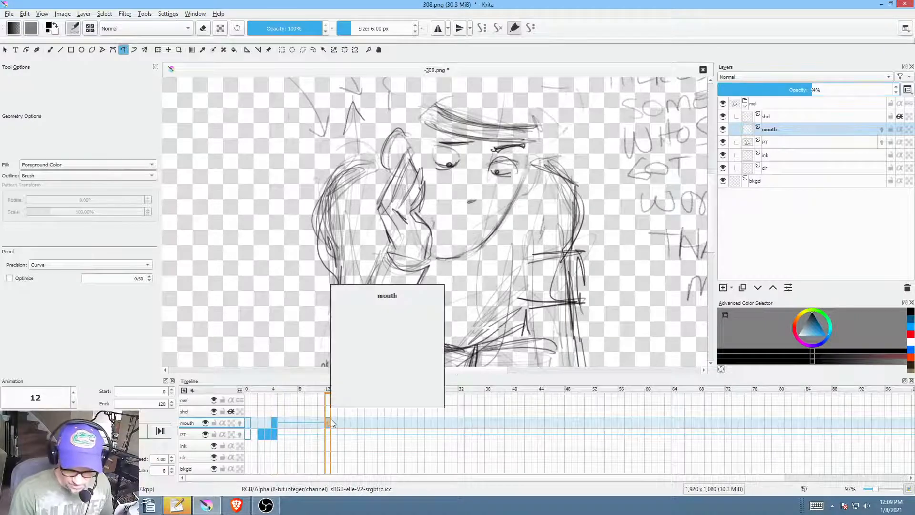
mouse_move(505, 242)
left_mouse_down()
mouse_move(520, 247)
mouse_move(494, 284)
mouse_move(518, 246)
left_mouse_up()
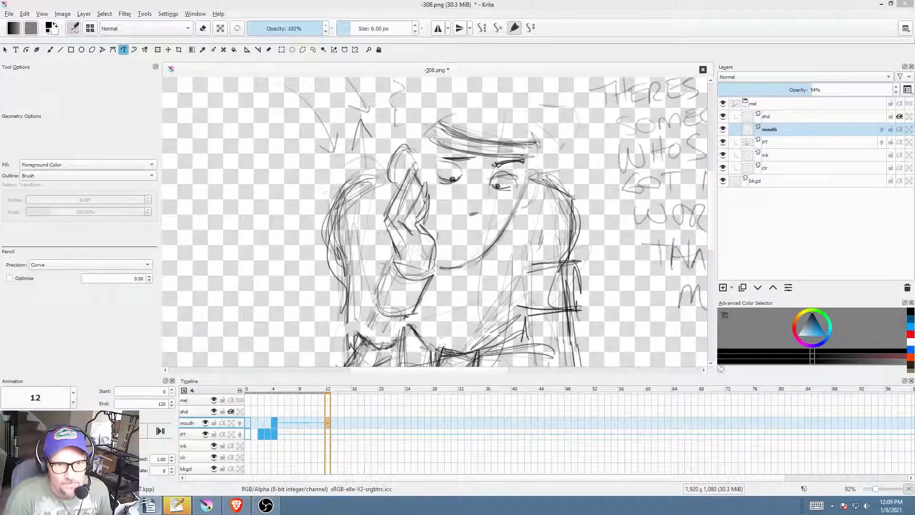
left_click_drag(491, 246, 564, 218)
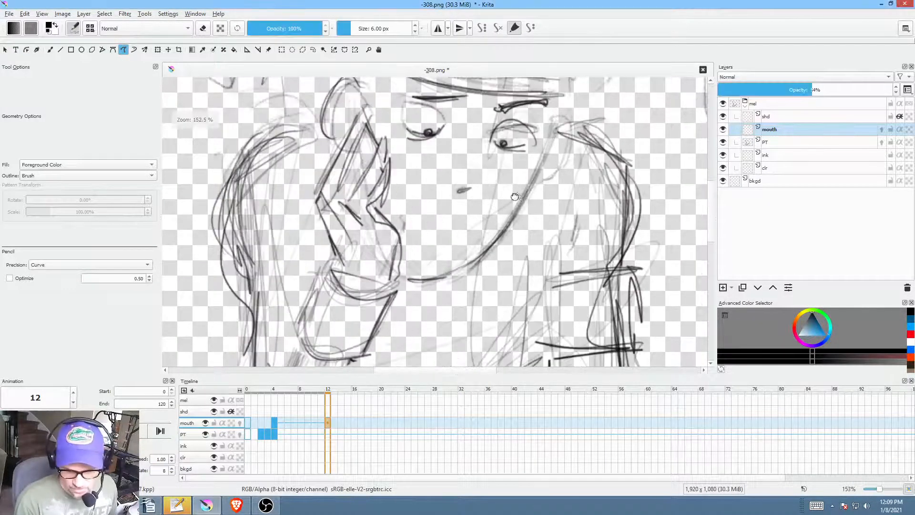
left_click_drag(517, 198, 526, 244)
mouse_move(464, 277)
left_mouse_down()
mouse_move(426, 278)
mouse_move(474, 281)
mouse_move(463, 268)
mouse_move(436, 277)
mouse_move(479, 274)
left_mouse_up()
Step: Draw a filled open mouth at frame 14 of the mouth layer and erase its pointed corner
key("period")
key("period")
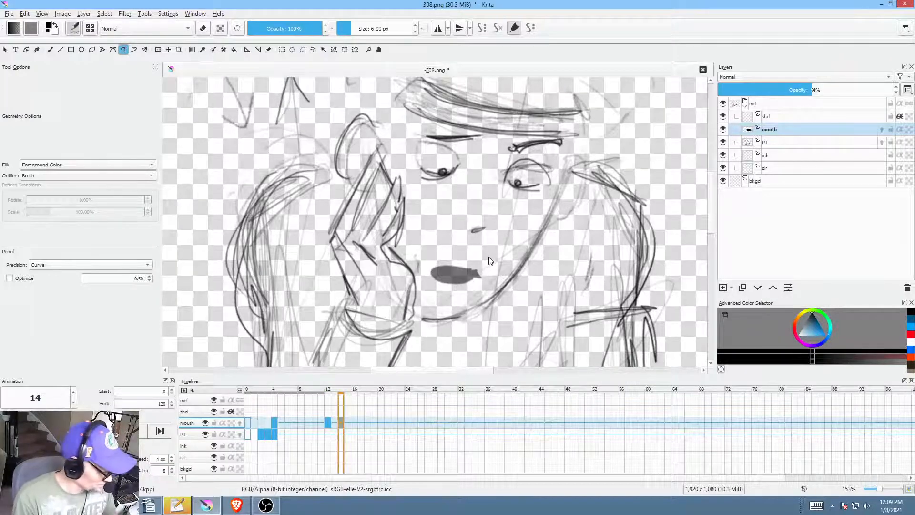
key("e")
left_click_drag(476, 274, 482, 280)
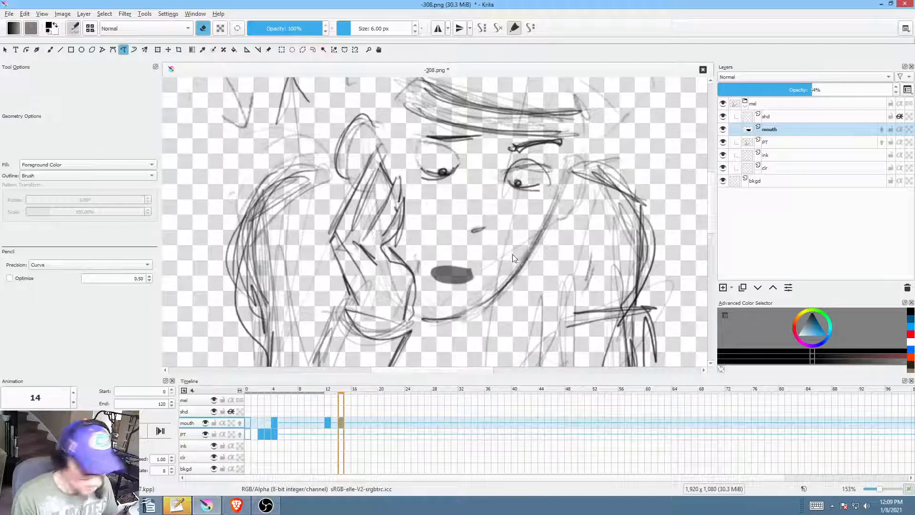
Step: Clear the carried-over mouth at frame 16, compare it with the previous frames and draw a narrower filled mouth
key("period")
key("period")
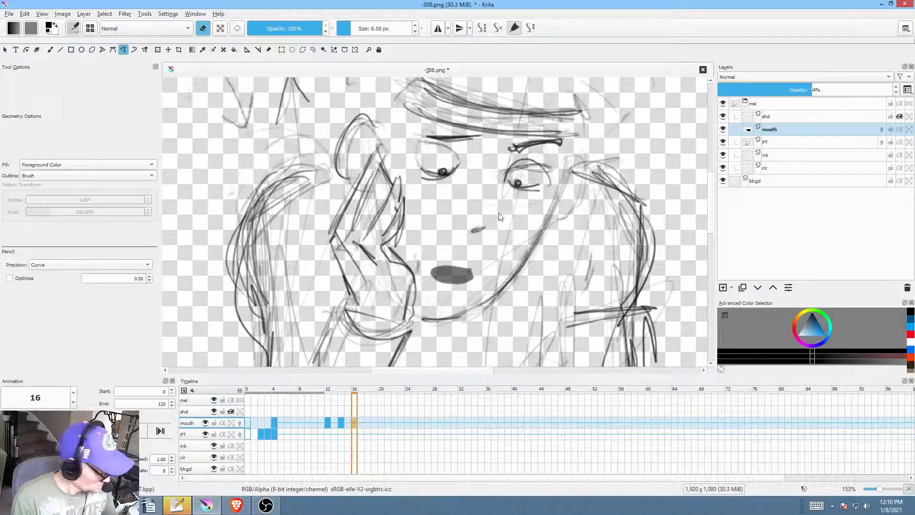
mouse_move(471, 274)
left_mouse_down()
mouse_move(436, 275)
mouse_move(473, 285)
left_mouse_up()
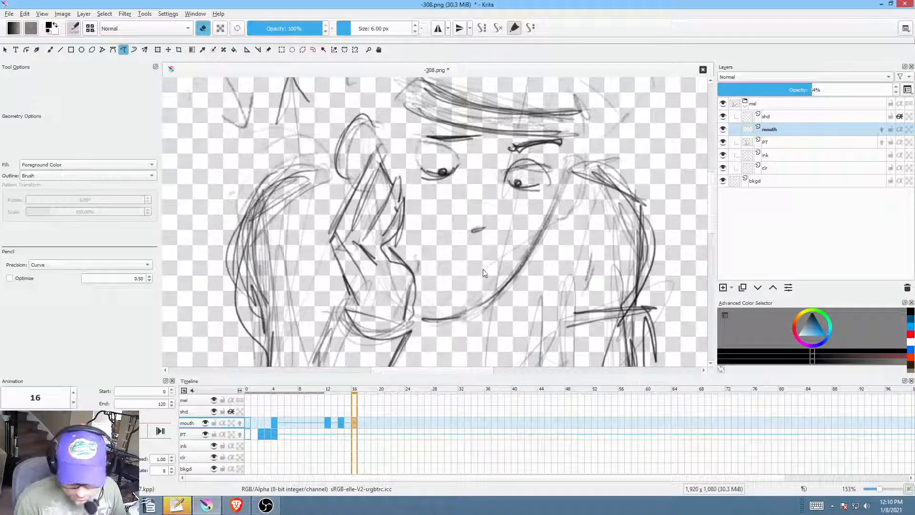
key("e")
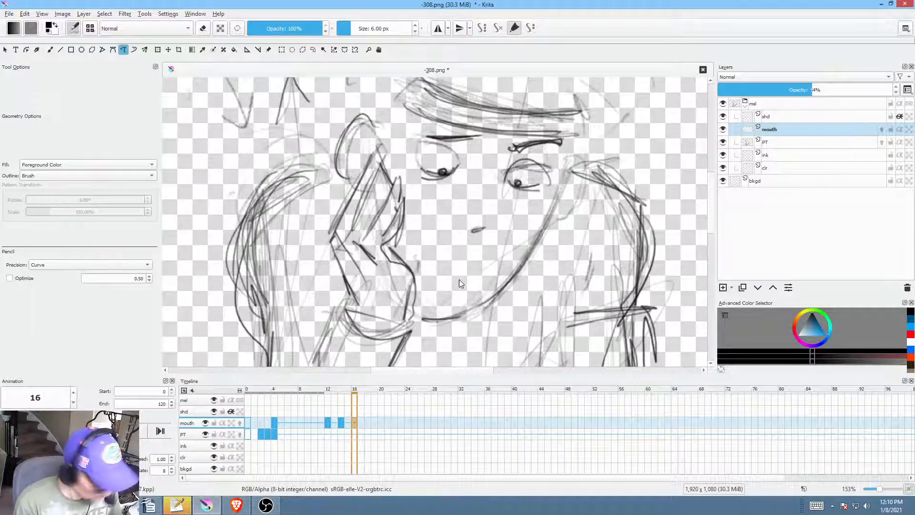
key("comma")
key("comma")
key("period")
key("period")
mouse_move(475, 274)
left_mouse_down()
mouse_move(436, 274)
mouse_move(477, 274)
left_mouse_up()
Step: Clear the carried-over mouth at frame 18 and draw a taller, wide-open filled mouth with a pointed corner
key("period")
key("period")
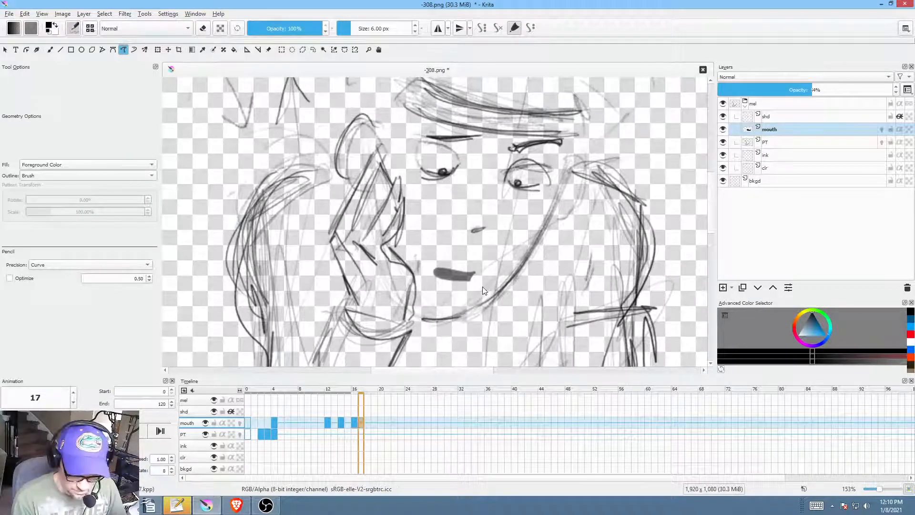
key("Delete")
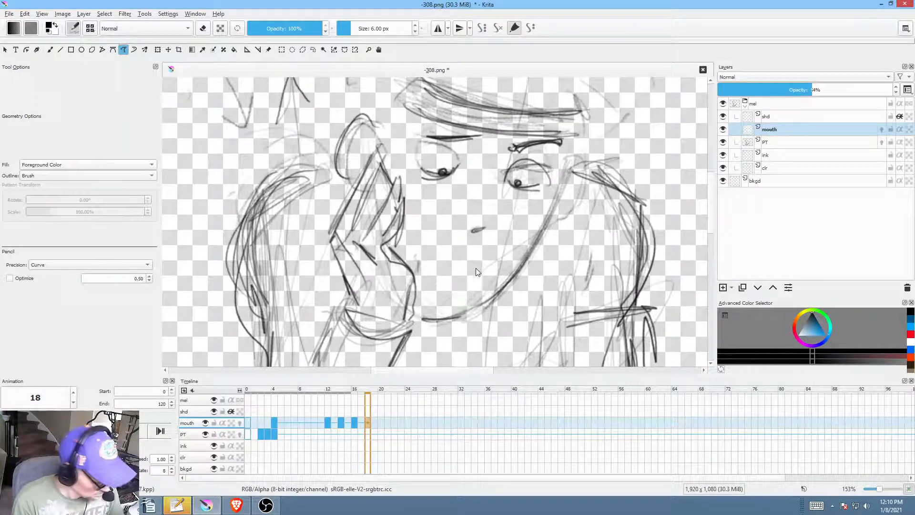
key("comma")
key("period")
mouse_move(480, 269)
left_mouse_down()
mouse_move(441, 270)
mouse_move(435, 292)
mouse_move(470, 288)
mouse_move(480, 271)
left_mouse_up()
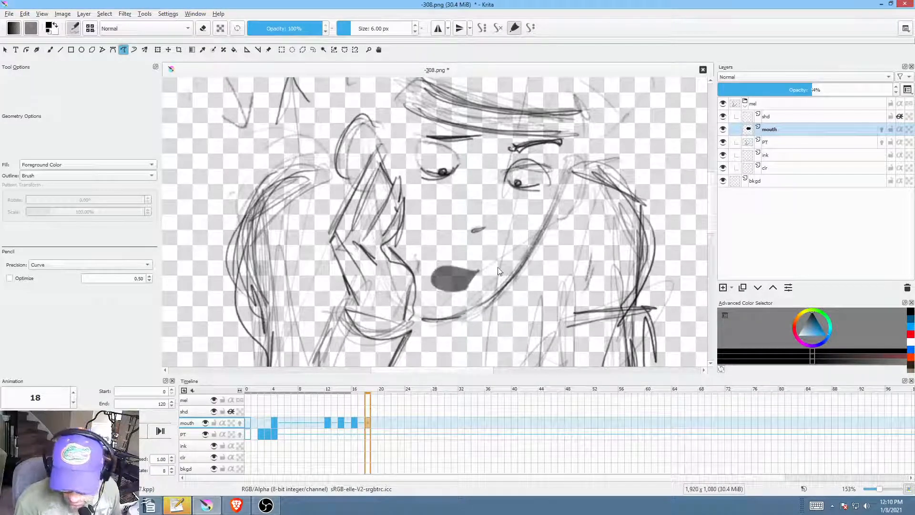
Step: Draw filled mouth shapes at frames 20, 22 and 24, making the one at frame 24 small and narrow
key("Right")
key("Right")
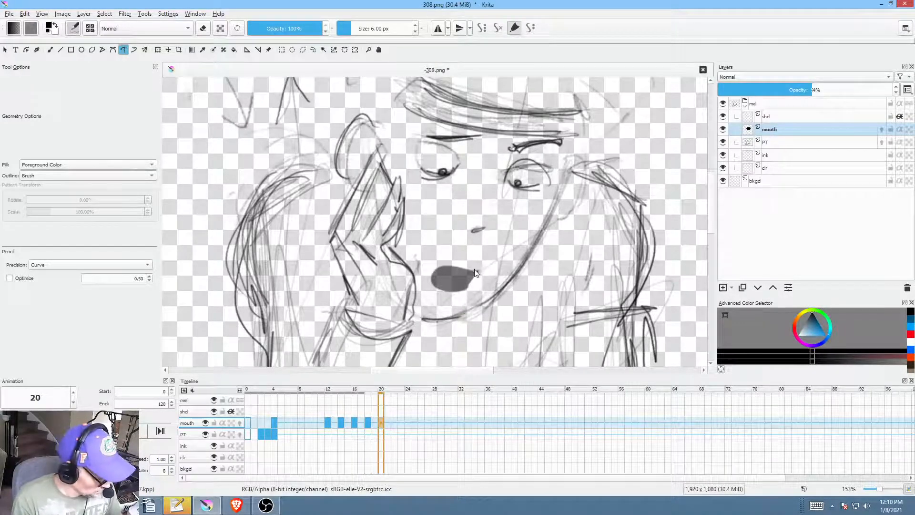
mouse_move(476, 275)
left_mouse_down()
mouse_move(434, 269)
mouse_move(471, 278)
mouse_move(460, 271)
mouse_move(435, 281)
mouse_move(464, 291)
mouse_move(474, 273)
mouse_move(440, 280)
mouse_move(475, 279)
left_mouse_up()
key("Right")
key("Right")
key("Right")
key("Right")
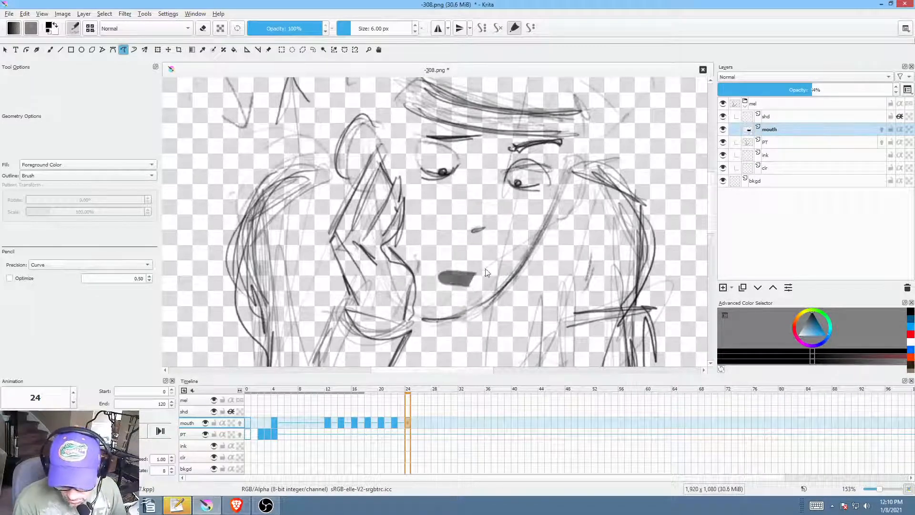
Step: Draw the following mouth shapes at frames 26, 27, 28, 30, 32, 34, 35 and 38, using a thin closed line at frame 34
key("Right")
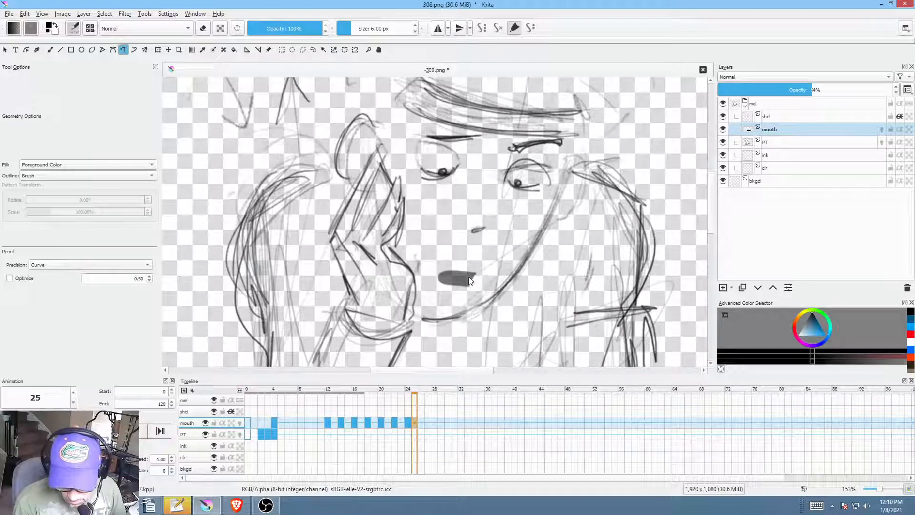
key("Right")
mouse_move(470, 276)
left_mouse_down()
mouse_move(446, 269)
mouse_move(459, 289)
mouse_move(452, 271)
mouse_move(435, 276)
mouse_move(443, 287)
mouse_move(469, 288)
mouse_move(473, 272)
mouse_move(437, 276)
mouse_move(465, 289)
mouse_move(462, 272)
mouse_move(437, 280)
mouse_move(465, 291)
mouse_move(441, 271)
left_mouse_up()
key("Right")
key("Right")
key("Right")
key("Right")
key("Right")
key("Right")
key("Right")
key("Right")
key("ctrl+z")
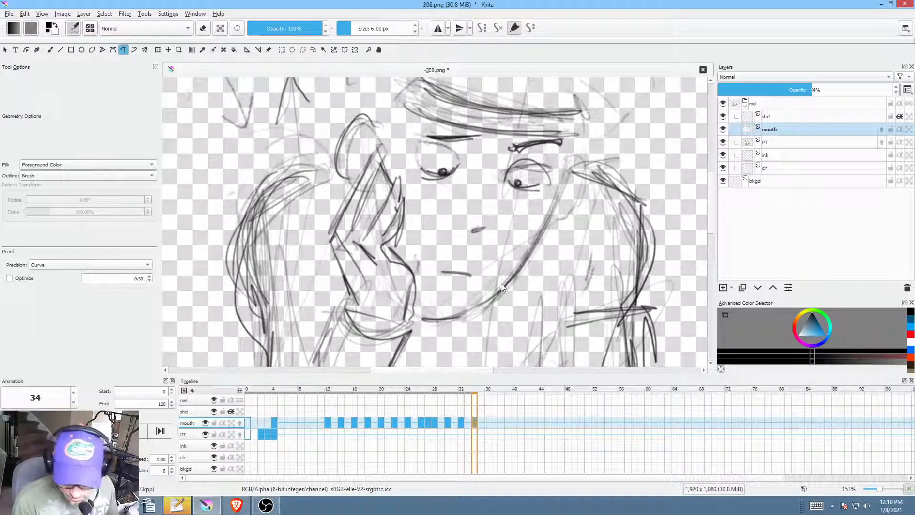
key("Right")
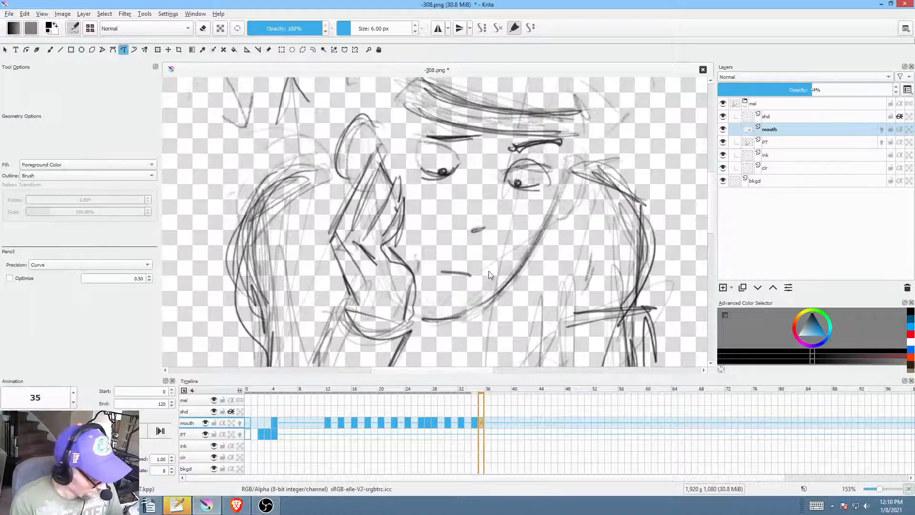
key("F7")
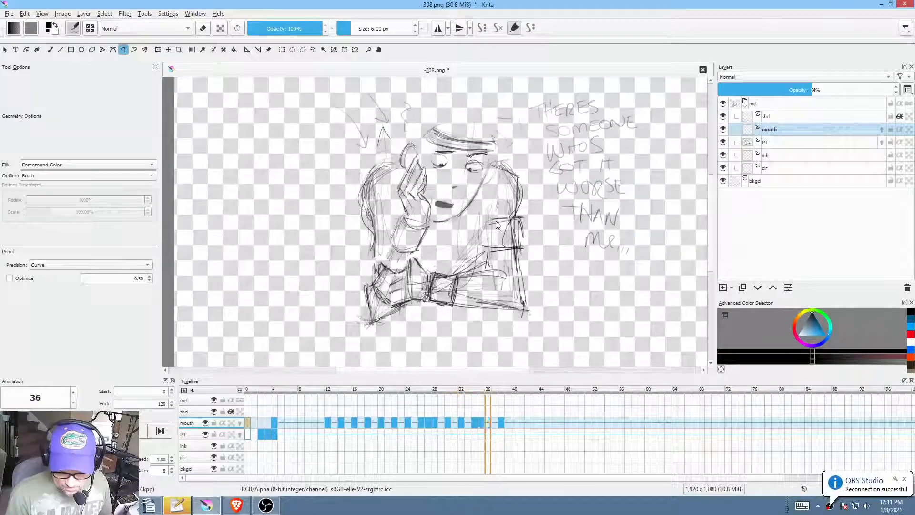
Step: Play back the animation to check the lip-sync mouth shapes, including the last one at frame 38
key("space")
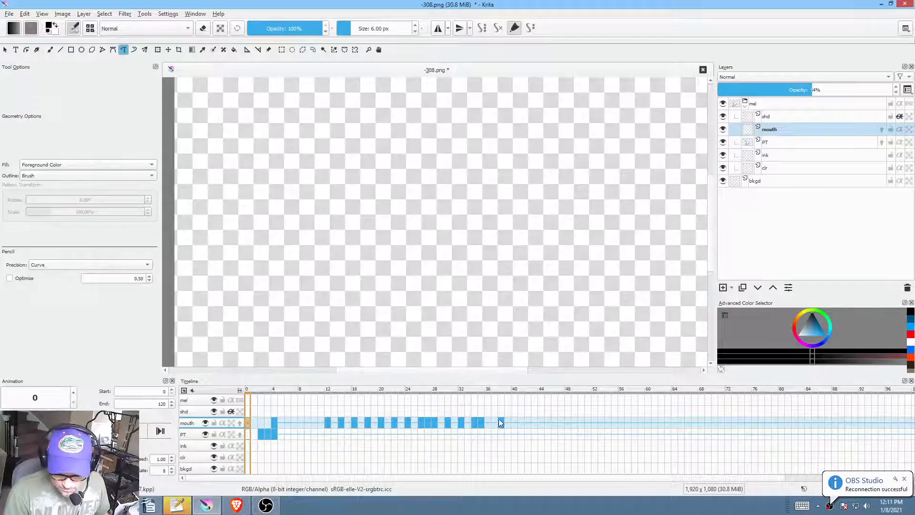
left_click(500, 422)
key("space")
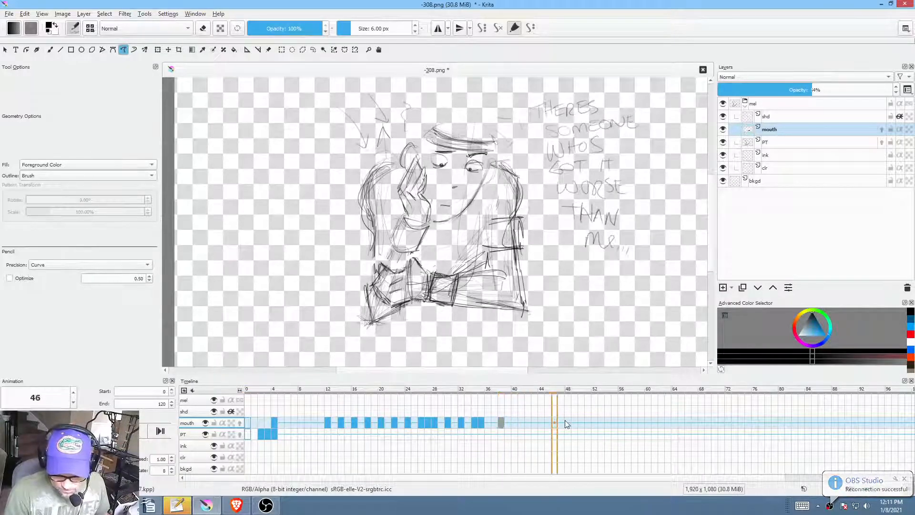
key("space")
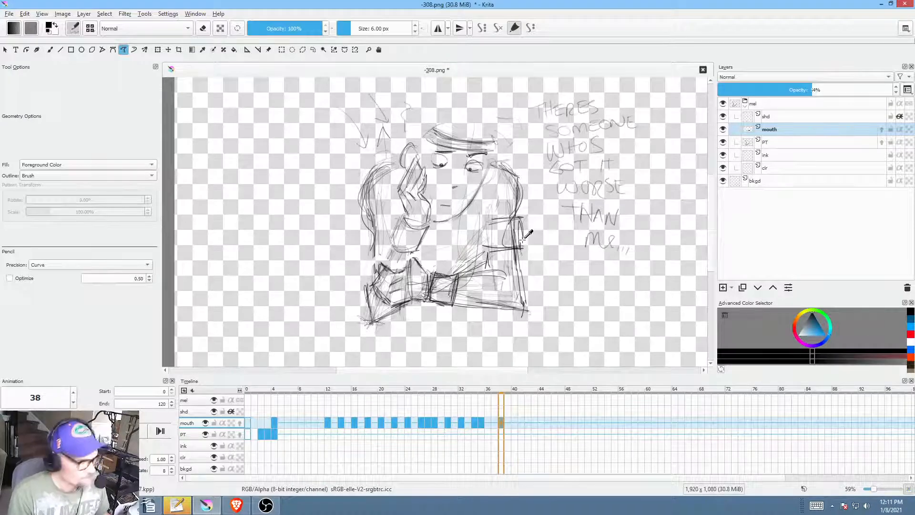
mouse_move(523, 240)
left_mouse_down()
mouse_move(495, 264)
mouse_move(496, 274)
mouse_move(527, 256)
left_mouse_up()
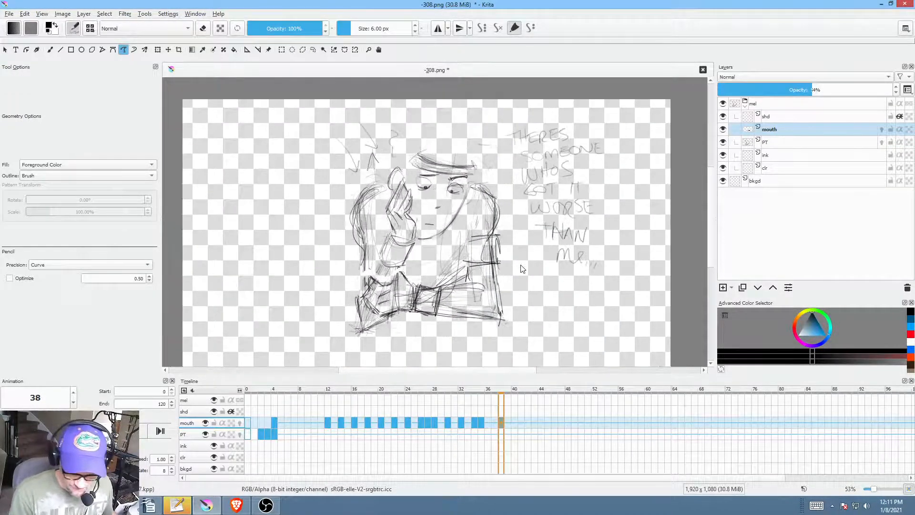
Step: Return to frame 0 and save -308.png with its alpha channel stored, also saving the image as a Krita file
left_click(248, 421)
left_click(16, 13)
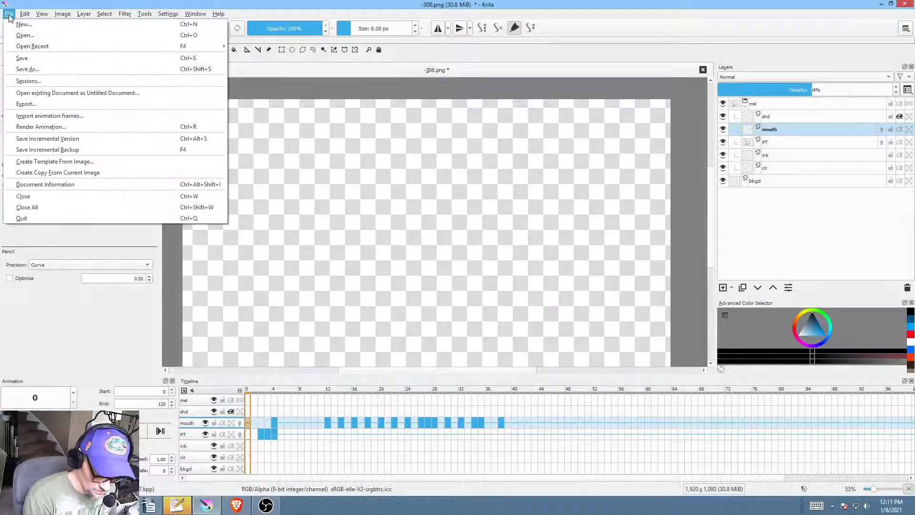
left_click(35, 57)
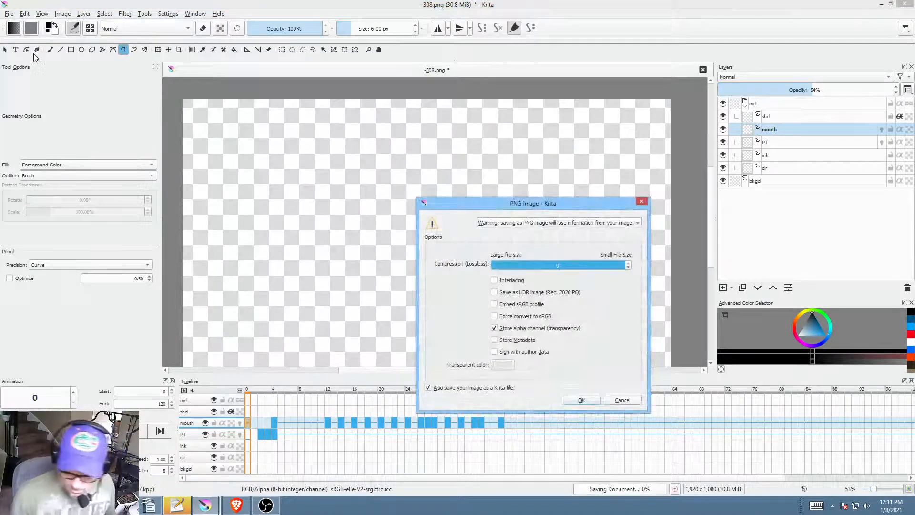
left_click(582, 400)
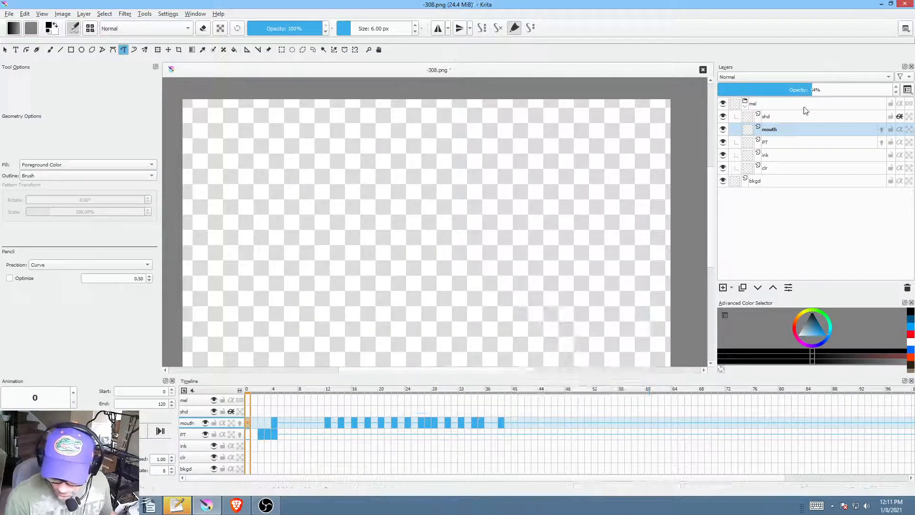
Step: Make the PT layer active and open the pop-up palette of brush presets and colours
left_click(788, 143)
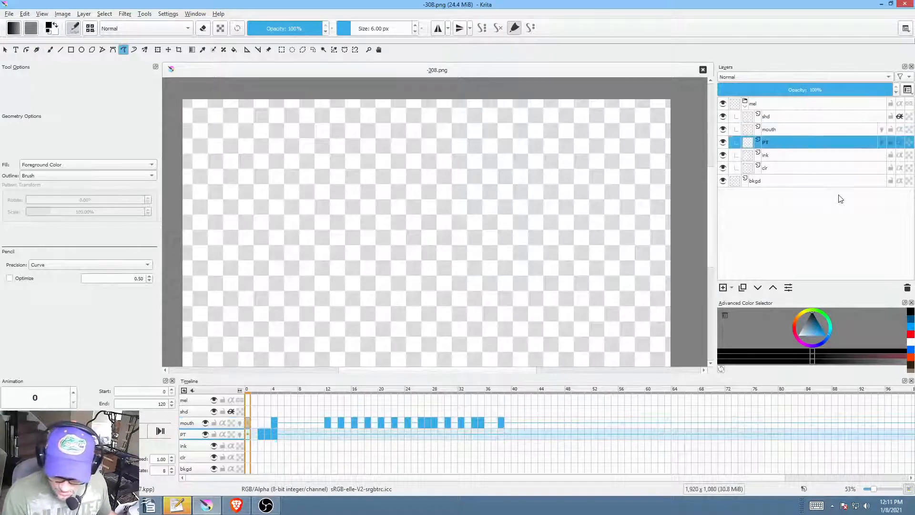
right_click(558, 200)
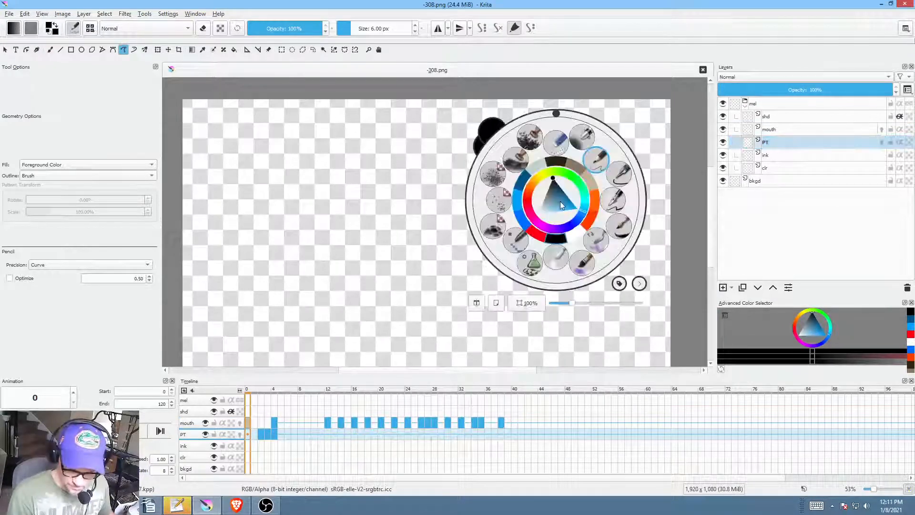
Step: Play back the lip-sync animation from frame 11 and from frame 36 to check its timing against the sketch
left_click(602, 157)
left_click(276, 435)
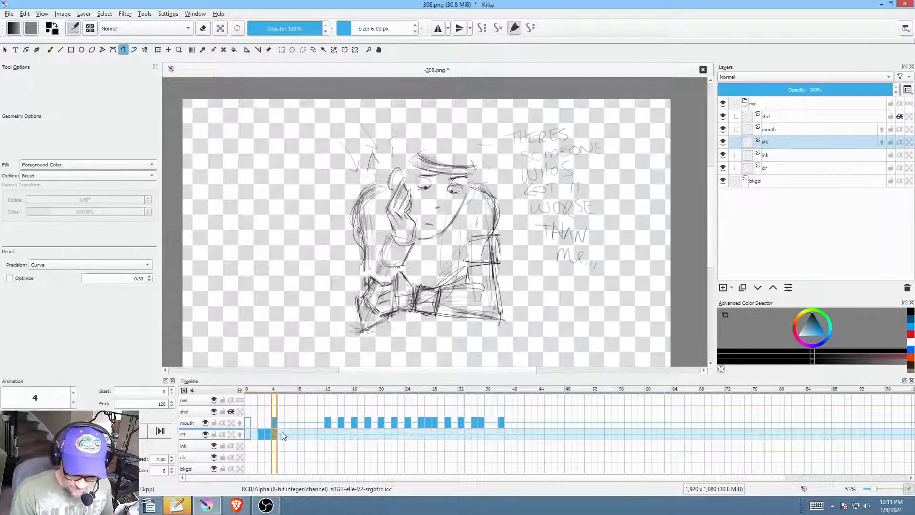
left_click(467, 435)
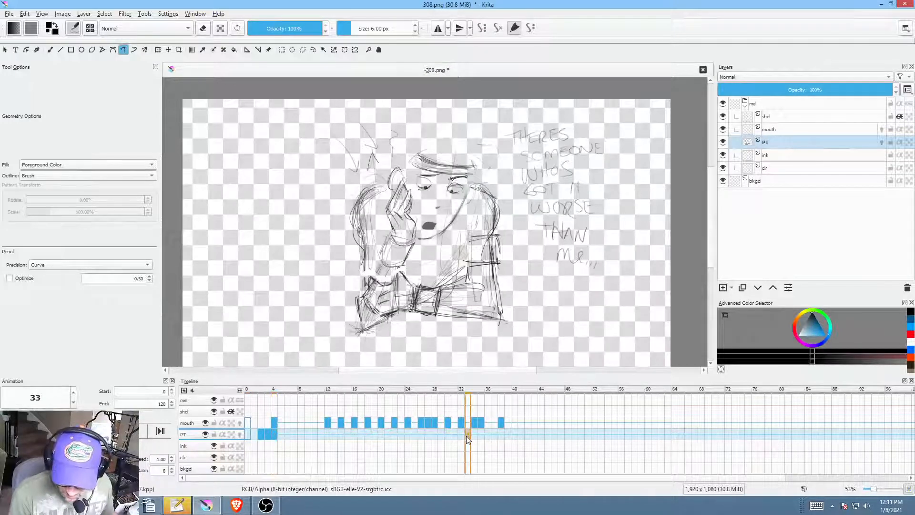
left_click(320, 434)
key("space")
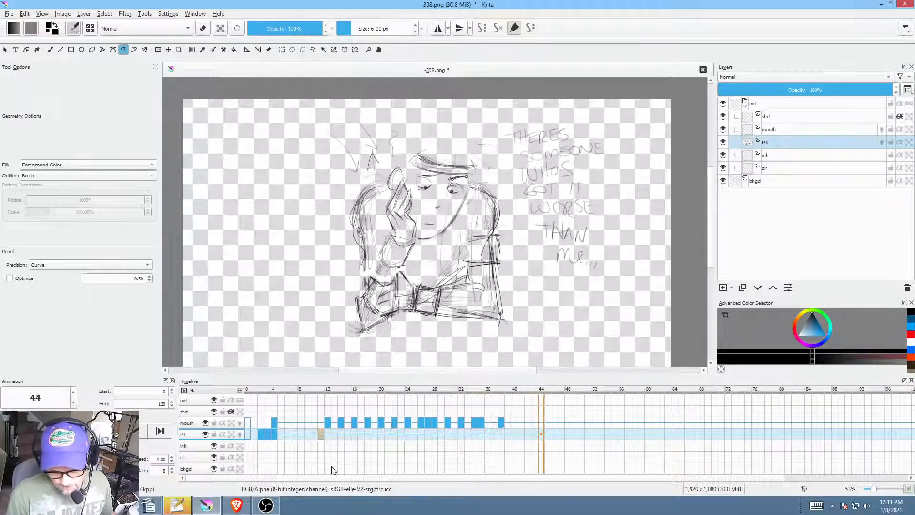
key("space")
key("space")
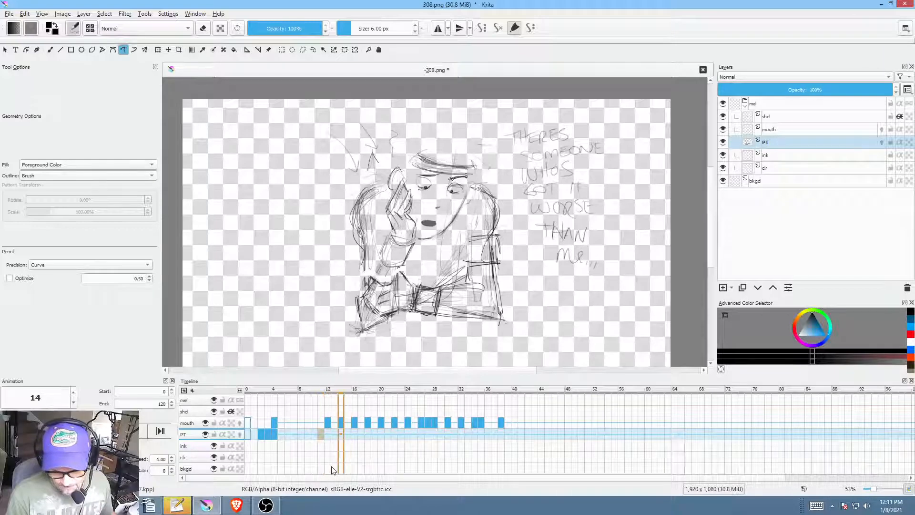
key("space")
key("space")
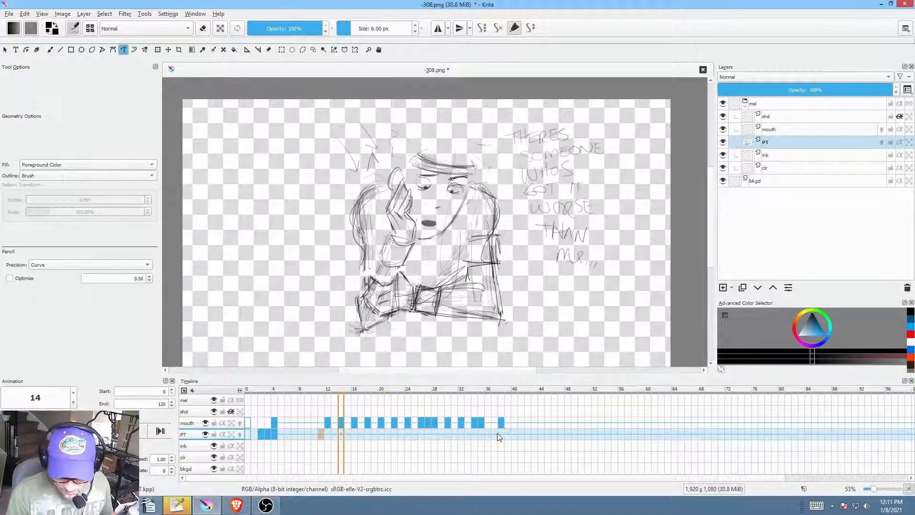
left_click(486, 434)
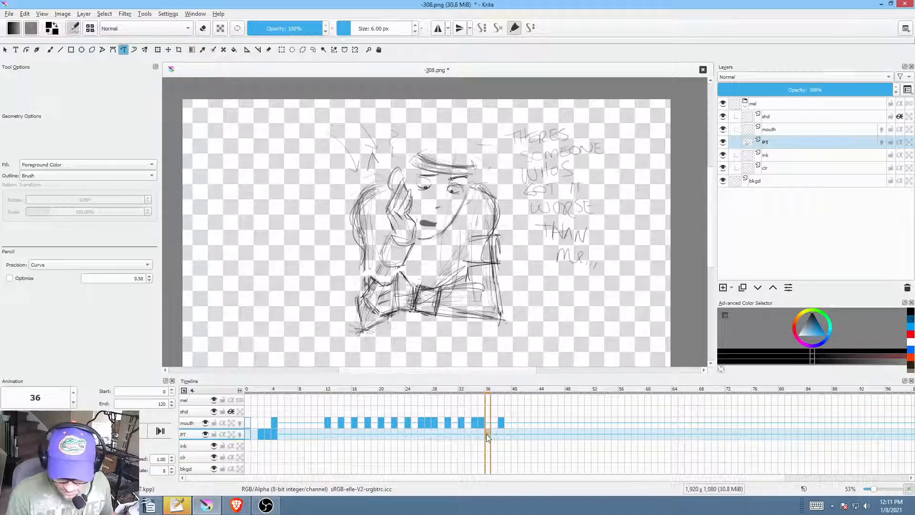
key("space")
Step: At frame 45 of the PT layer, erase both open eyes and draw closed eyelid lines in their place
left_click(548, 434)
left_click_drag(441, 231, 476, 181)
left_click_drag(476, 181, 499, 294)
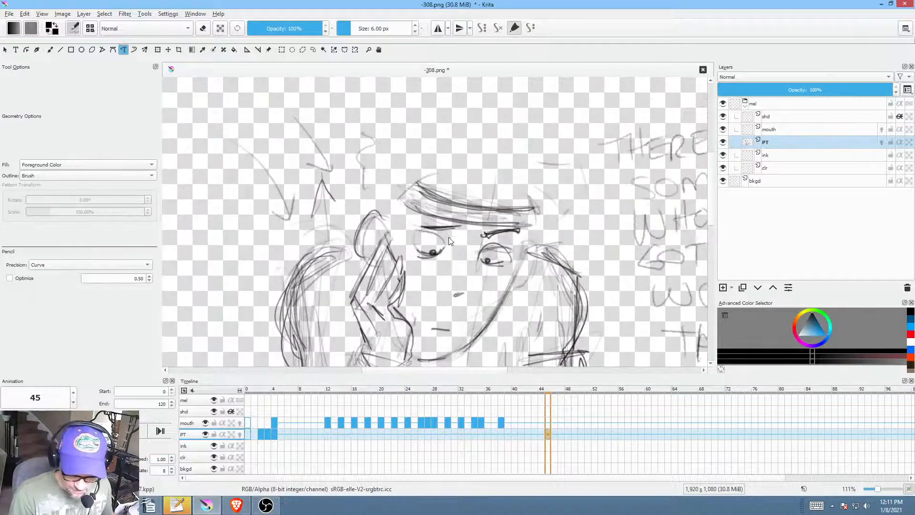
key("e")
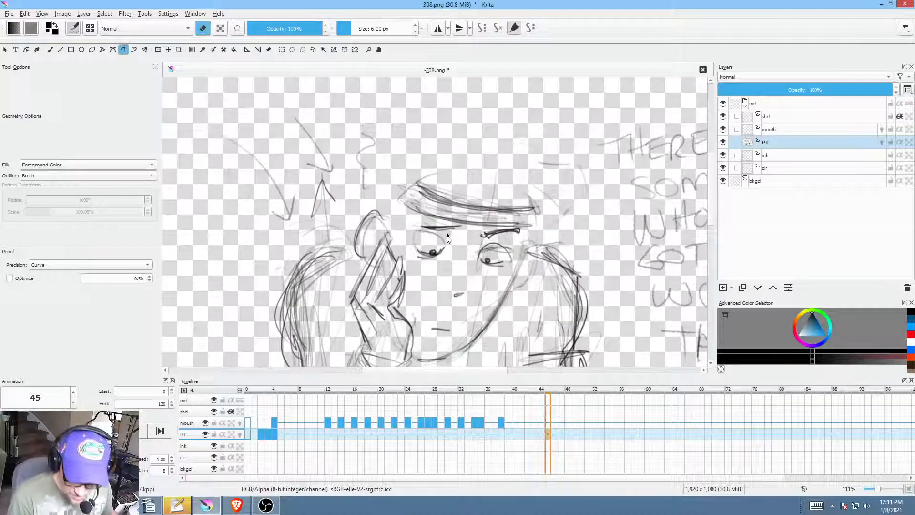
mouse_move(448, 241)
left_mouse_down()
mouse_move(409, 232)
mouse_move(424, 250)
mouse_move(444, 249)
left_mouse_up()
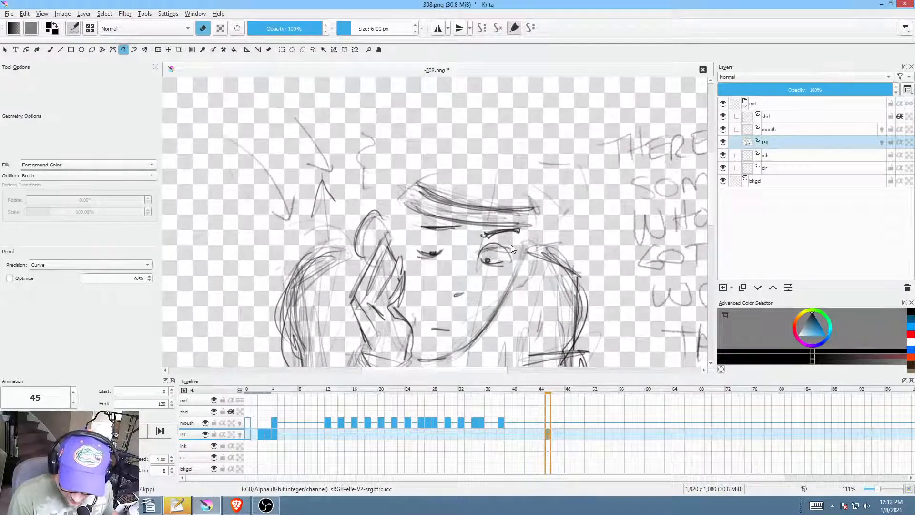
mouse_move(511, 244)
left_mouse_down()
mouse_move(472, 252)
mouse_move(493, 272)
mouse_move(509, 235)
left_mouse_up()
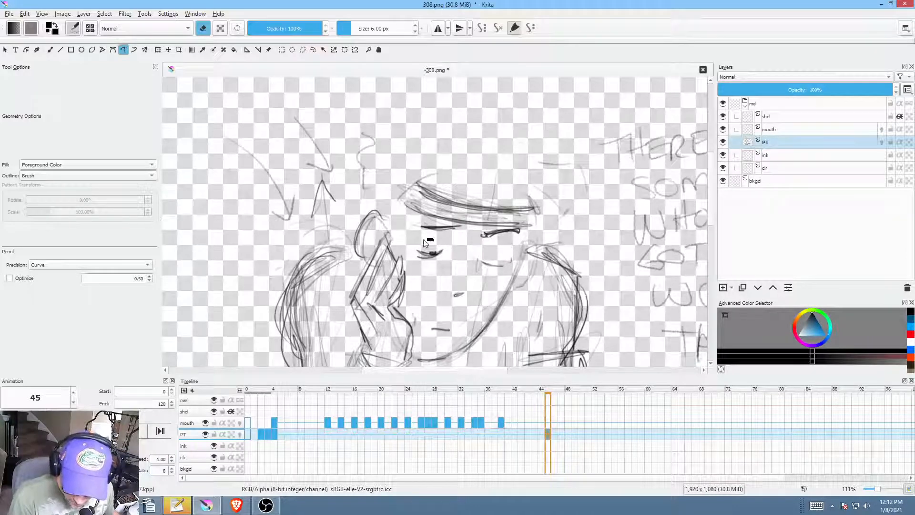
left_click_drag(426, 239, 509, 258)
key("b")
key("e")
left_click_drag(413, 258, 446, 250)
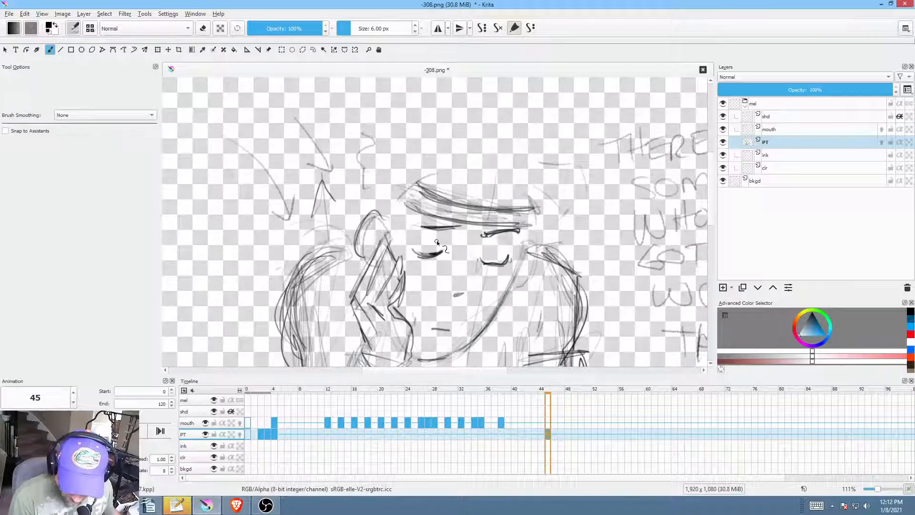
Step: Copy the open-eyes drawing from frame 4 of the PT layer to frame 46 and play back the blink
left_click(274, 434)
left_click(555, 434)
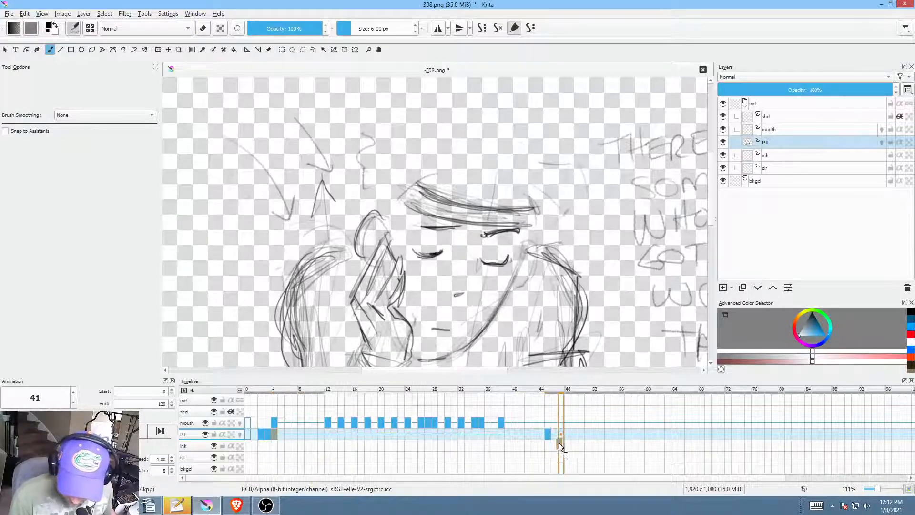
left_click(529, 435)
key("space")
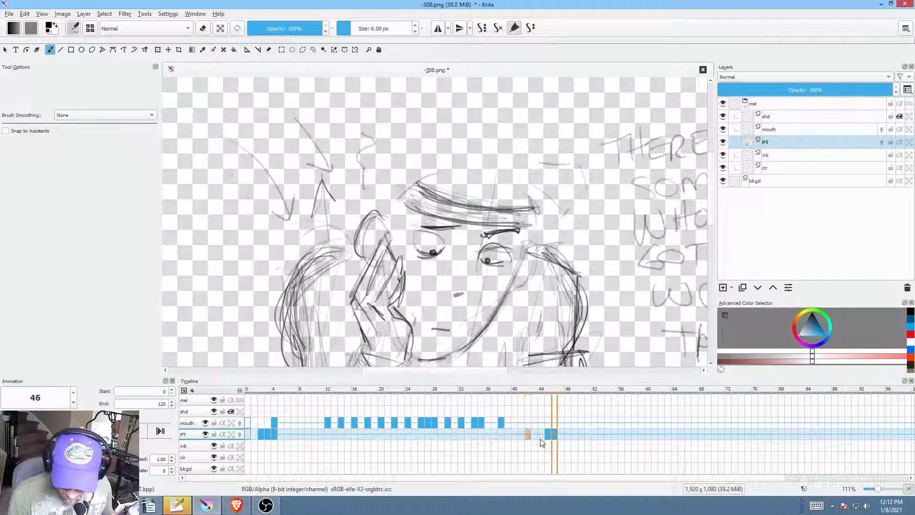
key("space")
key("space")
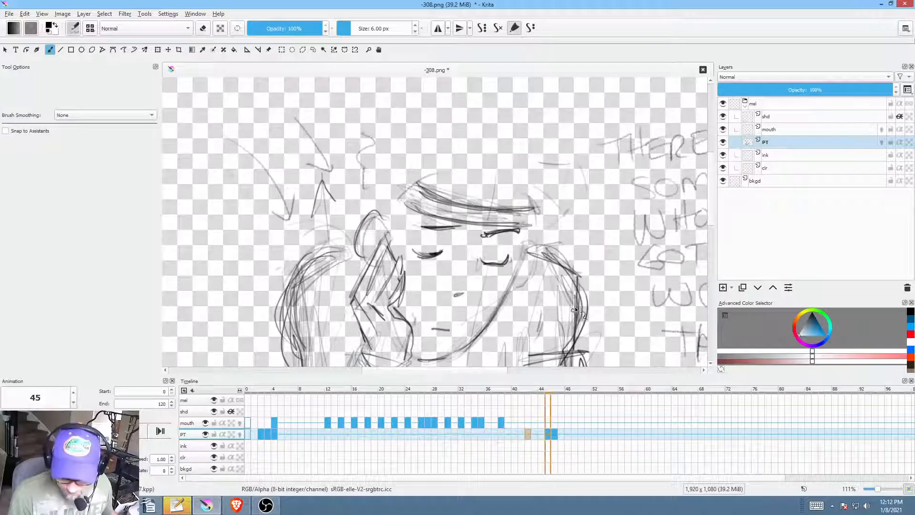
key("space")
left_click_drag(562, 260, 525, 220)
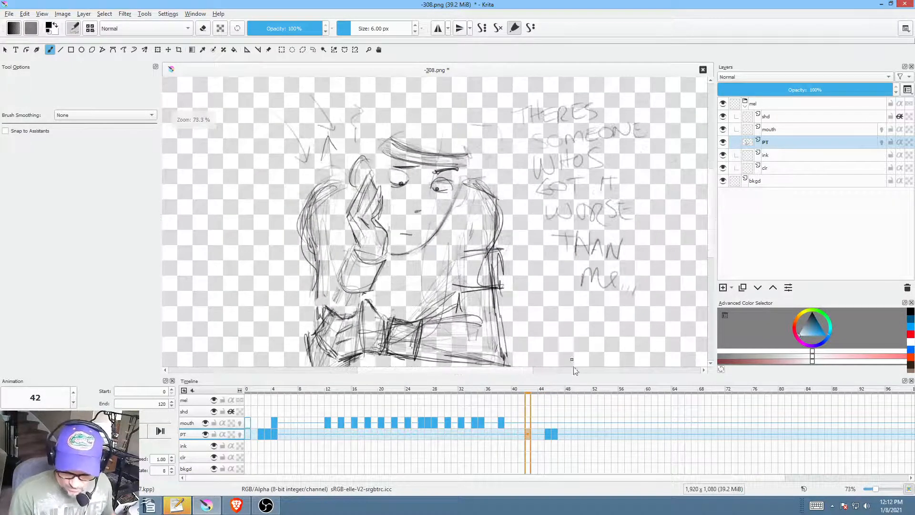
key("space")
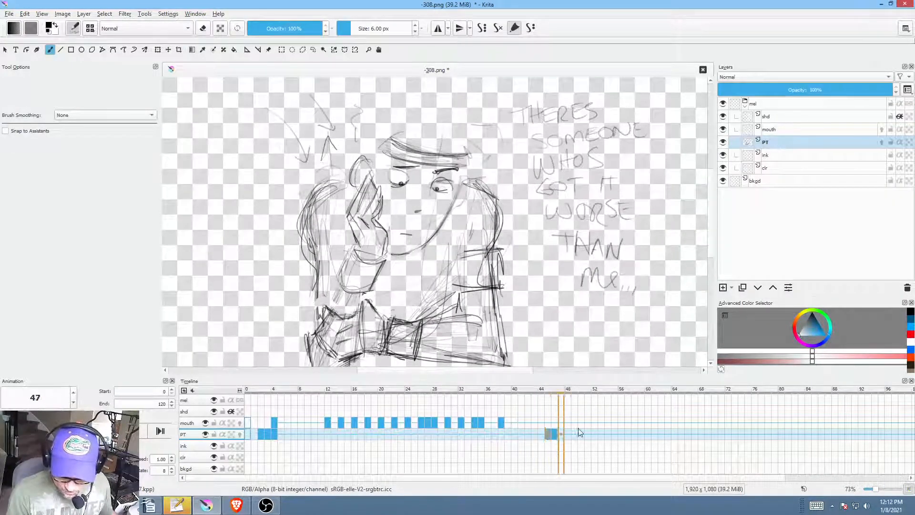
key("space")
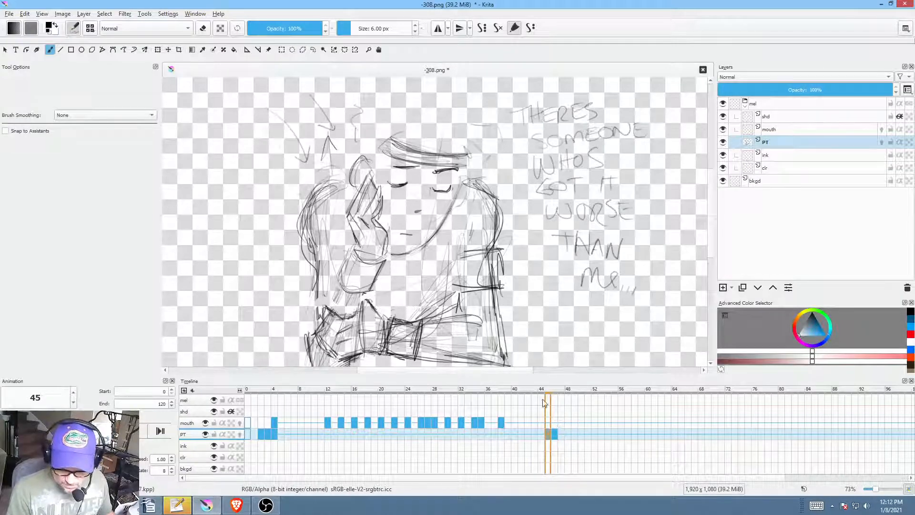
key("Right")
key("space")
Step: At frame 54 of the mouth layer, draw a filled black open mouth over the sketch's mouth line
left_click_drag(603, 434, 608, 436)
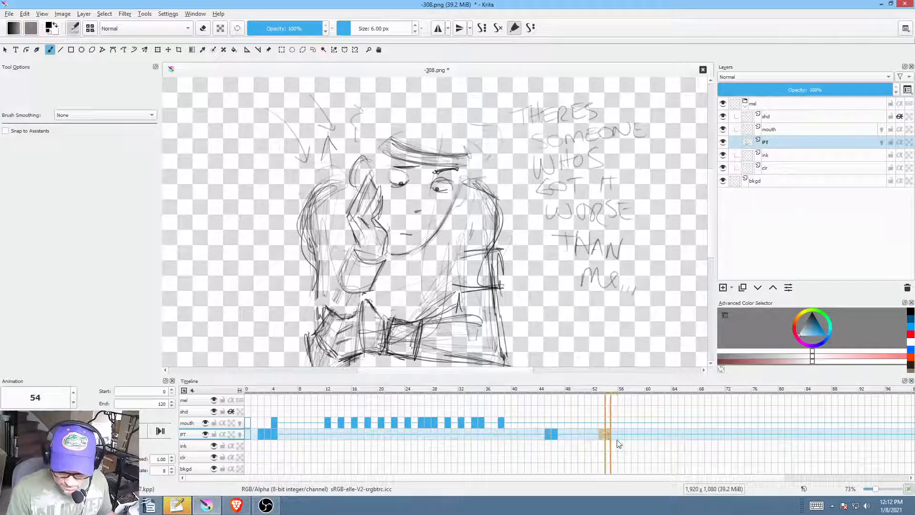
left_click(610, 437)
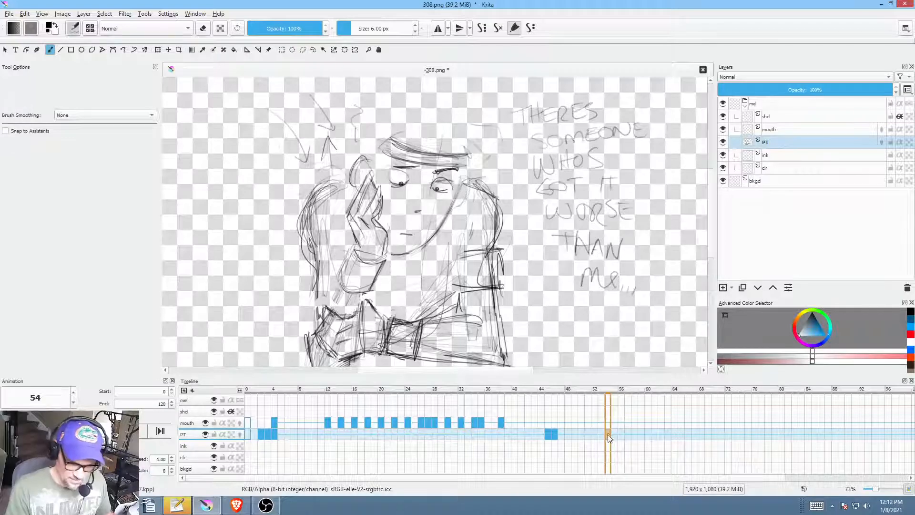
left_click(779, 130)
left_click_drag(810, 332, 812, 310)
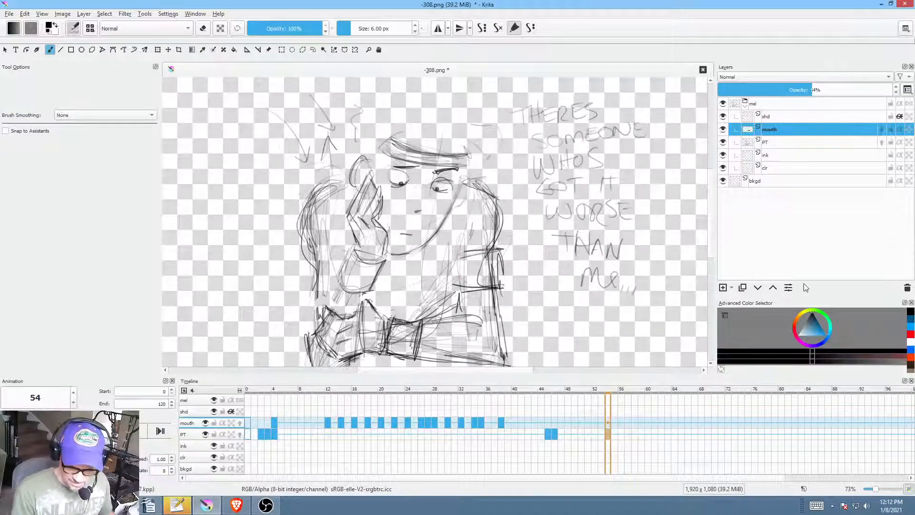
scroll(423, 222, "up", 3)
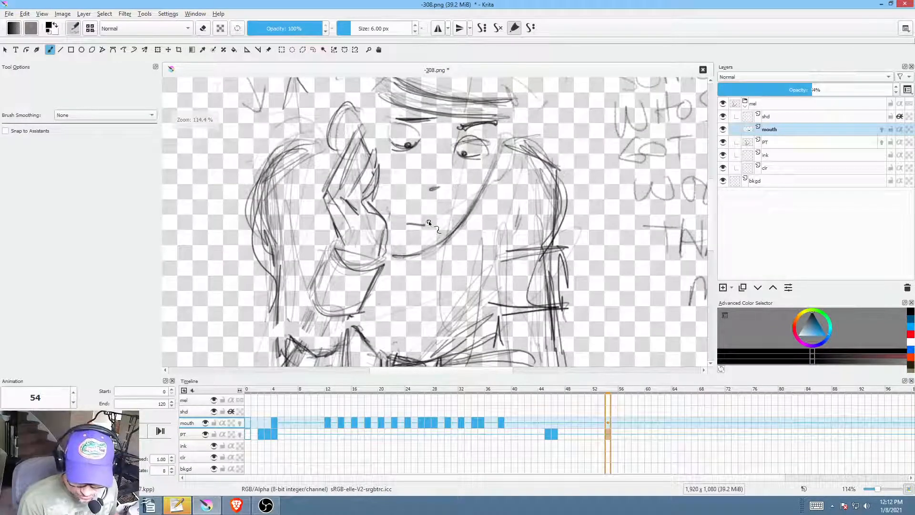
key("p")
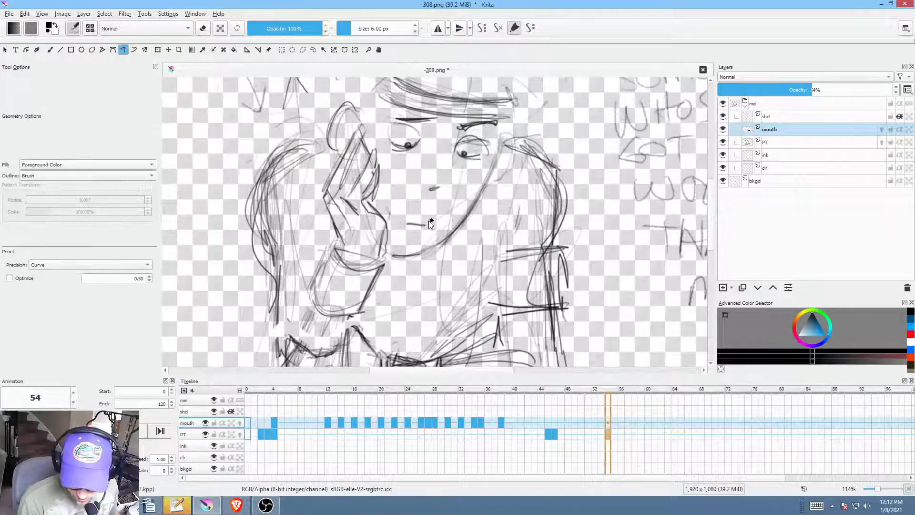
left_click_drag(434, 221, 400, 222)
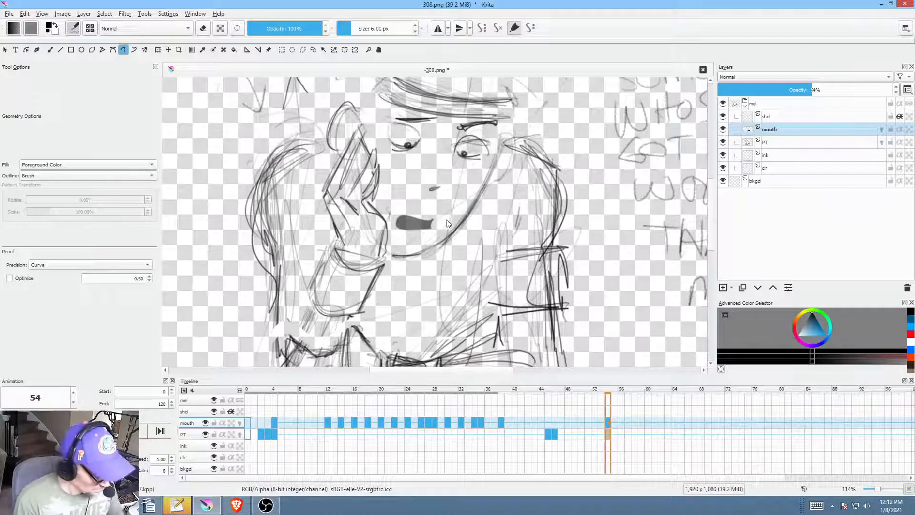
Step: Compare frames 51, 56 and 60 and check the mouth and PT layers at each
key("period")
key("period")
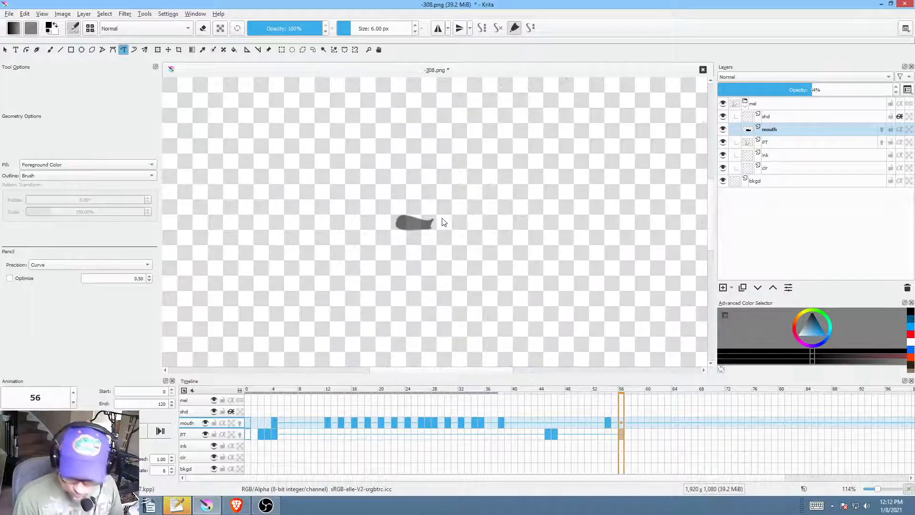
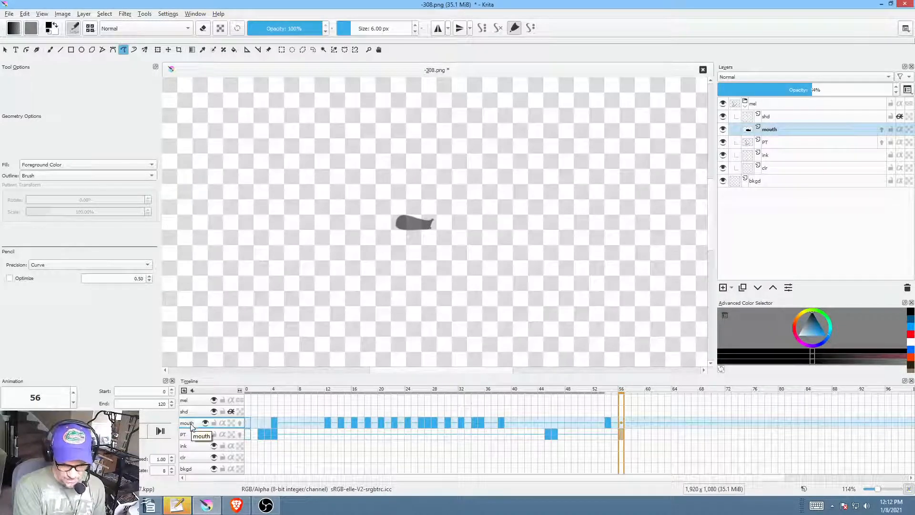
mouse_move(787, 136)
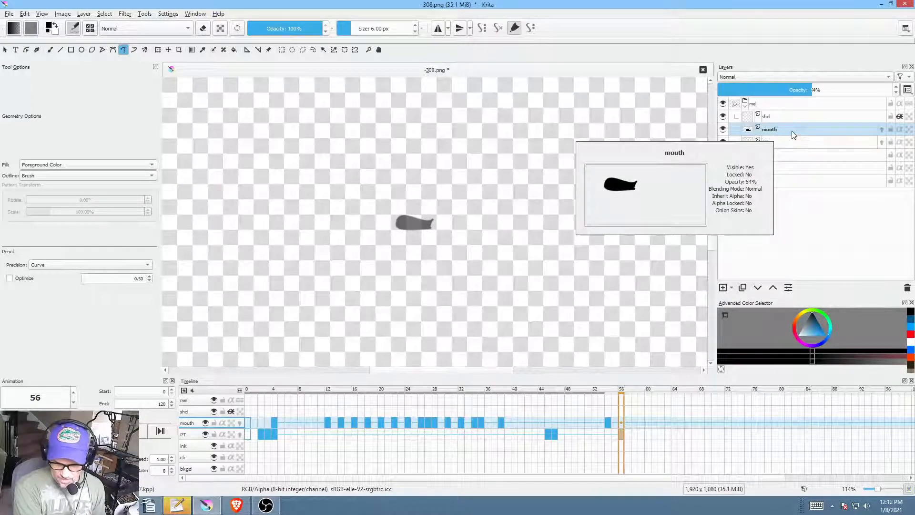
mouse_move(619, 433)
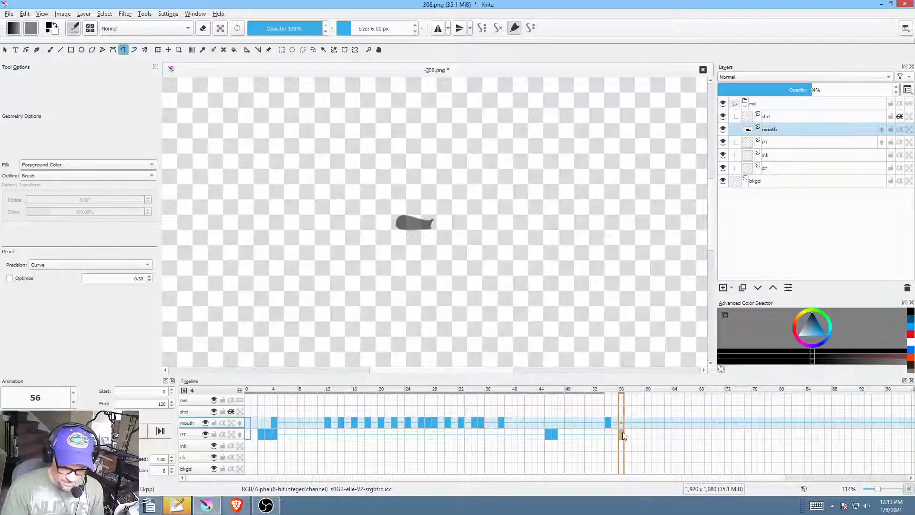
left_click(591, 422)
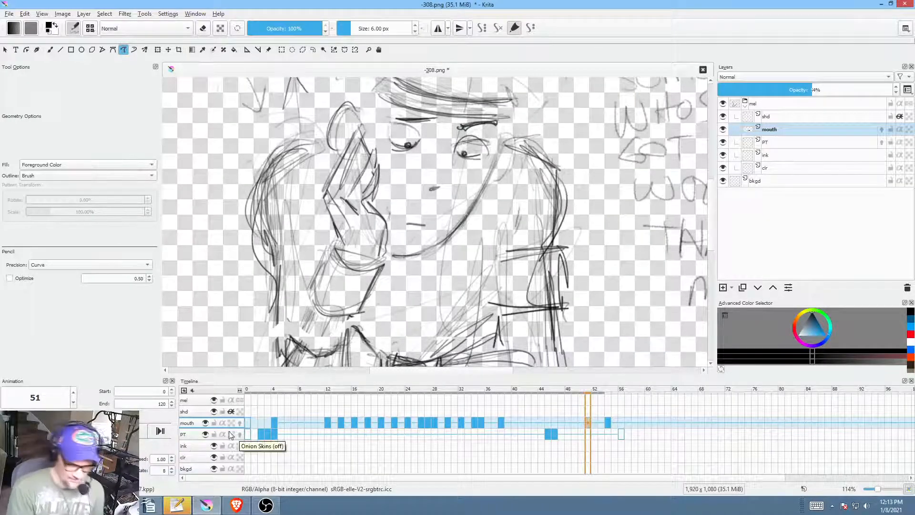
left_click(196, 437)
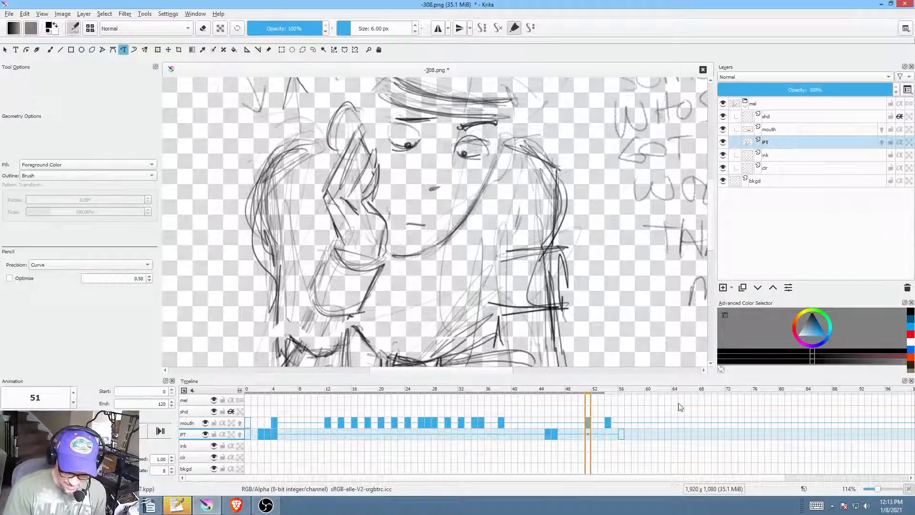
left_click(648, 422)
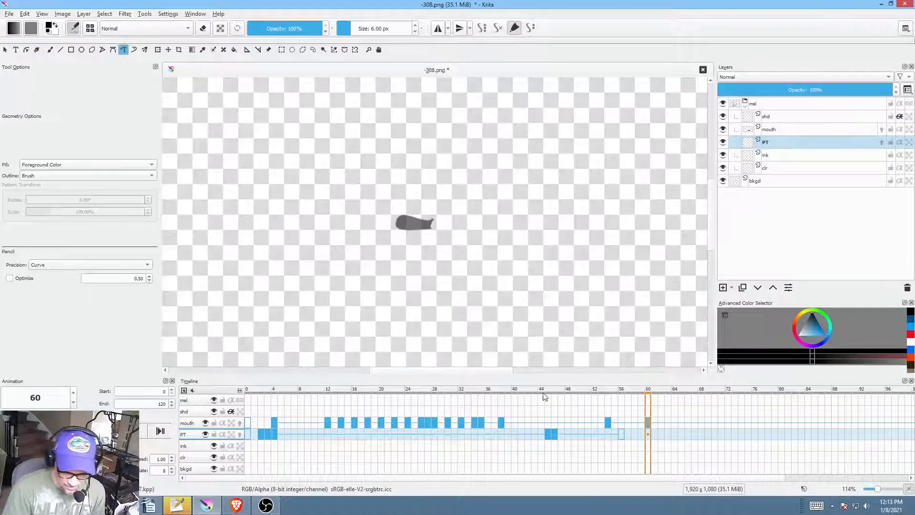
Step: Scrub through the timeline between frames 40 and 51 to review the blink drawings, ending at frame 45 with the PT layer active
left_click(575, 402)
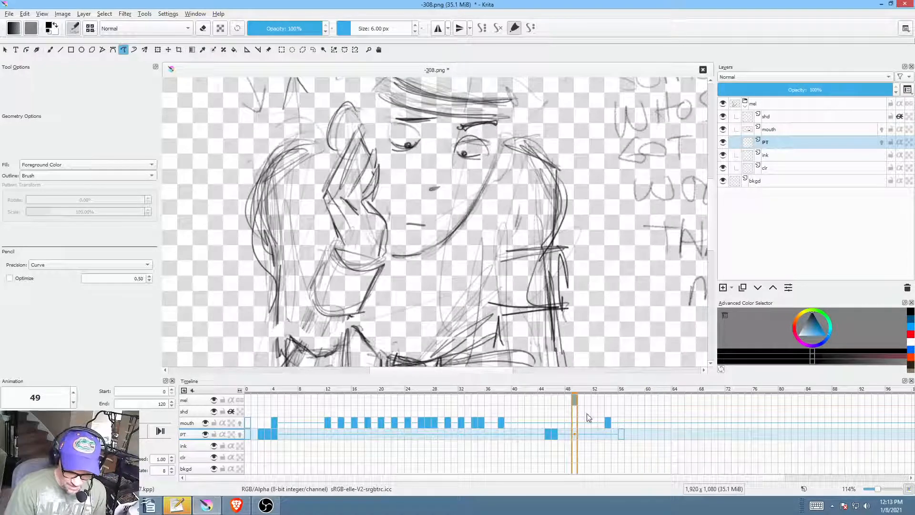
left_click(588, 416)
left_click(569, 424)
left_click_drag(600, 446, 595, 449)
left_click(515, 468)
left_click(602, 450)
left_click(574, 423)
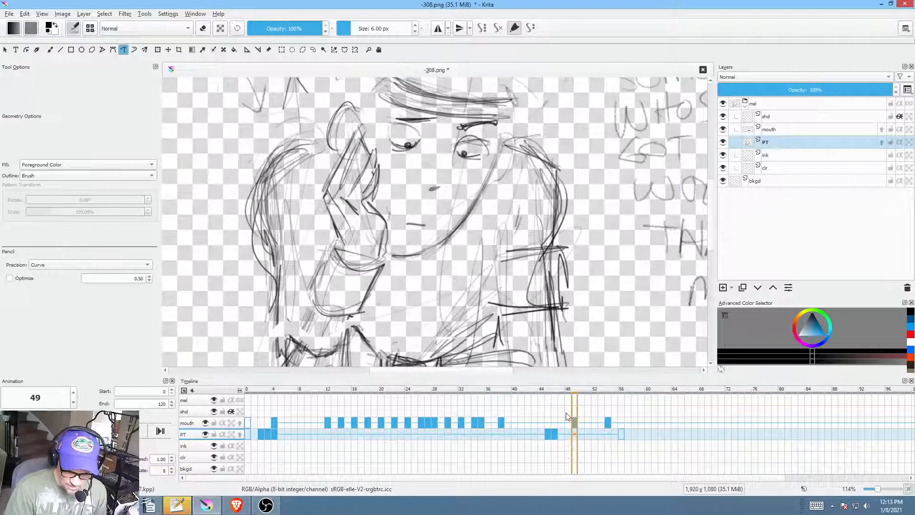
left_click(562, 411)
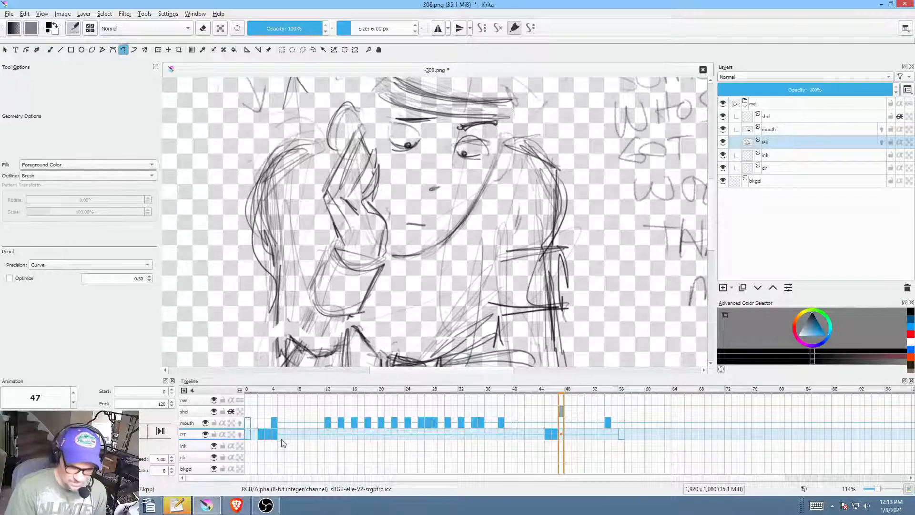
left_click(582, 423)
left_click(554, 423)
left_click(534, 447)
left_click(515, 457)
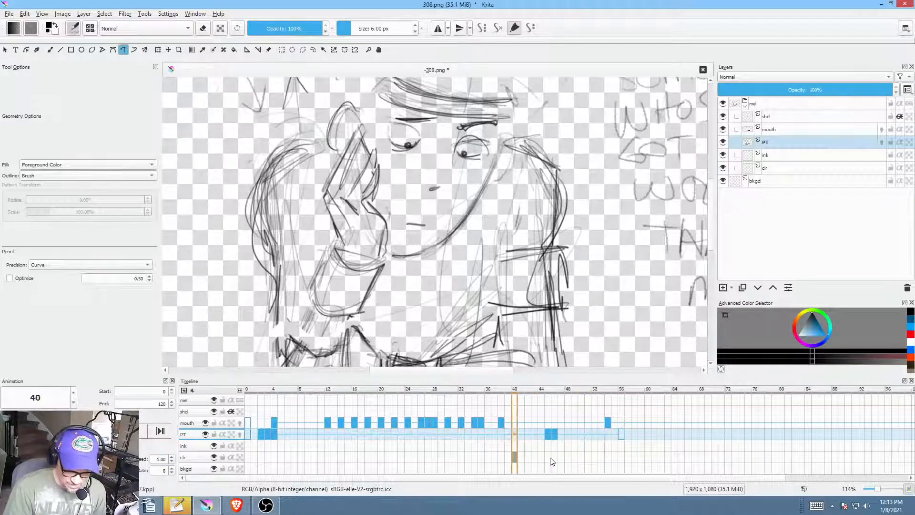
left_click(568, 450)
left_click(547, 446)
left_click(787, 130)
left_click(785, 143)
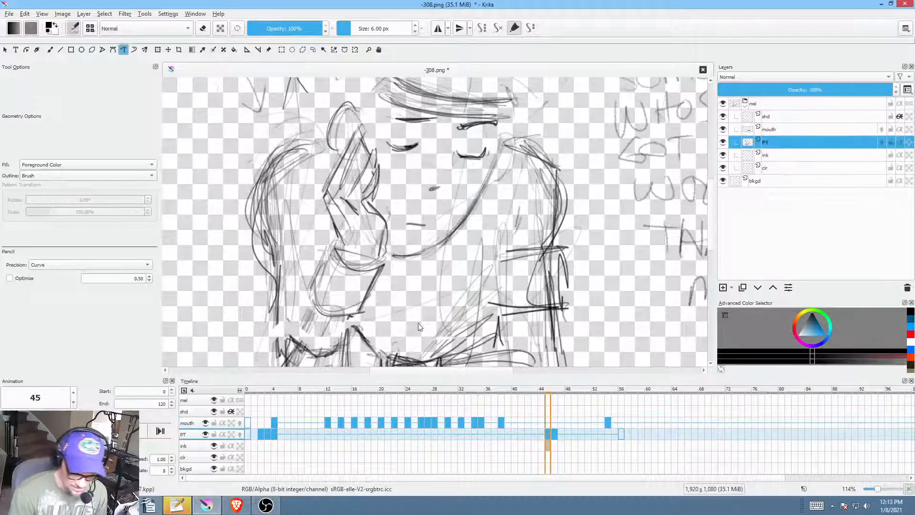
Step: Make the mouth layer active and compare the drawings at frames 56, 54 and 46, ending at frame 54
left_click(193, 424)
left_click(194, 432)
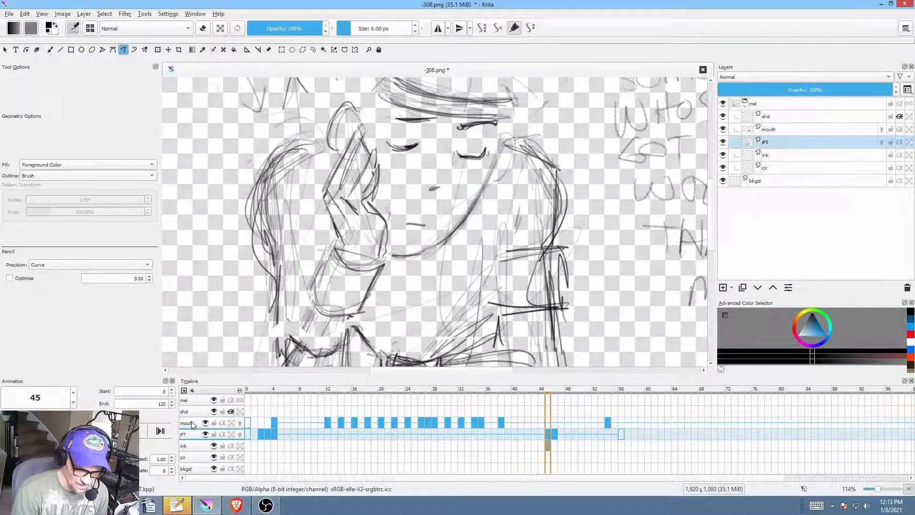
left_click(193, 423)
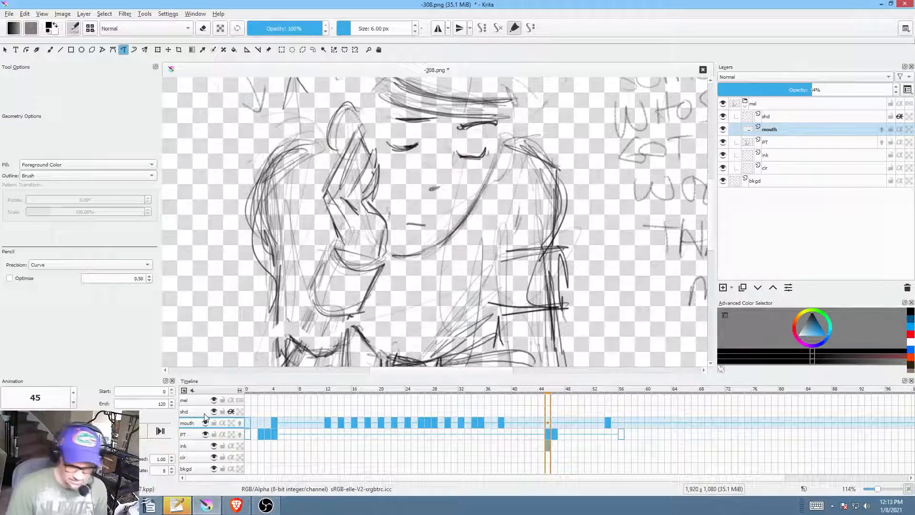
left_click(622, 435)
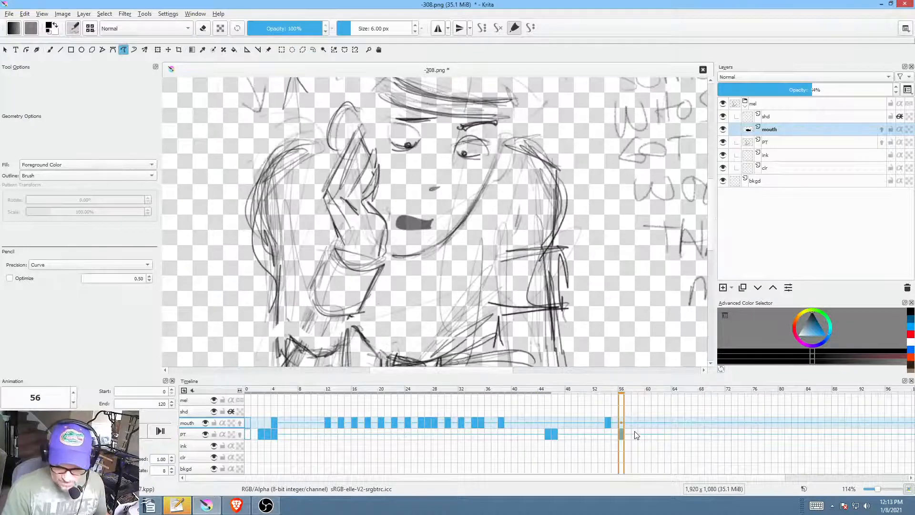
left_click(609, 435)
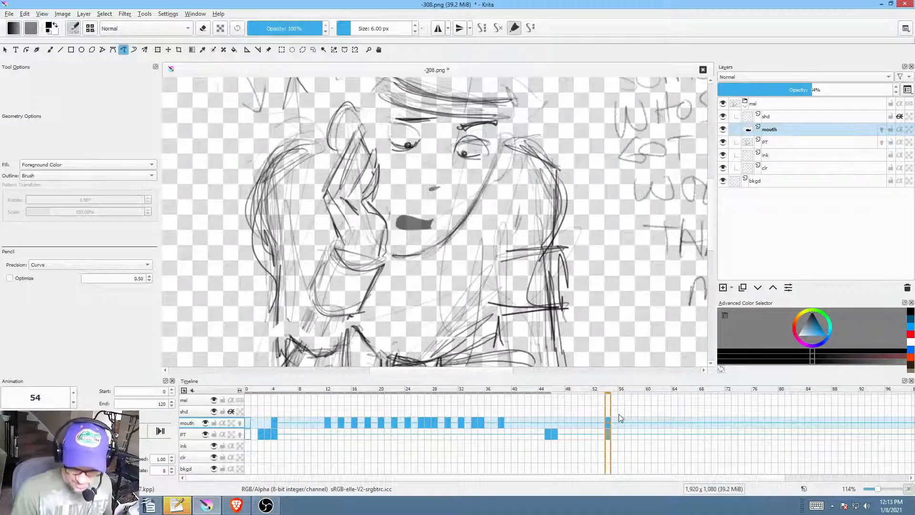
left_click_drag(502, 226, 510, 204)
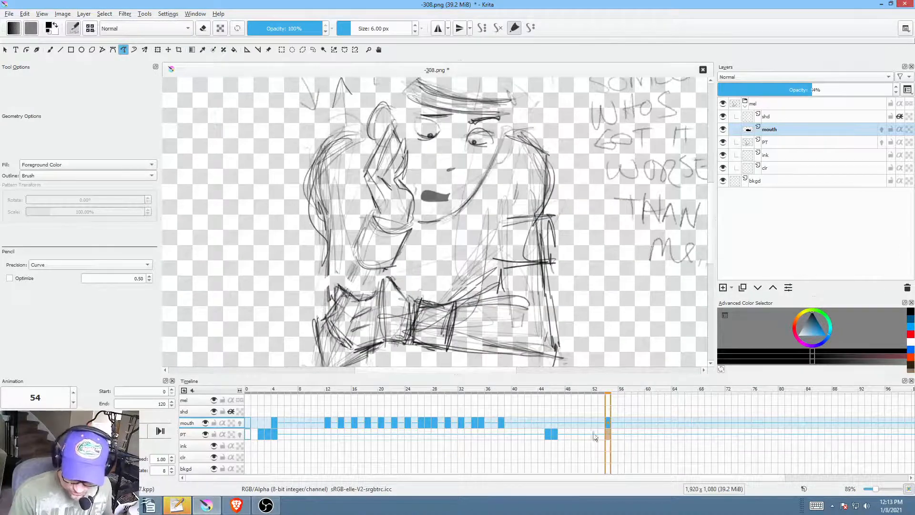
key("Left")
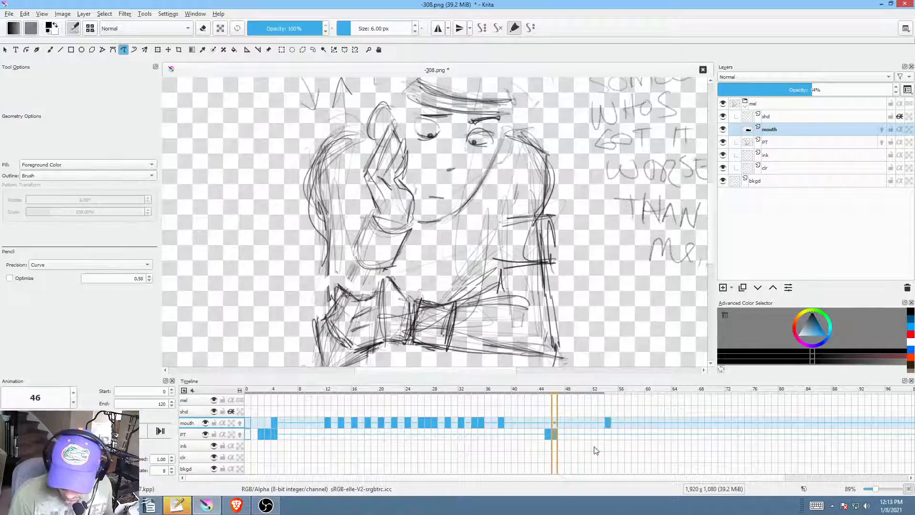
key("space")
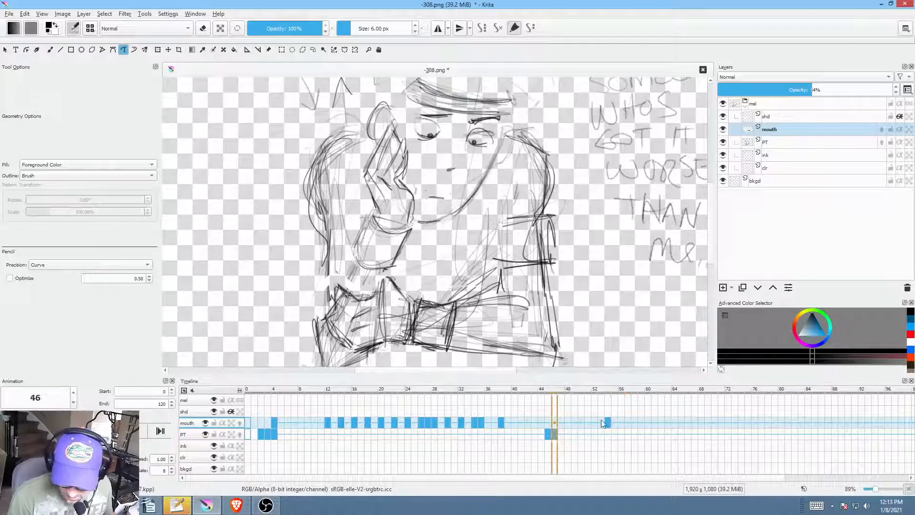
left_click(608, 423)
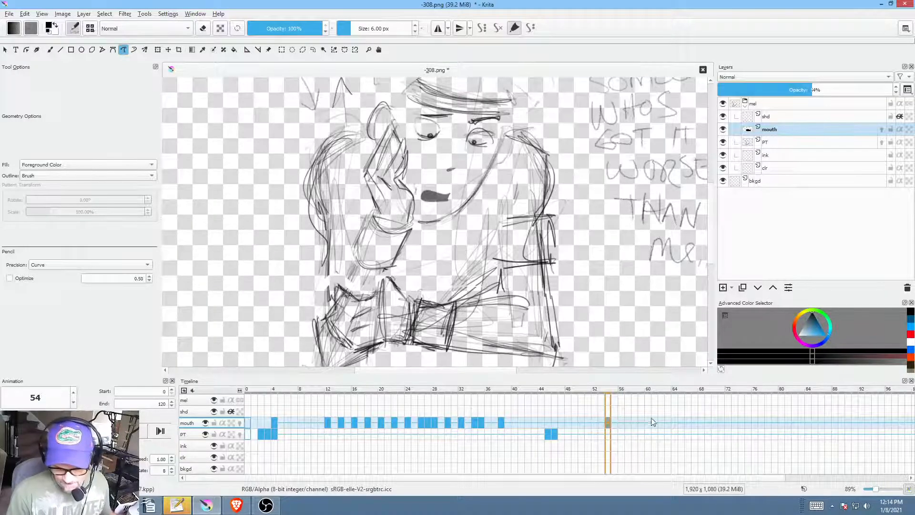
left_click(782, 128)
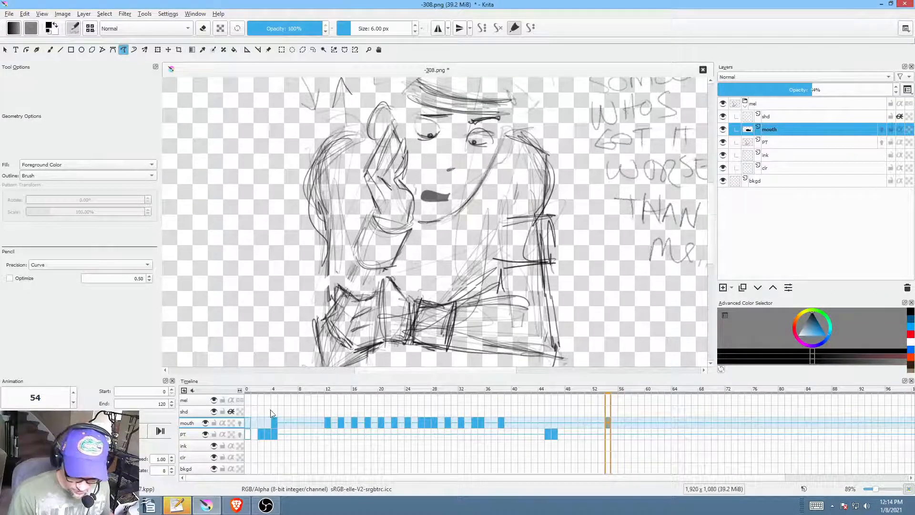
Step: At frame 56 of the mouth layer, clear the held mouth and draw a wide filled open mouth, checking it against the preceding frames
left_click(622, 422)
left_click_drag(431, 246, 466, 281)
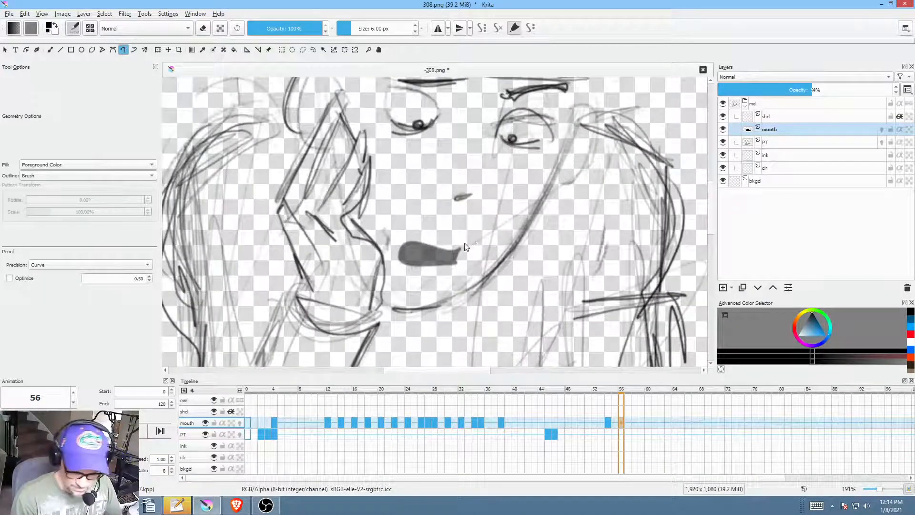
key("Delete")
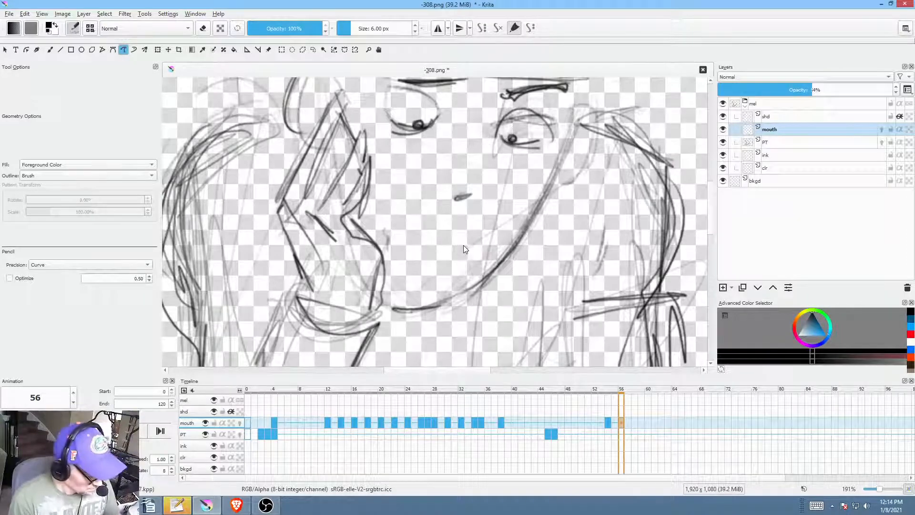
key("Left")
key("Left")
key("Right")
key("Right")
mouse_move(462, 246)
left_mouse_down()
mouse_move(424, 242)
mouse_move(406, 249)
mouse_move(404, 261)
mouse_move(462, 249)
left_mouse_up()
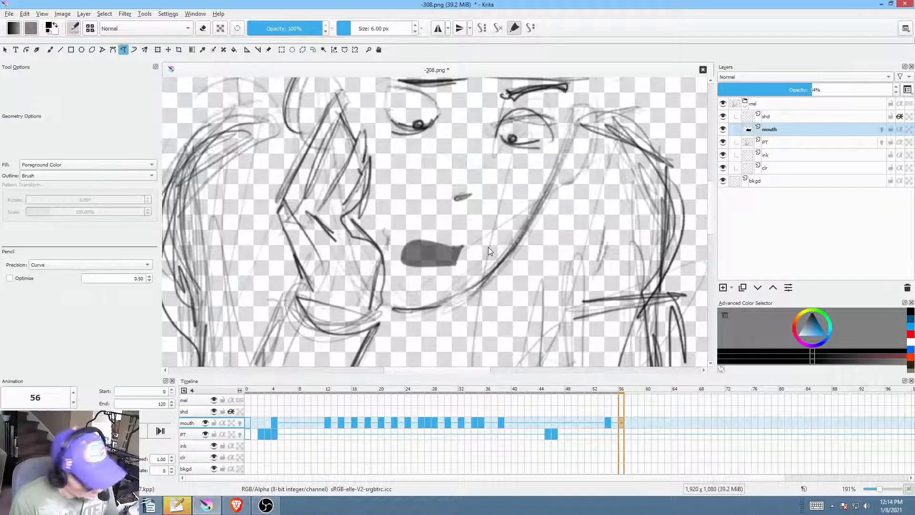
Step: At frame 58 of the mouth layer, replace the held mouth with a narrower, rounder filled open mouth
key("Right")
key("Right")
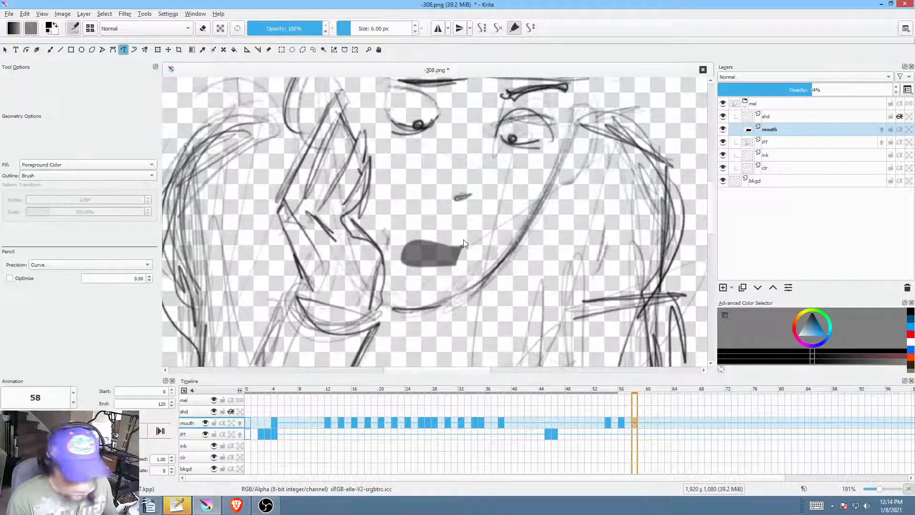
mouse_move(463, 246)
left_mouse_down()
mouse_move(443, 244)
mouse_move(414, 270)
mouse_move(457, 270)
mouse_move(462, 249)
left_mouse_up()
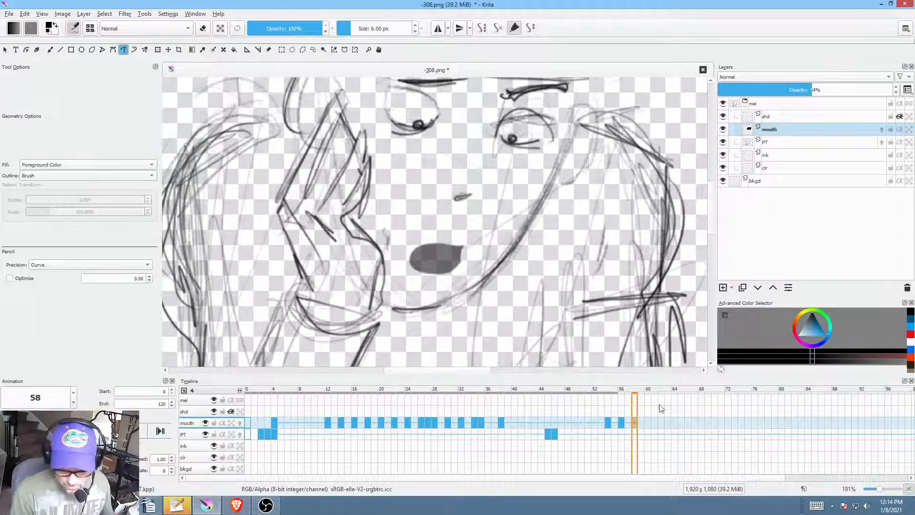
Step: At frame 61 of the mouth layer, clear the held mouth and draw a short horizontal line as a closed mouth
left_click(654, 424)
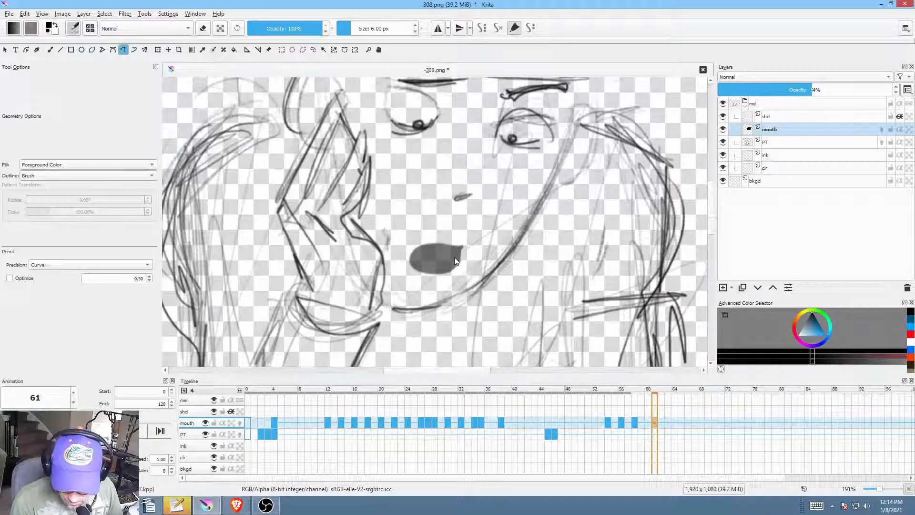
key("Delete")
left_click_drag(457, 259, 423, 260)
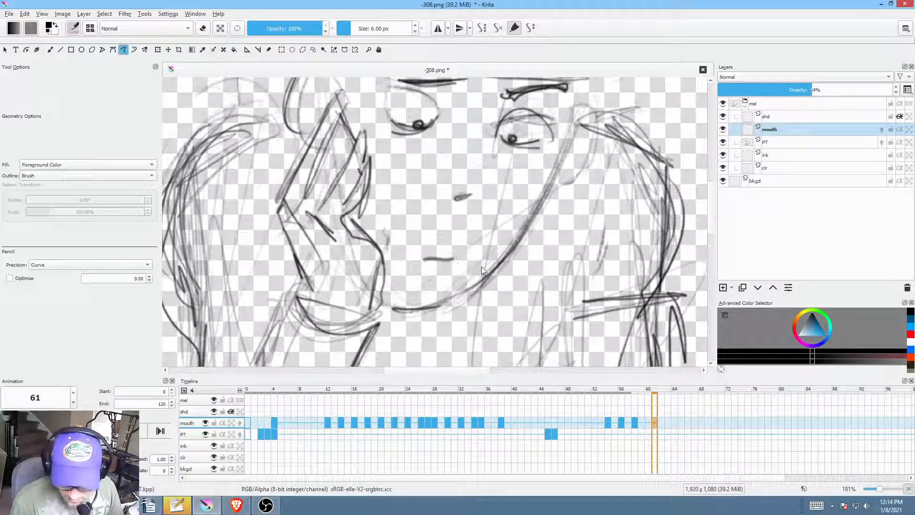
scroll(562, 234, "down", 6)
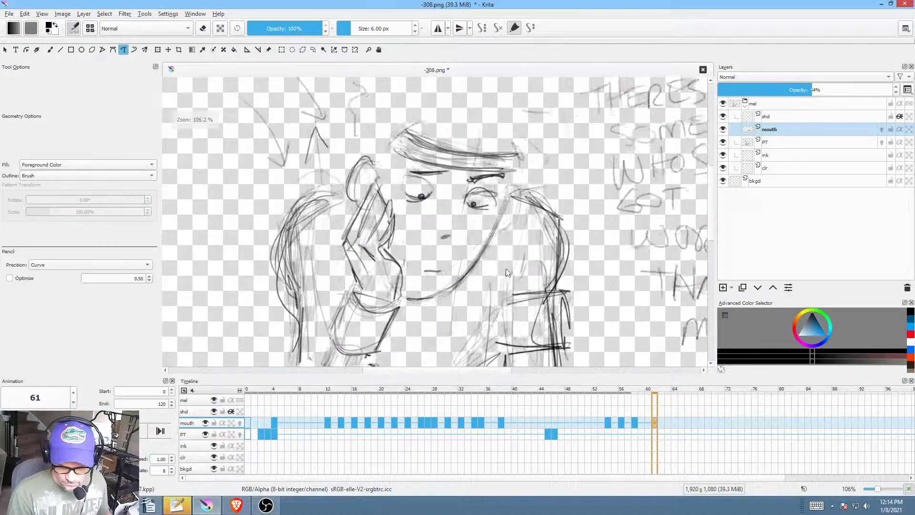
Step: Scrub the timeline between frames 44 and 64 and play back from frame 33 to review the mouth timing
mouse_move(534, 242)
left_mouse_down()
mouse_move(540, 252)
mouse_move(542, 244)
left_mouse_up()
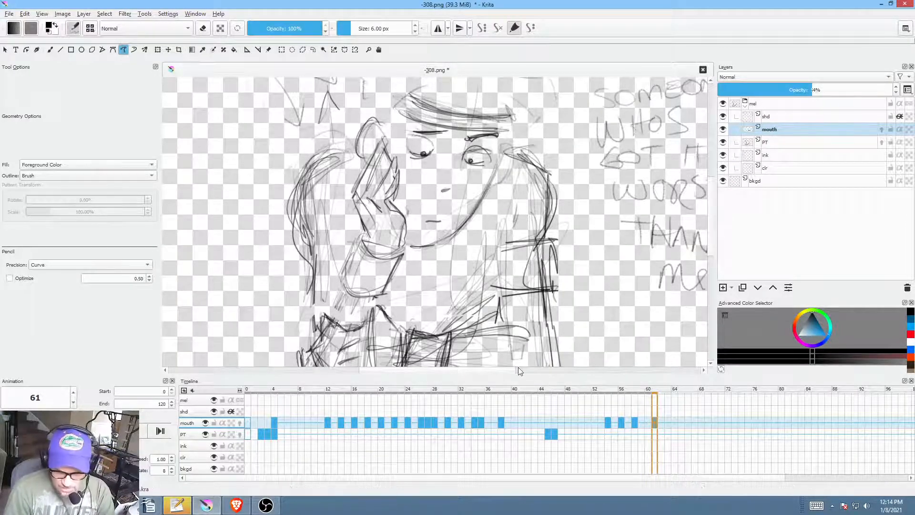
mouse_move(539, 390)
left_mouse_down()
mouse_move(661, 395)
mouse_move(572, 410)
mouse_move(684, 410)
mouse_move(548, 413)
mouse_move(577, 414)
left_mouse_up()
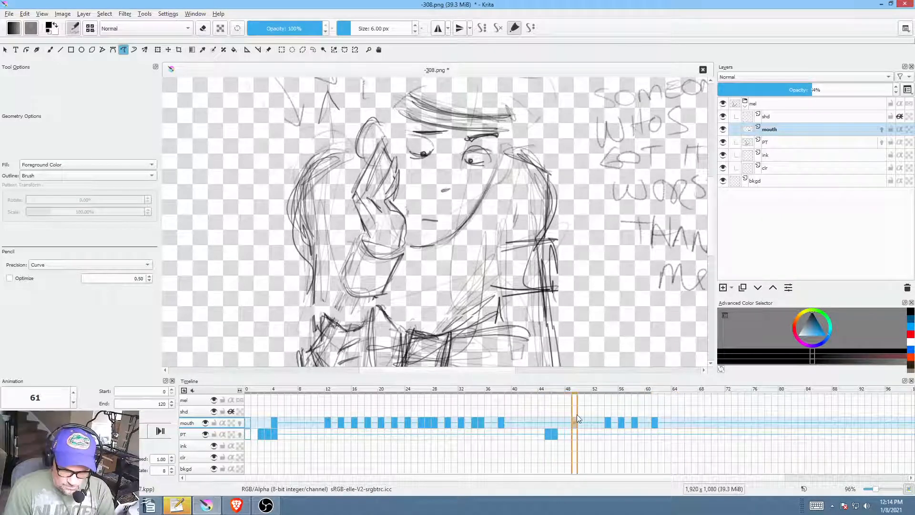
left_click_drag(628, 296, 613, 282)
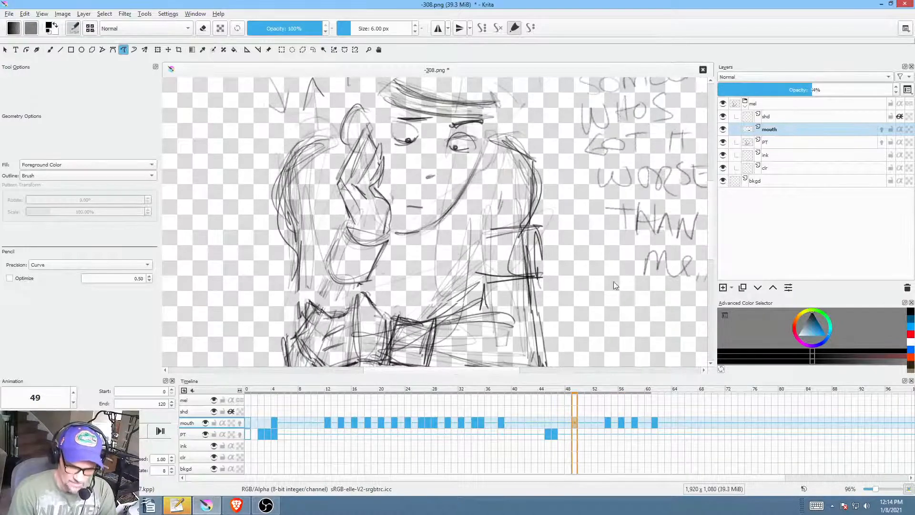
left_click_drag(599, 391, 627, 405)
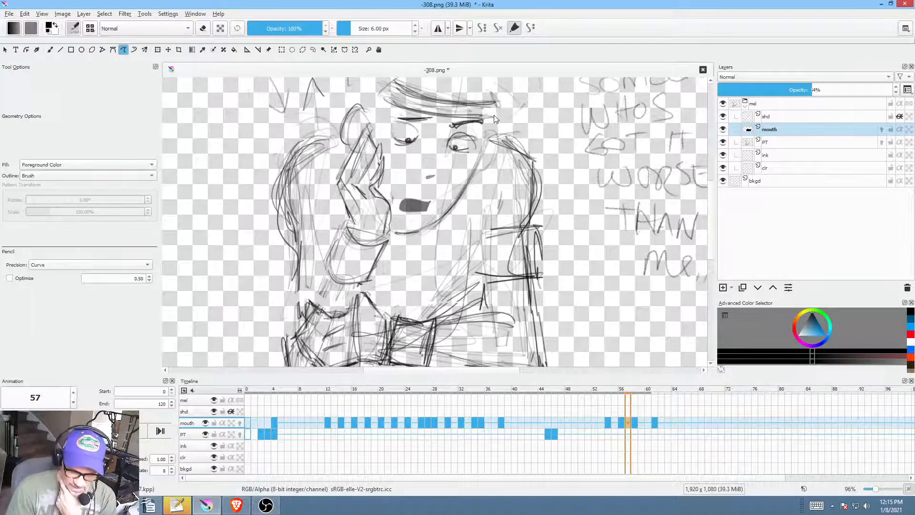
left_click(467, 396)
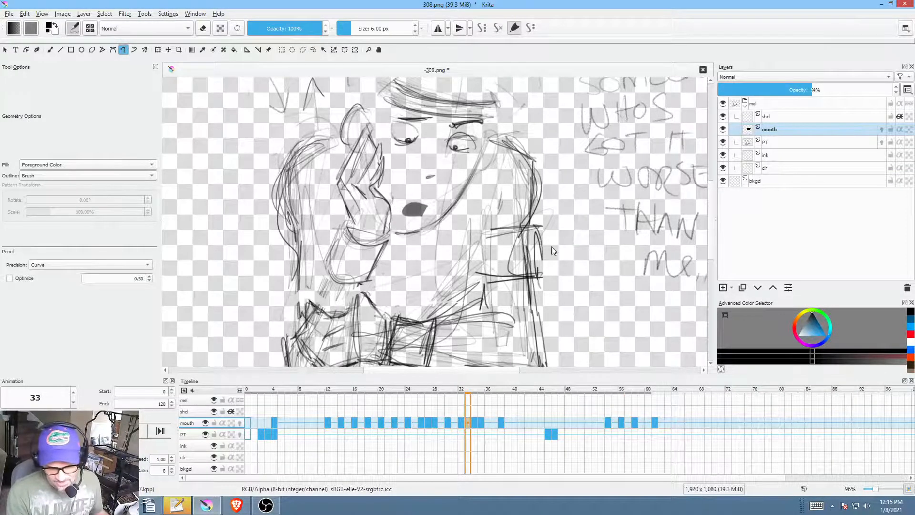
left_click_drag(560, 244, 510, 281)
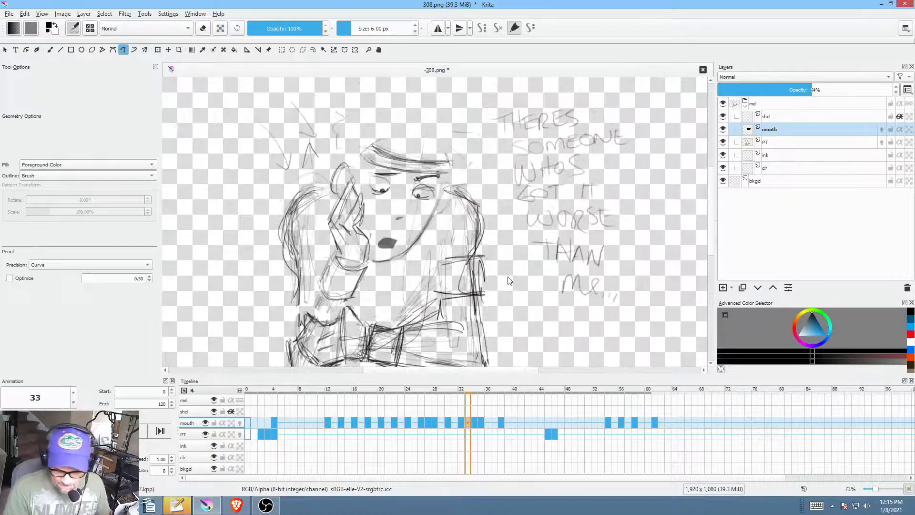
key("space")
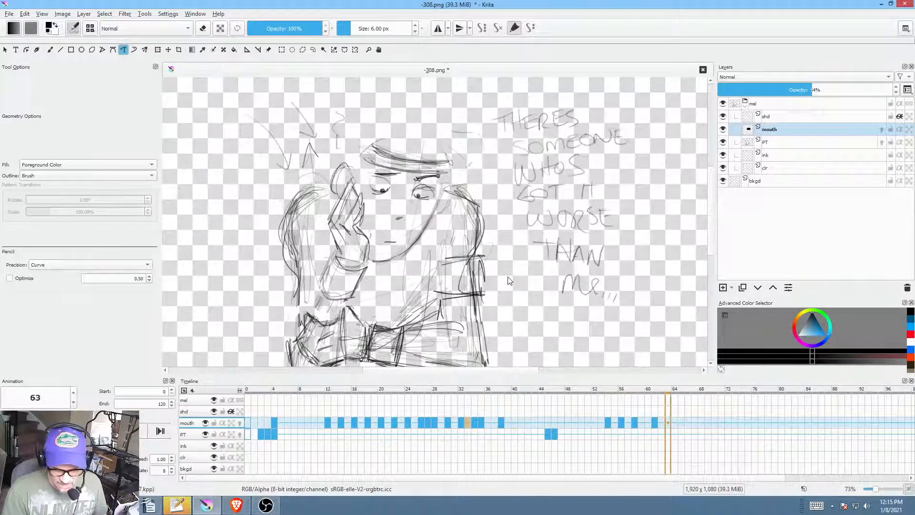
key("space")
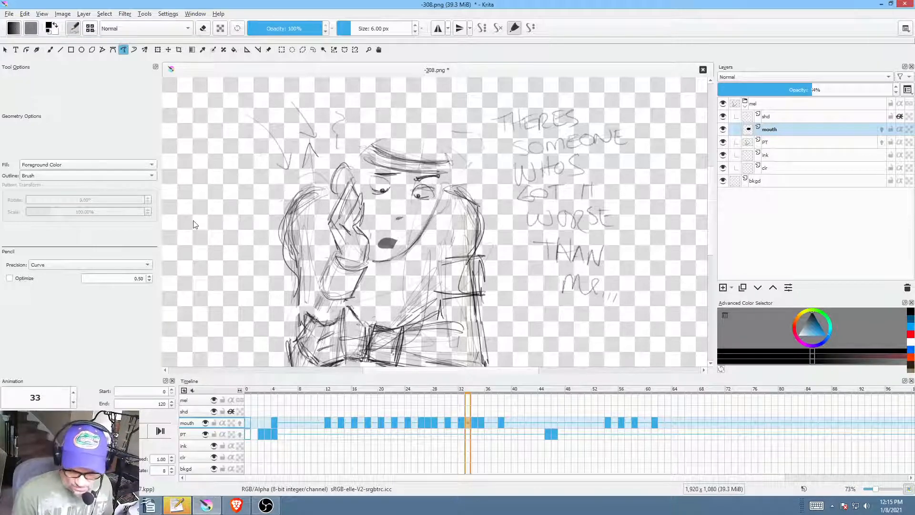
left_click_drag(596, 396, 675, 394)
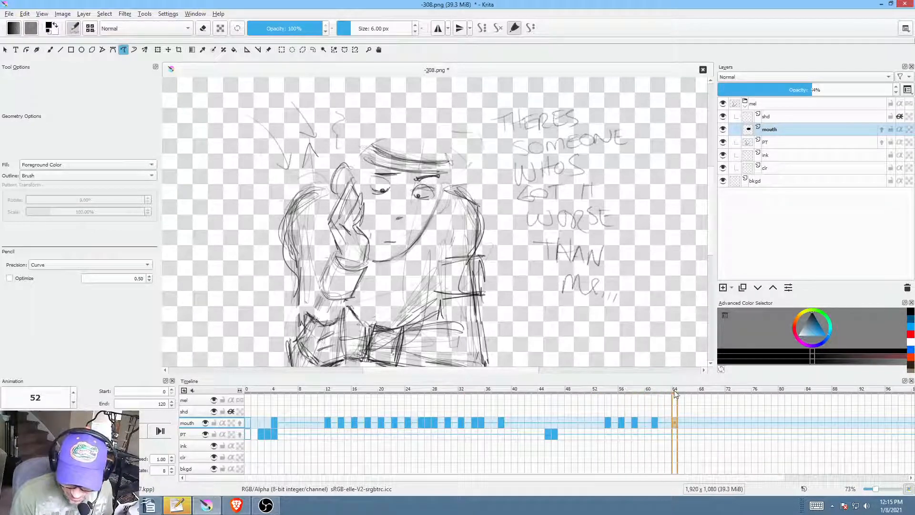
left_click(628, 435)
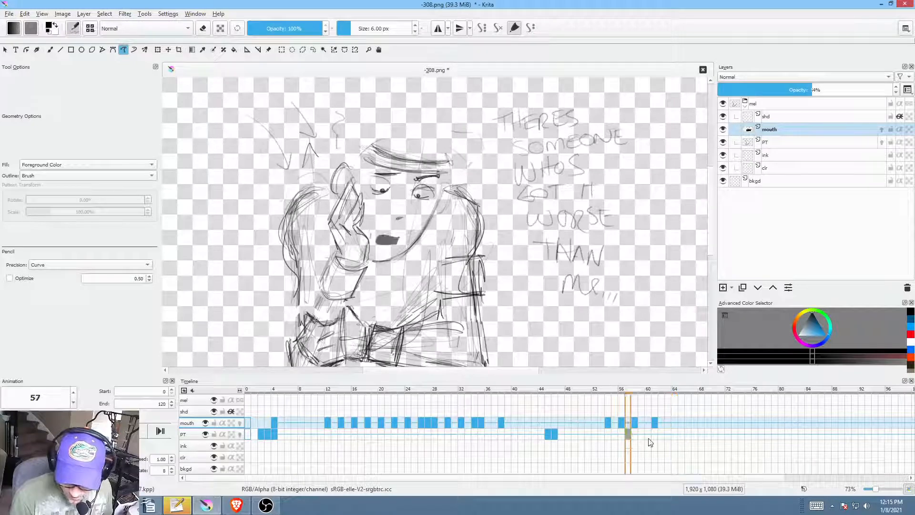
key("space")
Step: At frame 67 of the PT layer, erase the pupils from both of the character's eyes
left_click(696, 436)
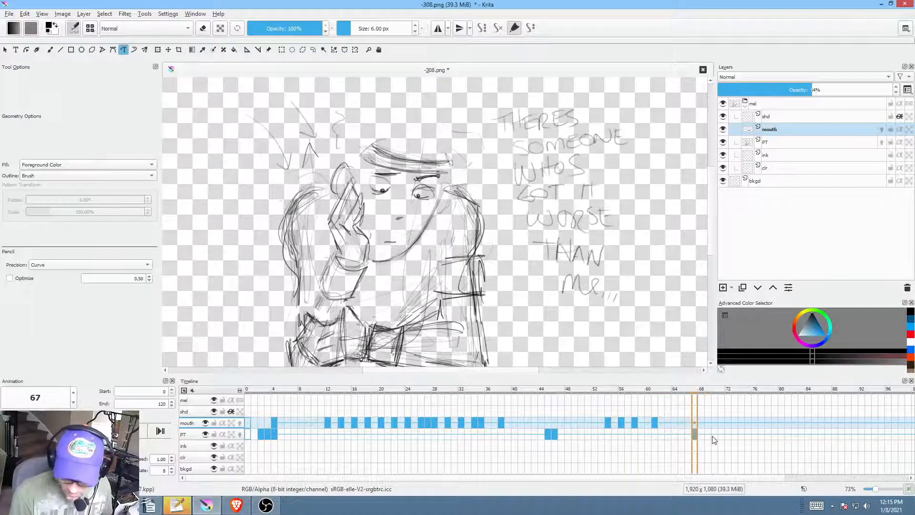
left_click_drag(371, 253, 374, 210)
left_click_drag(382, 177, 383, 301)
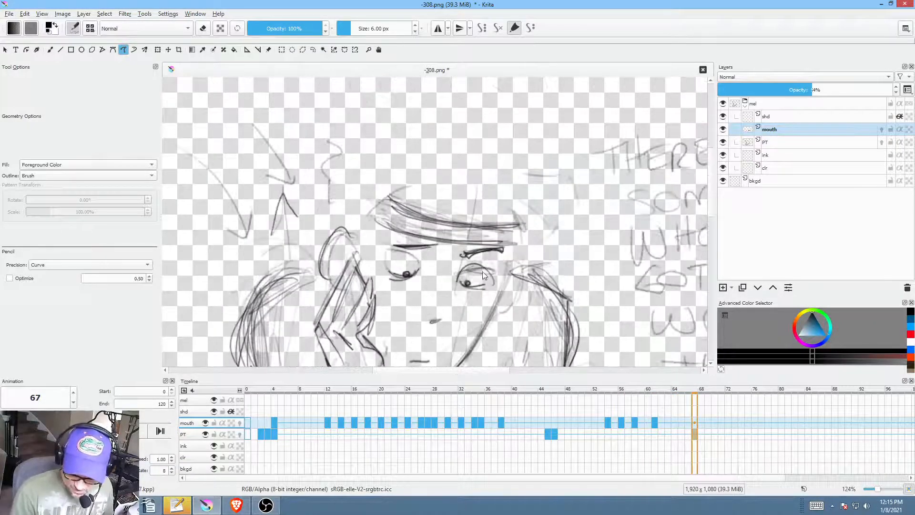
left_click(192, 437)
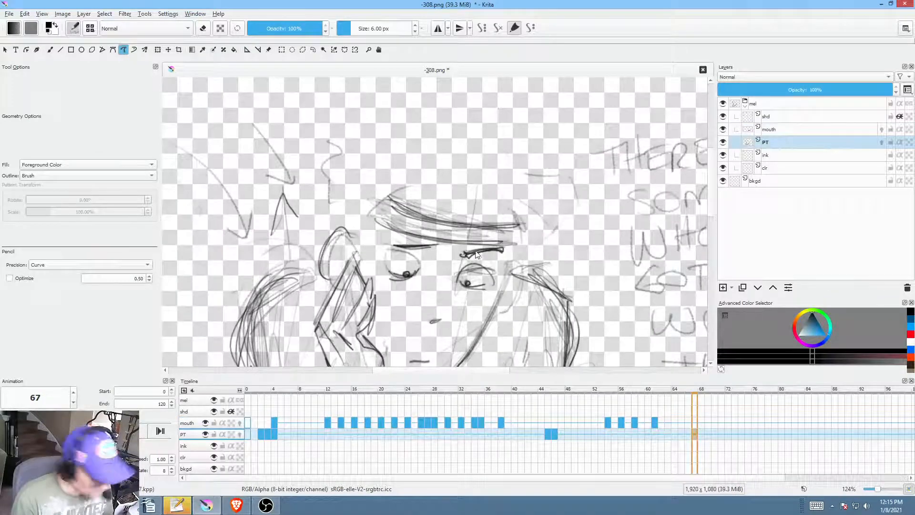
key("e")
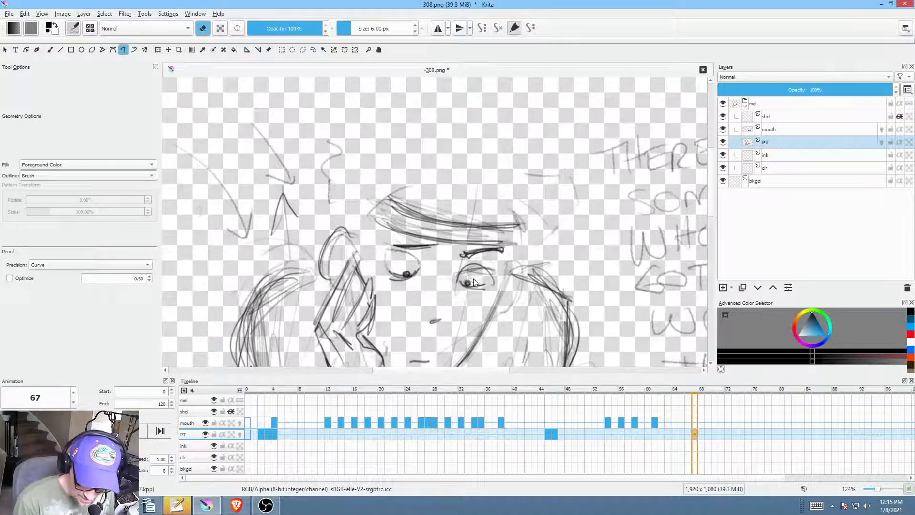
left_click_drag(473, 280, 466, 284)
mouse_move(403, 265)
left_mouse_down()
mouse_move(397, 272)
mouse_move(413, 272)
mouse_move(404, 272)
left_mouse_up()
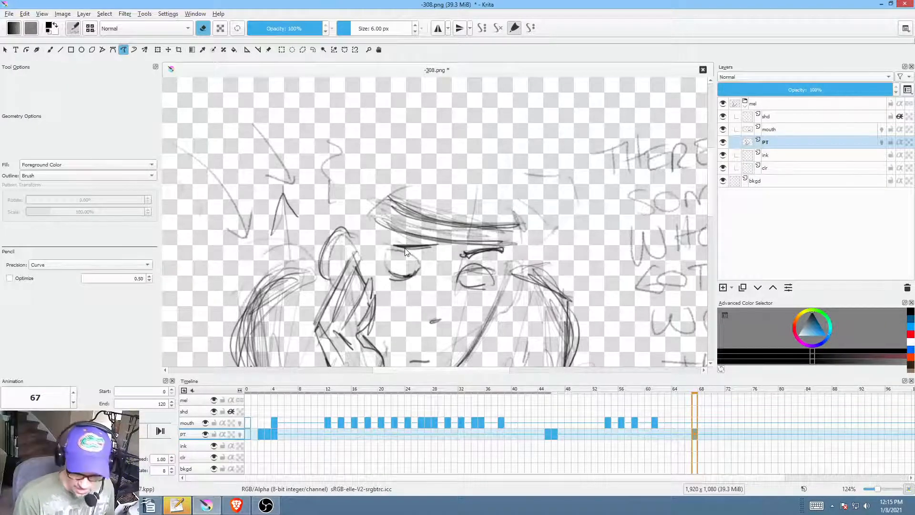
Step: Paint new solid black pupils with the freehand brush at the left edge of both eyes on frame 67
key("e")
key("b")
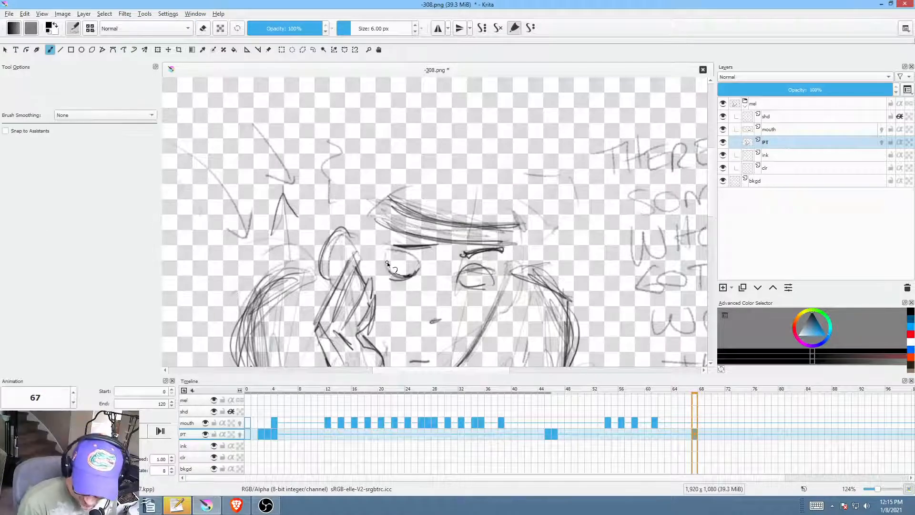
left_click_drag(387, 262, 390, 264)
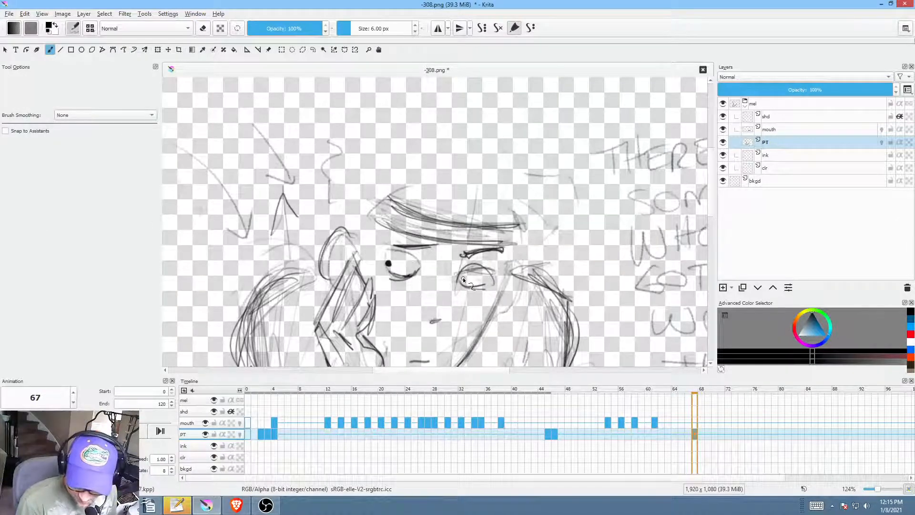
left_click_drag(463, 278, 462, 277)
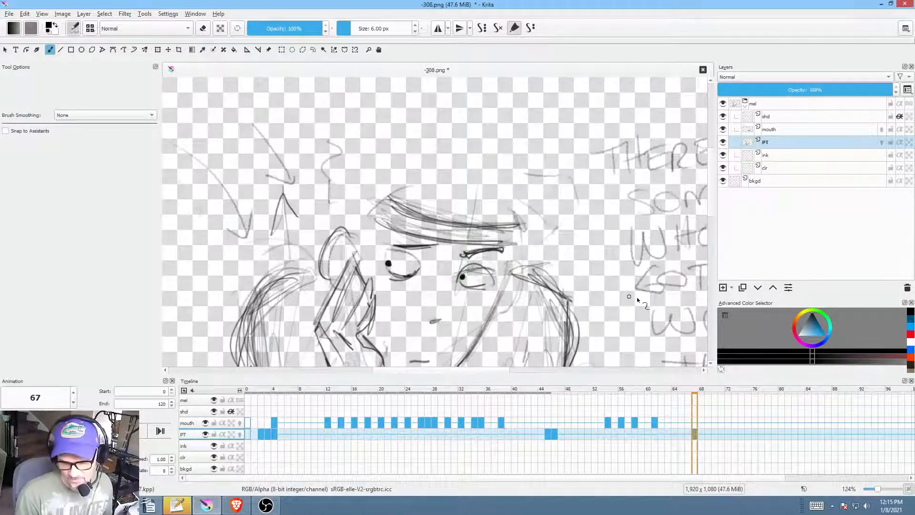
Step: Play back the animation from frame 0 and scrub frames 61 to 74 to review the dialogue and eye timing
left_click(628, 435)
scroll(545, 271, "down", 3)
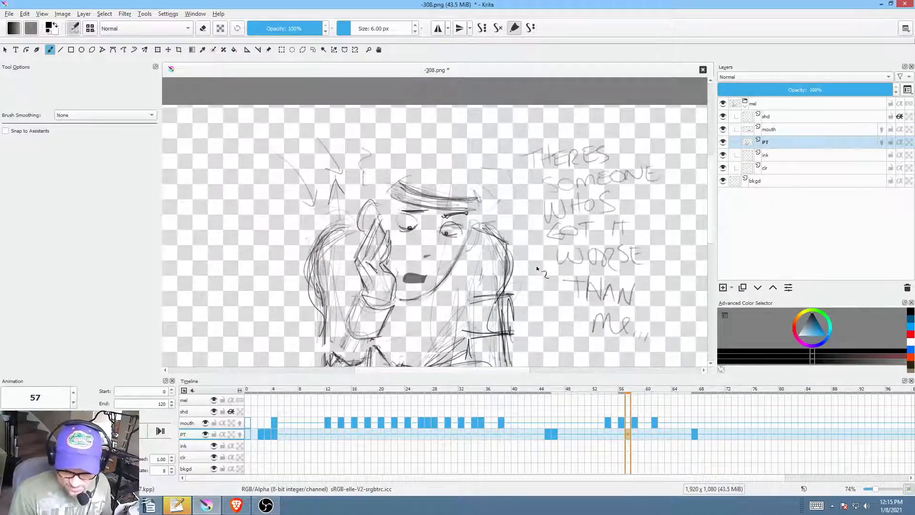
scroll(538, 269, "down", 1)
left_click(588, 434)
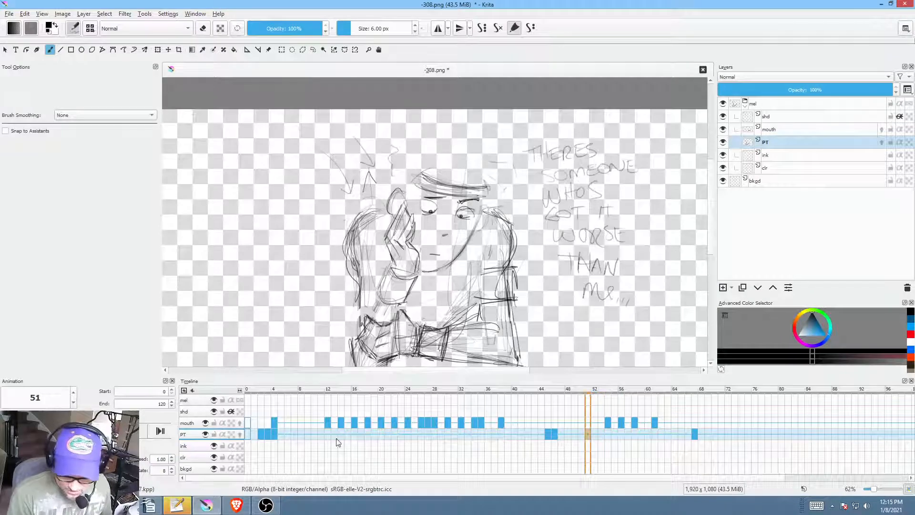
left_click(247, 434)
key("space")
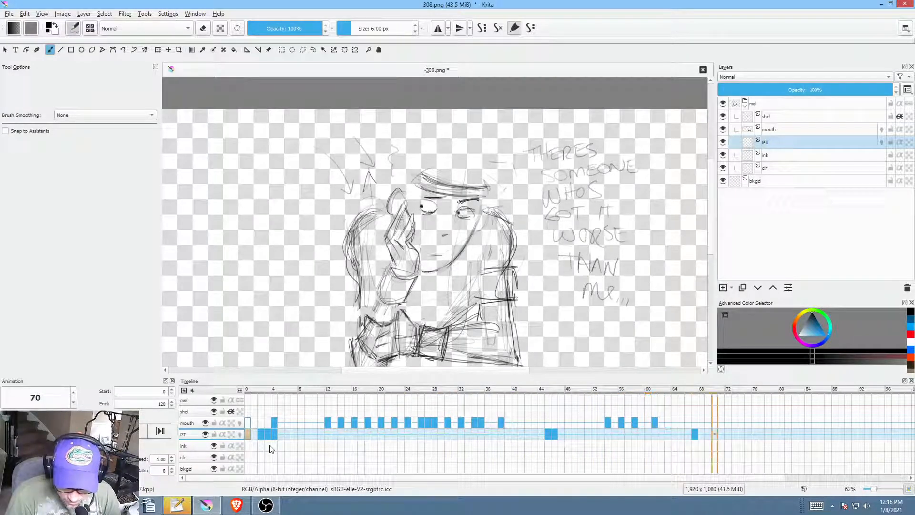
key("space")
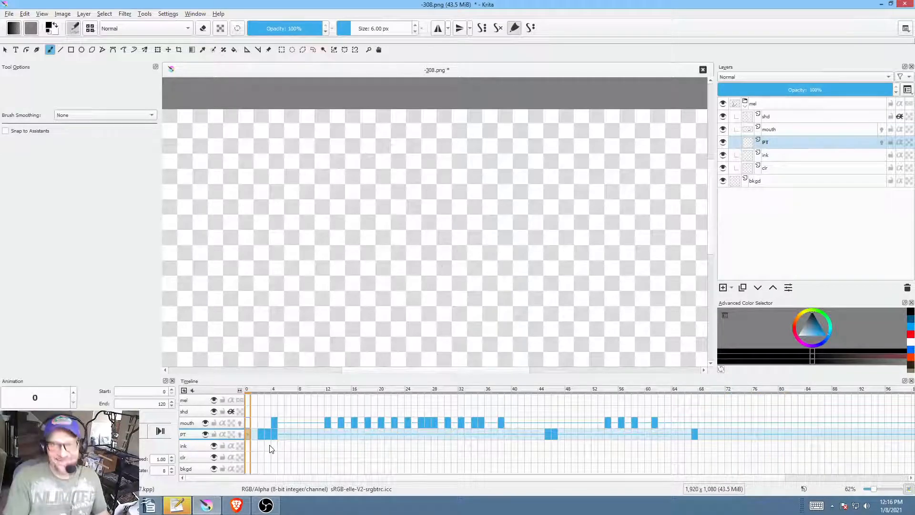
left_click_drag(652, 392, 742, 407)
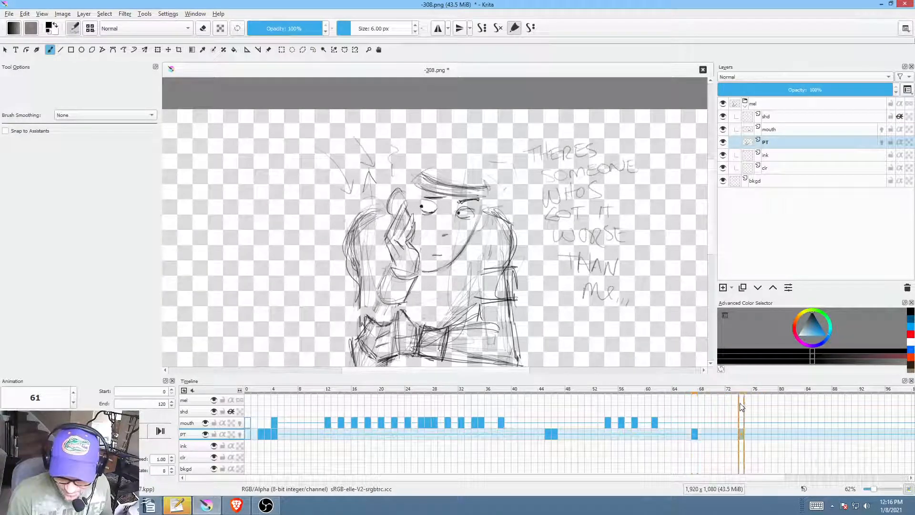
Step: Copy the PT keyframe at frame 46 to frame 72 and play back from frame 60 to check the eye movement
left_click(553, 434)
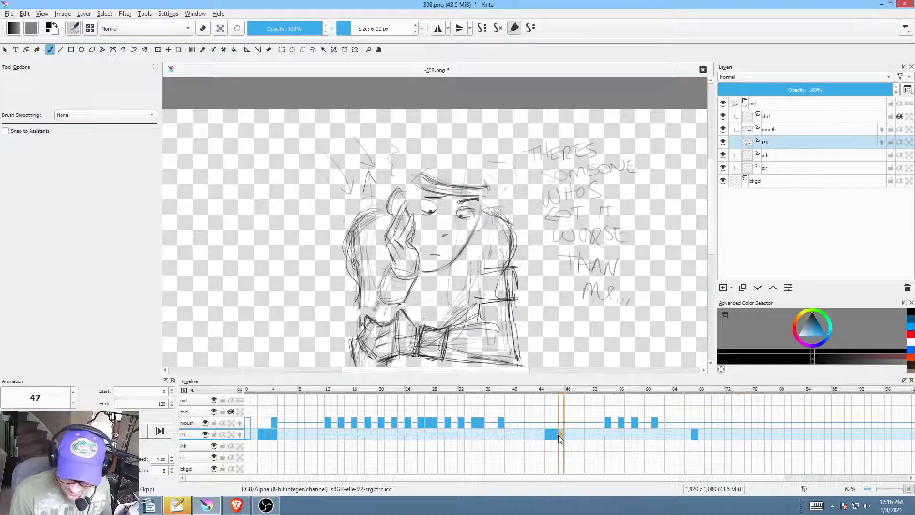
left_click_drag(554, 433, 729, 433)
left_click(648, 434)
key("space")
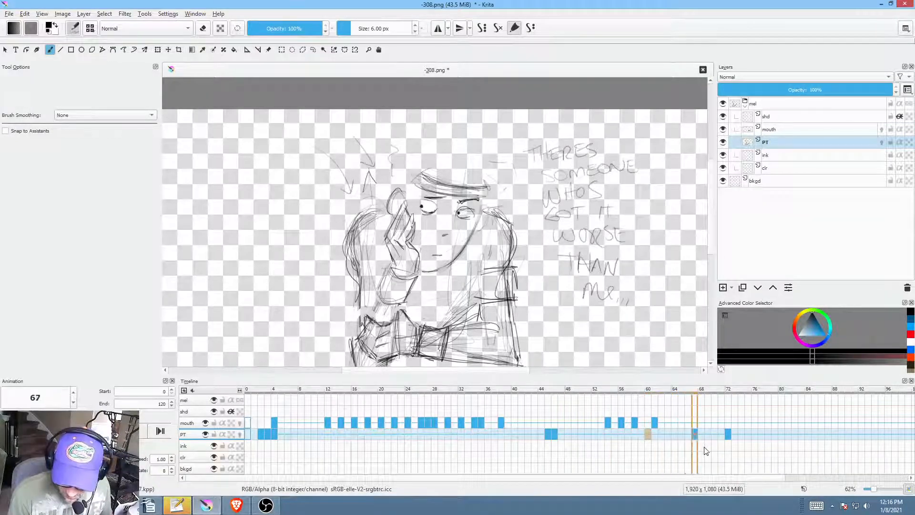
key("space")
Step: At frame 72 of the PT layer, erase the lowered pupils and paint small black ones in the centre of both eyes
left_click(730, 435)
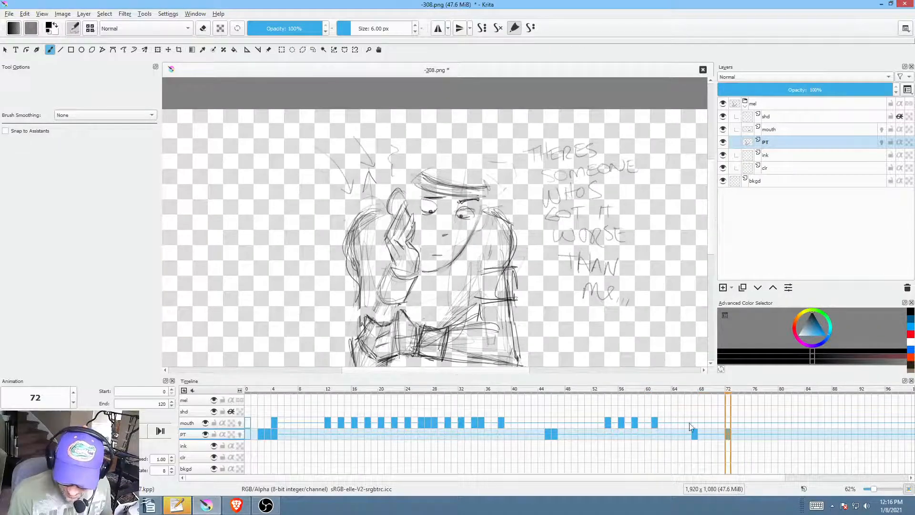
scroll(392, 192, "up", 5)
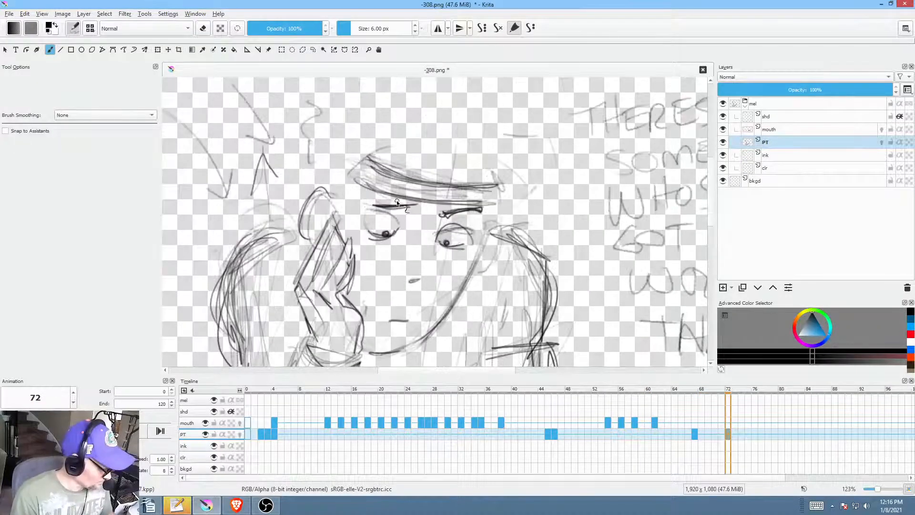
left_click_drag(384, 227, 384, 229)
left_click_drag(451, 239, 447, 241)
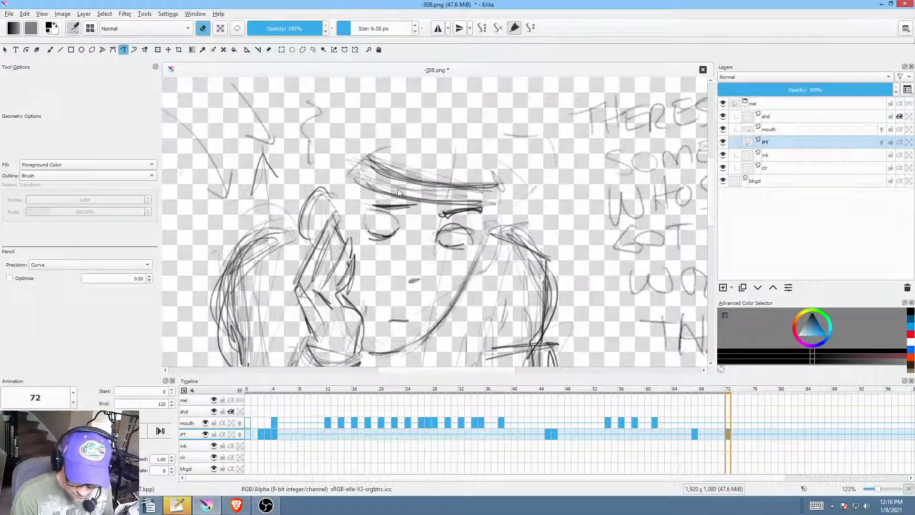
key("b")
key("e")
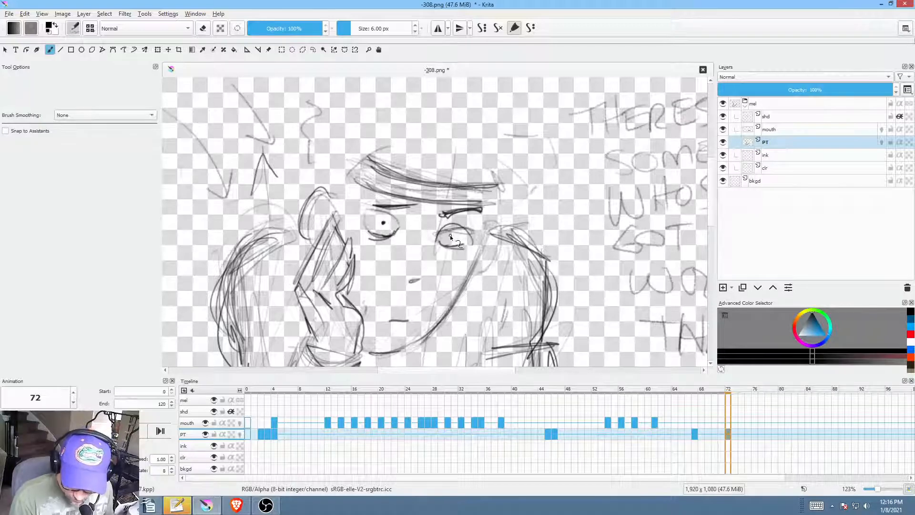
left_click_drag(450, 236, 451, 237)
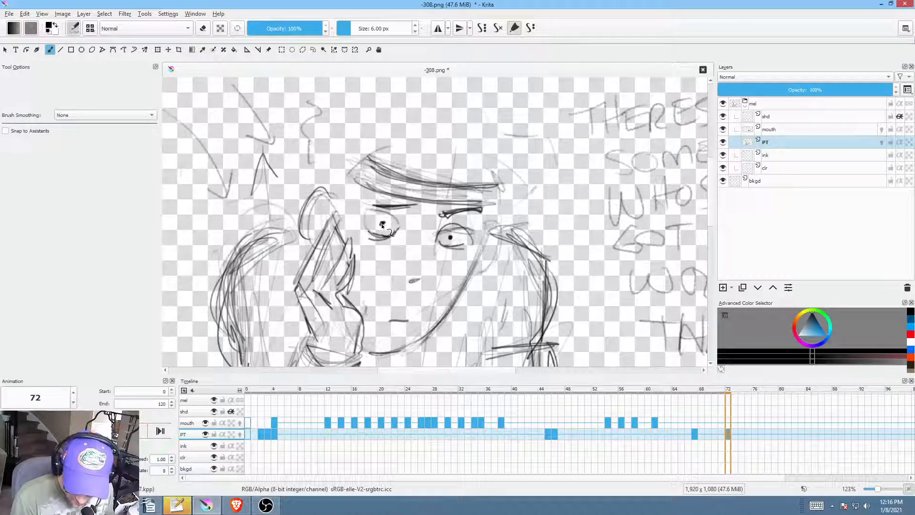
left_click(382, 223)
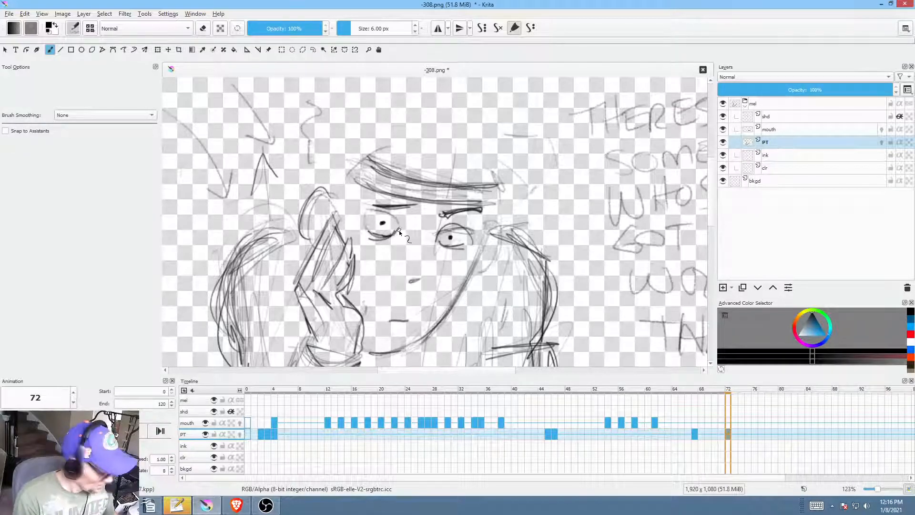
Step: Erase the lower eyelid lines of both eyes on frame 72 and redraw them as flatter lines slightly higher under the pupils
key("e")
left_click_drag(394, 236, 365, 232)
left_click_drag(472, 248, 458, 247)
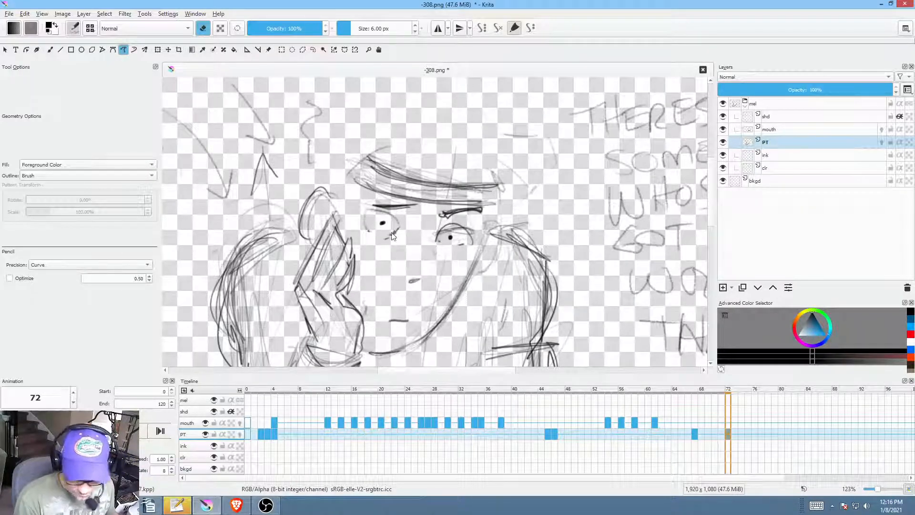
key("b")
key("e")
mouse_move(361, 228)
left_mouse_down()
mouse_move(474, 238)
mouse_move(436, 241)
mouse_move(466, 243)
left_mouse_up()
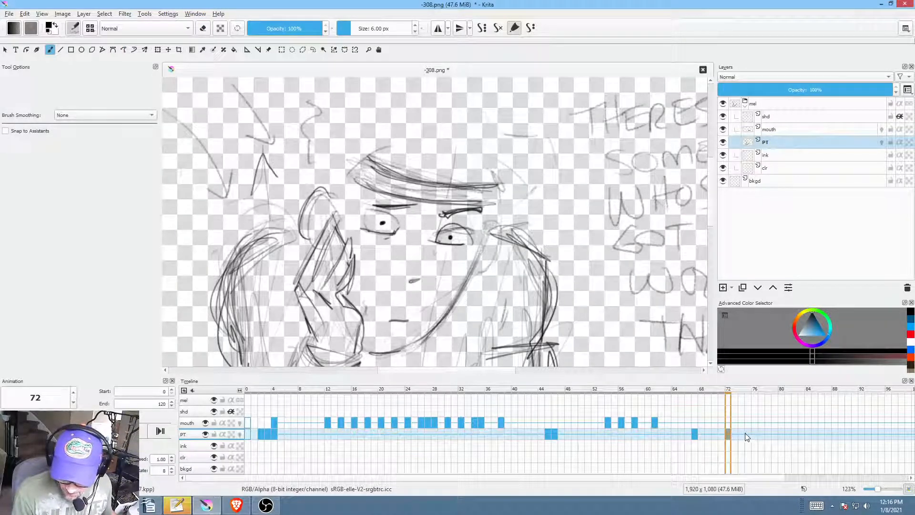
Step: At frame 77 of the PT layer, select both pupils, move them towards the left side of the eyes, and clear the selection
left_click(762, 434)
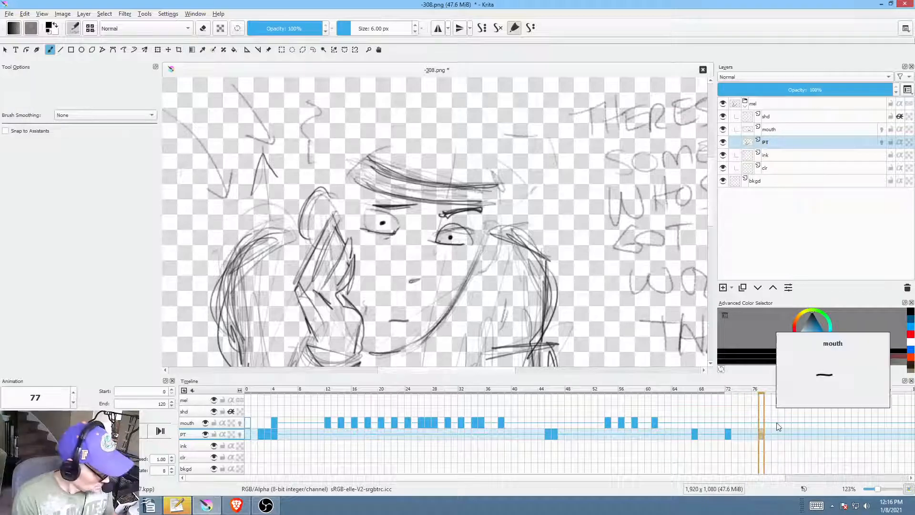
key("l")
left_click_drag(384, 223, 385, 224)
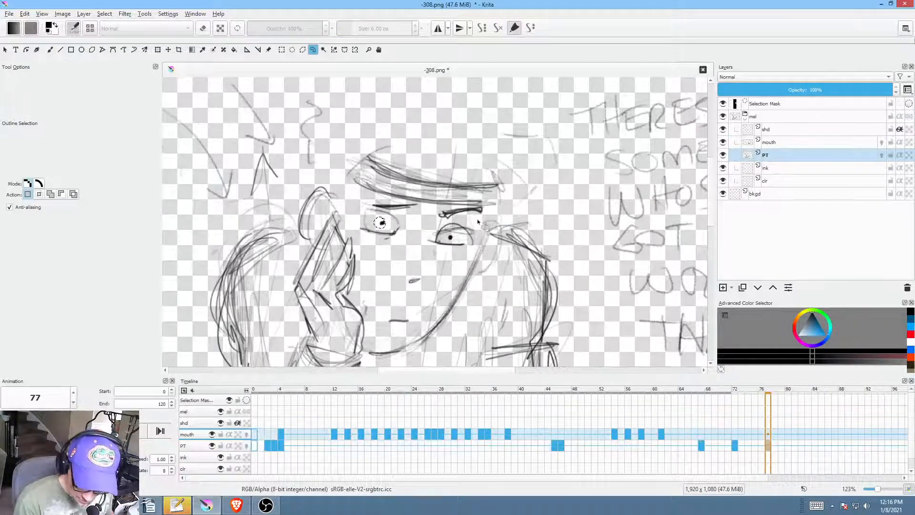
left_click_drag(443, 234, 414, 236)
key("ctrl+t")
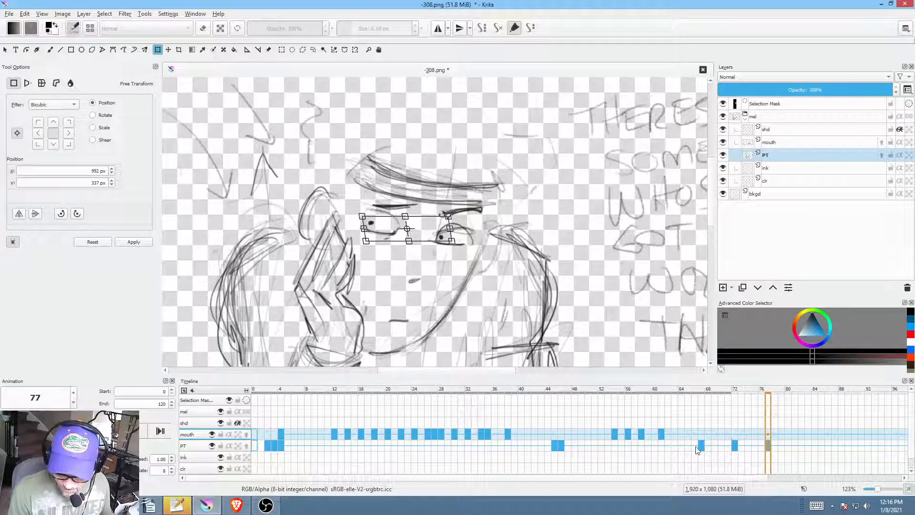
left_click(688, 446)
scroll(516, 255, "down", 2)
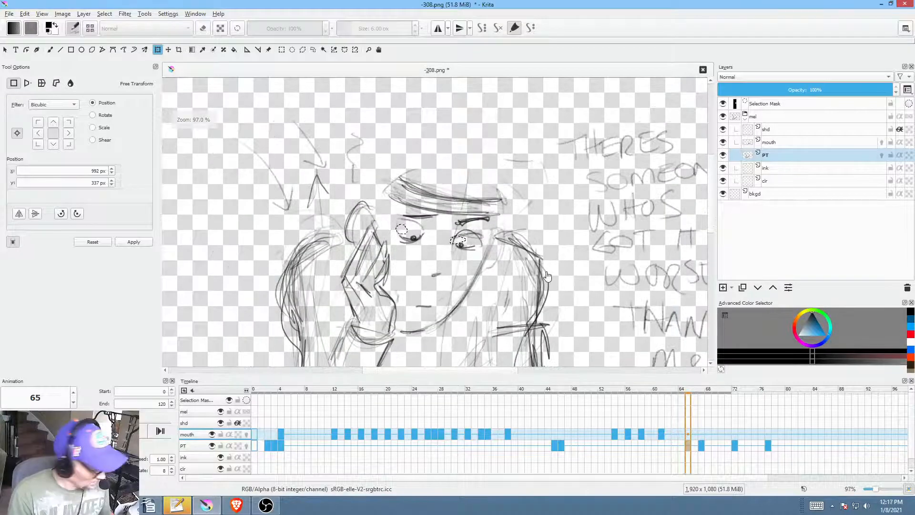
key("ctrl+shift+a")
Step: Play back from frames 62 and 63 and compare the eye poses at frames 72 and 77
left_click_drag(540, 274, 524, 263)
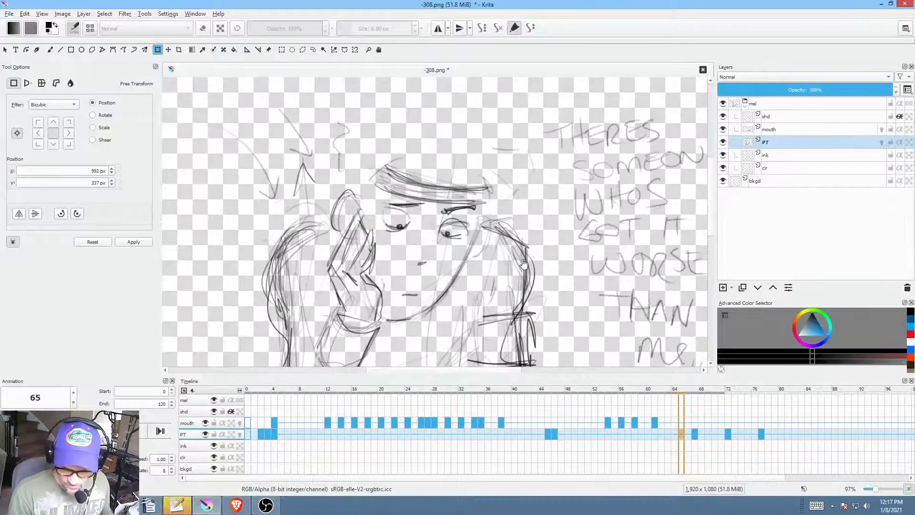
left_click(662, 434)
key("space")
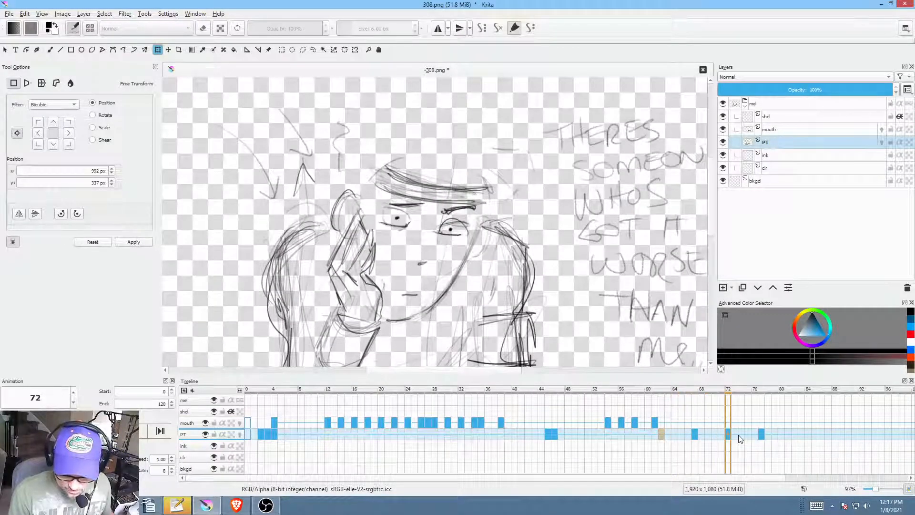
key("space")
key("space")
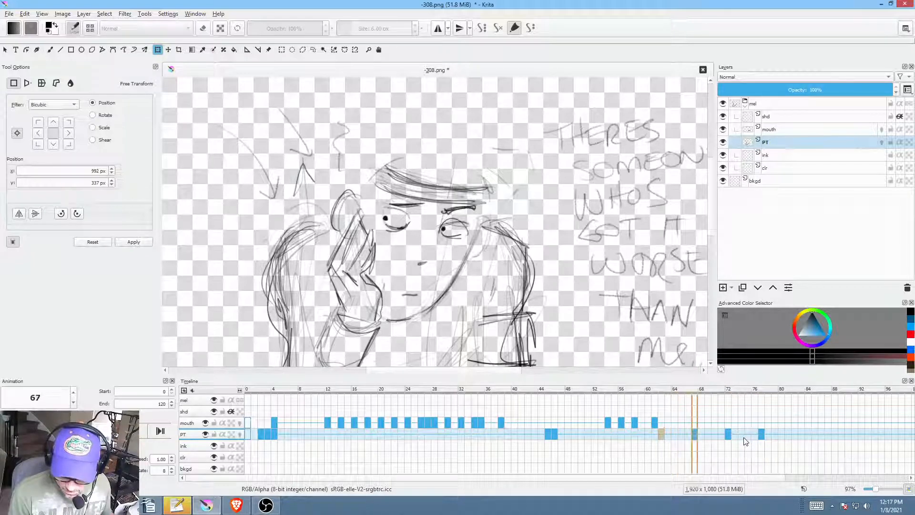
key("space")
left_click(762, 434)
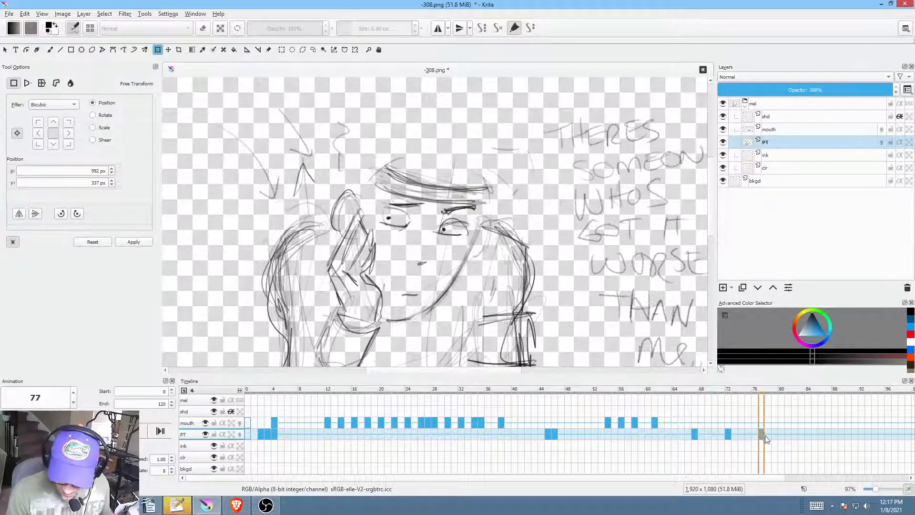
left_click(729, 433)
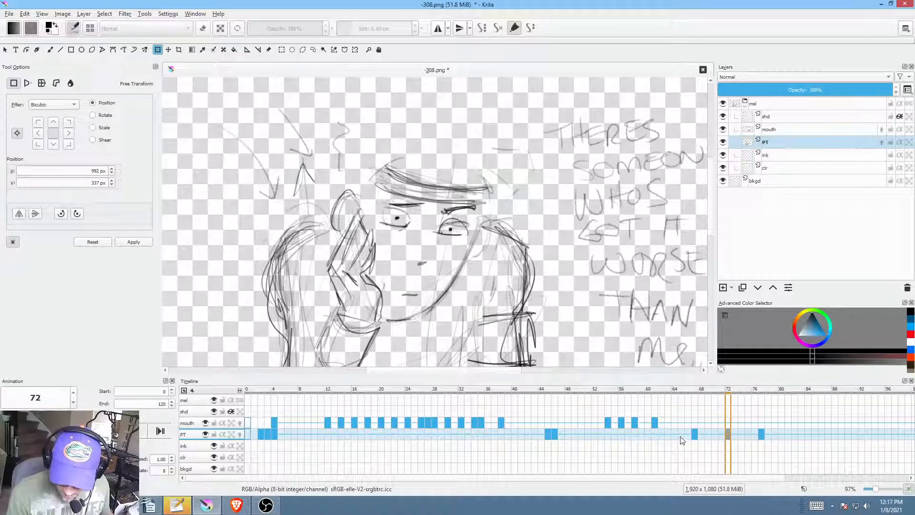
left_click(668, 434)
key("space")
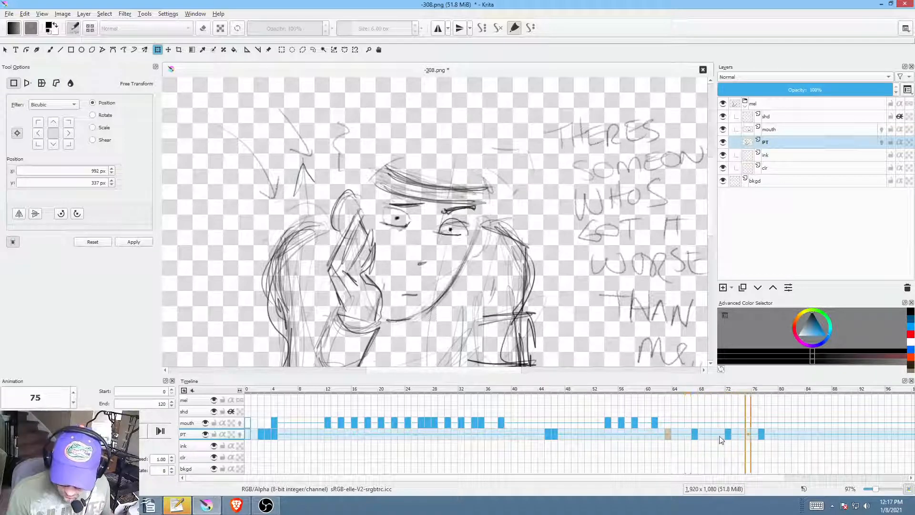
key("space")
left_click(728, 433)
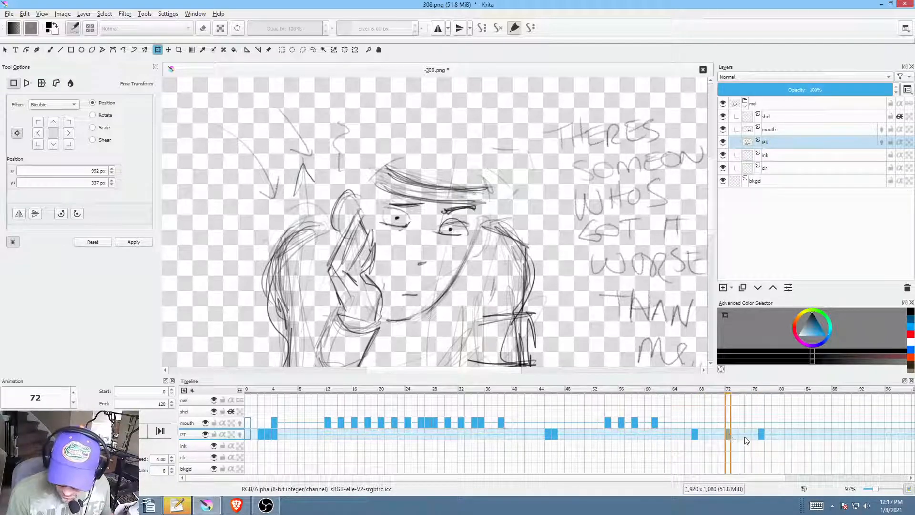
left_click(762, 434)
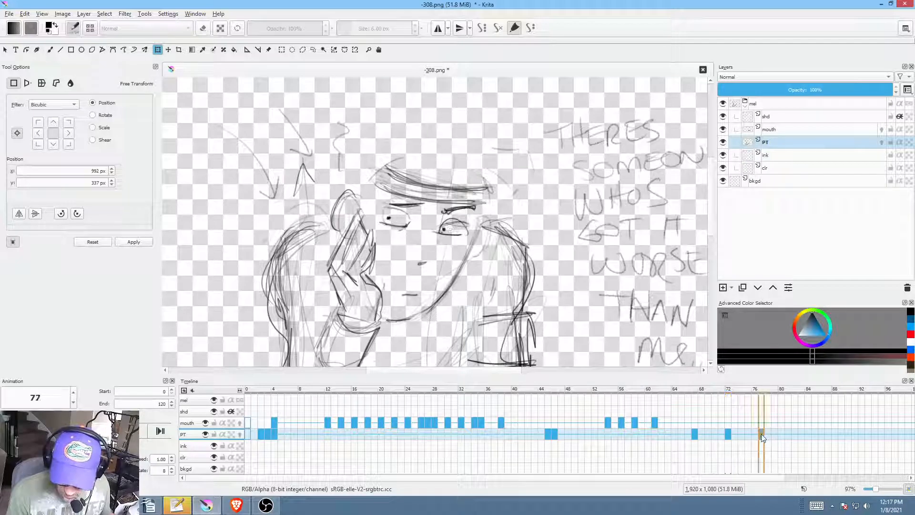
Step: Copy the frame 72 PT keyframe to frame 80, shift the last three keyframes to frames 78, 83 and 86, and play back from frame 63
left_click(730, 435)
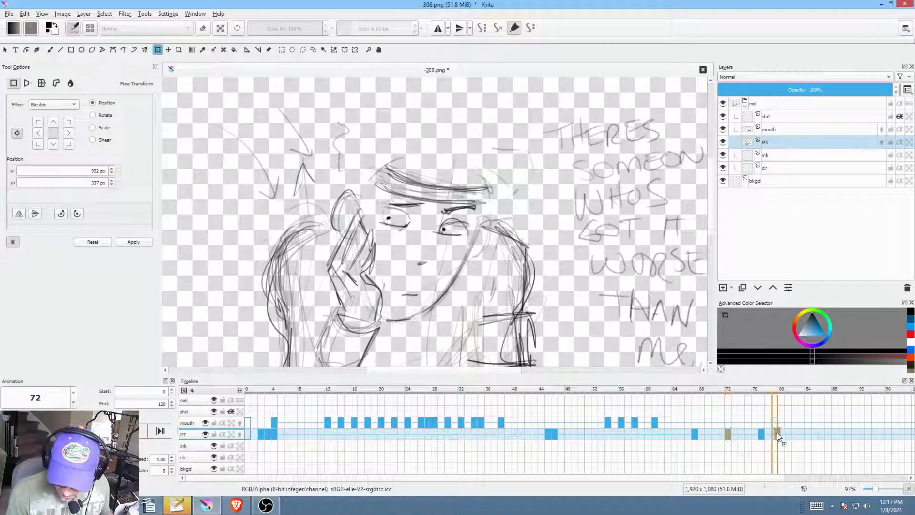
left_click(782, 435)
left_click_drag(730, 435, 773, 439)
left_click(696, 436)
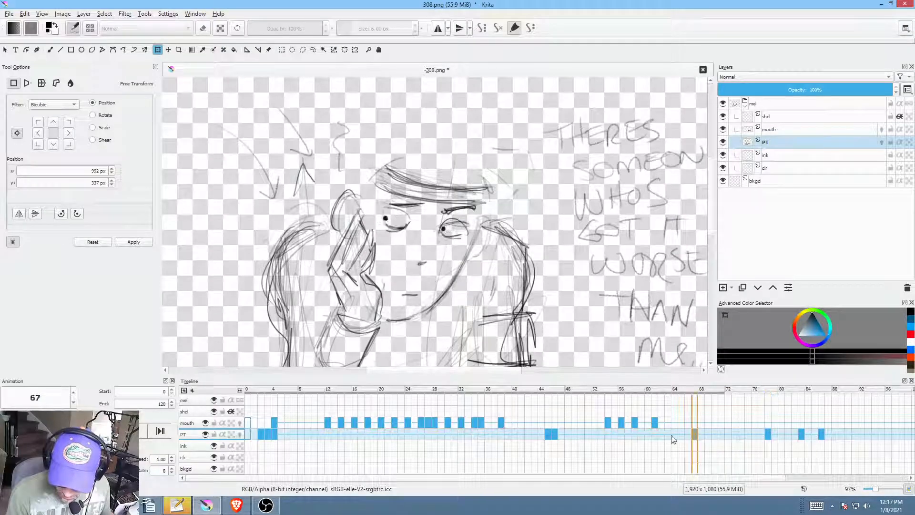
left_click(669, 436)
key("space")
key("space")
Step: At frame 73 of the PT layer, erase the left-looking pupils and paint black pupils in the centre of both eyes
left_click(733, 437)
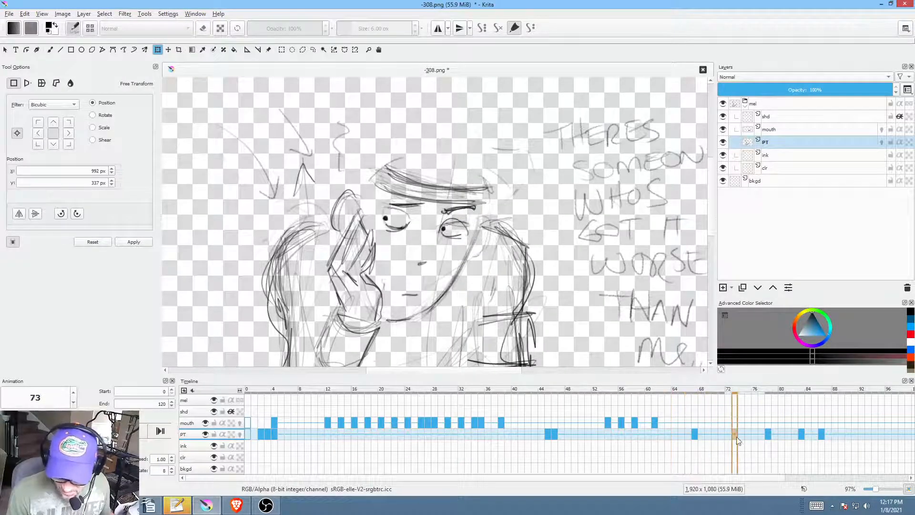
left_click_drag(477, 271, 445, 195)
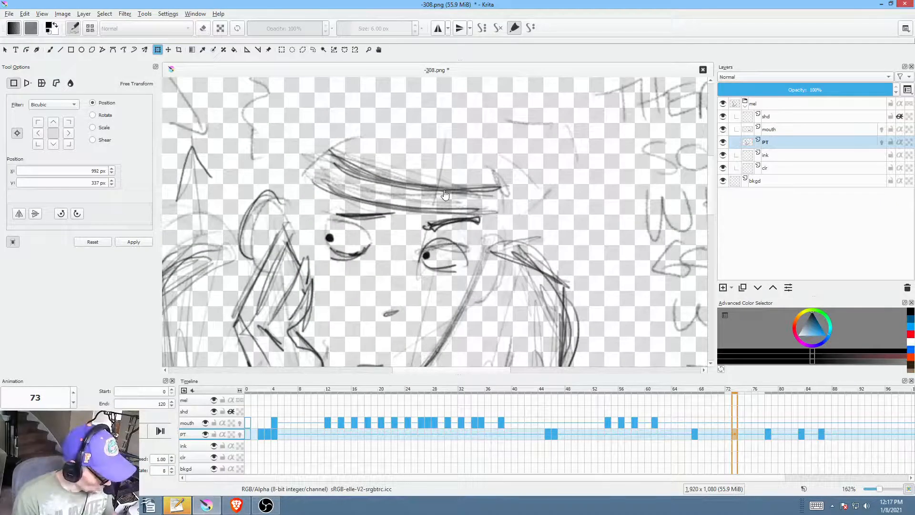
key("l")
key("e")
mouse_move(350, 229)
left_mouse_down()
mouse_move(339, 245)
mouse_move(329, 228)
mouse_move(349, 230)
mouse_move(328, 242)
left_mouse_up()
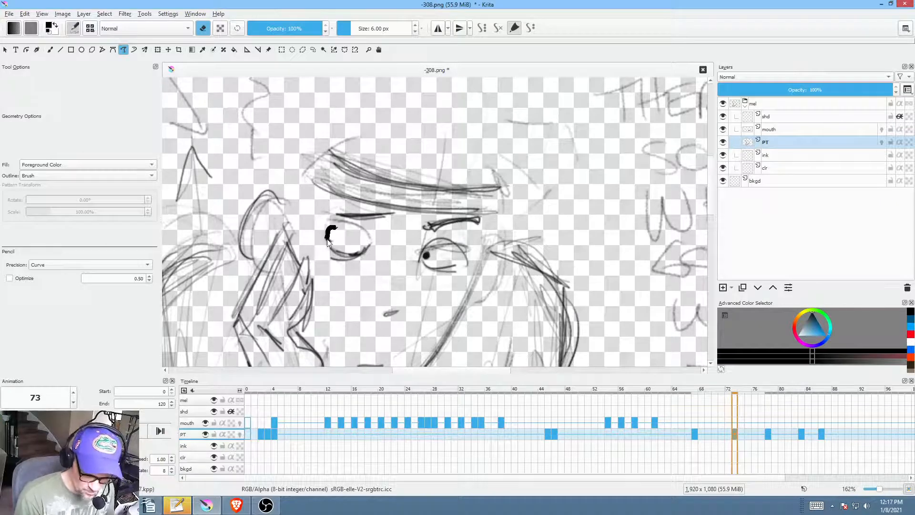
mouse_move(437, 251)
left_mouse_down()
mouse_move(422, 267)
mouse_move(438, 249)
left_mouse_up()
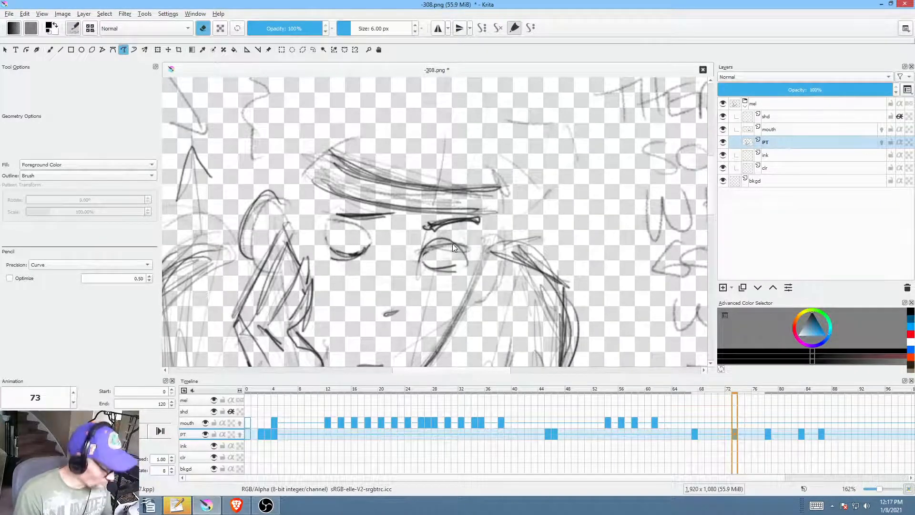
key("b")
left_click(352, 238)
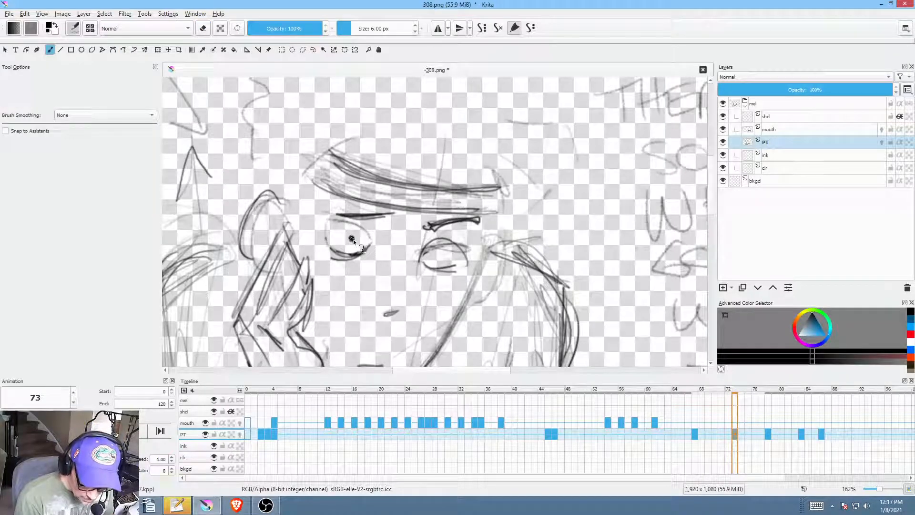
left_click(443, 256)
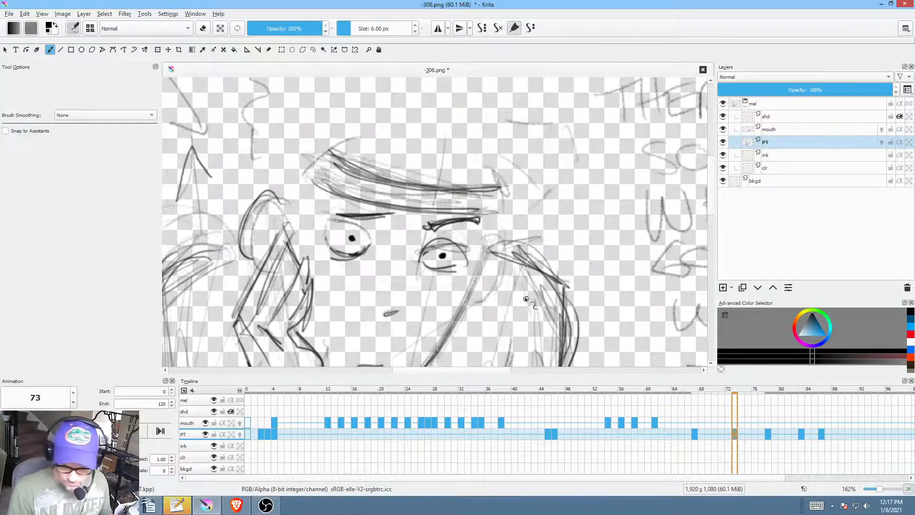
Step: Play back the eye movement from frame 63
left_click_drag(526, 299, 487, 256)
left_click(668, 435)
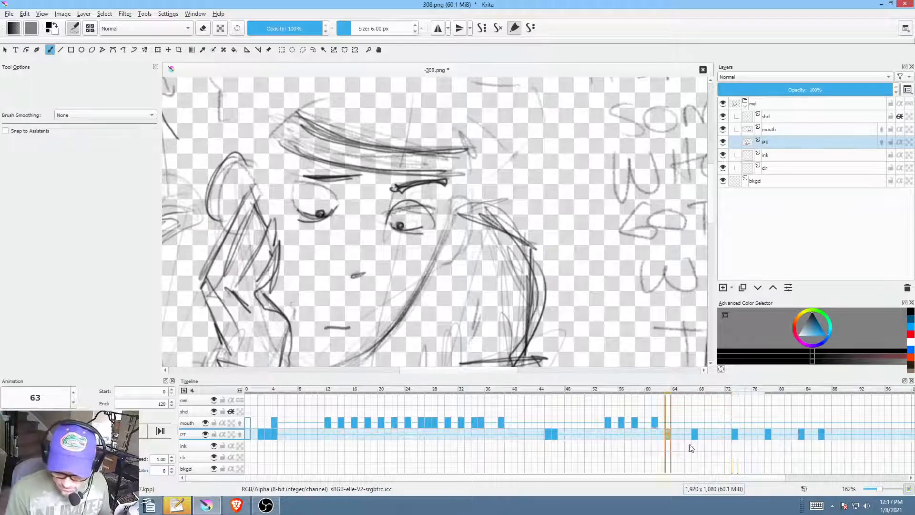
key("space")
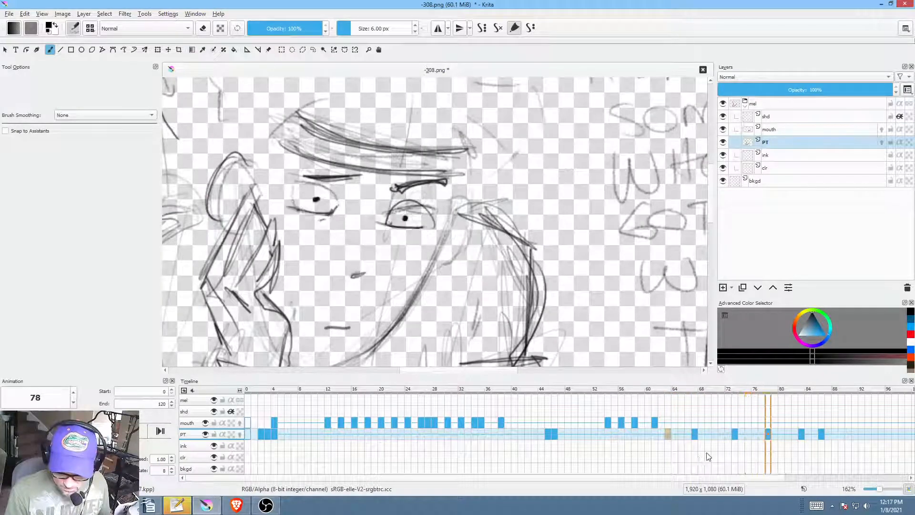
key("space")
Step: At frame 75 of the PT layer, erase both pupils, turn on onion skinning, and paint new black pupils slightly farther left
left_click(750, 434)
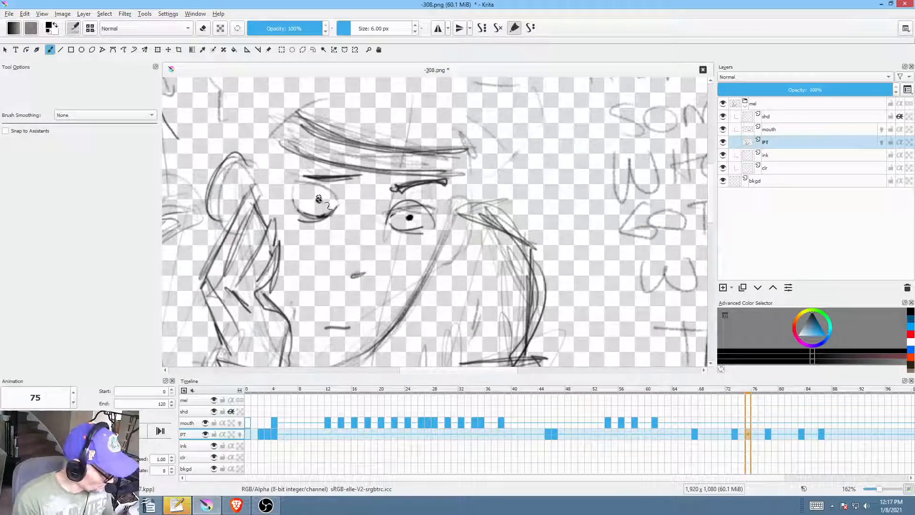
key("e")
left_click_drag(320, 191, 323, 194)
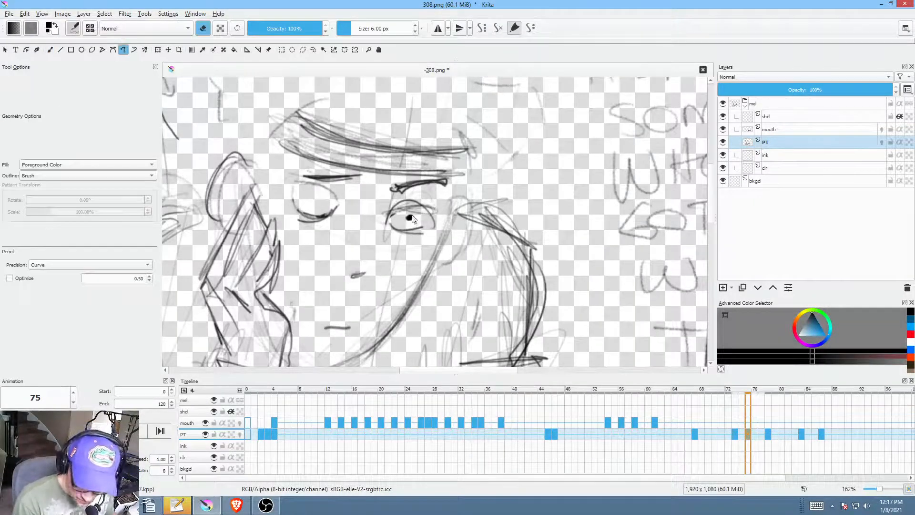
left_click_drag(413, 220, 410, 220)
left_click(240, 434)
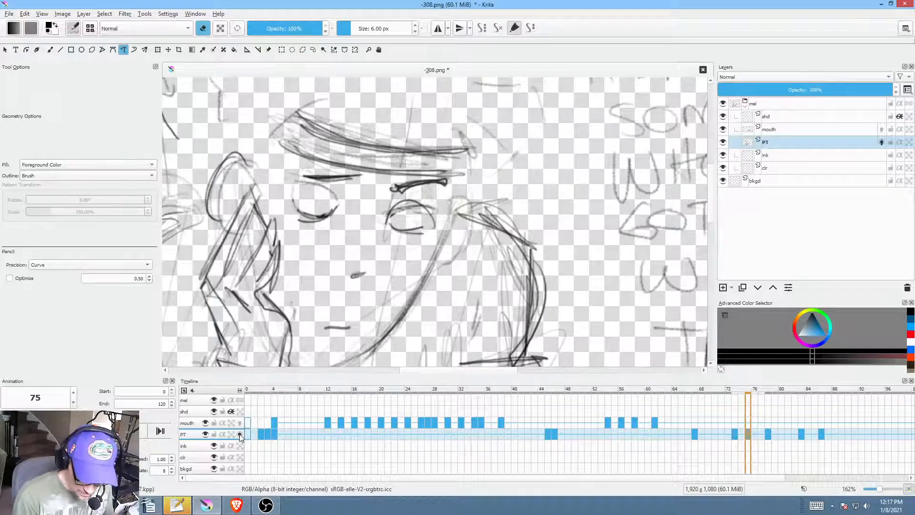
key("b")
key("e")
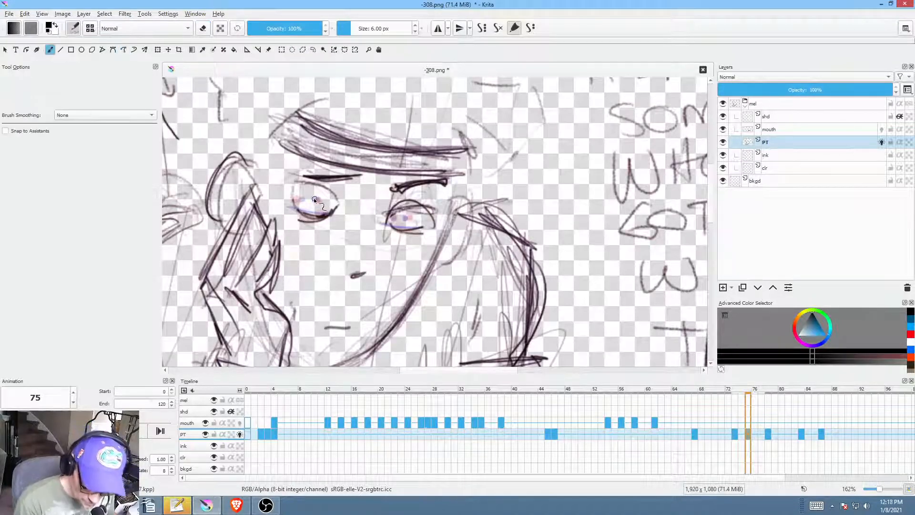
left_click(311, 198)
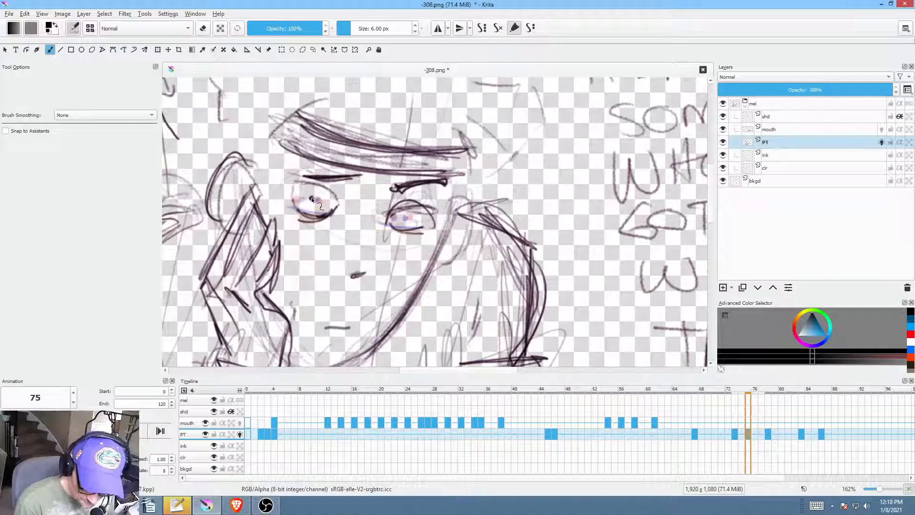
left_click(404, 218)
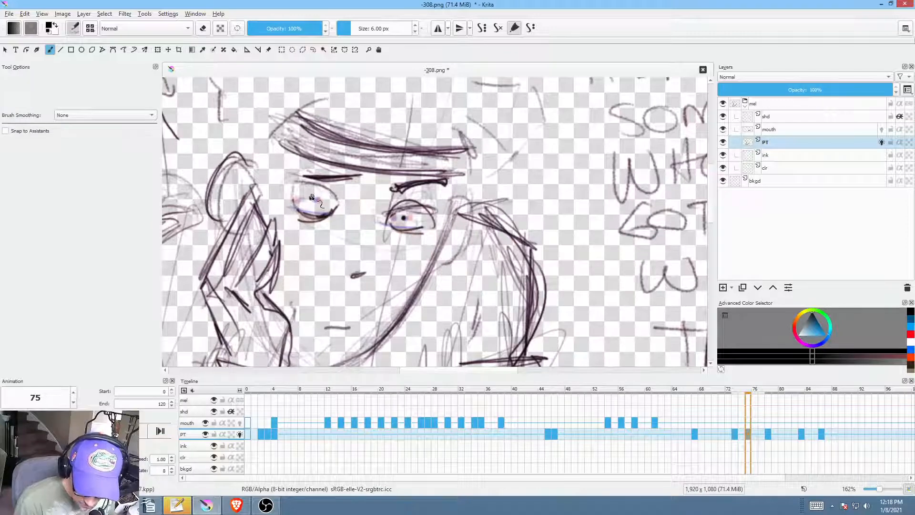
Step: Move the frame 78 PT keyframe to frame 79, and at frame 77 replace both pupils with black ones slightly farther right
left_click_drag(768, 434, 775, 434)
left_click(763, 433)
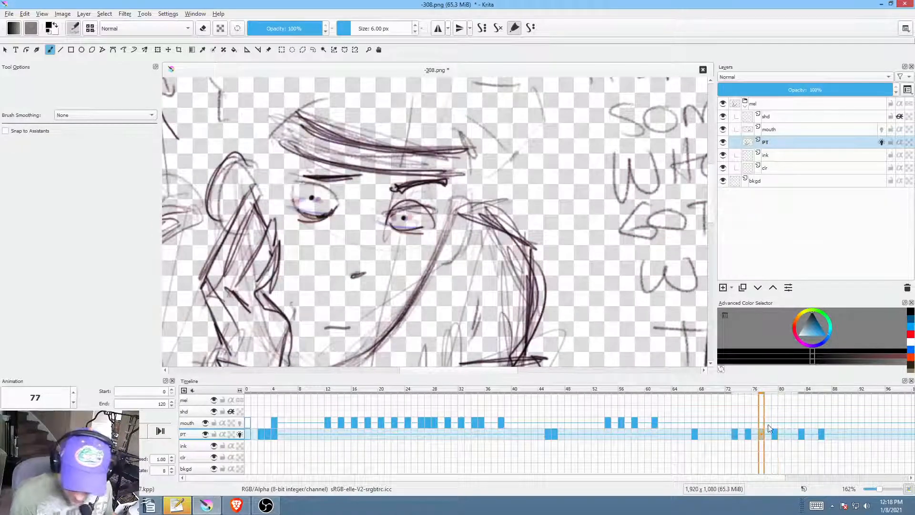
key("p")
key("e")
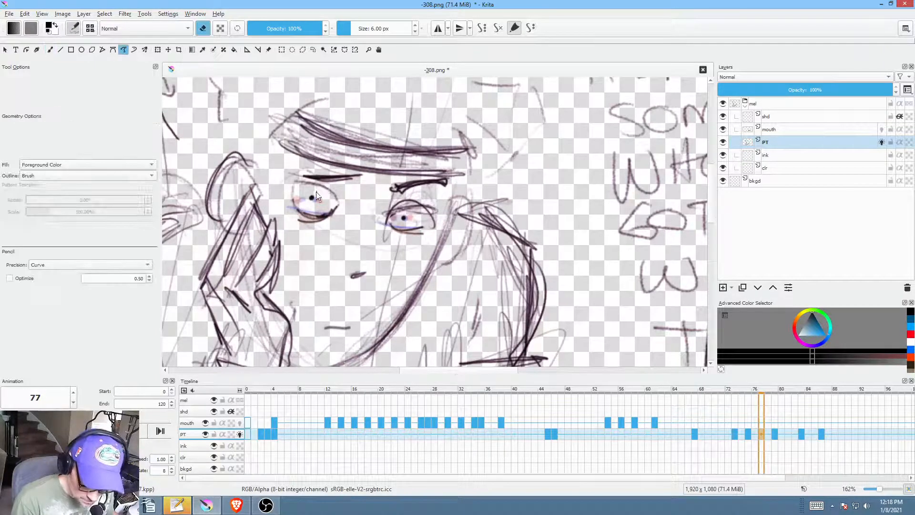
left_click_drag(318, 193, 318, 195)
mouse_move(413, 214)
left_mouse_down()
mouse_move(399, 218)
mouse_move(411, 213)
left_mouse_up()
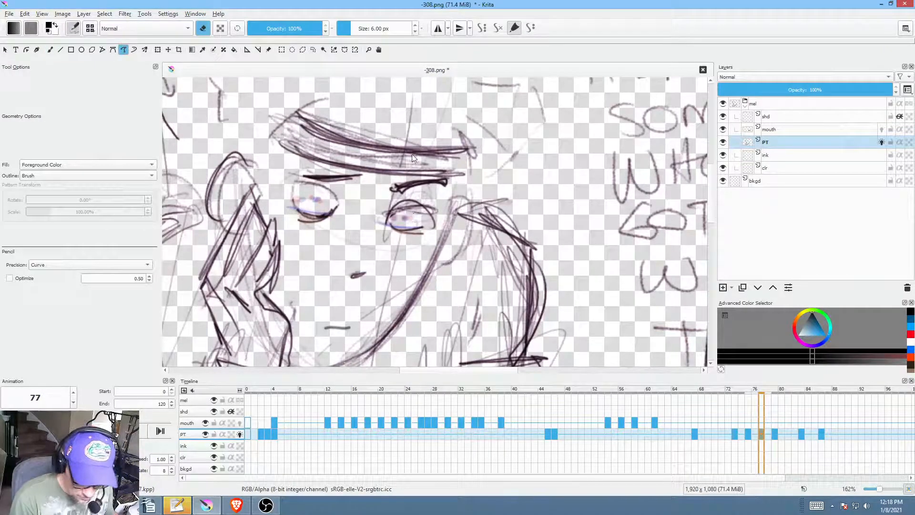
key("b")
key("e")
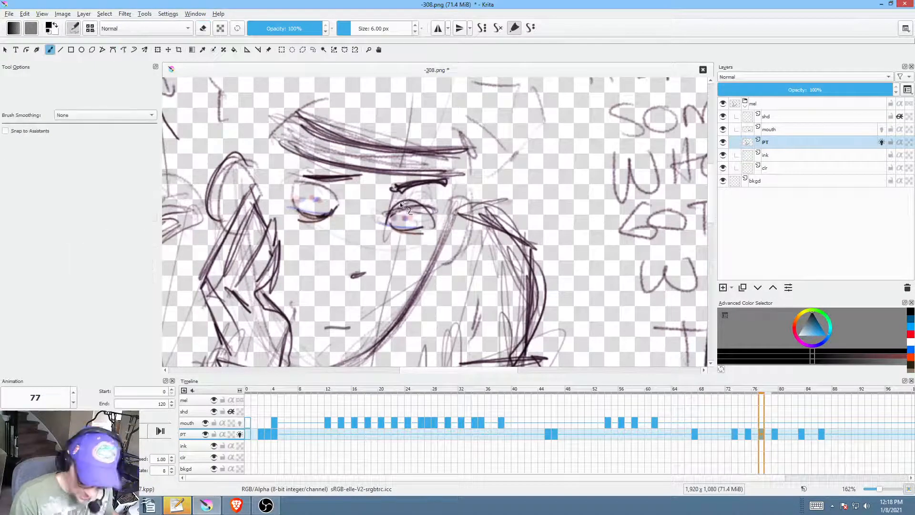
left_click(322, 200)
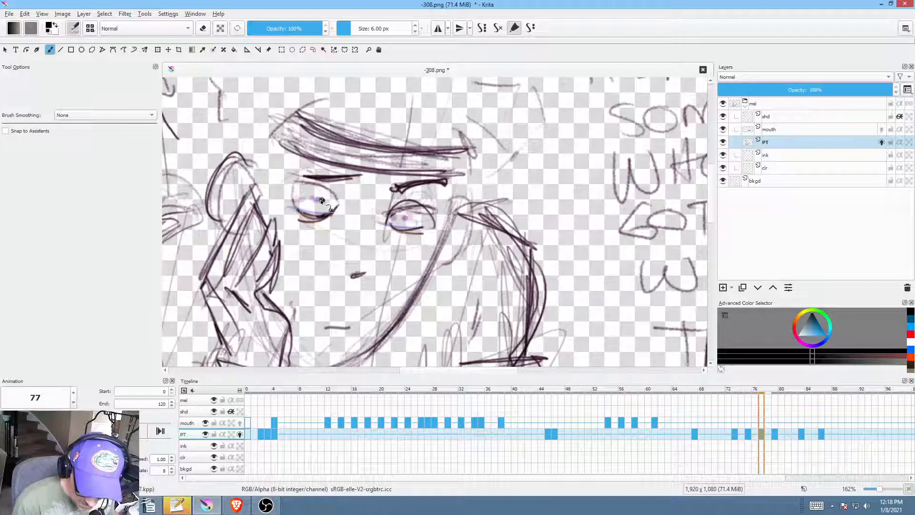
left_click(413, 218)
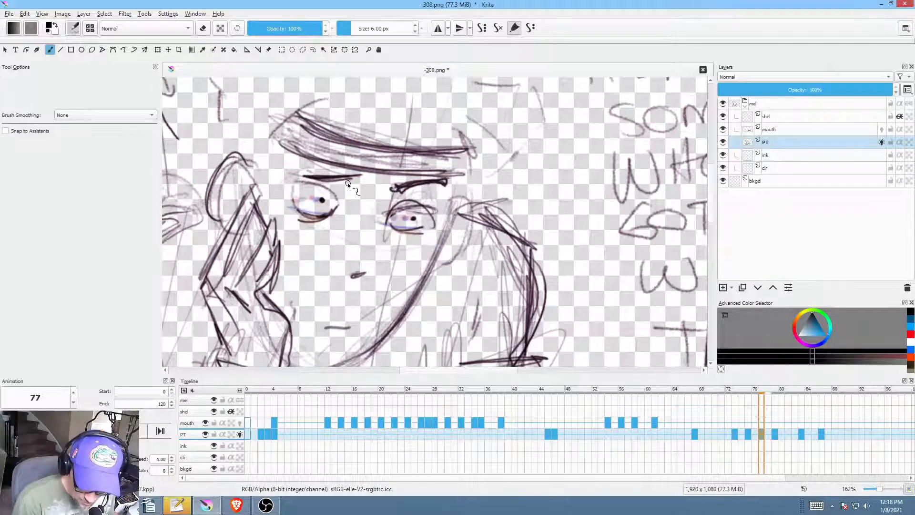
Step: Turn off onion skinning for the PT layer and play back the animation from frame 35
left_click(240, 435)
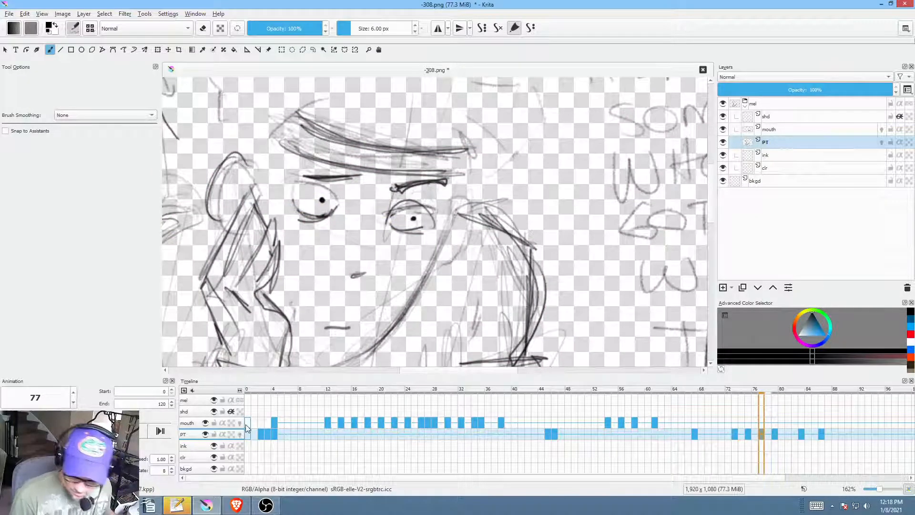
scroll(520, 267, "down", 2)
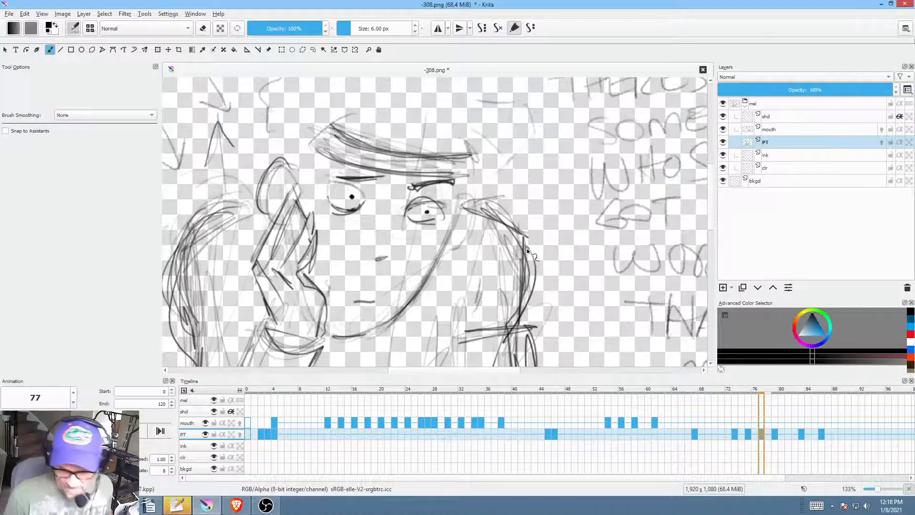
left_click(649, 434)
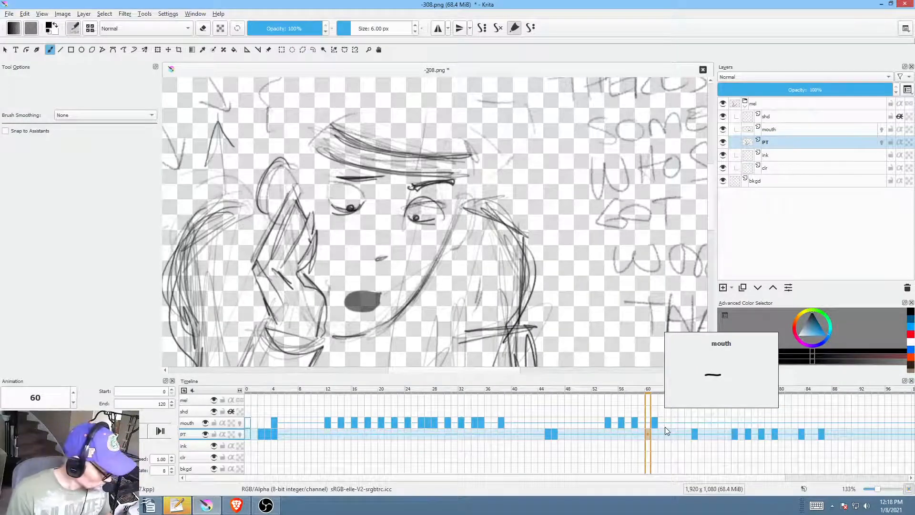
key("Home")
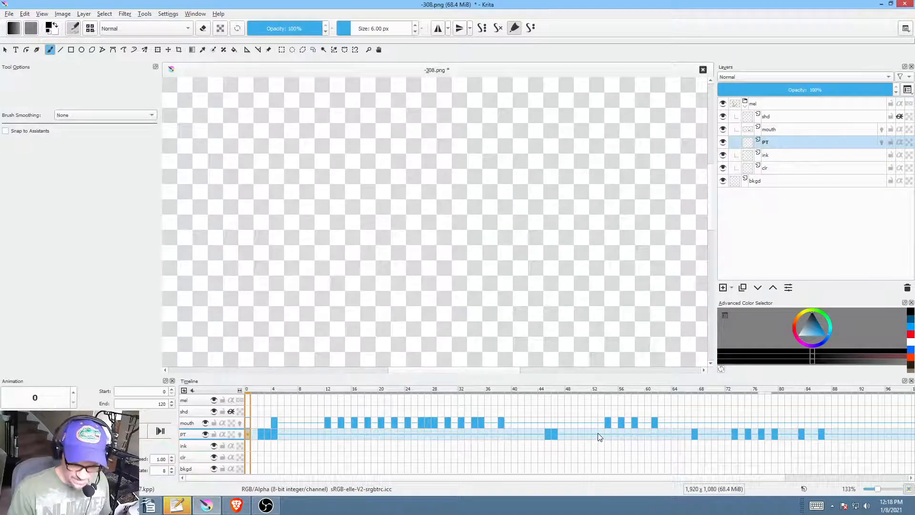
left_click(479, 437)
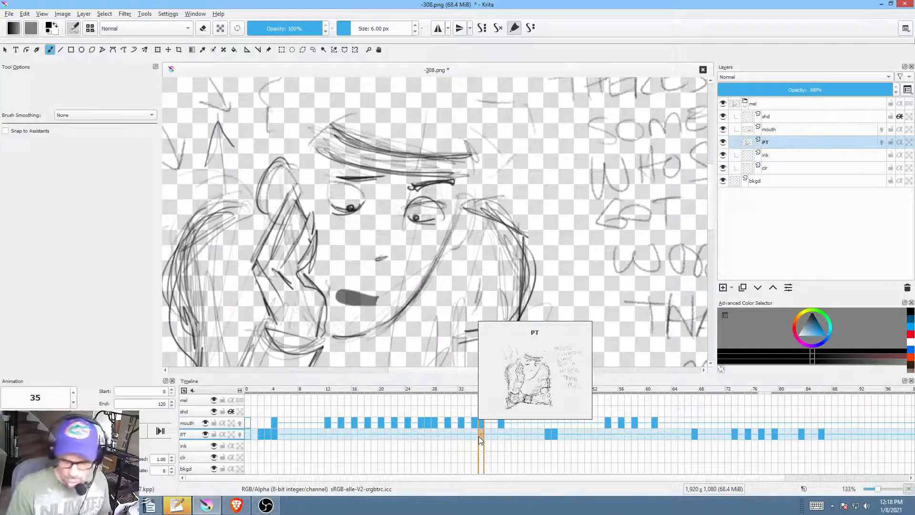
key("space")
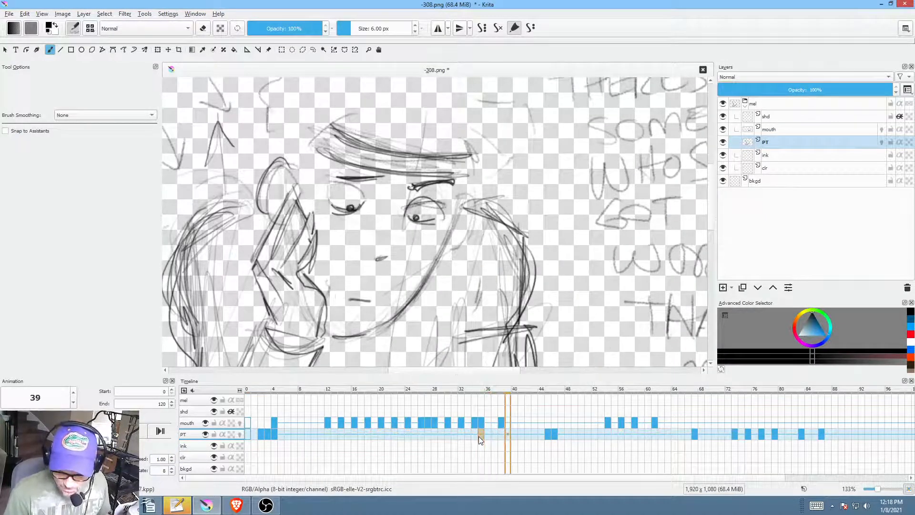
key("space")
mouse_move(520, 215)
left_mouse_down()
mouse_move(499, 234)
mouse_move(547, 233)
mouse_move(542, 259)
mouse_move(542, 235)
left_mouse_up()
key("space")
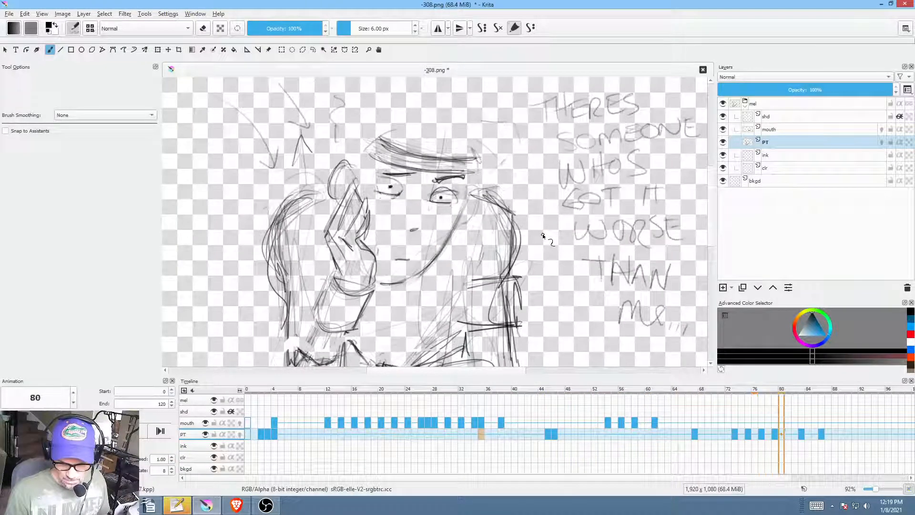
key("space")
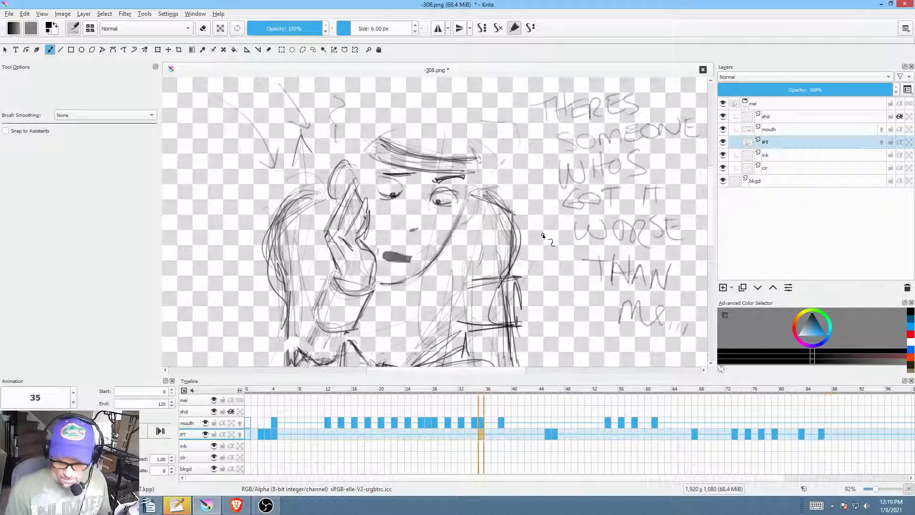
Step: Shift the last five PT keyframes to frames 76, 79, 82, 86 and 89, and play back from frame 40
left_click_drag(748, 436, 796, 431)
left_click(769, 434)
left_click(790, 434)
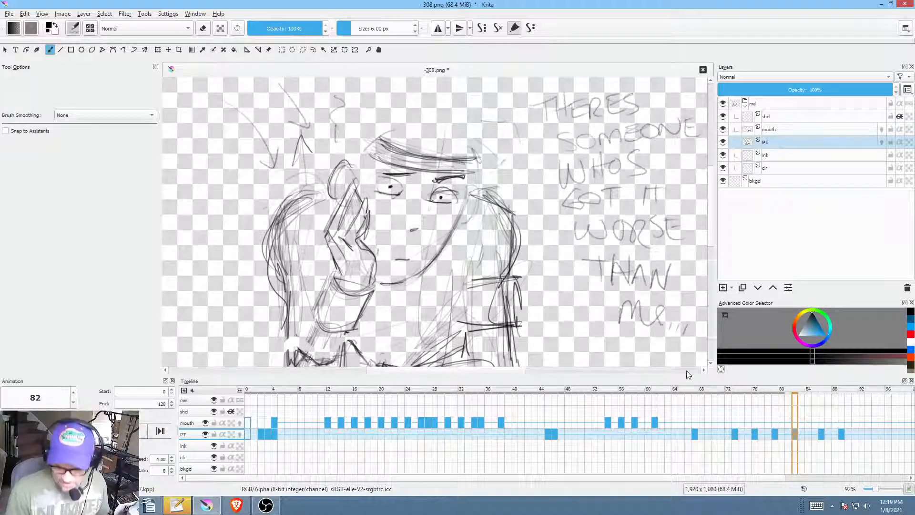
mouse_move(558, 276)
left_mouse_down()
mouse_move(527, 273)
mouse_move(547, 267)
left_mouse_up()
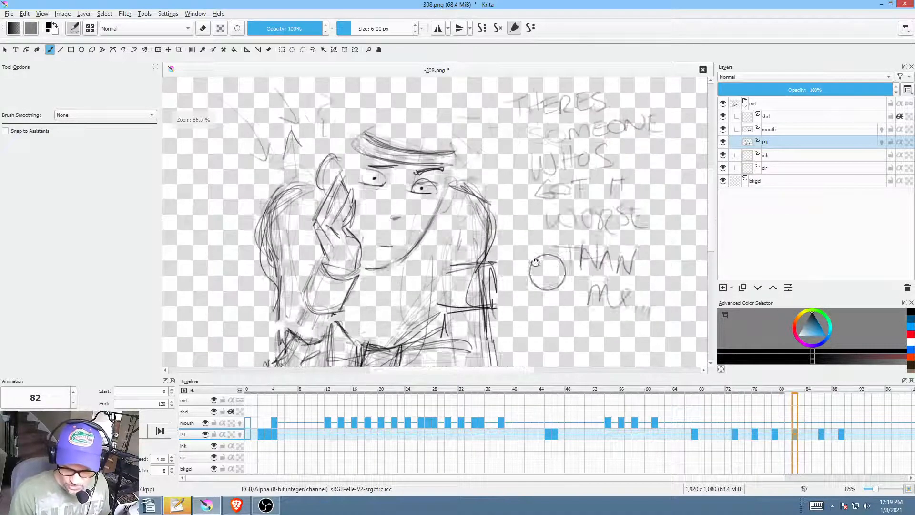
left_click(516, 436)
key("space")
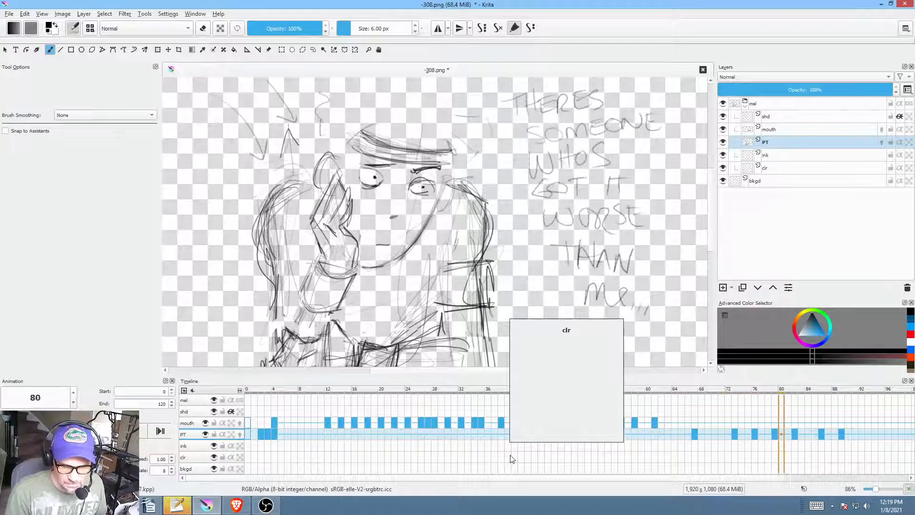
key("space")
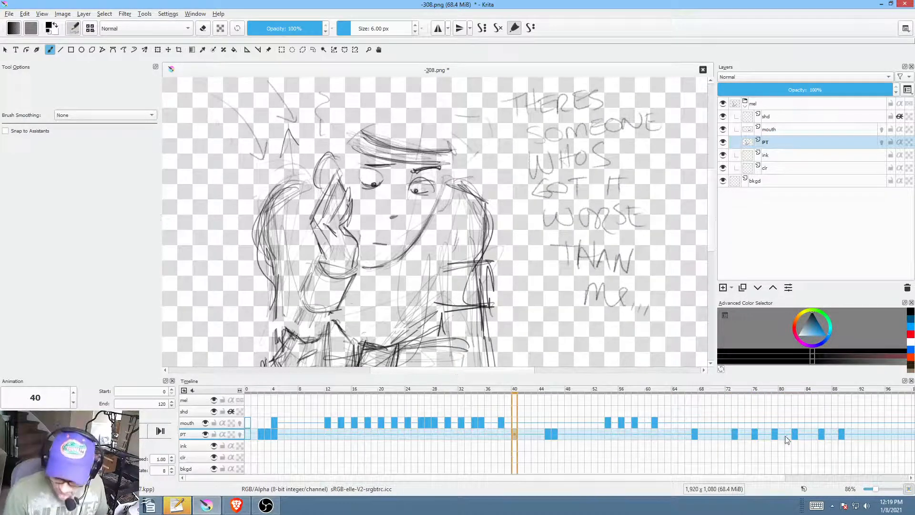
Step: Shift the last three PT keyframes to frames 86, 90 and 92
left_click_drag(794, 433, 847, 427)
left_click(849, 434)
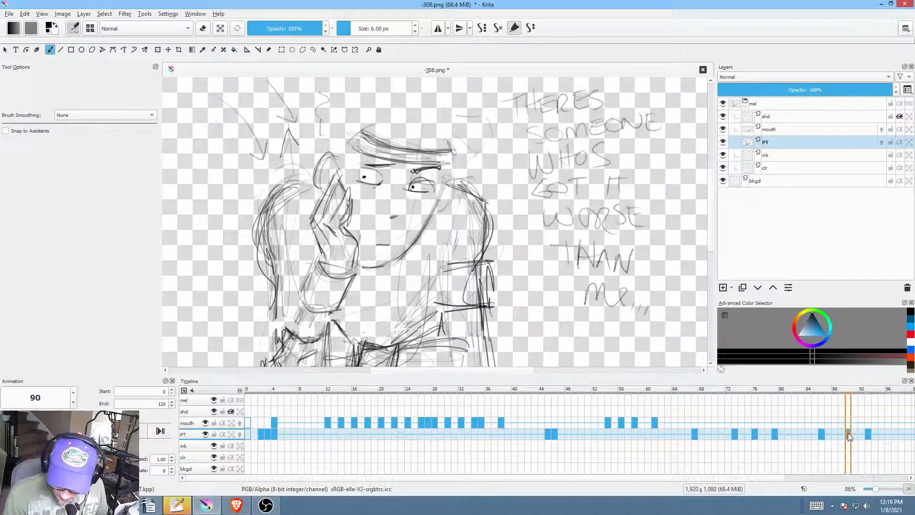
left_click(867, 433)
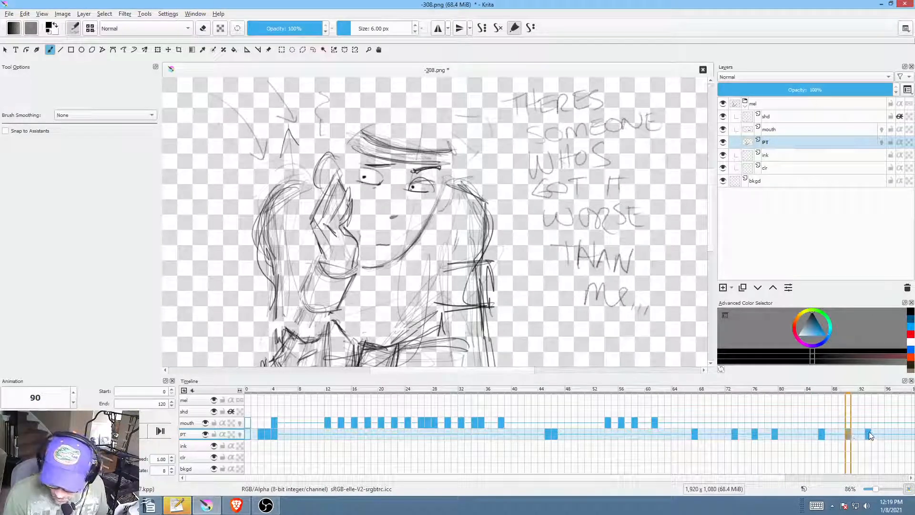
left_click(863, 433)
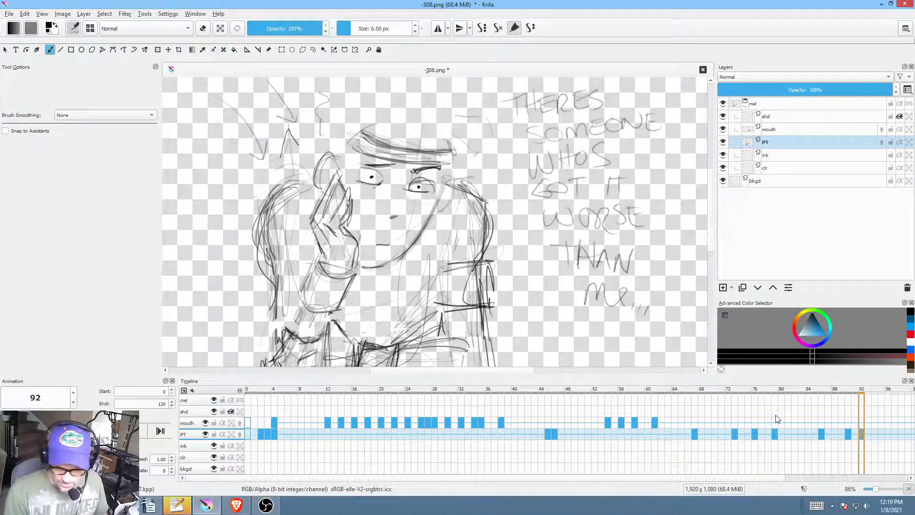
Step: Play back the retimed eye glances with the whole character in view, from frame 62 and again from frame 34
scroll(495, 274, "down", 3)
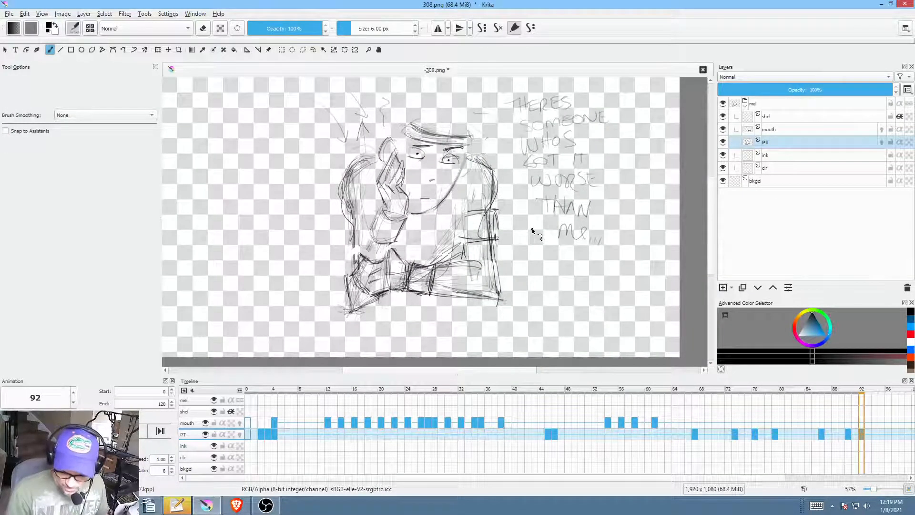
left_click(660, 434)
key("space")
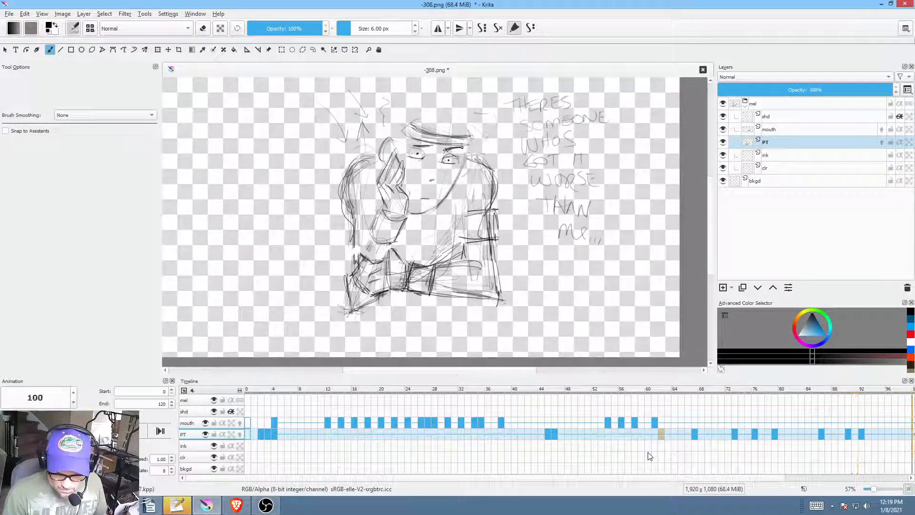
key("space")
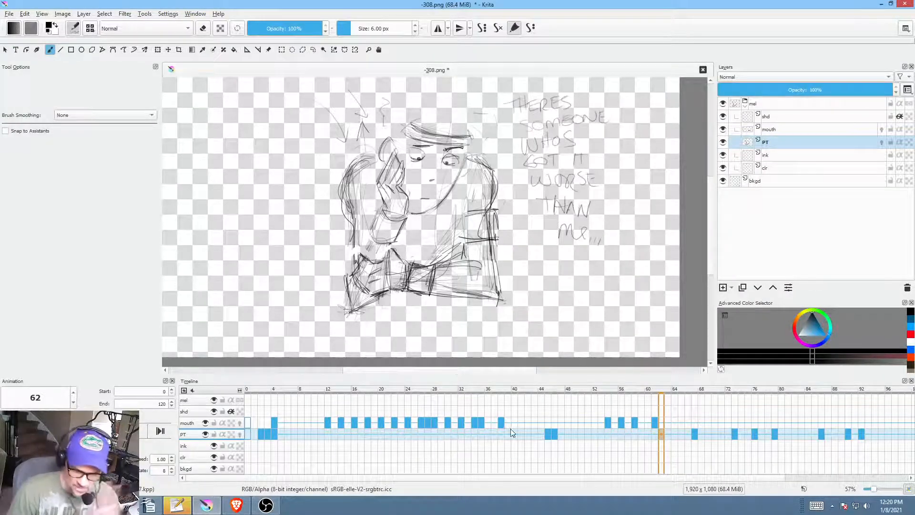
mouse_move(866, 408)
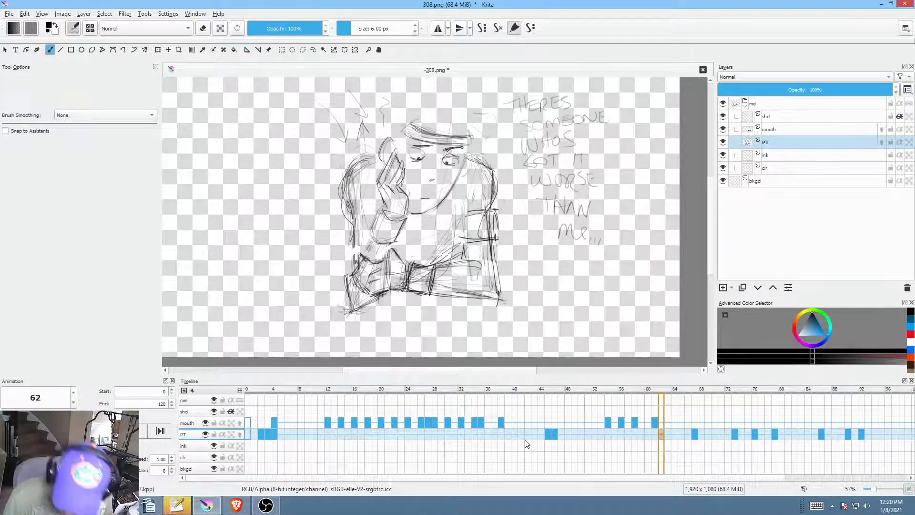
left_click(495, 433)
key("space")
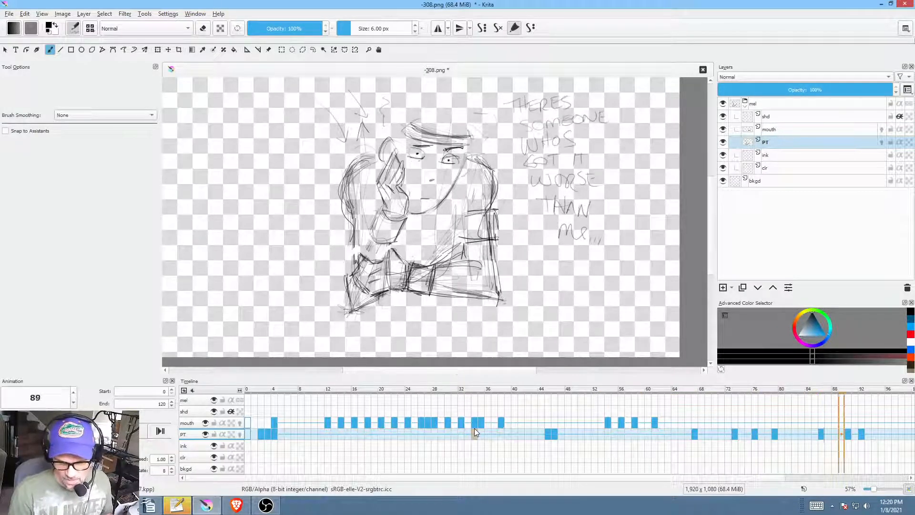
left_click(474, 428)
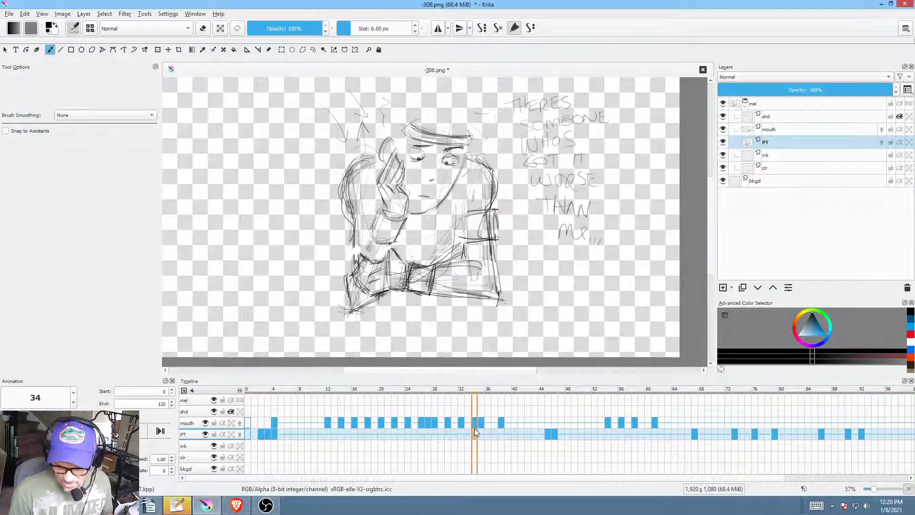
Step: Play back the end of the animation from frame 53 to check the eye glances
left_click(474, 429)
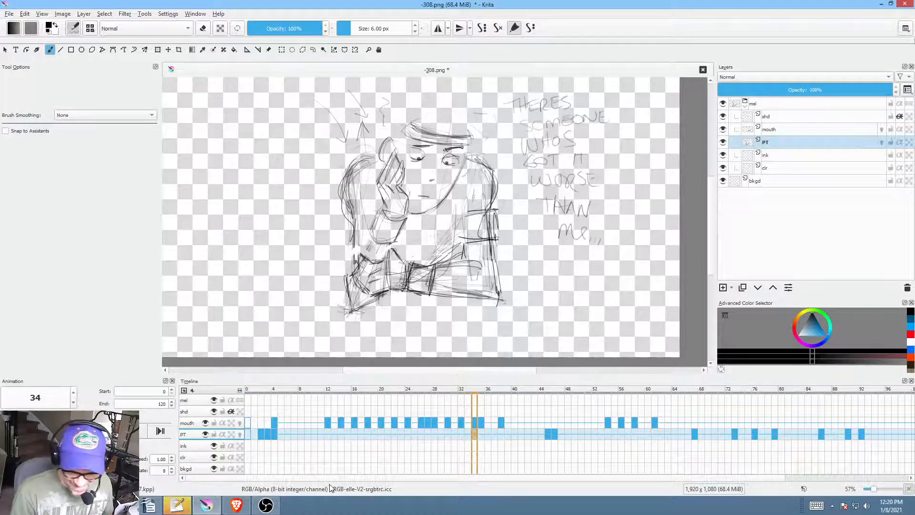
left_click_drag(607, 479, 756, 480)
left_click(464, 414)
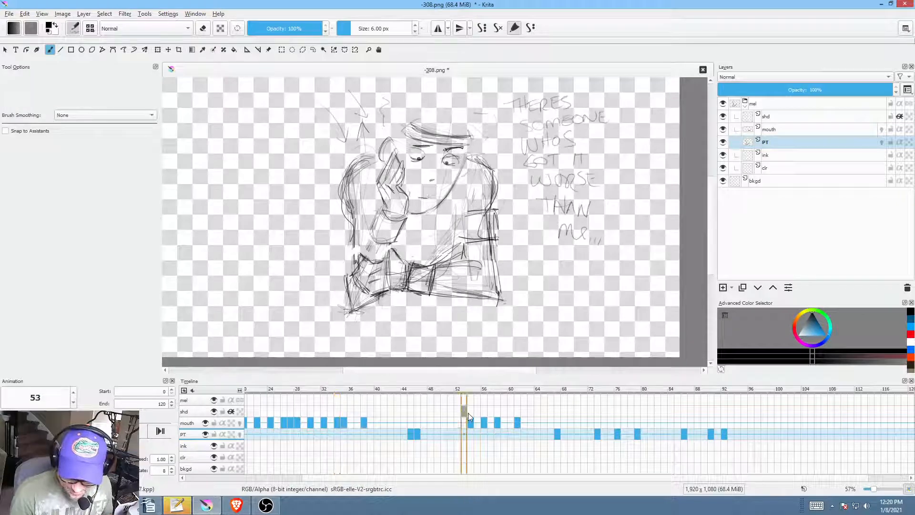
key("space")
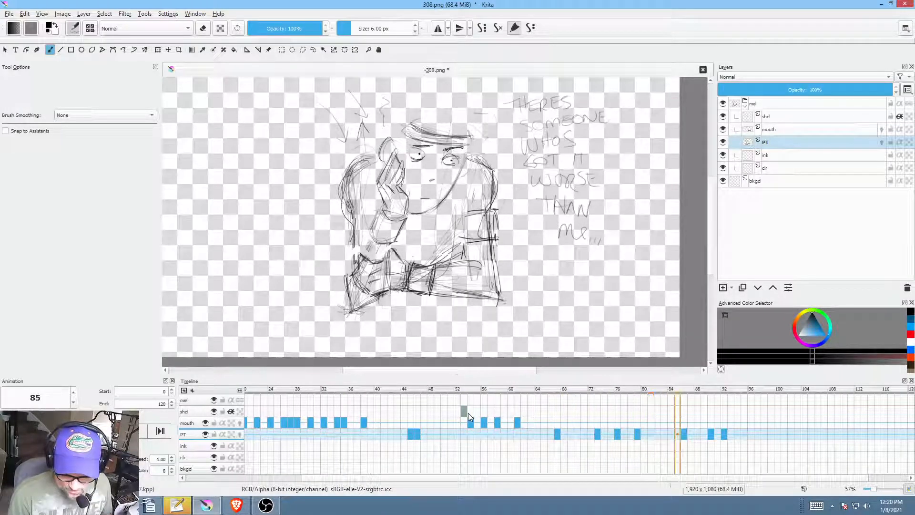
key("space")
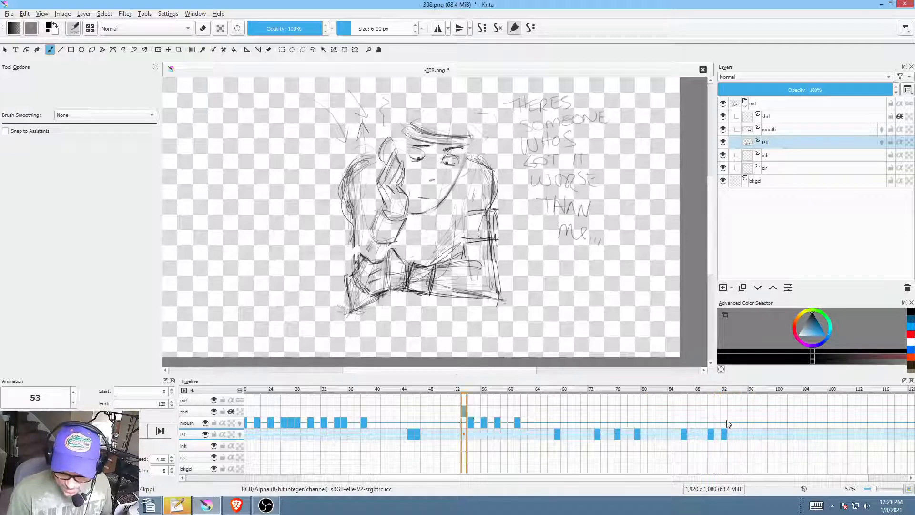
Step: Delete the PT keyframes at frames 90 and 92, and play back from frame 76
left_click(710, 434)
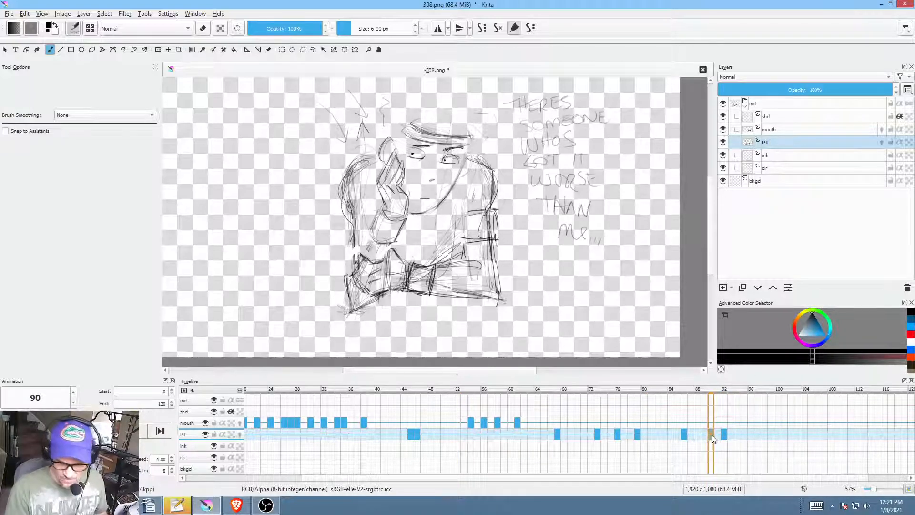
left_click_drag(711, 434, 733, 434)
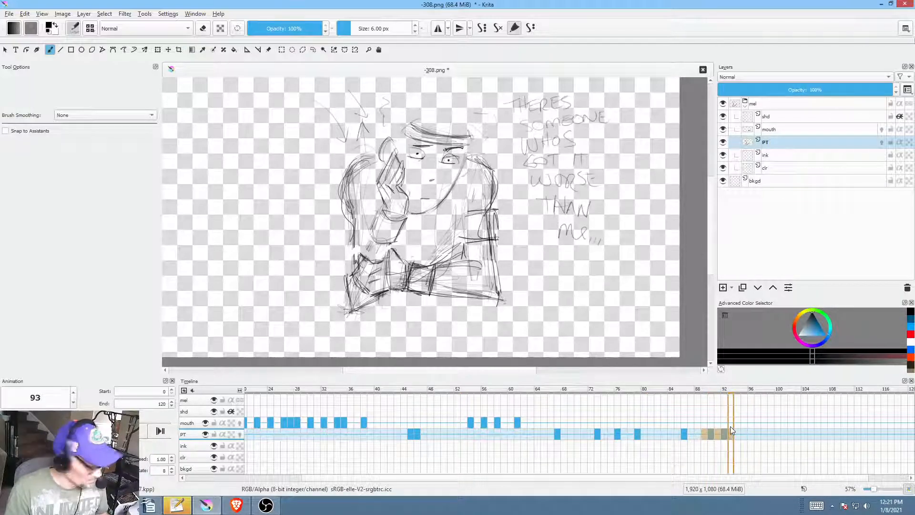
left_click(666, 433)
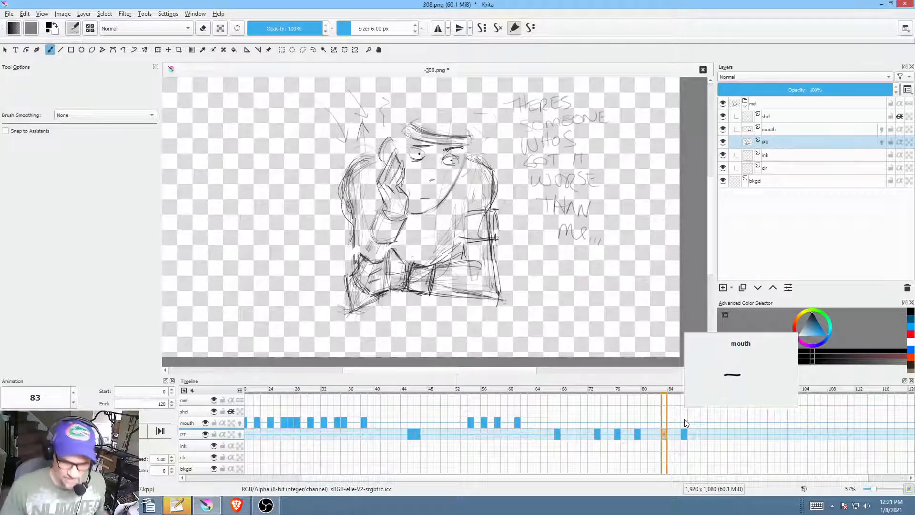
left_click(617, 438)
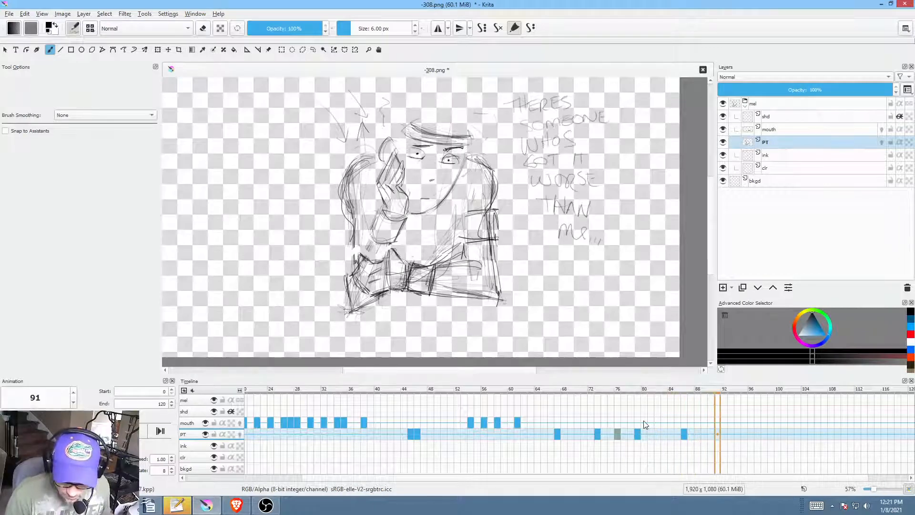
key("space")
left_click(718, 422)
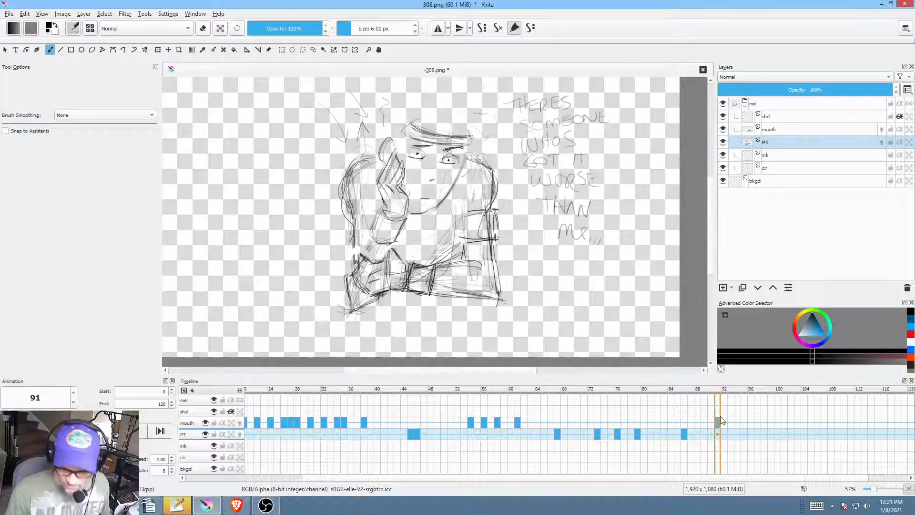
Step: On the mouth layer, draw a wide, filled open mouth shape at frame 90 with the freehand path tool
left_click(786, 130)
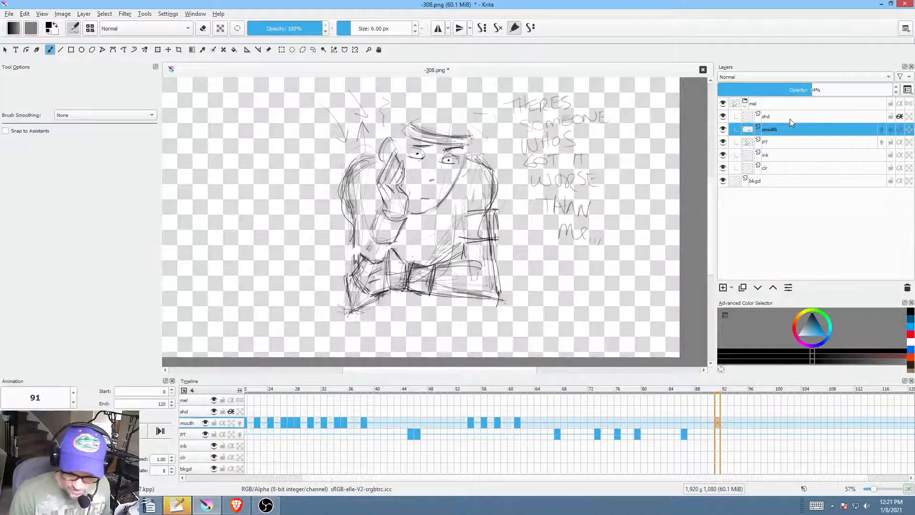
mouse_move(431, 217)
left_mouse_down()
mouse_move(528, 170)
mouse_move(491, 281)
mouse_move(479, 280)
left_mouse_up()
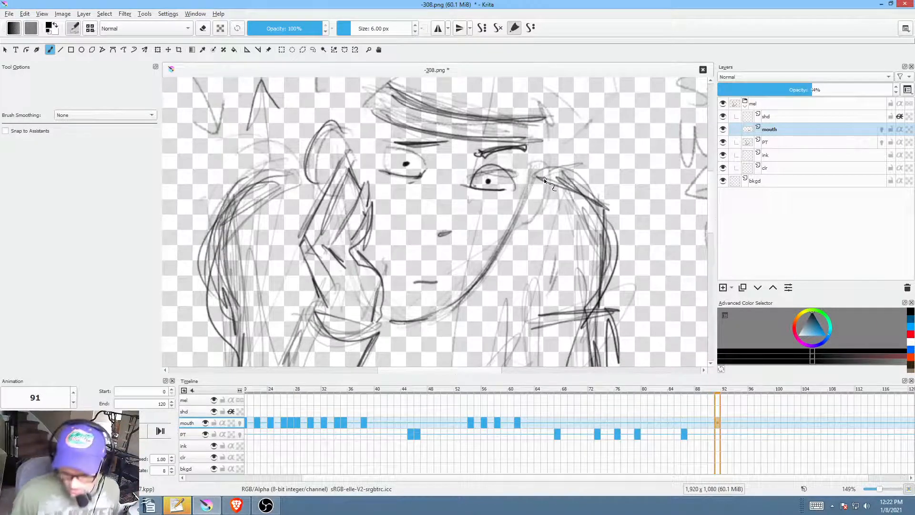
left_click(598, 392)
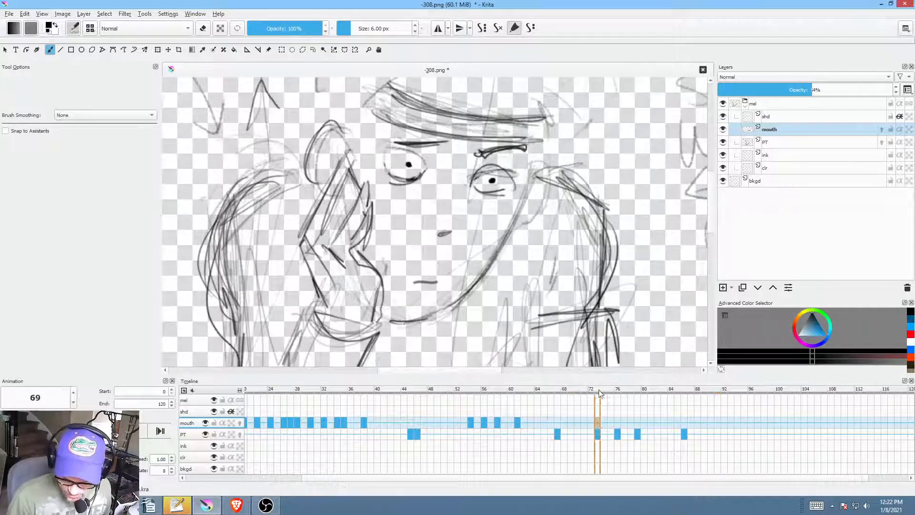
left_click_drag(600, 392, 720, 423)
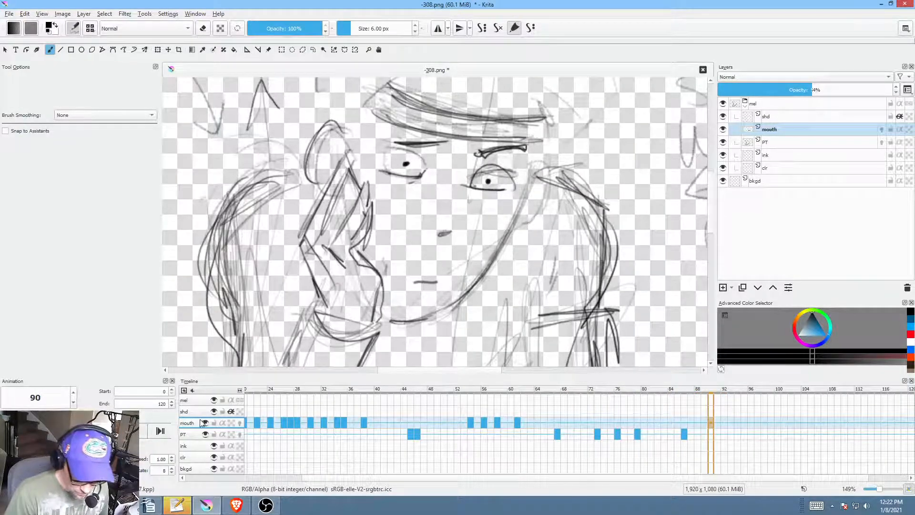
scroll(439, 285, "up", 2, "ctrl")
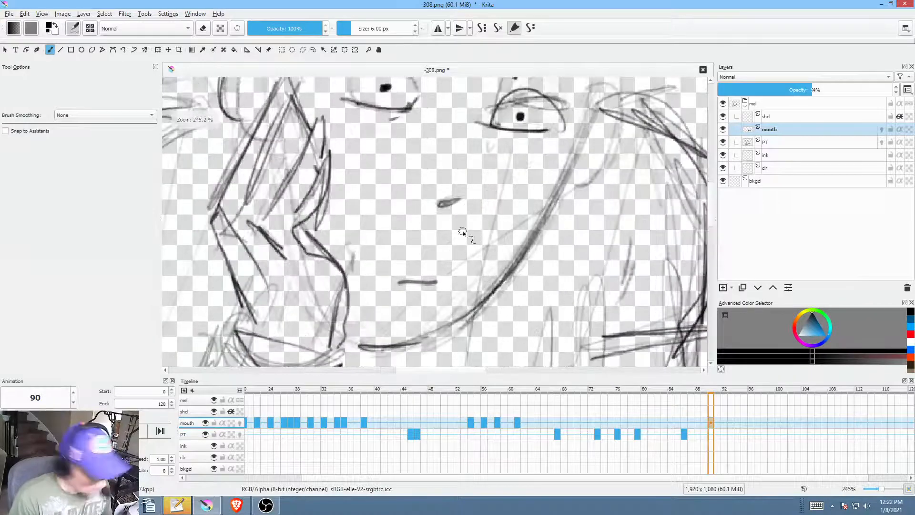
key("p")
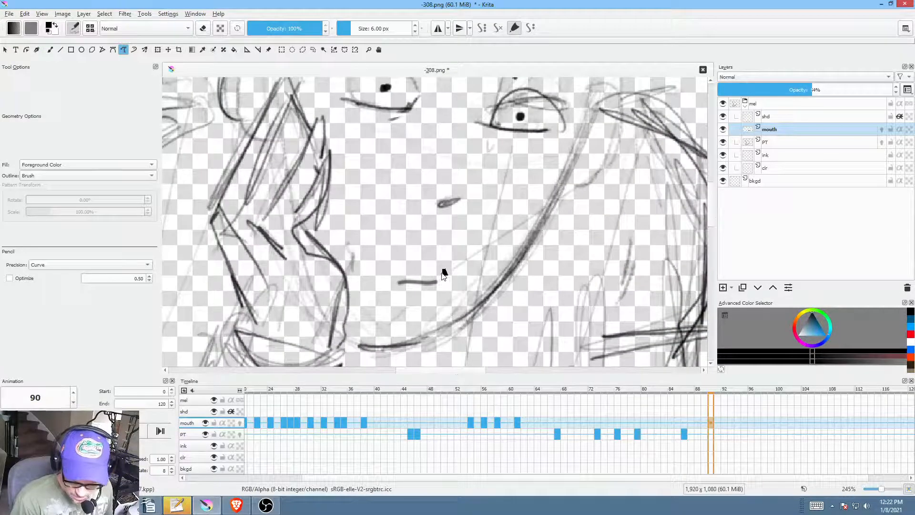
mouse_move(447, 272)
left_mouse_down()
mouse_move(391, 265)
mouse_move(378, 274)
mouse_move(391, 287)
mouse_move(449, 275)
left_mouse_up()
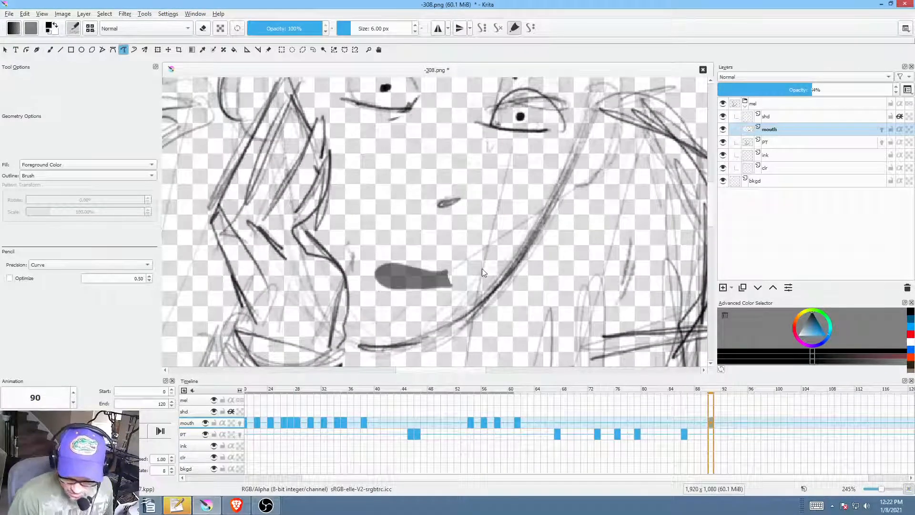
Step: Add a new mouth shape at frame 93 of the mouth layer and a short closed mouth line at frame 96
left_click(731, 423)
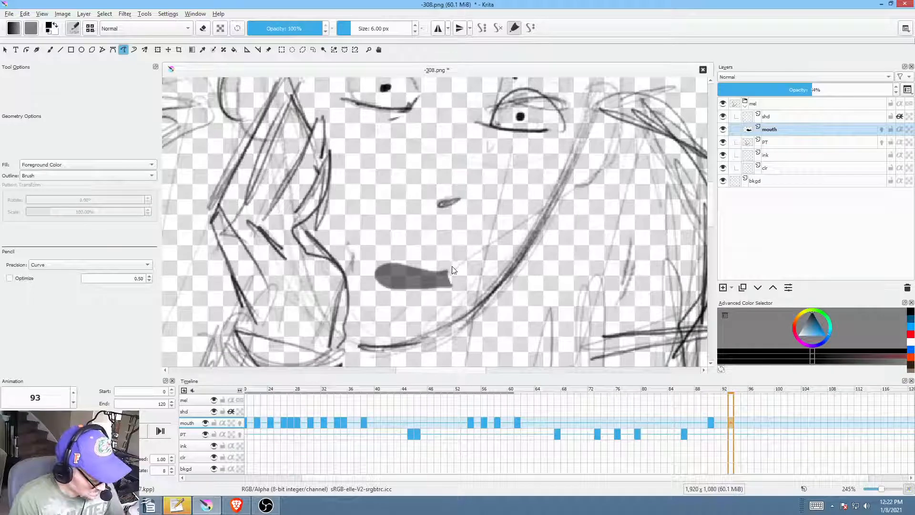
key("Delete")
mouse_move(452, 271)
left_mouse_down()
mouse_move(407, 266)
mouse_move(382, 291)
mouse_move(441, 292)
mouse_move(452, 273)
mouse_move(402, 287)
left_mouse_up()
left_click(753, 424)
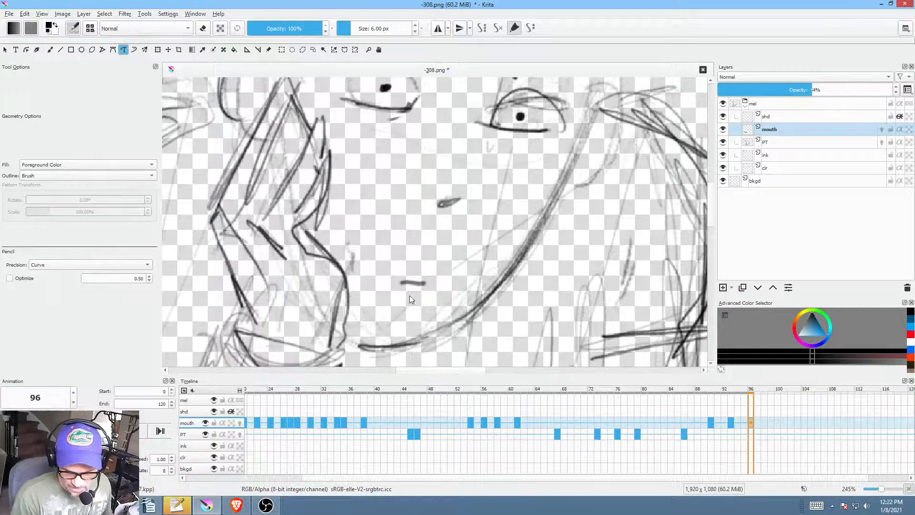
scroll(439, 246, "down", 4)
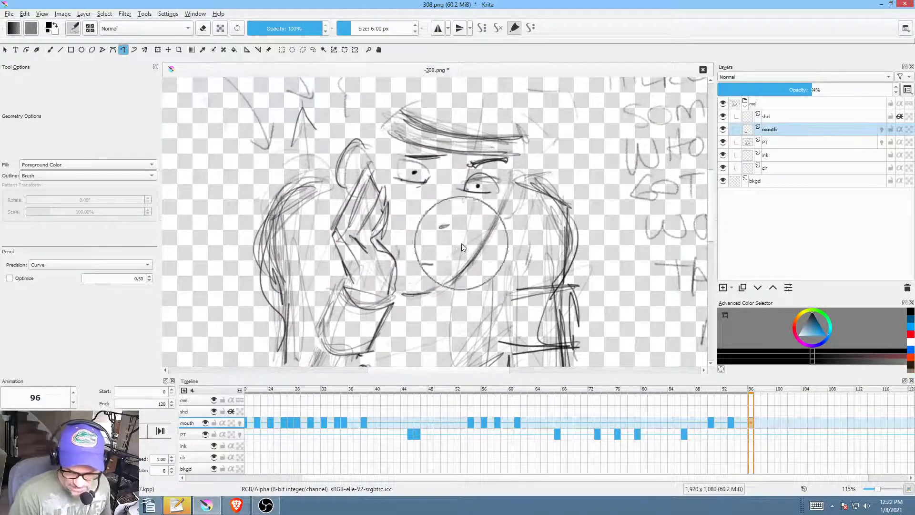
Step: Check the poses at frames 86 and 99 with more of the character in view
left_click(685, 434)
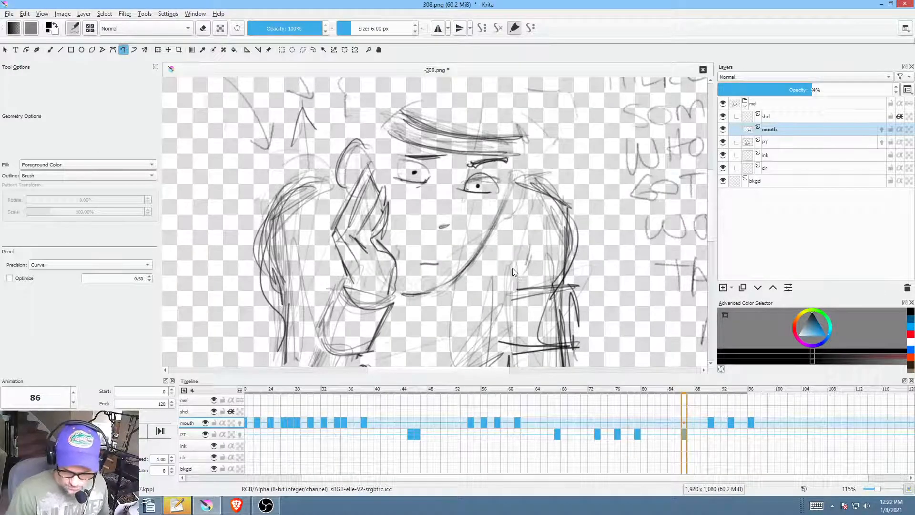
scroll(513, 268, "down", 3)
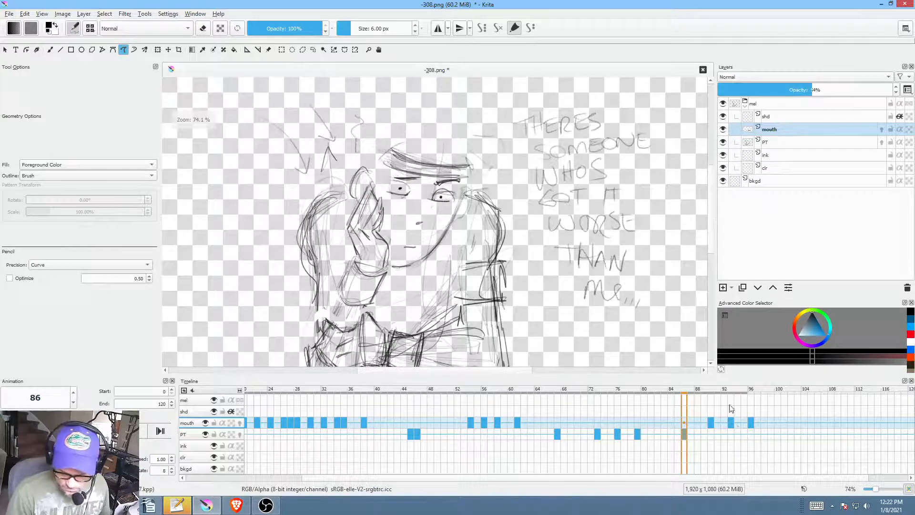
left_click(772, 434)
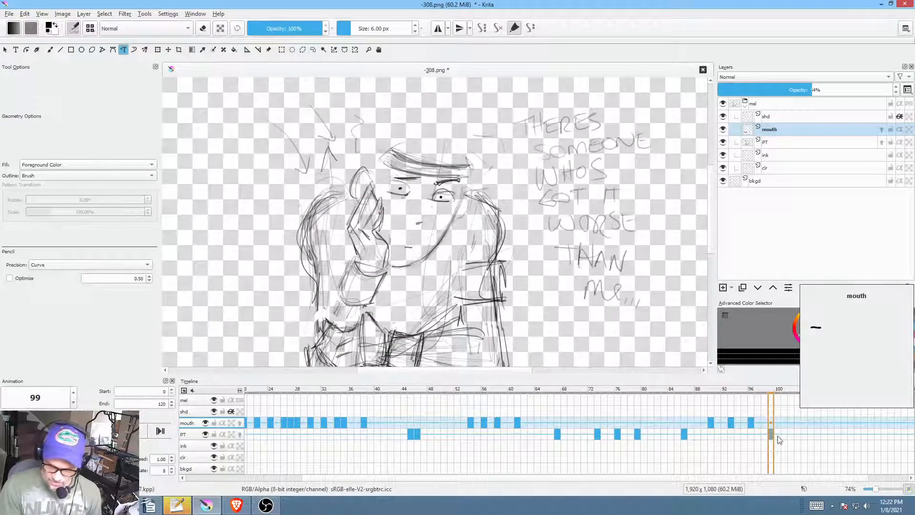
Step: At frame 18 of the PT layer, outline the resting forearm and hand and rotate them slightly upward about the elbow
left_click(194, 436)
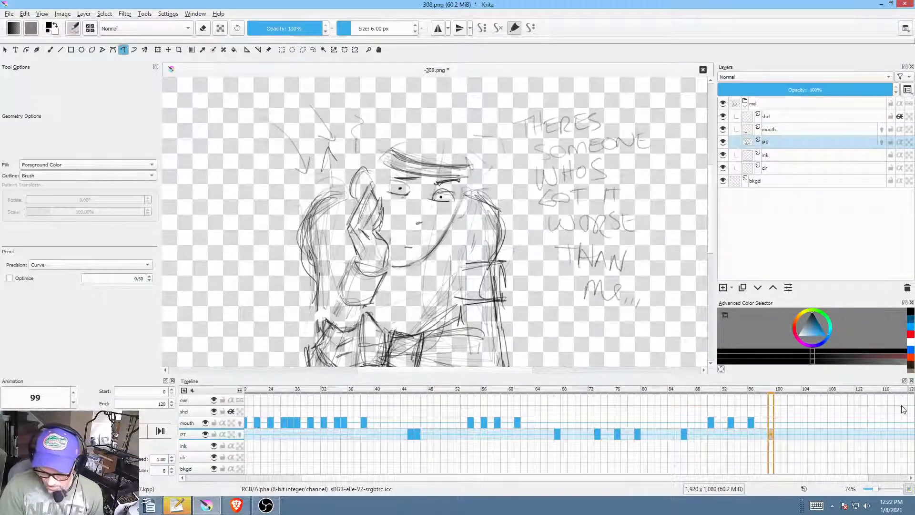
left_click_drag(499, 233, 487, 243)
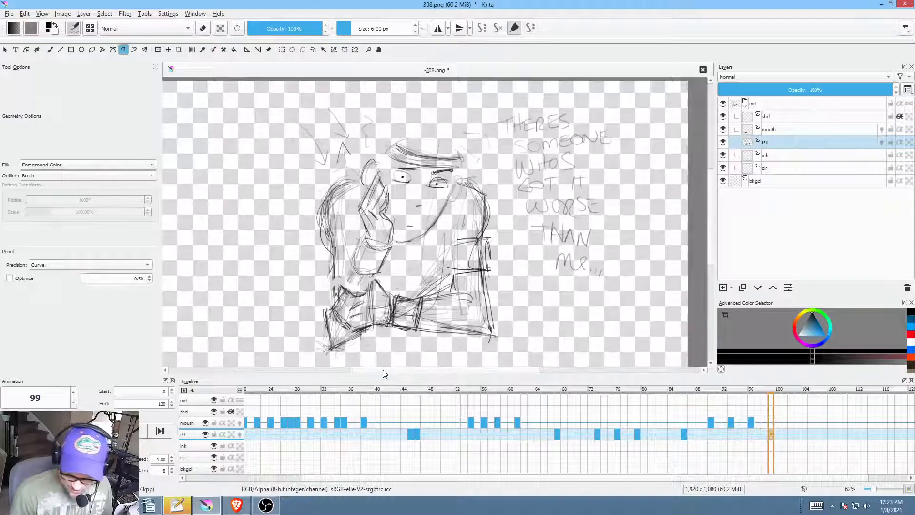
left_click_drag(333, 479, 238, 484)
left_click_drag(255, 391, 348, 398)
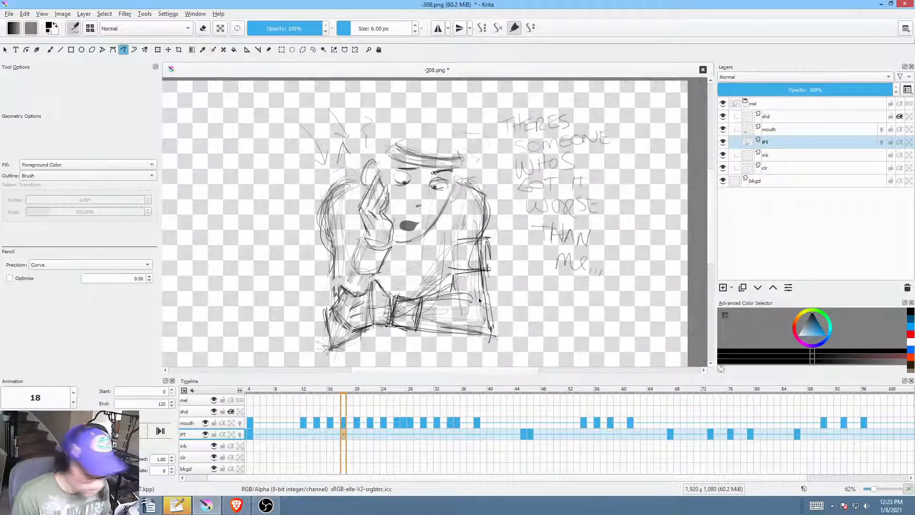
key("l")
left_click_drag(478, 298, 456, 292)
mouse_move(364, 288)
left_mouse_down()
mouse_move(330, 293)
mouse_move(328, 317)
mouse_move(358, 329)
left_mouse_up()
left_click_drag(499, 338, 501, 339)
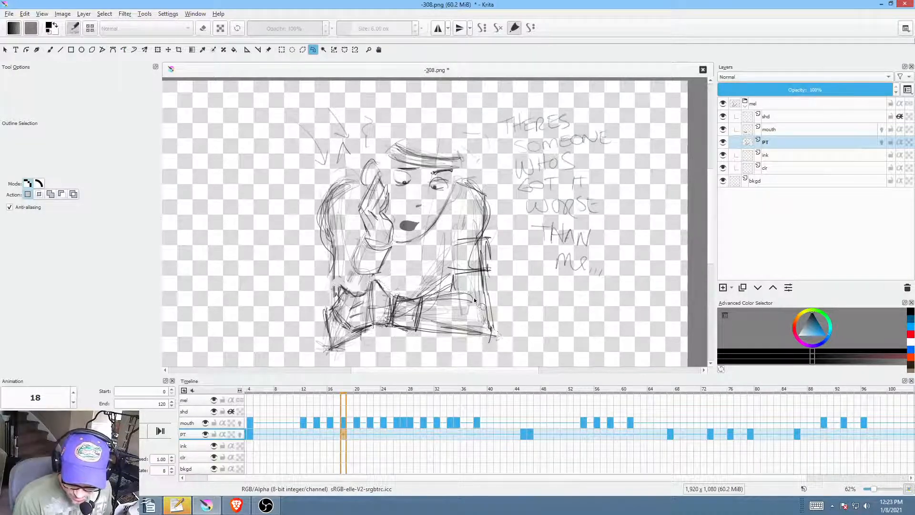
key("ctrl+t")
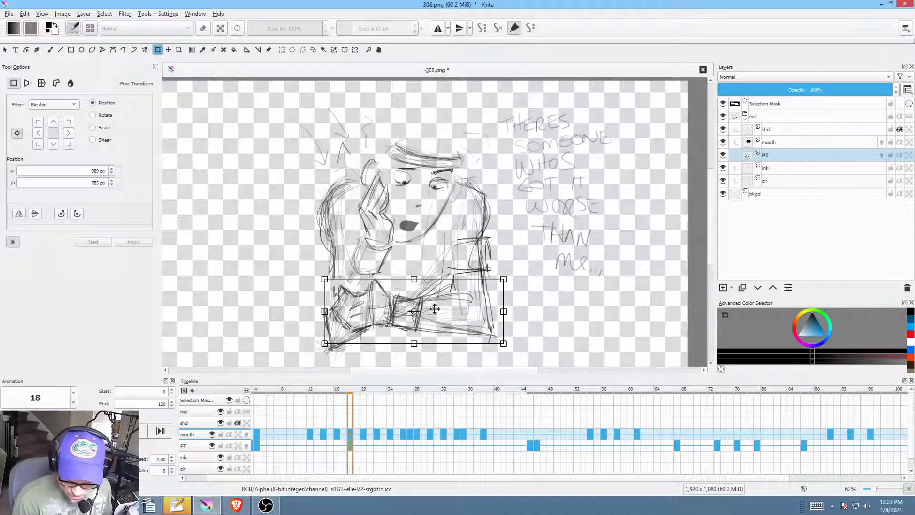
left_click_drag(414, 312, 530, 331)
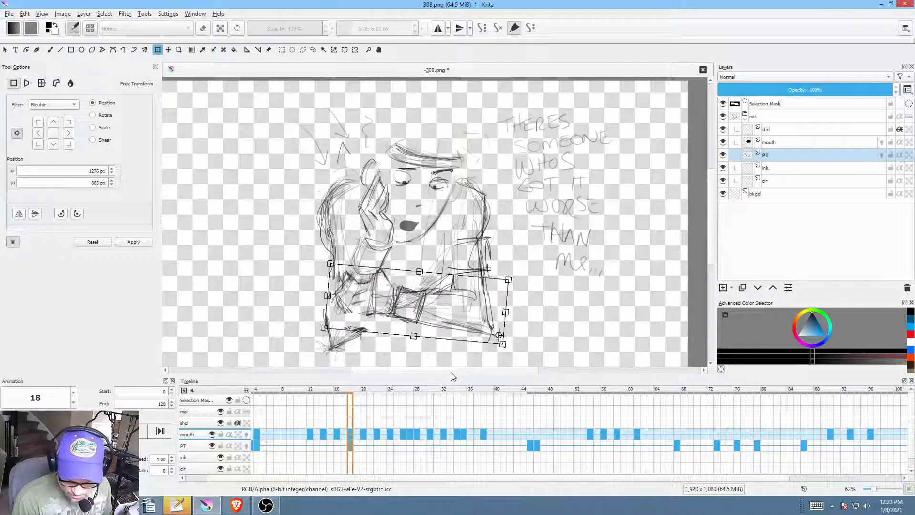
Step: At frame 21 of the PT layer, rotate the selected forearm back down about the elbow
left_click(370, 446)
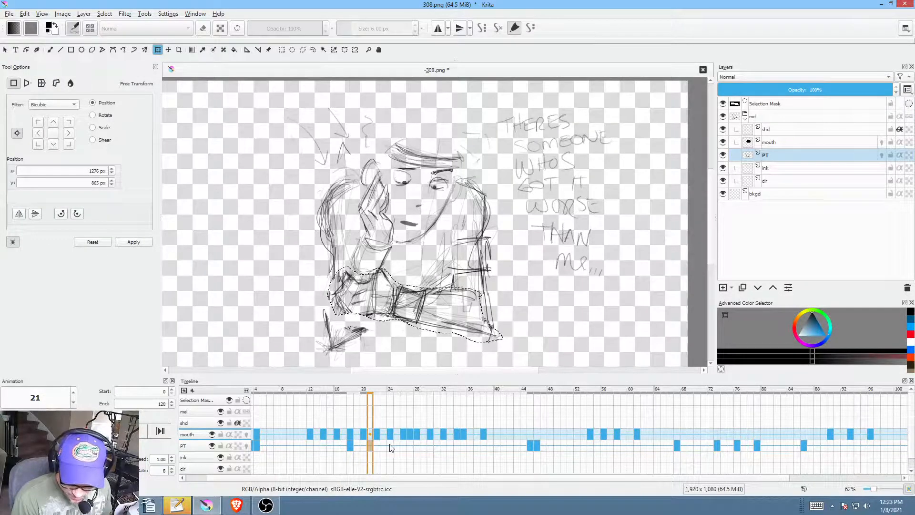
left_click(466, 308)
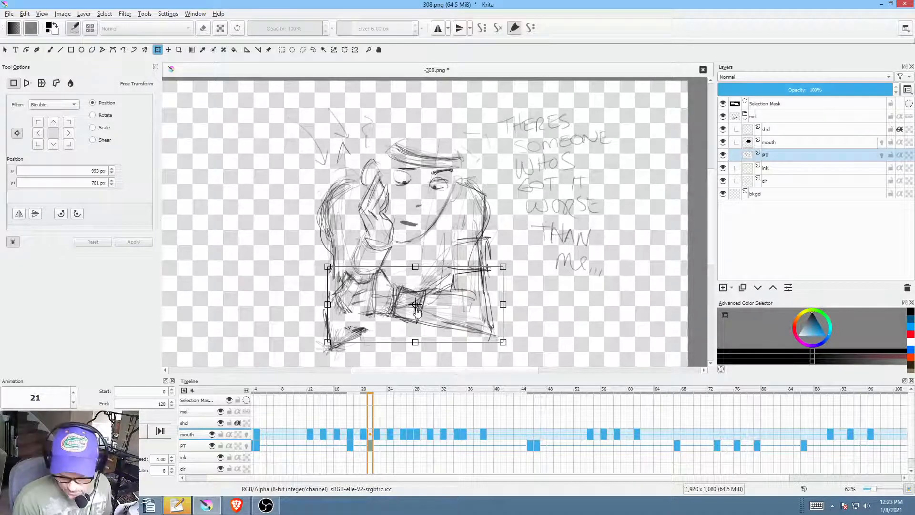
key("Return")
mouse_move(423, 313)
left_mouse_down()
mouse_move(497, 338)
mouse_move(533, 324)
left_mouse_up()
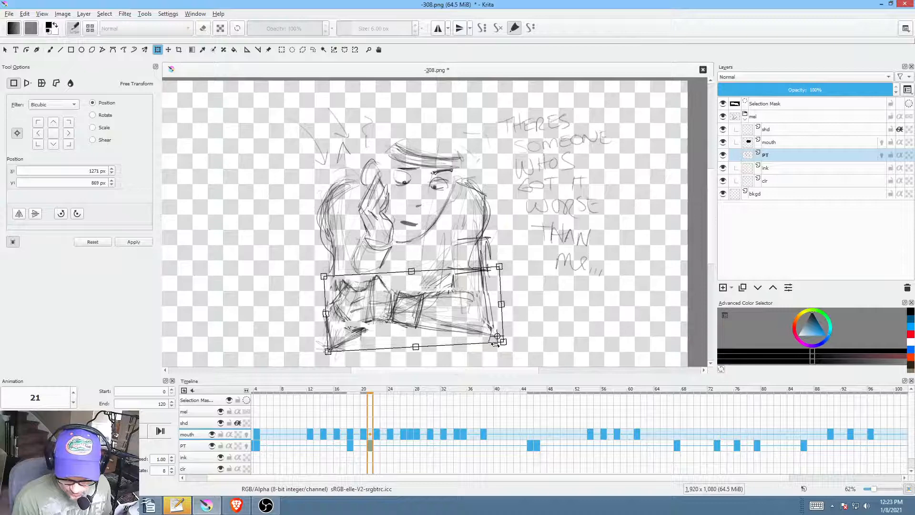
Step: At frame 24 of the PT layer, rotate the selected forearm very slightly upward about the elbow
left_click(387, 449)
left_click(452, 320)
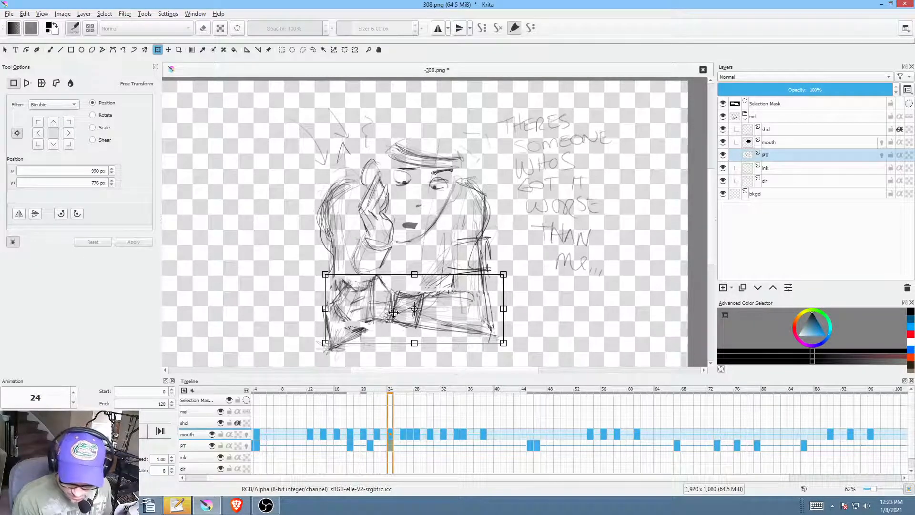
left_click_drag(415, 313, 437, 320)
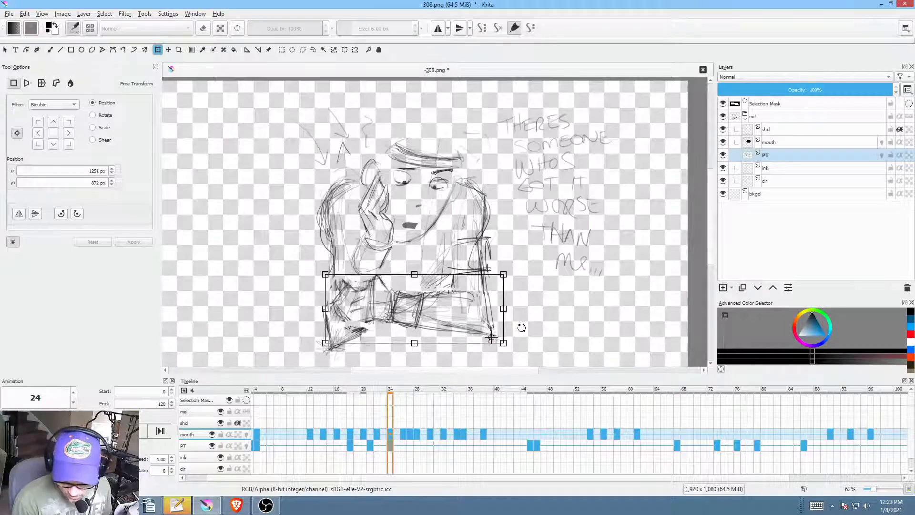
left_click_drag(522, 329, 520, 331)
Step: At frame 27 of the PT layer, rotate the selected forearm slightly down about the elbow
left_click(412, 451)
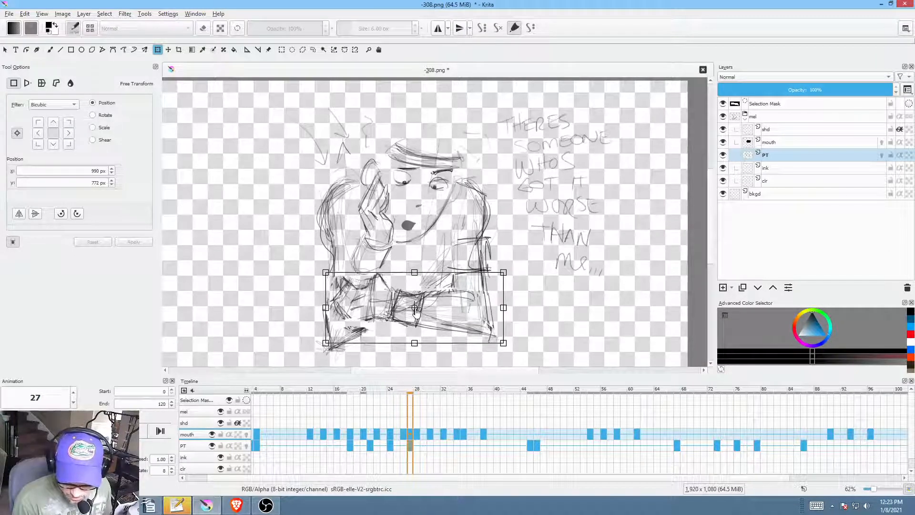
left_click_drag(415, 311, 468, 330)
left_click_drag(526, 332, 536, 325)
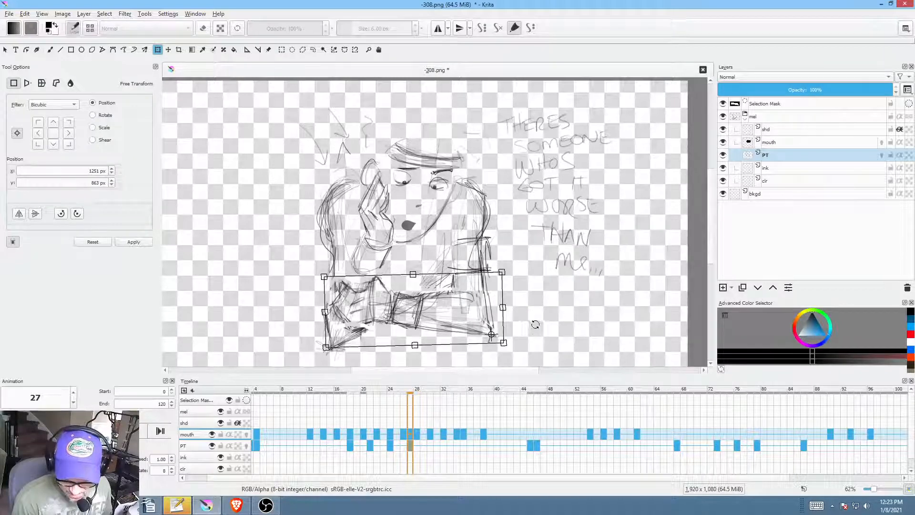
Step: Move the four forearm keyframes on the PT layer to frames 13, 16, 19 and 22, and copy them to frames 26, 29, 32 and 35
left_click(304, 445)
key("space")
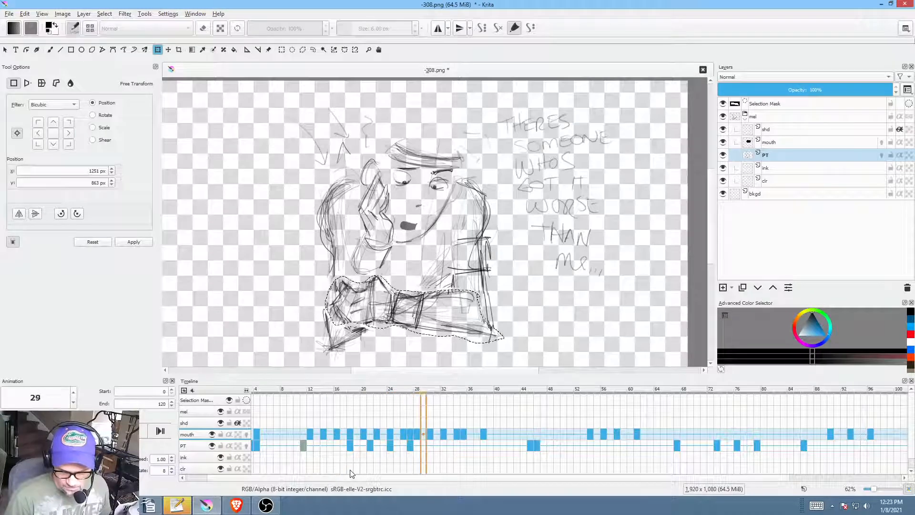
key("space")
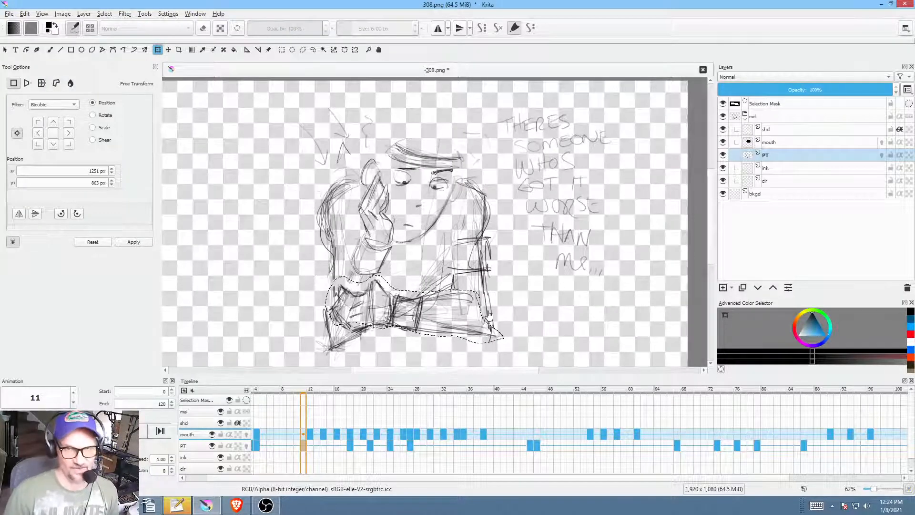
mouse_move(343, 391)
left_mouse_down()
mouse_move(453, 402)
mouse_move(348, 411)
mouse_move(370, 415)
left_mouse_up()
left_click_drag(347, 445, 317, 448)
left_click(406, 445)
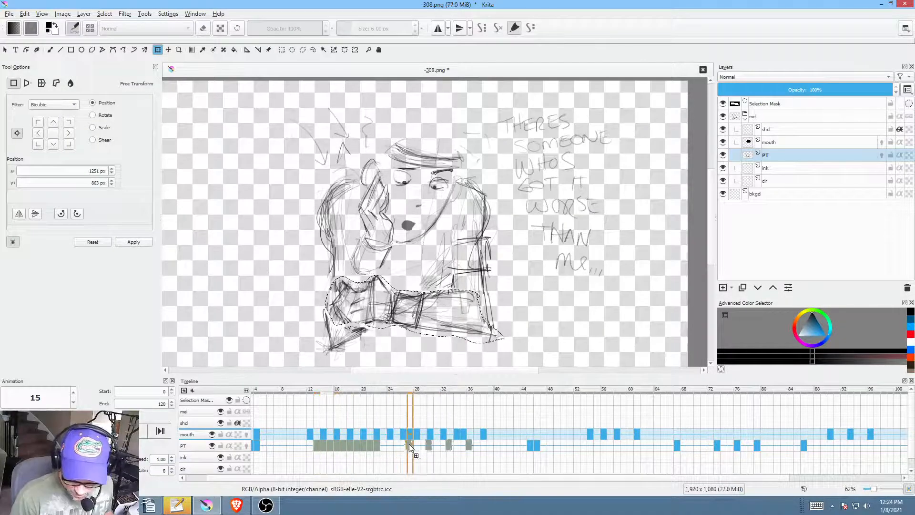
left_click_drag(404, 445, 404, 446)
Step: Play back the animation from frame 10 to check the repeated forearm movement
left_click(297, 446)
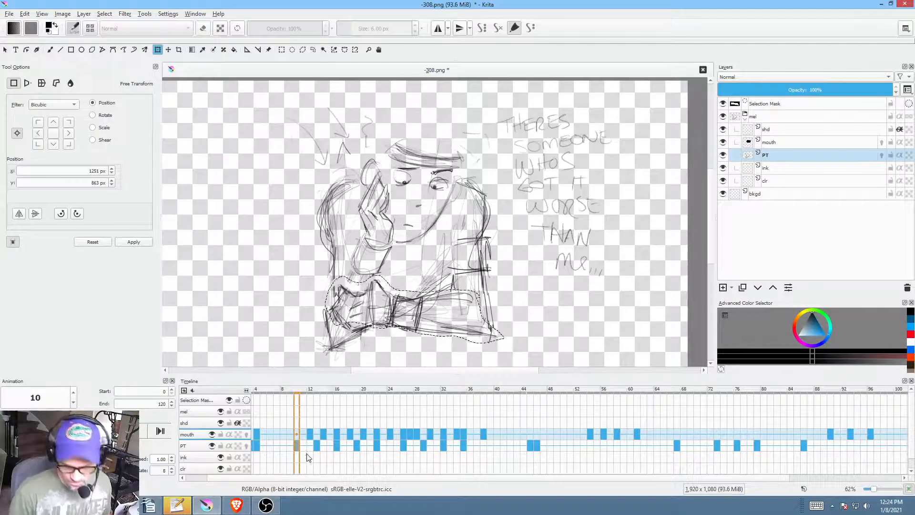
key("space")
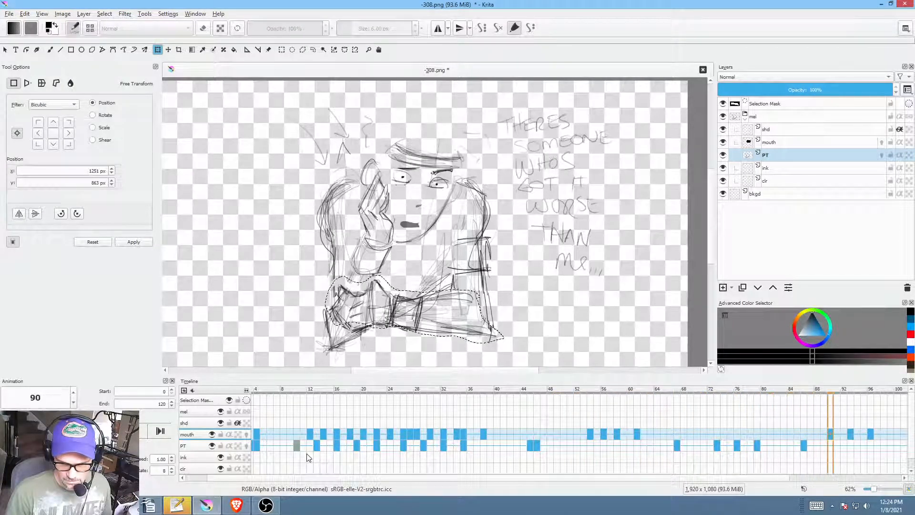
key("space")
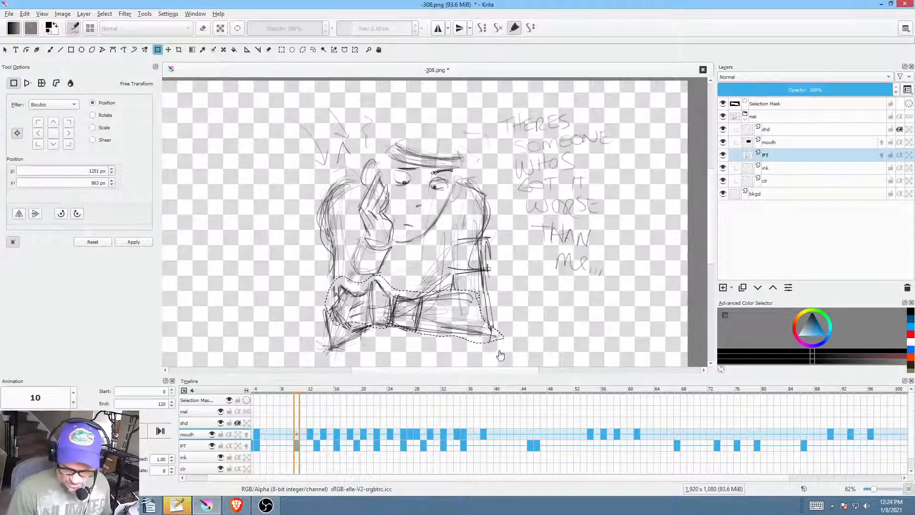
Step: At frame 100 of the PT layer, outline the upper body above the resting forearm, rotate it slightly counterclockwise and shift it slightly down and left
key("ctrl+shift+a")
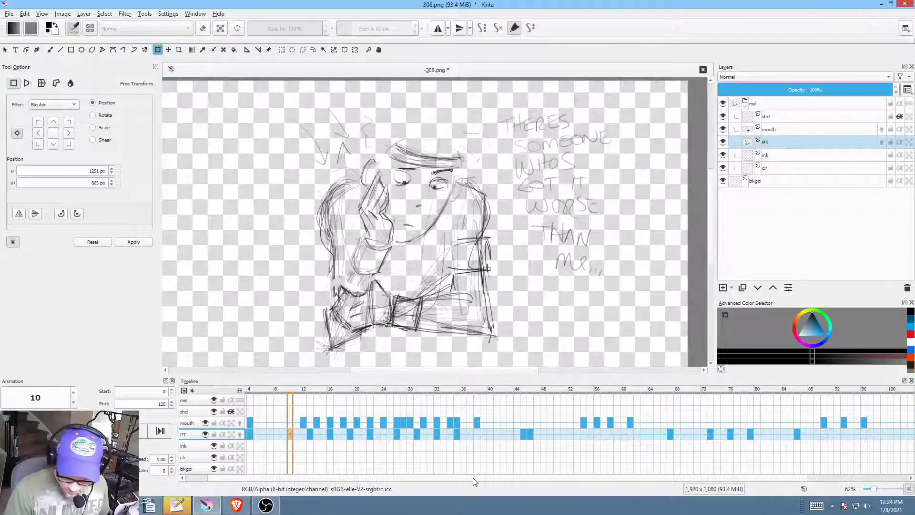
scroll(474, 479, "right", 4)
left_click(783, 435)
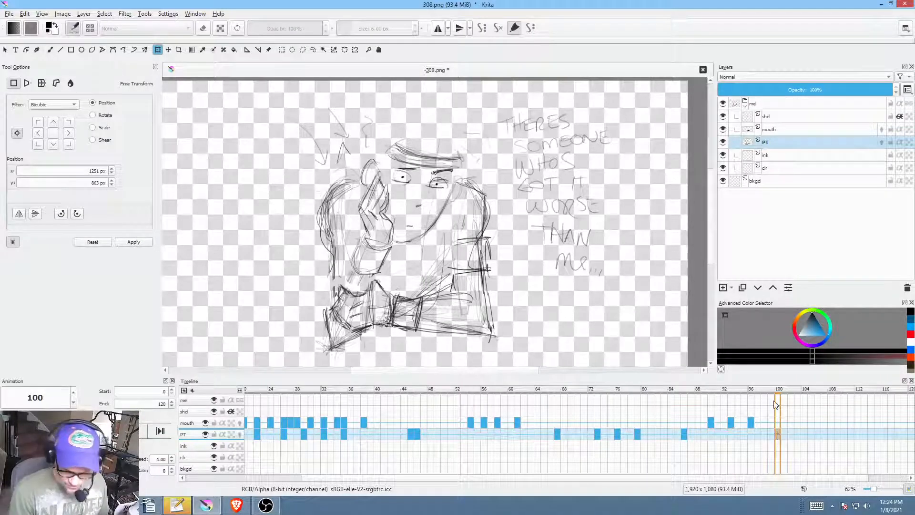
mouse_move(775, 405)
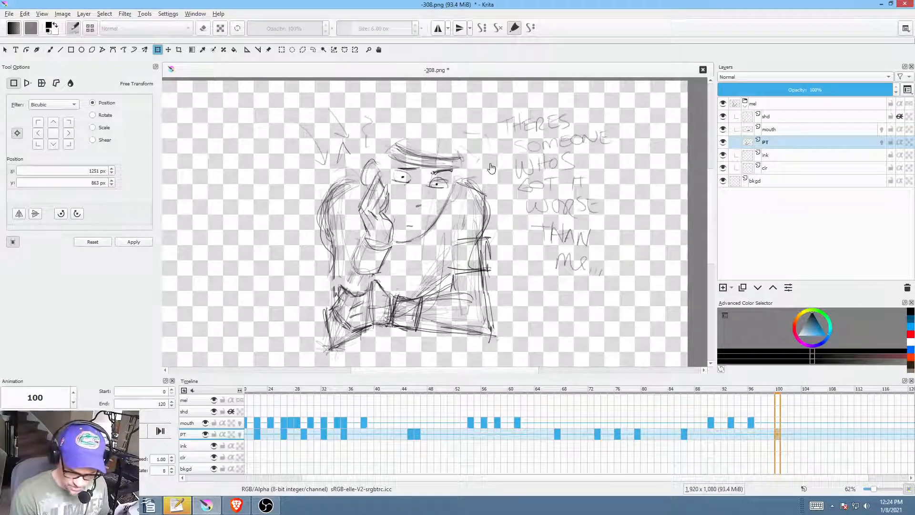
key("l")
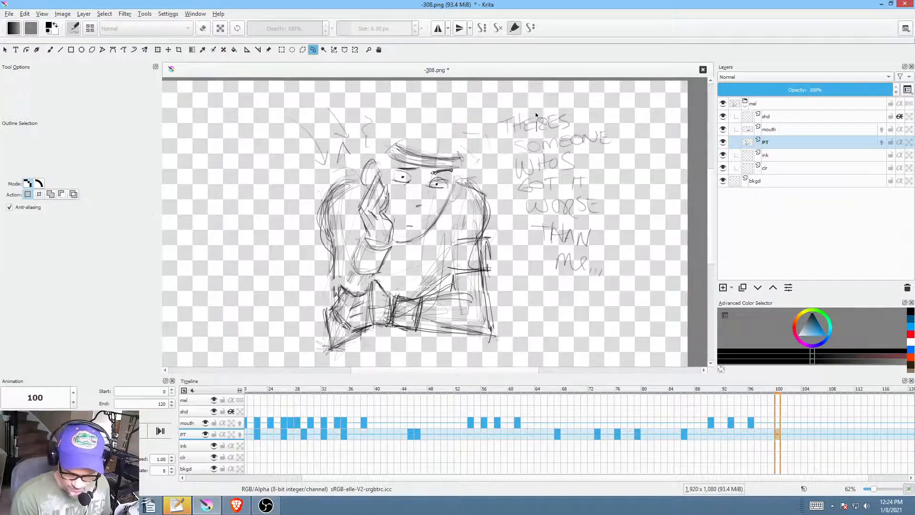
mouse_move(317, 118)
left_mouse_down()
mouse_move(272, 220)
mouse_move(283, 257)
mouse_move(322, 248)
mouse_move(338, 274)
mouse_move(375, 277)
left_mouse_up()
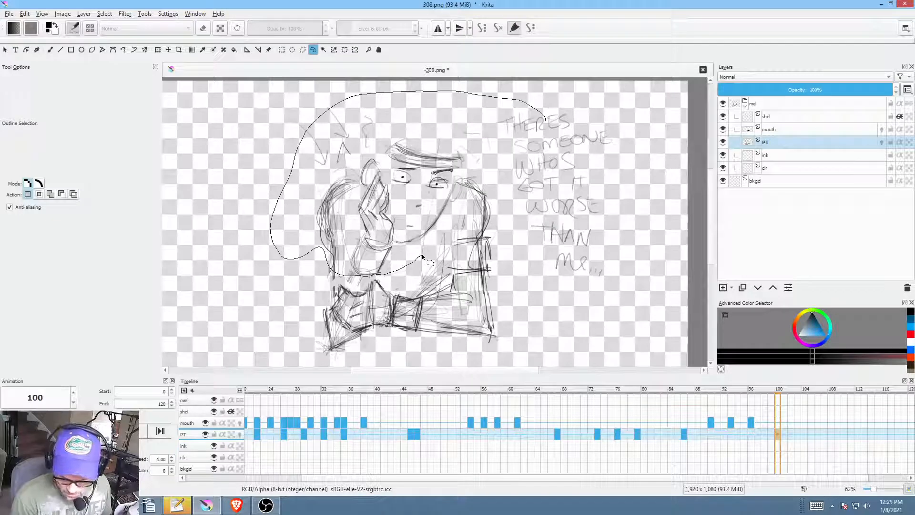
mouse_move(423, 257)
left_mouse_down()
mouse_move(451, 279)
mouse_move(516, 269)
mouse_move(541, 146)
left_mouse_up()
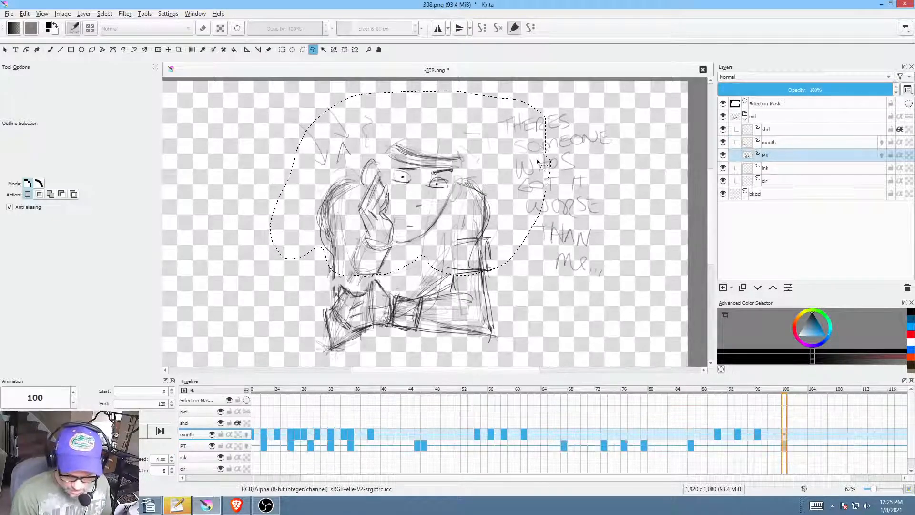
key("ctrl+t")
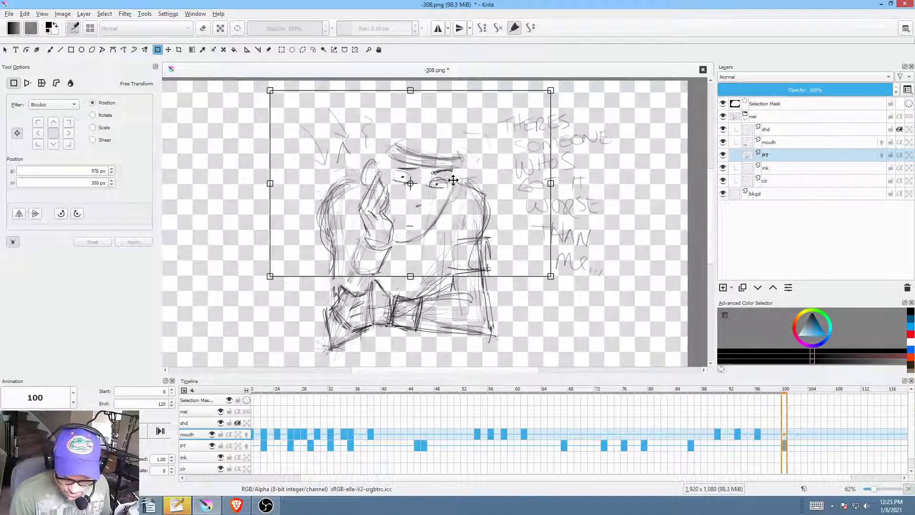
key("Escape")
left_click_drag(584, 193, 584, 188)
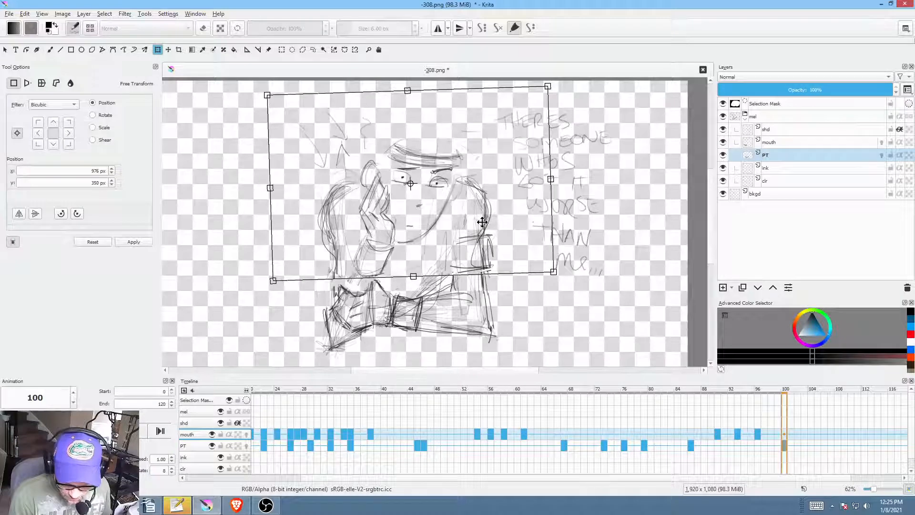
left_click_drag(485, 221, 482, 223)
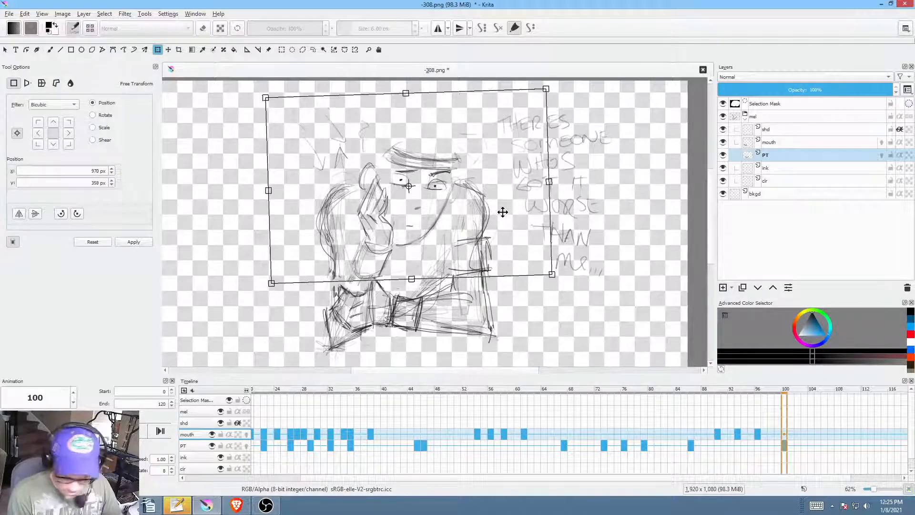
key("Right")
left_click(468, 232)
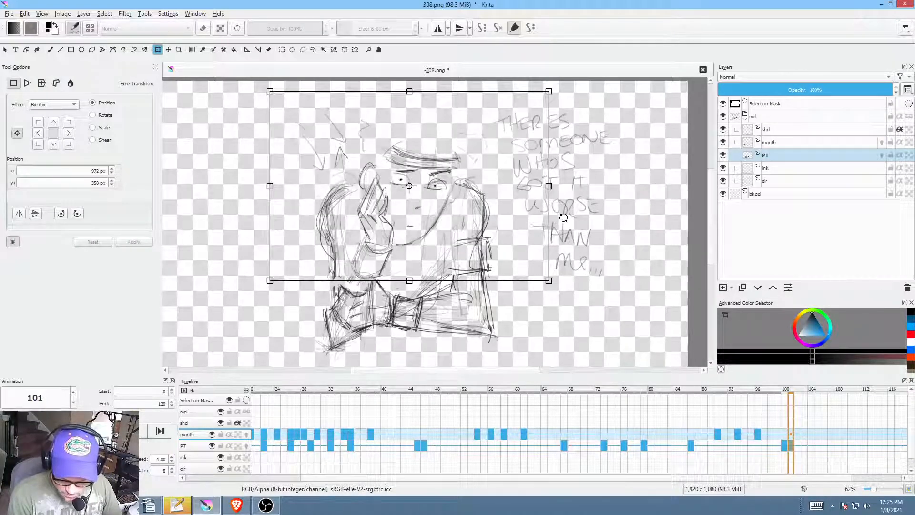
left_click_drag(562, 220, 562, 213)
left_click_drag(483, 232, 476, 236)
left_click_drag(563, 208, 561, 197)
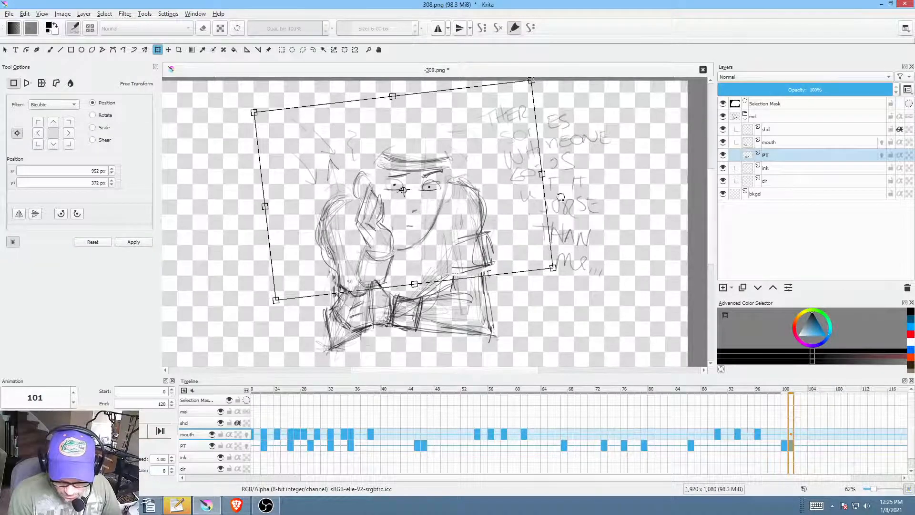
key("Escape")
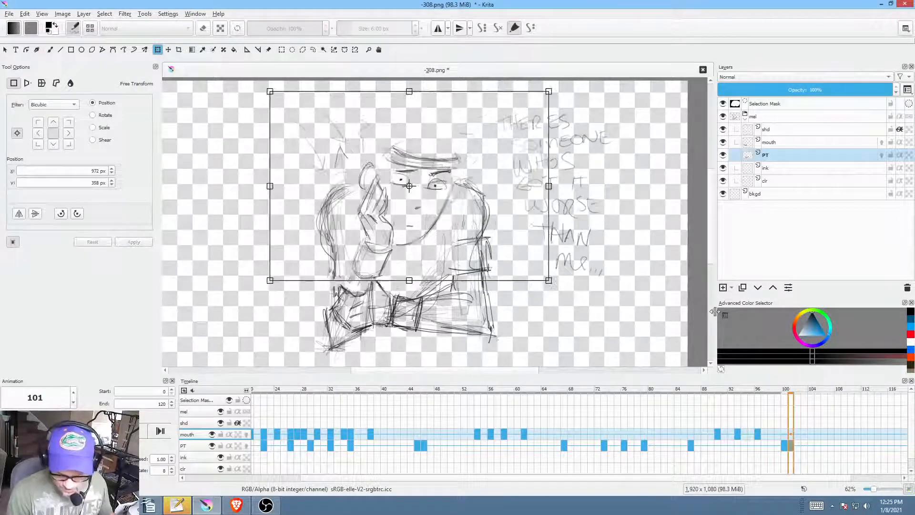
Step: Try rotating the selected upper body counterclockwise and shifting it down and left at frame 102 of the PT layer
left_click(798, 436)
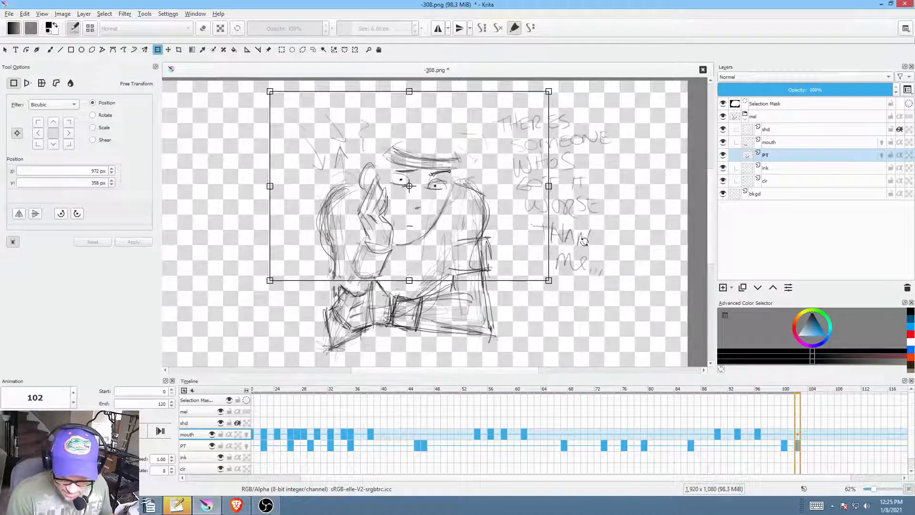
left_click_drag(584, 241, 587, 231)
left_click_drag(463, 232, 453, 236)
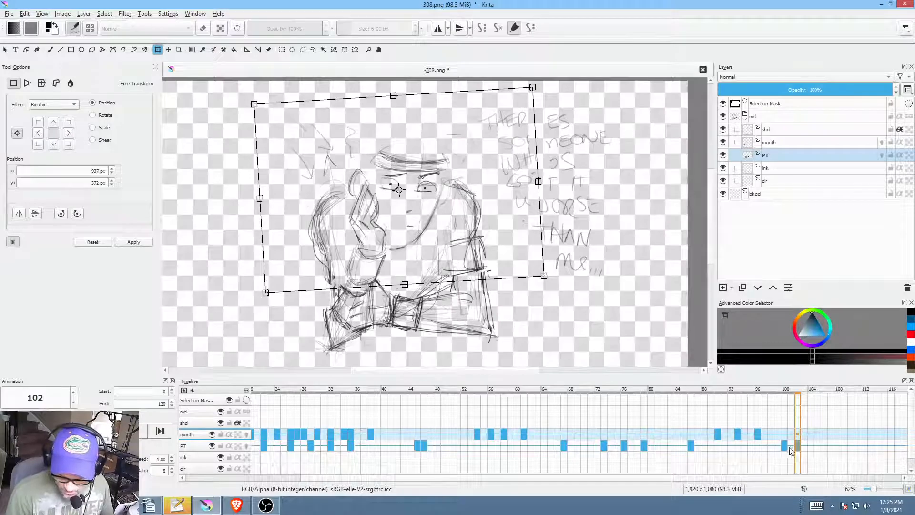
Step: Flip between frames 98 and 102 to compare the upper-body poses on the PT layer
key("Left")
key("Left")
key("Right")
key("Right")
key("Left")
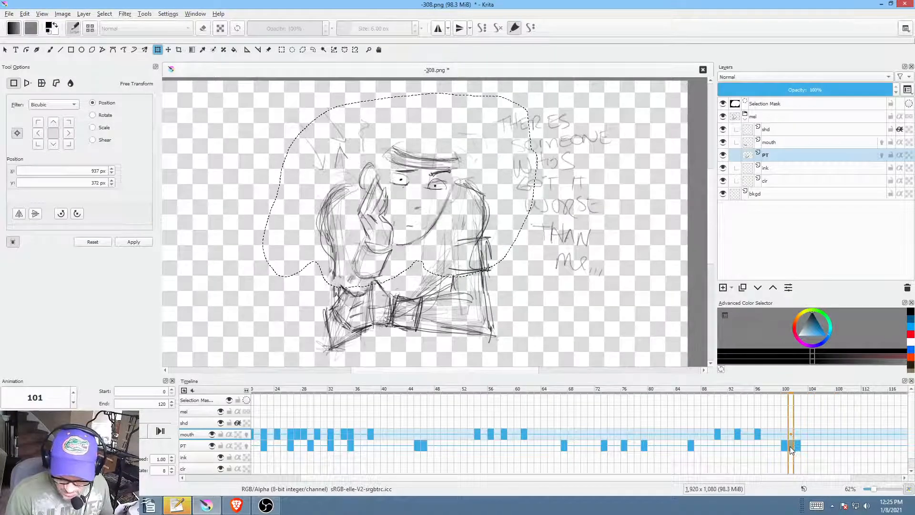
key("Left")
key("Right")
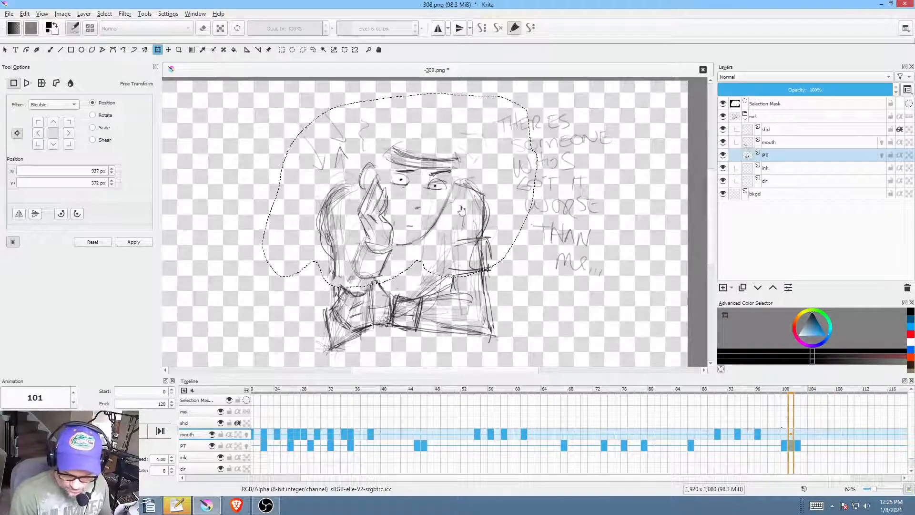
left_click(772, 446)
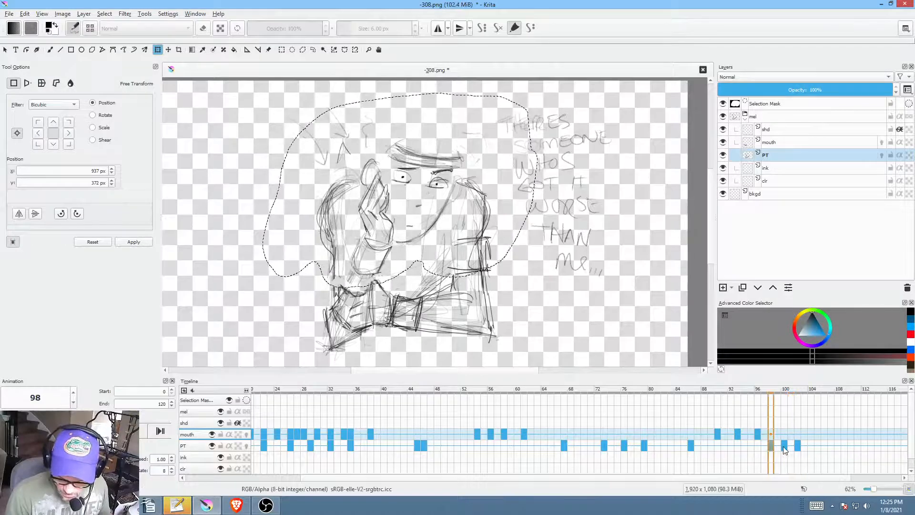
left_click(783, 446)
Step: At frame 101 of the PT layer, rotate the selected upper body slightly counterclockwise and shift it down and left
left_click(792, 446)
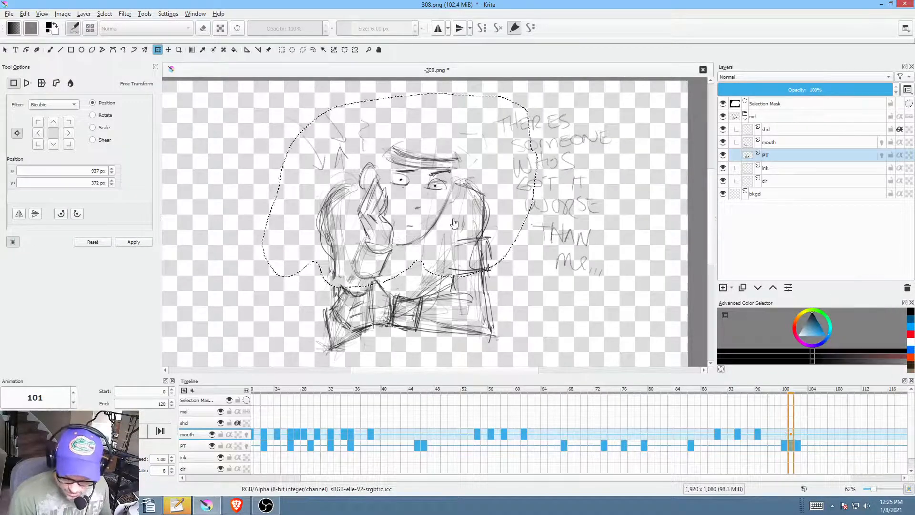
left_click_drag(550, 224, 549, 216)
left_click_drag(477, 231, 472, 234)
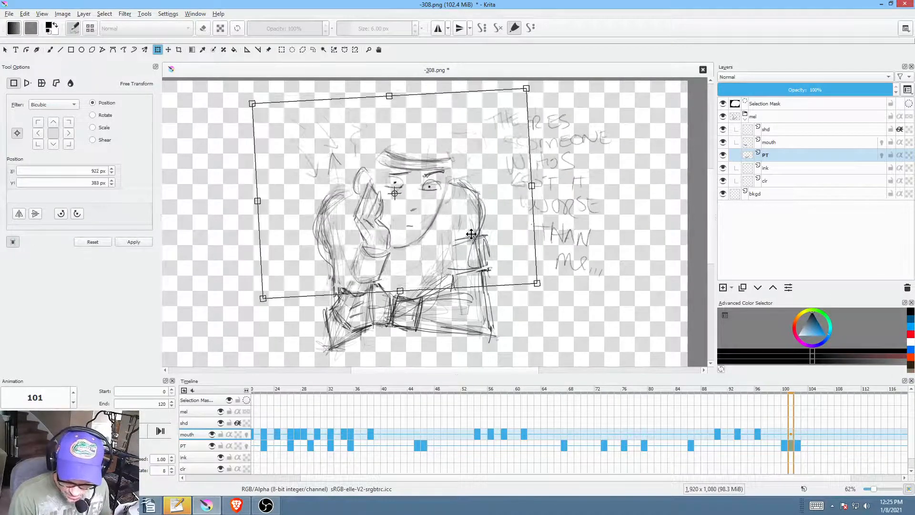
Step: At frame 102 of the PT layer, continue the lean from frame 101 by rotating the selected upper body slightly counterclockwise and shifting it left
left_click(799, 445)
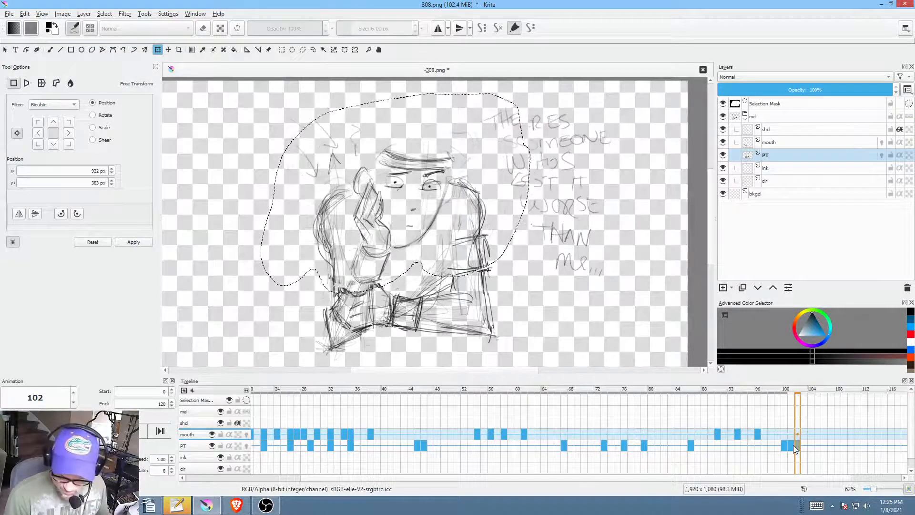
left_click(792, 445)
left_click(800, 445)
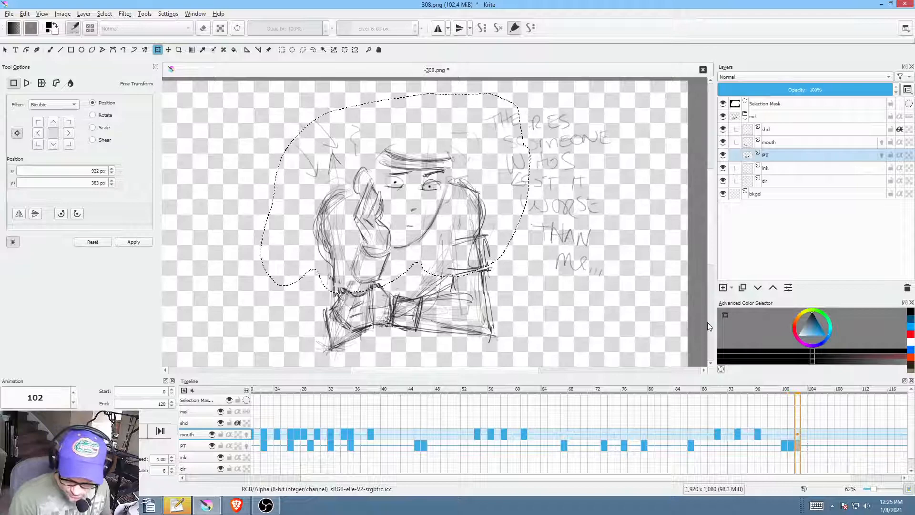
left_click(788, 443)
left_click(800, 445)
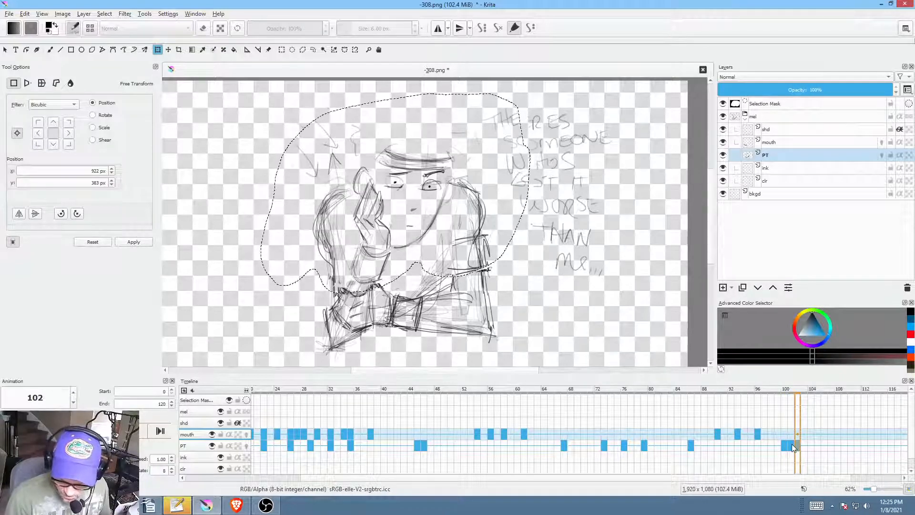
left_click(792, 445)
left_click(799, 444)
mouse_move(482, 217)
left_mouse_down()
mouse_move(521, 225)
mouse_move(485, 234)
left_mouse_up()
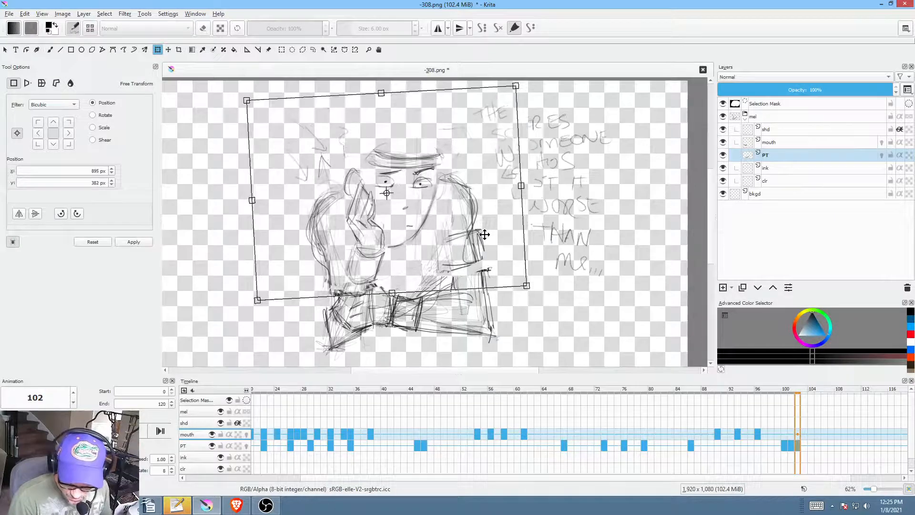
Step: At frame 103 of the PT layer, rotate the selected upper body a little more counterclockwise and shift it further down and left
left_click(806, 446)
left_click_drag(549, 243, 549, 238)
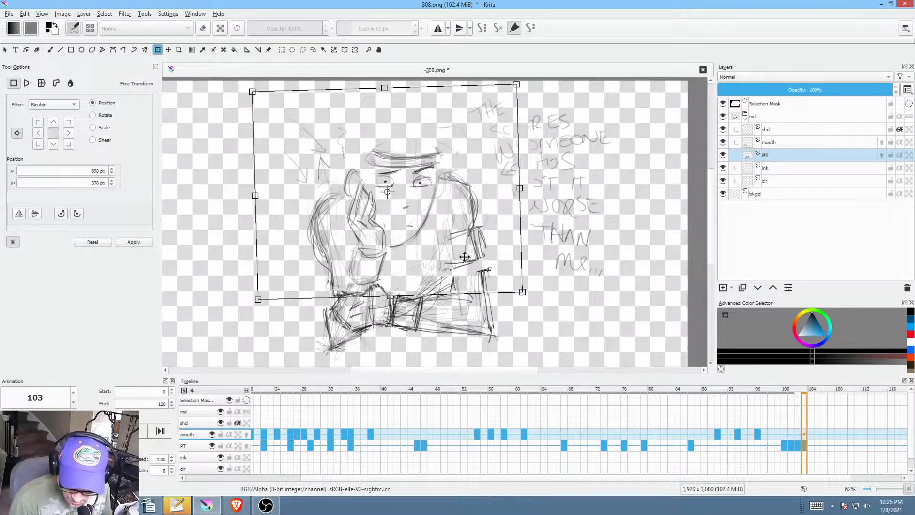
mouse_move(456, 257)
left_mouse_down()
mouse_move(446, 265)
mouse_move(466, 245)
left_mouse_up()
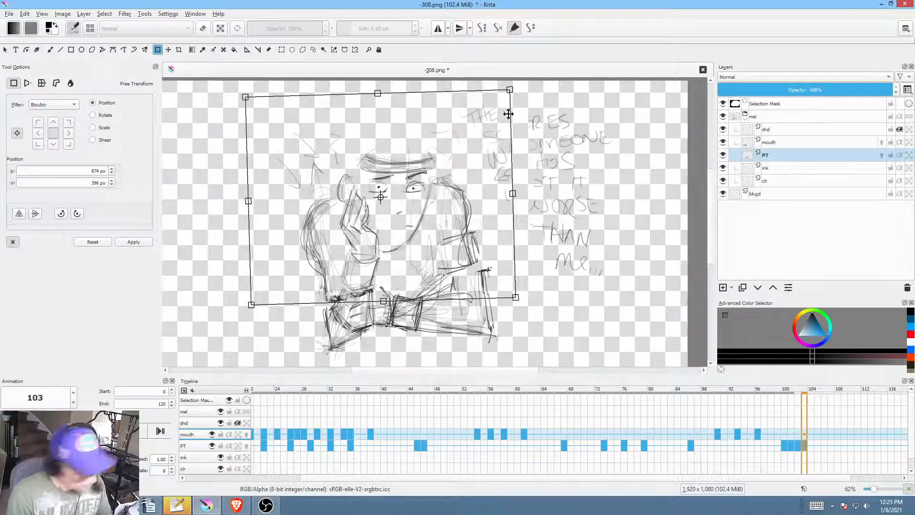
Step: Outline the upper arm above the elbow at frame 103 of the PT layer and shift it slightly right there and at frame 102
key("l")
mouse_move(477, 171)
left_mouse_down()
mouse_move(440, 181)
mouse_move(431, 223)
mouse_move(480, 266)
mouse_move(500, 248)
left_mouse_up()
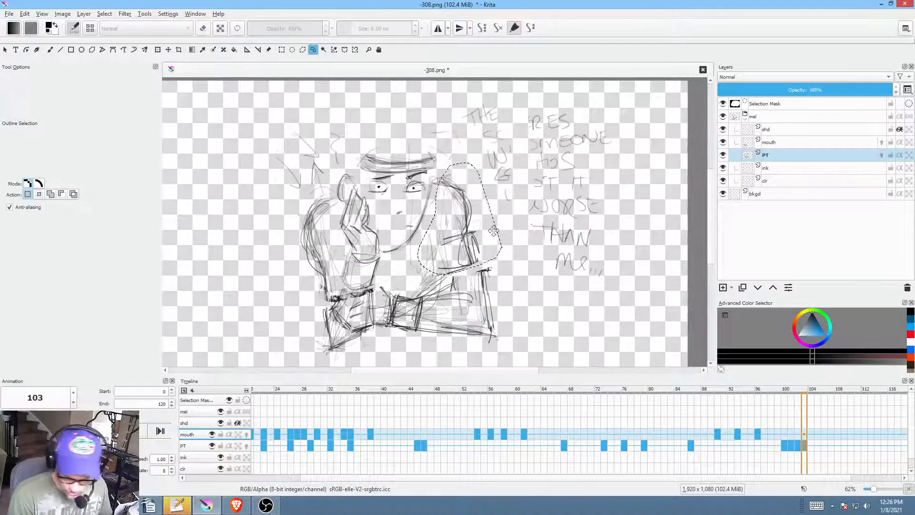
key("ctrl+t")
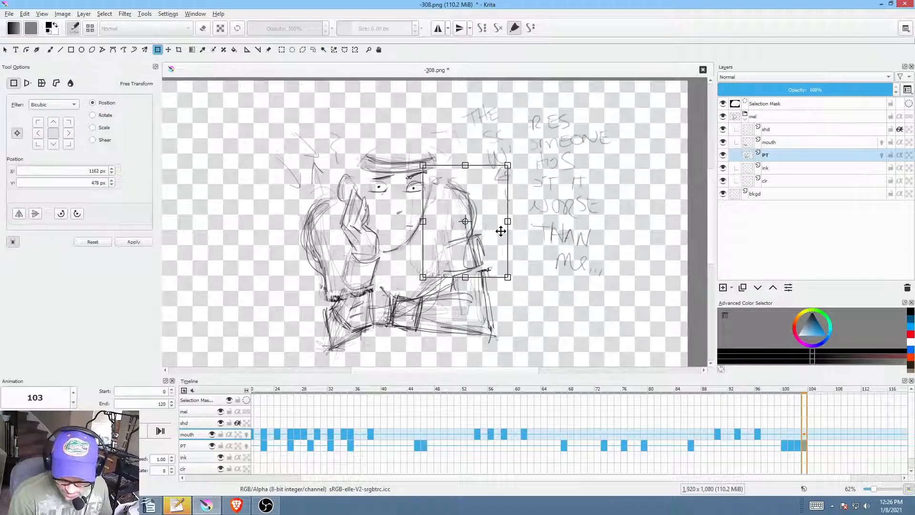
key("Left")
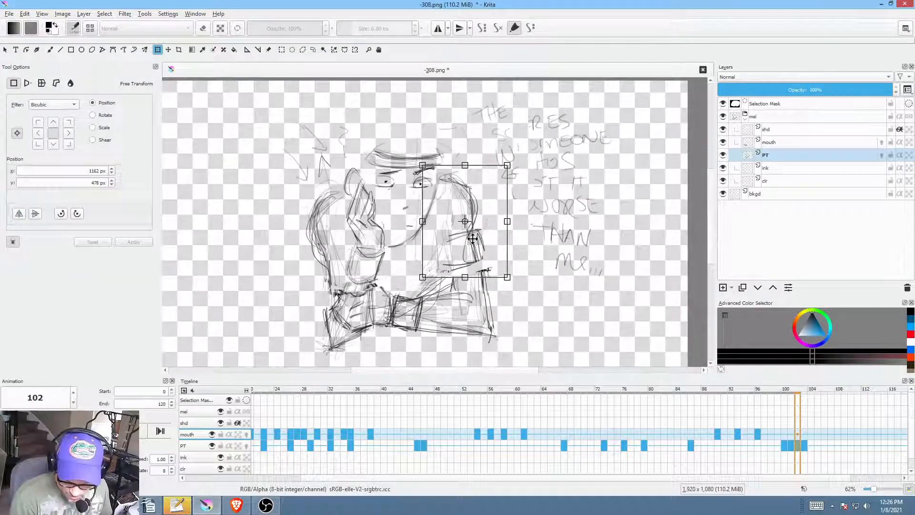
left_click_drag(472, 239, 475, 240)
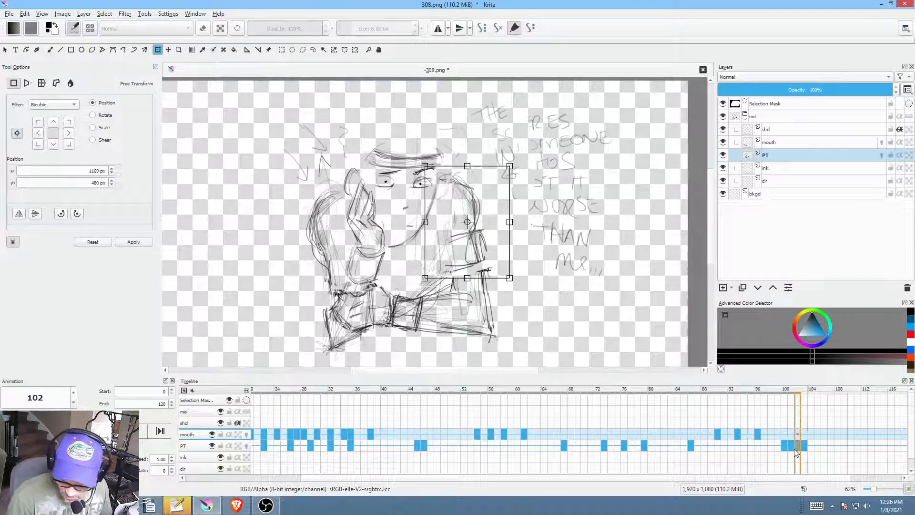
Step: At frame 101 of the PT layer, shift the outlined upper arm slightly right and down
left_click(791, 445)
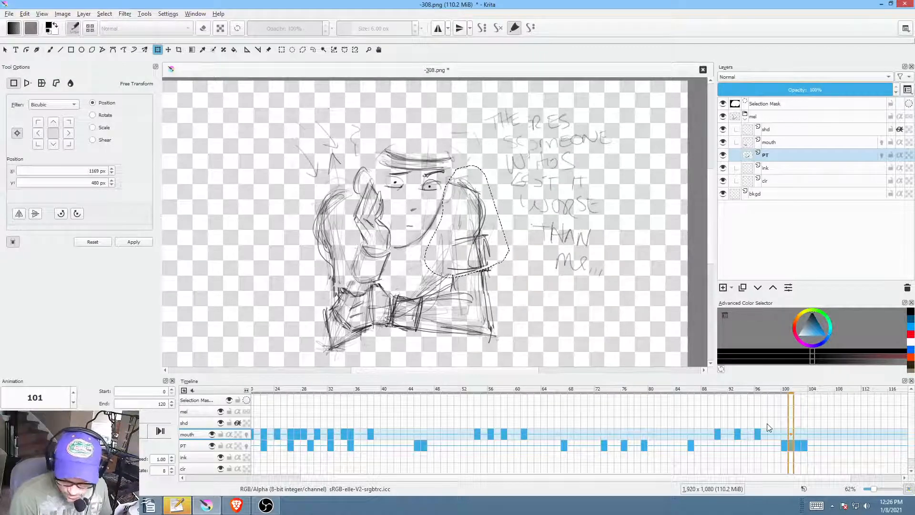
left_click(480, 244)
left_click_drag(479, 244, 481, 245)
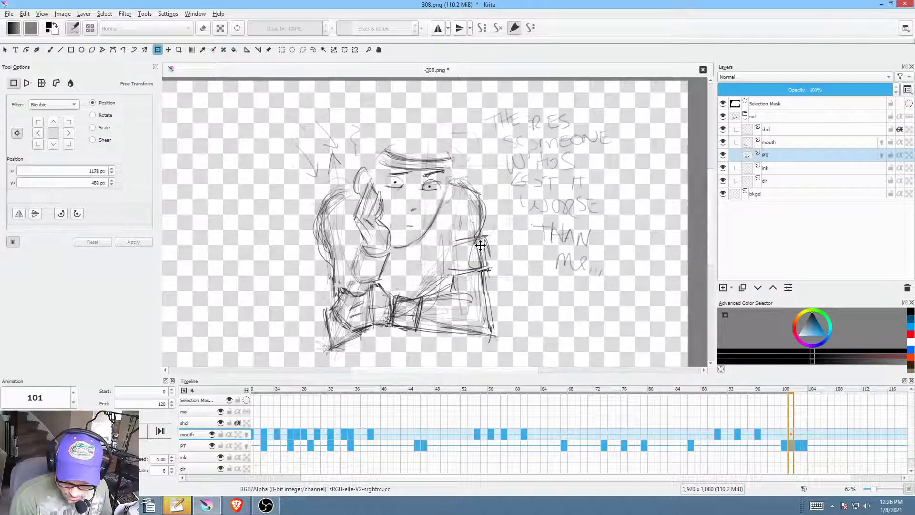
Step: Scrub and step through frames 98 to 105 to review the upper-body lean and the upper arm's position
left_click_drag(768, 446, 823, 445)
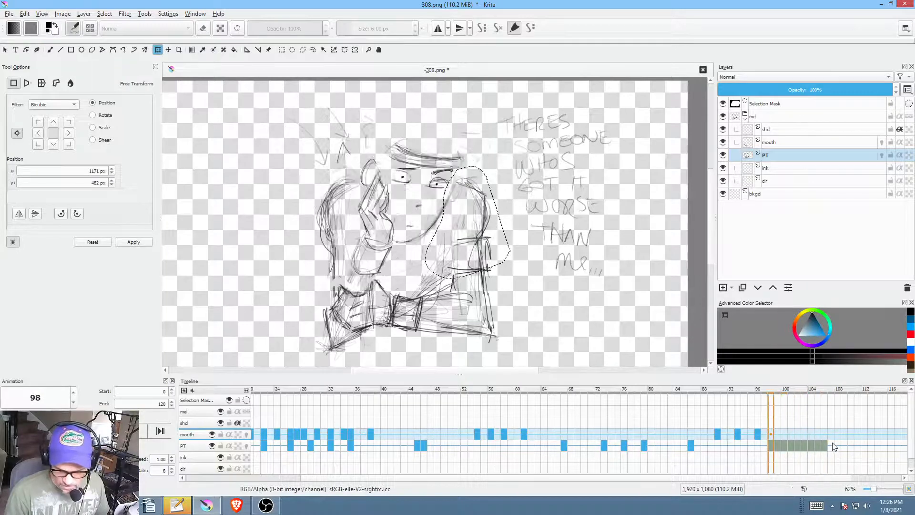
left_click(818, 445)
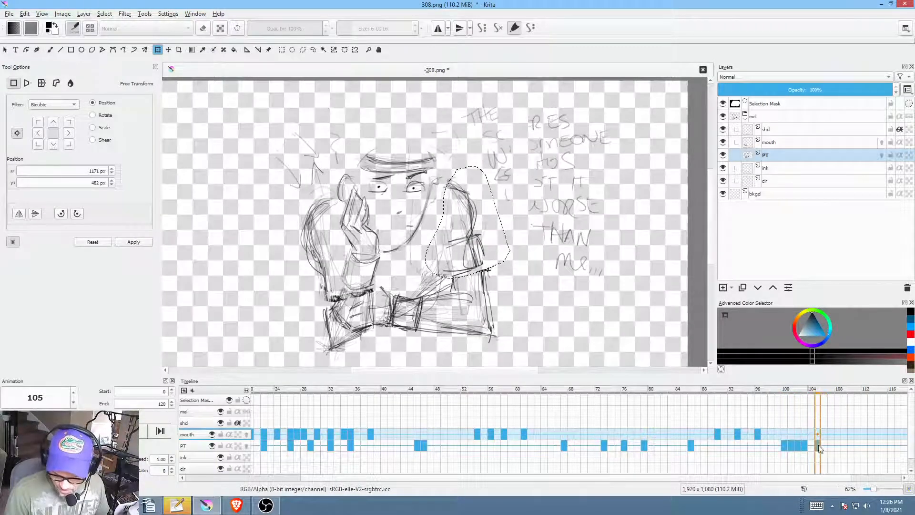
left_click(779, 434)
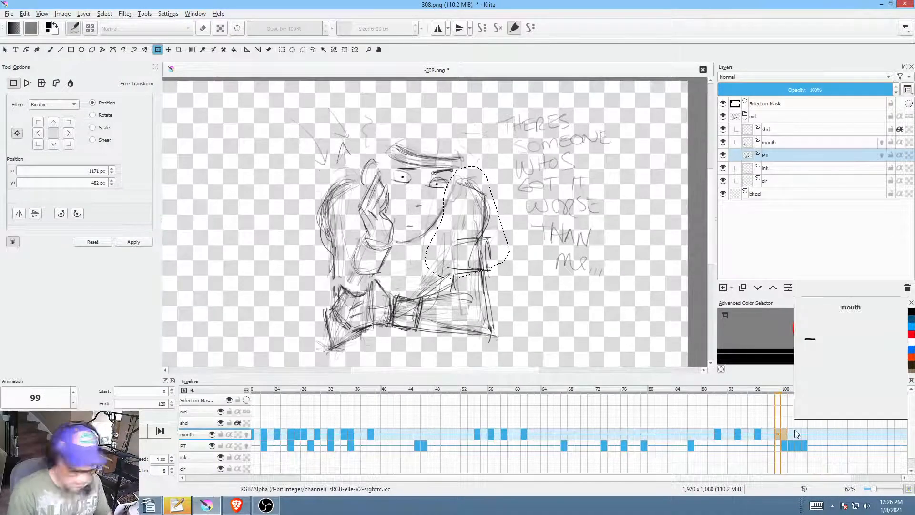
left_click(780, 446)
left_click(787, 446)
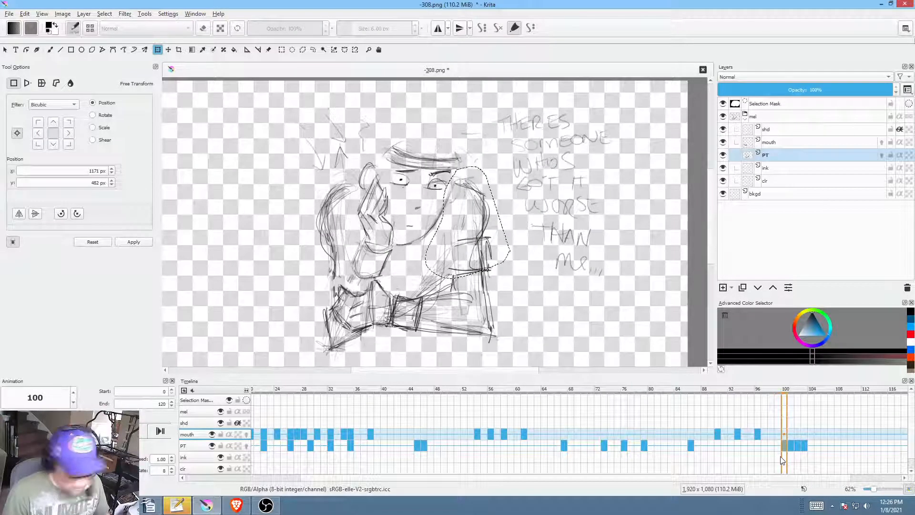
key("Right")
key("Right")
key("Right")
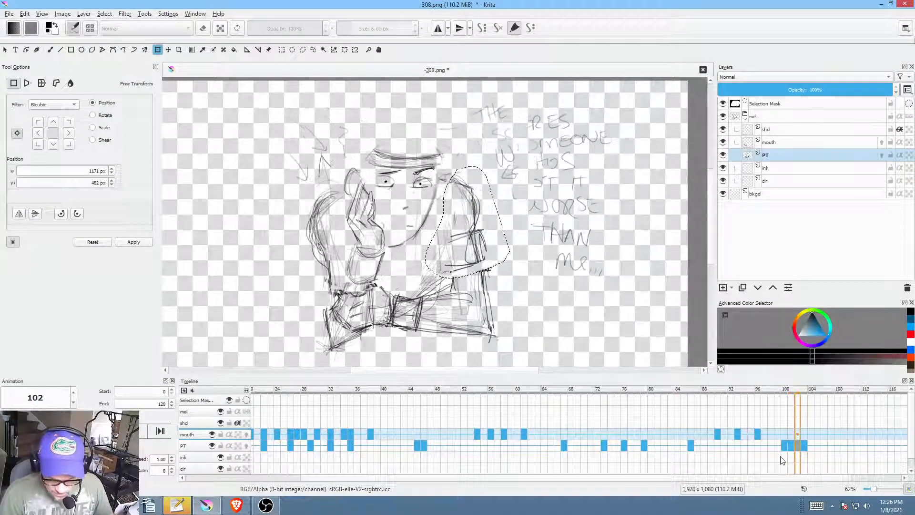
key("Left")
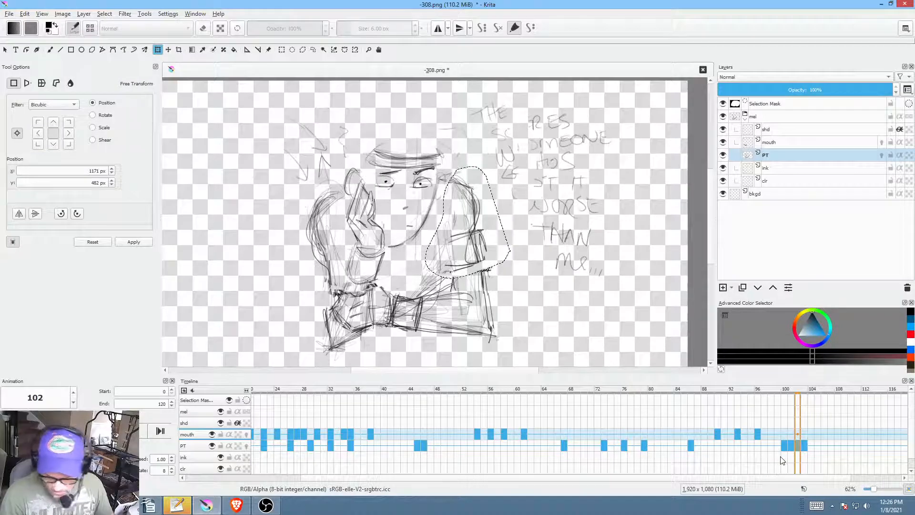
Step: Remove the PT layer's keyframes at frames 102 and 103 and return to frame 101
left_click(811, 445)
left_click(799, 445)
left_click(805, 444)
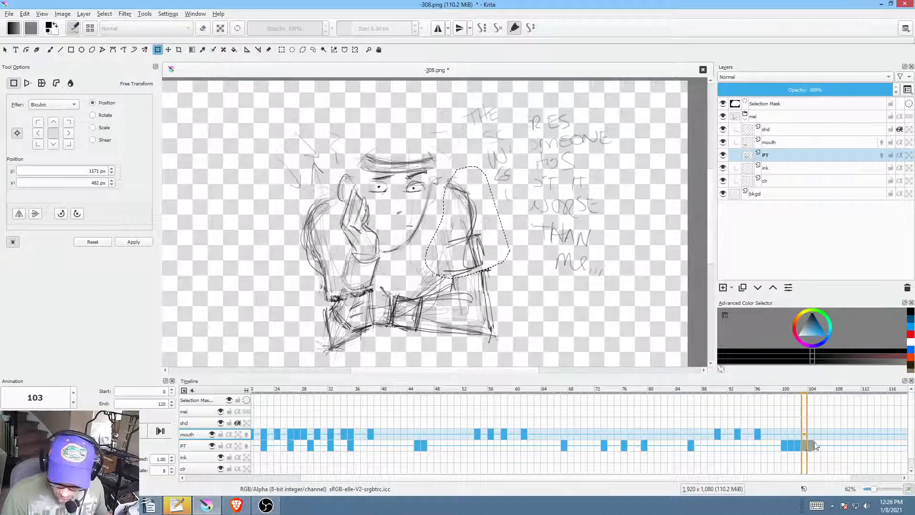
left_click(825, 446)
left_click(803, 443)
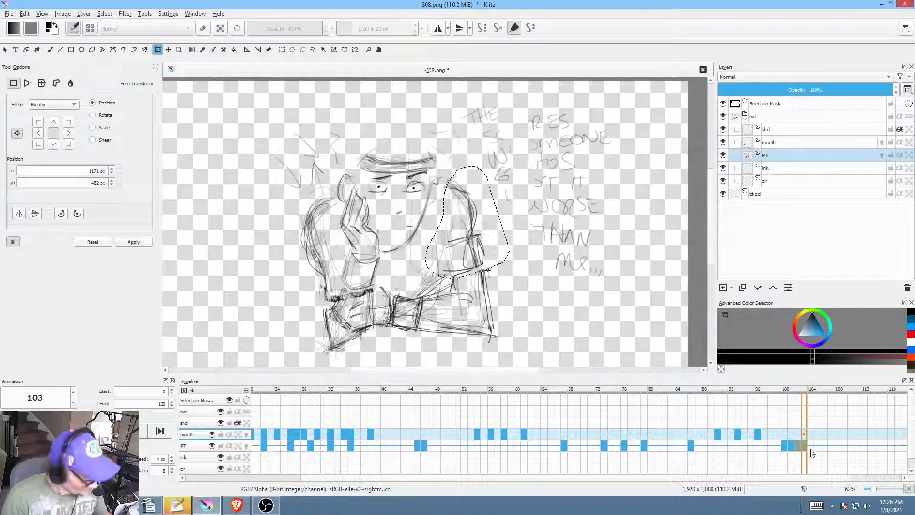
left_click(783, 445)
left_click(788, 444)
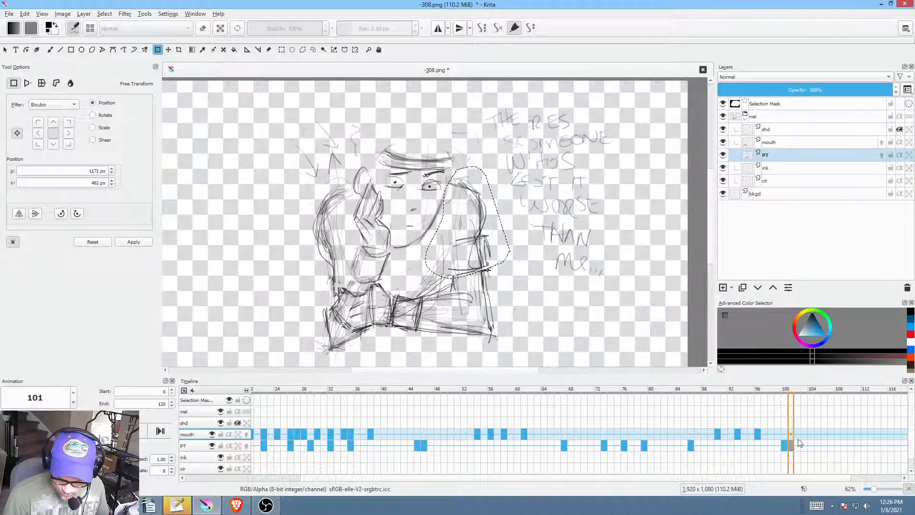
Step: Outline the upper body, duplicate frame 101 to frame 102 of the PT layer, and rotate the outlined area slightly counterclockwise, shifting it left and down
key("l")
mouse_move(564, 125)
left_mouse_down()
mouse_move(460, 98)
mouse_move(343, 102)
mouse_move(267, 250)
mouse_move(315, 298)
left_mouse_up()
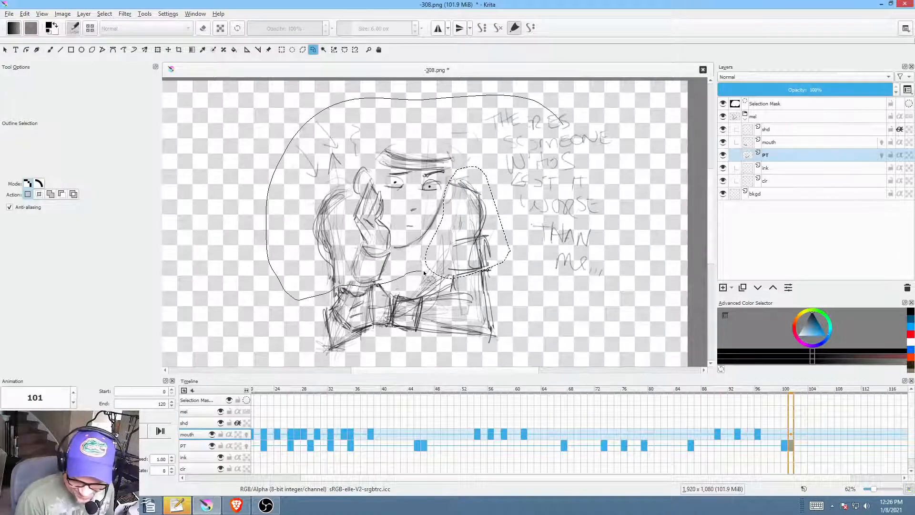
left_click_drag(487, 272, 563, 128)
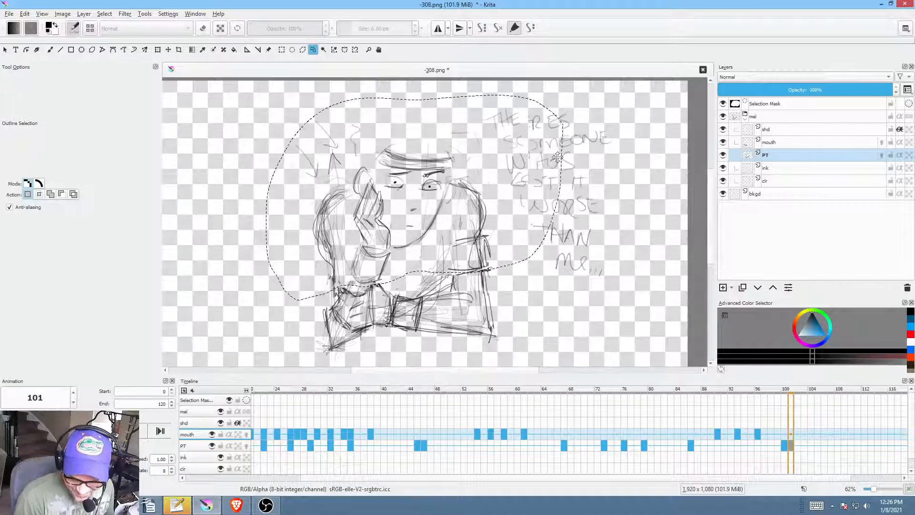
left_click(798, 447)
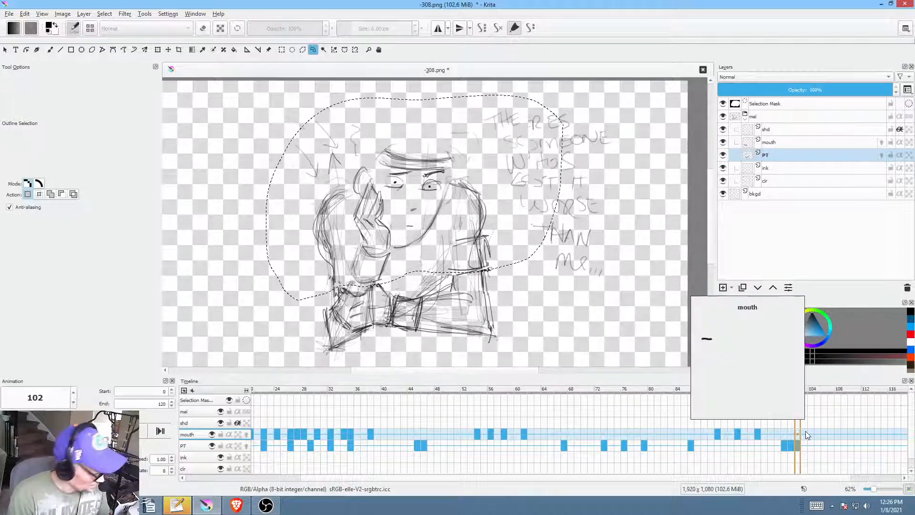
key("ctrl+t")
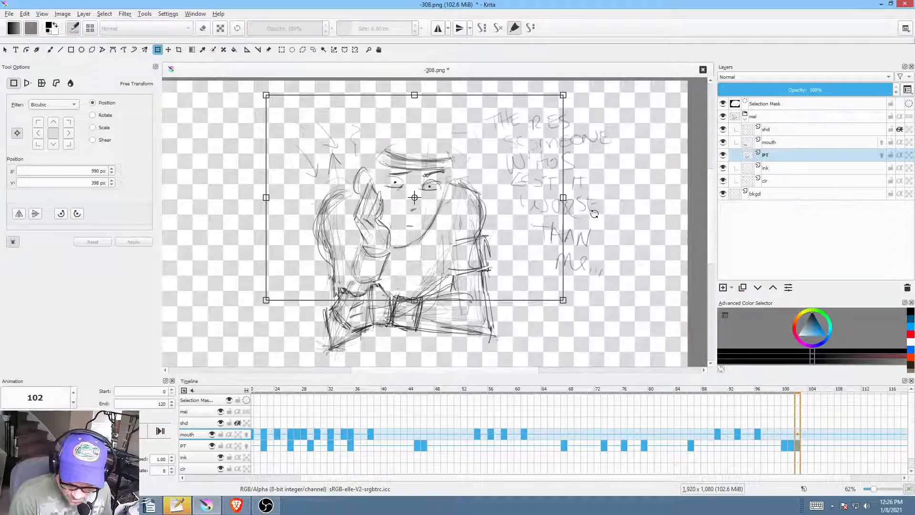
left_click_drag(595, 215, 572, 208)
left_click_drag(503, 231, 499, 232)
Step: Duplicate the PT drawing to frame 103, rotate the selected upper body a little more counterclockwise and shift it further left and down
left_click(806, 445)
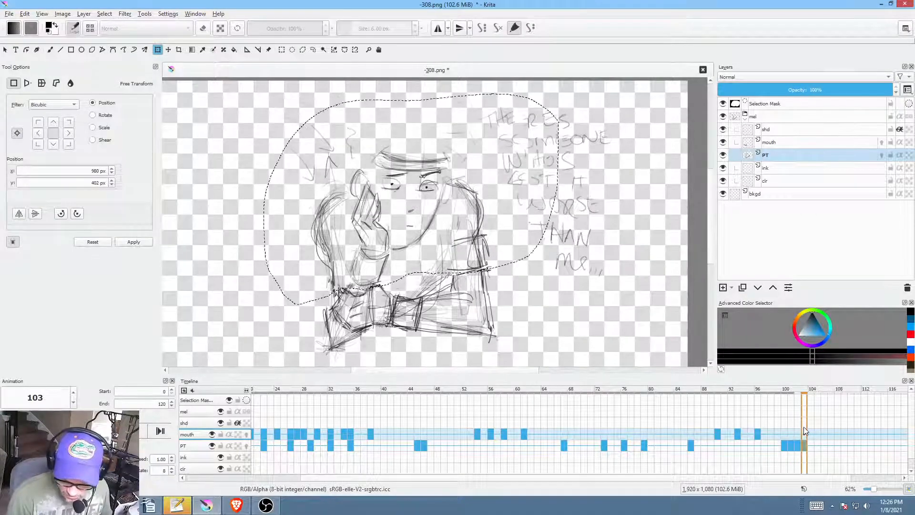
left_click_drag(599, 221, 593, 215)
left_click_drag(491, 244, 487, 246)
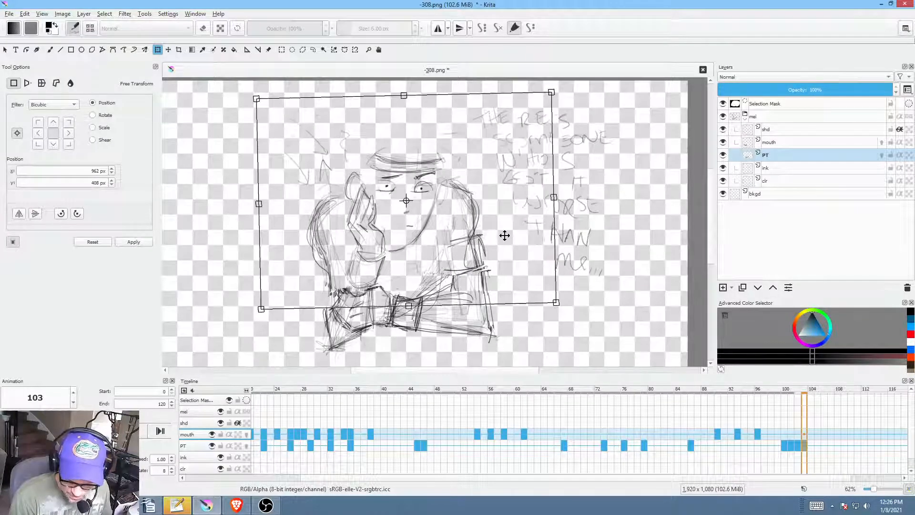
Step: Play and scrub frames 97 to 105 to check how smoothly the rebuilt upper-body lean moves
left_click(814, 448)
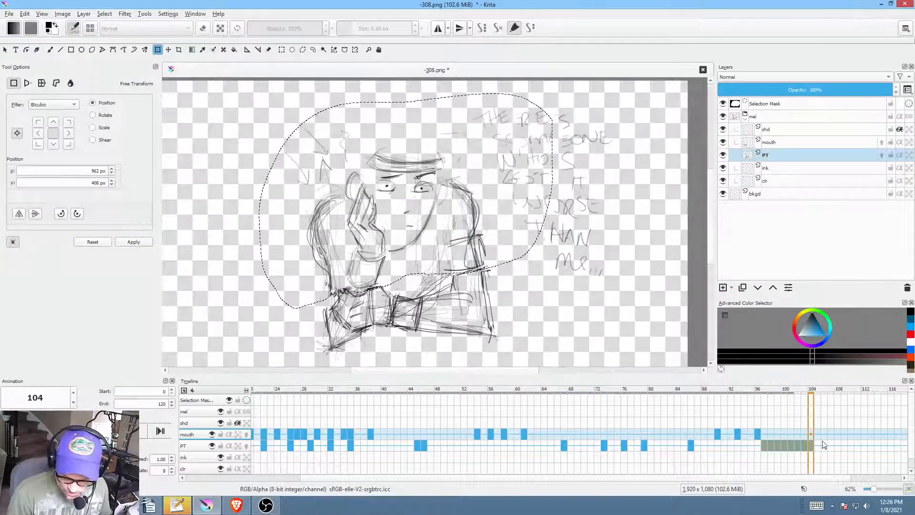
key("space")
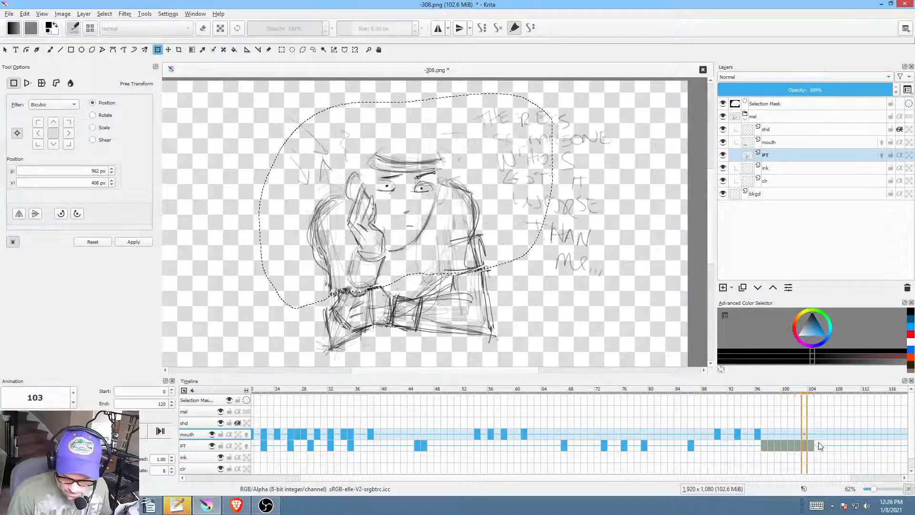
left_click(819, 446)
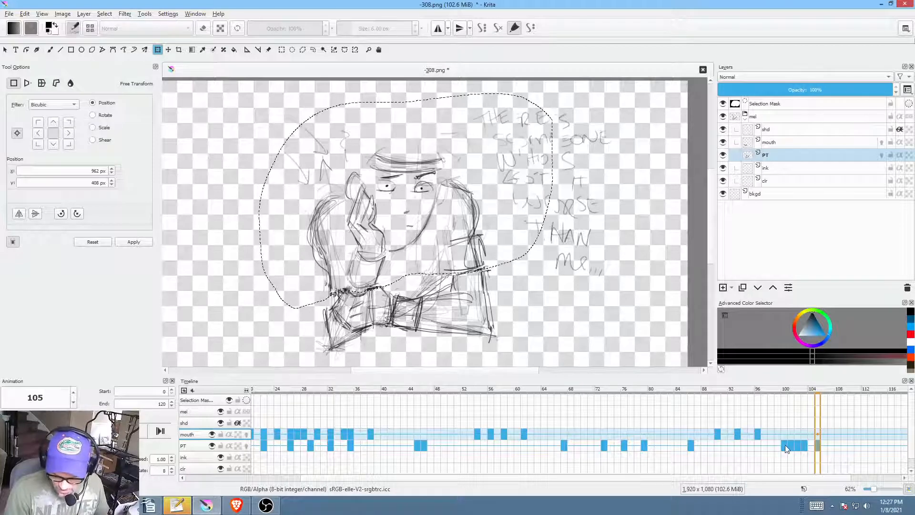
left_click(792, 445)
left_click(798, 444)
left_click(804, 444)
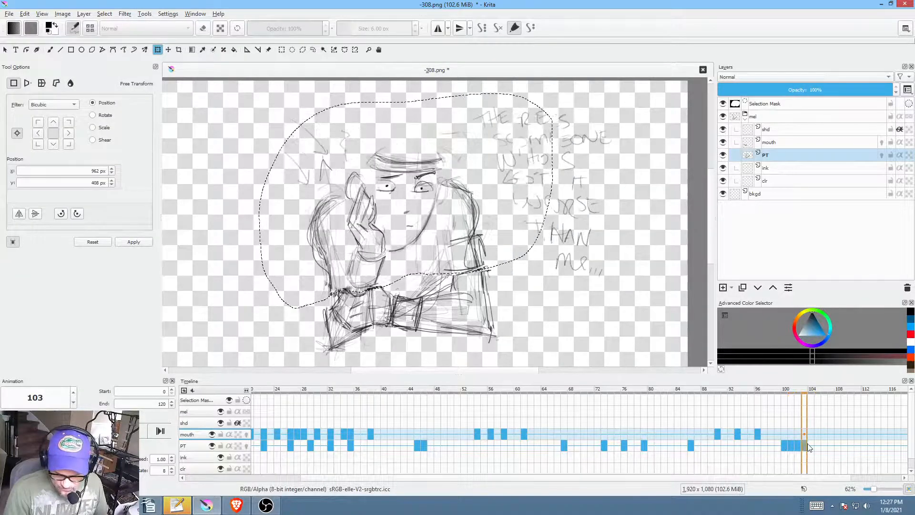
left_click(785, 445)
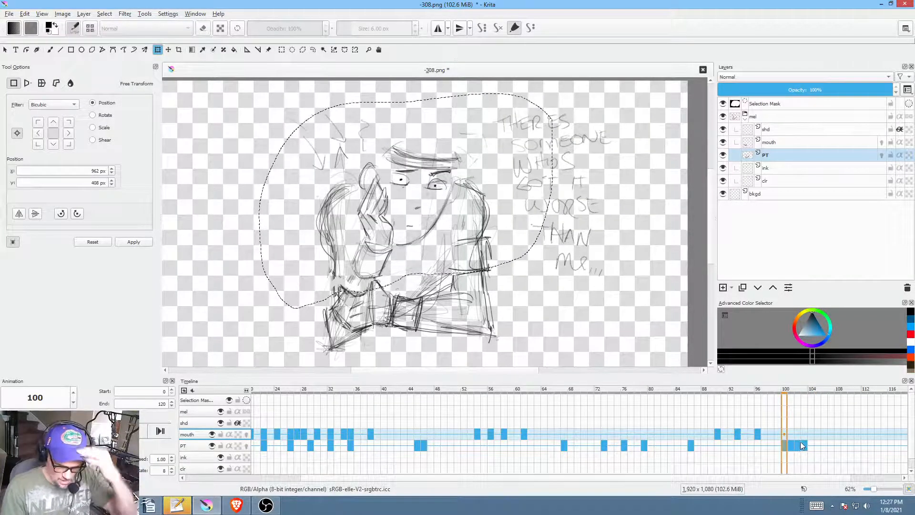
left_click_drag(771, 446, 790, 448)
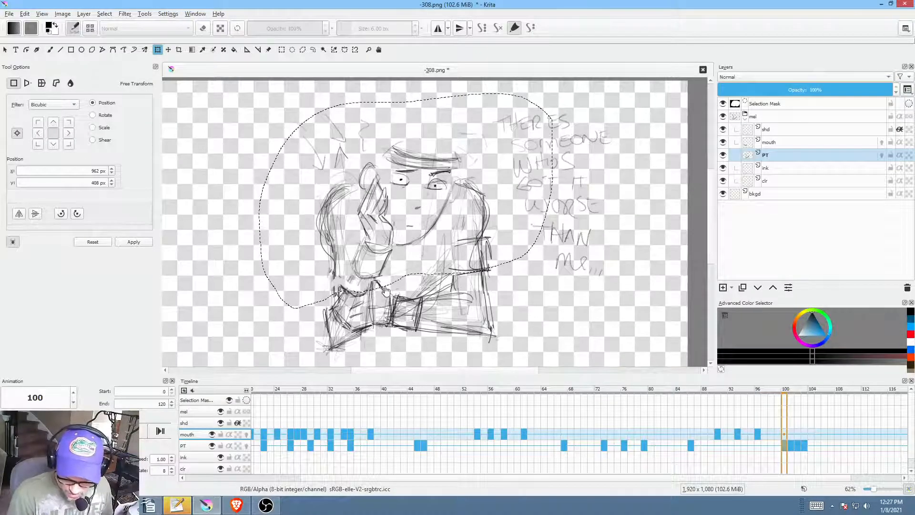
Step: Outline the resting hand and its wrist in the PT layer and nudge them slightly at frame 101
key("l")
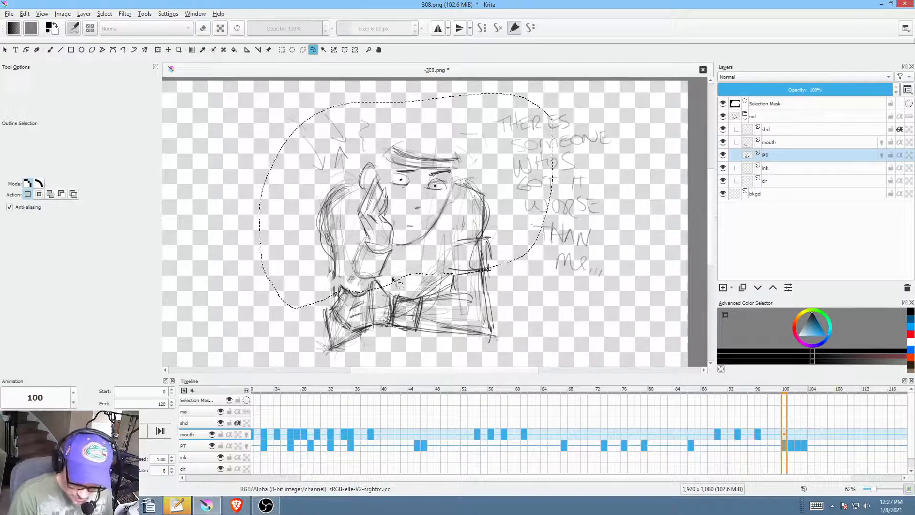
mouse_move(376, 281)
left_mouse_down()
mouse_move(322, 300)
mouse_move(401, 336)
mouse_move(411, 332)
mouse_move(399, 330)
mouse_move(394, 280)
left_mouse_up()
left_click(790, 445)
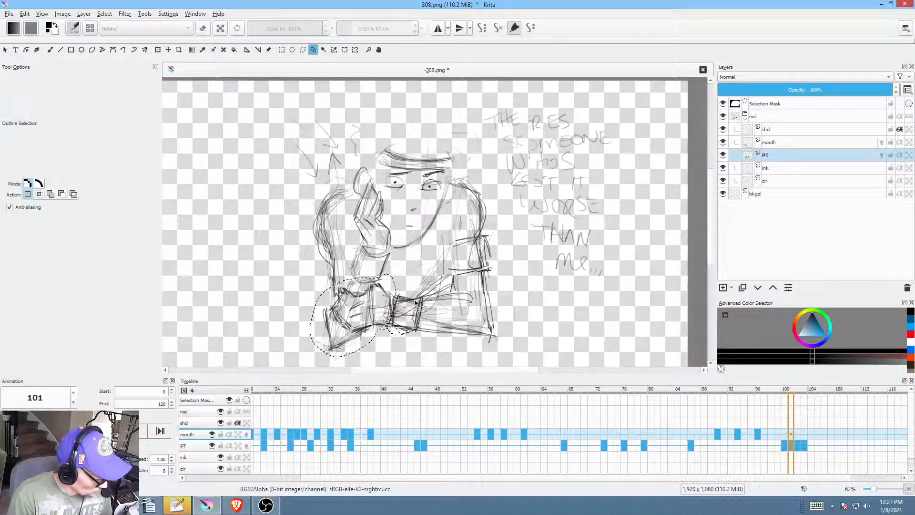
key("ctrl+t")
left_click_drag(393, 318, 393, 315)
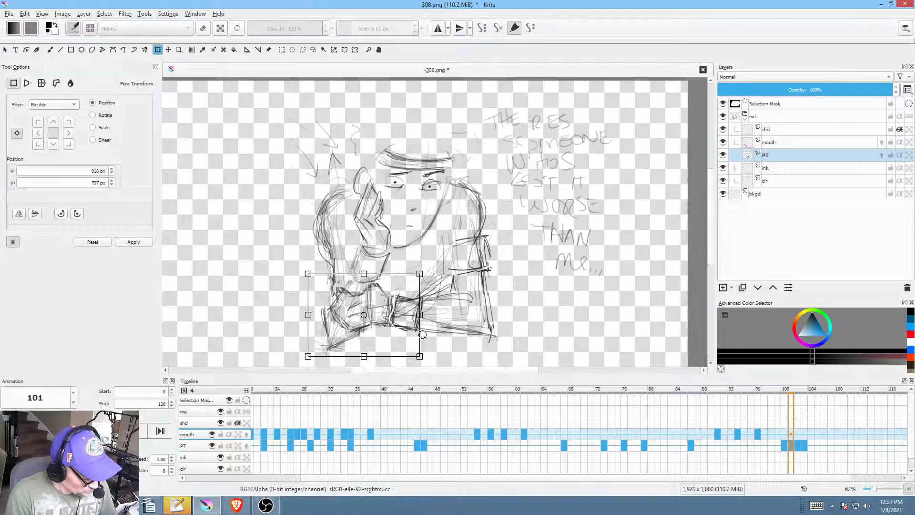
Step: Try to rotate the outlined resting hand slightly clockwise at frame 102 and further clockwise at frame 103, shifting it up and left
key(".")
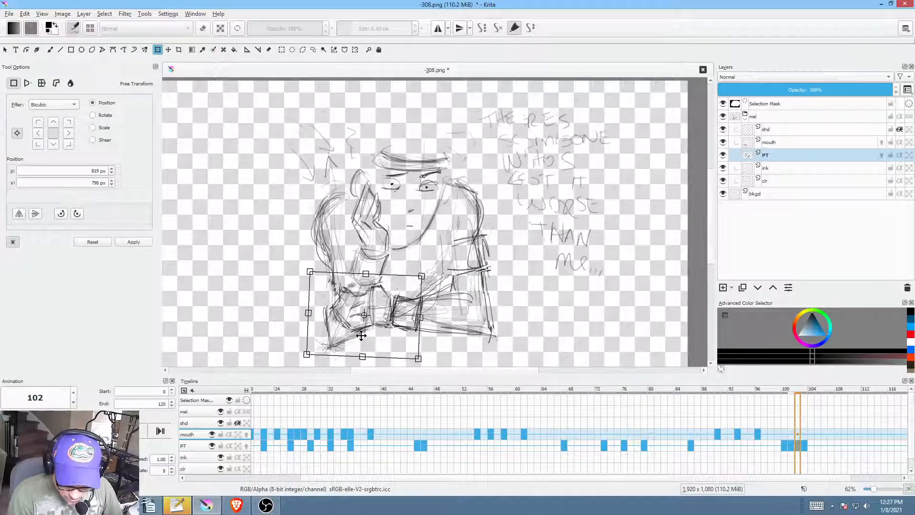
left_click_drag(427, 326, 403, 353)
key(".")
left_click(375, 310)
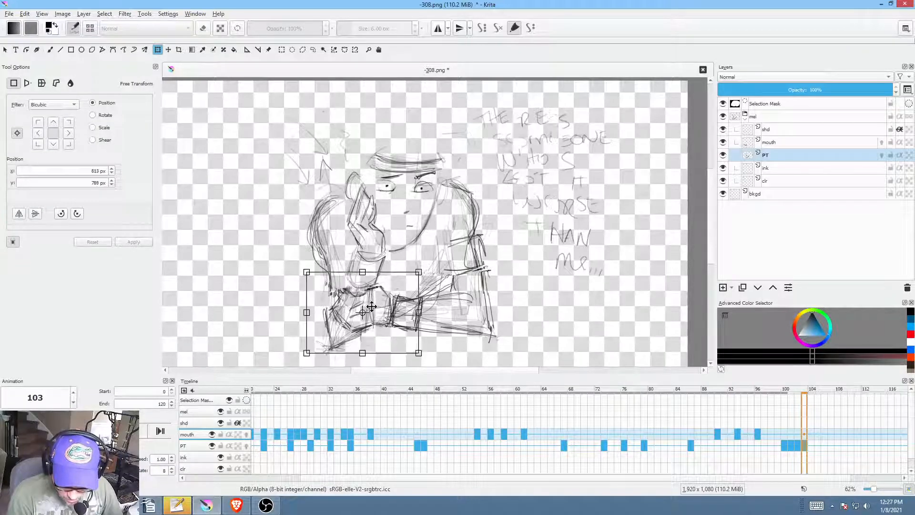
left_click_drag(423, 305, 439, 319)
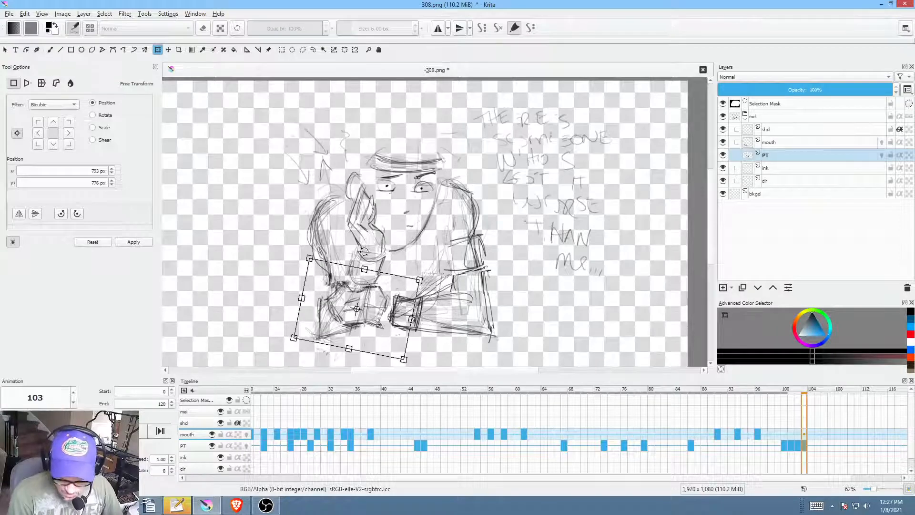
Step: Scrub between frames 97 and 103 to check the resting hand's movement during the lean
left_click(766, 394)
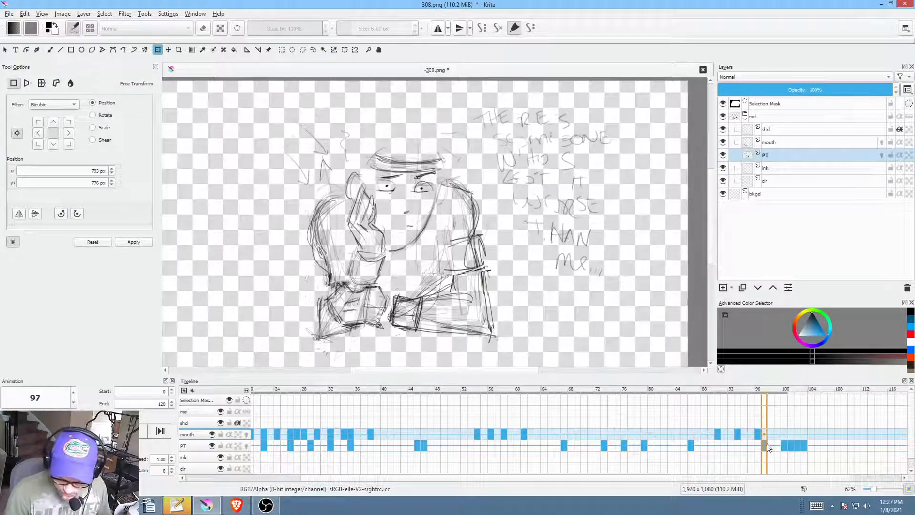
left_click(784, 394)
mouse_move(782, 391)
left_mouse_down()
mouse_move(815, 401)
mouse_move(783, 400)
mouse_move(811, 405)
mouse_move(783, 402)
mouse_move(809, 402)
mouse_move(782, 405)
mouse_move(797, 411)
left_mouse_up()
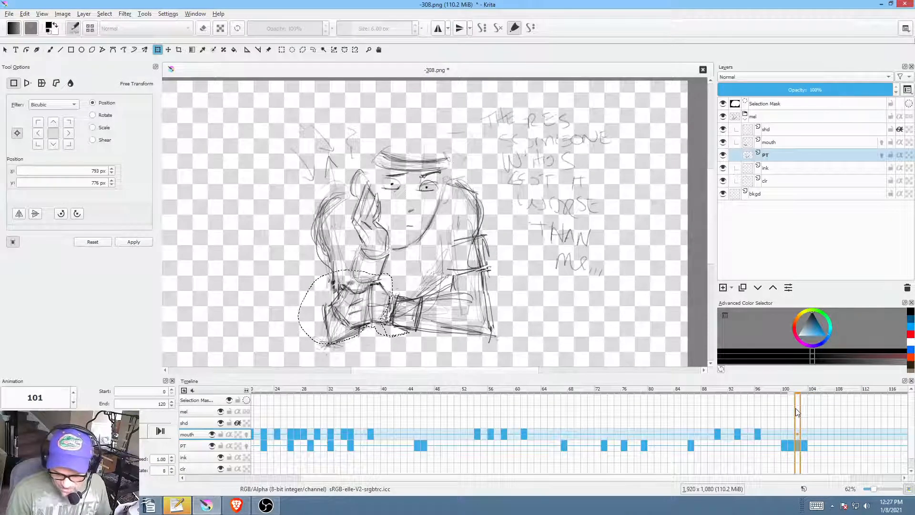
left_click_drag(784, 446, 804, 436)
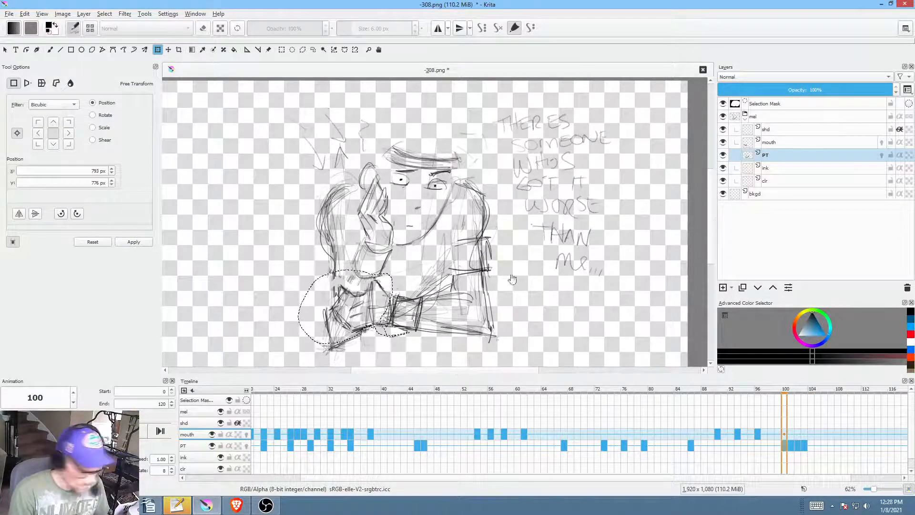
Step: Undo the resting hand's transforms at frames 103 and 102 and clear the selection
key("period")
key("period")
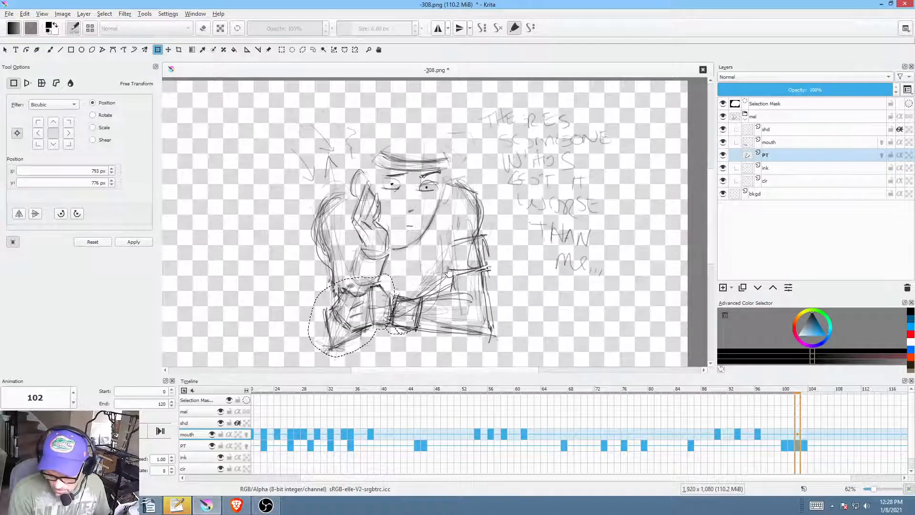
key("comma")
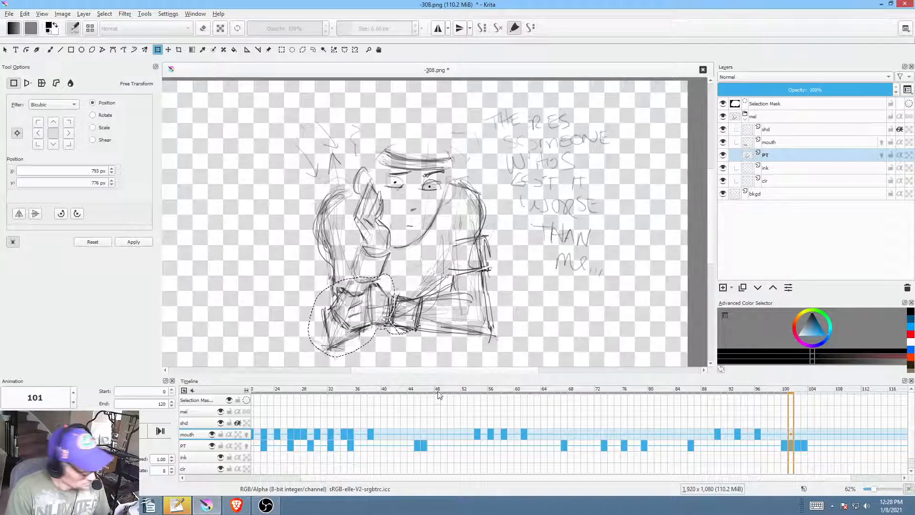
key("ctrl+shift+a")
left_click_drag(758, 436, 779, 430)
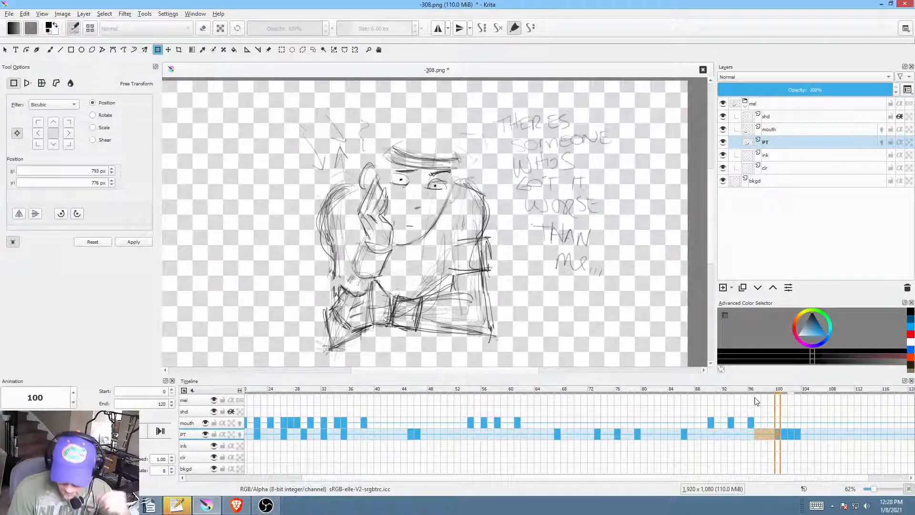
Step: Review the timing of the lean by scrubbing back from frame 101 and playing the animation from frame 58
left_click(785, 433)
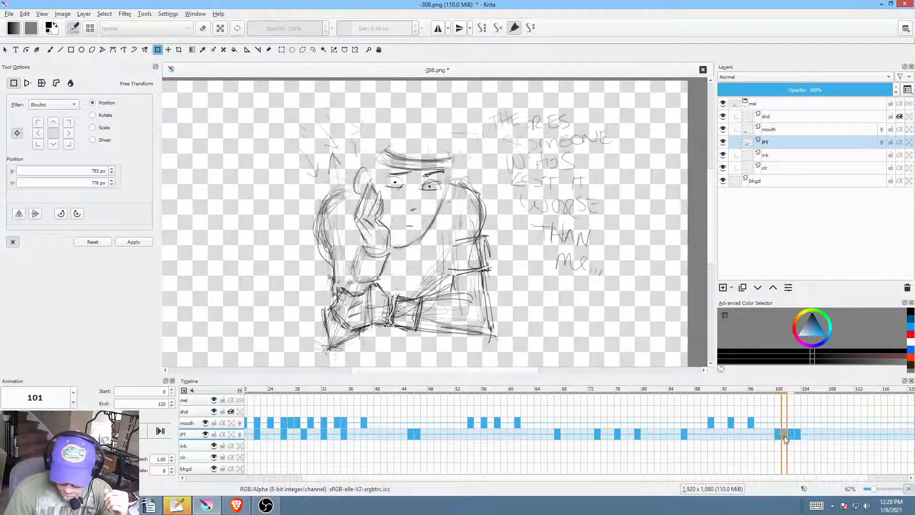
scroll(569, 237, "down", 3)
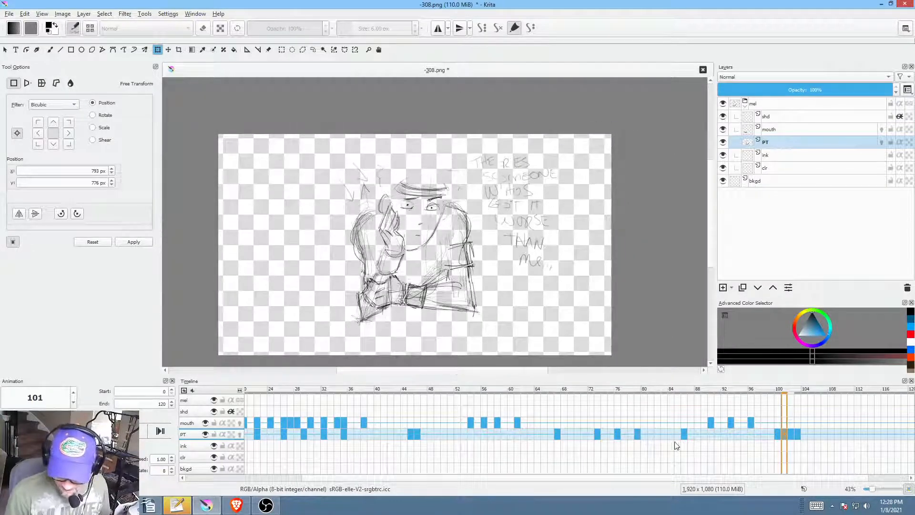
mouse_move(685, 390)
left_mouse_down()
mouse_move(818, 394)
mouse_move(681, 402)
mouse_move(801, 403)
mouse_move(683, 417)
mouse_move(799, 422)
mouse_move(527, 438)
left_mouse_up()
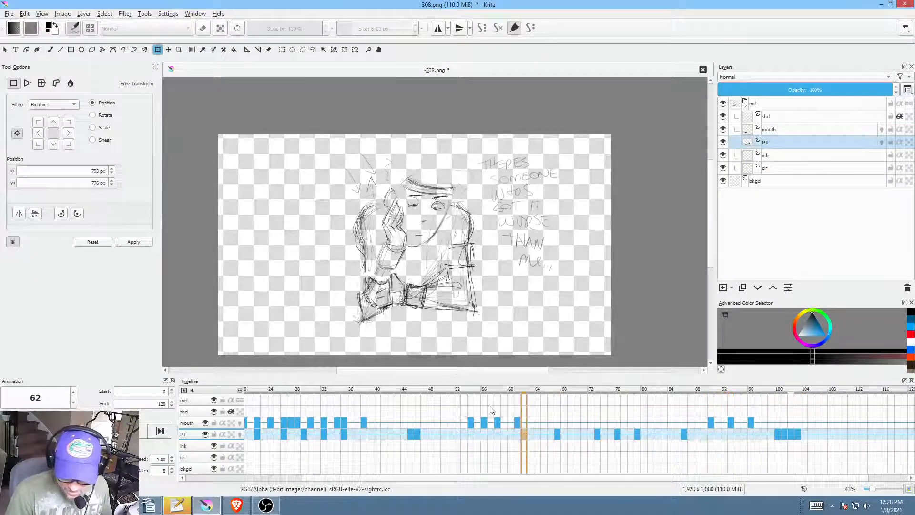
left_click(499, 423)
key("space")
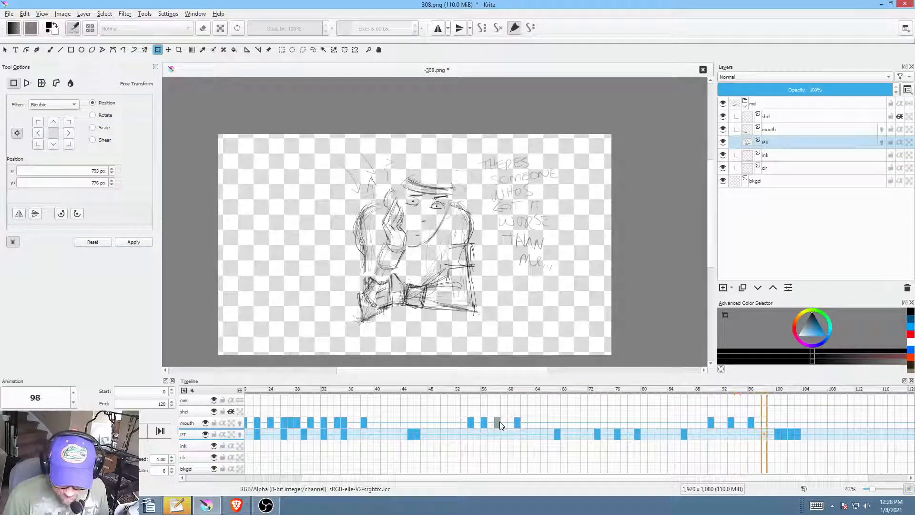
key("space")
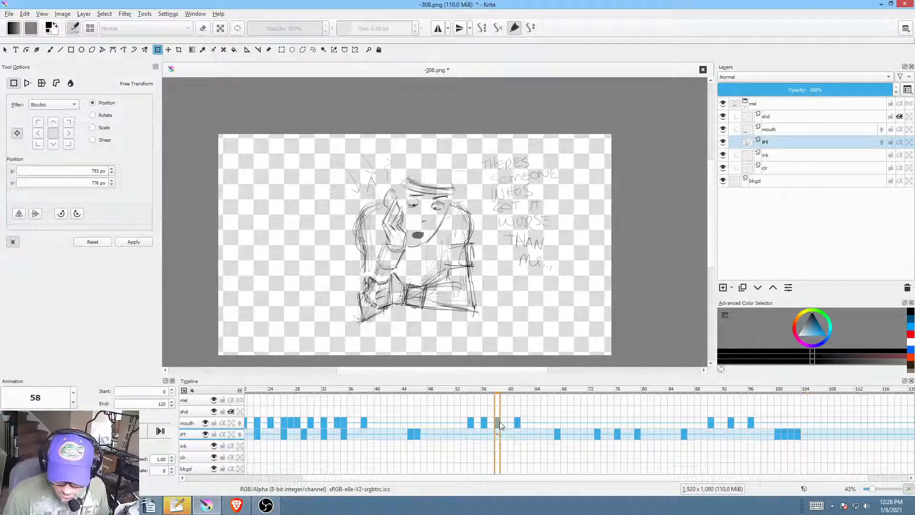
Step: Try to enlarge the whole PT drawing at frame 86 and shift it down to about x 1086, y 692 px
left_click_drag(659, 422, 684, 421)
left_click(685, 422)
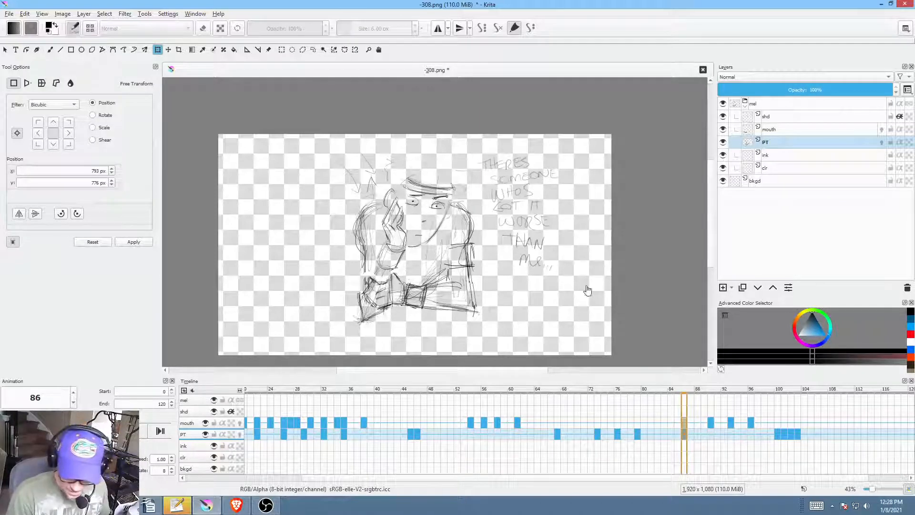
left_click(496, 247)
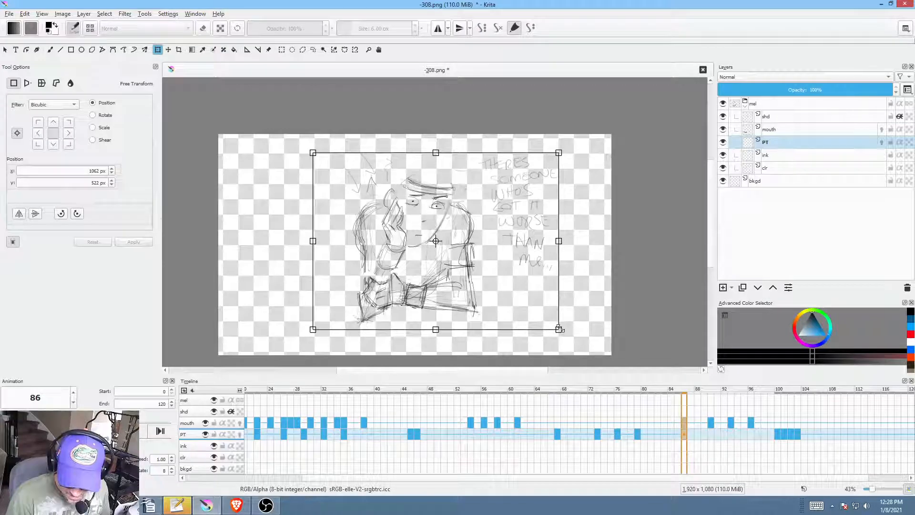
mouse_move(557, 328)
left_mouse_down()
mouse_move(616, 363)
mouse_move(609, 329)
left_mouse_up()
left_click_drag(503, 273, 508, 307)
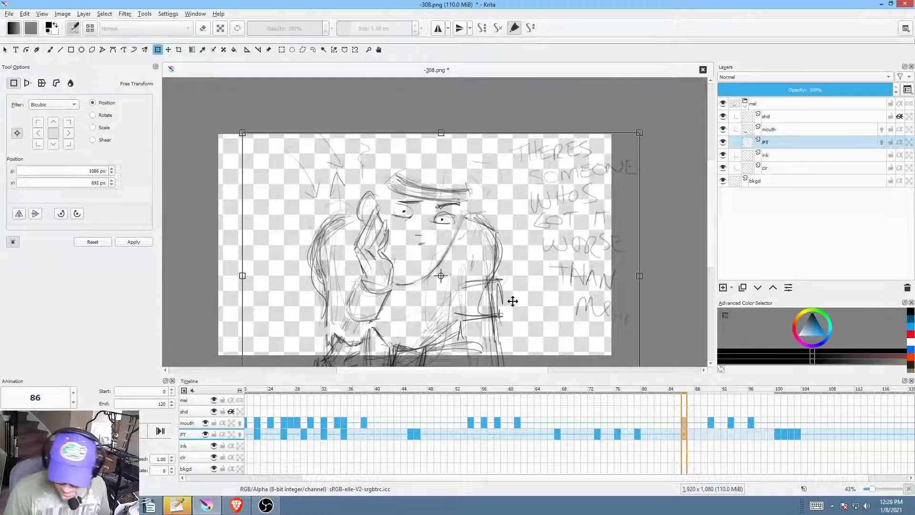
Step: Scrub between frames 86 and 100 to check the enlarged drawing against the mouth shapes and the lean keyframes
left_click(711, 422)
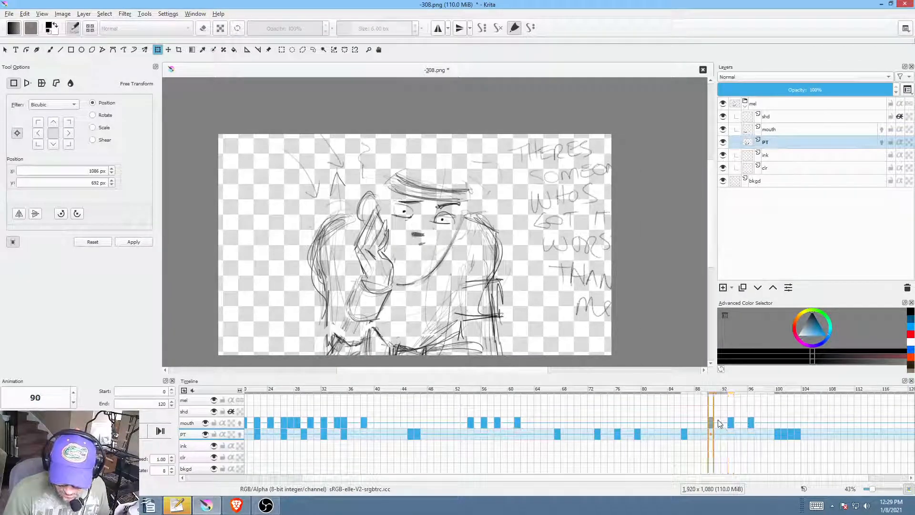
left_click(750, 422)
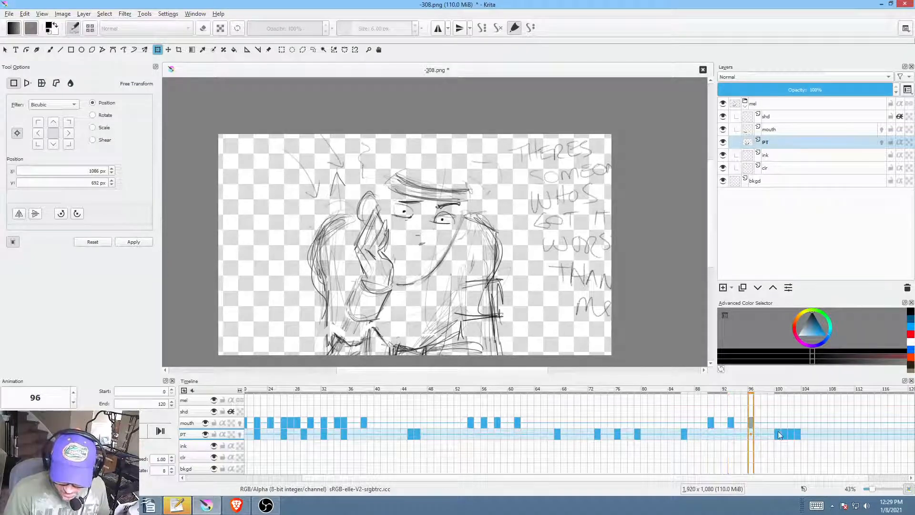
left_click_drag(773, 390, 686, 426)
left_click(689, 435)
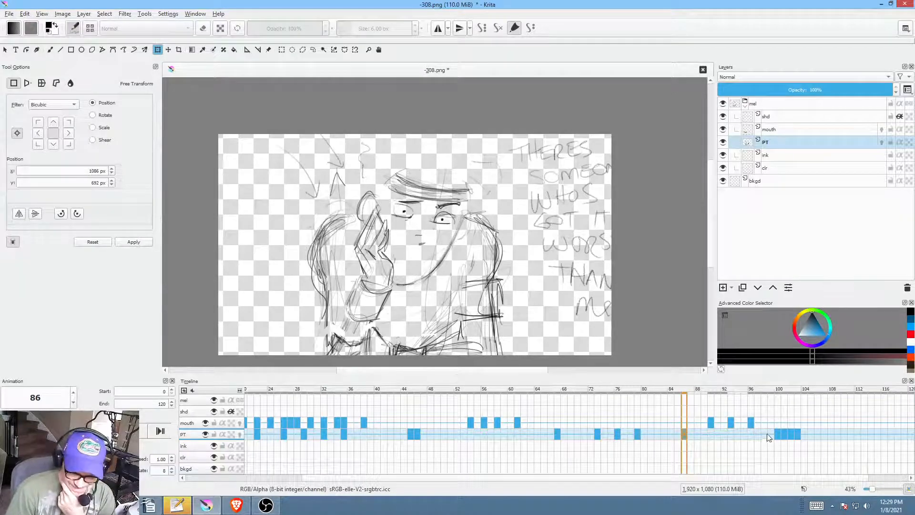
left_click(772, 393)
left_click_drag(771, 391, 691, 443)
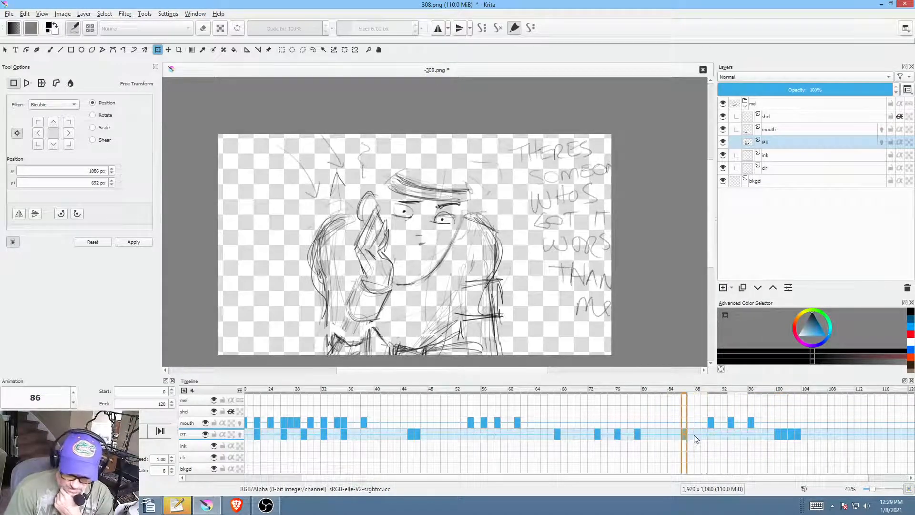
Step: Try to switch to the mouth layer at frame 90, where the mouth is out of line with the enlarged face
mouse_move(702, 395)
left_mouse_down()
mouse_move(793, 396)
mouse_move(712, 396)
left_mouse_up()
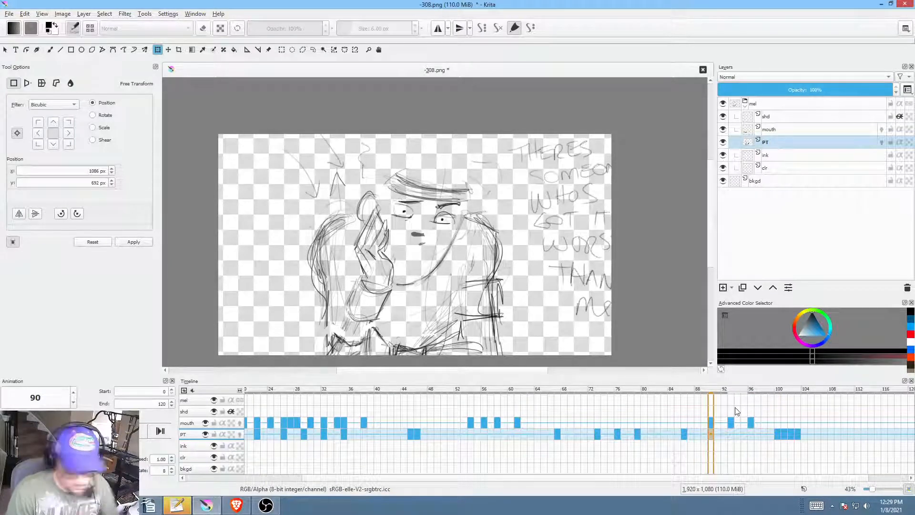
left_click(420, 235)
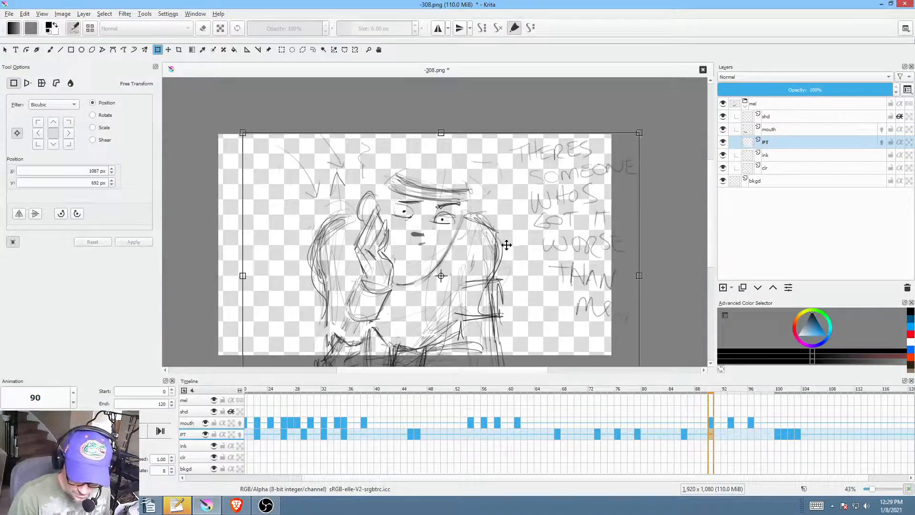
left_click(786, 131)
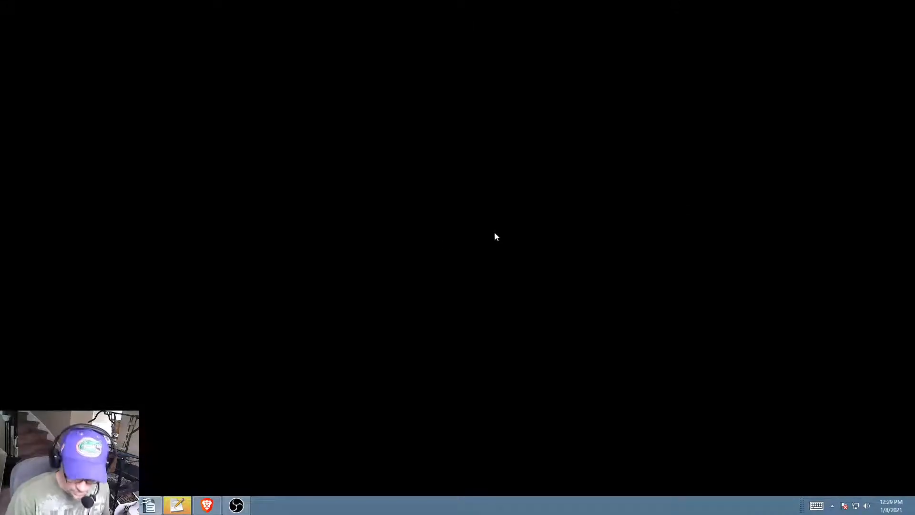
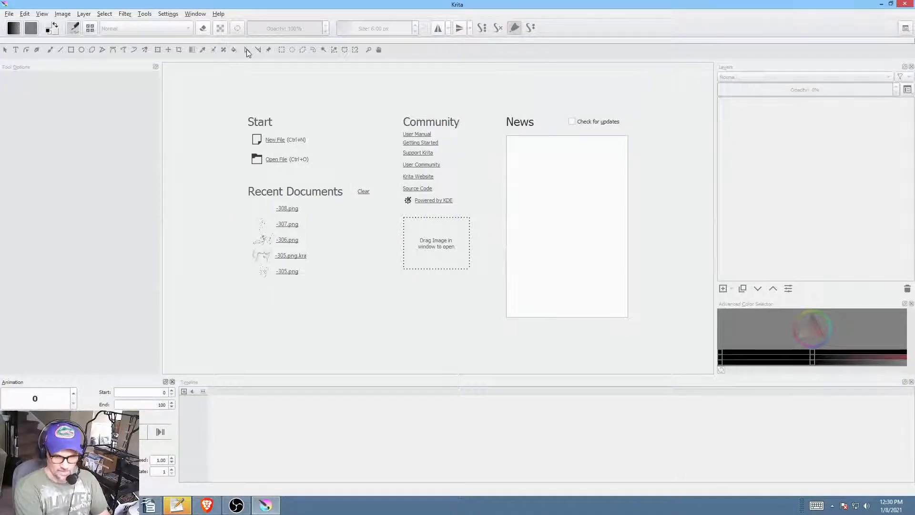
Step: Open the animation file -308.png.kra from the scenes folder
left_click(10, 15)
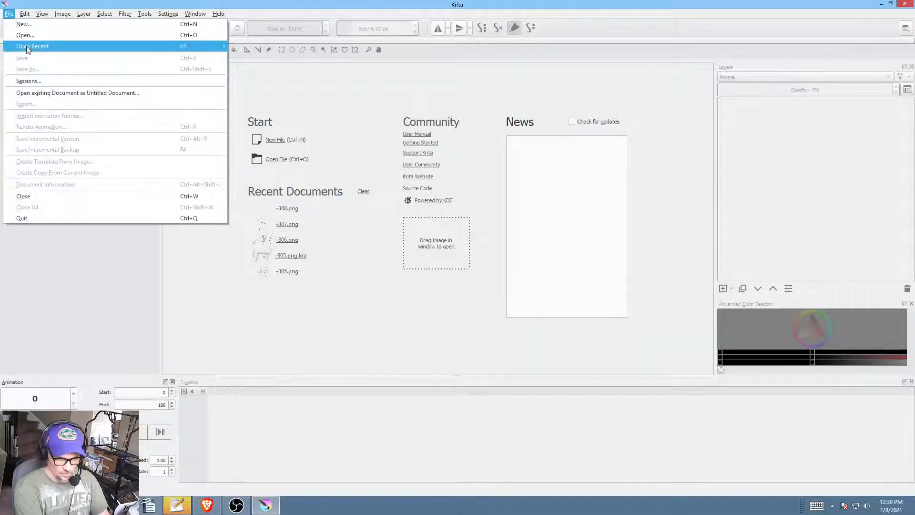
mouse_move(27, 49)
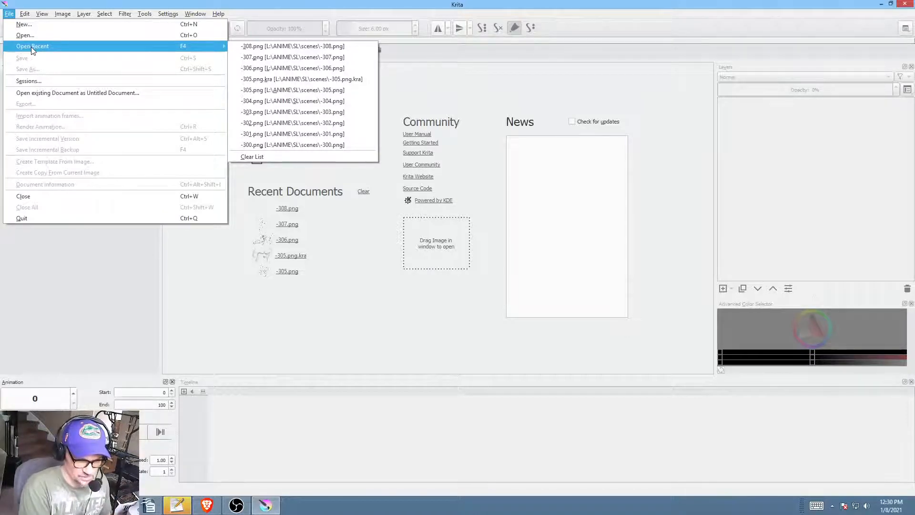
left_click(39, 36)
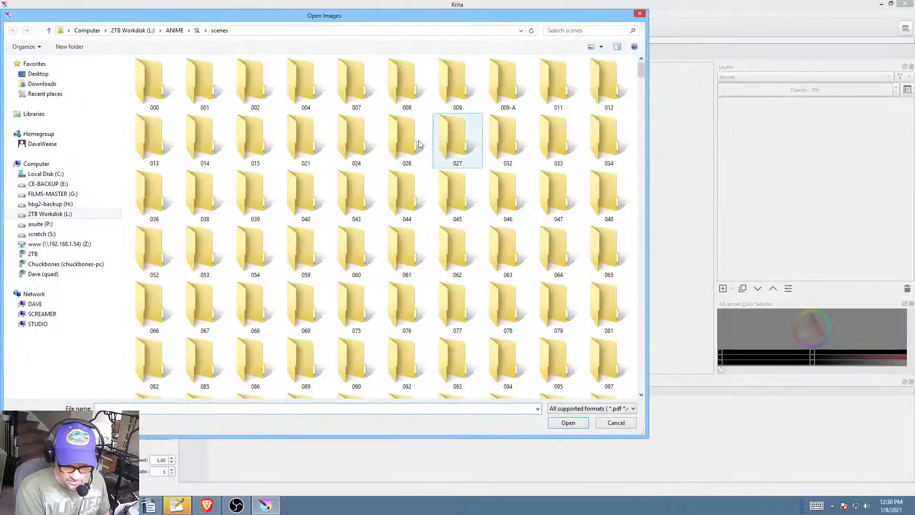
left_click(162, 410)
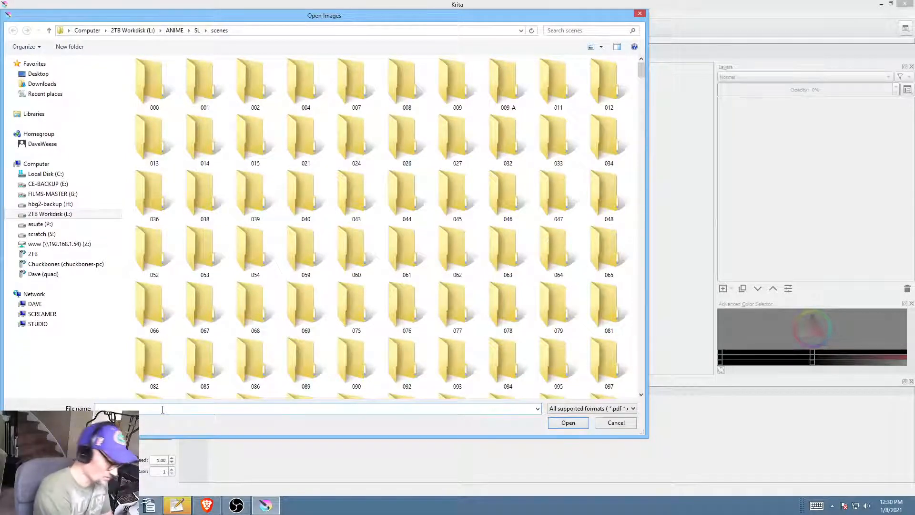
type("-308")
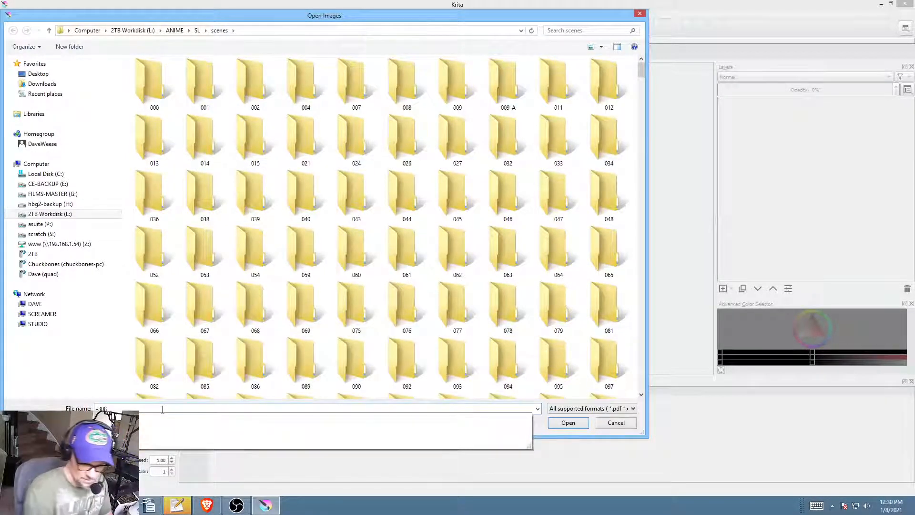
left_click(135, 425)
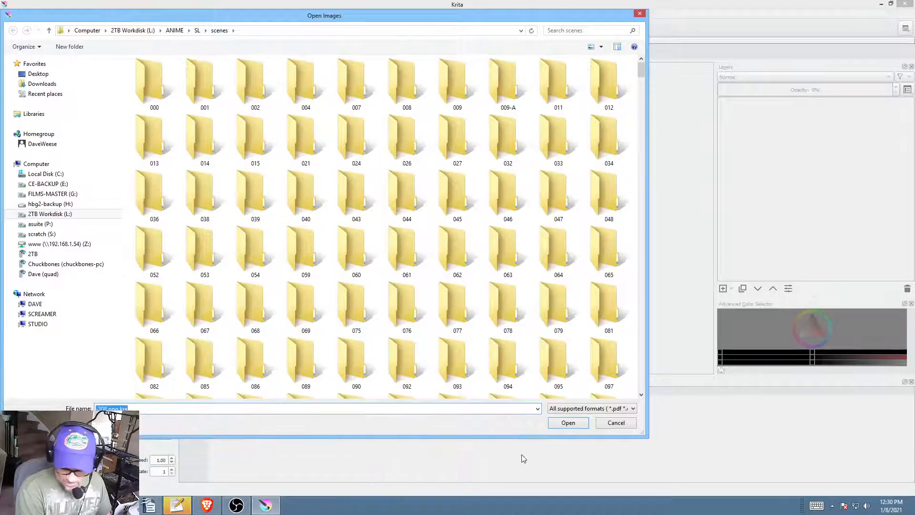
left_click(565, 423)
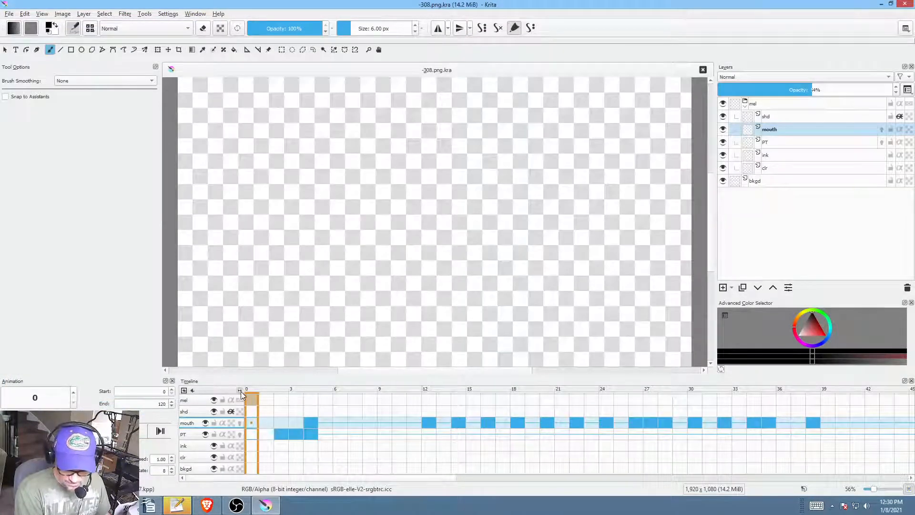
Step: Compress the timeline's frame spacing and scrub up to frame 51 to examine which keyframes the reopened file contains
left_click_drag(239, 390, 192, 393)
mouse_move(289, 388)
left_mouse_down()
mouse_move(388, 403)
mouse_move(668, 403)
mouse_move(331, 403)
mouse_move(467, 400)
mouse_move(399, 391)
mouse_move(360, 391)
mouse_move(515, 404)
left_mouse_up()
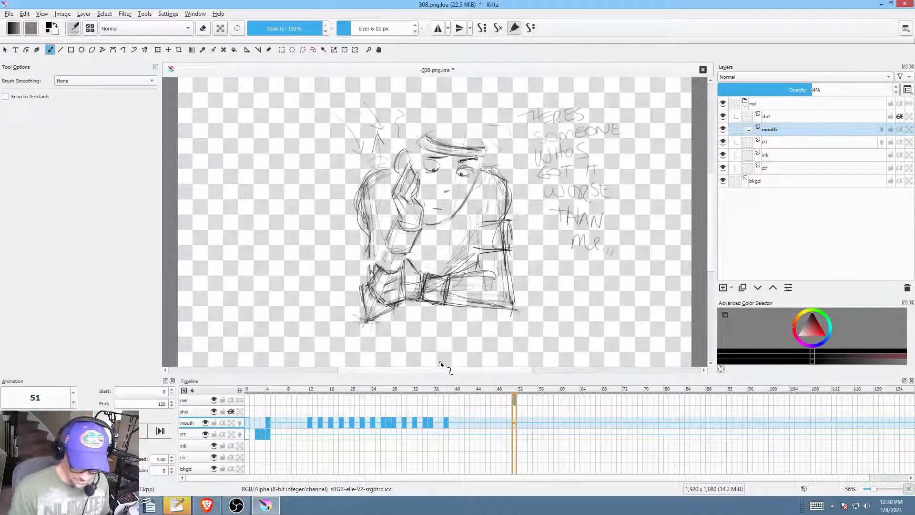
scroll(546, 250, "down", 1)
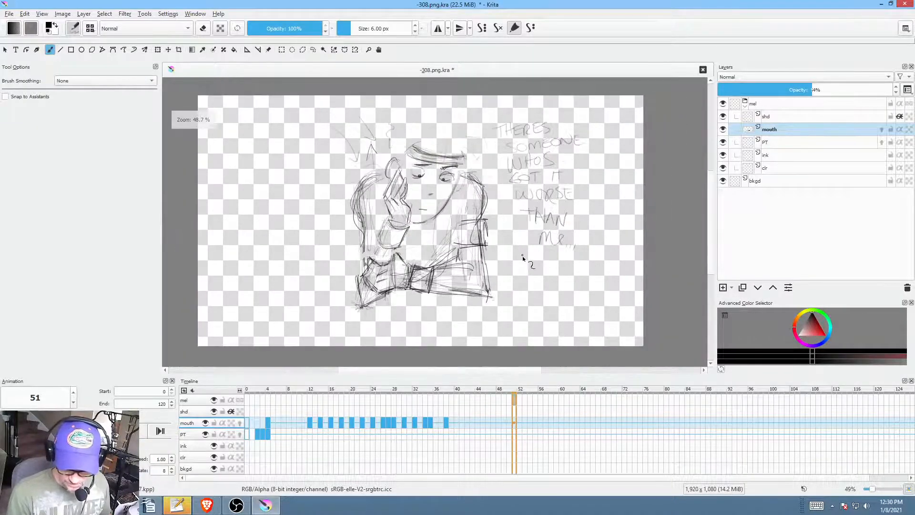
scroll(524, 258, "up", 2)
scroll(548, 255, "down", 2)
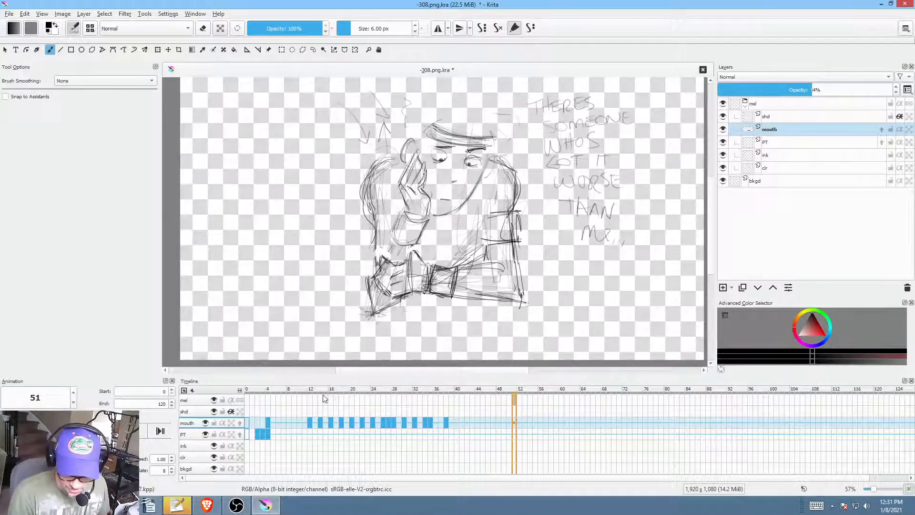
Step: At frame 49 of the PT layer, erase both pupils and redraw them at the left edges of the eyes
left_click_drag(339, 387, 256, 405)
left_click(786, 143)
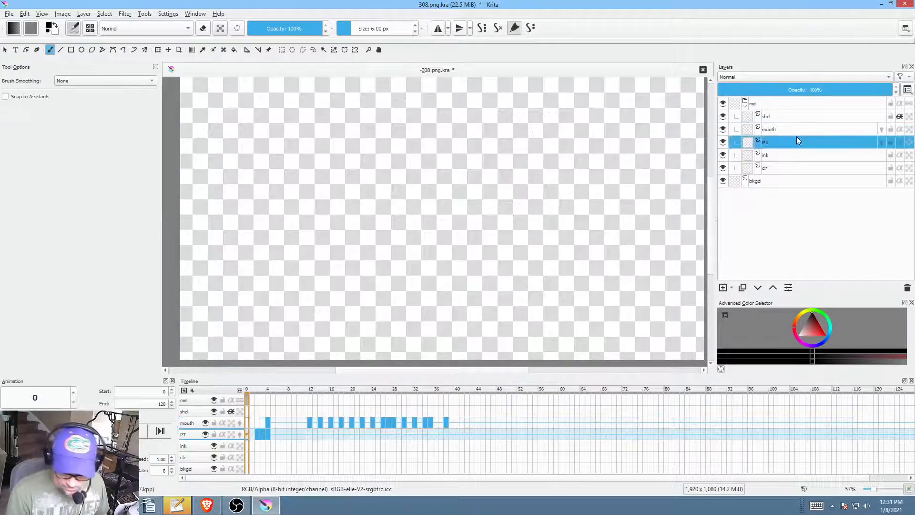
left_click_drag(386, 391, 512, 393)
left_click_drag(512, 394, 541, 395)
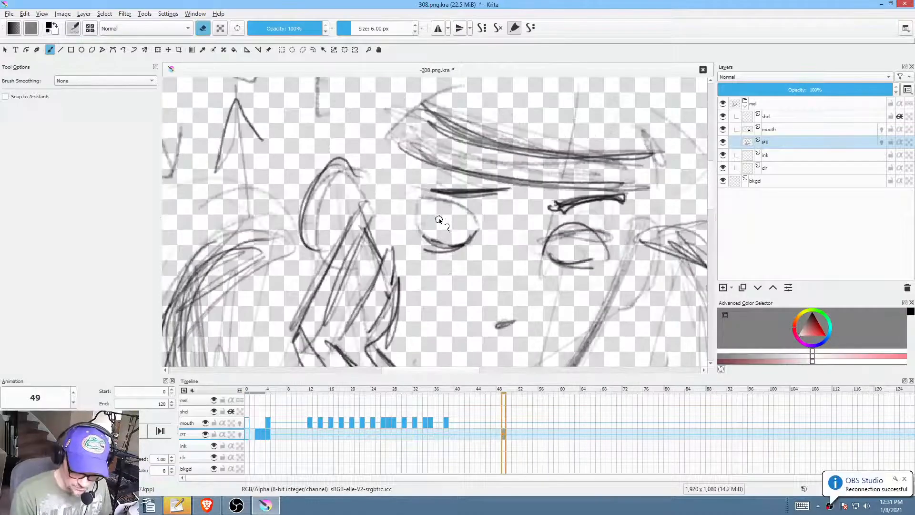
key("e")
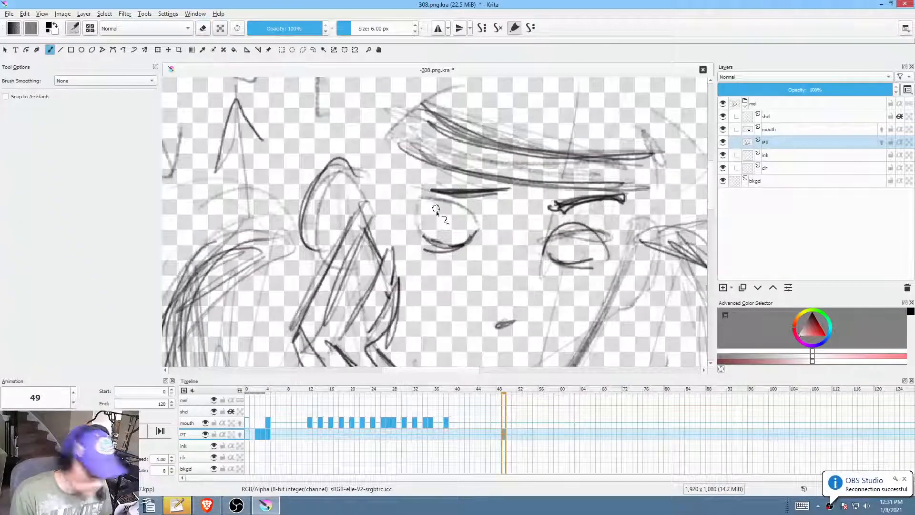
left_click_drag(422, 224, 424, 226)
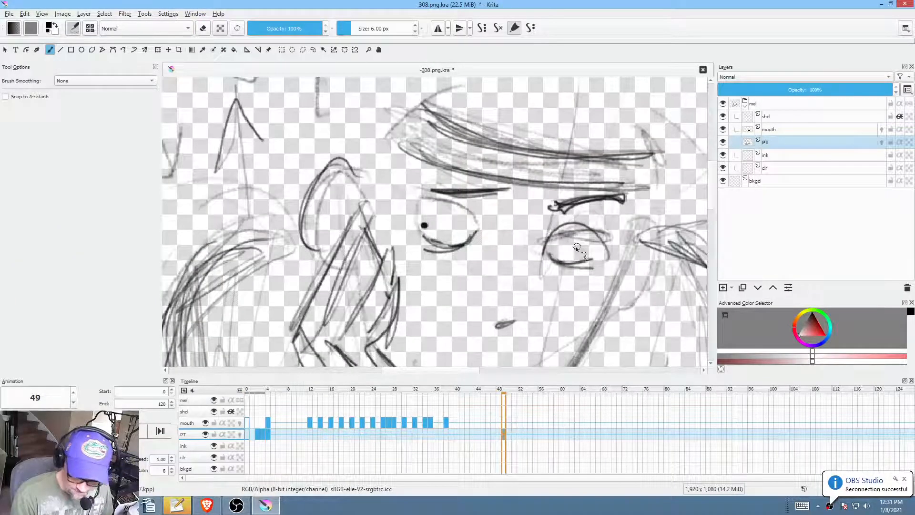
left_click_drag(551, 249, 553, 251)
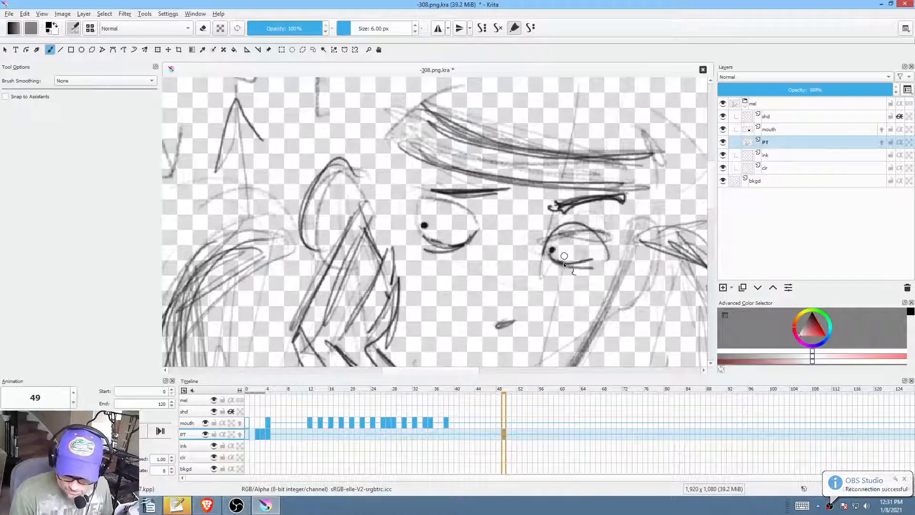
Step: Play back the eye glance from frame 45 and go to frame 58 in the PT layer
left_click(520, 436)
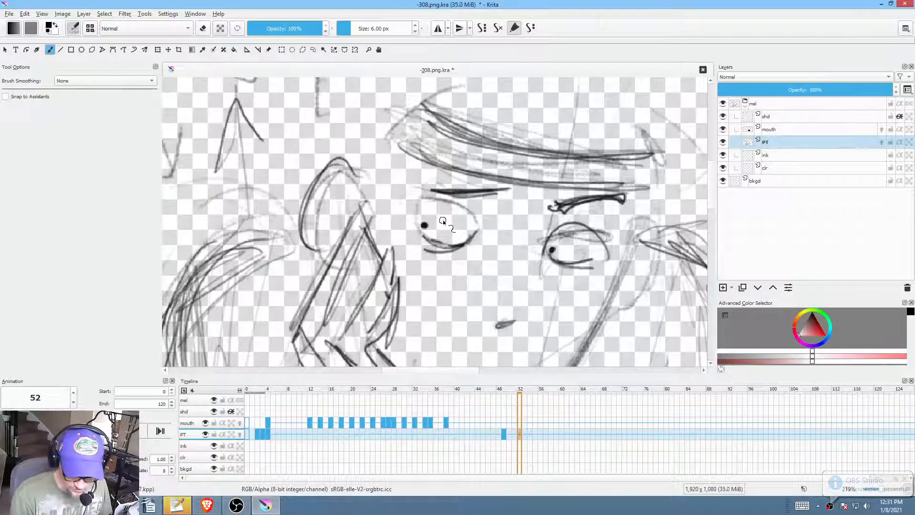
left_click(486, 434)
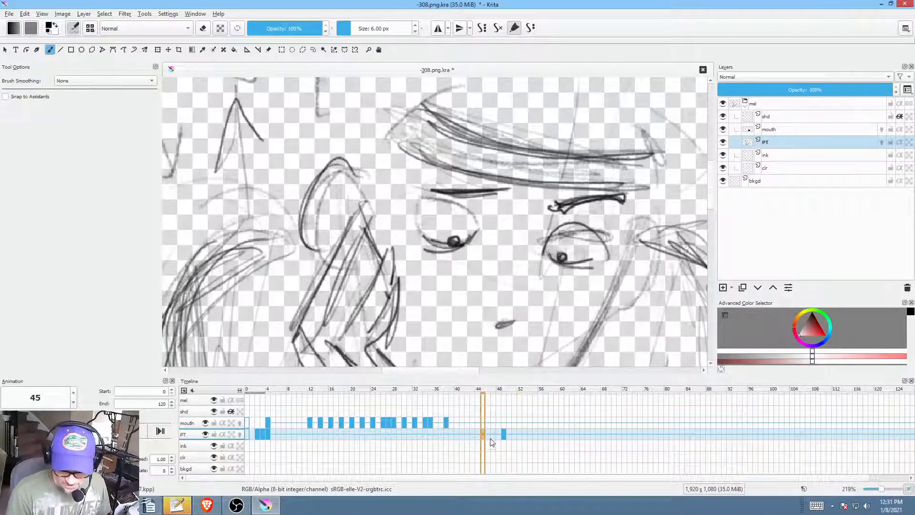
key("space")
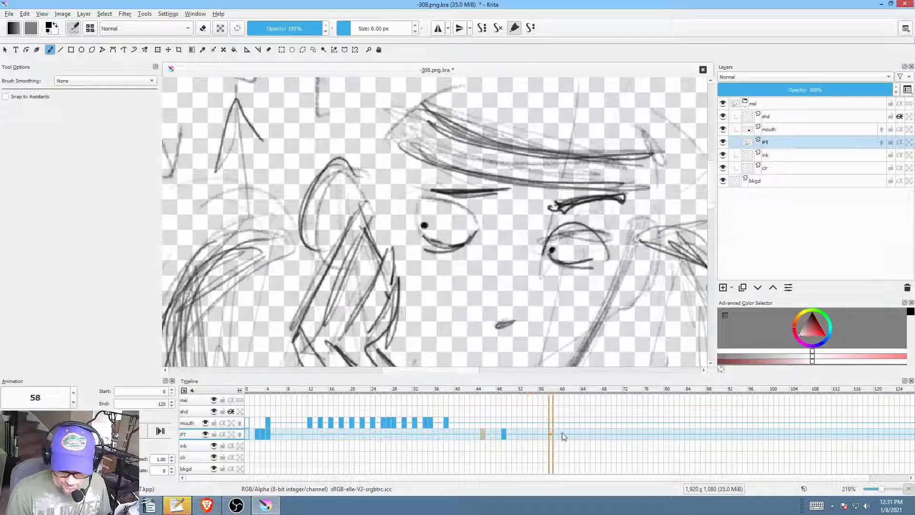
key("space")
left_click(552, 433)
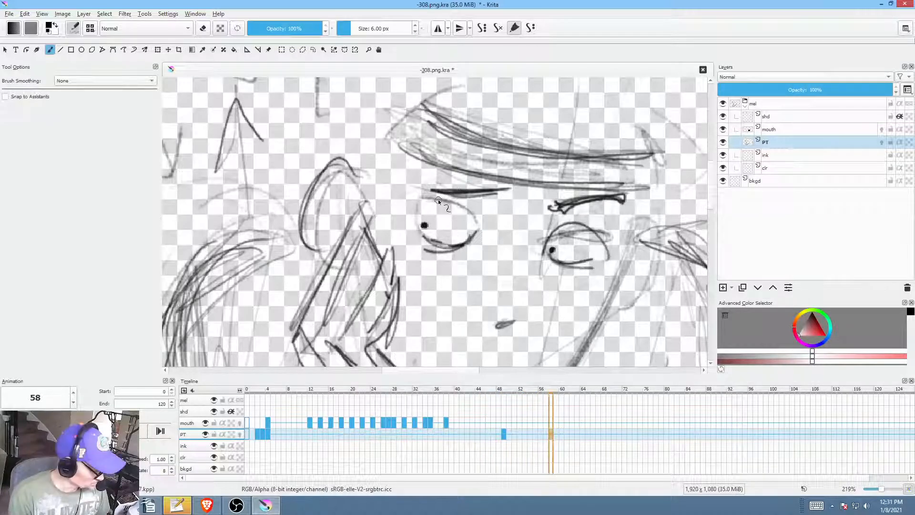
Step: At frame 58 of the PT layer, erase both pupils and redraw them near the centres of the eyes
key("p")
key("e")
mouse_move(433, 214)
left_mouse_down()
mouse_move(426, 235)
mouse_move(434, 221)
left_mouse_up()
left_click_drag(573, 245, 568, 239)
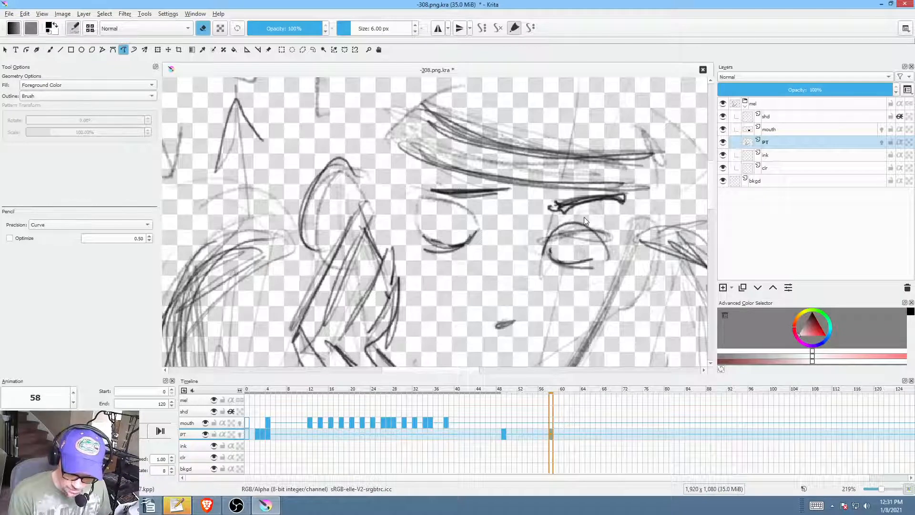
key("b")
key("e")
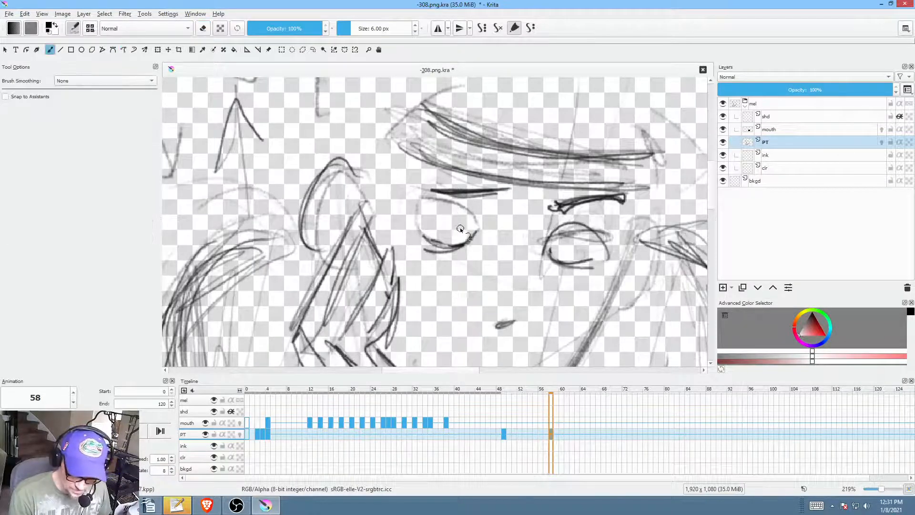
left_click(456, 226)
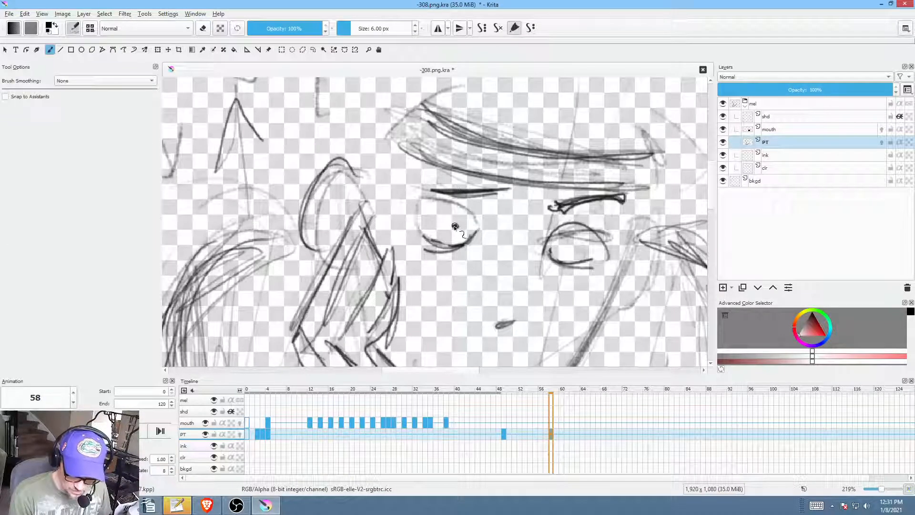
left_click(581, 246)
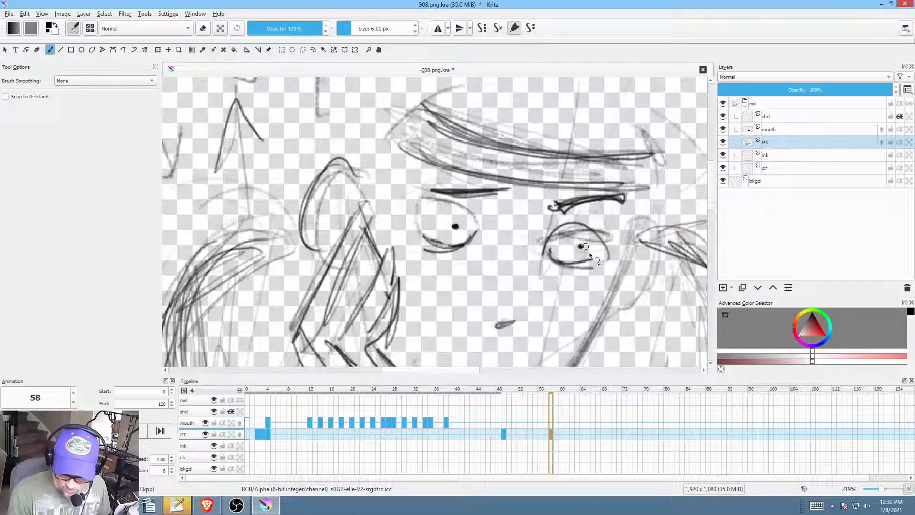
Step: At frame 62 of the PT layer, outline-select both pupils and transform them slightly toward the hand side of the face
left_click(573, 433)
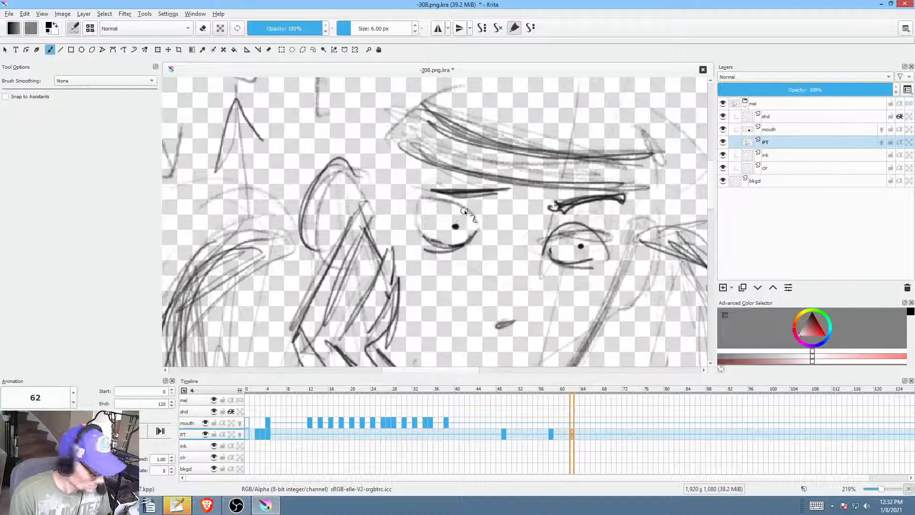
key("l")
left_click_drag(457, 216, 460, 217)
mouse_move(587, 252)
left_mouse_down()
mouse_move(572, 244)
mouse_move(589, 237)
left_mouse_up()
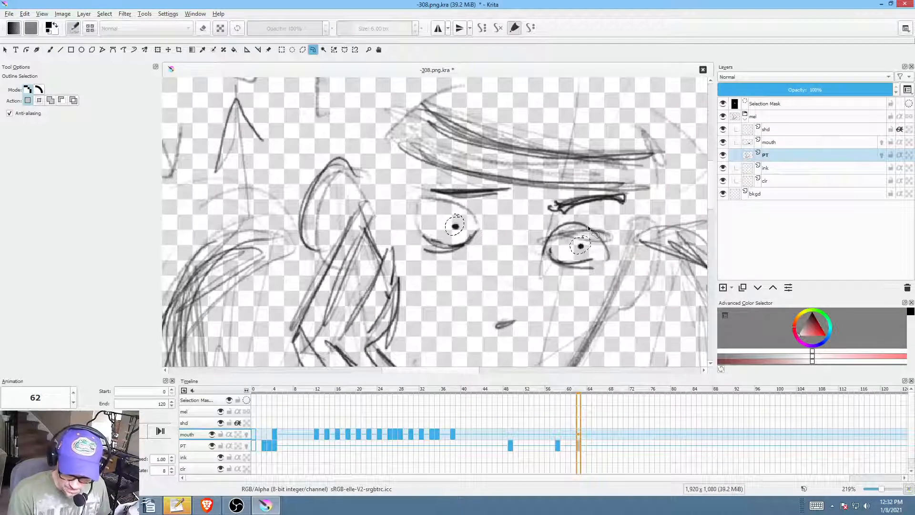
key("ctrl+t")
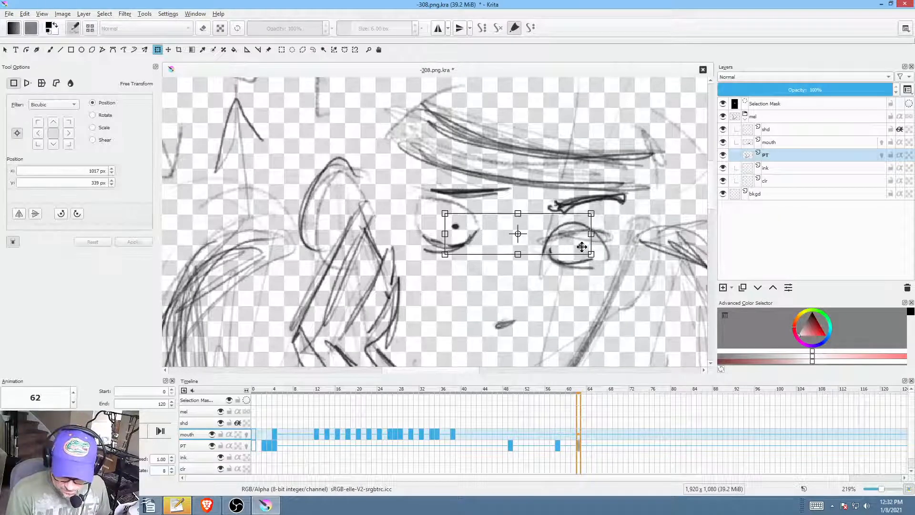
mouse_move(579, 246)
left_mouse_down()
mouse_move(570, 247)
mouse_move(596, 247)
mouse_move(562, 250)
left_mouse_up()
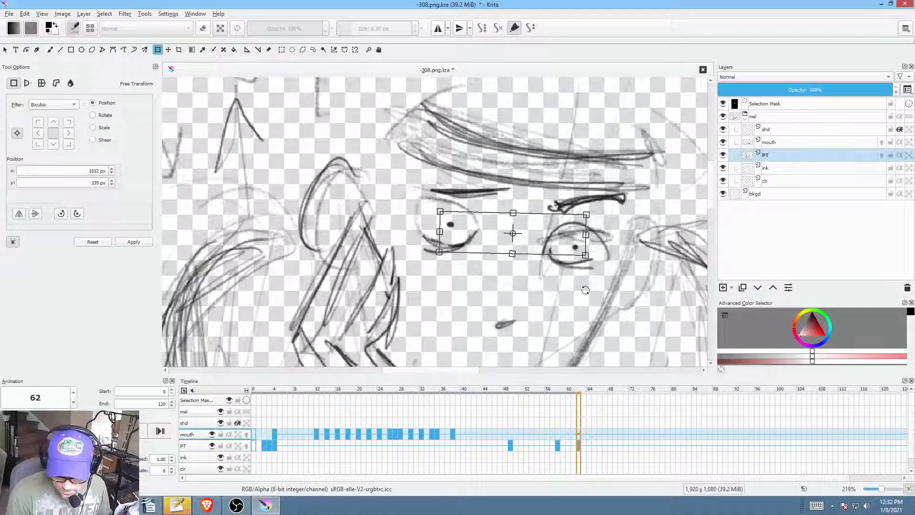
Step: At frame 65 of the PT layer, move the selected pupils slightly back toward the centres of the eyes
left_click(596, 446)
left_click(573, 243)
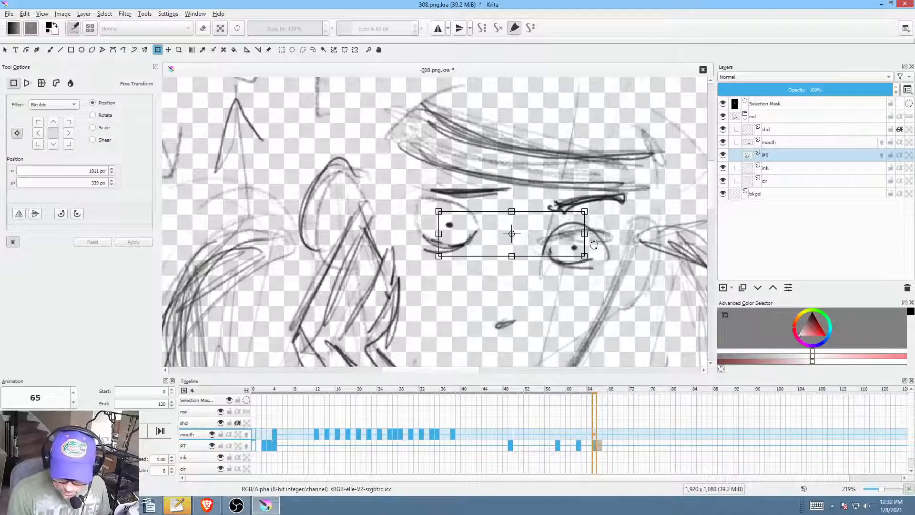
left_click_drag(552, 247, 556, 247)
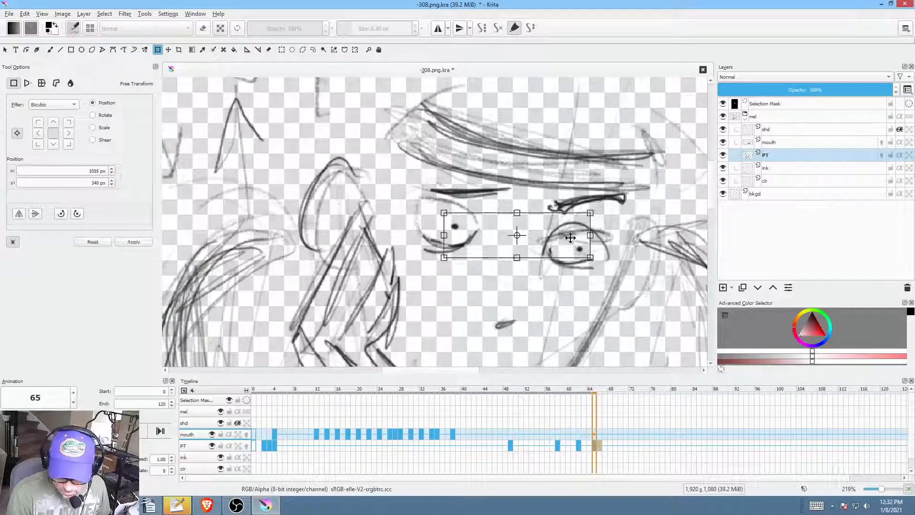
Step: At frame 68 of the PT layer, shift the selected pupils slightly toward the hand side again
left_click(611, 447)
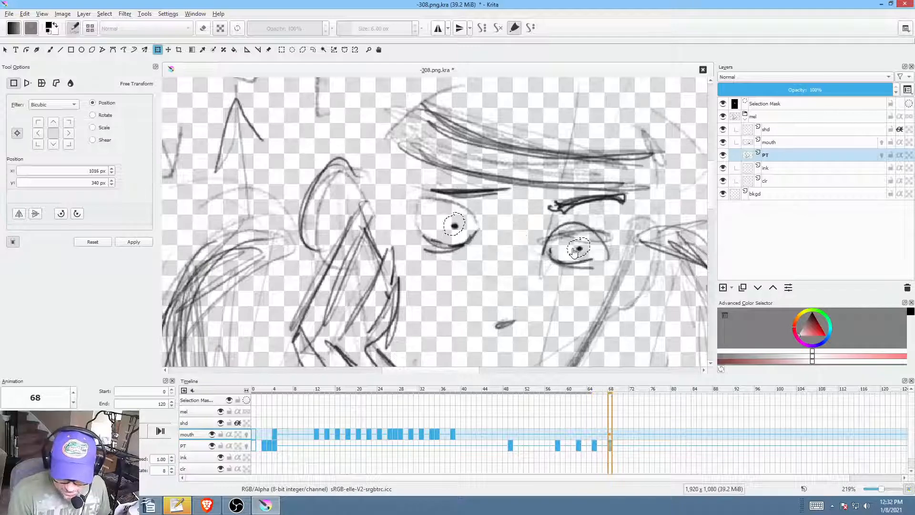
left_click(586, 248)
left_click_drag(565, 248, 557, 247)
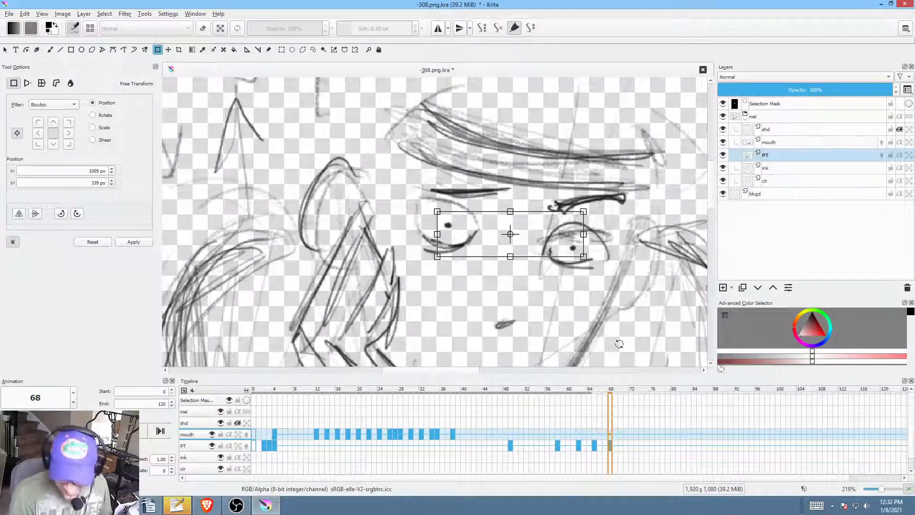
Step: Deselect the pupils, play back the eye movement from frame 55, and save the file
left_click(545, 447)
scroll(529, 276, "down", 3)
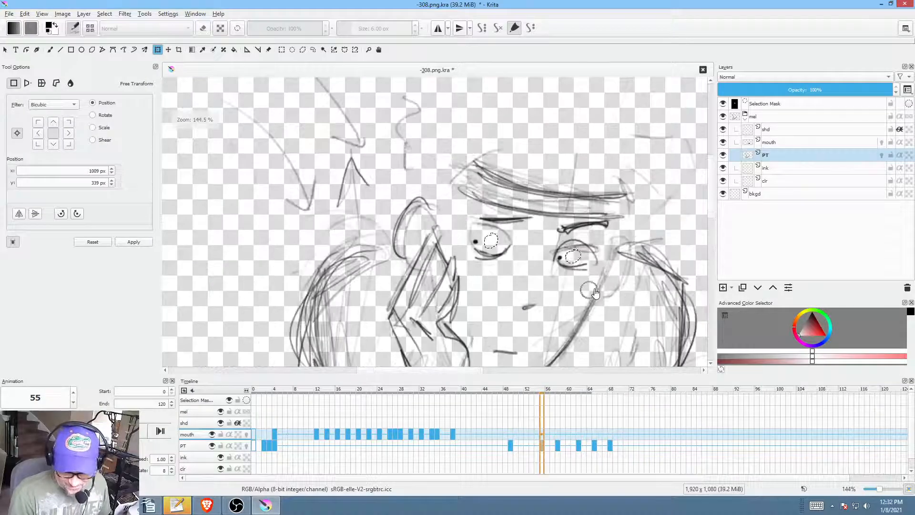
key("ctrl+shift+a")
key("space")
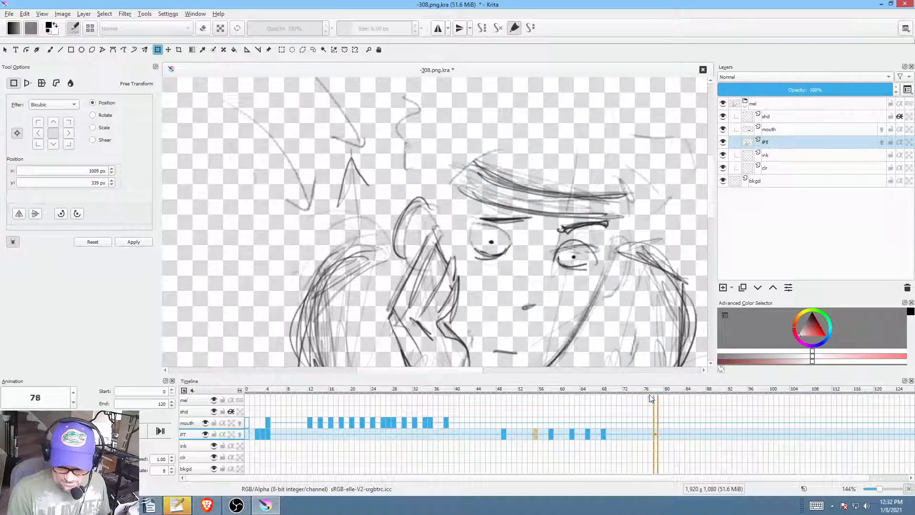
key("space")
left_click(646, 423)
key("ctrl+s")
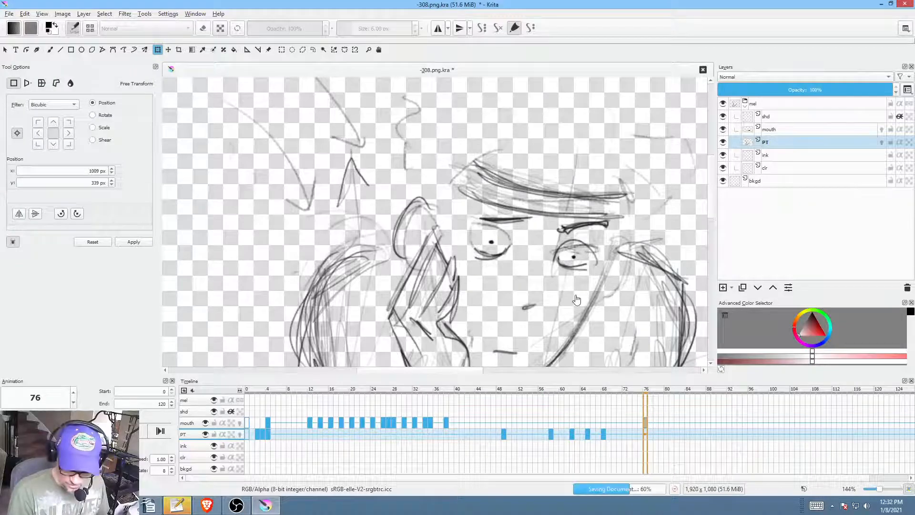
Step: Make the mouth layer active and play the animation from frame 8 to check the timing of the eye glances
left_click(799, 130)
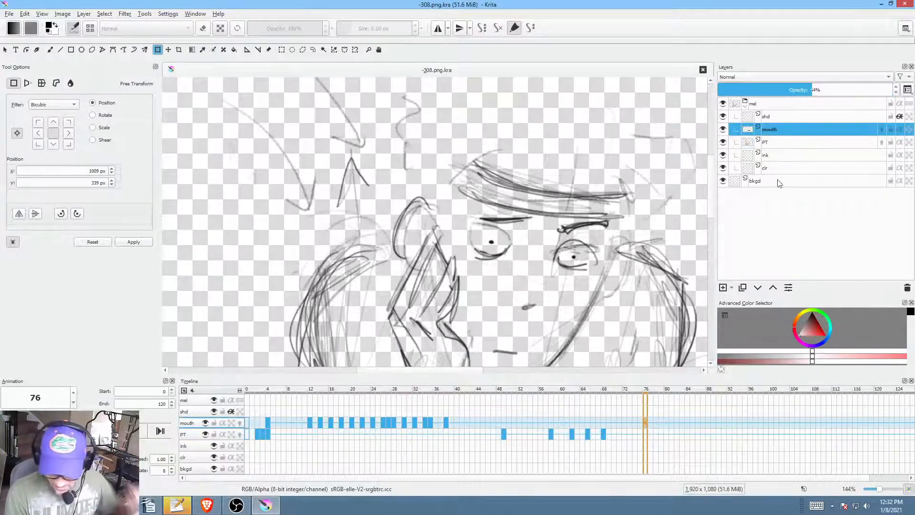
left_click_drag(537, 320, 548, 182)
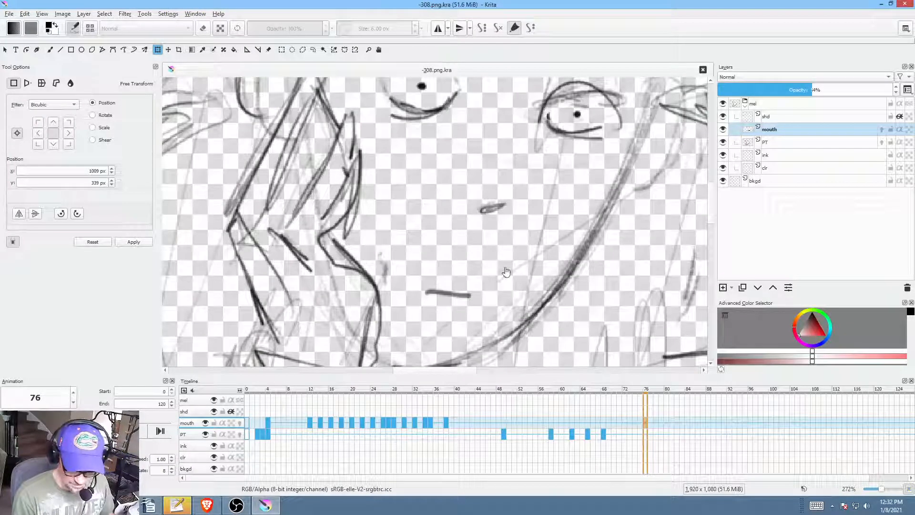
mouse_move(535, 265)
left_mouse_down()
mouse_move(521, 286)
mouse_move(541, 272)
left_mouse_up()
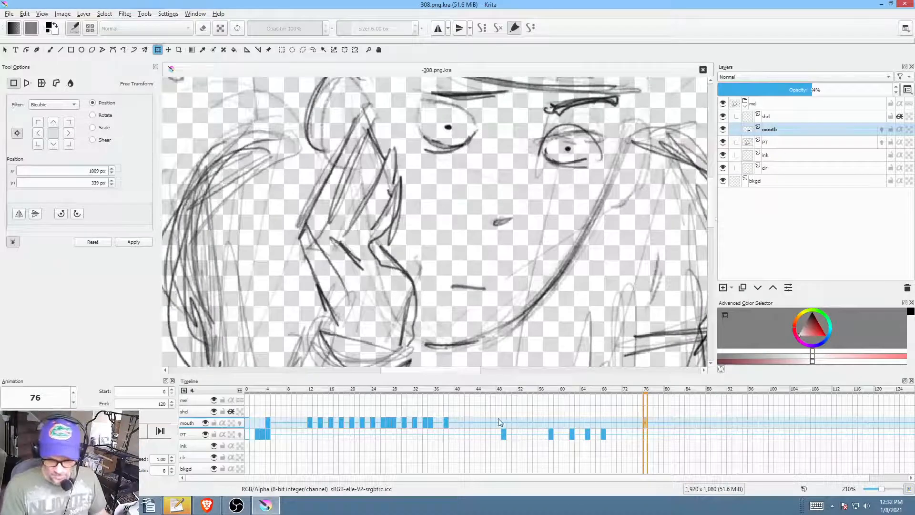
left_click(288, 423)
key("space")
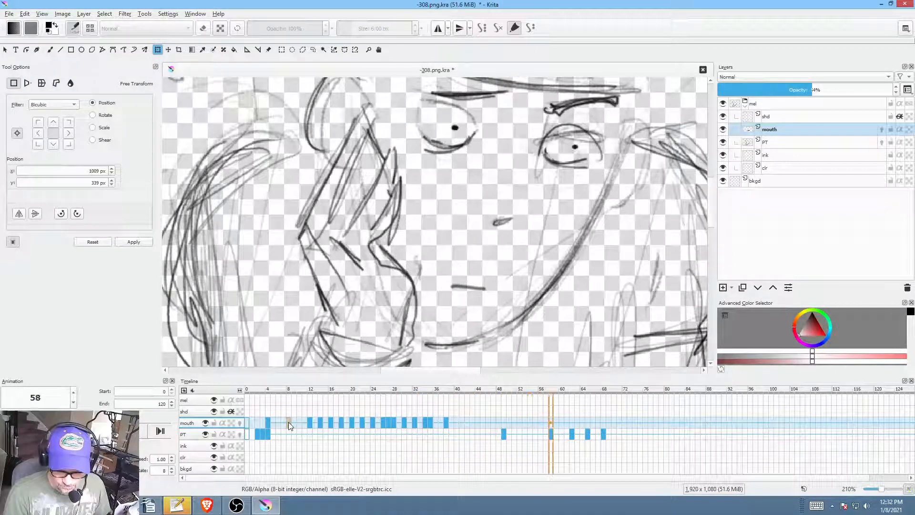
left_click(288, 422)
Step: Shift the PT layer's eye keyframes from frame 49 onward so that they start at frame 70
left_click(504, 434)
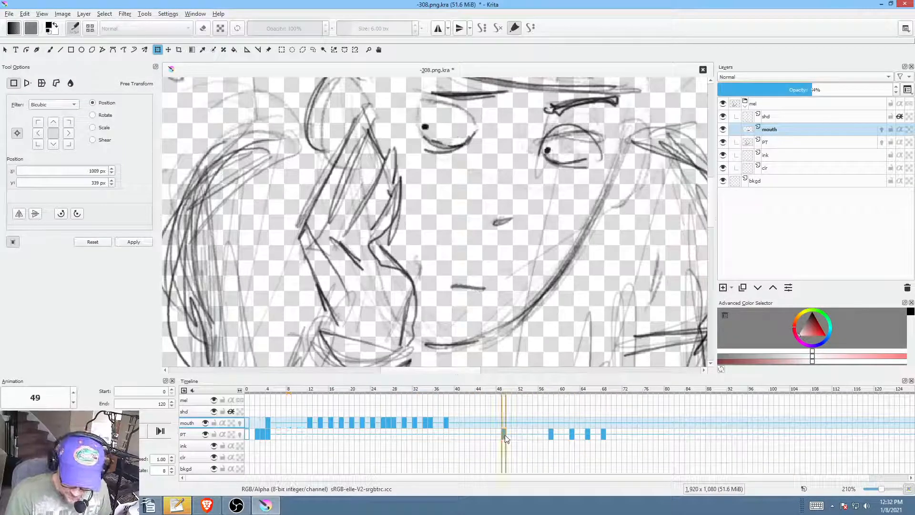
left_click_drag(505, 435, 615, 432)
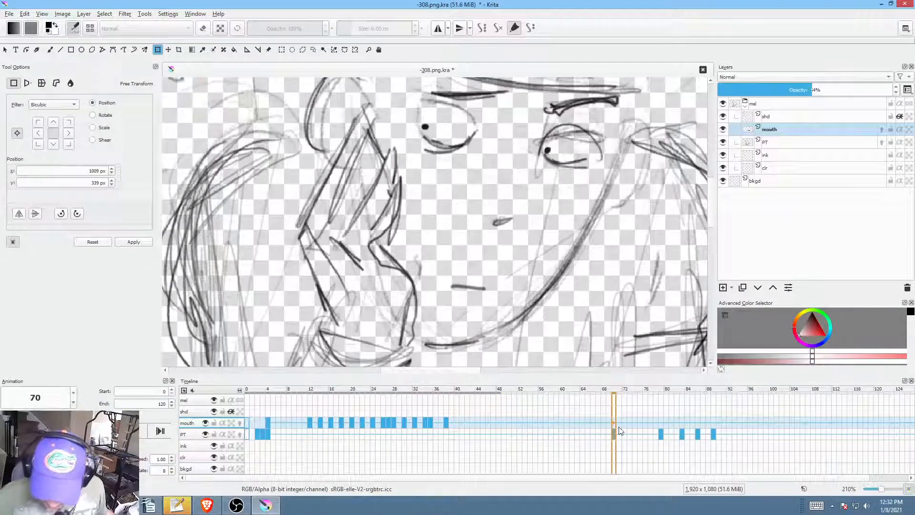
left_click(530, 423)
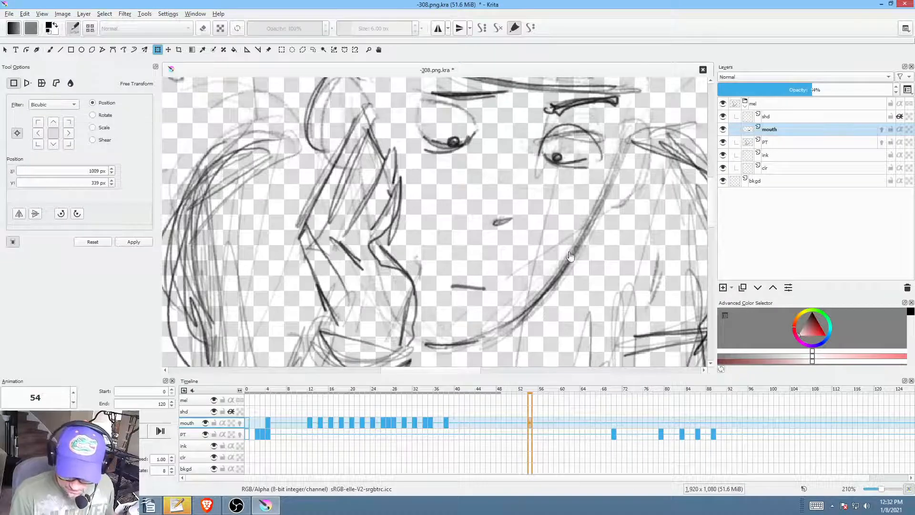
mouse_move(533, 265)
left_mouse_down()
mouse_move(525, 281)
mouse_move(536, 266)
left_mouse_up()
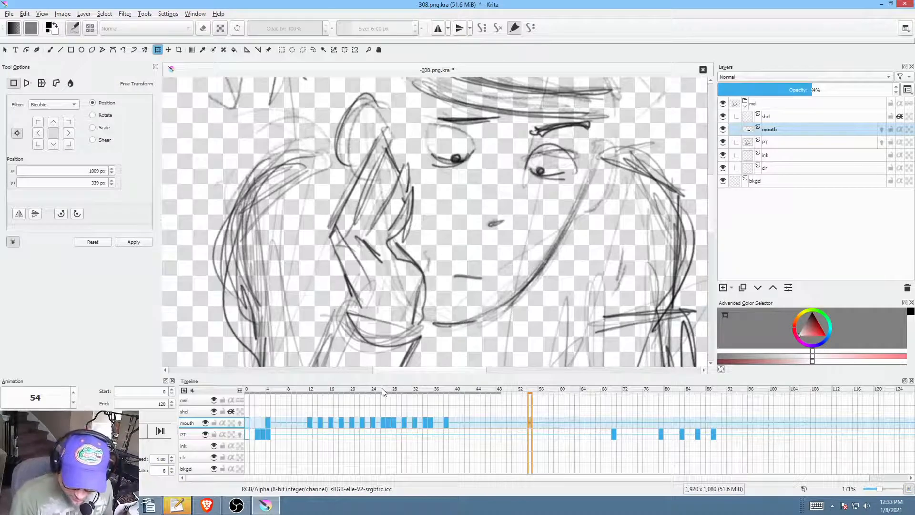
Step: Scrub through the mouth keyframes and play them from frame 26 to check the lip-sync
mouse_move(392, 405)
left_mouse_down()
mouse_move(472, 400)
mouse_move(296, 407)
mouse_move(444, 404)
left_mouse_up()
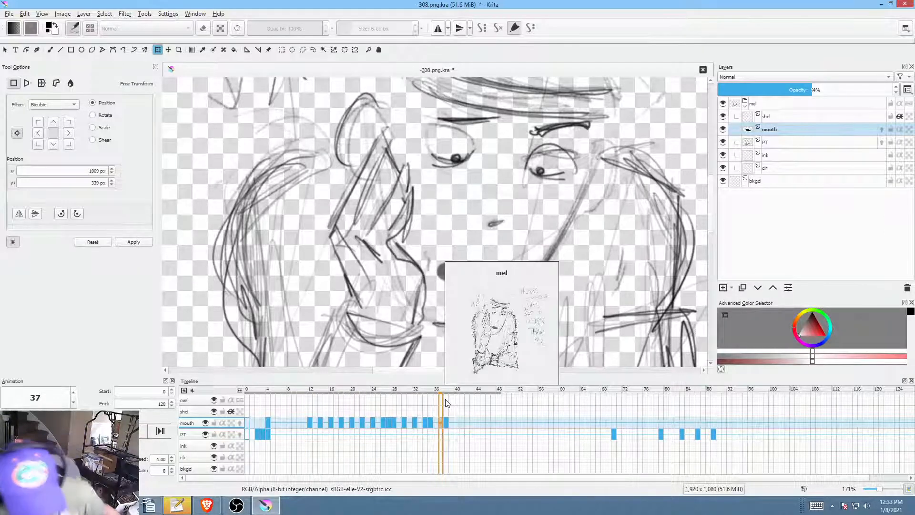
left_click(248, 423)
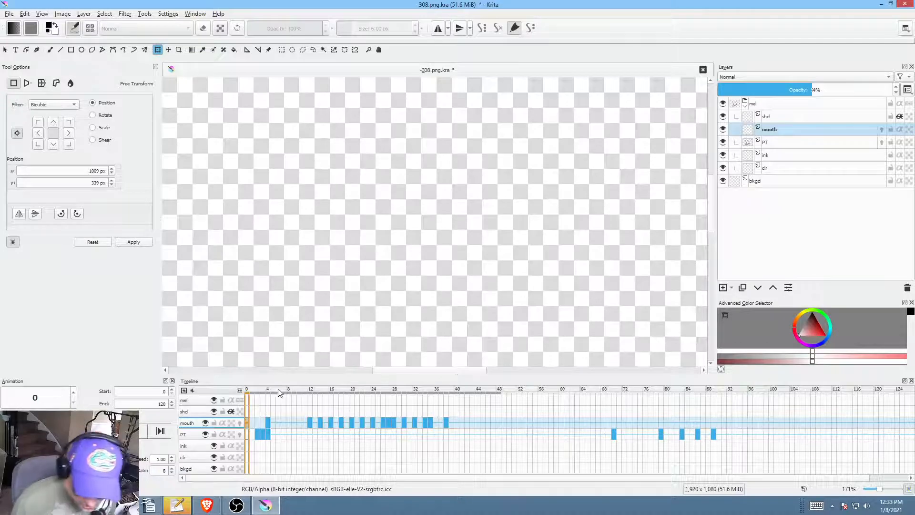
mouse_move(278, 389)
left_mouse_down()
mouse_move(265, 396)
mouse_move(489, 410)
mouse_move(331, 410)
left_mouse_up()
scroll(450, 303, "down", 4)
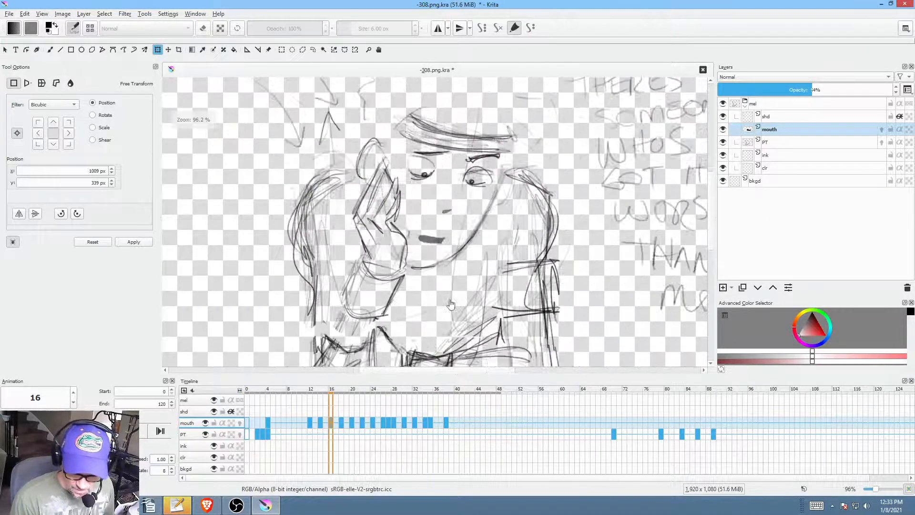
left_click(383, 390)
key("space")
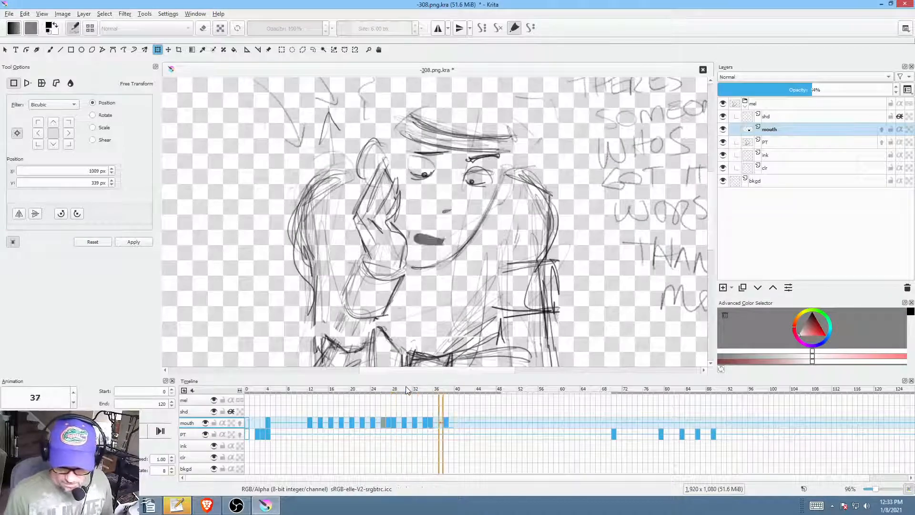
key("space")
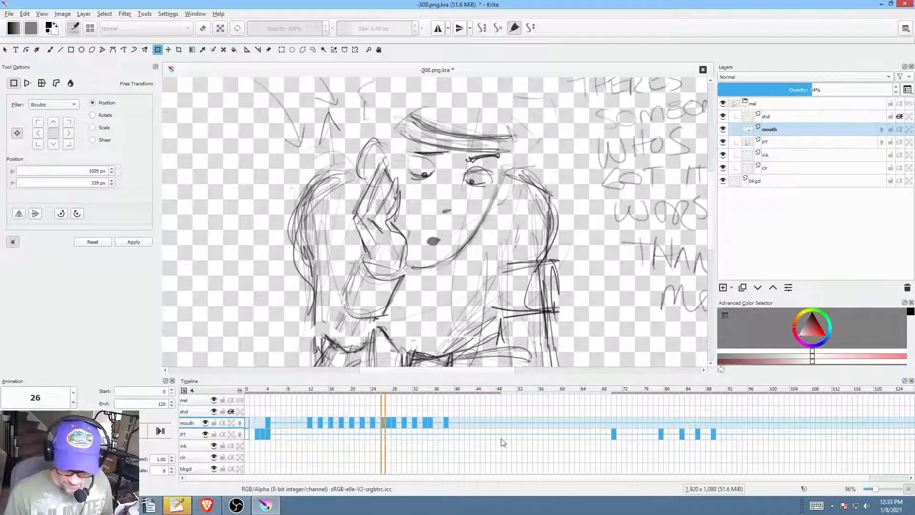
Step: Save the file and draw filled mouth shapes at frames 49, 51 and 53 of the mouth layer, with a wide open one at 53
left_click(504, 423)
scroll(534, 215, "up", 2)
mouse_move(477, 248)
left_mouse_down()
mouse_move(466, 246)
mouse_move(484, 263)
left_mouse_up()
key("ctrl+s")
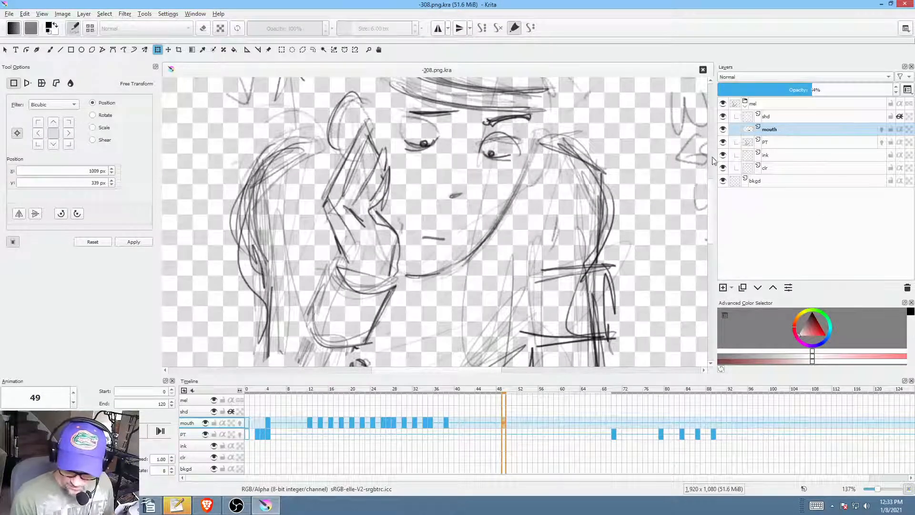
scroll(447, 248, "up", 1)
key("p")
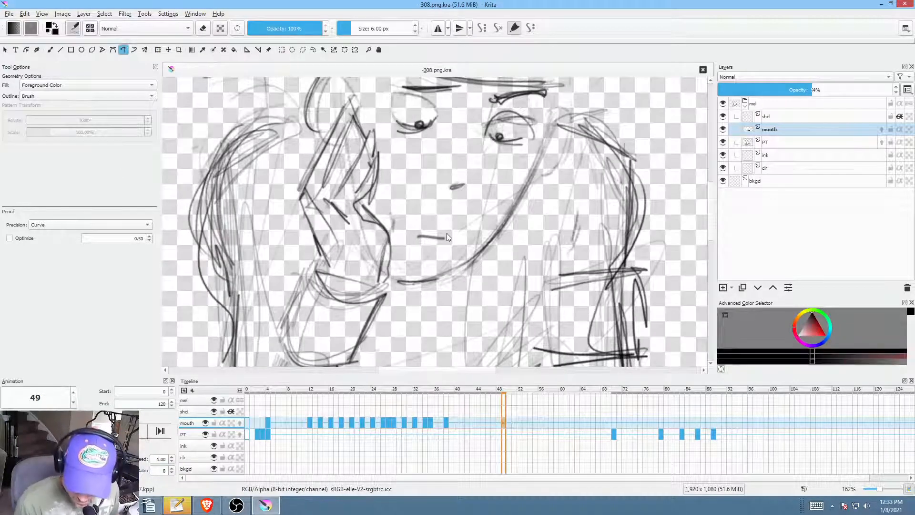
mouse_move(447, 233)
left_mouse_down()
mouse_move(415, 232)
mouse_move(413, 243)
mouse_move(444, 243)
mouse_move(447, 233)
mouse_move(409, 241)
mouse_move(449, 246)
mouse_move(432, 232)
mouse_move(416, 235)
mouse_move(410, 251)
mouse_move(440, 254)
left_mouse_up()
key("Right")
key("Right")
key("Right")
key("Right")
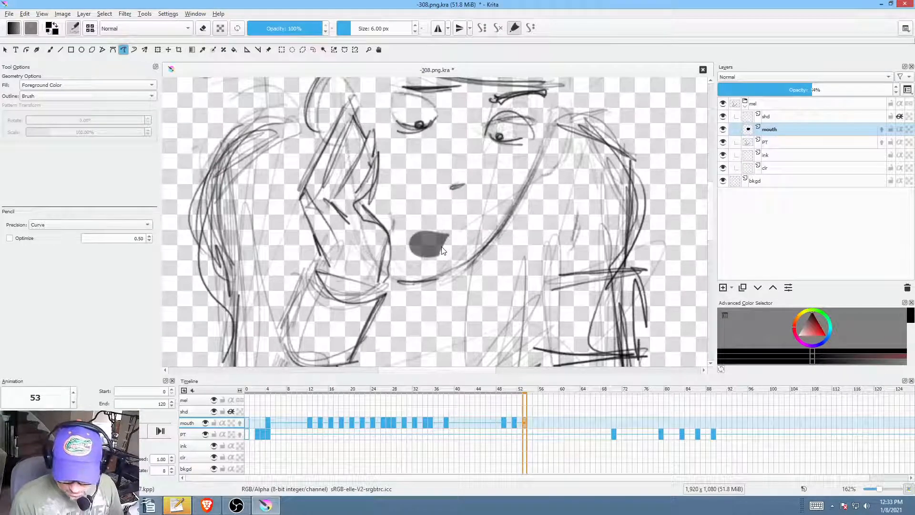
Step: Clear the mouth at frame 56 of the mouth layer and draw a short closed-mouth line
key("Right")
key("Right")
key("Right")
key("Delete")
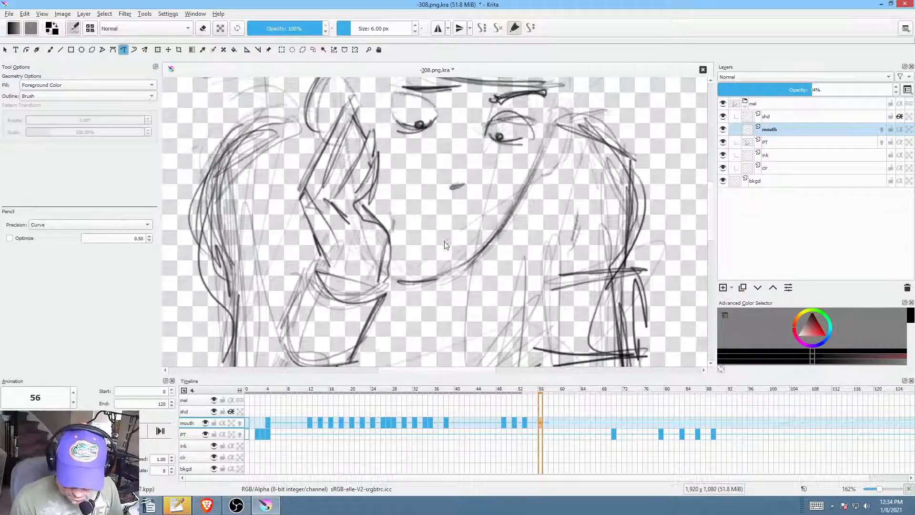
left_click_drag(446, 245, 431, 248)
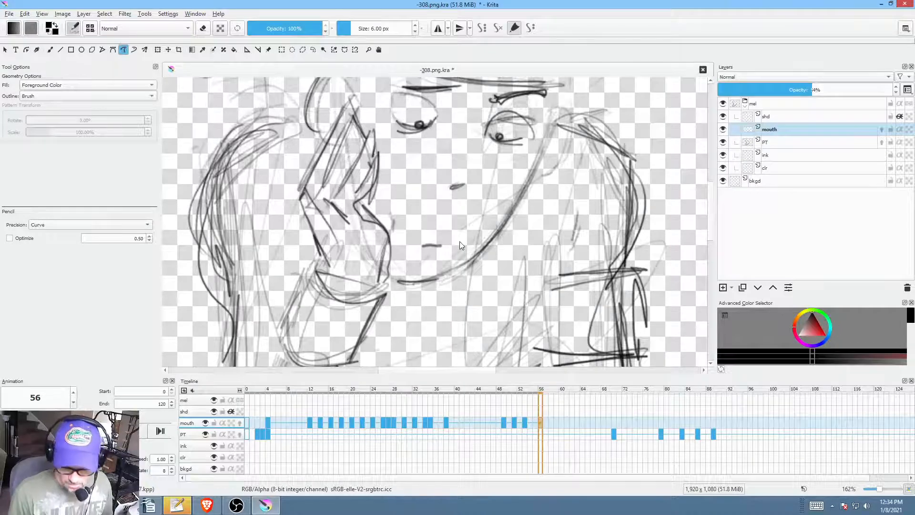
Step: Scrub from frame 40 to check the new mouth shapes and go to frame 76 of the mouth layer
scroll(522, 281, "down", 3)
left_click_drag(553, 275, 526, 266)
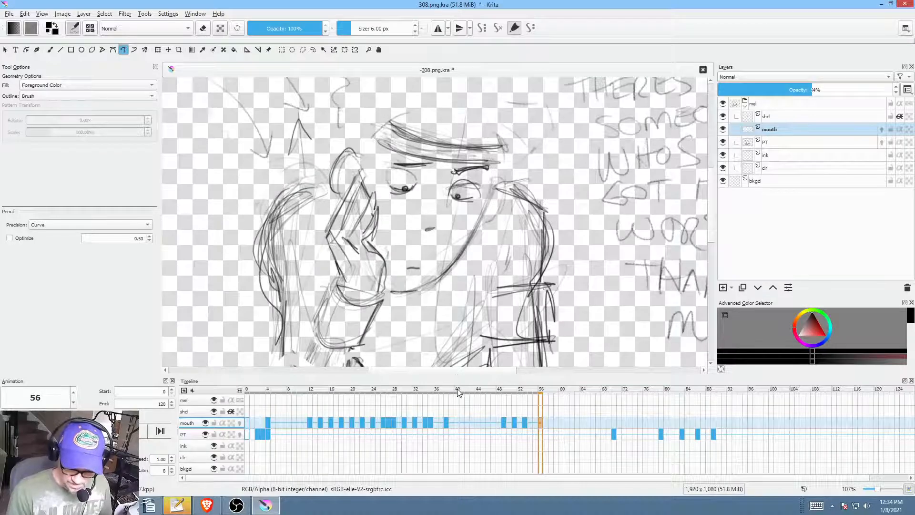
mouse_move(457, 388)
left_mouse_down()
mouse_move(696, 415)
mouse_move(566, 417)
mouse_move(660, 420)
mouse_move(645, 421)
left_mouse_up()
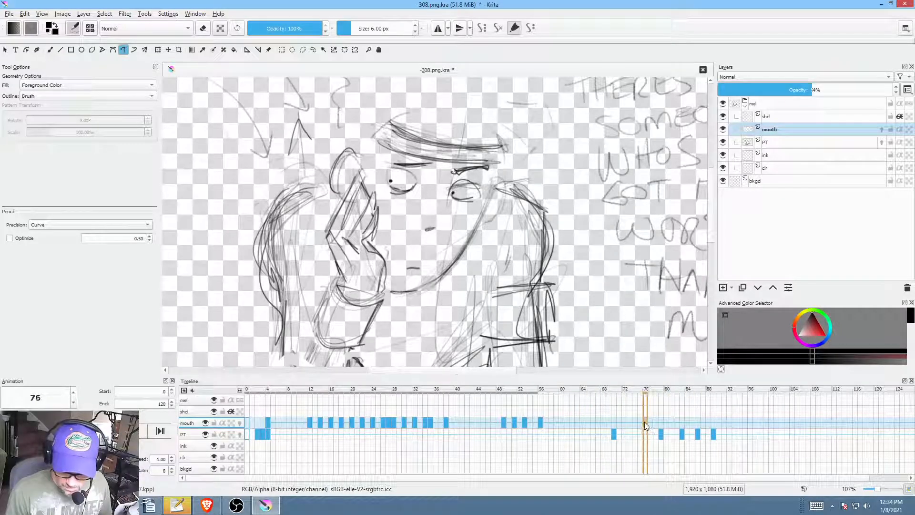
Step: Play the animation from frame 48 and move the PT layer's keyframe from frame 70 to frame 64
left_click(614, 435)
left_click(499, 435)
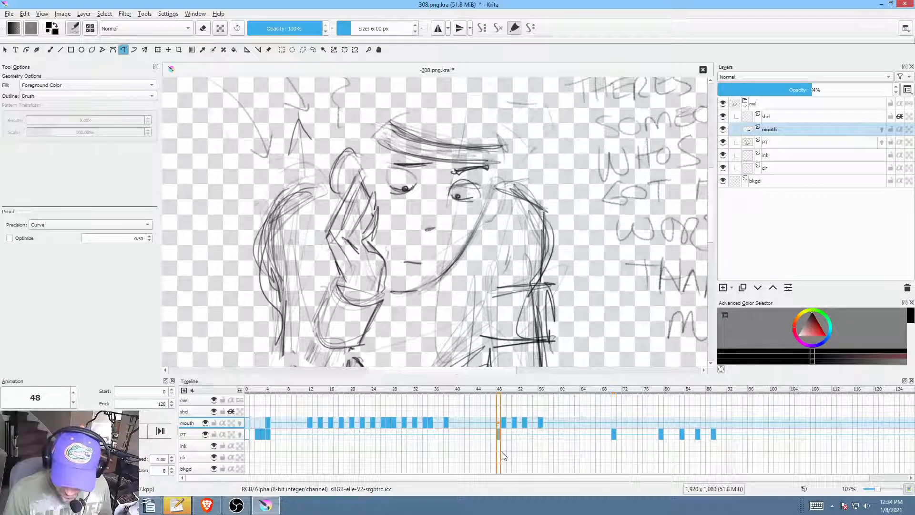
key("space")
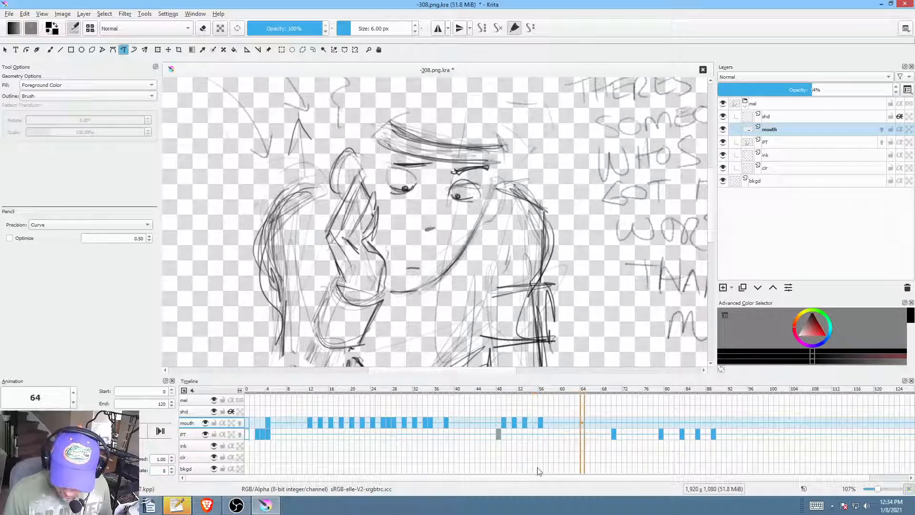
key("space")
left_click_drag(614, 437, 581, 436)
mouse_move(591, 443)
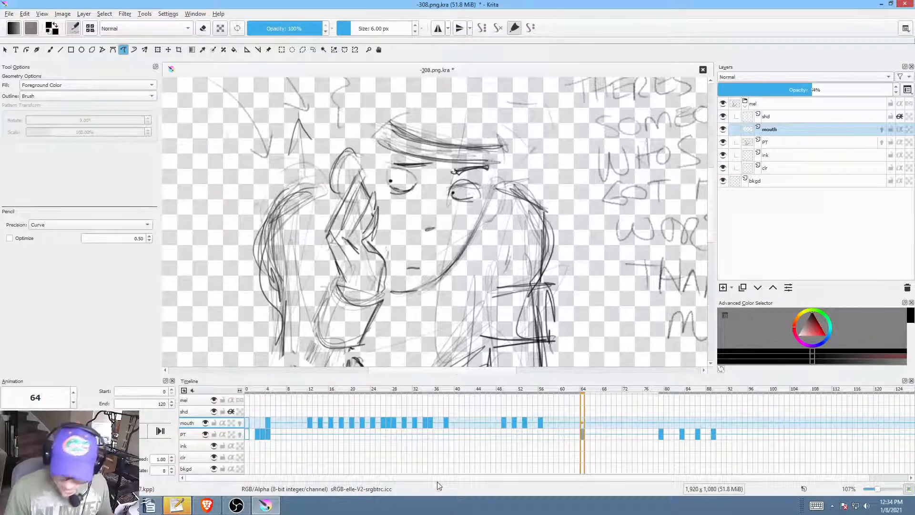
Step: Play from frame 46 to check the eye movement timing and return to frame 64
left_click(489, 437)
key("space")
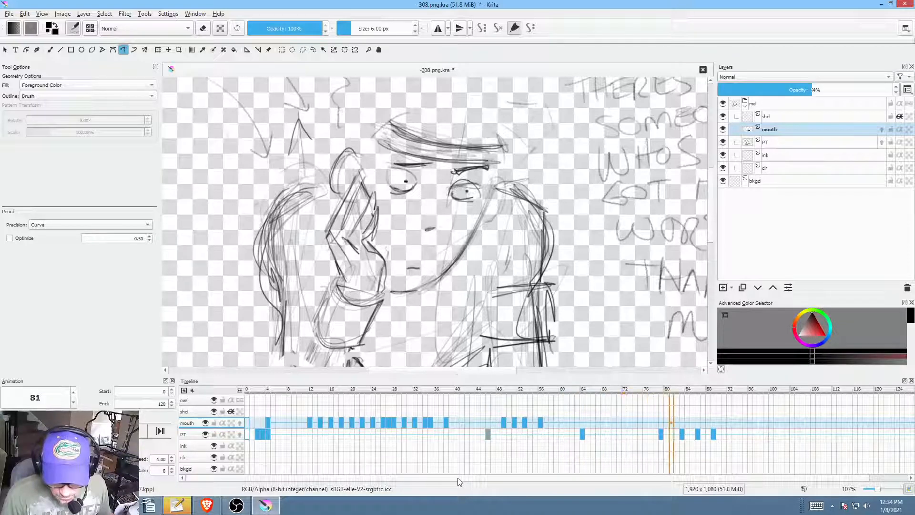
key("space")
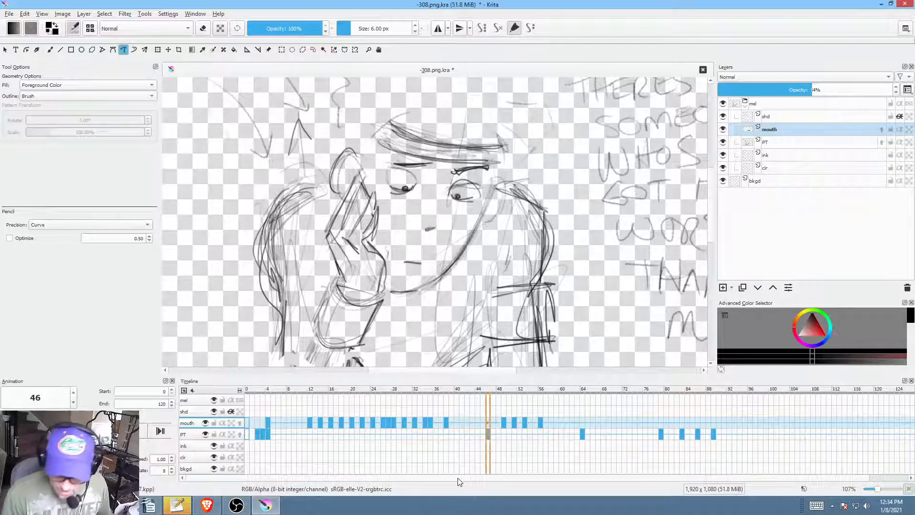
left_click(584, 434)
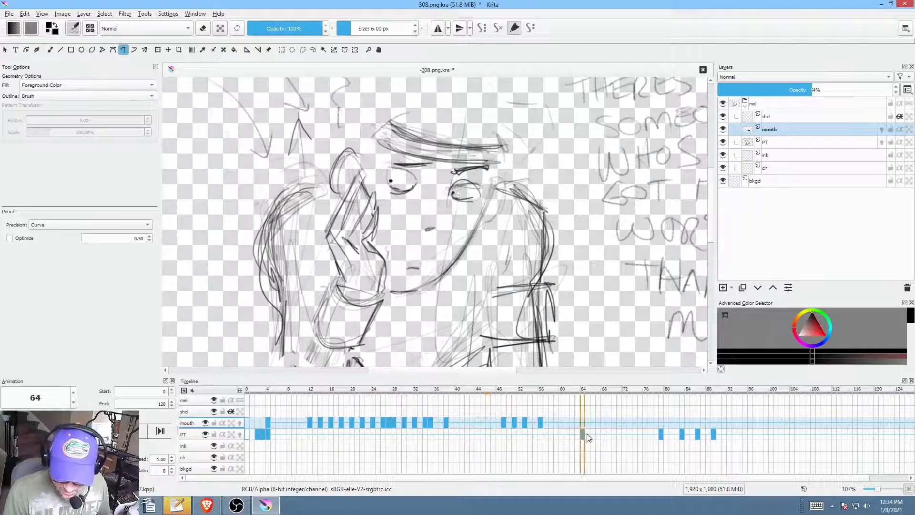
Step: Add a paint layer named blush above the mouth layer and create a blank keyframe at its frame 64
left_click(803, 130)
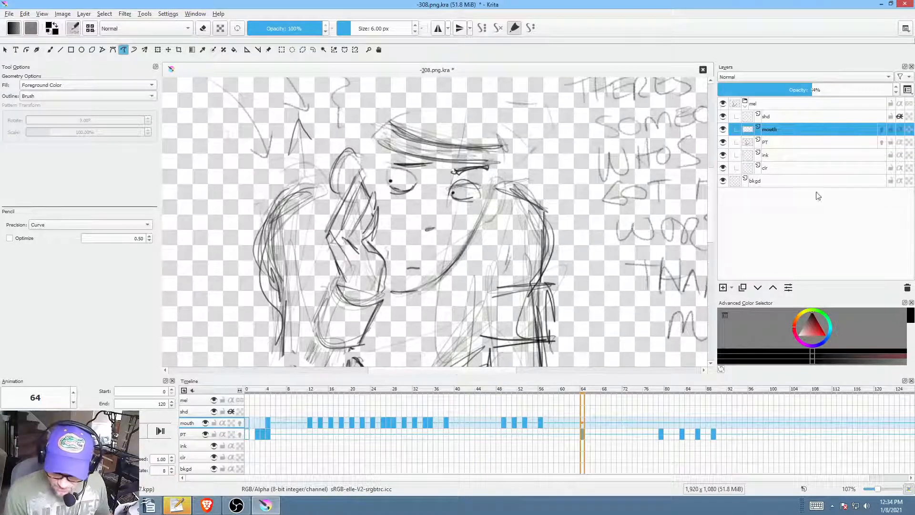
left_click(724, 287)
double_click(796, 131)
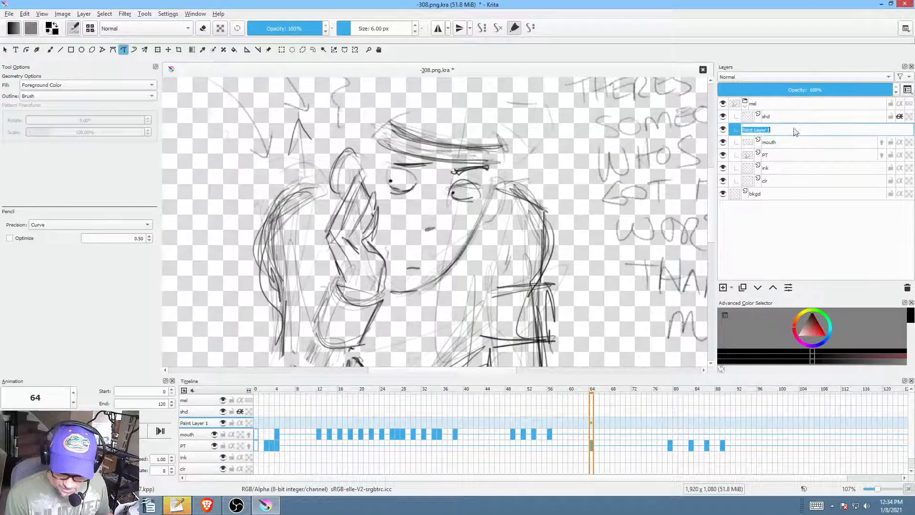
type("blus")
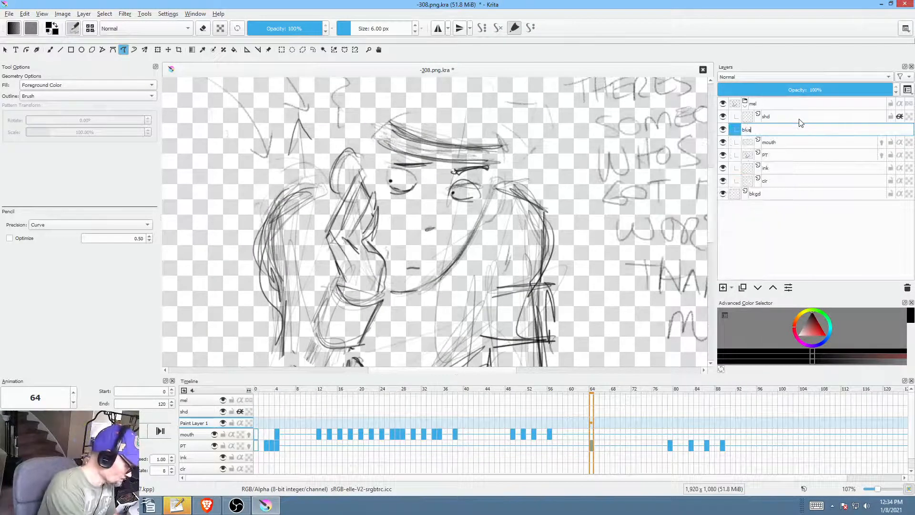
type("h")
key("Return")
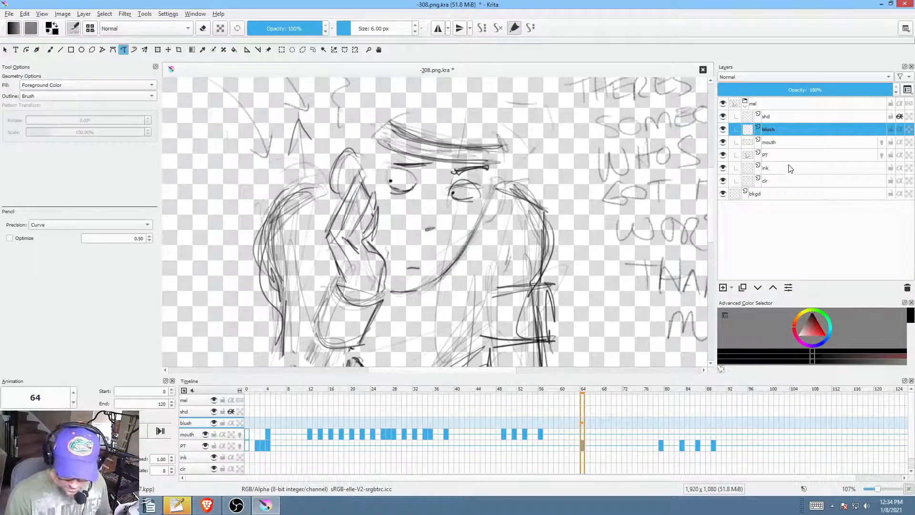
left_click(583, 424)
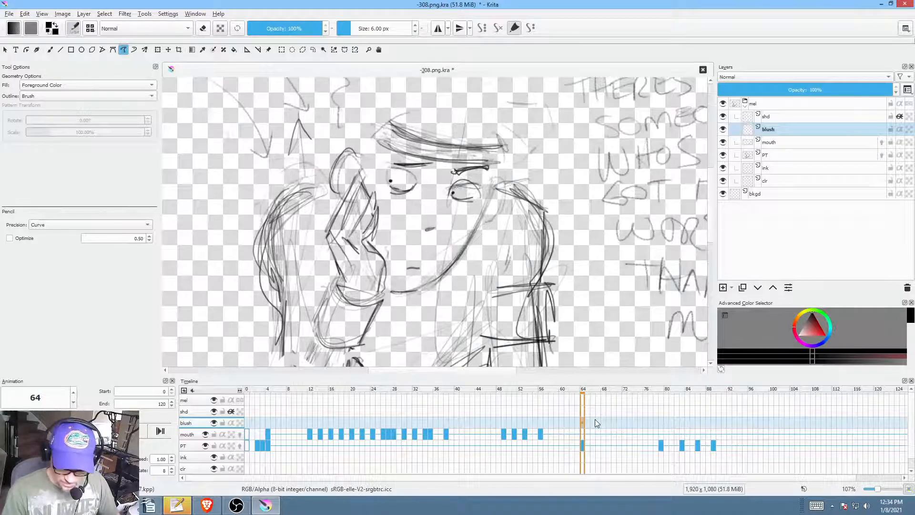
scroll(585, 422, "down", 2)
scroll(586, 423, "up", 4)
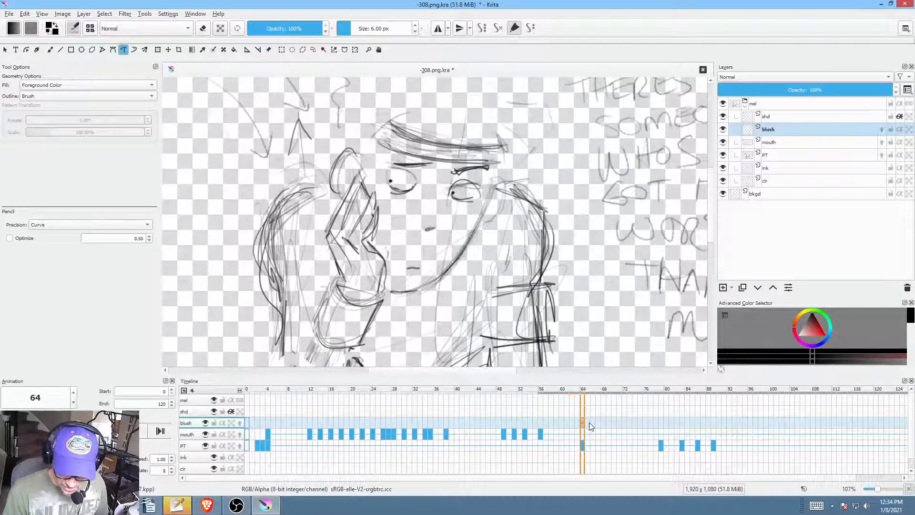
Step: Pick a red colour and a soft airbrush for frame 66, and resize the brush to about 96 px
right_click(515, 222)
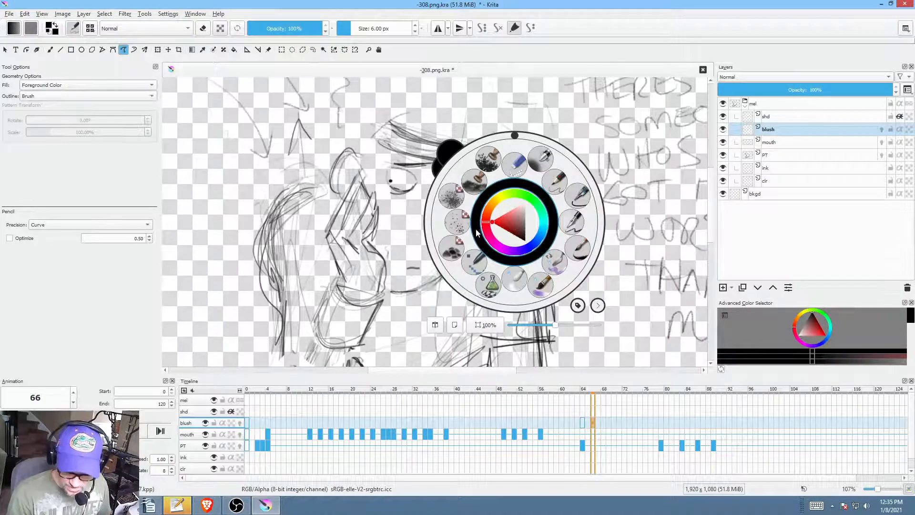
left_click_drag(477, 233, 485, 218)
left_click(540, 159)
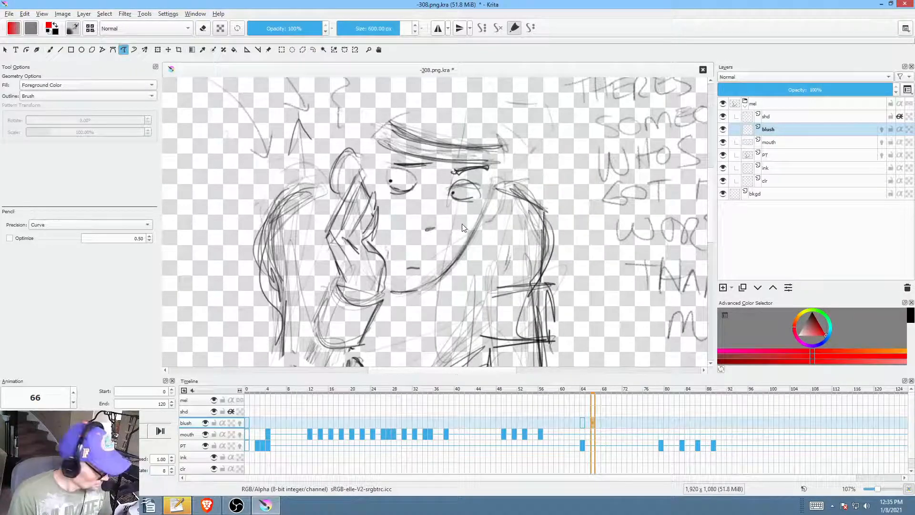
key("b")
left_click_drag(487, 215, 310, 267)
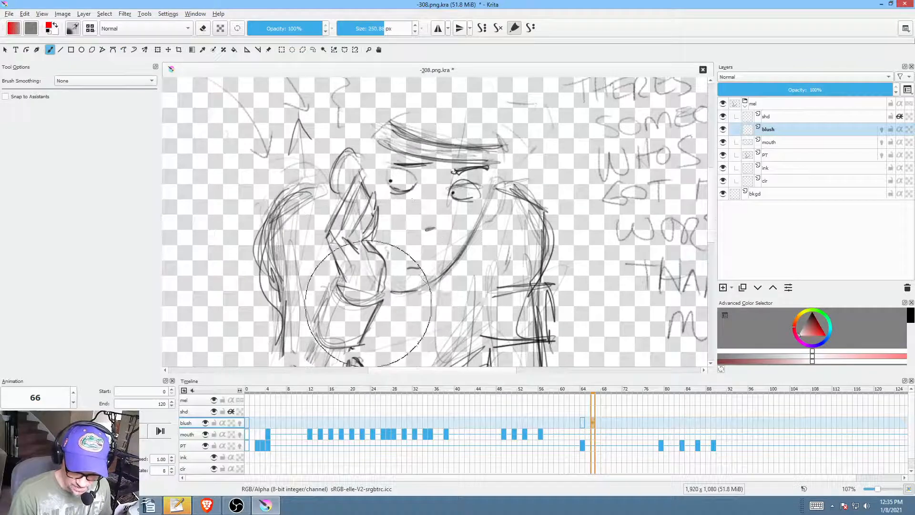
mouse_move(471, 247)
left_mouse_down()
mouse_move(405, 288)
mouse_move(453, 270)
left_mouse_up()
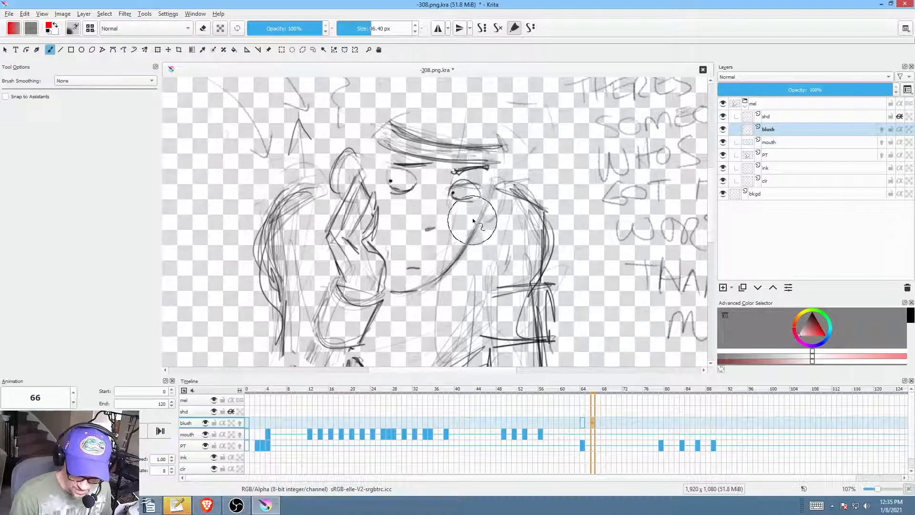
Step: Paint a faint red blush on both cheeks at frame 66 of the blush layer and intensify it frame by frame through frame 70
left_click_drag(474, 220, 460, 229)
left_click_drag(399, 217, 403, 222)
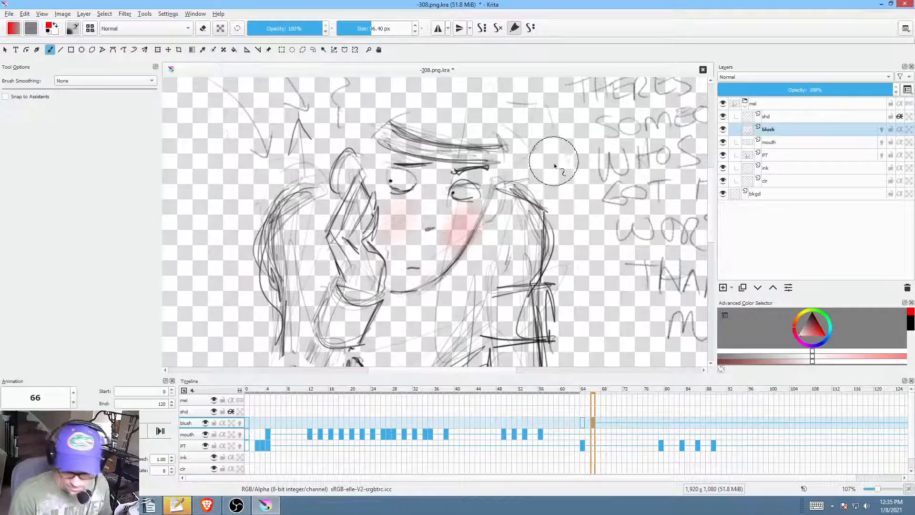
key("Right")
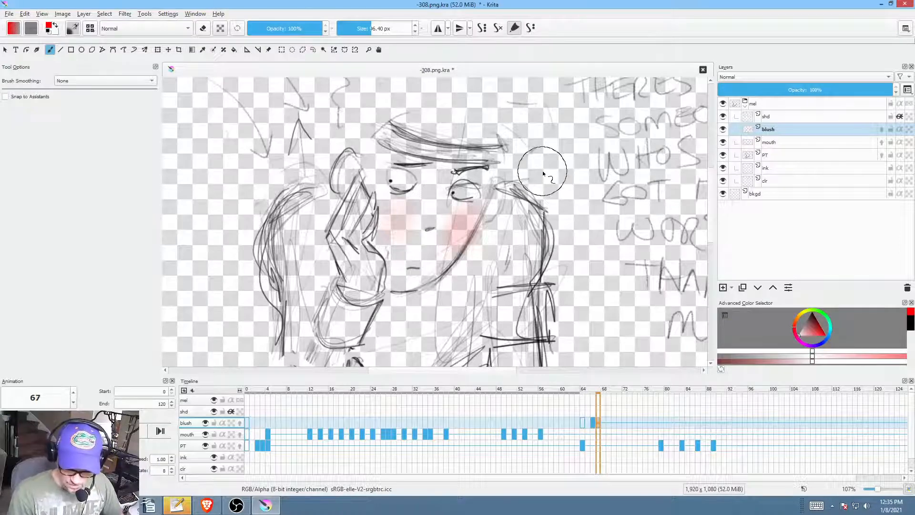
left_click_drag(396, 215, 403, 223)
mouse_move(457, 217)
left_mouse_down()
mouse_move(439, 257)
mouse_move(451, 280)
mouse_move(522, 206)
mouse_move(460, 229)
left_mouse_up()
key("Right")
left_click_drag(393, 210, 400, 222)
key("Right")
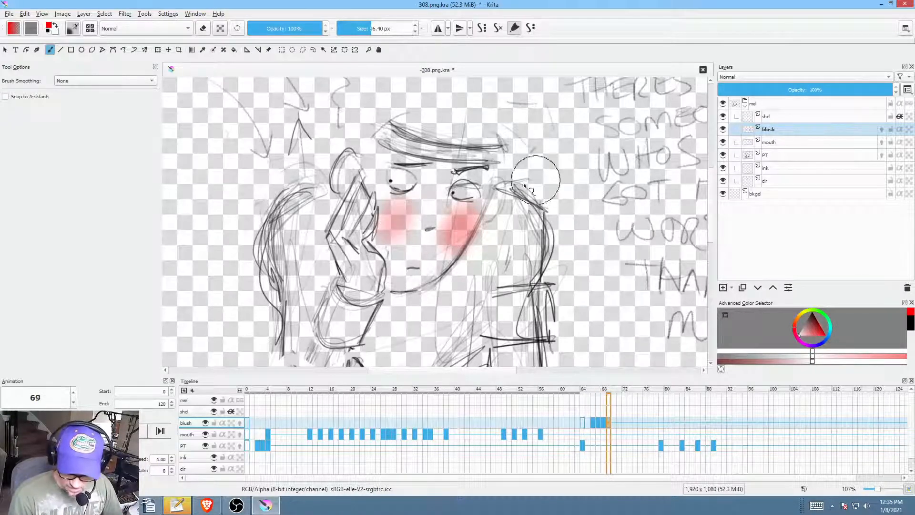
left_click_drag(468, 212, 456, 236)
left_click_drag(401, 208, 395, 223)
key("Right")
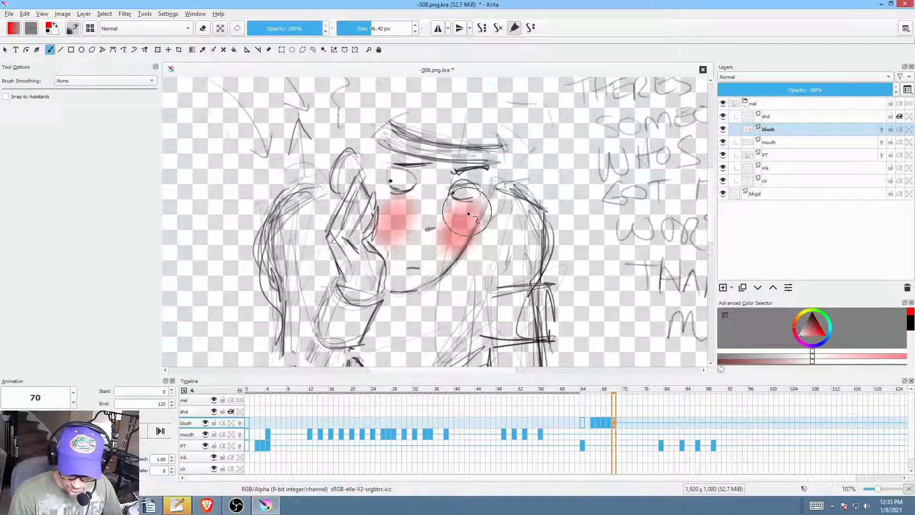
left_click_drag(468, 210, 458, 234)
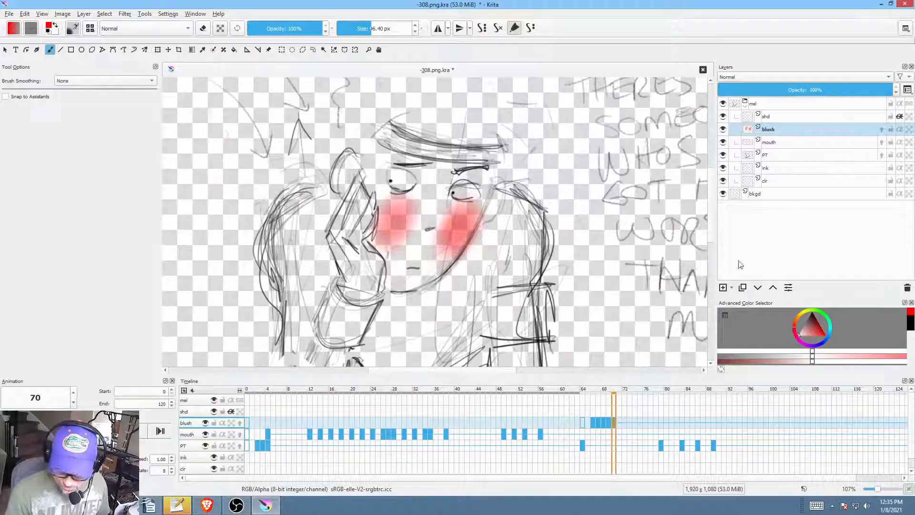
Step: Set the blush layer's opacity to 26% and play from frame 50 to check the effect
left_click_drag(850, 91, 761, 92)
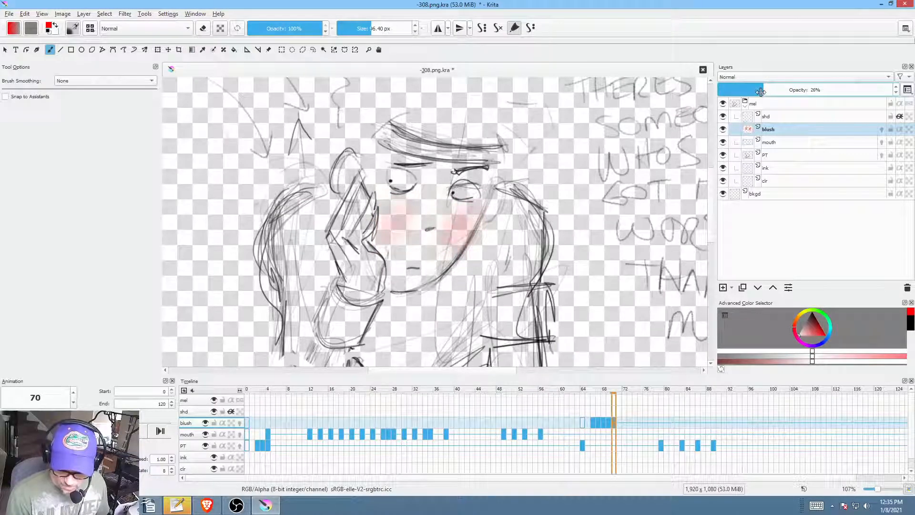
left_click(510, 420)
key("space")
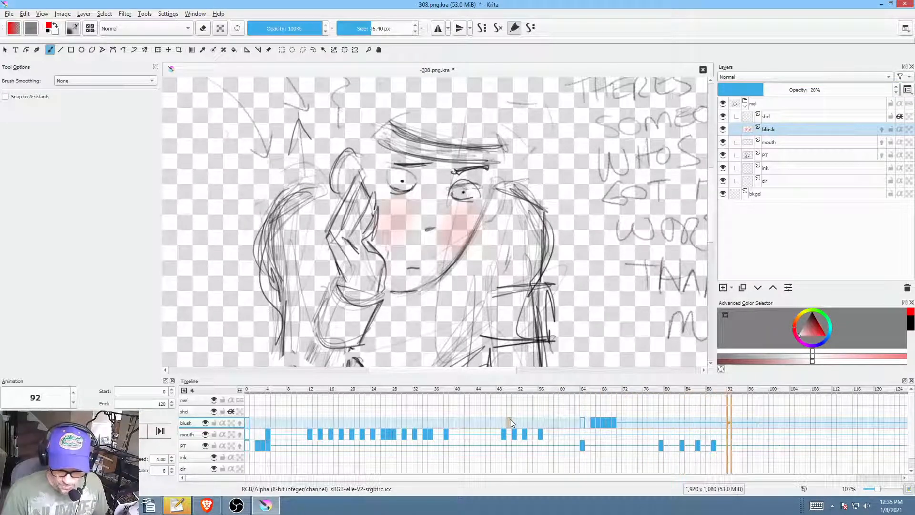
key("space")
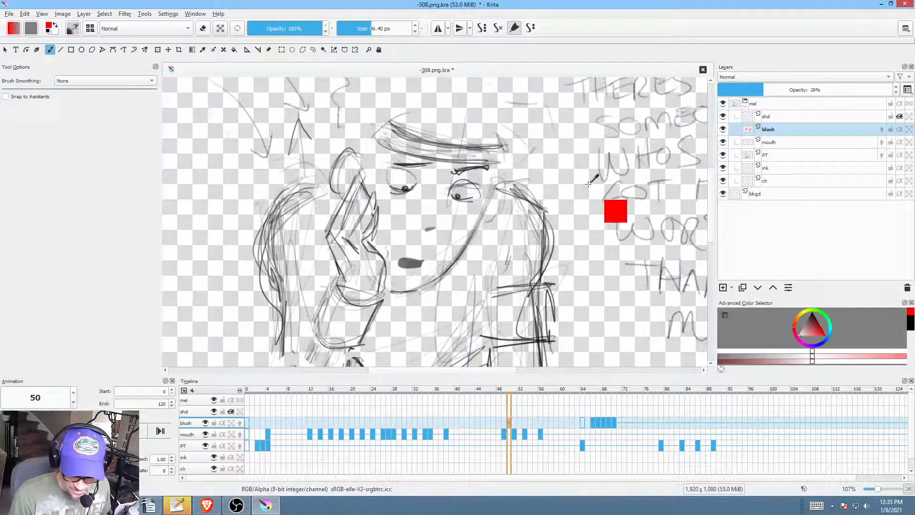
Step: Reset the brush colour to black, return to frame 0 and save the file
scroll(582, 217, "down", 2)
key("d")
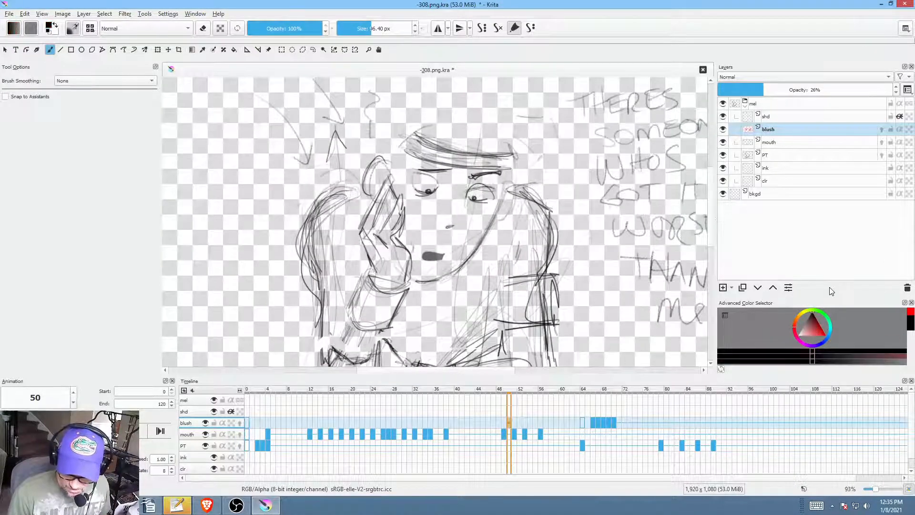
mouse_move(381, 439)
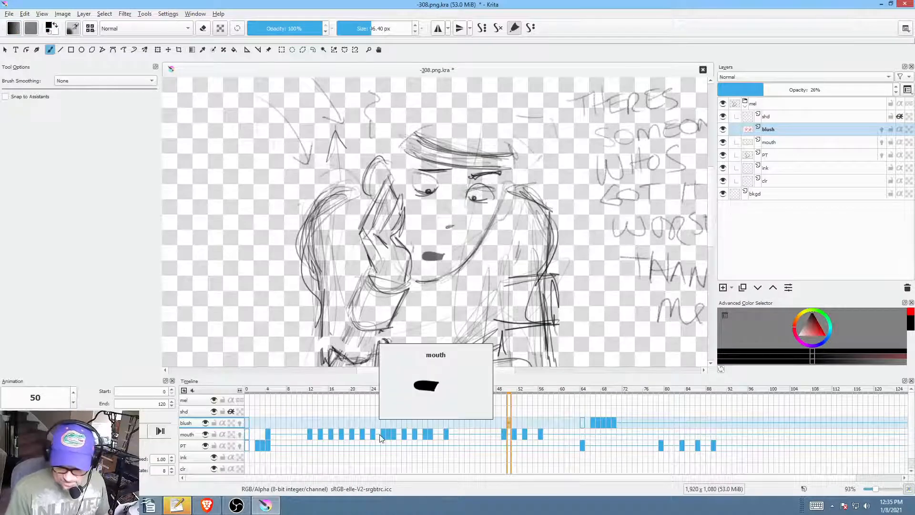
left_click(447, 425)
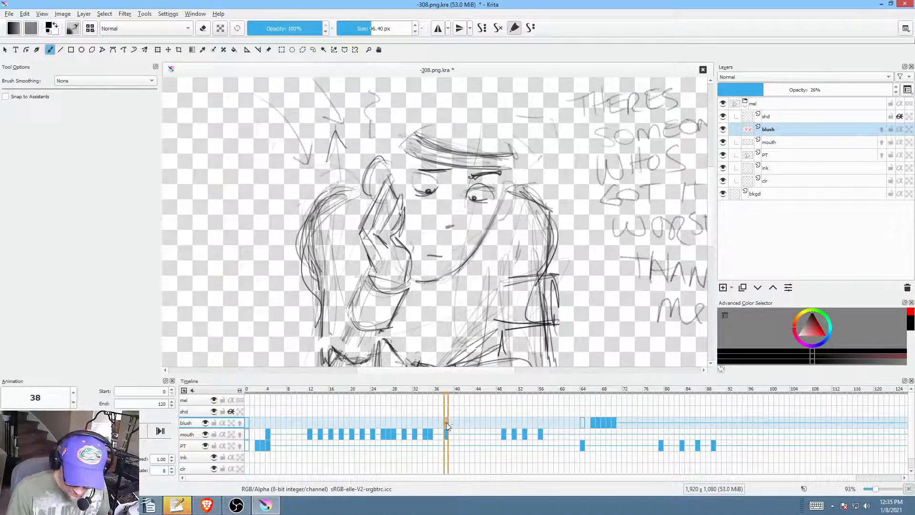
left_click(246, 442)
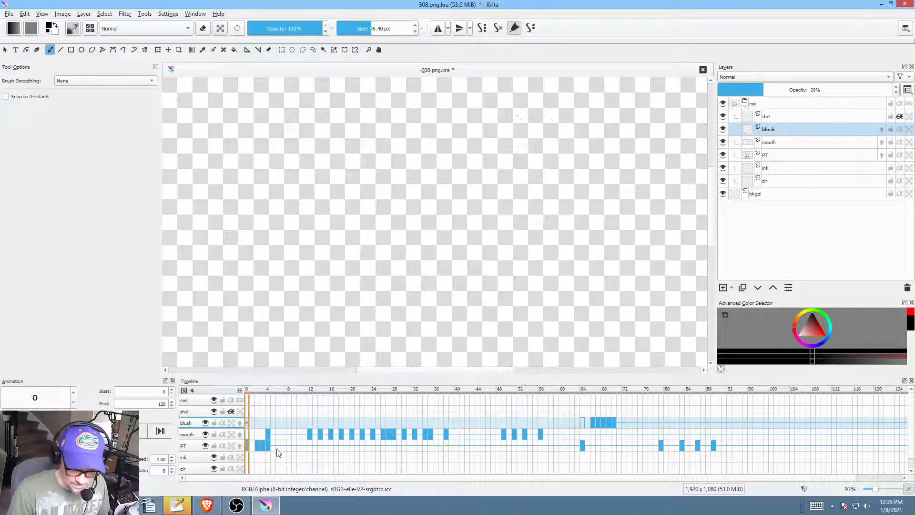
scroll(509, 245, "down", 2)
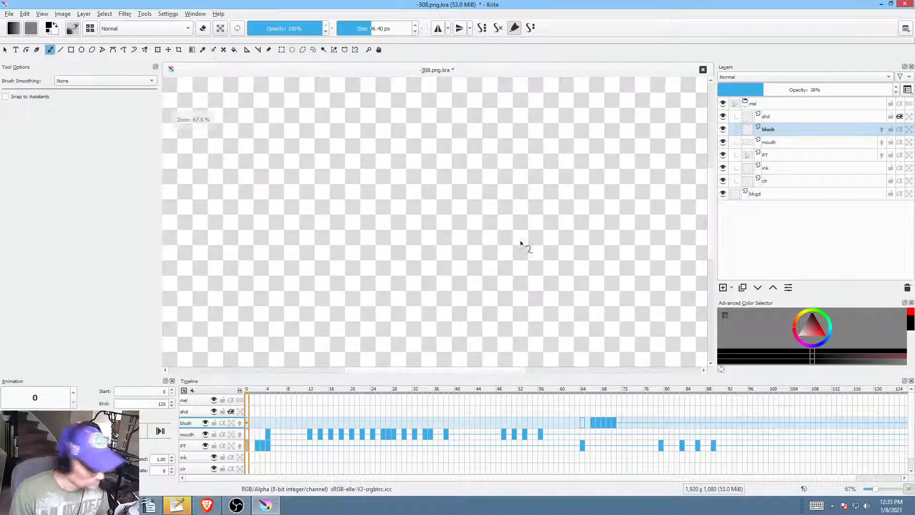
scroll(561, 228, "down", 2)
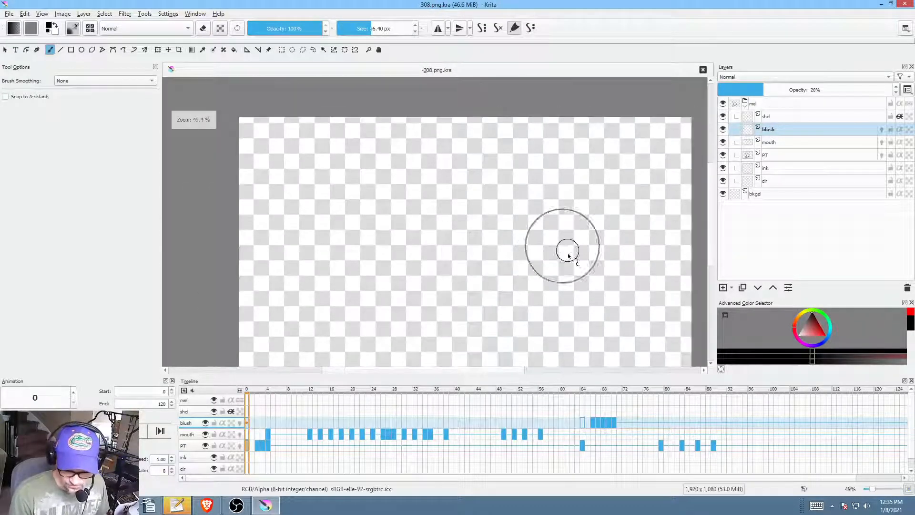
left_click_drag(525, 242, 529, 240)
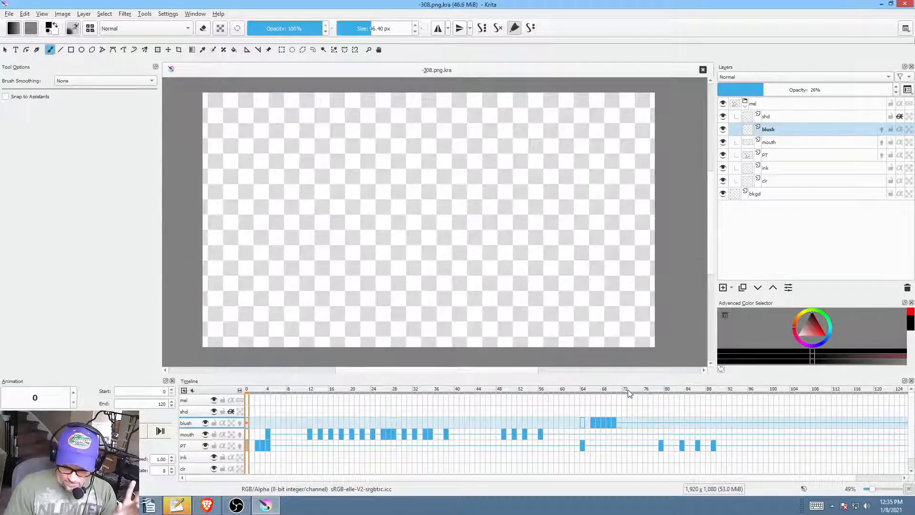
Step: Scrub to frame 94 and play from frame 64 to check the blush and eye movement
left_click_drag(634, 391, 741, 387)
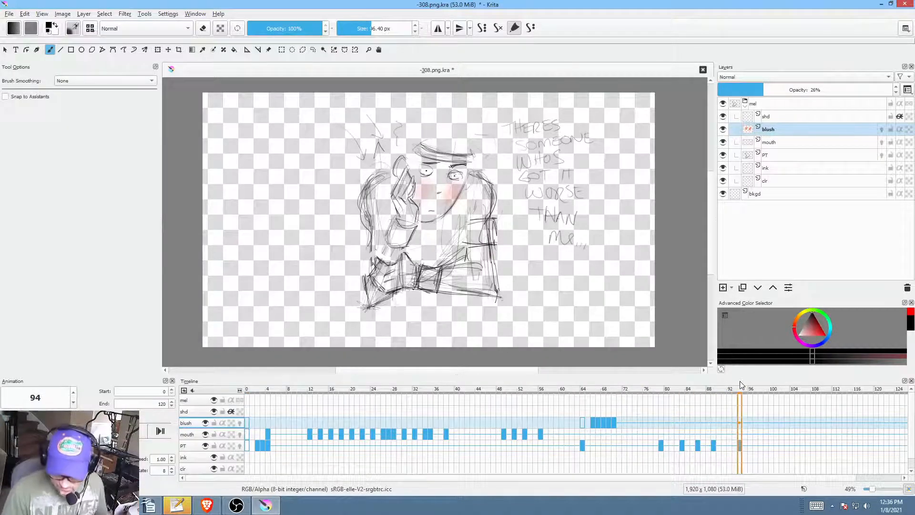
left_click(585, 448)
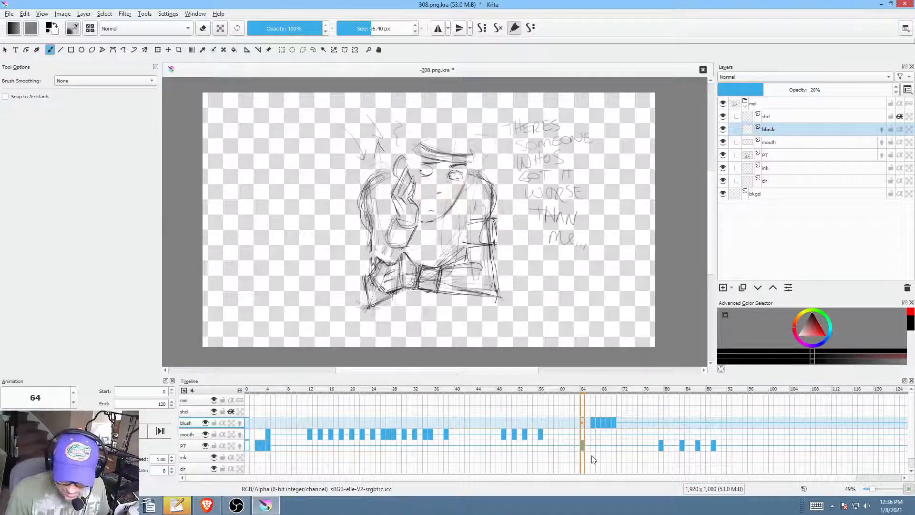
key("space")
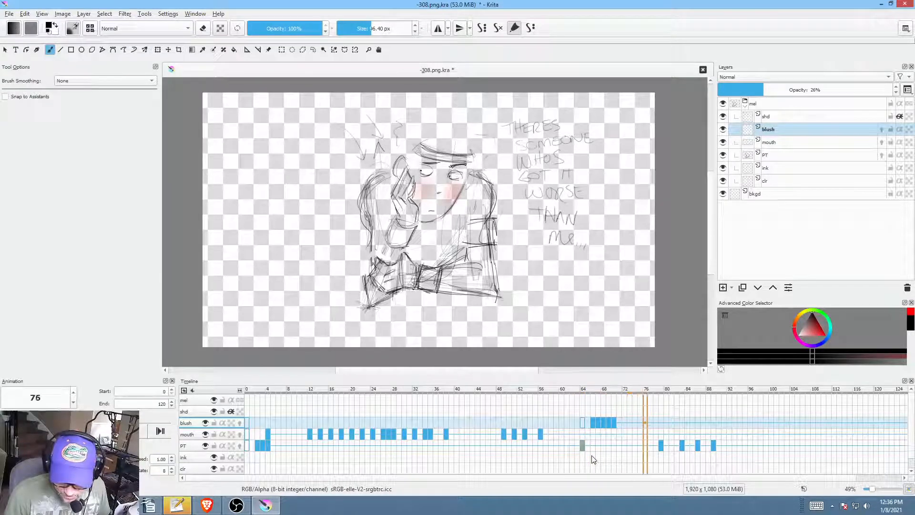
key("space")
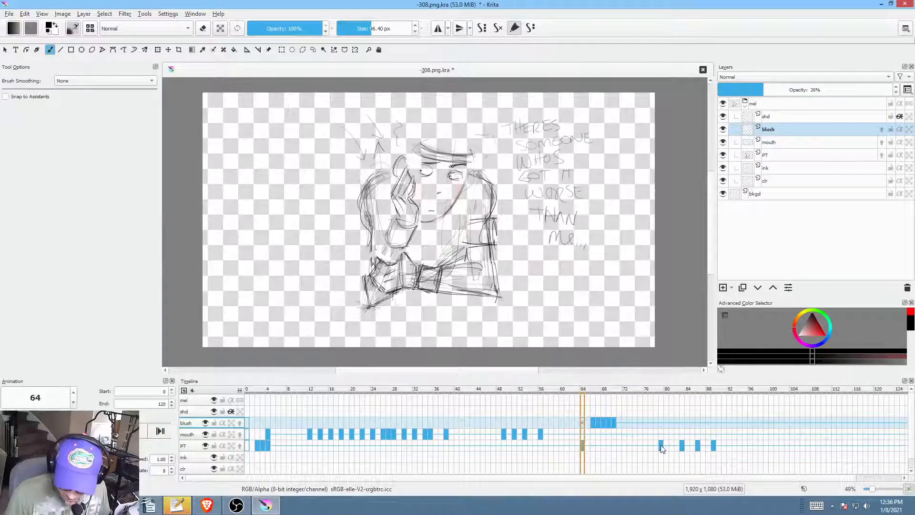
Step: Shift the PT layer's last four keyframes earlier so the first sits on frame 75, and play from frame 62
left_click_drag(661, 442, 641, 449)
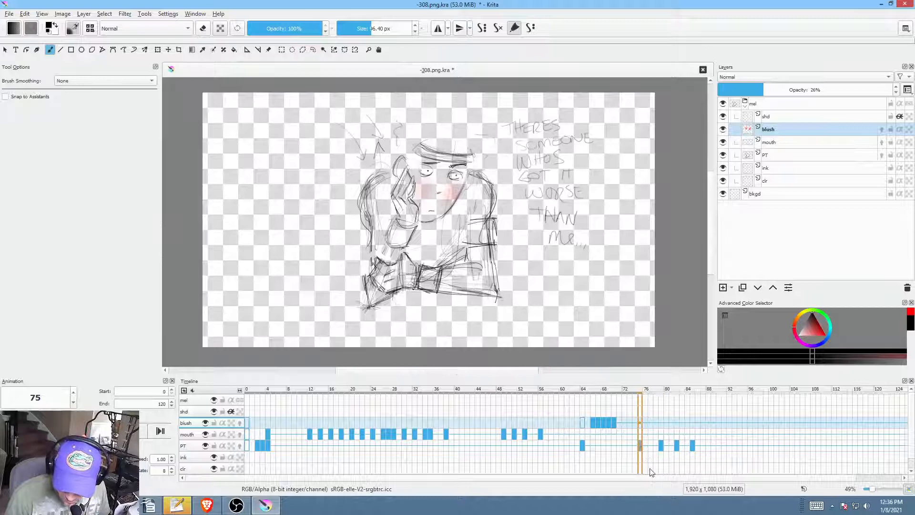
left_click(573, 446)
key("space")
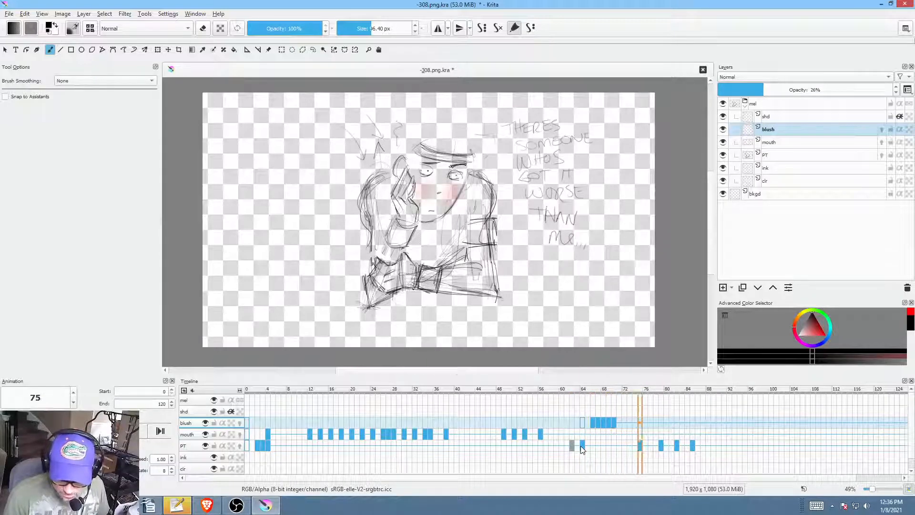
key("space")
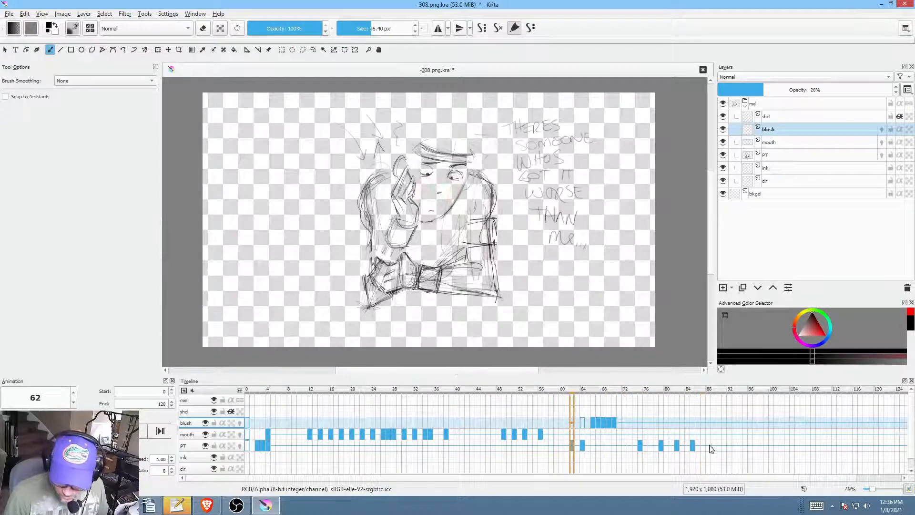
Step: Move the blush layer below the mouth layer and merge it down into the PT layer
left_click(713, 447)
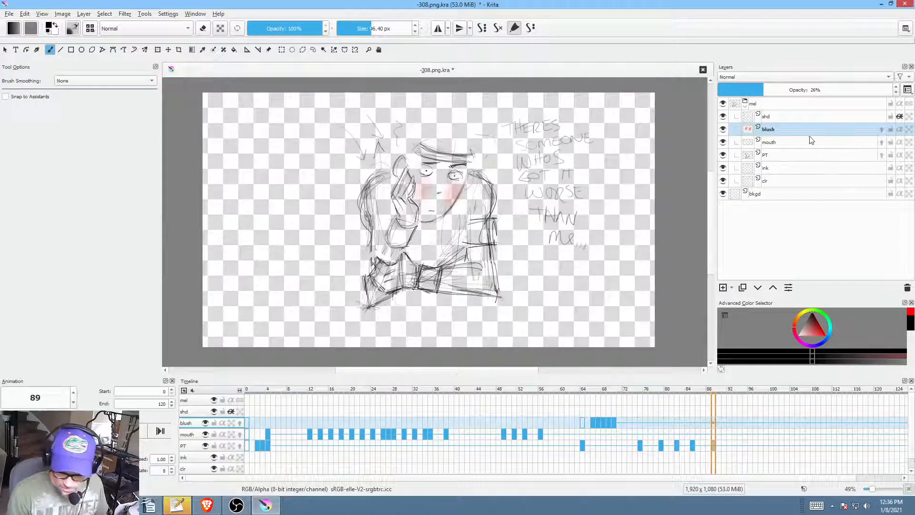
left_click(796, 134)
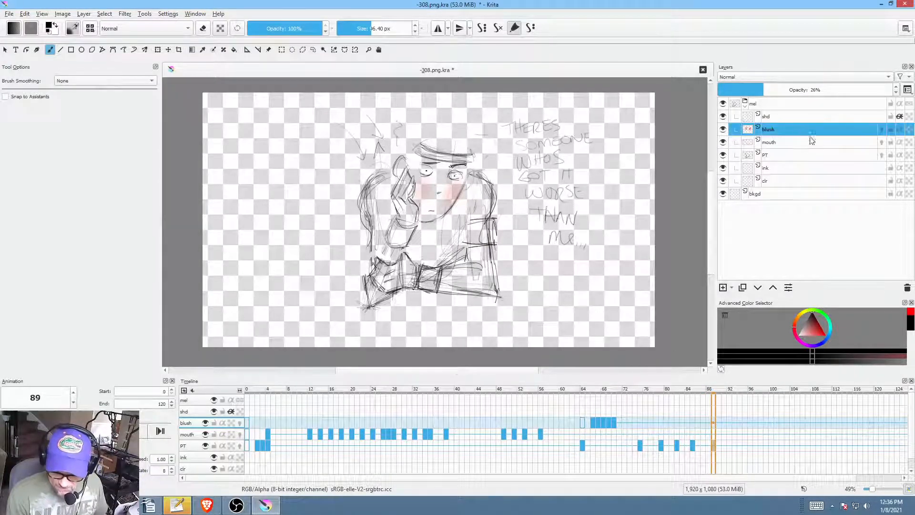
left_click(758, 288)
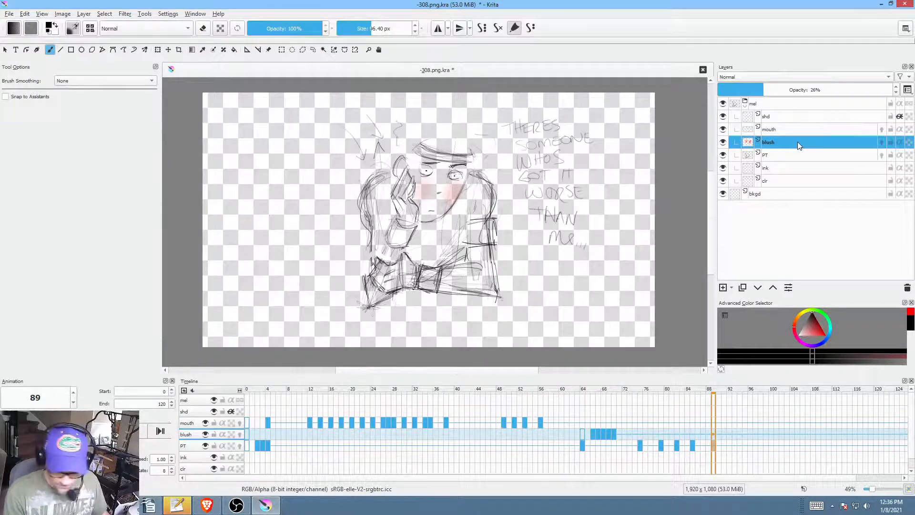
key("ctrl+e")
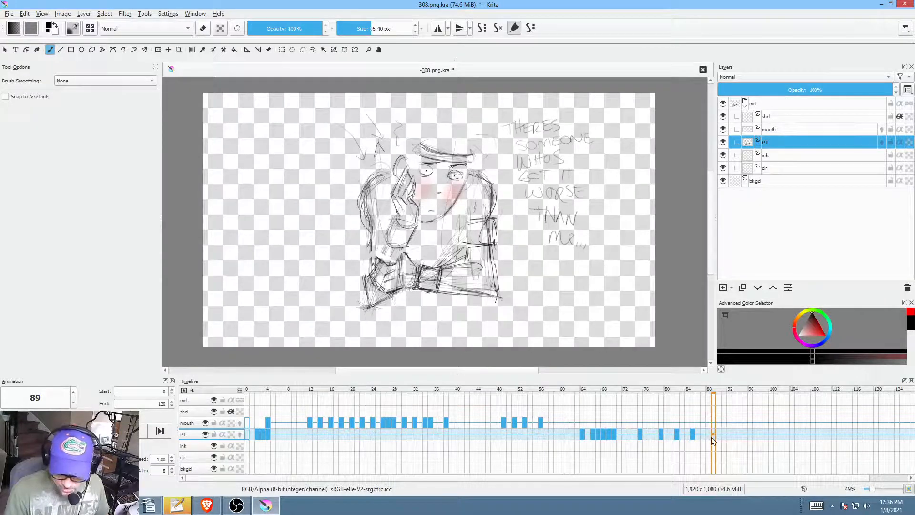
Step: At frame 88 of the PT layer, enlarge the whole sketch and reposition it as a close-up of the character
left_click_drag(550, 391, 714, 404)
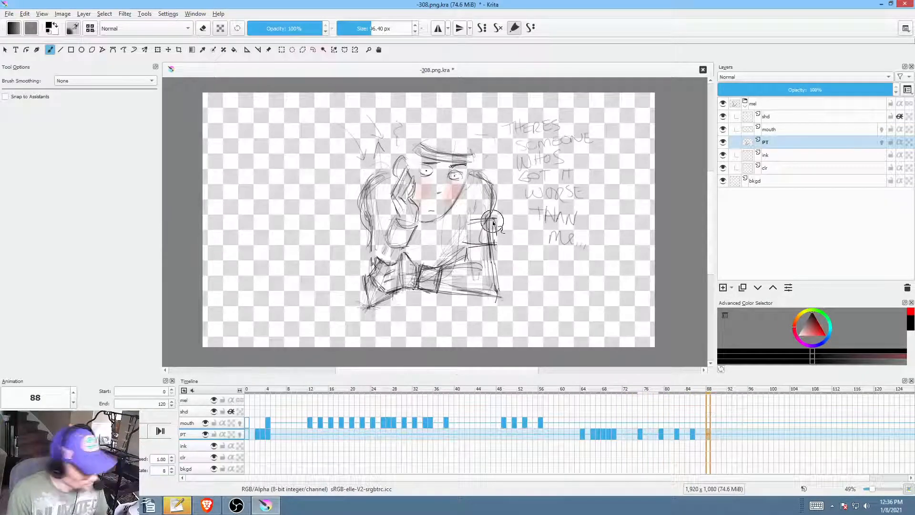
key("ctrl+t")
left_click_drag(594, 317, 705, 368)
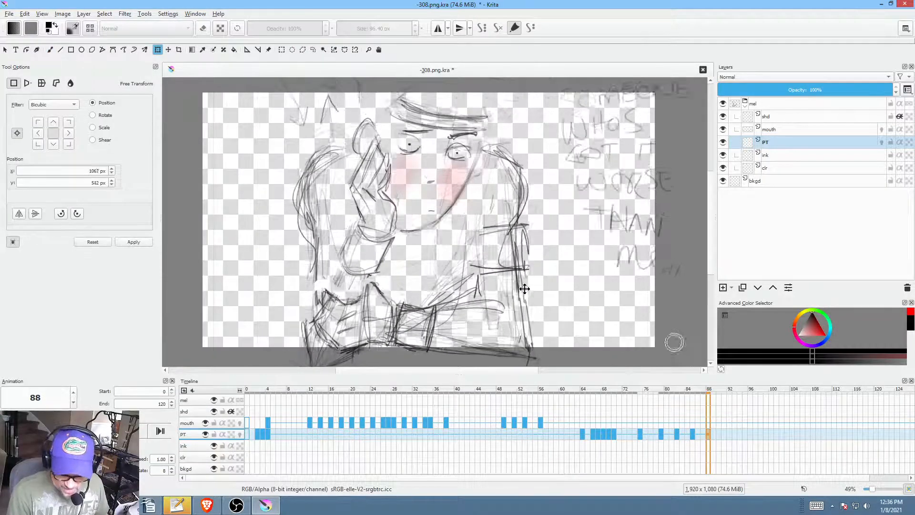
left_click_drag(521, 282, 534, 315)
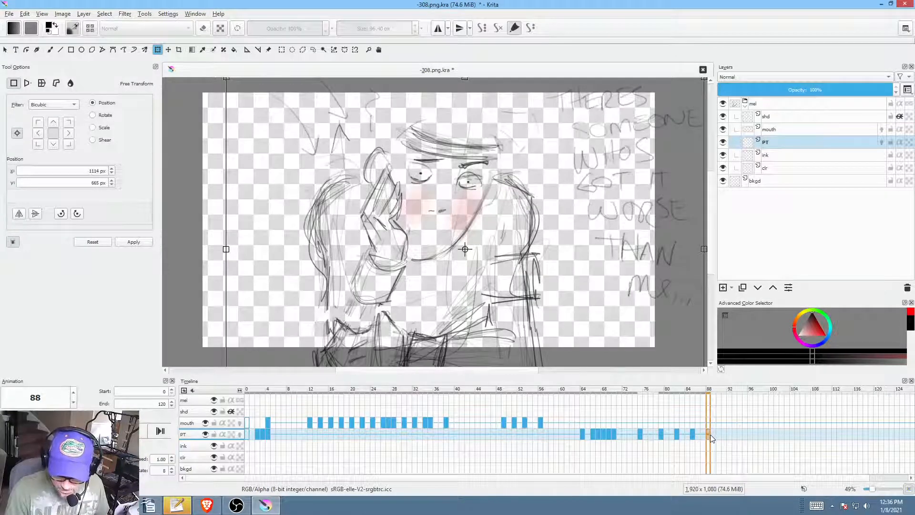
left_click(724, 435)
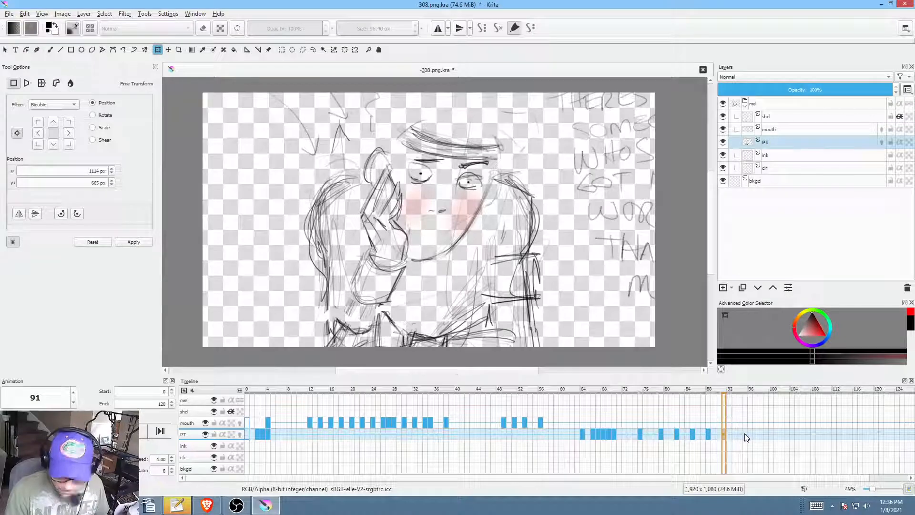
Step: Play from frame 84 to check the cut to the close-up, and save the file with frame 98 active
left_click(688, 431)
key("space")
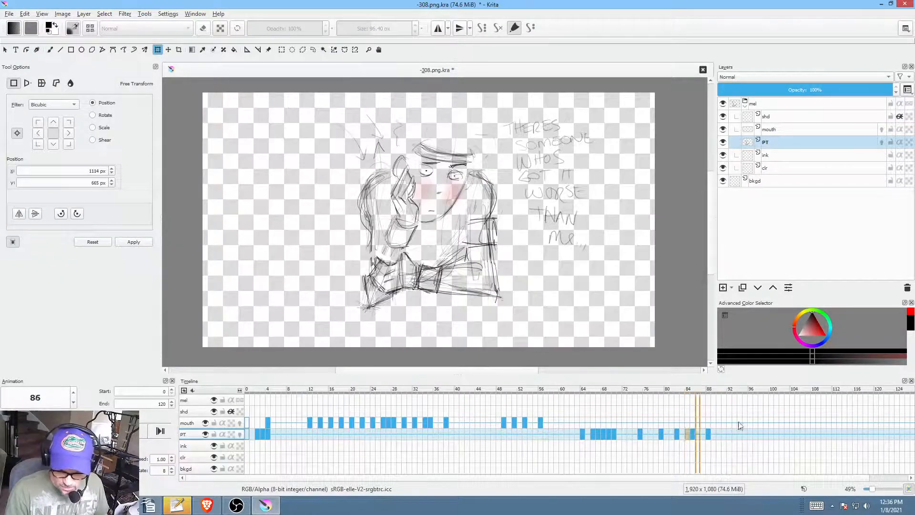
key("space")
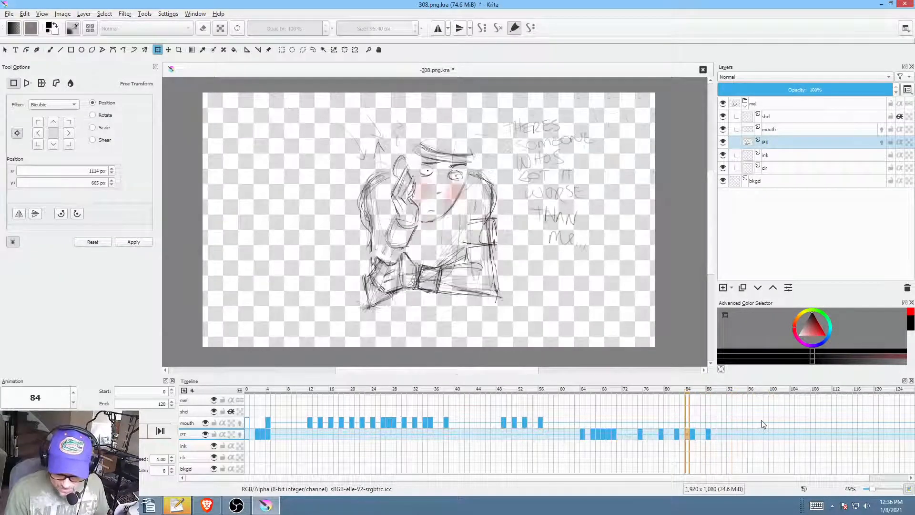
left_click(763, 422)
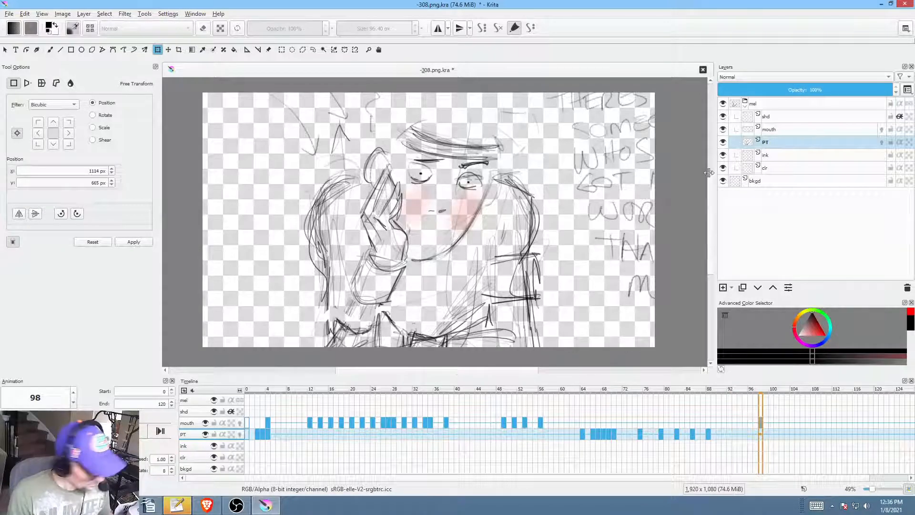
key("ctrl+s")
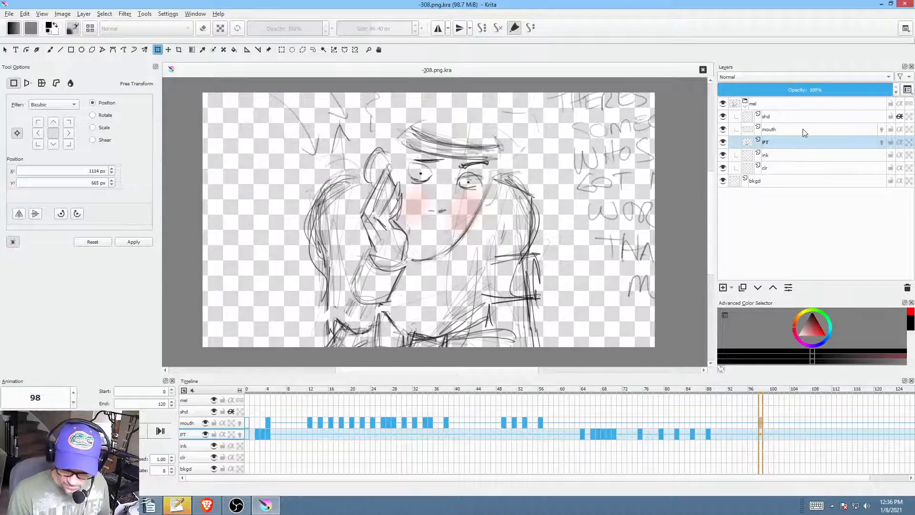
Step: Set the brush size to 6 px and draw a wide, filled open mouth at frame 98 of the mouth layer
left_click(803, 130)
scroll(458, 199, "up", 3)
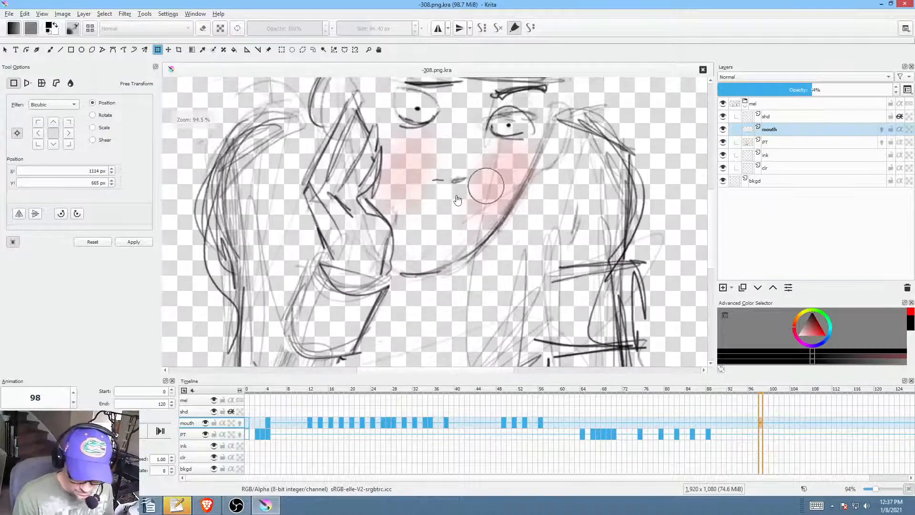
key("p")
mouse_move(449, 234)
left_mouse_down()
mouse_move(418, 236)
mouse_move(434, 226)
left_mouse_up()
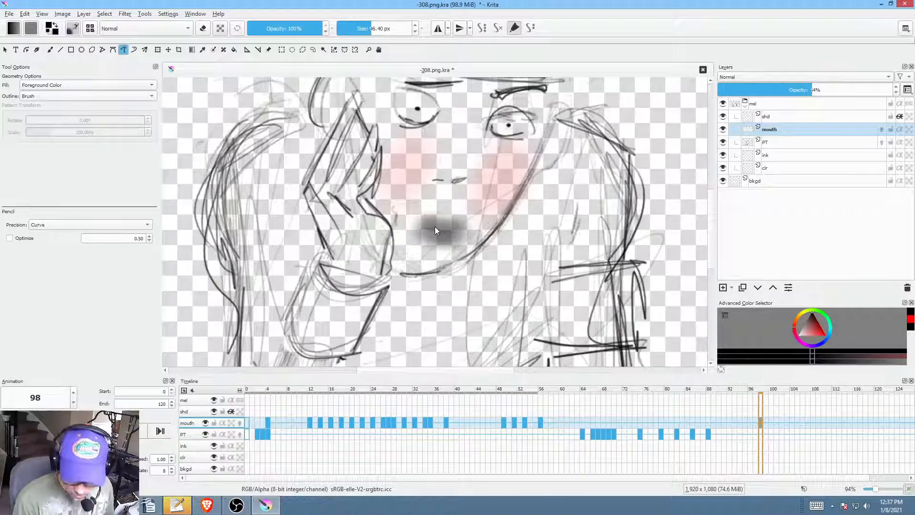
key("ctrl+z")
right_click(473, 227)
left_click(535, 176)
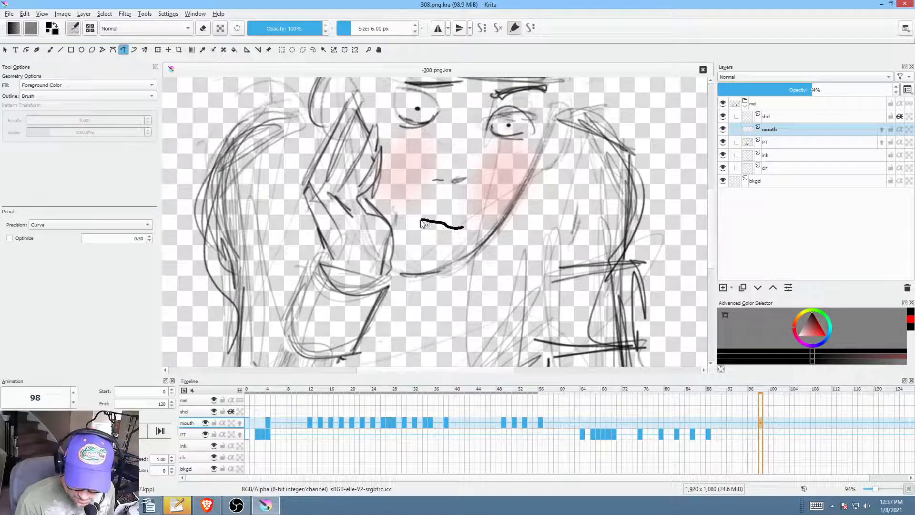
left_click_drag(401, 237, 462, 229)
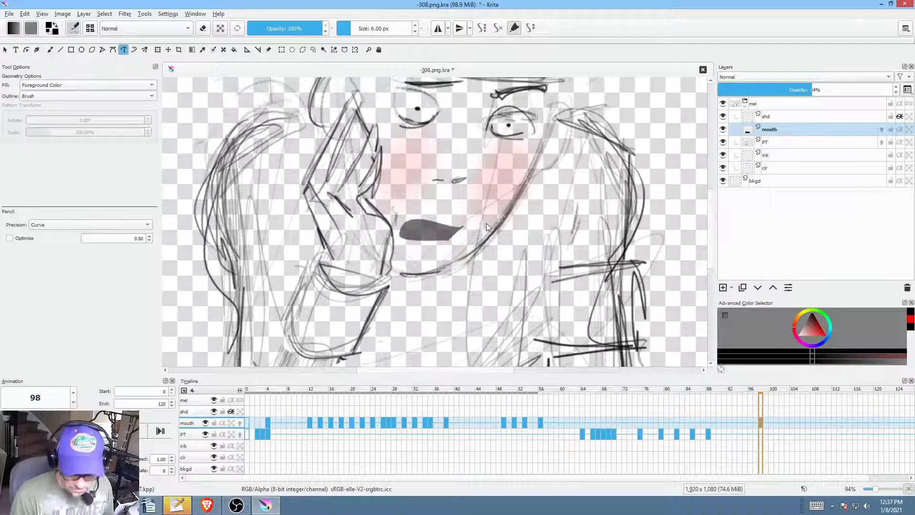
Step: Compare frames 96 and 98, and draw a smaller, partly open filled mouth at frame 96 of the mouth layer
left_click(751, 424)
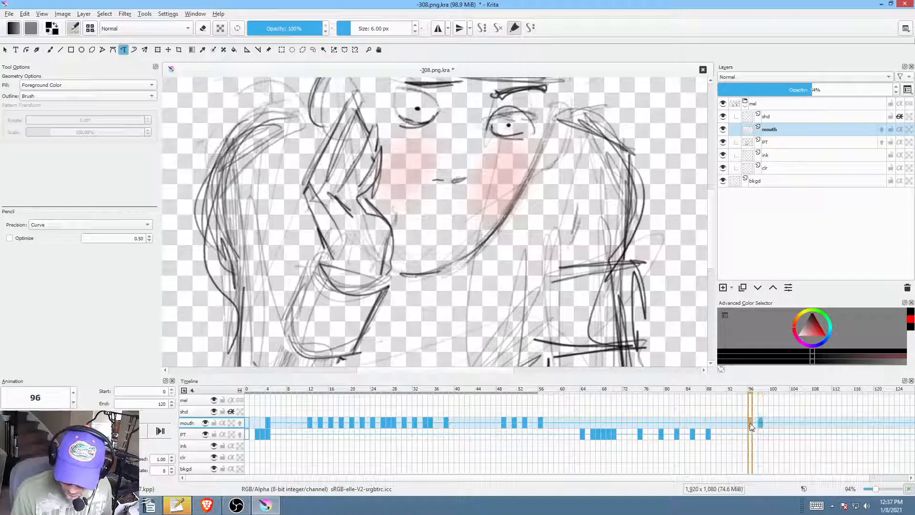
key("Right")
key("Right")
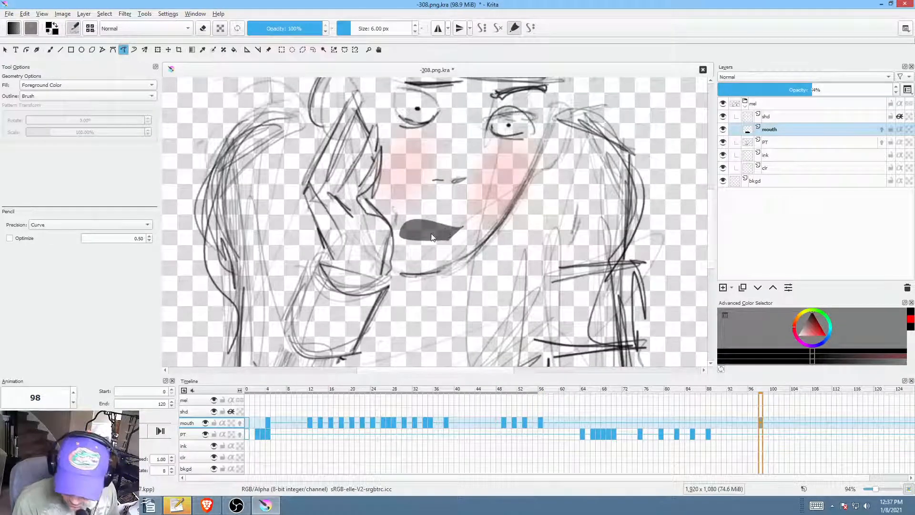
key("Left")
key("Left")
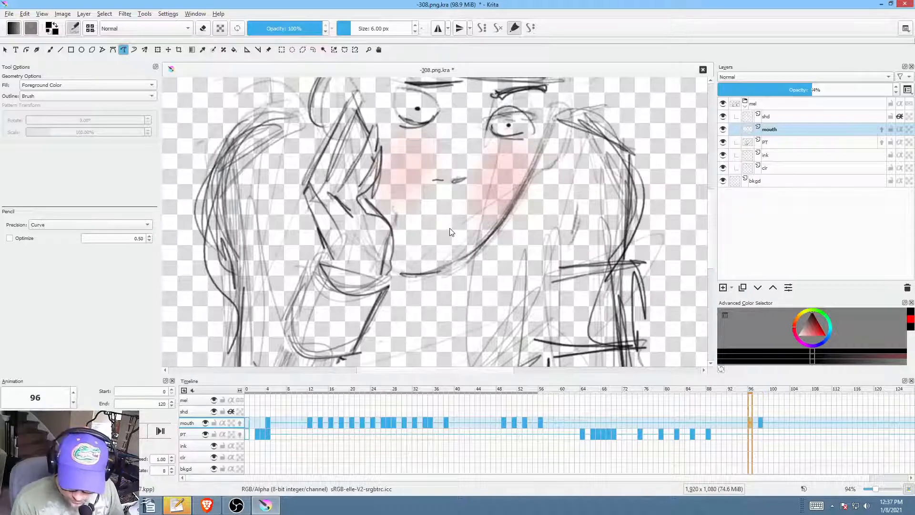
left_click_drag(444, 242, 448, 238)
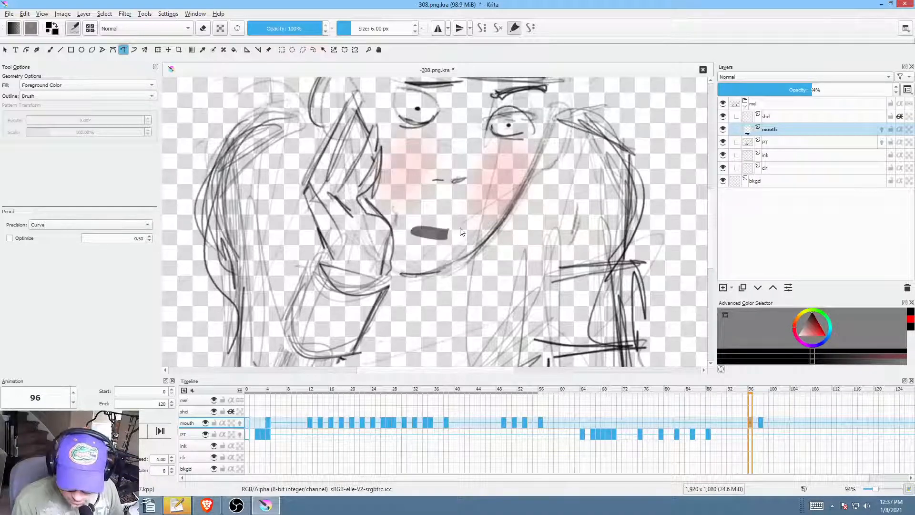
Step: Replace the mouth at frame 101 with a small, narrow, nearly closed filled shape, and save the file
key("Right")
key("Right")
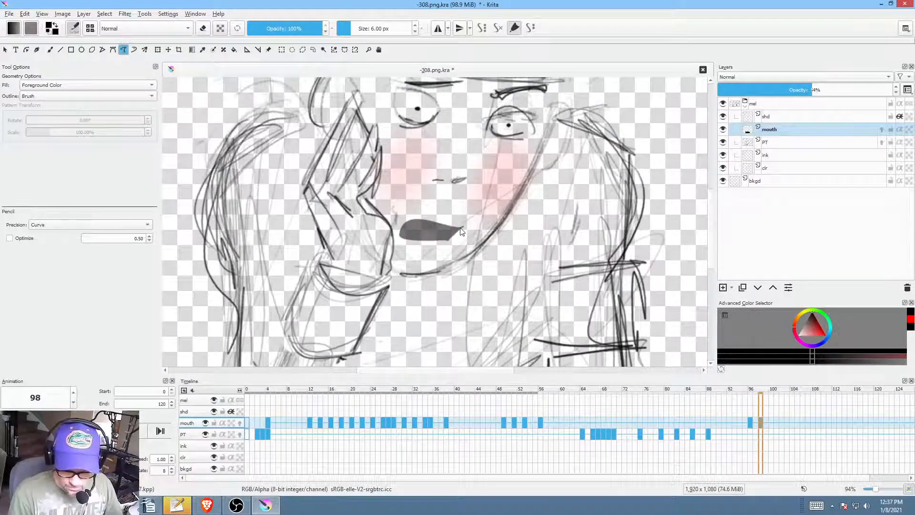
key("Right")
key("Right")
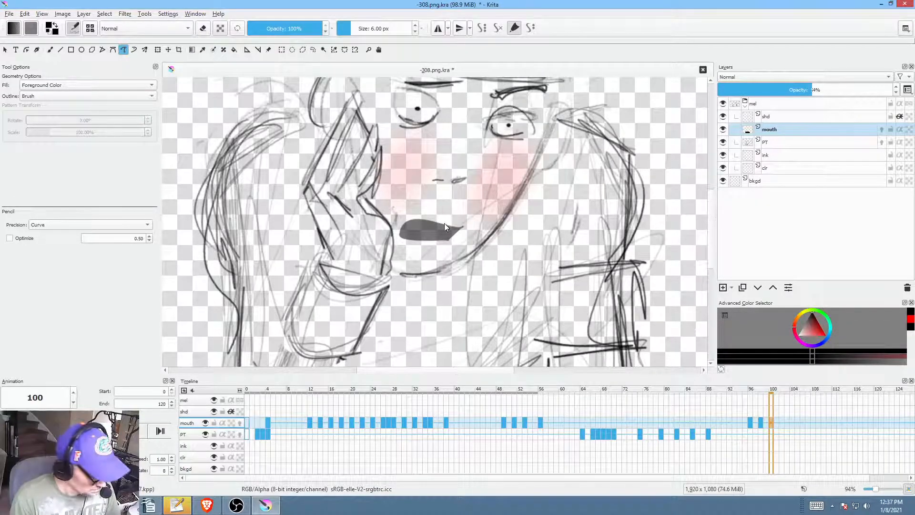
key("Right")
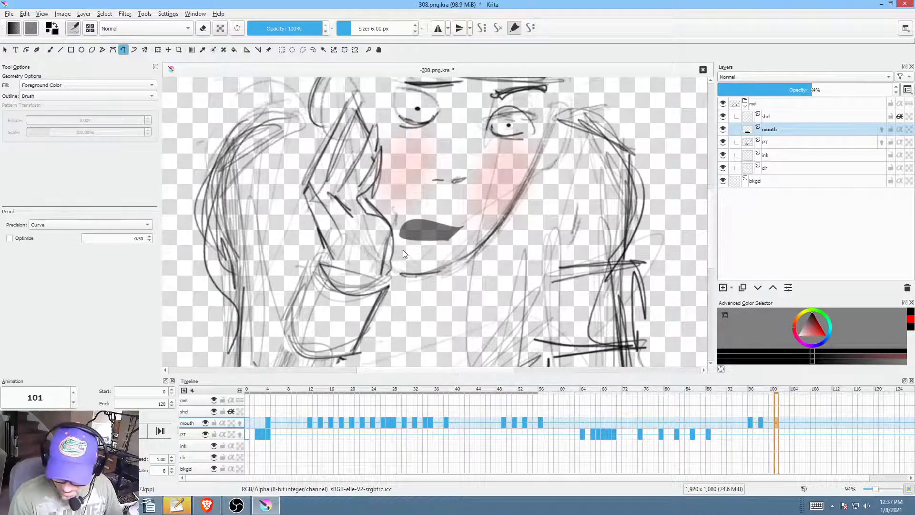
key("Delete")
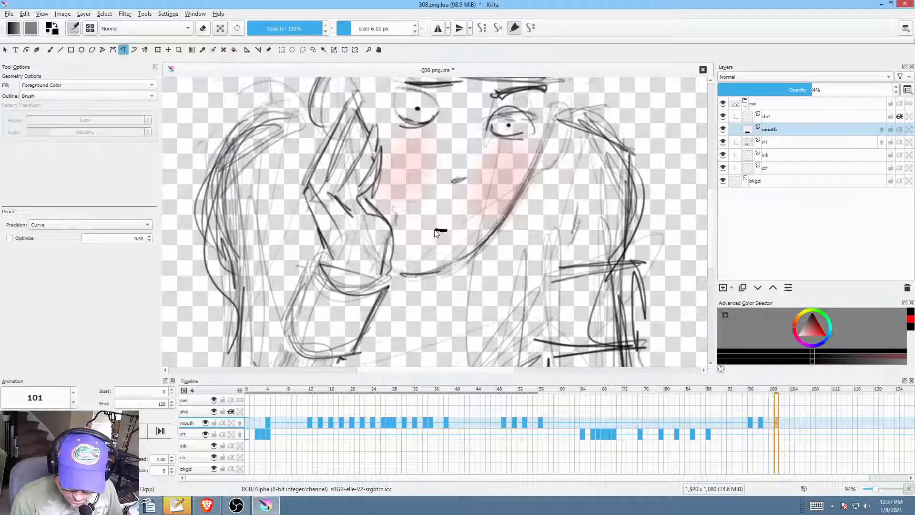
left_click_drag(449, 231, 427, 234)
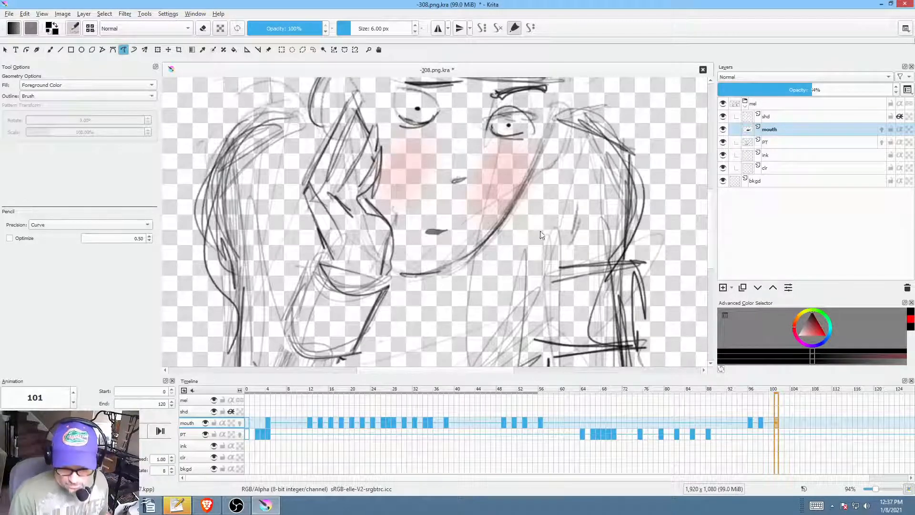
scroll(542, 234, "down", 3)
left_click(792, 436)
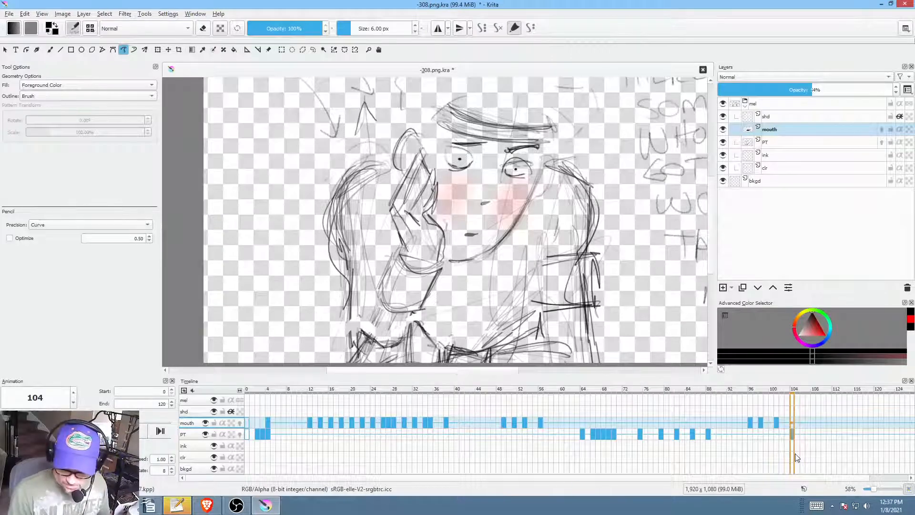
key("ctrl+s")
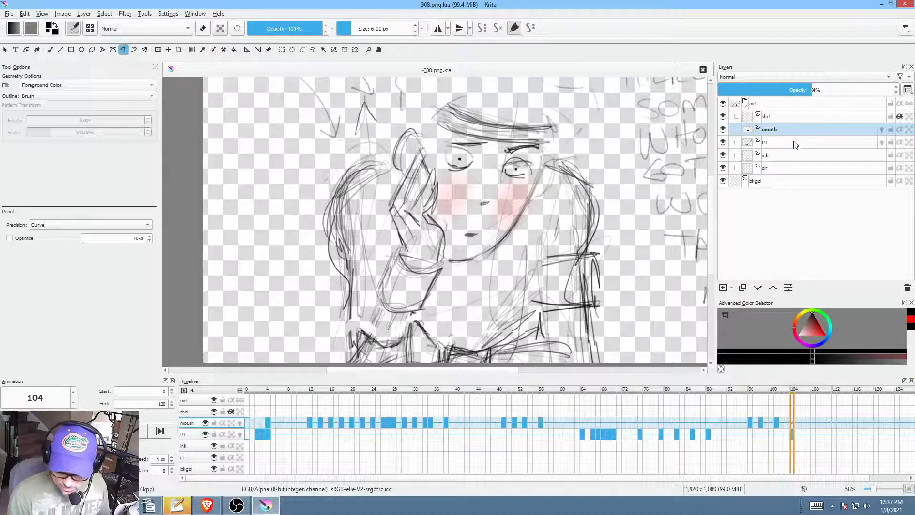
Step: At frame 104 of the PT layer, lasso the character's head and upper body, tilt it slightly counter-clockwise and nudge it down
left_click(796, 143)
scroll(515, 268, "down", 1)
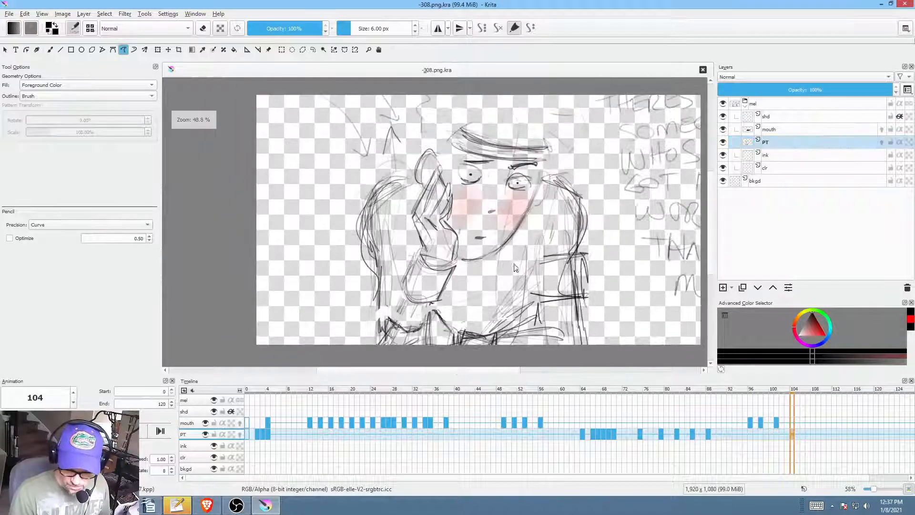
left_click_drag(515, 268, 458, 271)
key("l")
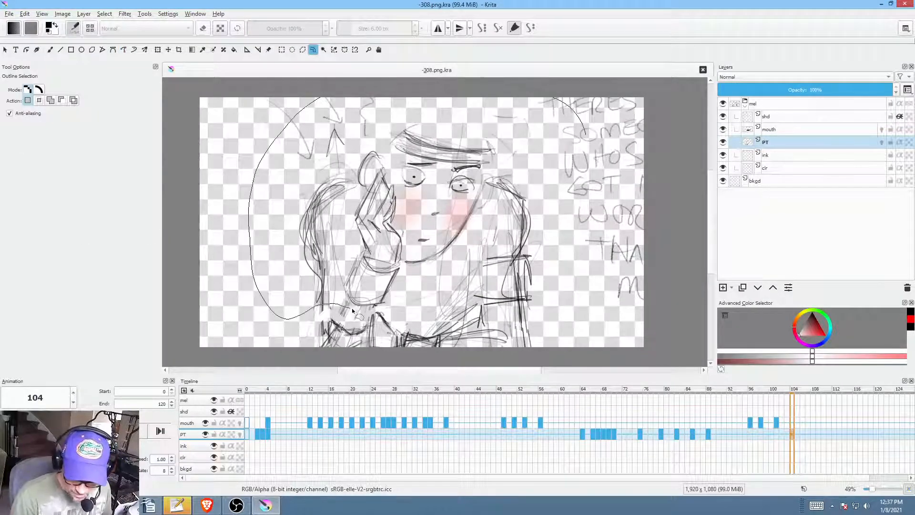
left_click_drag(537, 257, 538, 259)
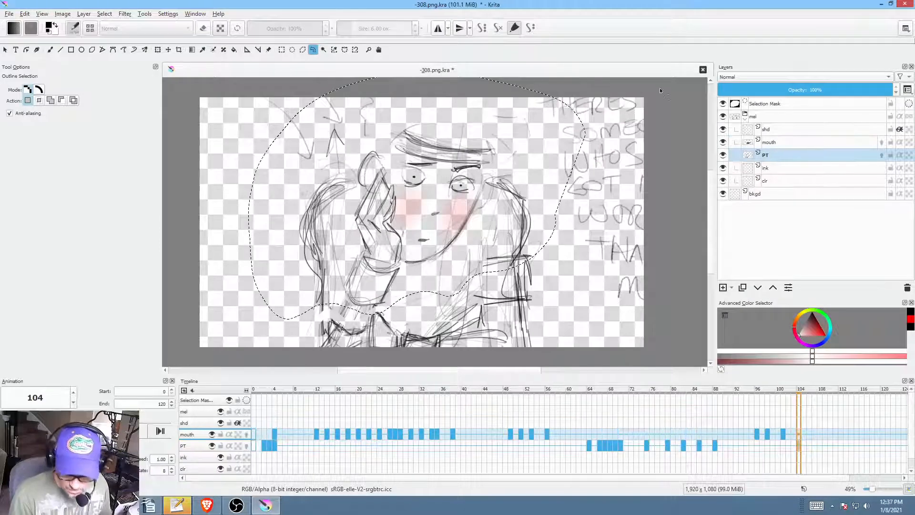
key("ctrl+t")
left_click_drag(604, 208, 610, 203)
left_click_drag(532, 227, 526, 232)
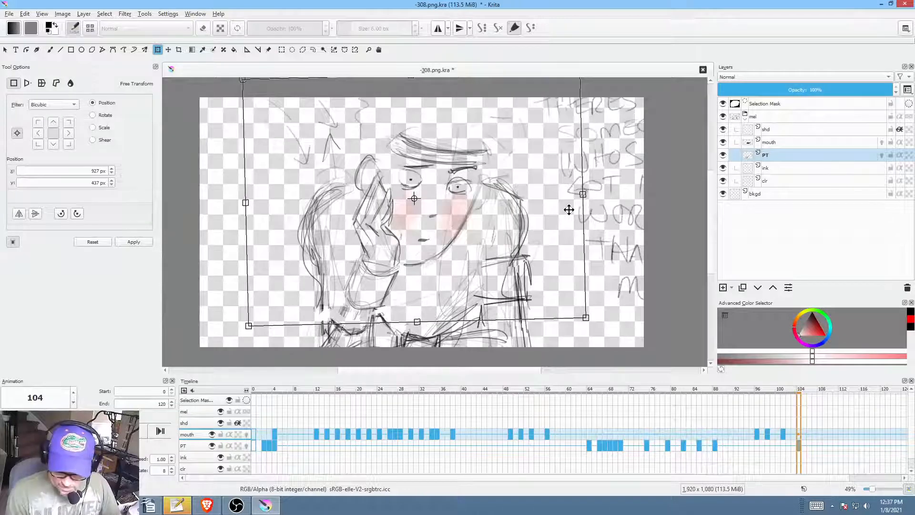
Step: At frame 105, tilt the selected head and upper body slightly further counter-clockwise and nudge it left and down
key("Right")
left_click(564, 211)
left_click_drag(592, 213, 593, 210)
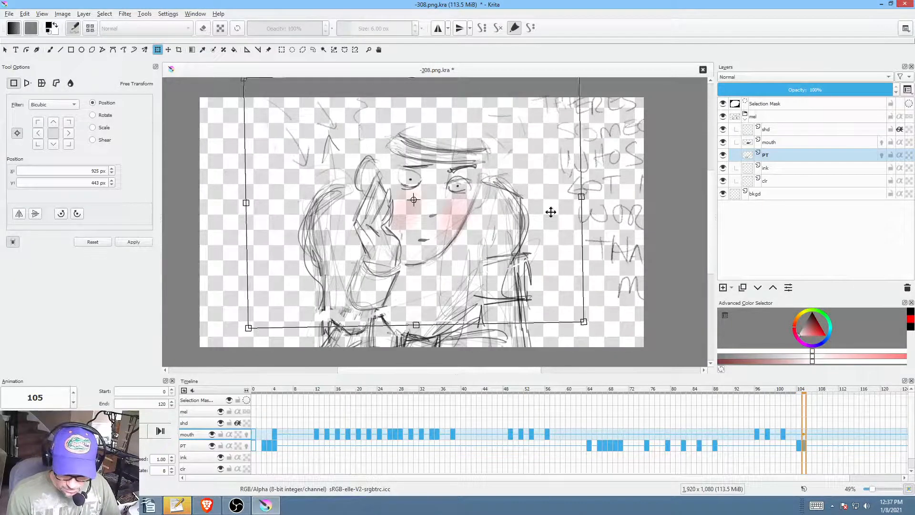
left_click_drag(515, 220, 512, 221)
Step: Rotate the selected head and upper body a little more counter-clockwise at frame 106
key("Right")
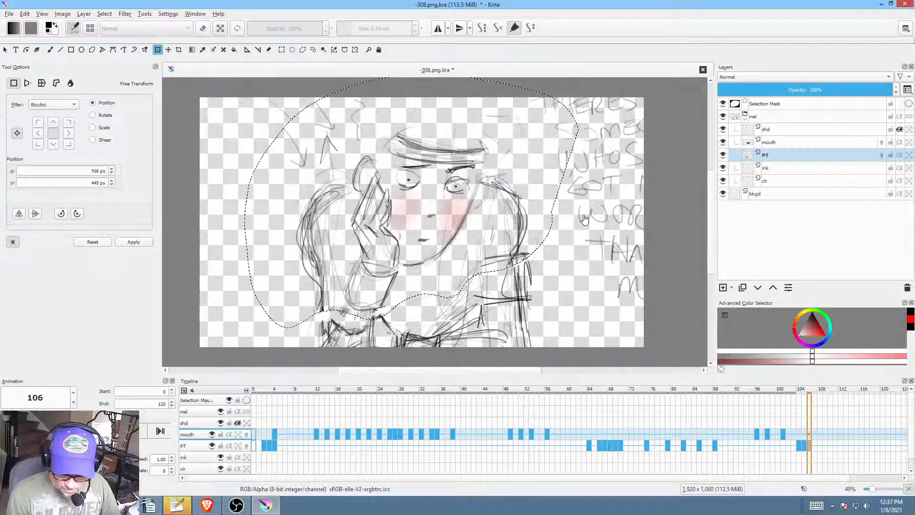
left_click(549, 211)
left_click_drag(590, 224, 592, 215)
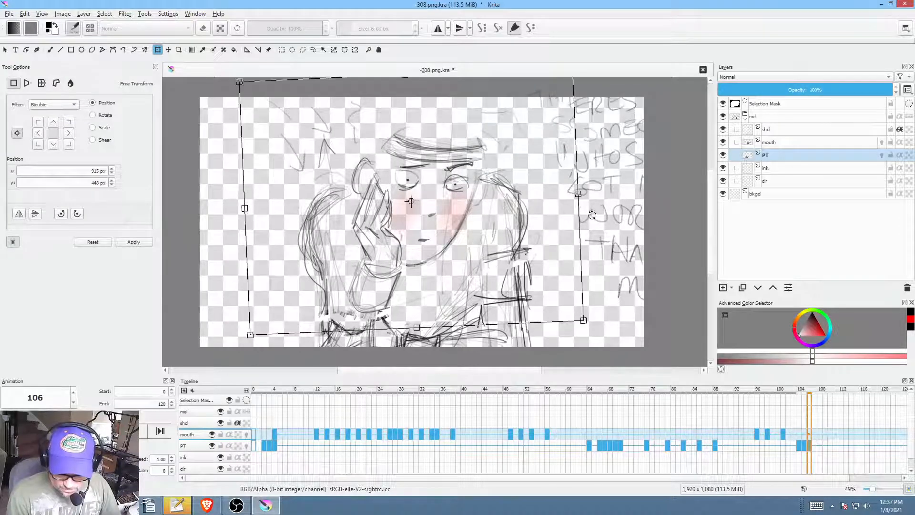
Step: On frame 107 of the PT layer, shift and slightly rotate the selected head and hand, and save the file
key("Right")
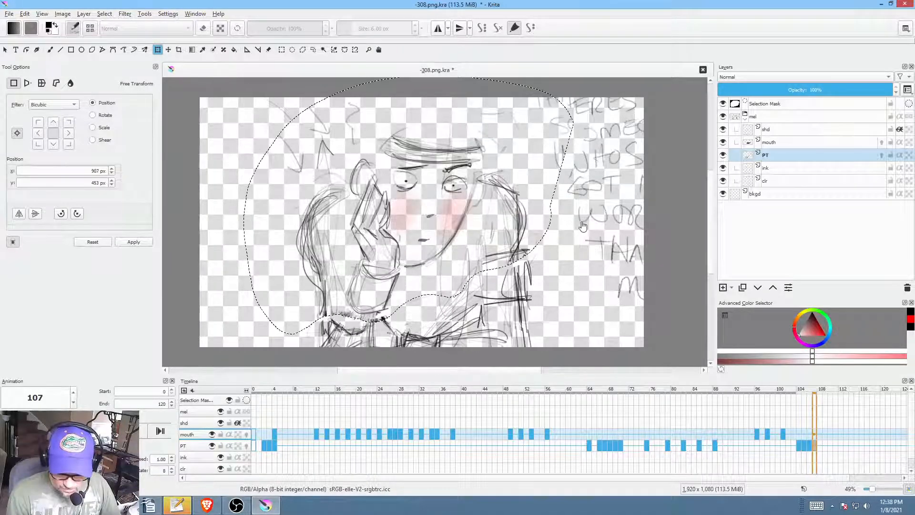
left_click(549, 216)
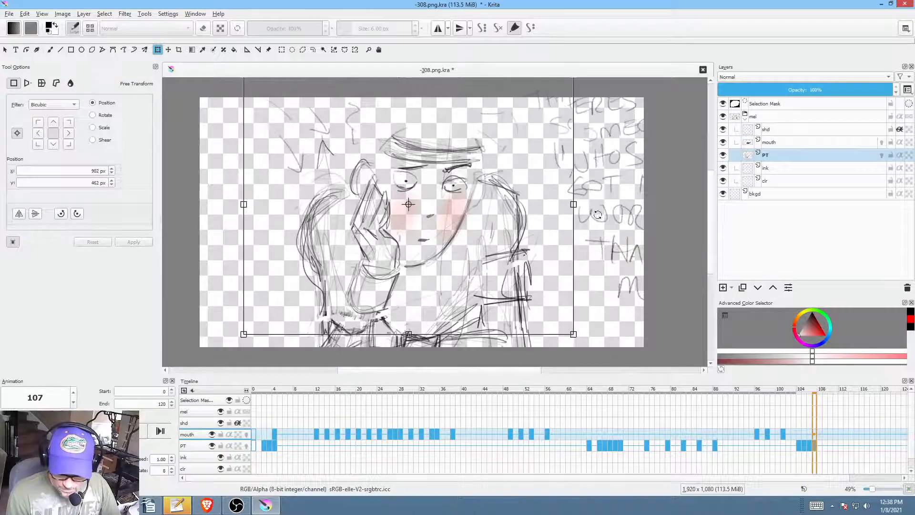
left_click_drag(598, 222, 598, 214)
left_click_drag(504, 232, 499, 236)
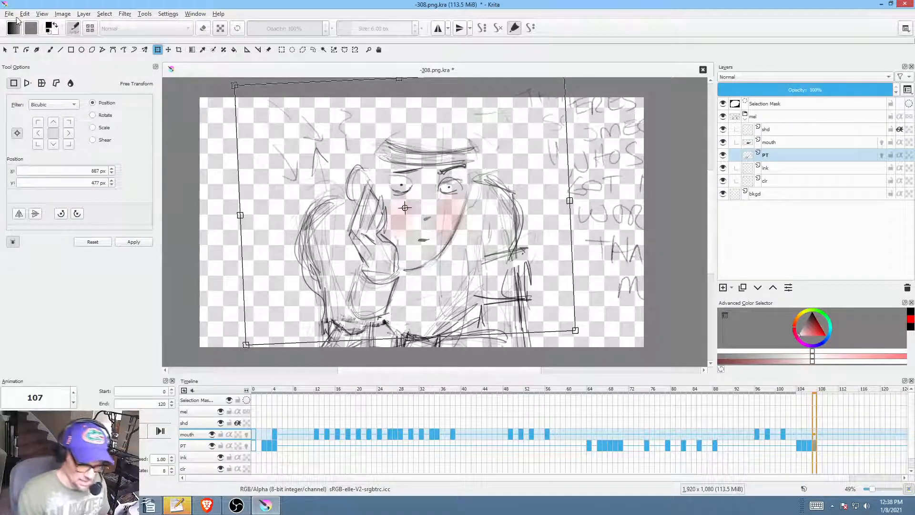
left_click(9, 14)
left_click(22, 56)
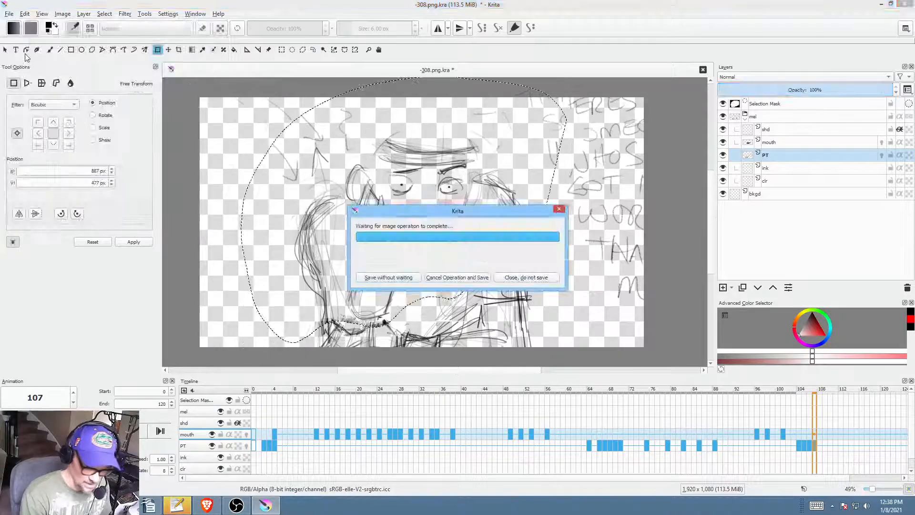
Step: Clear the selection and play the animation from frame 0
left_click(255, 447)
key("space")
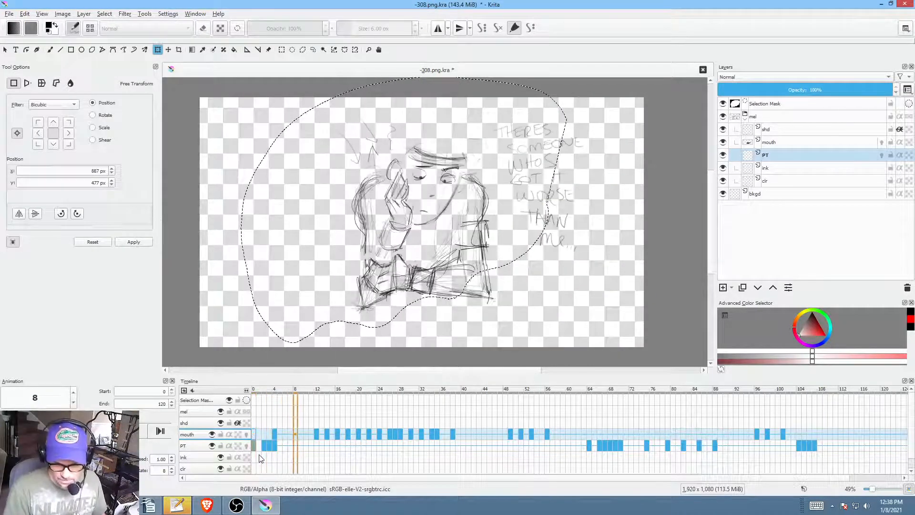
key("ctrl+shift+a")
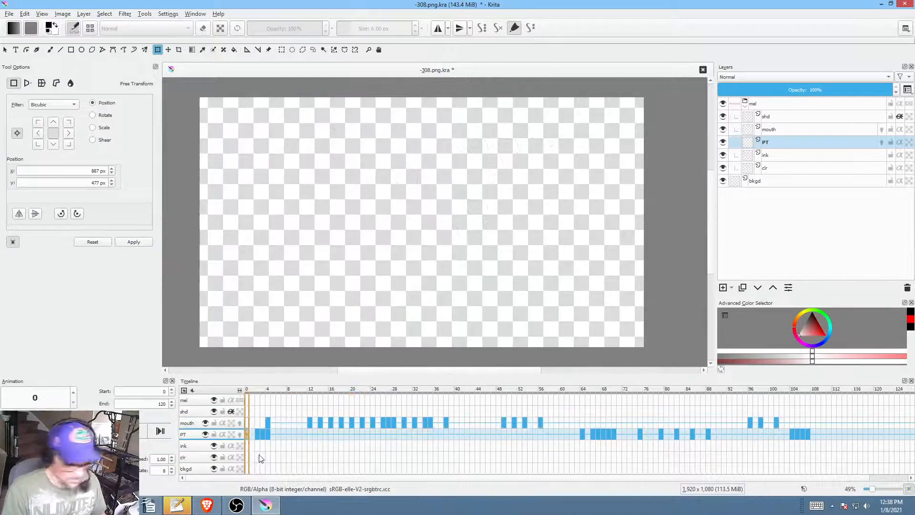
key("space")
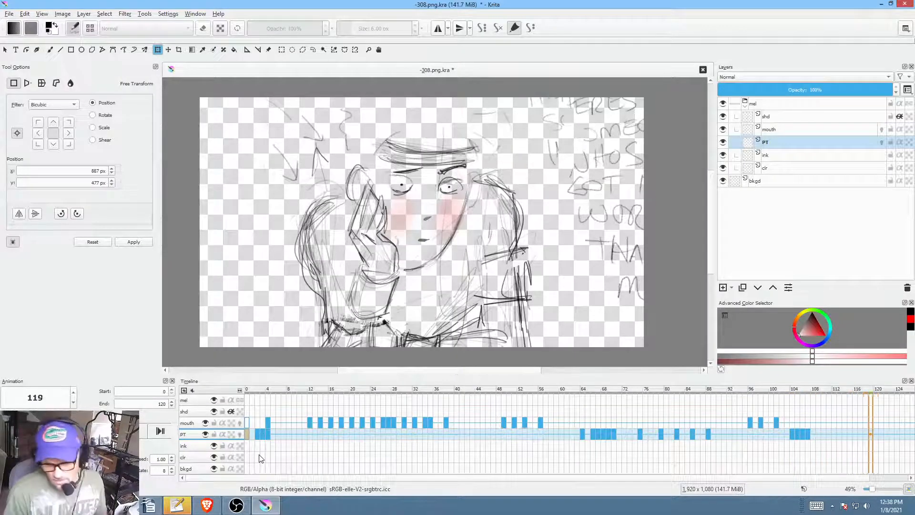
Step: Move the four PT keyframes starting at frame 104 to start at frame 108, and preview the timing from frame 94
left_click(793, 434)
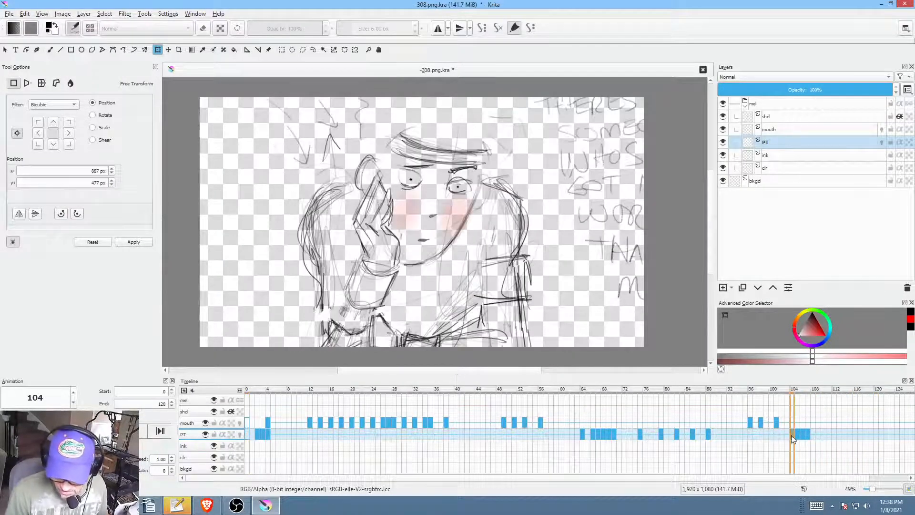
mouse_move(793, 433)
left_mouse_down()
mouse_move(821, 430)
mouse_move(815, 435)
left_mouse_up()
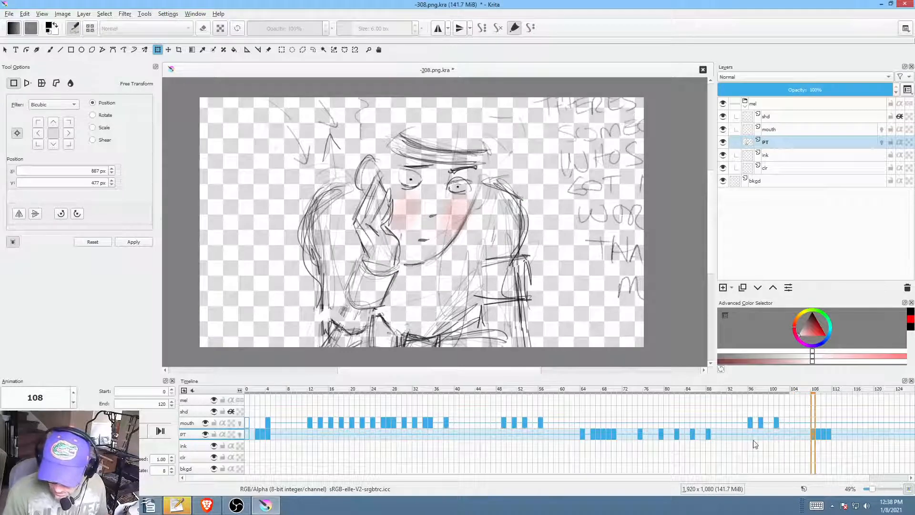
left_click(742, 434)
key("space")
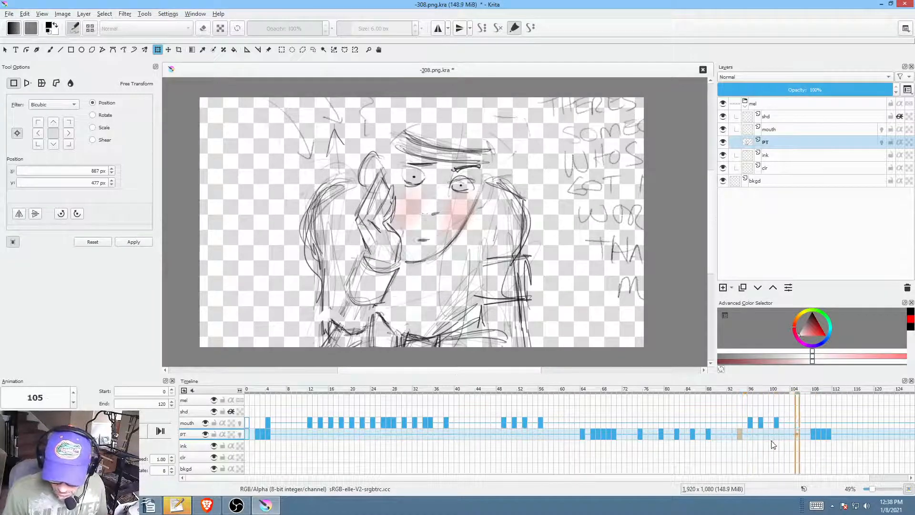
key("space")
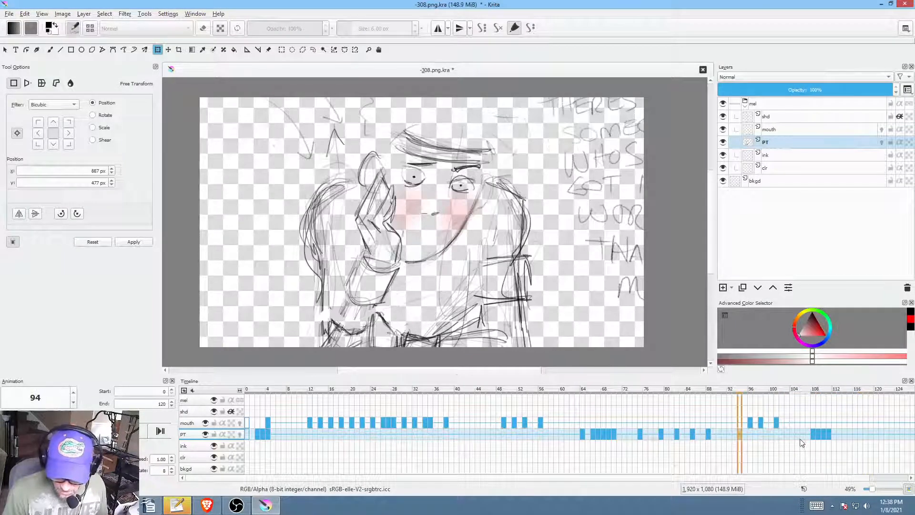
key("space")
key("space")
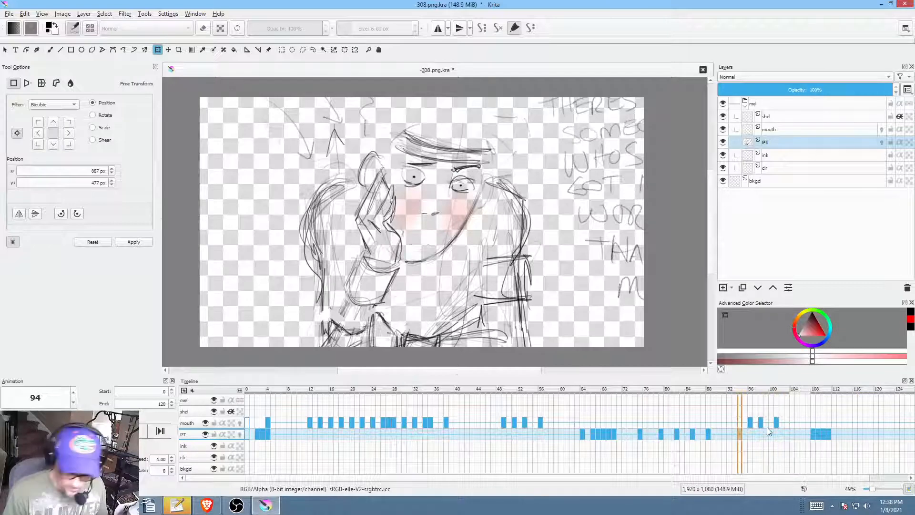
Step: Scrub through the frames up to 107 and play the animation from frame 86 to check the head movement
mouse_move(742, 387)
left_mouse_down()
mouse_move(827, 390)
mouse_move(810, 392)
left_mouse_up()
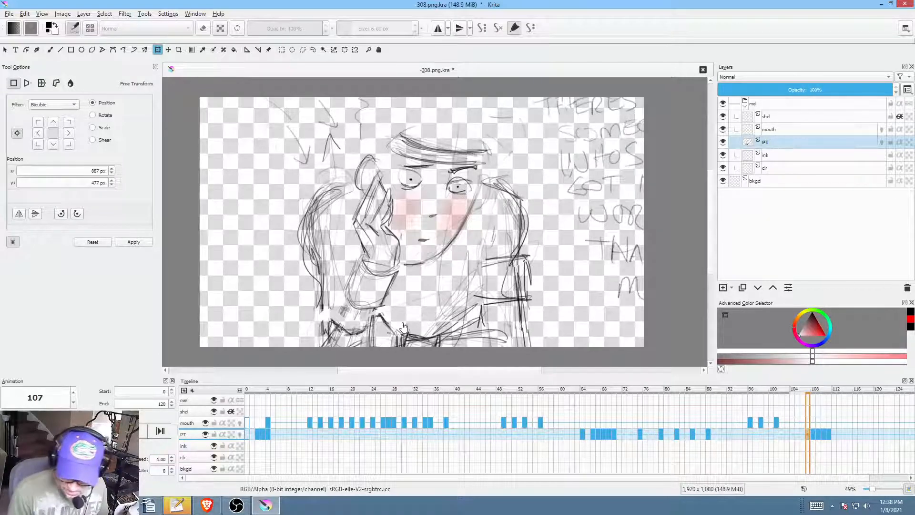
mouse_move(812, 394)
left_mouse_down()
mouse_move(766, 392)
mouse_move(840, 397)
mouse_move(808, 408)
mouse_move(838, 411)
mouse_move(815, 411)
mouse_move(810, 395)
mouse_move(846, 390)
mouse_move(810, 394)
mouse_move(835, 395)
mouse_move(814, 402)
mouse_move(698, 399)
left_mouse_up()
key("space")
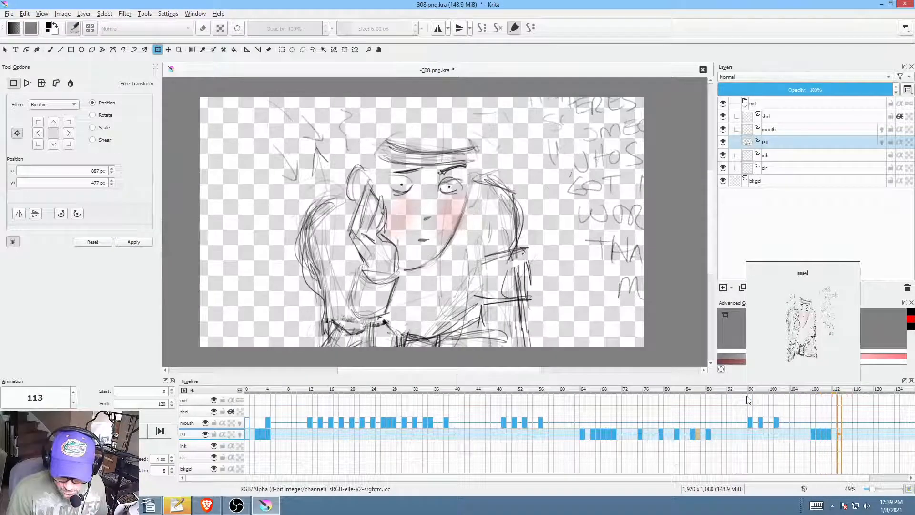
key("space")
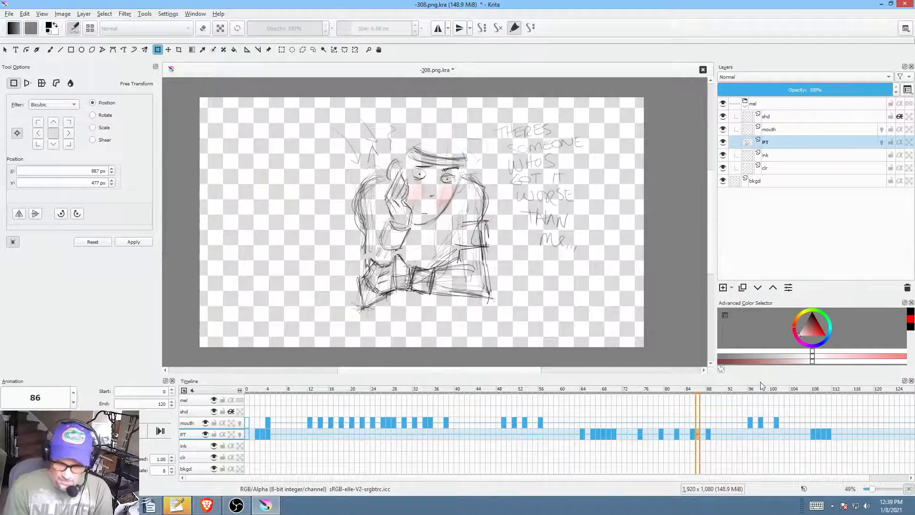
Step: On frame 82 of the PT layer, darken the lower lid of the eye nearest the raised hand with the 6 px brush
mouse_move(667, 398)
left_mouse_down()
mouse_move(801, 399)
mouse_move(671, 410)
mouse_move(805, 419)
mouse_move(576, 426)
mouse_move(630, 426)
left_mouse_up()
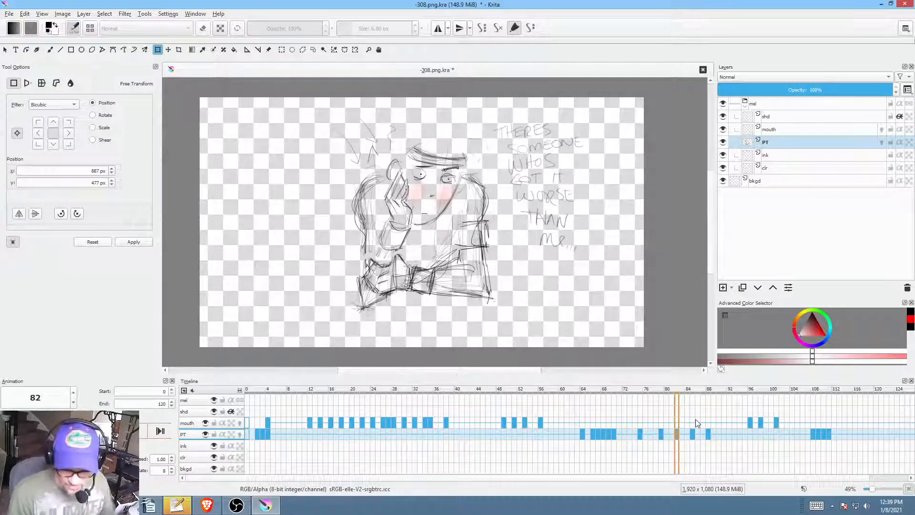
scroll(452, 262, "up", 4)
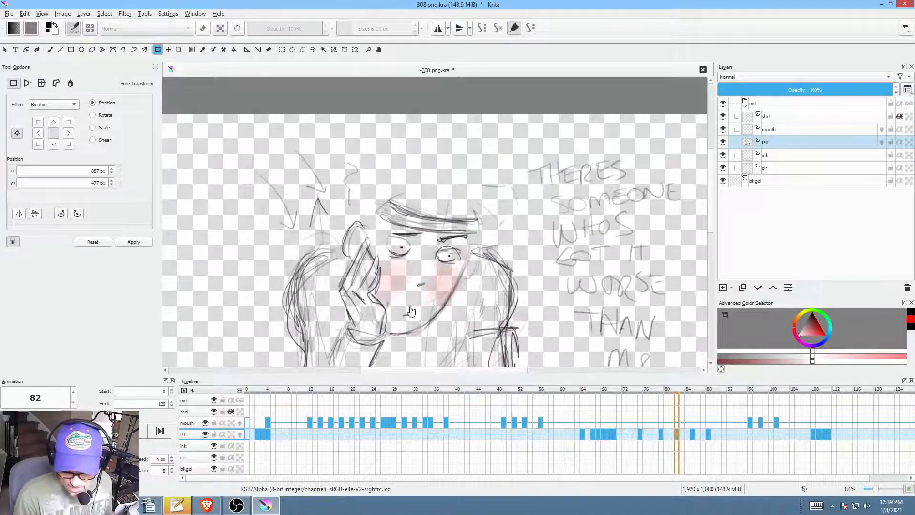
scroll(410, 310, "up", 2)
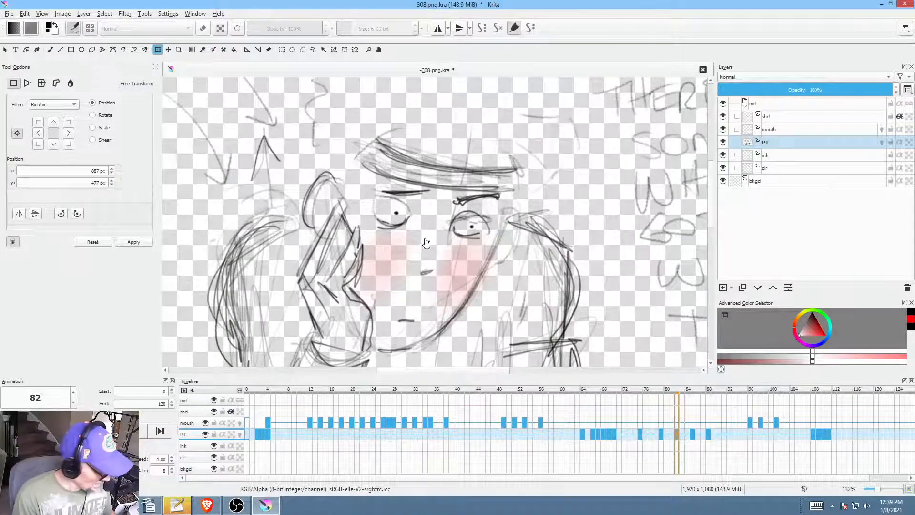
key("b")
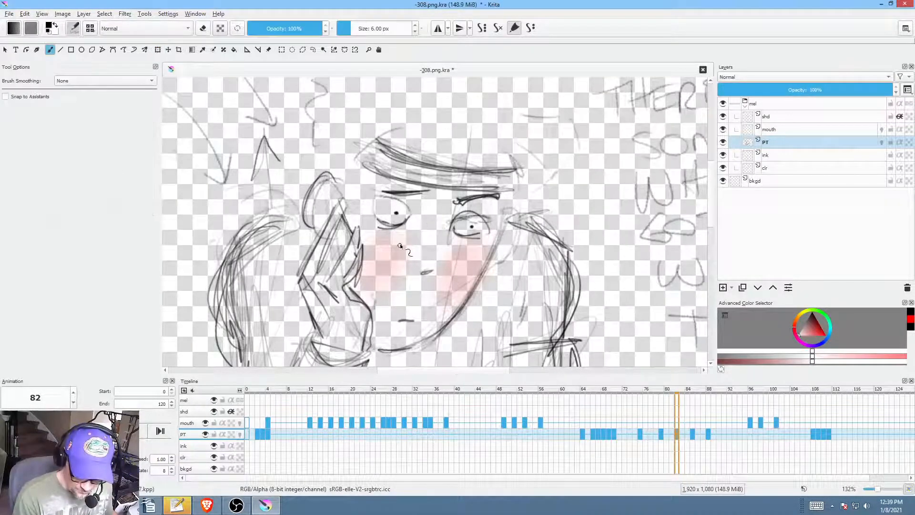
left_click_drag(402, 223, 410, 221)
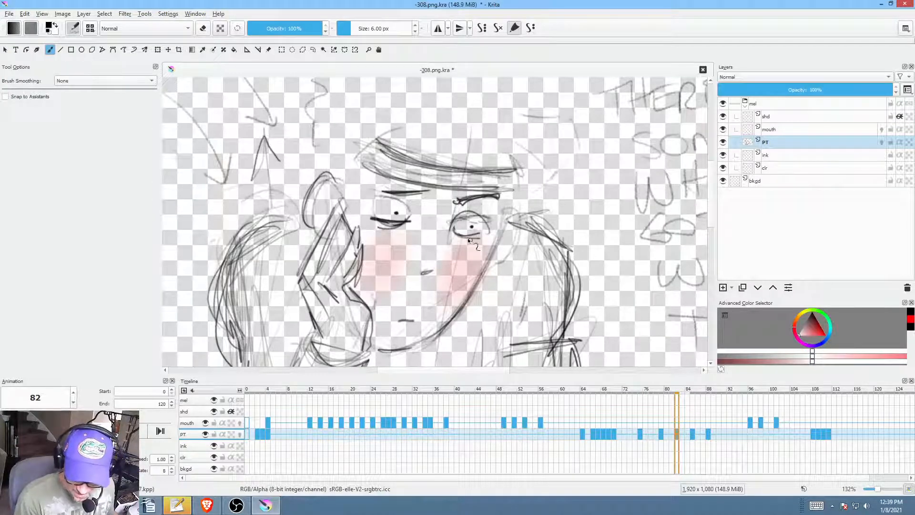
Step: Draw eyelid lines on the eye nearest the raised hand on the PT keyframes at frames 85 and 88
left_click(695, 435)
left_click_drag(368, 215, 412, 218)
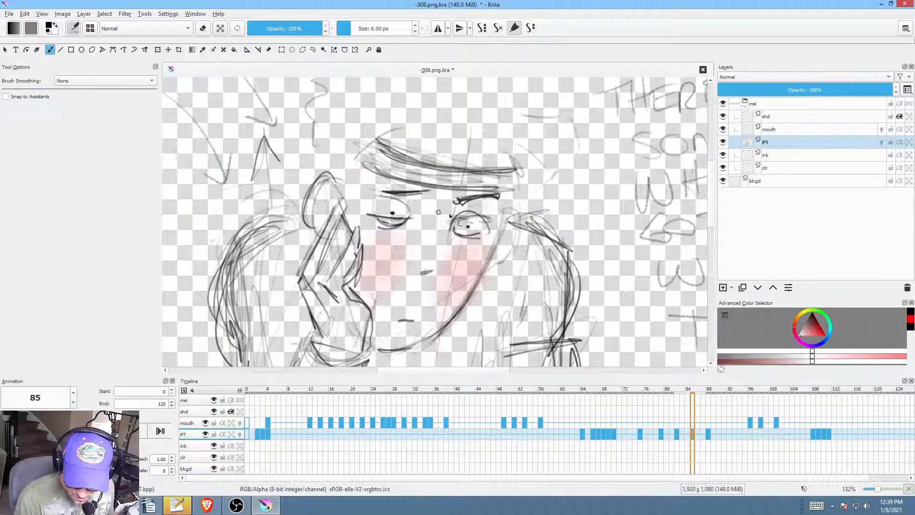
left_click(709, 435)
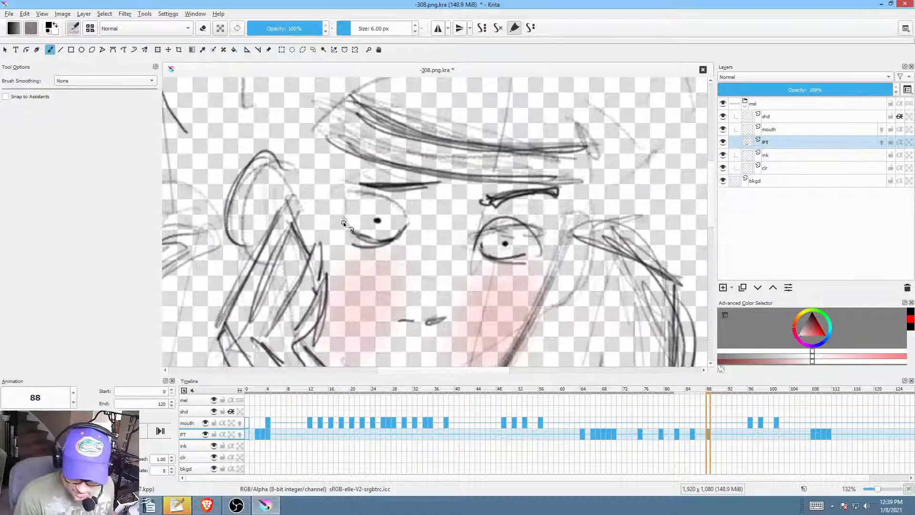
left_click_drag(338, 225, 404, 231)
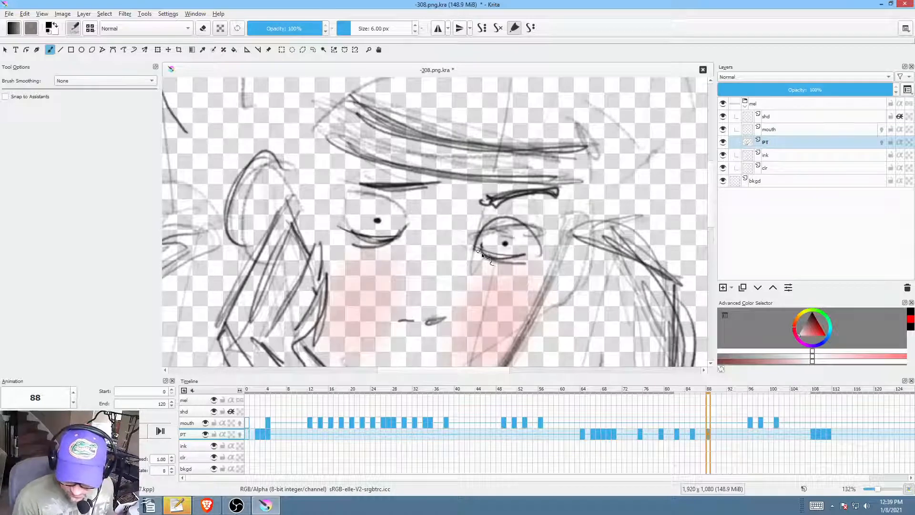
Step: Play the animation from frame 74 to review the eyelid changes, and save the file
mouse_move(718, 391)
left_mouse_down()
mouse_move(833, 392)
mouse_move(658, 392)
mouse_move(552, 404)
mouse_move(709, 405)
mouse_move(641, 405)
left_mouse_up()
key("space")
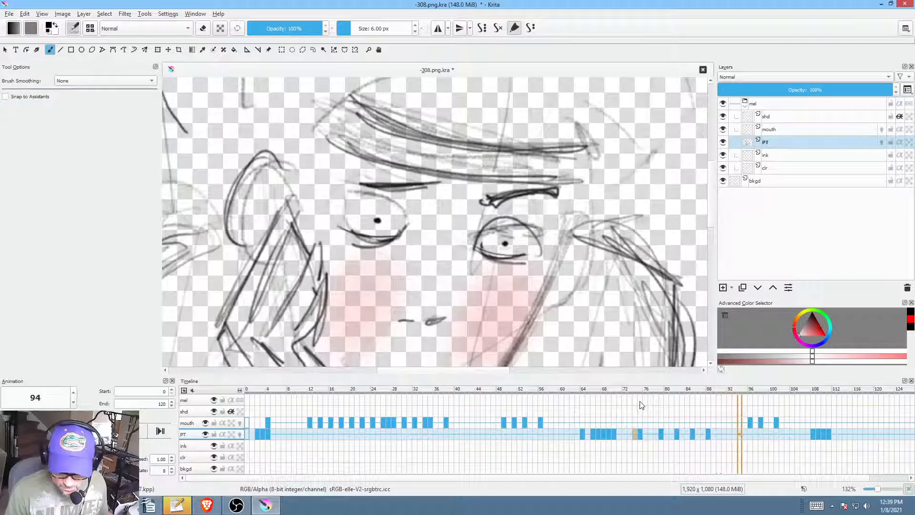
key("space")
scroll(611, 308, "down", 5)
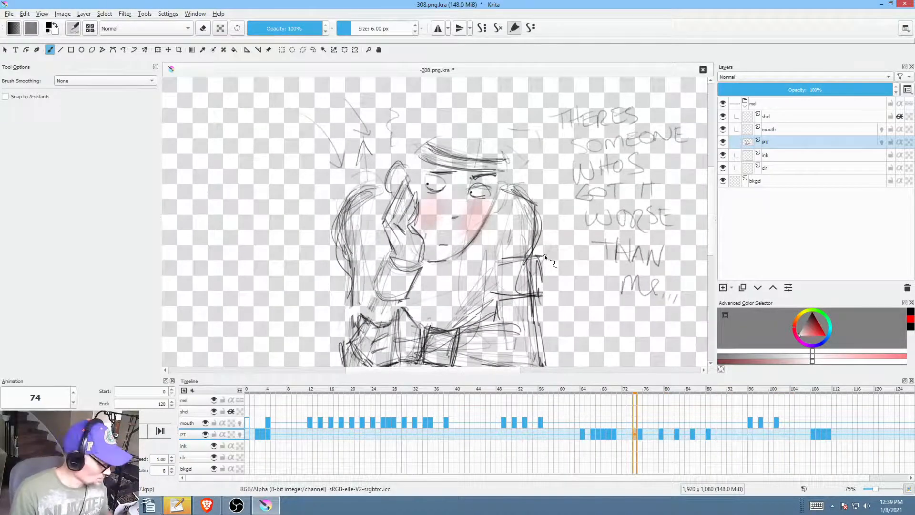
key("ctrl+s")
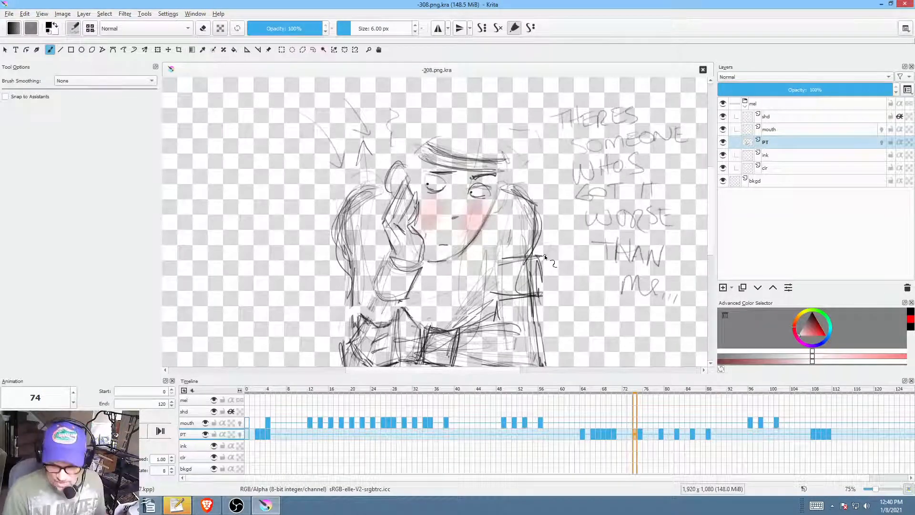
Step: Render frames 0 to 120 as a PNG image sequence with base name 308. into L:/ANIME/SL/scenes/308/RENDER/, replacing the old frames
left_click_drag(571, 241, 531, 248)
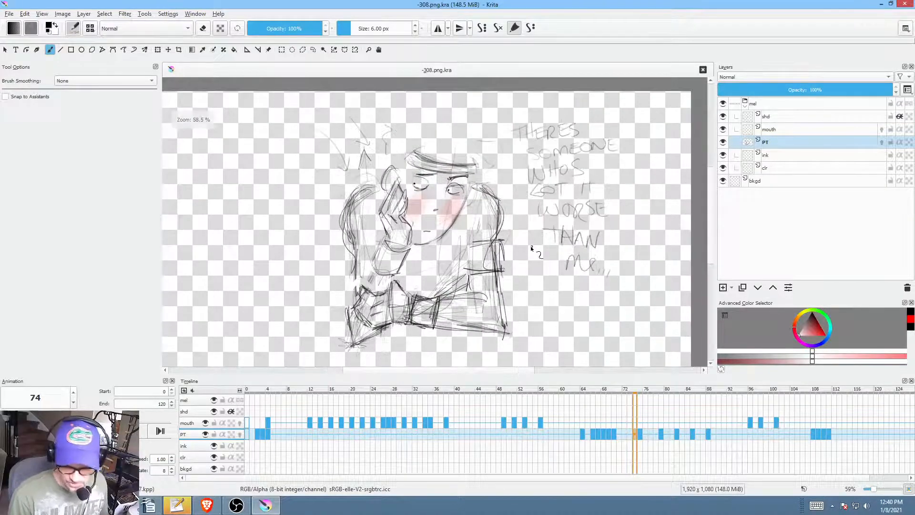
left_click(248, 432)
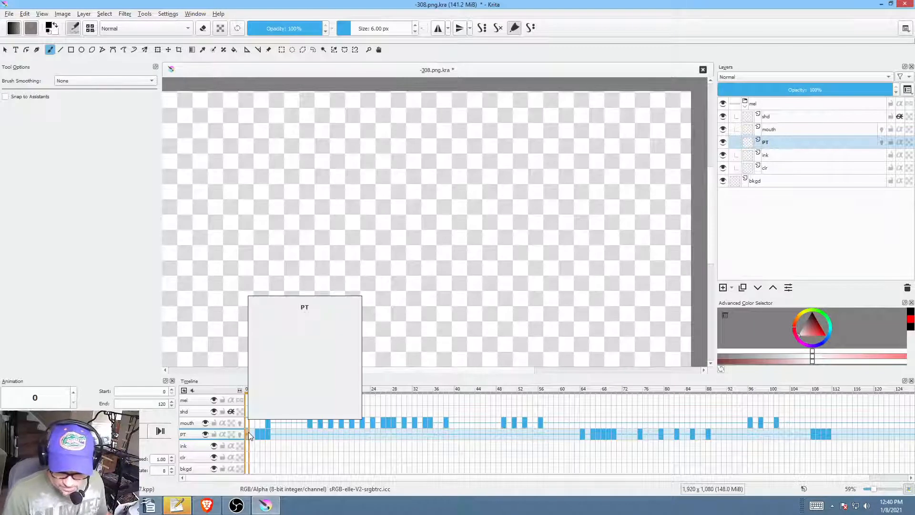
key("ctrl+shift+r")
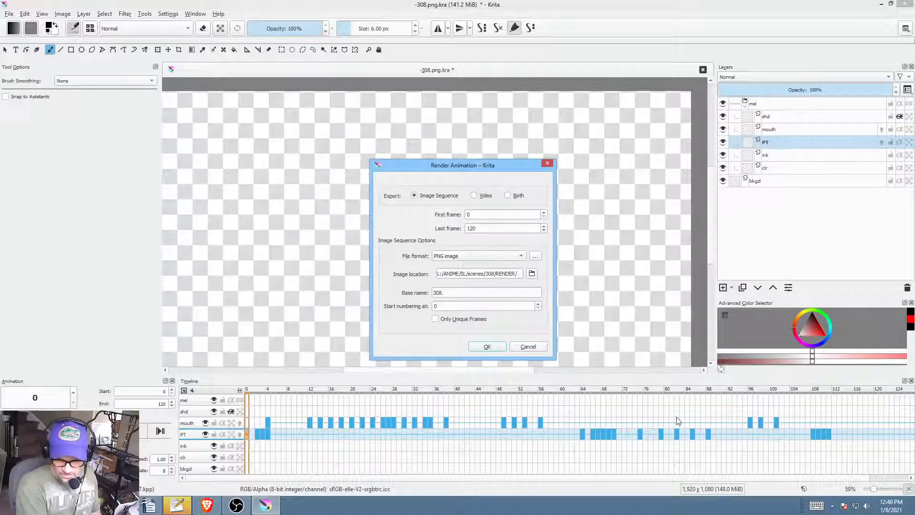
left_click(496, 349)
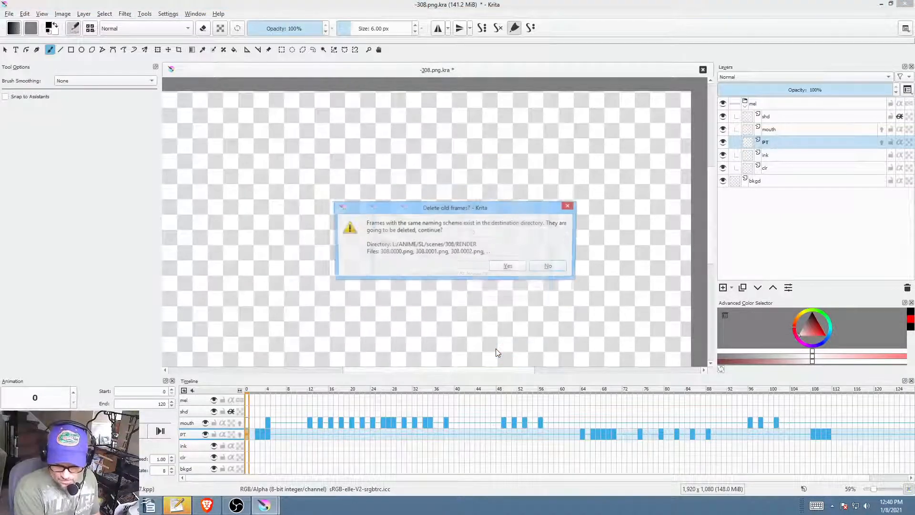
left_click(518, 270)
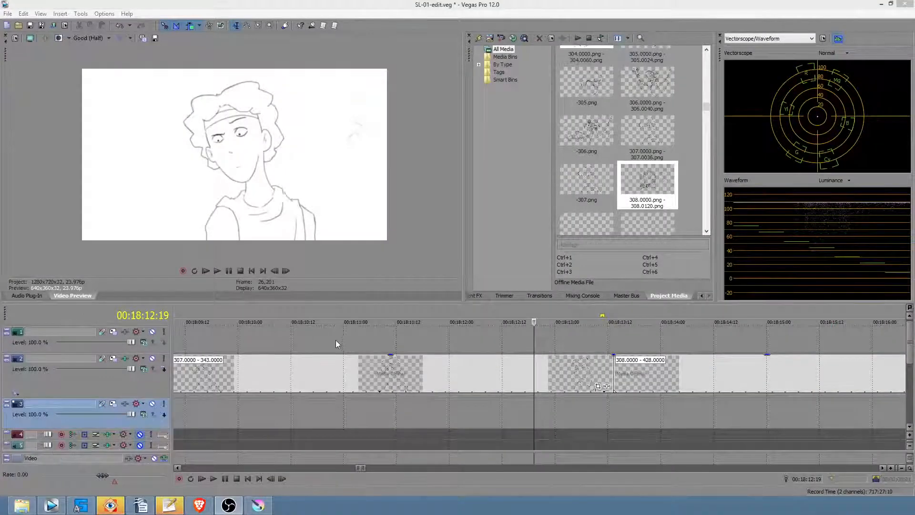
Step: Switch to Vegas Pro and select the time range from 00:18:15:12 to 00:18:29:13, covering most of clip 308 and the start of clip -309
left_click(383, 336)
scroll(395, 336, "down", 8)
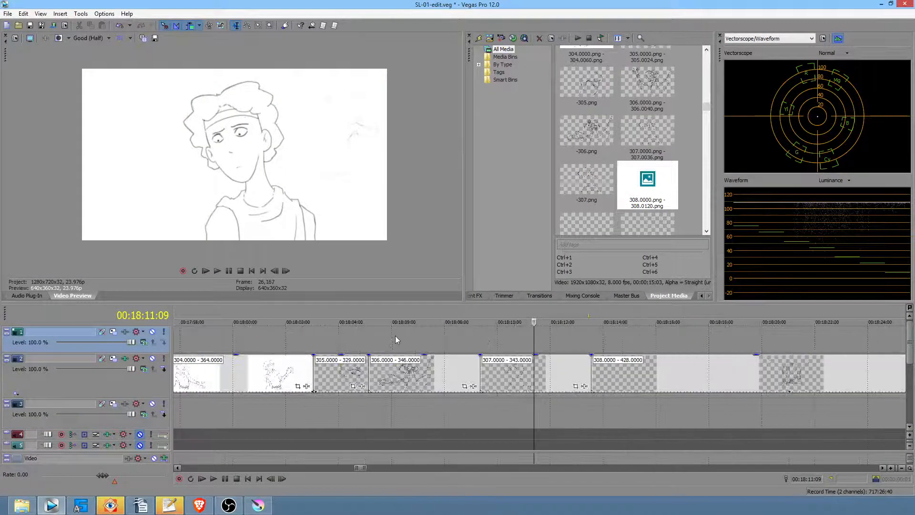
scroll(549, 411, "right", 2)
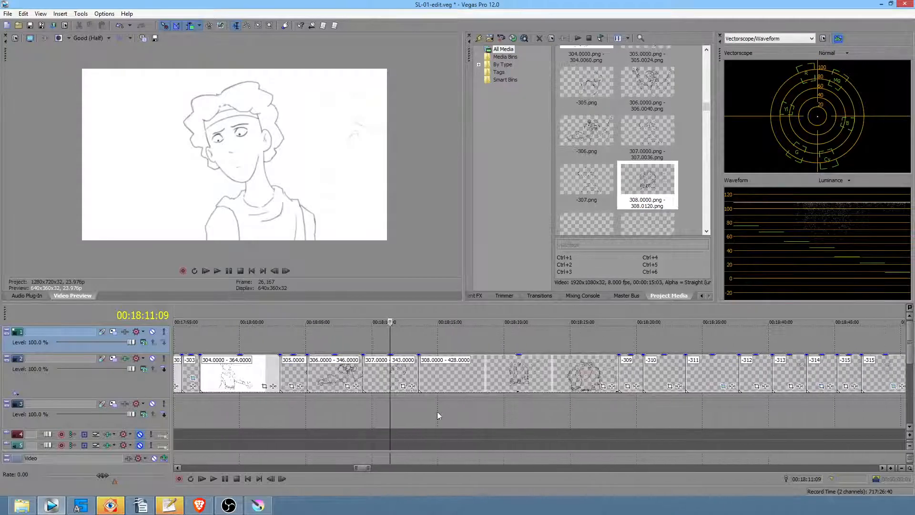
left_click_drag(446, 410, 631, 394)
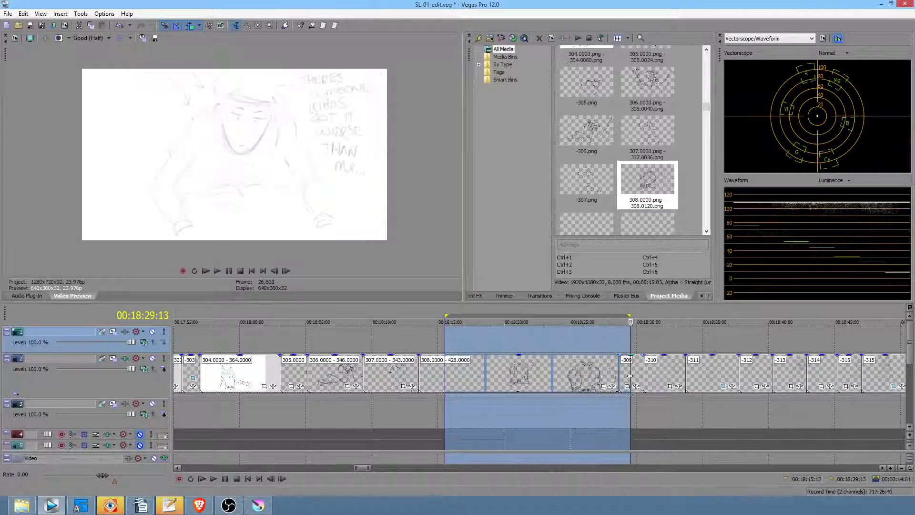
scroll(639, 402, "up", 2)
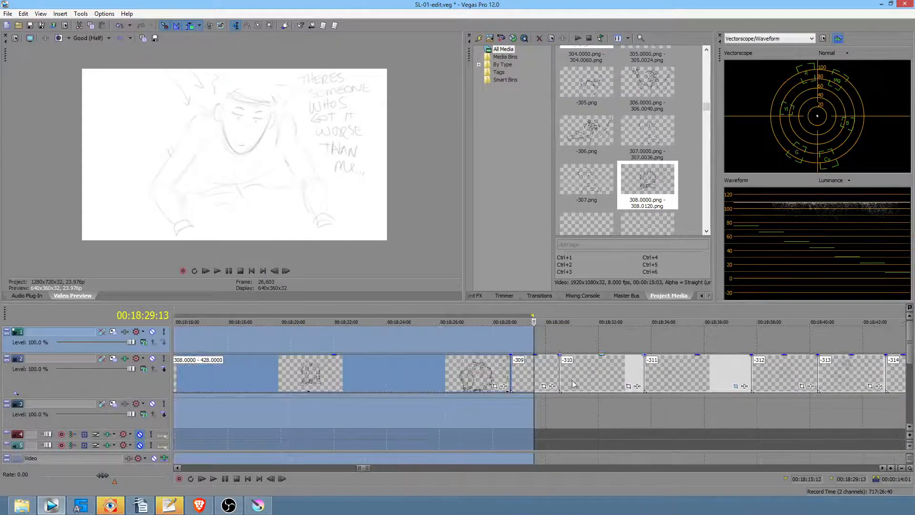
Step: Delete placeholder clips -309, -310 and -311, and move clip -312 with the following clips back to the end of clip 308
left_click(536, 369)
key("Delete")
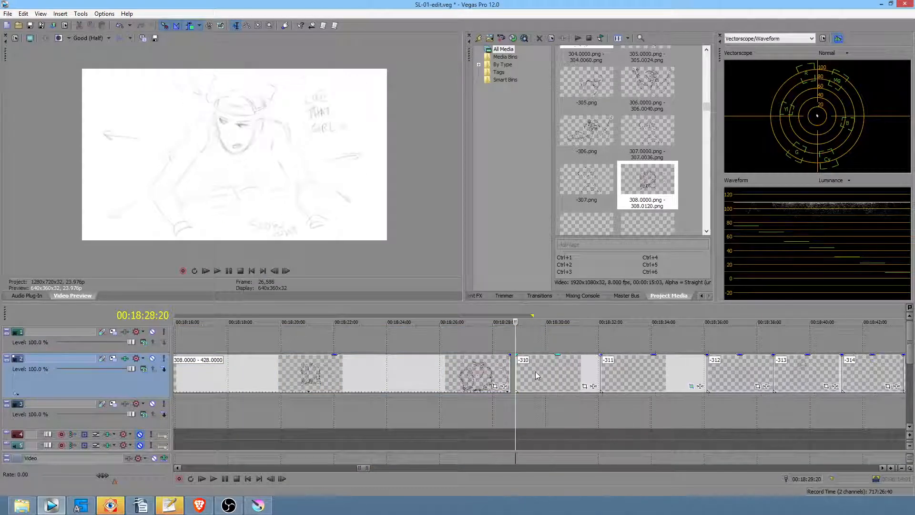
left_click(536, 373)
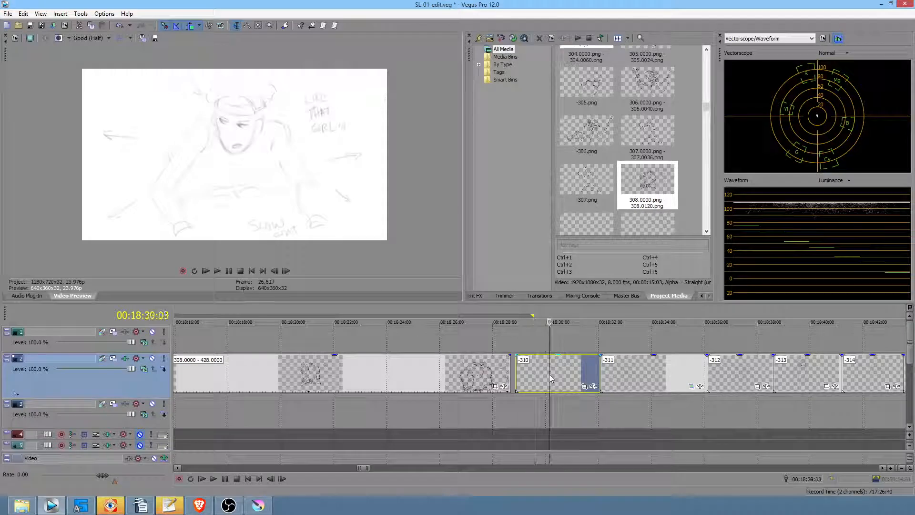
left_click(549, 374)
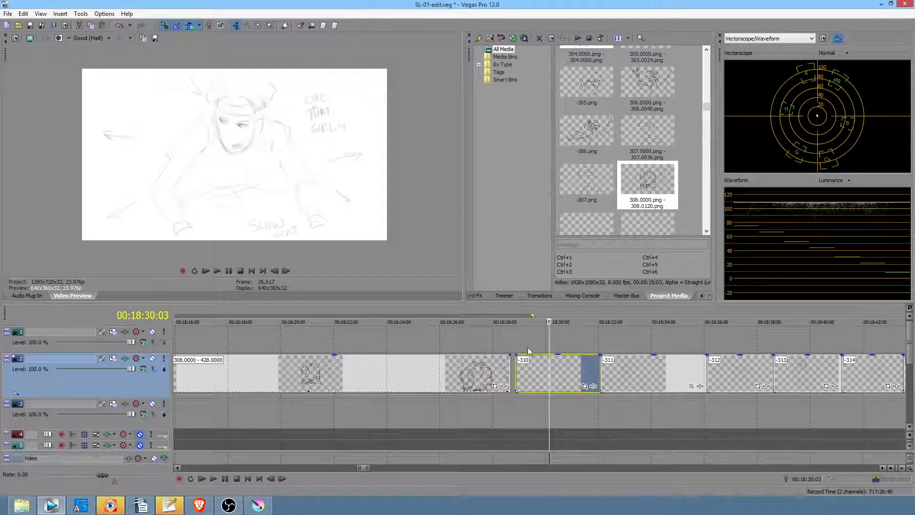
left_click(537, 368)
key("Delete")
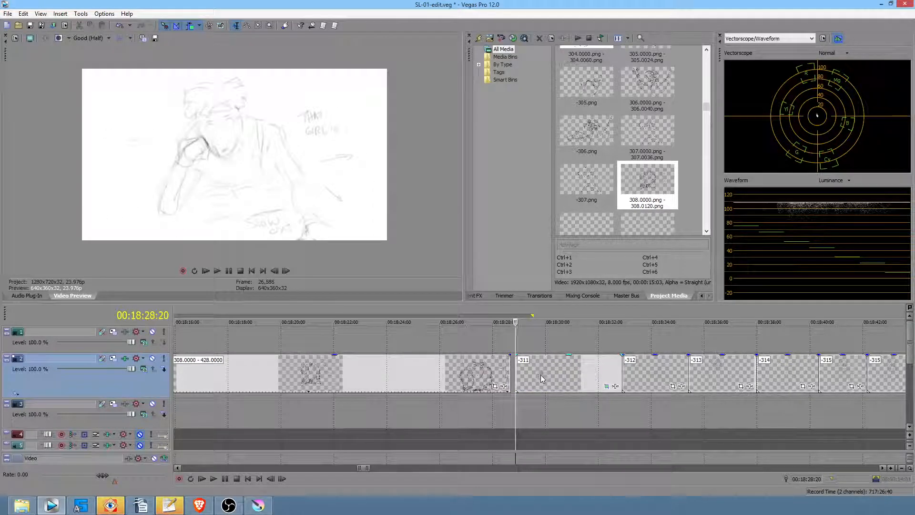
left_click(540, 375)
key("Delete")
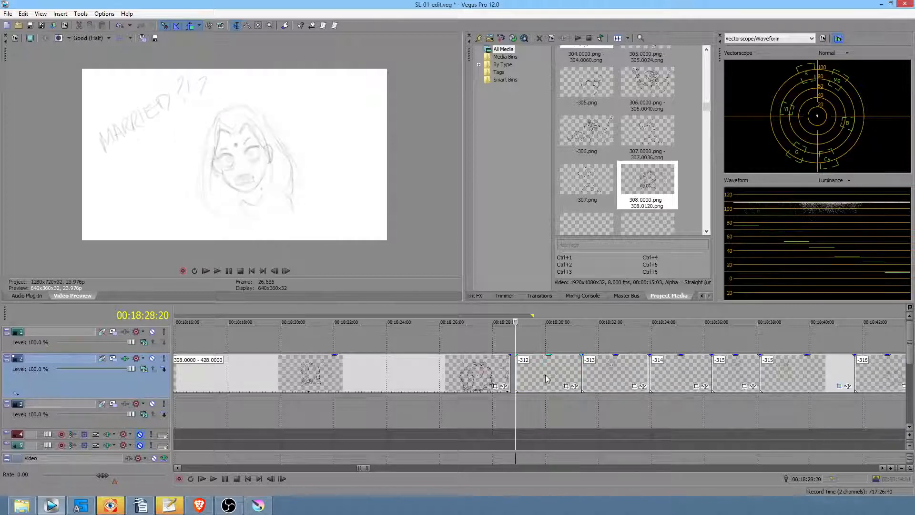
left_click_drag(546, 376, 542, 375)
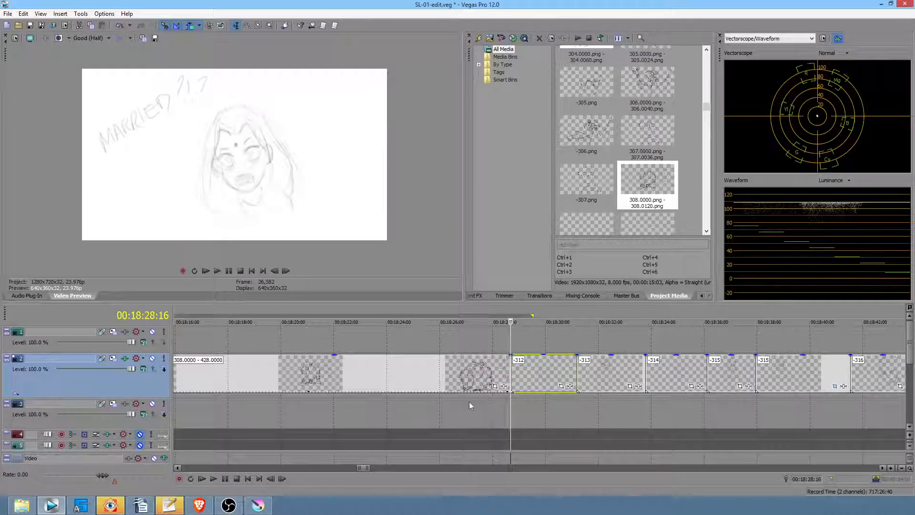
left_click(513, 405)
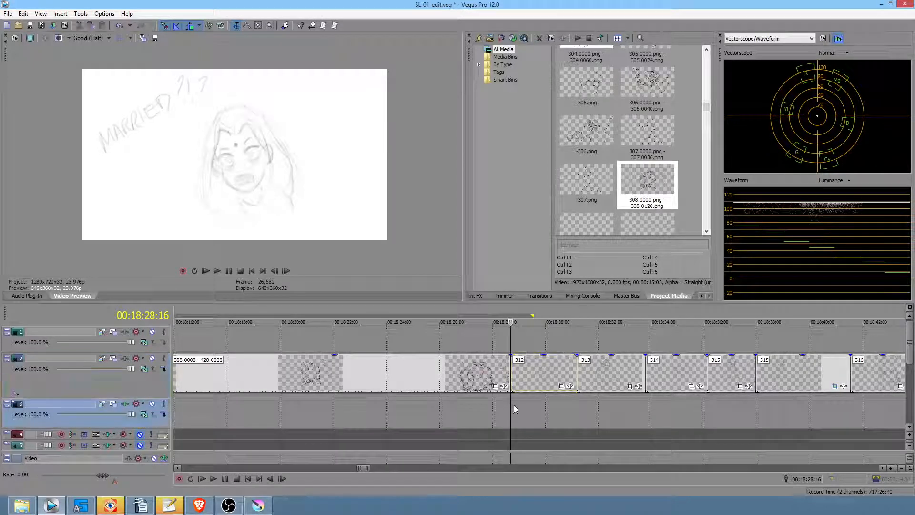
Step: Select the time range from 00:18:19:02 to the start of clip -312 to check its duration
scroll(514, 405, "down", 3)
scroll(524, 401, "down", 3)
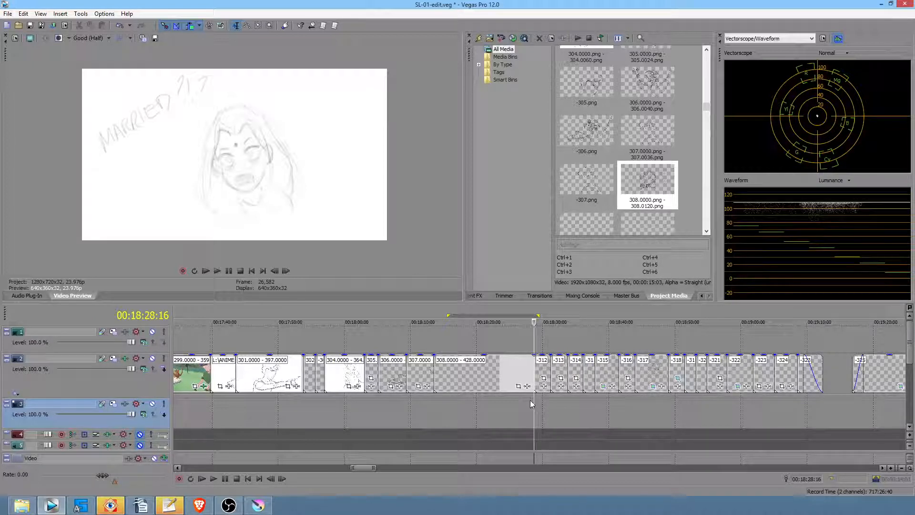
left_click_drag(471, 405, 533, 403)
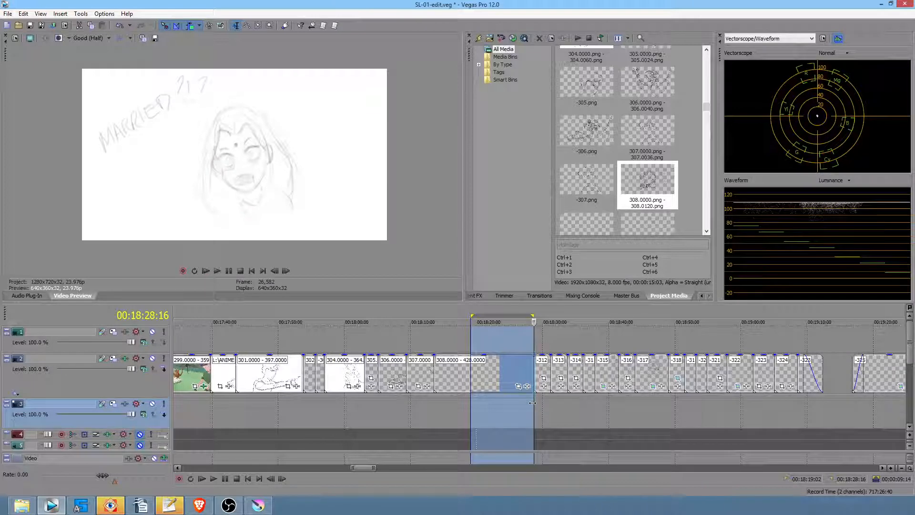
scroll(259, 416, "left", 5)
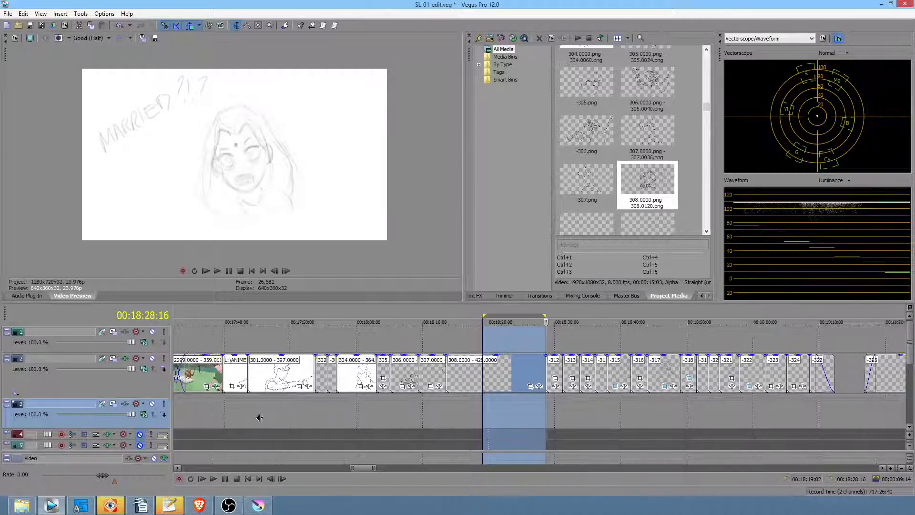
scroll(355, 416, "down", 2)
scroll(358, 414, "up", 3)
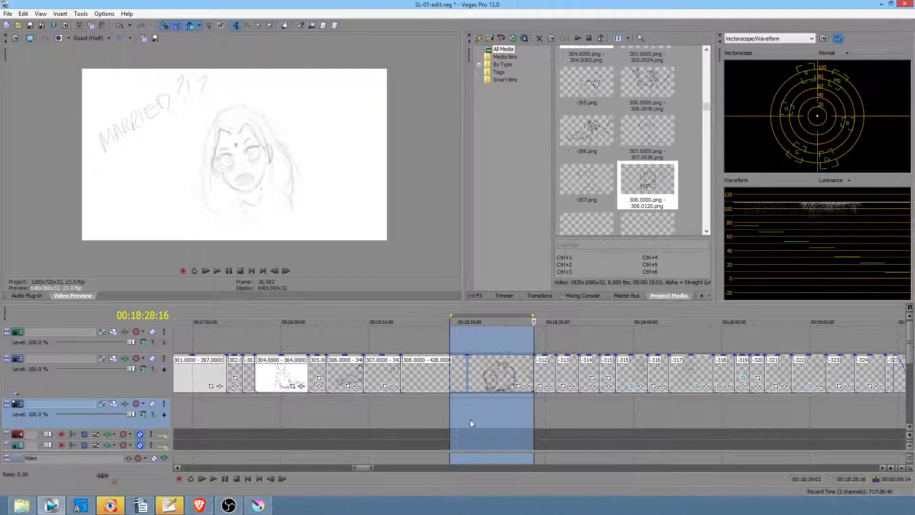
scroll(420, 422, "left", 7)
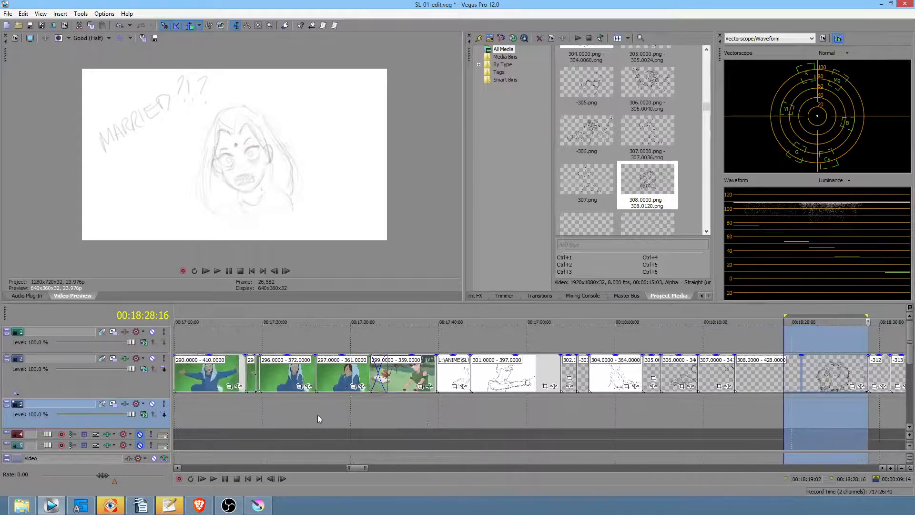
Step: Check the duration from 00:17:26:00 to 00:17:33:06, and place the playhead near the end of clip 299 at 00:17:39:17
left_click_drag(317, 416, 380, 416)
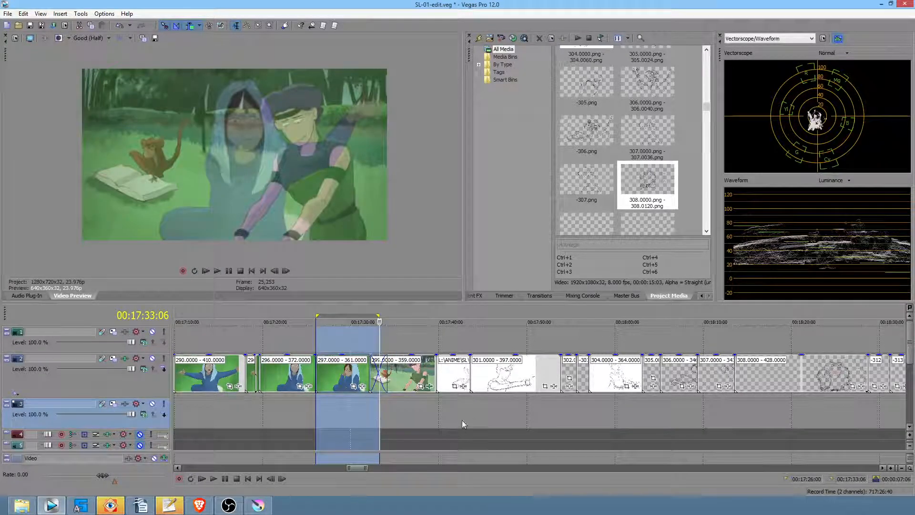
left_click(465, 406)
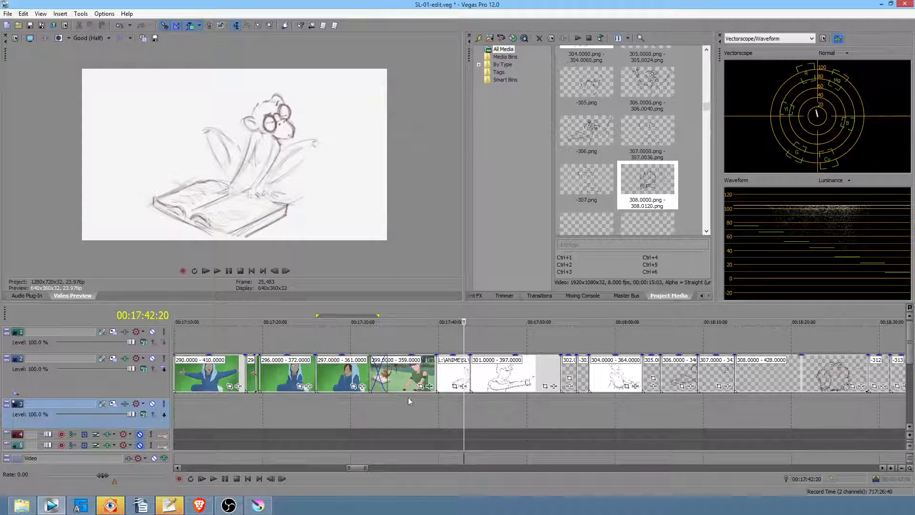
scroll(460, 413, "down", 3)
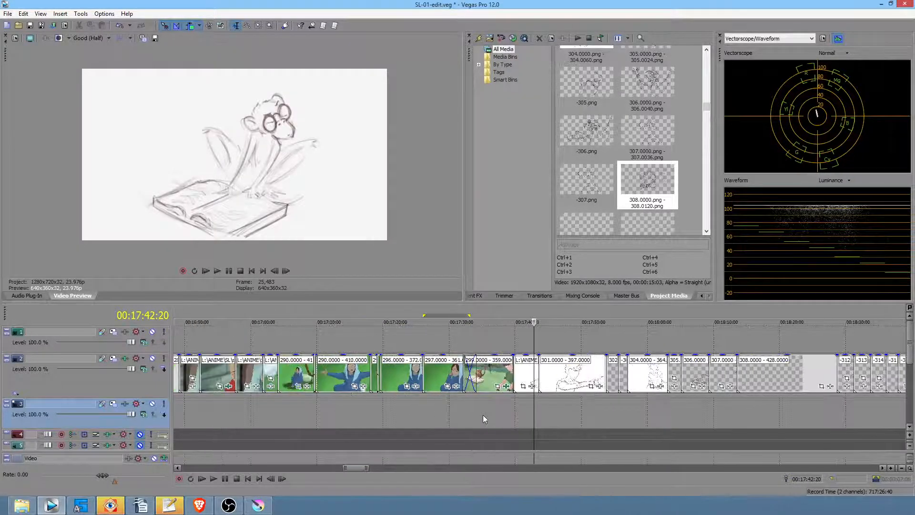
left_click(523, 411)
scroll(410, 411, "down", 2)
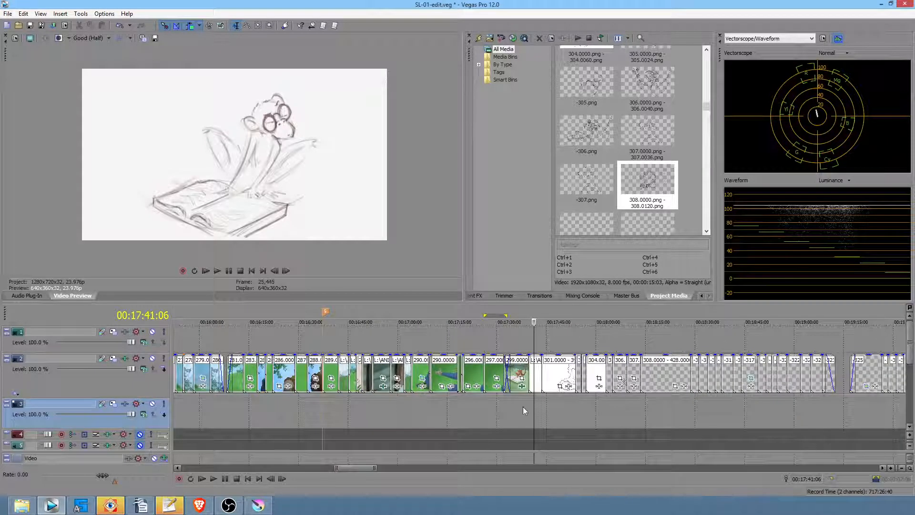
scroll(313, 412, "down", 2)
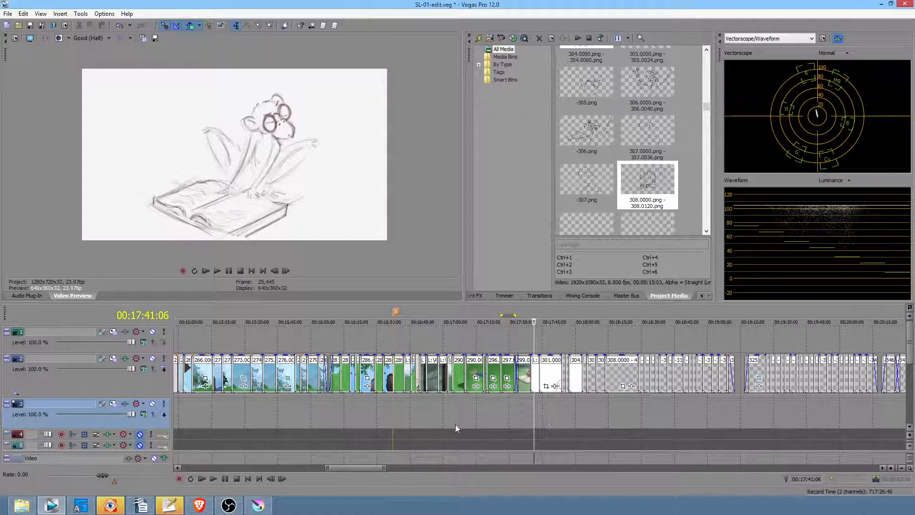
left_click(530, 407)
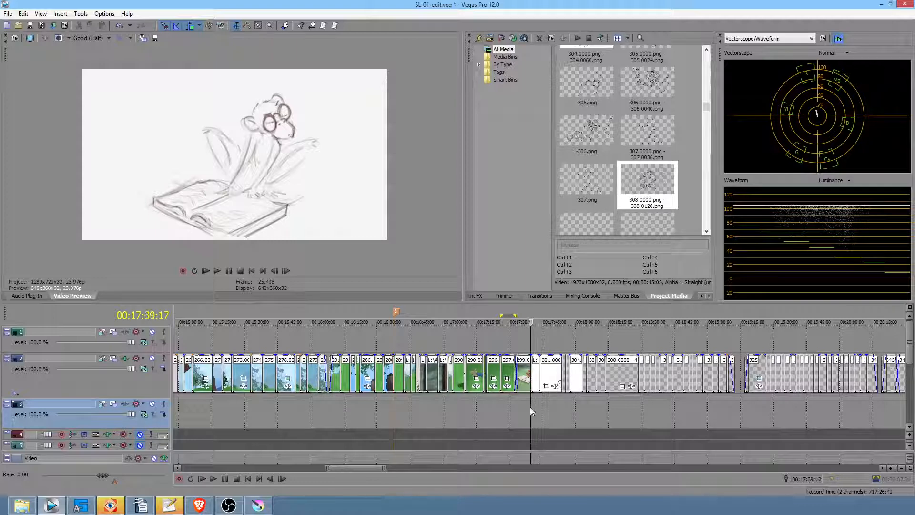
Step: Delete the orange marker shortly after 00:16:30 on the timeline ruler
scroll(548, 405, "down", 3)
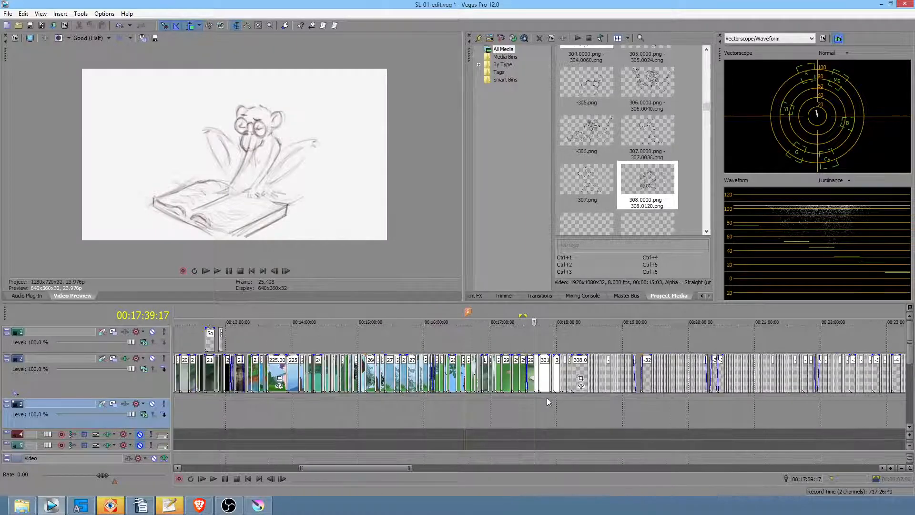
right_click(468, 312)
left_click(483, 341)
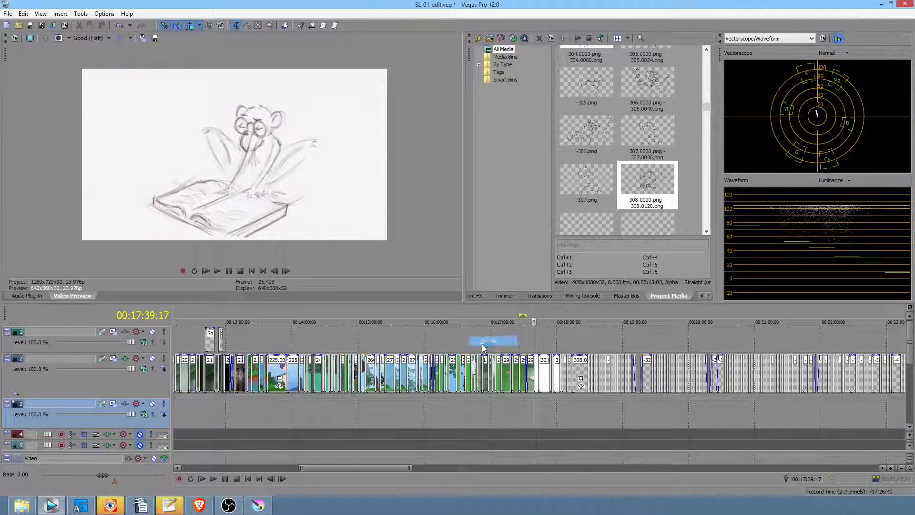
Step: Select the time range from 00:15:17:15 to the start of clip 301 at 00:17:43:13 to check its length
left_click(543, 414)
scroll(543, 414, "up", 3)
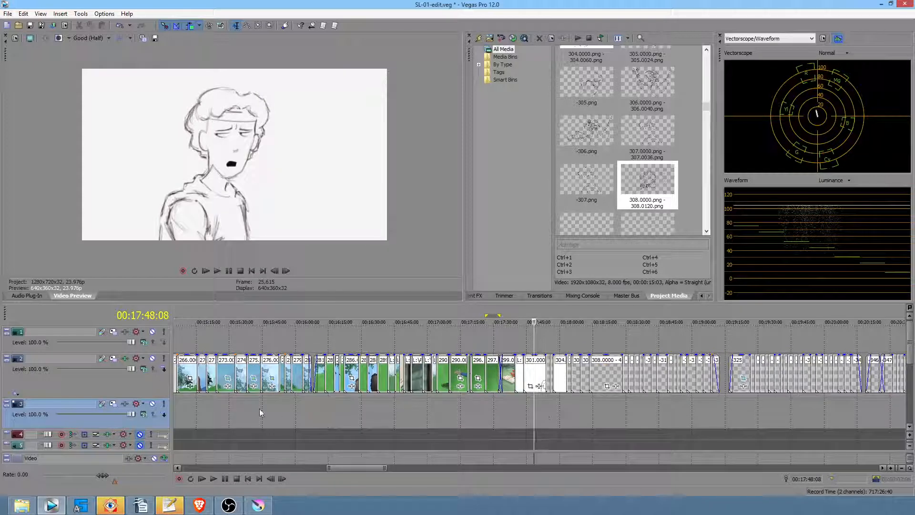
left_click_drag(203, 413, 523, 413)
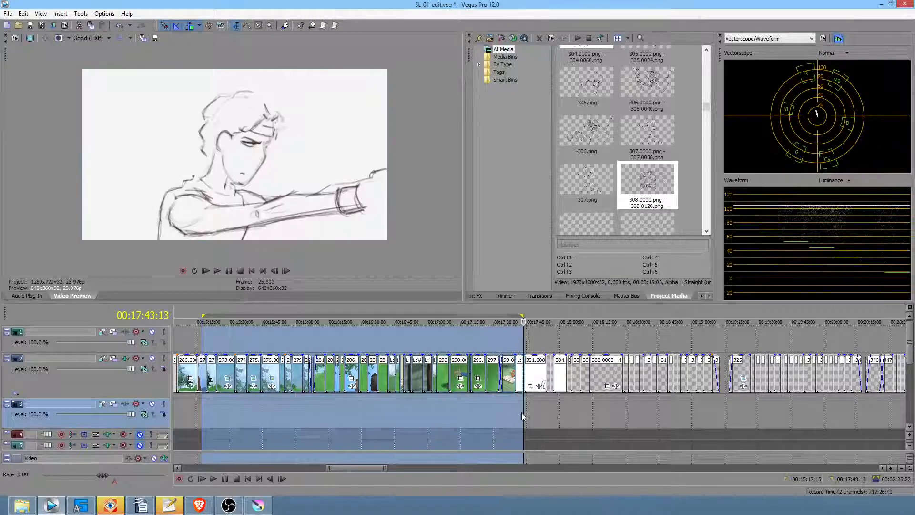
Step: Play the edit from late in clip 297 past the end of clip 308, and return the playhead to the start of clip -312
left_click(522, 412)
scroll(550, 404, "up", 3)
scroll(553, 408, "right", 5)
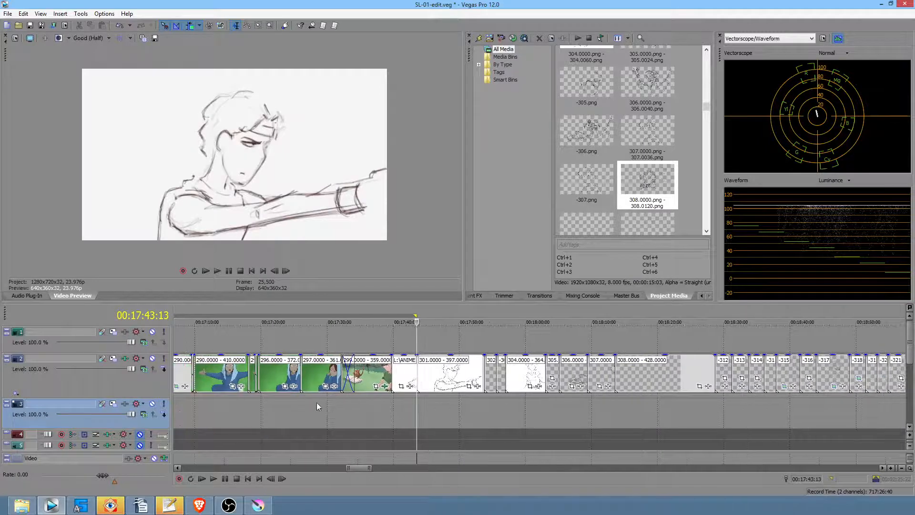
left_click(336, 402)
key("space")
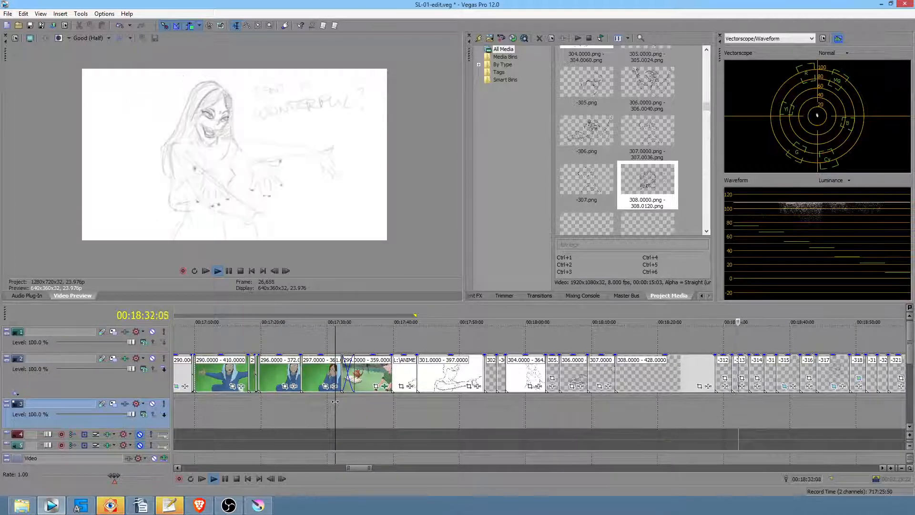
left_click(714, 403)
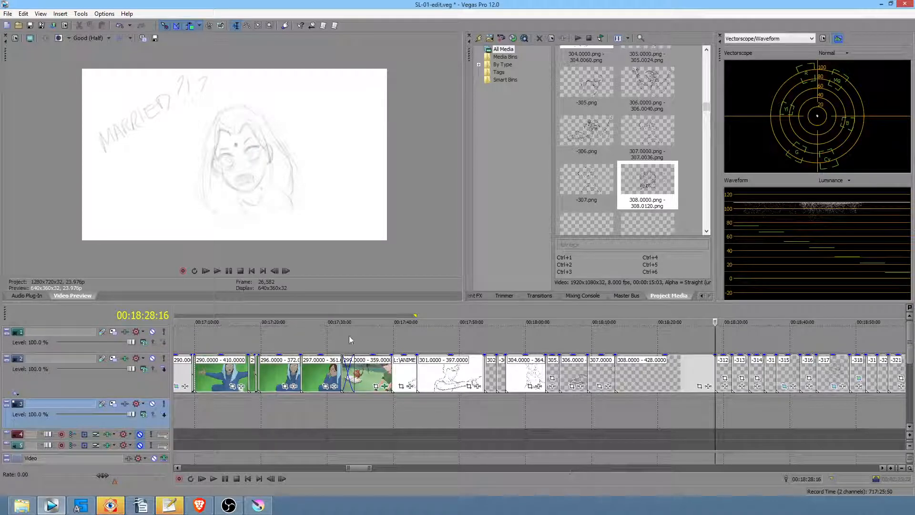
Step: Measure the stretch from 00:17:28:13 to the end of clip 308 with a time selection, then clear the selection
left_click_drag(318, 334, 714, 342)
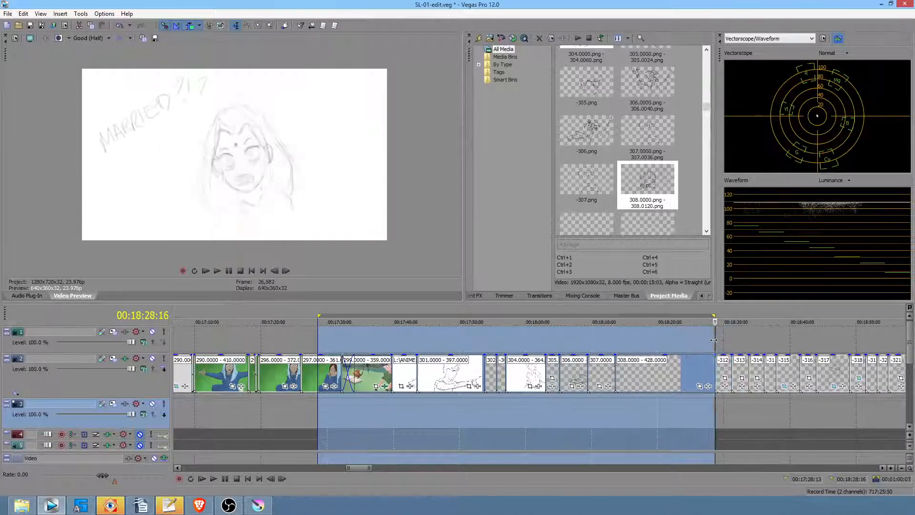
left_click(713, 340)
scroll(700, 336, "right", 7)
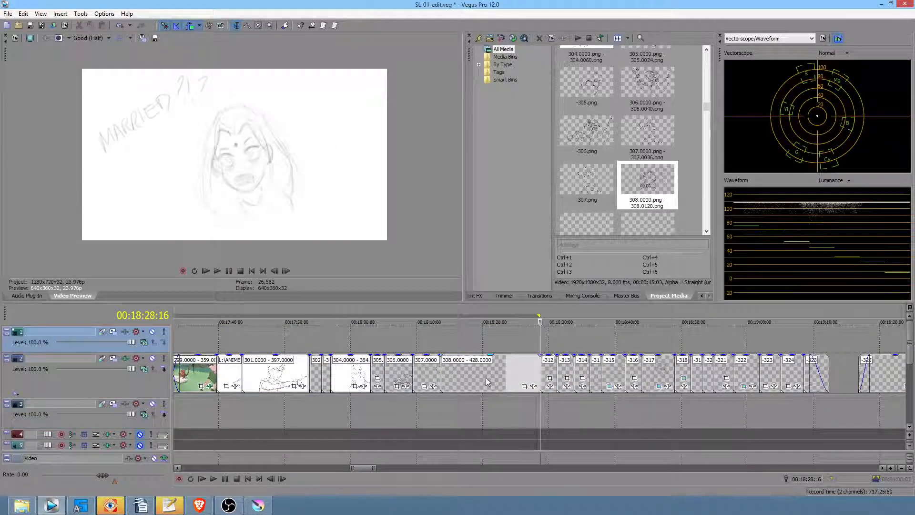
Step: Check the length of clip 308 alone, then the combined length of clips 307 and 308 up to 00:18:28:16
double_click(485, 378)
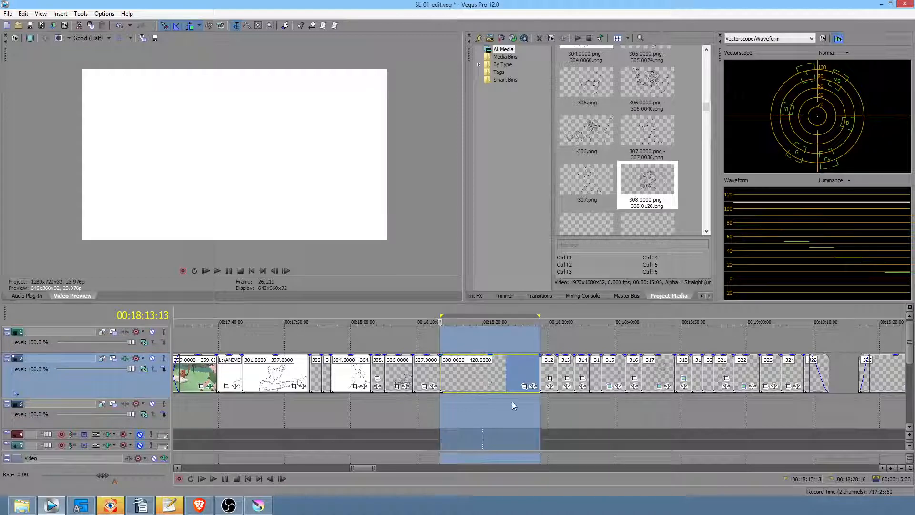
left_click(463, 413)
mouse_move(540, 402)
left_mouse_down()
mouse_move(403, 405)
mouse_move(412, 405)
left_mouse_up()
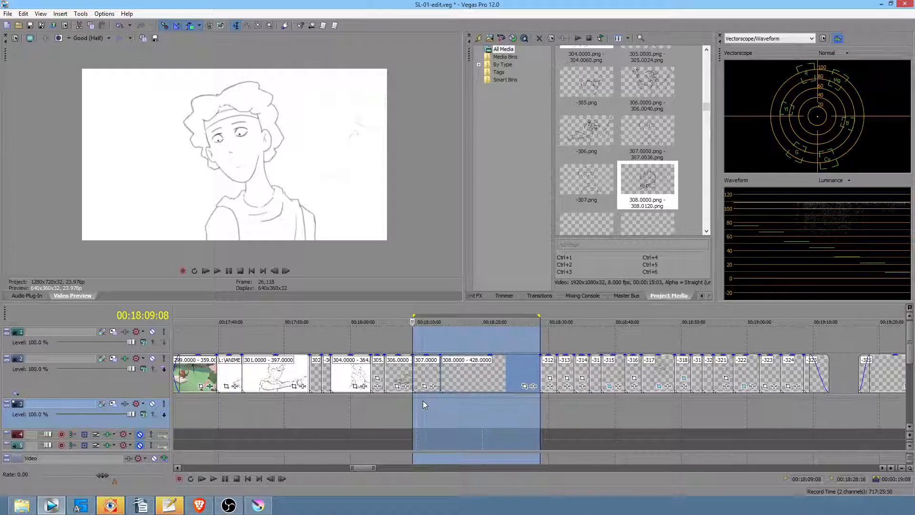
left_click(484, 404)
Step: Look over the whole edit's timeline, and mark the time range from within clip 225 to 00:14:22:22
scroll(496, 405, "down", 10)
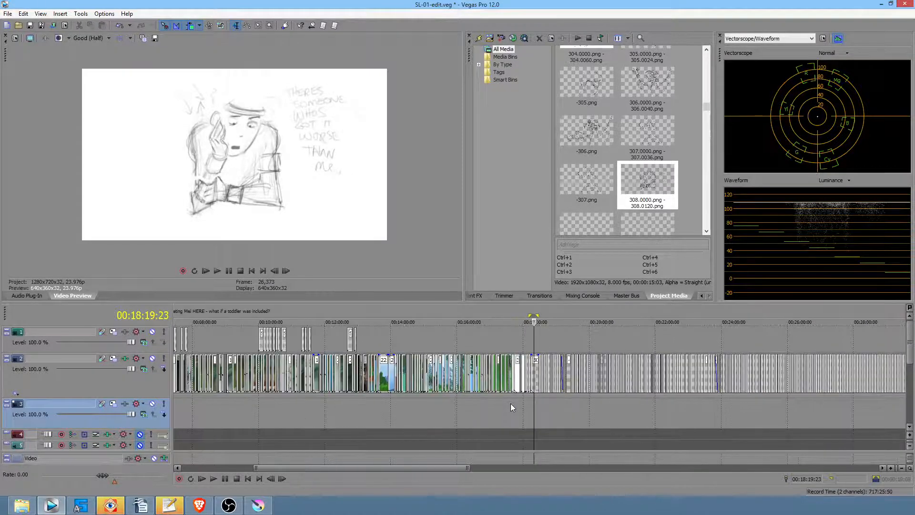
scroll(511, 404, "down", 8)
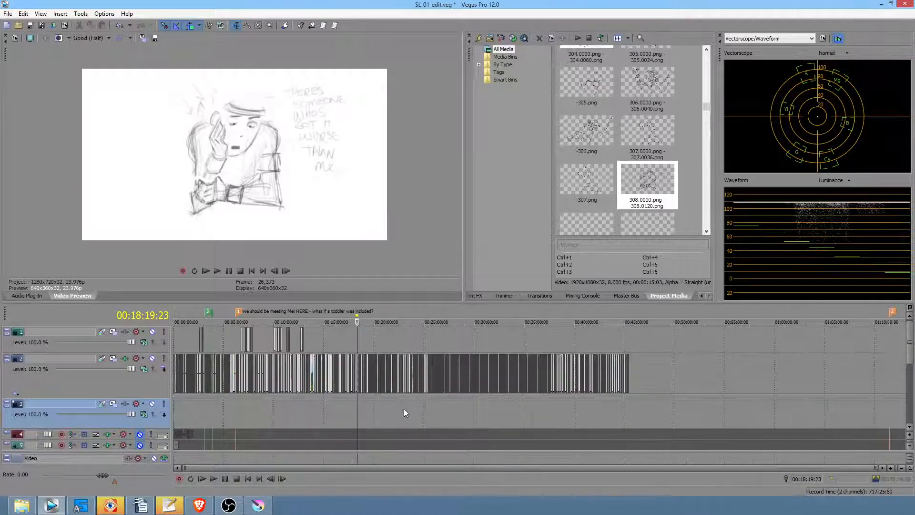
scroll(405, 410, "up", 4)
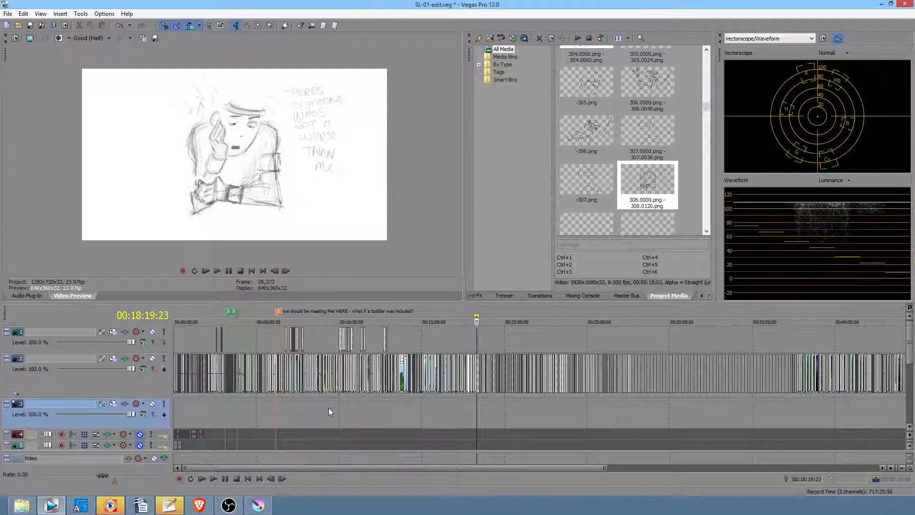
scroll(482, 405, "up", 10)
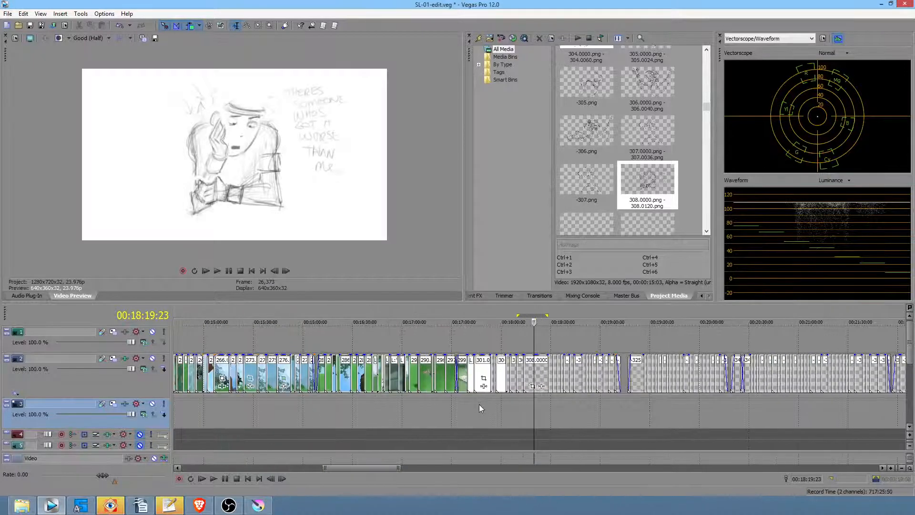
scroll(415, 410, "left", 3)
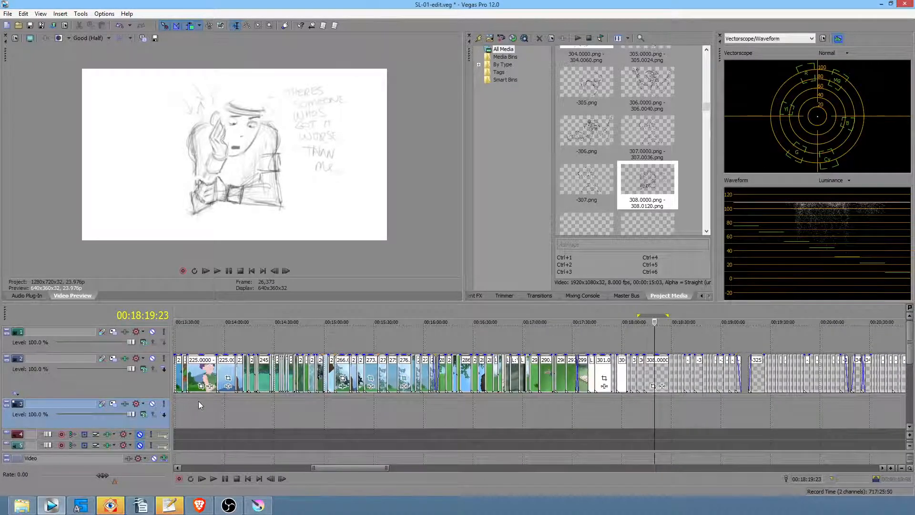
left_click_drag(198, 401, 262, 405)
left_click(262, 405)
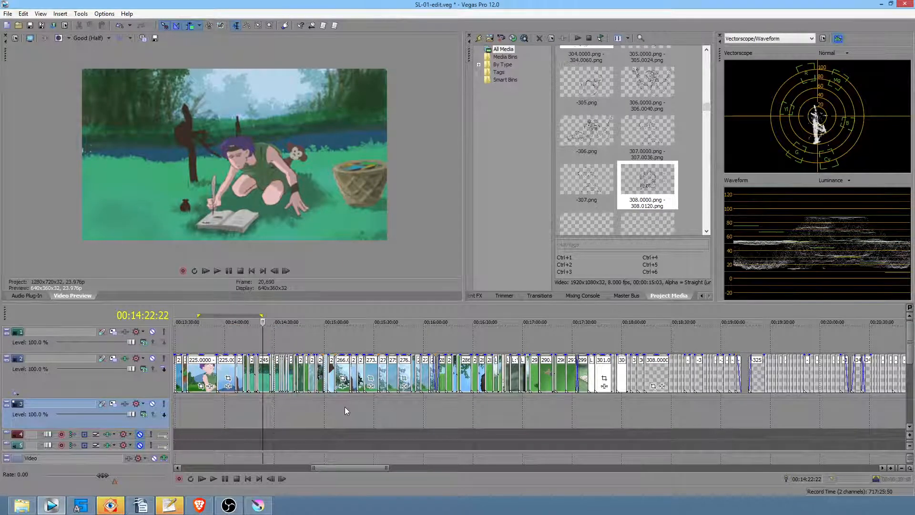
Step: Look over the edit from its beginning and mark the time range from 00:12:41:16 to 00:13:07:15
key("ctrl+Home")
scroll(425, 405, "down", 4)
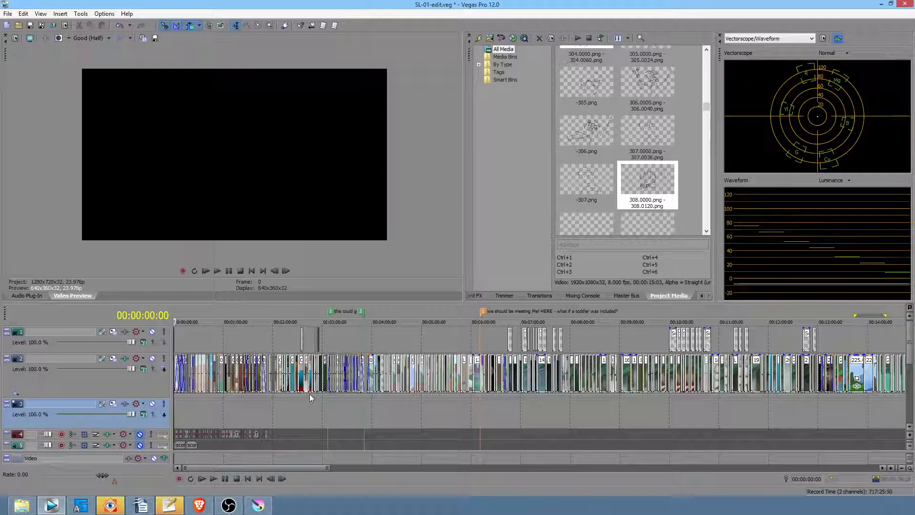
scroll(718, 409, "right", 10)
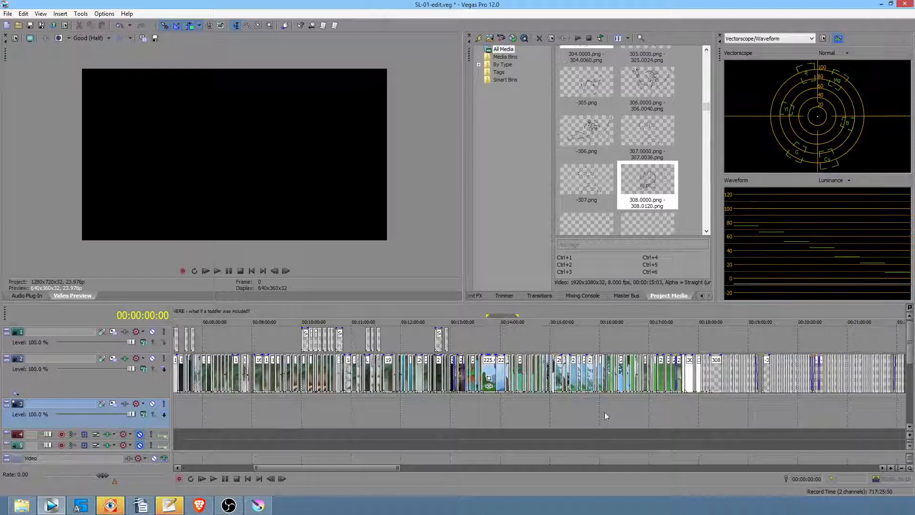
left_click(440, 403)
scroll(439, 404, "up", 5)
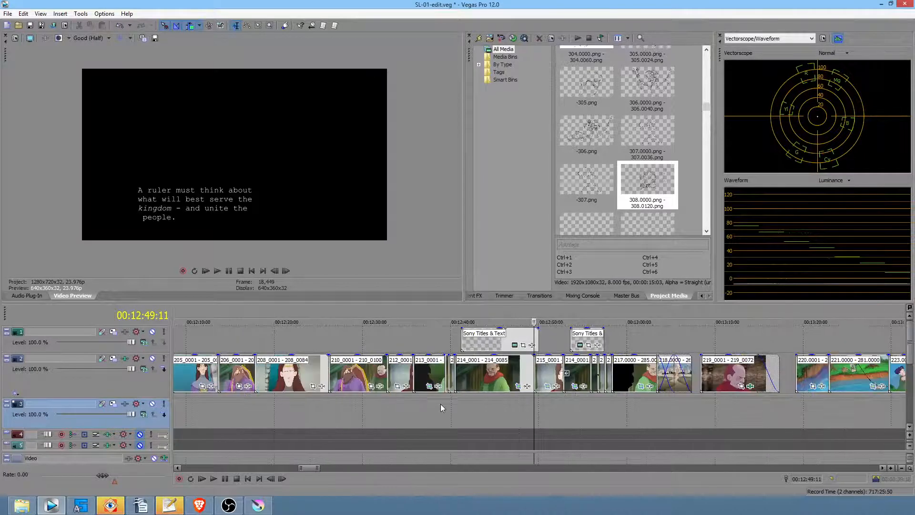
left_click_drag(466, 416, 696, 403)
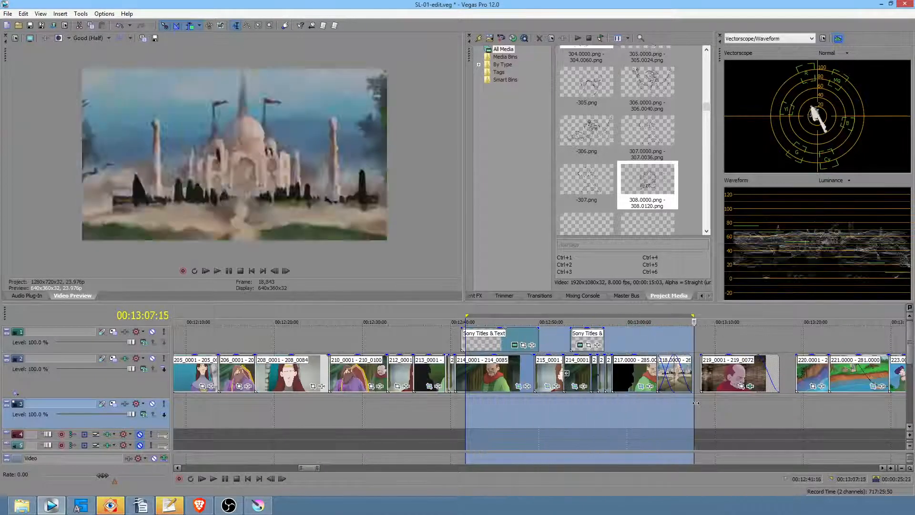
Step: Measure the length of clip 219 with a time selection, then mark its opening part from 00:13:08:07 to 00:13:09:15
scroll(571, 405, "right", 8)
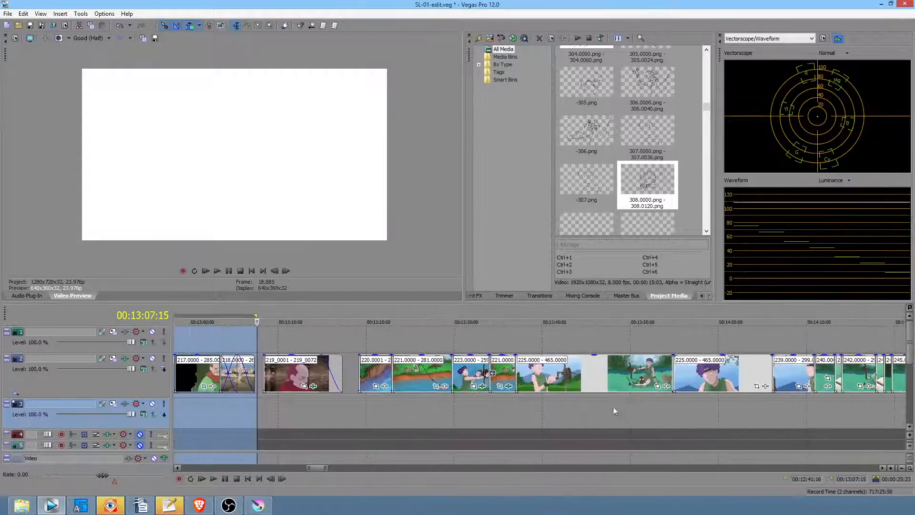
left_click_drag(263, 411, 342, 411)
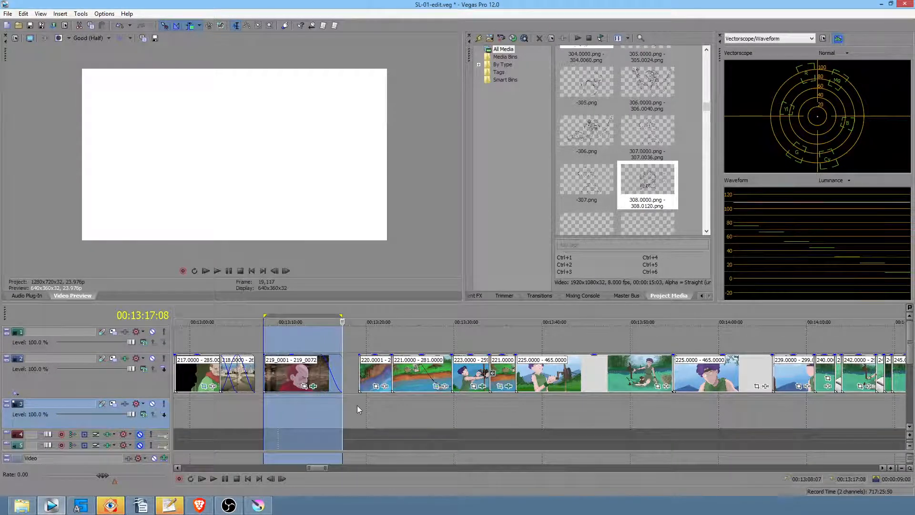
left_click(356, 405)
mouse_move(276, 405)
left_mouse_down()
mouse_move(320, 406)
mouse_move(262, 411)
left_mouse_up()
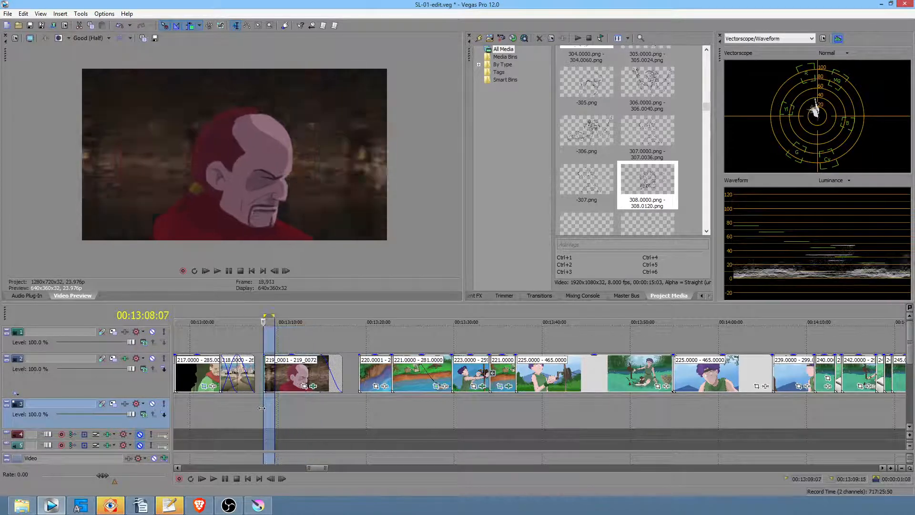
Step: Mark the stretch from 00:11:26:23 to 00:12:56:15, then a longer one from 00:08:21:16 to 00:13:36:22
scroll(296, 412, "down", 4)
left_click_drag(495, 413, 199, 406)
scroll(286, 410, "down", 4)
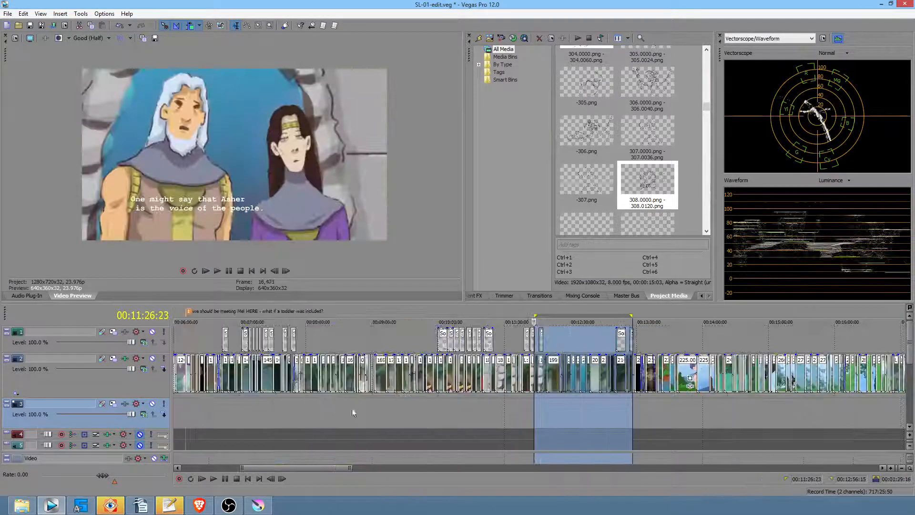
left_click_drag(330, 414, 679, 409)
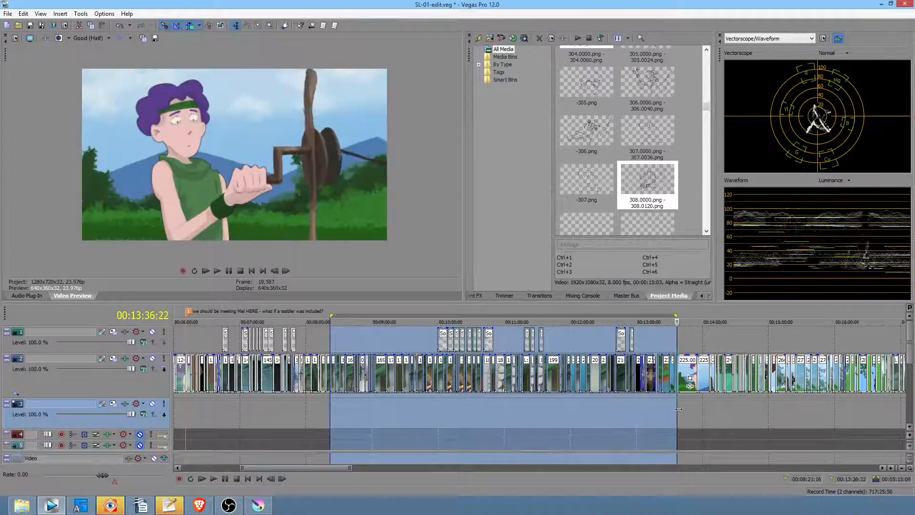
Step: Mark a short time range in clip 214 from 00:12:45:06 to 00:12:47:04, then another within clip 219
scroll(720, 404, "right", 3)
scroll(671, 407, "up", 3)
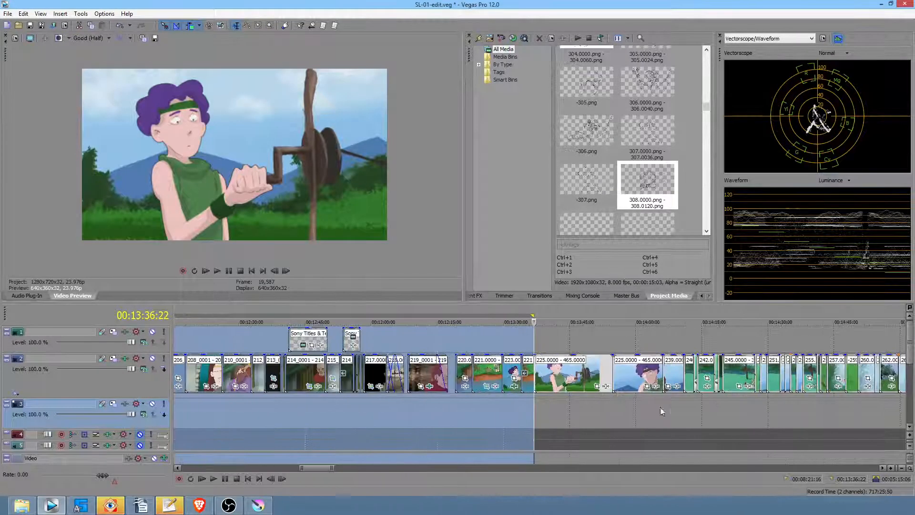
scroll(645, 409, "down", 1)
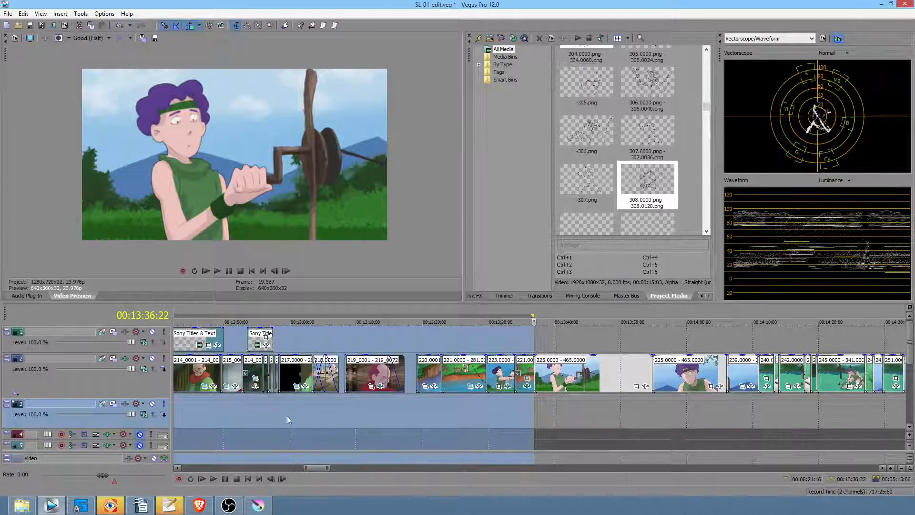
left_click_drag(193, 413, 205, 411)
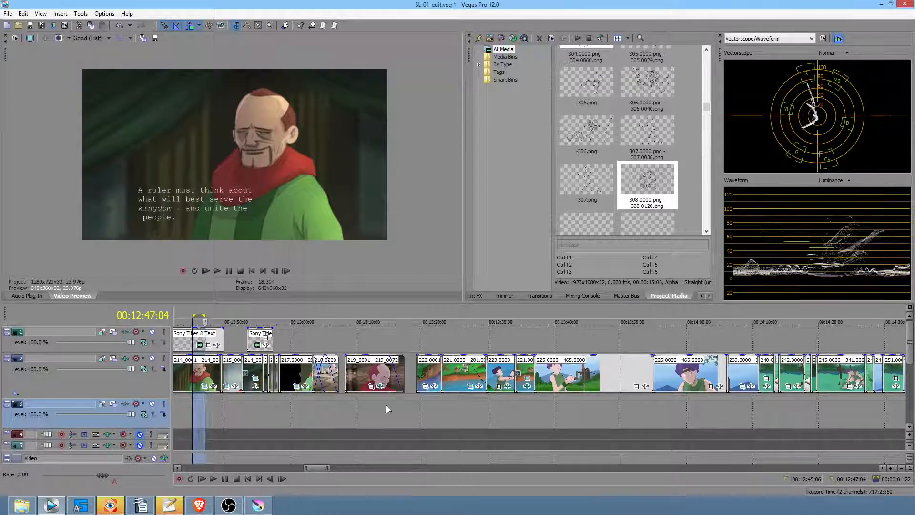
left_click_drag(353, 410, 386, 409)
Step: Play the edit from 00:13:19:03 to the end of clip 308, and pause at the start of clip -312
left_click(414, 405)
key("space")
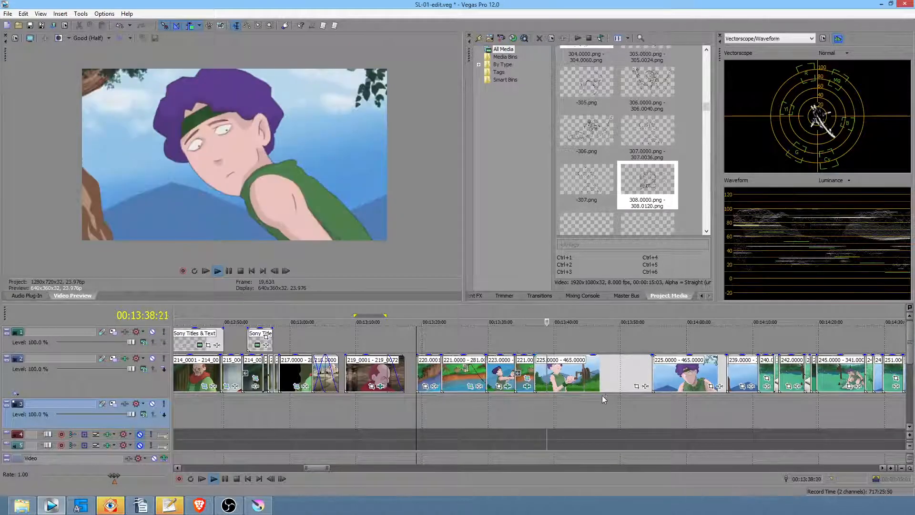
scroll(604, 395, "down", 3)
scroll(530, 407, "right", 5)
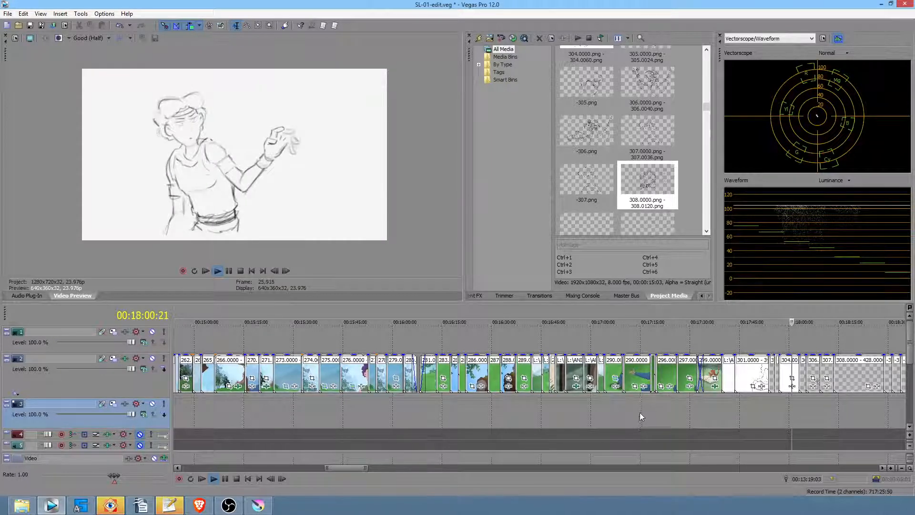
scroll(695, 414, "right", 7)
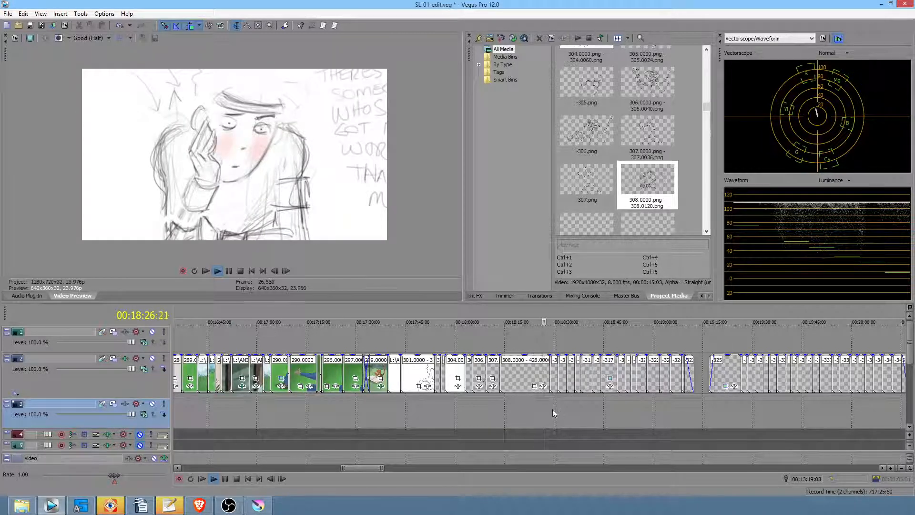
key("Return")
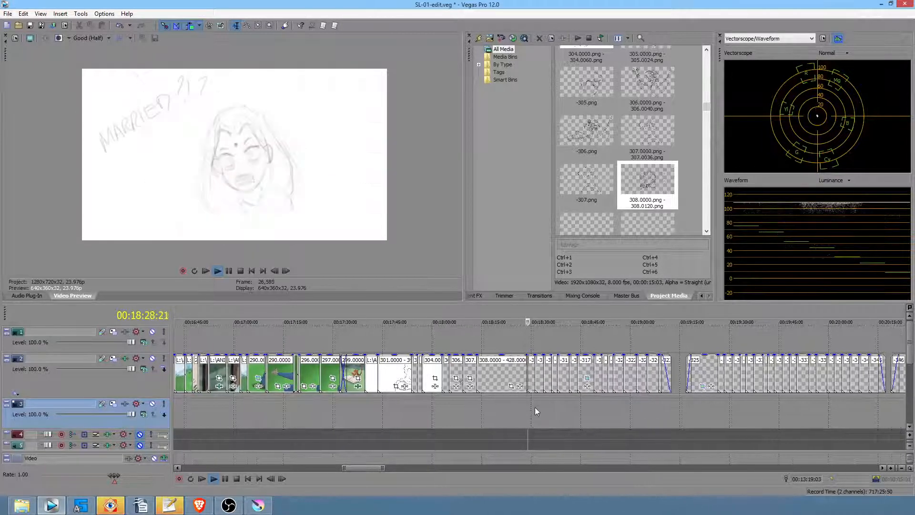
Step: Inspect the cut between clips 308 and -312, marking a time range across it and clearing the selection
scroll(533, 406, "up", 5)
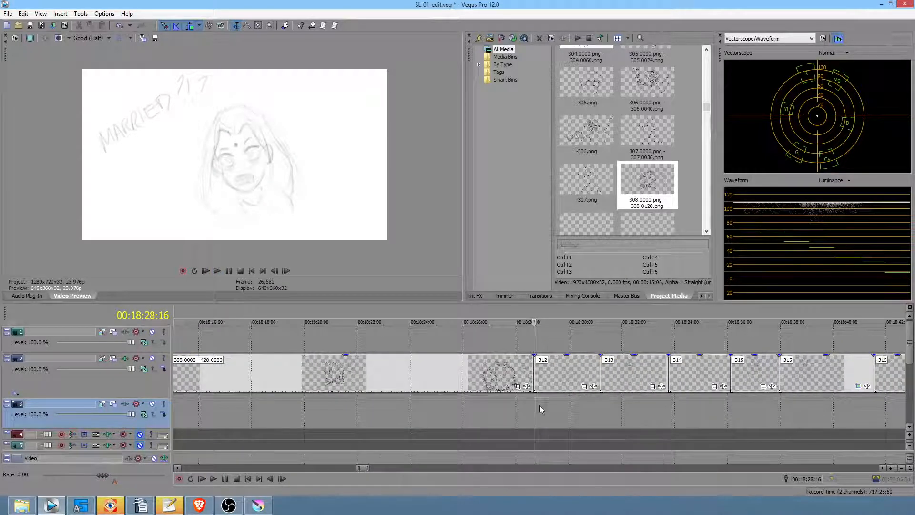
scroll(539, 406, "down", 3)
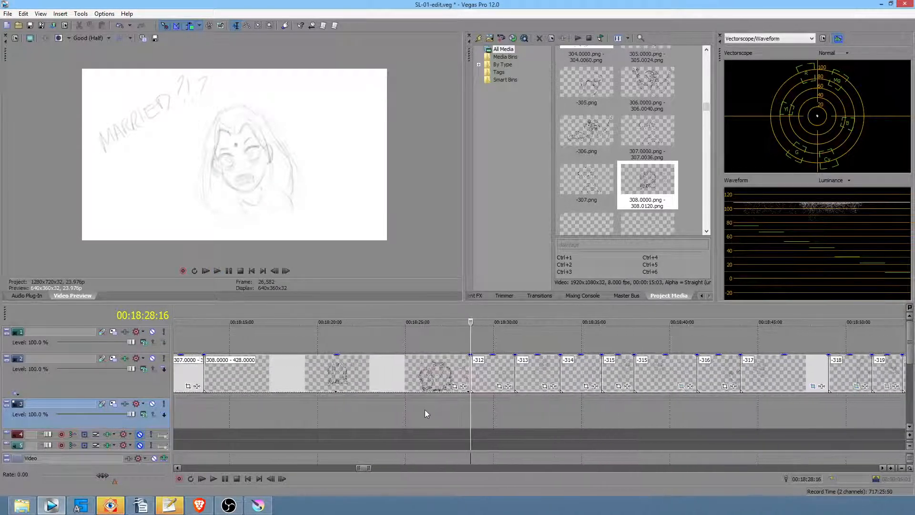
left_click_drag(426, 413, 494, 418)
left_click(493, 417)
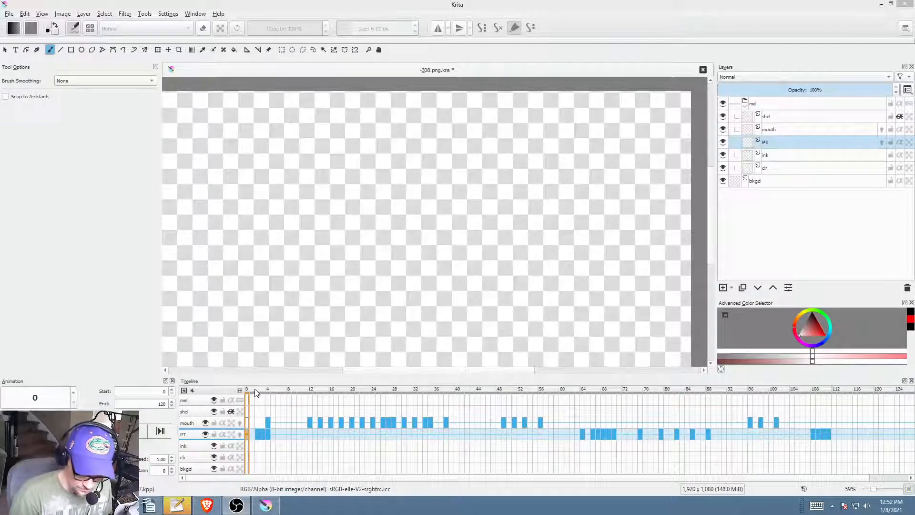
Step: Switch to Krita and scrub through the -308.png.kra animation, checking frames 41 and 17 and stopping at frame 19
mouse_move(256, 392)
left_mouse_down()
mouse_move(535, 404)
mouse_move(245, 417)
left_mouse_up()
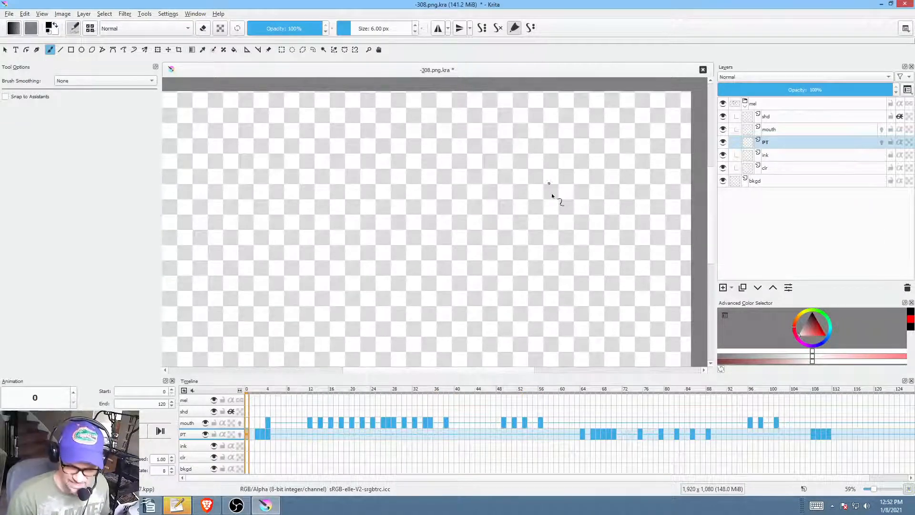
left_click_drag(473, 235, 489, 253)
mouse_move(288, 390)
left_mouse_down()
mouse_move(648, 426)
mouse_move(848, 424)
mouse_move(455, 451)
left_mouse_up()
mouse_move(455, 450)
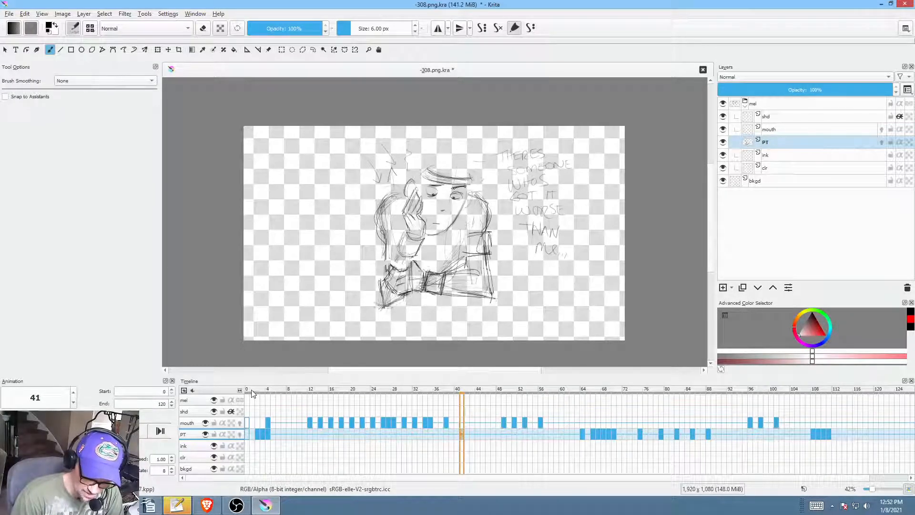
mouse_move(251, 390)
left_mouse_down()
mouse_move(445, 404)
mouse_move(581, 430)
mouse_move(837, 437)
mouse_move(483, 437)
mouse_move(857, 440)
mouse_move(338, 439)
left_mouse_up()
mouse_move(338, 439)
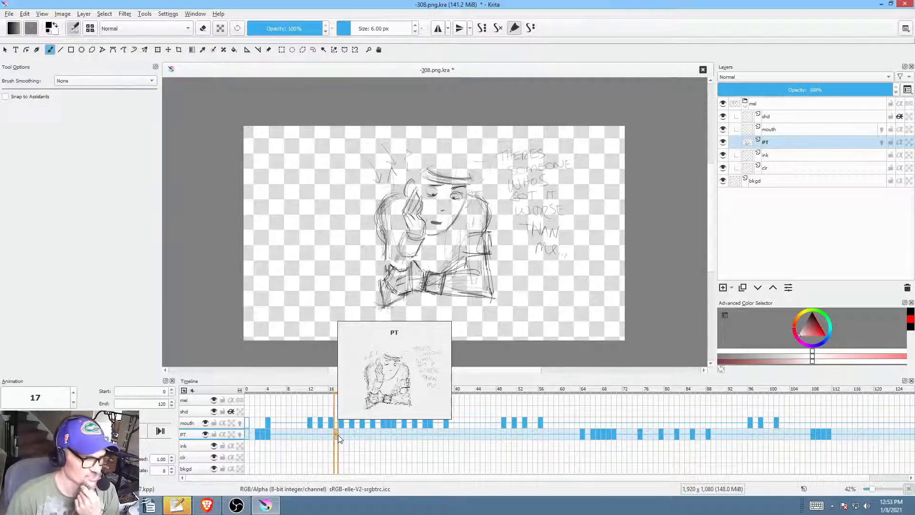
key("Right")
key("Right")
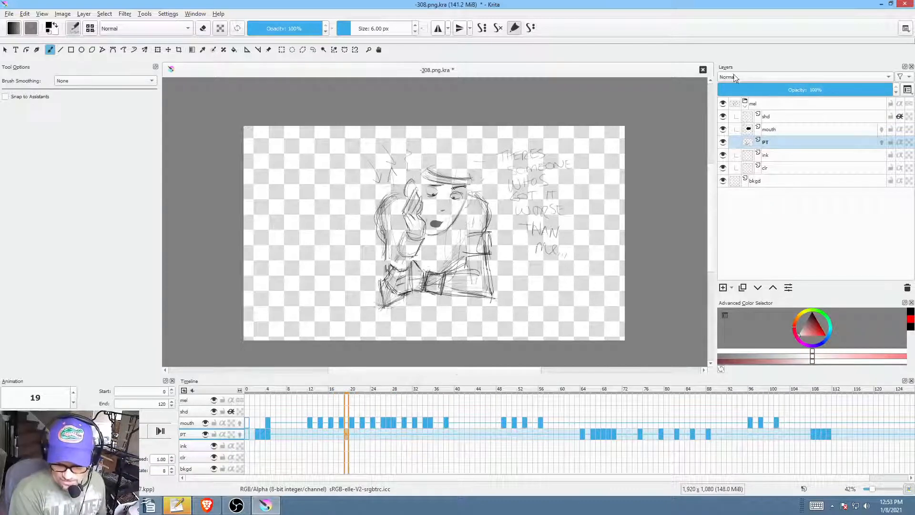
Step: Save the modified -308.png.kra file and close the document
left_click(703, 69)
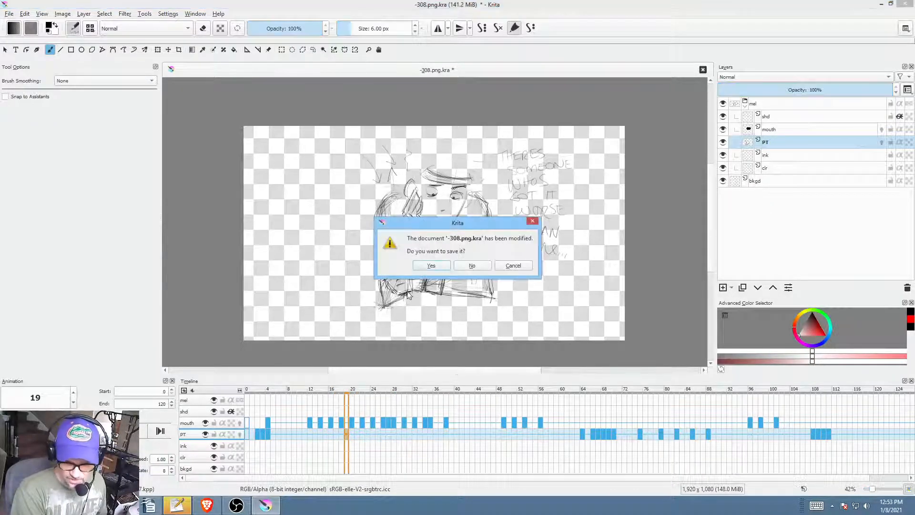
left_click(513, 269)
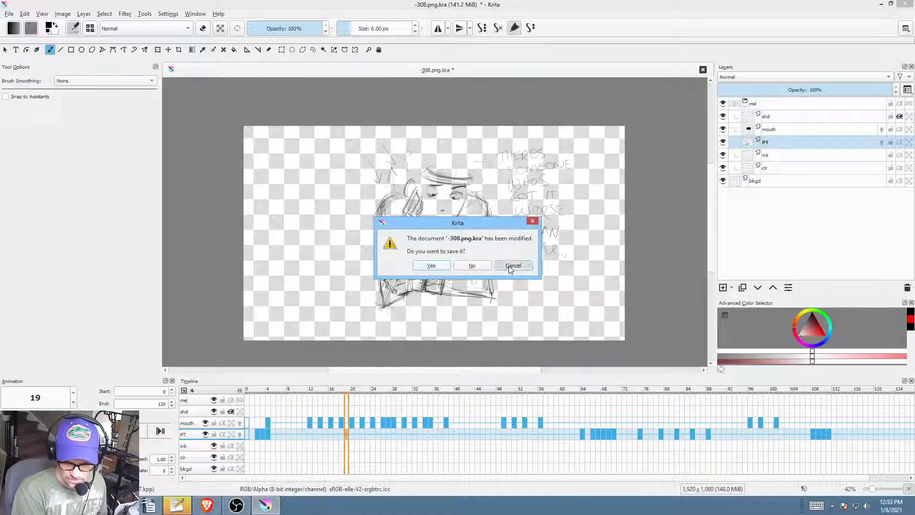
key("ctrl")
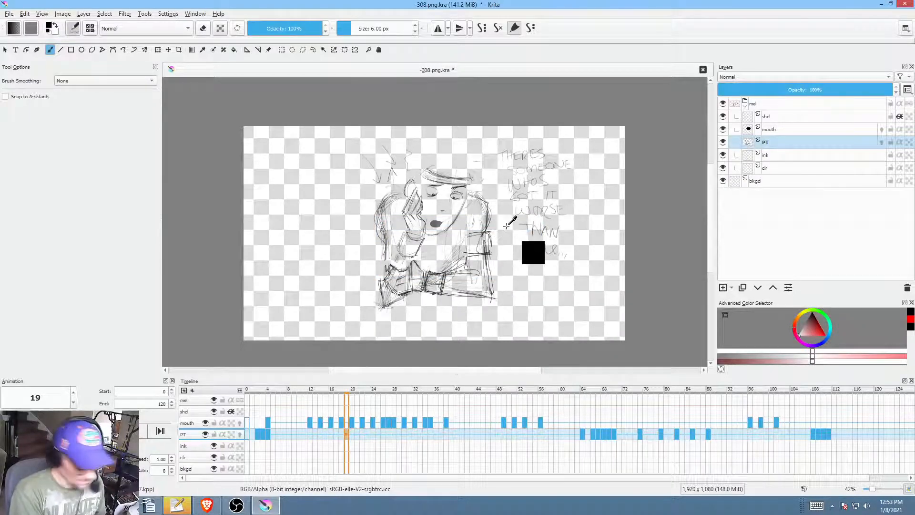
key("ctrl+s")
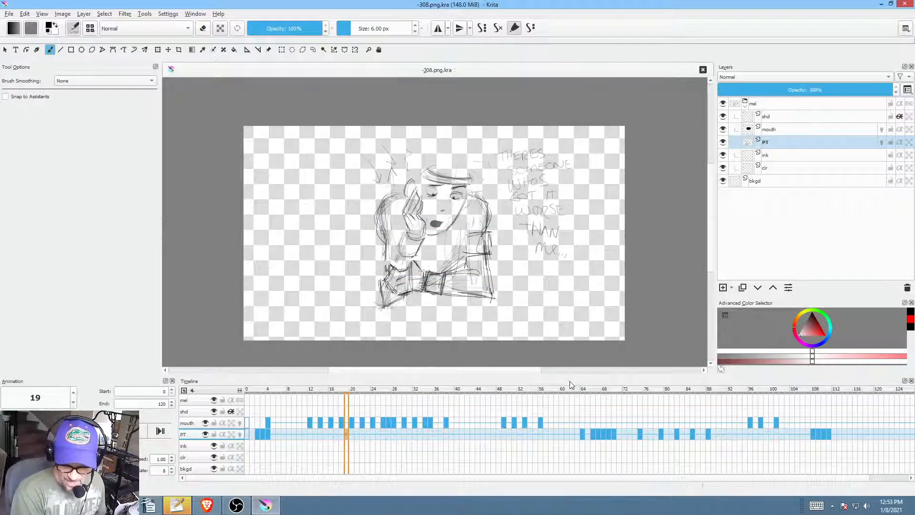
left_click(702, 70)
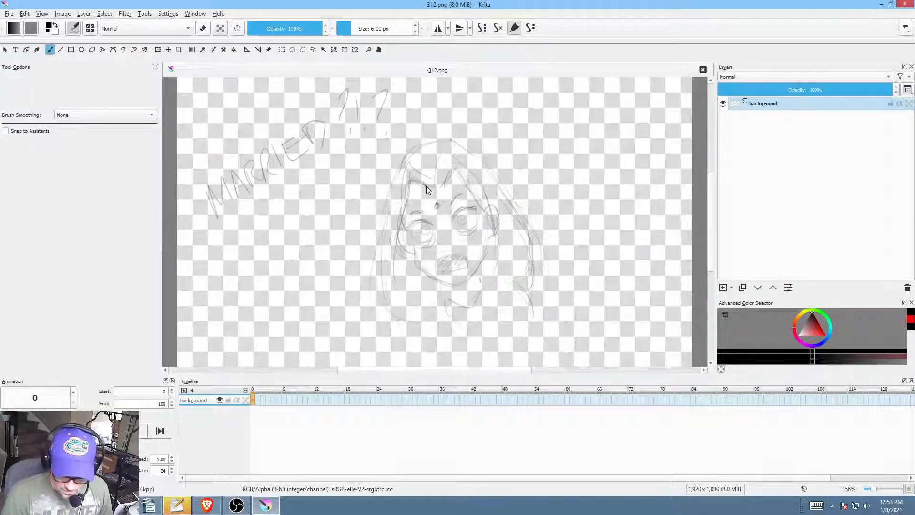
Step: Enlarge the canvas area of -312.png and create a keyframe at frame 0 on the background layer
left_click_drag(386, 374, 387, 411)
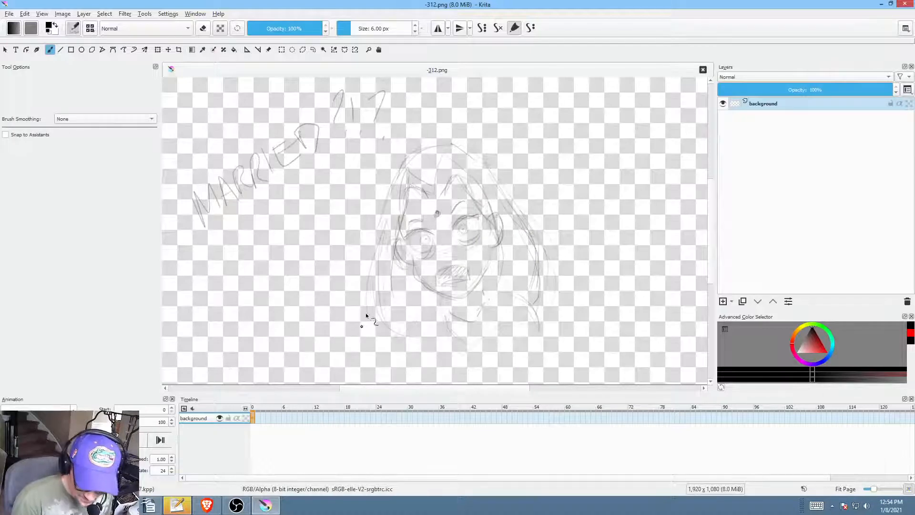
mouse_move(405, 285)
left_mouse_down()
mouse_move(434, 254)
mouse_move(405, 299)
mouse_move(476, 241)
mouse_move(481, 277)
mouse_move(501, 260)
left_mouse_up()
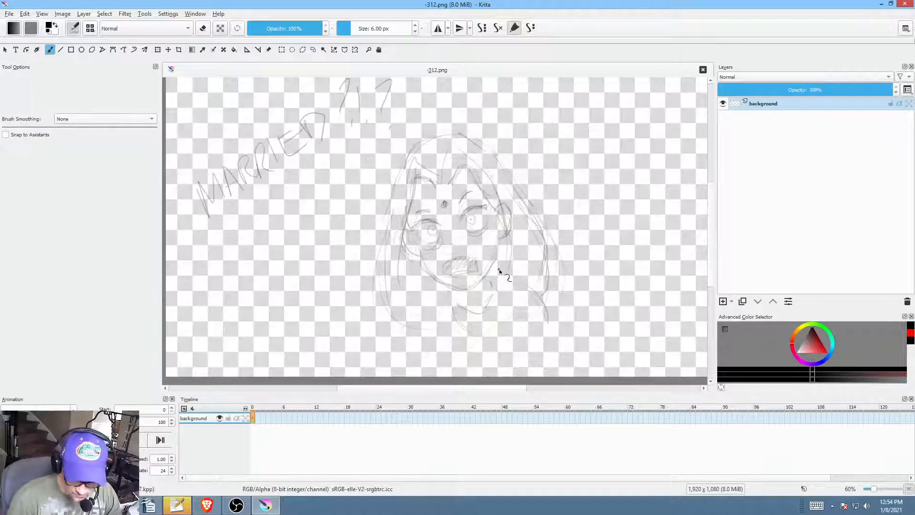
left_click_drag(478, 194, 527, 166)
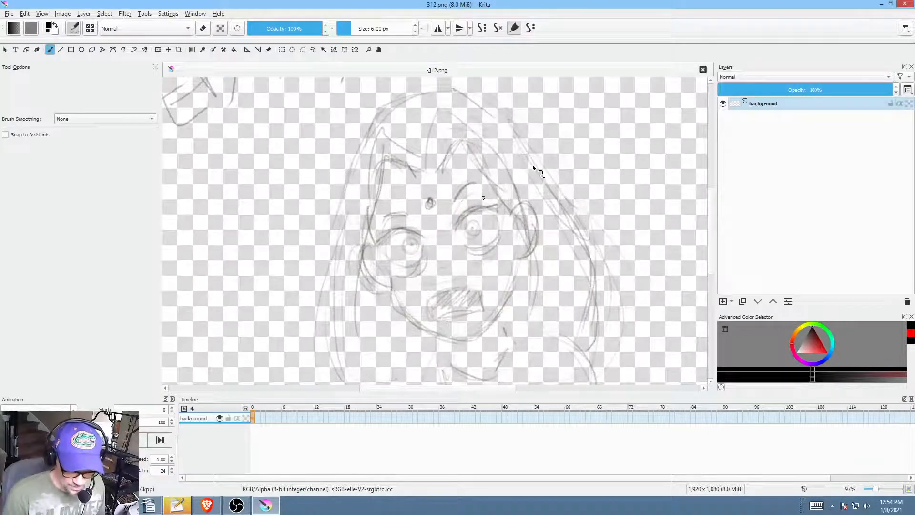
left_click(782, 104)
left_click(257, 414)
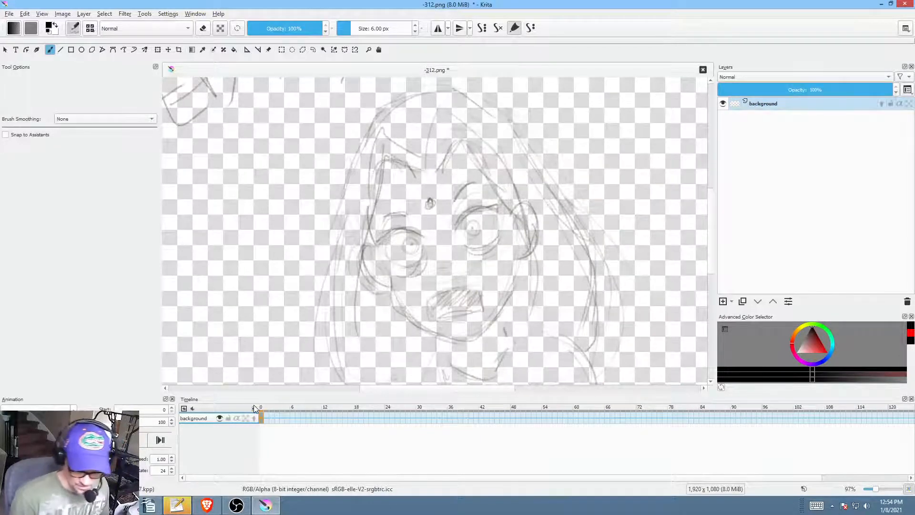
Step: Darken the character's bangs and the inner hair strands framing both sides of the face with a 6 px brush
scroll(480, 266, "up", 3)
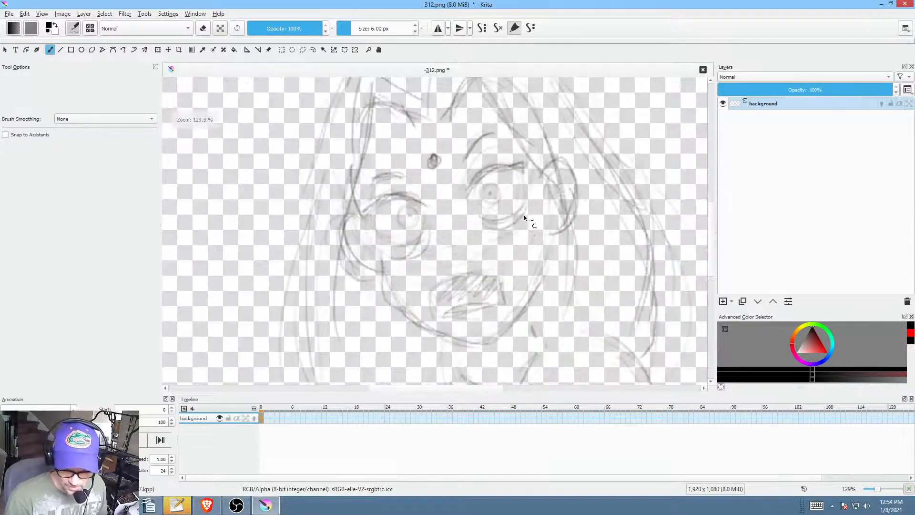
left_click_drag(509, 223, 483, 304)
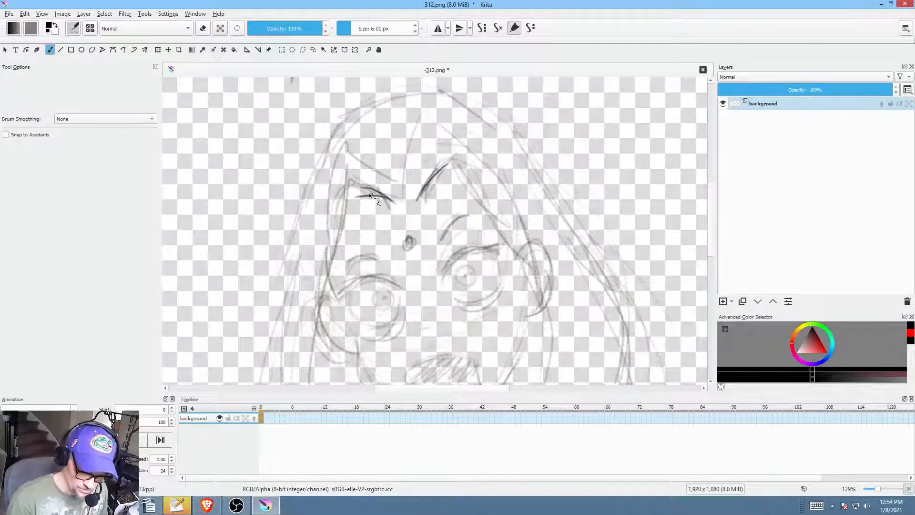
mouse_move(410, 200)
left_mouse_down()
mouse_move(440, 165)
mouse_move(428, 188)
mouse_move(451, 173)
mouse_move(501, 168)
mouse_move(533, 128)
left_mouse_up()
left_click_drag(388, 162, 347, 335)
left_click_drag(415, 275, 424, 262)
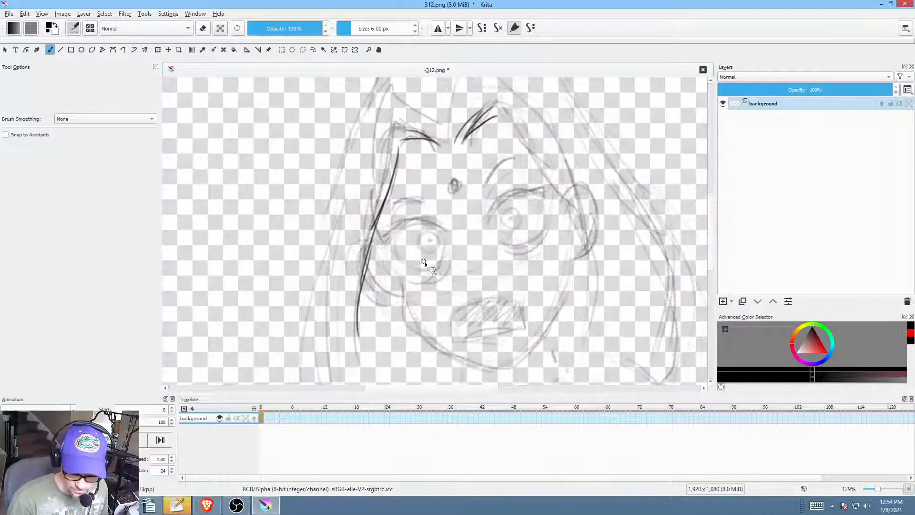
mouse_move(506, 116)
left_mouse_down()
mouse_move(589, 243)
mouse_move(560, 128)
left_mouse_up()
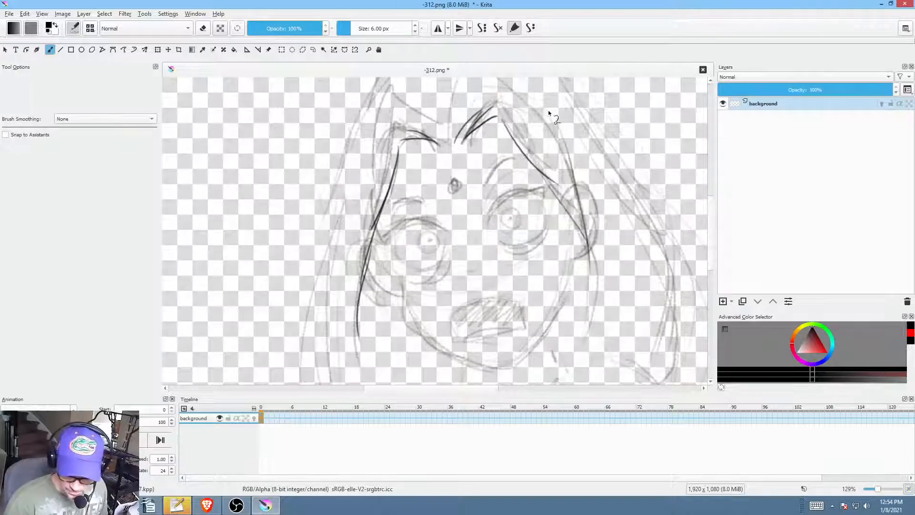
left_click_drag(580, 229, 583, 275)
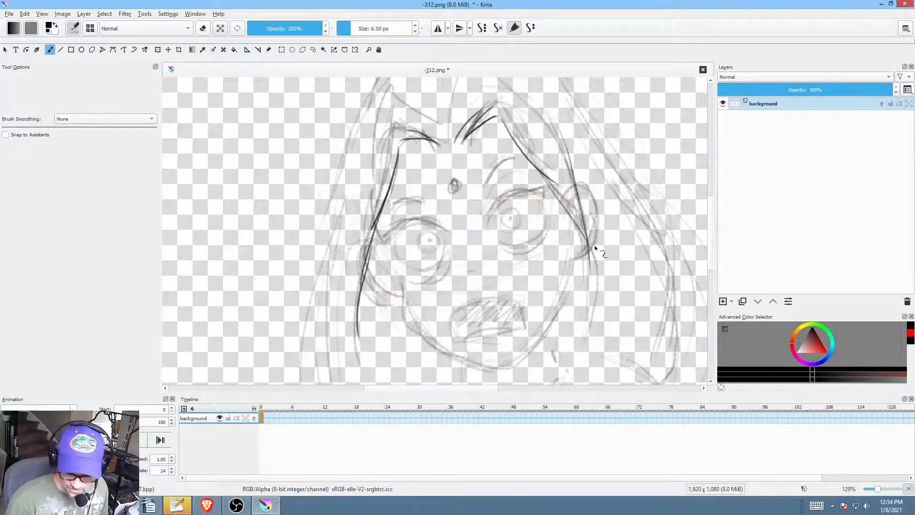
Step: Redraw the outer hair contours over the rough sketch, from the crown down both sides to the shoulders
scroll(594, 248, "down", 2)
mouse_move(387, 159)
left_mouse_down()
mouse_move(407, 153)
mouse_move(416, 160)
mouse_move(396, 154)
mouse_move(385, 183)
mouse_move(388, 162)
mouse_move(365, 238)
left_mouse_up()
left_click_drag(382, 181, 339, 329)
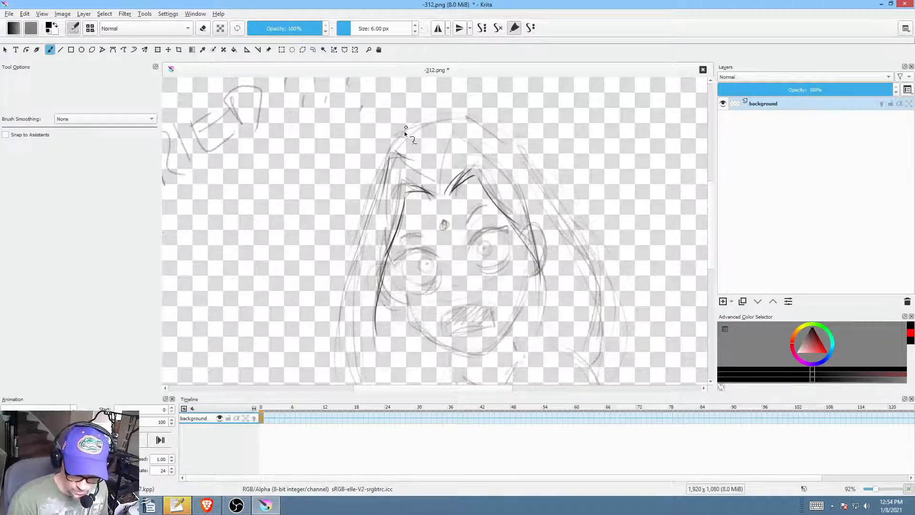
mouse_move(390, 157)
left_mouse_down()
mouse_move(471, 114)
mouse_move(513, 143)
left_mouse_up()
left_click_drag(546, 173, 587, 248)
left_click_drag(550, 191, 619, 295)
left_click_drag(569, 220, 614, 348)
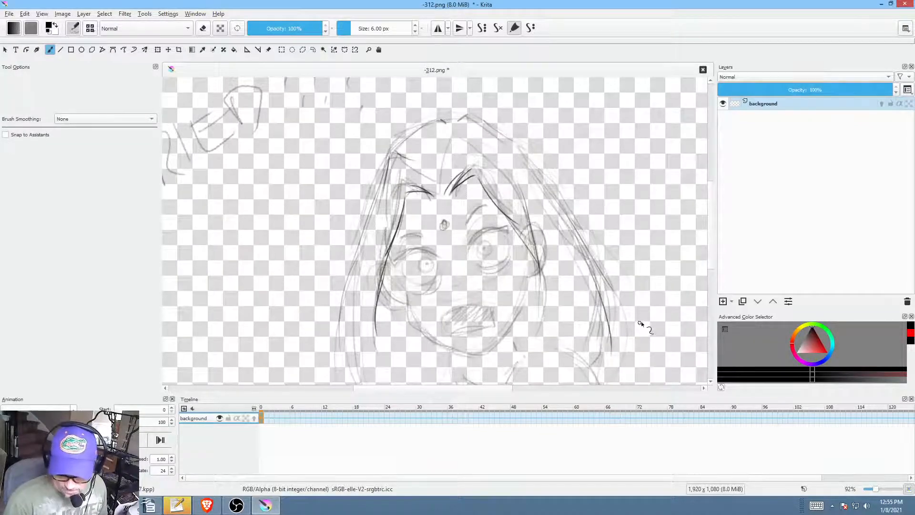
left_click_drag(619, 277, 621, 305)
left_click_drag(608, 261, 569, 221)
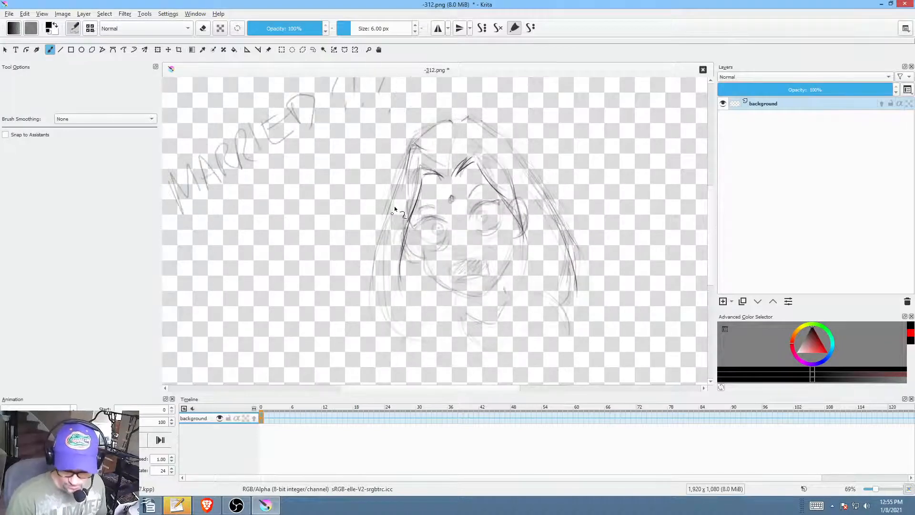
left_click_drag(404, 162, 379, 325)
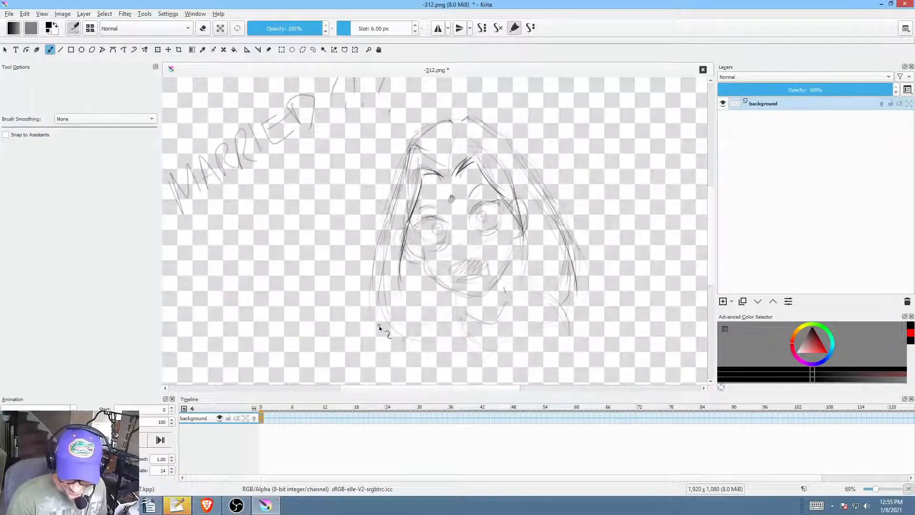
left_click_drag(385, 240, 394, 345)
left_click_drag(386, 276, 416, 340)
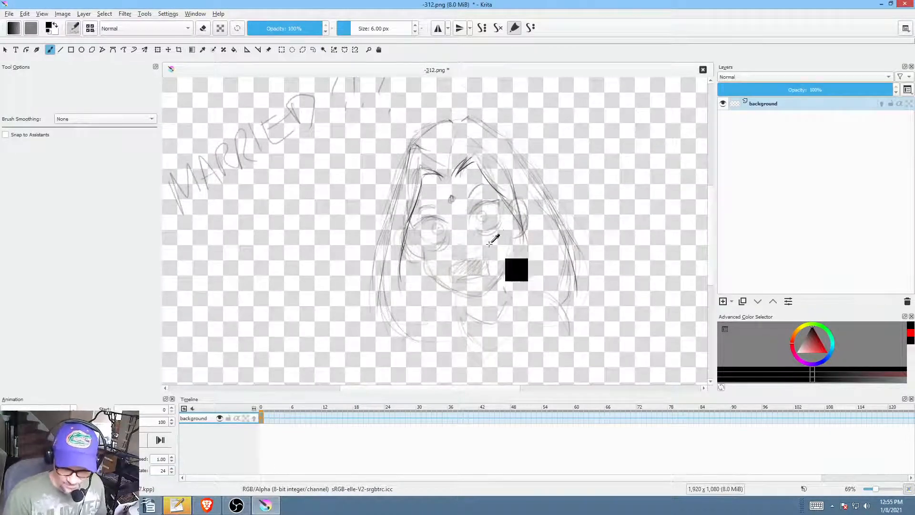
scroll(515, 258, "up", 2)
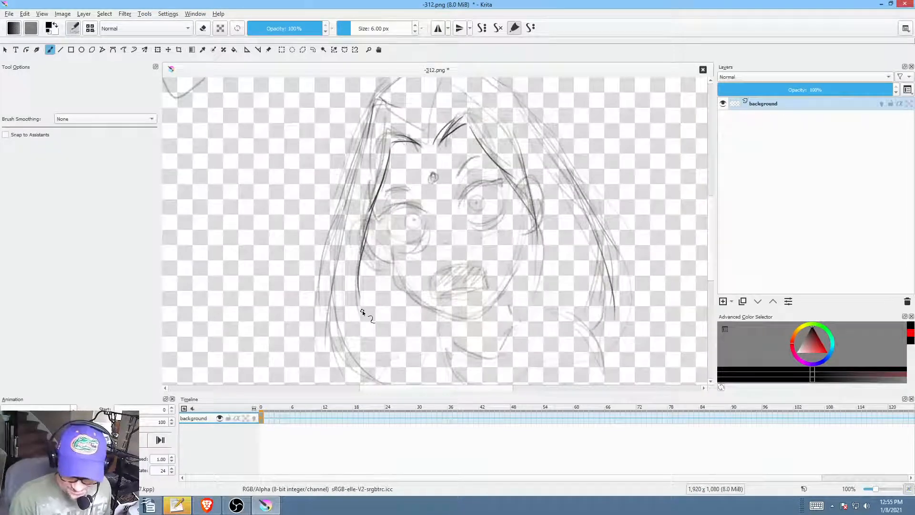
scroll(525, 239, "down", 2)
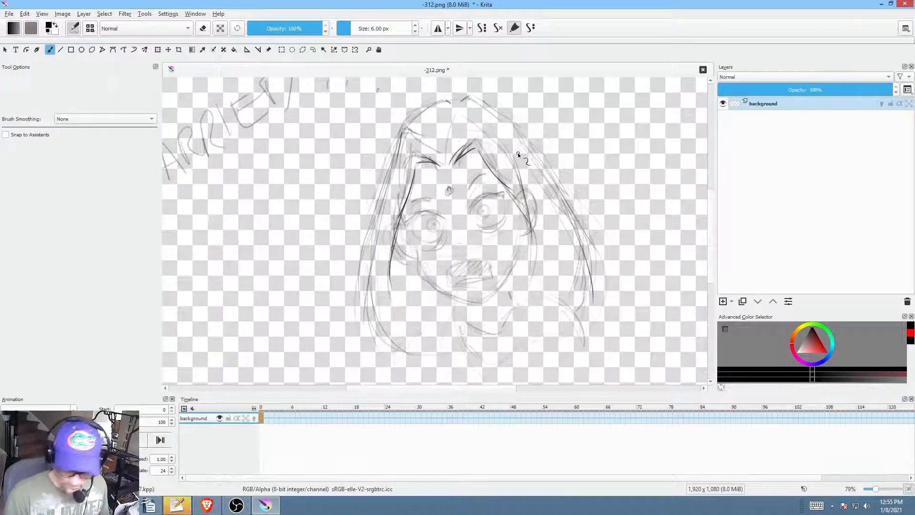
left_click_drag(550, 253, 539, 273)
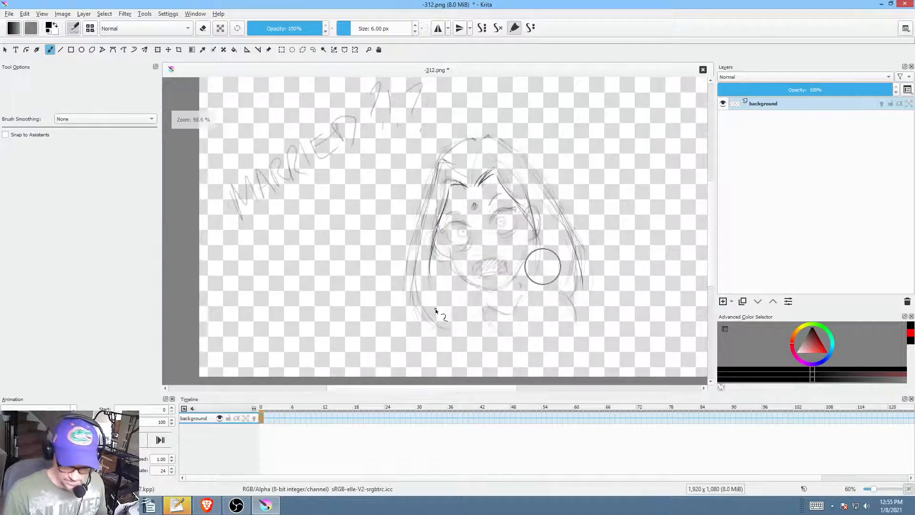
Step: Copy the background layer's keyframe from frame 0 to frame 8 and clear the drawing on frame 0
left_click_drag(261, 417, 302, 417)
left_click(287, 418)
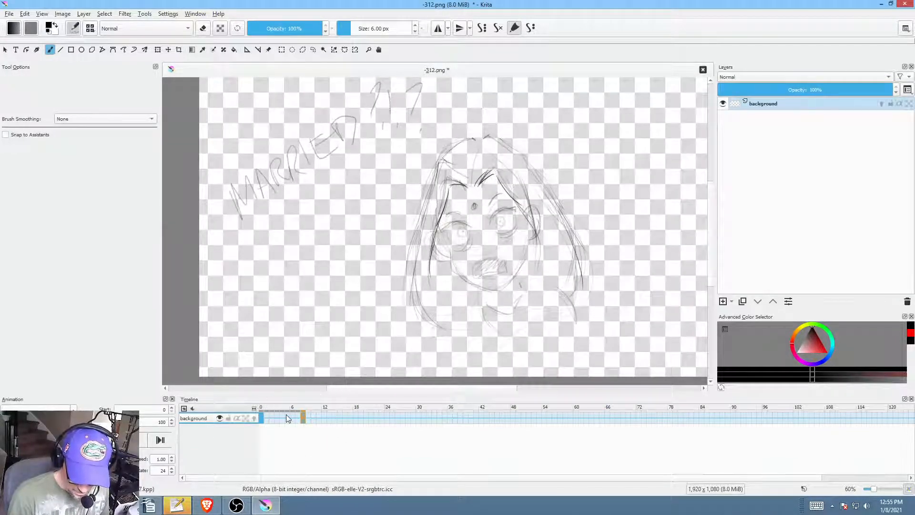
left_click(263, 419)
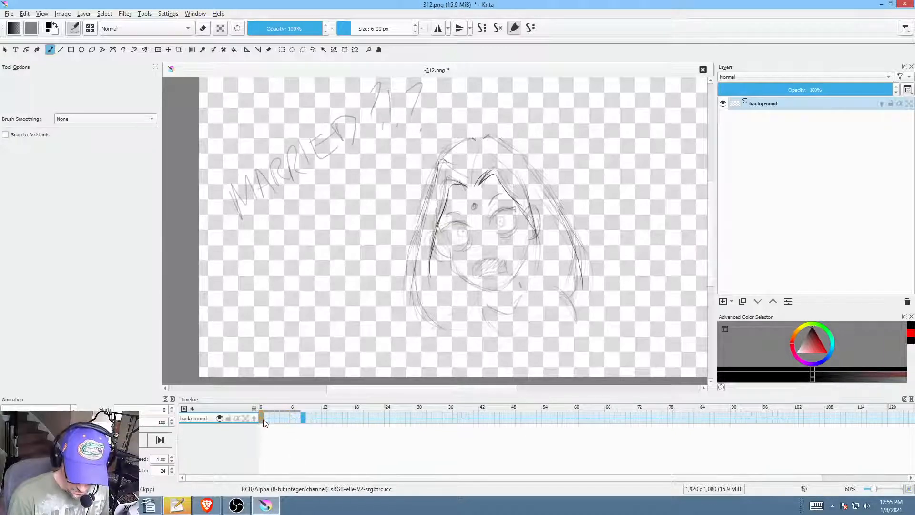
key("Delete")
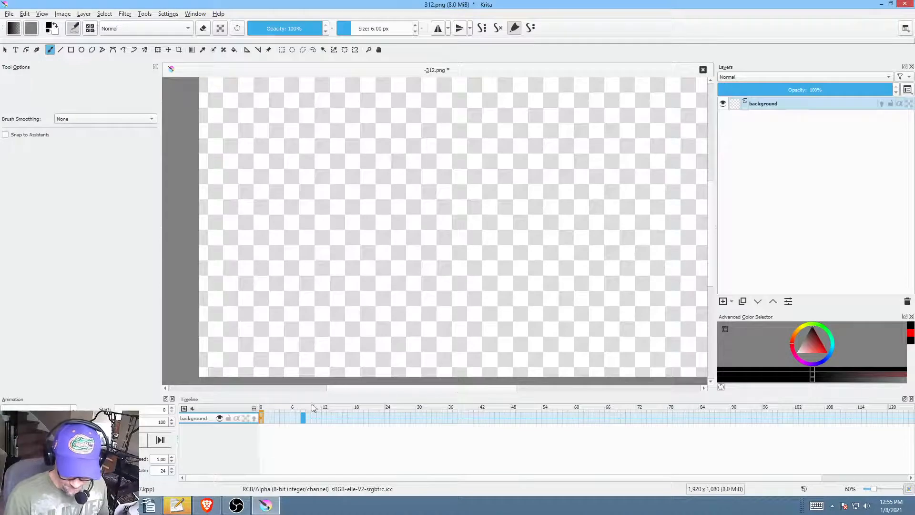
Step: Go to frame 4, add a new paint layer above the background, and save -312.png
left_click(282, 419)
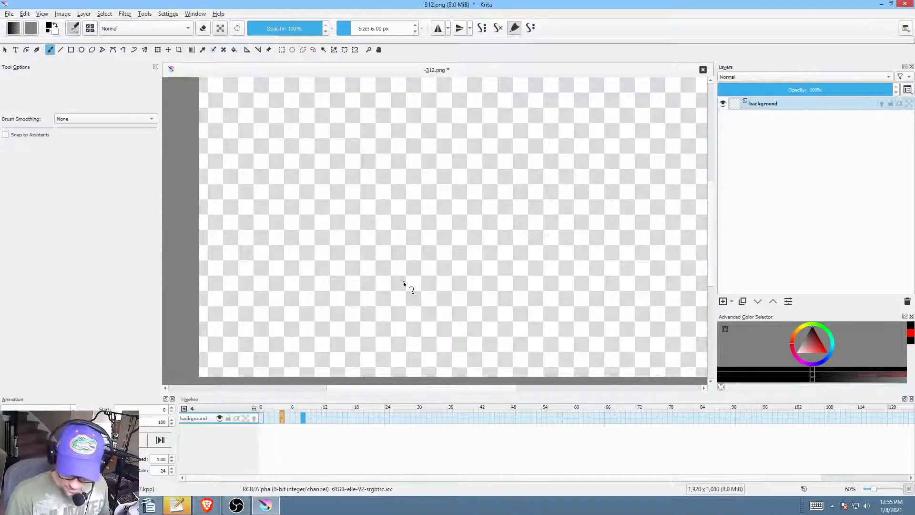
left_click(723, 301)
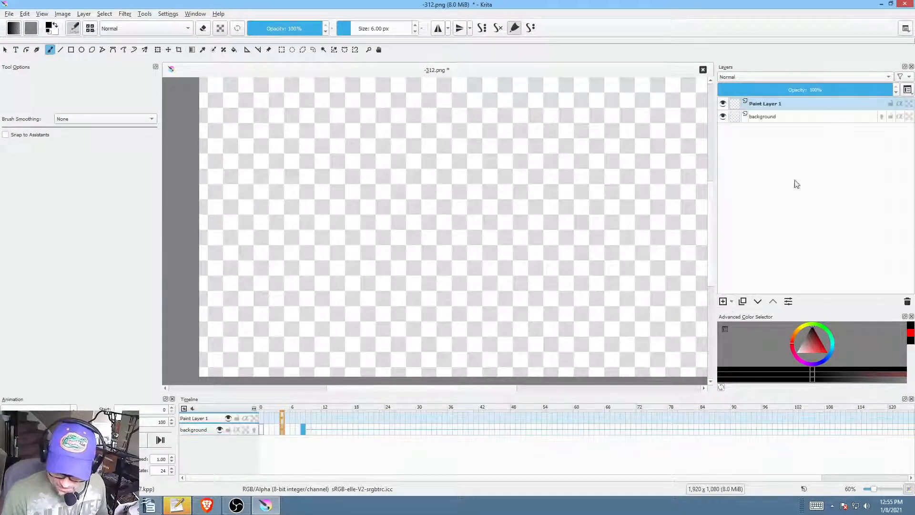
left_click(789, 103)
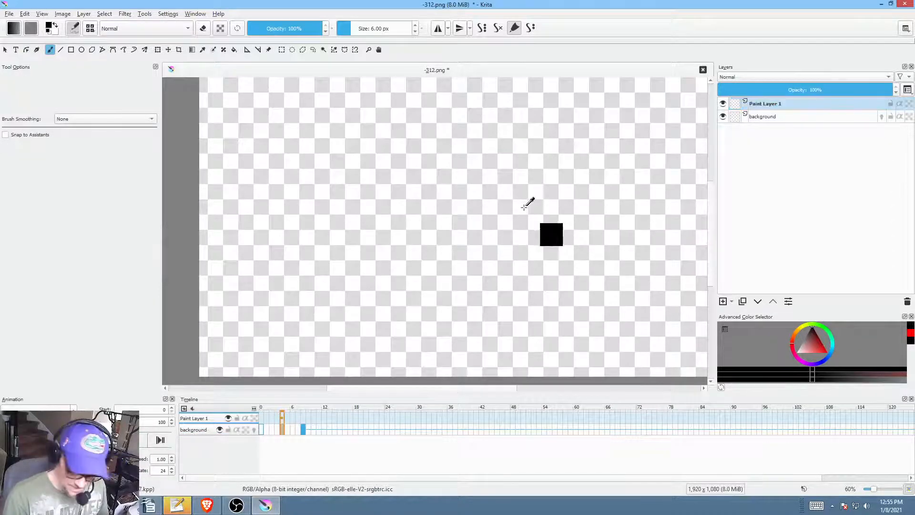
key("ctrl+s")
left_click(581, 399)
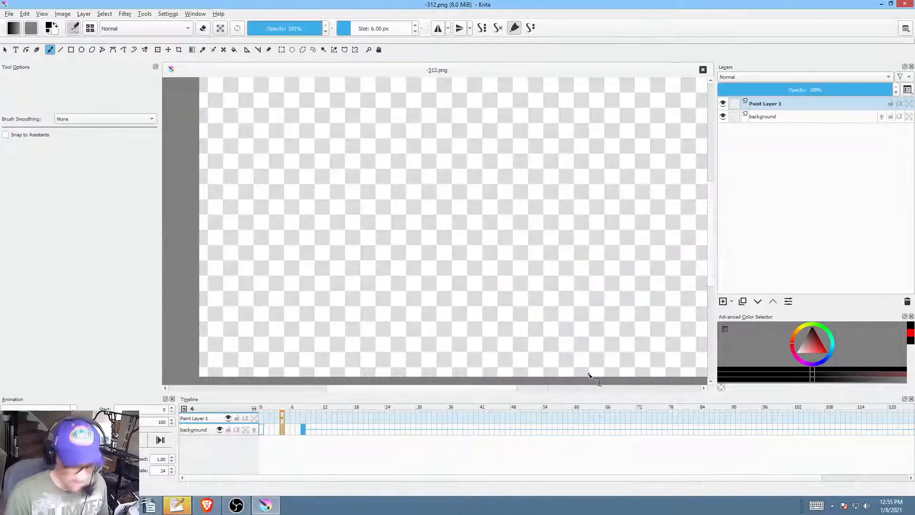
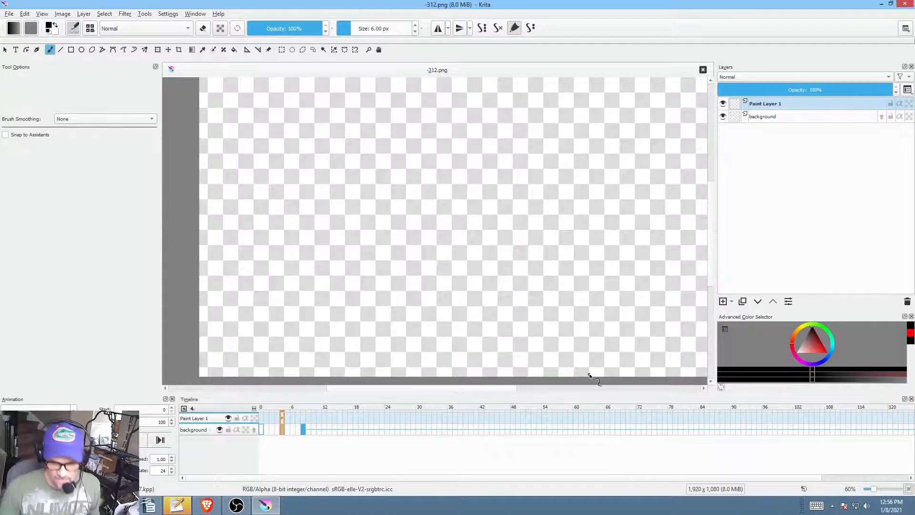
Step: On the background layer, sketch rough side curves of the head on separate frames, working backward from frame 7 to frame 4
mouse_move(452, 219)
left_mouse_down()
mouse_move(406, 241)
mouse_move(433, 219)
mouse_move(417, 232)
left_mouse_up()
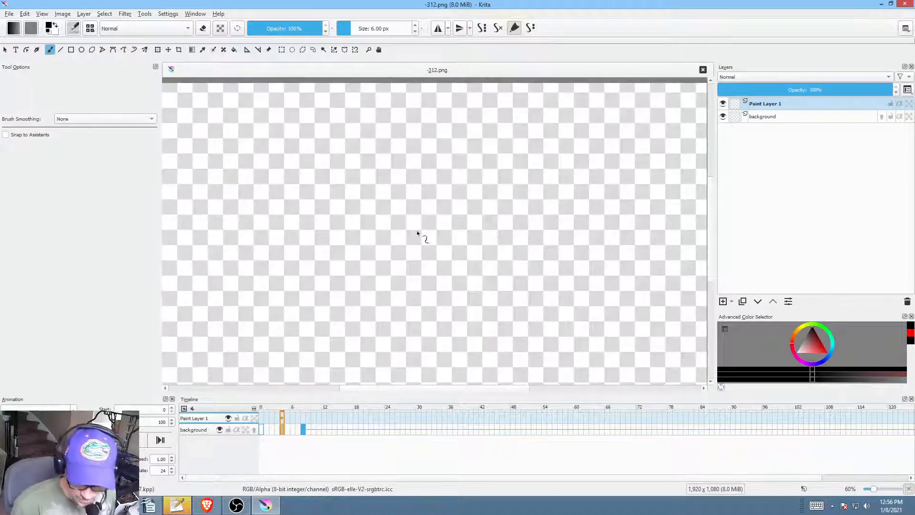
mouse_move(512, 207)
left_mouse_down()
mouse_move(495, 222)
mouse_move(513, 213)
mouse_move(507, 220)
left_mouse_up()
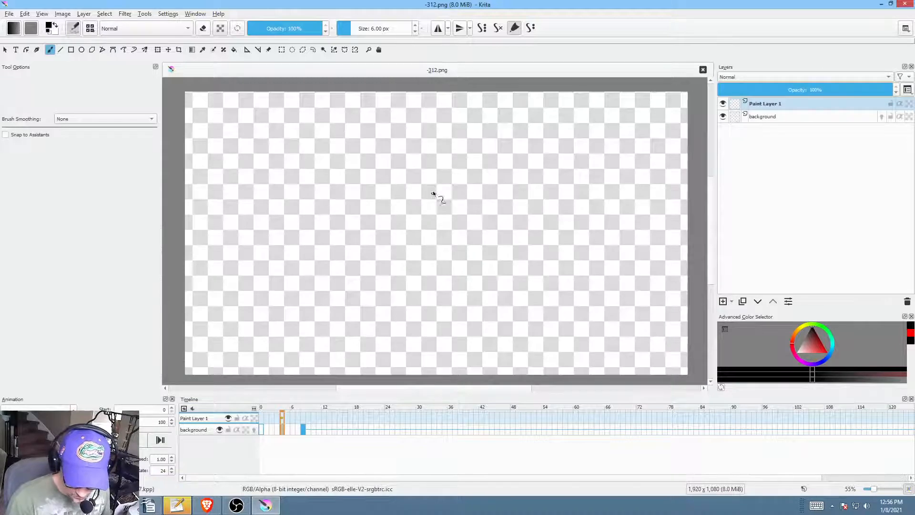
left_click(782, 117)
key("Left")
key("Right")
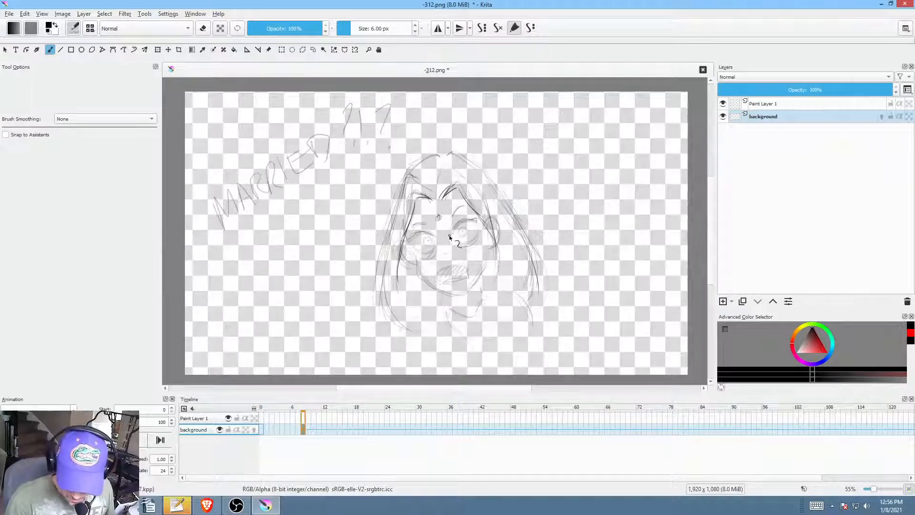
key("Left")
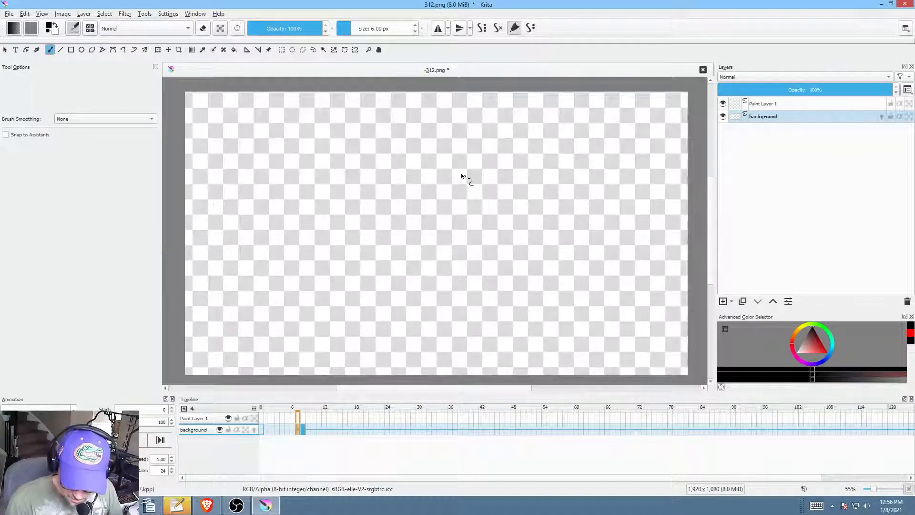
left_click_drag(439, 171, 421, 260)
key("Left")
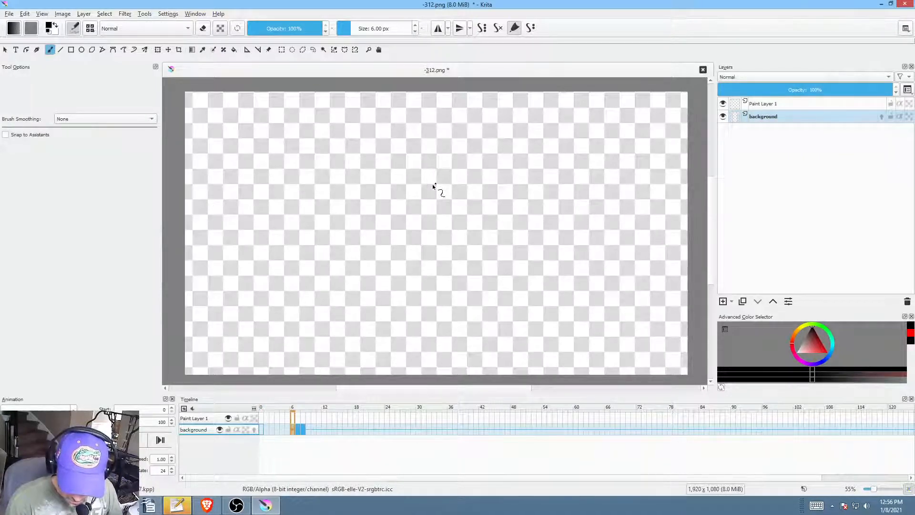
left_click_drag(433, 185, 419, 276)
key("Left")
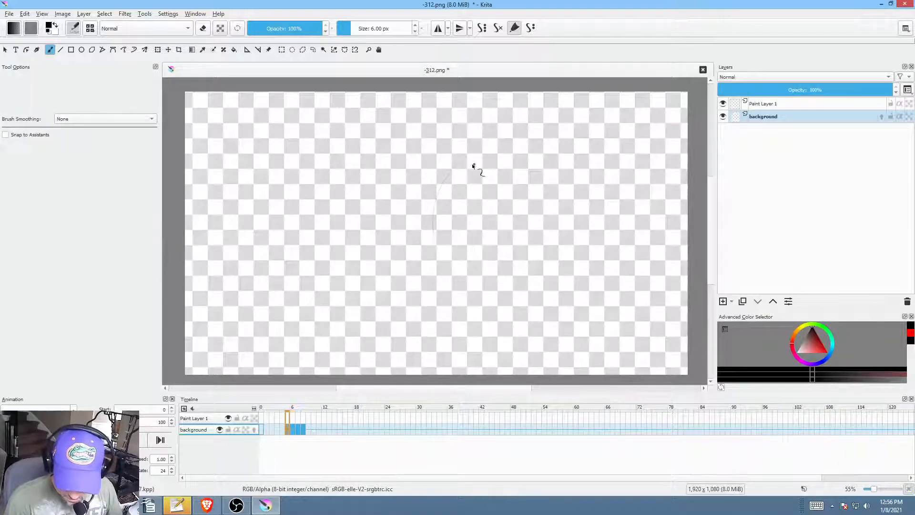
key("Left")
Step: Flip back and forth through frames 4 to 9 to check the head curves against the finished pose
key("Right")
key("Right")
key("Right")
key("Right")
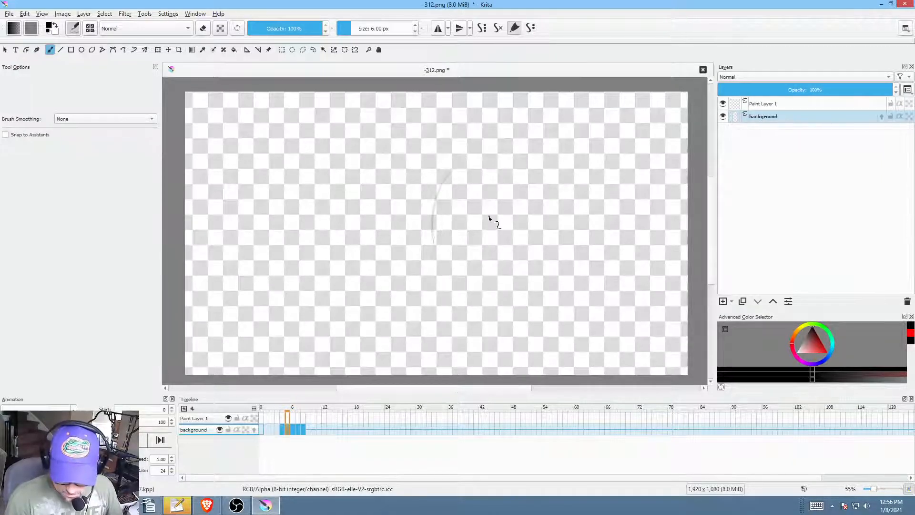
key("Left")
key("Left")
key("Left")
key("Left")
key("Left")
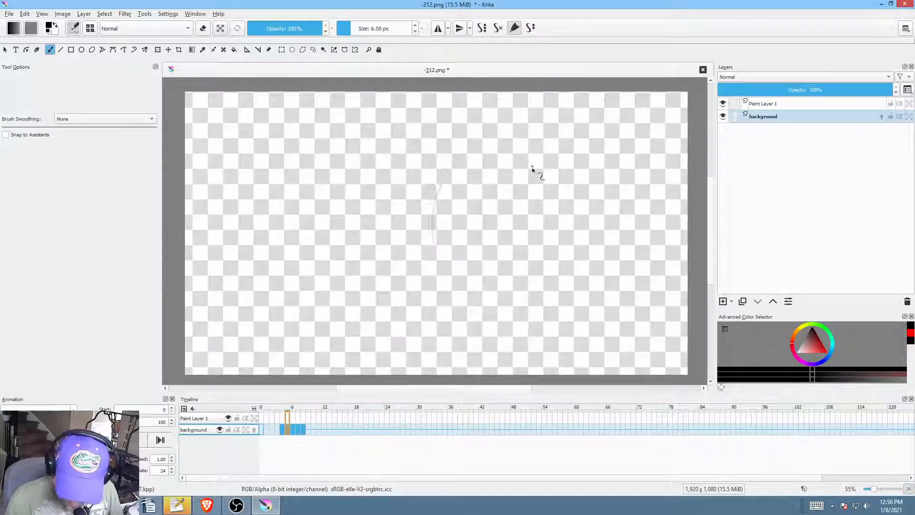
key("Right")
key("Right")
key("Right")
key("Right")
key("Right")
key("Right")
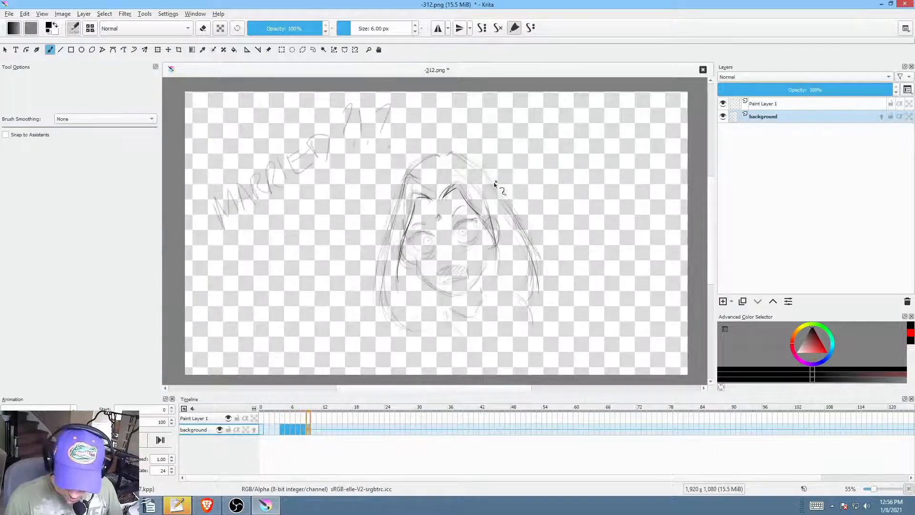
key("Left")
key("Left")
key("Right")
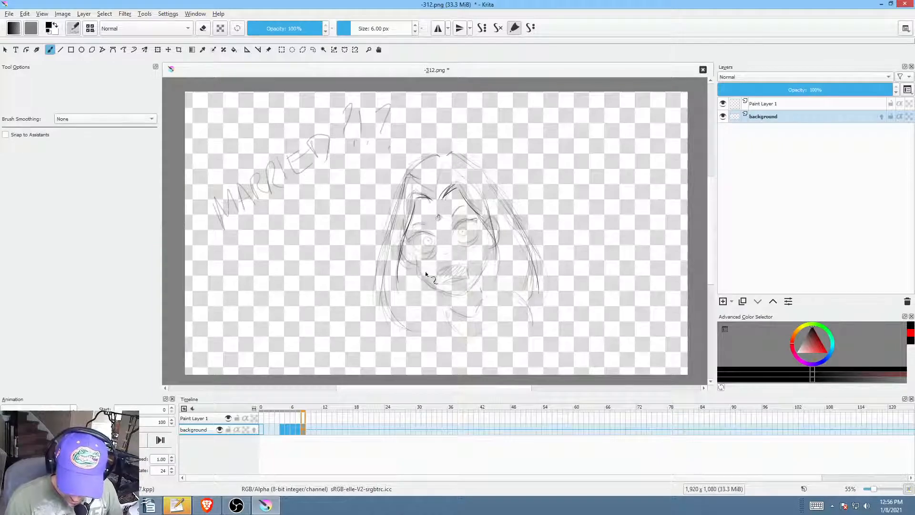
Step: Add rough jaw and chin curves to the head on the background layer's frames between 7 and 4
key("Left")
mouse_move(491, 282)
left_mouse_down()
mouse_move(468, 288)
mouse_move(428, 252)
mouse_move(491, 273)
mouse_move(441, 253)
left_mouse_up()
key("Right")
key("Left")
key("Left")
key("Left")
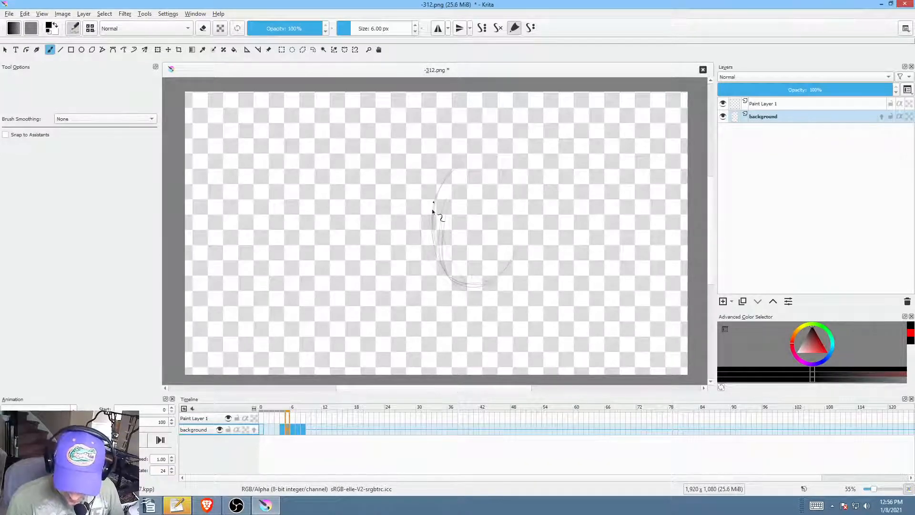
key("Left")
left_click_drag(450, 198, 484, 287)
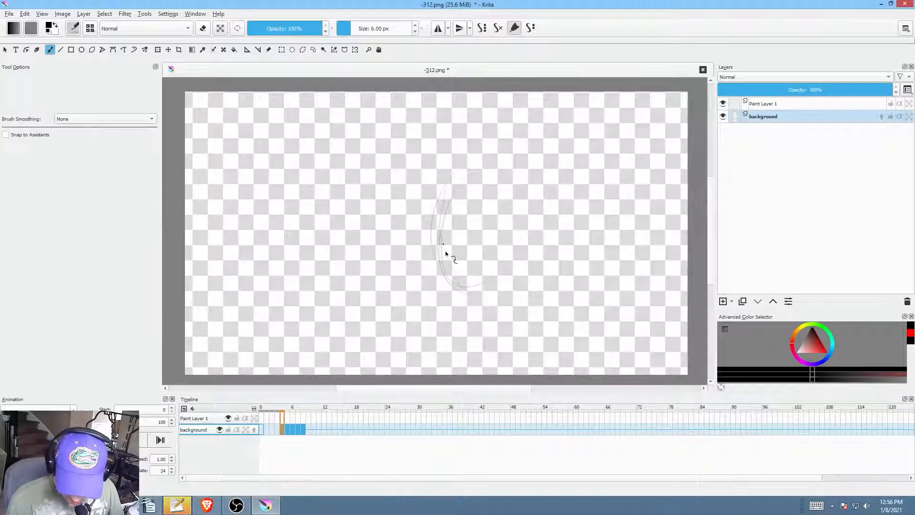
left_click_drag(445, 254, 519, 261)
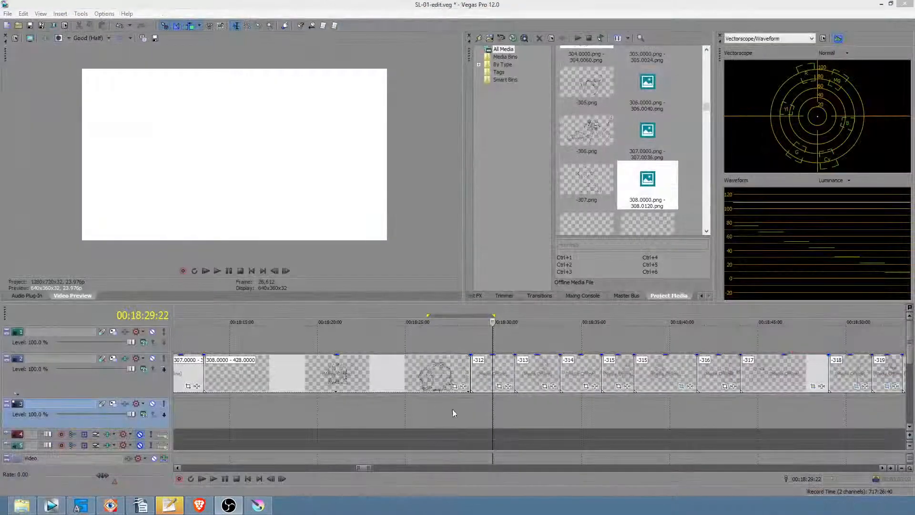
Step: In the Vegas Pro edit, go back to clip 305, mark the 12 frames before its start, and save the project
left_click_drag(431, 417, 386, 421)
scroll(389, 421, "down", 1)
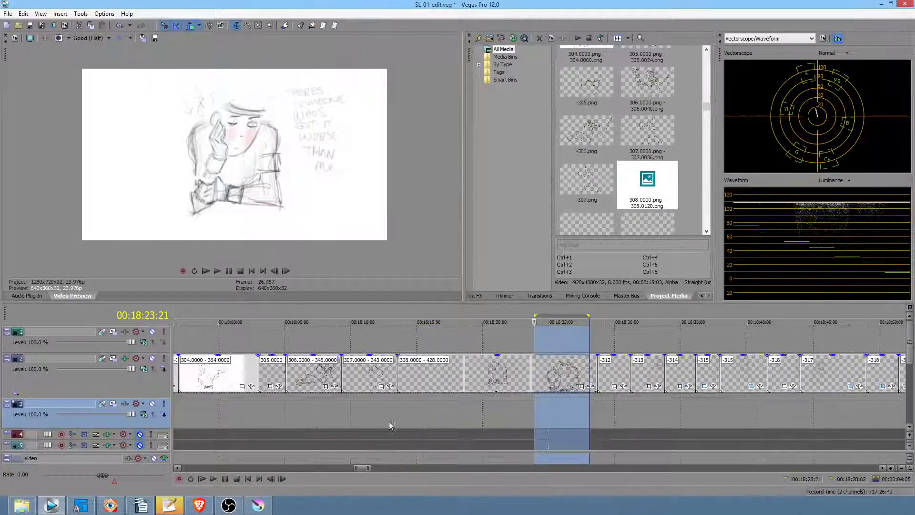
left_click_drag(440, 410, 265, 407)
left_click(265, 407)
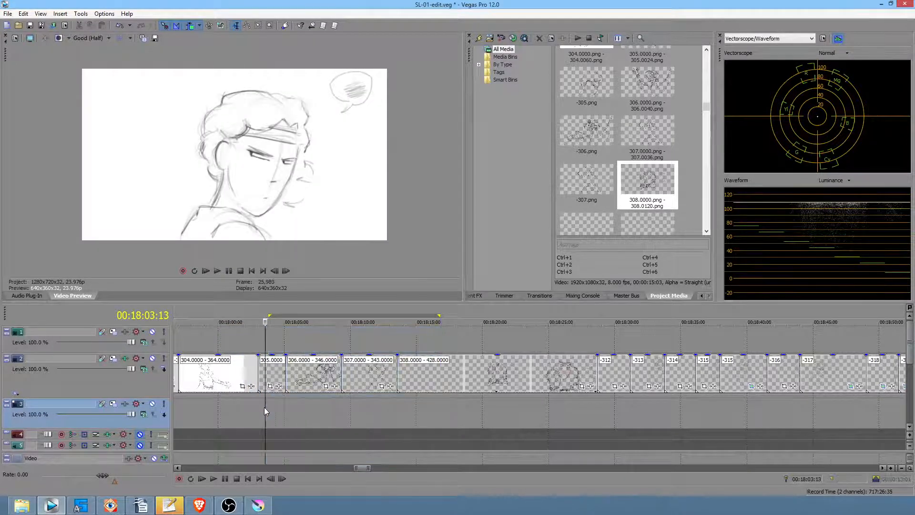
scroll(265, 407, "up", 2)
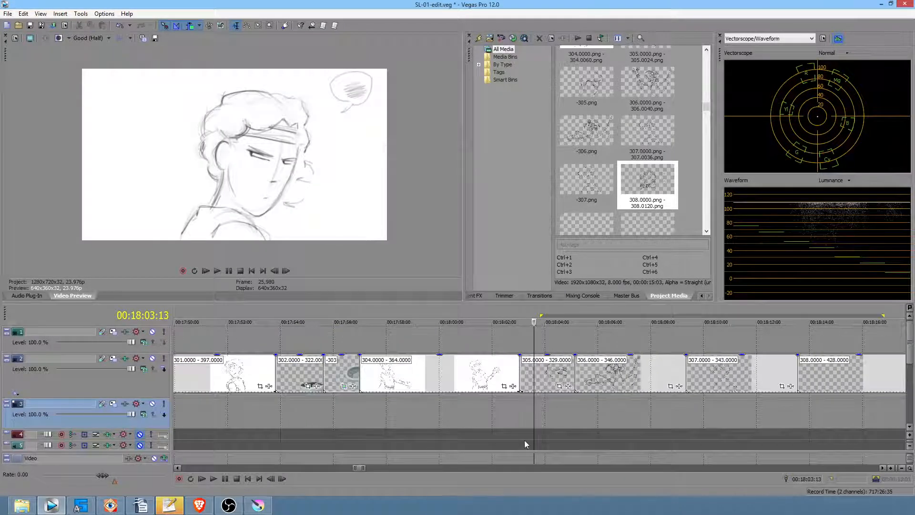
left_click_drag(507, 417, 520, 398)
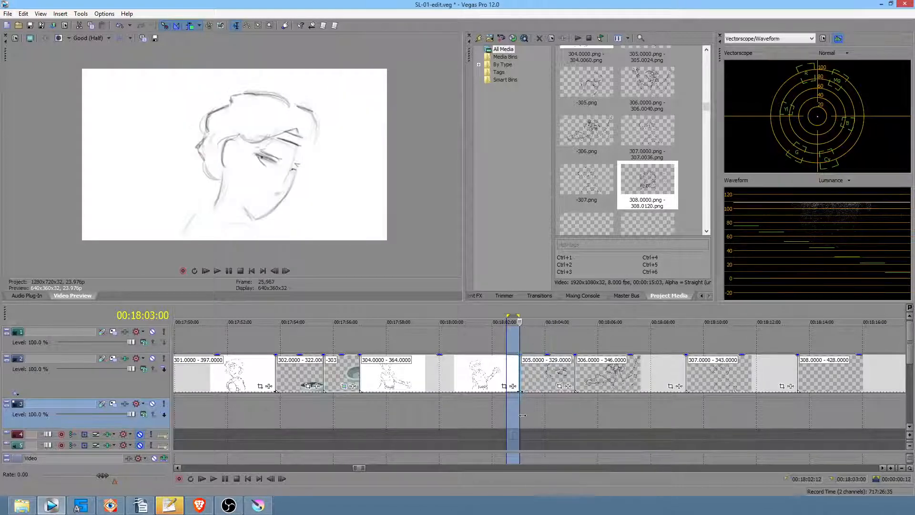
key("ctrl+s")
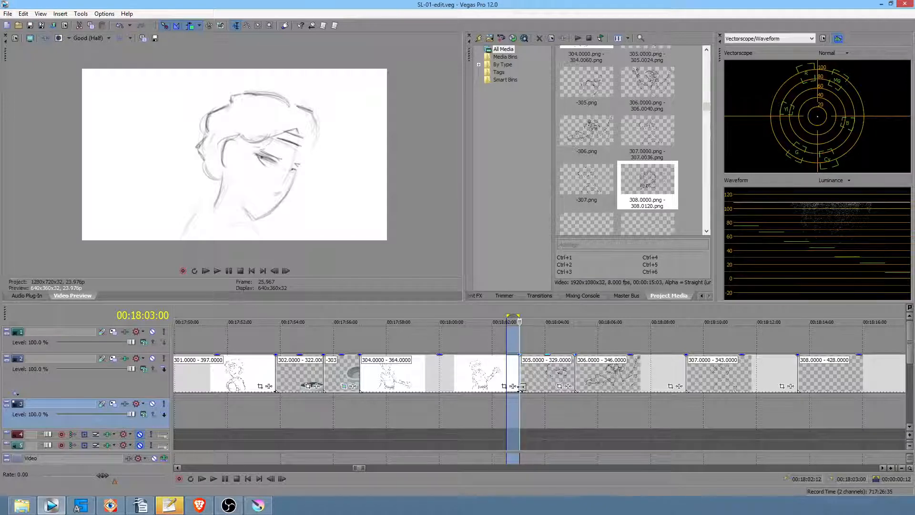
Step: Try to extend the start of clip 305 by 12 frames, shifting the following clips, and play the result
mouse_move(522, 388)
left_mouse_down()
mouse_move(491, 390)
mouse_move(506, 390)
left_mouse_up()
left_click(519, 411)
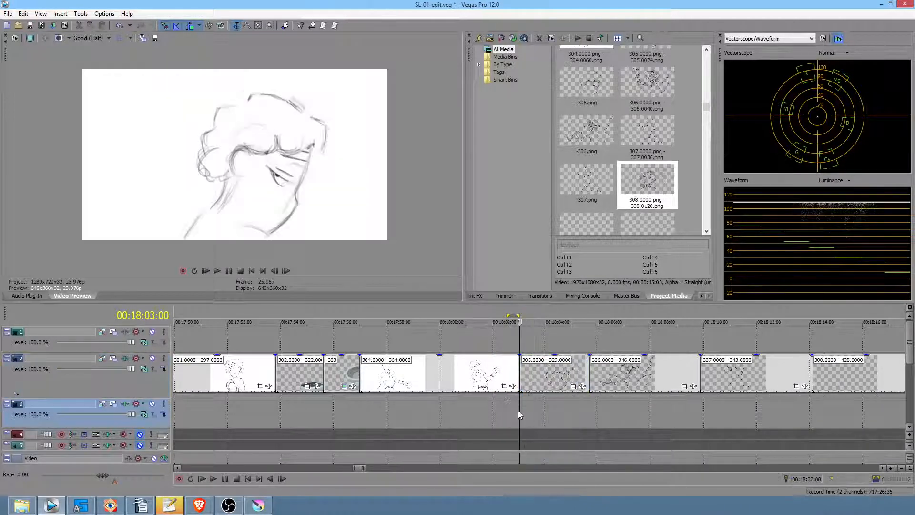
key("space")
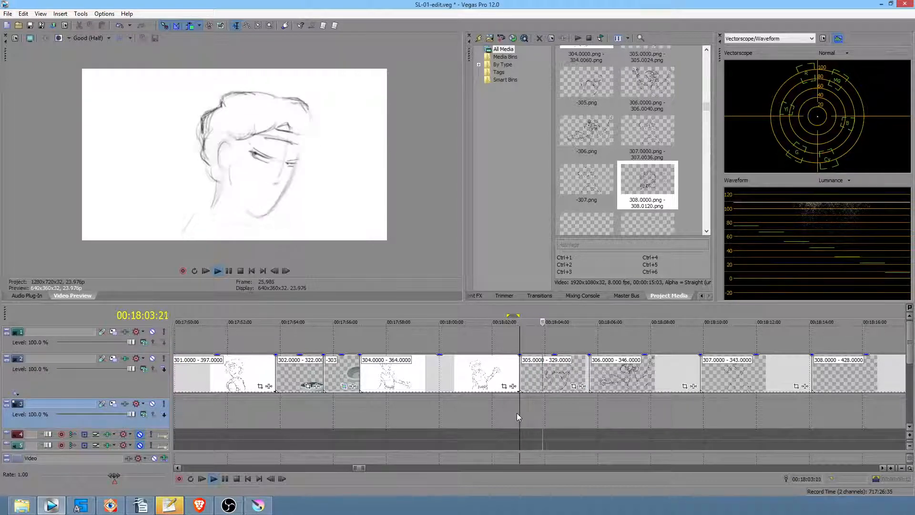
key("space")
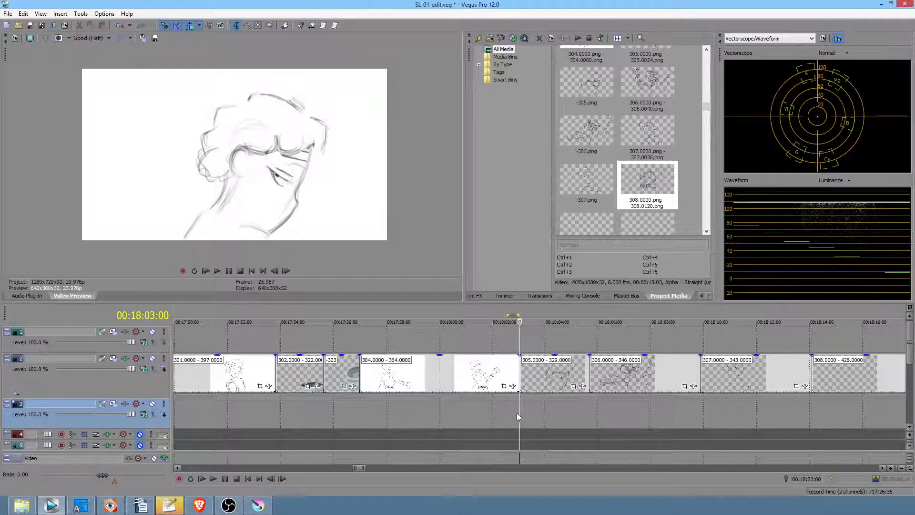
key("space")
Step: Step frame by frame through the head turn at the start of clip 305
key("Right")
key("Right")
key("Right")
key("Right")
key("Right")
key("Right")
key("Right")
key("Right")
key("Right")
key("Right")
key("Right")
key("Right")
key("Right")
key("Right")
key("Right")
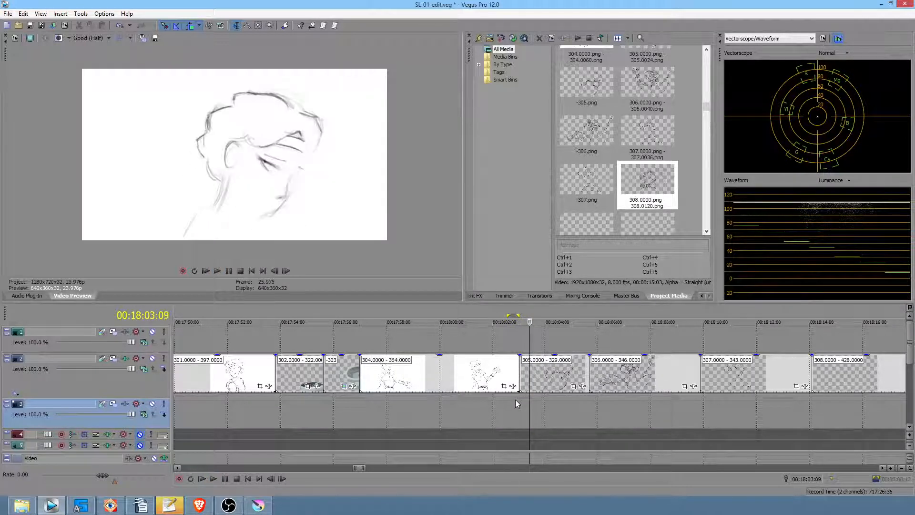
Step: Undo the extension of clip 305
mouse_move(533, 401)
left_mouse_down()
mouse_move(554, 401)
mouse_move(514, 403)
mouse_move(538, 405)
mouse_move(530, 404)
left_mouse_up()
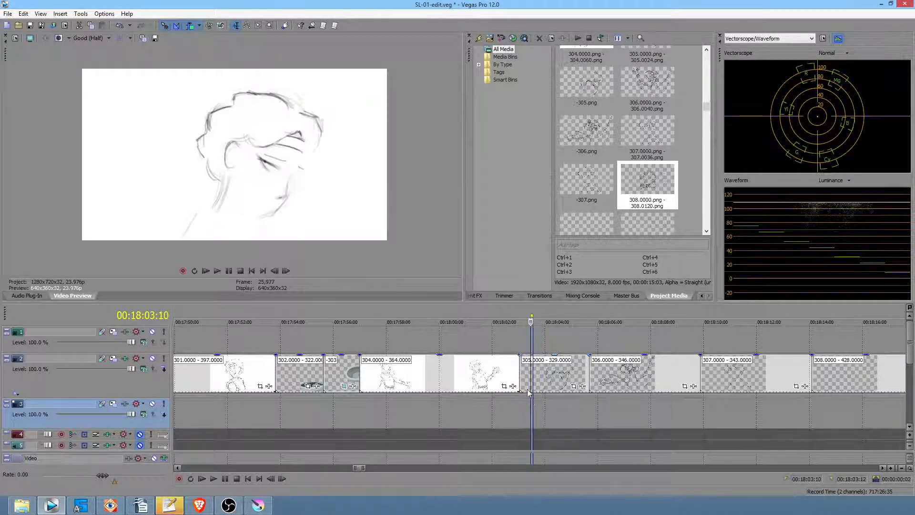
left_click(522, 401)
key("ctrl+z")
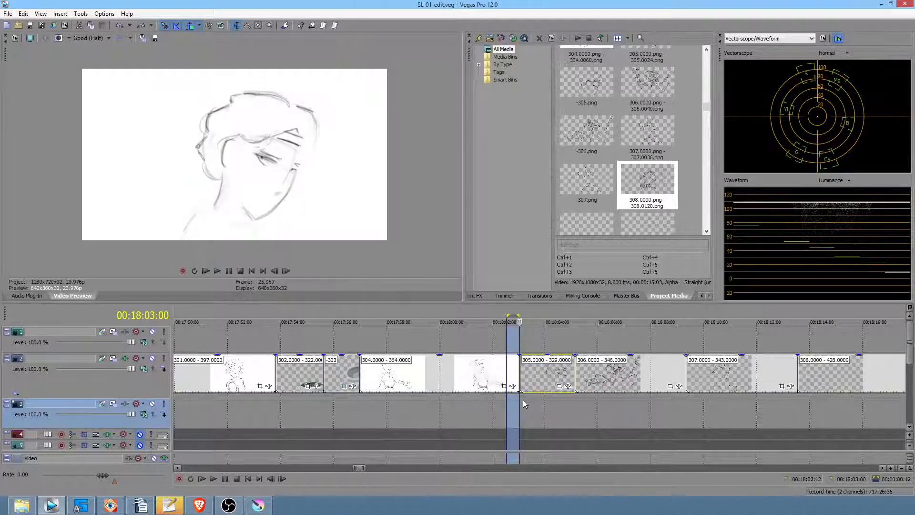
Step: Play the cut from clip 304 into clip 305 to check its timing, and move back along the edit toward clip 312
left_click(506, 406)
key("space")
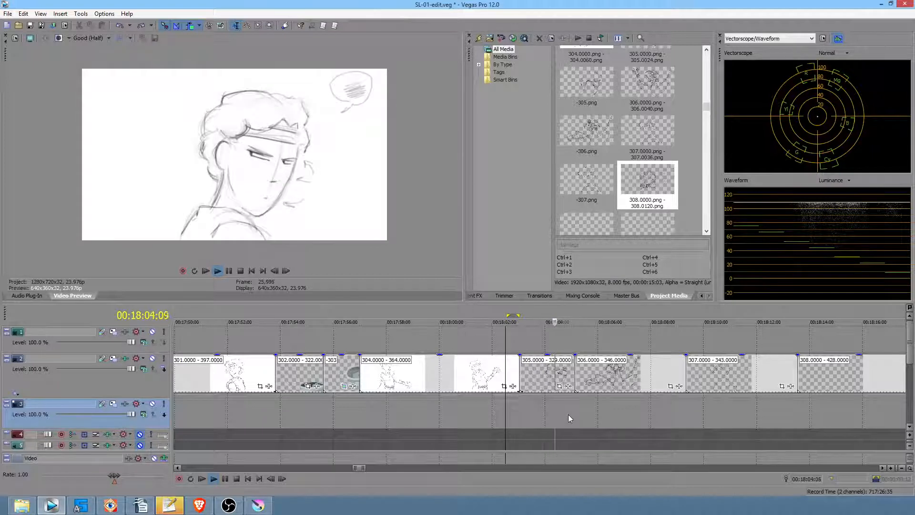
key("space")
left_click(512, 415)
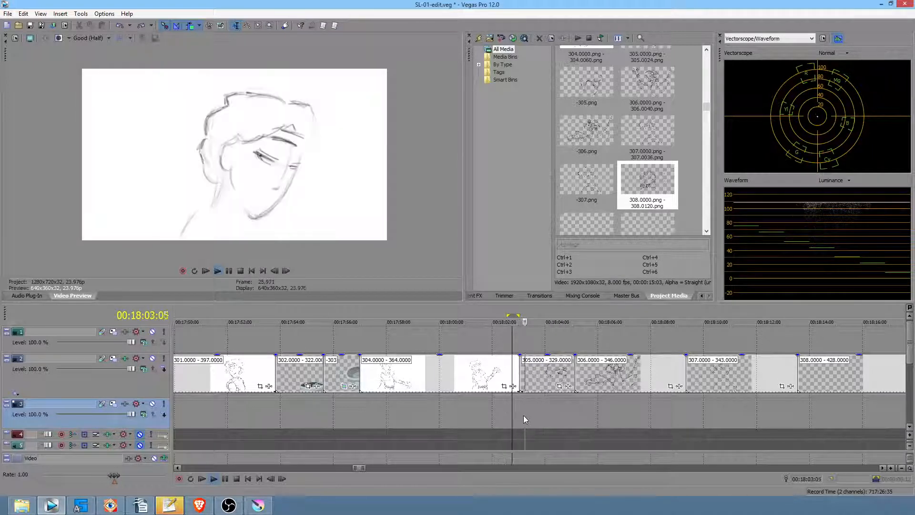
key("space")
scroll(645, 416, "down", 5)
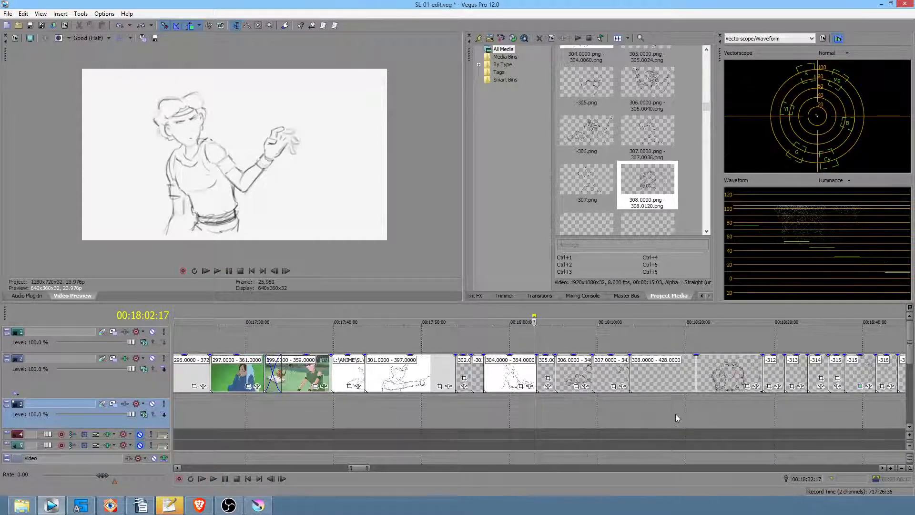
scroll(676, 414, "right", 5)
left_click_drag(495, 415, 563, 416)
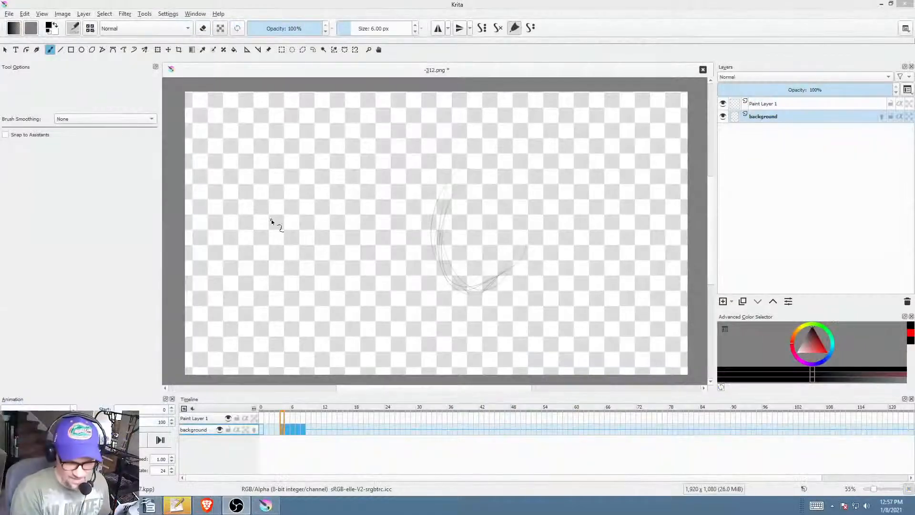
Step: Switch to Krita and draw a light blue eye line across the finished head on frame 8 of the background layer
left_click(302, 430)
scroll(477, 266, "up", 3)
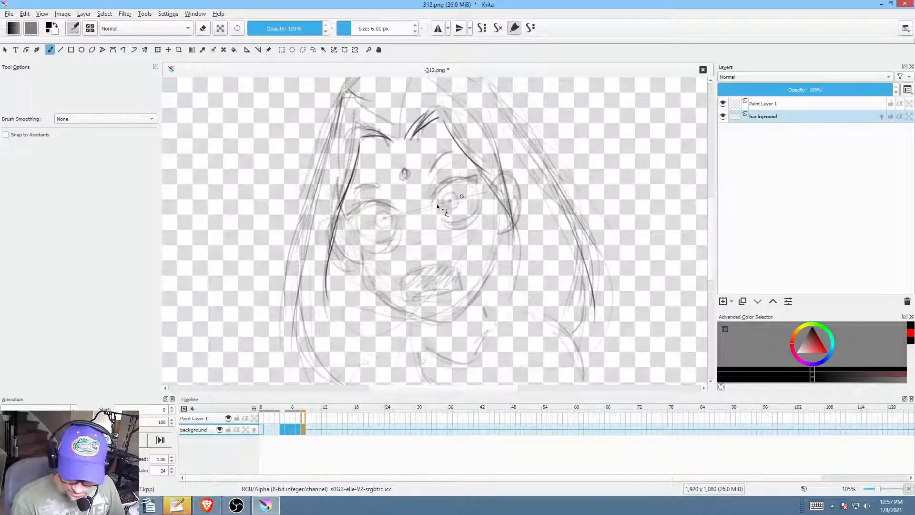
left_click(831, 351)
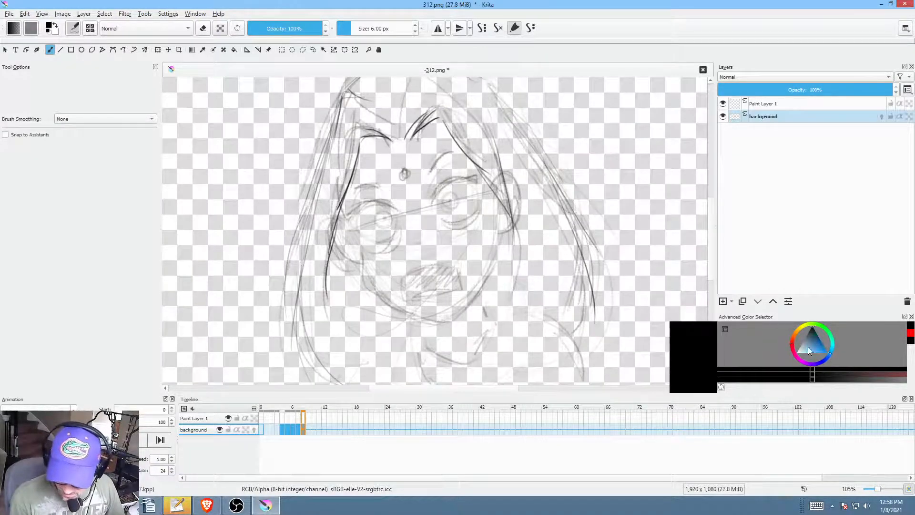
left_click(810, 348)
left_click_drag(354, 230, 495, 192)
left_click_drag(348, 232, 449, 201)
Step: Draw tilted light blue eye lines on the rough heads, working backward from frame 7 to frame 4
key("Left")
key("Left")
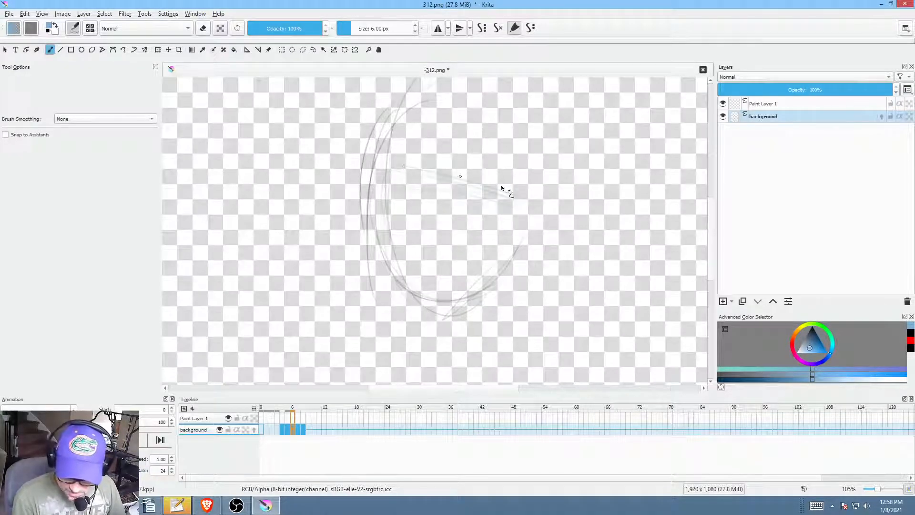
key("Left")
left_click_drag(417, 162, 536, 195)
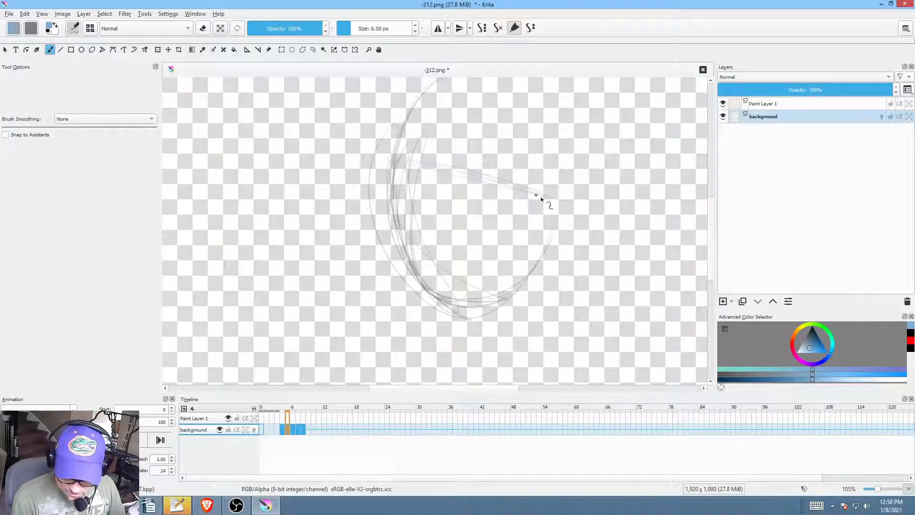
key("Left")
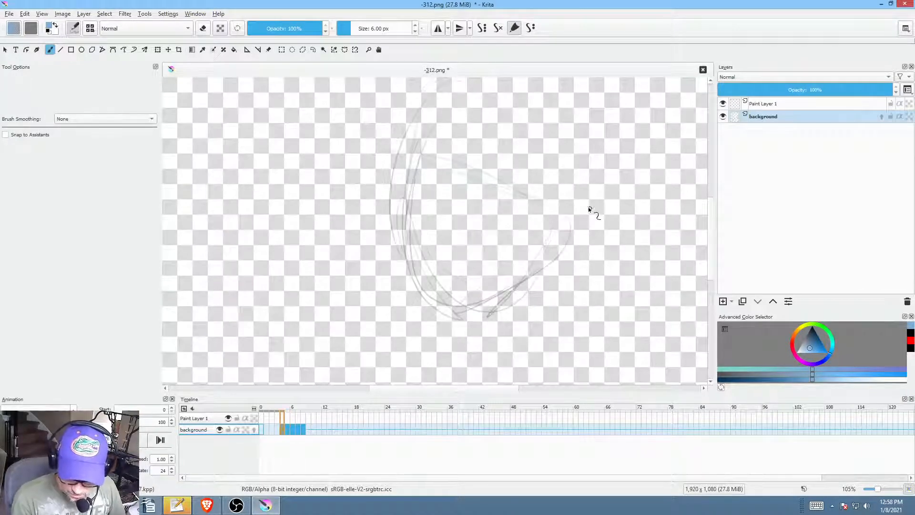
Step: Flip back and forth between frames 4 and 8 to check how the eye line tilts through the head turn
key("Right")
key("Right")
key("Right")
key("Right")
key("Left")
key("Left")
key("Left")
key("Left")
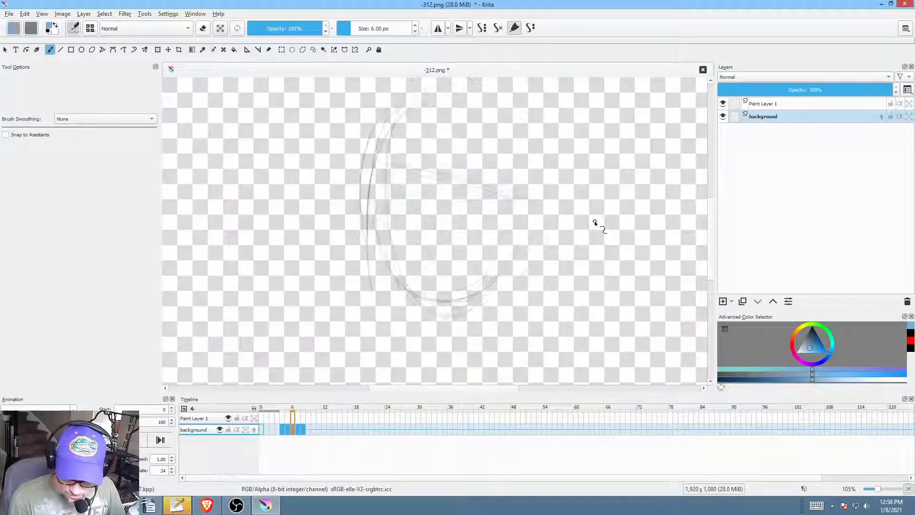
key("Right")
key("Right")
key("Right")
key("Right")
key("Left")
key("Left")
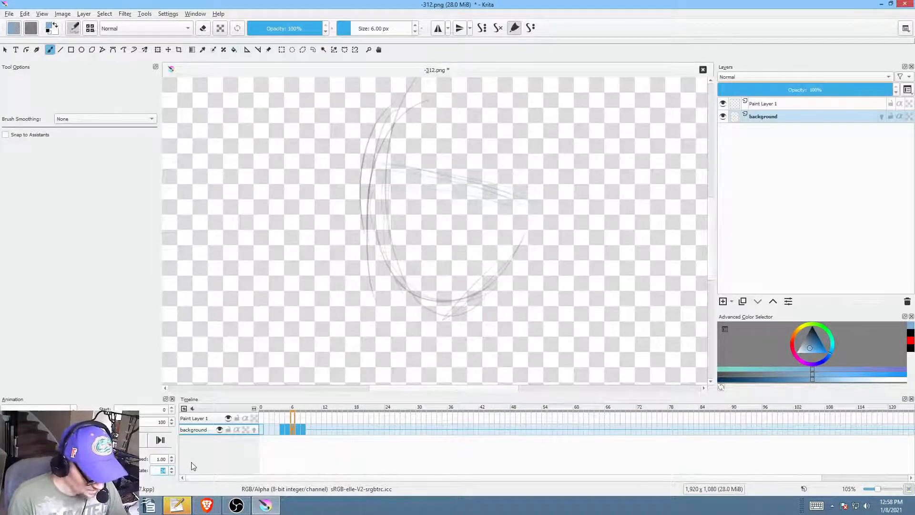
Step: Set the animation frame rate to 8 and move the background drawing on frame 4 to frame 0
type("8")
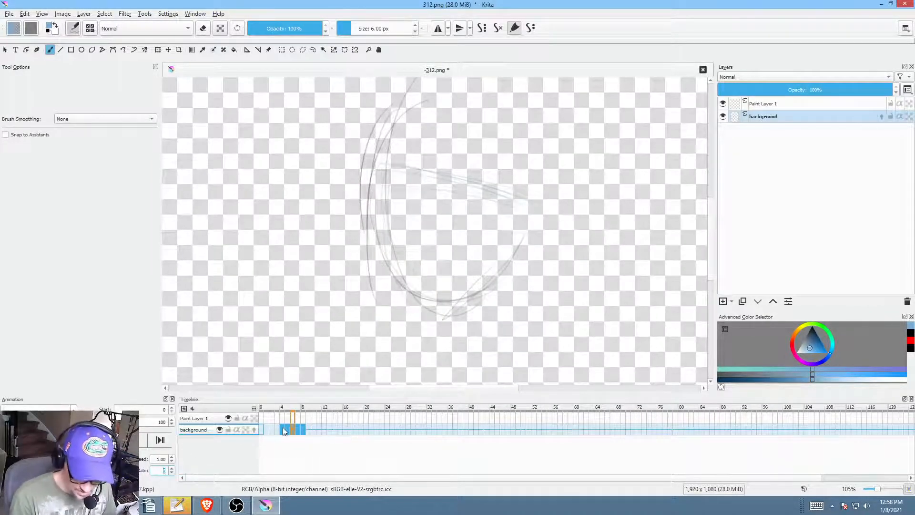
left_click(261, 430)
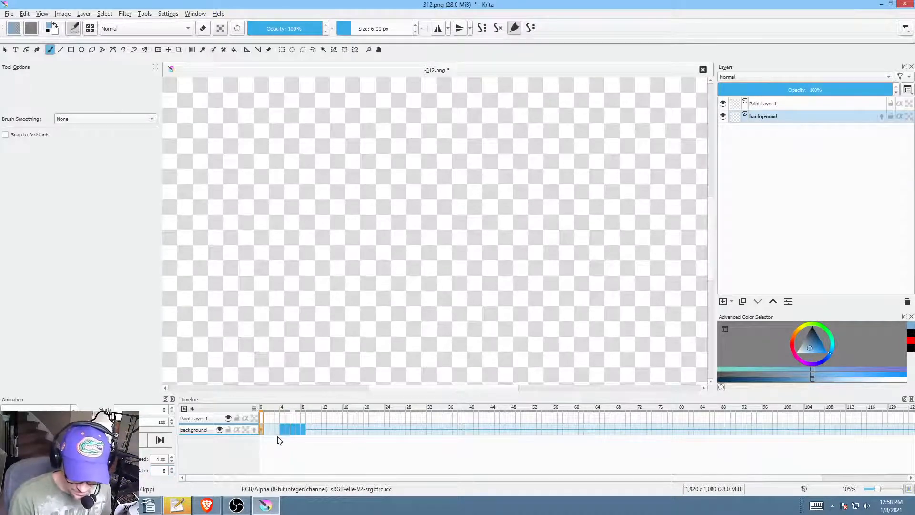
mouse_move(282, 428)
left_mouse_down()
mouse_move(271, 442)
mouse_move(262, 431)
left_mouse_up()
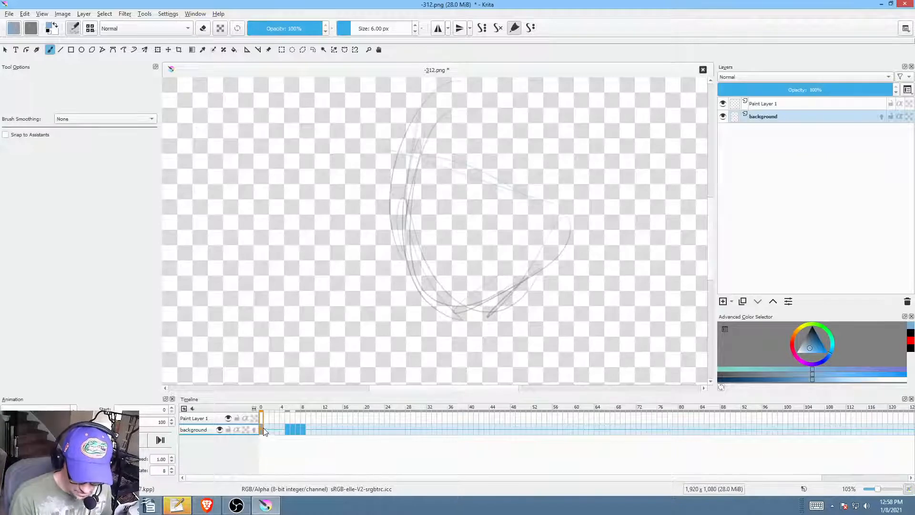
Step: Play back the animation and thin out the in-betweens, keeping background drawings only on frames 0, 5 and 6
key("space")
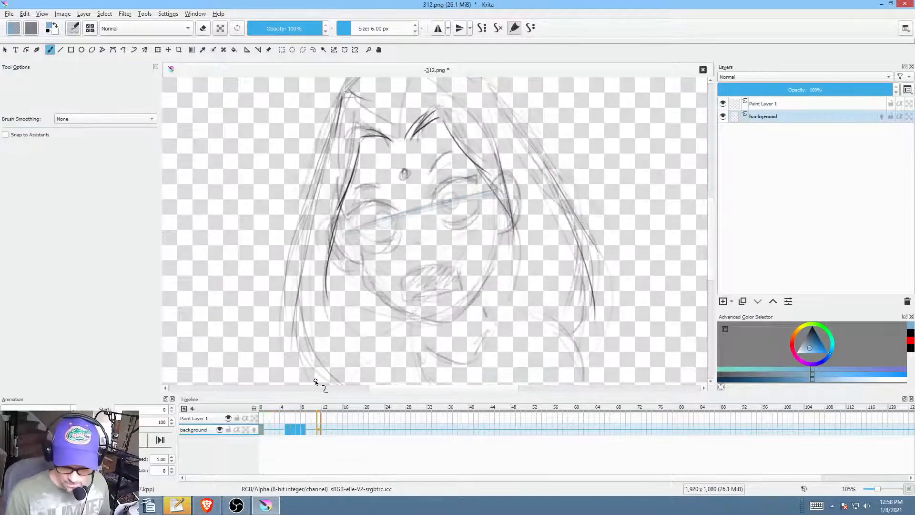
key("space")
key("space")
scroll(545, 243, "down", 2)
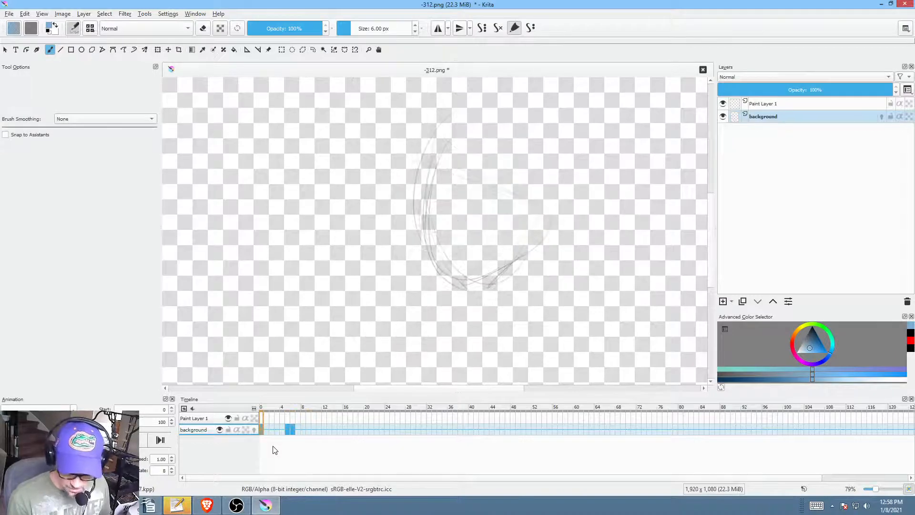
Step: Draw light blue vertical center lines down the face on frames 6, 5 and 0 of the background layer
mouse_move(469, 229)
left_mouse_down()
mouse_move(506, 198)
mouse_move(477, 265)
left_mouse_up()
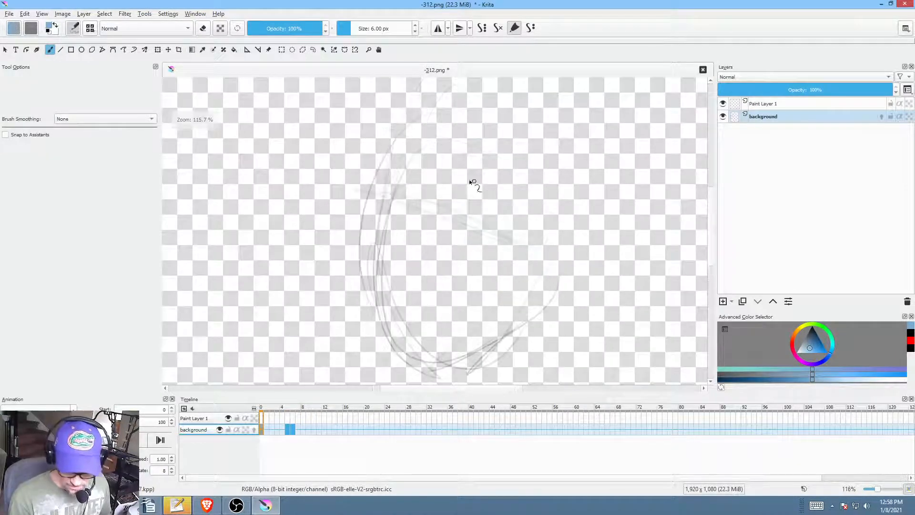
key("period")
key("period")
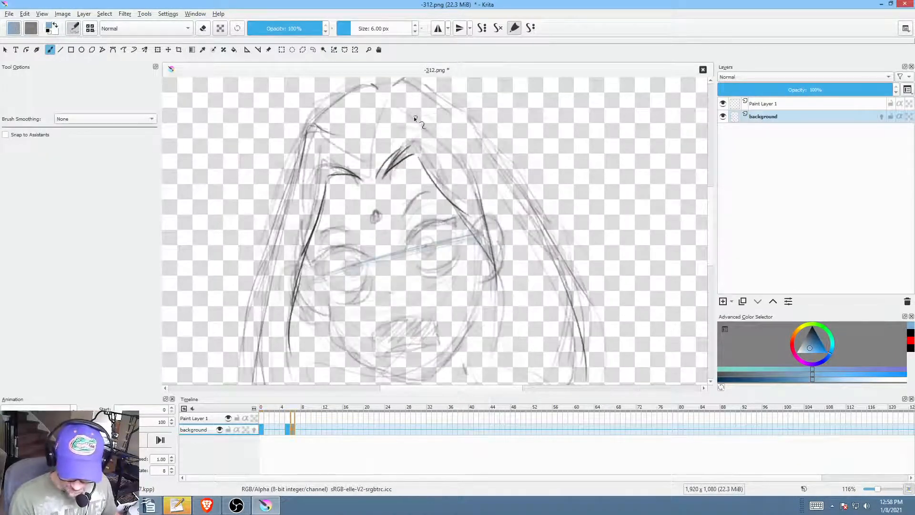
left_click_drag(374, 186, 406, 337)
key("comma")
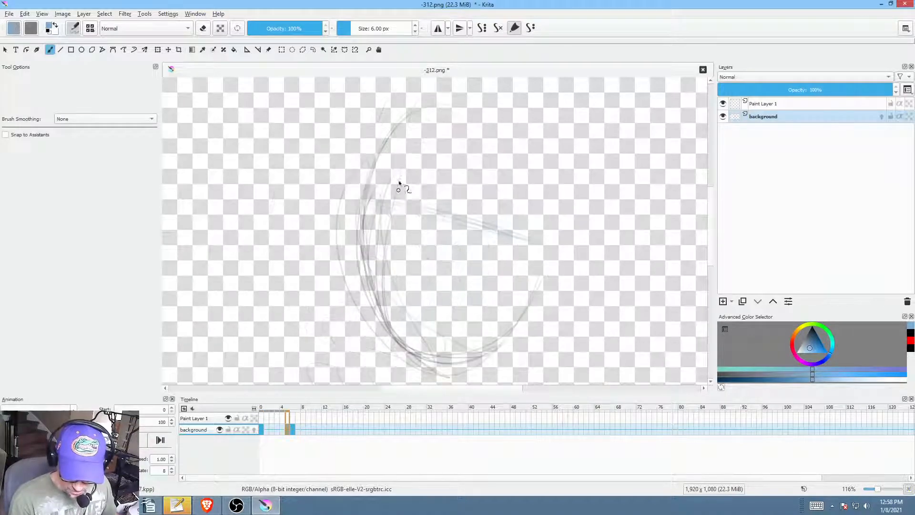
key("comma")
left_click_drag(503, 131, 419, 311)
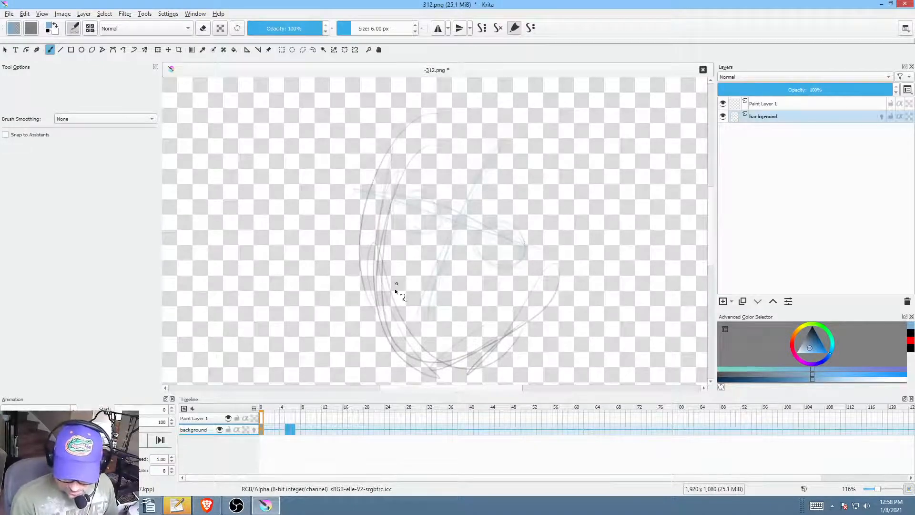
Step: Mark the forehead spot in light blue on frames 0 and 6, and rough in the eye circles on frame 0
left_click_drag(475, 180, 476, 185)
key("period")
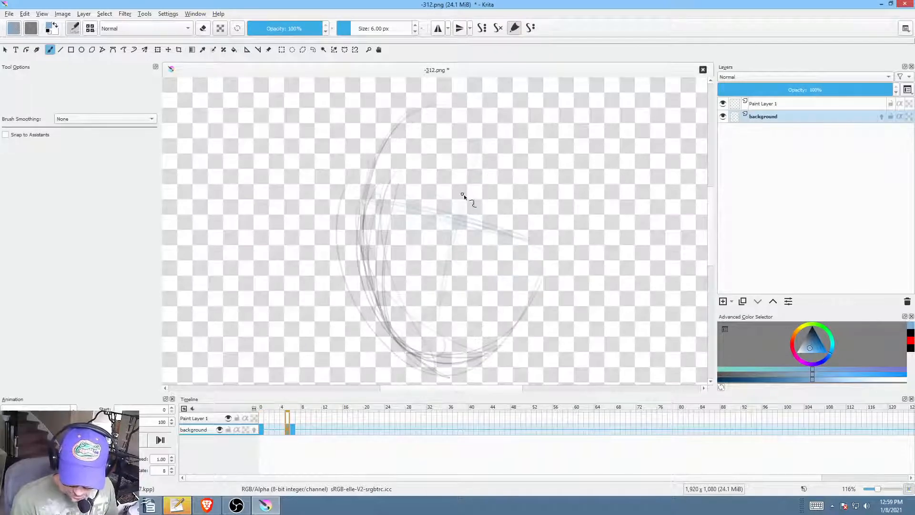
key("period")
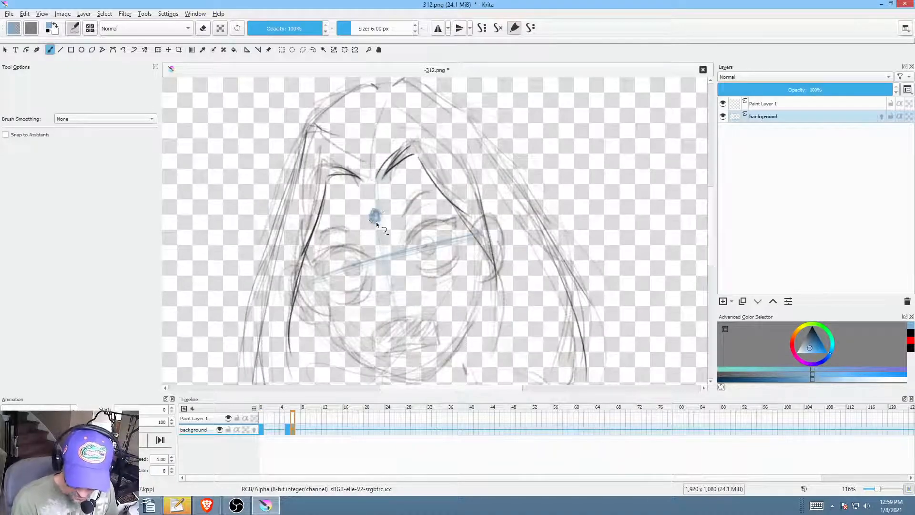
left_click(263, 428)
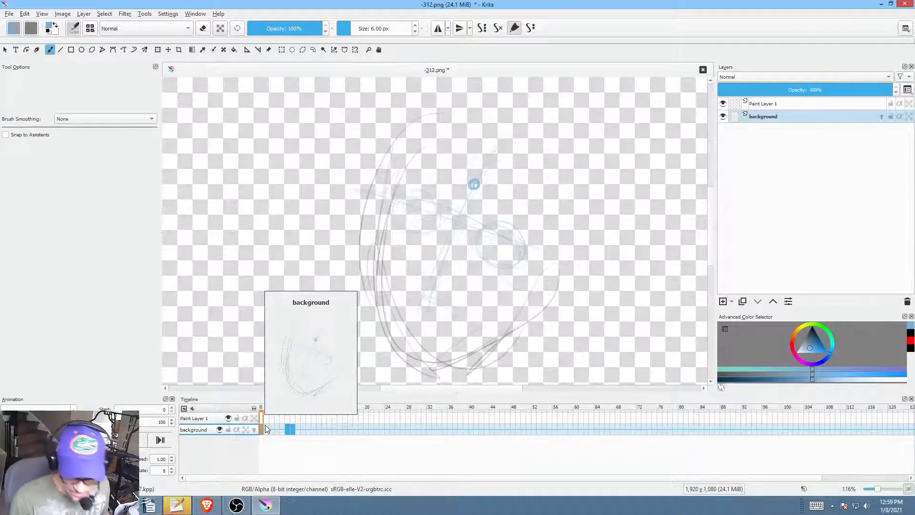
left_click_drag(490, 212, 506, 188)
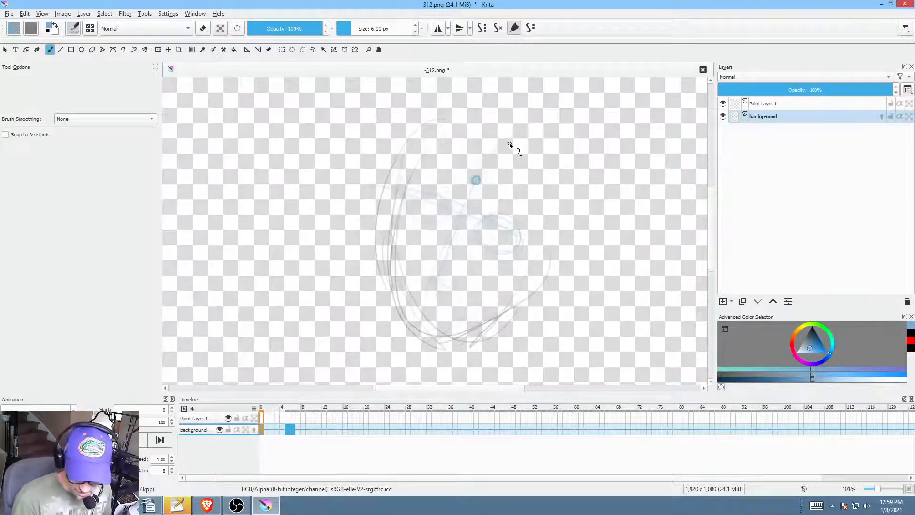
Step: Compare the background drawings on frames 0, 5 and 6 and play the animation back to check the head turn
left_click(272, 429)
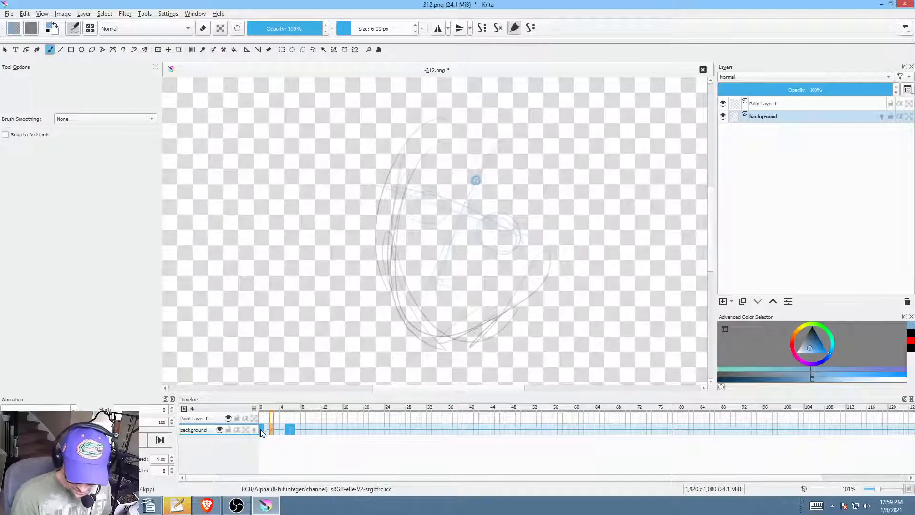
left_click(294, 430)
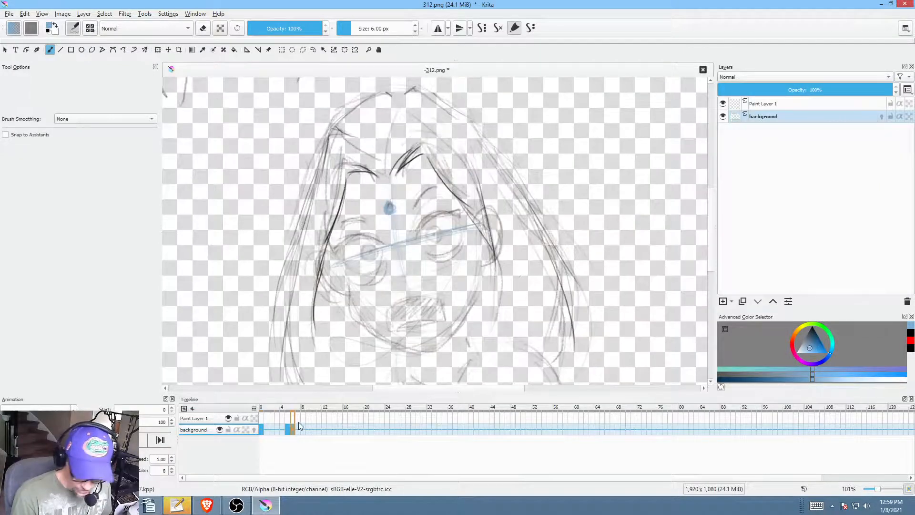
left_click(288, 428)
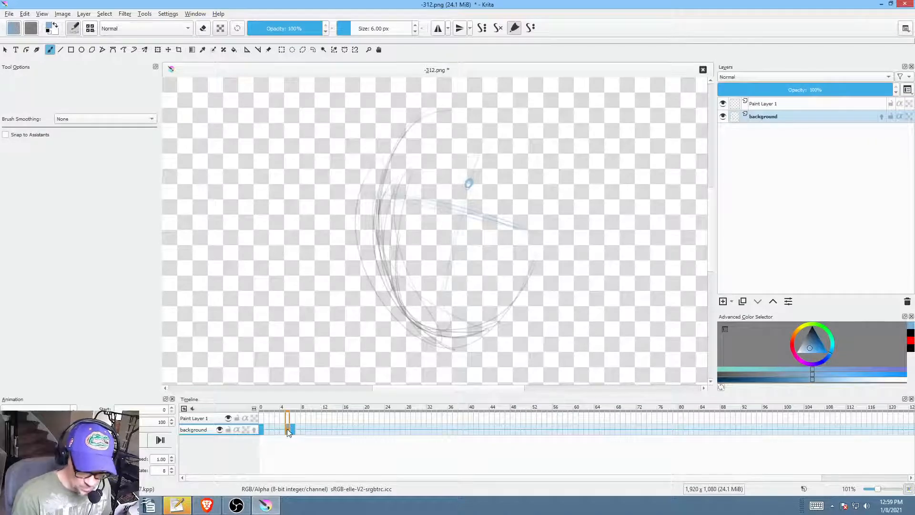
left_click(293, 430)
left_click(288, 432)
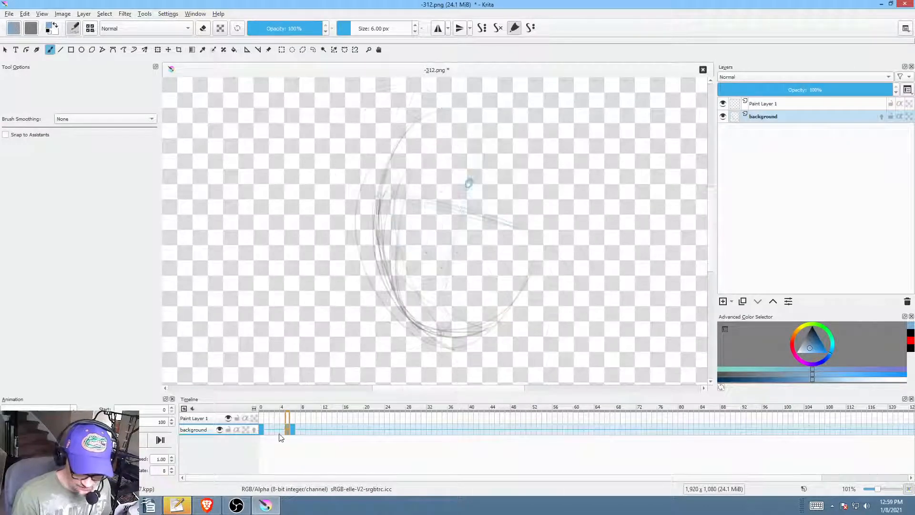
left_click(260, 431)
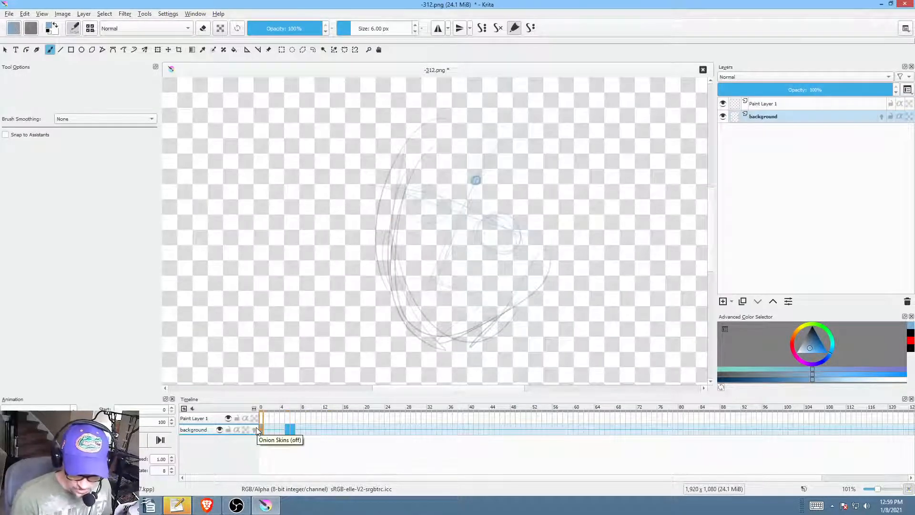
left_click(287, 428)
left_click(261, 429)
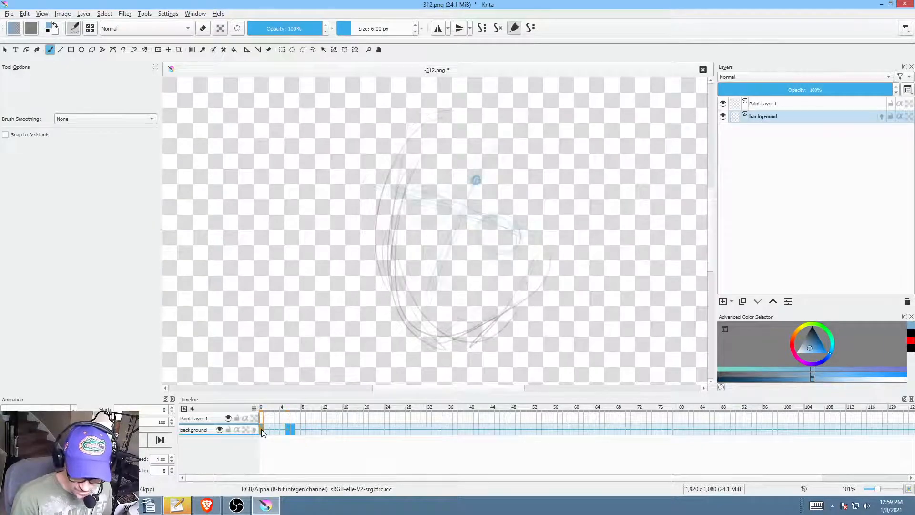
left_click(288, 429)
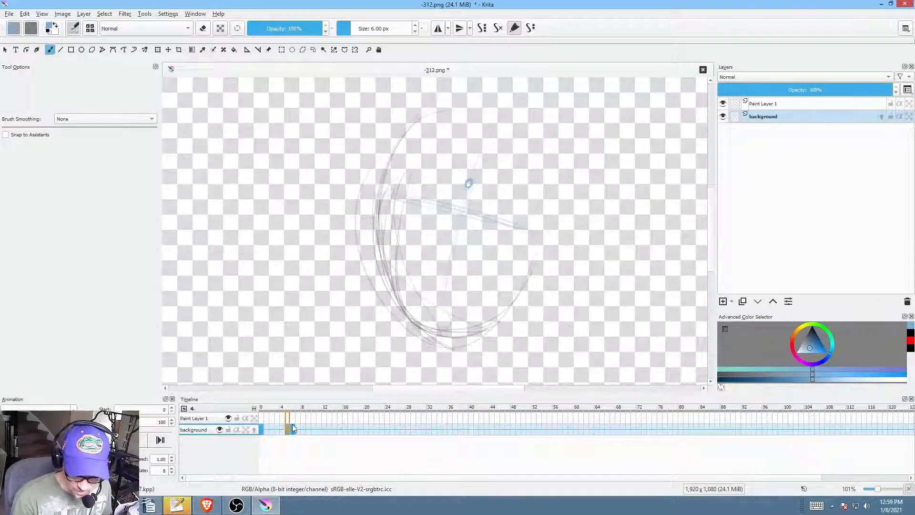
left_click(293, 424)
left_click(262, 428)
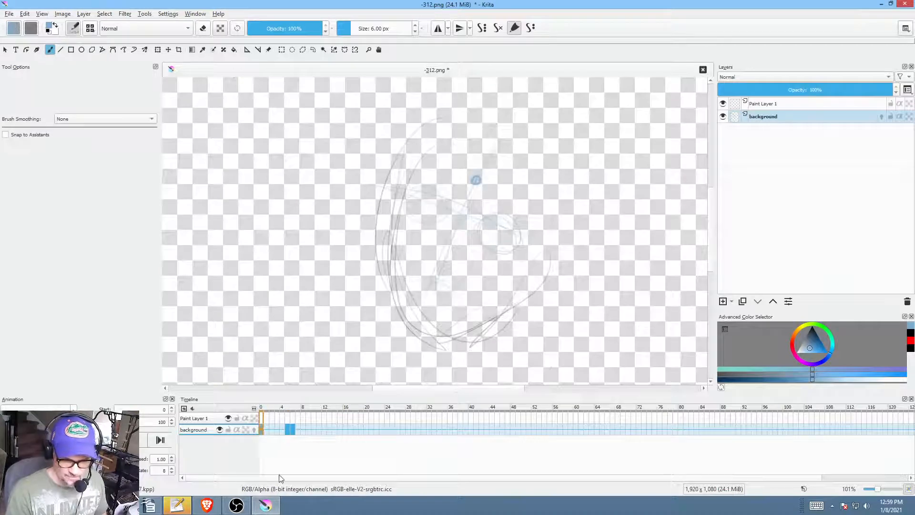
key("space")
key("space")
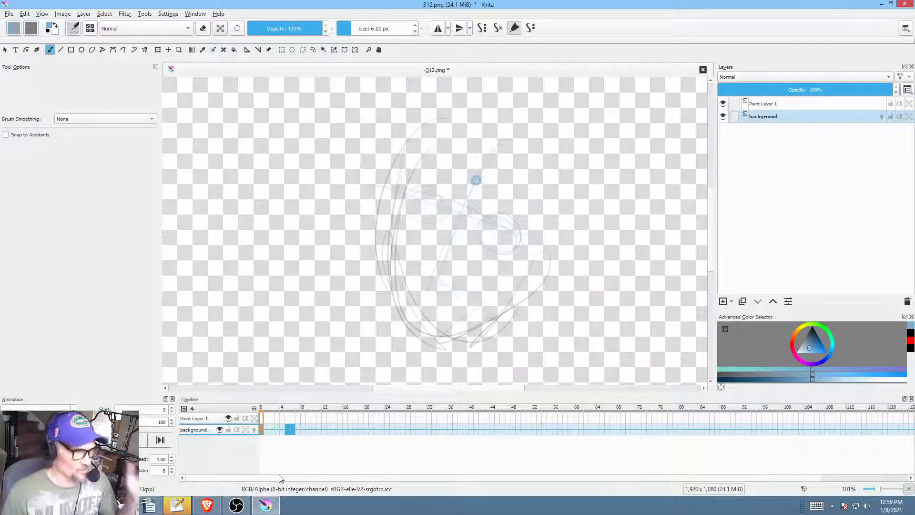
Step: Reset the brush color to black and sketch the face outline, nose and a short mouth mark over the guides on frame 0
key("d")
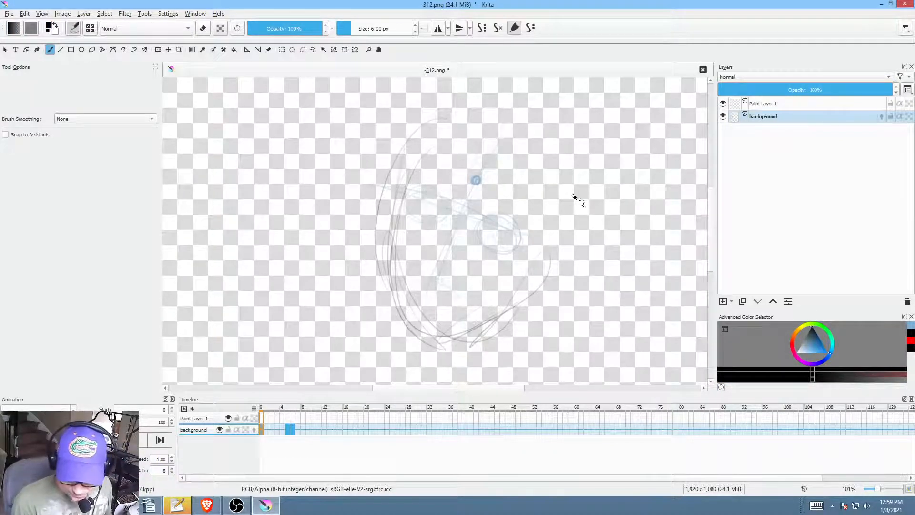
mouse_move(568, 256)
left_mouse_down()
mouse_move(574, 199)
mouse_move(450, 261)
mouse_move(481, 236)
left_mouse_up()
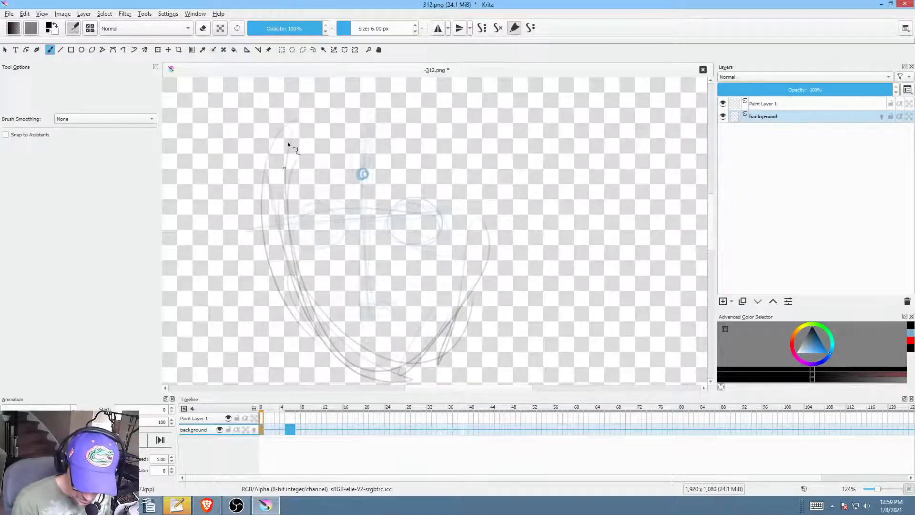
mouse_move(298, 116)
left_mouse_down()
mouse_move(286, 206)
mouse_move(295, 207)
left_mouse_up()
mouse_move(301, 240)
left_mouse_down()
mouse_move(348, 327)
mouse_move(309, 292)
mouse_move(307, 312)
mouse_move(368, 353)
mouse_move(453, 330)
mouse_move(444, 349)
mouse_move(425, 353)
mouse_move(478, 278)
left_mouse_up()
left_click_drag(465, 313, 493, 234)
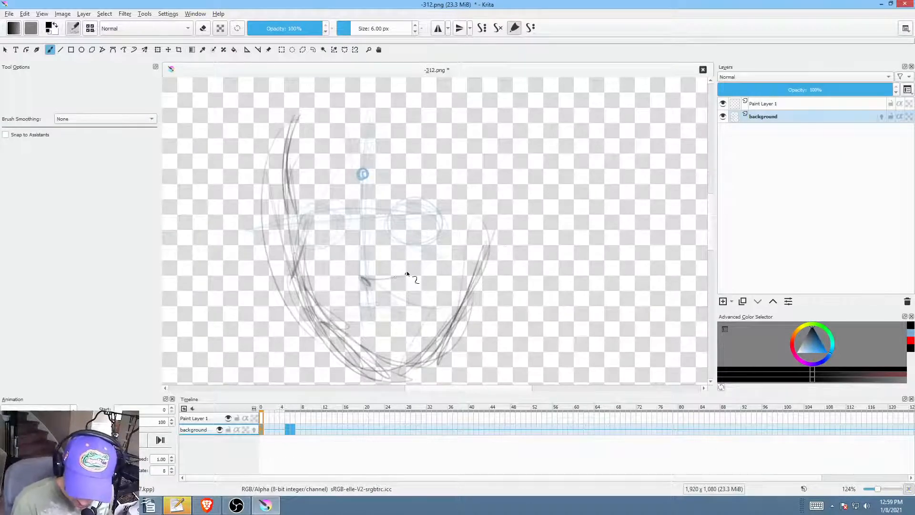
left_click_drag(380, 319, 389, 318)
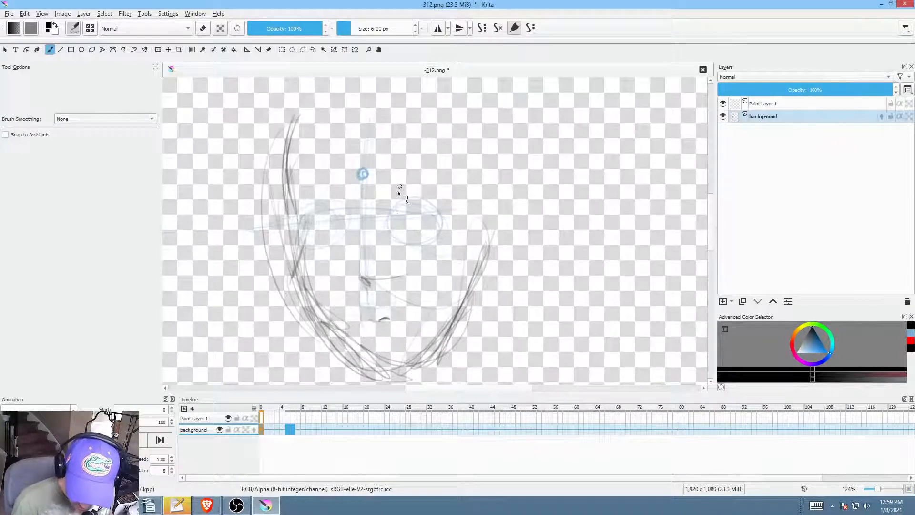
Step: Sketch the upper eyelids and the irises with pupils inside the eye circles on frame 0
left_click_drag(385, 220, 445, 207)
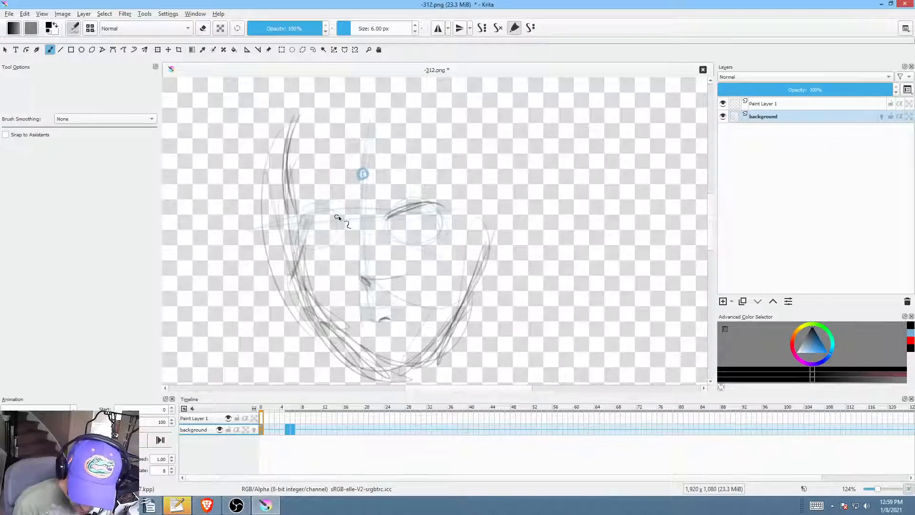
scroll(414, 255, "up", 2)
left_click_drag(375, 202, 436, 181)
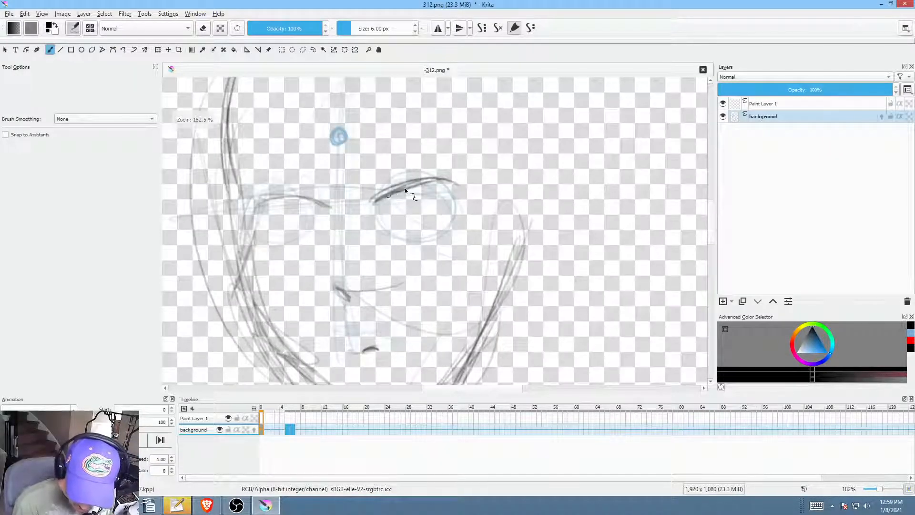
left_click_drag(257, 208, 330, 210)
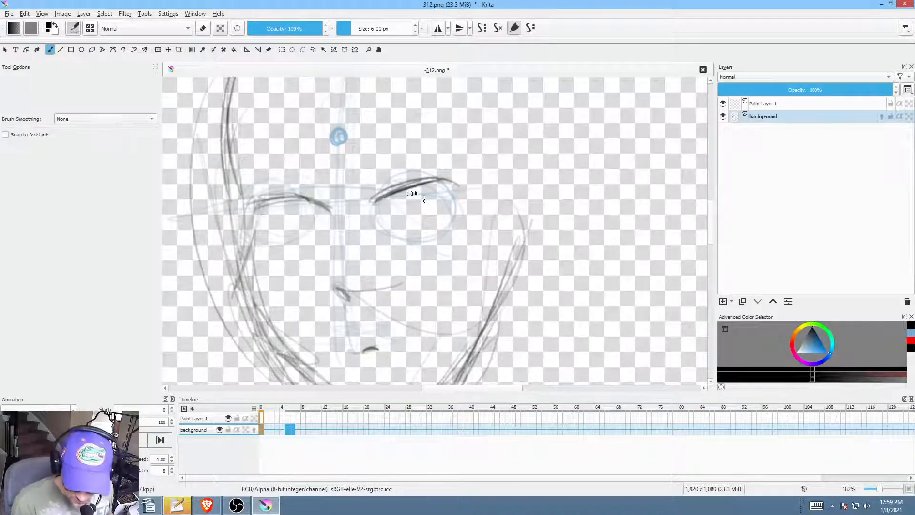
left_click_drag(411, 193, 414, 189)
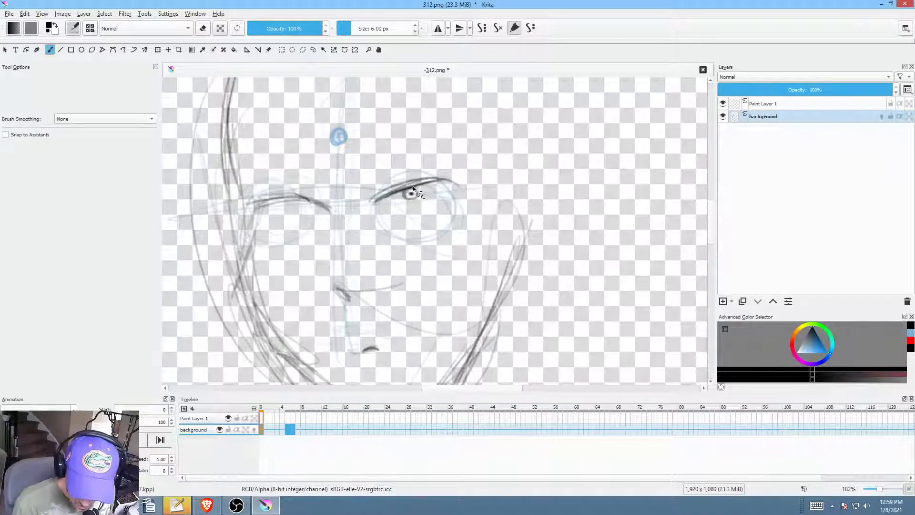
left_click_drag(300, 206, 296, 203)
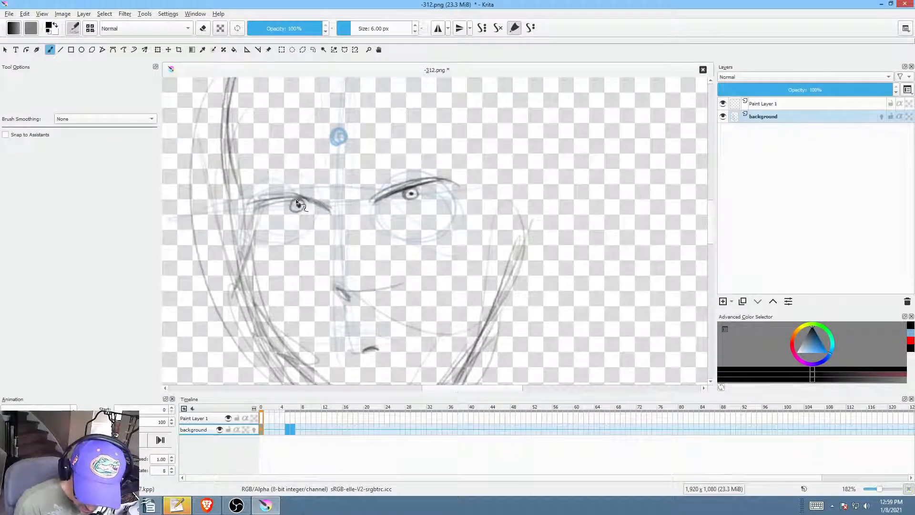
Step: Sketch an arched eyebrow above each eye on frame 0
left_click_drag(257, 177, 328, 169)
left_click_drag(405, 152, 464, 146)
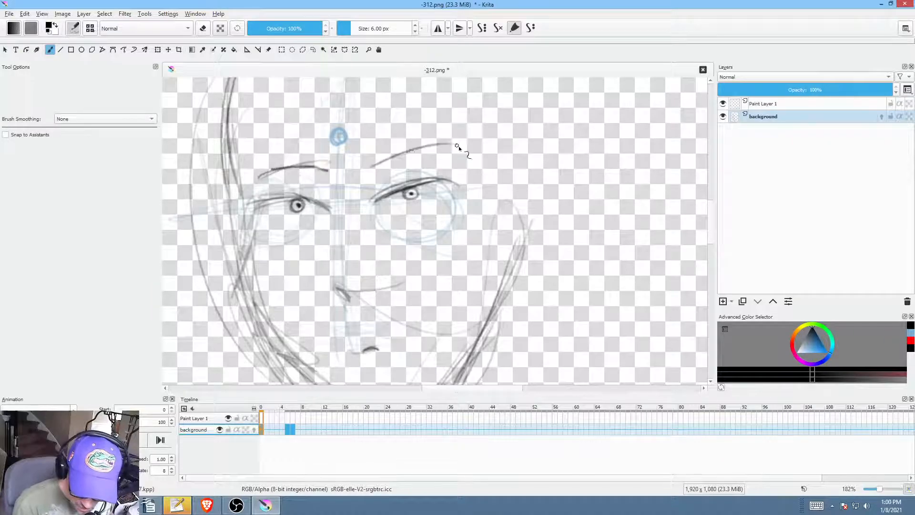
left_click_drag(372, 166, 458, 143)
scroll(480, 272, "down", 4)
scroll(507, 219, "up", 5)
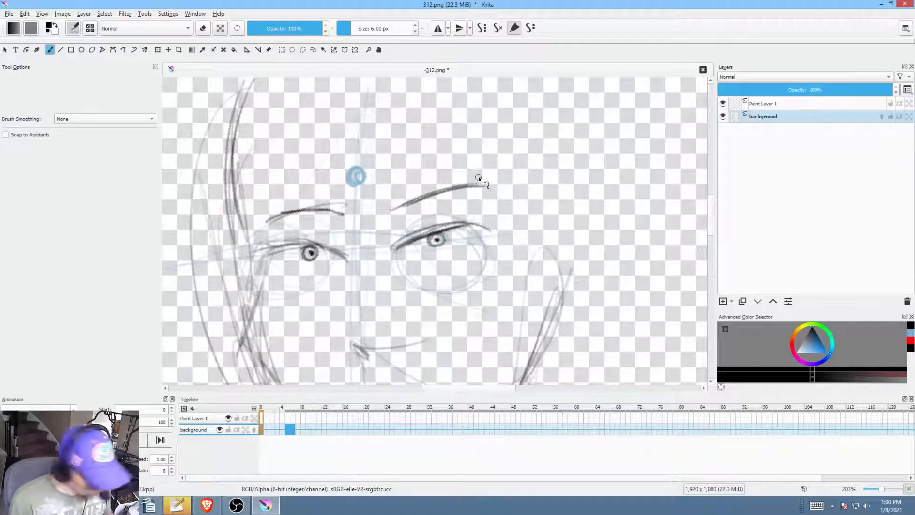
Step: Erase both eyebrows from frame 0
key("e")
mouse_move(494, 167)
left_mouse_down()
mouse_move(382, 221)
mouse_move(484, 164)
left_mouse_up()
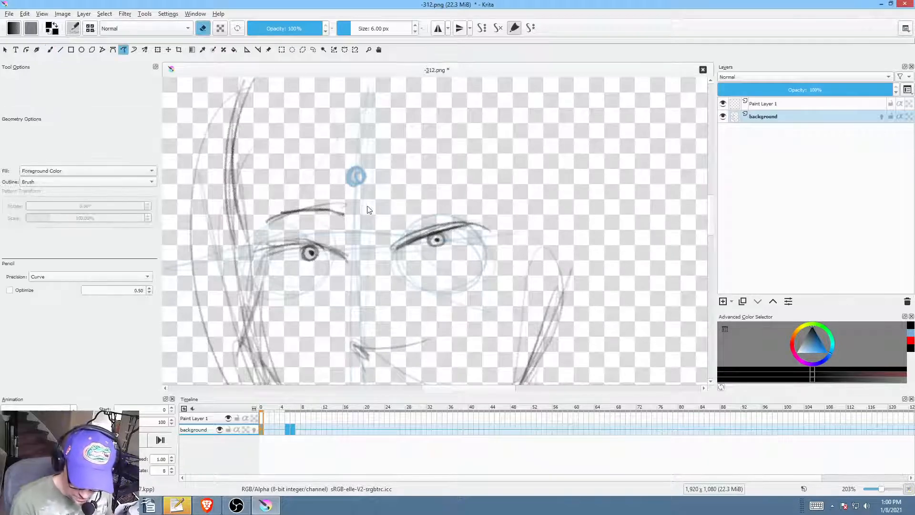
left_click_drag(367, 207, 365, 202)
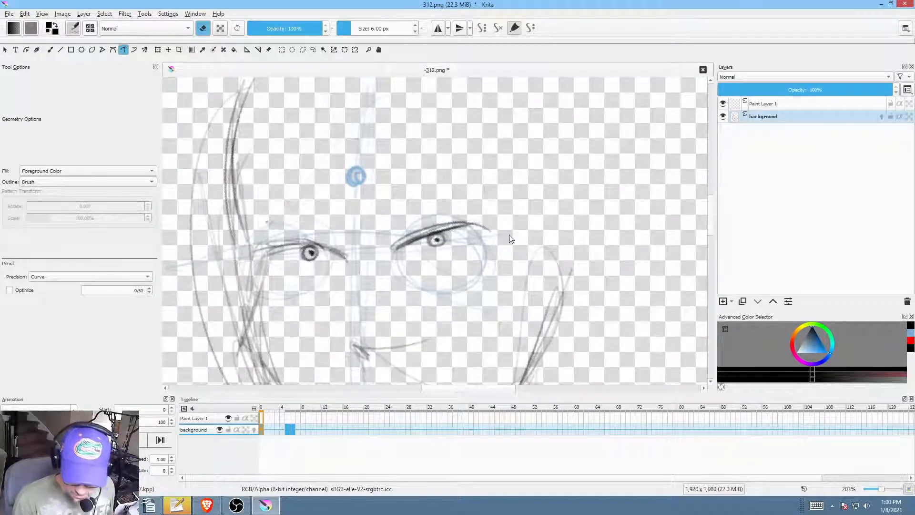
Step: Select the eye on the right side of the face freehand and transform it slightly outward from the nose
key("l")
mouse_move(513, 209)
left_mouse_down()
mouse_move(425, 210)
mouse_move(524, 203)
left_mouse_up()
key("ctrl+t")
left_click_drag(475, 229, 483, 238)
scroll(548, 231, "down", 3)
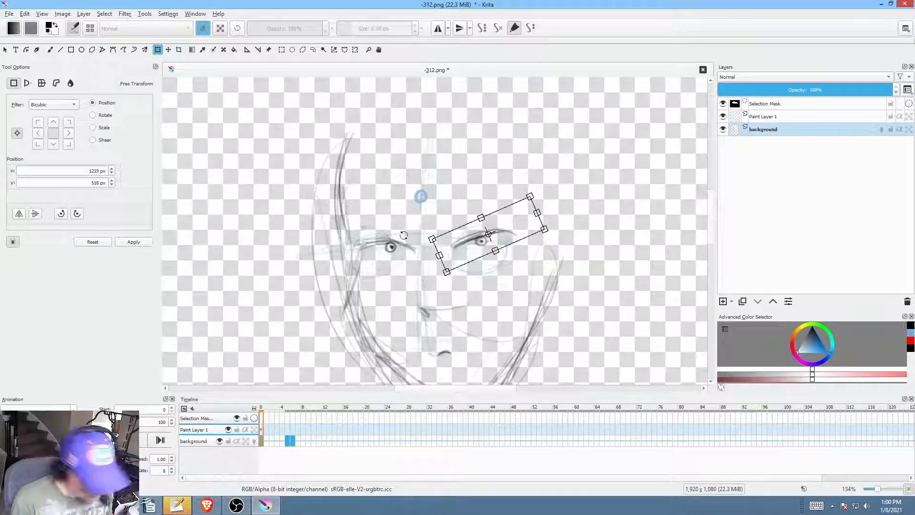
Step: Select the eye on the left side of the face freehand, adjust its placement slightly with a transform, and clear the selection
key("l")
mouse_move(415, 233)
left_mouse_down()
mouse_move(417, 262)
mouse_move(371, 263)
mouse_move(414, 234)
left_mouse_up()
key("ctrl+z")
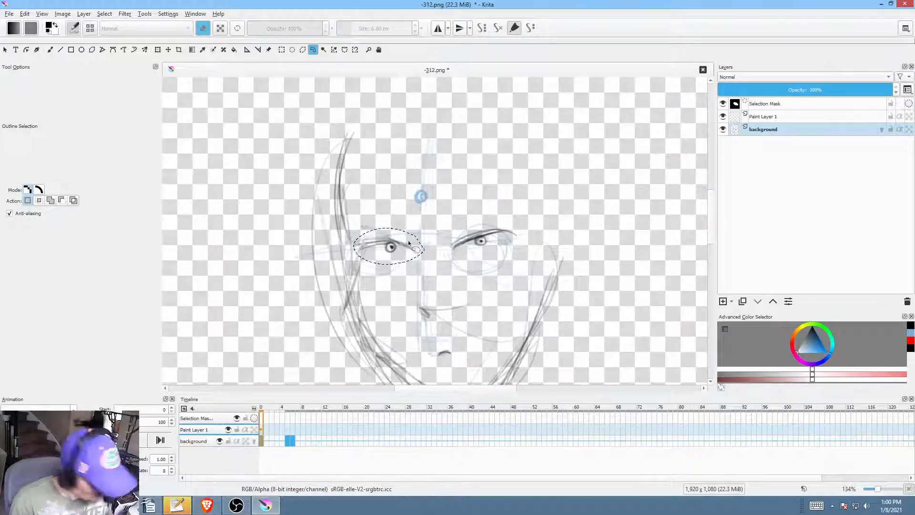
key("ctrl+t")
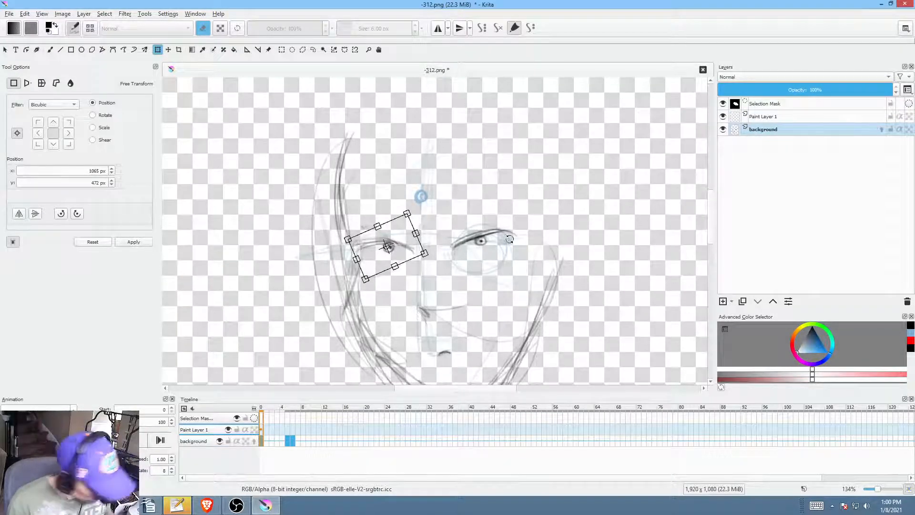
key("b")
key("ctrl+shift+a")
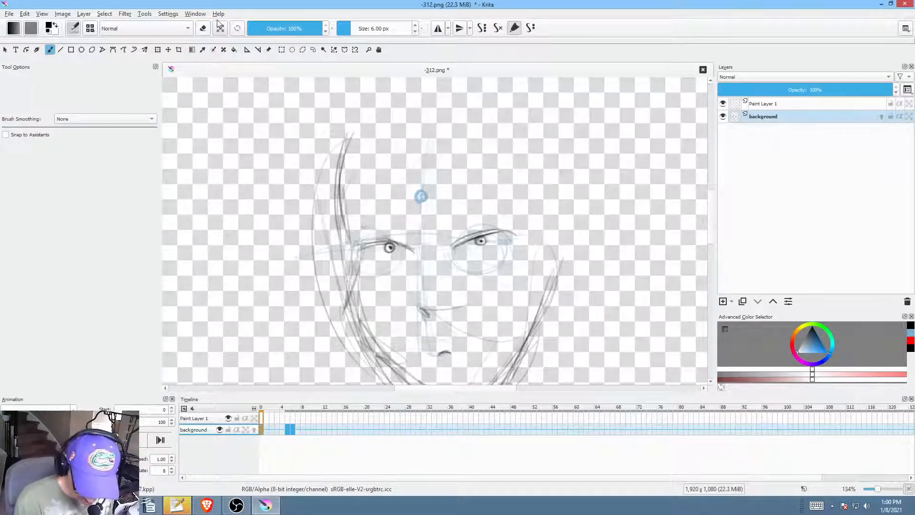
Step: Darken the upper eyelids and draw the lower lids of both eyes on frame 0
scroll(457, 276, "up", 2)
mouse_move(475, 227)
left_mouse_down()
mouse_move(543, 219)
mouse_move(476, 227)
mouse_move(513, 219)
left_mouse_up()
mouse_move(392, 242)
left_mouse_down()
mouse_move(323, 243)
mouse_move(390, 242)
mouse_move(333, 232)
mouse_move(362, 225)
mouse_move(312, 256)
mouse_move(337, 251)
mouse_move(322, 249)
mouse_move(377, 258)
left_mouse_up()
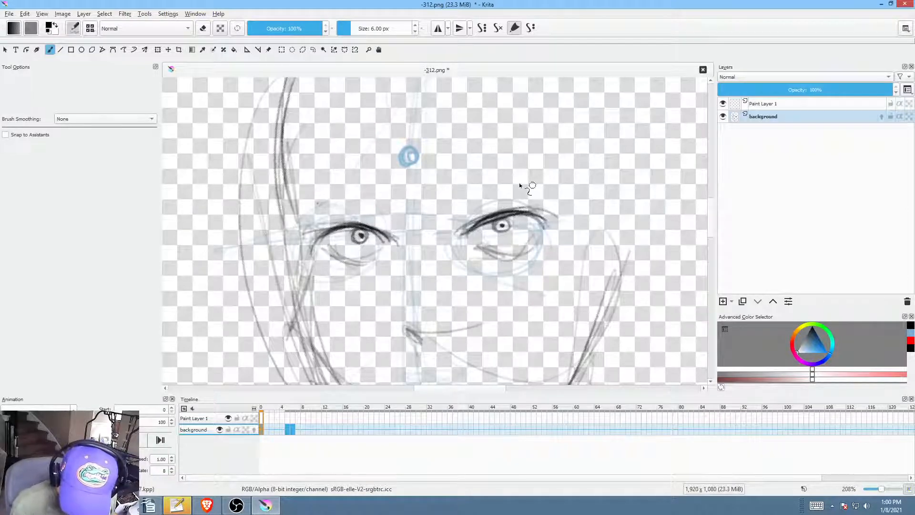
Step: Draw new arched eyebrows above both eyes and add a small nostril mark beside the nose
left_click_drag(467, 193, 536, 163)
mouse_move(394, 205)
left_mouse_down()
mouse_move(357, 190)
mouse_move(323, 194)
left_mouse_up()
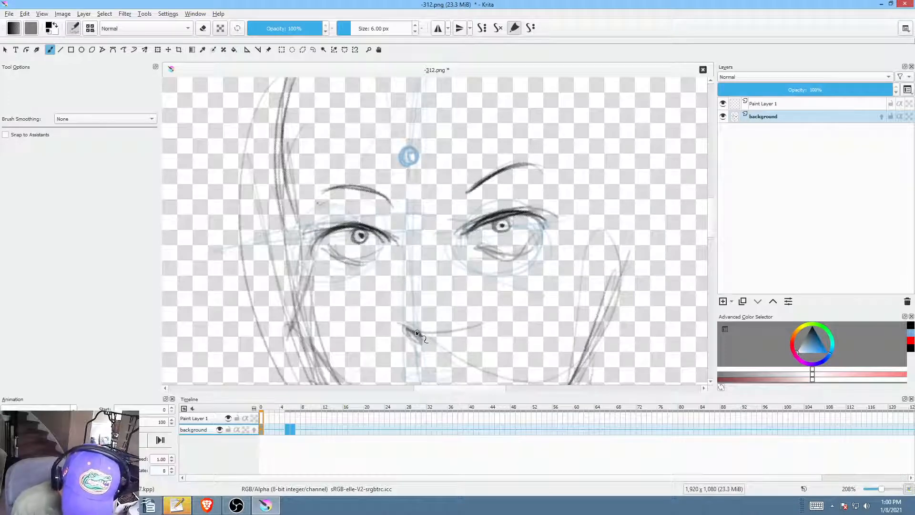
left_click_drag(452, 331, 442, 330)
Step: Darken the face contour on frame 0 from the temple past the cheek and jaw up the opposite side of the face
left_click_drag(536, 296, 536, 251)
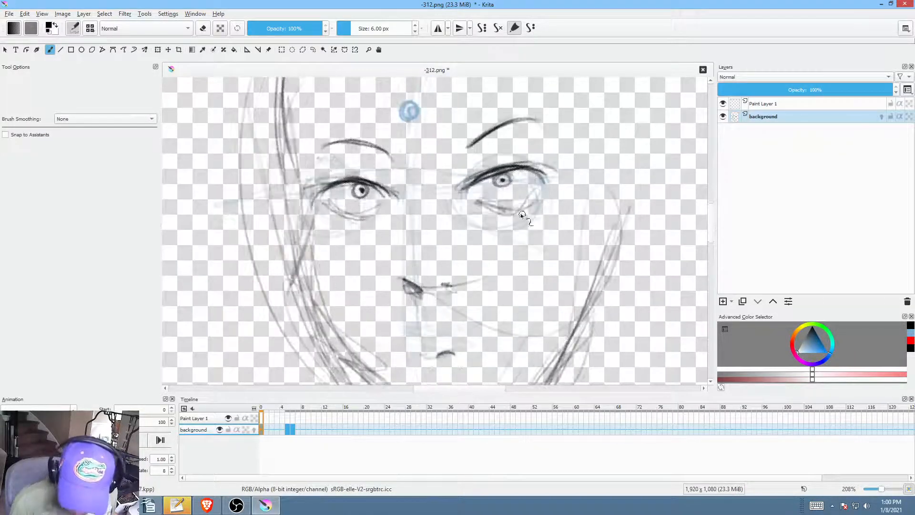
left_click_drag(348, 196, 326, 232)
mouse_move(257, 134)
left_mouse_down()
mouse_move(278, 237)
mouse_move(269, 287)
left_mouse_up()
left_click_drag(279, 229, 278, 308)
left_click_drag(460, 279, 488, 182)
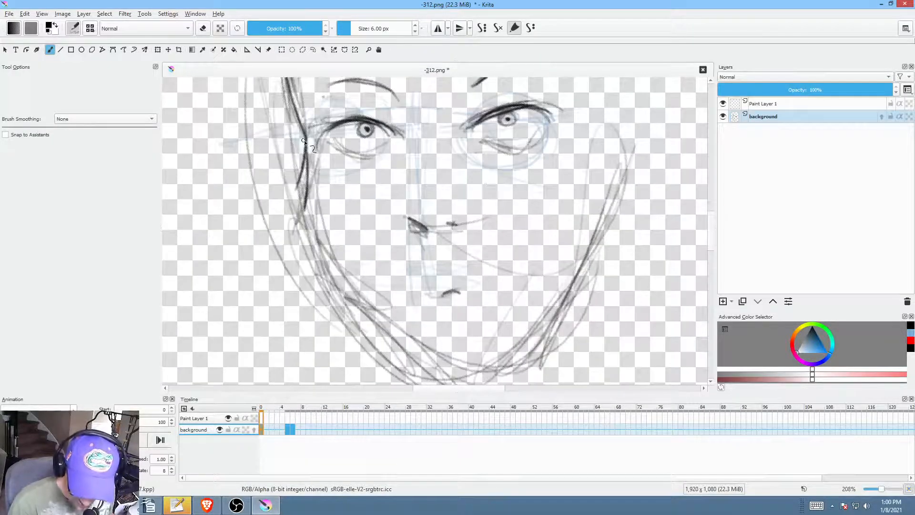
left_click_drag(306, 176, 315, 244)
mouse_move(306, 196)
left_mouse_down()
mouse_move(356, 300)
mouse_move(402, 358)
mouse_move(449, 384)
mouse_move(451, 367)
mouse_move(498, 370)
mouse_move(556, 316)
mouse_move(606, 231)
left_mouse_up()
mouse_move(580, 268)
left_mouse_down()
mouse_move(619, 185)
mouse_move(572, 292)
mouse_move(568, 181)
left_mouse_up()
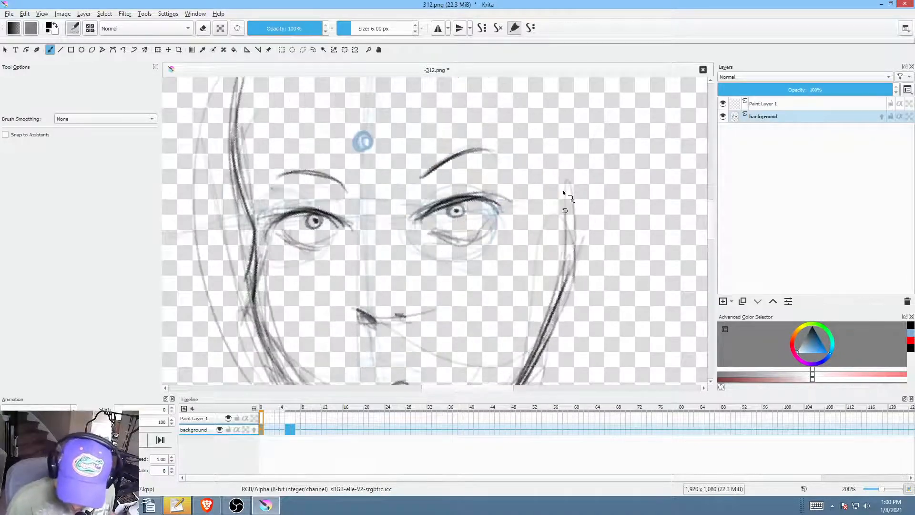
left_click_drag(569, 222, 559, 164)
left_click_drag(559, 247, 558, 278)
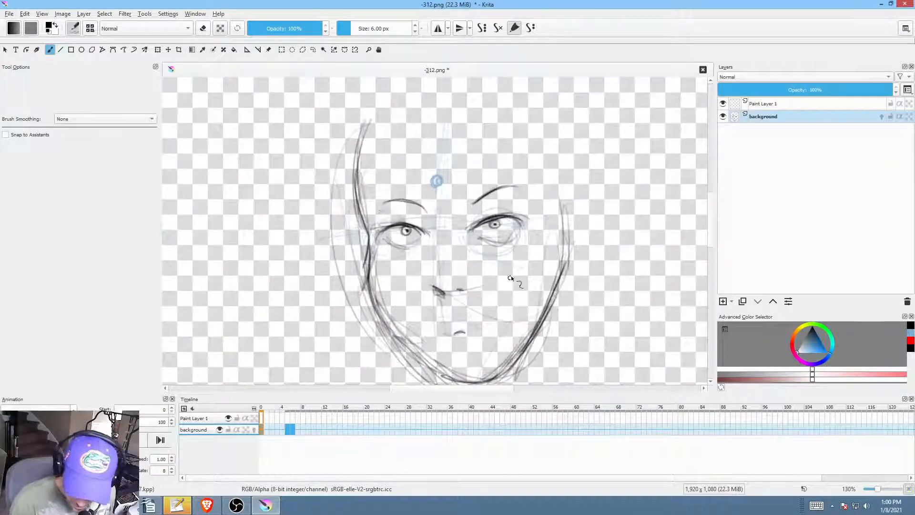
Step: Draw eyelid creases above both eyes and hair strands from the centre parting down both sides of the face on frame 0
left_click_drag(377, 231, 406, 212)
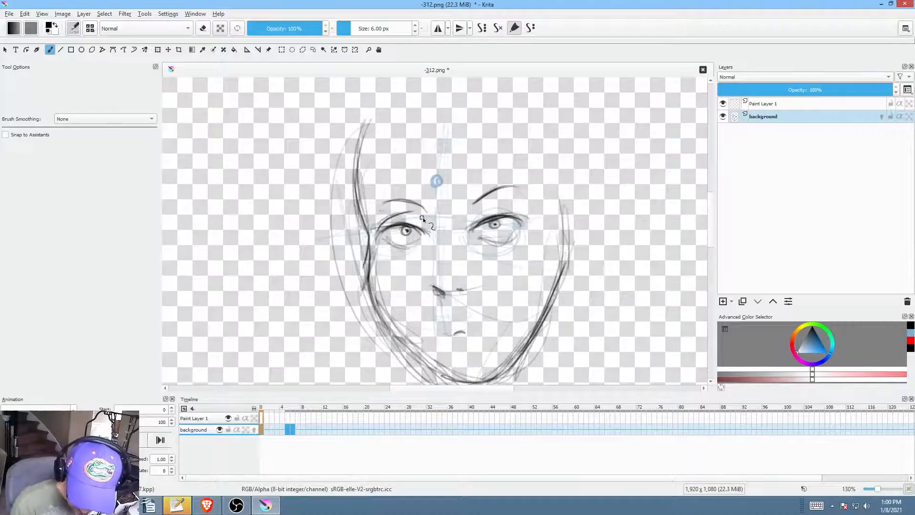
mouse_move(477, 220)
left_mouse_down()
mouse_move(508, 203)
mouse_move(480, 215)
mouse_move(539, 218)
left_mouse_up()
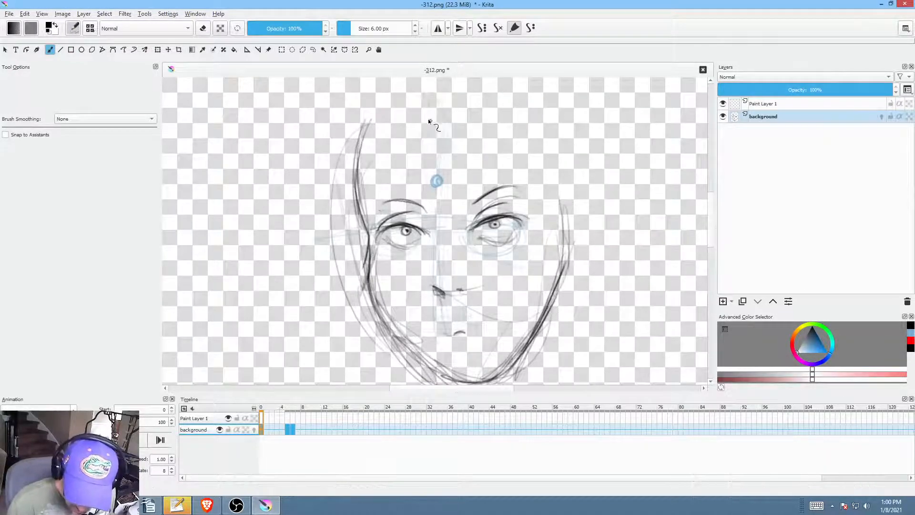
left_click_drag(432, 118, 401, 145)
mouse_move(405, 114)
left_mouse_down()
mouse_move(348, 268)
mouse_move(344, 337)
left_mouse_up()
mouse_move(470, 106)
left_mouse_down()
mouse_move(474, 99)
mouse_move(449, 119)
left_mouse_up()
left_click_drag(482, 92, 581, 334)
left_click_drag(548, 200, 574, 317)
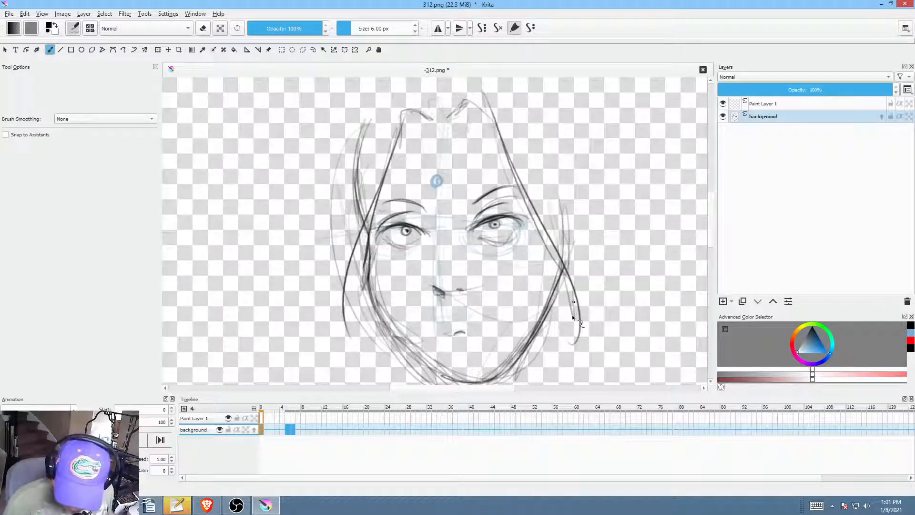
left_click_drag(453, 331, 470, 332)
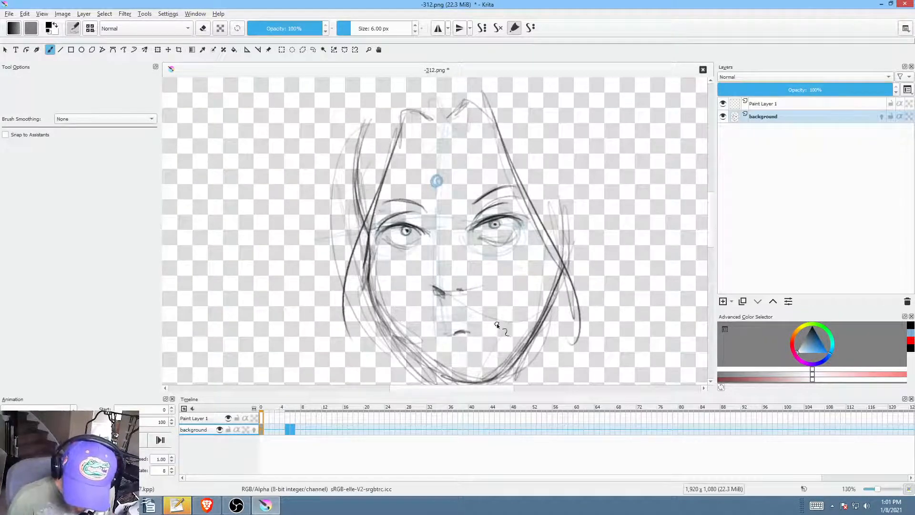
Step: On frame 5, free-transform the head drawing to X 1097 px, Y 535 px and rotate it slightly counterclockwise
left_click(289, 430)
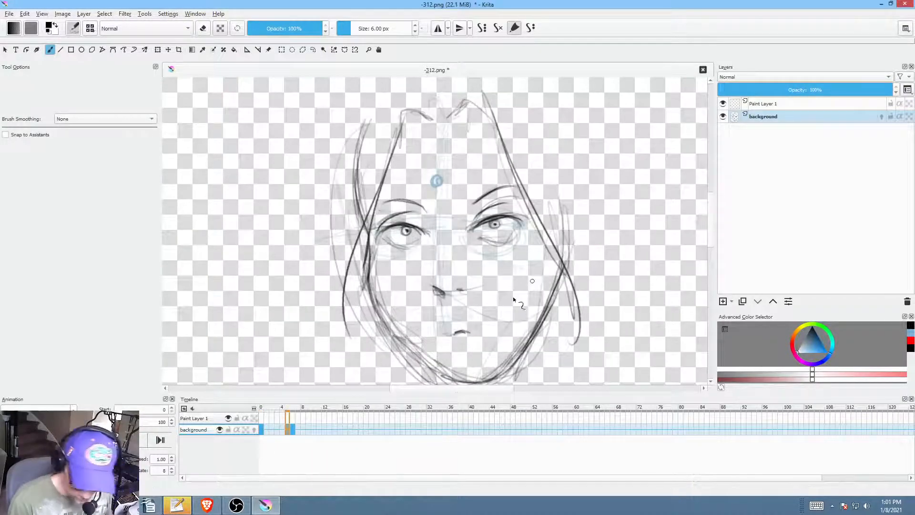
left_click(294, 432)
left_click(289, 431)
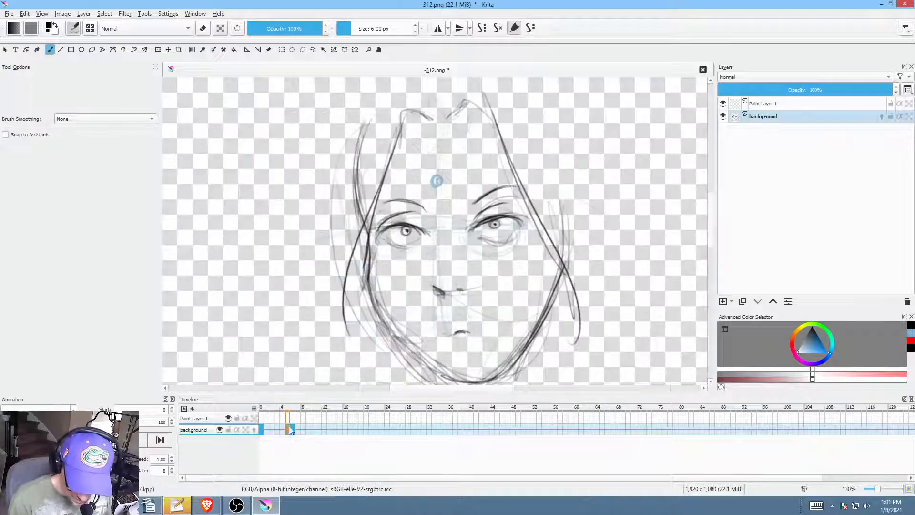
left_click_drag(563, 215, 600, 285)
left_click_drag(568, 233, 560, 242)
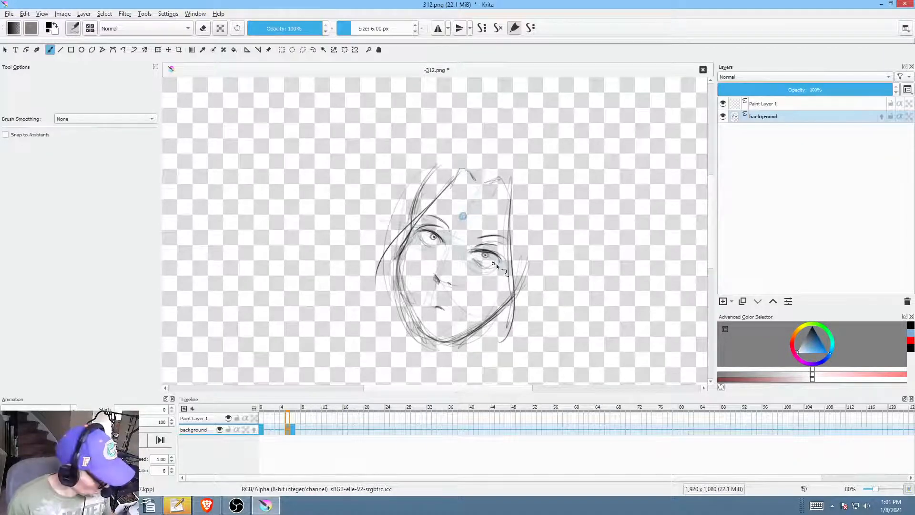
key("ctrl+t")
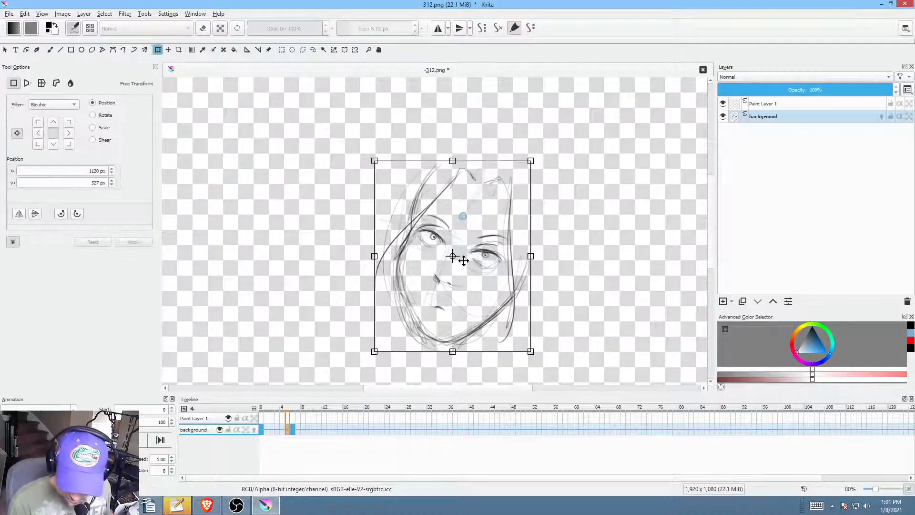
left_click_drag(481, 280, 472, 282)
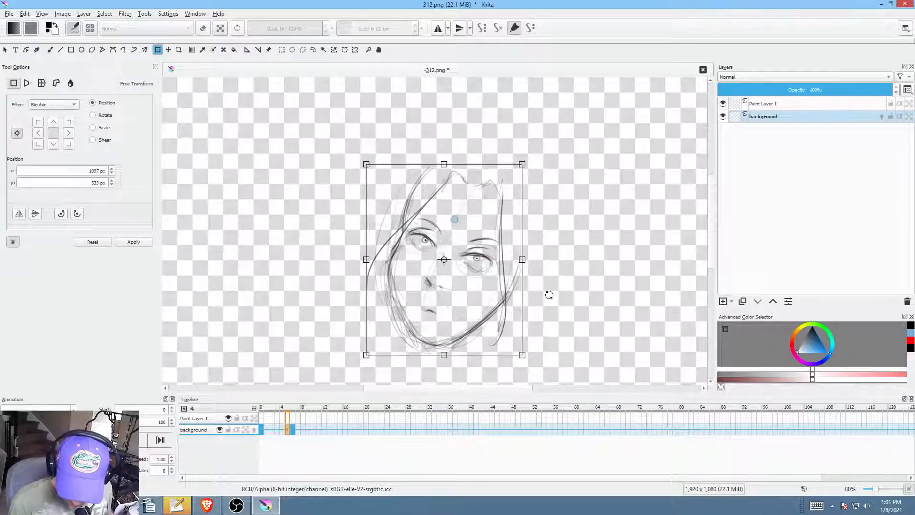
left_click_drag(548, 292, 553, 282)
left_click_drag(481, 292, 497, 234)
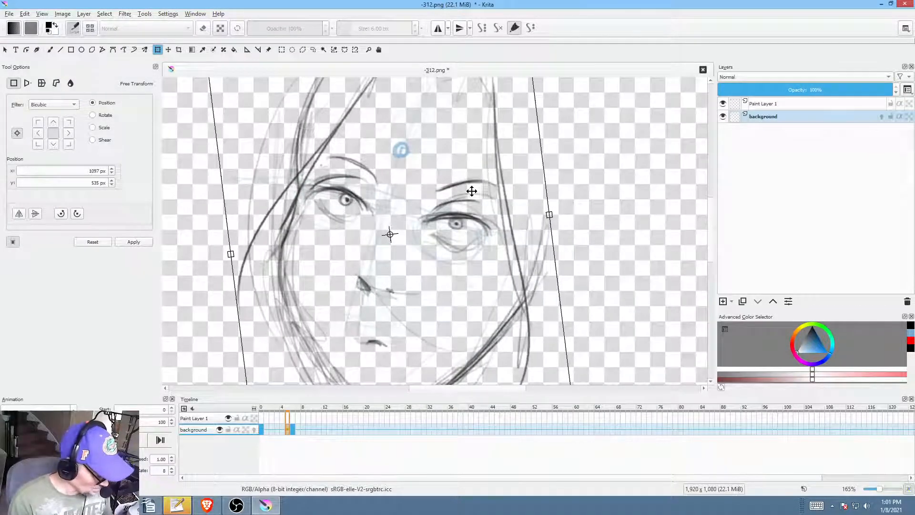
key("Return")
Step: Liquify frame 5 to open both eyes wider and push up the inner ends of the eyebrows
right_click(462, 242)
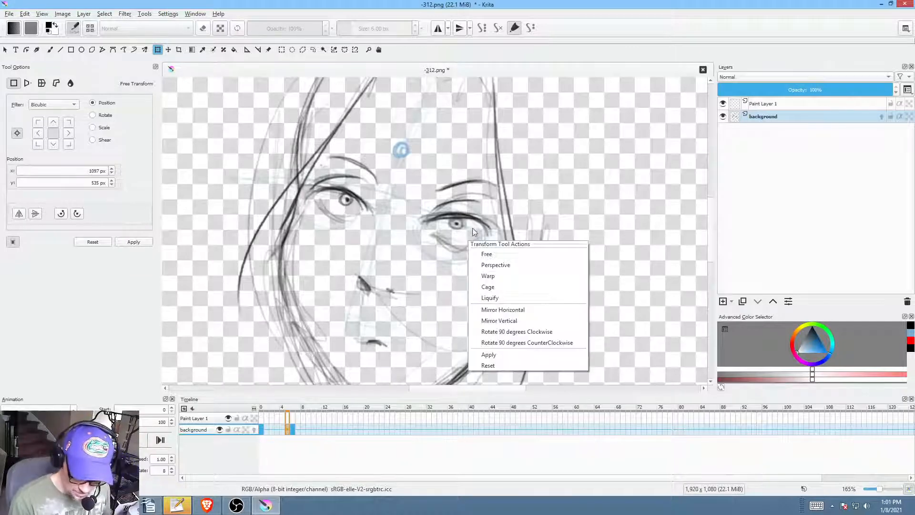
left_click(503, 296)
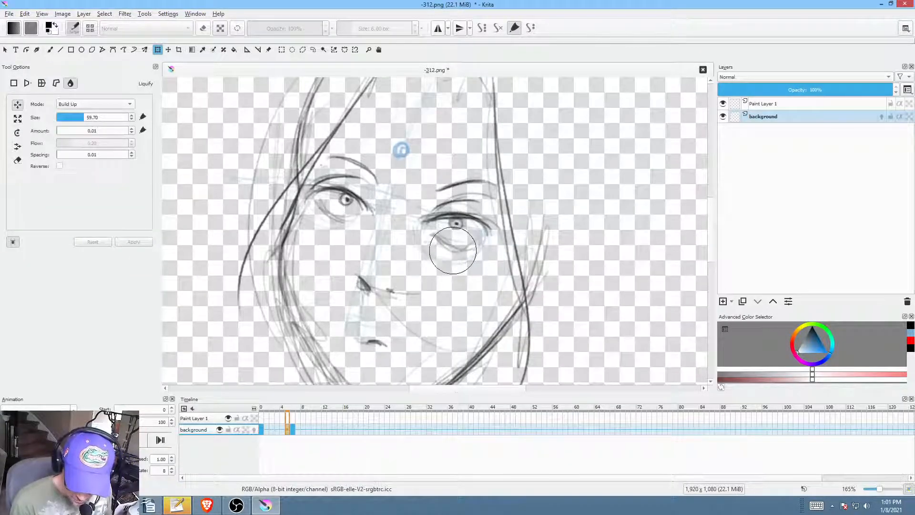
left_click_drag(461, 218, 459, 197)
mouse_move(352, 191)
left_mouse_down()
mouse_move(359, 188)
mouse_move(337, 223)
left_mouse_up()
left_click_drag(365, 172, 381, 168)
mouse_move(444, 189)
left_mouse_down()
mouse_move(472, 175)
mouse_move(485, 182)
mouse_move(456, 202)
mouse_move(444, 199)
left_mouse_up()
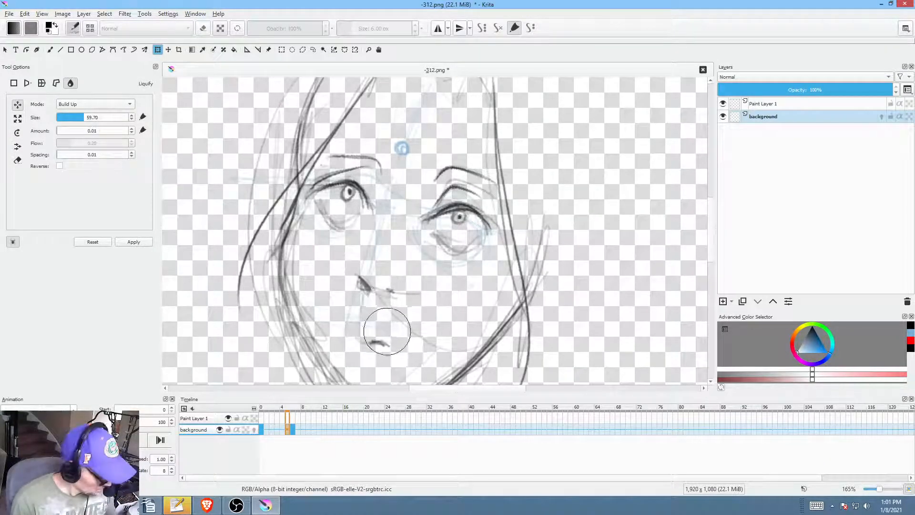
Step: Extend the mouth mark on frame 5 into a full pair of lips with the brush
key("b")
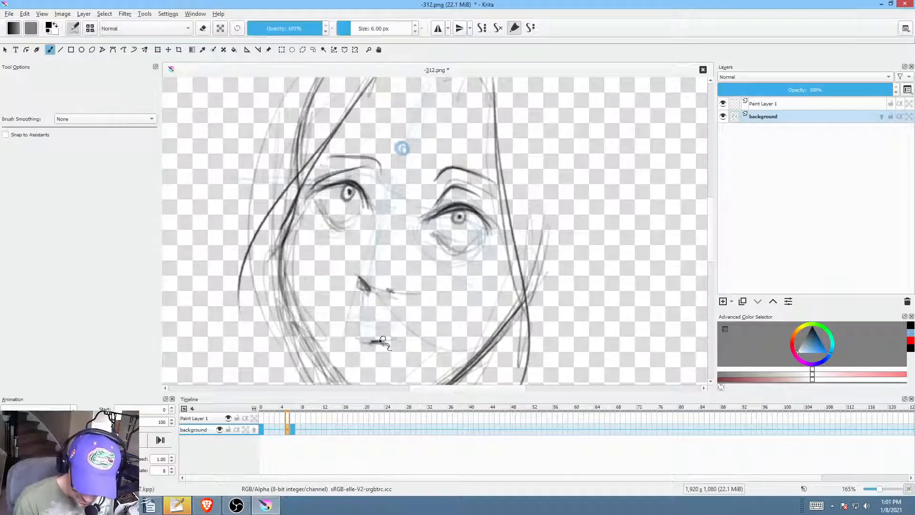
left_click_drag(378, 339, 423, 341)
left_click_drag(463, 275, 443, 313, "ctrl")
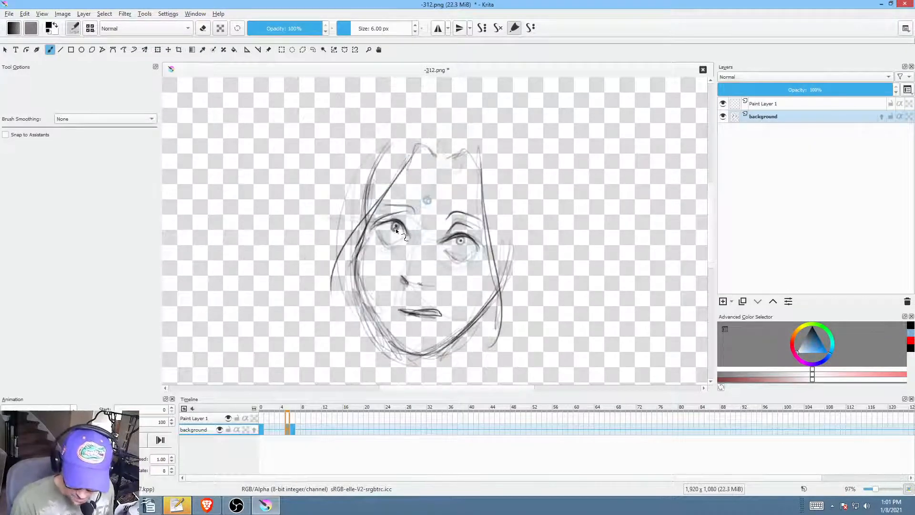
Step: Select the iris of each eye freehand in turn on frame 5 and adjust its placement with a transform
key("l")
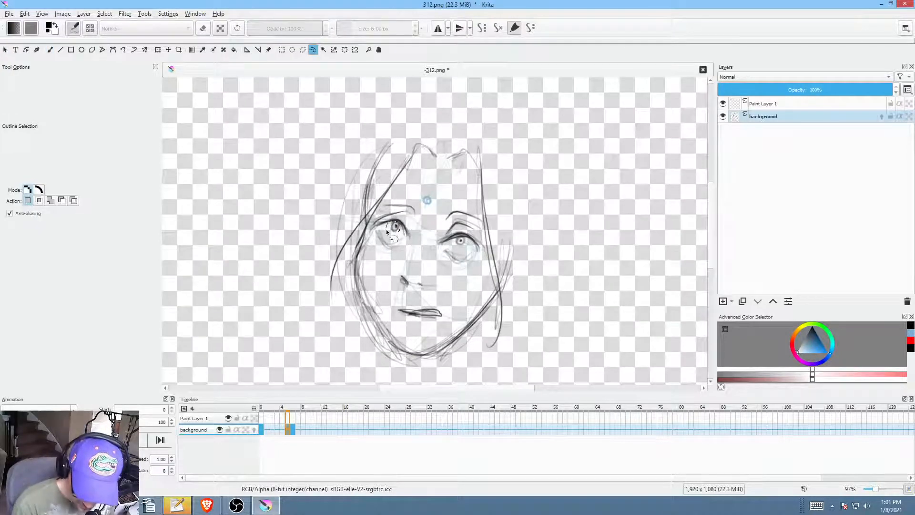
left_click_drag(387, 232, 392, 236)
key("ctrl+t")
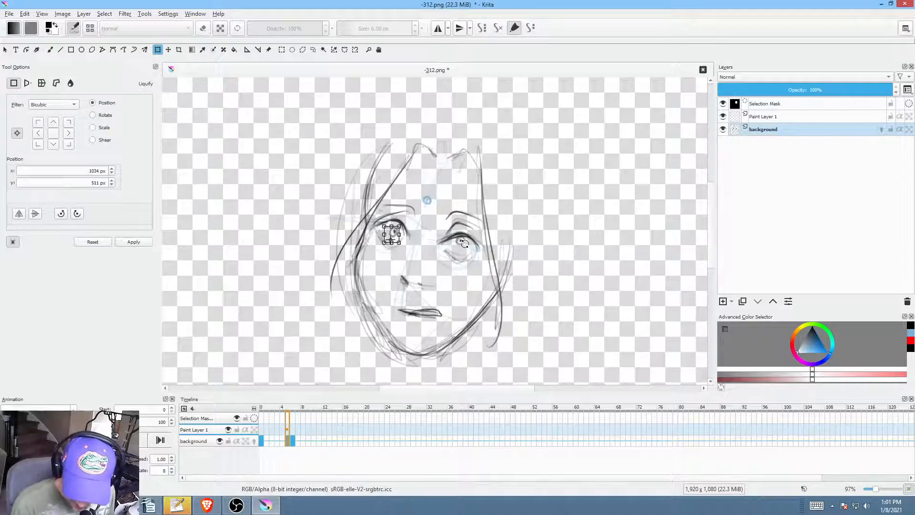
scroll(465, 244, "up", 3)
key("l")
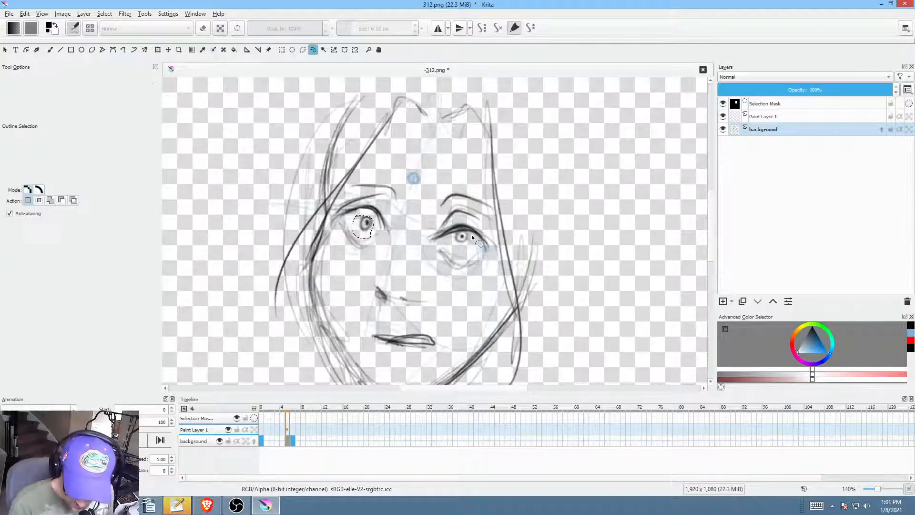
mouse_move(471, 234)
left_mouse_down()
mouse_move(474, 245)
mouse_move(473, 235)
mouse_move(462, 246)
left_mouse_up()
key("ctrl+t")
Step: Go to frame 6, return to the brush, undo the stray stroke and clear the leftover selection over the ear
left_click(295, 441)
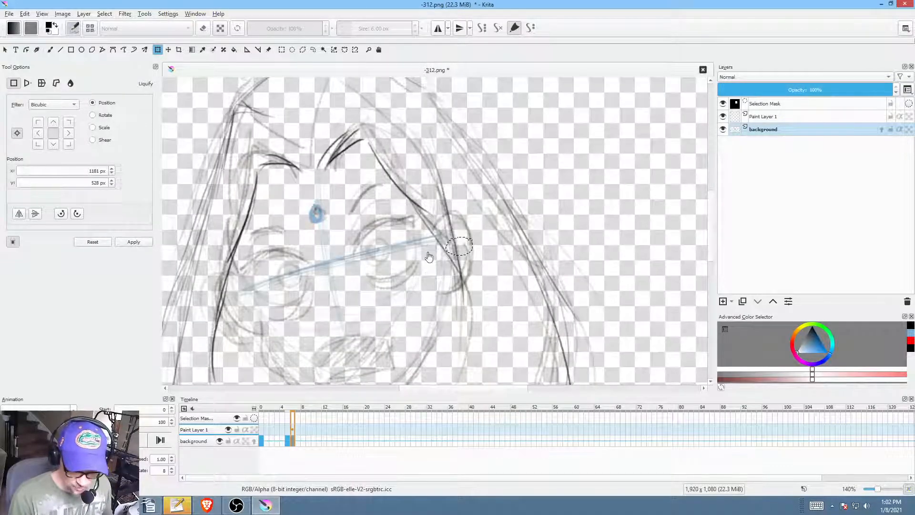
left_click_drag(428, 270, 442, 239)
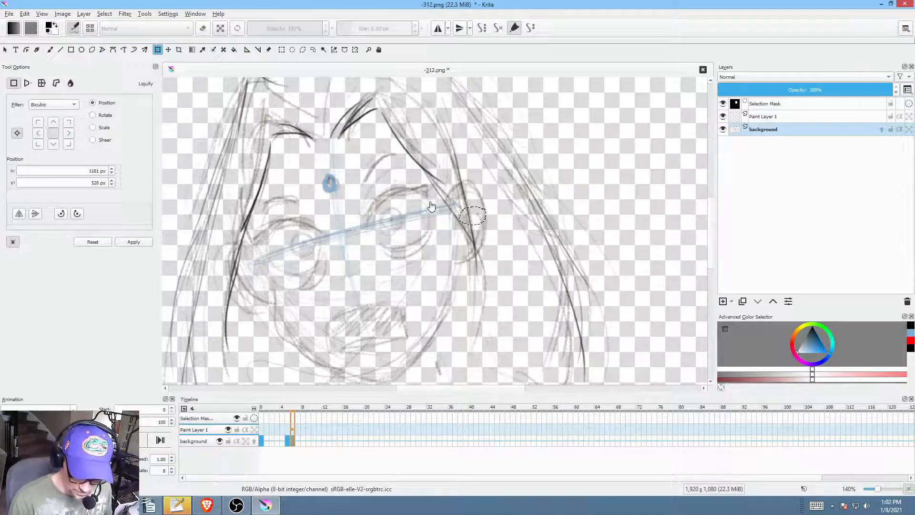
left_click_drag(429, 210, 421, 231)
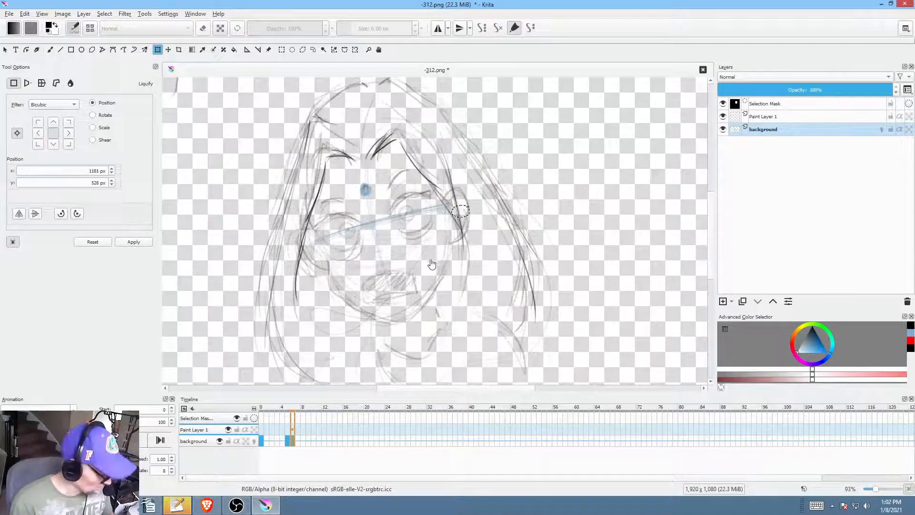
key("b")
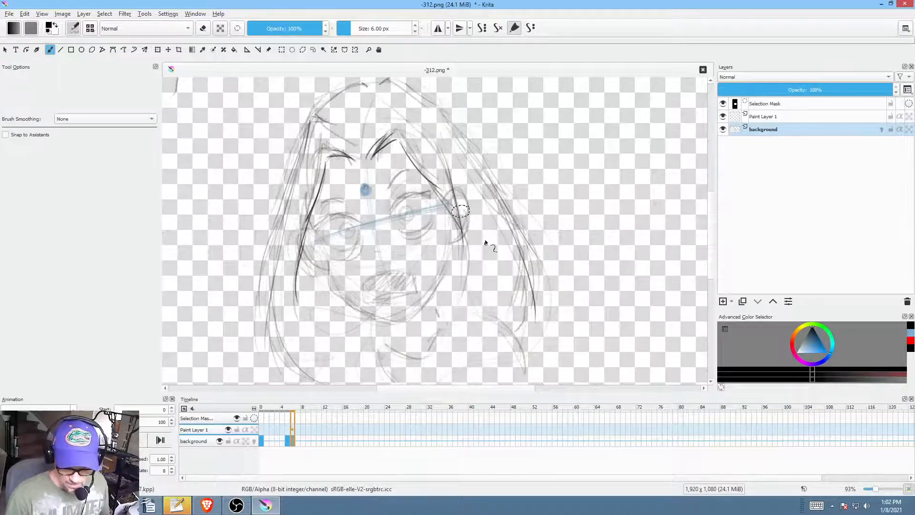
left_click_drag(490, 235, 532, 244)
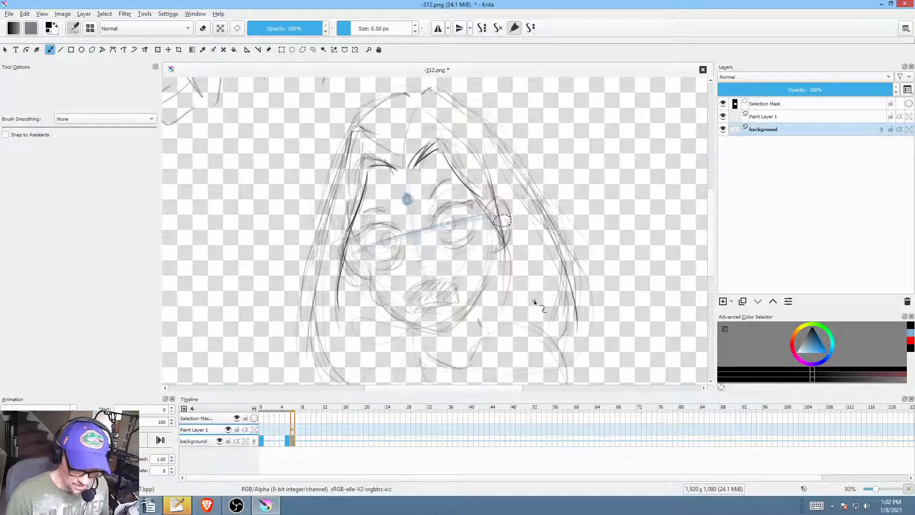
left_click_drag(520, 230, 629, 160)
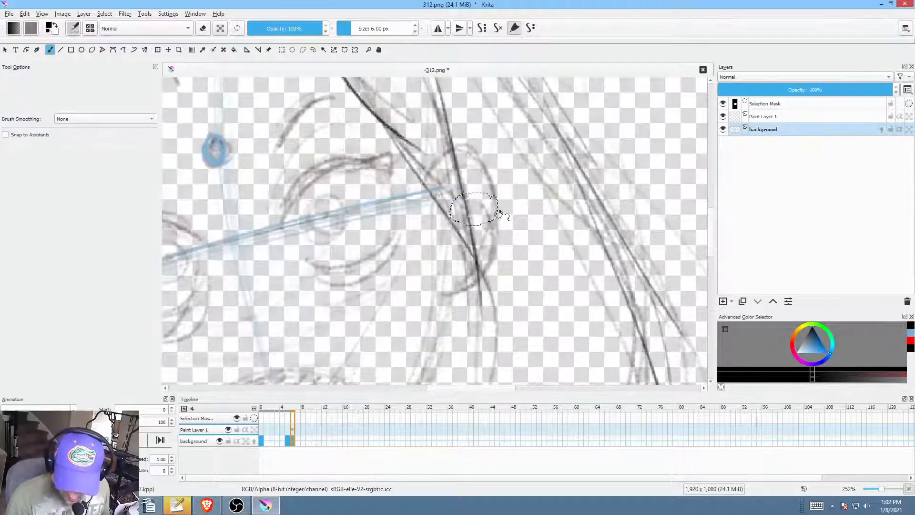
mouse_move(443, 244)
left_mouse_down()
mouse_move(521, 190)
mouse_move(428, 237)
mouse_move(549, 176)
left_mouse_up()
key("ctrl+z")
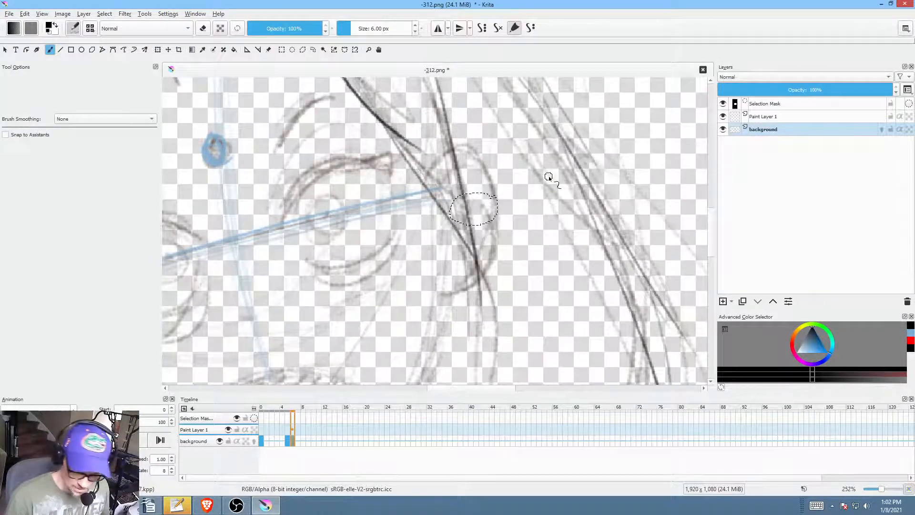
key("ctrl+shift+a")
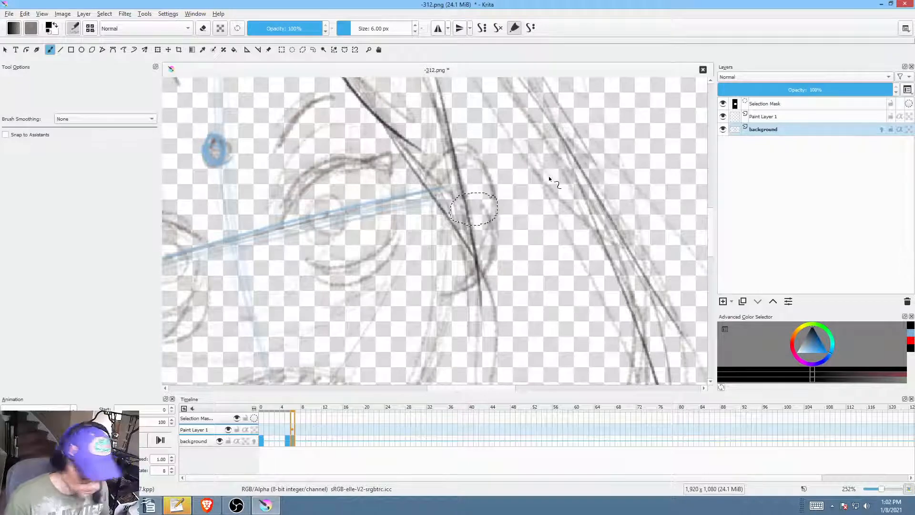
Step: Draw iris circles and solid pupils for both eyes along the blue eye line on frame 6
mouse_move(548, 176)
left_mouse_down()
mouse_move(450, 265)
mouse_move(476, 249)
mouse_move(466, 194)
mouse_move(482, 184)
mouse_move(432, 188)
mouse_move(416, 243)
mouse_move(434, 224)
mouse_move(433, 249)
mouse_move(439, 241)
left_mouse_up()
key("Left")
key("Right")
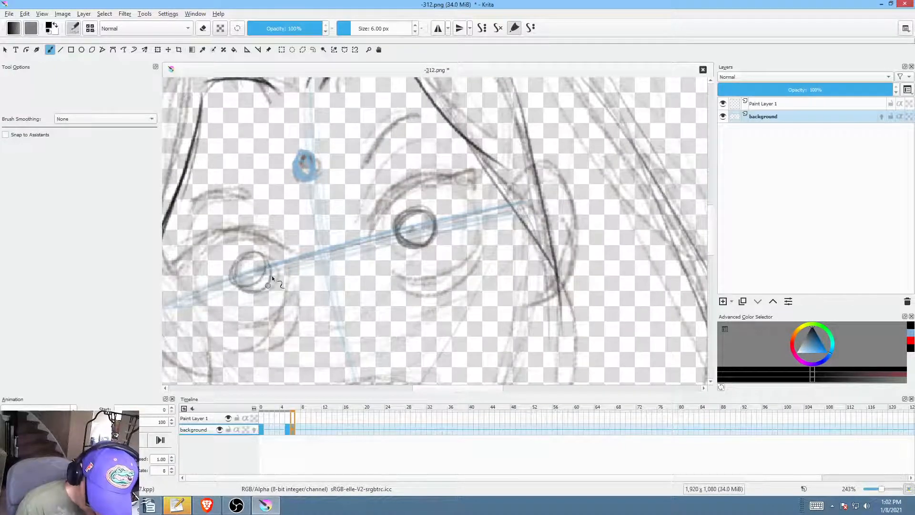
left_click_drag(268, 285, 263, 276)
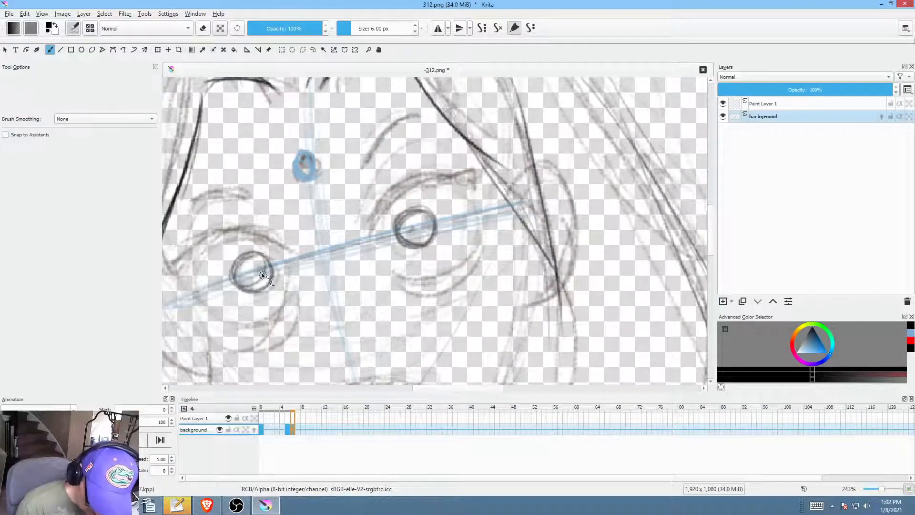
left_click(415, 228)
Step: Darken the upper eyelids of both eyes on frame 6, adding lash marks at the outer corners
left_click_drag(370, 224, 433, 184)
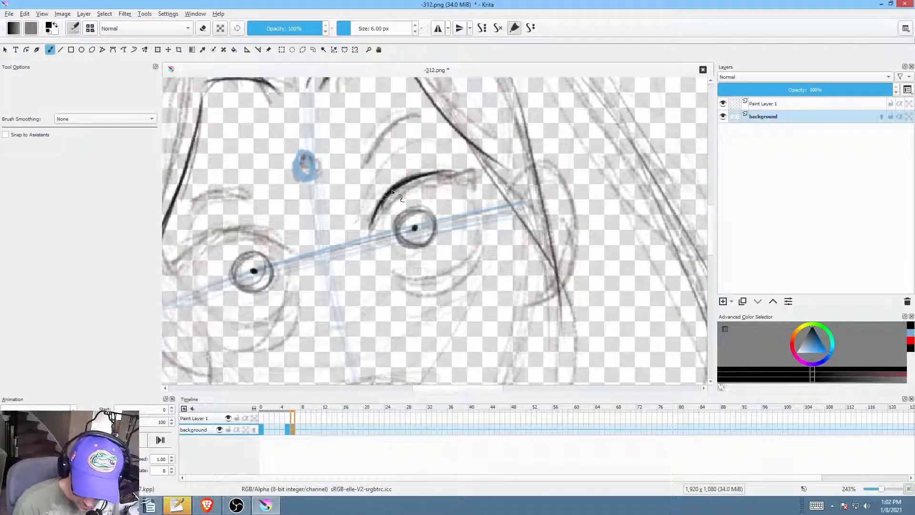
key("Left")
key("Right")
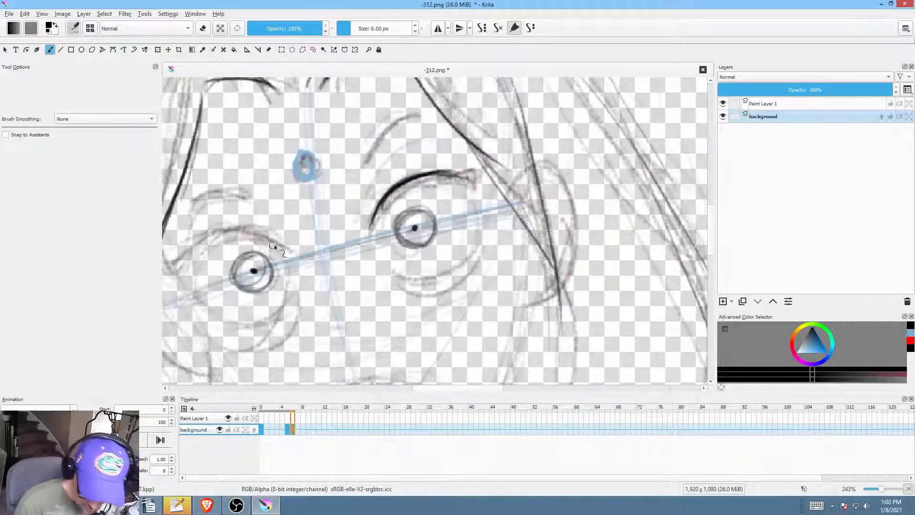
mouse_move(213, 233)
left_mouse_down()
mouse_move(277, 241)
mouse_move(198, 247)
mouse_move(253, 234)
mouse_move(187, 256)
left_mouse_up()
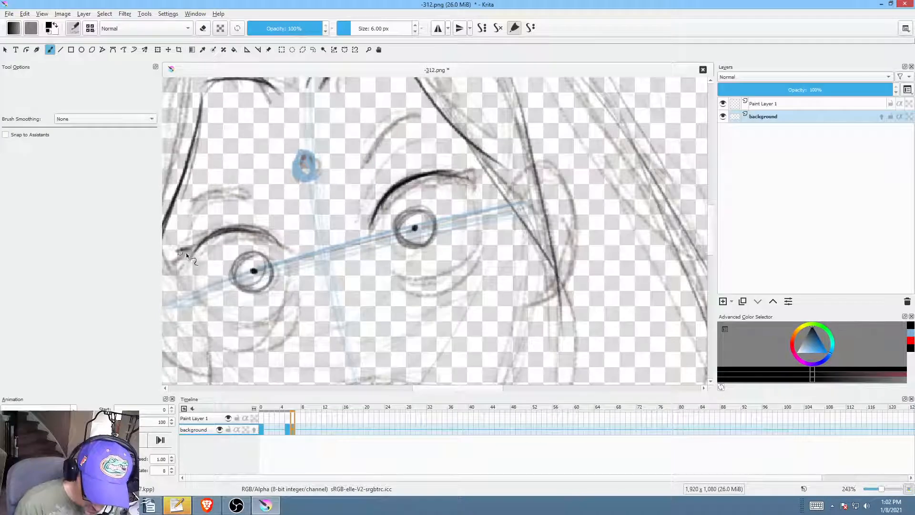
left_click_drag(389, 189, 460, 176)
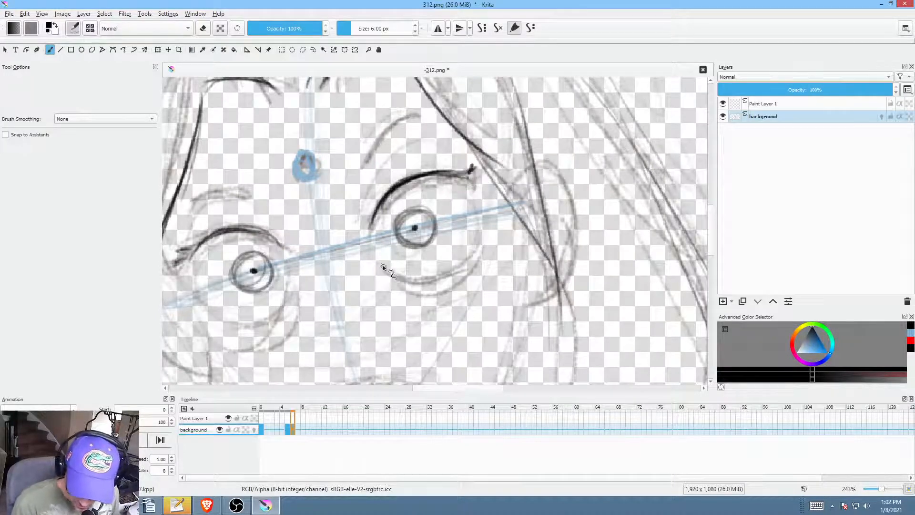
Step: Draw the curved lower eyelids of both eyes on frame 6 and compare them with the previous frame
left_click_drag(384, 267, 486, 229)
left_click_drag(299, 279, 224, 335)
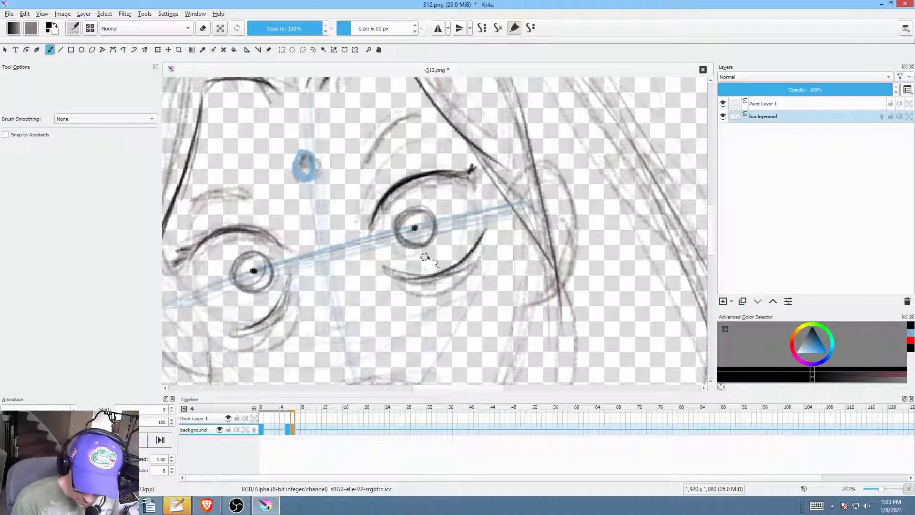
key("Left")
left_click_drag(566, 242, 528, 276)
key("Right")
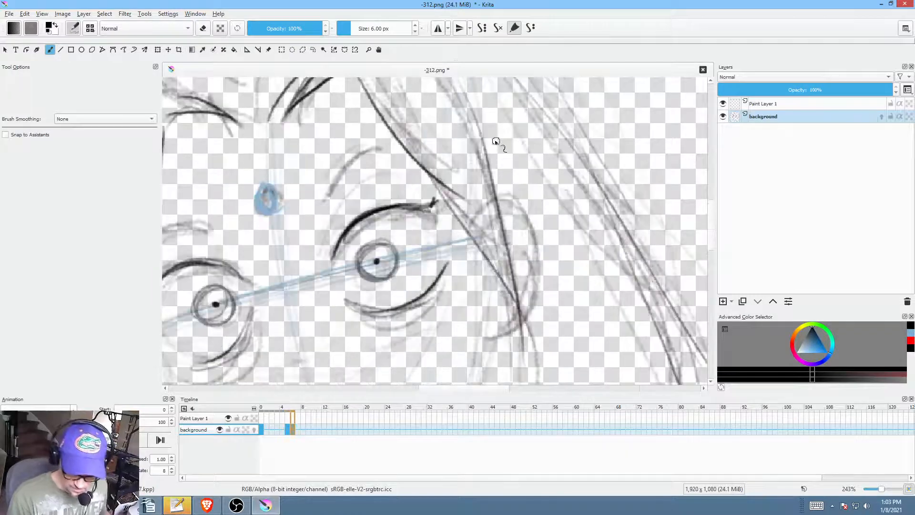
left_click_drag(523, 211, 563, 204)
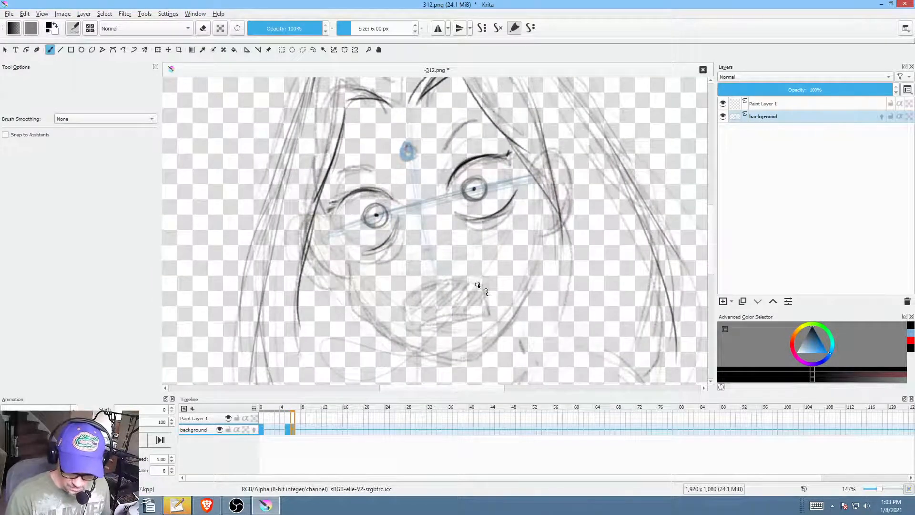
Step: Compare frame 6 with frame 5 and darken the jawline on frame 6, drawing both cheeks down to a pointed chin
left_click_drag(490, 256, 474, 239)
key("Left")
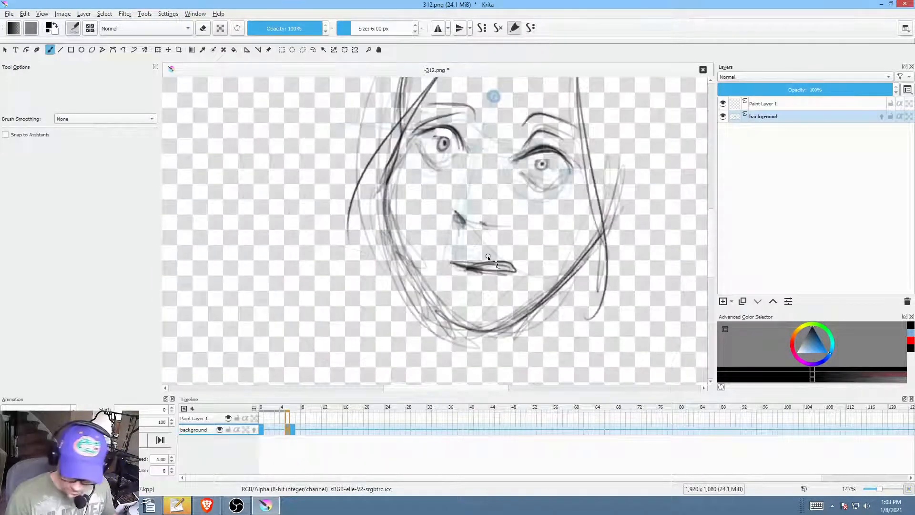
key("Right")
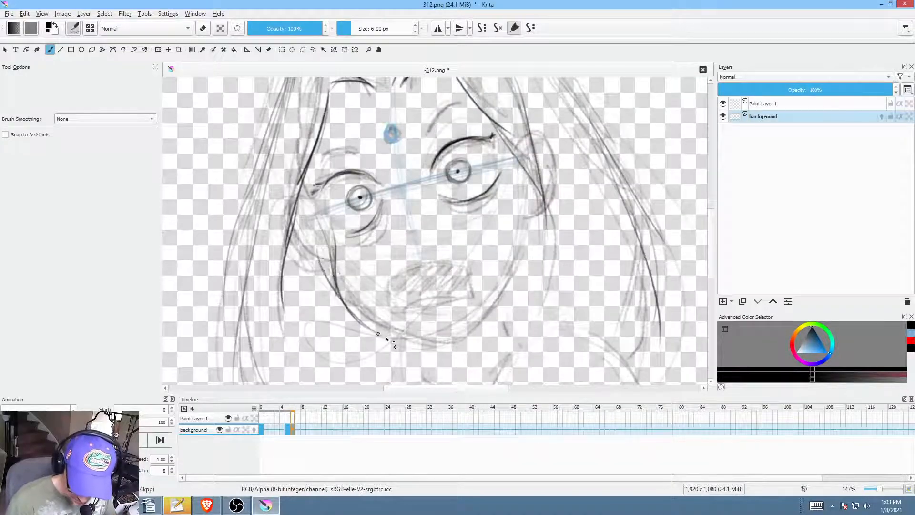
mouse_move(331, 272)
left_mouse_down()
mouse_move(413, 353)
mouse_move(496, 360)
mouse_move(531, 274)
left_mouse_up()
left_click_drag(476, 349, 540, 246)
mouse_move(514, 311)
left_mouse_down()
mouse_move(540, 207)
mouse_move(477, 356)
left_mouse_up()
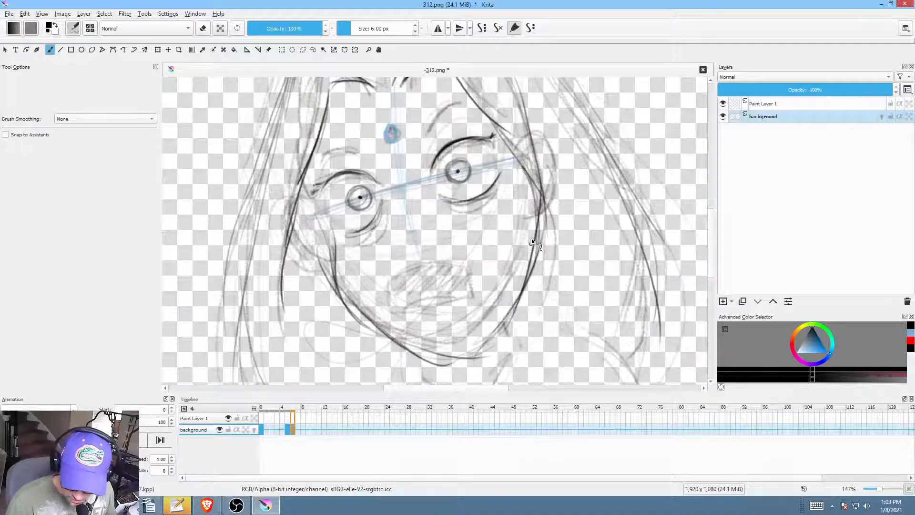
left_click_drag(533, 244, 437, 370)
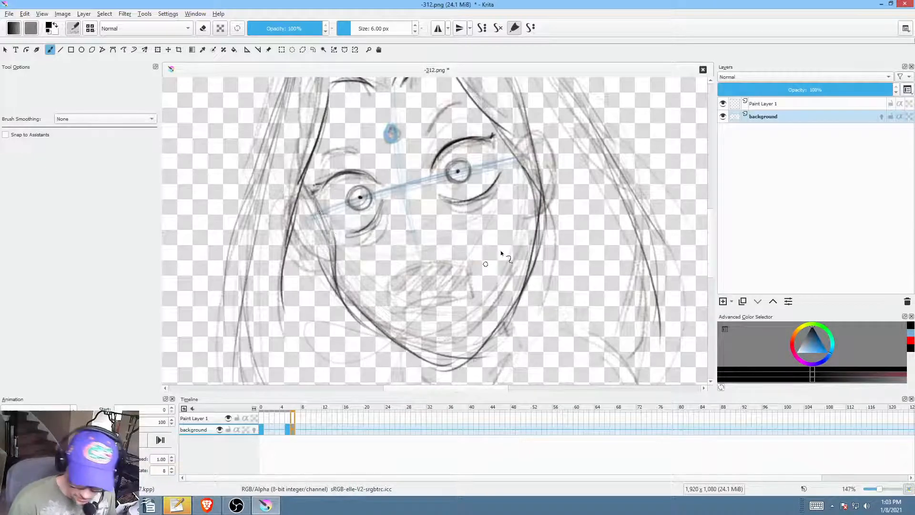
key("Left")
key("Right")
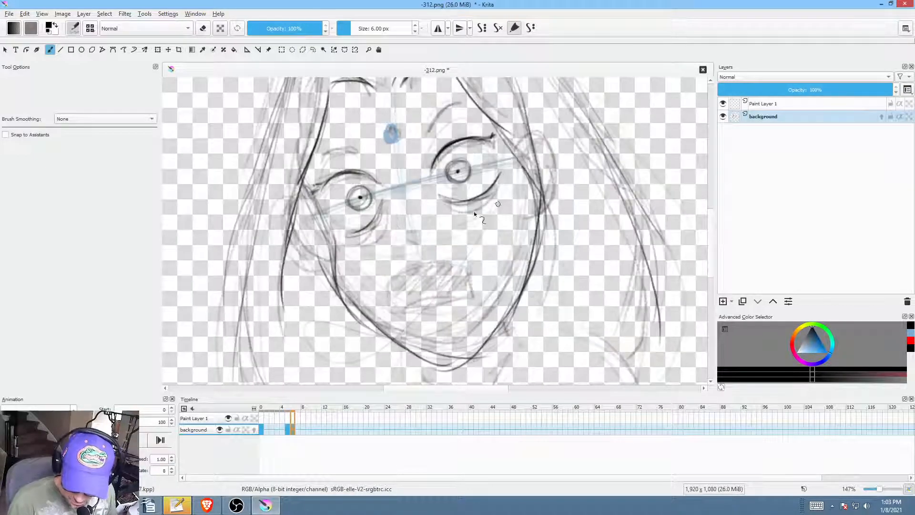
Step: Draw a small nose mark and a dark, tilted open mouth with an inner line on frame 6, comparing against frame 5
left_click_drag(417, 236, 423, 238)
key("Left")
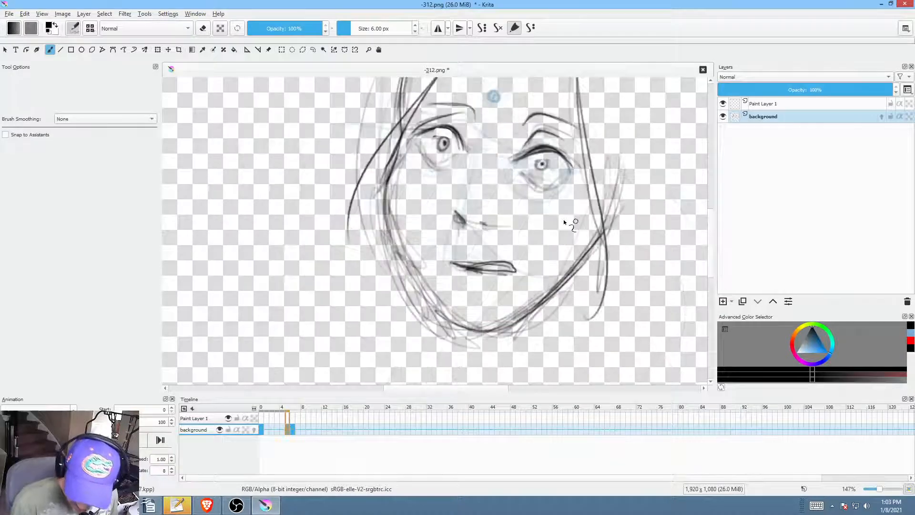
key("Right")
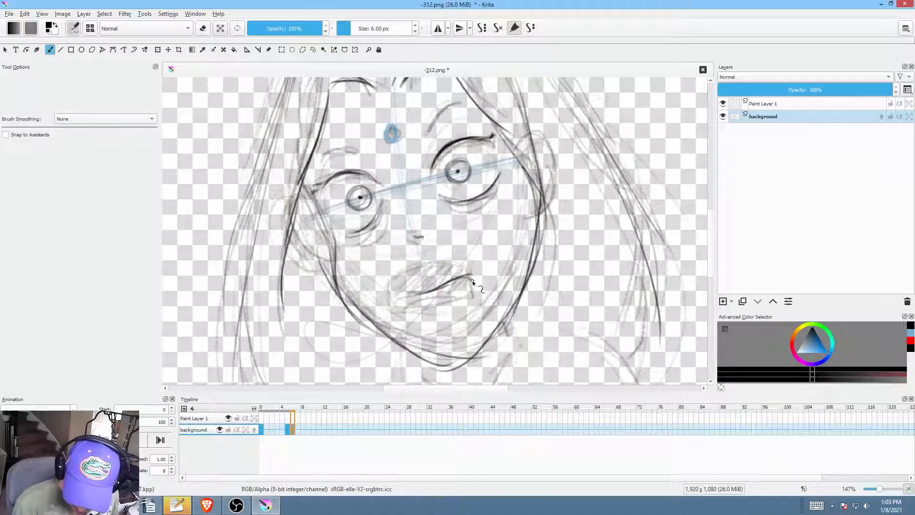
left_click_drag(413, 292, 466, 282)
mouse_move(404, 297)
left_mouse_down()
mouse_move(416, 324)
mouse_move(476, 296)
mouse_move(475, 286)
mouse_move(480, 299)
mouse_move(476, 290)
left_mouse_up()
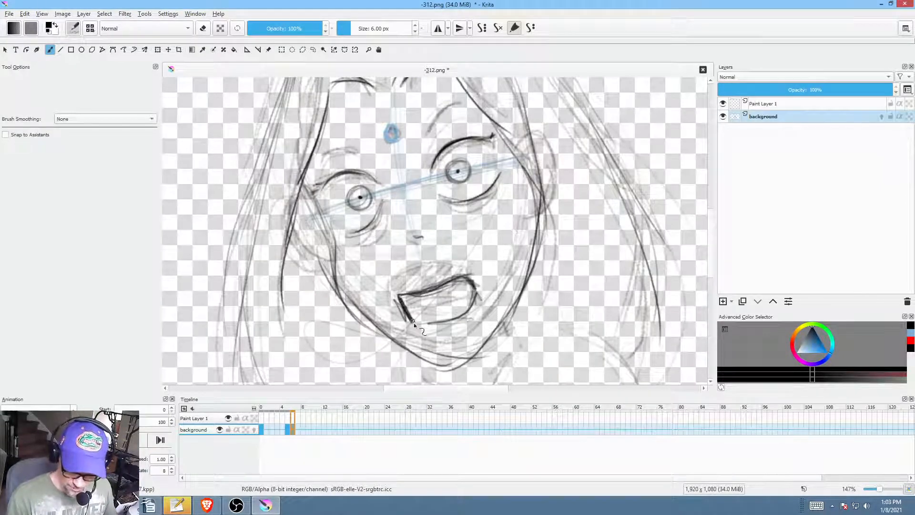
mouse_move(414, 322)
left_mouse_down()
mouse_move(480, 295)
mouse_move(414, 318)
left_mouse_up()
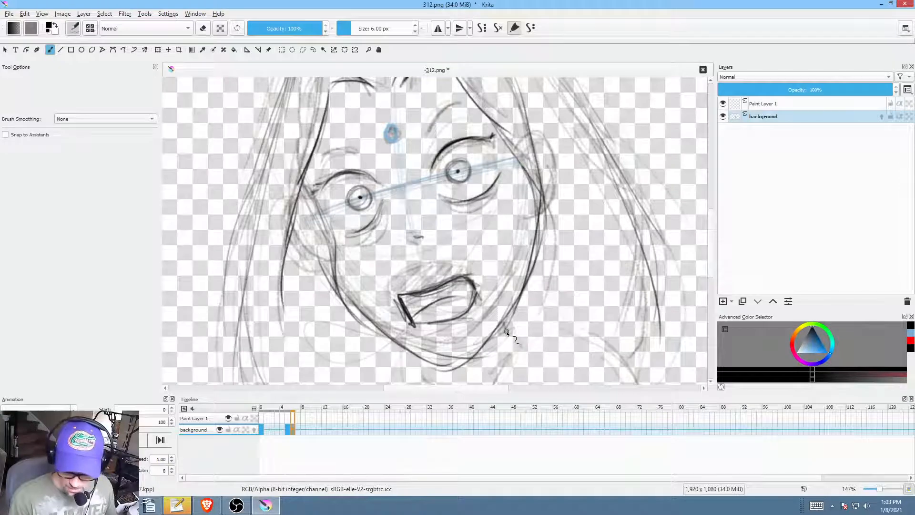
key("Left")
key("Right")
Step: Review the playback from frame 0, draw furrowed eyebrows with frown marks there, and darken the left cheek contour
mouse_move(563, 235)
left_mouse_down()
mouse_move(564, 268)
mouse_move(502, 244)
mouse_move(516, 258)
left_mouse_up()
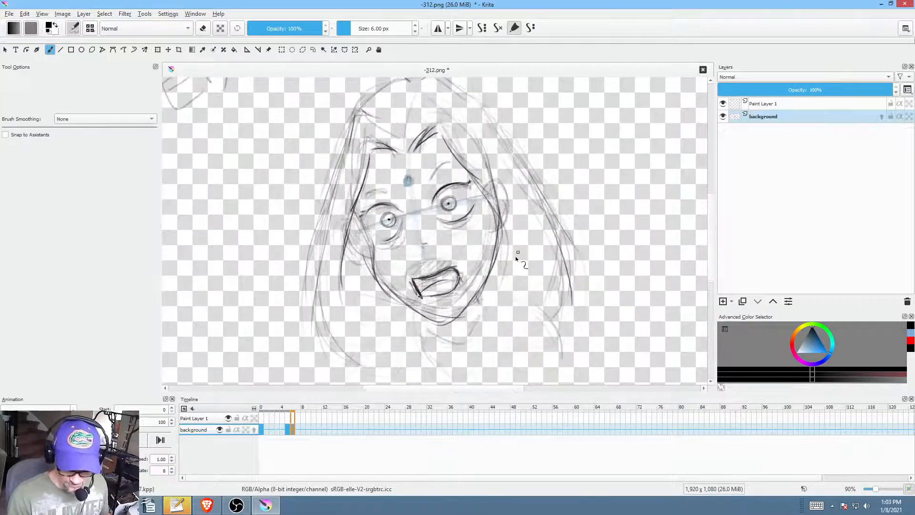
left_click(261, 434)
key("space")
key("space")
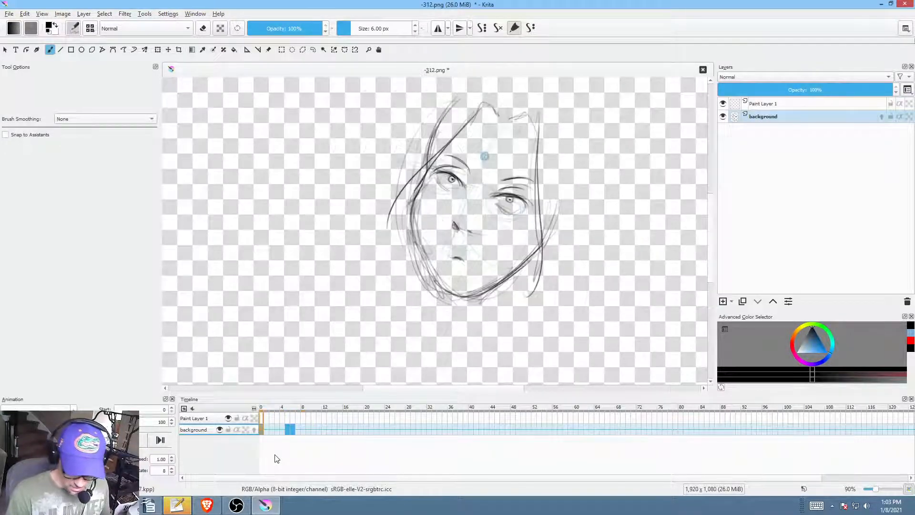
scroll(458, 214, "up", 2)
mouse_move(492, 144)
left_mouse_down()
mouse_move(482, 145)
mouse_move(542, 159)
left_mouse_up()
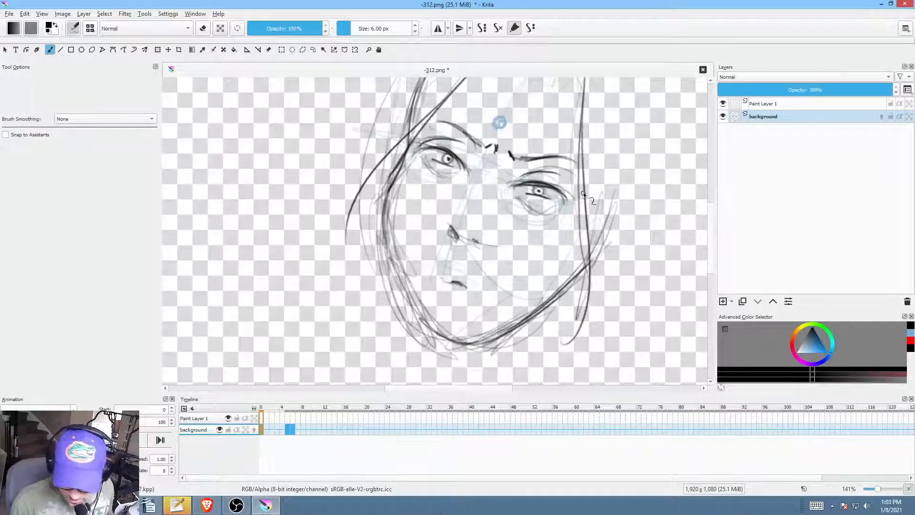
left_click_drag(513, 227, 489, 260)
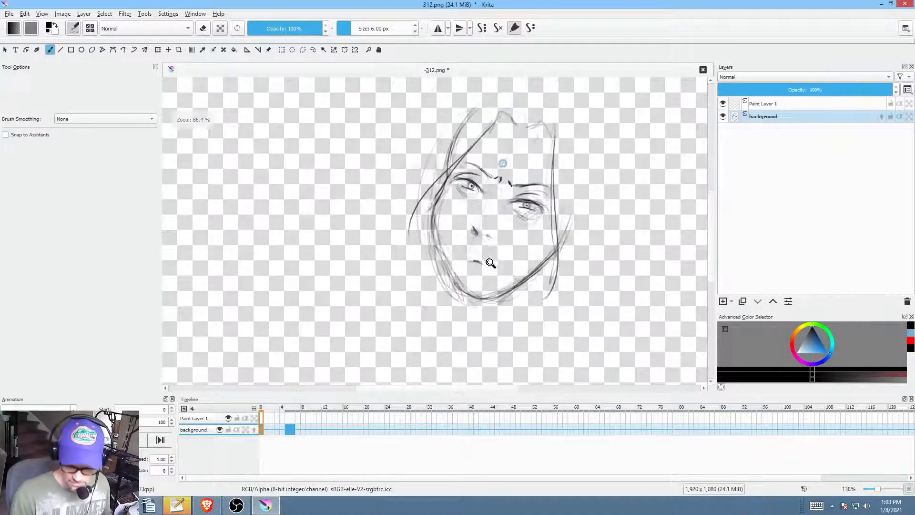
mouse_move(546, 250)
left_mouse_down()
mouse_move(455, 279)
mouse_move(483, 242)
mouse_move(472, 249)
left_mouse_up()
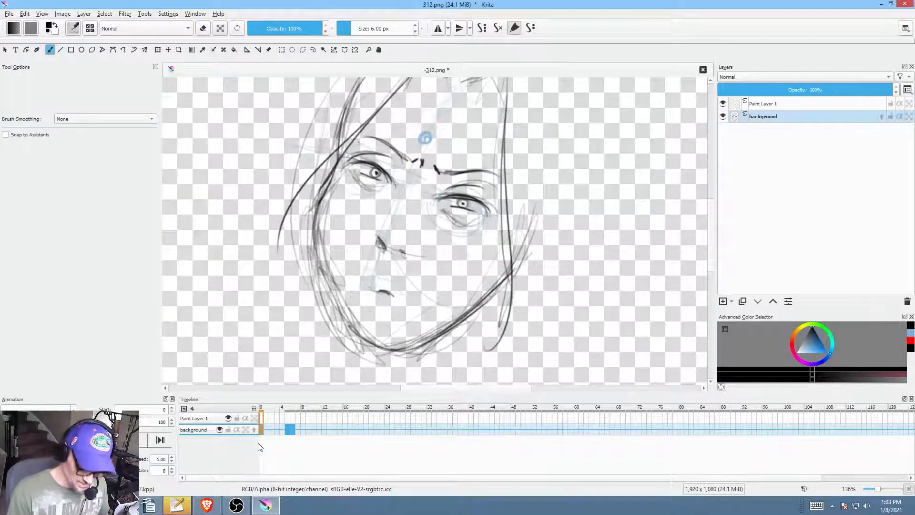
mouse_move(341, 173)
left_mouse_down()
mouse_move(319, 218)
mouse_move(329, 296)
left_mouse_up()
left_click_drag(319, 215, 369, 340)
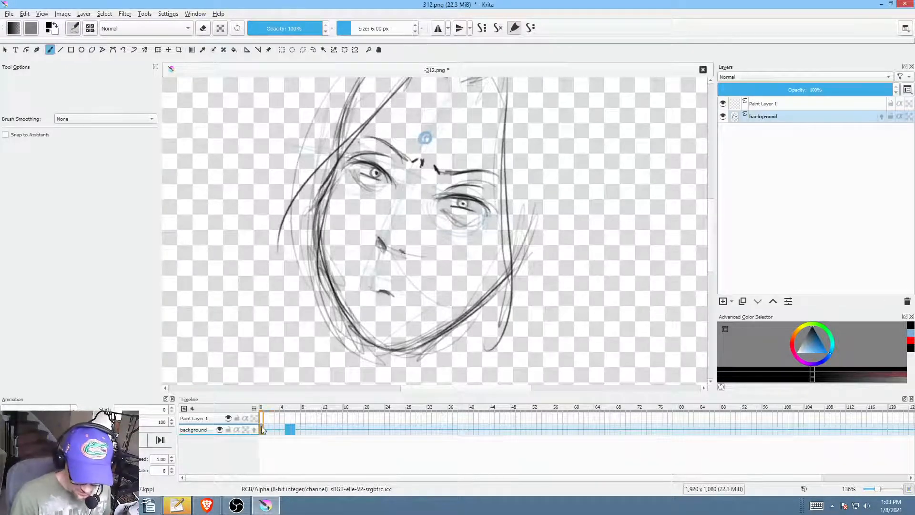
Step: Duplicate the frame 0 drawing on the background layer to frames 1 and 2
left_click_drag(261, 429, 270, 428)
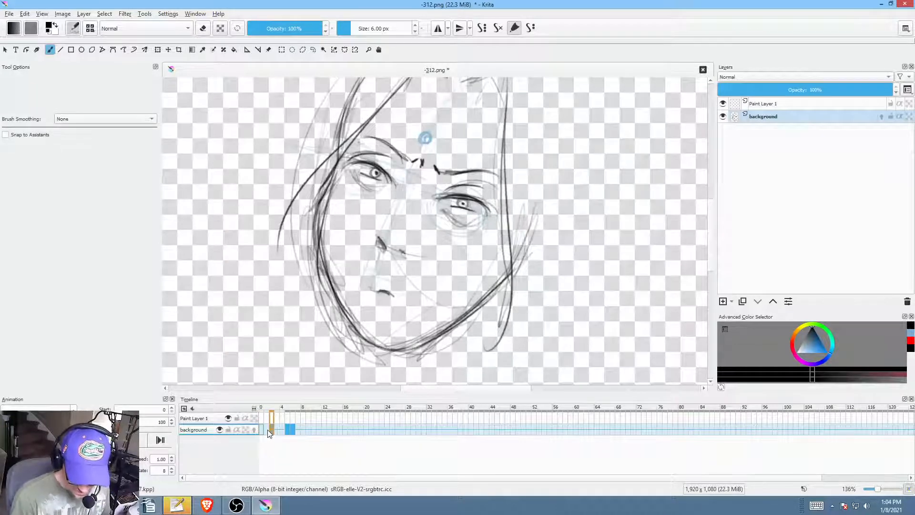
left_click(267, 431)
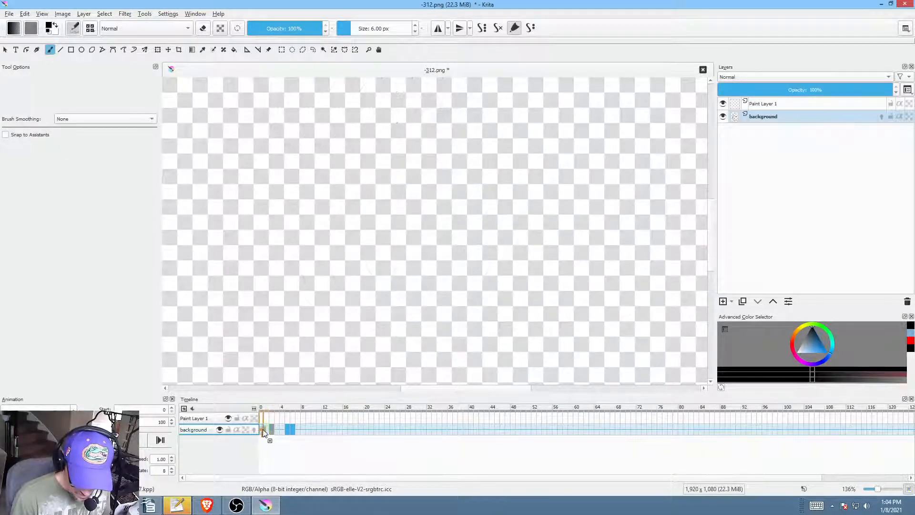
left_click(265, 430)
left_click(270, 431)
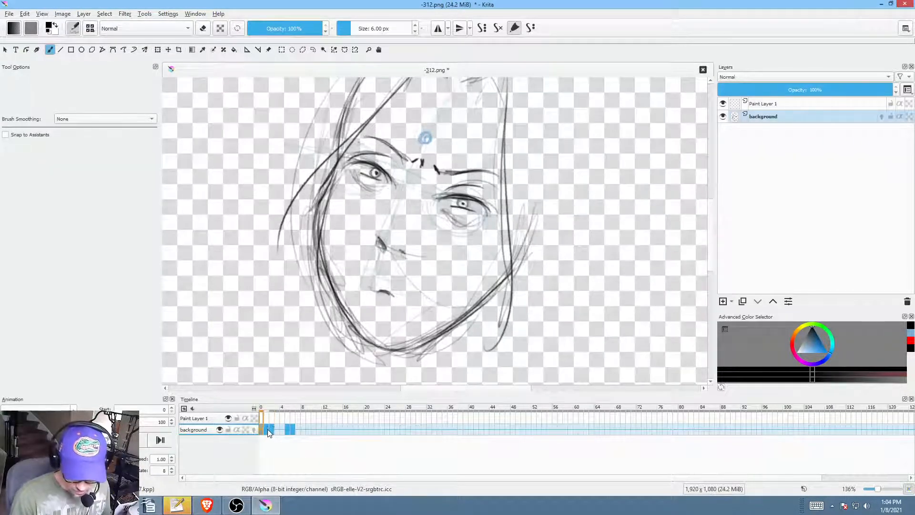
Step: Select the lower eyelid lines of both eyes on frame 1 and move them slightly down with the Transform tool
mouse_move(562, 215)
left_mouse_down()
mouse_move(562, 184)
mouse_move(547, 175)
mouse_move(574, 206)
left_mouse_up()
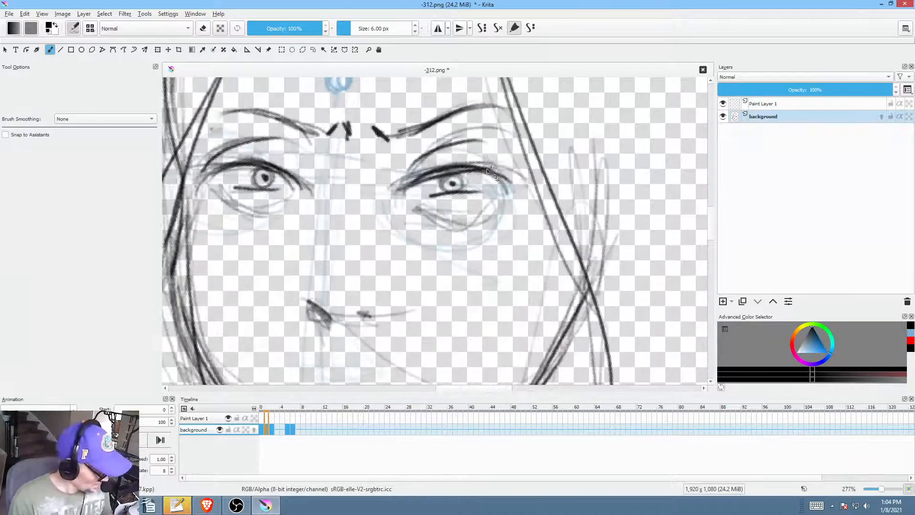
key("l")
mouse_move(487, 191)
left_mouse_down()
mouse_move(438, 198)
mouse_move(490, 193)
left_mouse_up()
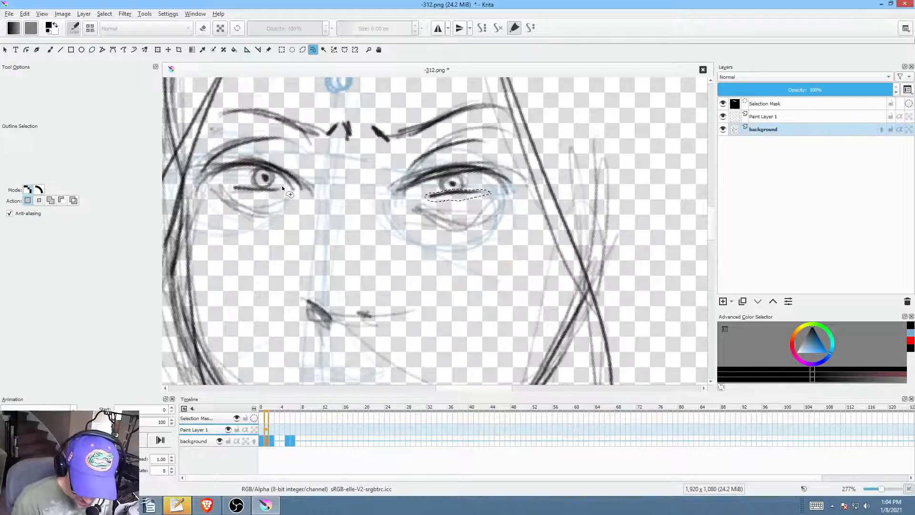
mouse_move(282, 185)
left_mouse_down()
mouse_move(229, 187)
mouse_move(263, 199)
mouse_move(284, 191)
left_mouse_up()
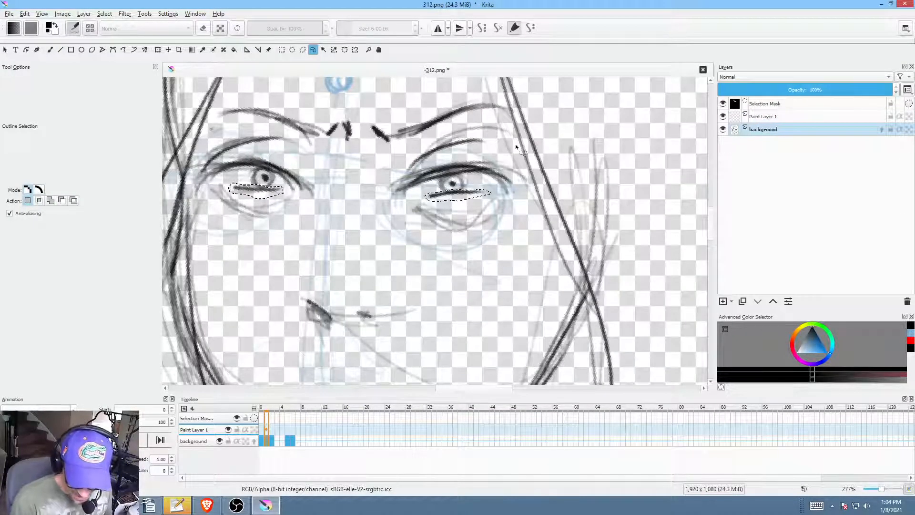
key("ctrl+t")
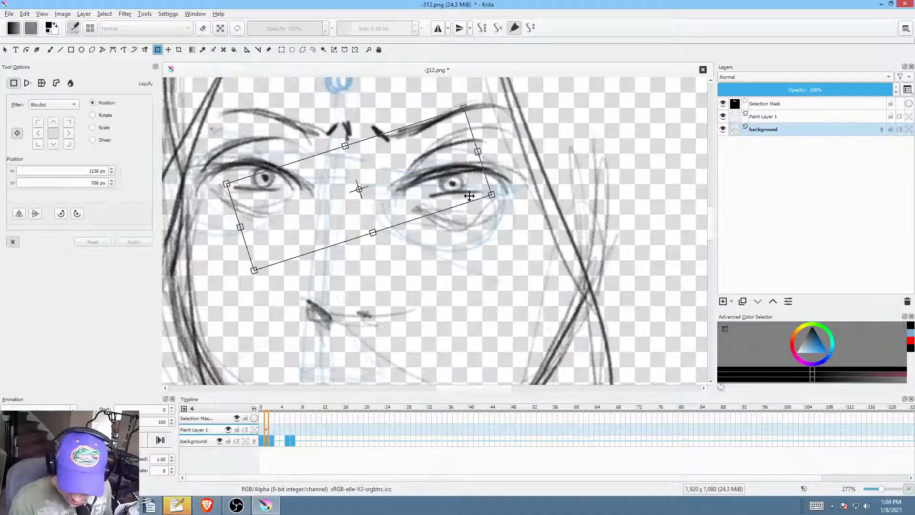
left_click_drag(470, 195, 470, 202)
left_click(262, 442)
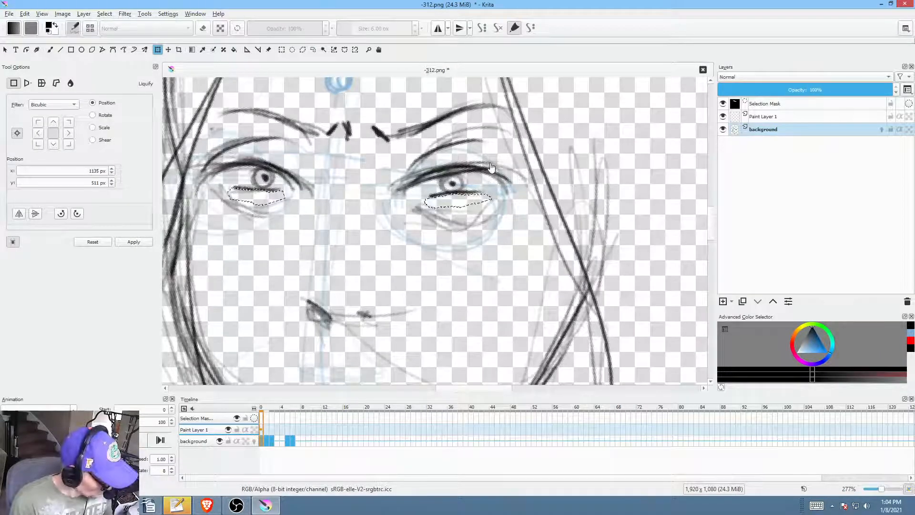
Step: Outline the lower eyelid lines of both eyes on frame 0, delete them and clear the selection
key("l")
mouse_move(490, 188)
left_mouse_down()
mouse_move(469, 190)
mouse_move(489, 188)
left_mouse_up()
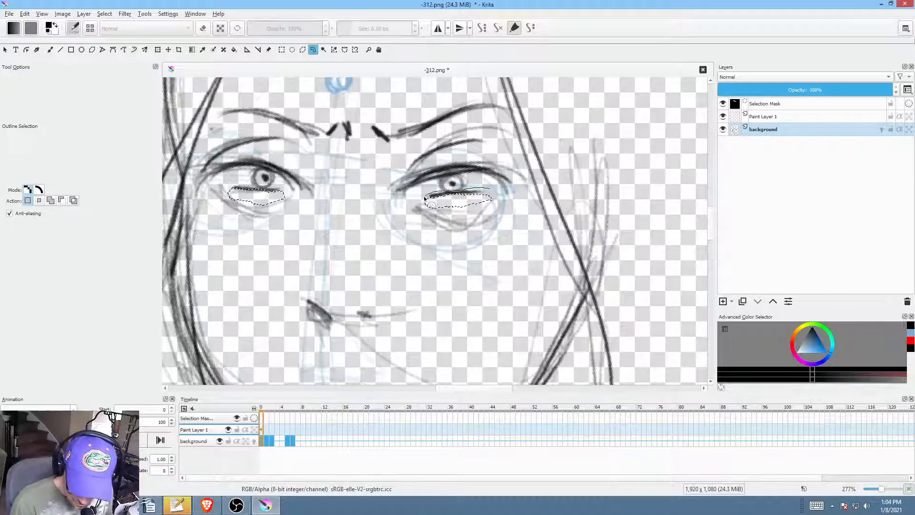
mouse_move(284, 188)
left_mouse_down()
mouse_move(231, 181)
mouse_move(231, 193)
mouse_move(282, 194)
left_mouse_up()
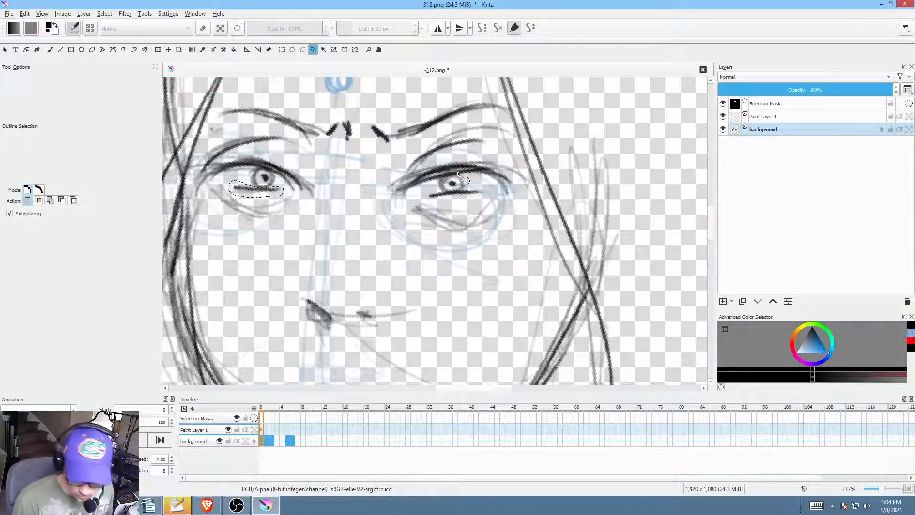
mouse_move(484, 188)
left_mouse_down()
mouse_move(430, 192)
mouse_move(428, 202)
mouse_move(486, 193)
left_mouse_up()
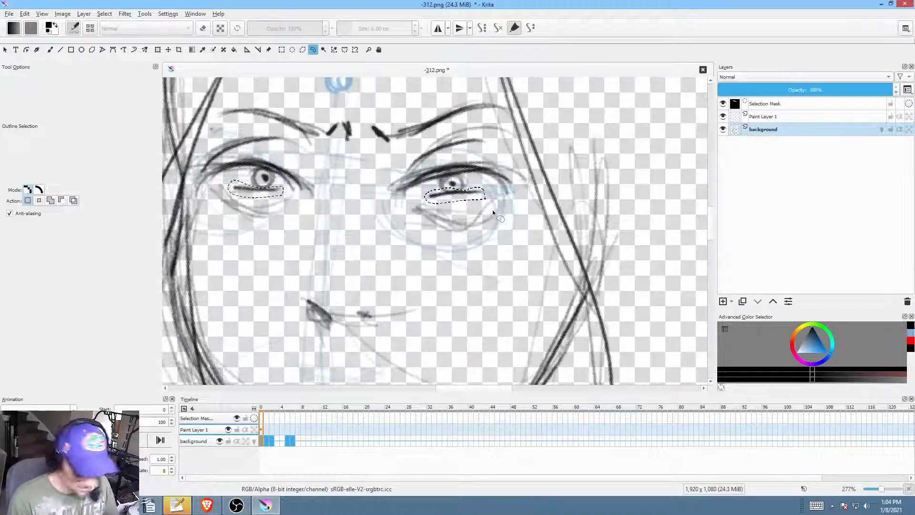
key("ctrl+shift+a")
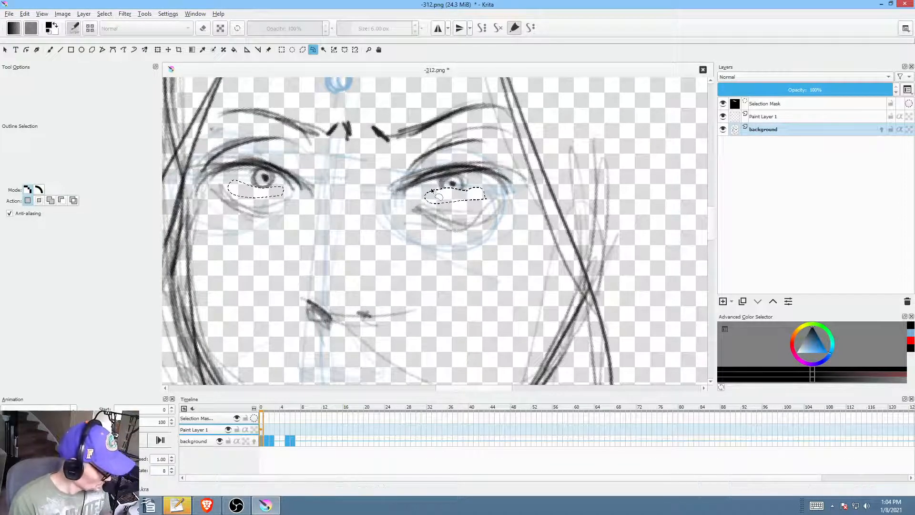
Step: Draw new curved lower eyelids slightly lower under both eyes on frame 0 and touch up the right iris
key("b")
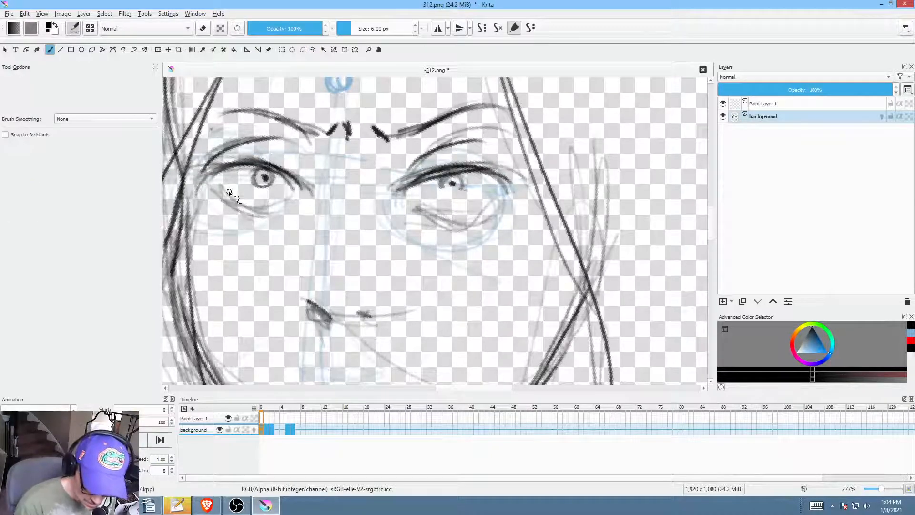
left_click_drag(231, 193, 283, 198)
left_click_drag(422, 204, 472, 206)
left_click_drag(420, 203, 472, 206)
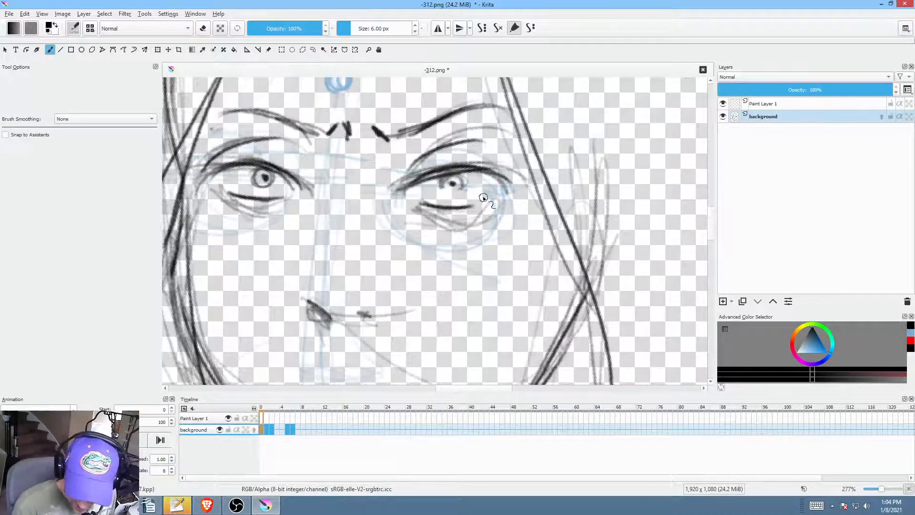
mouse_move(442, 179)
left_mouse_down()
mouse_move(458, 196)
mouse_move(447, 194)
left_mouse_up()
Step: Reset the canvas rotation, check the playback, and retime the two background keyframe pairs to frames 4–5 and 15–16
scroll(487, 199, "down", 4)
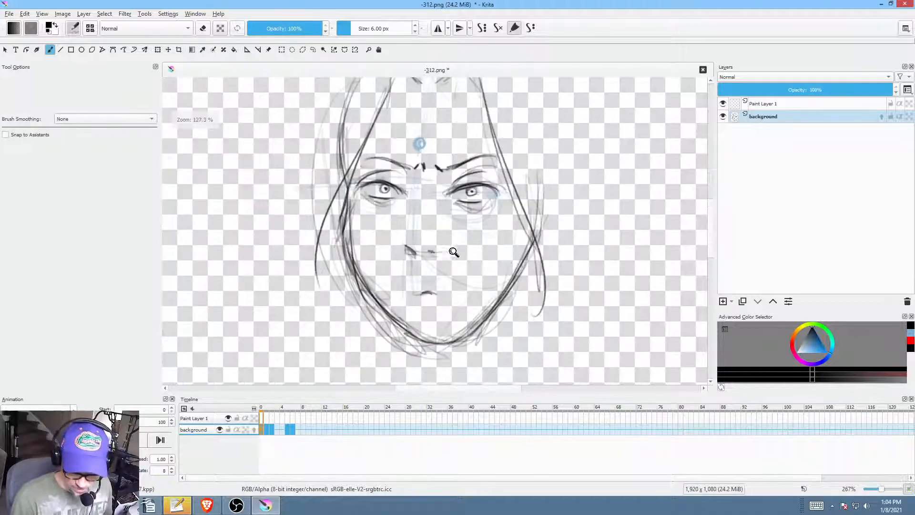
key("6")
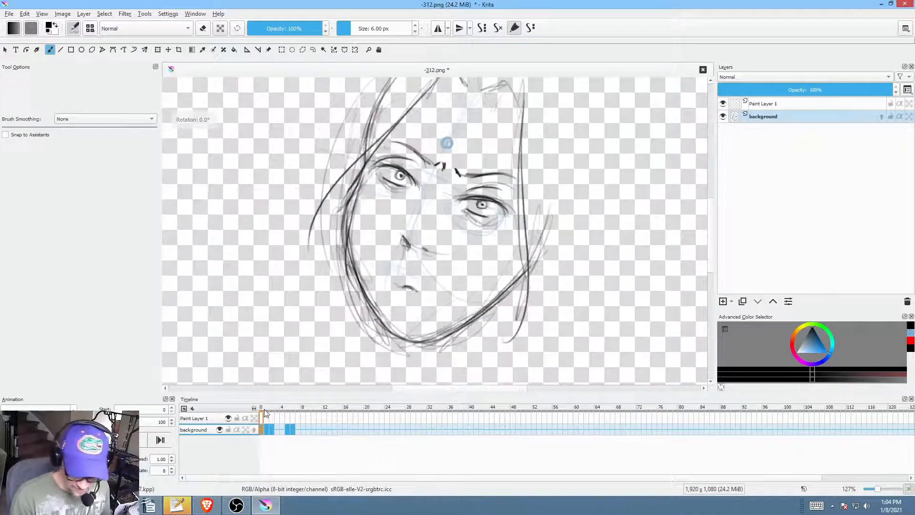
key("space")
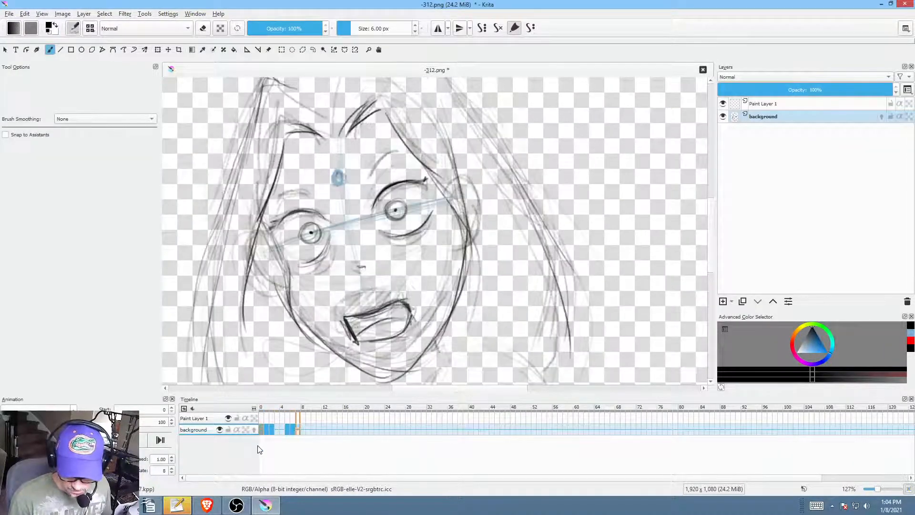
key("space")
mouse_move(288, 428)
left_mouse_down()
mouse_move(312, 450)
mouse_move(321, 427)
left_mouse_up()
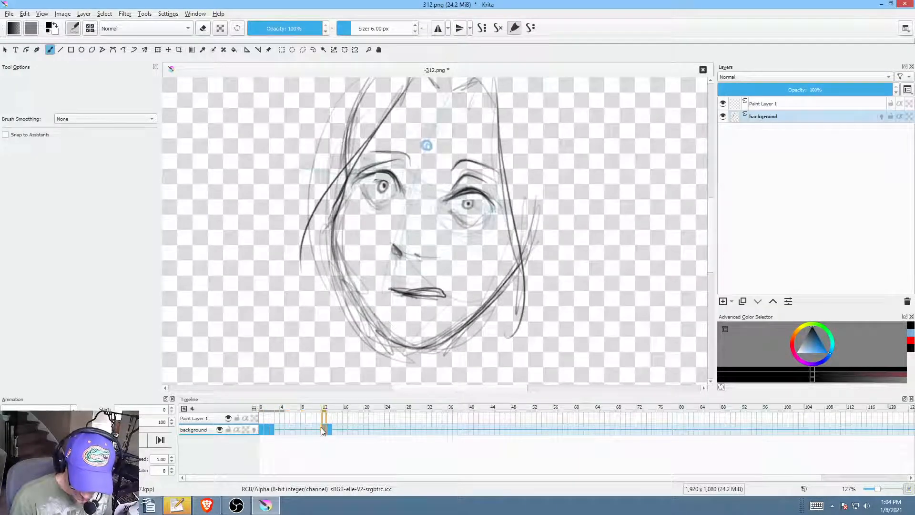
left_click(267, 430)
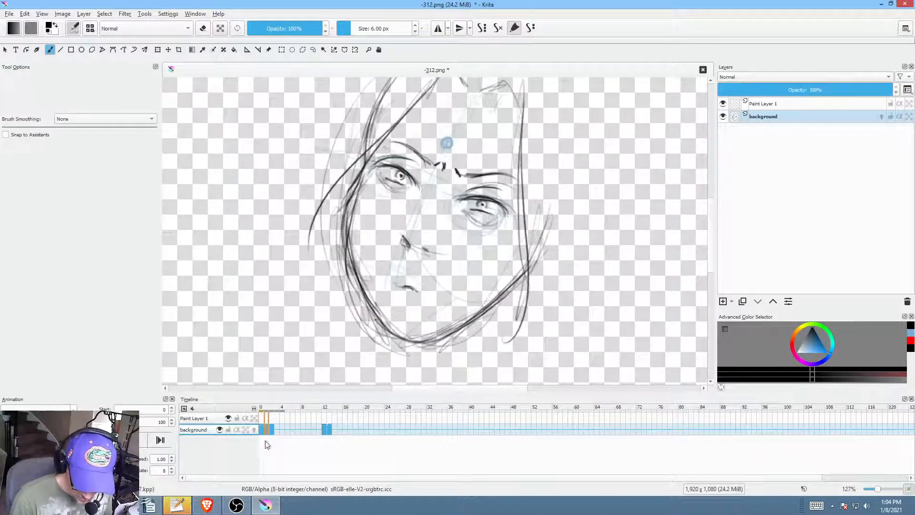
left_click_drag(267, 444, 292, 452)
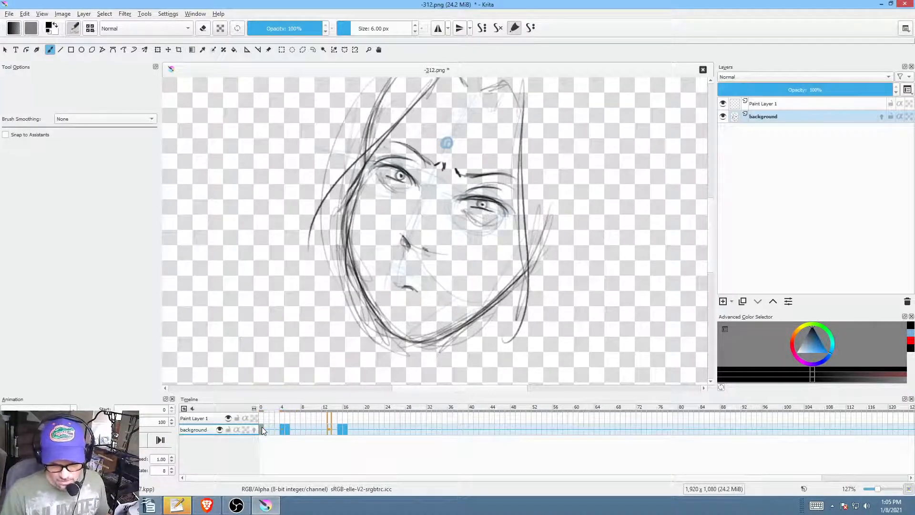
Step: Play back the head turn and check the keyframe timing from frame 0 through frames 4–5 and 15–16
key("space")
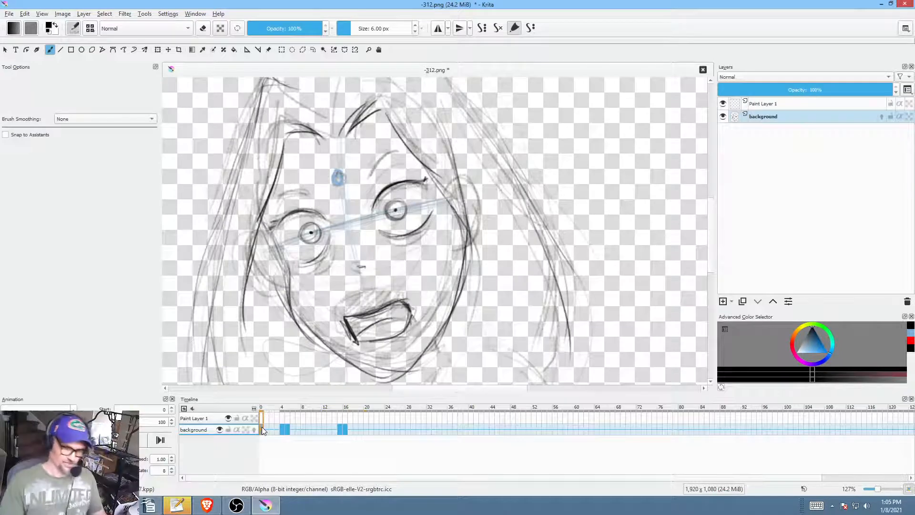
scroll(456, 242, "down", 2)
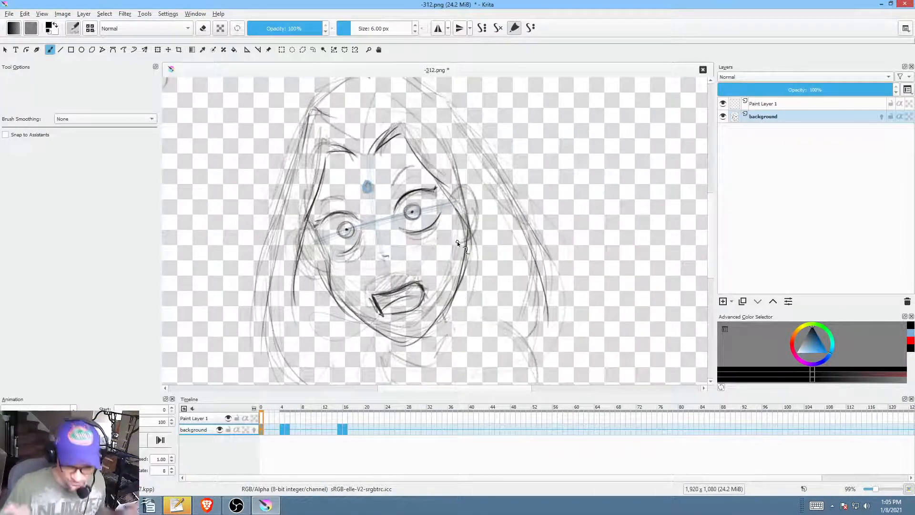
key("space")
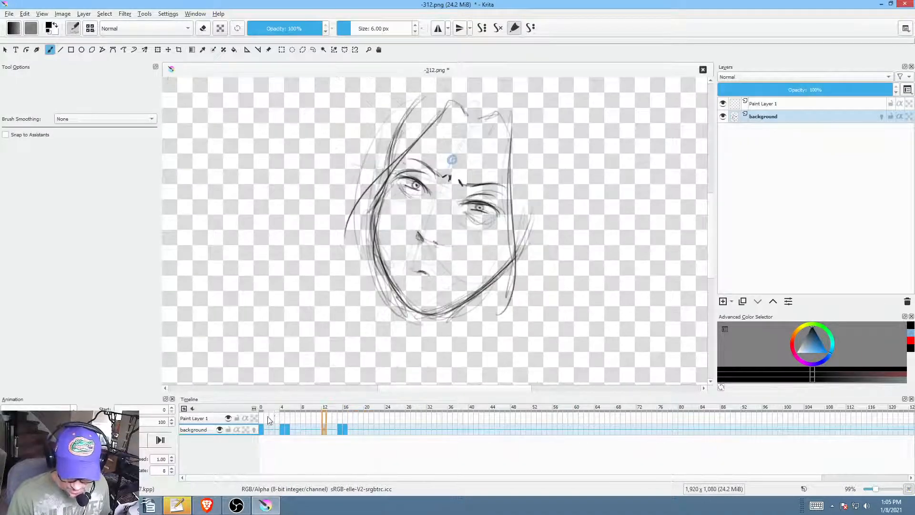
left_click(261, 431)
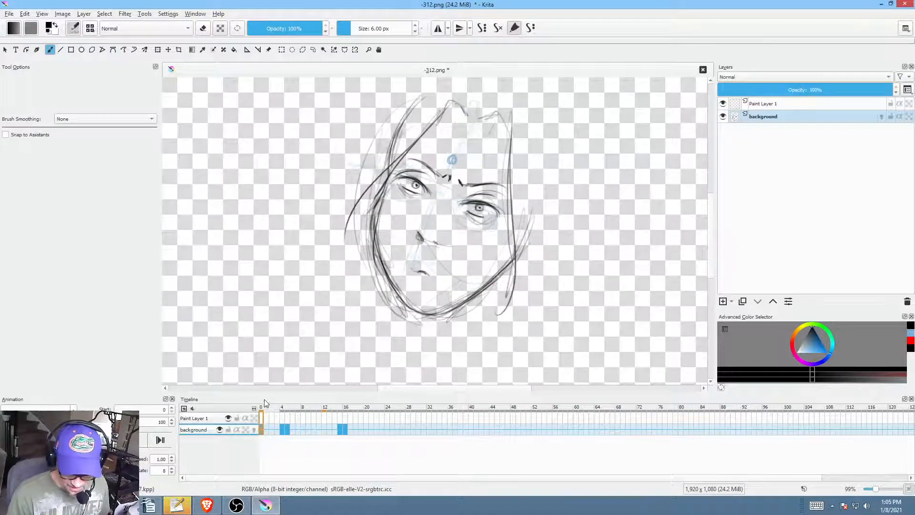
left_click(287, 431)
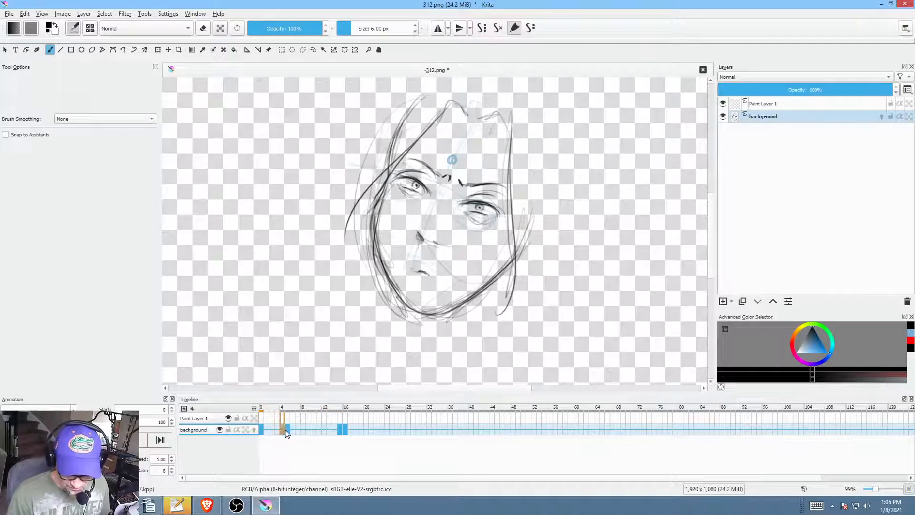
left_click(266, 431)
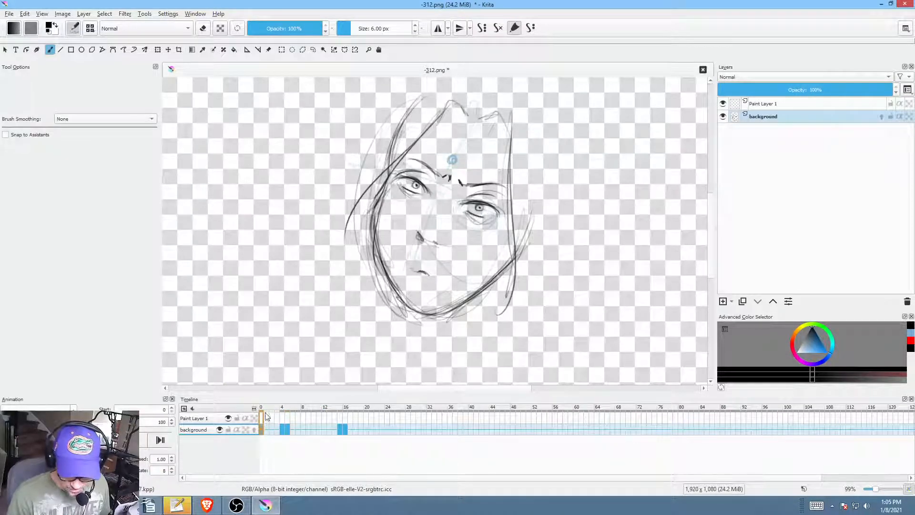
mouse_move(268, 407)
left_mouse_down()
mouse_move(289, 413)
mouse_move(268, 418)
left_mouse_up()
left_click(263, 429)
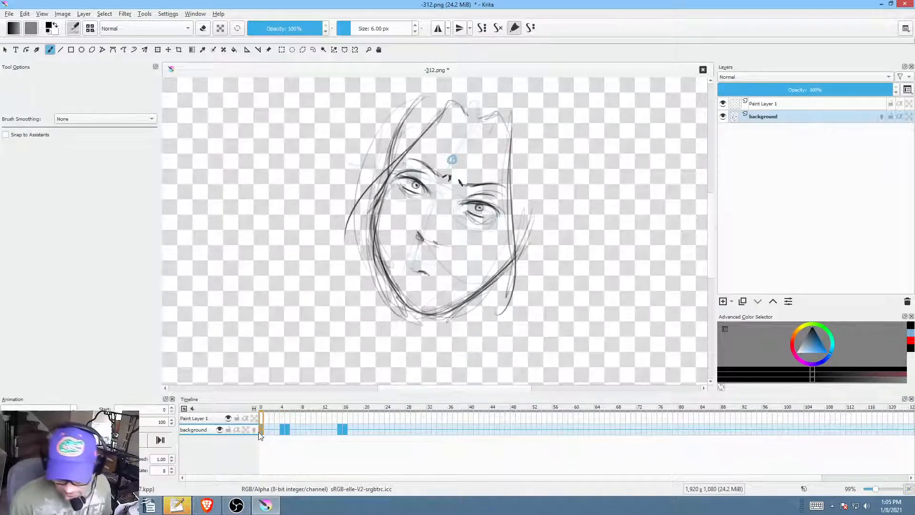
key("space")
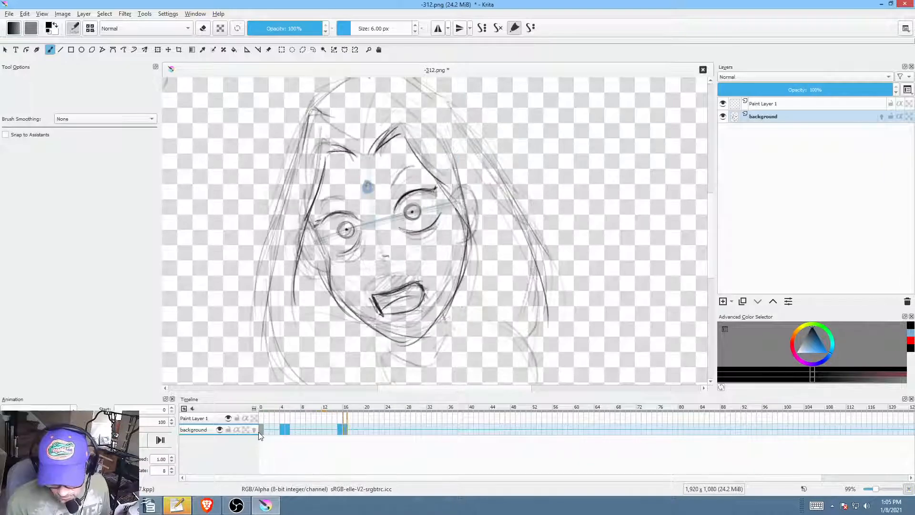
key("space")
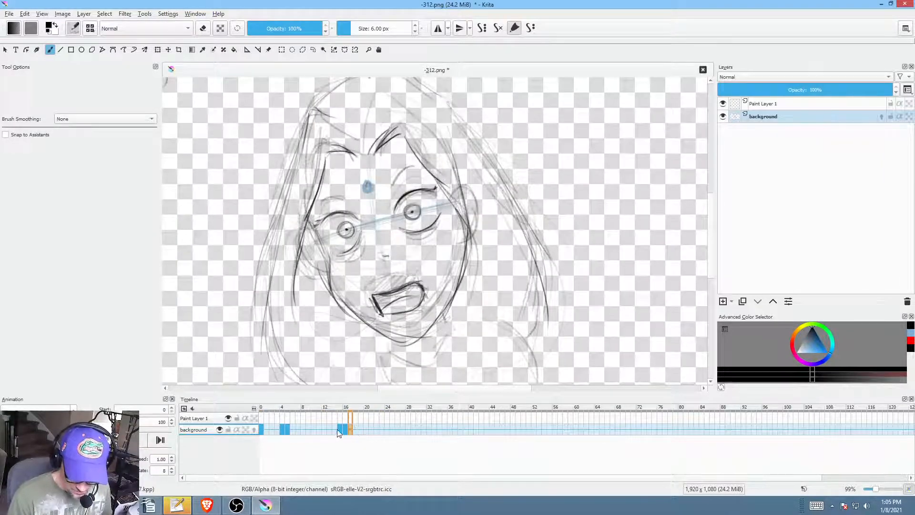
Step: Erase the open mouth on frame 18 of the background layer with the Freehand Path tool in eraser mode and save the image
left_click(336, 428)
left_click(356, 430)
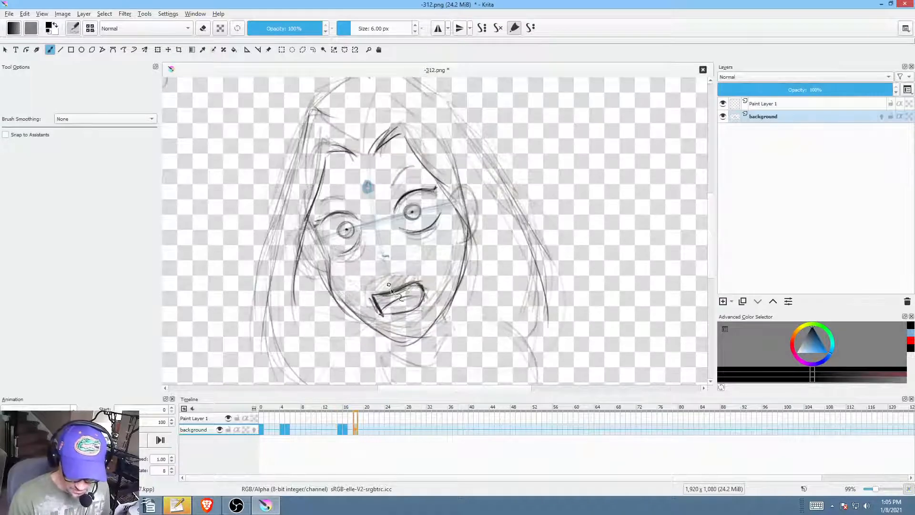
key("p")
key("e")
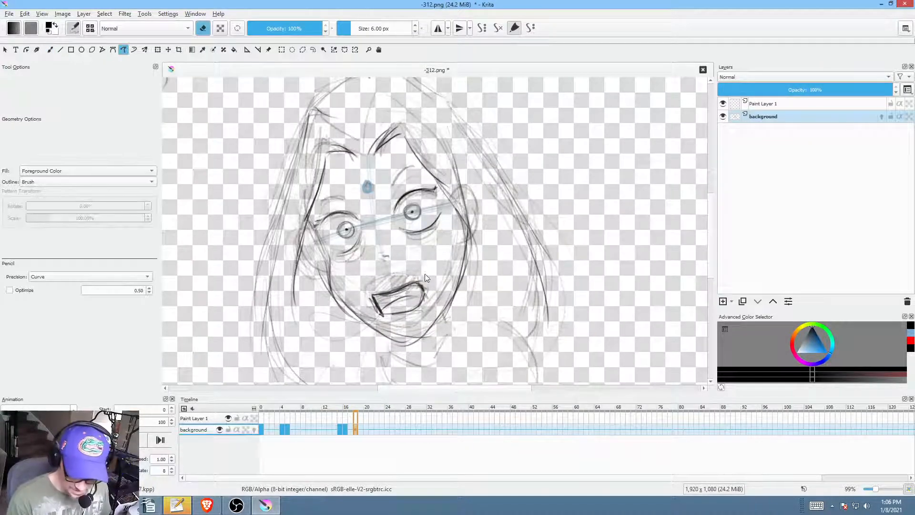
mouse_move(425, 273)
left_mouse_down()
mouse_move(391, 321)
mouse_move(431, 275)
left_mouse_up()
key("ctrl+s")
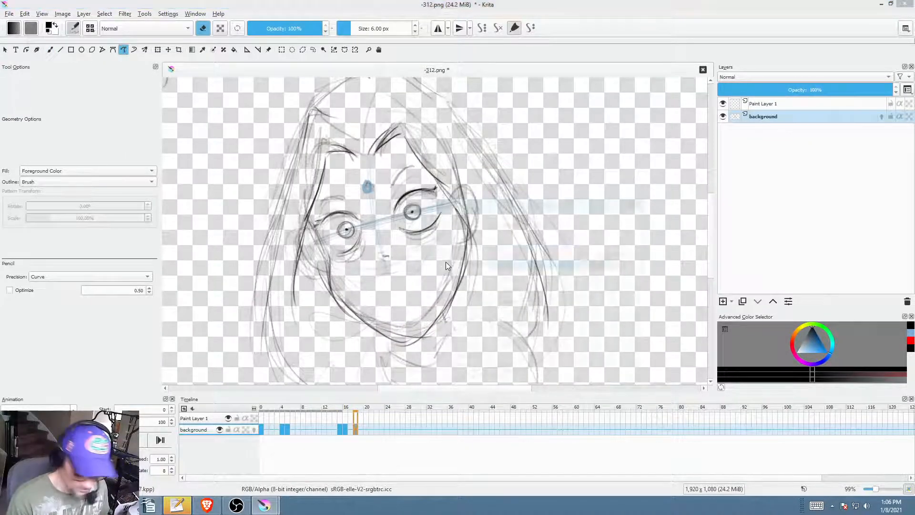
left_click(583, 400)
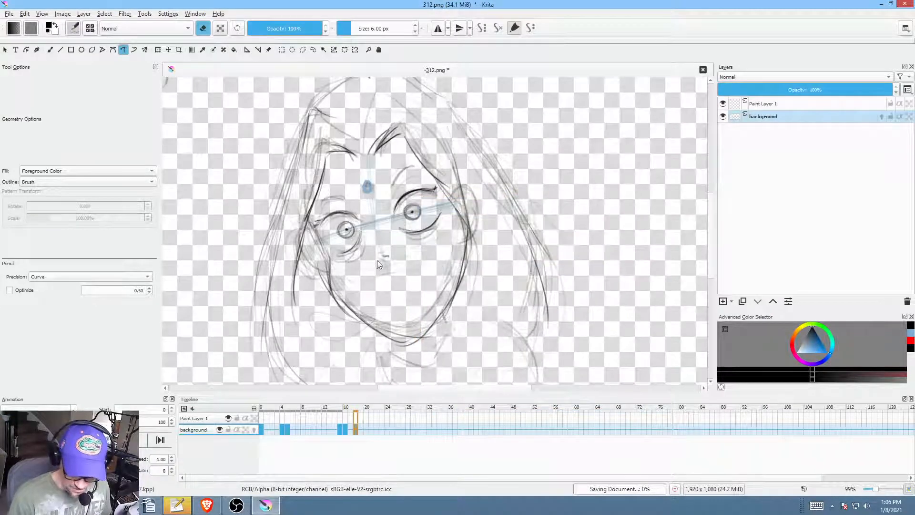
Step: Compare the background keyframes and copy the frowning face drawing from frame 5 onto frame 18
left_click(265, 432)
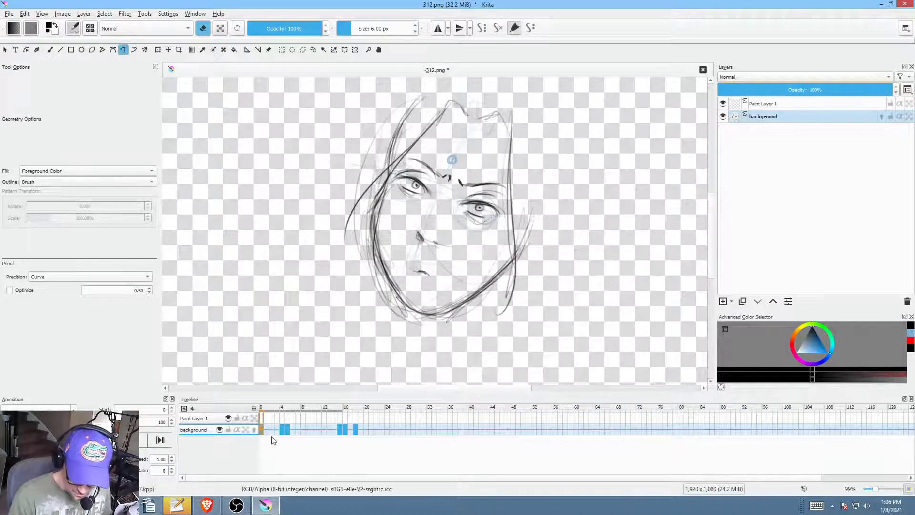
left_click(357, 432)
left_click(346, 430)
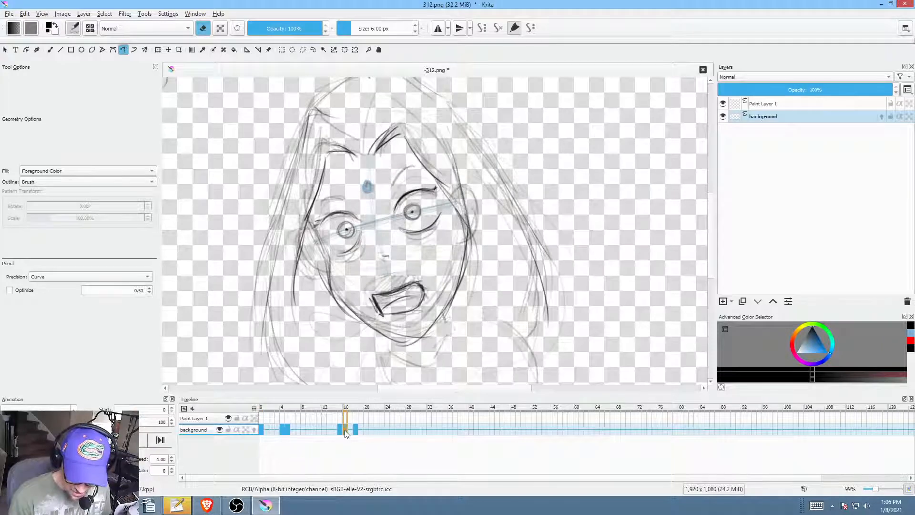
left_click(340, 432)
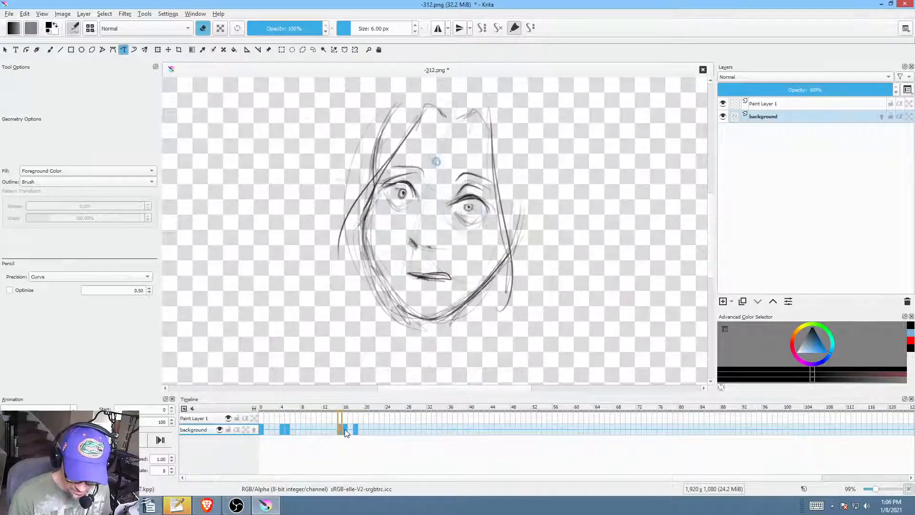
left_click(344, 431)
left_click(340, 431)
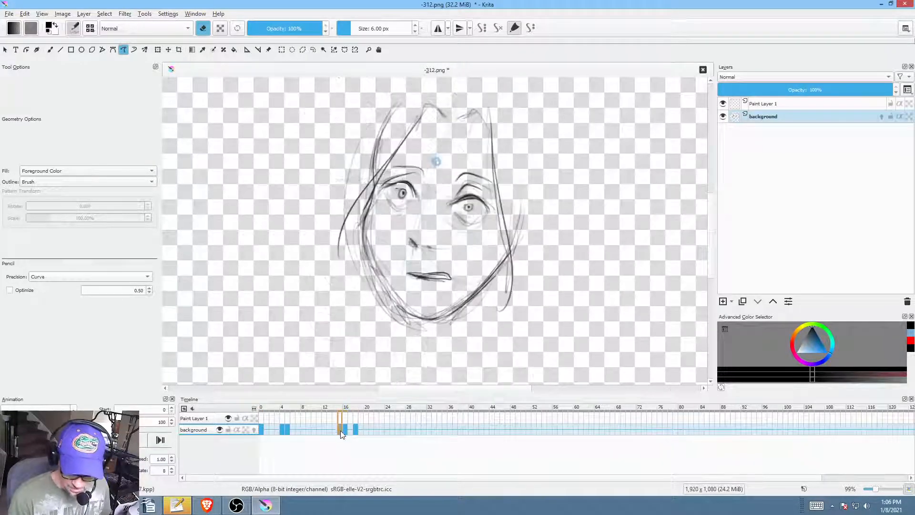
left_click(282, 431)
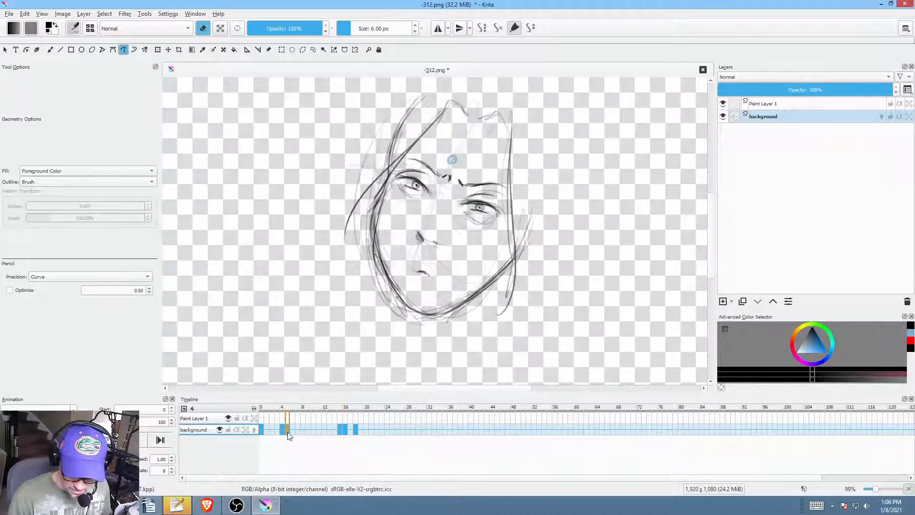
left_click(288, 431)
left_click(355, 430)
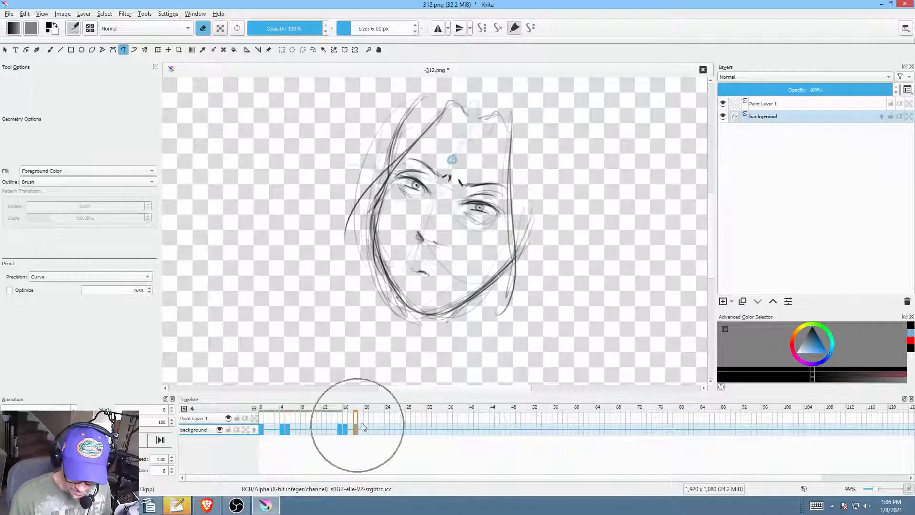
Step: Using onion skins as a guide, rotate the frame 18 face counter-clockwise to upright and move it to X 1021 px, Y 592 px
left_click(255, 430)
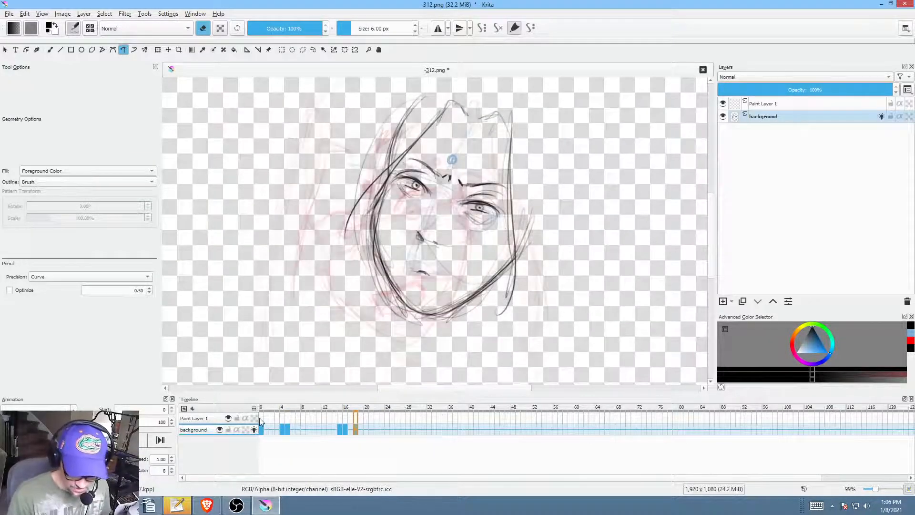
key("ctrl+t")
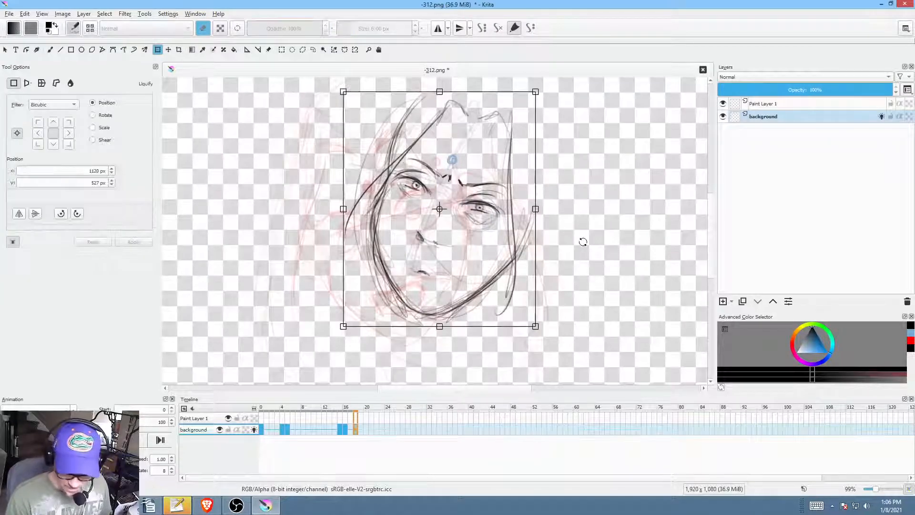
mouse_move(583, 241)
left_mouse_down()
mouse_move(570, 159)
mouse_move(575, 172)
left_mouse_up()
left_click_drag(474, 258, 421, 294)
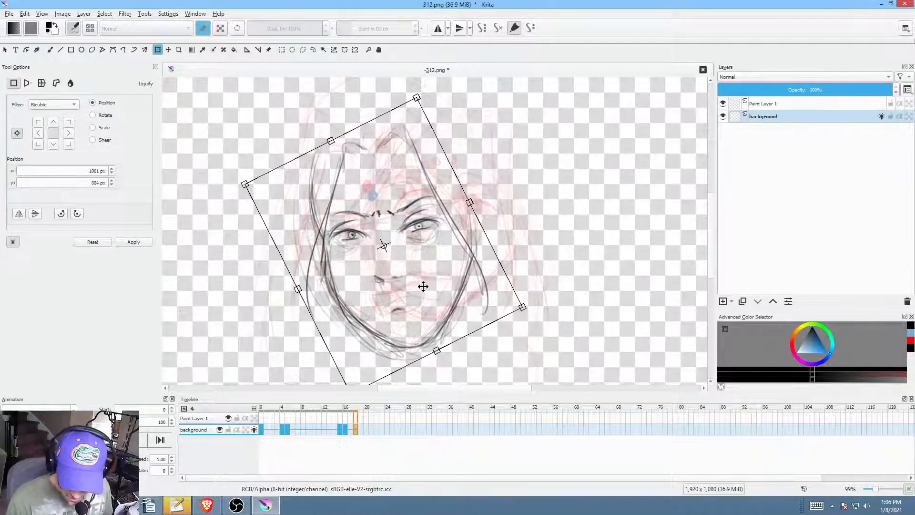
mouse_move(537, 238)
left_mouse_down()
mouse_move(533, 258)
mouse_move(538, 251)
left_mouse_up()
left_click_drag(410, 293, 427, 288)
left_click(261, 430)
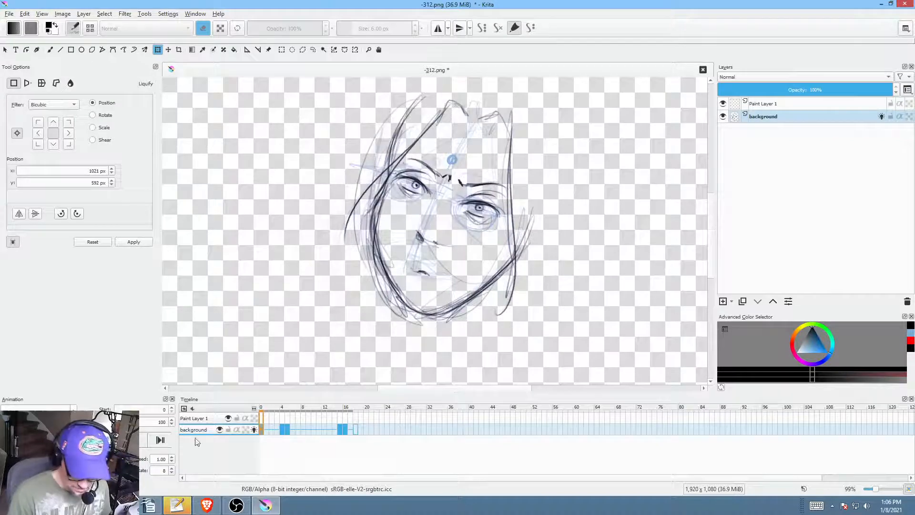
left_click(255, 429)
Step: Save the image as PNG with the accompanying Krita file and play back the animation
key("ctrl+s")
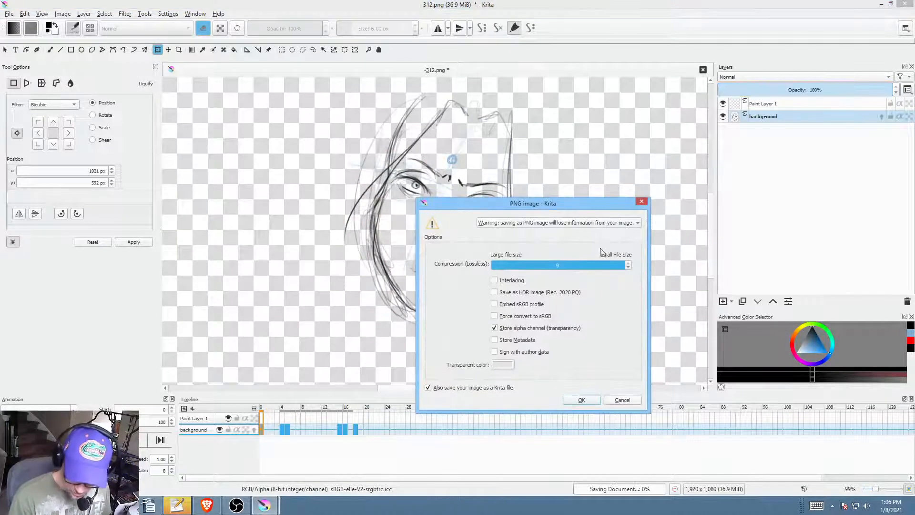
left_click(593, 401)
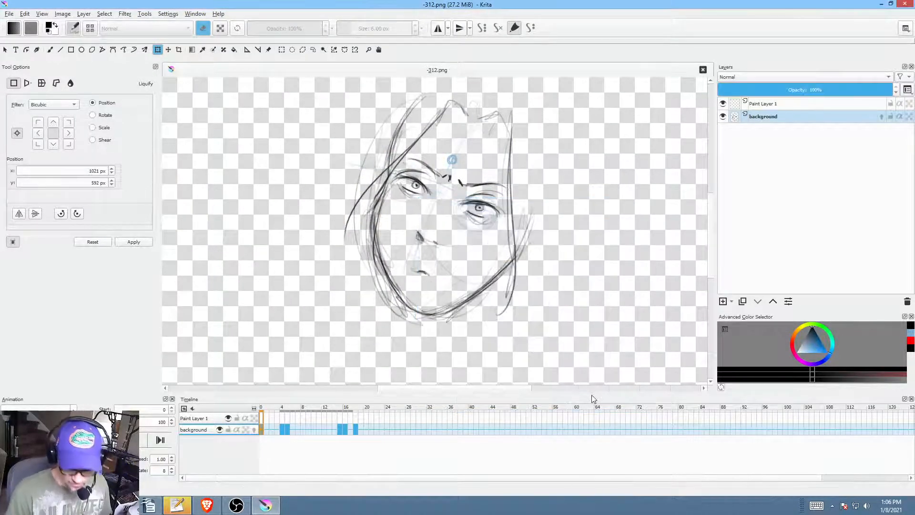
key("space")
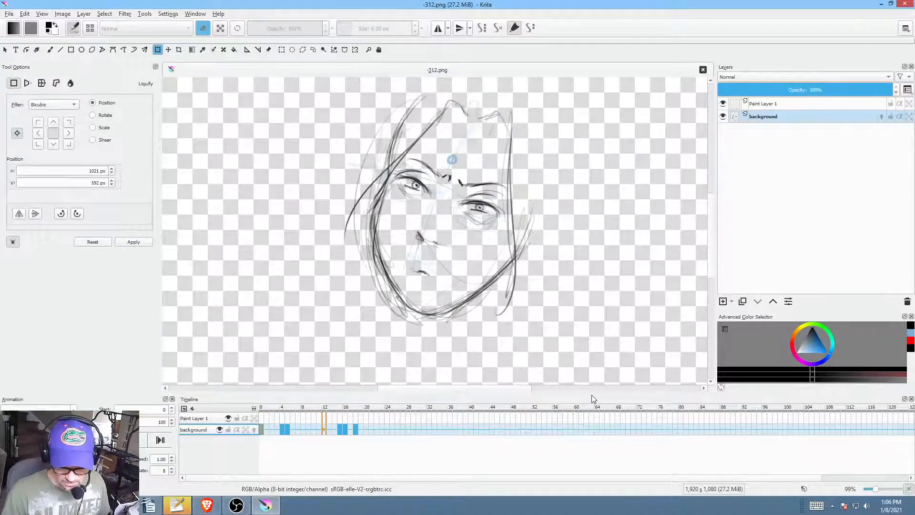
key("space")
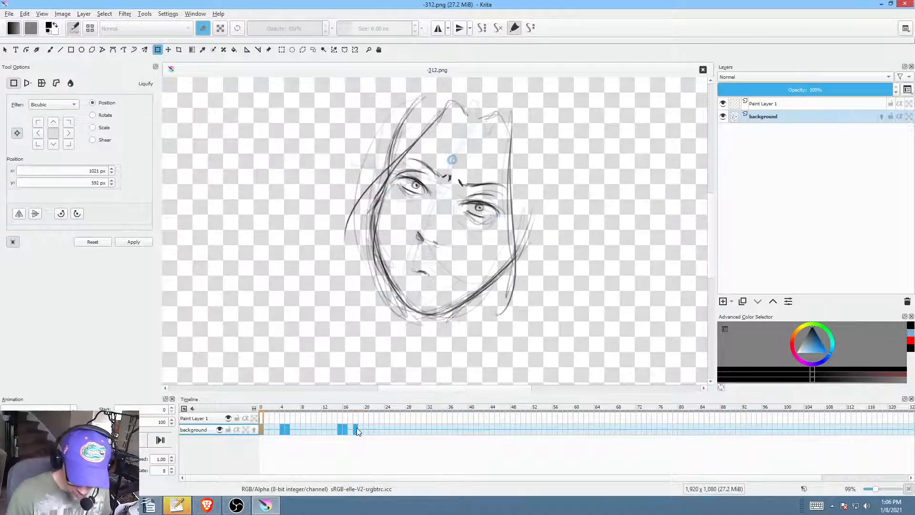
Step: Retime the frame 18 keyframe to frame 21 and flip between it and the neighbouring keyframes to compare the poses
left_click_drag(357, 428, 368, 442)
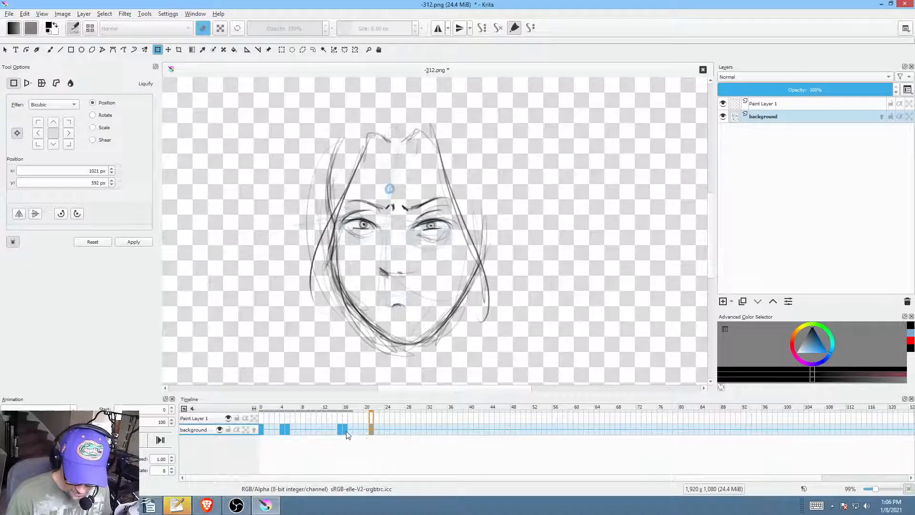
left_click(344, 429)
key("Right")
key("Left")
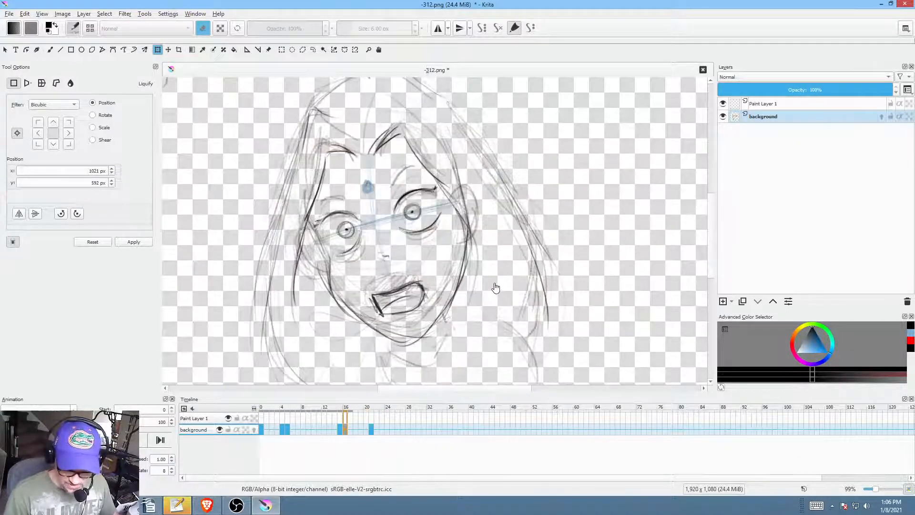
key("Right")
key("Left")
key("Left")
key("Right")
key("Right")
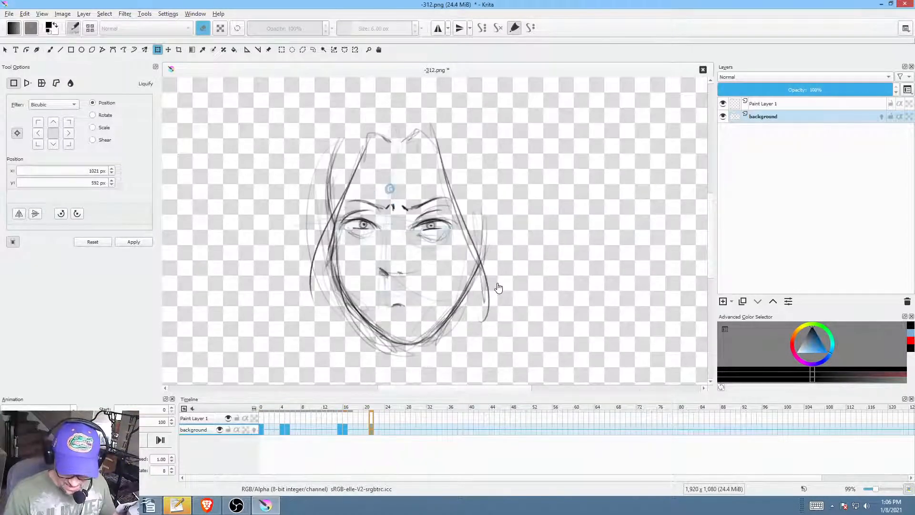
key("Left")
Step: Retime the upright frowning face keyframe to frame 28 and check the drawings on frames 15 and 16
mouse_move(371, 428)
left_mouse_down()
mouse_move(392, 439)
mouse_move(408, 429)
left_mouse_up()
left_click(348, 430)
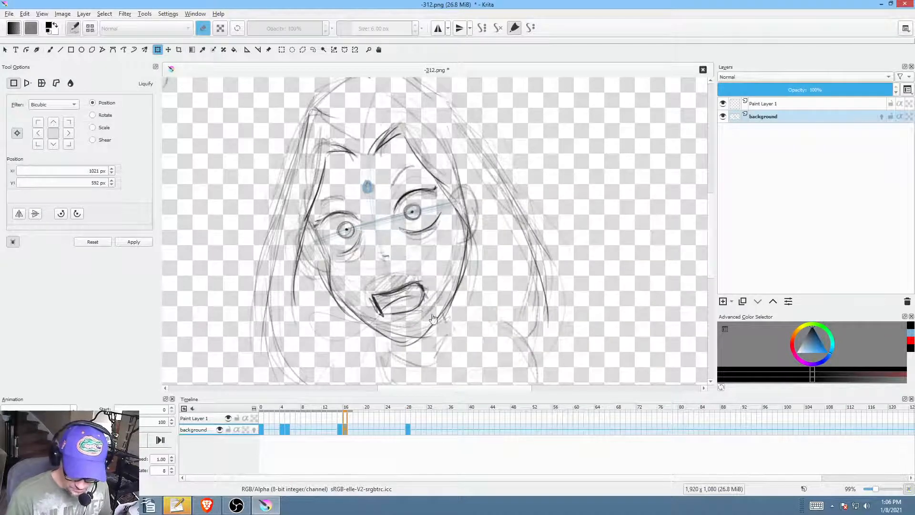
left_click(349, 431)
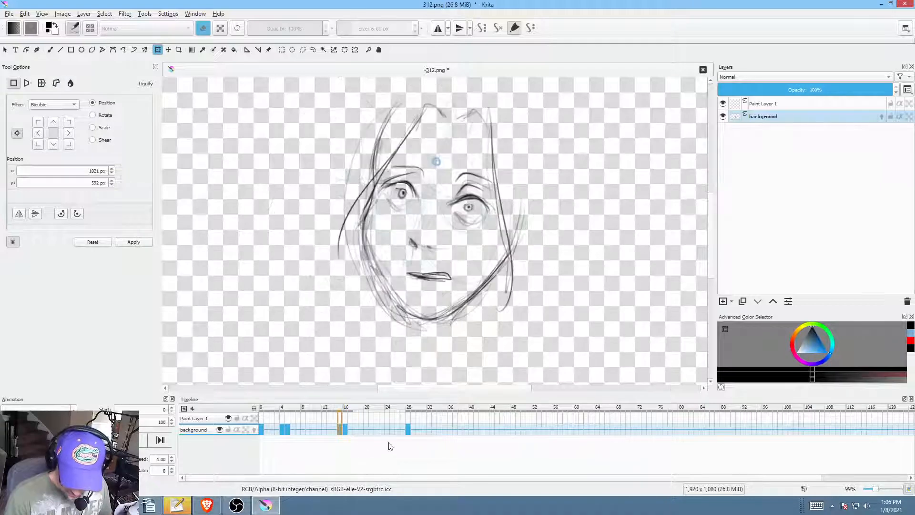
Step: Try rotating the wide-eyed, open-mouthed face on frame 21 slightly clockwise at X 788 px, Y 510 px, and play back the animation
left_click(377, 431)
left_click(371, 429)
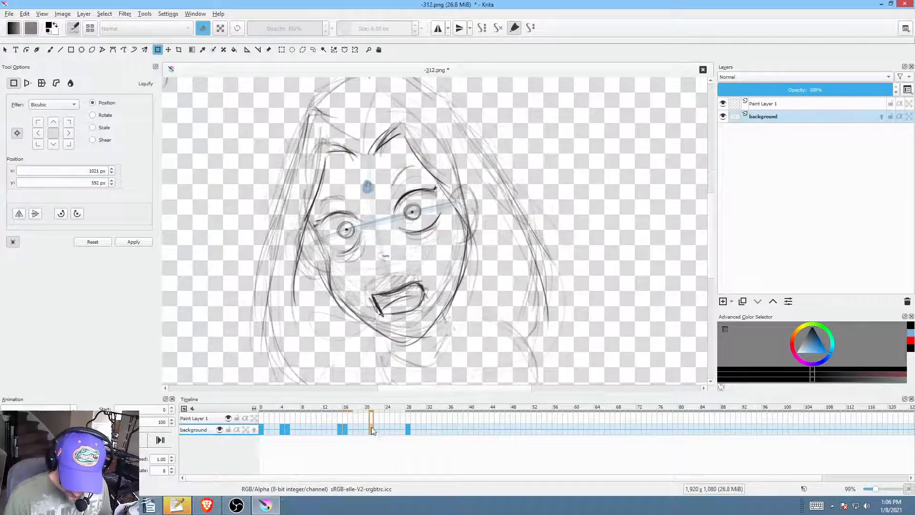
left_click(534, 181)
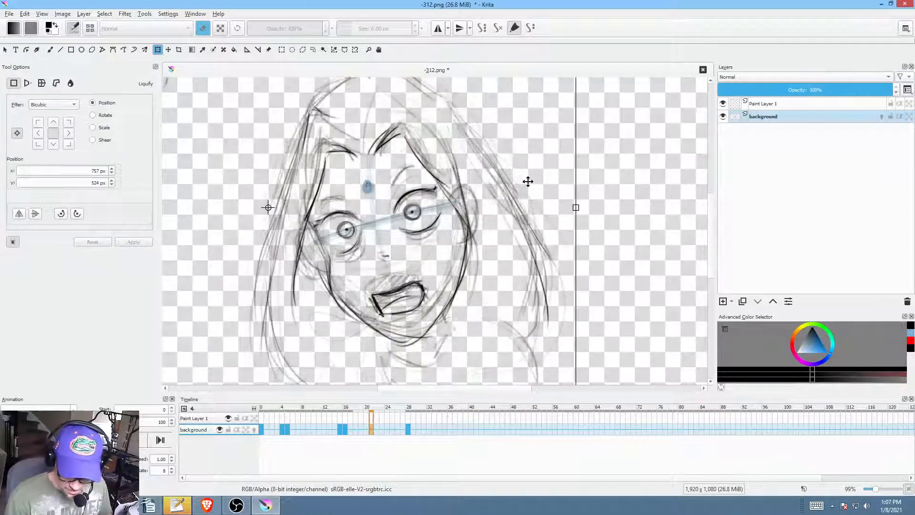
left_click_drag(578, 209, 583, 237)
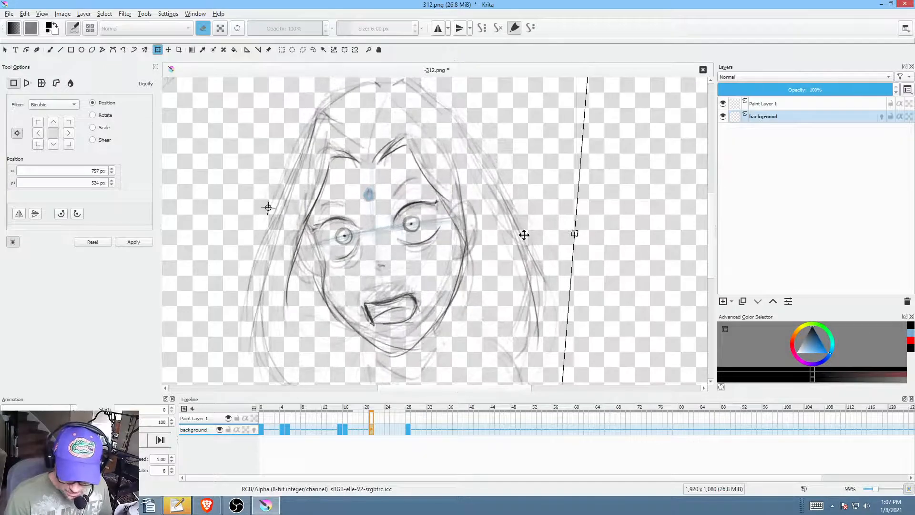
left_click_drag(482, 248, 497, 241)
left_click(331, 430)
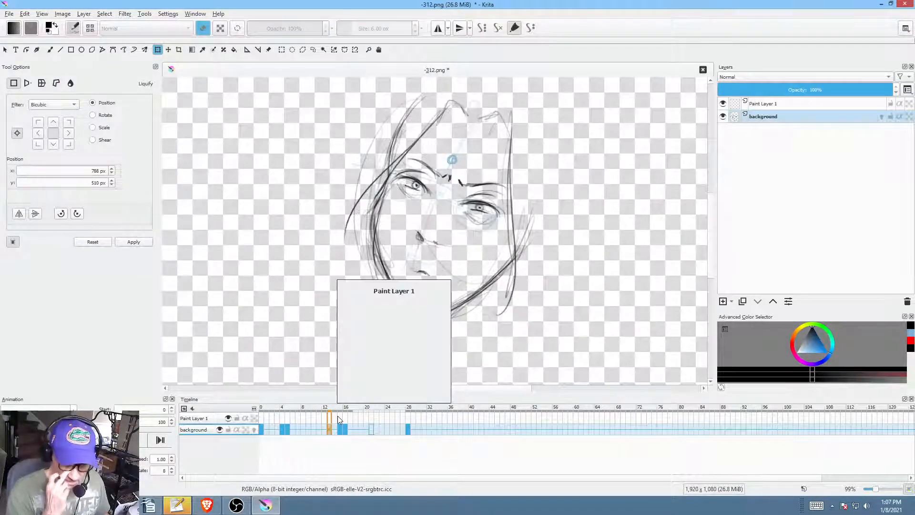
key("space")
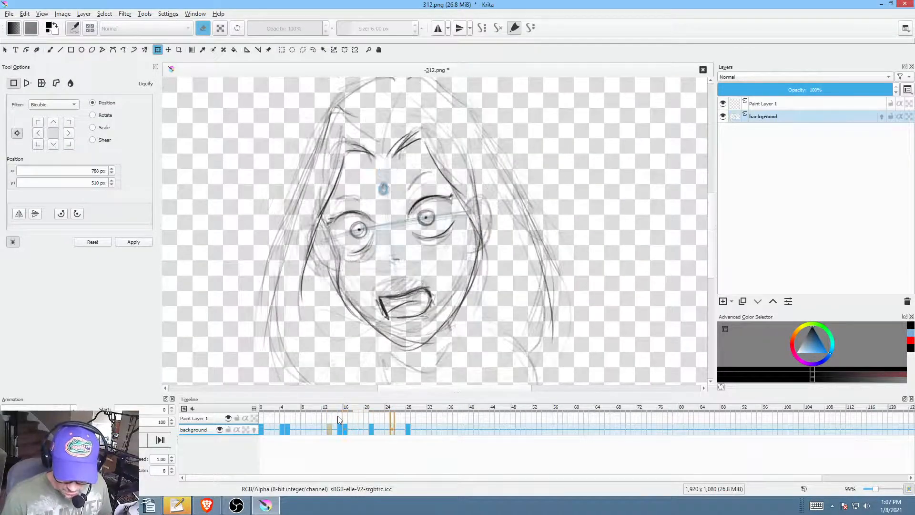
key("space")
left_click(372, 431)
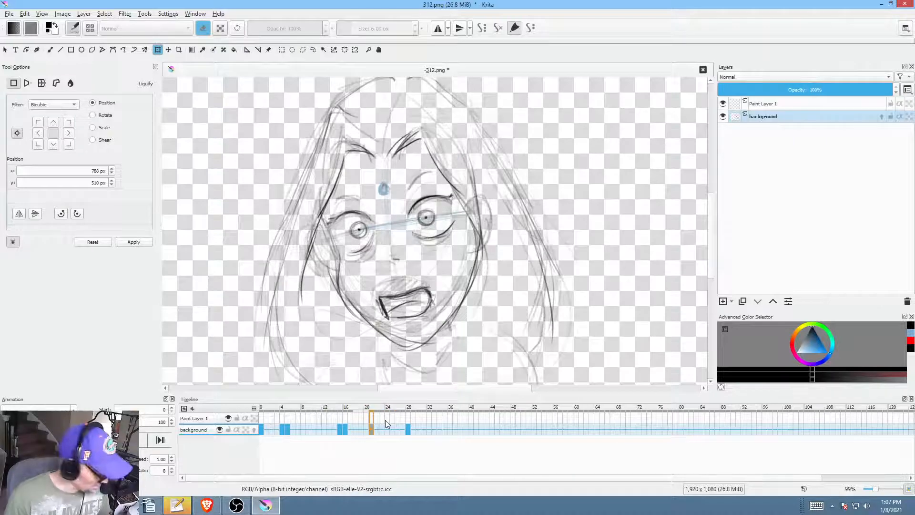
Step: Replace the open mouth on frame 18 with a small, nearly closed mouth and play back the animation from frame 12
left_click(357, 431)
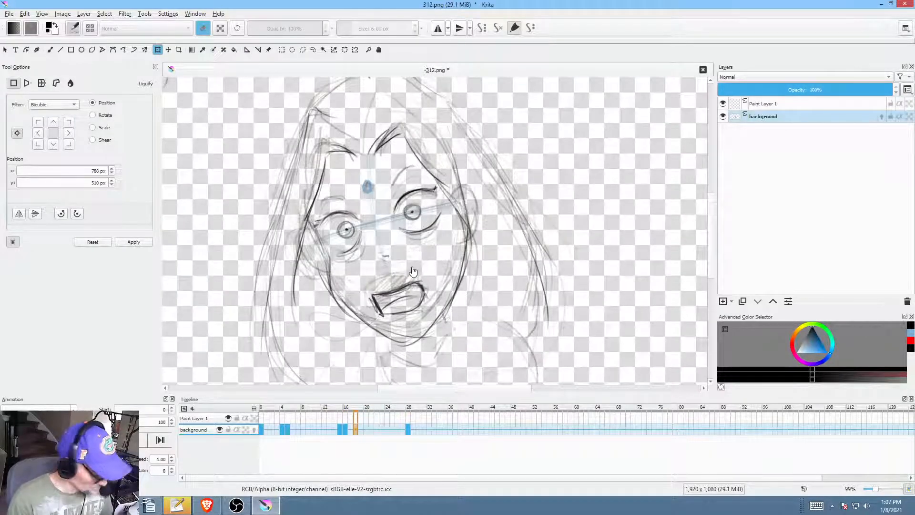
key("p")
mouse_move(427, 270)
left_mouse_down()
mouse_move(382, 274)
mouse_move(433, 287)
left_mouse_up()
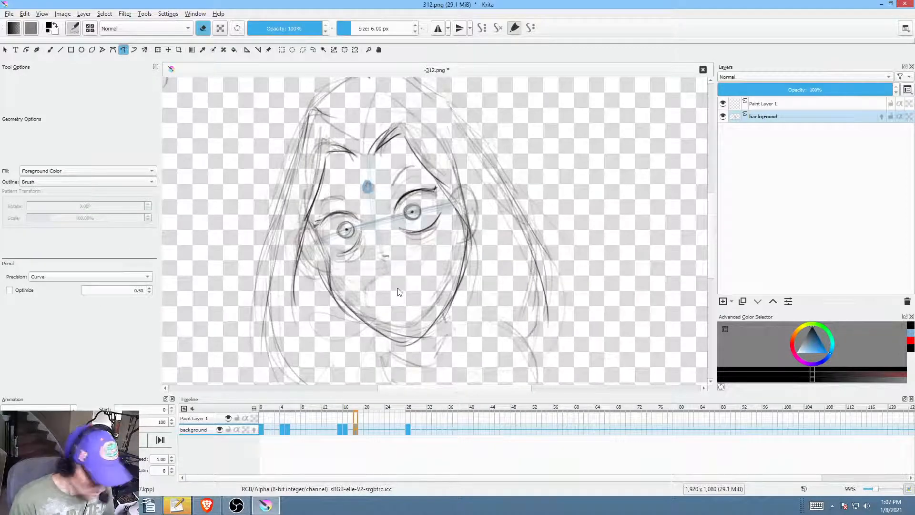
key("b")
mouse_move(387, 304)
left_mouse_down()
mouse_move(419, 297)
mouse_move(393, 303)
left_mouse_up()
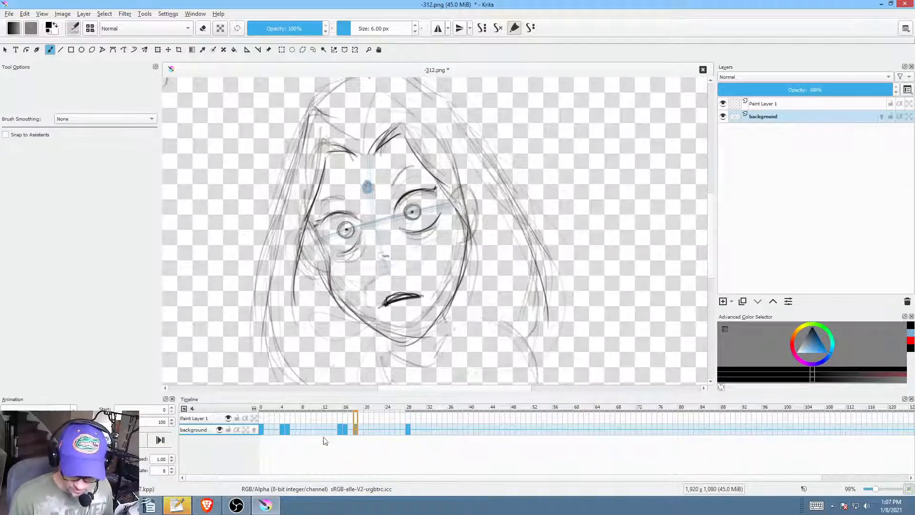
left_click(325, 430)
key("space")
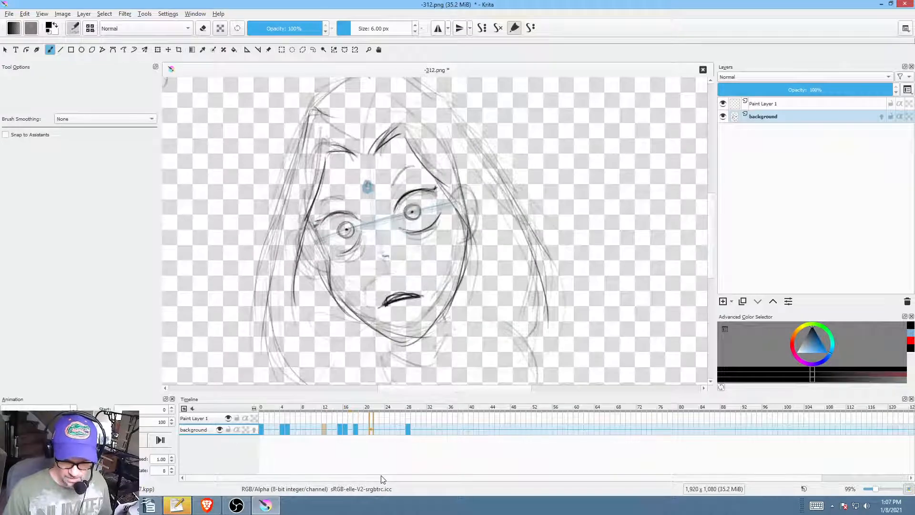
key("space")
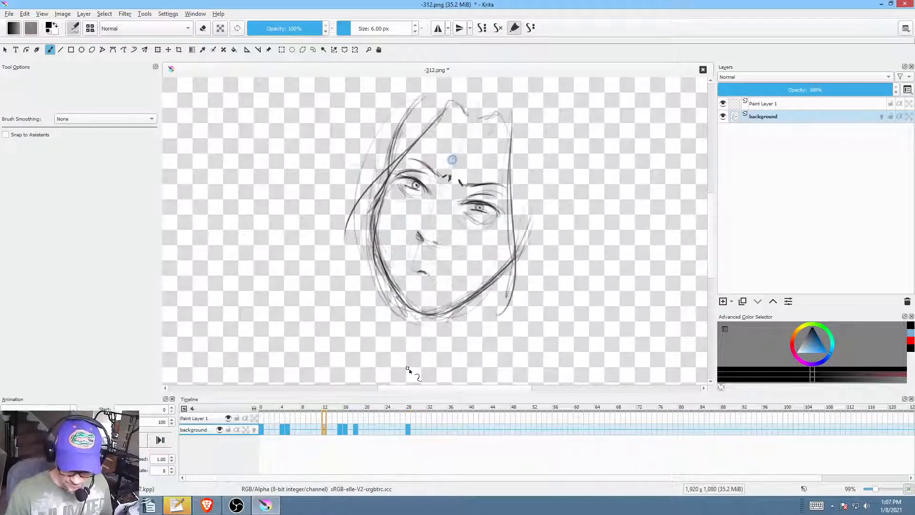
Step: Using onion skins as a temporary guide, move the frowning face on frame 28 to X 1014 px, Y 585 px
mouse_move(346, 413)
left_mouse_down()
mouse_move(364, 409)
mouse_move(328, 409)
mouse_move(357, 418)
mouse_move(335, 415)
mouse_move(420, 414)
mouse_move(353, 414)
mouse_move(410, 417)
left_mouse_up()
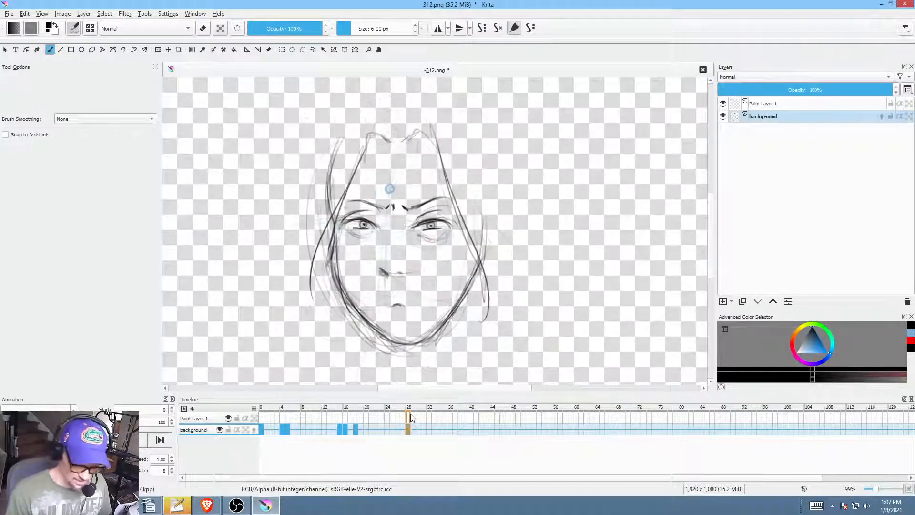
left_click(254, 429)
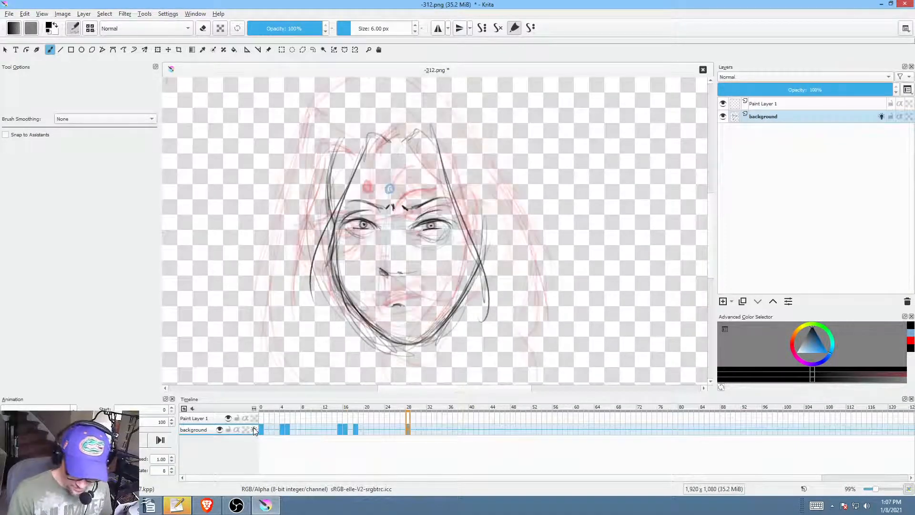
key("ctrl+t")
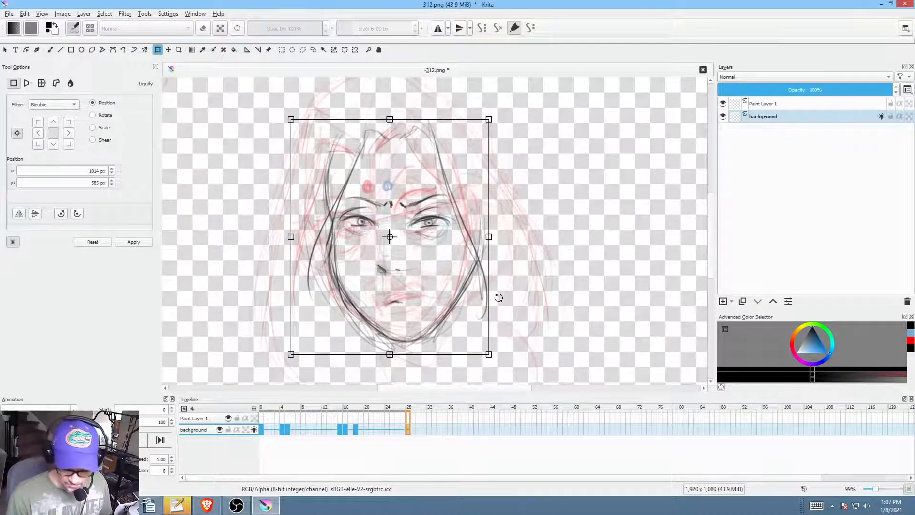
left_click(357, 430)
left_click(255, 429)
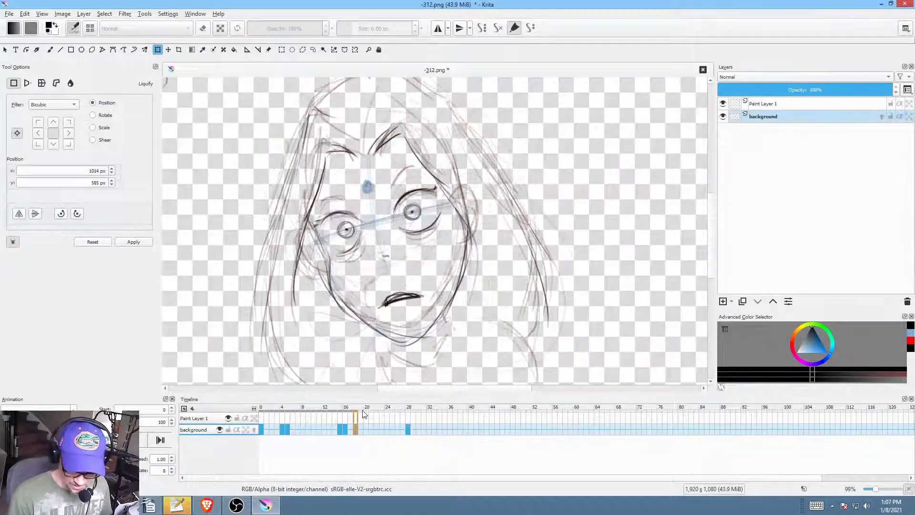
Step: Compare frame 18 with its neighbouring keyframes and erase both eyes and the guide line between them from its face
left_click(347, 430)
left_click(363, 427)
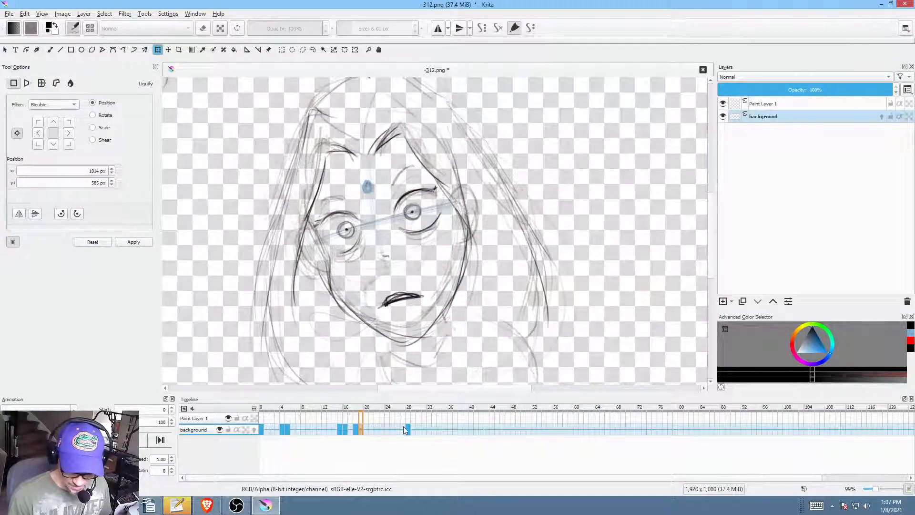
left_click(343, 412)
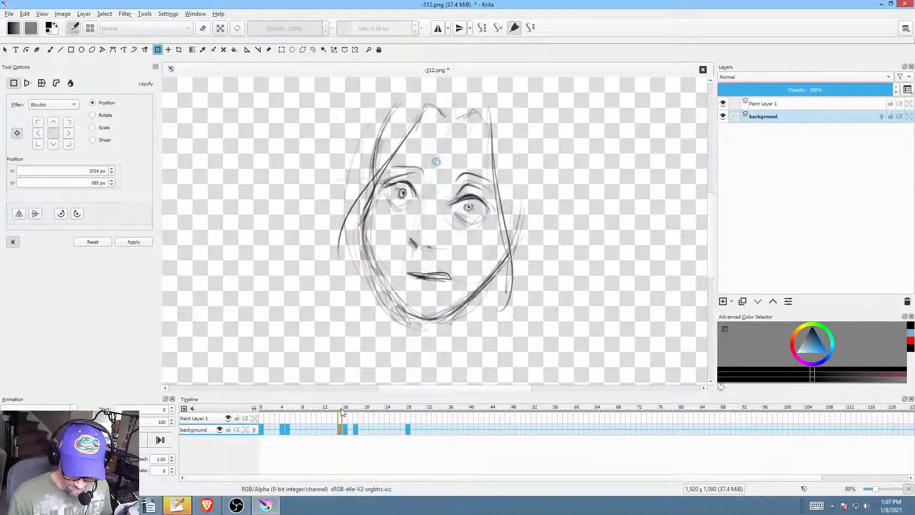
left_click(361, 413)
mouse_move(359, 409)
left_mouse_down()
mouse_move(346, 408)
mouse_move(354, 407)
left_mouse_up()
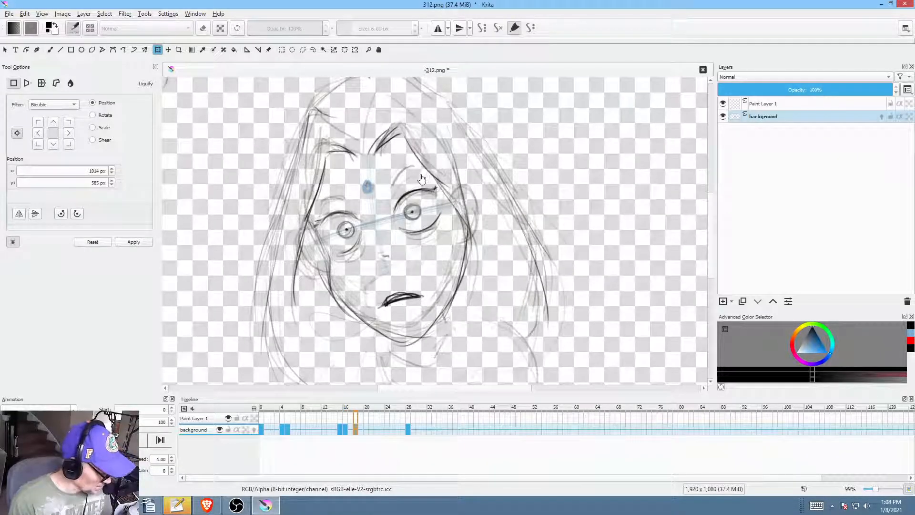
key("l")
mouse_move(438, 189)
left_mouse_down()
mouse_move(407, 187)
mouse_move(444, 189)
left_mouse_up()
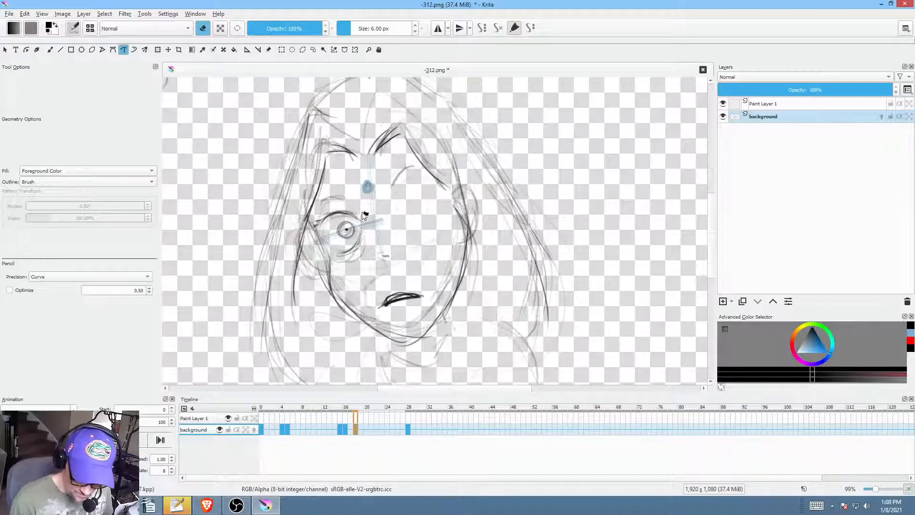
mouse_move(365, 215)
left_mouse_down()
mouse_move(340, 265)
mouse_move(374, 206)
left_mouse_up()
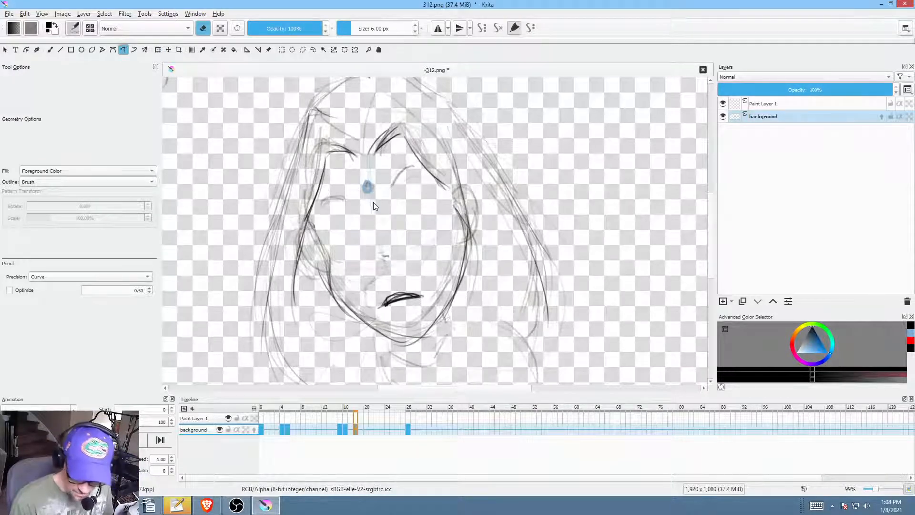
Step: Liquify the frame 18 drawing with an enlarged brush, pushing the chin, mouth and jaw slightly upward
left_click(410, 430)
left_click(357, 430)
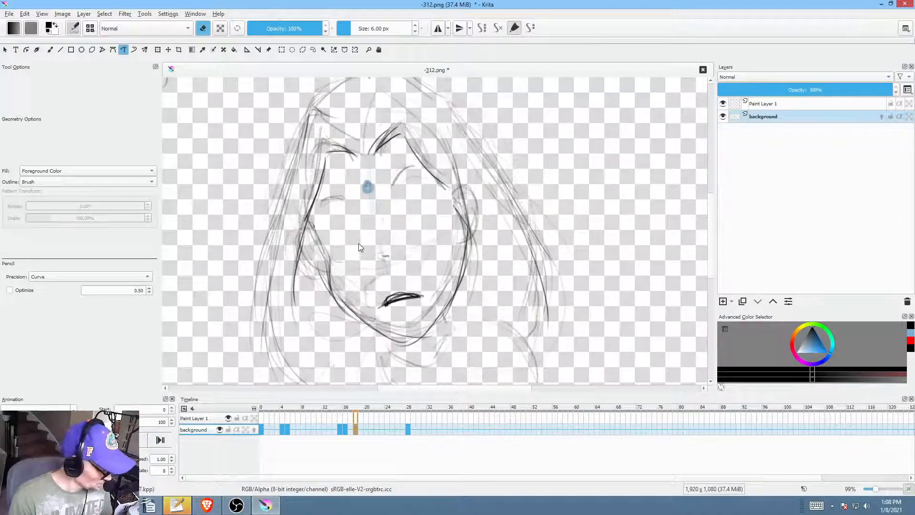
key("ctrl+t")
right_click(426, 290)
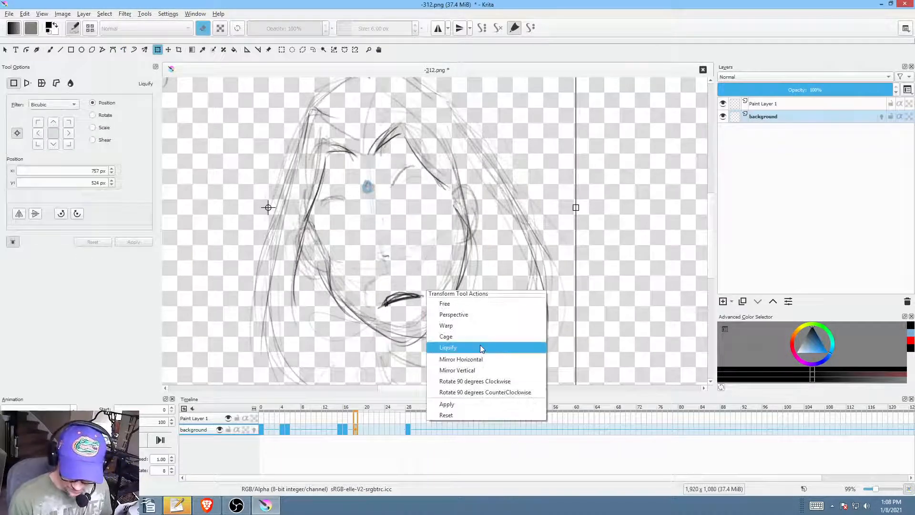
left_click(448, 348)
key("bracketright")
key("bracketright")
key("bracketright")
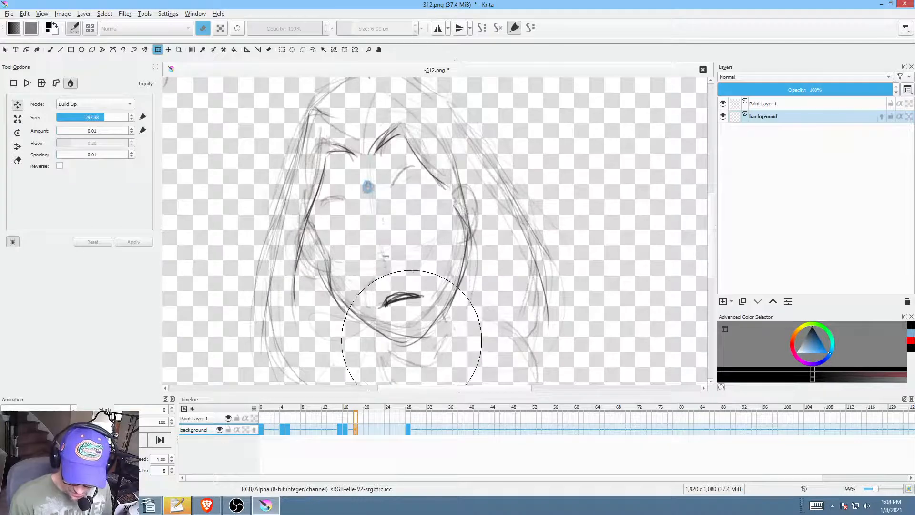
left_click_drag(413, 336, 405, 328)
left_click_drag(331, 273, 331, 270)
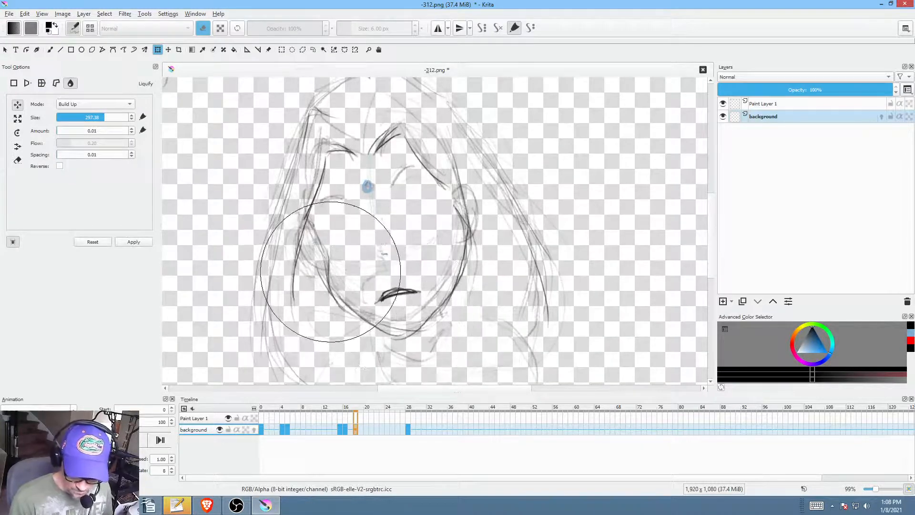
left_click_drag(445, 358, 423, 343)
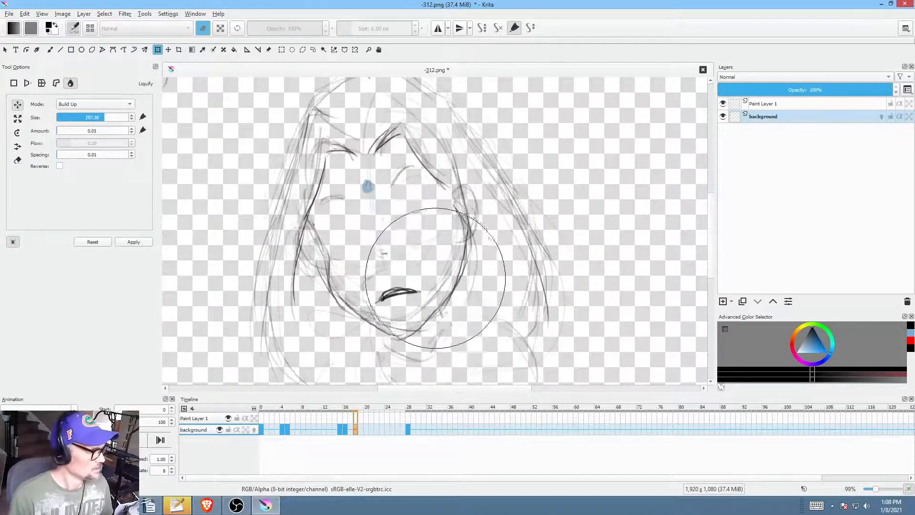
Step: Flip back and forth between the keyframes on frames 16, 18 and 28 to compare the poses
key("b")
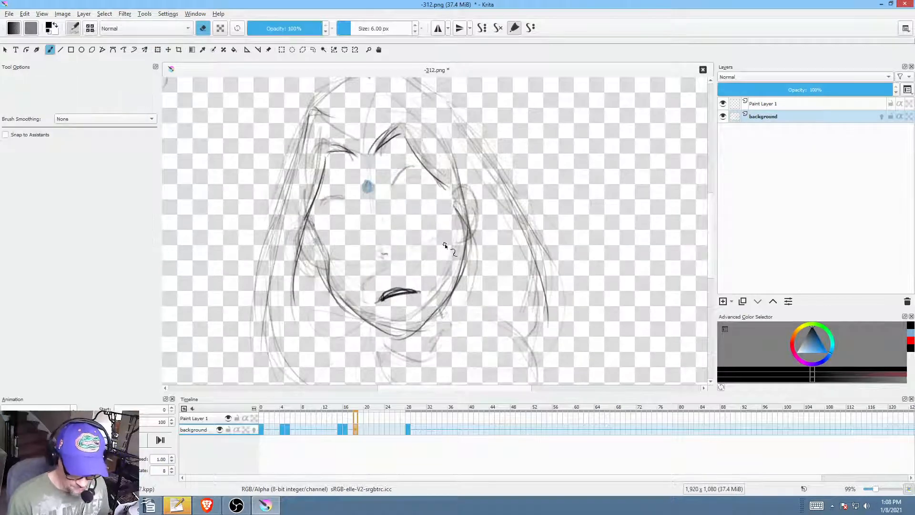
key("Up")
key("Down")
key("Up")
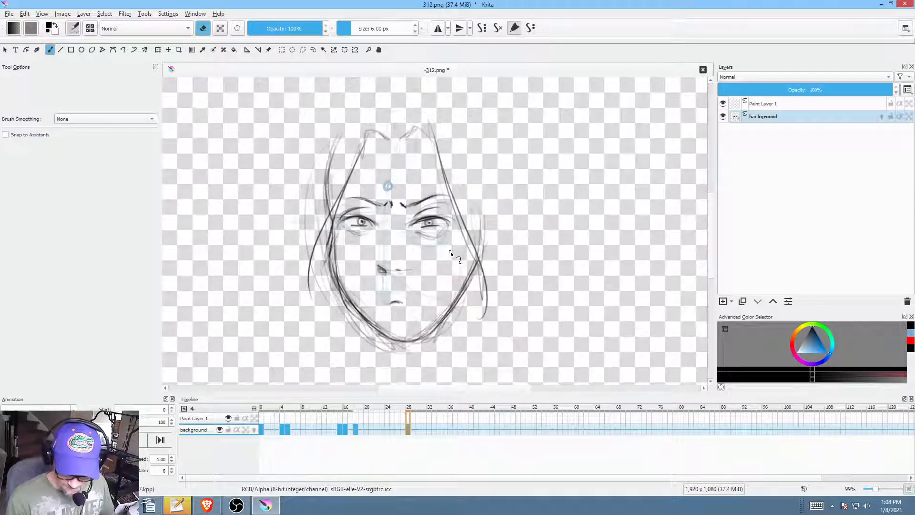
key("Down")
key("Down")
key("Up")
key("Up")
key("Down")
key("Down")
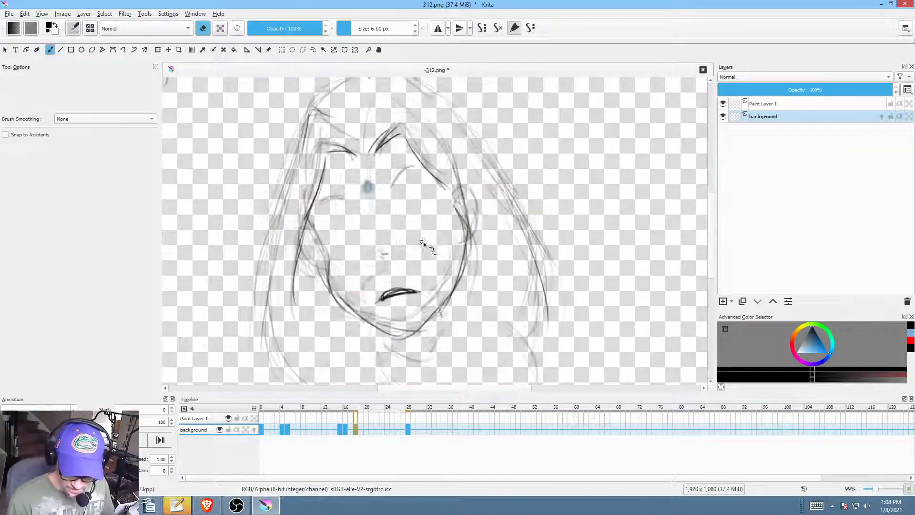
key("Up")
key("Down")
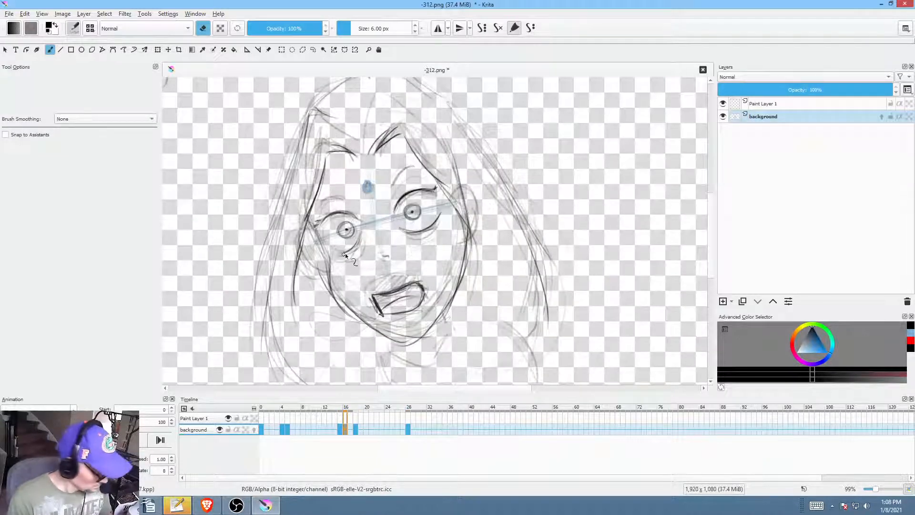
Step: Select the cheek and jaw below the left-hand eye; move it to X 885 px, Y 661 px on frame 16 and X 875 px, Y 627 px on frame 18
key("l")
left_click_drag(313, 286, 350, 281)
key("ctrl+t")
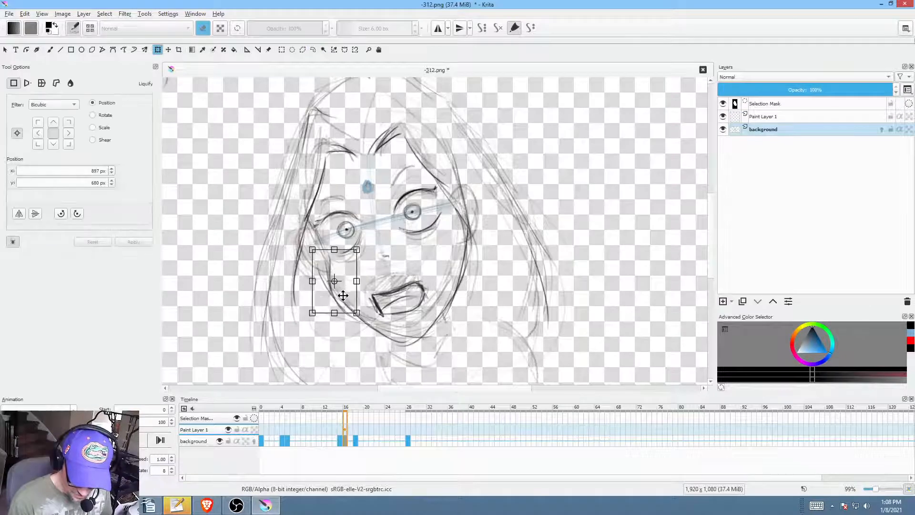
key("Down")
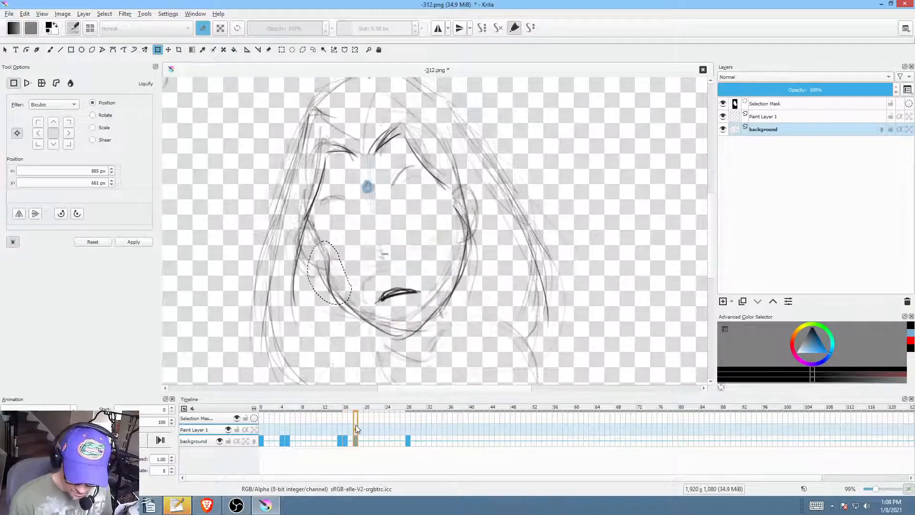
left_click_drag(337, 276, 331, 265)
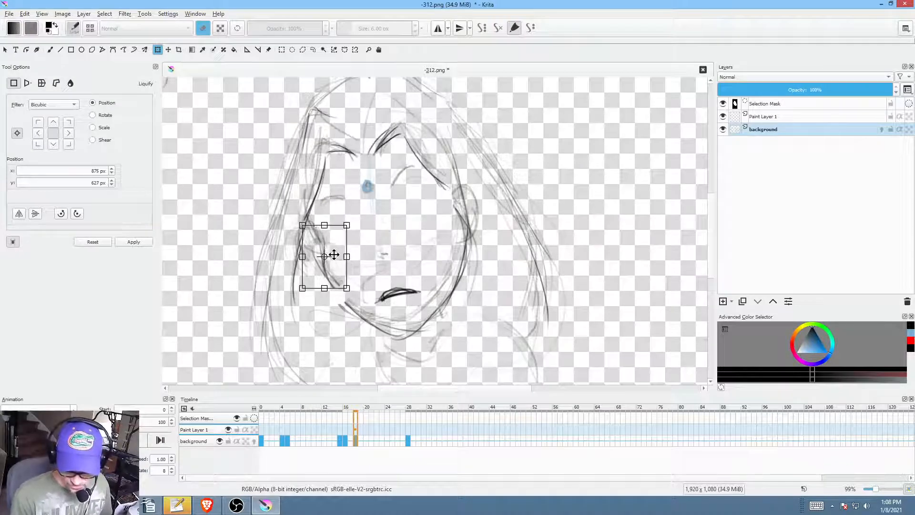
Step: Play back the animation from frame 16 and from frame 13 to check the reshaped cheek
left_click(345, 442)
key("space")
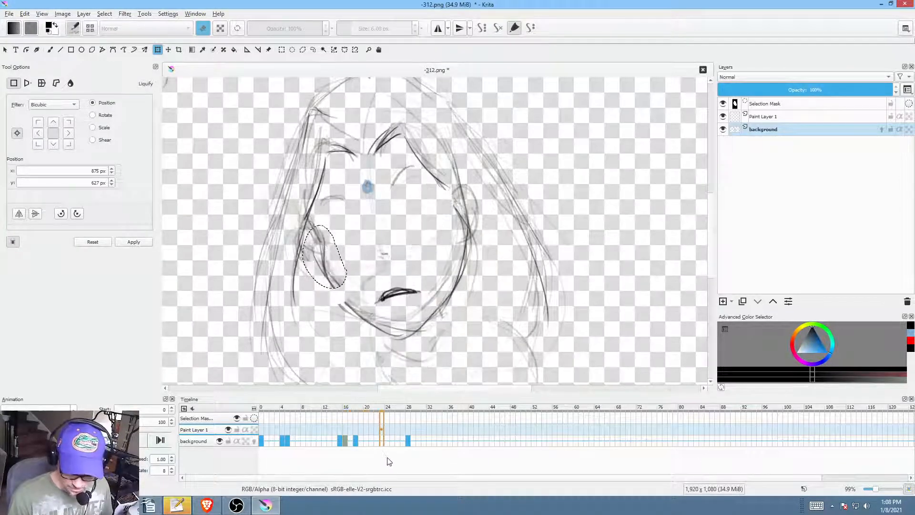
key("space")
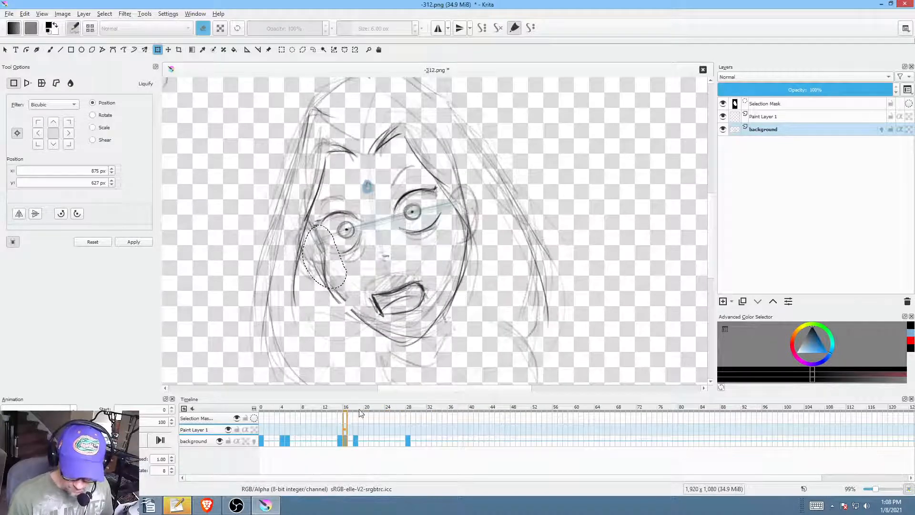
left_click(330, 441)
key("space")
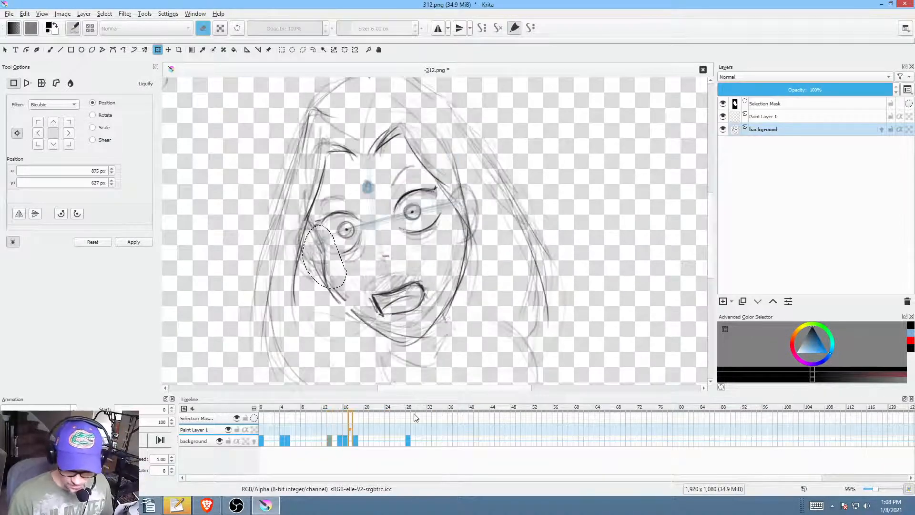
Step: Delete the keyframe on frame 28 and play back the animation from frame 14
left_click(408, 442)
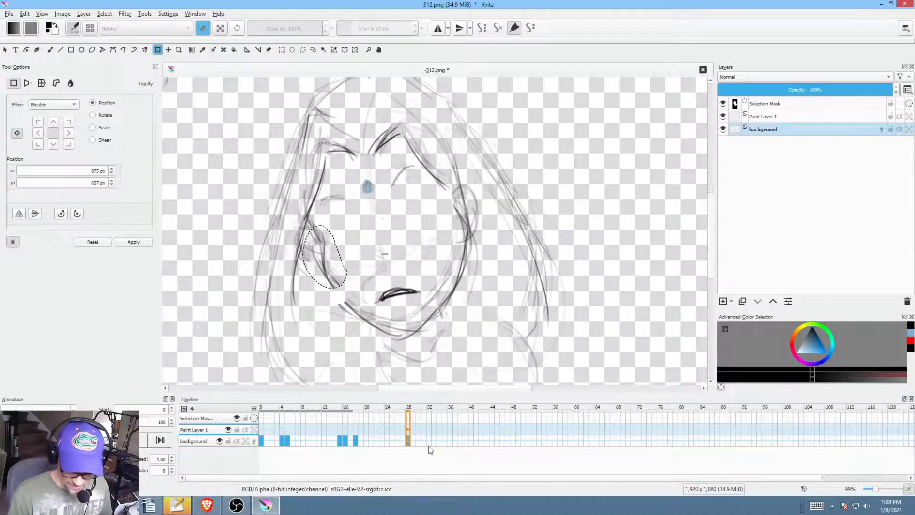
left_click(334, 440)
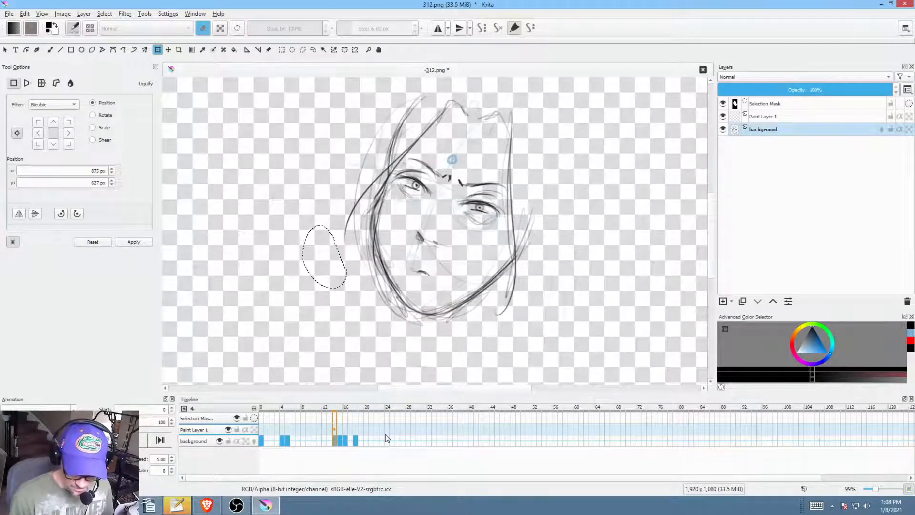
key("space")
key("space")
left_click(356, 441)
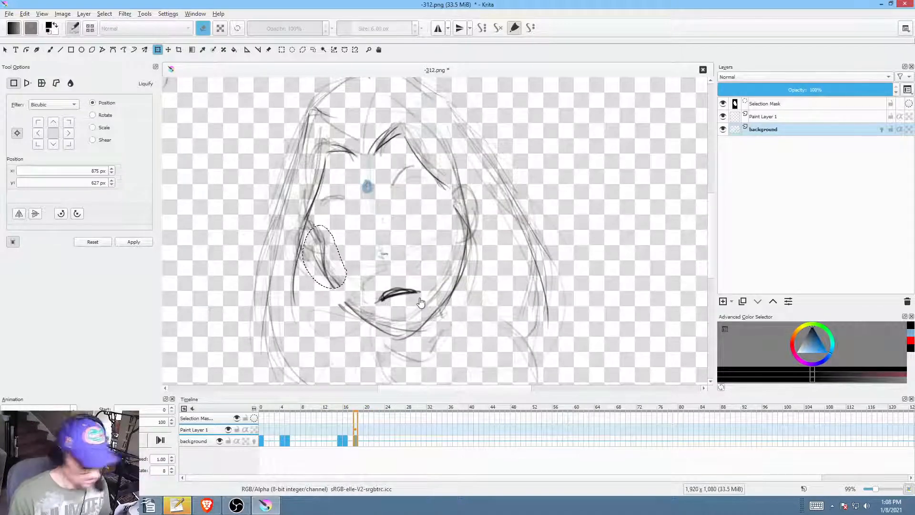
Step: Select the brow arcs and blue forehead mark on frame 18, move them to X 974 px, Y 494 px, and deselect
key("ctrl+shift+a")
key("b")
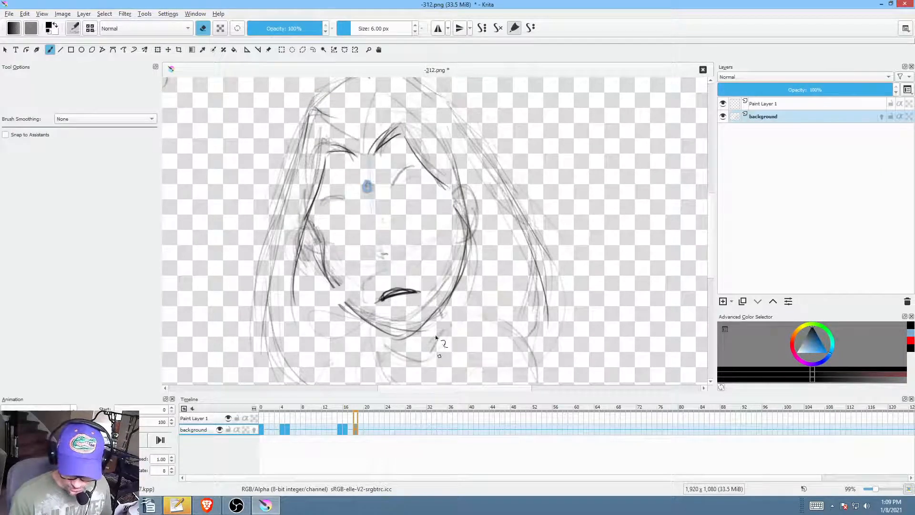
left_click_drag(412, 249, 413, 243)
mouse_move(423, 207)
left_mouse_down()
mouse_move(435, 211)
mouse_move(437, 240)
left_mouse_up()
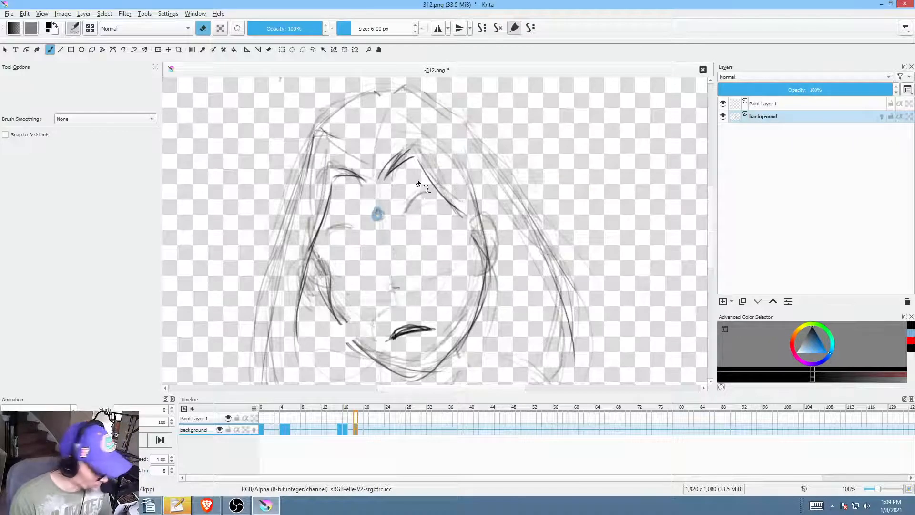
key("l")
left_click_drag(432, 193, 418, 184)
left_click_drag(336, 216, 406, 244)
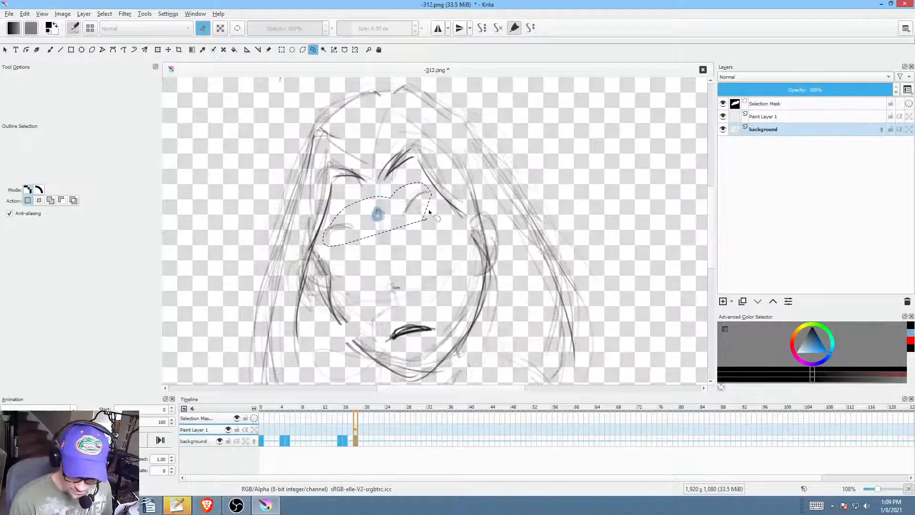
key("ctrl+t")
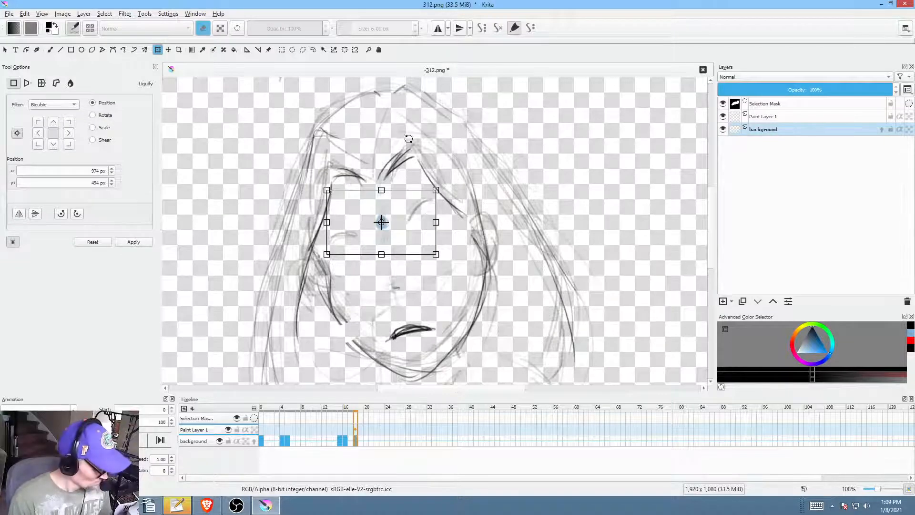
key("b")
key("ctrl+shift+a")
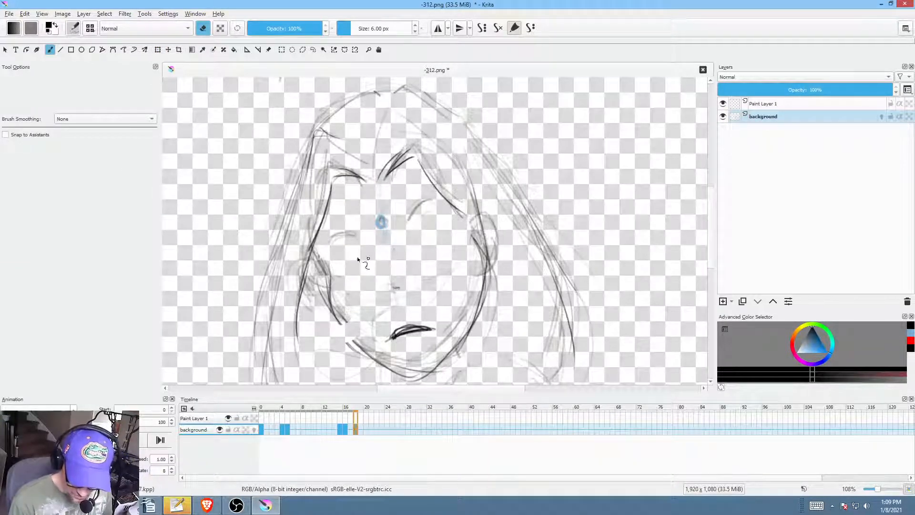
Step: Sketch light upper-lid lines below both brow arcs on frame 18 and compare the drawing with frame 16
key("e")
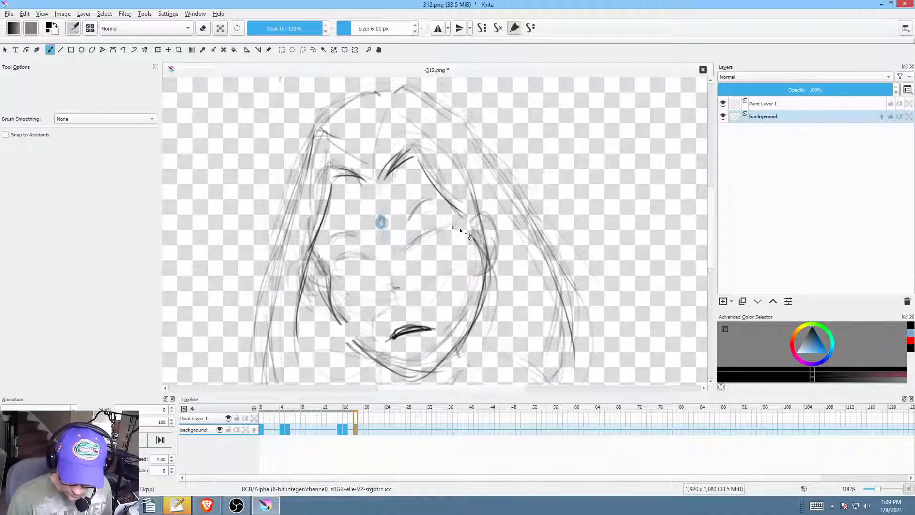
left_click(344, 432)
left_click(357, 428)
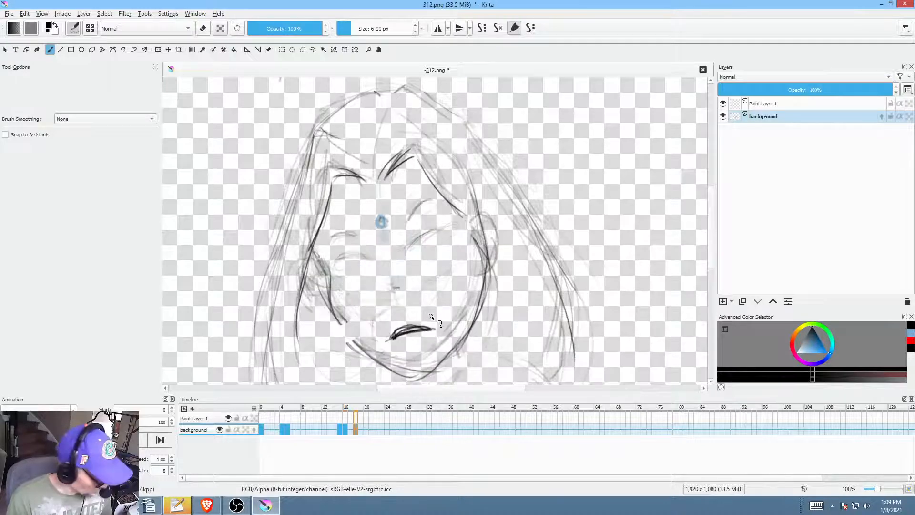
Step: Select the mouth on frame 18, rotate it slightly and move it to X 1045 px, Y 706 px
key("ctrl+r")
mouse_move(377, 318)
left_mouse_down()
mouse_move(398, 348)
mouse_move(452, 358)
mouse_move(420, 335)
left_mouse_up()
key("ctrl+t")
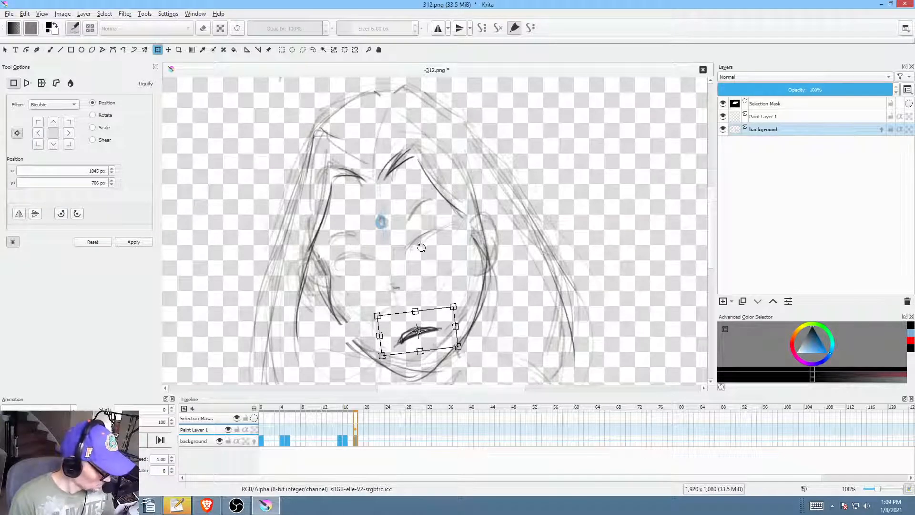
key("Return")
Step: Clear the selection and outline the upper and lower lids of both eyes on frame 18 with the brush
key("b")
key("1")
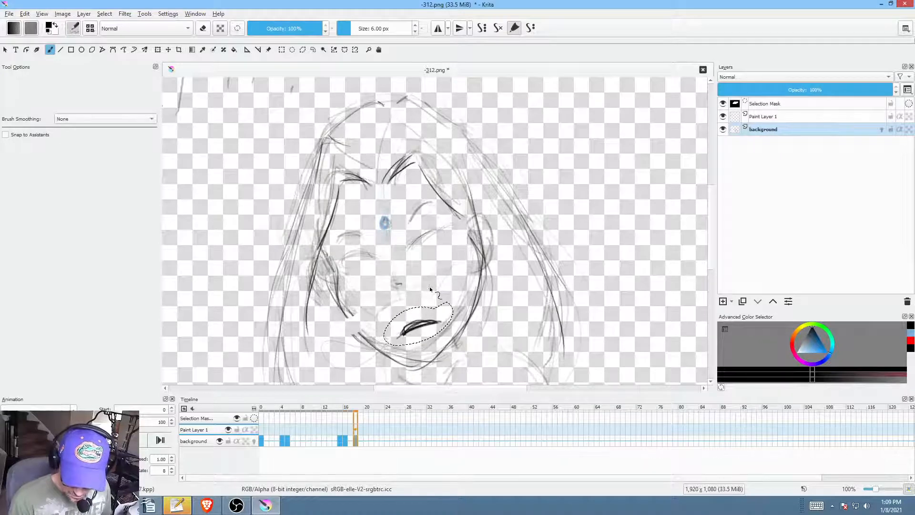
scroll(458, 264, "up", 1)
key("ctrl+shift+a")
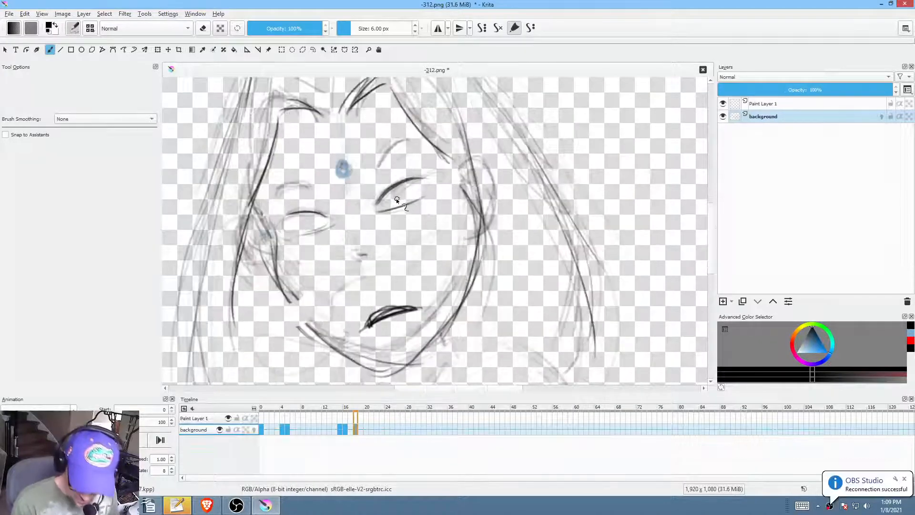
left_click_drag(397, 193, 393, 198)
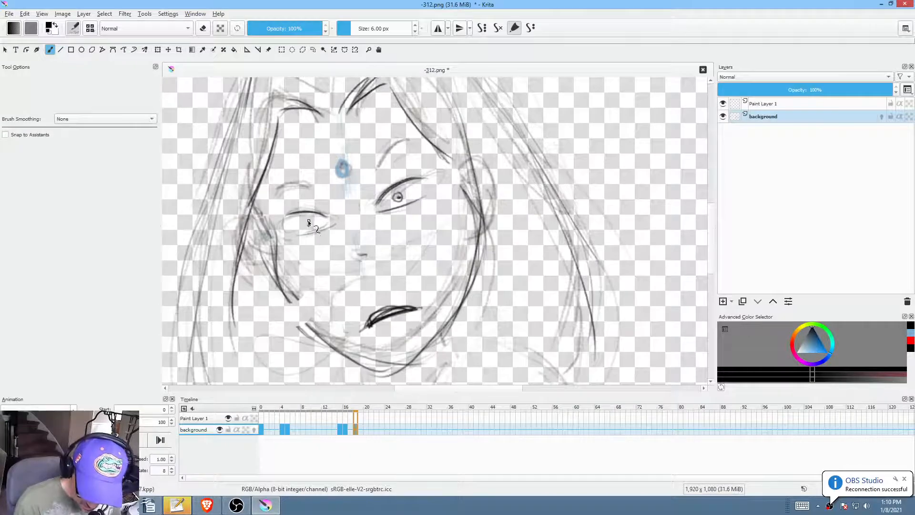
left_click_drag(309, 222, 311, 221)
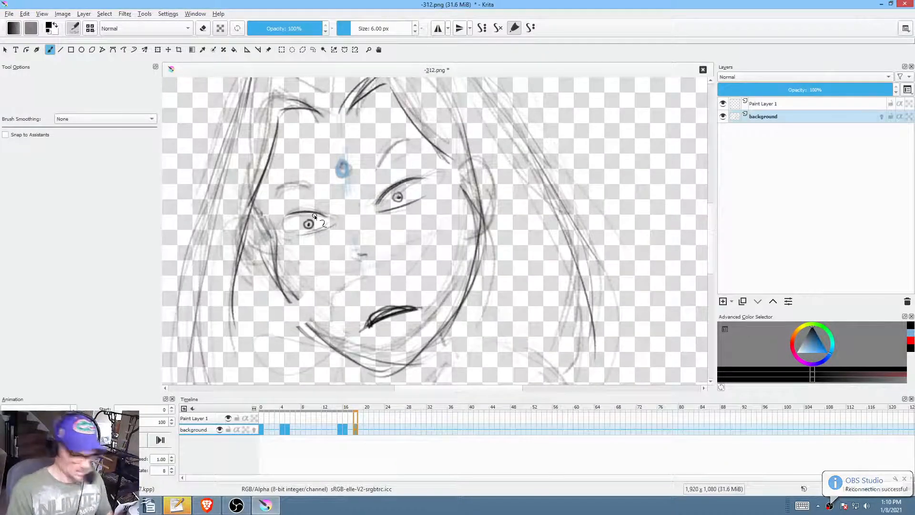
key("ctrl+z")
key("ctrl+z")
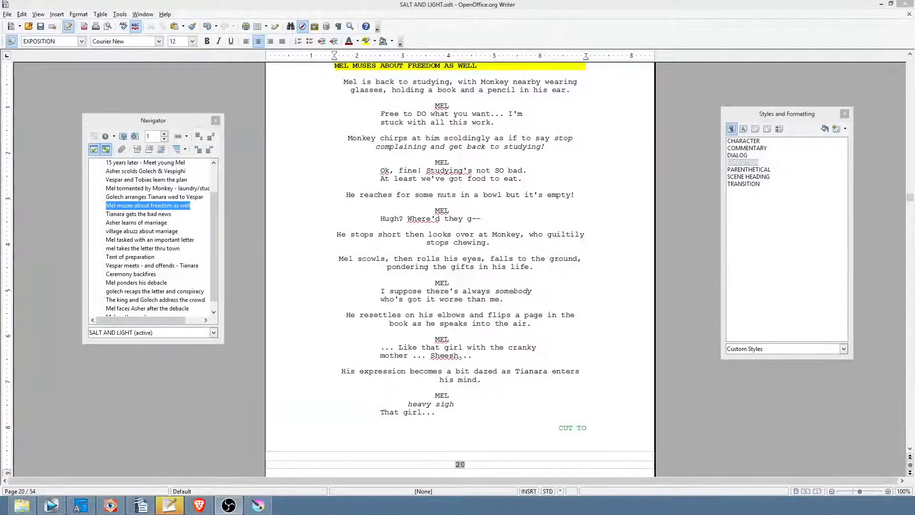
Step: Switch to OpenOffice Writer and read the SALT AND LIGHT screenplay from Mel's freedom scene onward to Tianara's bad news
left_click(622, 318)
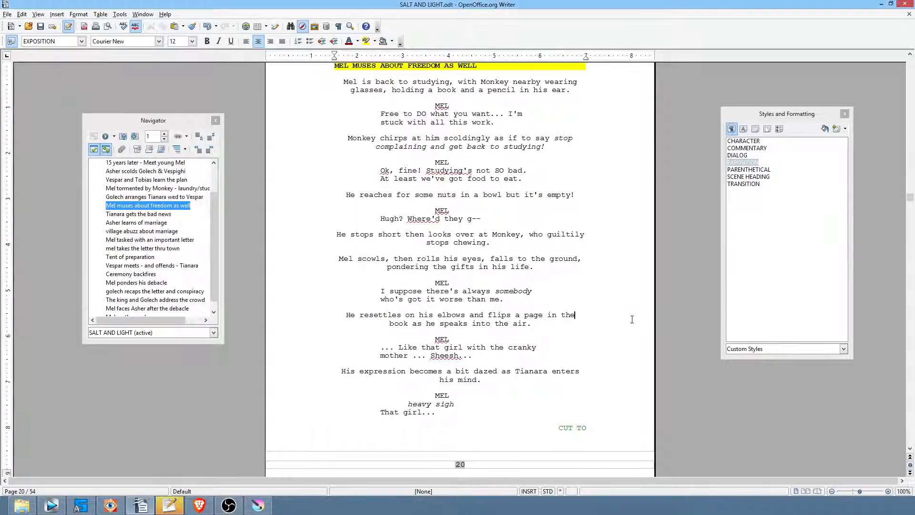
scroll(635, 322, "down", 1)
scroll(635, 323, "down", 15)
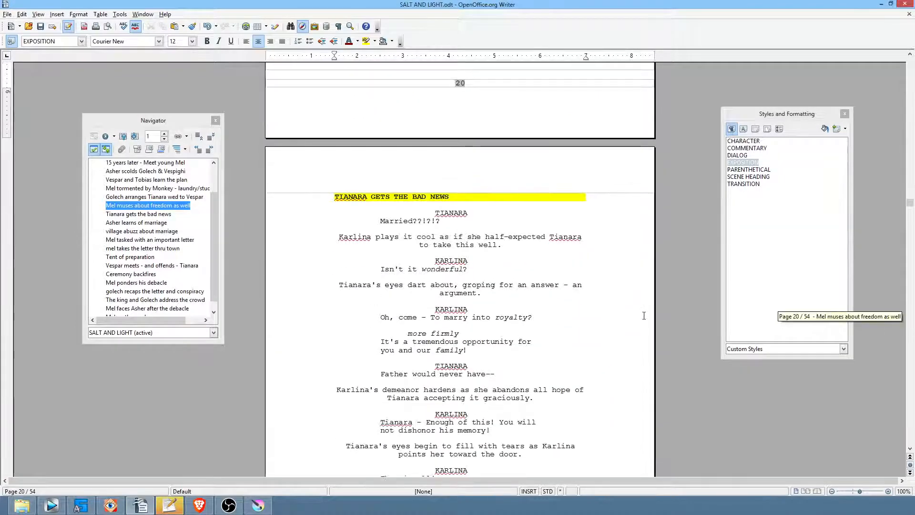
scroll(688, 283, "down", 2)
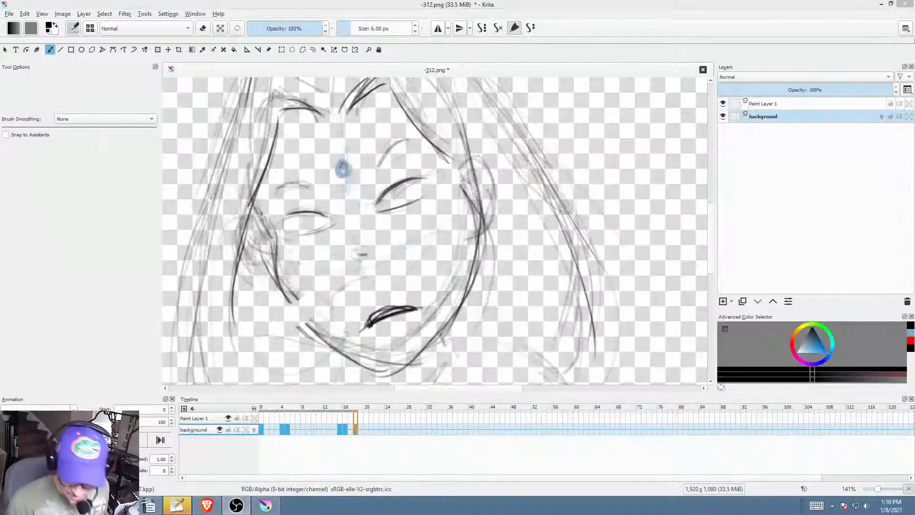
Step: Draw a small round iris with a dark pupil in each eye of the frame 18 drawing
scroll(428, 240, "up", 2)
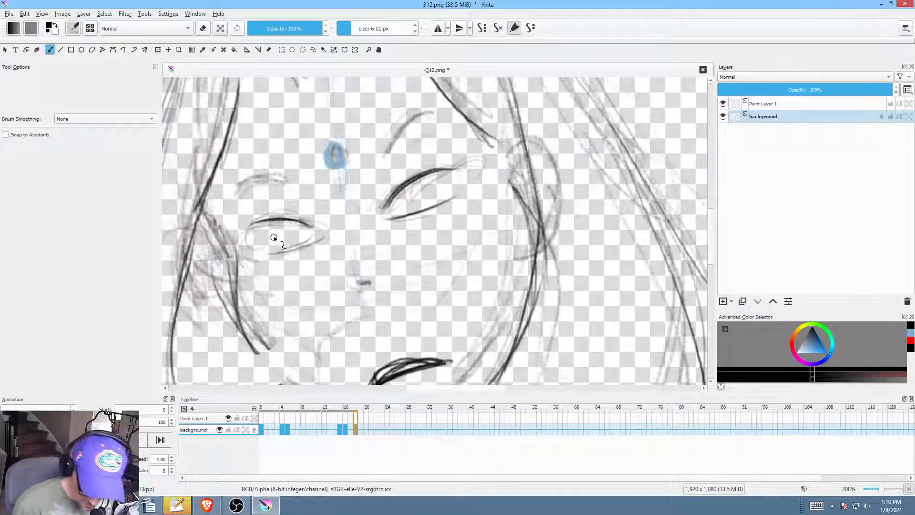
left_click(275, 239)
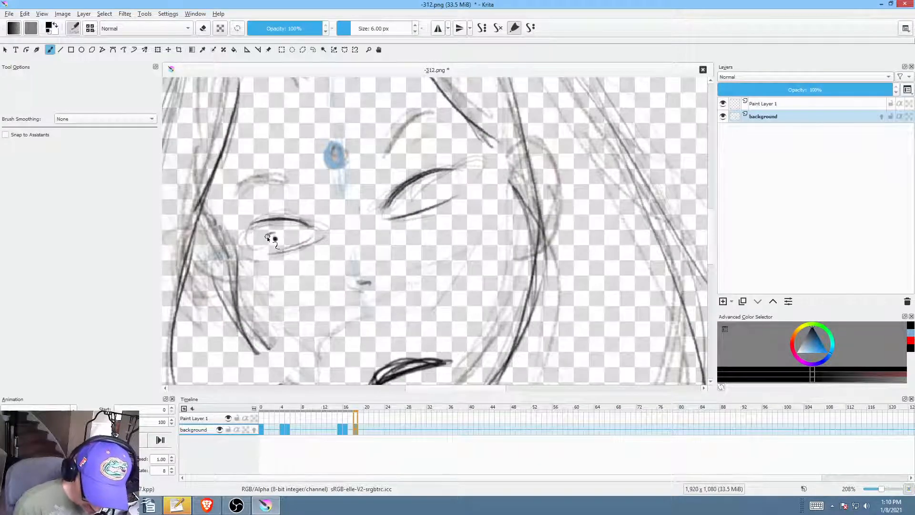
left_click_drag(283, 237, 272, 233)
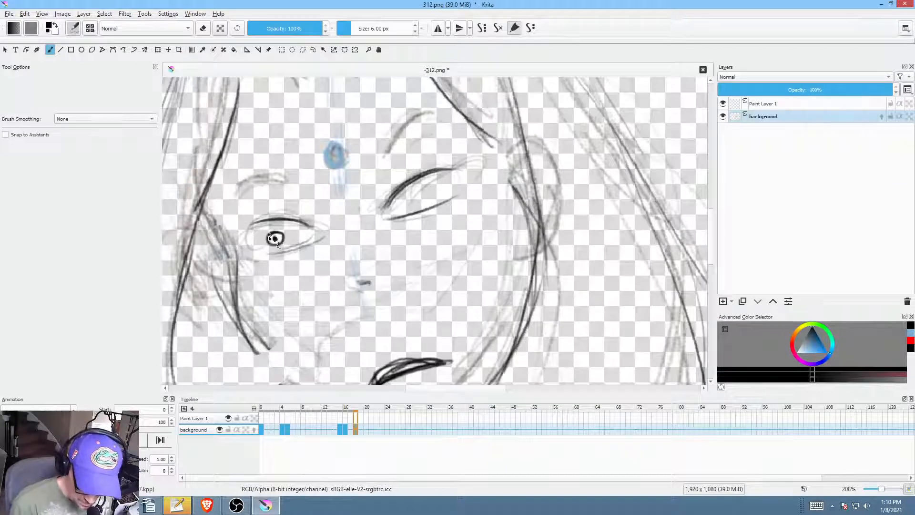
left_click(407, 201)
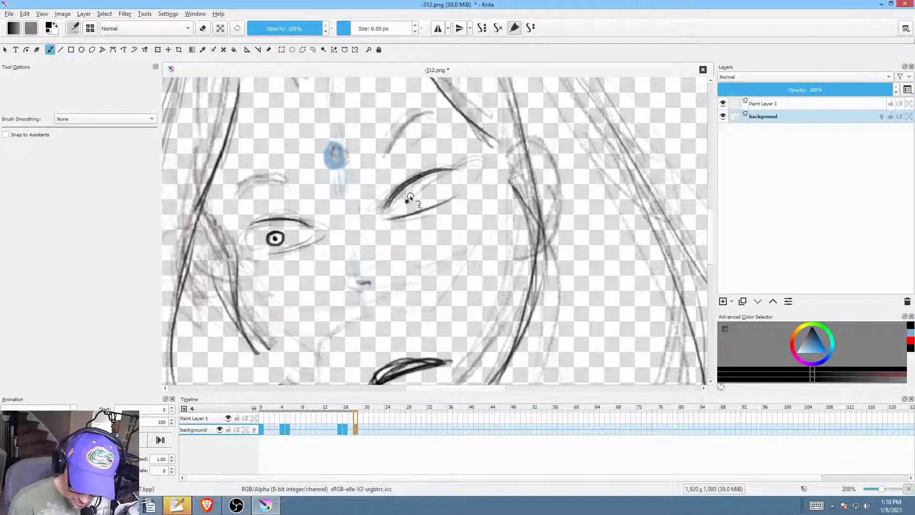
left_click_drag(400, 203, 420, 203)
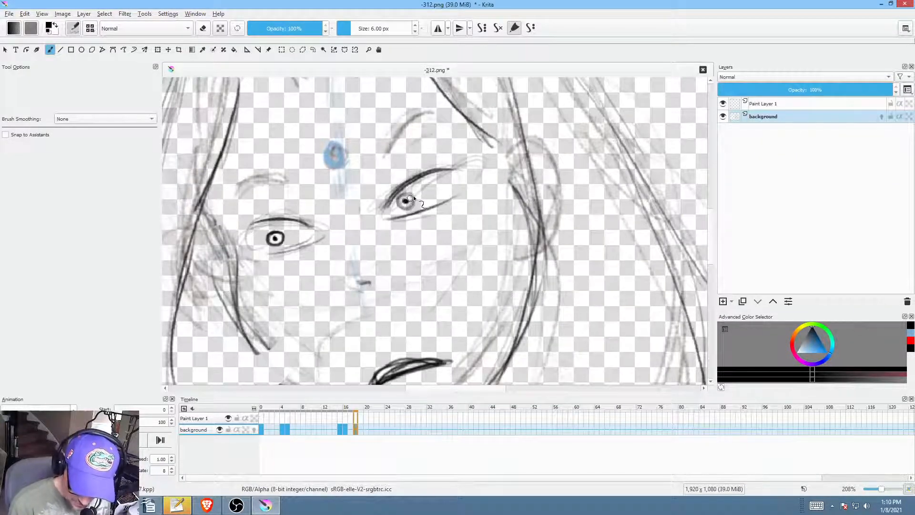
Step: Select the iris of the right-hand eye on frame 18 and move it to X 1059 px, Y 538 px
left_click_drag(532, 267, 570, 288)
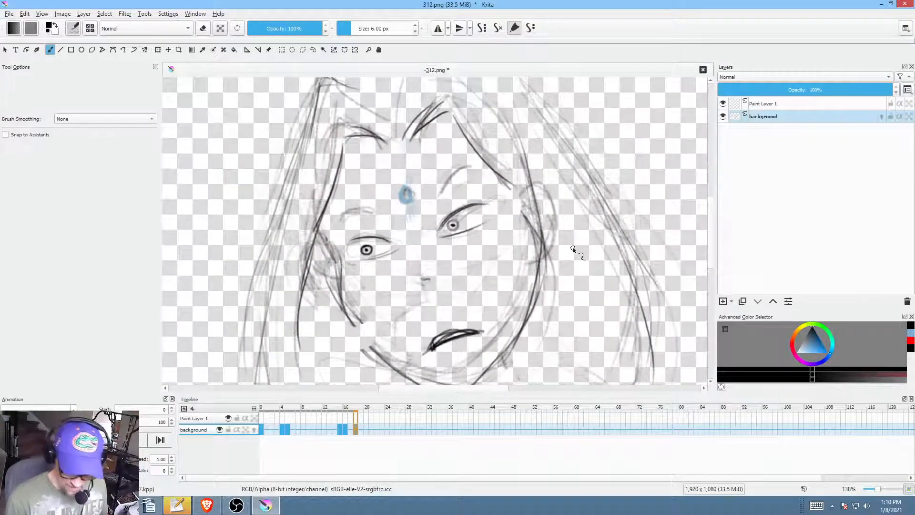
mouse_move(469, 238)
left_mouse_down()
mouse_move(501, 215)
mouse_move(451, 210)
mouse_move(441, 220)
mouse_move(463, 221)
left_mouse_up()
key("l")
left_click_drag(459, 219, 465, 218)
mouse_move(538, 263)
left_mouse_down()
mouse_move(525, 278)
mouse_move(539, 277)
left_mouse_up()
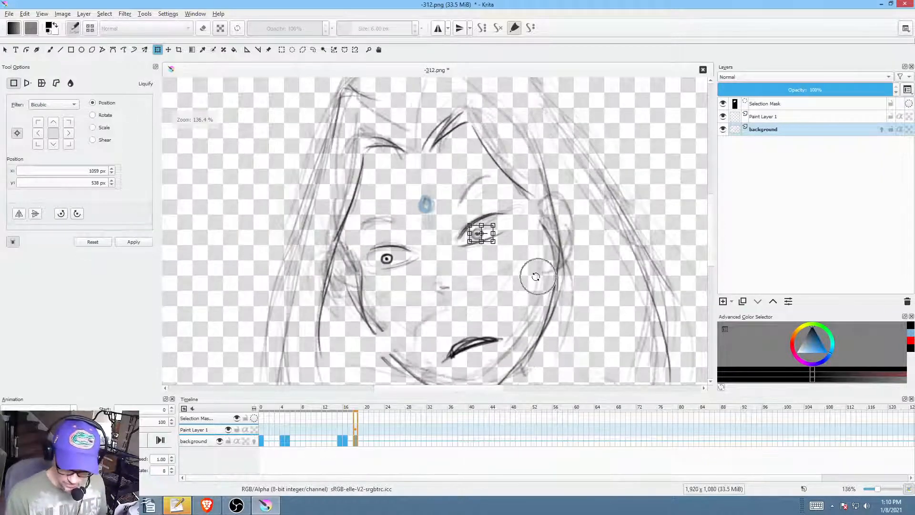
Step: Select both irises, copy the frame 18 drawing to a keyframe on frame 21, and shift the irises slightly sideways there
key("l")
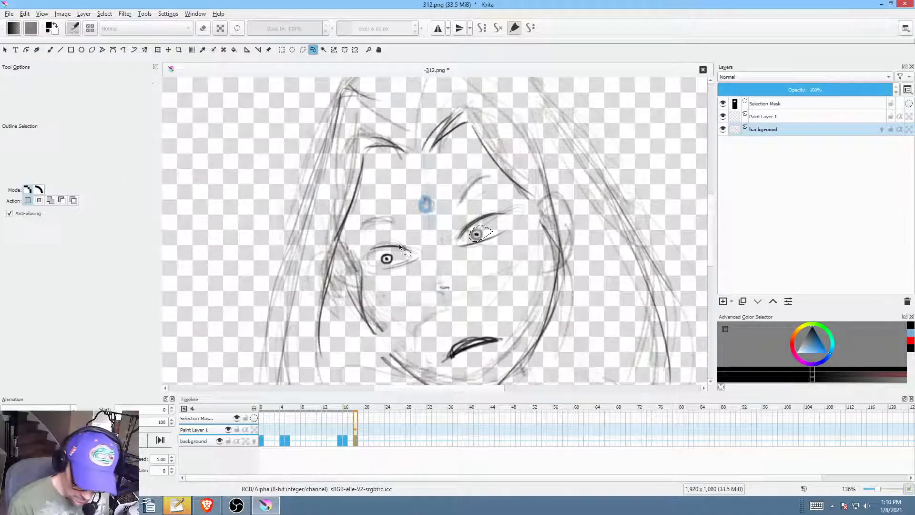
left_click_drag(394, 252, 398, 258)
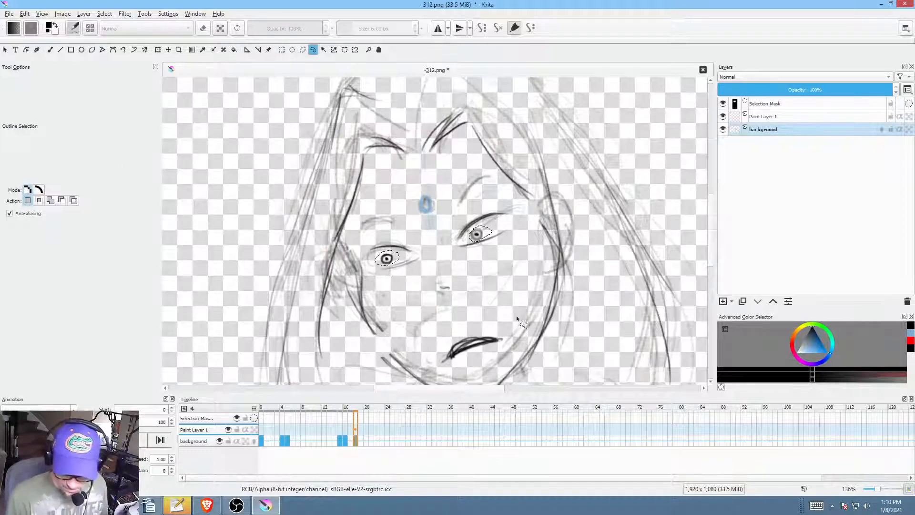
mouse_move(375, 441)
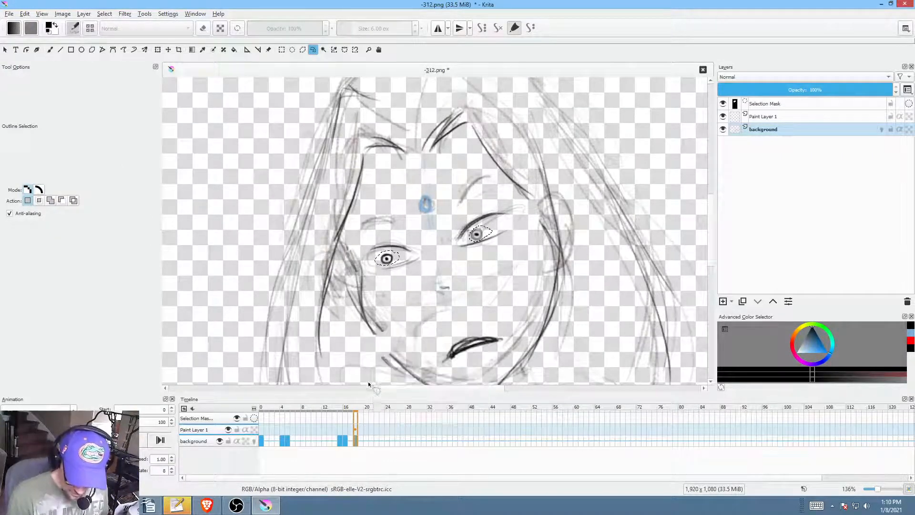
left_click(373, 442)
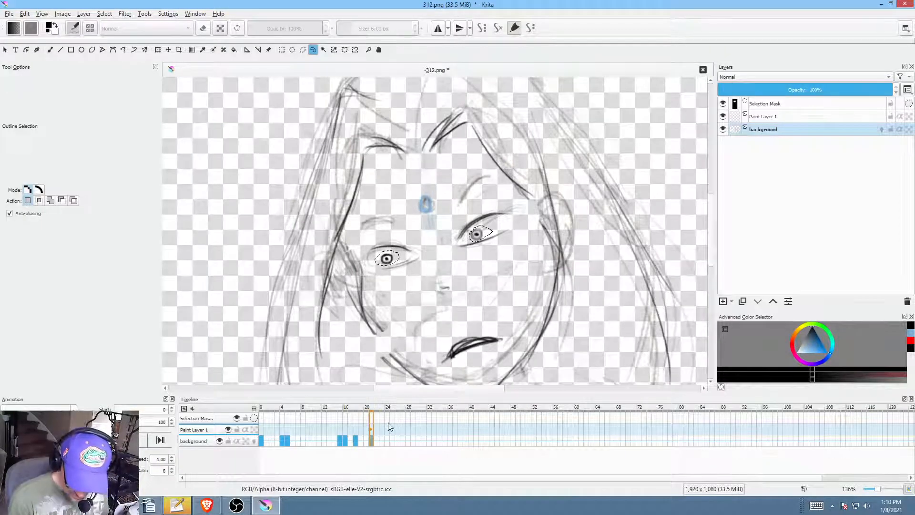
key("ctrl+t")
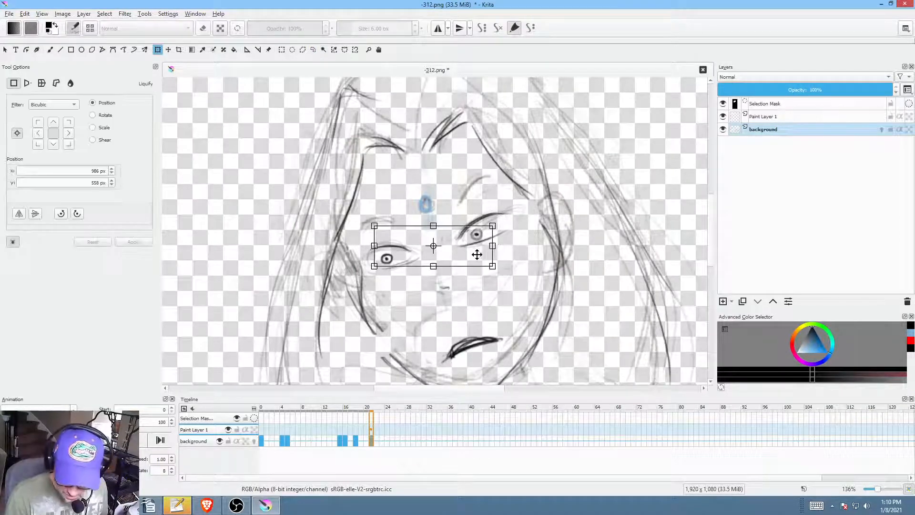
left_click_drag(477, 255, 518, 255)
Step: Copy the drawing to keyframes on frames 24 and 27, moving the irises to X 988 px, Y 557 px and X 995 px, Y 555 px
left_click(389, 442)
left_click(478, 250)
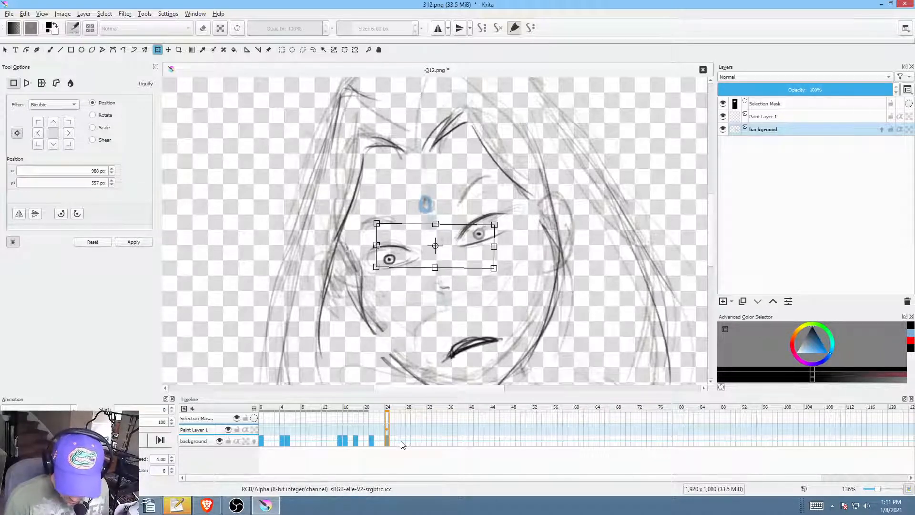
left_click(403, 443)
left_click(462, 257)
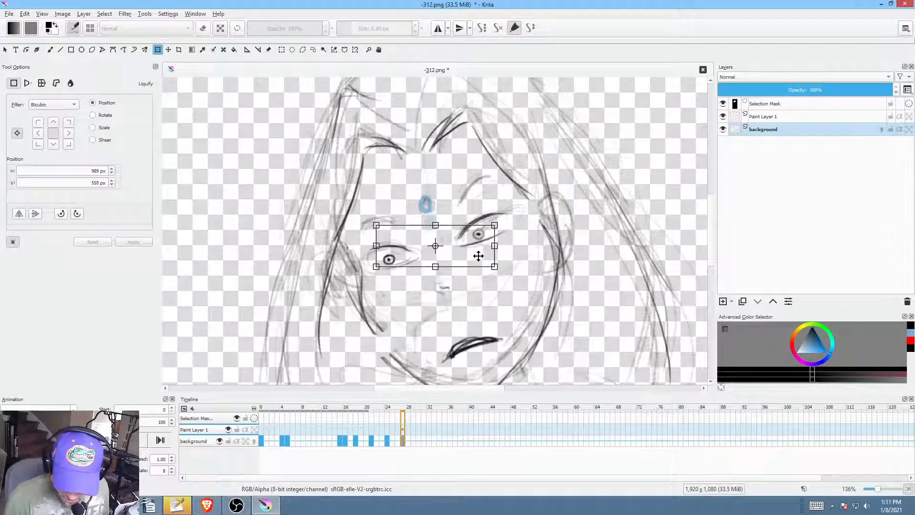
mouse_move(478, 255)
left_mouse_down()
mouse_move(521, 249)
mouse_move(487, 251)
left_mouse_up()
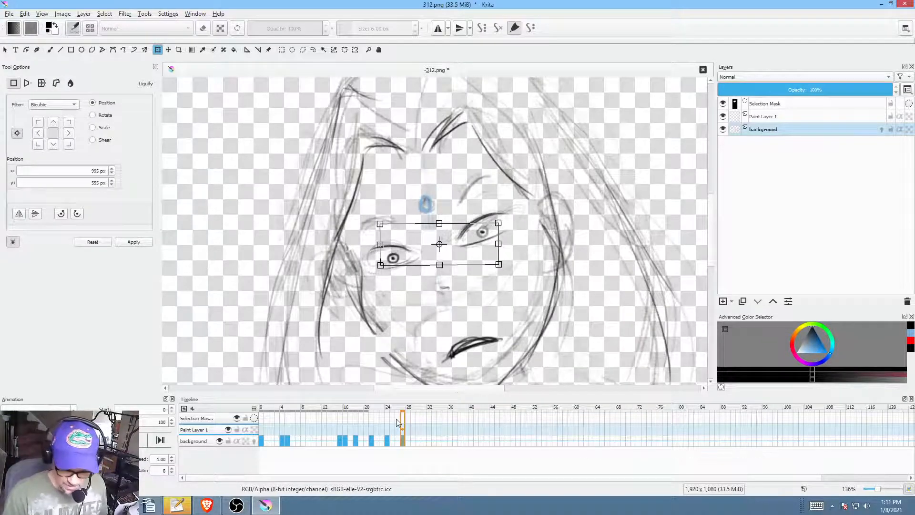
key("m")
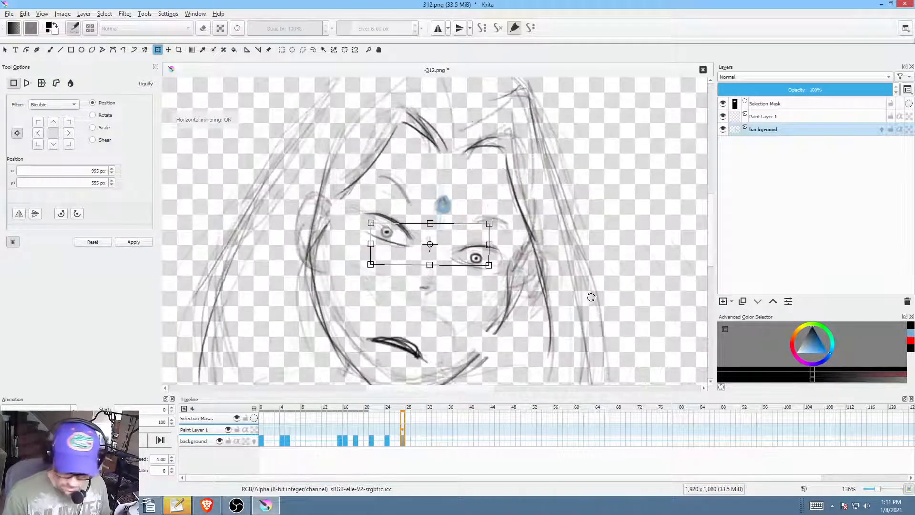
Step: Compare the frame 27 face in mirrored and normal view to check the alignment of the eyes and features
key("m")
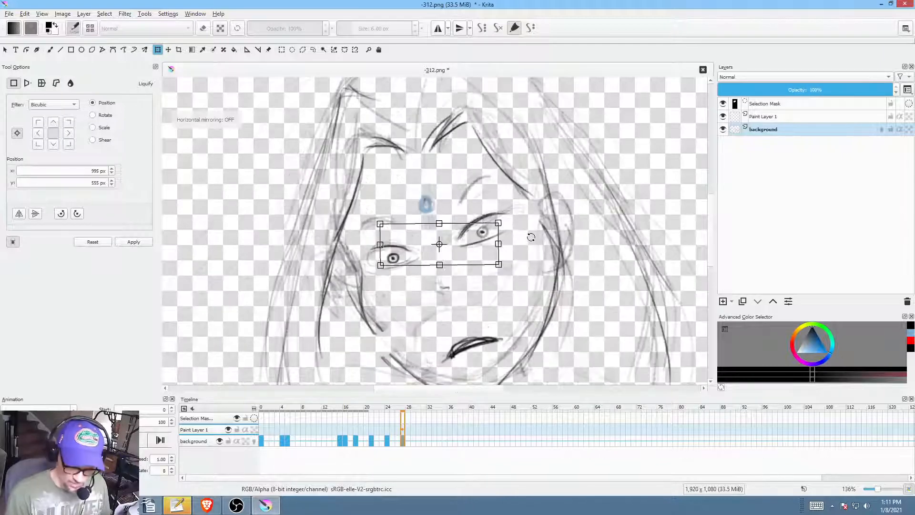
key("m")
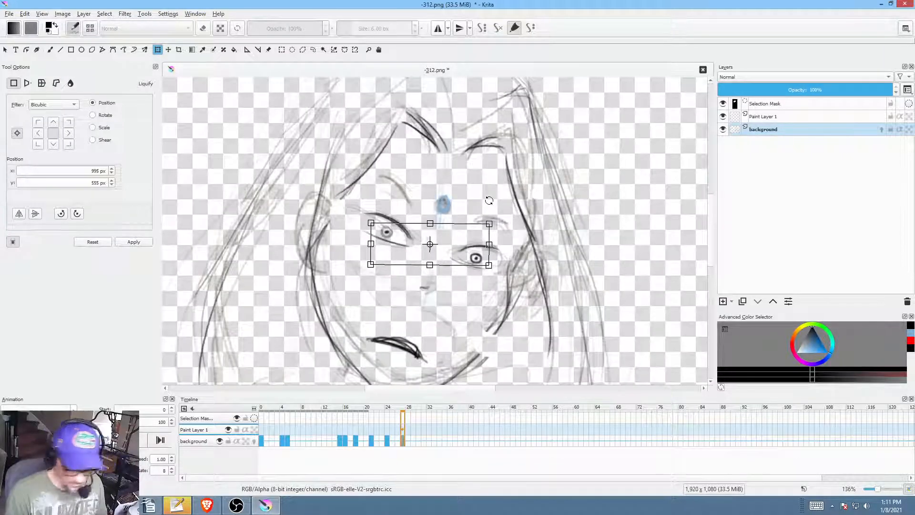
key("m")
key("m")
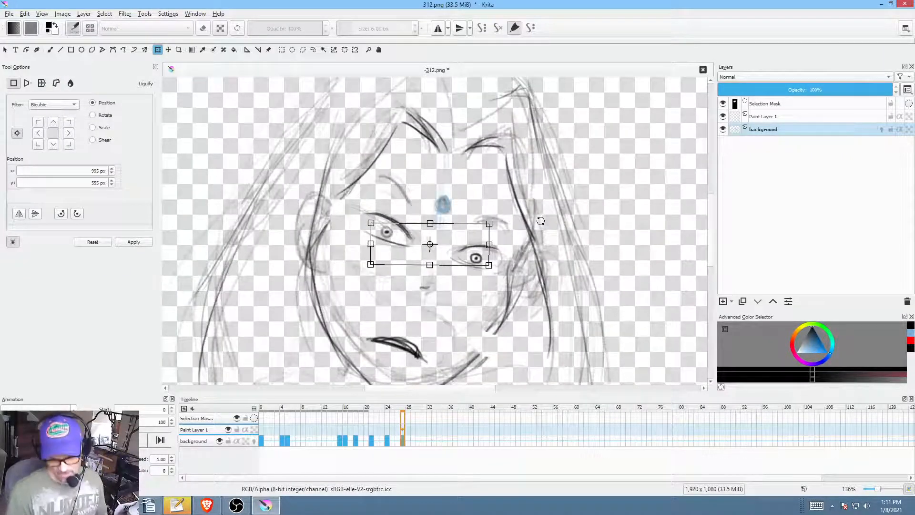
key("m")
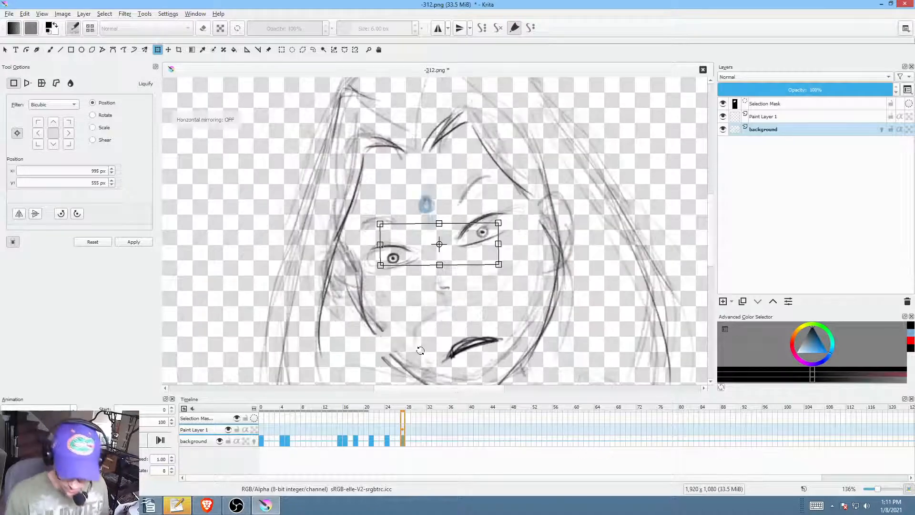
Step: Review the earlier key drawings on frames 0, 4, 5, 15 and 16, checking the face proportions in mirrored and normal view
left_click(262, 441)
key("m")
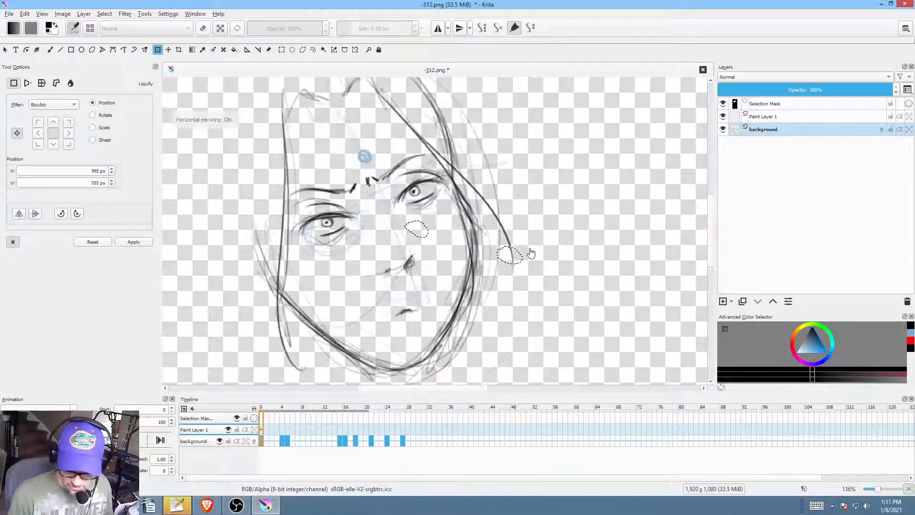
key("m")
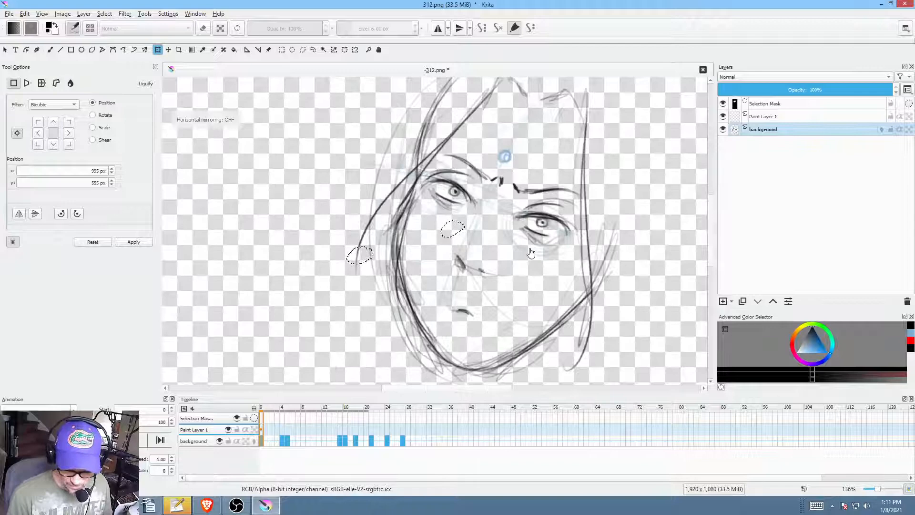
left_click(283, 441)
key("m")
key("m")
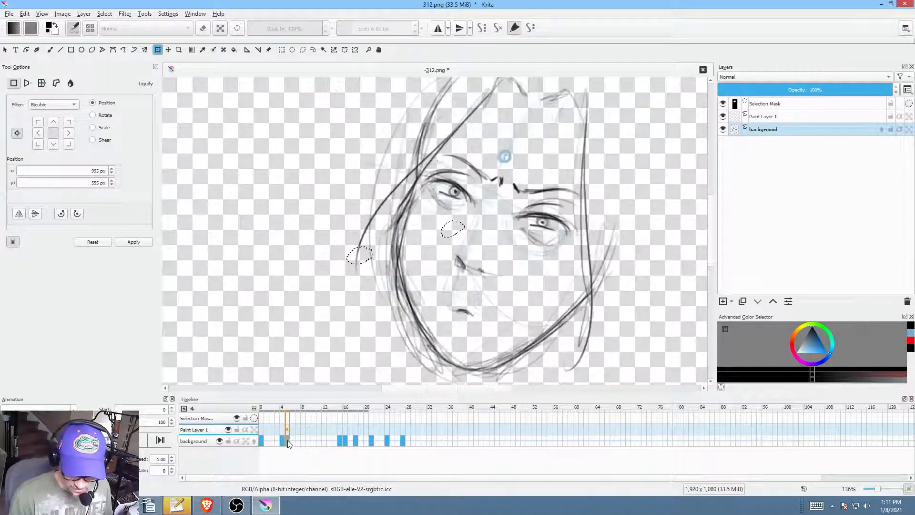
left_click(339, 441)
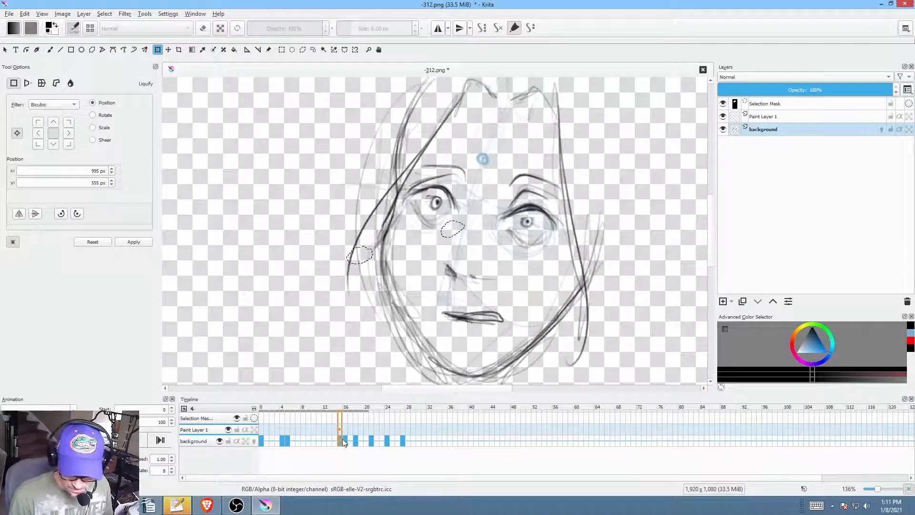
left_click(343, 439)
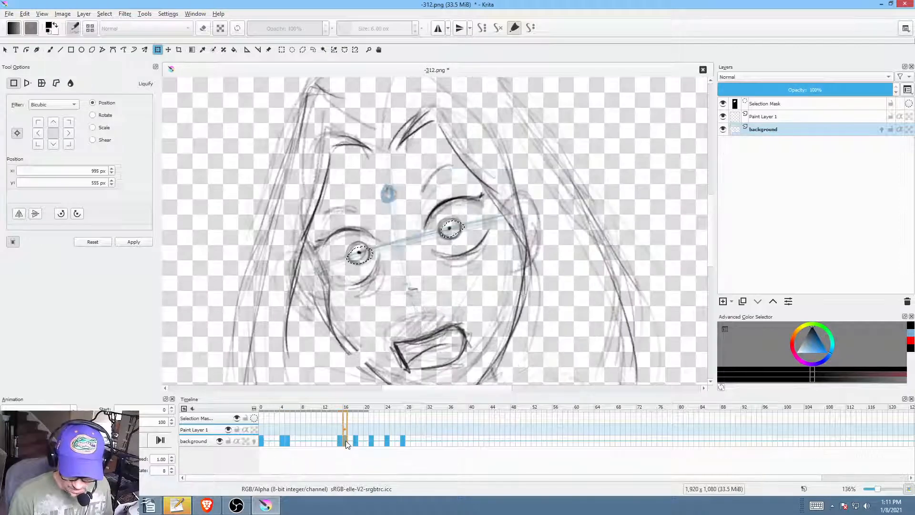
key("m")
left_click_drag(589, 293, 577, 260)
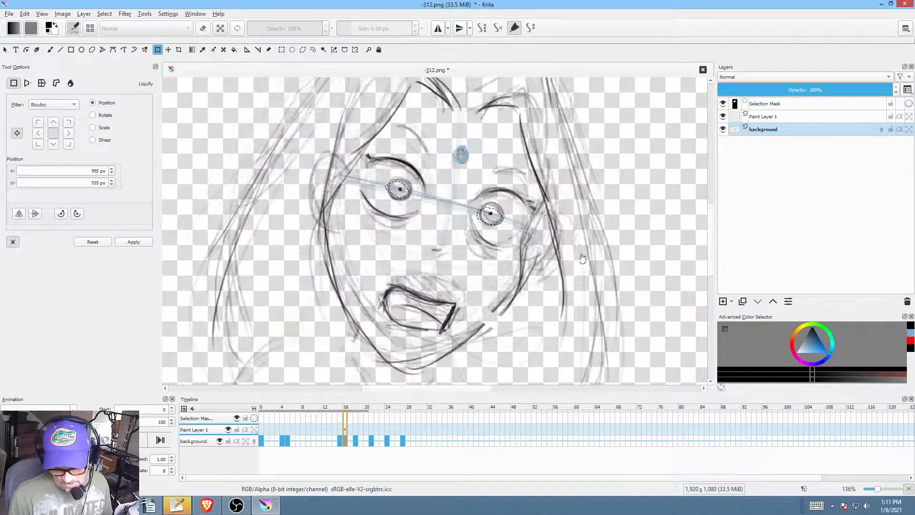
key("m")
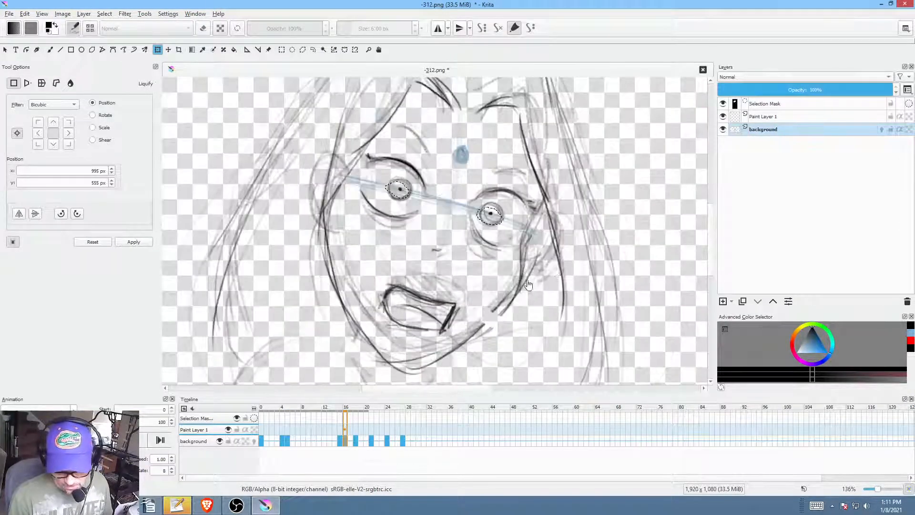
Step: Remove the background layer's keyframes from frame 20 through frame 28 and return to frame 18
left_click(360, 408)
mouse_move(360, 409)
left_mouse_down()
mouse_move(398, 414)
mouse_move(336, 411)
mouse_move(386, 416)
mouse_move(347, 416)
mouse_move(356, 419)
left_mouse_up()
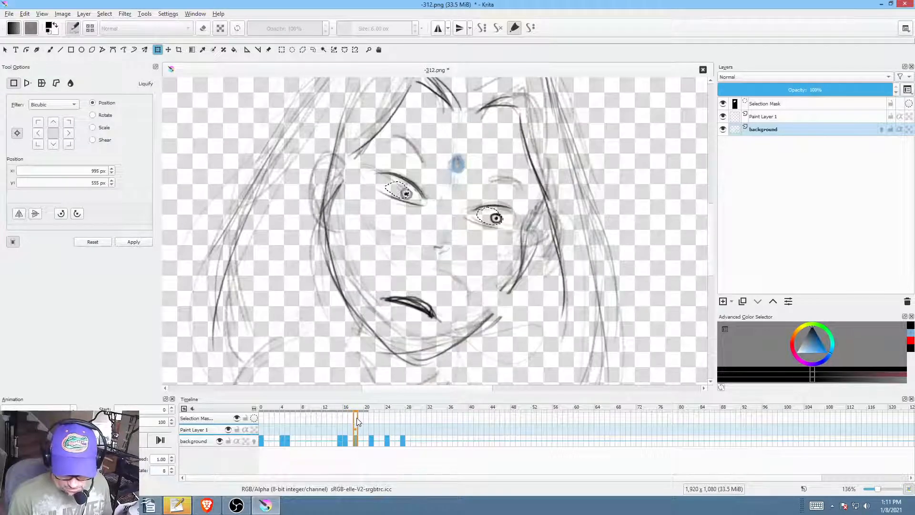
left_click(370, 441)
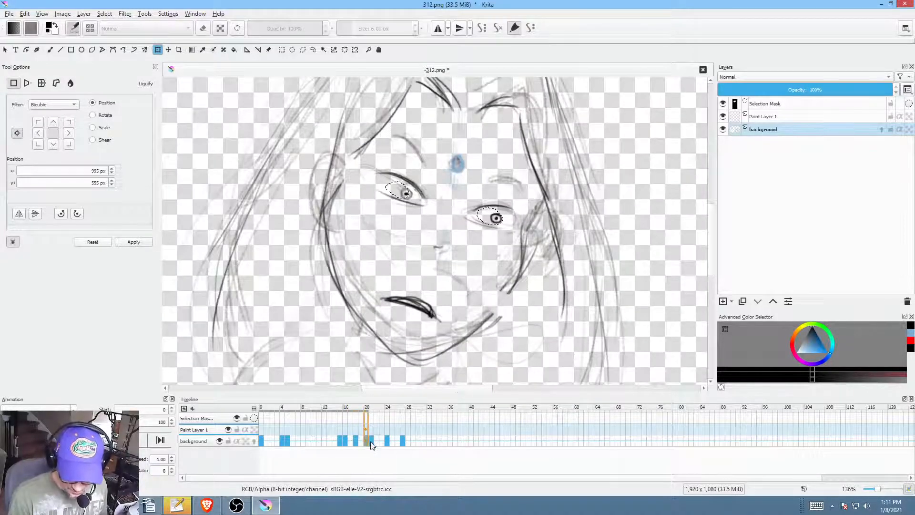
left_click(409, 441, "shift")
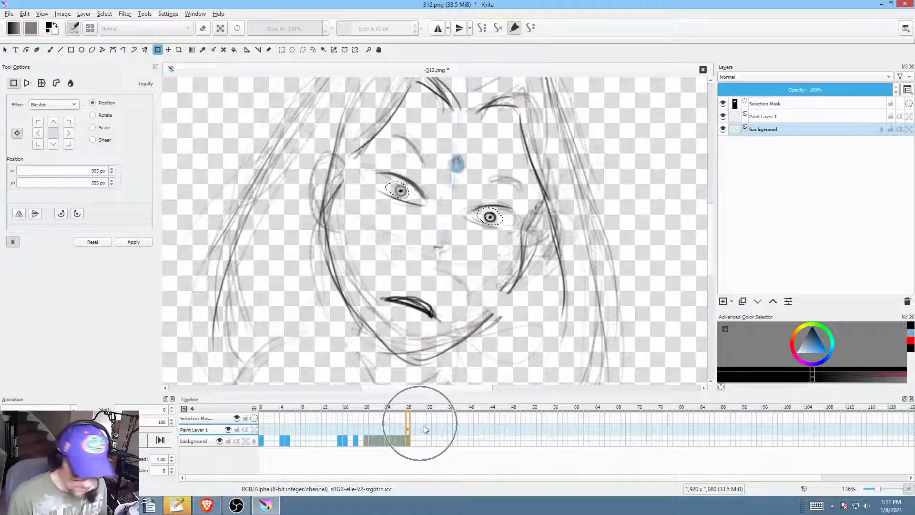
left_click(356, 442)
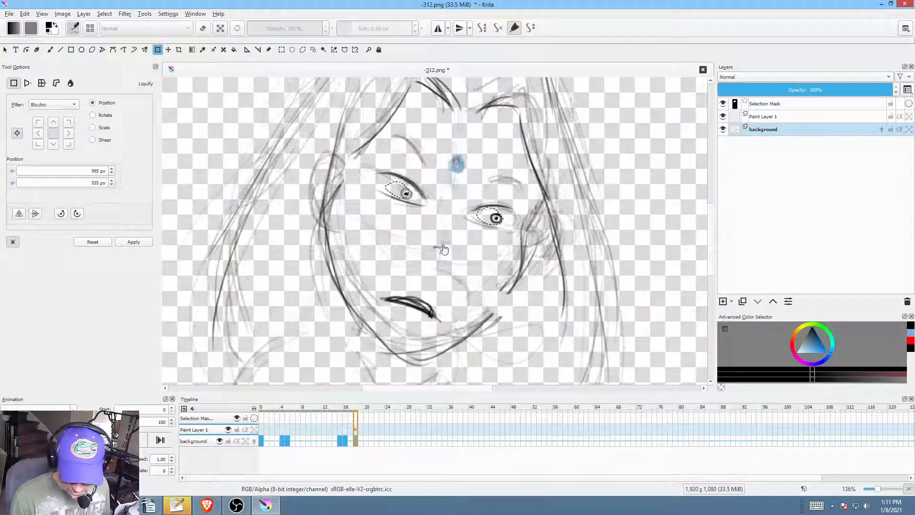
Step: Save the document and clear the active selection around the eyes
mouse_move(505, 300)
left_mouse_down()
mouse_move(370, 308)
mouse_move(335, 362)
left_mouse_up()
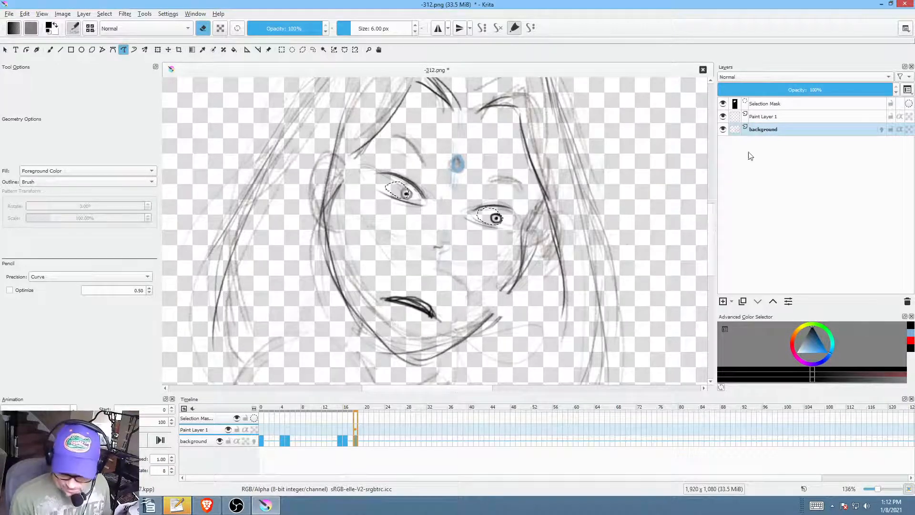
left_click(9, 14)
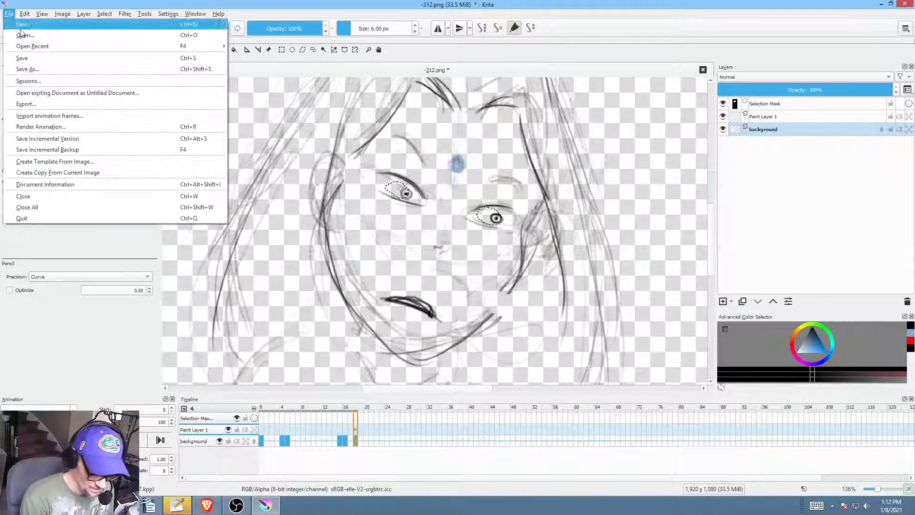
left_click(22, 54)
left_click(590, 399)
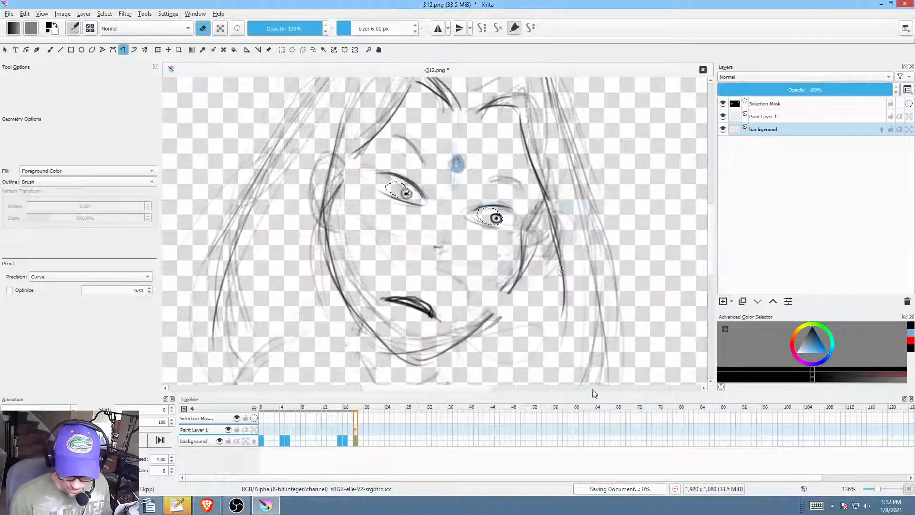
key("ctrl+shift+a")
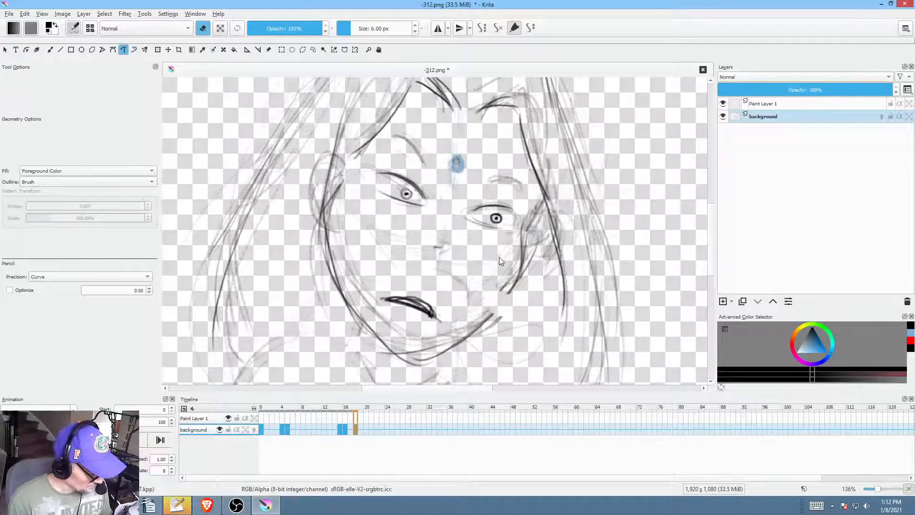
Step: Erase the jaw and chin lines, both irises and the stray lines around the mouth on frame 18
mouse_move(479, 314)
left_mouse_down()
mouse_move(431, 341)
mouse_move(383, 316)
mouse_move(345, 261)
mouse_move(347, 329)
mouse_move(482, 348)
left_mouse_up()
mouse_move(501, 236)
left_mouse_down()
mouse_move(510, 216)
mouse_move(491, 211)
mouse_move(511, 210)
left_mouse_up()
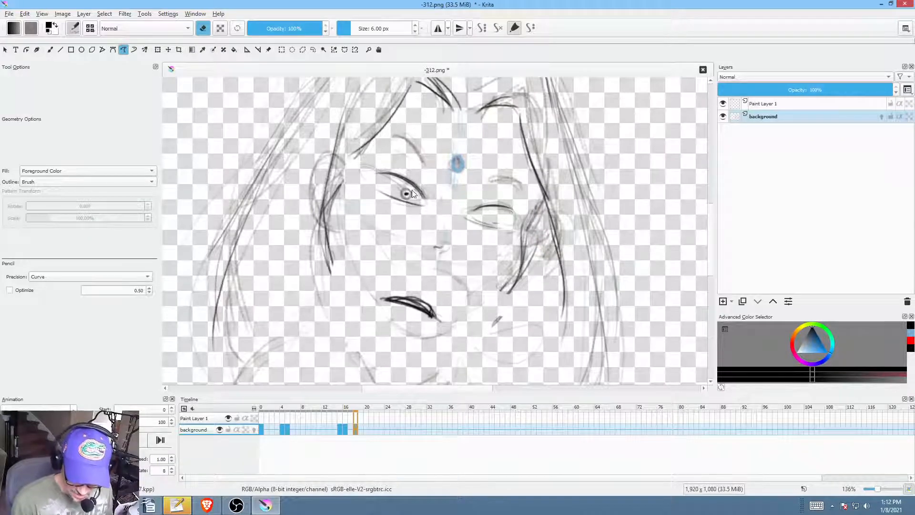
left_click_drag(413, 194, 416, 195)
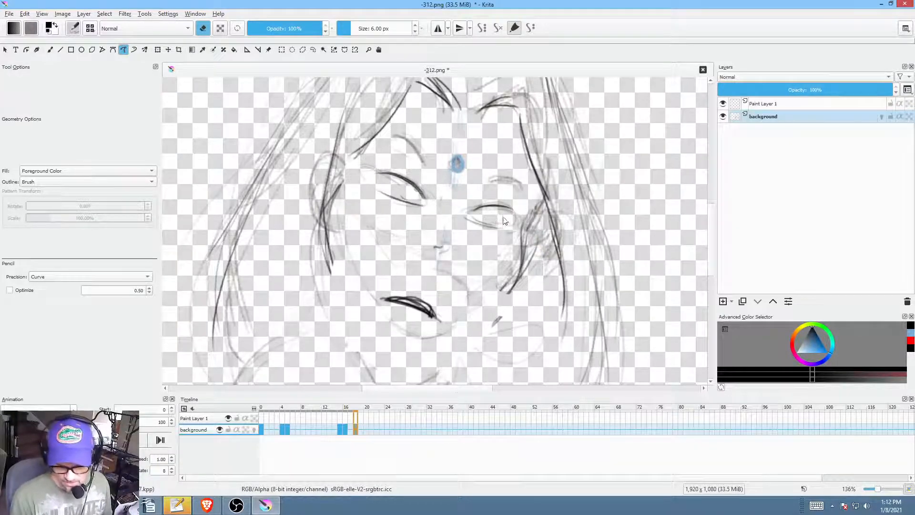
mouse_move(508, 269)
left_mouse_down()
mouse_move(493, 296)
mouse_move(494, 327)
left_mouse_up()
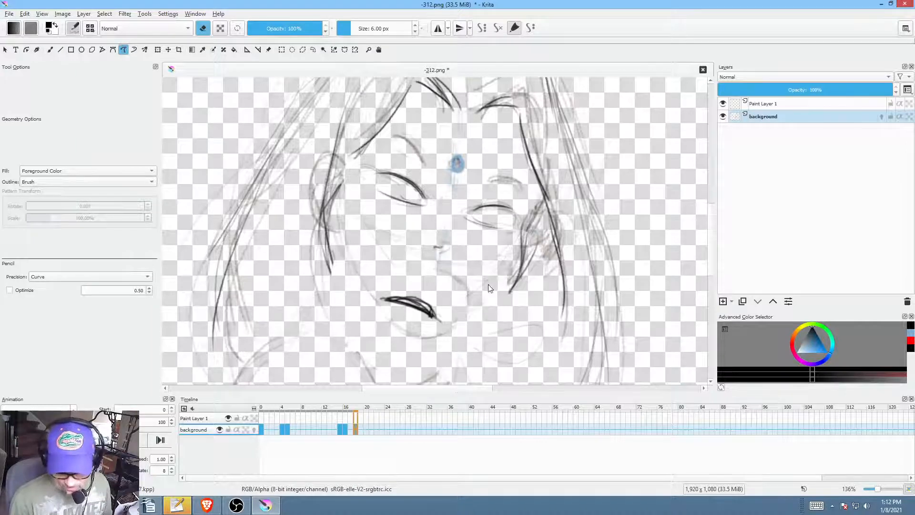
mouse_move(472, 285)
left_mouse_down()
mouse_move(435, 263)
mouse_move(470, 302)
left_mouse_up()
left_click_drag(449, 340, 386, 340)
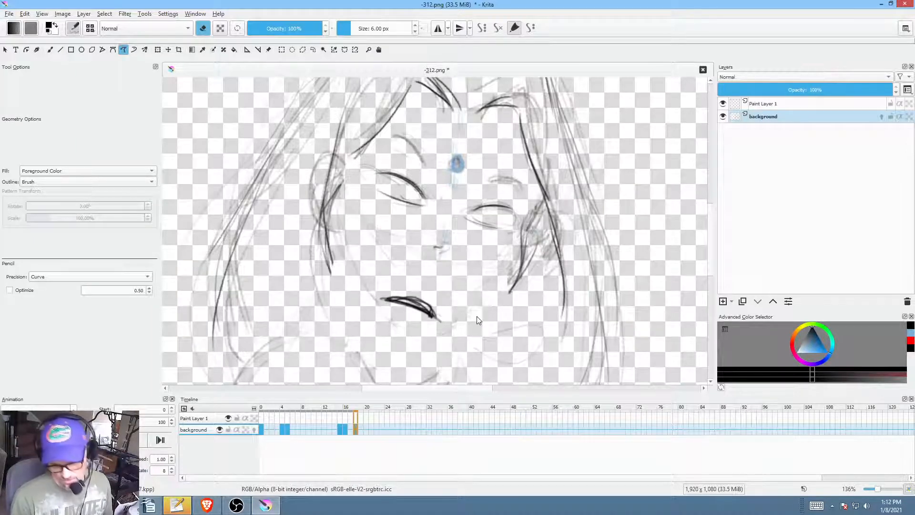
left_click(345, 432)
left_click(356, 430)
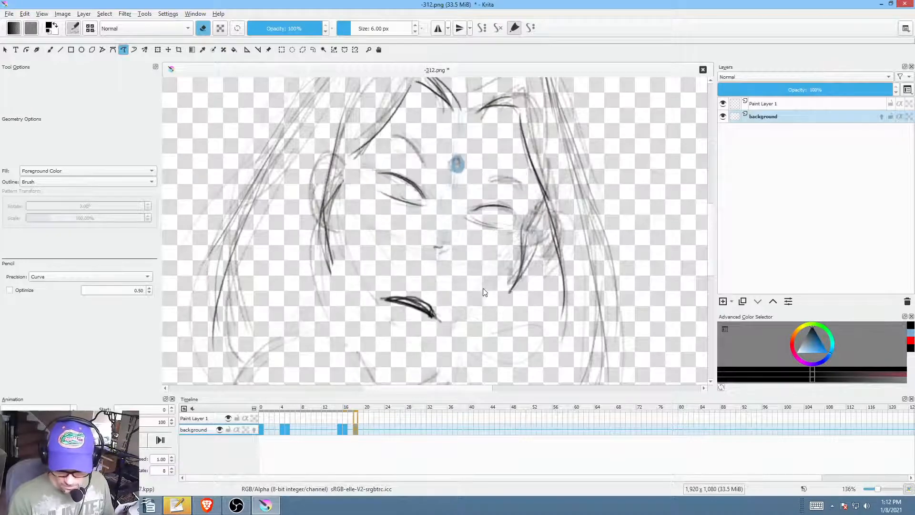
Step: Draw the jawline down the left side of the face on frame 18, using frame 16 as reference
key("b")
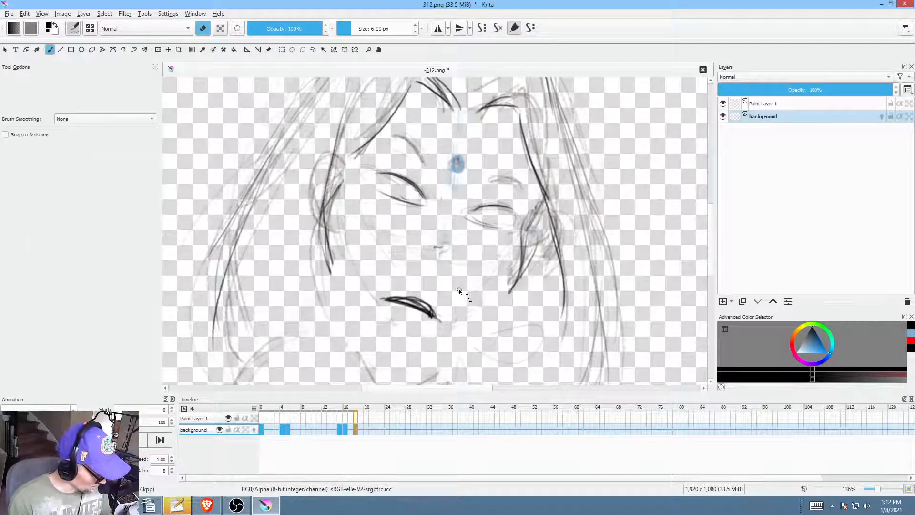
key("e")
key("Left")
key("Left")
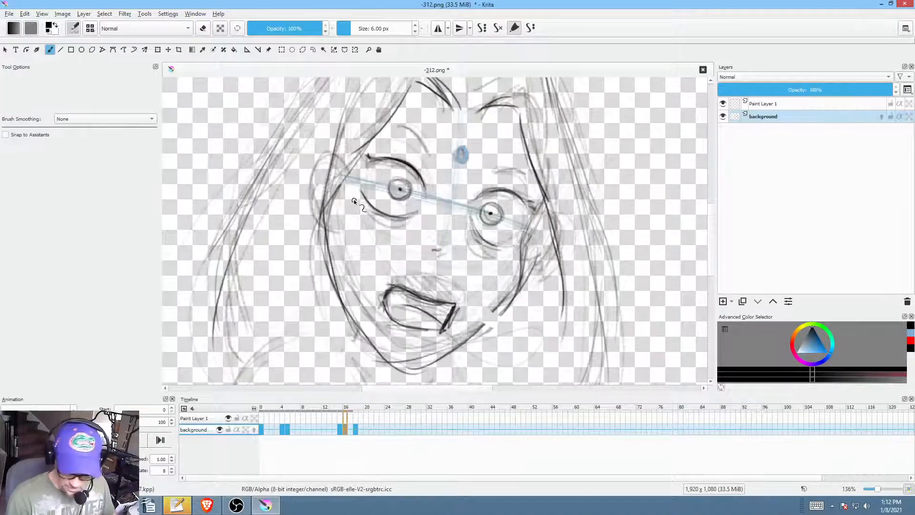
key("Right")
key("Right")
left_click_drag(330, 242, 379, 354)
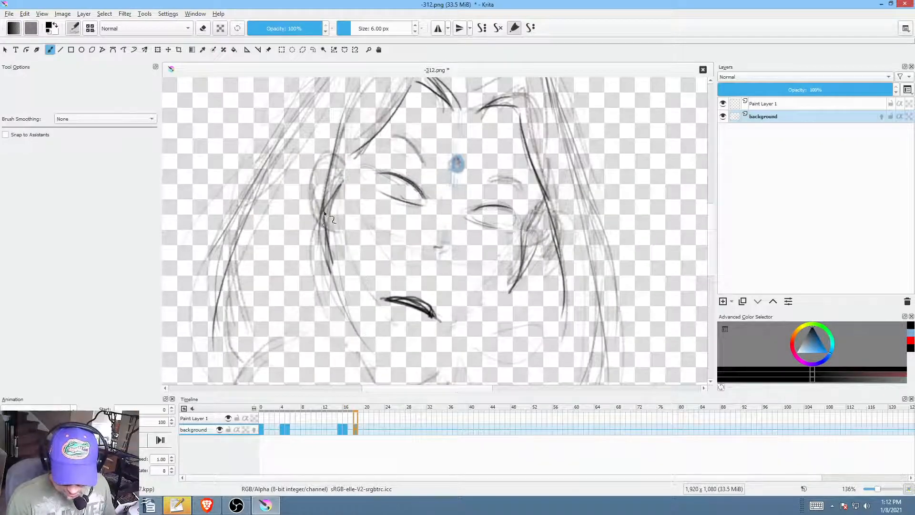
Step: Draw the rounded chin curve on frame 18, extending it up toward the right jaw and comparing against frame 16
key("Left")
key("Left")
key("Right")
key("Right")
key("Left")
key("Left")
key("Right")
key("Right")
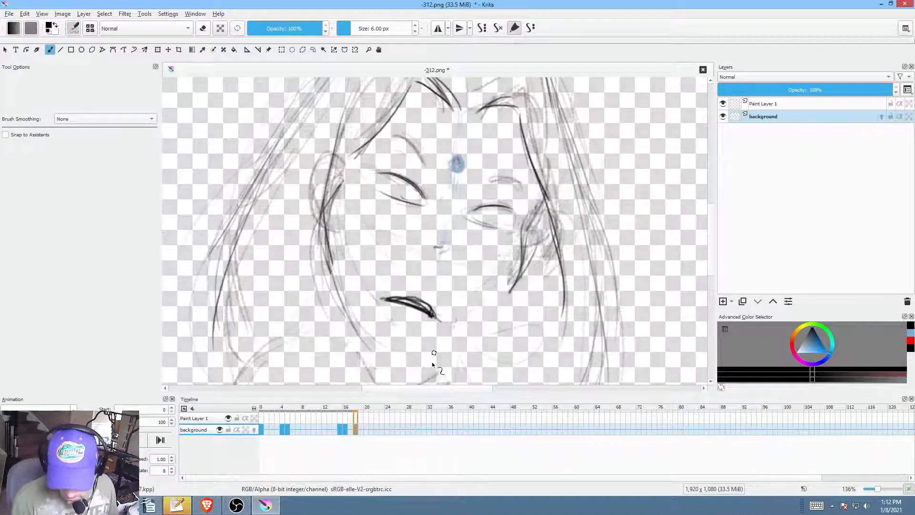
mouse_move(360, 344)
left_mouse_down()
mouse_move(413, 370)
mouse_move(499, 315)
left_mouse_up()
key("Left")
key("Left")
key("Right")
key("Right")
left_click_drag(455, 354, 497, 315)
left_click_drag(452, 355, 487, 328)
Step: Draw a darker right jawline from the chin up to the ear, flipping between frames 16 and 18 to check the motion
key("Left")
key("Left")
key("Left")
key("Left")
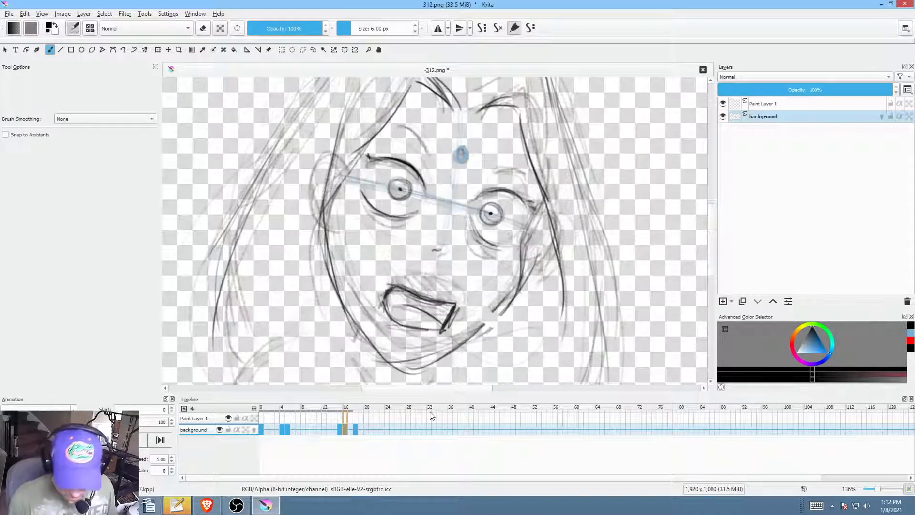
key("Right")
key("Right")
key("Right")
key("Right")
key("Right")
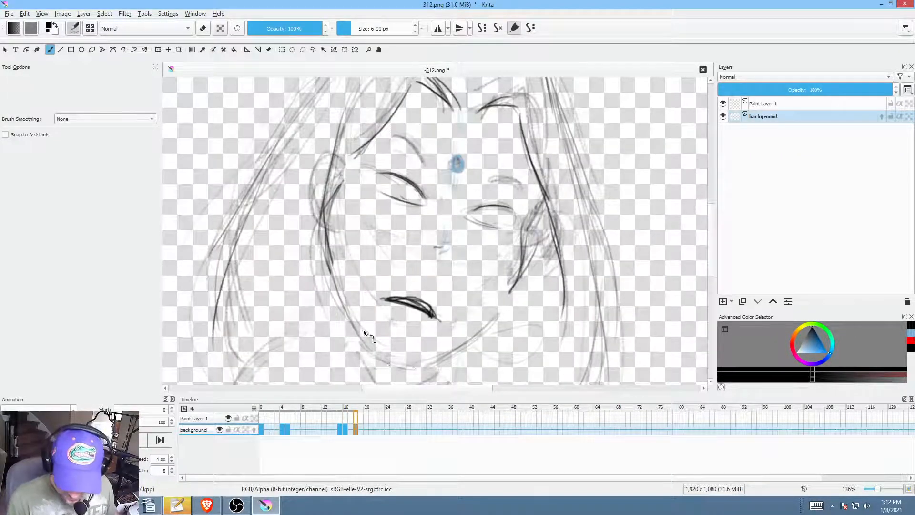
mouse_move(405, 358)
left_mouse_down()
mouse_move(475, 329)
mouse_move(427, 362)
mouse_move(512, 288)
left_mouse_up()
key("Left")
key("Left")
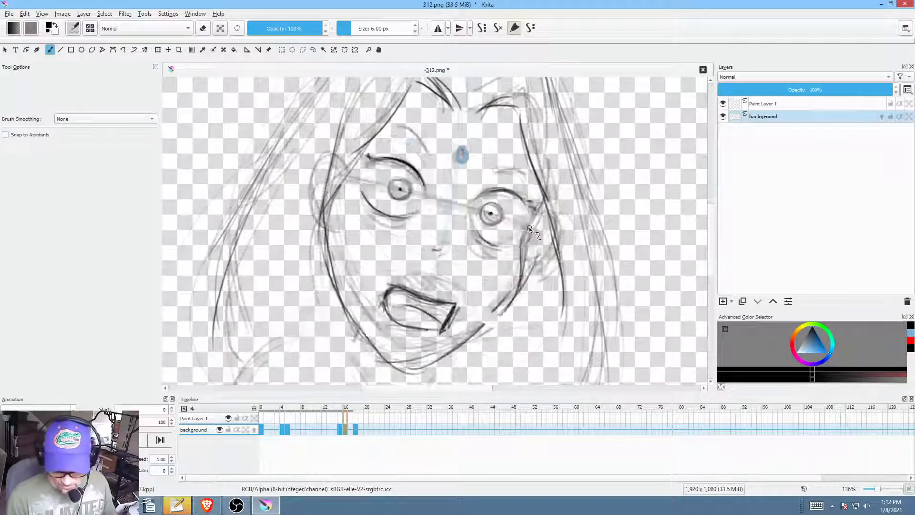
key("Left")
key("Right")
key("Right")
key("Right")
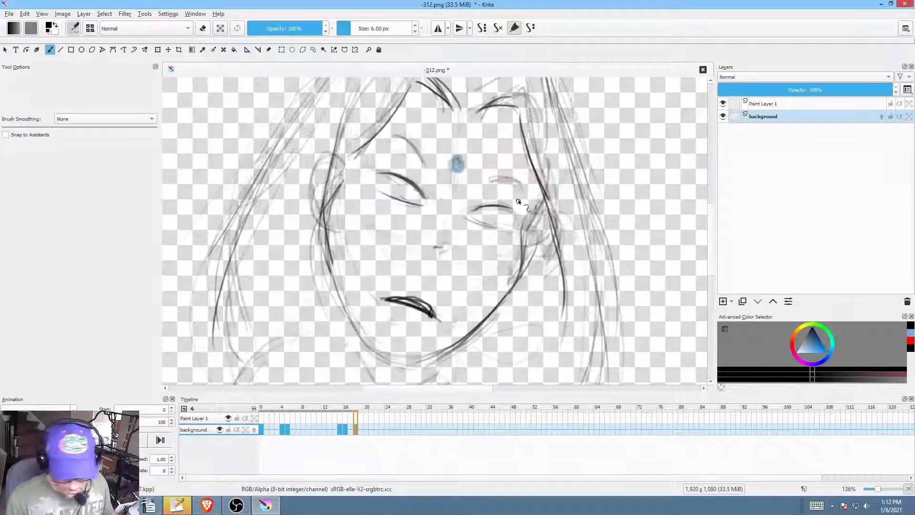
Step: Erase the eye on the right of the face, sketch its new outline and reinforce the other eye's lids
key("p")
key("e")
mouse_move(516, 193)
left_mouse_down()
mouse_move(521, 224)
mouse_move(523, 195)
left_mouse_up()
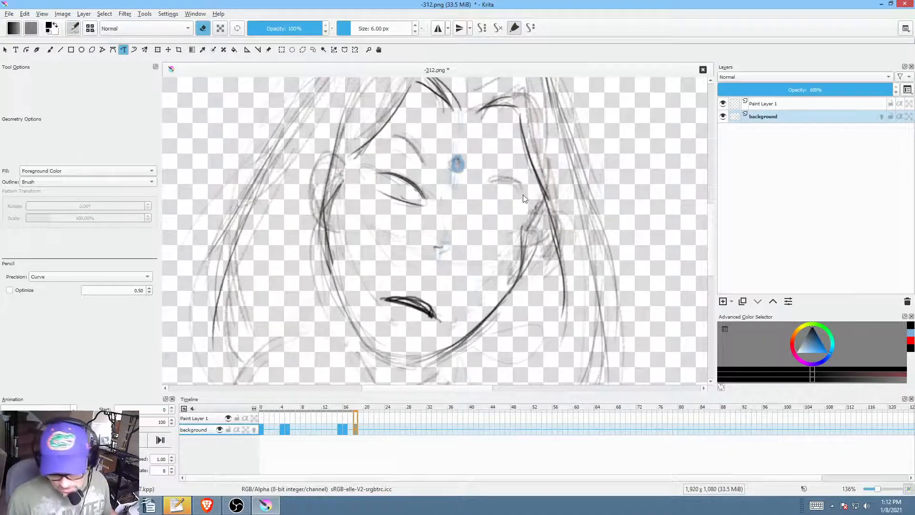
key("b")
key("e")
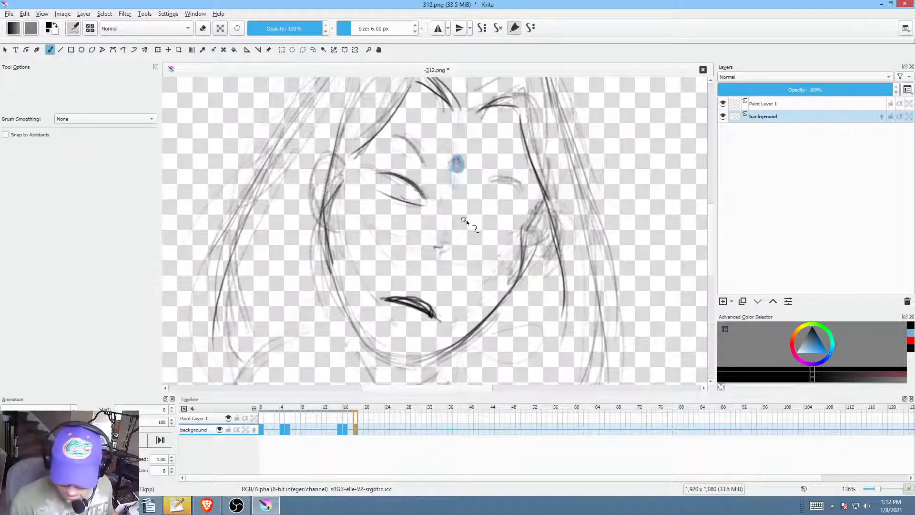
mouse_move(469, 220)
left_mouse_down()
mouse_move(535, 216)
mouse_move(494, 210)
left_mouse_up()
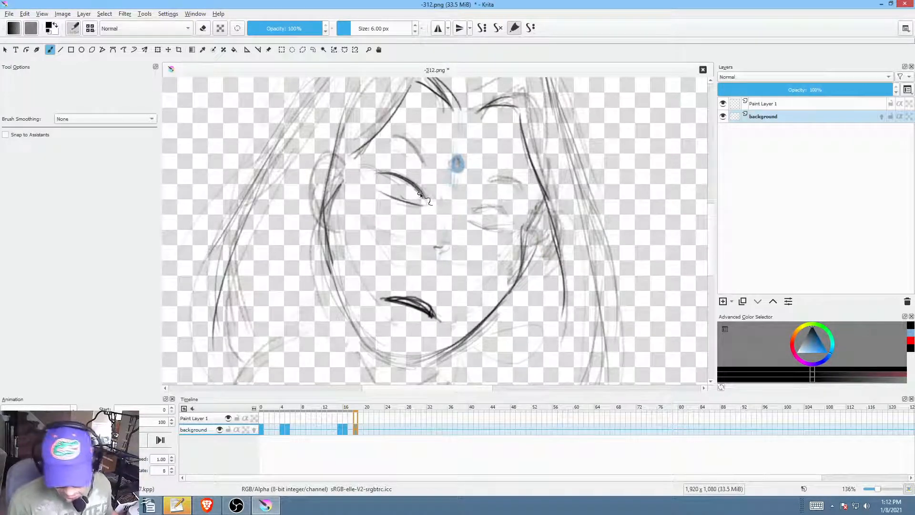
mouse_move(424, 183)
left_mouse_down()
mouse_move(426, 202)
mouse_move(506, 209)
mouse_move(481, 208)
mouse_move(472, 219)
mouse_move(494, 231)
left_mouse_up()
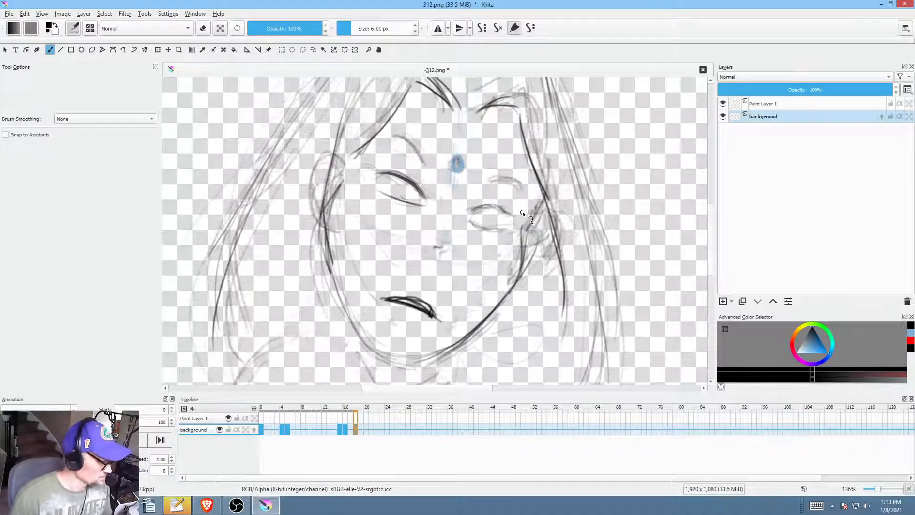
Step: Darken the upper and lower eyelid lines of both eyes while working on the mirrored canvas
key("m")
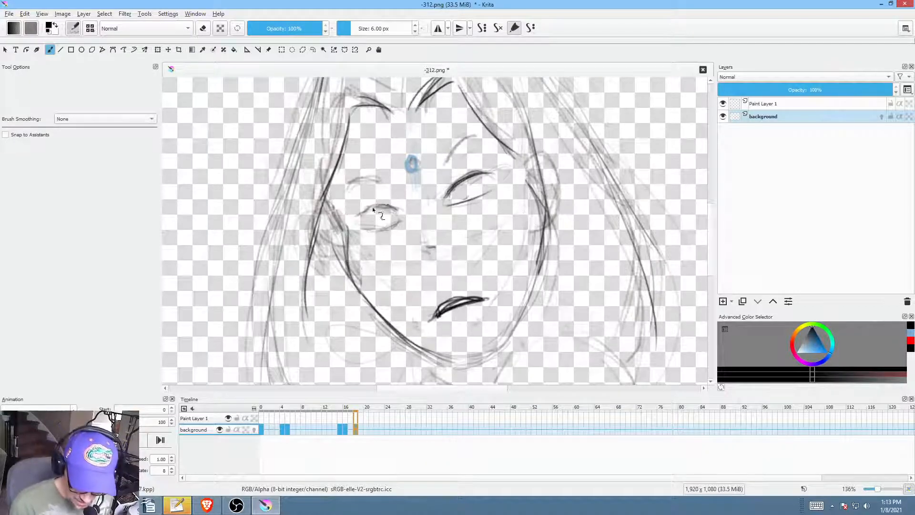
left_click_drag(364, 214, 352, 219)
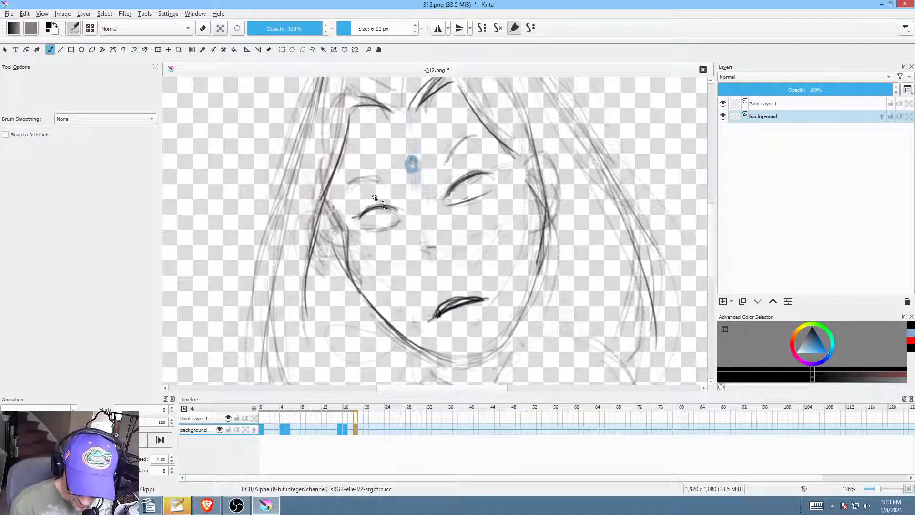
left_click_drag(463, 181, 495, 174)
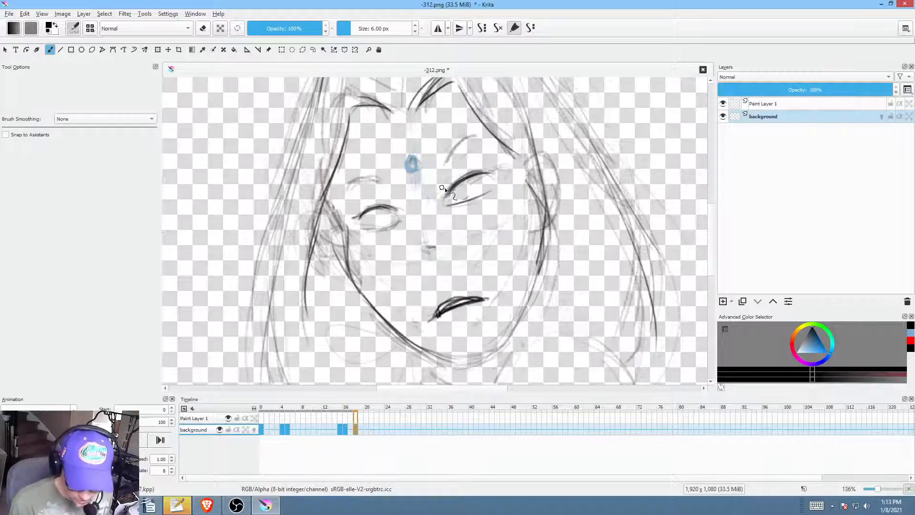
left_click_drag(391, 223, 362, 230)
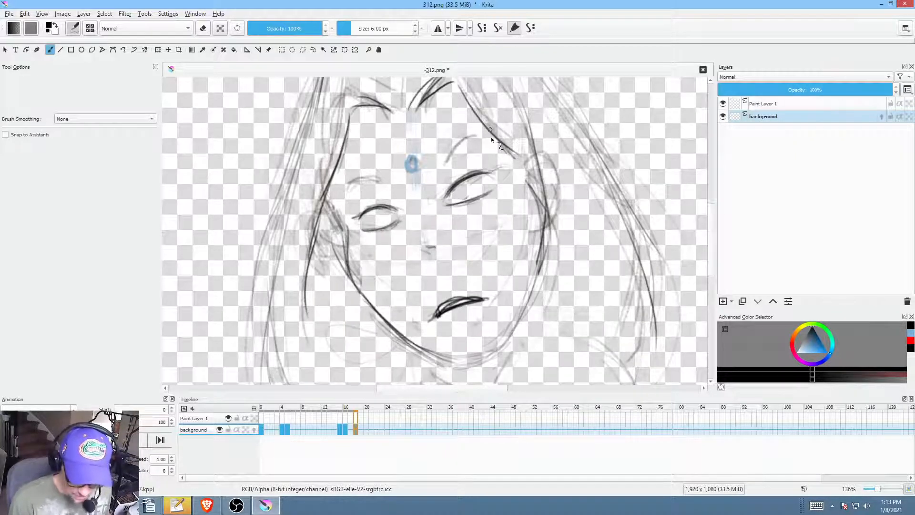
key("Left")
key("Right")
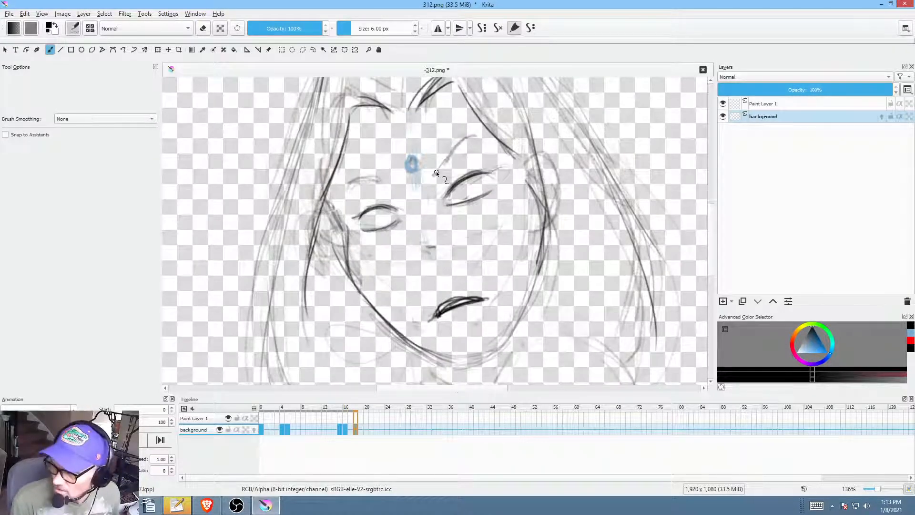
Step: Draw lowered eyebrows above both eyes, with the inner ends just beside the nose bridge, and check them in mirrored view
left_click_drag(433, 175, 485, 143)
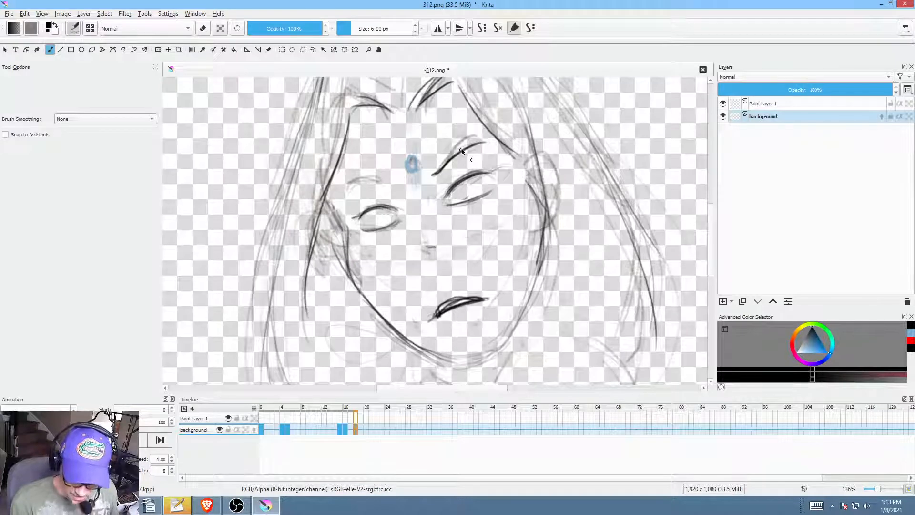
key("m")
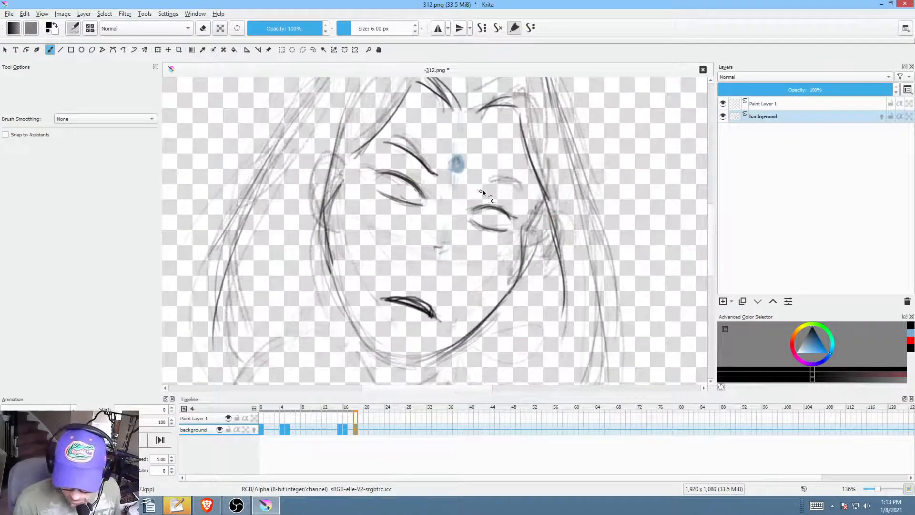
left_click_drag(476, 189, 508, 191)
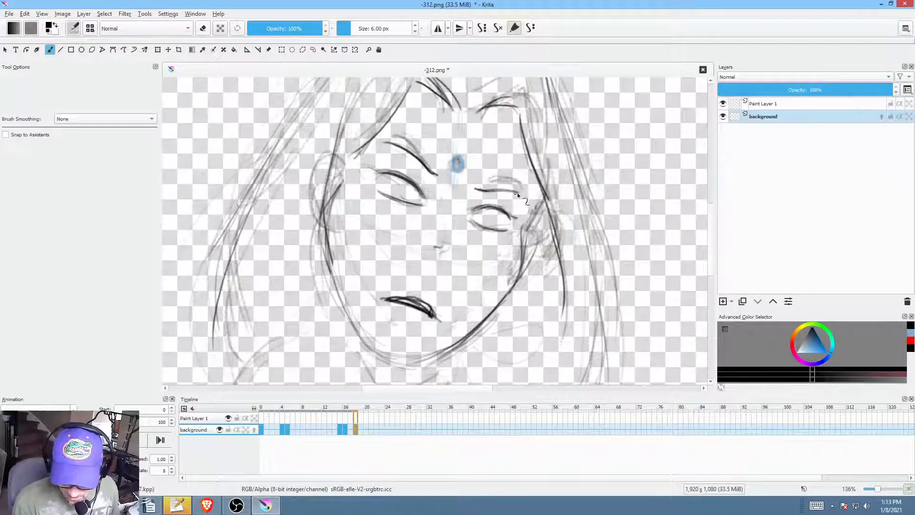
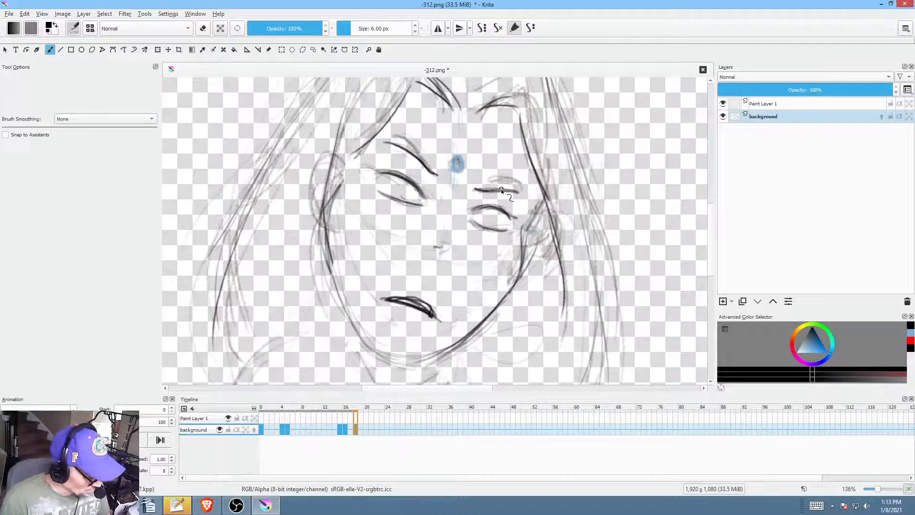
key("m")
key("m")
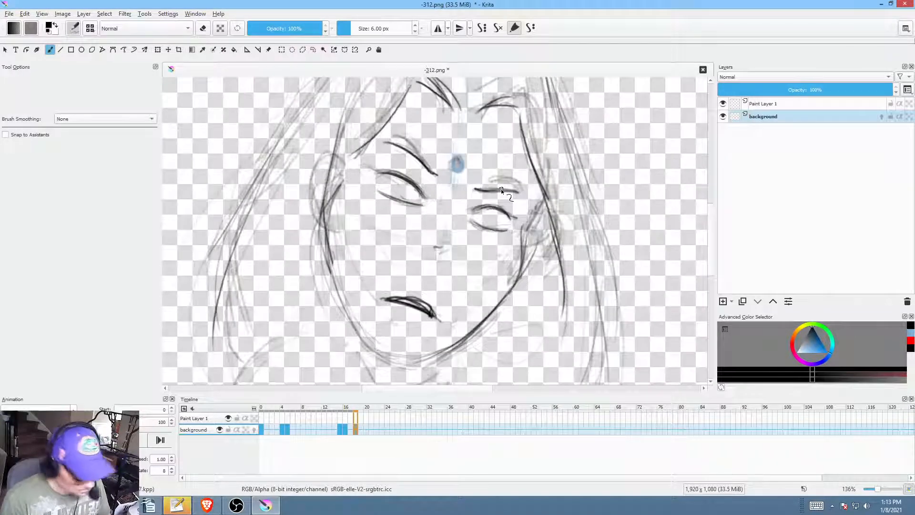
Step: Flip between frame 18 and the preceding open-mouthed frames to compare the face and mouth poses
key("Left")
key("Left")
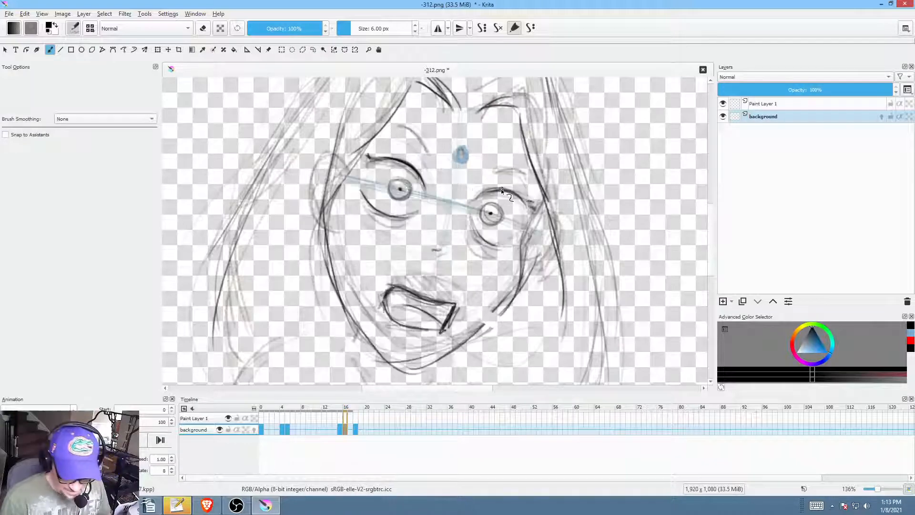
key("Left")
key("Right")
key("Right")
key("Right")
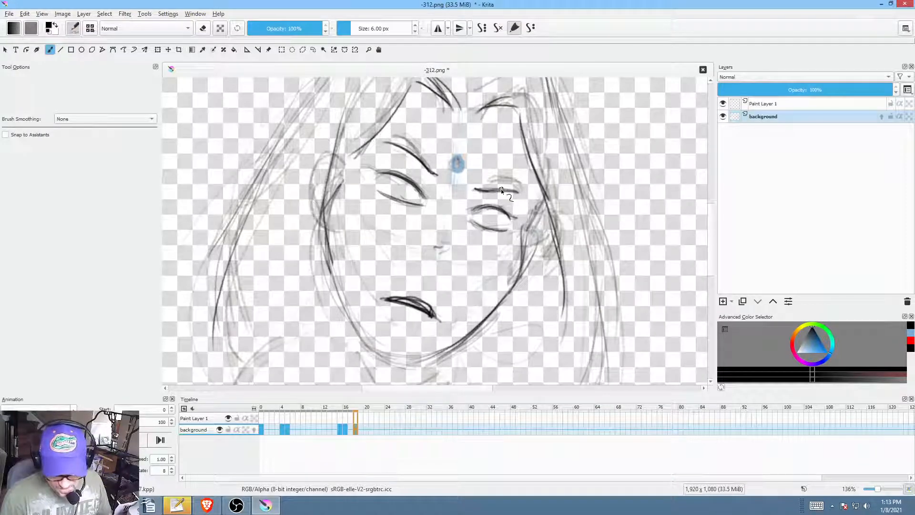
key("slash")
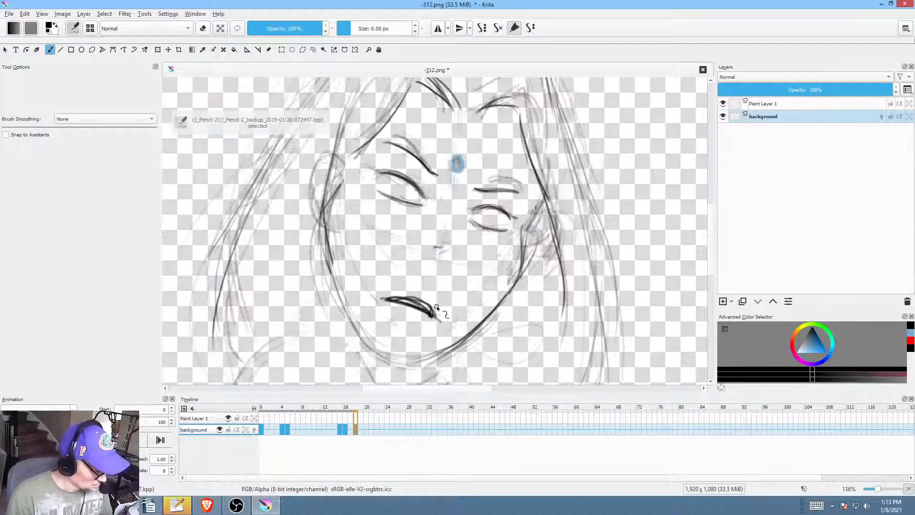
key("Left")
key("Right")
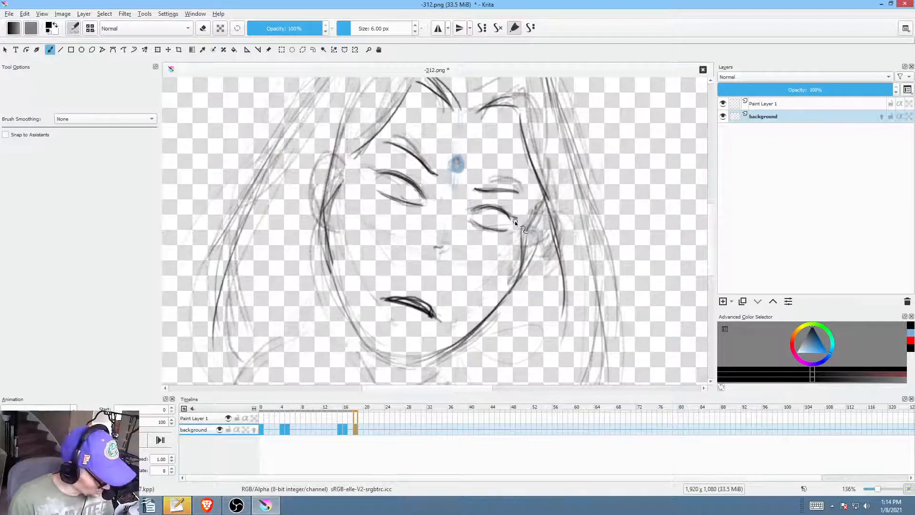
Step: On the mirrored canvas, darken and extend the upper eyelid of the eye on the right, checking it against frame 16
key("m")
scroll(475, 230, "up", 3)
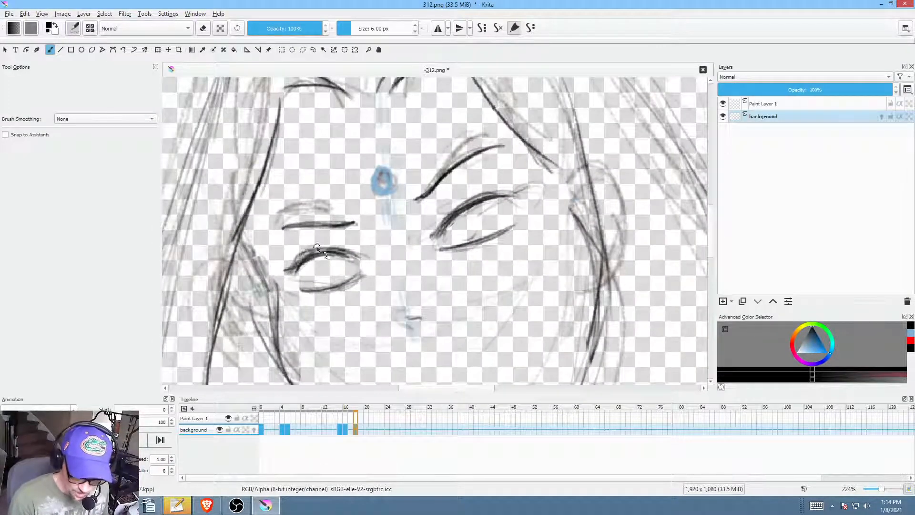
mouse_move(437, 232)
left_mouse_down()
mouse_move(495, 195)
mouse_move(539, 190)
left_mouse_up()
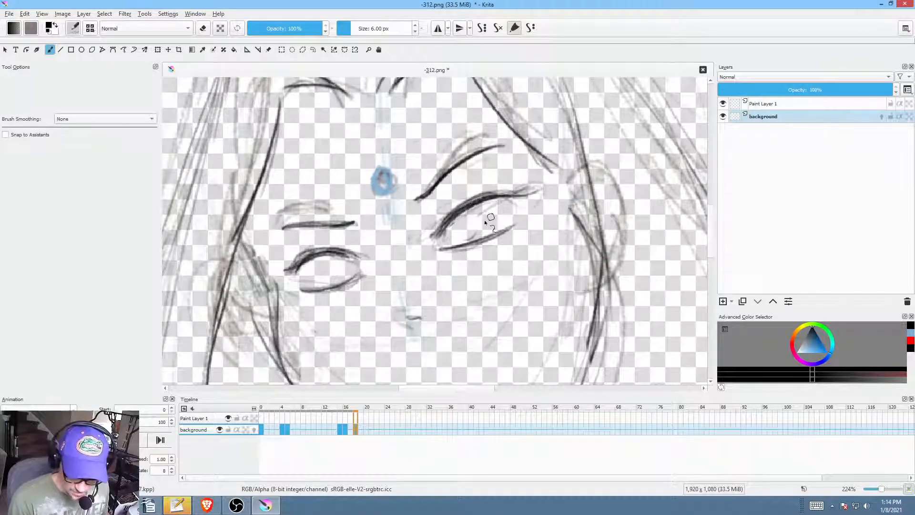
left_click_drag(386, 281, 405, 279)
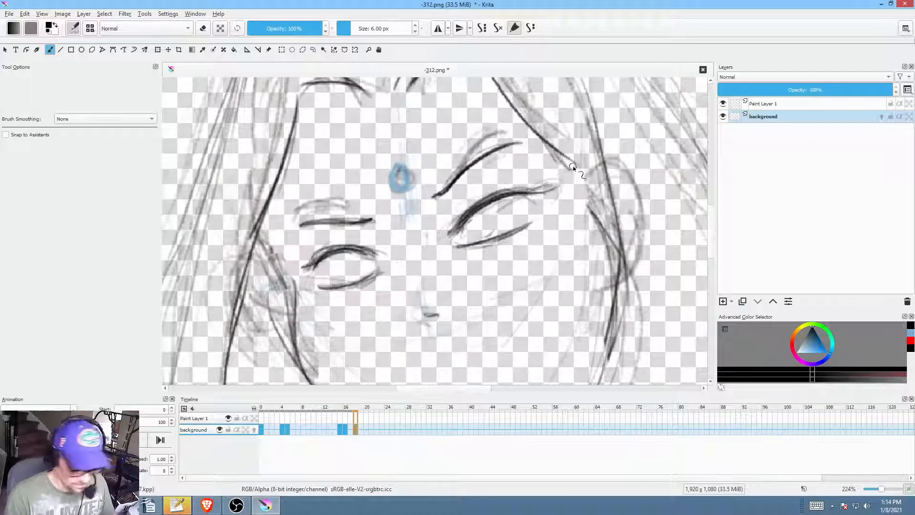
key("Left")
key("Left")
key("Right")
key("Right")
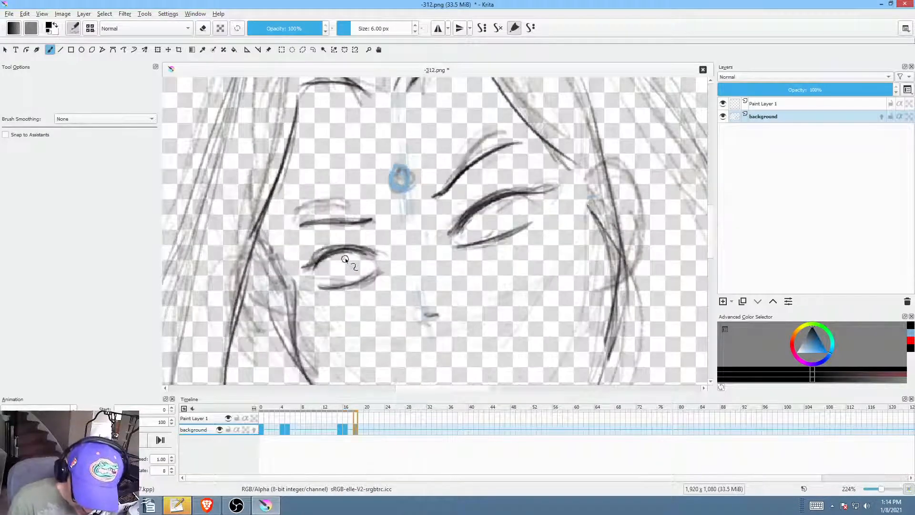
Step: Place a small black pupil dot in each eye on frame 18, comparing with frame 16 for placement
left_click(347, 263)
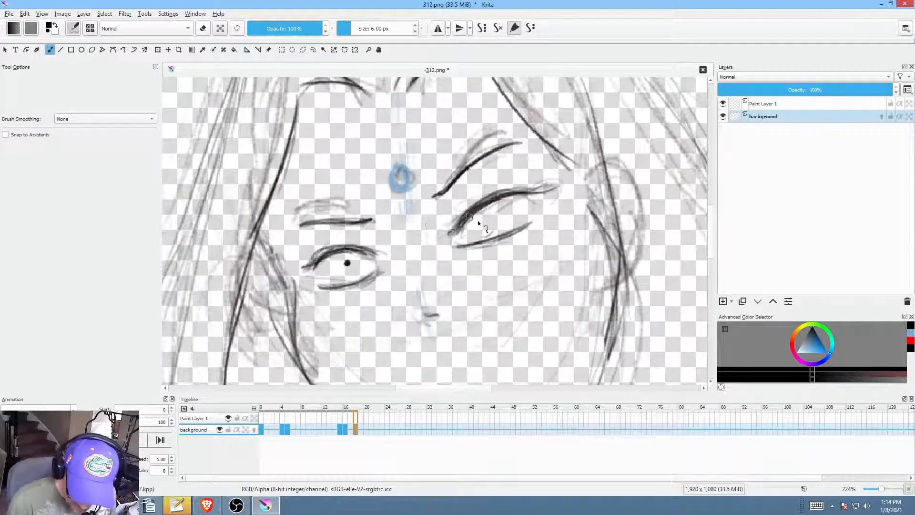
key("Left")
key("Left")
key("Right")
key("Right")
left_click(494, 220)
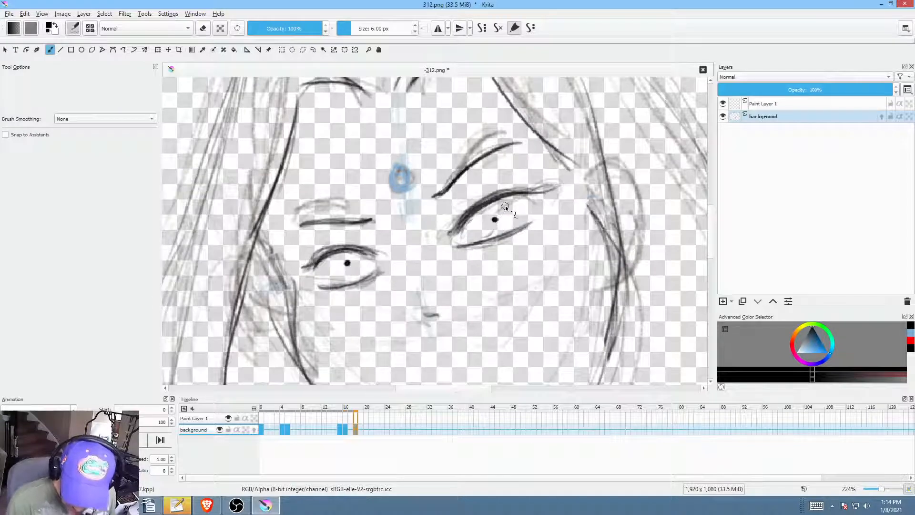
left_click_drag(506, 205, 516, 195)
Step: Draw an iris around the pupil of the eye on the right, flipping to frame 16 to match its size
key("Left")
key("Left")
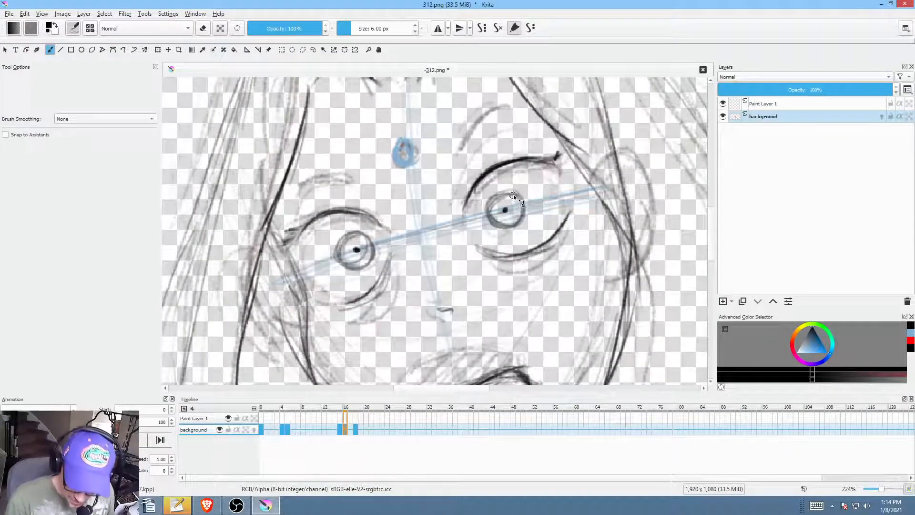
key("Right")
key("Right")
key("Left")
key("Left")
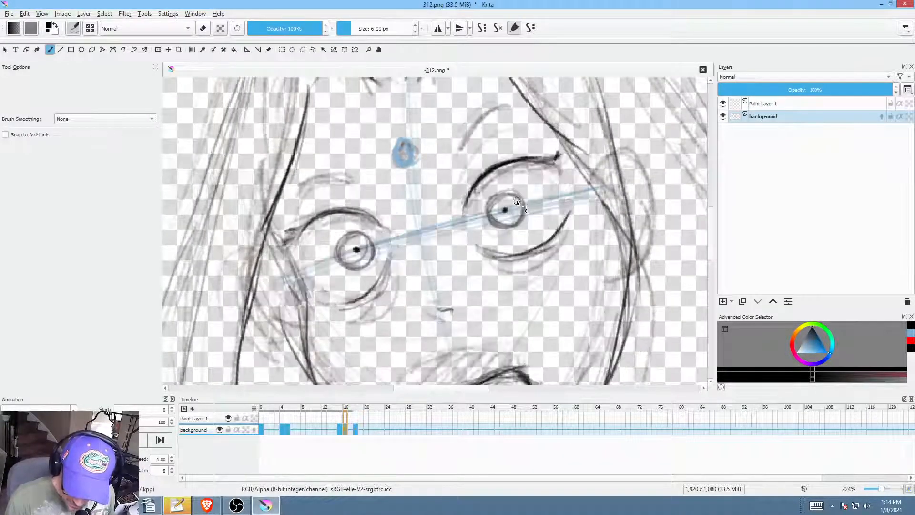
key("Right")
key("Right")
left_click_drag(517, 201, 507, 193)
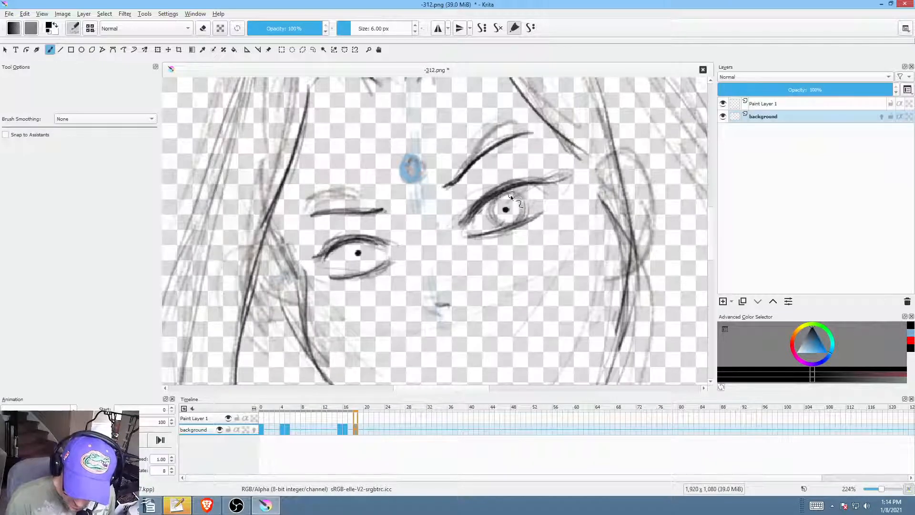
Step: Check frame 16 again and sketch the iris around the pupil of the eye on the left
key("Left")
key("Left")
key("Right")
key("Right")
mouse_move(346, 247)
left_mouse_down()
mouse_move(372, 253)
mouse_move(344, 265)
mouse_move(349, 246)
left_mouse_up()
Step: Go to frame 14 and briefly play the animation to review the expression change
mouse_move(568, 263)
left_mouse_down()
mouse_move(542, 300)
mouse_move(548, 321)
left_mouse_up()
left_click_drag(589, 288, 546, 261)
left_click(336, 431)
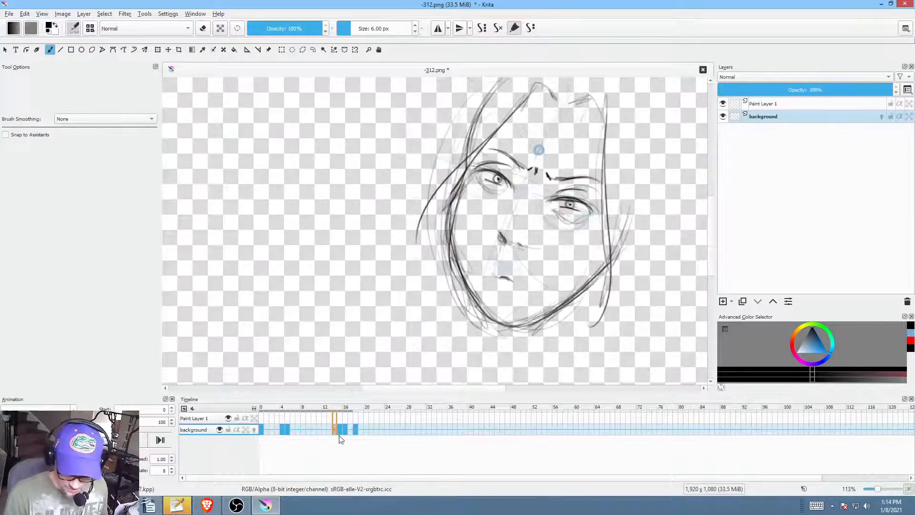
key("space")
key("space")
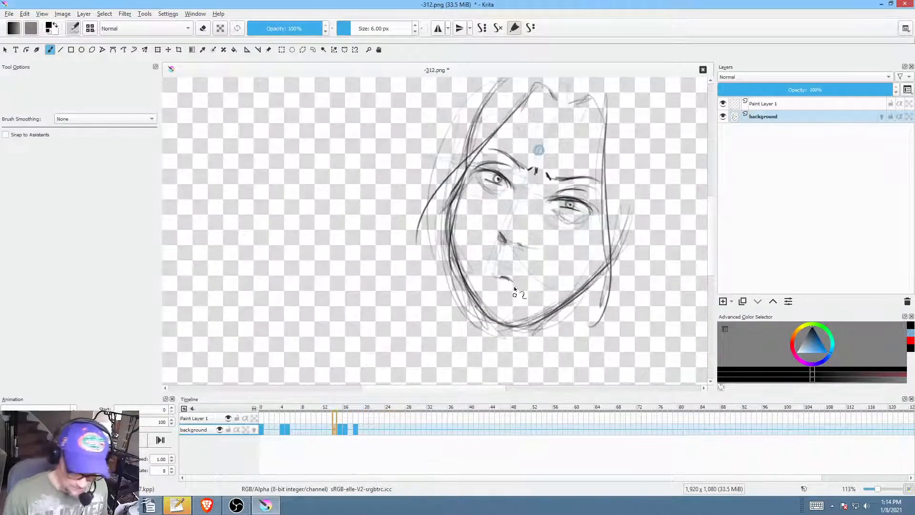
Step: On frame 21, outline-select the irises and pupils inside both eyes and shift them slightly to the right
left_click(355, 429)
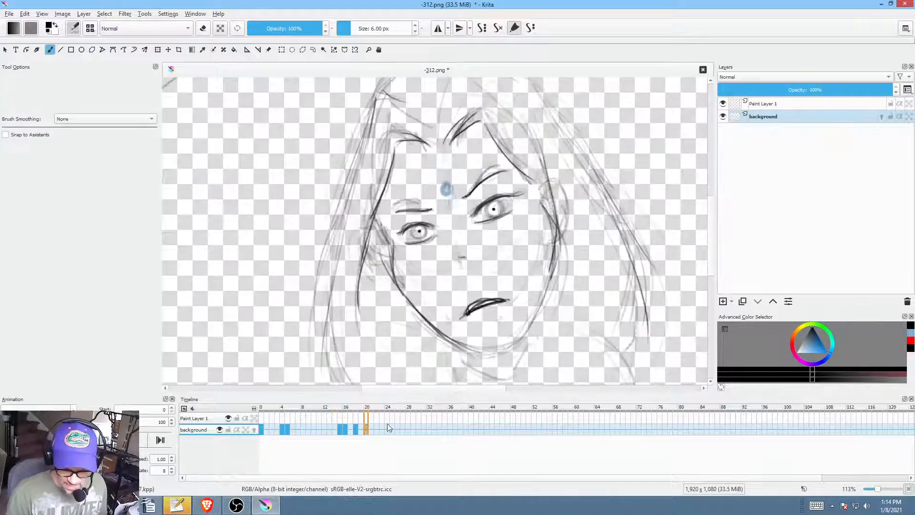
left_click(372, 428)
scroll(461, 267, "up", 2)
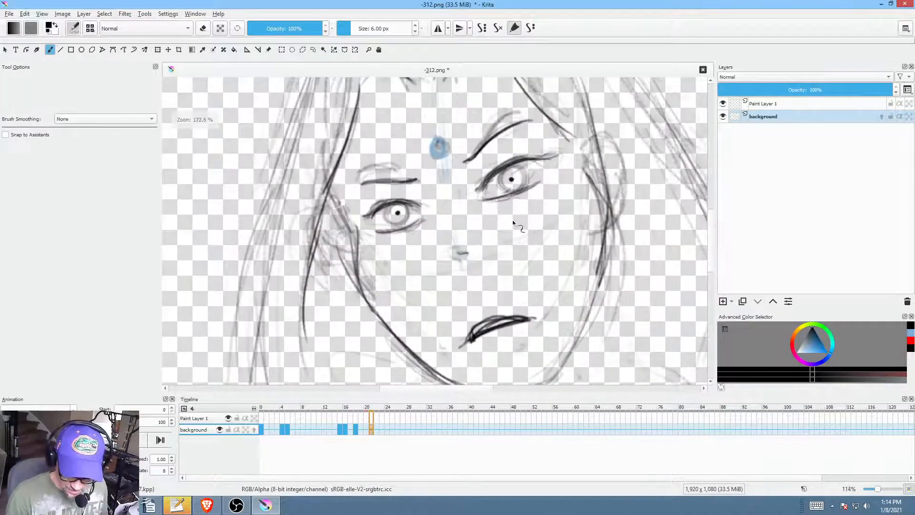
key("l")
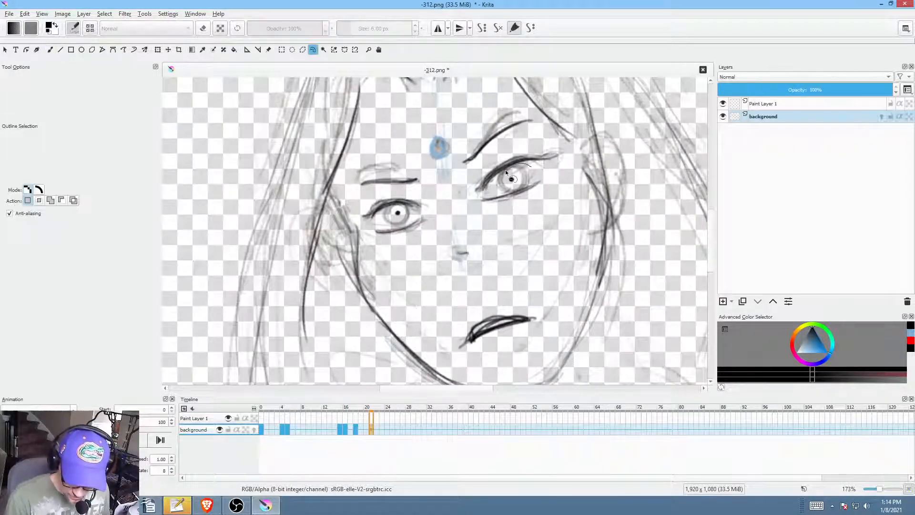
left_click_drag(513, 193, 530, 166)
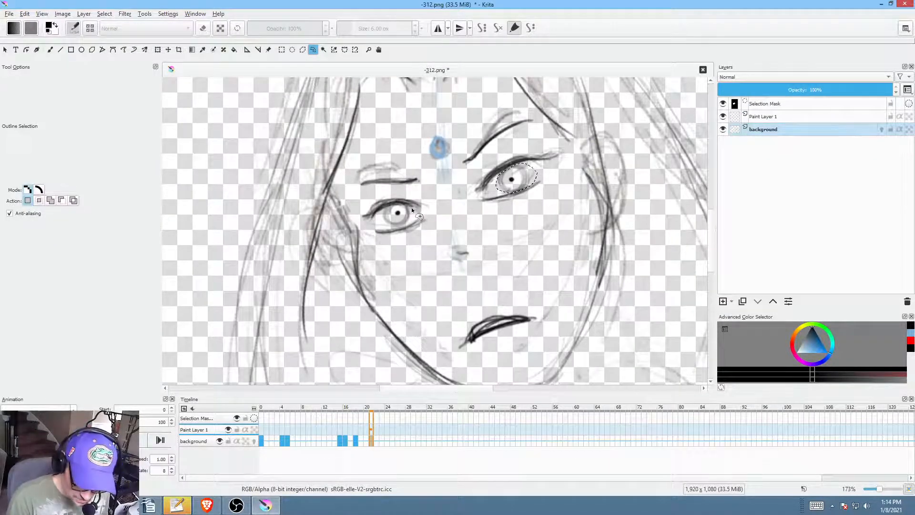
mouse_move(411, 208)
left_mouse_down()
mouse_move(378, 224)
mouse_move(413, 210)
left_mouse_up()
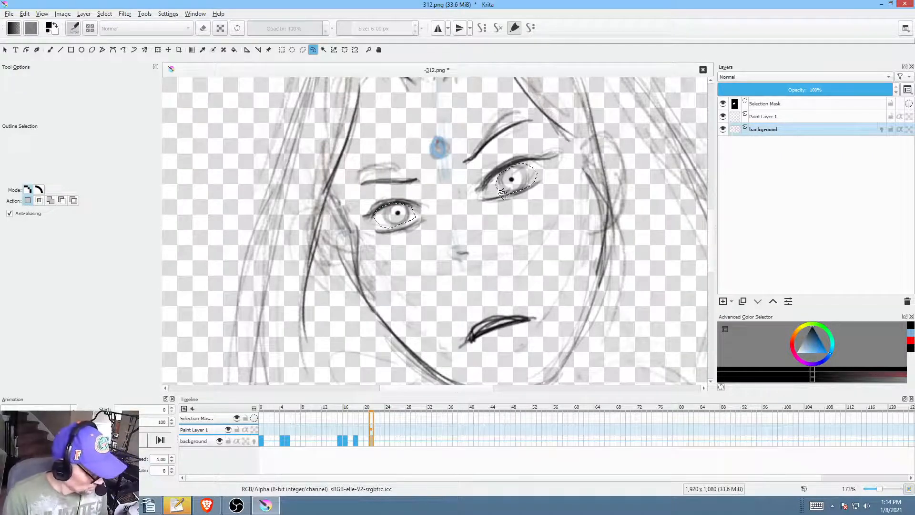
key("ctrl+t")
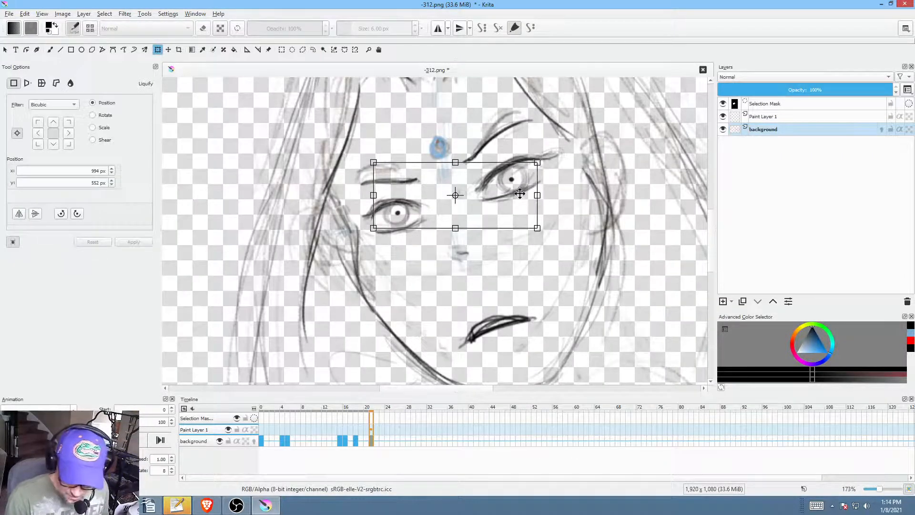
left_click_drag(521, 194, 562, 192)
key("Return")
Step: Advance three frames to frame 24 and transform the selected irises with another slight nudge
key("Right")
key("Right")
key("Right")
key("Return")
key("Return")
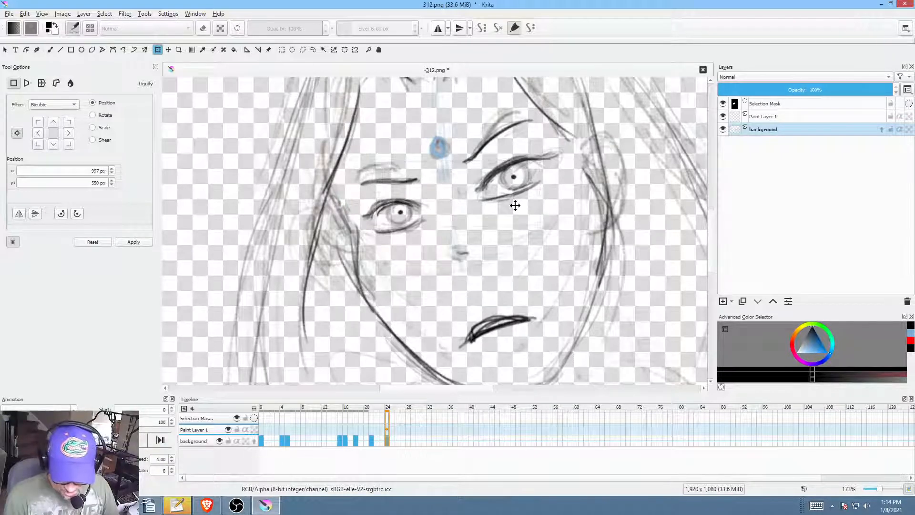
left_click(516, 206)
key("Return")
Step: Advance to frame 27 and shift the selected irises slightly back to the left in both eyes
key("Right")
key("Right")
key("Right")
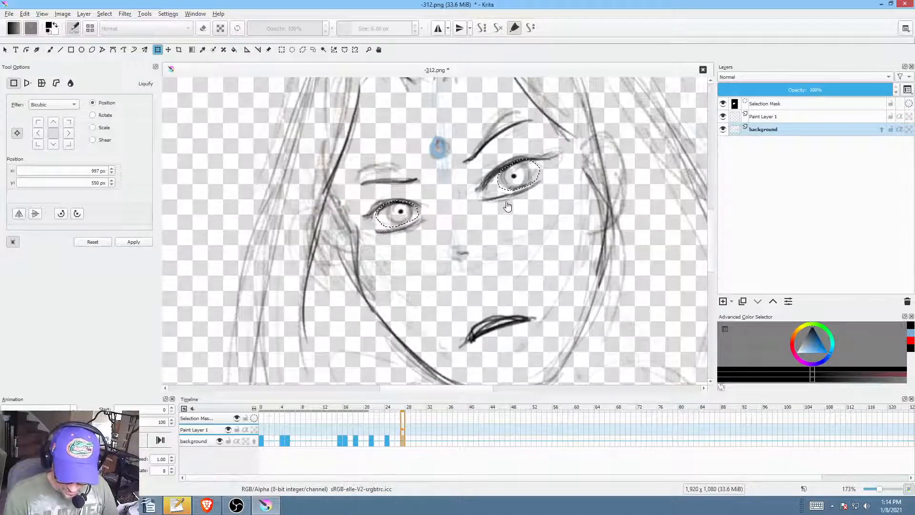
left_click(507, 209)
left_click_drag(555, 209, 510, 212)
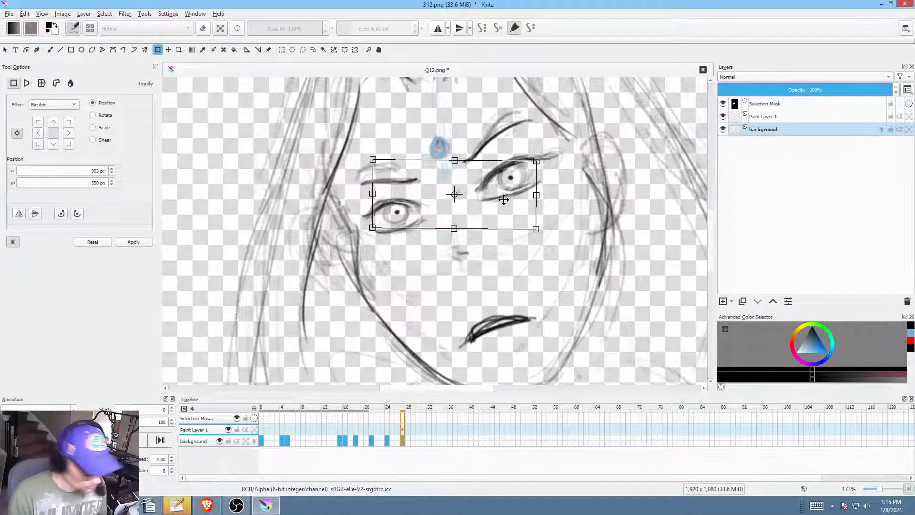
key("l")
mouse_move(525, 259)
left_mouse_down()
mouse_move(473, 289)
mouse_move(527, 238)
left_mouse_up()
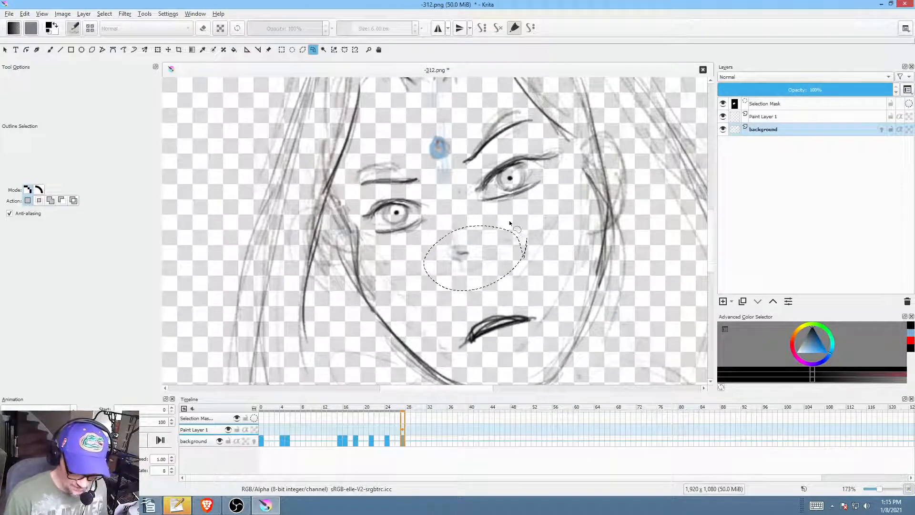
key("ctrl+t")
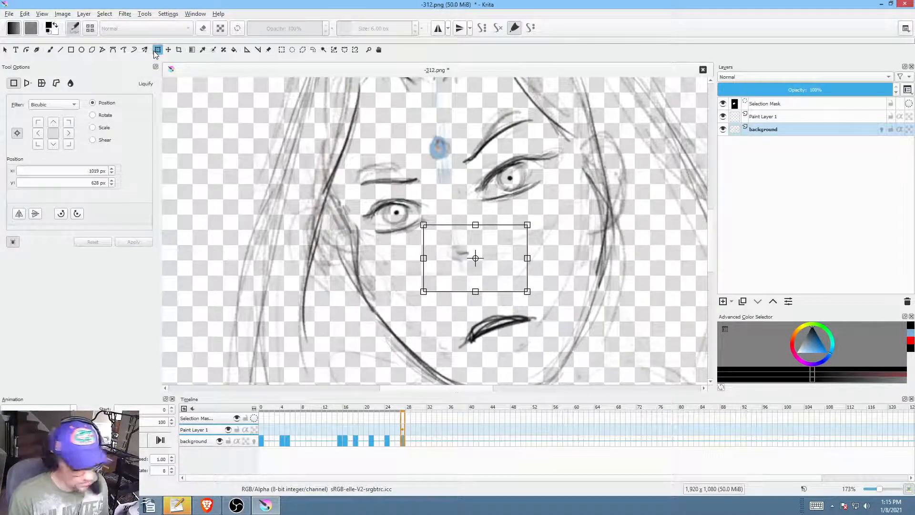
key("l")
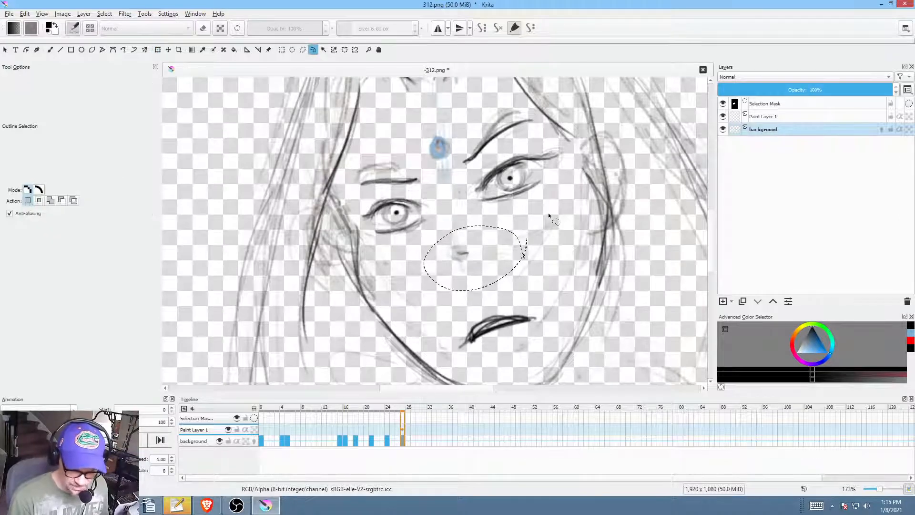
mouse_move(544, 213)
left_mouse_down()
mouse_move(549, 221)
mouse_move(538, 218)
mouse_move(560, 204)
mouse_move(552, 203)
left_mouse_up()
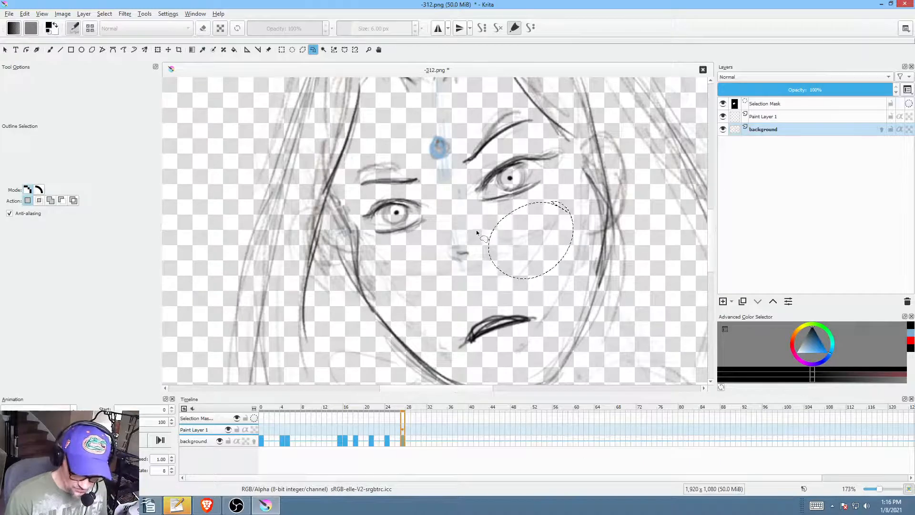
mouse_move(472, 237)
left_mouse_down()
mouse_move(431, 260)
mouse_move(466, 214)
left_mouse_up()
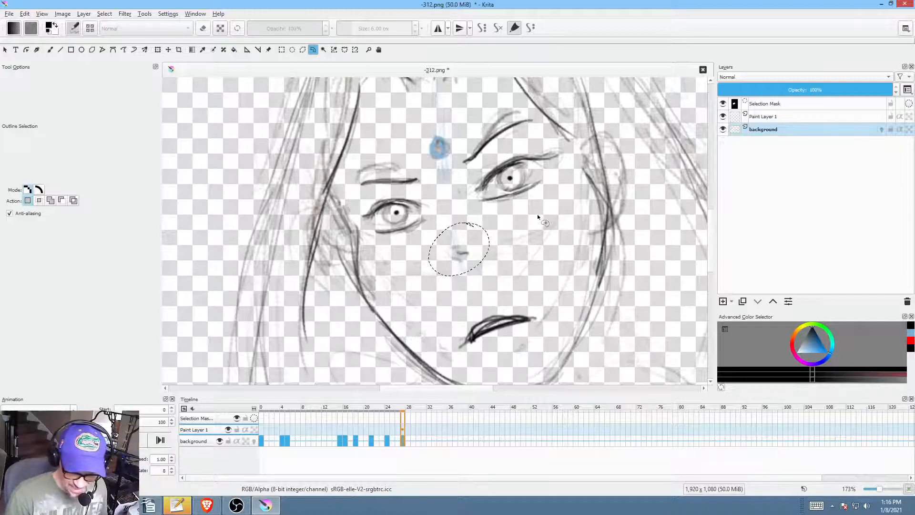
mouse_move(544, 218)
left_mouse_down()
mouse_move(471, 226)
mouse_move(568, 220)
left_mouse_up()
mouse_move(503, 249)
left_mouse_down()
mouse_move(457, 297)
mouse_move(529, 230)
left_mouse_up()
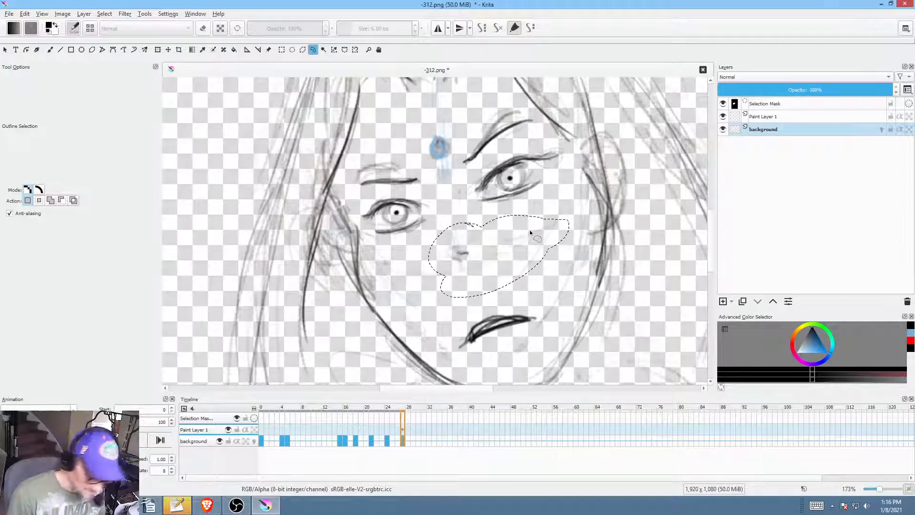
key("ctrl+t")
key("ctrl+shift+a")
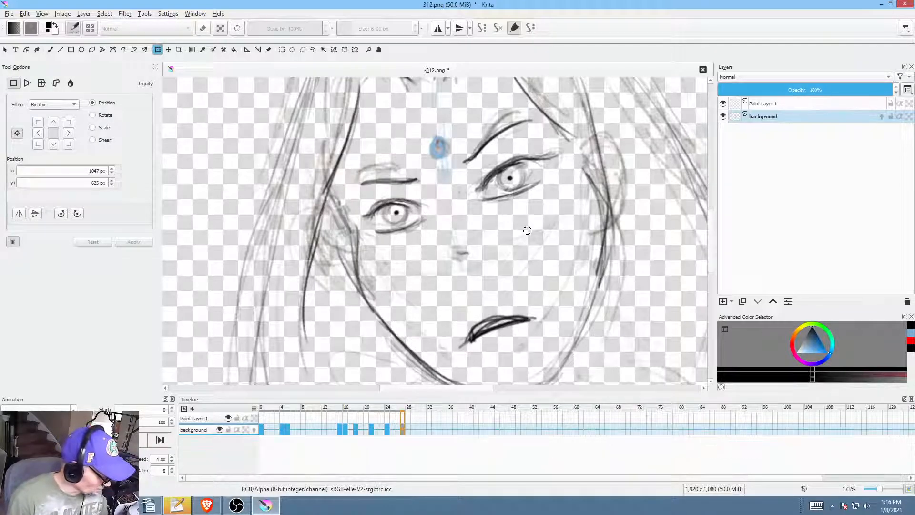
Step: Return to the brush, view the whole head and go back to frame 0 to review the animation from the start
key("b")
mouse_move(579, 228)
left_mouse_down()
mouse_move(570, 252)
mouse_move(597, 266)
mouse_move(563, 264)
left_mouse_up()
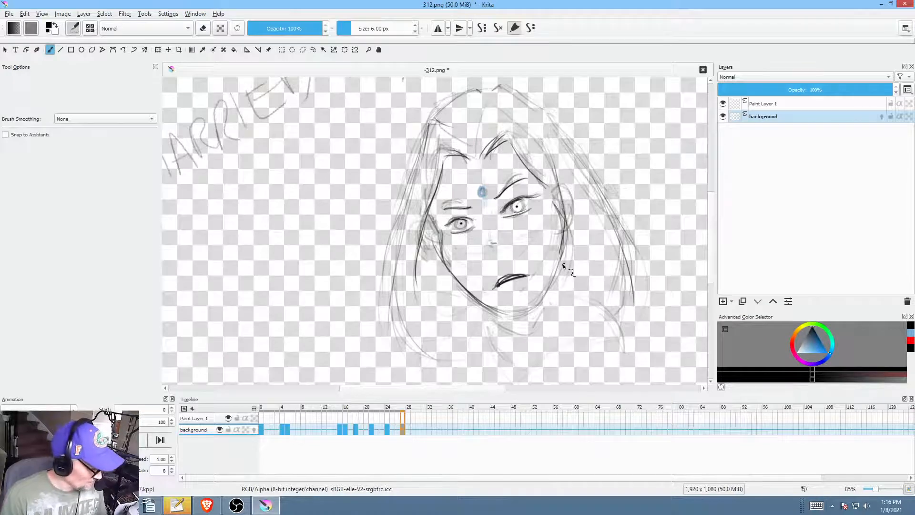
key("Home")
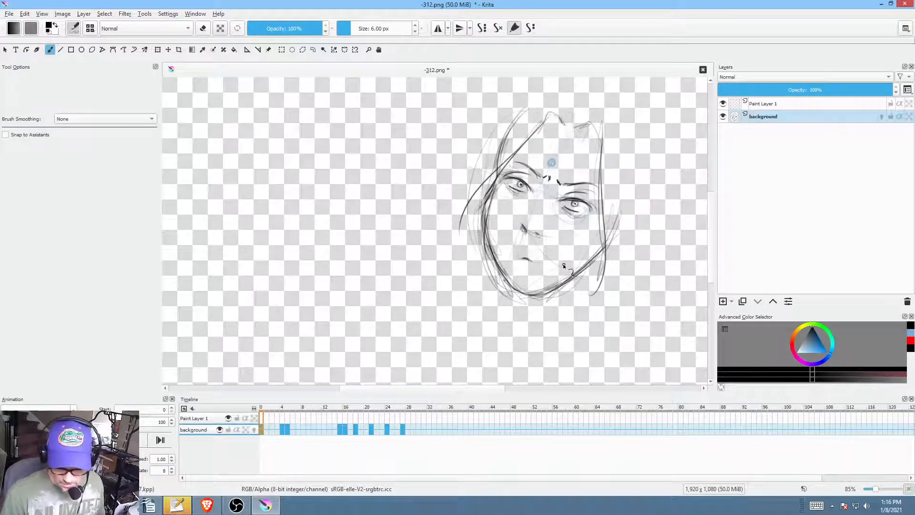
left_click_drag(562, 264, 611, 286)
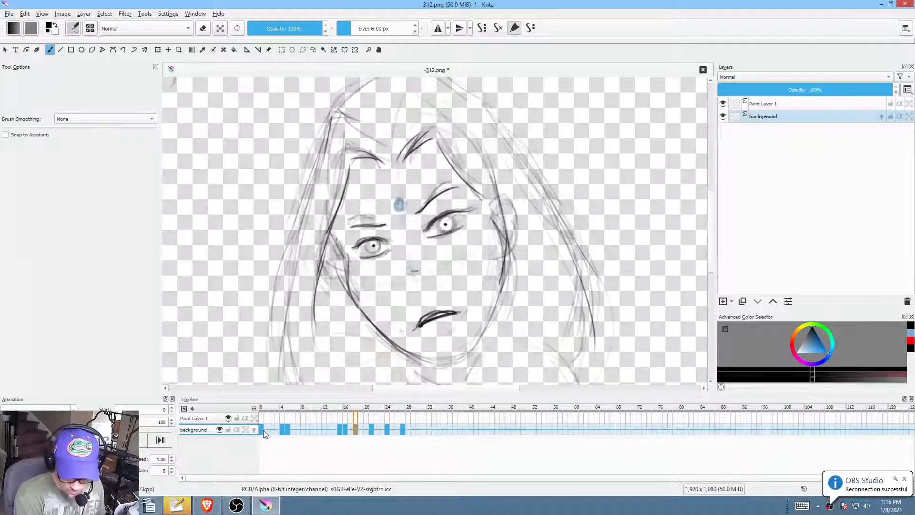
left_click(265, 431)
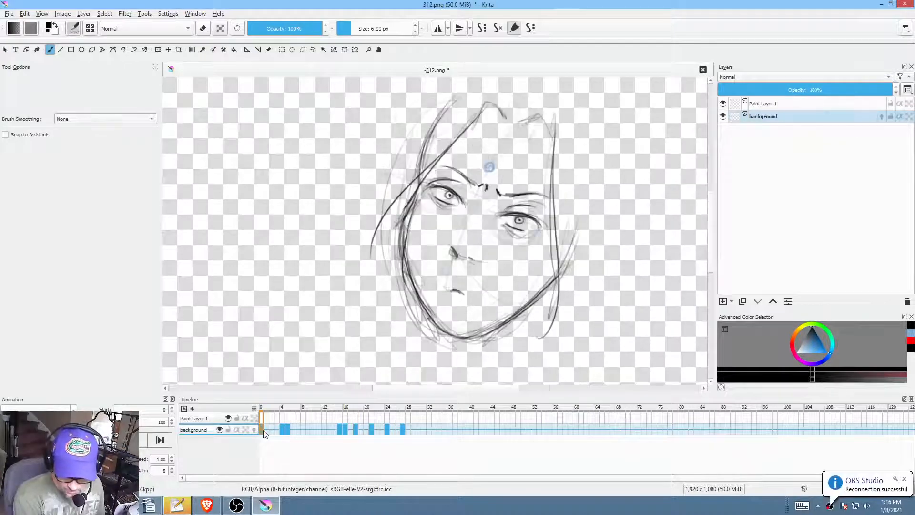
Step: Add a new paint layer above the background and place a copy of the frame 0 face on it at frame 27
left_click(286, 429)
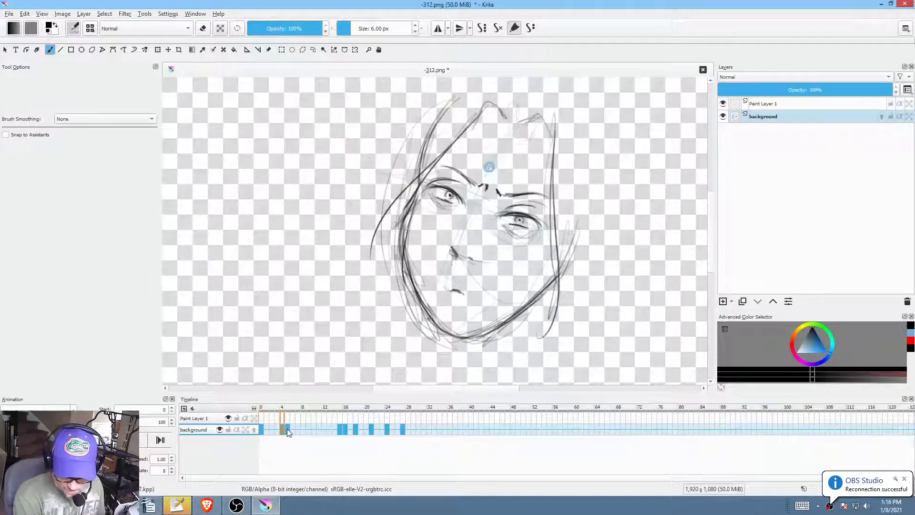
left_click(262, 429)
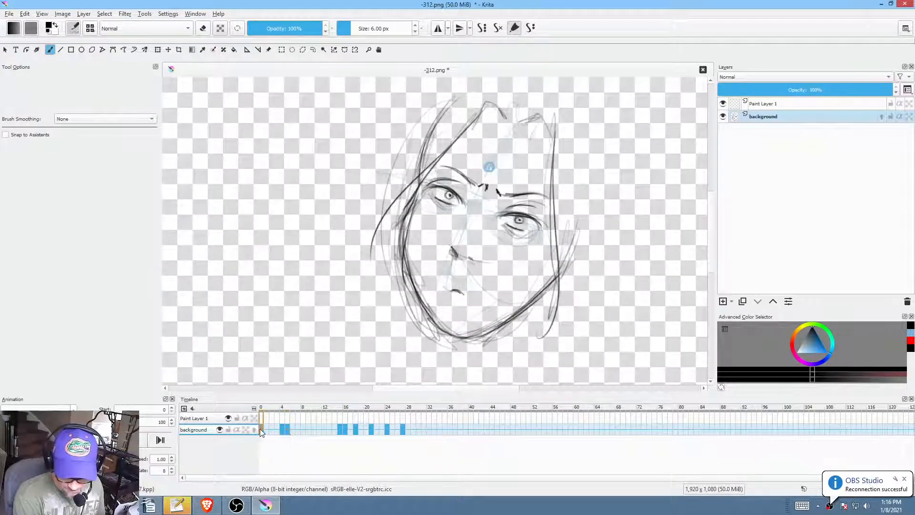
left_click(404, 429)
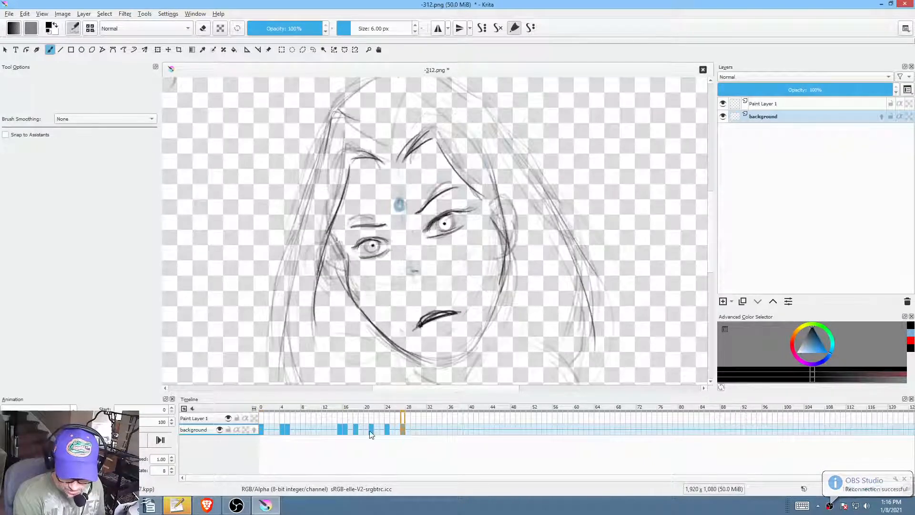
left_click(355, 429)
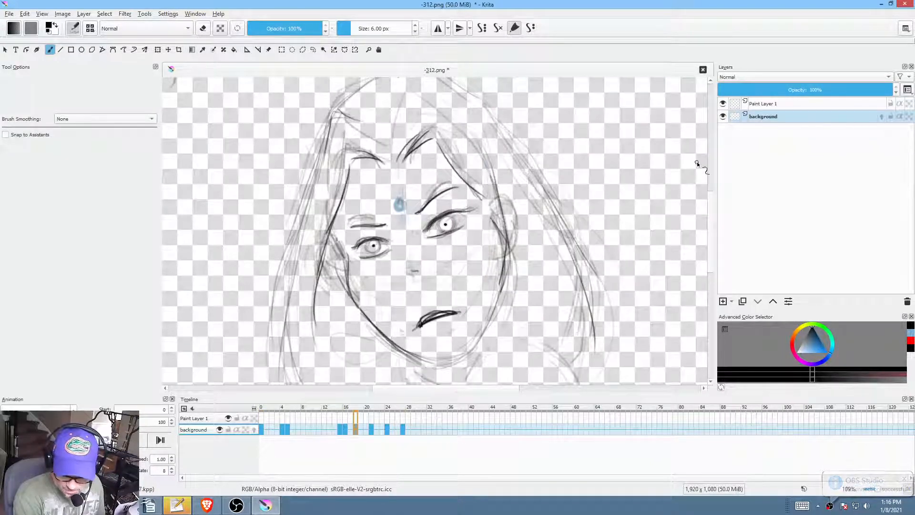
left_click(800, 118)
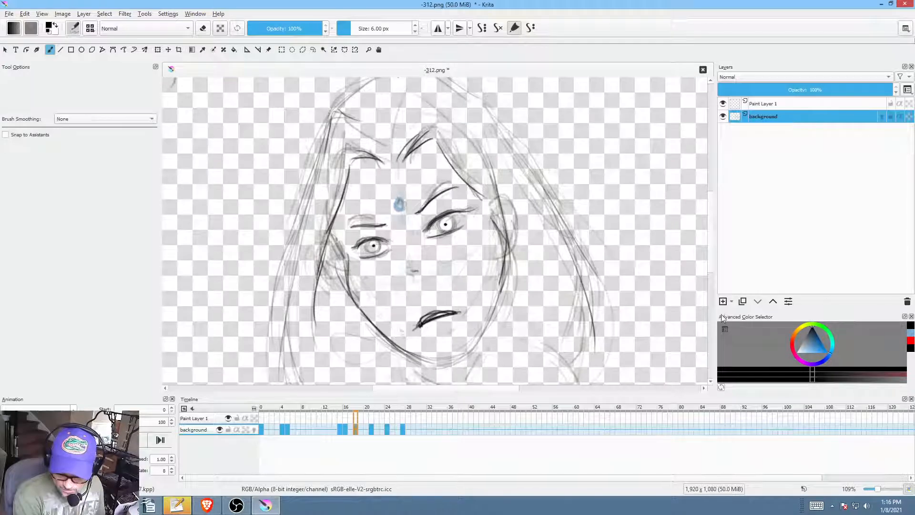
left_click(724, 301)
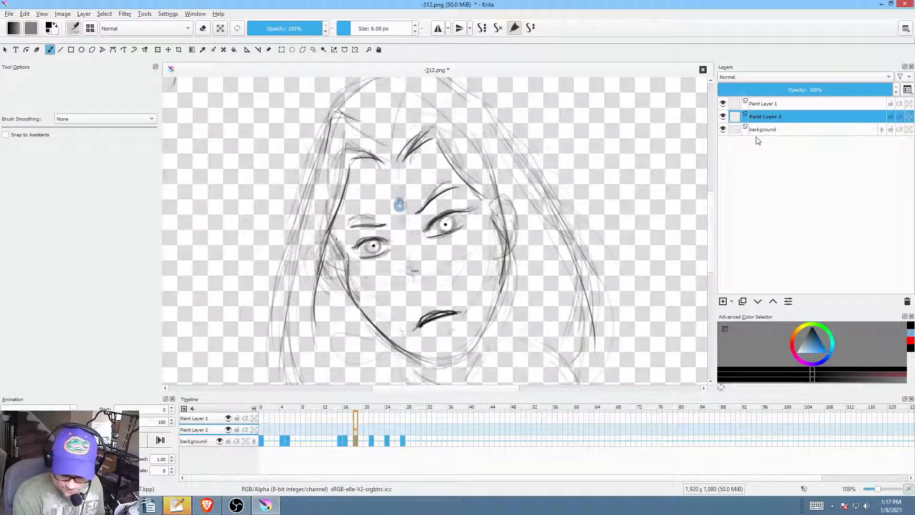
left_click(263, 440)
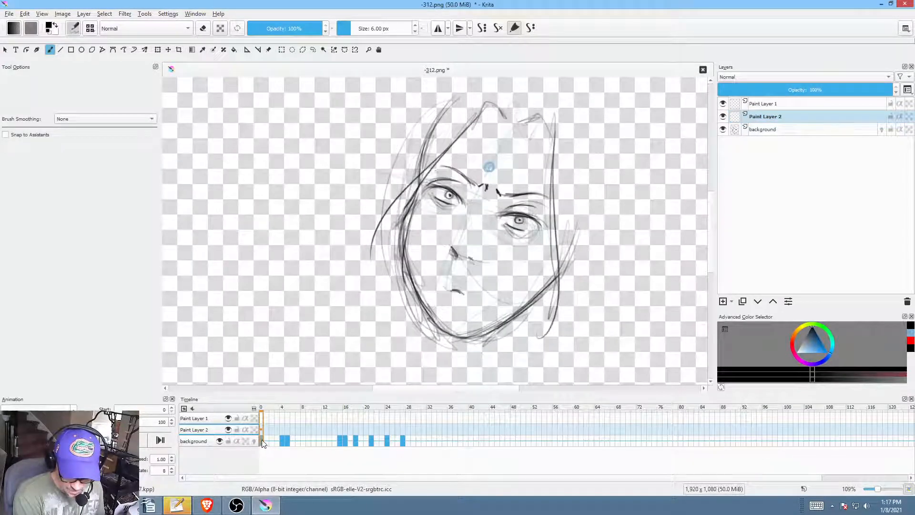
mouse_move(261, 440)
left_mouse_down()
mouse_move(282, 434)
mouse_move(262, 428)
mouse_move(403, 427)
left_mouse_up()
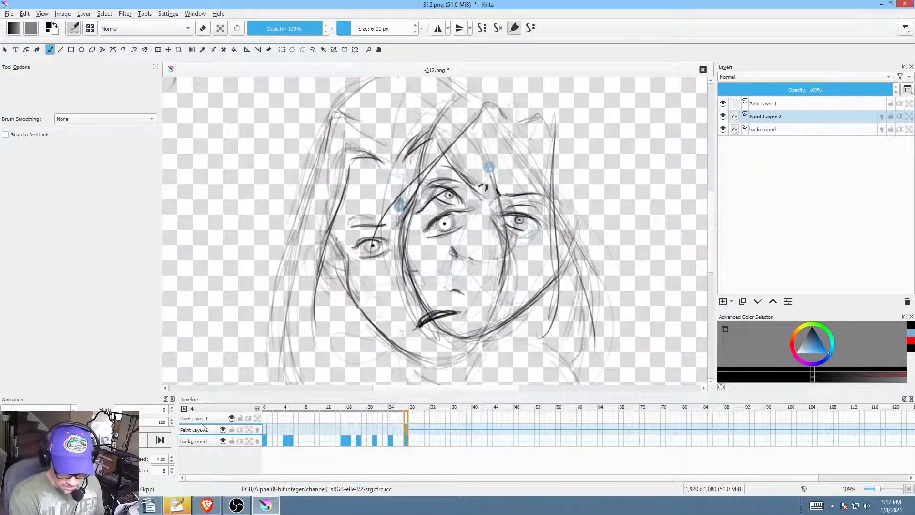
Step: Rotate the copied face counter-clockwise and move it to X 990 px, Y 582 px so its features overlay the existing tilted head
key("ctrl+t")
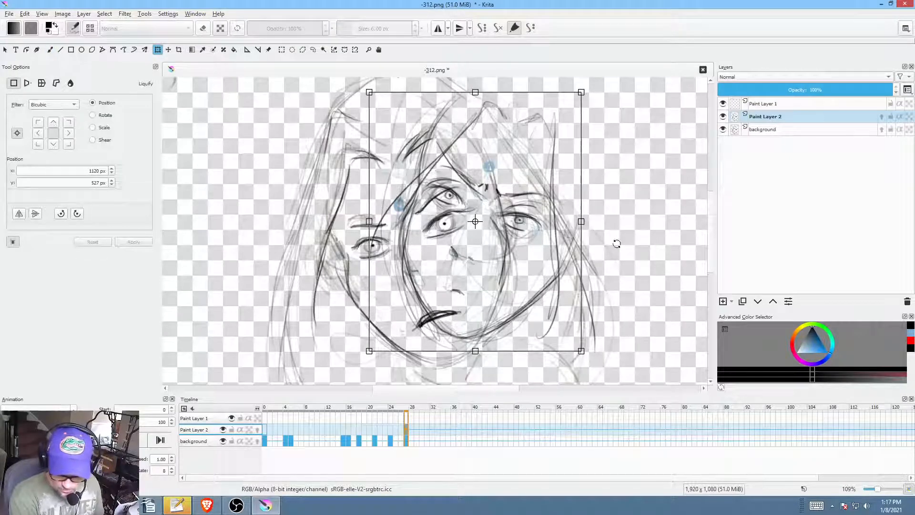
mouse_move(634, 278)
left_mouse_down()
mouse_move(644, 211)
mouse_move(627, 191)
left_mouse_up()
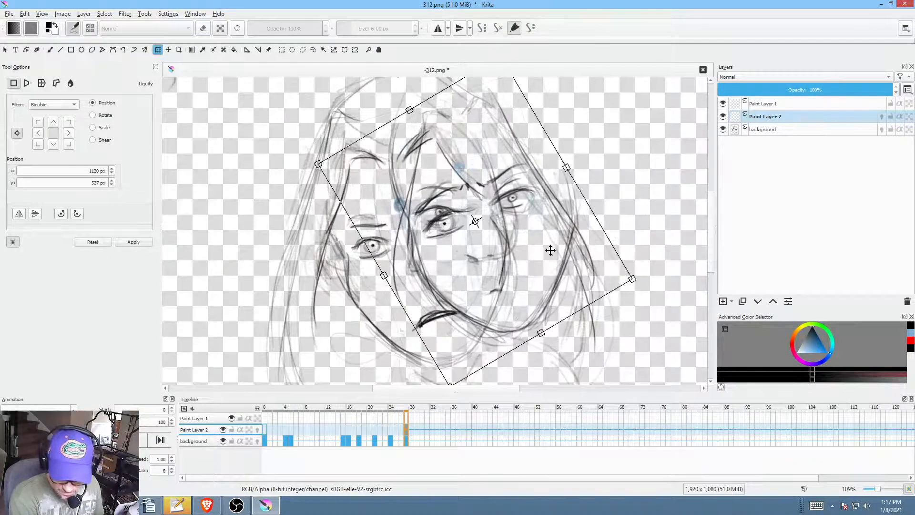
left_click_drag(552, 249, 471, 285)
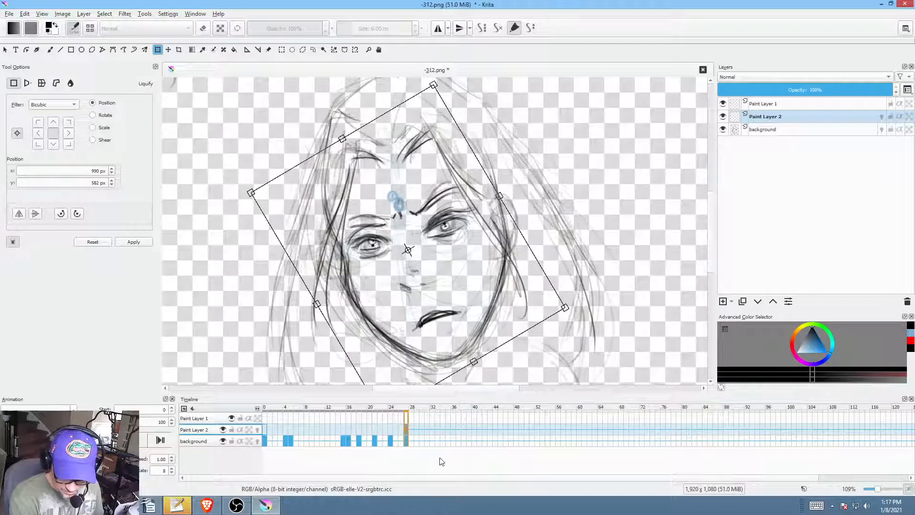
key("Return")
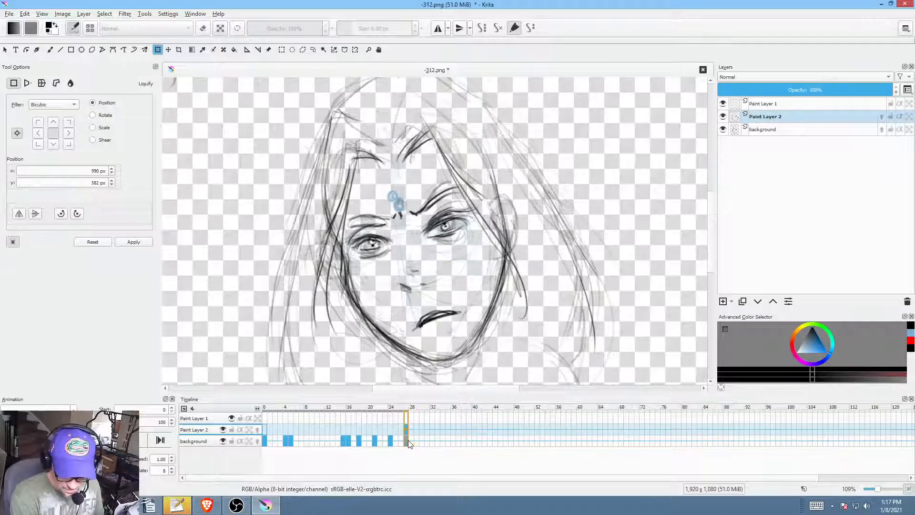
Step: Move the transformed face keyframe from Paint Layer 2 onto the background layer at frame 18, replacing the drawing there
mouse_move(407, 427)
left_mouse_down()
mouse_move(418, 425)
mouse_move(419, 437)
mouse_move(367, 430)
mouse_move(360, 438)
left_mouse_up()
left_click(354, 428)
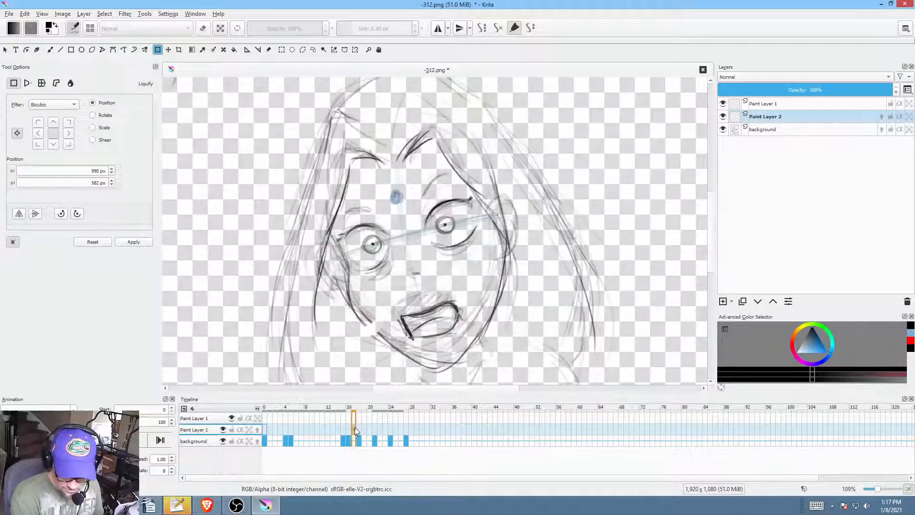
left_click(361, 429)
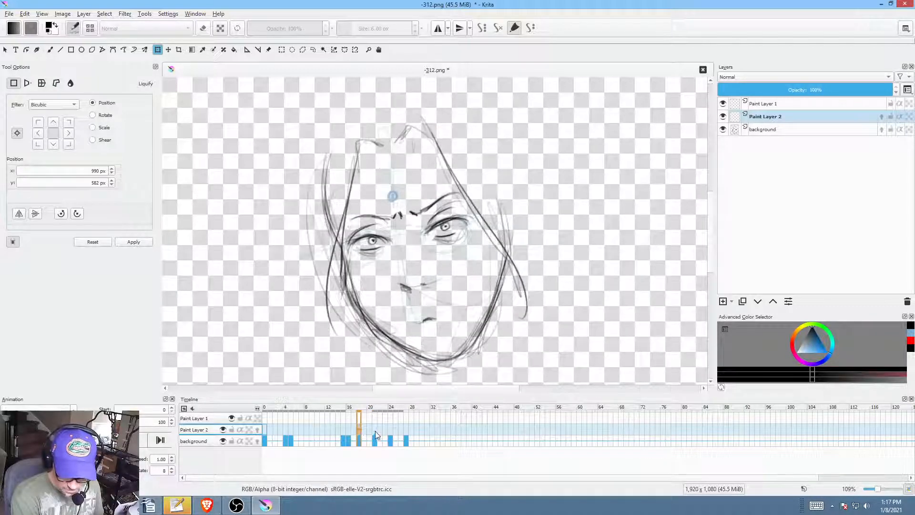
Step: Delete the background layer's keyframes after frame 18, covering frames 20 to 28
left_click(374, 445)
left_click_drag(370, 446, 414, 446)
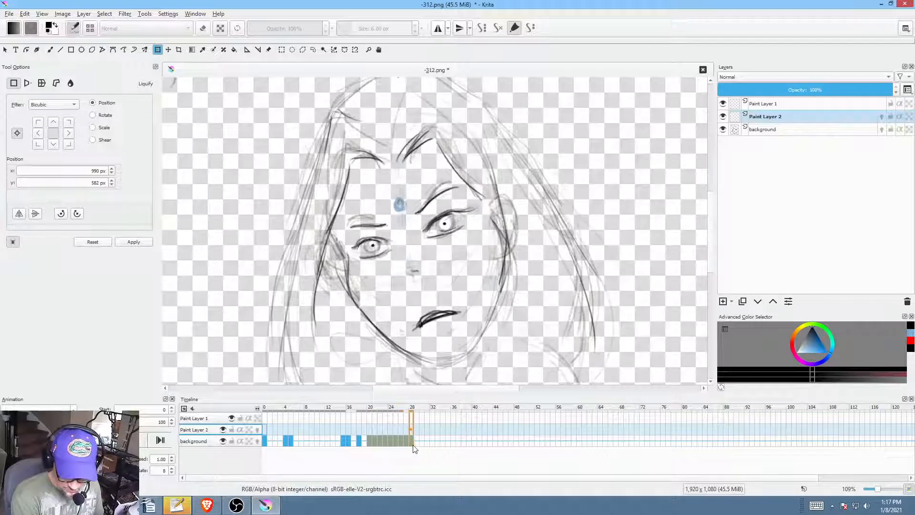
left_click(357, 442)
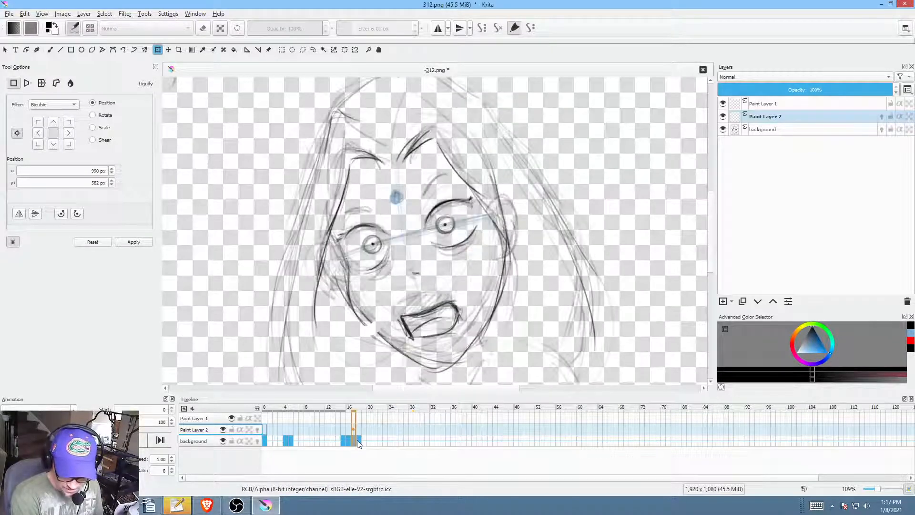
Step: Play the animation from frame 4 to examine how the face moves into the tilted frame 18 pose
scroll(422, 227, "up", 2)
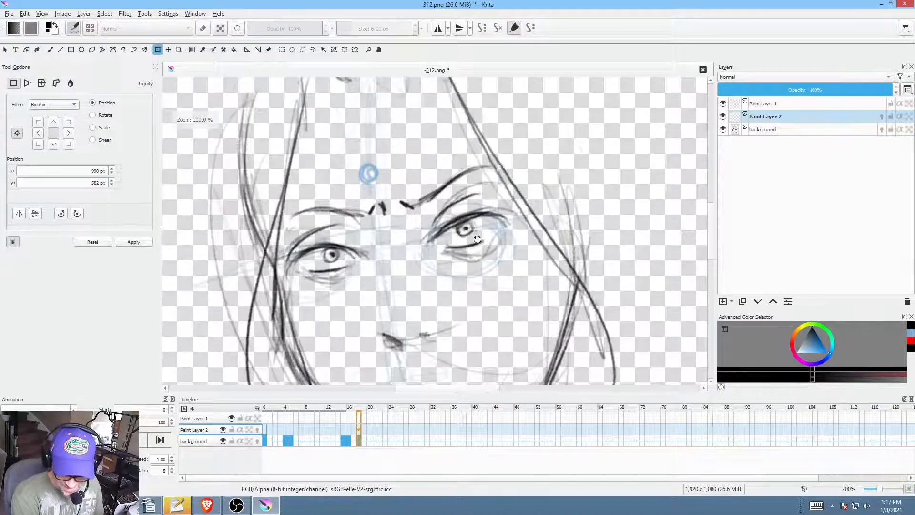
left_click_drag(394, 312, 404, 271)
left_click(284, 430)
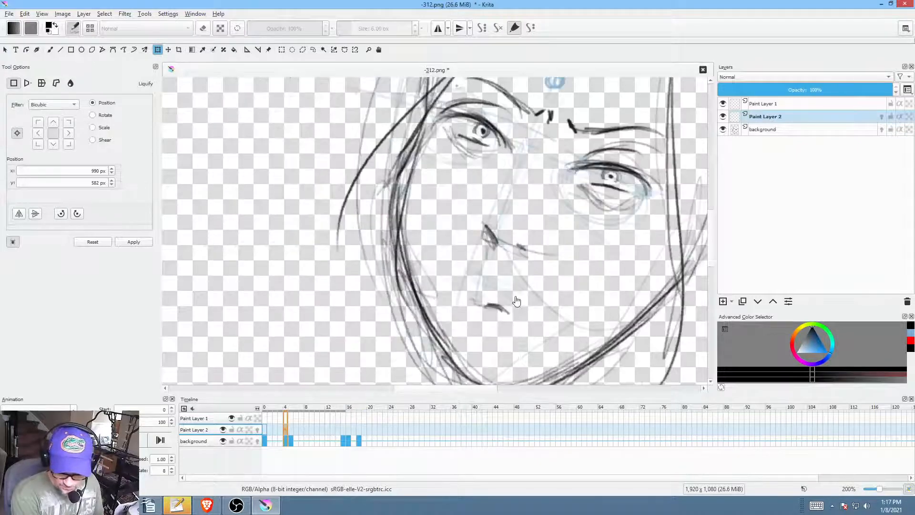
scroll(517, 305, "down", 2)
key("space")
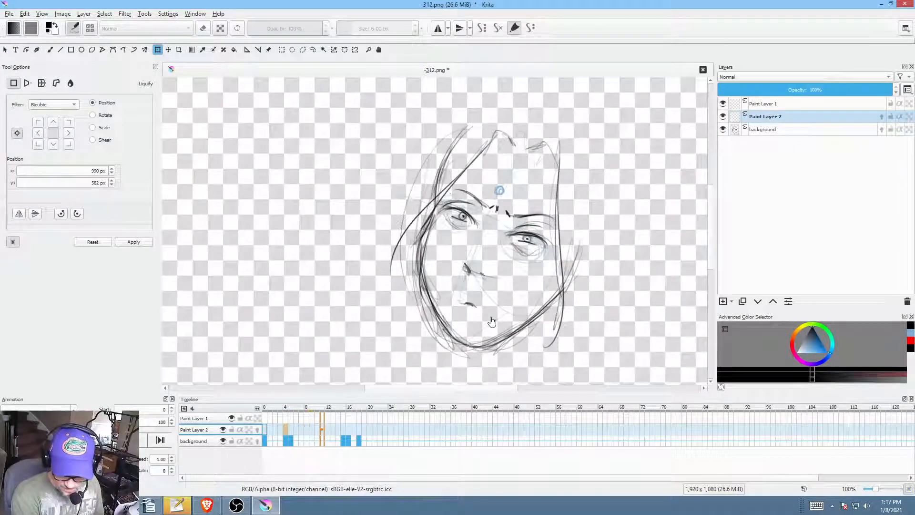
key("space")
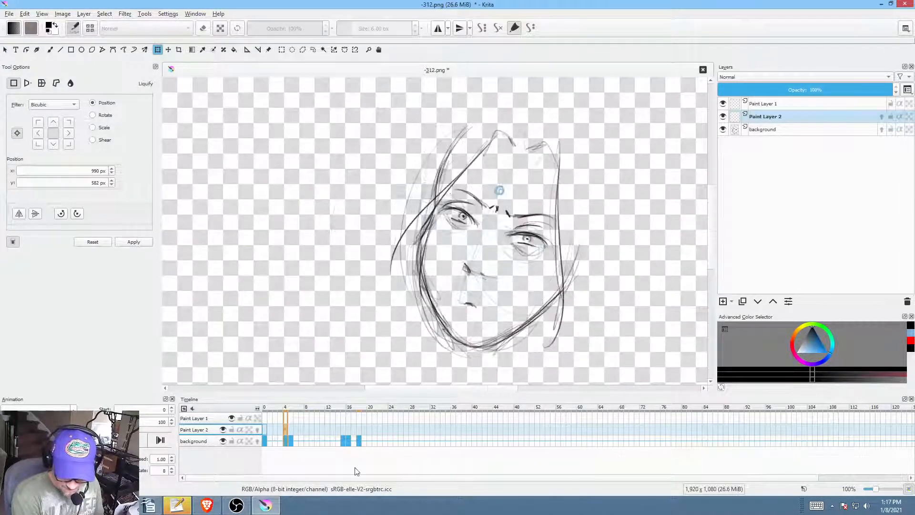
Step: Rearrange the tilted face on the background layer so it has keyframes at frames 19 and 22
left_click(342, 437)
left_click(362, 443)
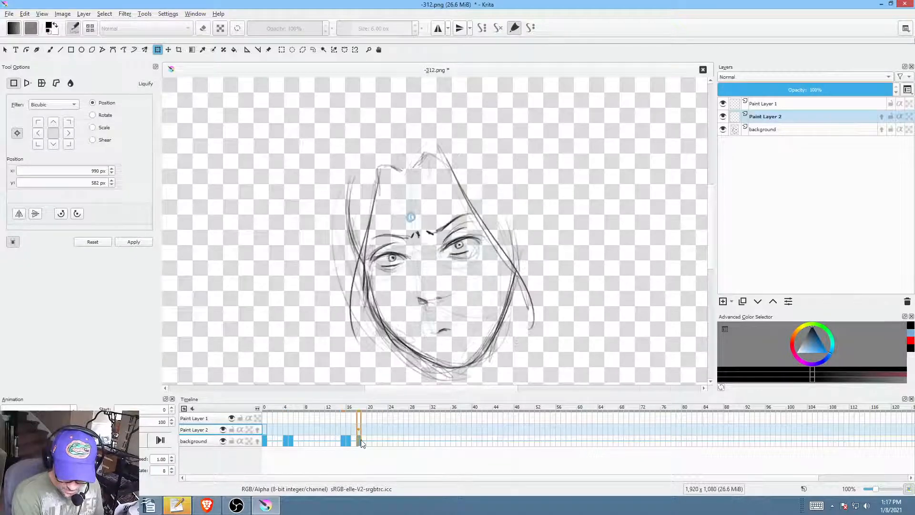
left_click_drag(368, 441, 385, 439)
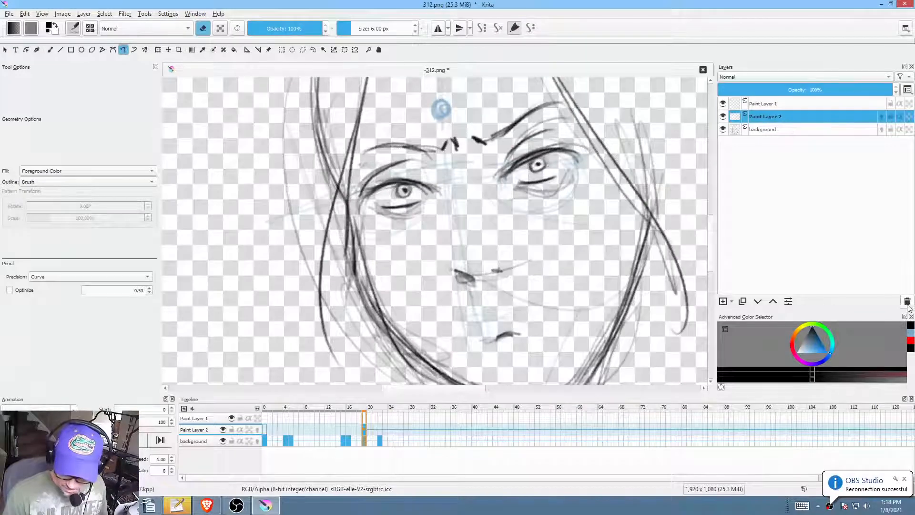
Step: Delete Paint Layer 2 and save the document
left_click(908, 302)
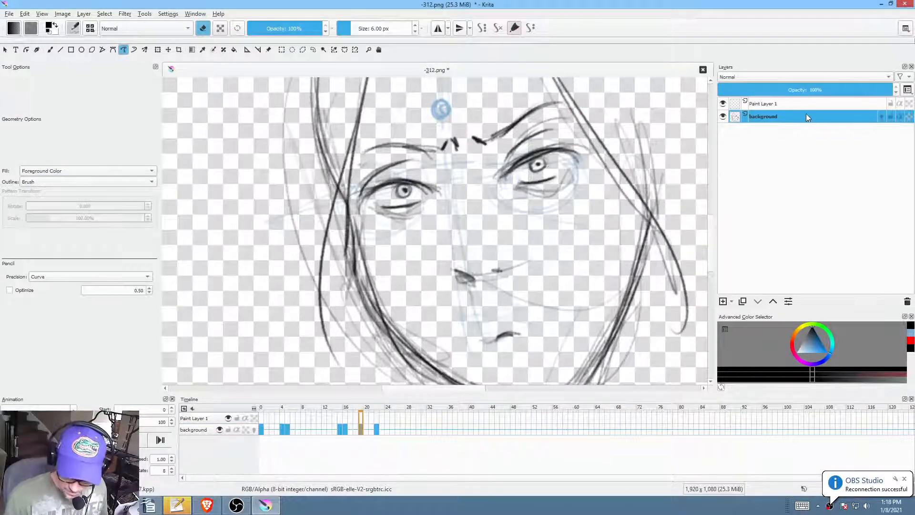
key("ctrl+s")
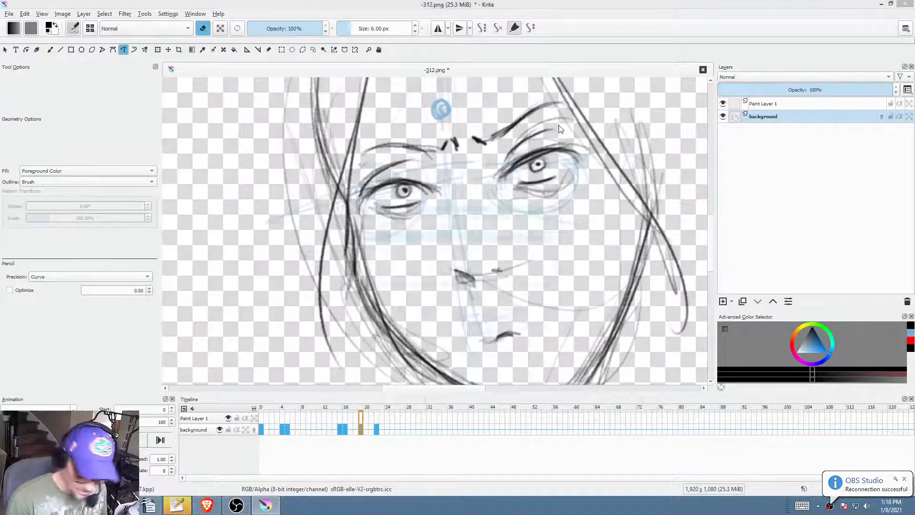
left_click(582, 401)
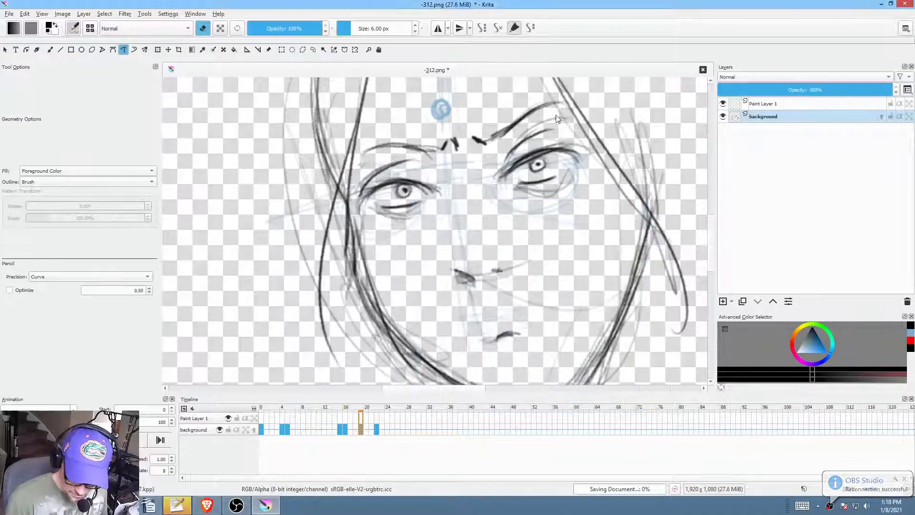
Step: On frame 19, erase the upper and lower eyelid lines of both eyes while keeping the irises and pupils
mouse_move(563, 117)
left_mouse_down()
mouse_move(506, 145)
mouse_move(500, 179)
mouse_move(540, 159)
mouse_move(565, 159)
left_mouse_up()
key("ctrl+z")
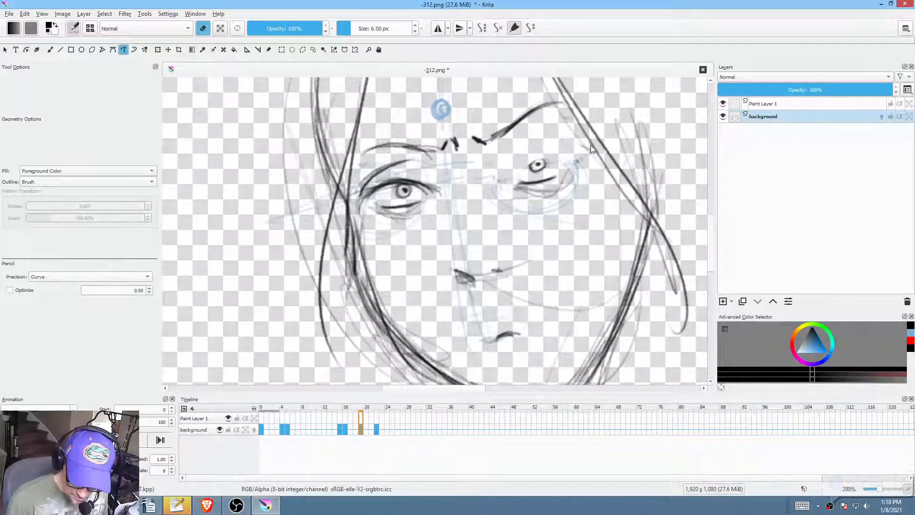
mouse_move(435, 165)
left_mouse_down()
mouse_move(379, 158)
mouse_move(358, 189)
mouse_move(441, 188)
mouse_move(373, 211)
left_mouse_up()
key("ctrl+z")
key("ctrl+z")
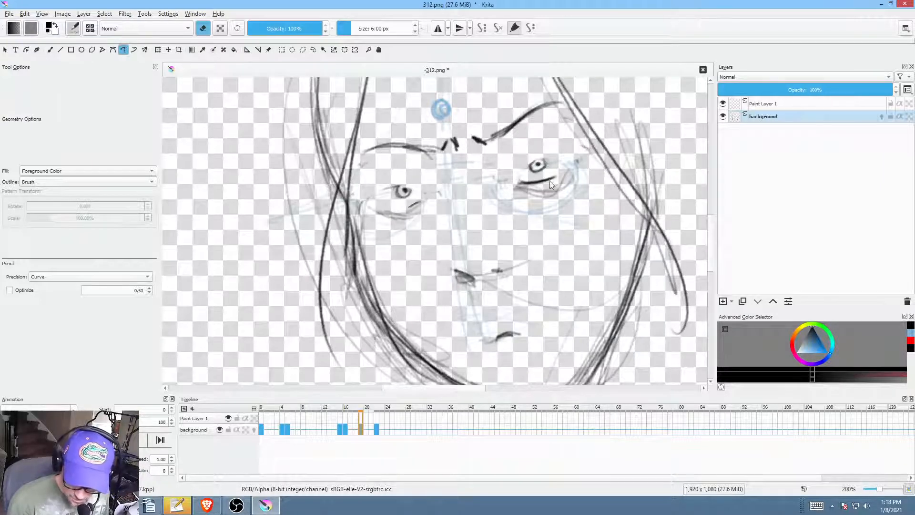
key("ctrl+z")
Step: Brush a new lower eyelid curve under the right eye on frame 19 and compare it with the neighbouring frames
key("b")
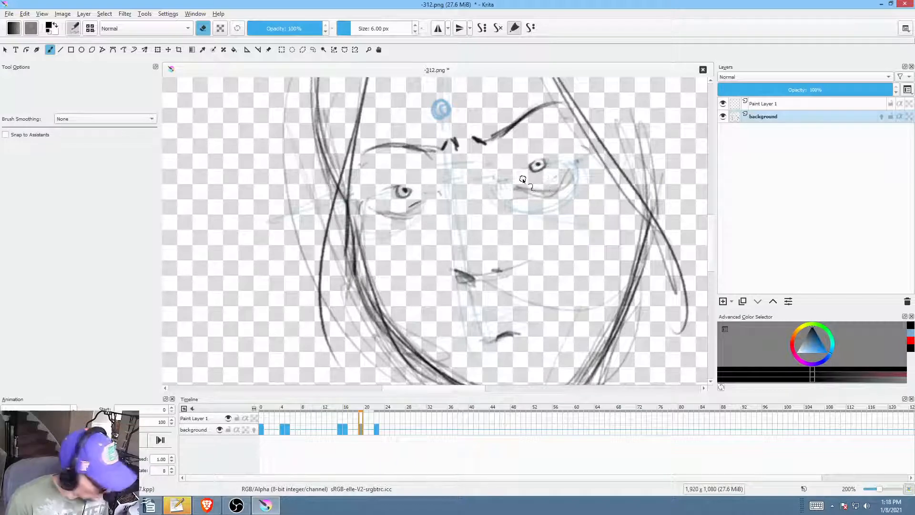
key("e")
mouse_move(516, 187)
left_mouse_down()
mouse_move(565, 171)
mouse_move(516, 186)
mouse_move(576, 161)
left_mouse_up()
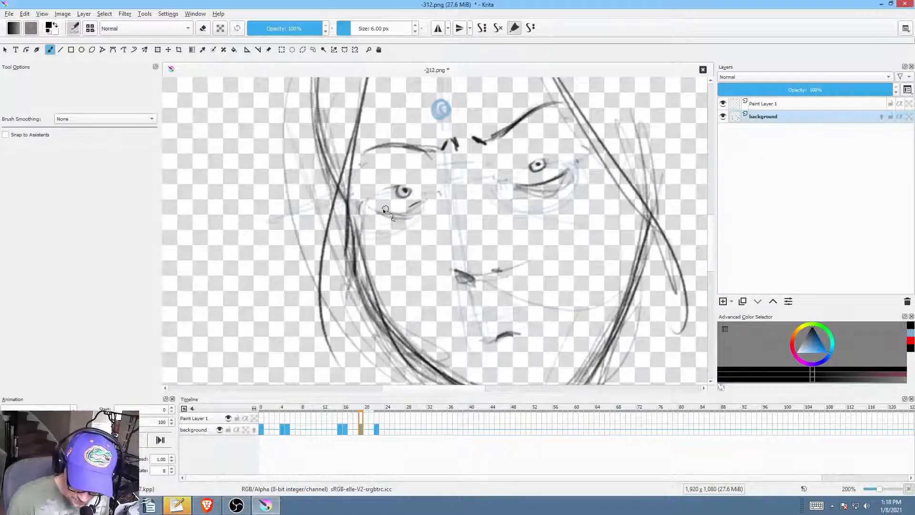
key("Left")
key("Left")
key("Left")
key("Right")
key("Right")
key("Right")
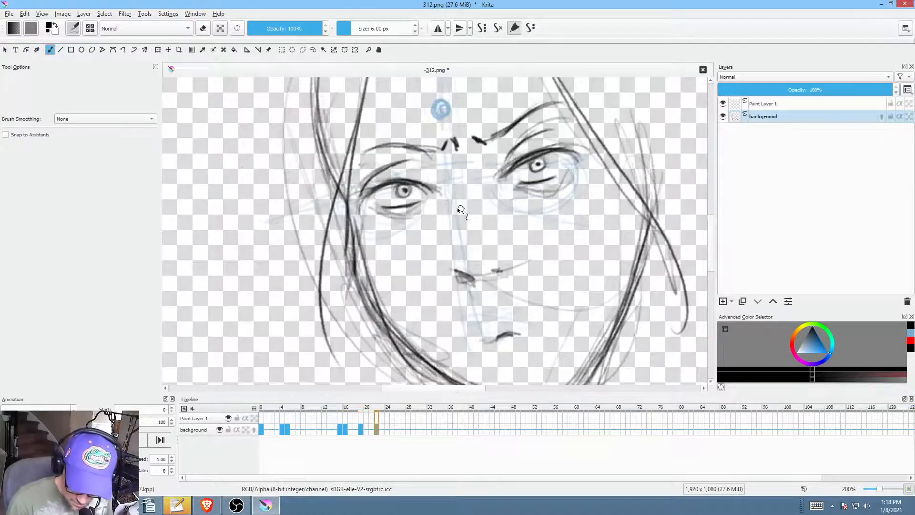
Step: Draw a matching lower eyelid curve under the left eye on frame 19 and flip through adjacent frames to check it
left_click_drag(375, 210, 423, 202)
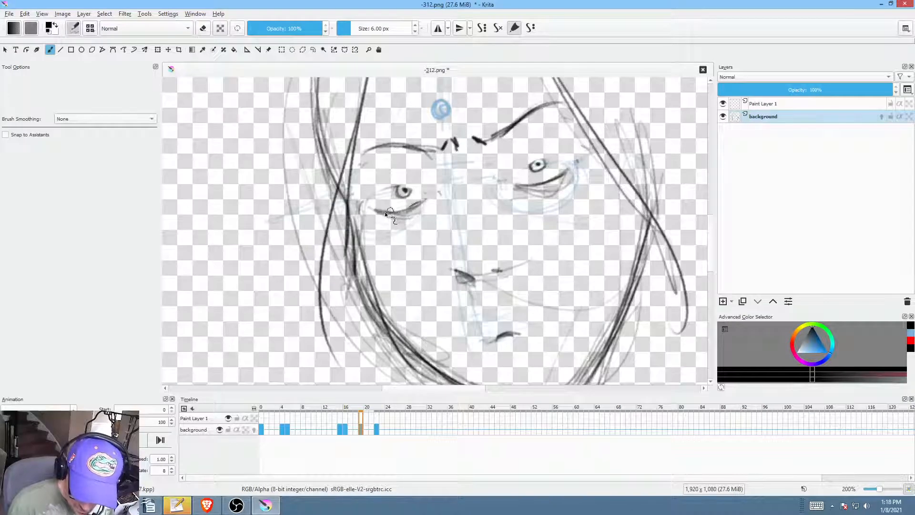
key("Left")
key("Left")
key("Left")
key("Right")
key("Right")
key("Right")
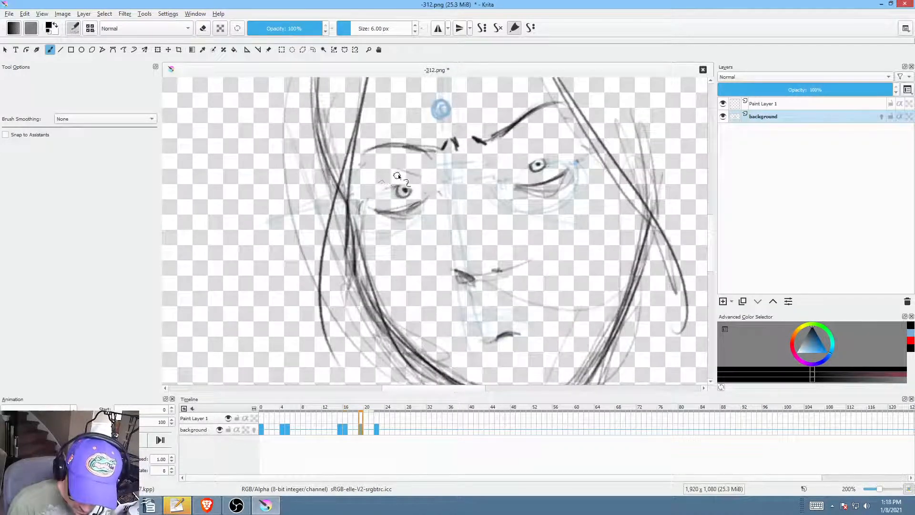
Step: Draw a raised, rounded upper eyelid over the left iris on frame 19, checking it against the adjacent frames
key("Left")
key("Right")
key("Left")
key("Right")
key("Right")
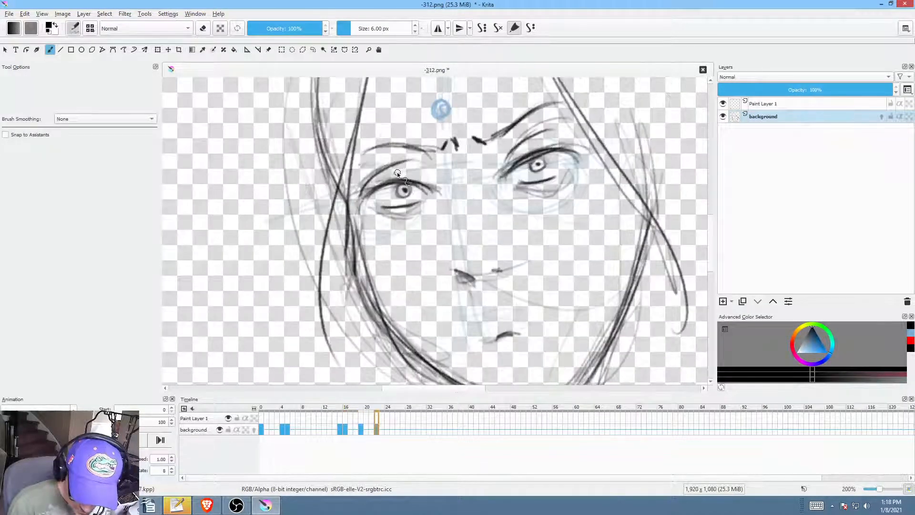
key("Left")
key("Left")
key("Left")
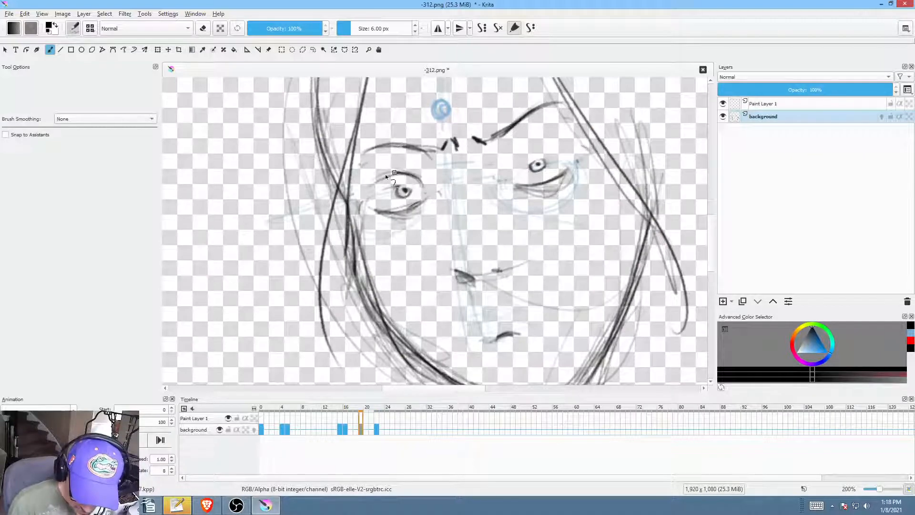
left_click_drag(386, 176, 369, 186)
key("Left")
key("Right")
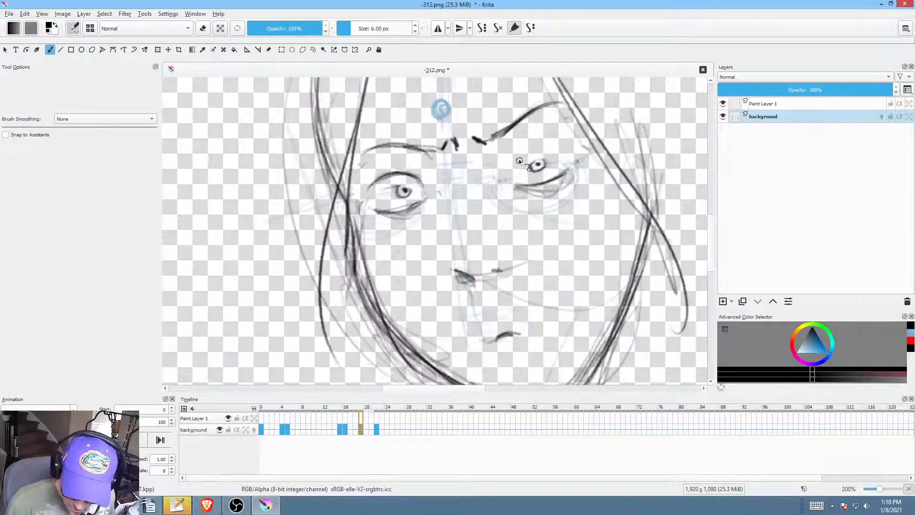
Step: Draw a raised, rounded upper eyelid over the right iris on frame 19, checking adjacent frames, and add light crease strokes above both eyes
key("Left")
key("Right")
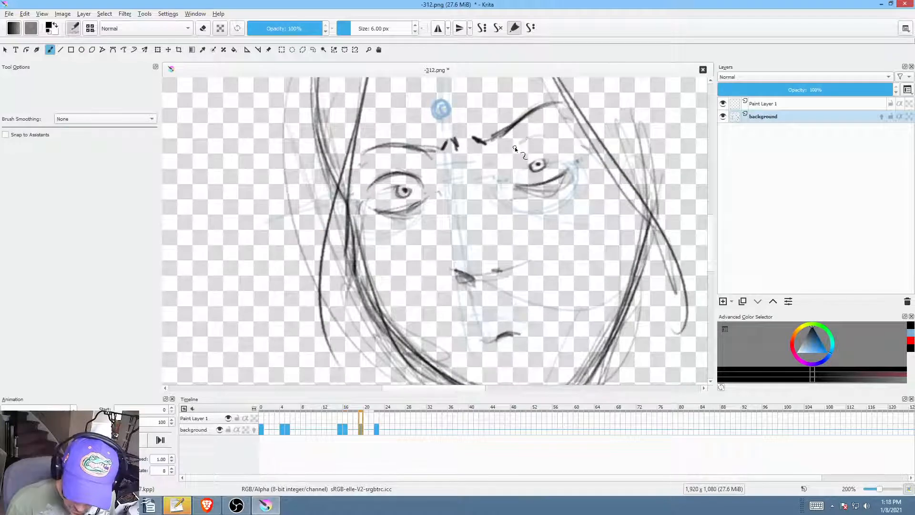
mouse_move(548, 159)
left_mouse_down()
mouse_move(530, 168)
mouse_move(545, 164)
left_mouse_up()
key("Right")
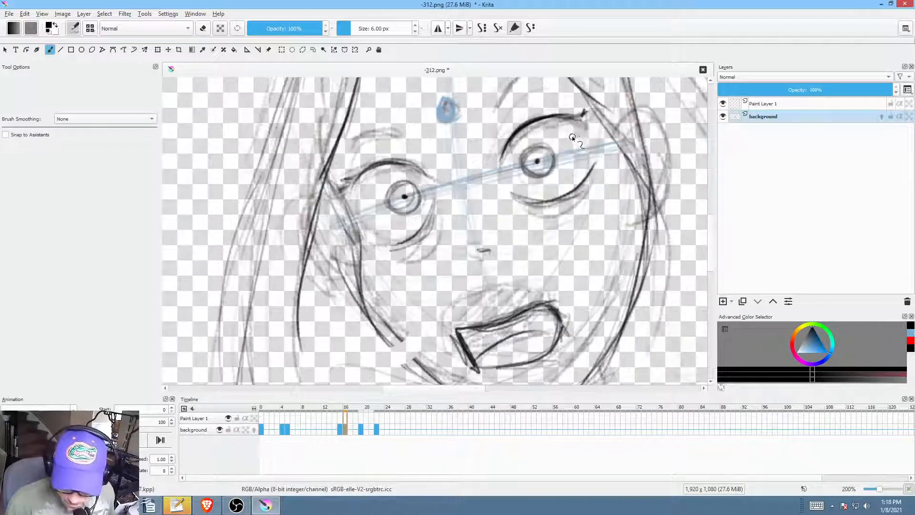
key("Left")
left_click_drag(539, 143, 567, 143)
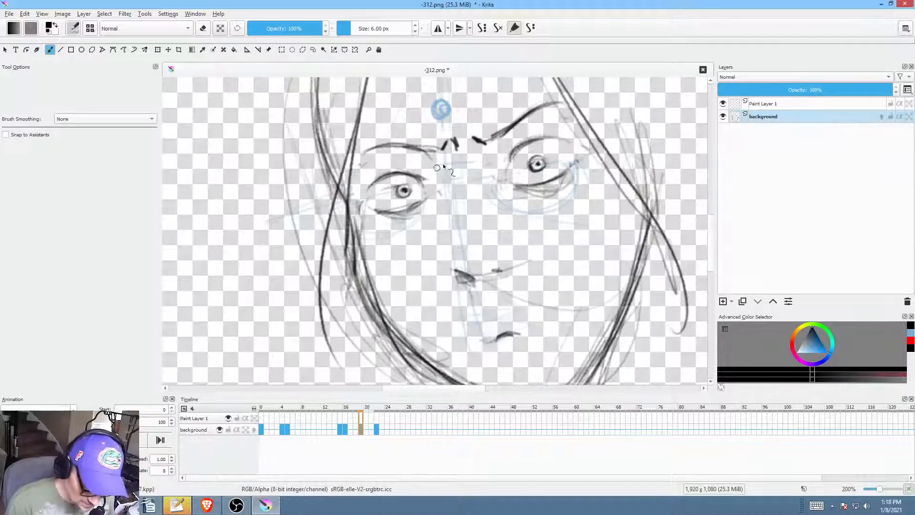
left_click_drag(524, 146, 509, 170)
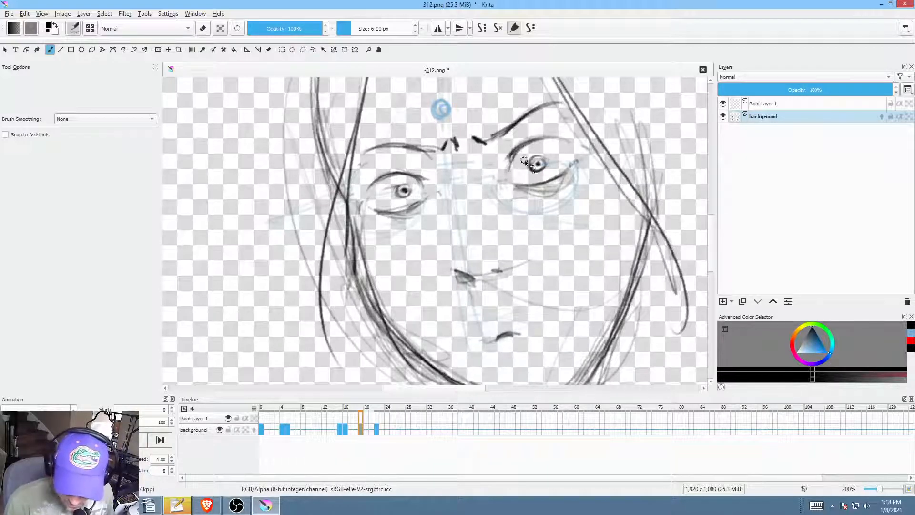
mouse_move(556, 141)
left_mouse_down()
mouse_move(511, 132)
mouse_move(514, 150)
mouse_move(556, 124)
left_mouse_up()
left_click_drag(378, 177, 401, 166)
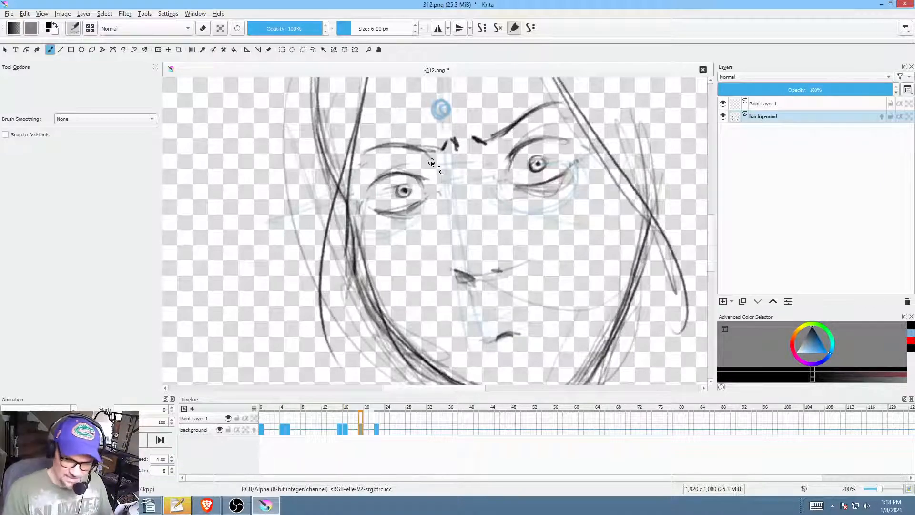
Step: Scrub from the surprised face through frames 19 and 22 to frame 29 to review the eye change and its timing
mouse_move(573, 235)
left_mouse_down()
mouse_move(553, 223)
mouse_move(548, 264)
mouse_move(564, 248)
mouse_move(552, 237)
left_mouse_up()
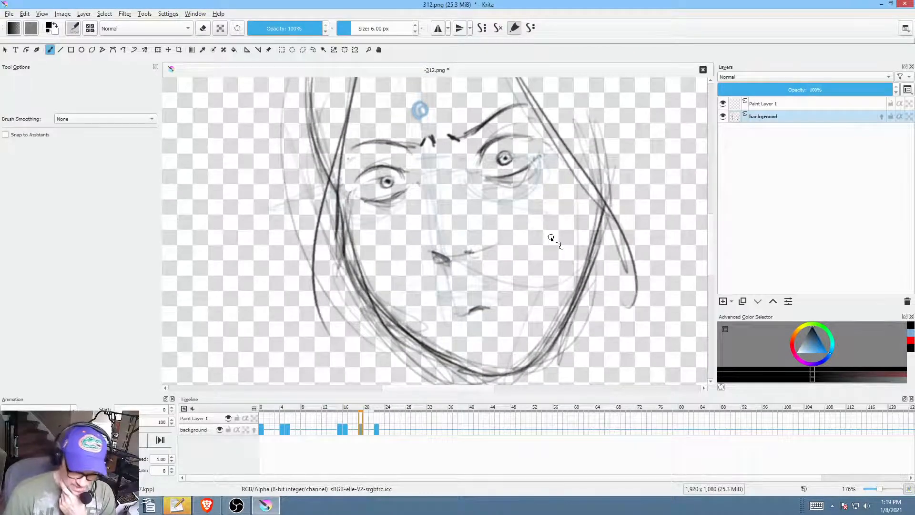
left_click(377, 429)
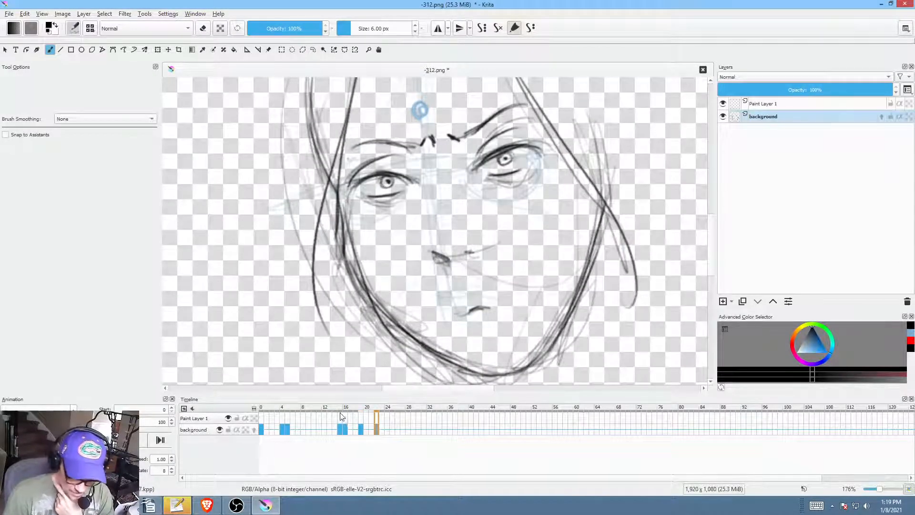
left_click_drag(341, 415, 384, 415)
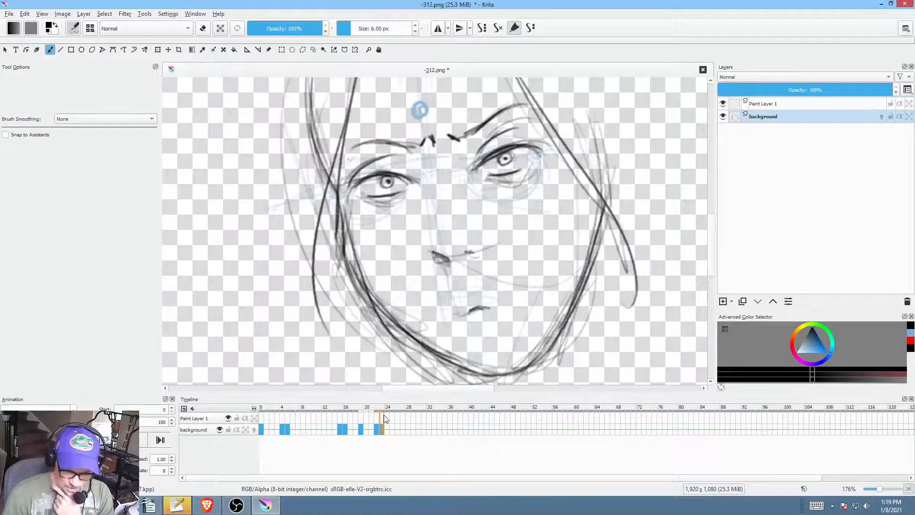
left_click(376, 414)
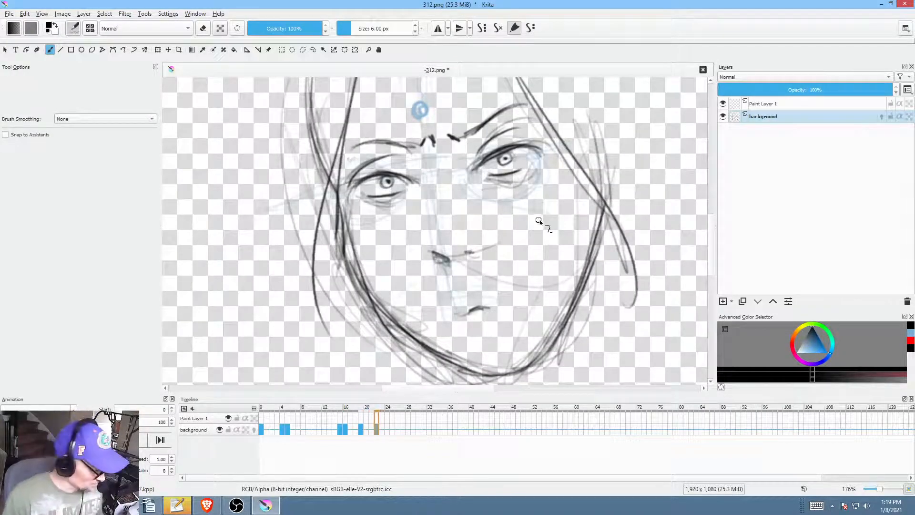
left_click_drag(535, 226, 524, 251)
left_click_drag(551, 230, 492, 266)
left_click_drag(494, 260, 506, 240)
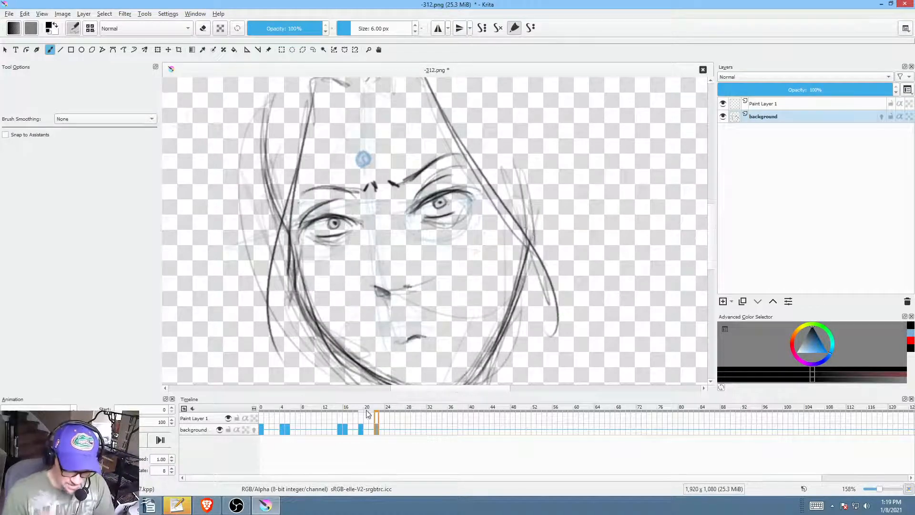
left_click_drag(362, 411, 398, 415)
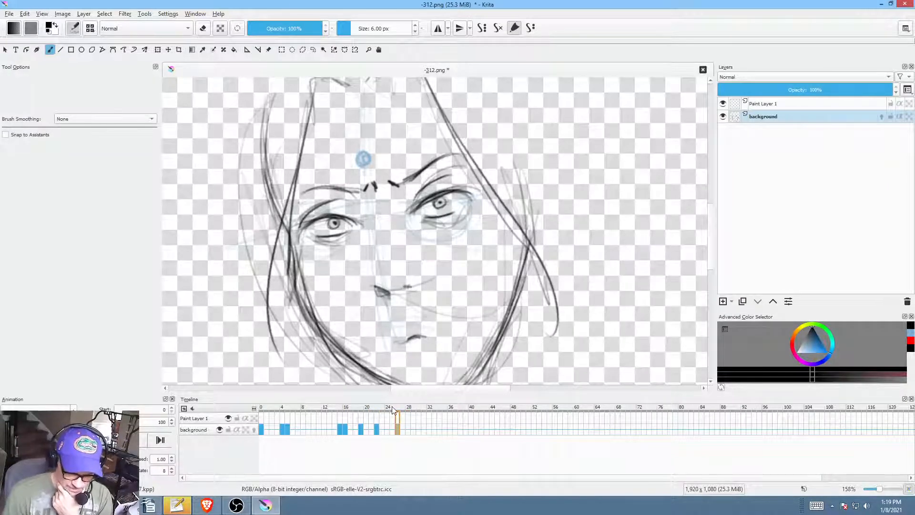
left_click_drag(425, 417, 413, 416)
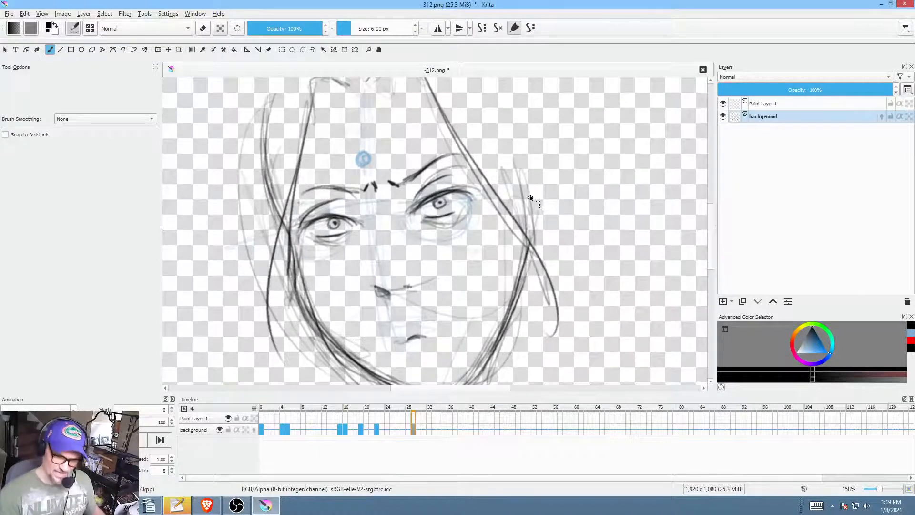
mouse_move(526, 198)
left_mouse_down()
mouse_move(522, 231)
mouse_move(532, 213)
left_mouse_up()
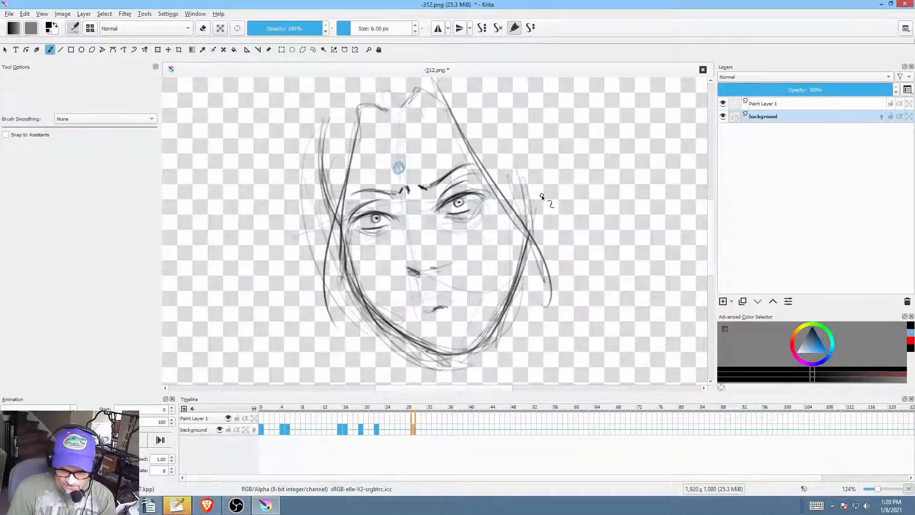
Step: Scrub repeatedly from about frame 14 to frame 33 to judge how long the final expression should hold
left_click(430, 429)
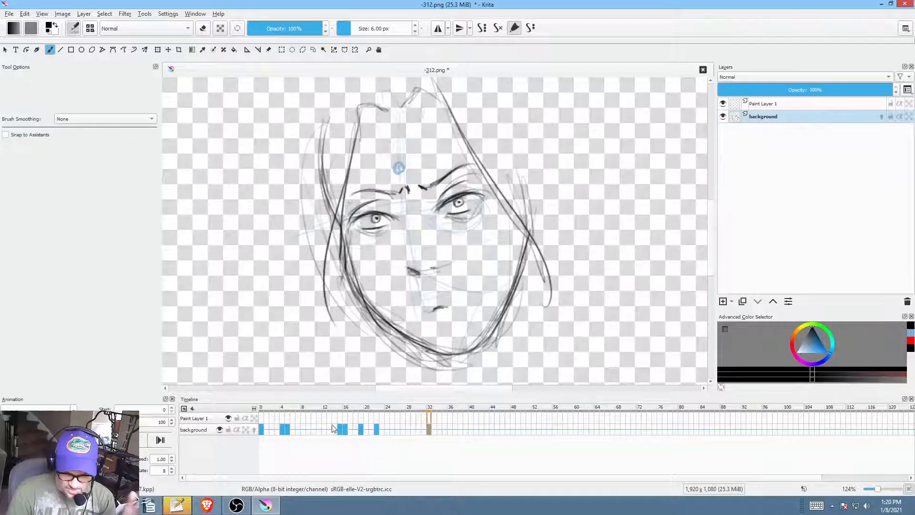
mouse_move(334, 419)
left_mouse_down()
mouse_move(390, 424)
mouse_move(343, 417)
mouse_move(380, 418)
mouse_move(391, 431)
mouse_move(435, 435)
left_mouse_up()
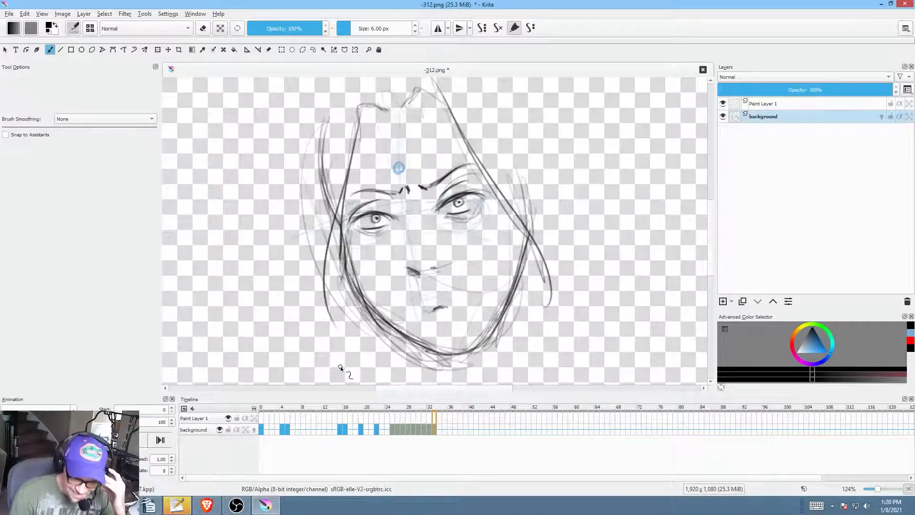
mouse_move(340, 408)
left_mouse_down()
mouse_move(427, 419)
mouse_move(408, 416)
left_mouse_up()
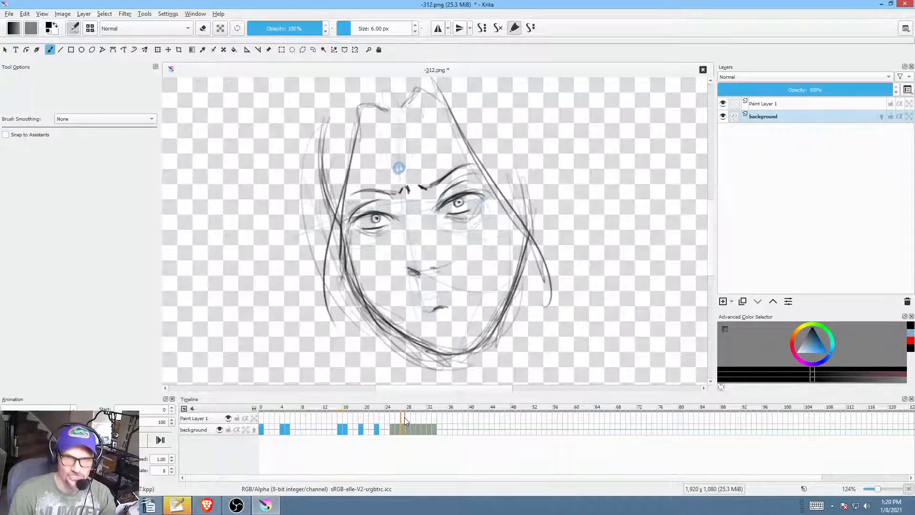
mouse_move(394, 420)
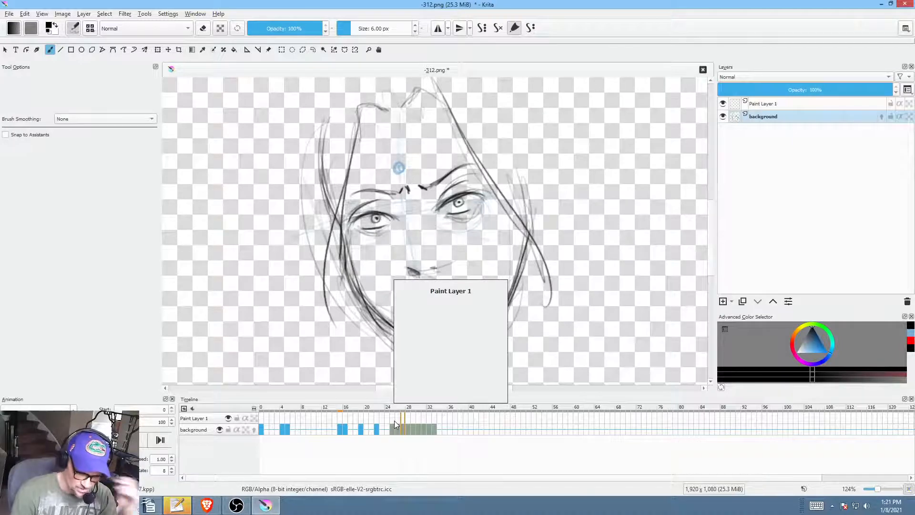
mouse_move(402, 409)
left_mouse_down()
mouse_move(427, 408)
mouse_move(307, 412)
mouse_move(393, 424)
left_mouse_up()
left_click(428, 409)
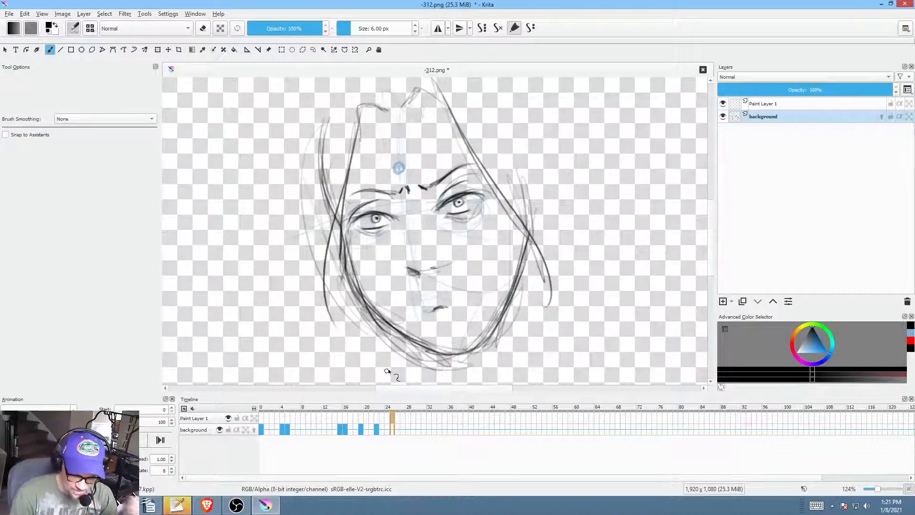
left_click_drag(344, 409, 406, 424)
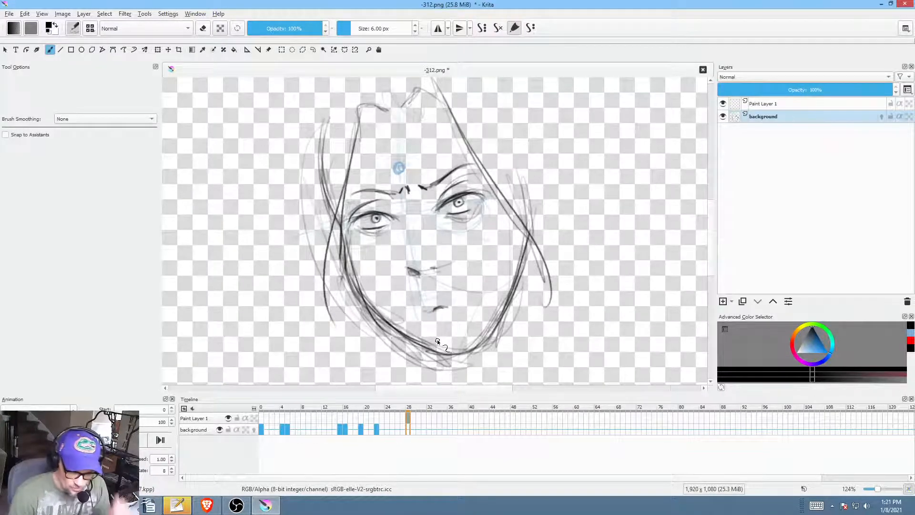
Step: Return to frame 0 with the whole canvas in view and scrub through the opening frames
left_click(262, 429)
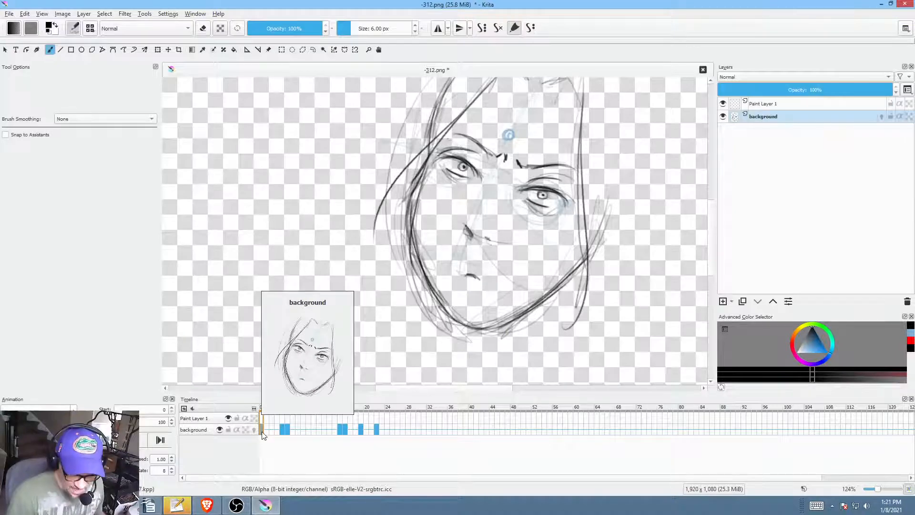
left_click_drag(529, 259, 498, 285)
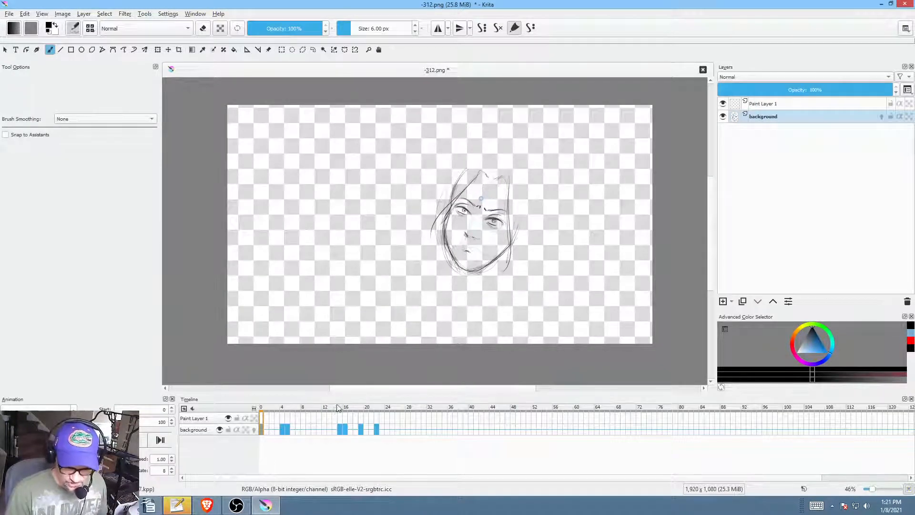
left_click(273, 411)
left_click(287, 414)
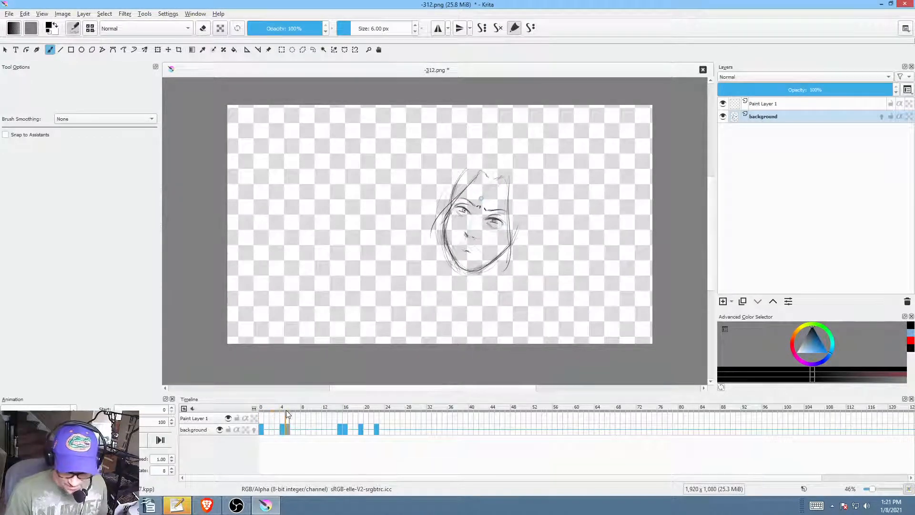
mouse_move(303, 416)
left_mouse_down()
mouse_move(400, 429)
mouse_move(263, 432)
left_mouse_up()
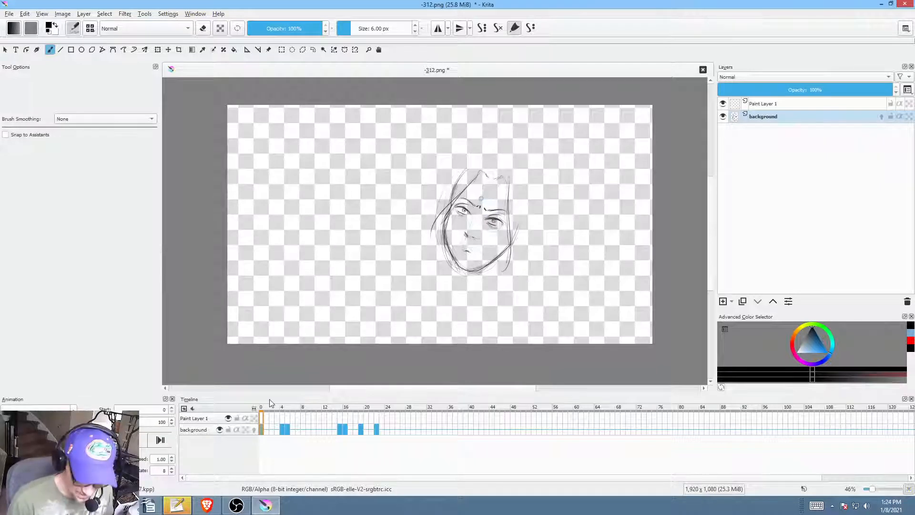
mouse_move(265, 408)
left_mouse_down()
mouse_move(315, 419)
mouse_move(265, 416)
mouse_move(313, 423)
mouse_move(260, 425)
left_mouse_up()
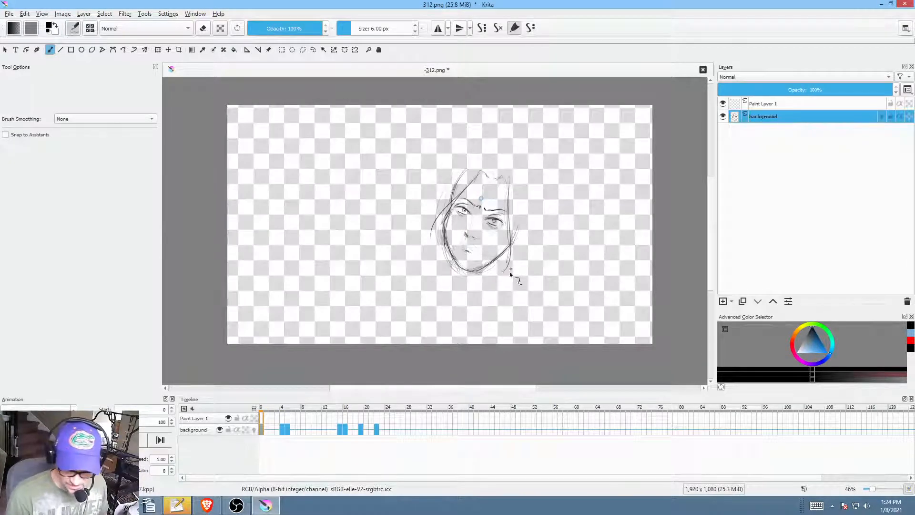
Step: Add a new paint layer above the background and roughly sketch the shoulders and a hood around the face at frame 0
left_click(723, 301)
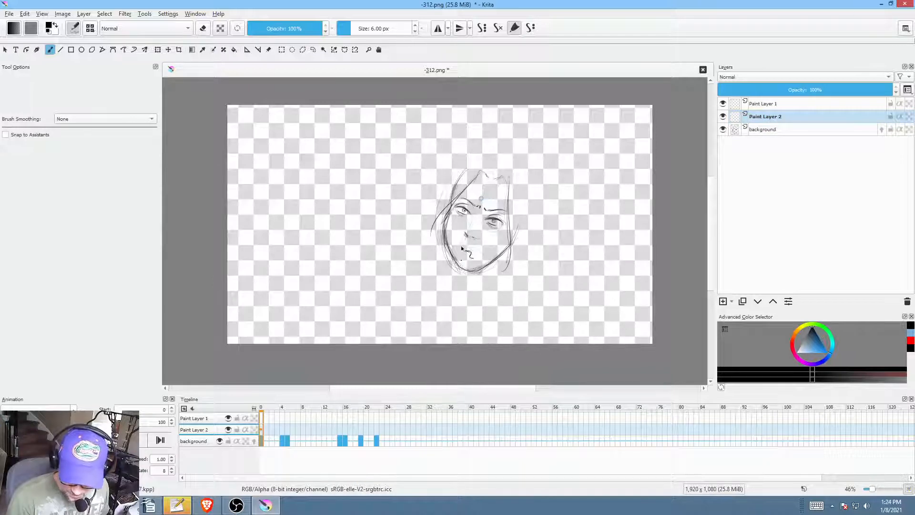
mouse_move(420, 288)
left_mouse_down()
mouse_move(514, 275)
mouse_move(517, 293)
left_mouse_up()
mouse_move(428, 291)
left_mouse_down()
mouse_move(400, 318)
mouse_move(436, 281)
mouse_move(404, 308)
mouse_move(439, 290)
left_mouse_up()
mouse_move(505, 280)
left_mouse_down()
mouse_move(542, 293)
mouse_move(527, 292)
left_mouse_up()
mouse_move(489, 178)
left_mouse_down()
mouse_move(530, 173)
mouse_move(533, 158)
mouse_move(534, 228)
mouse_move(519, 149)
mouse_move(533, 185)
left_mouse_up()
mouse_move(529, 186)
left_mouse_down()
mouse_move(521, 236)
mouse_move(534, 272)
mouse_move(475, 167)
mouse_move(431, 248)
left_mouse_up()
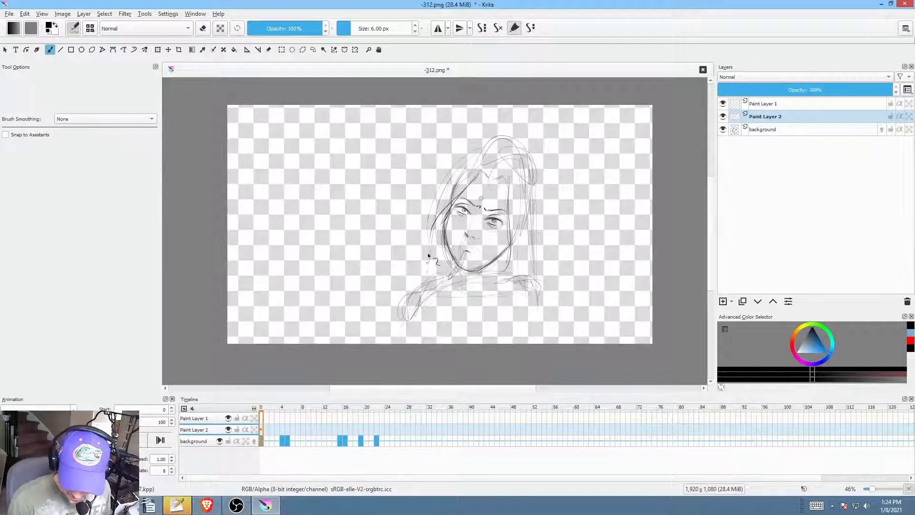
Step: Reinforce the hood outline with darker strokes from the crown down both sides of the face toward the shoulders
left_click_drag(458, 153, 419, 286)
mouse_move(494, 142)
left_mouse_down()
mouse_move(459, 168)
mouse_move(415, 251)
left_mouse_up()
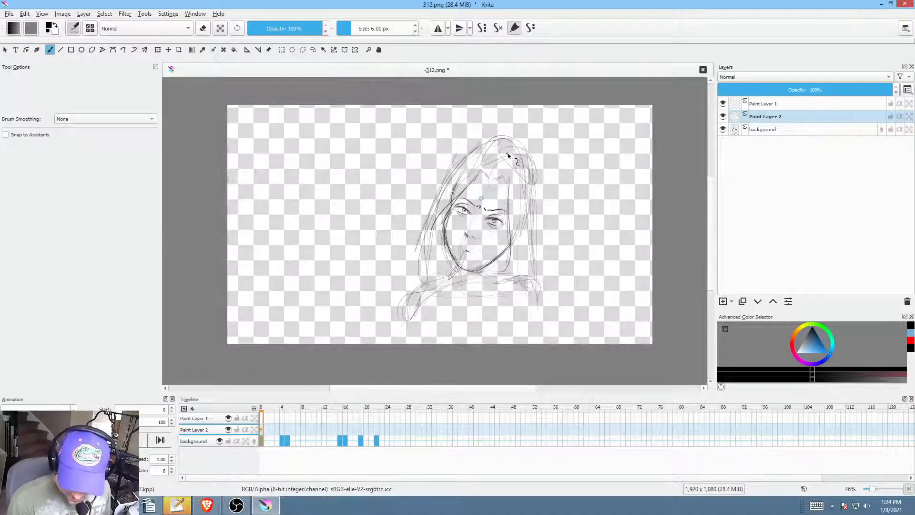
mouse_move(512, 155)
left_mouse_down()
mouse_move(527, 271)
mouse_move(497, 150)
left_mouse_up()
mouse_move(479, 157)
left_mouse_down()
mouse_move(435, 218)
mouse_move(444, 205)
left_mouse_up()
mouse_move(491, 139)
left_mouse_down()
mouse_move(441, 190)
mouse_move(524, 148)
mouse_move(548, 180)
mouse_move(548, 210)
left_mouse_up()
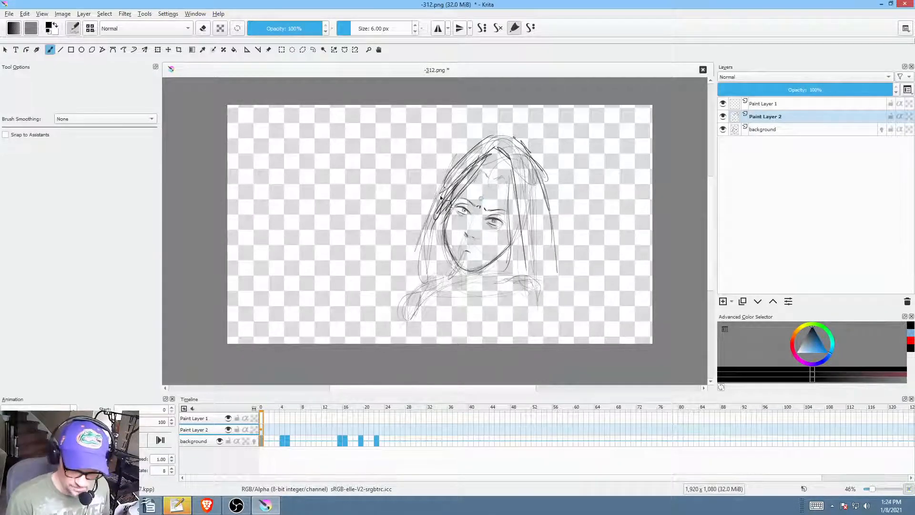
left_click_drag(451, 193, 435, 265)
mouse_move(450, 191)
left_mouse_down()
mouse_move(439, 284)
mouse_move(429, 274)
mouse_move(417, 291)
left_mouse_up()
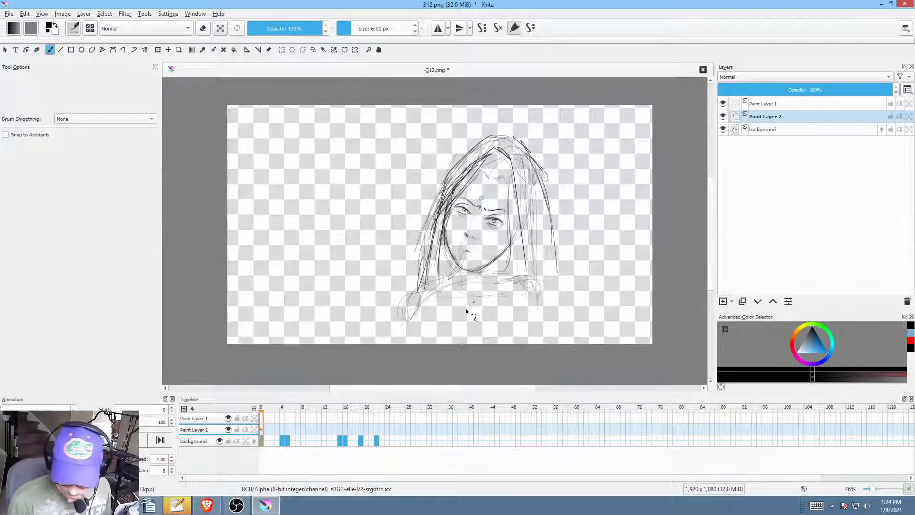
Step: Sketch the draped collar below the chin, the neck line and the sloping contours of both shoulders
mouse_move(508, 285)
left_mouse_down()
mouse_move(556, 299)
mouse_move(554, 307)
left_mouse_up()
mouse_move(477, 288)
left_mouse_down()
mouse_move(460, 295)
mouse_move(482, 295)
mouse_move(464, 272)
mouse_move(435, 293)
mouse_move(447, 278)
left_mouse_up()
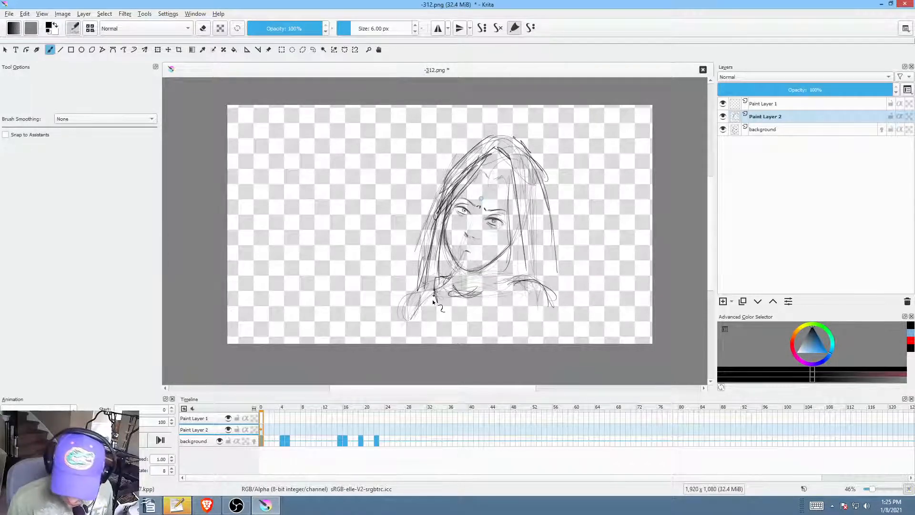
left_click_drag(513, 276, 467, 299)
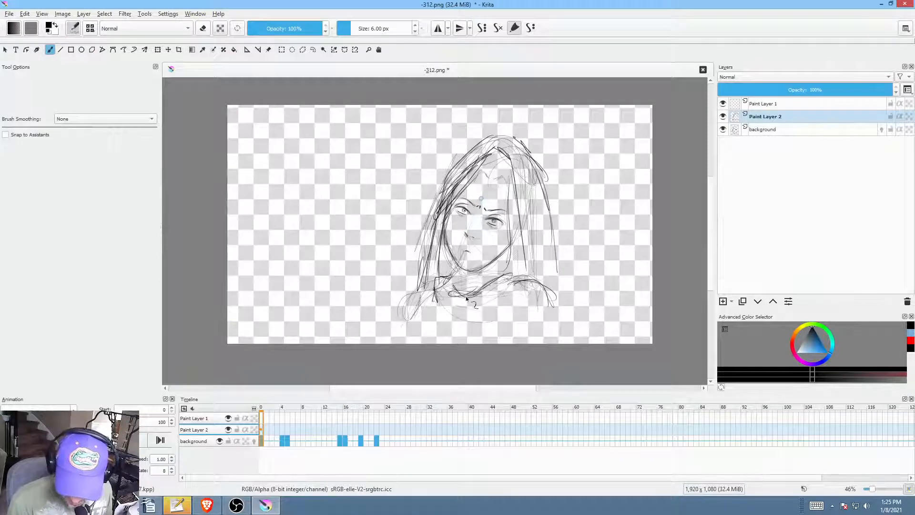
mouse_move(504, 253)
left_mouse_down()
mouse_move(498, 270)
mouse_move(505, 268)
left_mouse_up()
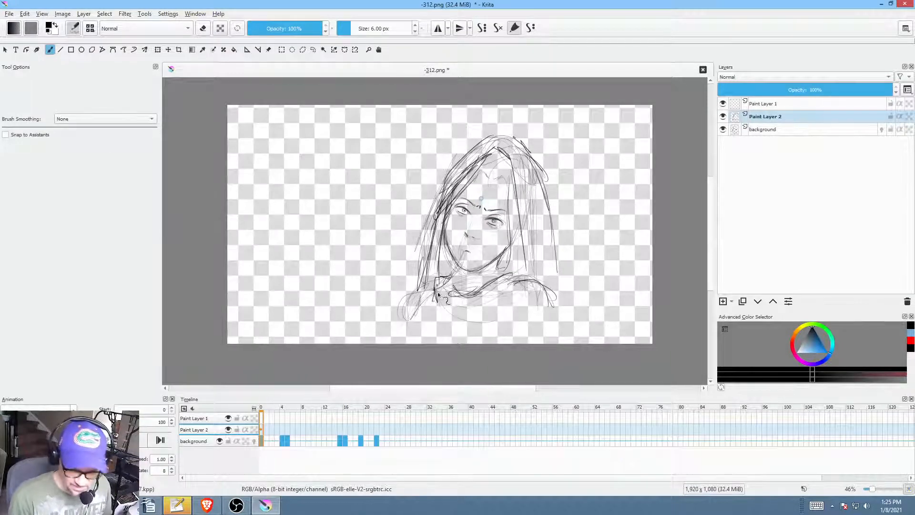
mouse_move(427, 281)
left_mouse_down()
mouse_move(409, 295)
mouse_move(409, 331)
mouse_move(427, 288)
mouse_move(400, 340)
left_mouse_up()
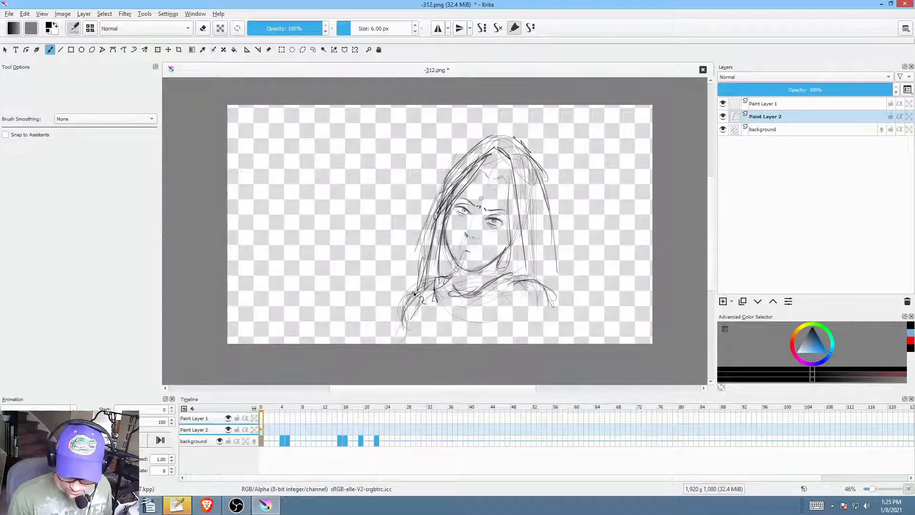
Step: Draw long, dark strands framing both sides of the face and running down over the collar
mouse_move(422, 224)
left_mouse_down()
mouse_move(416, 312)
mouse_move(436, 319)
left_mouse_up()
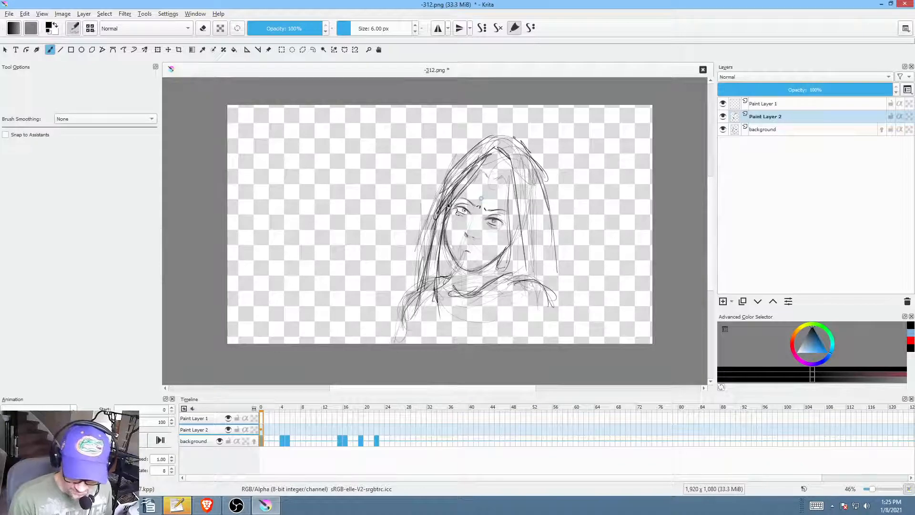
left_click_drag(459, 200, 442, 301)
left_click_drag(450, 203, 442, 315)
mouse_move(449, 207)
left_mouse_down()
mouse_move(499, 154)
mouse_move(469, 171)
mouse_move(506, 165)
mouse_move(511, 247)
left_mouse_up()
left_click_drag(508, 196, 506, 292)
left_click_drag(511, 256, 504, 316)
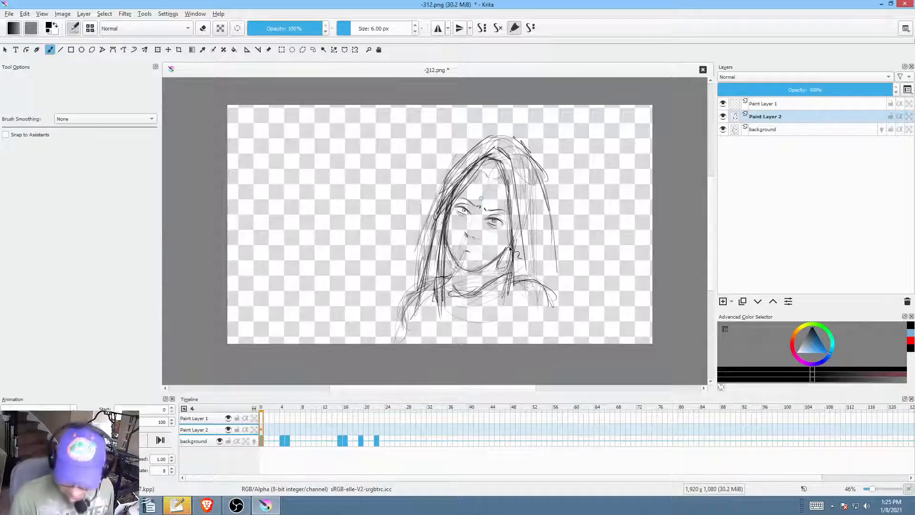
Step: Extend the strand beside the face down over the chest and sketch the neighbouring shoulder, inner arm line and outer hood edge at frame 0
left_click_drag(514, 224, 505, 284)
mouse_move(508, 184)
left_mouse_down()
mouse_move(512, 244)
mouse_move(491, 329)
left_mouse_up()
mouse_move(504, 279)
left_mouse_down()
mouse_move(492, 342)
mouse_move(534, 289)
mouse_move(556, 294)
left_mouse_up()
left_click_drag(550, 287, 545, 228)
left_click_drag(534, 164, 553, 220)
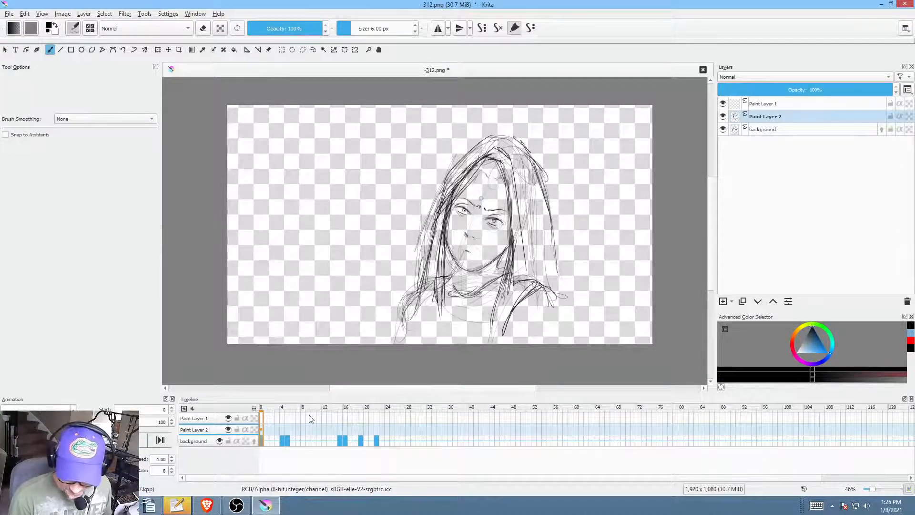
Step: Save the document, then scrub the timeline to compare the hood with the face at frame 15
left_click(266, 409)
left_click(9, 13)
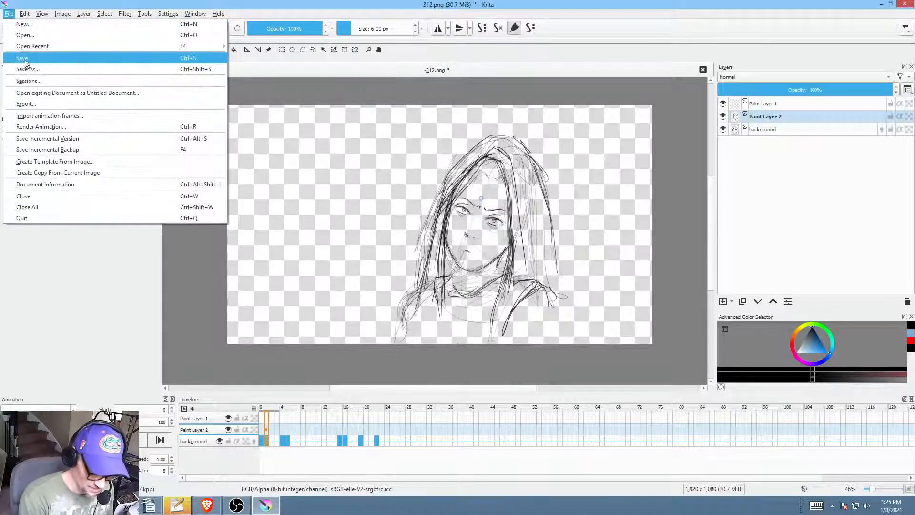
left_click(29, 64)
left_click(583, 398)
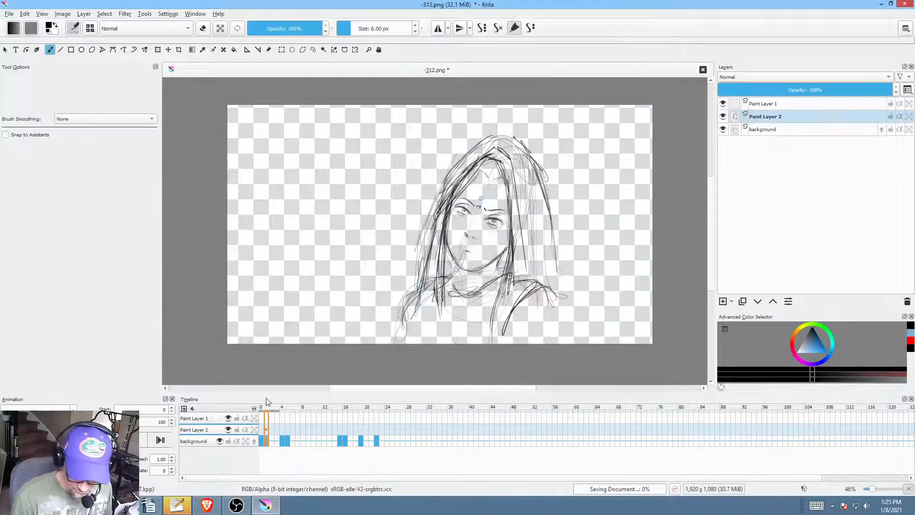
left_click_drag(266, 411, 343, 450)
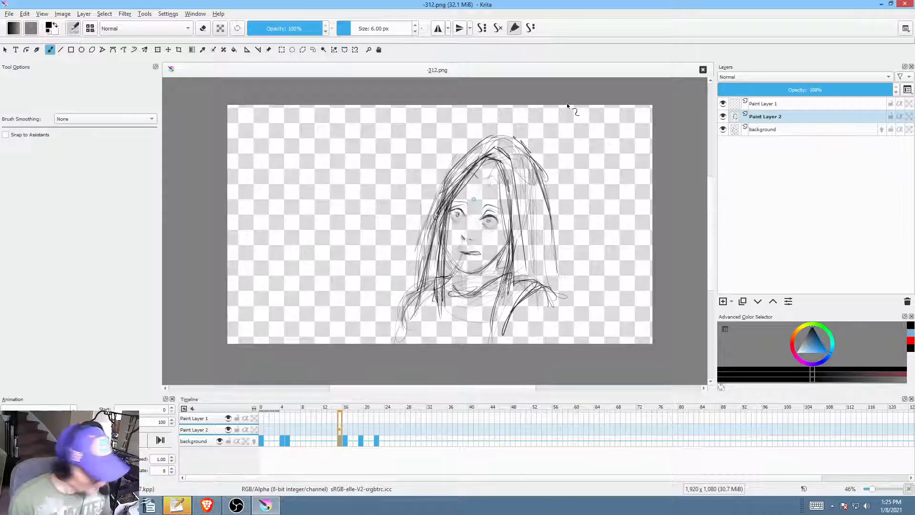
Step: Try to lasso the hood on Paint Layer 2 and rotate and shift it to fit the tilted faces at frames 15 and 16
key("l")
mouse_move(559, 133)
left_mouse_down()
mouse_move(429, 155)
mouse_move(392, 245)
mouse_move(458, 297)
mouse_move(566, 266)
left_mouse_up()
key("ctrl+t")
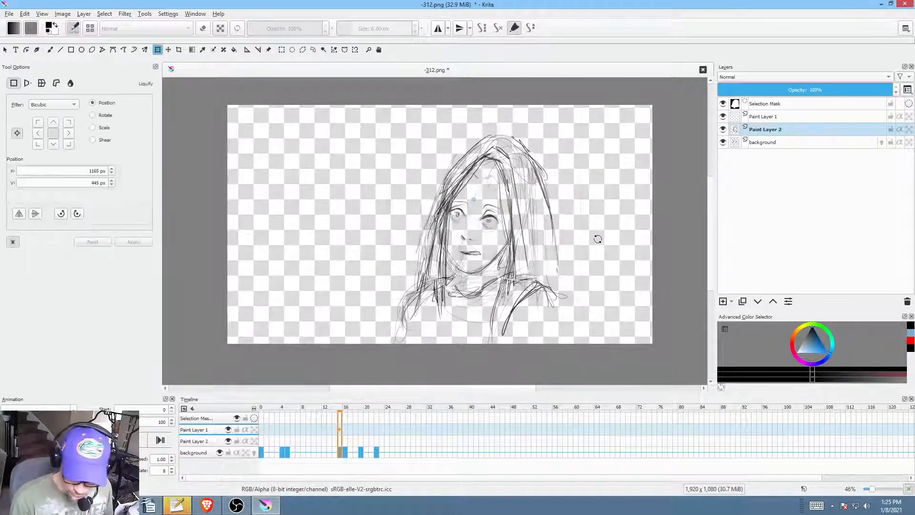
left_click_drag(596, 239, 532, 239)
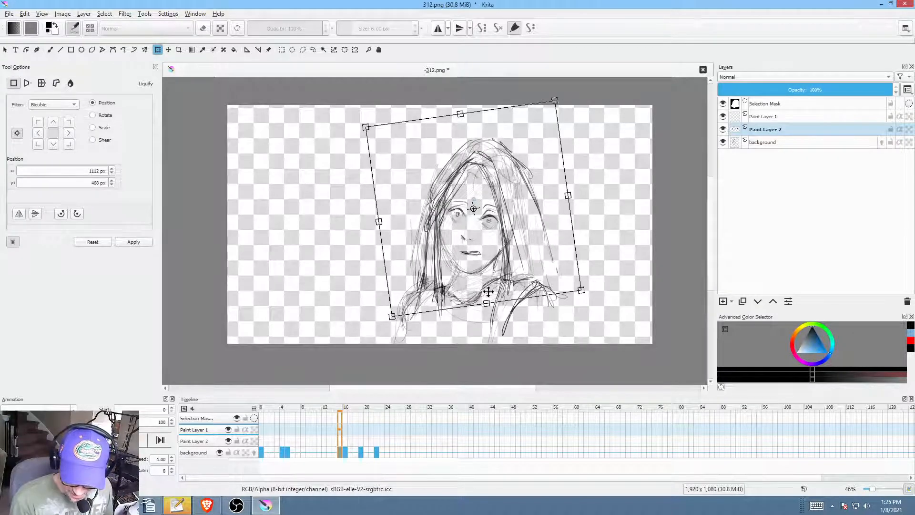
left_click(347, 448)
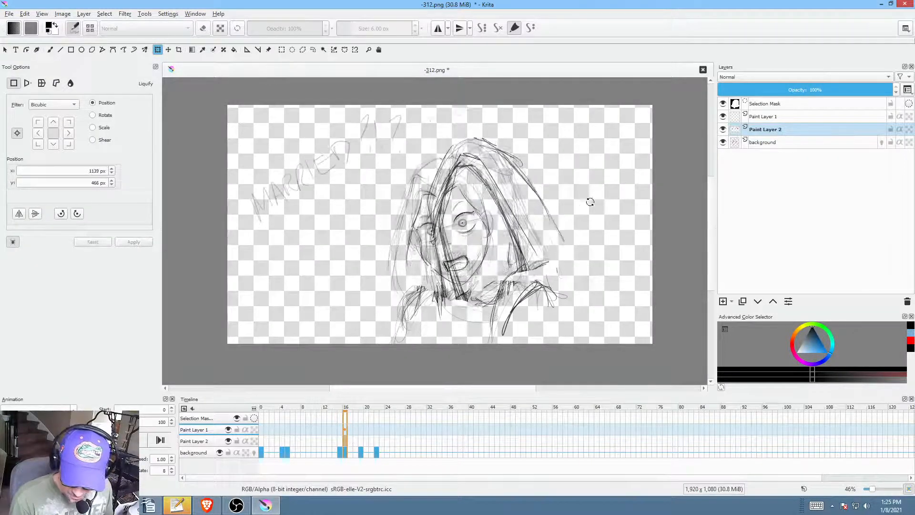
left_click_drag(486, 245, 462, 240)
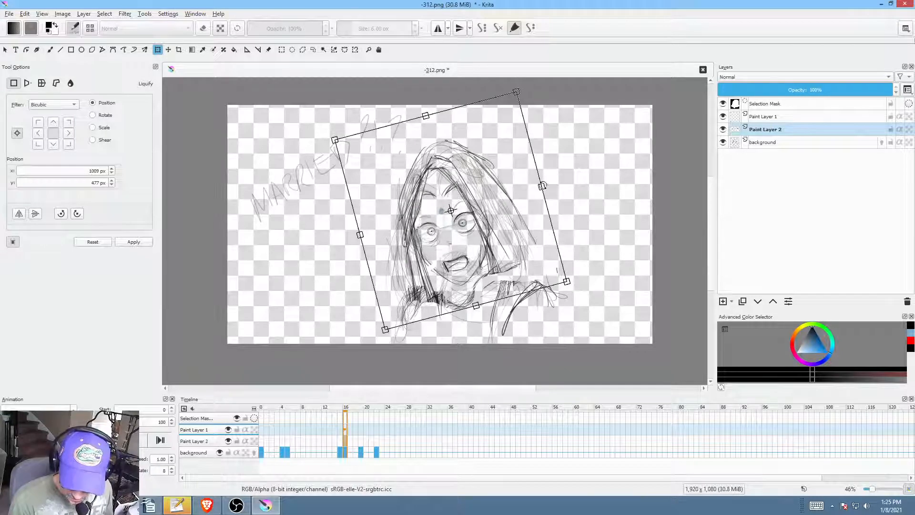
left_click_drag(544, 188, 550, 187)
left_click_drag(514, 237, 514, 234)
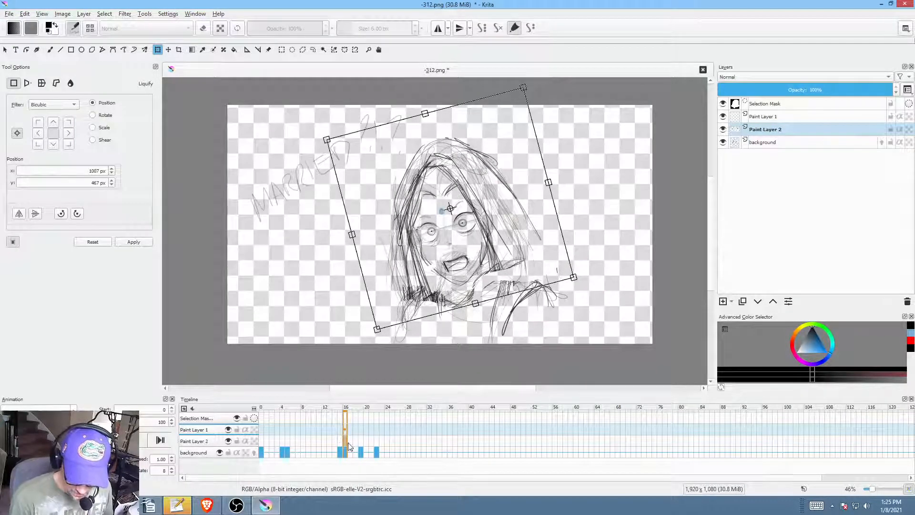
Step: Undo the hood transformations and the lasso selection back to the untransformed hood sketch
key("ctrl+z")
key("ctrl+z")
key("ctrl+z")
key("ctrl+z")
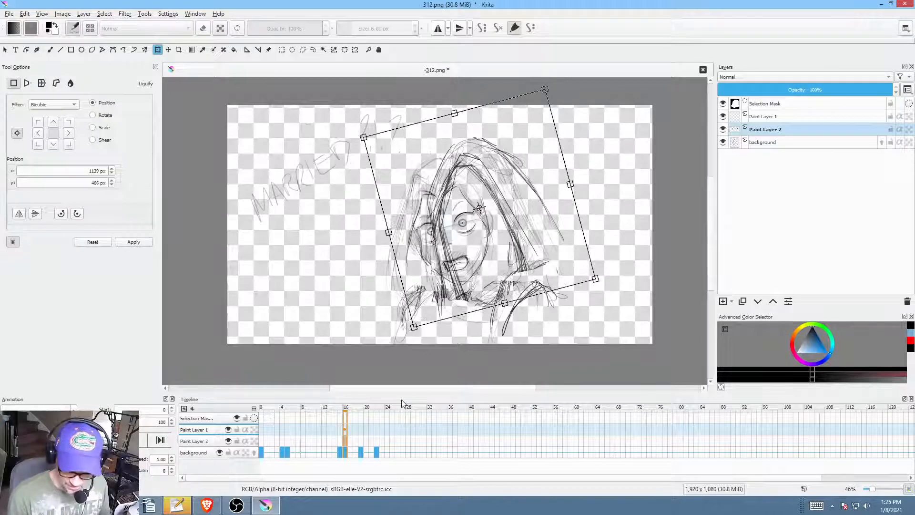
key("ctrl+z")
key("ctrl+z")
key("ctrl+z")
key("ctrl+z")
key("ctrl+z")
key("ctrl+z")
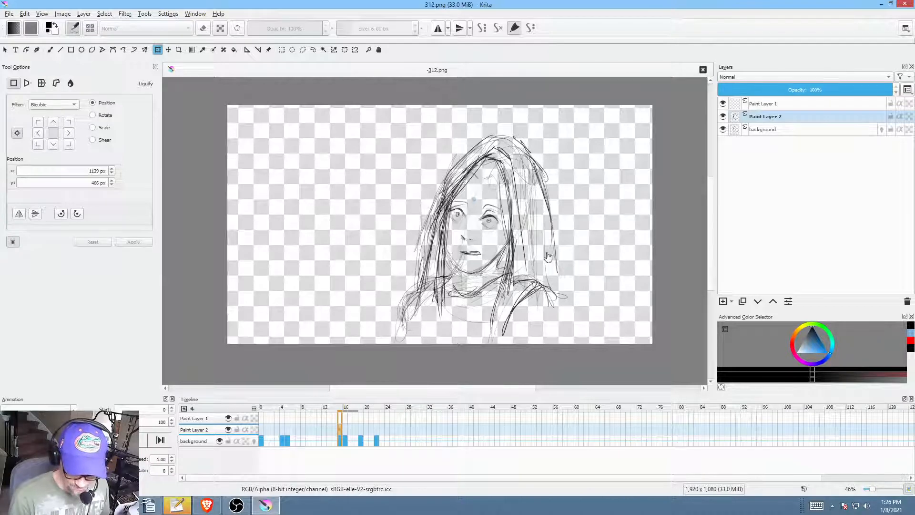
key("ctrl+z")
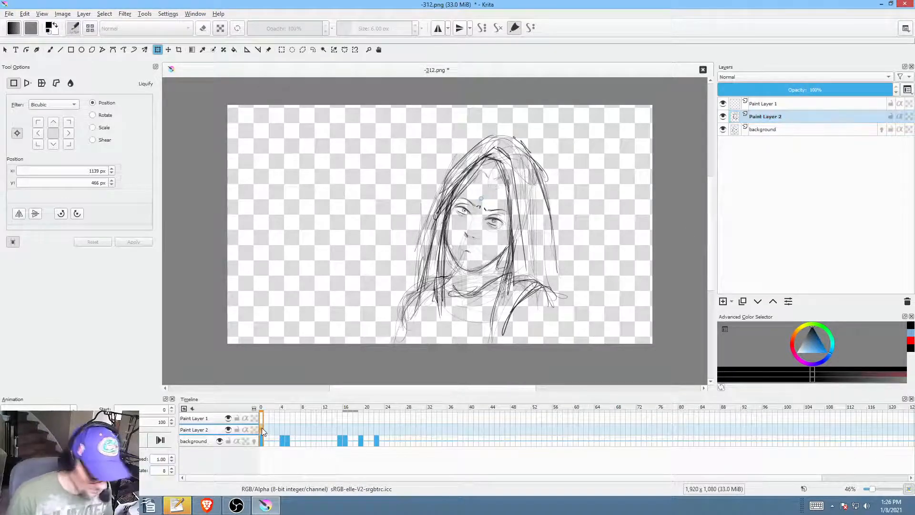
Step: Make the hood sketch a keyframe at frame 0 of Paint Layer 2 and go to frame 15
key("F6")
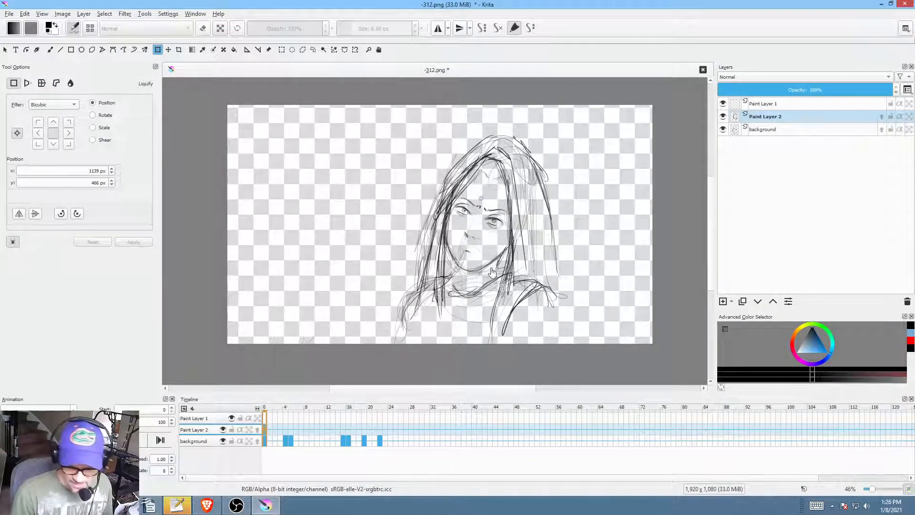
left_click(286, 409)
left_click_drag(286, 409, 275, 428)
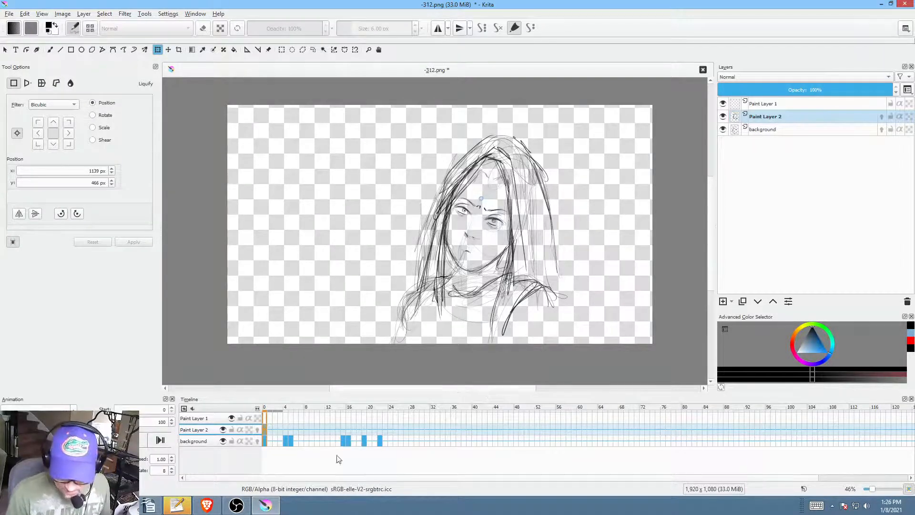
left_click(291, 429)
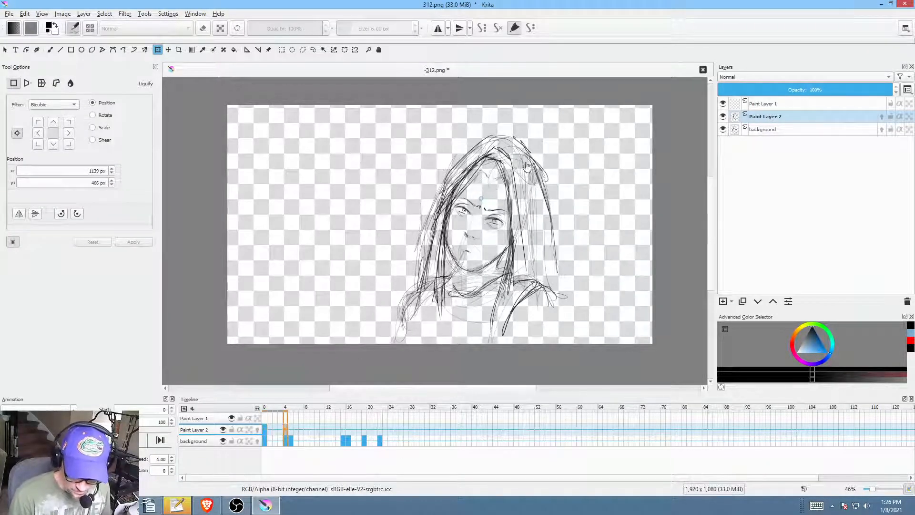
left_click(346, 429)
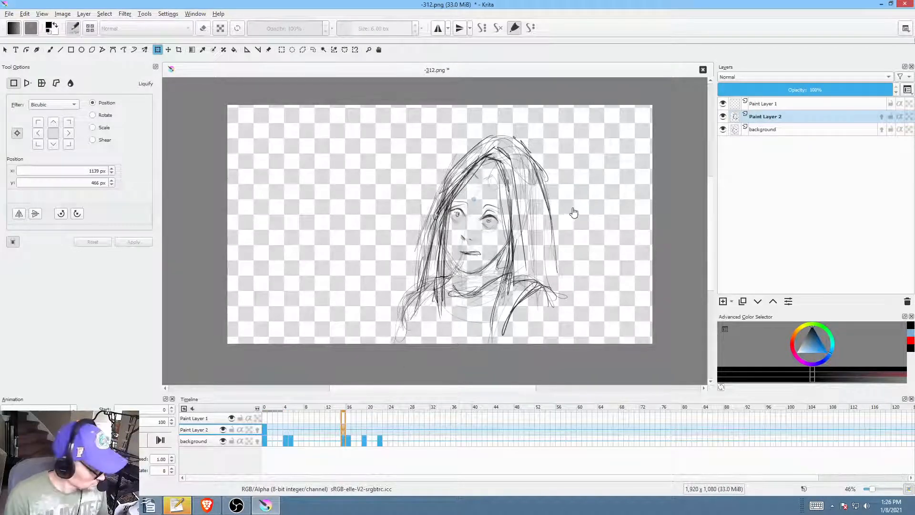
Step: Try to rotate and shift the hood and shoulders on Paint Layer 2 to fit the face at frame 15
key("l")
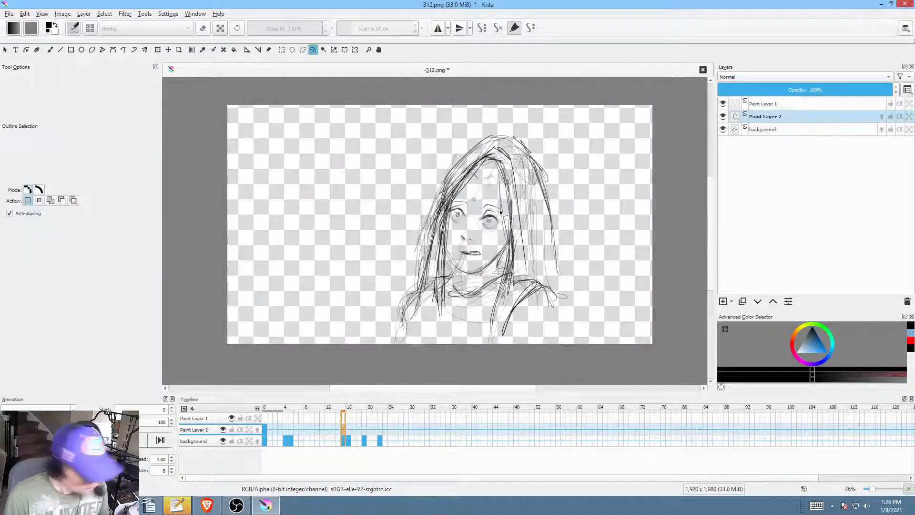
key("ctrl+t")
left_click_drag(473, 251, 469, 291)
left_click_drag(594, 263, 577, 257)
key("ctrl+z")
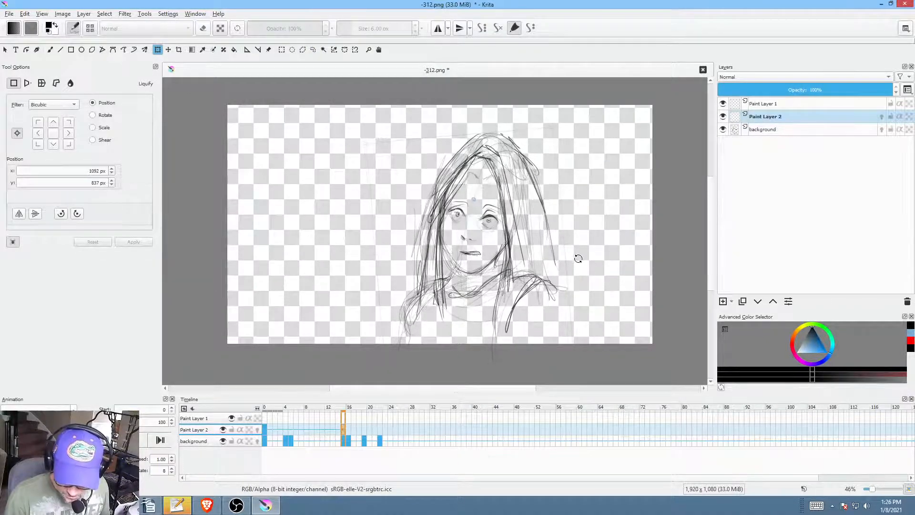
left_click(579, 255)
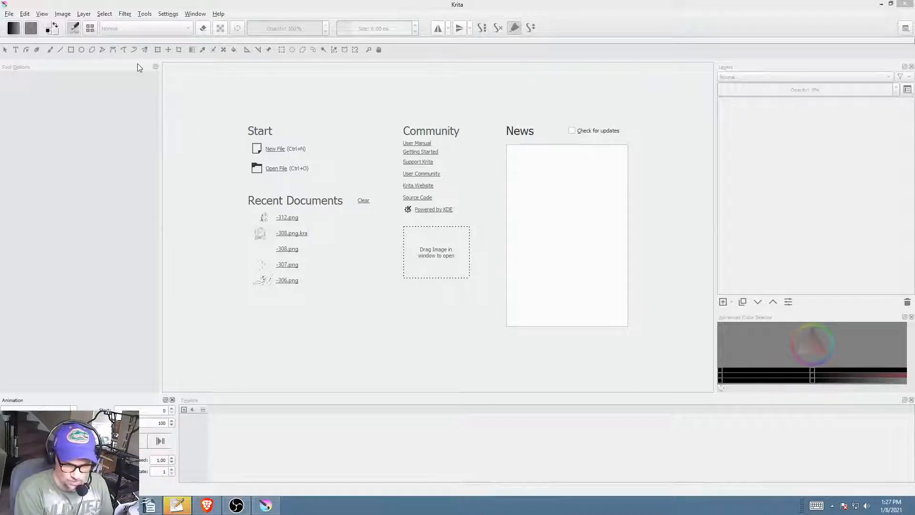
Step: Open the saved -312.png.kra file from the scenes folder
left_click(8, 14)
left_click(19, 35)
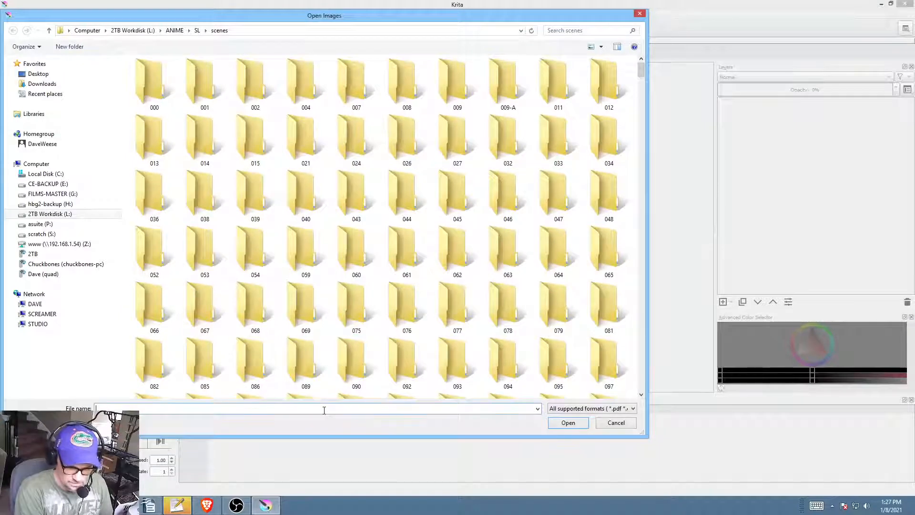
type("-312")
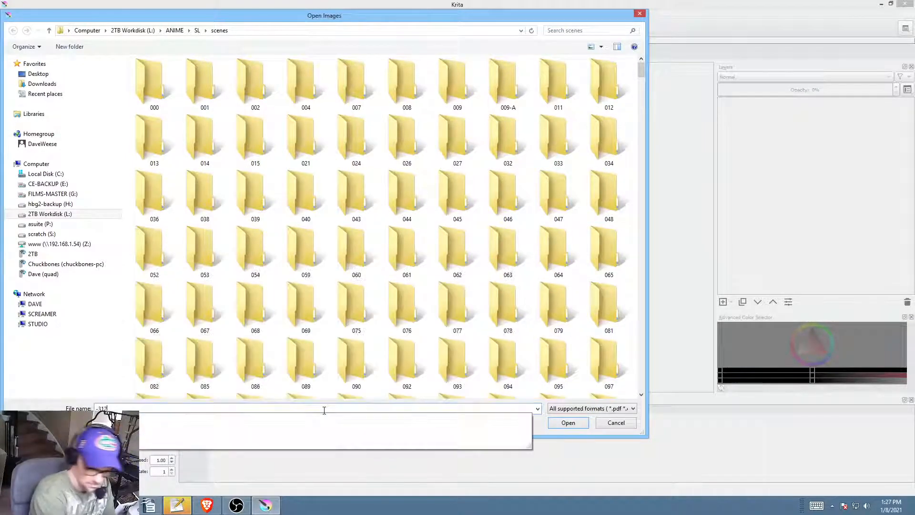
left_click(142, 428)
left_click(571, 423)
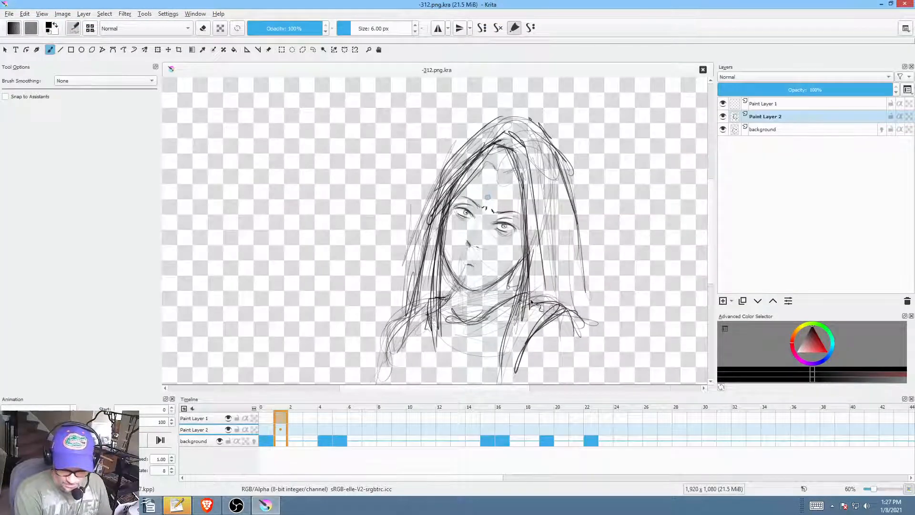
Step: Make the hood sketch a keyframe at frame 0 of Paint Layer 2
scroll(536, 246, "down", 2)
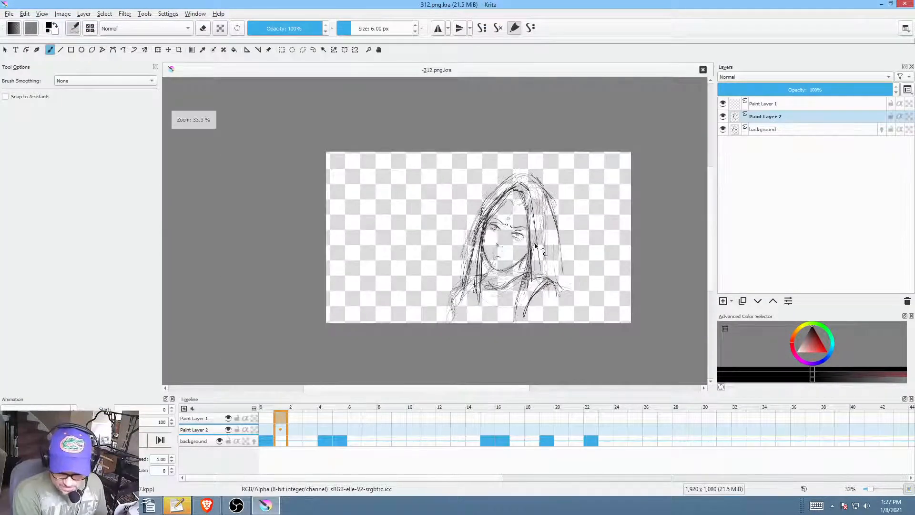
left_click(269, 426)
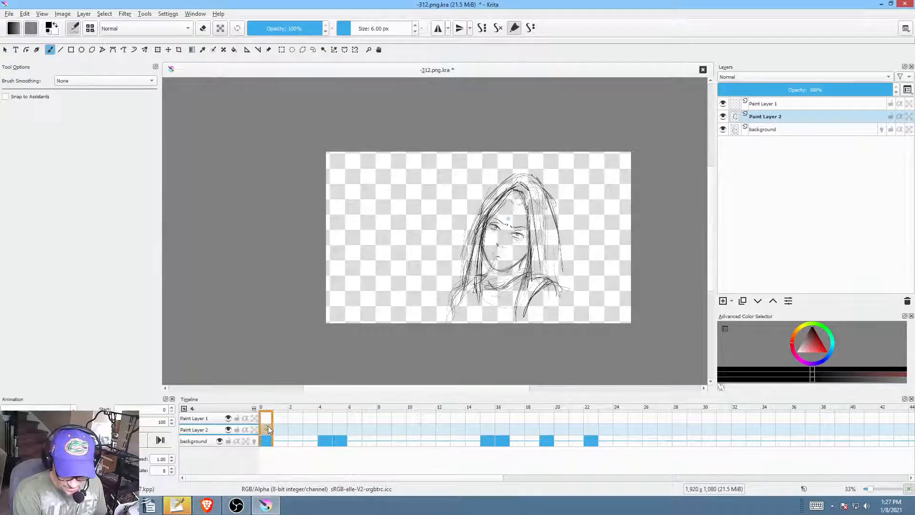
left_click_drag(254, 408, 224, 408)
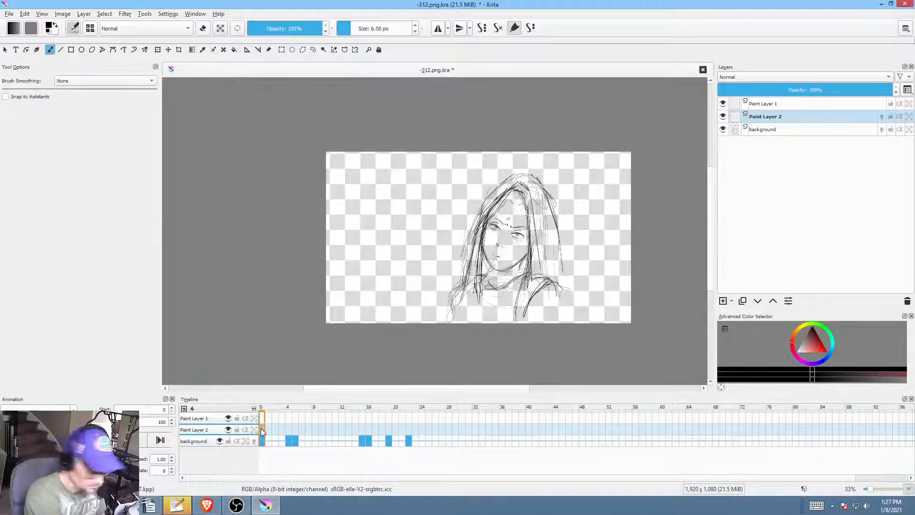
key("Insert")
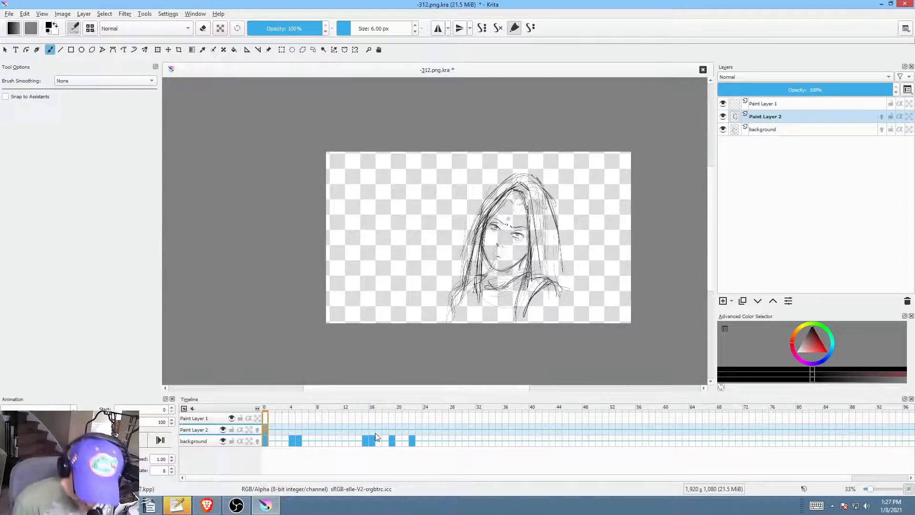
Step: Lasso the hood on Paint Layer 2 and transform it to follow the tilted faces at frames 15 and 16
left_click(366, 429)
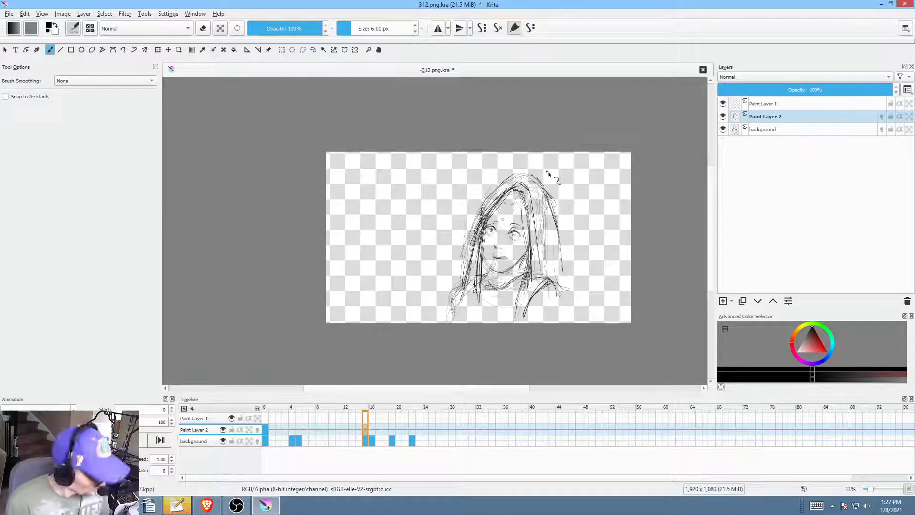
key("l")
mouse_move(571, 165)
left_mouse_down()
mouse_move(473, 180)
mouse_move(443, 244)
left_mouse_up()
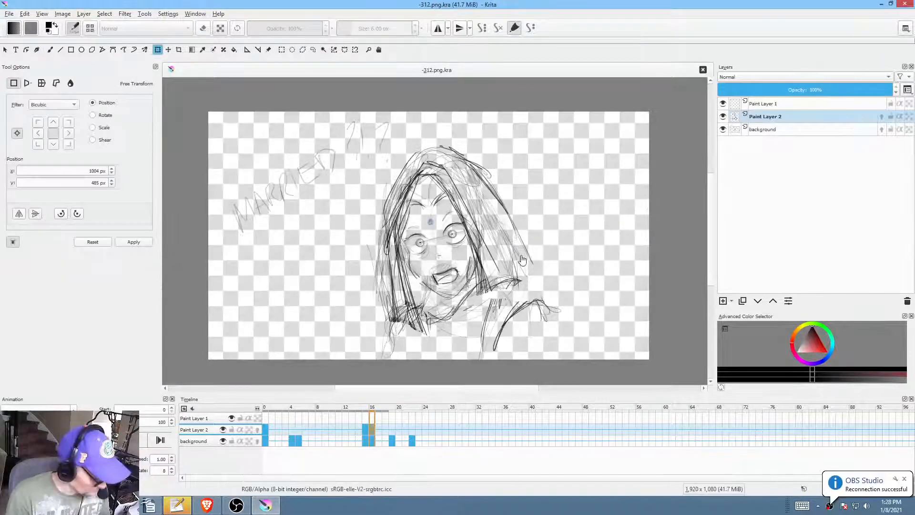
Step: Redraw both shoulder contours with darker brush strokes below the tilted hood at frame 16
key("b")
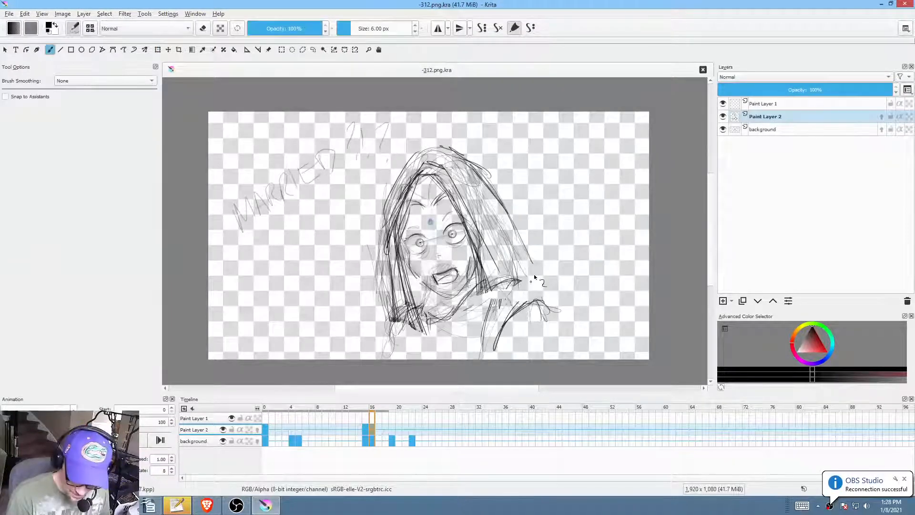
left_click_drag(533, 290, 551, 320)
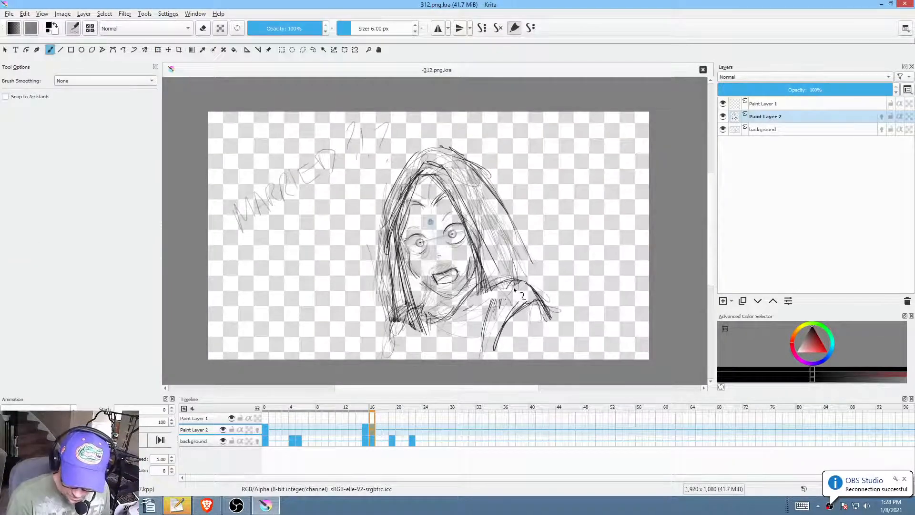
left_click_drag(400, 319, 379, 345)
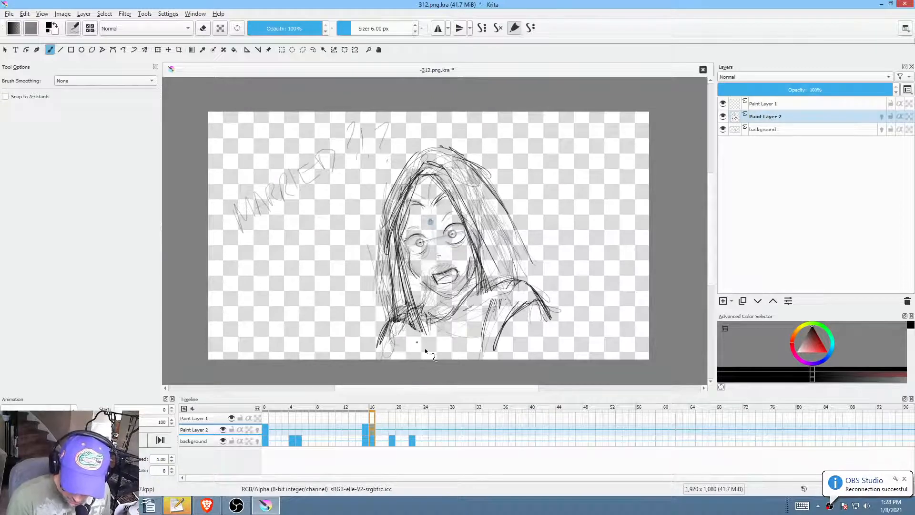
Step: Check frame 15, darken both shoulder contours at frame 0, and play back the animation
left_click(364, 425)
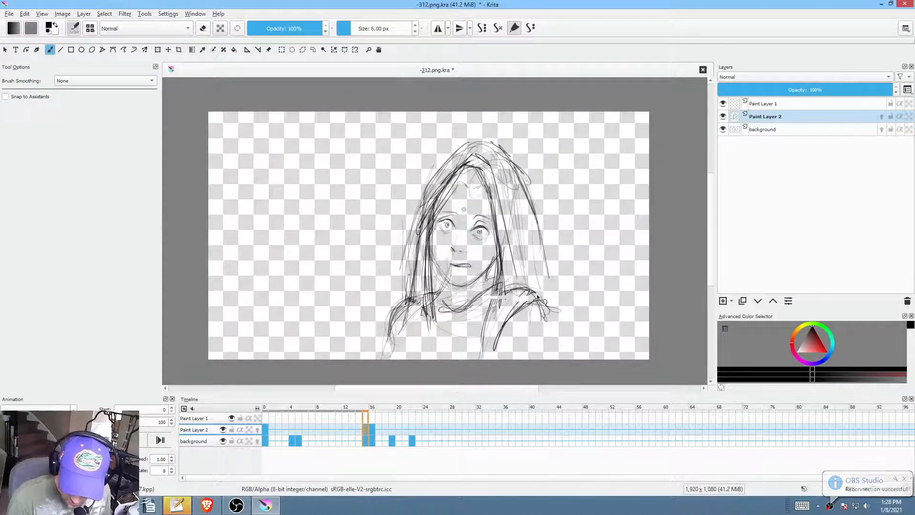
left_click(266, 427)
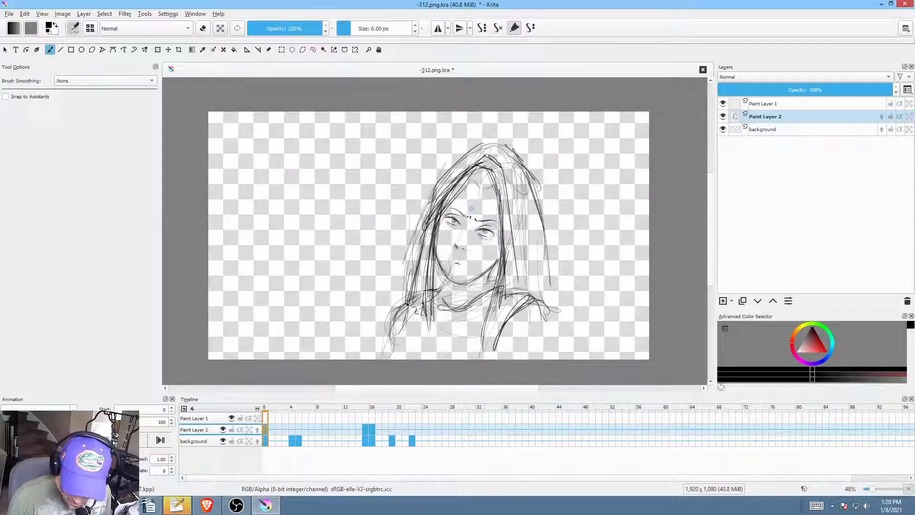
left_click_drag(404, 301, 391, 339)
left_click_drag(514, 292, 553, 321)
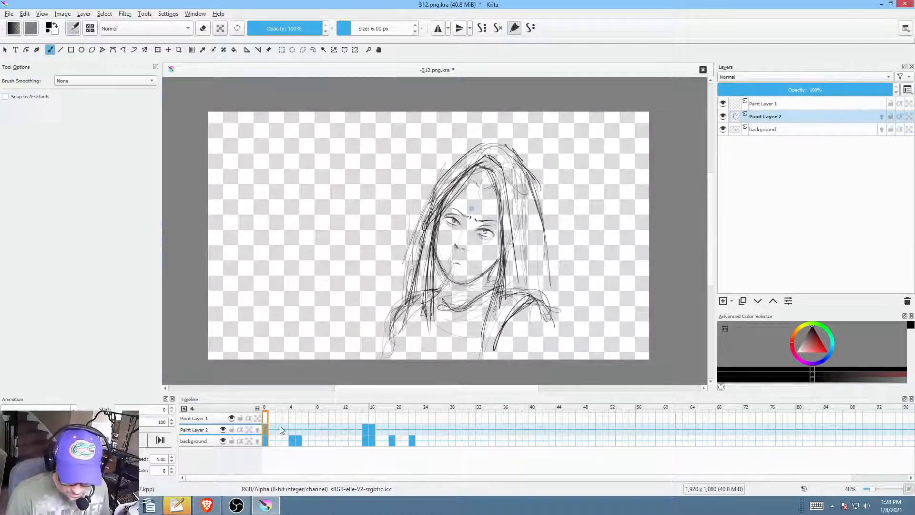
key("space")
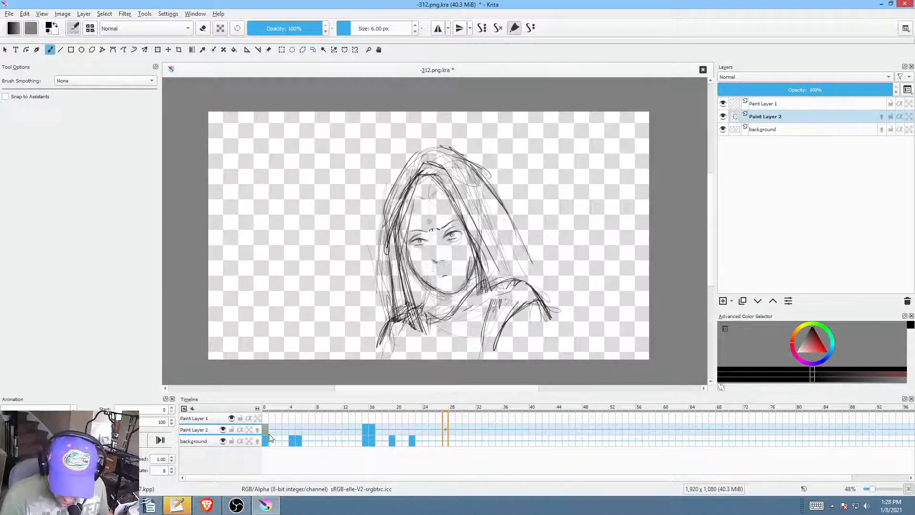
Step: Replay the animation, check frames 16 and 22, and remove the background layer's keyframe at frame 22
key("space")
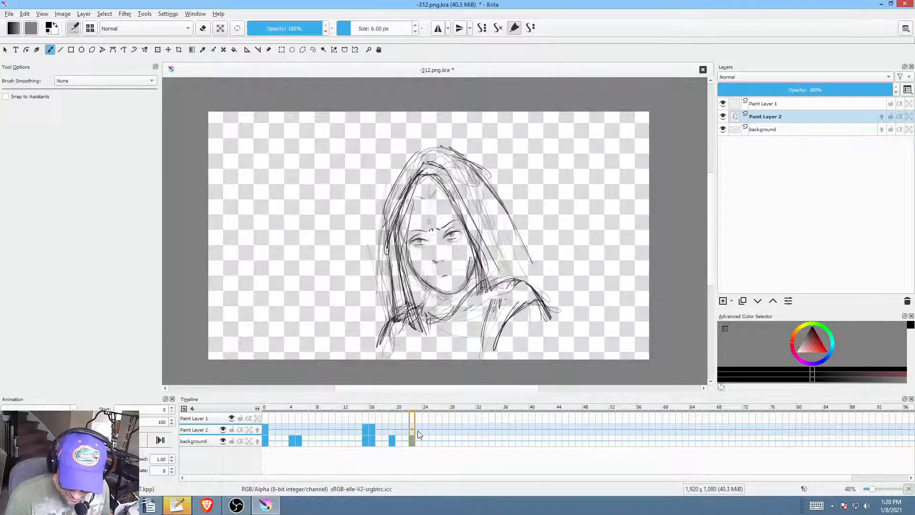
left_click(374, 441)
key("space")
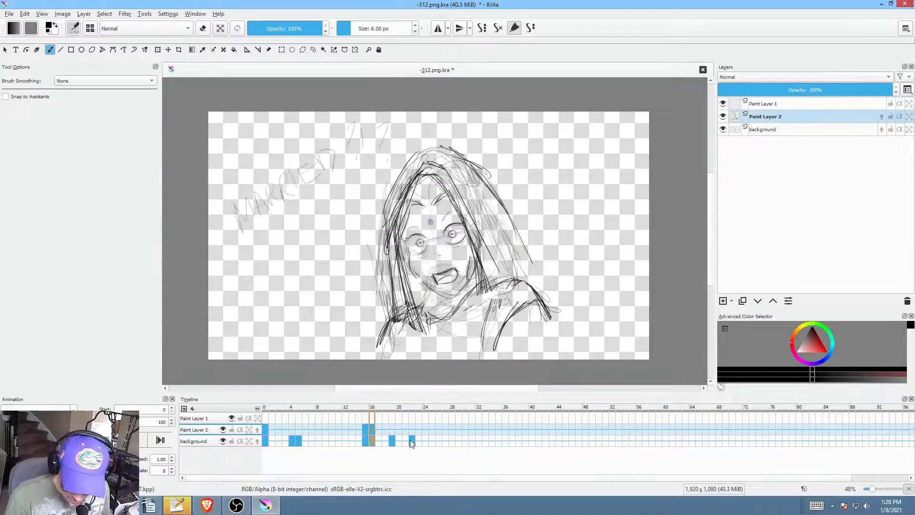
left_click(412, 438)
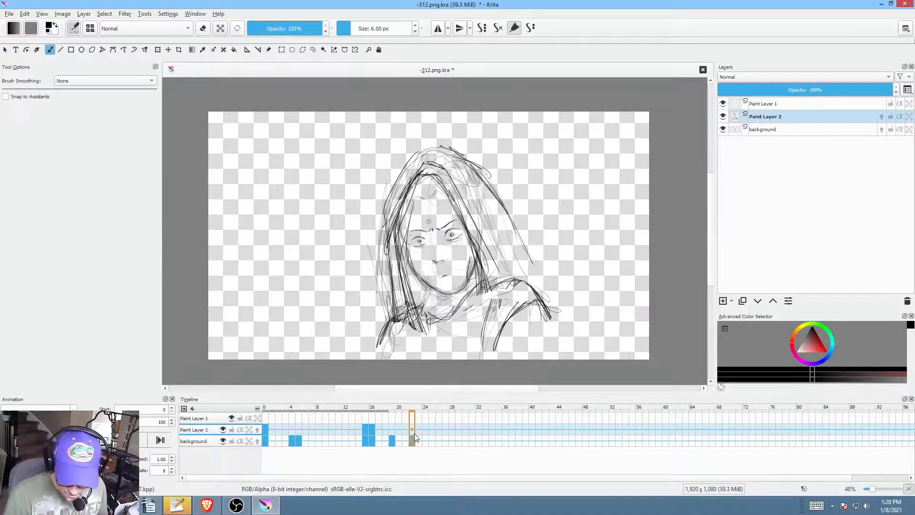
left_click(431, 439)
left_click(346, 439)
Step: Play back the animation from frames 12 and 0 to review the timing of the expression change
key("space")
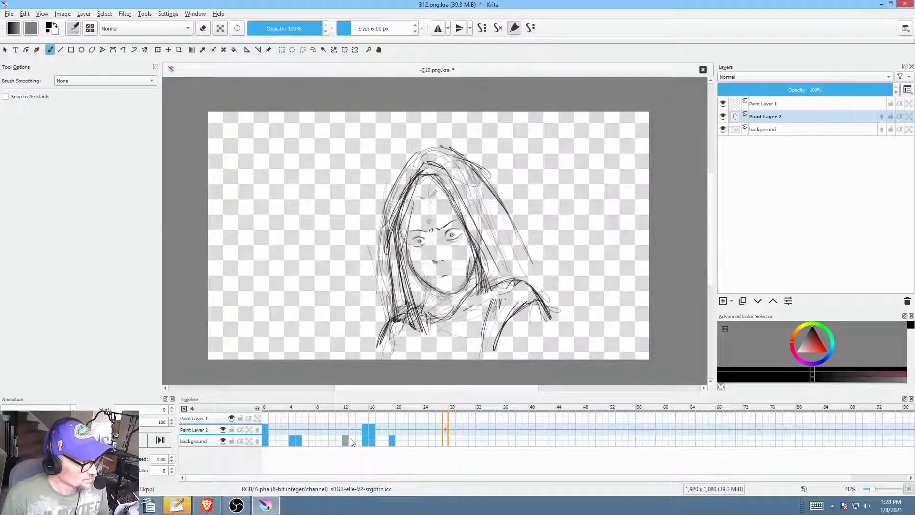
key("space")
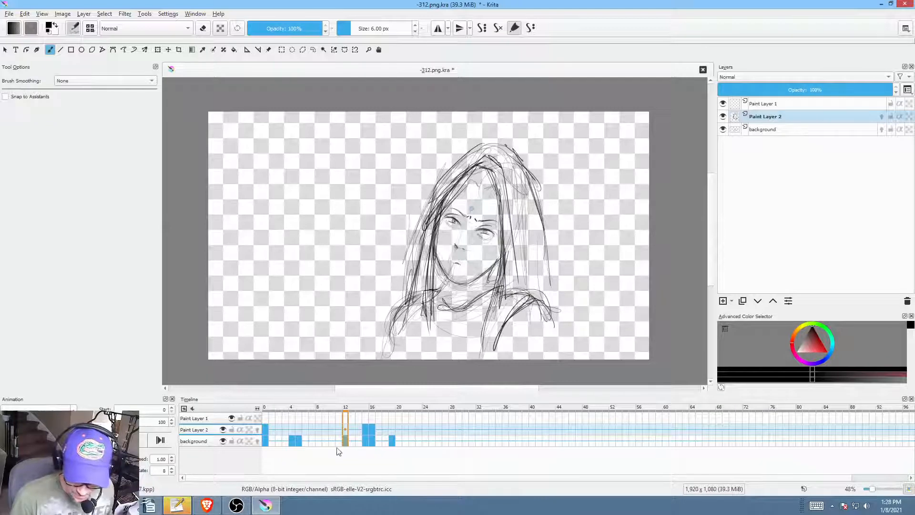
left_click(265, 445)
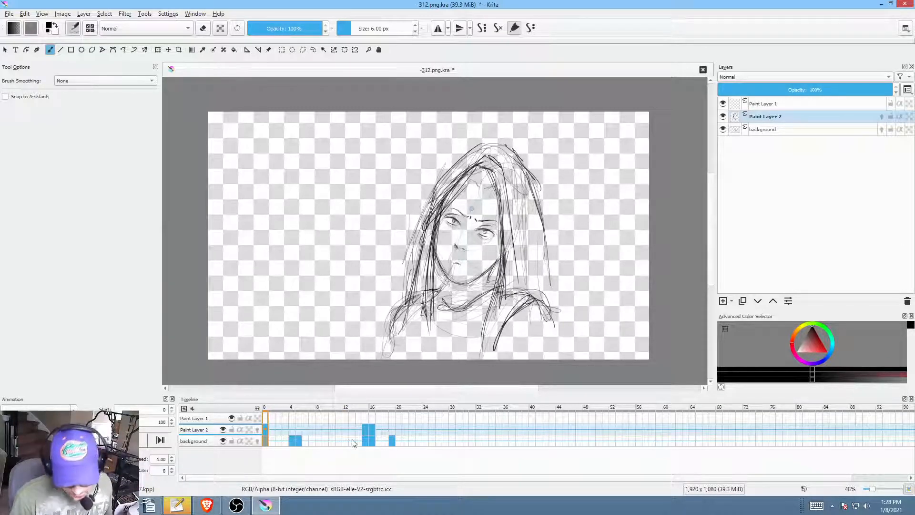
left_click(420, 443)
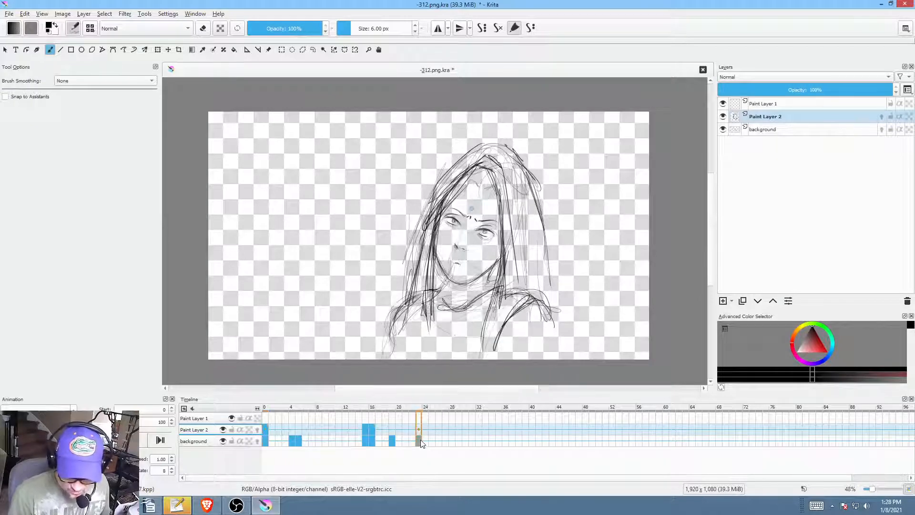
left_click(268, 446)
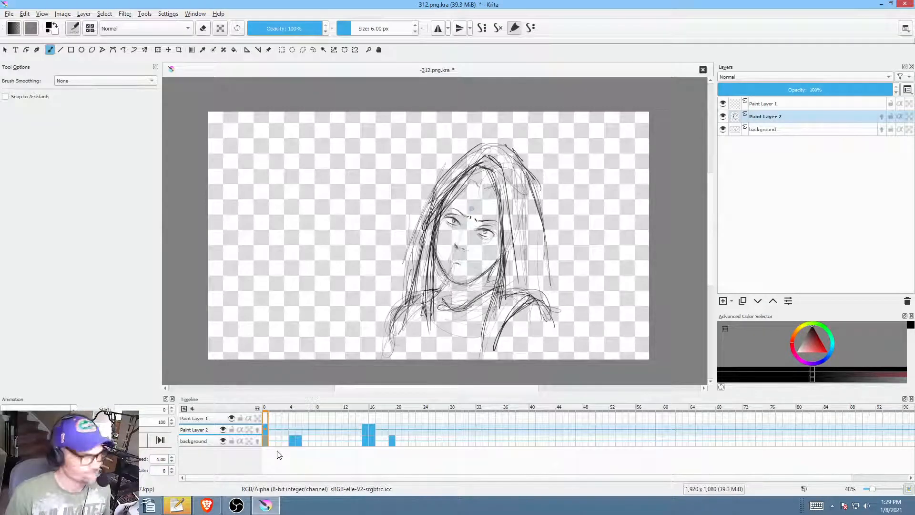
key("space")
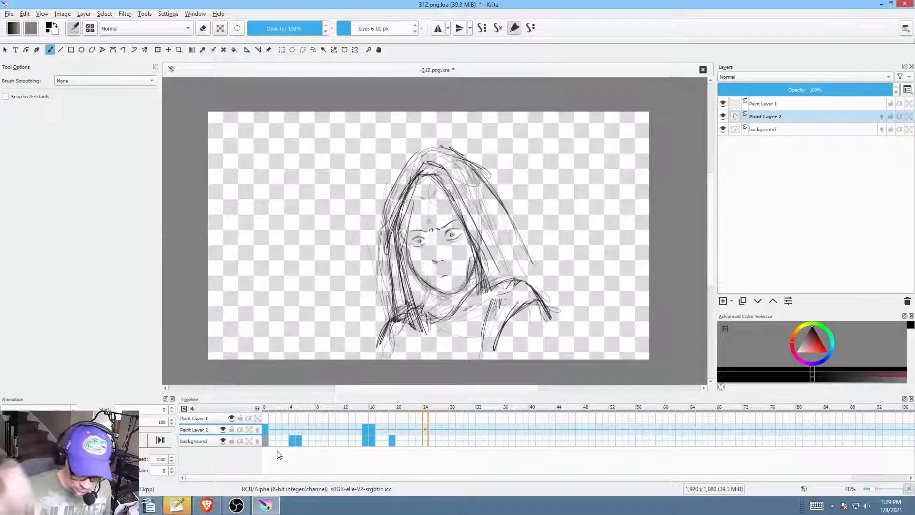
key("space")
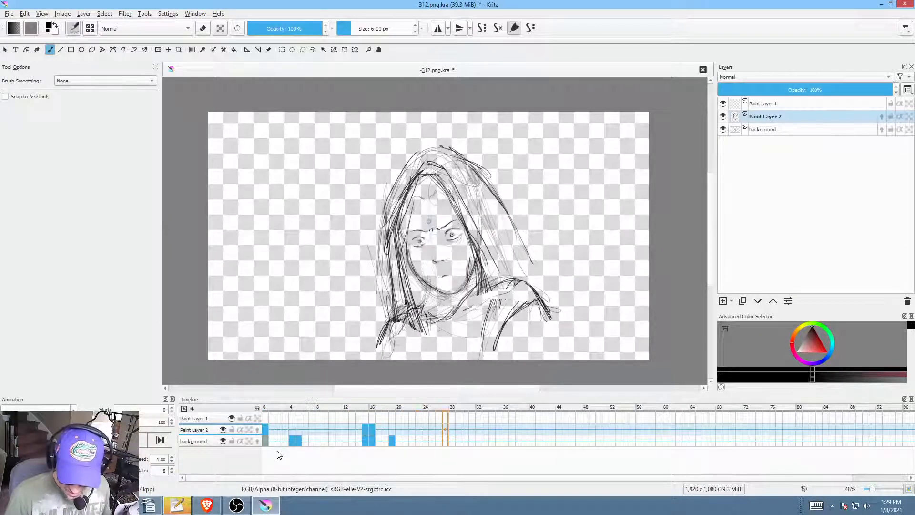
Step: Compare the faces at frames 15, 16 and 19 of the animation up close
left_click(375, 443)
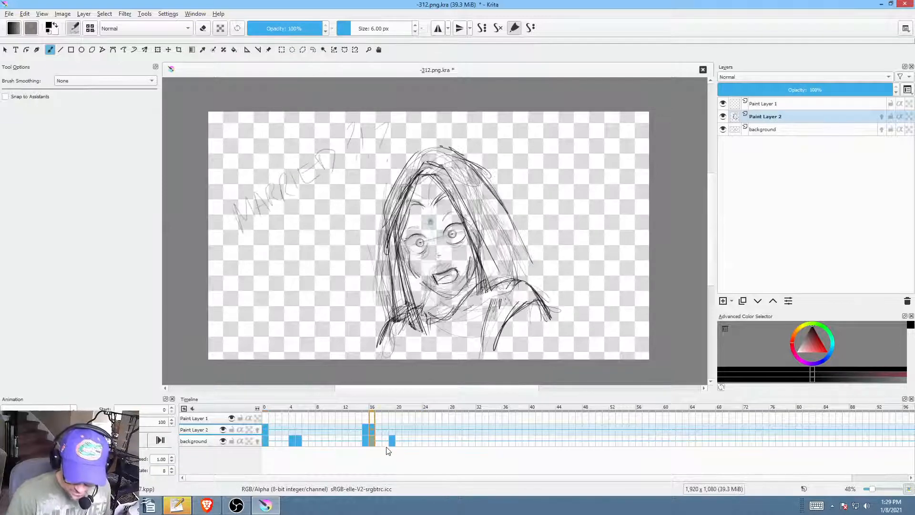
scroll(432, 341, "up", 5)
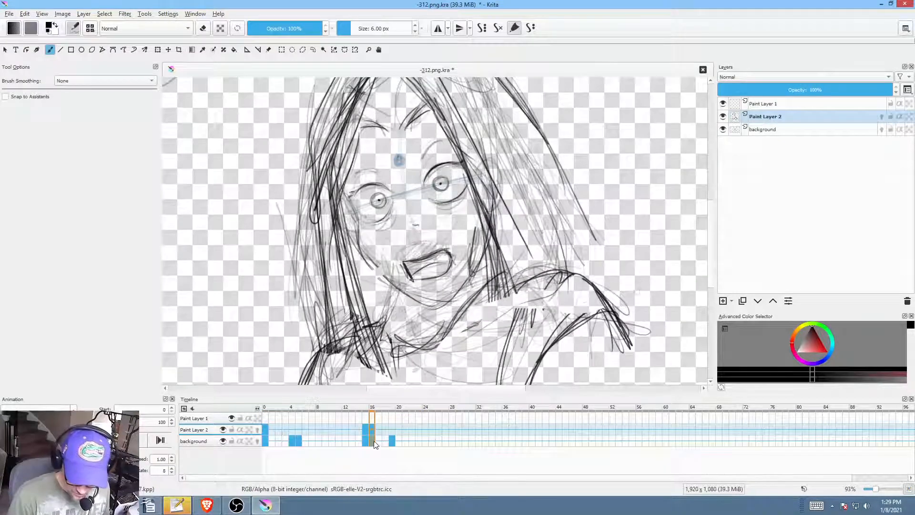
left_click(393, 442)
left_click(373, 444)
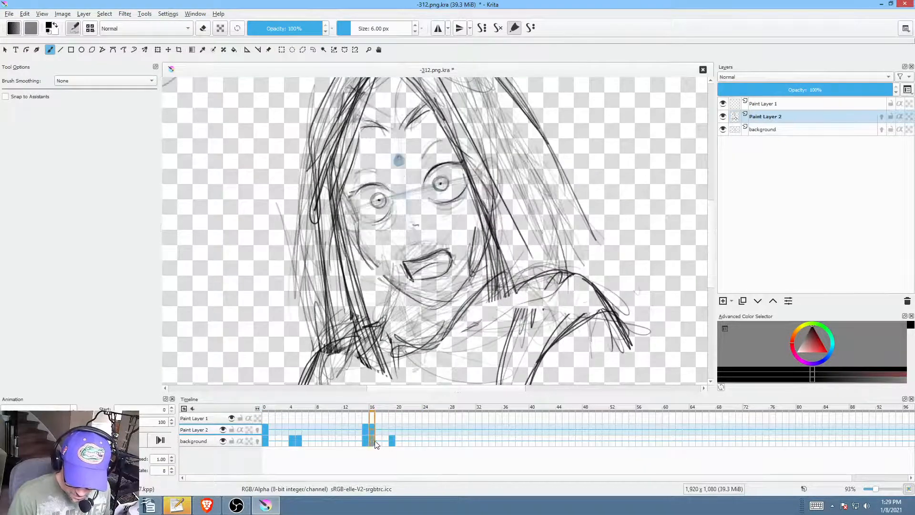
left_click(366, 441)
left_click(371, 442)
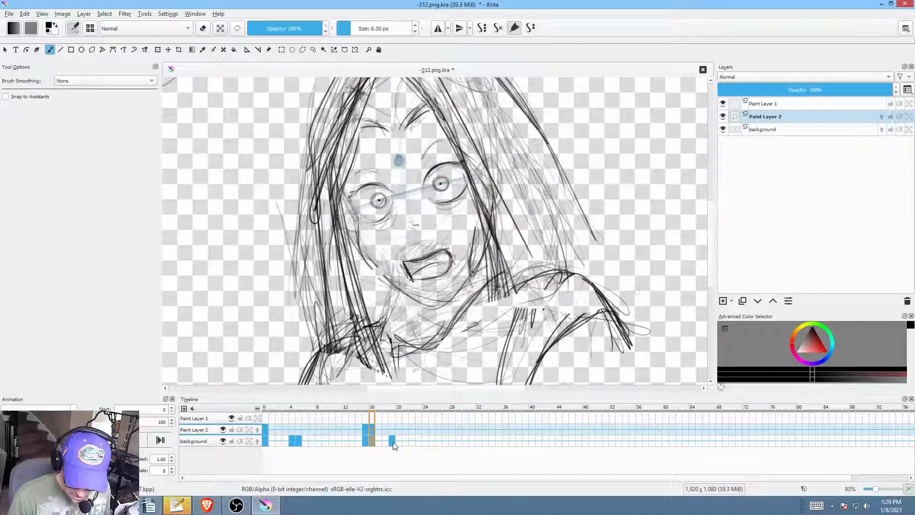
left_click(392, 442)
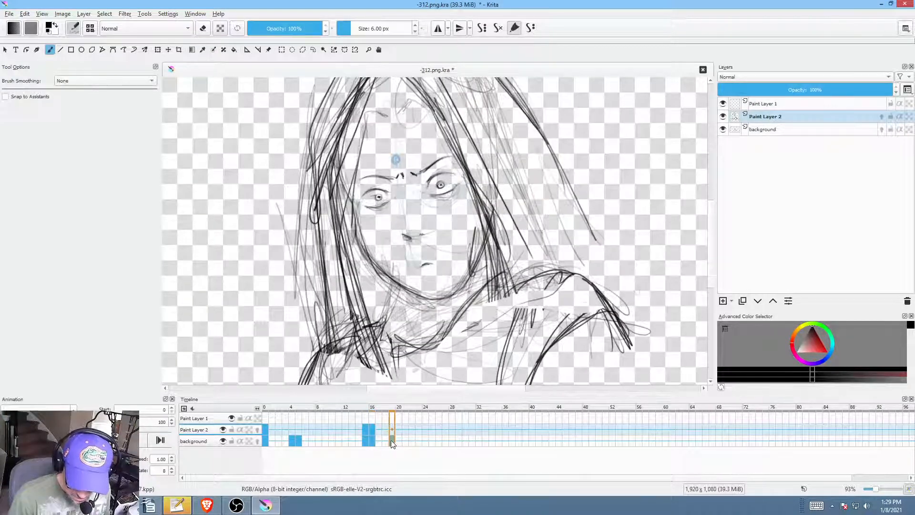
Step: Move the background layer's keyframe from frame 19 to frame 22 and return to frame 19
mouse_move(399, 456)
left_mouse_down()
mouse_move(419, 446)
mouse_move(413, 440)
left_mouse_up()
left_click(391, 442)
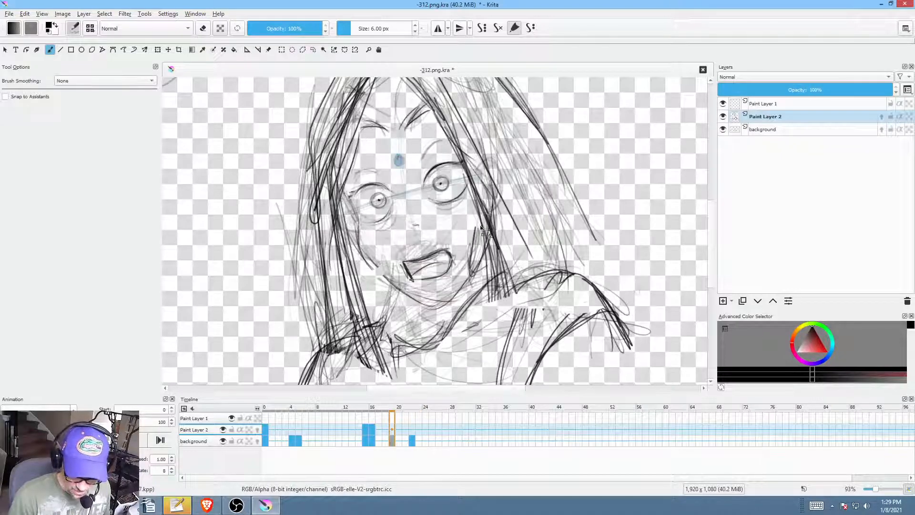
left_click(412, 444)
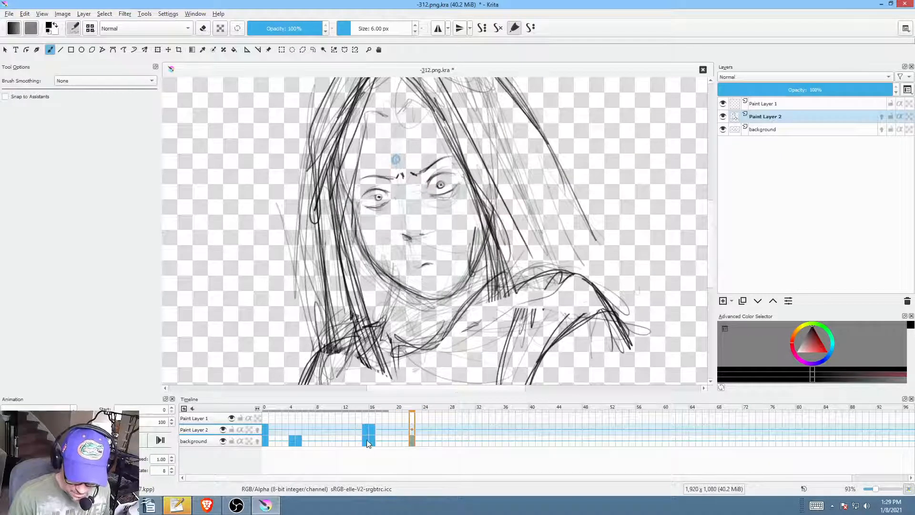
left_click(367, 441)
left_click(373, 443)
left_click(392, 442)
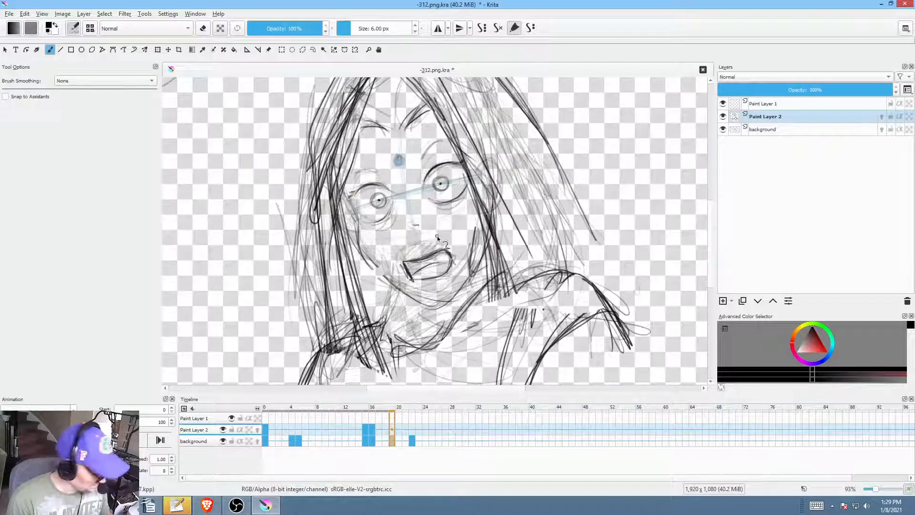
key("l")
left_click_drag(402, 279, 460, 250)
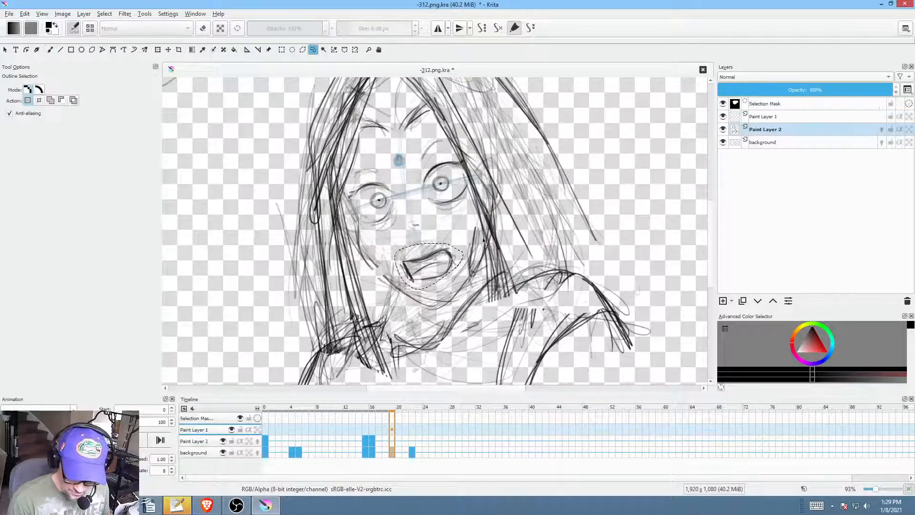
key("ctrl+shift+a")
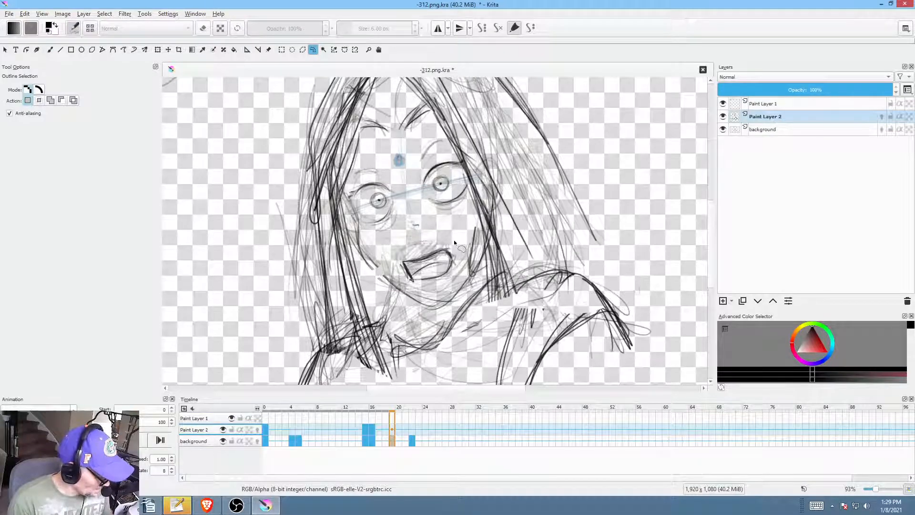
Step: Try to erase the open mouth on Paint Layer 2 at frame 19, and check that layer's content by toggling its visibility
key("p")
key("e")
mouse_move(453, 236)
left_mouse_down()
mouse_move(406, 278)
mouse_move(466, 248)
left_mouse_up()
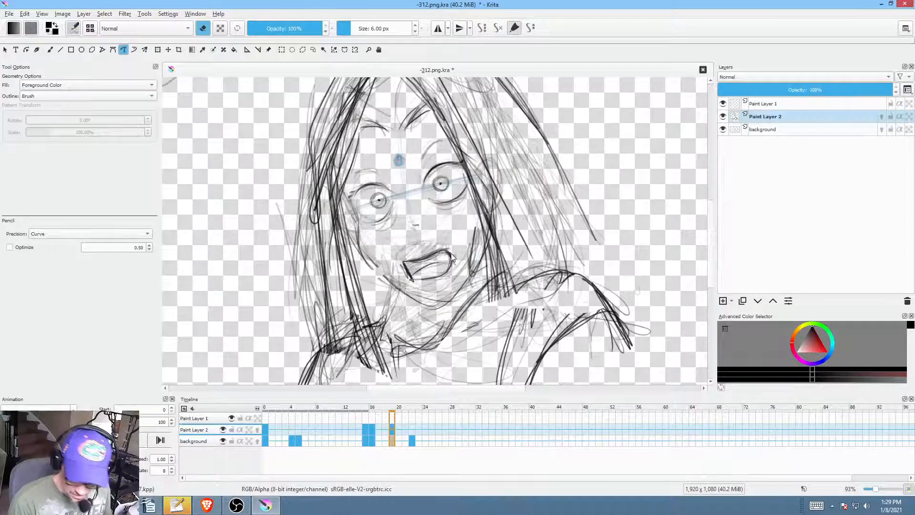
left_click(723, 117)
left_click(723, 117)
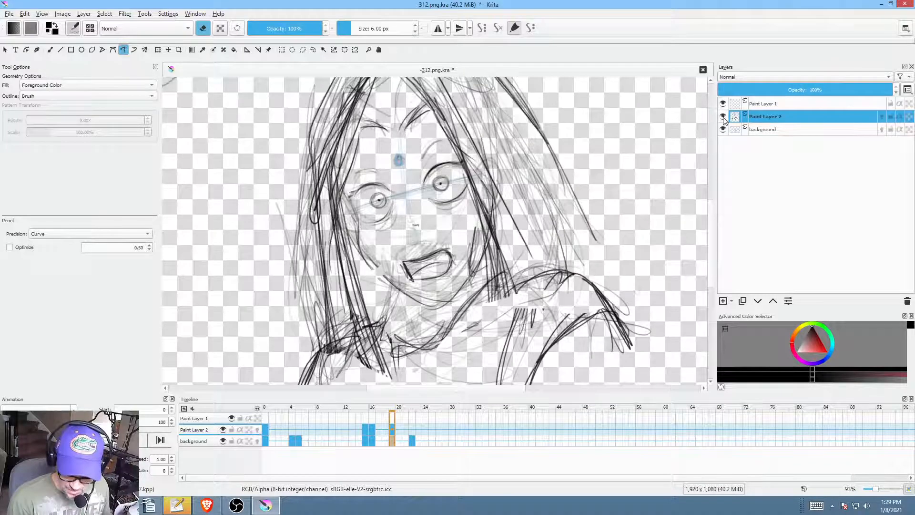
Step: Erase the open mouth from the shocked face on the background layer at frame 19
left_click(769, 132)
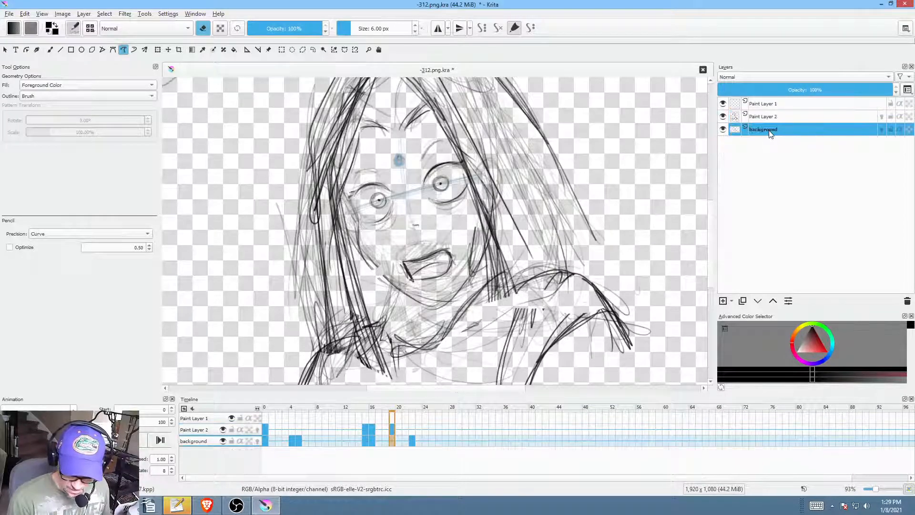
left_click(370, 428)
left_click(391, 427)
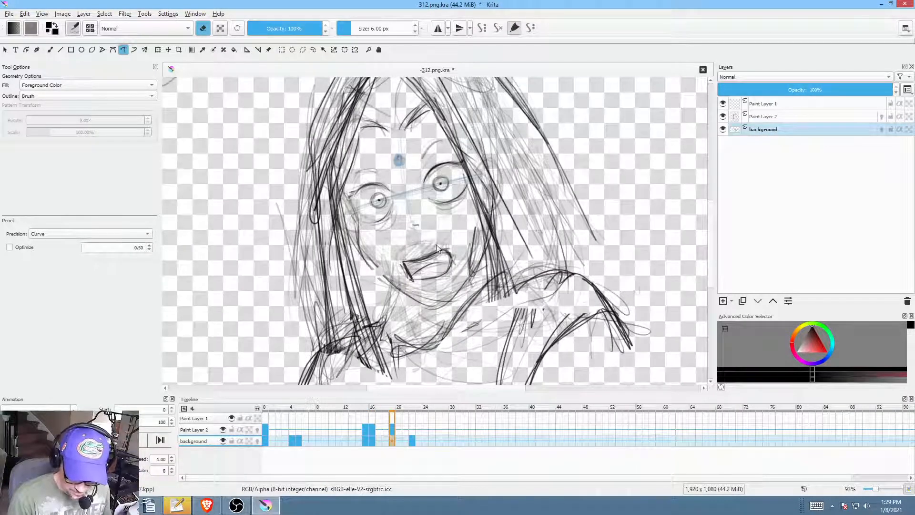
key("e")
mouse_move(450, 239)
left_mouse_down()
mouse_move(398, 256)
mouse_move(454, 278)
mouse_move(460, 235)
mouse_move(391, 247)
mouse_move(390, 276)
left_mouse_up()
key("e")
left_click_drag(442, 291, 472, 240)
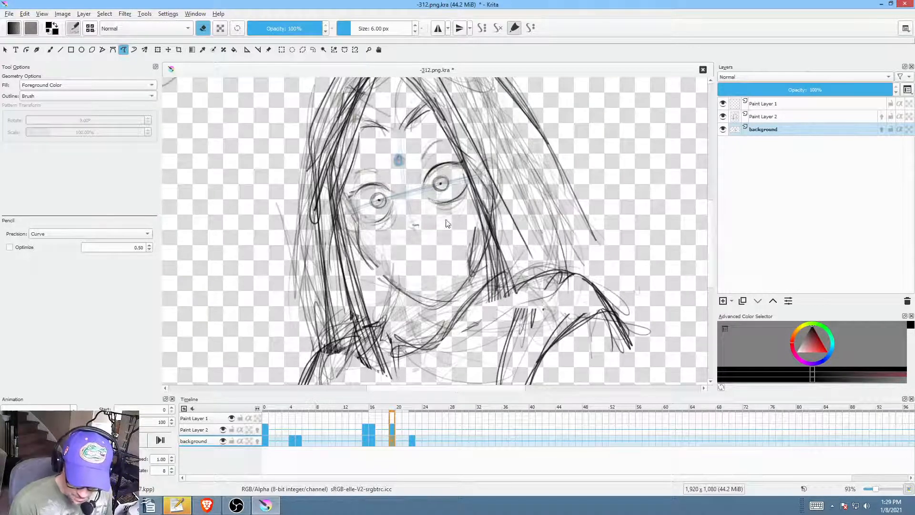
Step: Sketch a narrow, slanted, clenched mouth outline on the background face at frame 19 with the Freehand Brush
key("b")
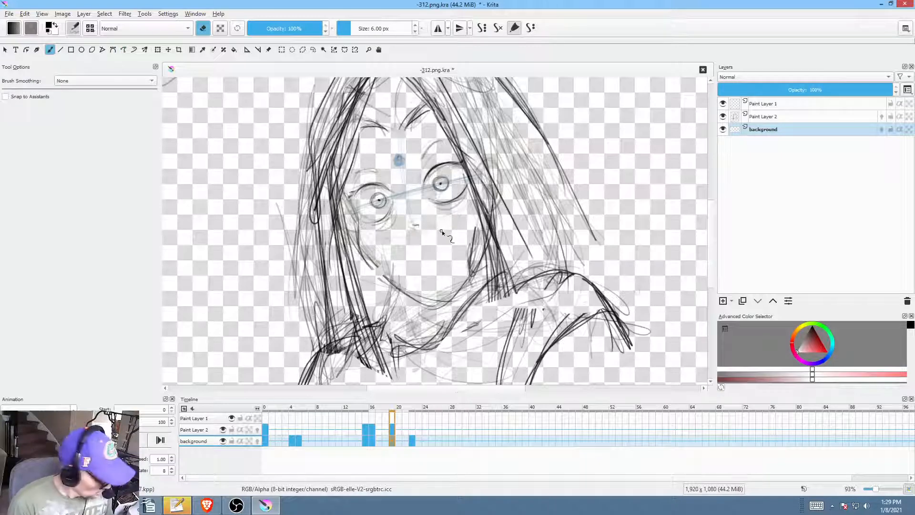
key("e")
mouse_move(409, 264)
left_mouse_down()
mouse_move(454, 249)
mouse_move(414, 274)
left_mouse_up()
left_click_drag(459, 255, 452, 259)
left_click_drag(411, 280, 459, 264)
Step: Move the background layer's keyframe from frame 22 to frame 28, replay the animation, and return to frame 19
left_click(352, 441)
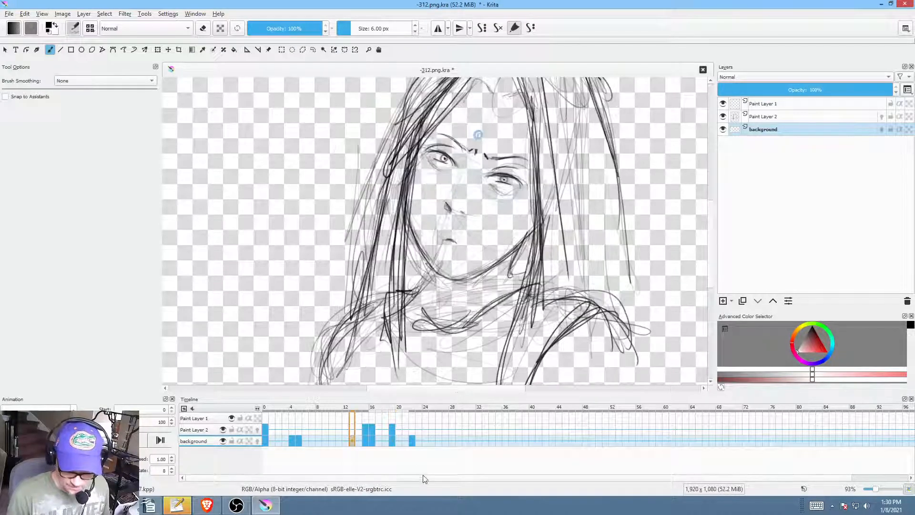
key("space")
left_click(338, 442)
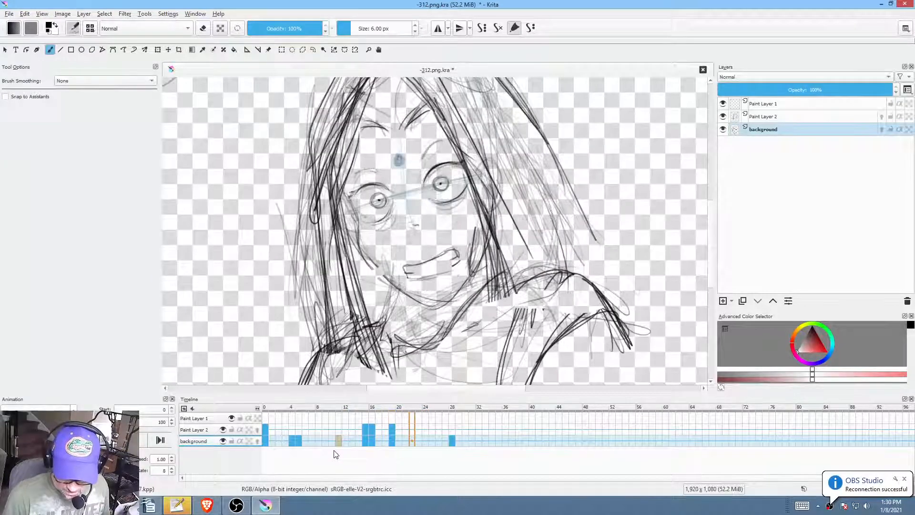
key("space")
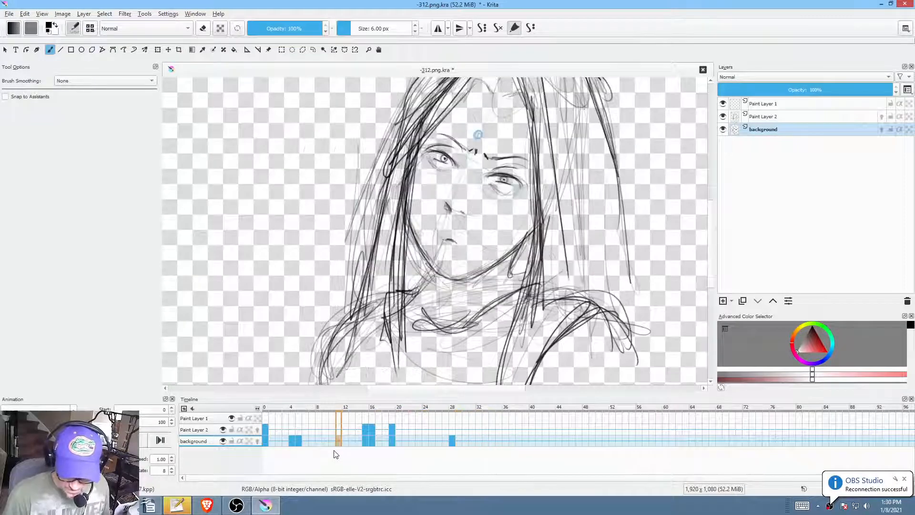
left_click(453, 442)
left_click(394, 445)
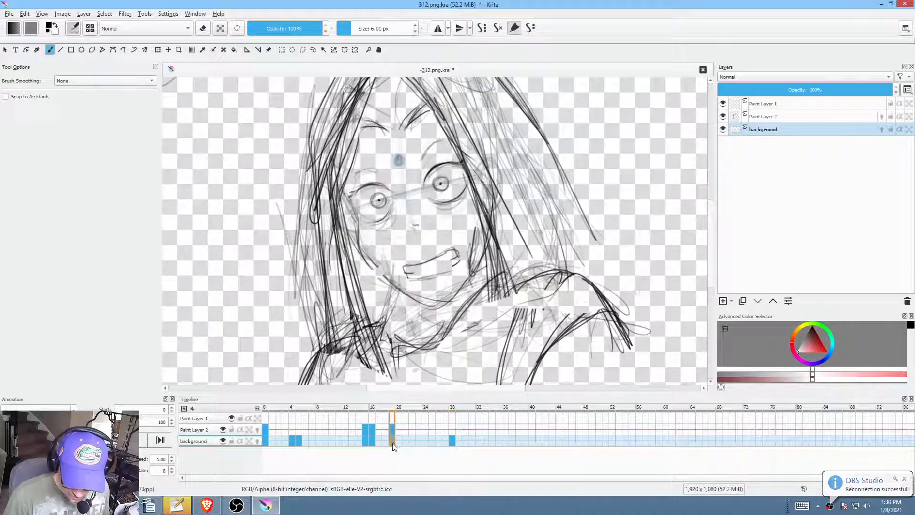
Step: Move the background's clenched-mouth keyframe from frame 19 to frame 42, and copy the frame 28 keyframe to frame 19
left_click(546, 441)
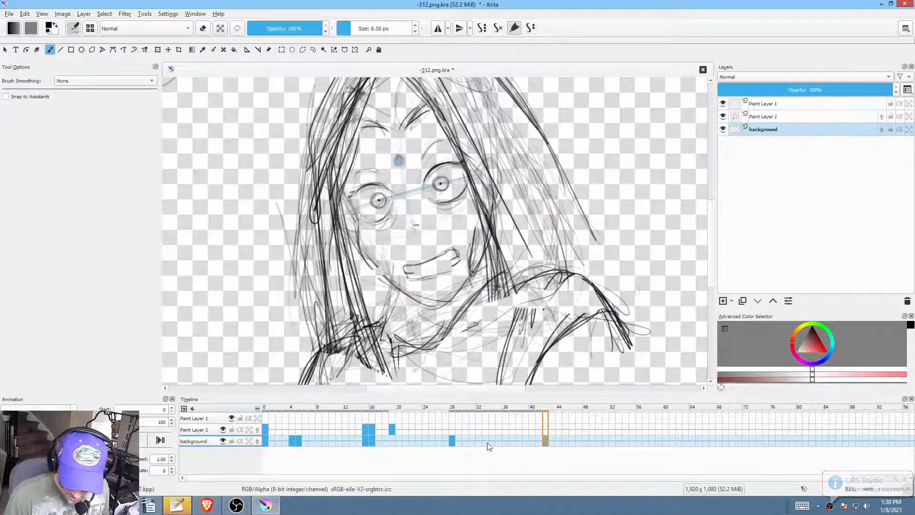
mouse_move(452, 438)
left_mouse_down()
mouse_move(392, 439)
mouse_move(451, 444)
left_mouse_up()
left_click(391, 442)
left_click(392, 441)
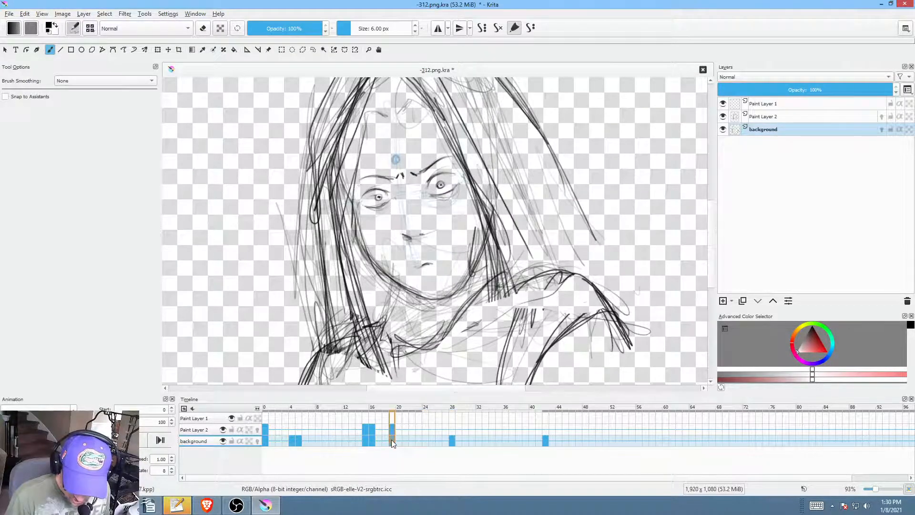
Step: Erase the small mouth from the frowning face on the background layer at frame 19 and return to the Freehand Brush
left_click_drag(407, 292, 484, 227)
left_click_drag(465, 259, 462, 323)
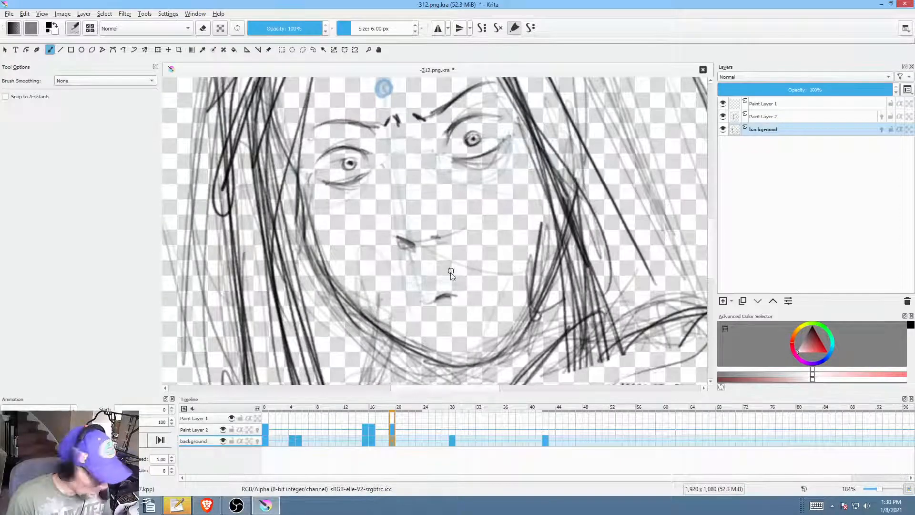
key("e")
mouse_move(458, 279)
left_mouse_down()
mouse_move(420, 290)
mouse_move(463, 285)
left_mouse_up()
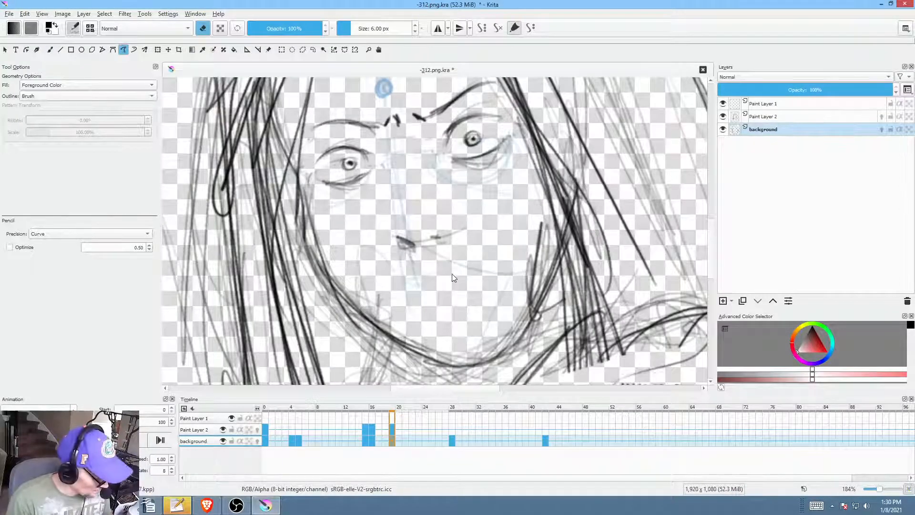
key("e")
key("b")
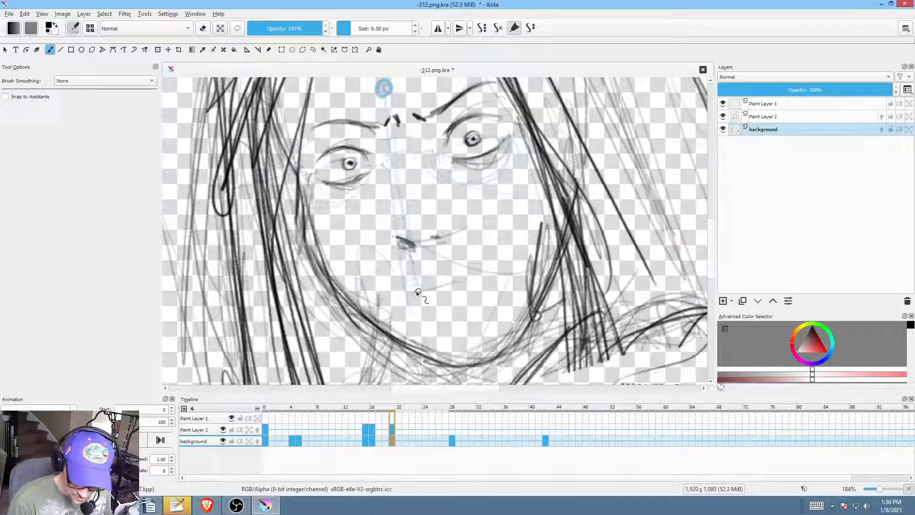
Step: Sketch a wide, slanted upper lip line under the nose of the background face at frame 19, comparing it with the open-mouth keyframe
left_click_drag(417, 290, 494, 265)
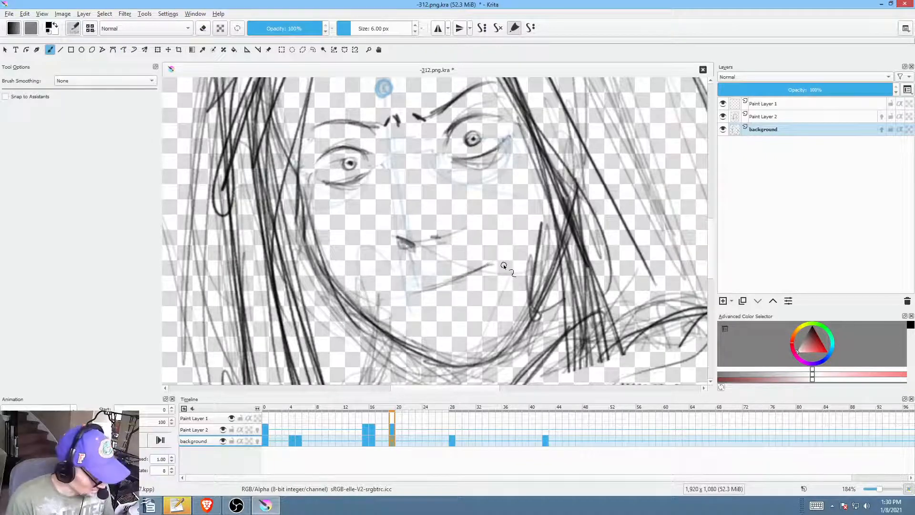
key("Left")
key("Left")
key("Left")
key("Right")
key("Right")
key("Right")
left_click_drag(415, 291, 493, 263)
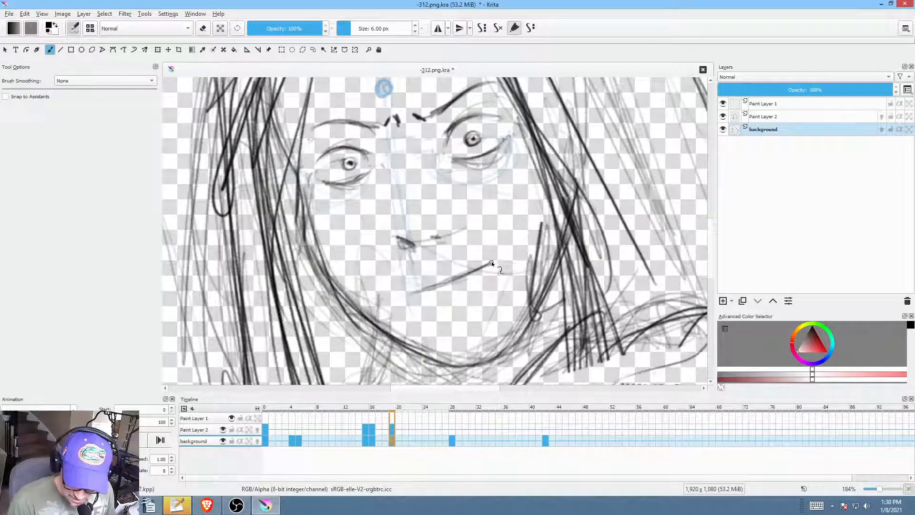
left_click_drag(449, 282, 411, 290)
Step: Extend the frame 19 lip line and add short strokes at both mouth corners, matching their placement to the frame 16 mouth
key("Left")
key("Left")
key("Left")
key("Right")
key("Right")
key("Right")
key("Left")
key("Left")
key("Left")
key("Right")
key("Right")
key("Right")
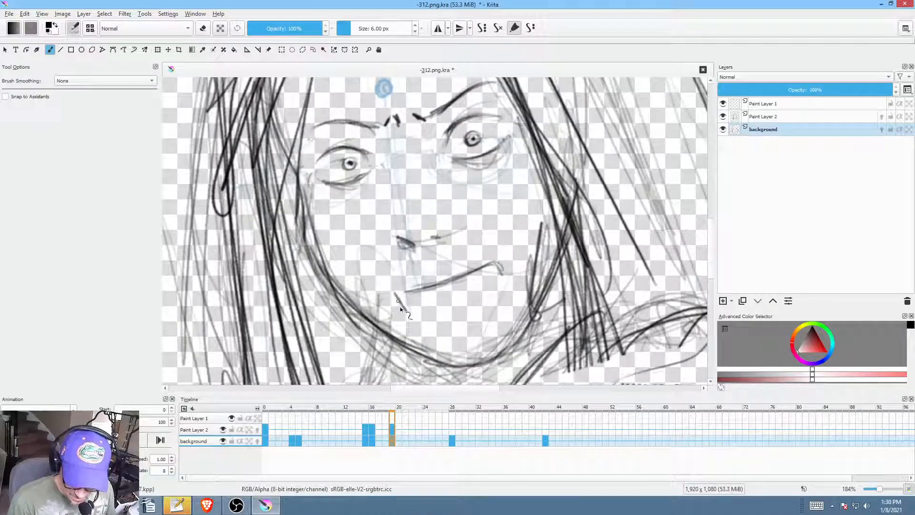
Step: Sketch a curved lower lip line joining both corners of the wide mouth at frame 19
key("Left")
key("Left")
key("Left")
key("Right")
key("Right")
key("Right")
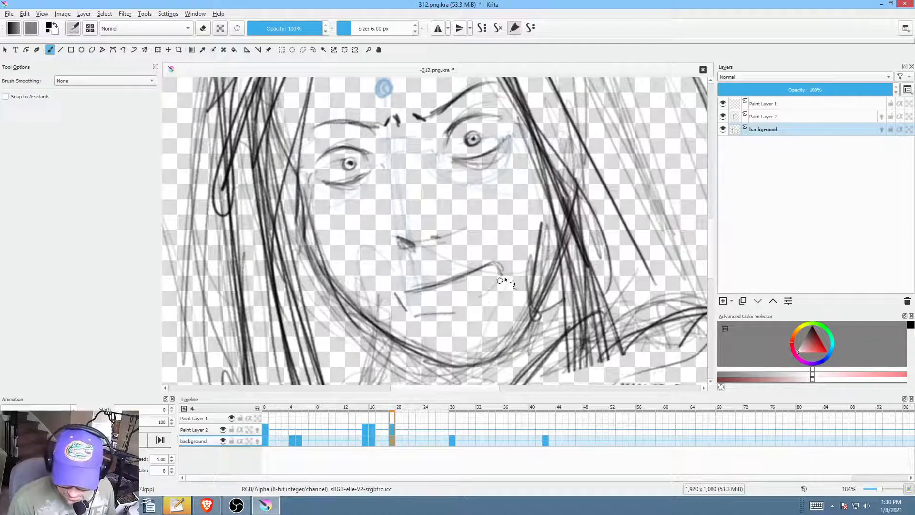
left_click_drag(460, 313, 496, 293)
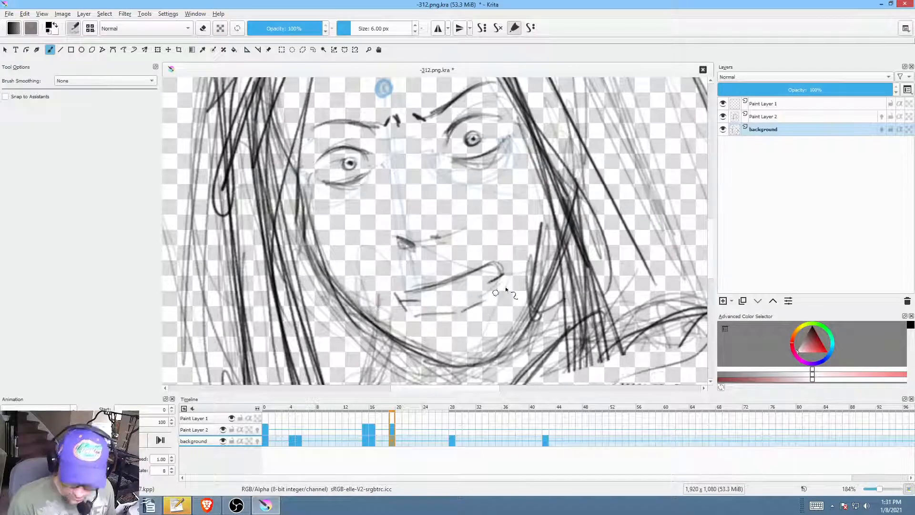
mouse_move(399, 310)
left_mouse_down()
mouse_move(466, 308)
mouse_move(424, 318)
mouse_move(463, 309)
mouse_move(495, 285)
left_mouse_up()
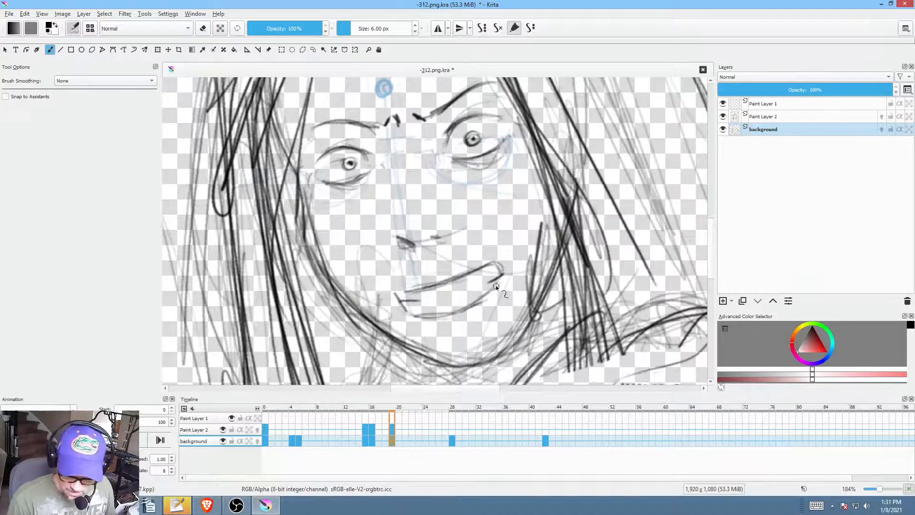
Step: Liquify the background face at frame 28 with progressively smaller brushes, pulling the inner eyebrows down into a deeper frown
key("period")
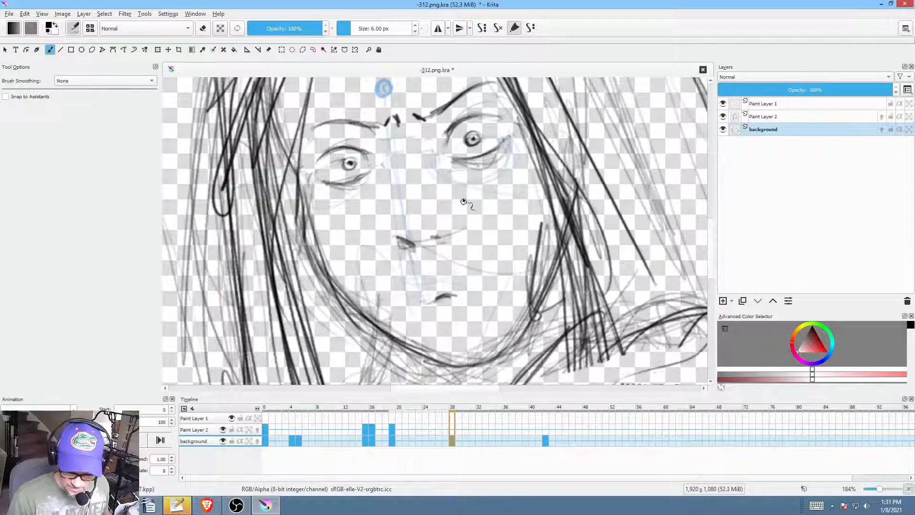
left_click_drag(461, 166, 484, 195)
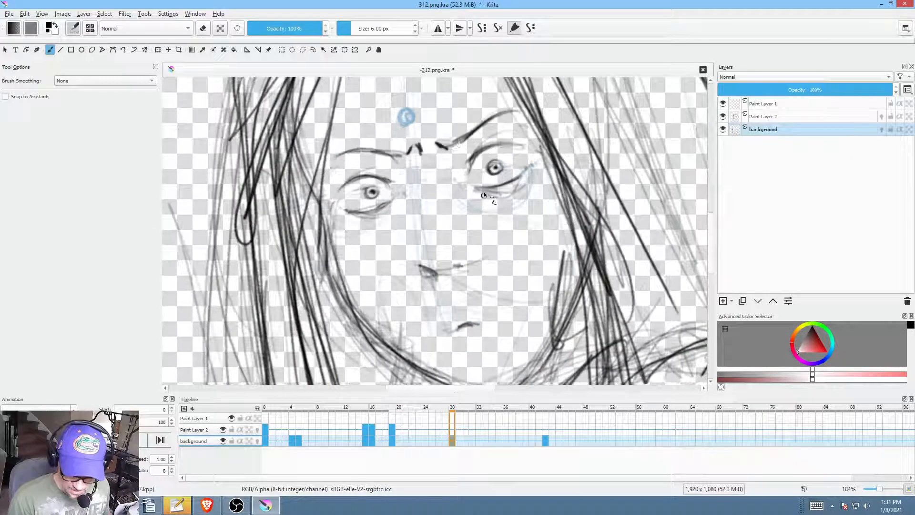
key("ctrl+t")
right_click(453, 181)
left_click(516, 236)
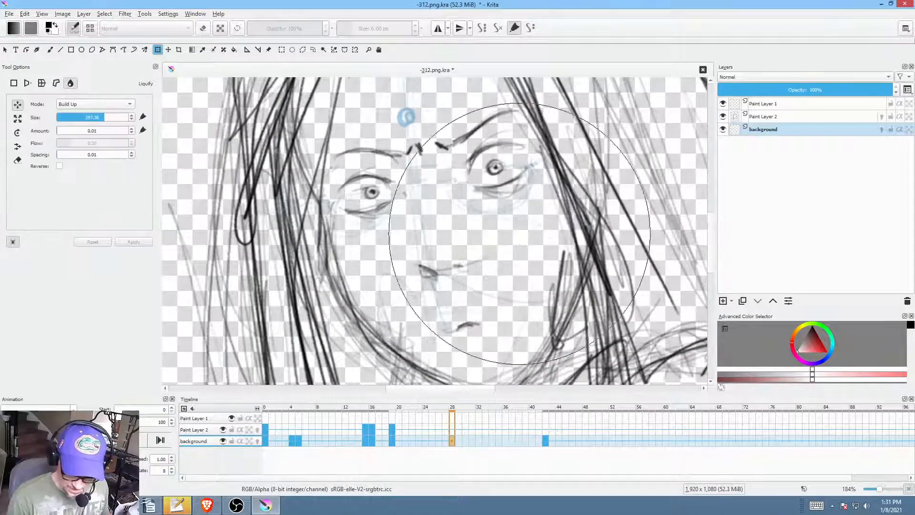
mouse_move(437, 143)
left_mouse_down()
mouse_move(320, 143)
mouse_move(419, 143)
mouse_move(445, 234)
left_mouse_up()
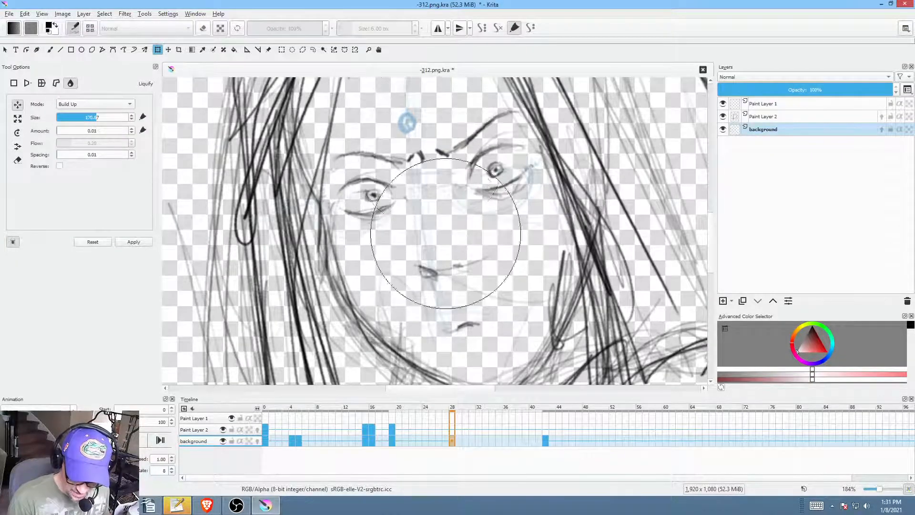
mouse_move(428, 151)
left_mouse_down()
mouse_move(374, 152)
mouse_move(424, 159)
mouse_move(415, 130)
left_mouse_up()
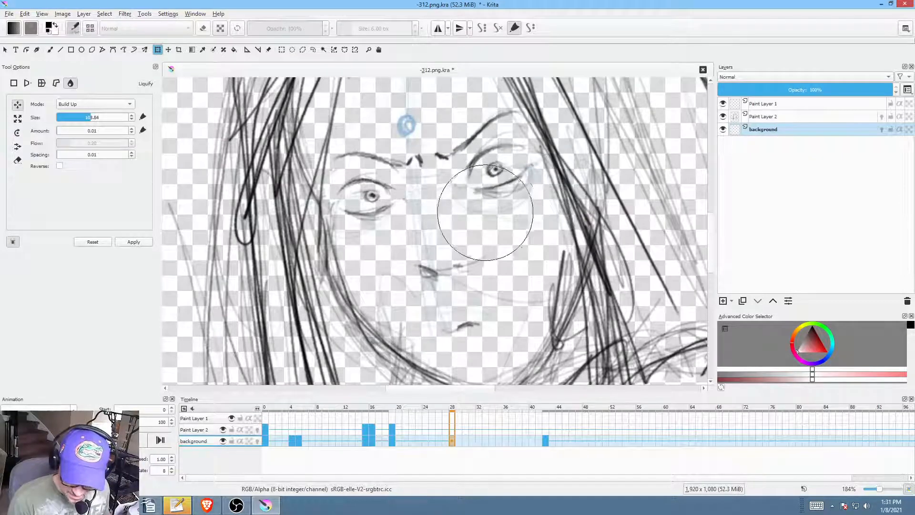
Step: Liquify the lower eyelids slightly upward at frame 28 and replay the animation from frame 15
left_click_drag(484, 220, 480, 211)
left_click_drag(381, 241, 380, 233)
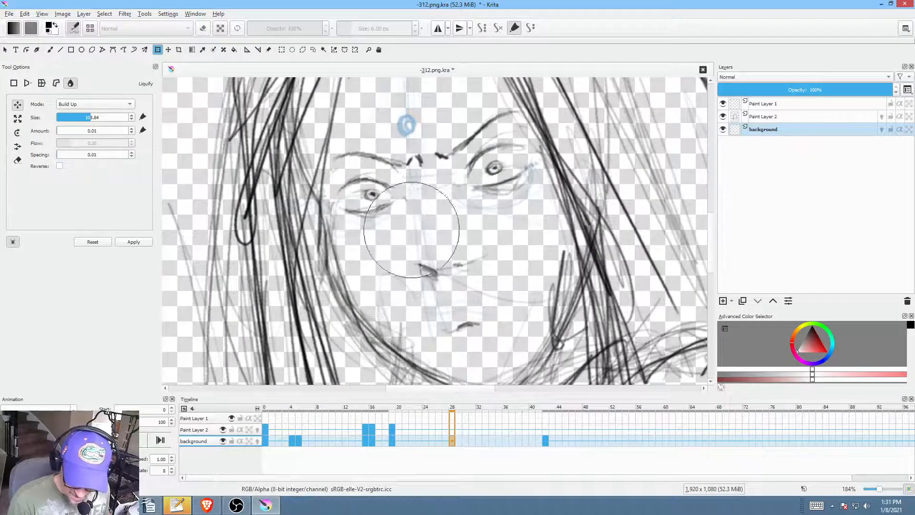
scroll(490, 250, "down", 4)
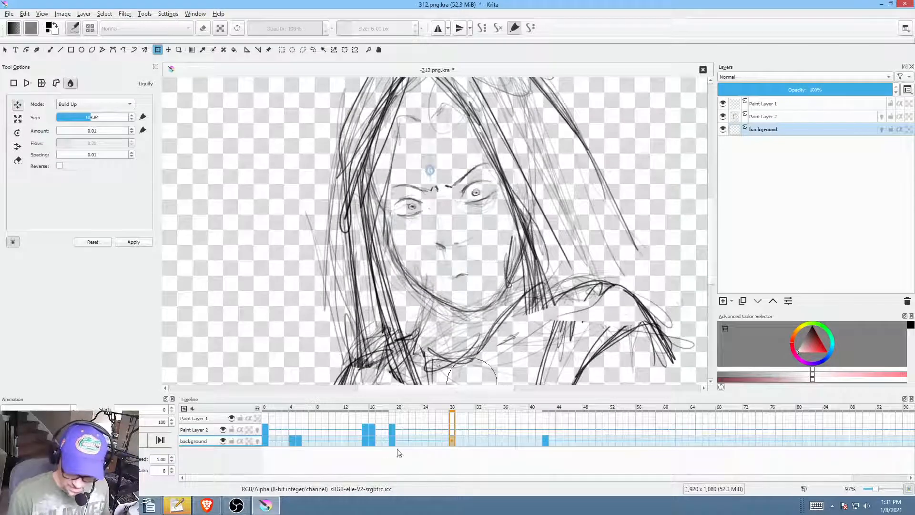
left_click(365, 442)
key("space")
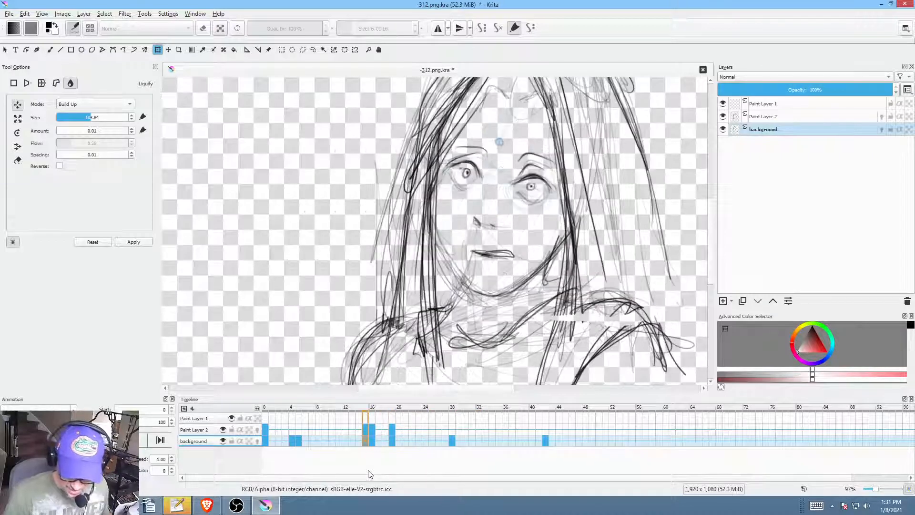
Step: Save the file, erase the wide mouth from the background face at frame 19, and return to the Freehand Brush
left_click(393, 441)
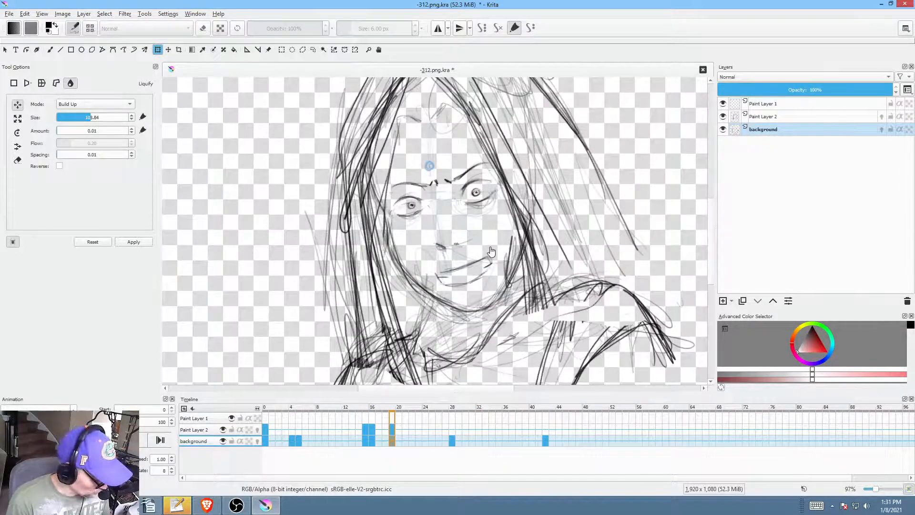
key("b")
key("e")
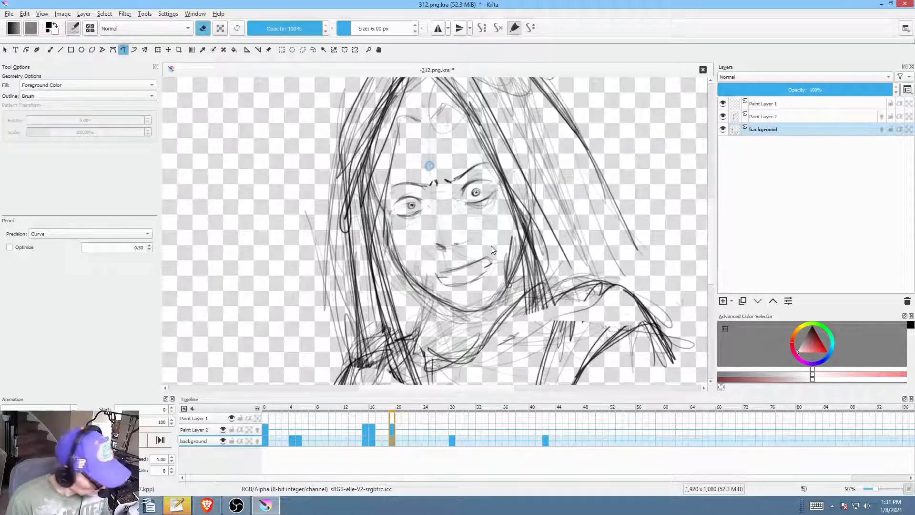
key("ctrl+s")
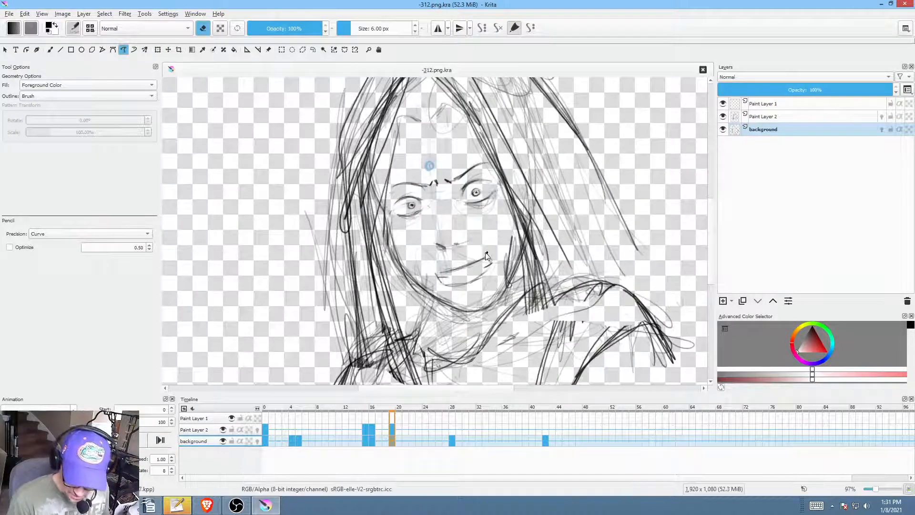
mouse_move(494, 252)
left_mouse_down()
mouse_move(437, 292)
mouse_move(494, 253)
left_mouse_up()
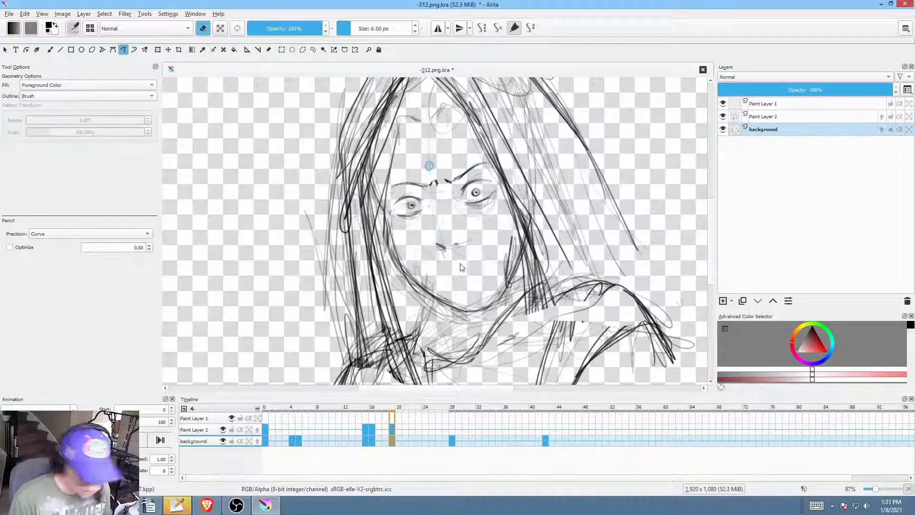
key("b")
key("e")
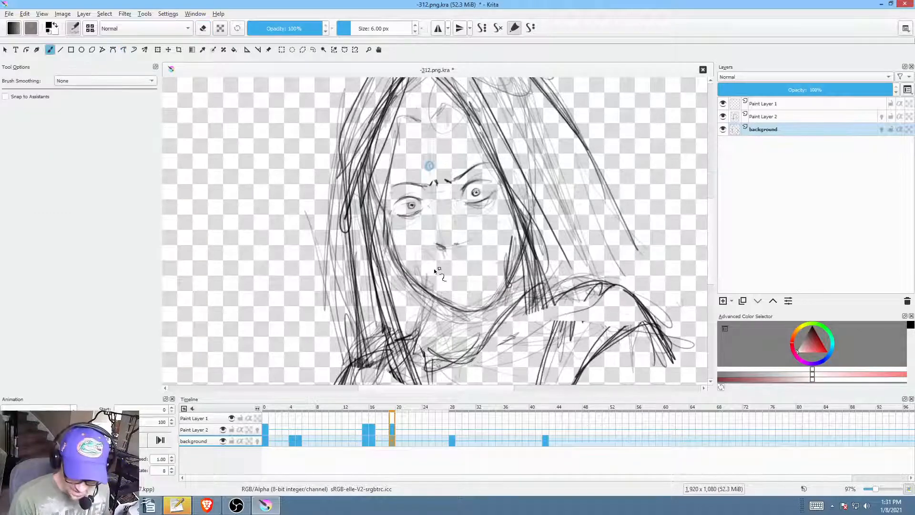
Step: Sketch a shorter, slanted upper lip line on the frame 19 background face, checking its position against the frame 16 mouth
mouse_move(418, 282)
left_mouse_down()
mouse_move(580, 165)
mouse_move(577, 182)
mouse_move(490, 268)
left_mouse_up()
mouse_move(578, 214)
left_mouse_down()
mouse_move(437, 280)
mouse_move(436, 293)
mouse_move(441, 287)
left_mouse_up()
left_click_drag(462, 240, 486, 280)
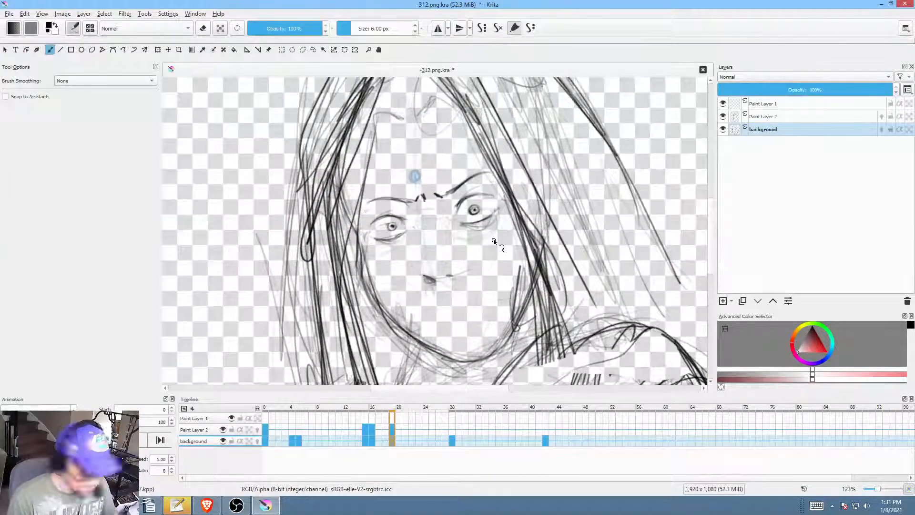
key("Left")
key("Right")
key("Left")
key("Right")
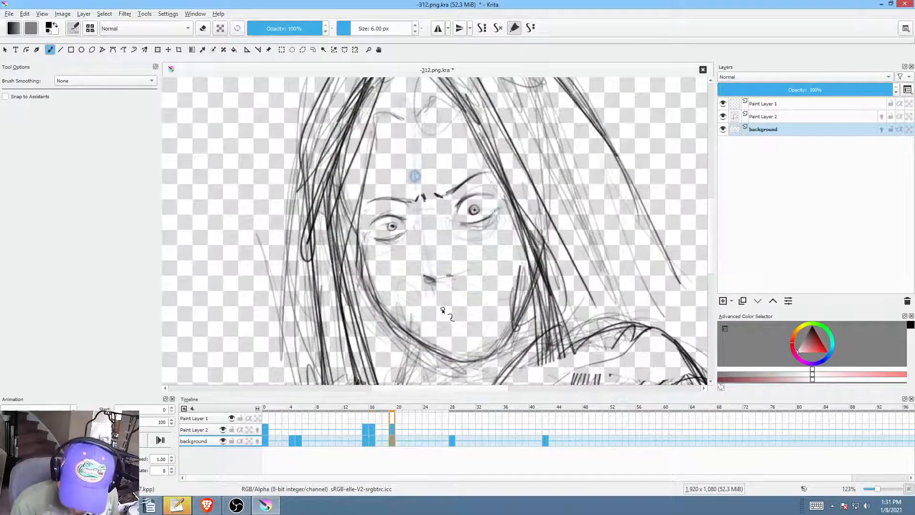
key("Left")
key("Right")
left_click_drag(443, 308, 465, 303)
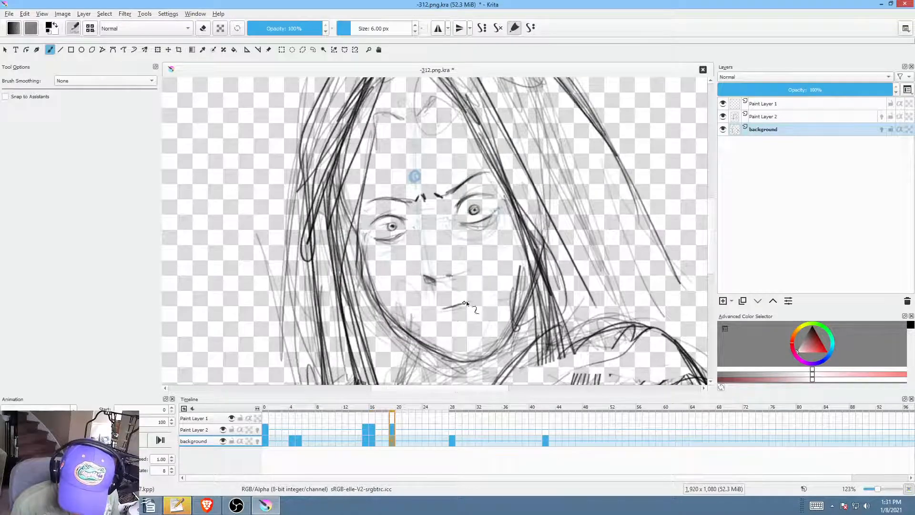
key("Left")
key("Right")
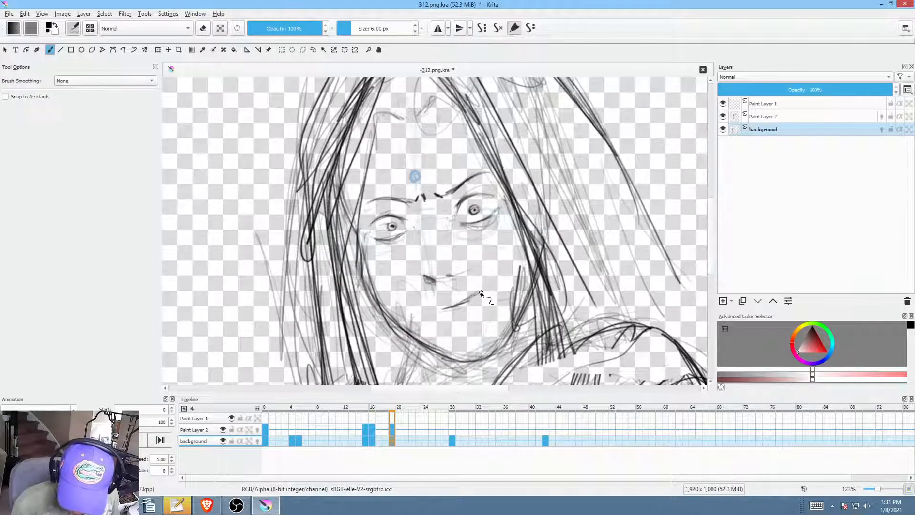
key("Left")
key("Right")
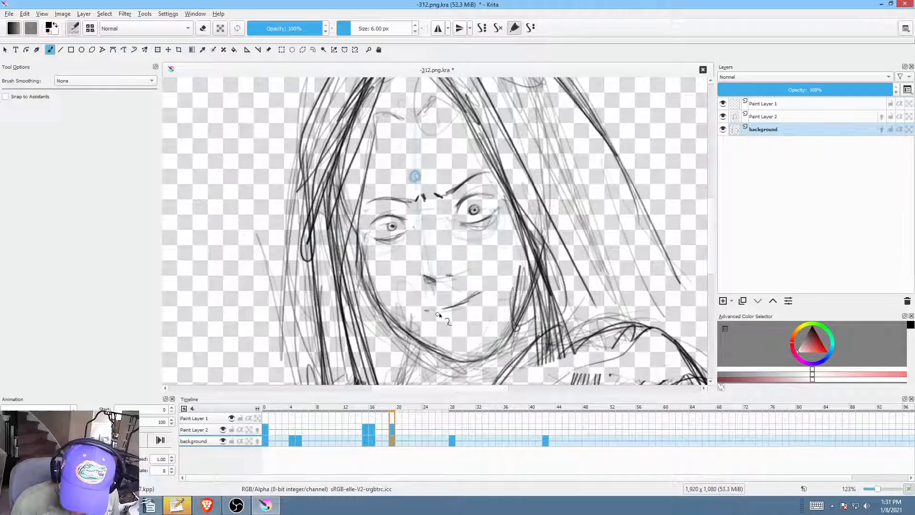
Step: Strengthen the frame 19 upper lip line and add small strokes at its raised corner
left_click_drag(428, 311, 481, 292)
key("Left")
key("Right")
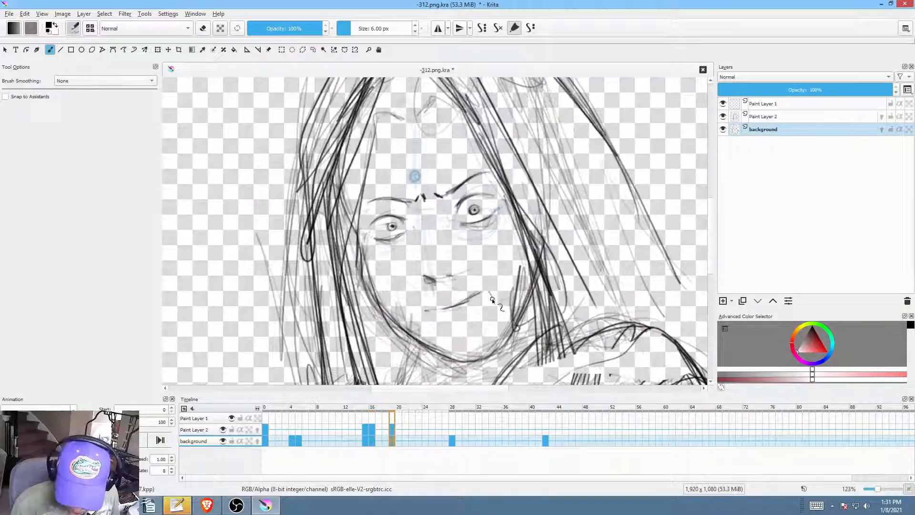
key("Left")
key("Right")
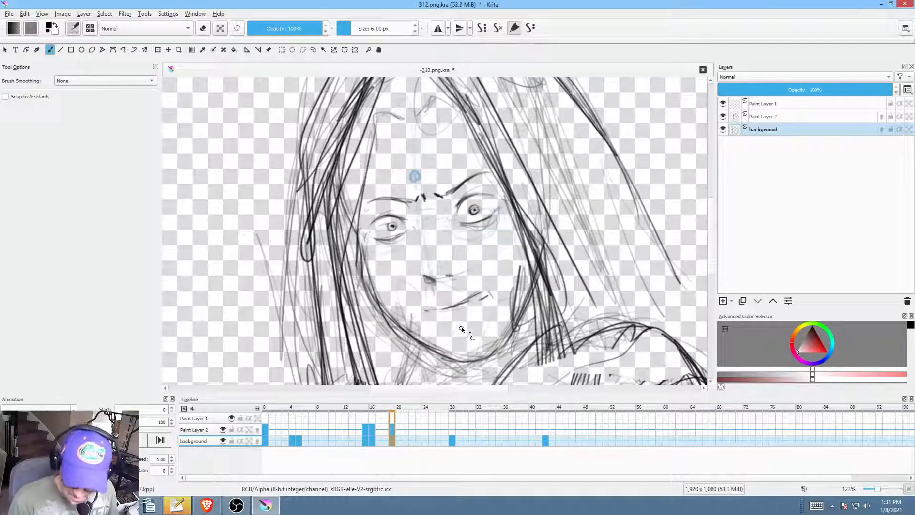
Step: Draw the lower lip and lower mouth corner at frame 19 to form a narrow clenched mouth, comparing with frames 16 and 28
key("Left")
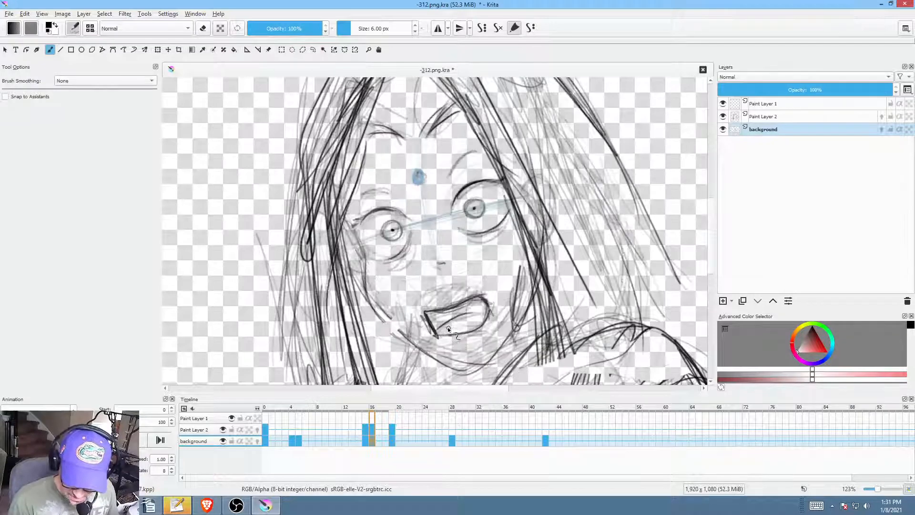
key("Right")
key("Left")
key("Right")
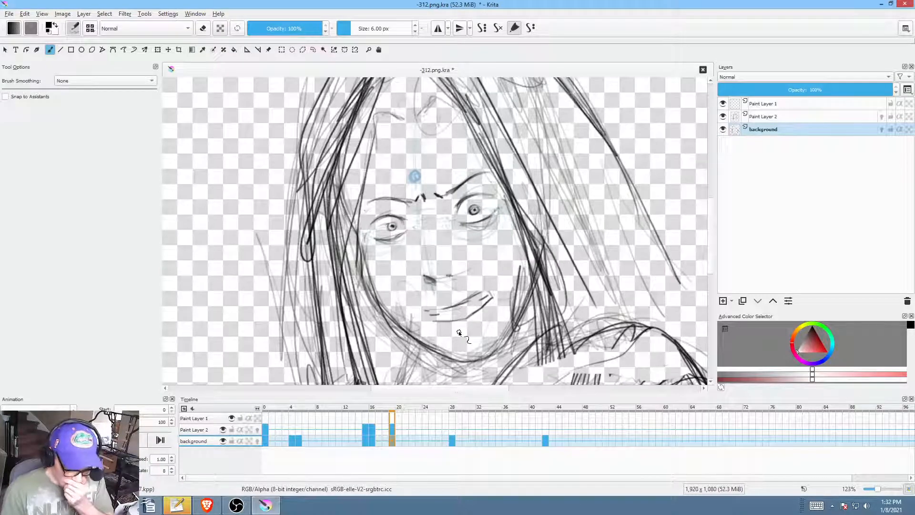
key("Left")
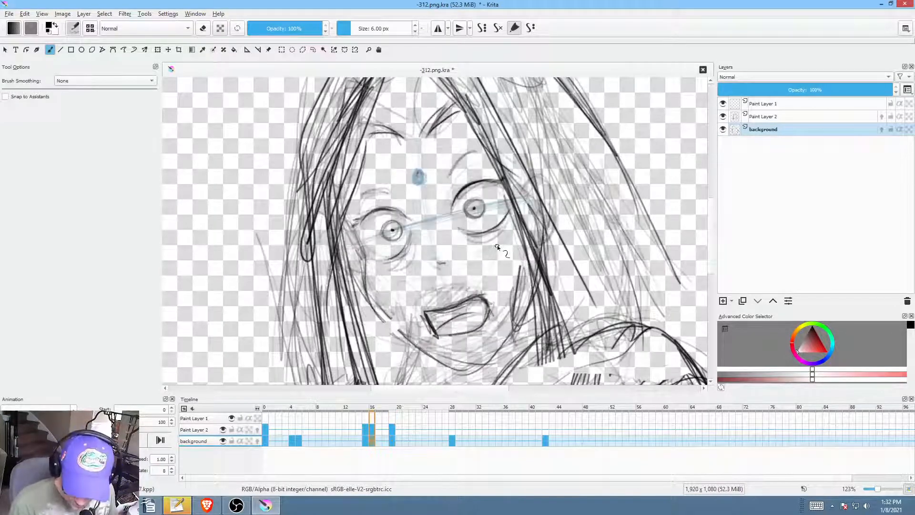
key("Right")
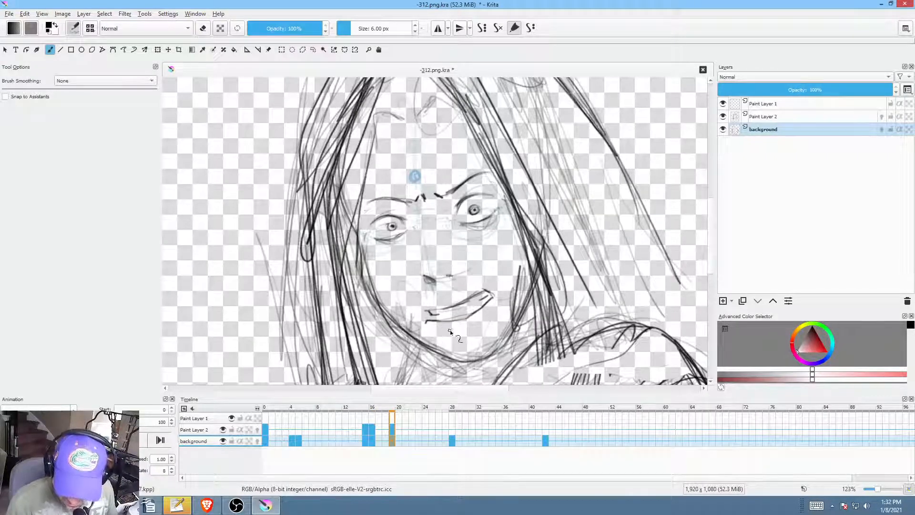
key("comma")
key("period")
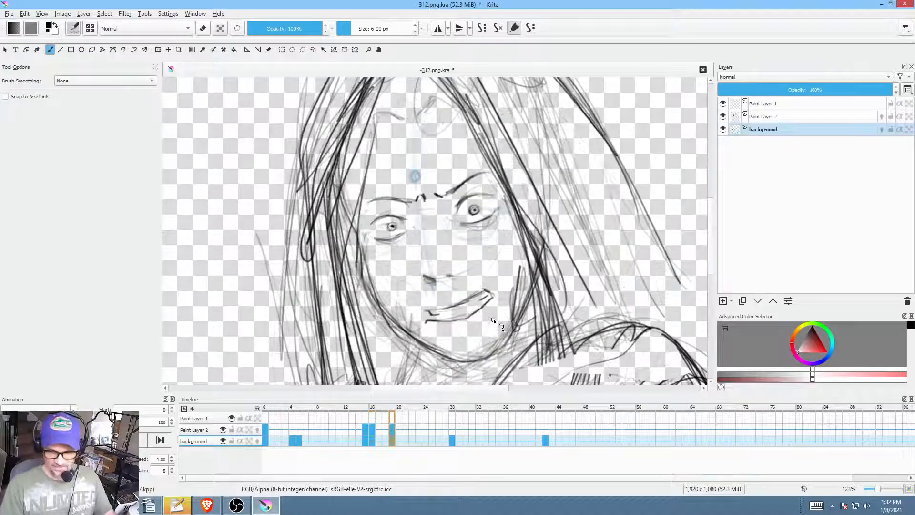
key("period")
key("comma")
key("period")
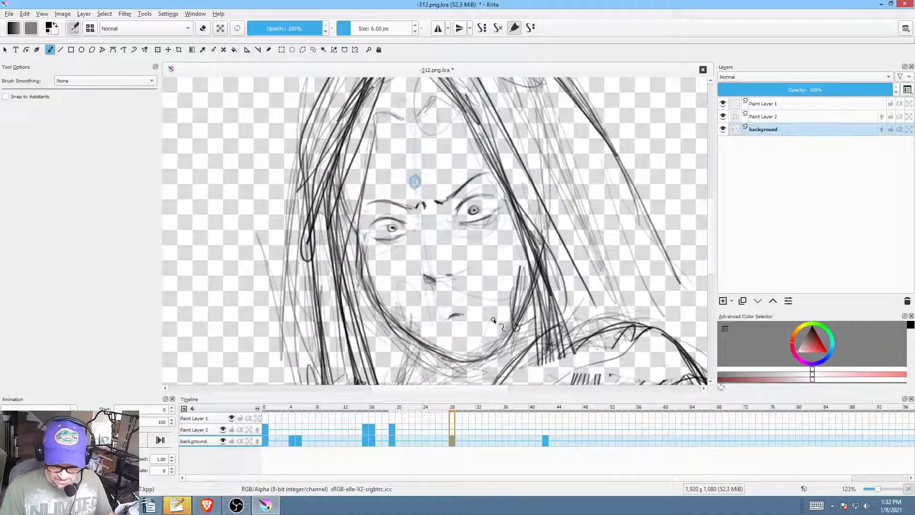
Step: Remove the background layer's keyframe at frame 42 and replay the animation from frame 13
scroll(493, 319, "down", 2)
left_click(548, 441)
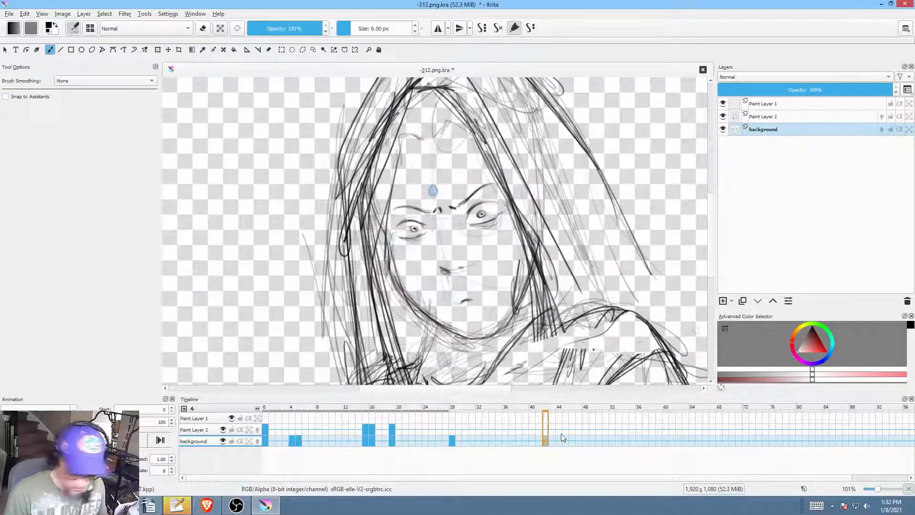
left_click(353, 440)
key("space")
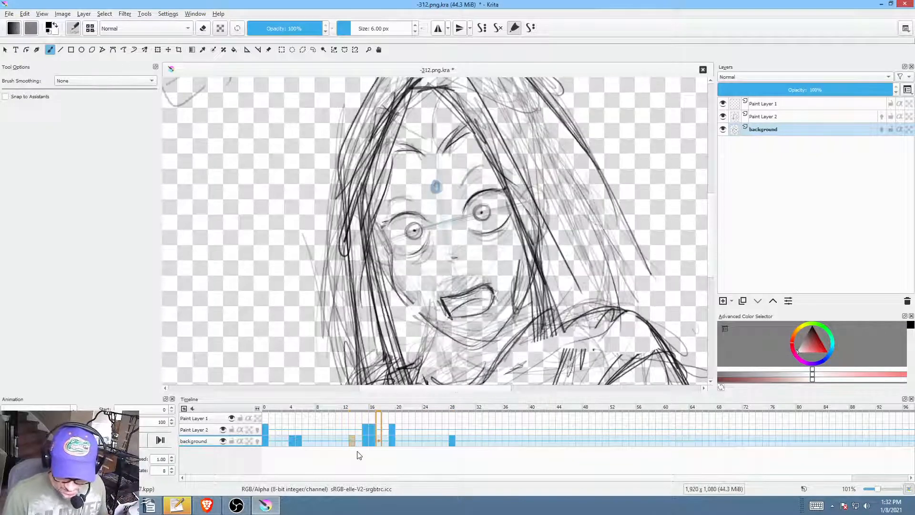
key("space")
key("space")
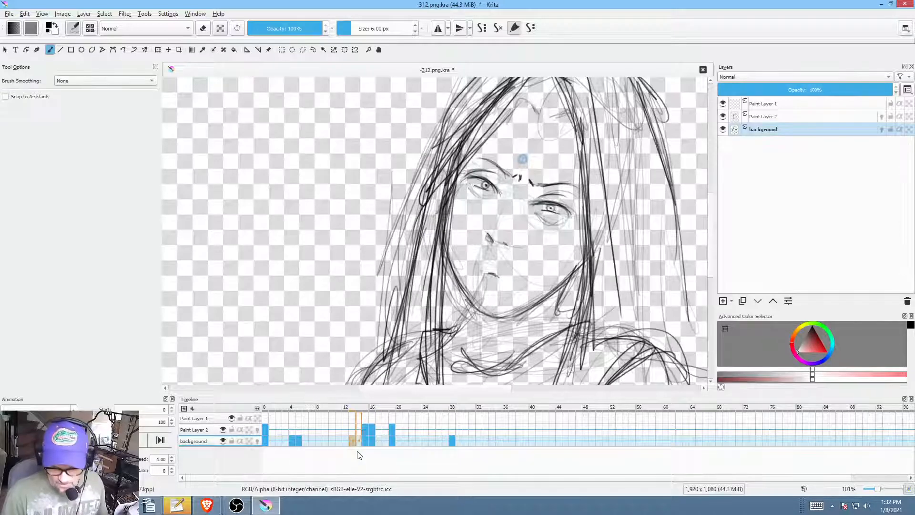
Step: Replay the animation, and darken the frame 19 hairline on both sides of the forehead and down the cheek on the background layer
key("space")
key("space")
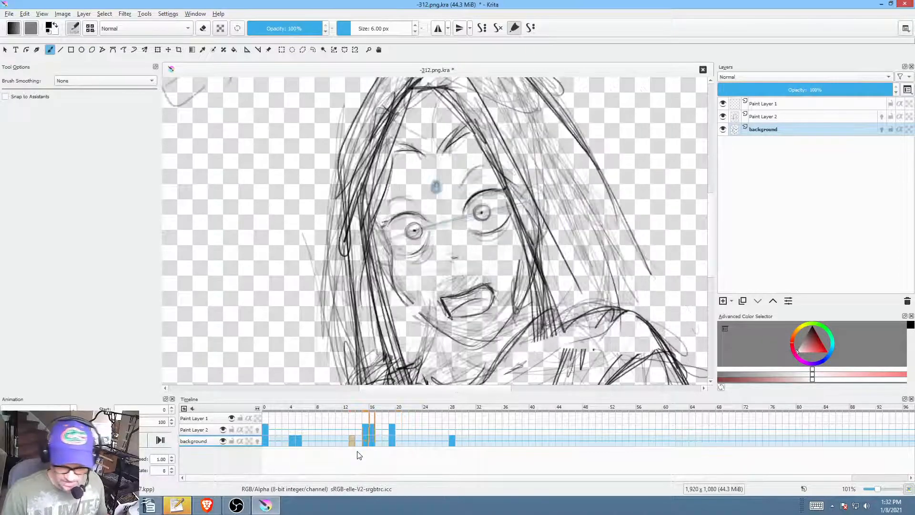
key("space")
key("space")
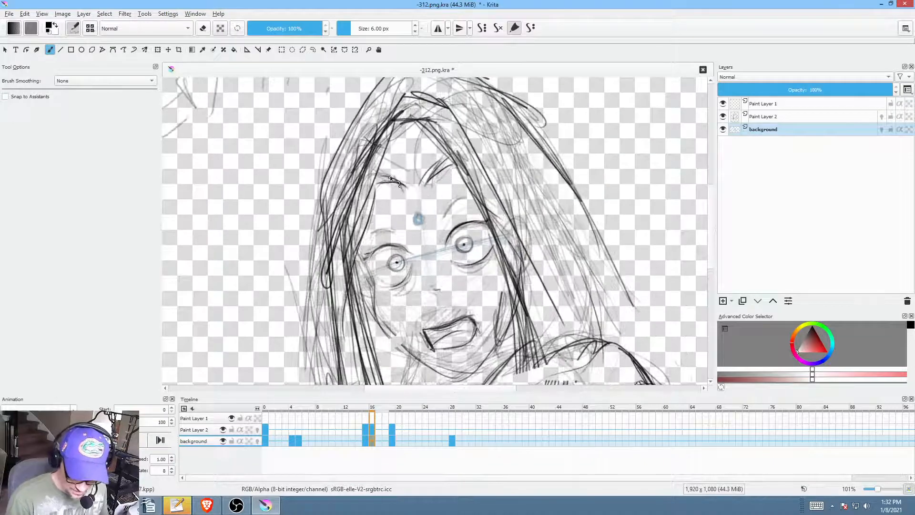
key("Right")
key("Right")
key("Right")
left_click_drag(413, 180, 392, 173)
left_click_drag(392, 174, 372, 222)
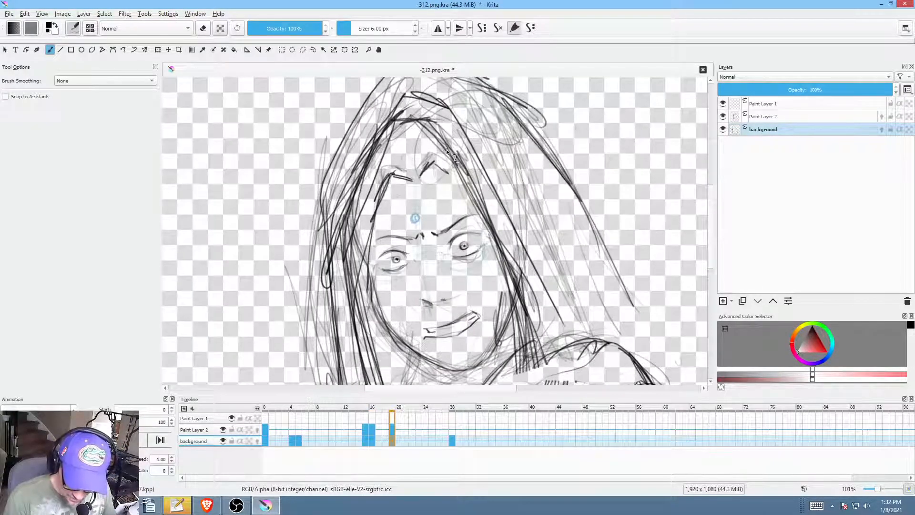
mouse_move(430, 178)
left_mouse_down()
mouse_move(467, 187)
mouse_move(494, 228)
left_mouse_up()
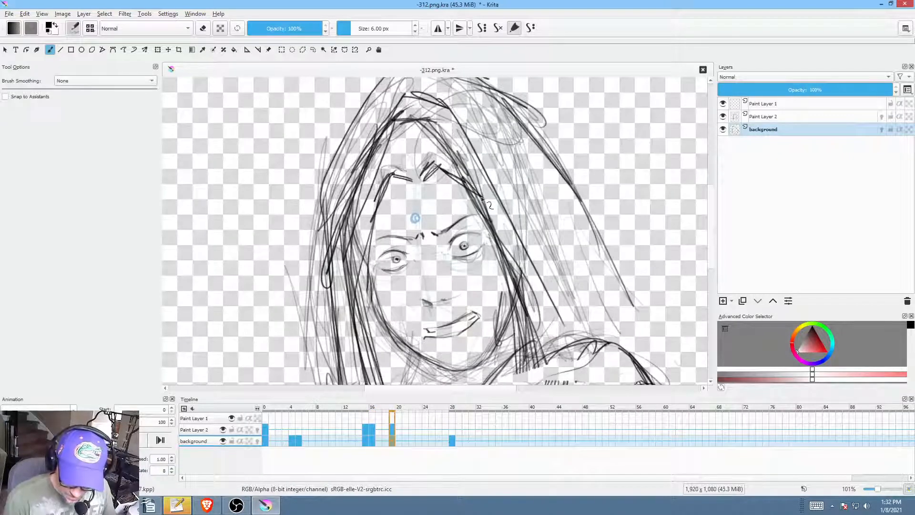
mouse_move(374, 210)
left_mouse_down()
mouse_move(364, 264)
mouse_move(369, 311)
left_mouse_up()
Step: Step back and forth between frames 15 and 16 to compare the hair and face drawings
key("Left")
key("Left")
key("Left")
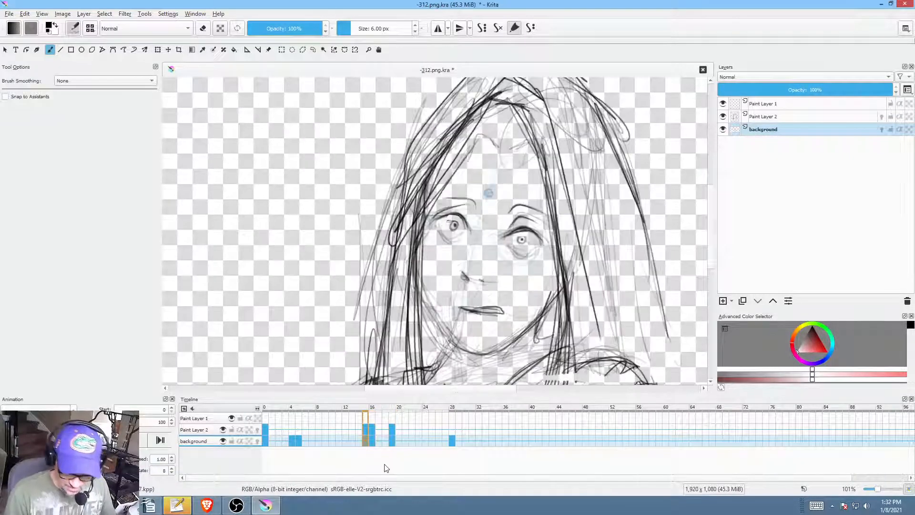
key("Left")
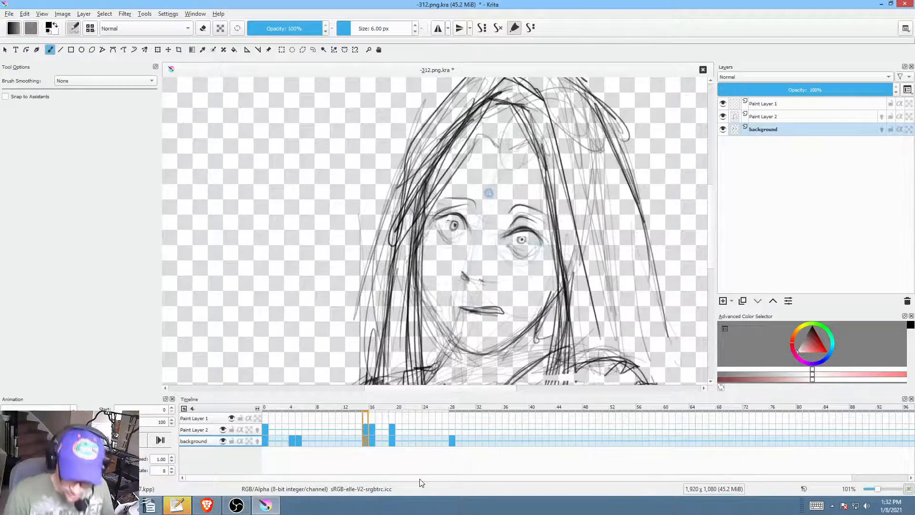
key("Right")
left_click_drag(532, 263, 564, 212)
key("comma")
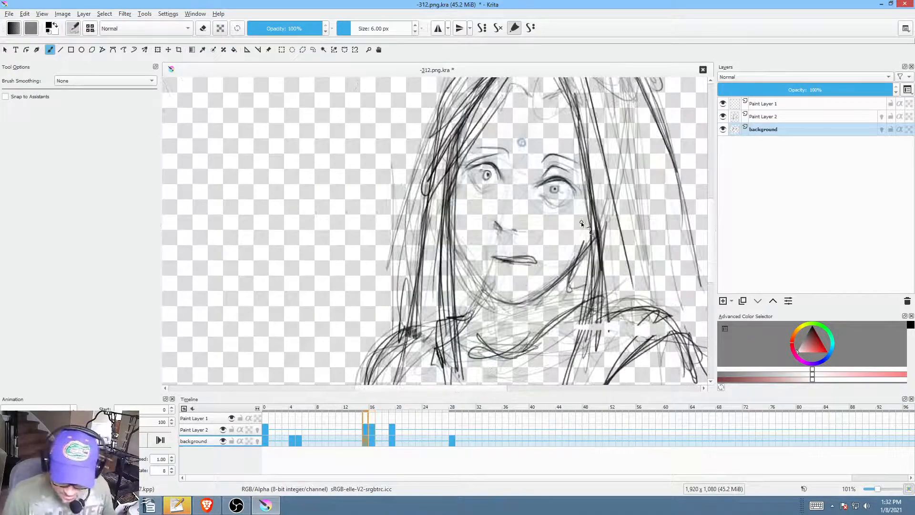
key("comma")
key("period")
key("period")
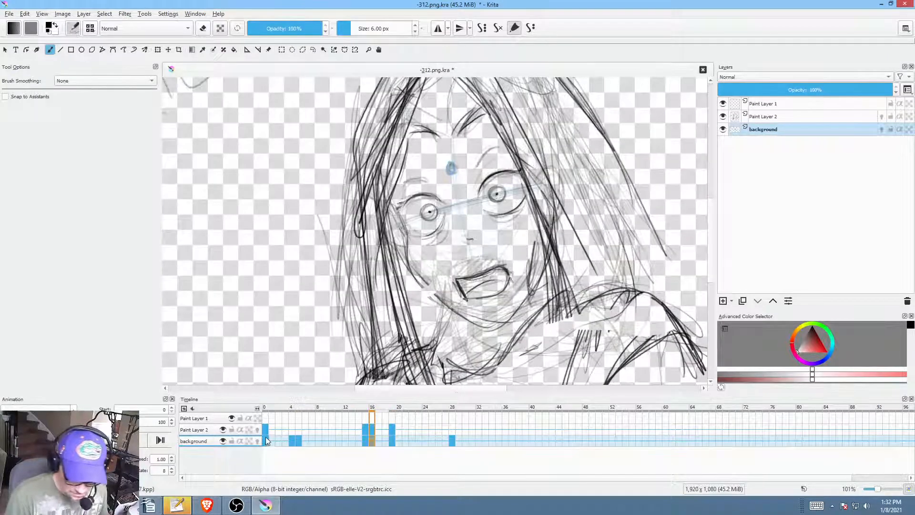
Step: Return to frame 0 of the background layer and save the document
left_click(265, 437)
scroll(514, 278, "down", 3)
left_click_drag(514, 278, 505, 268)
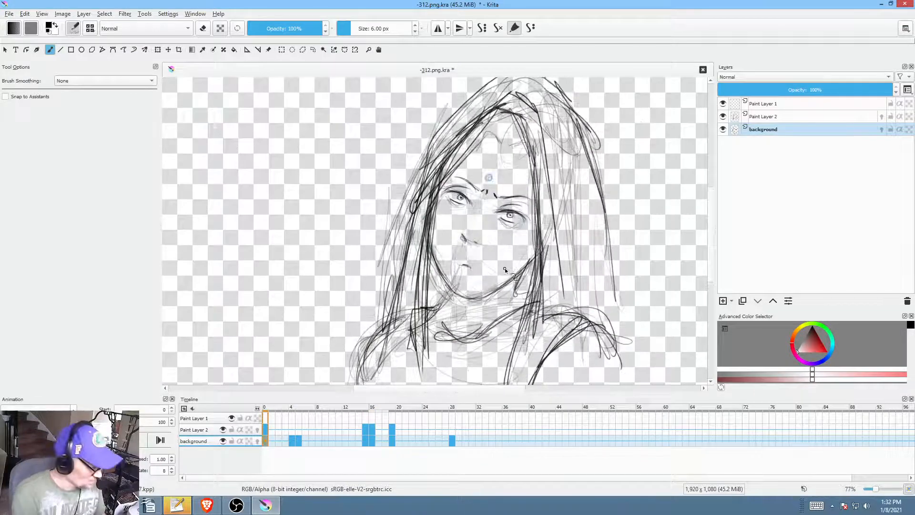
key("ctrl+s")
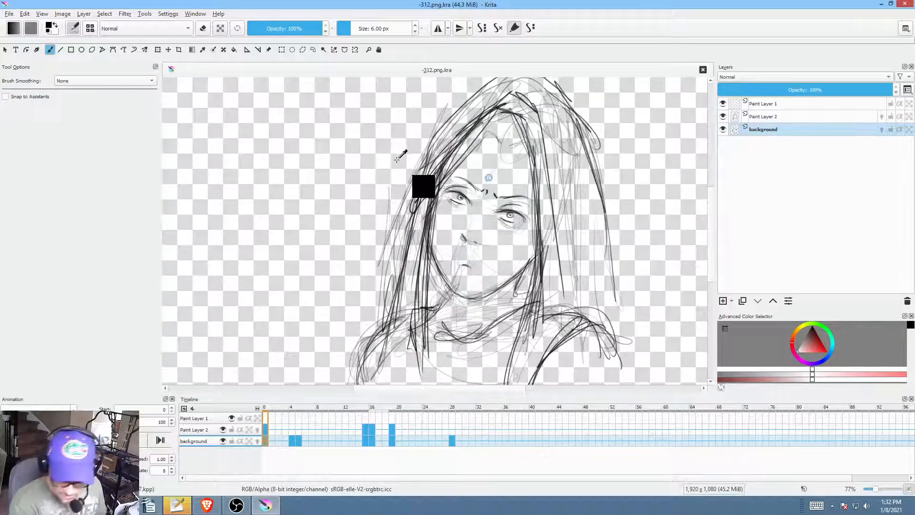
Step: Render frames 0 to 100 as a PNG image sequence to L:/ANIME/SL/scenes/312/RENDER/ with base name 312
key("ctrl+r")
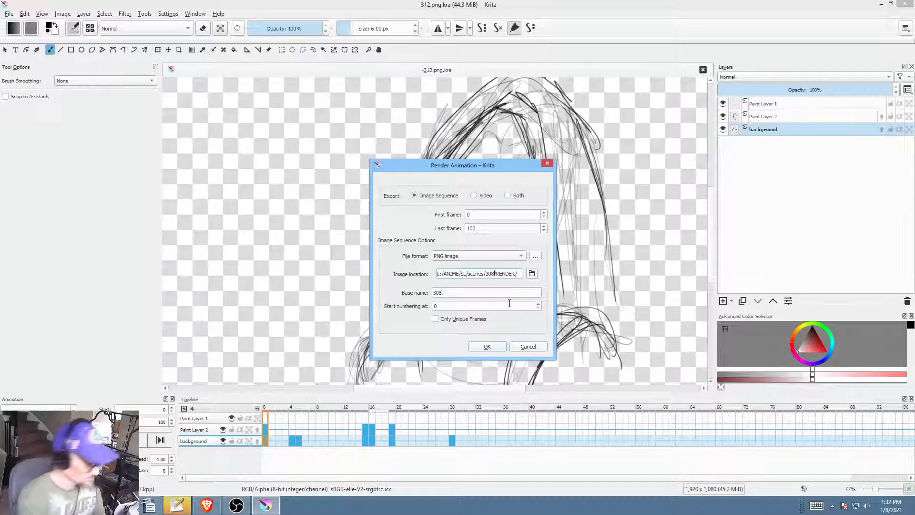
key("BackSpace")
type("12")
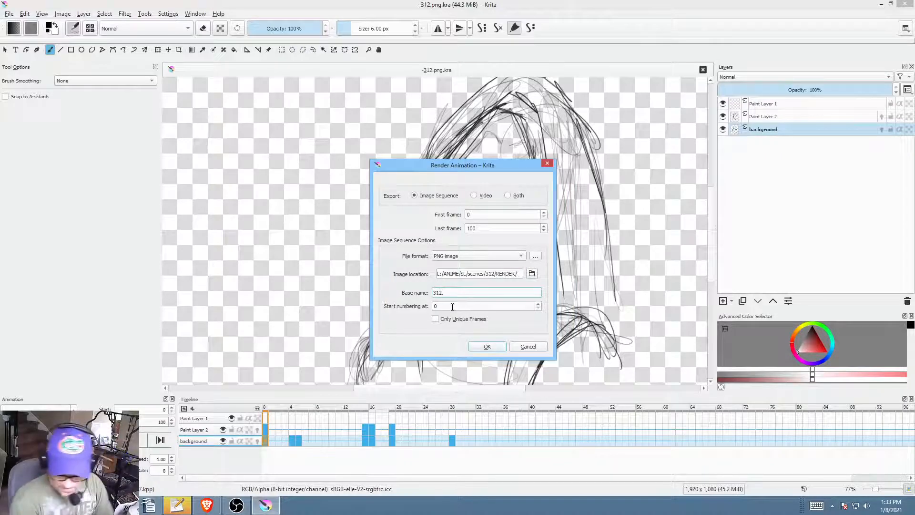
left_click(486, 347)
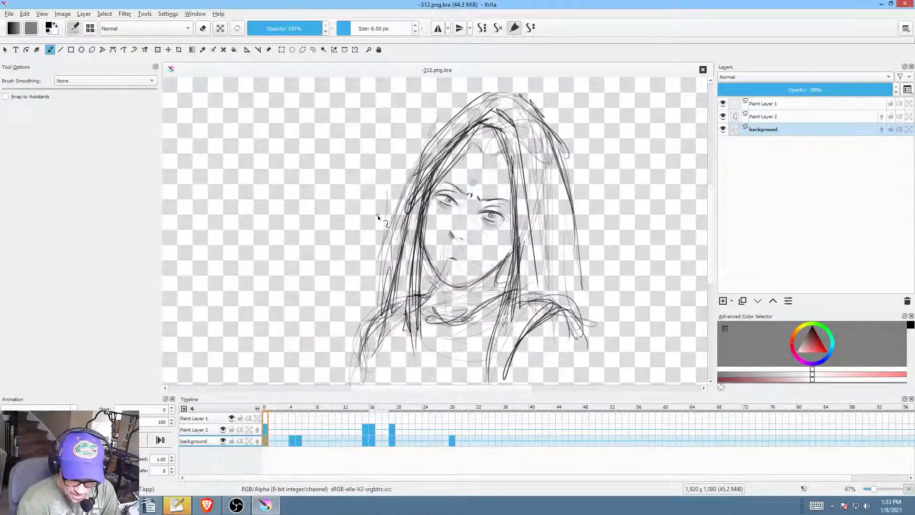
scroll(318, 203, "down", 1)
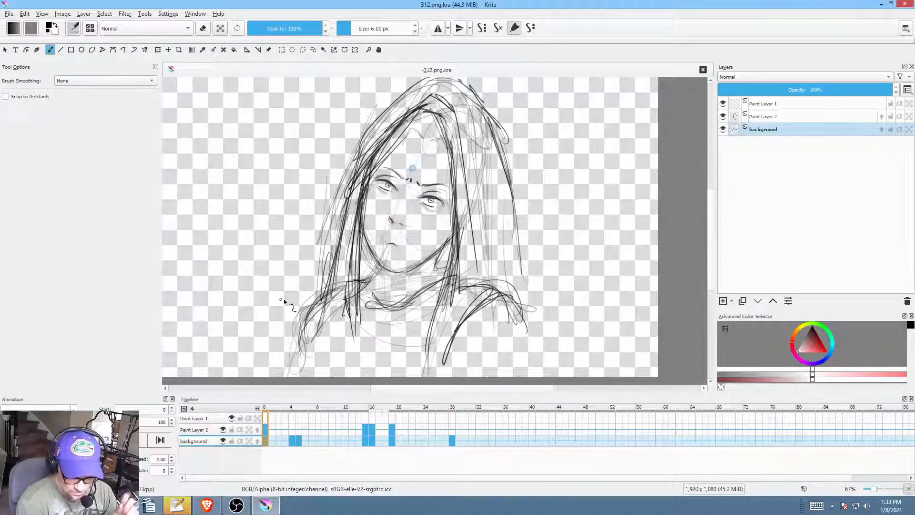
mouse_move(284, 300)
left_mouse_down()
mouse_move(300, 294)
mouse_move(321, 306)
left_mouse_up()
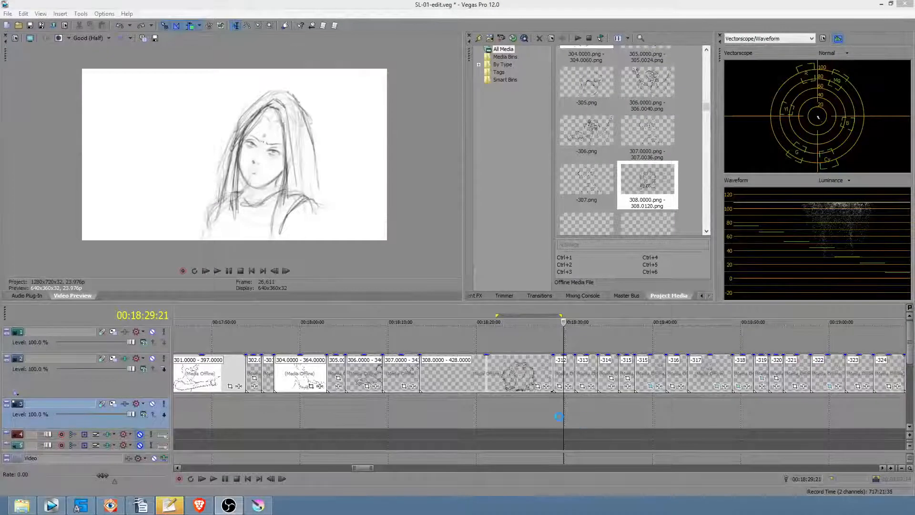
Step: Switch to Vegas Pro and move the -312 clip with all following clips to about 00:18:40, leaving a gap after the 308 sequence
left_click(597, 419)
scroll(597, 419, "up", 5)
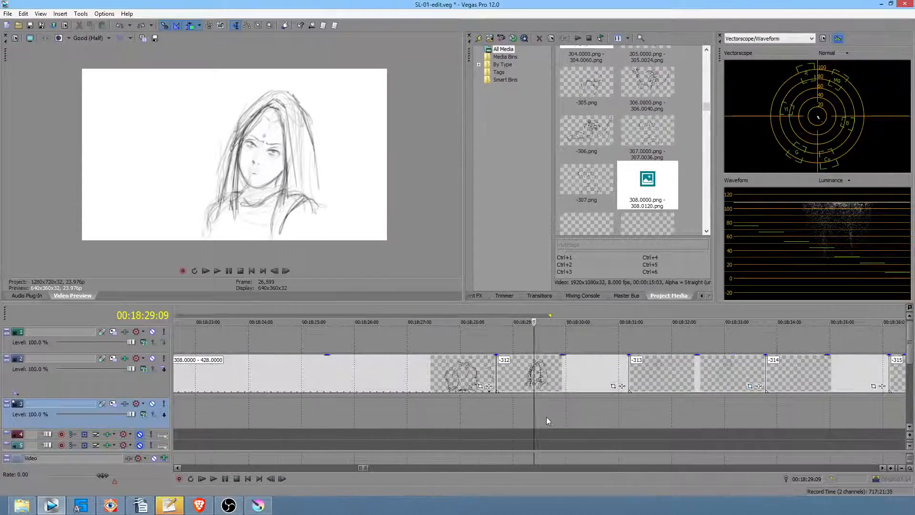
scroll(539, 416, "down", 2)
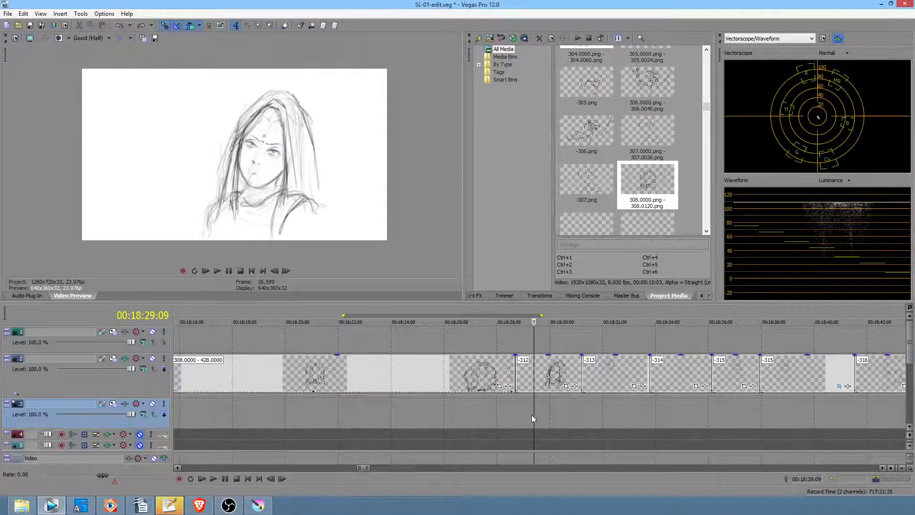
left_click(607, 374)
left_click(537, 376)
left_click_drag(545, 377, 834, 386)
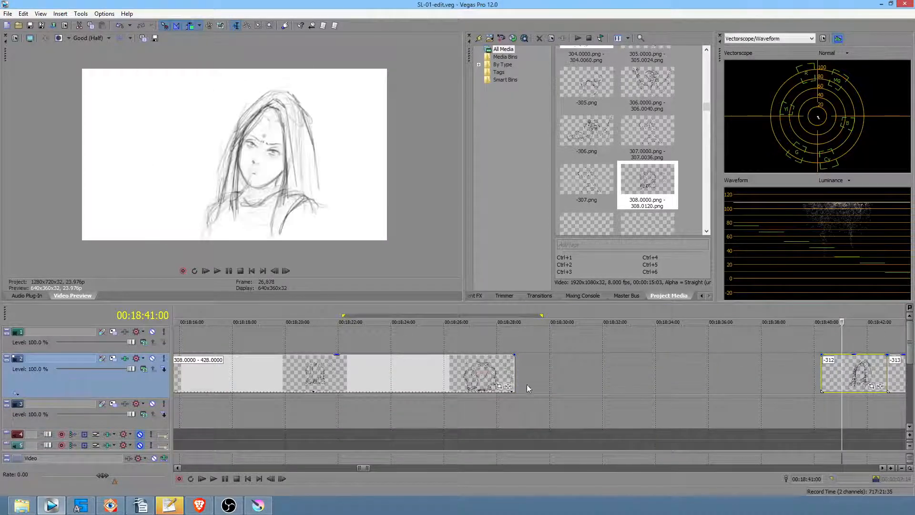
Step: Place the playhead at the end of the 308.0000 - 428.0000 clip on track 2, at 00:18:28:16
left_click(513, 380)
scroll(523, 395, "right", 4)
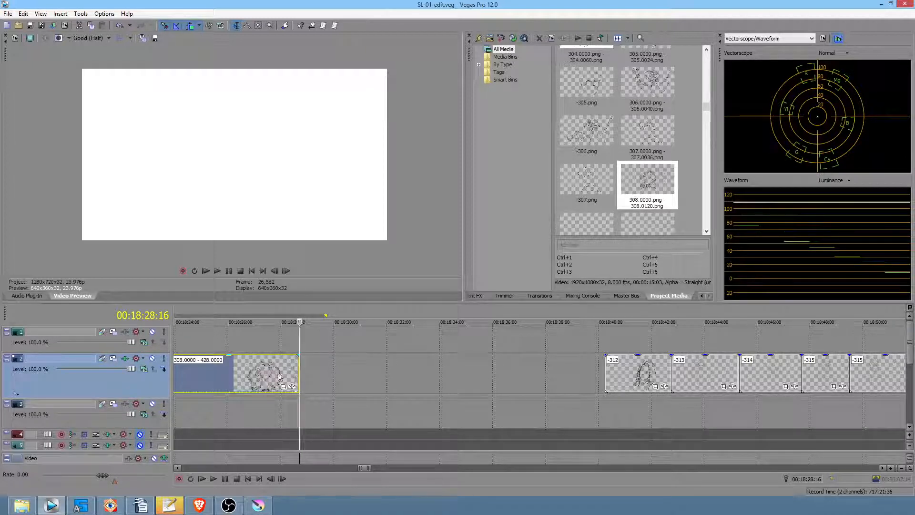
left_click(269, 350)
left_click(299, 371)
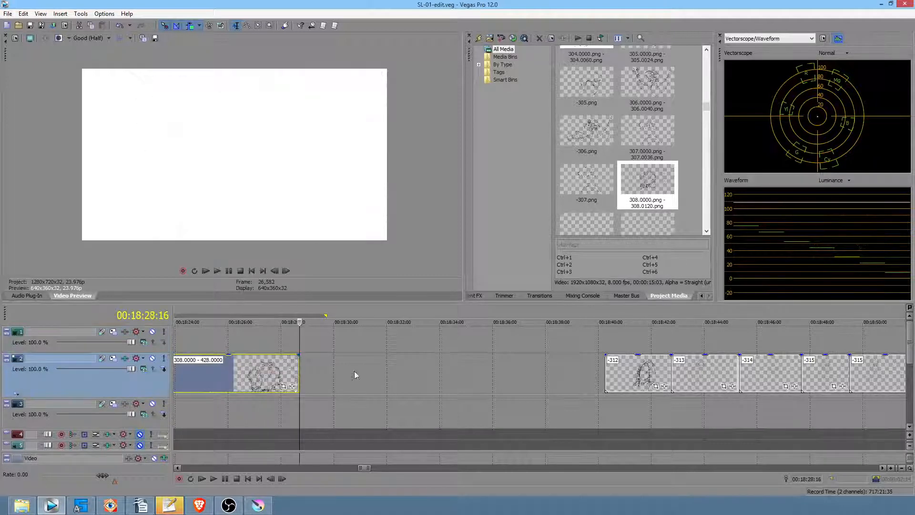
Step: Import 312.0000.png from the scenes/312/RENDER folder into the project media as an image sequence ending at image 100
left_click(21, 29)
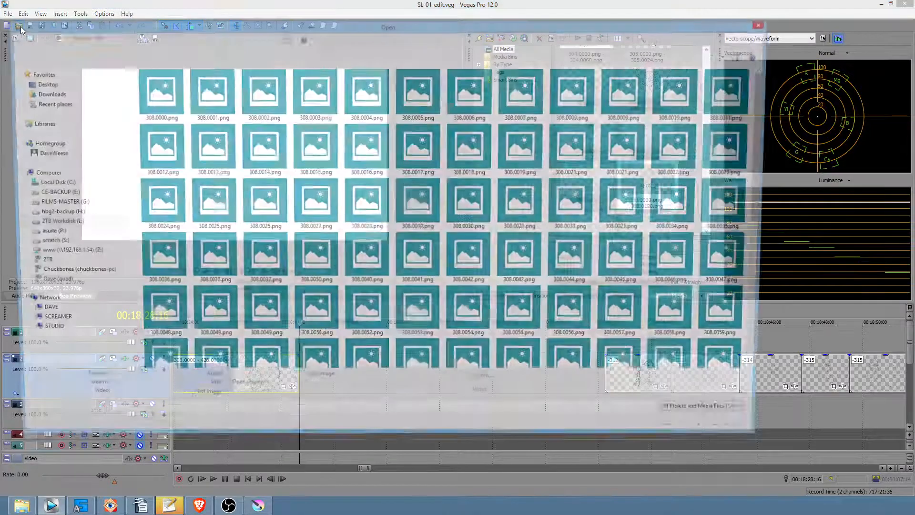
left_click(767, 24)
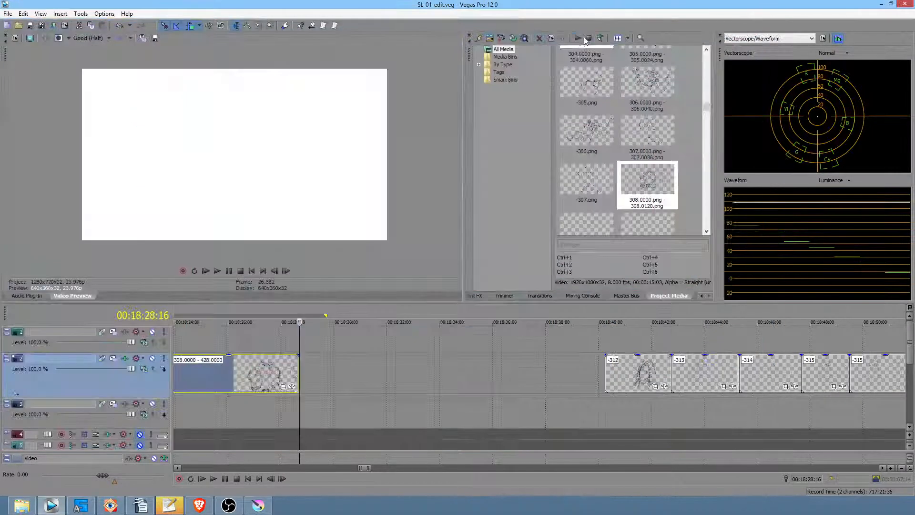
left_click(491, 42)
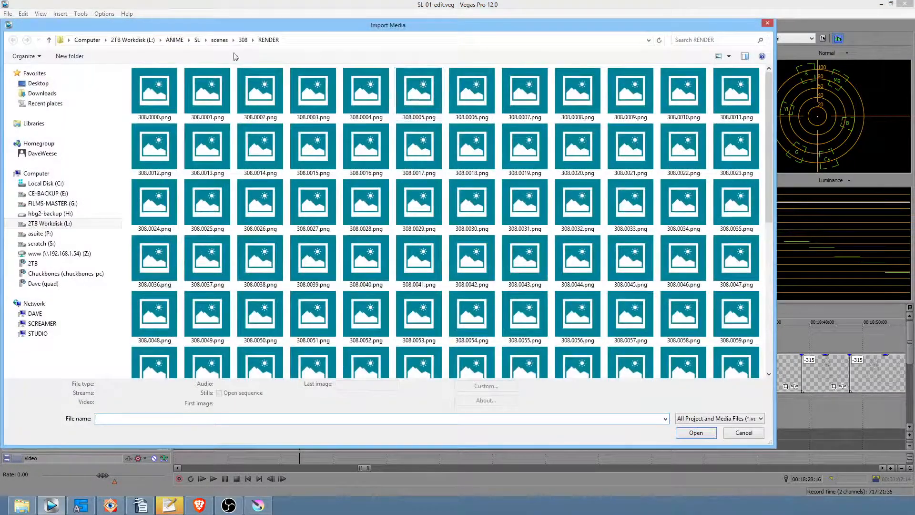
left_click(219, 39)
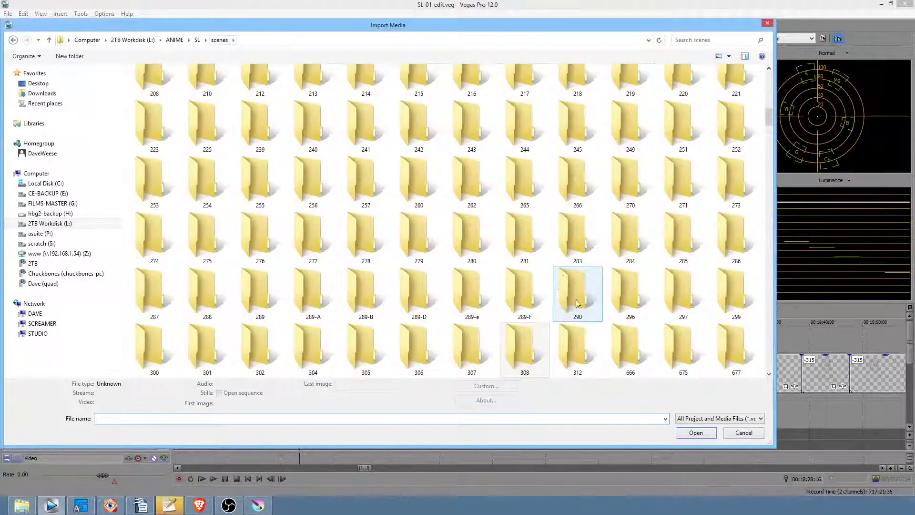
double_click(562, 341)
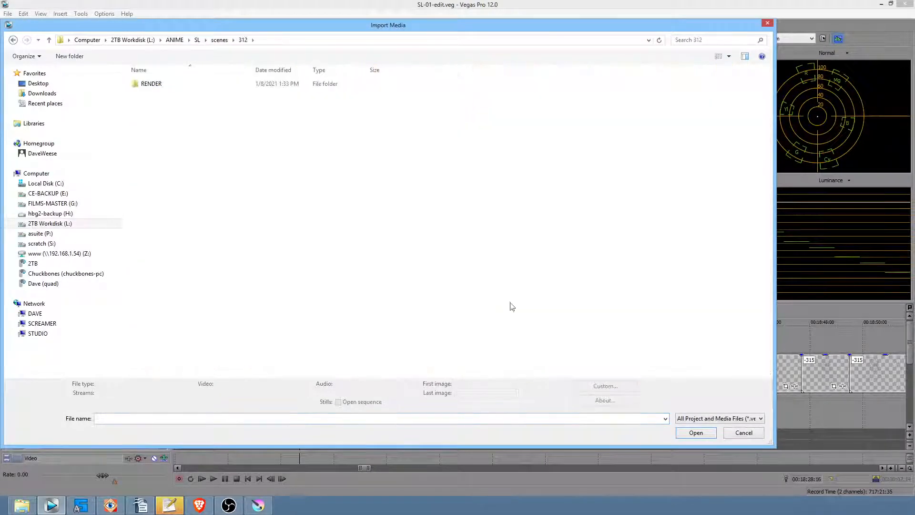
double_click(155, 86)
left_click(156, 89)
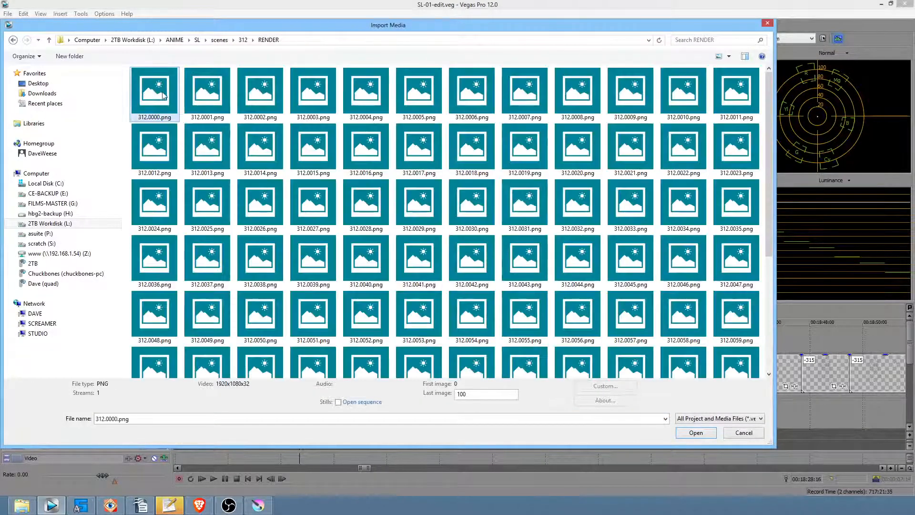
left_click(346, 403)
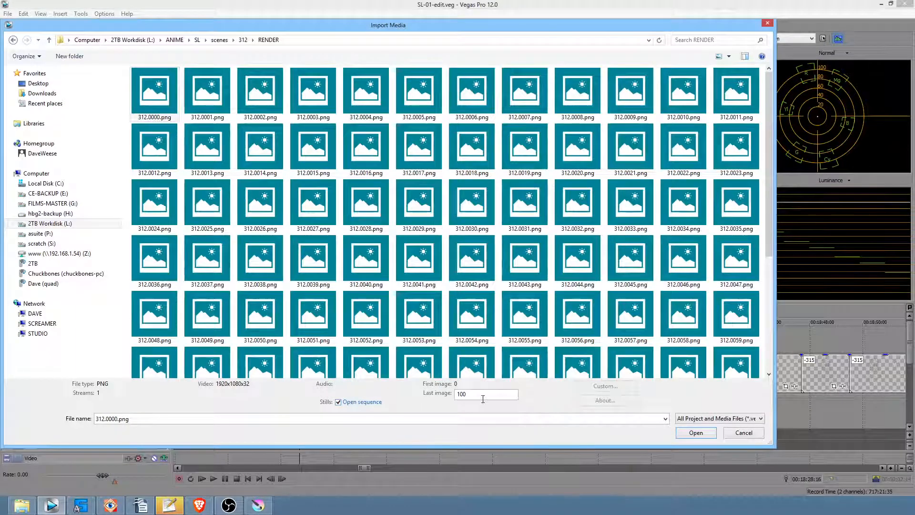
left_click(696, 432)
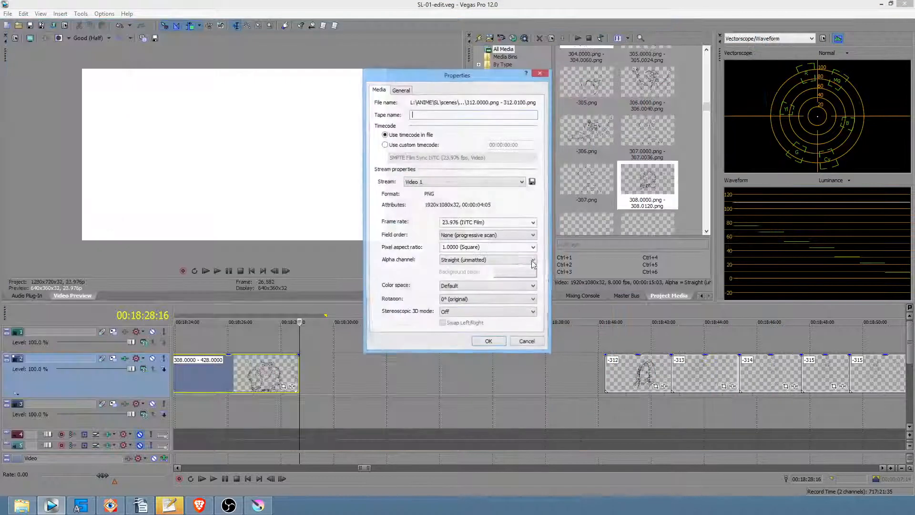
Step: Set the imported 312 sequence's frame rate to 8 and accept its media properties
left_click(497, 220)
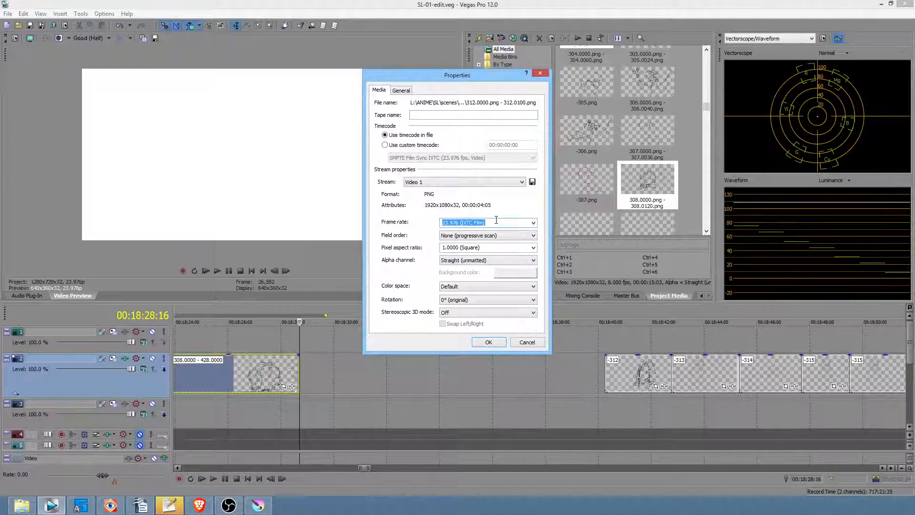
type("1")
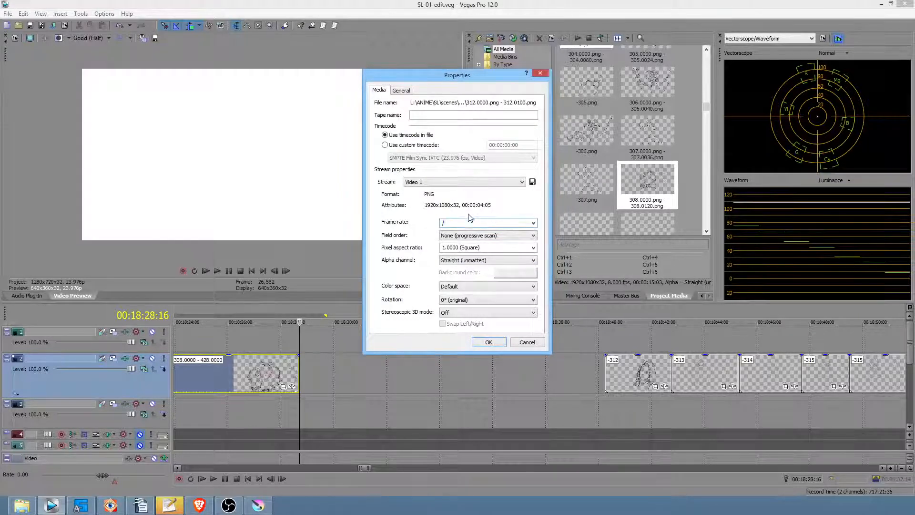
type("8")
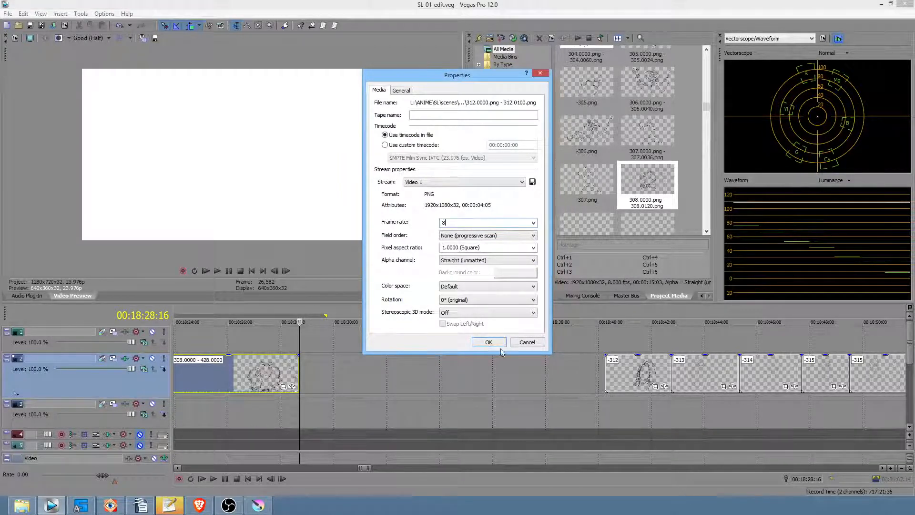
left_click(489, 342)
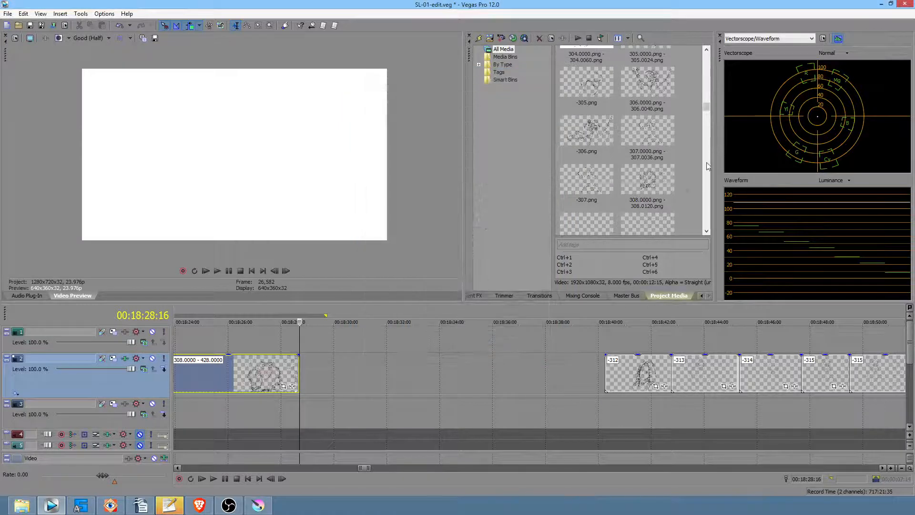
Step: Place the 312 image sequence from the project media on track 1, starting at the end of the 308 clip
right_click(634, 376)
left_click(665, 85)
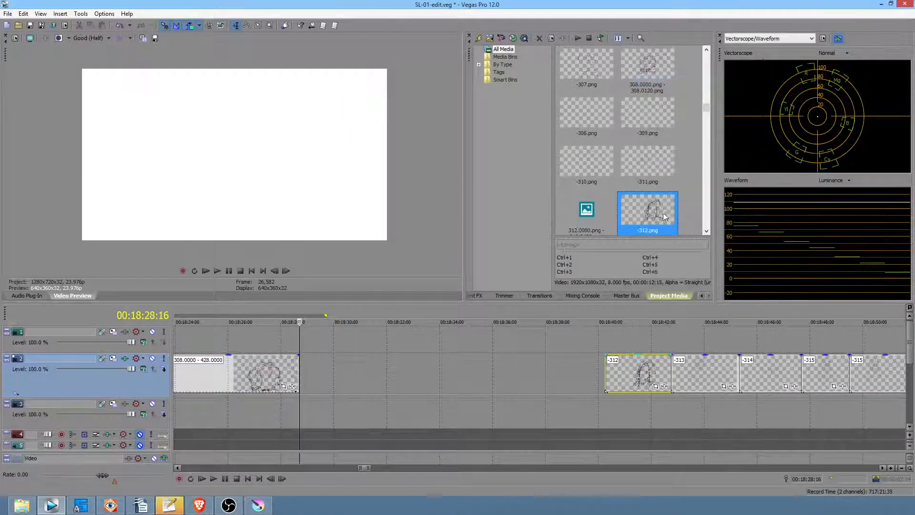
left_click_drag(592, 214, 593, 214)
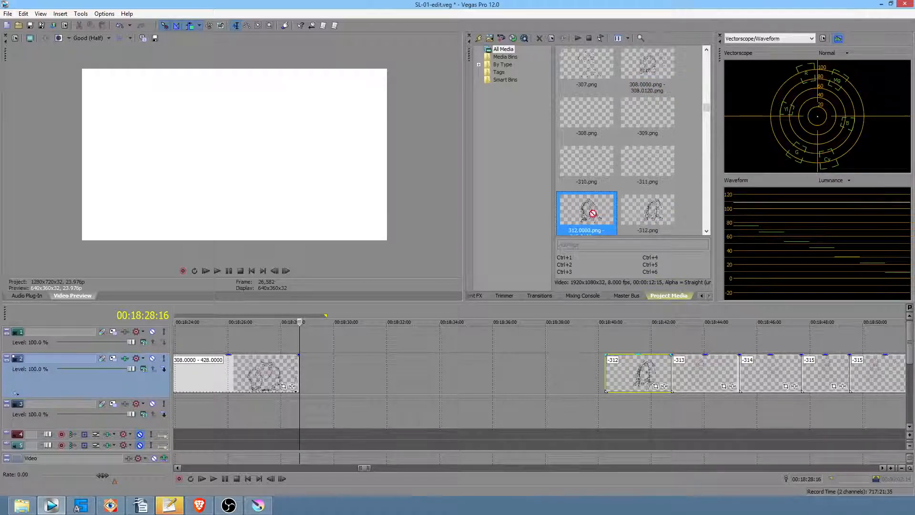
left_click_drag(351, 327, 302, 340)
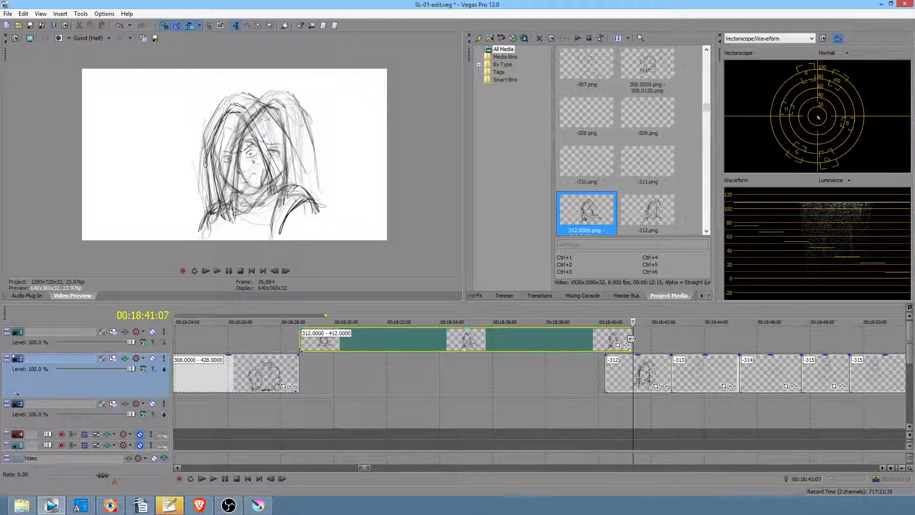
Step: Trim the end of the 312 clip on track 1 back to 00:18:34:03 and set it to Disable resample
left_click_drag(632, 338, 443, 347)
right_click(413, 339)
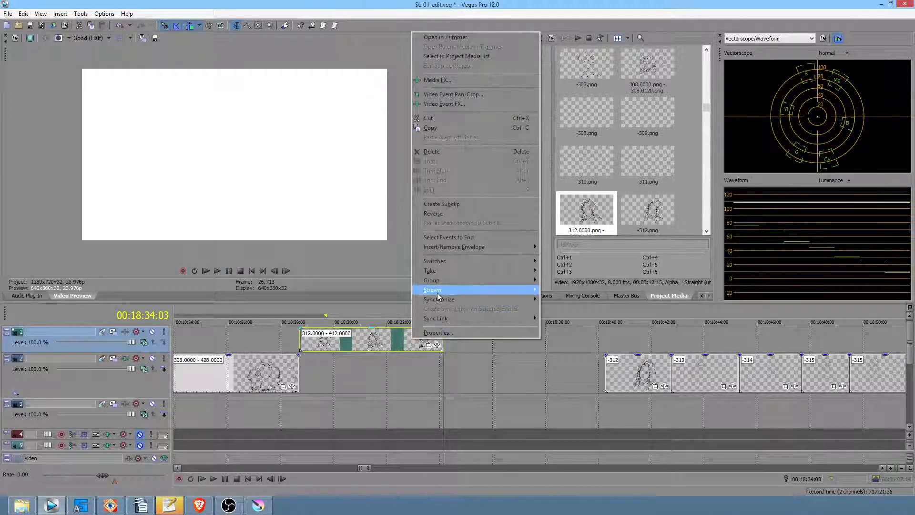
left_click(439, 333)
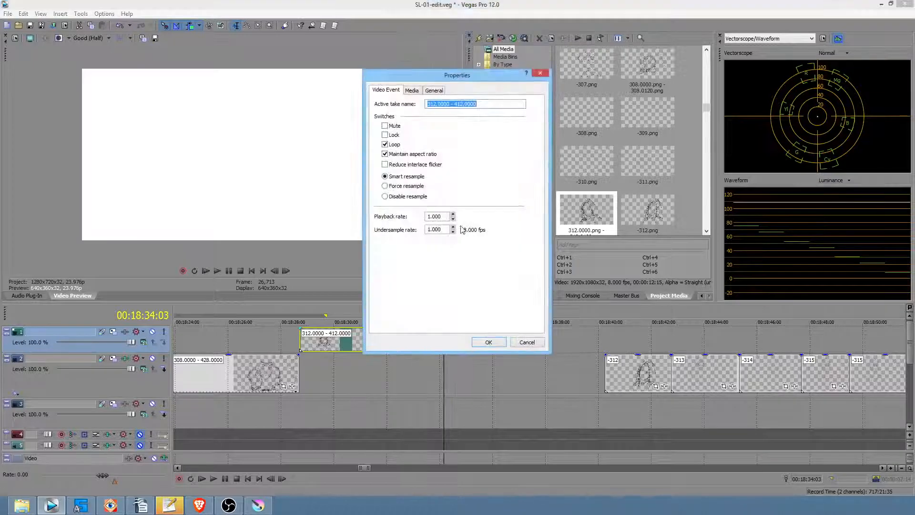
left_click(412, 197)
left_click(489, 342)
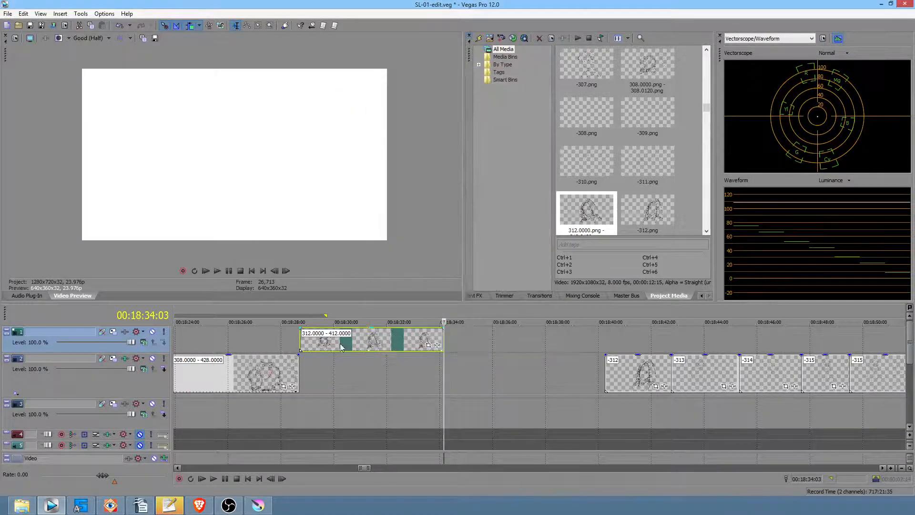
Step: Move the 312 clip down to track 2, right after the 308 clip, and play back the cut between them
left_click_drag(349, 372, 348, 372)
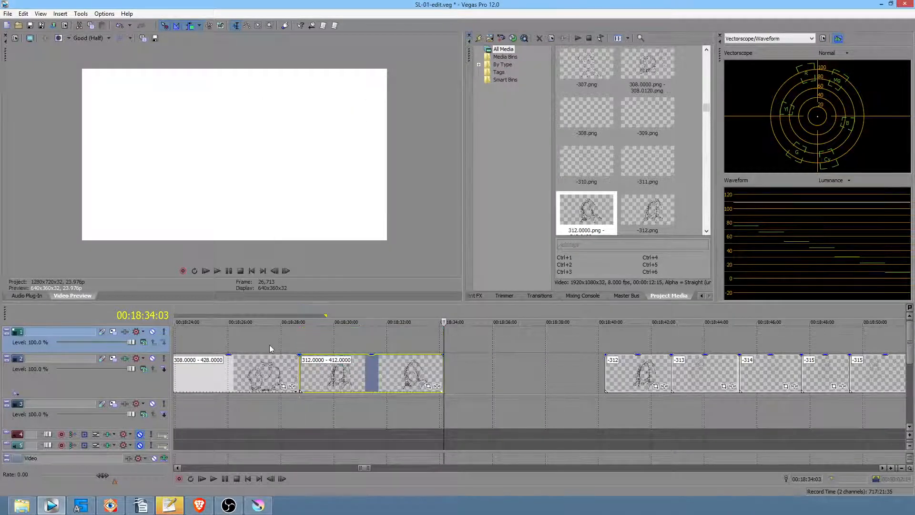
left_click(271, 348)
key("space")
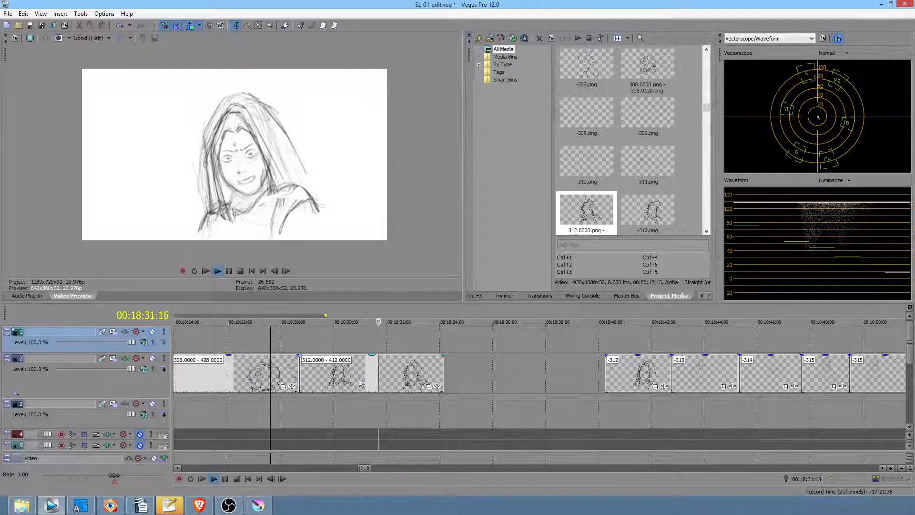
key("space")
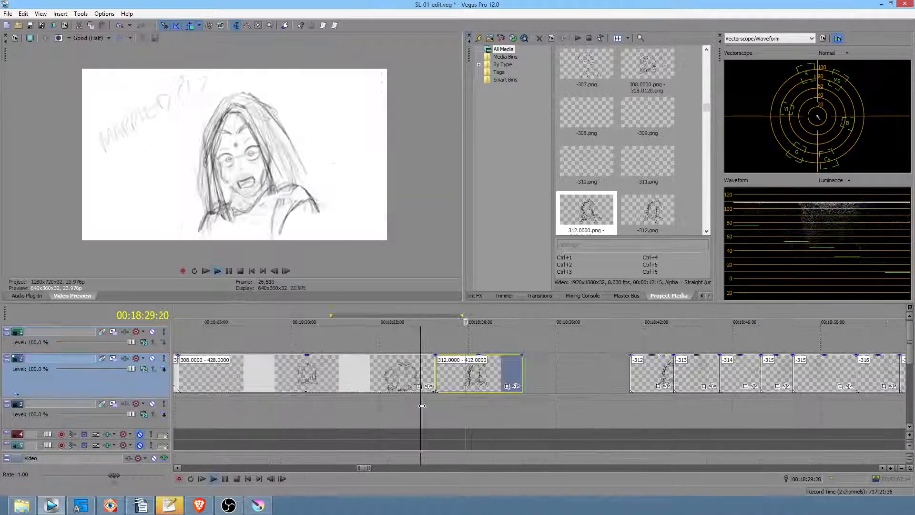
key("space")
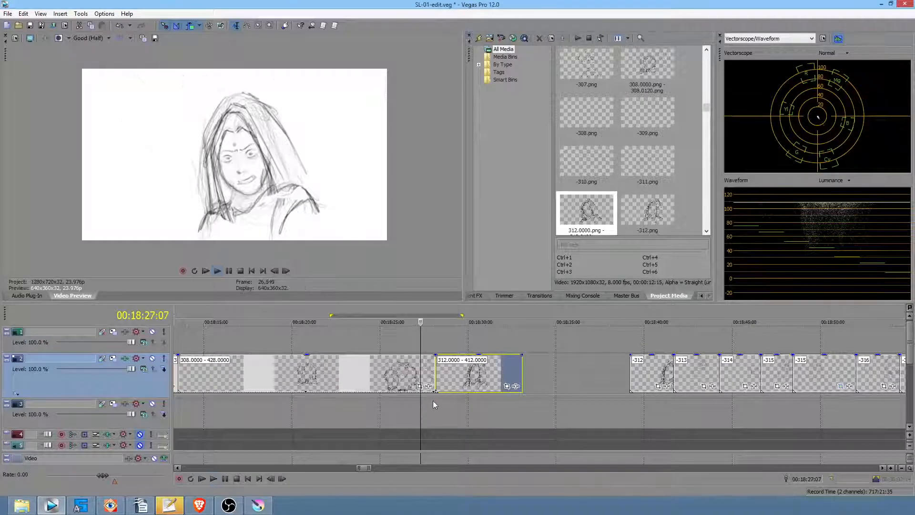
Step: Trim the start of the 312 clip on track 2 in two passes, playing back the cut from 308 after each trim
left_click_drag(439, 381, 446, 381)
key("space")
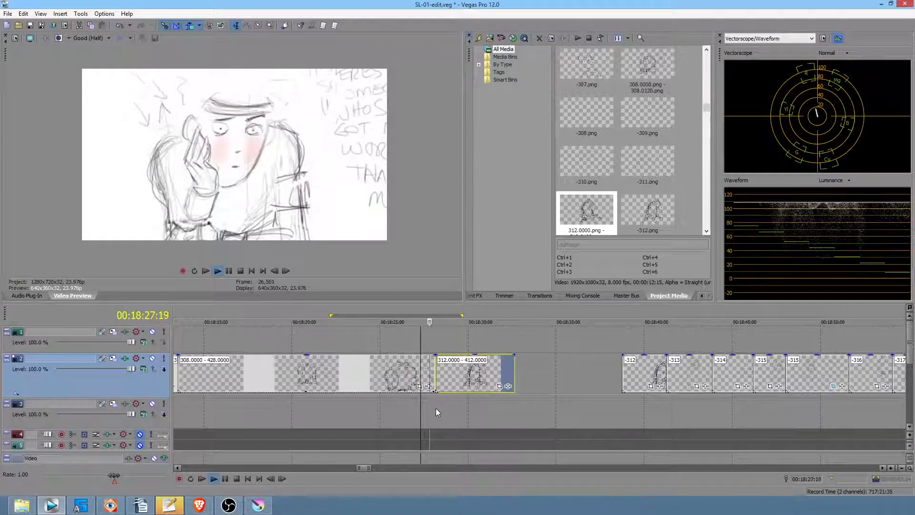
key("space")
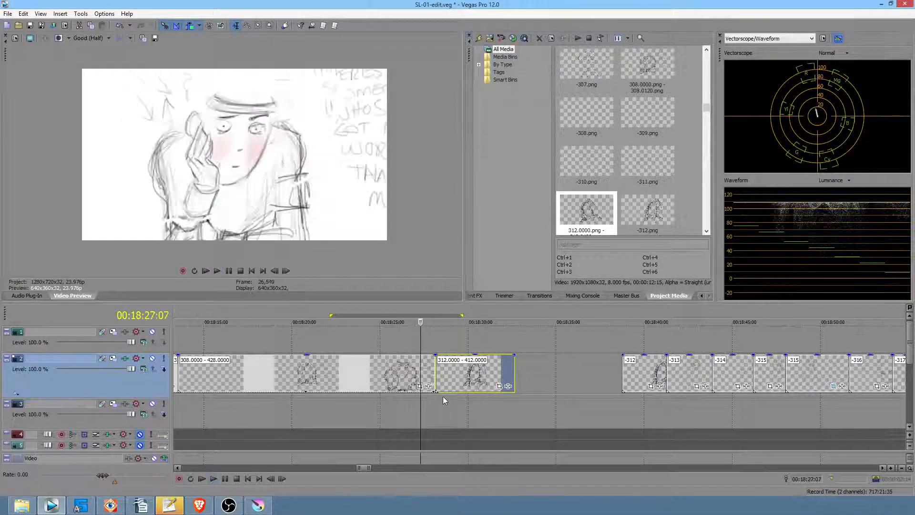
left_click_drag(438, 384, 448, 384)
key("space")
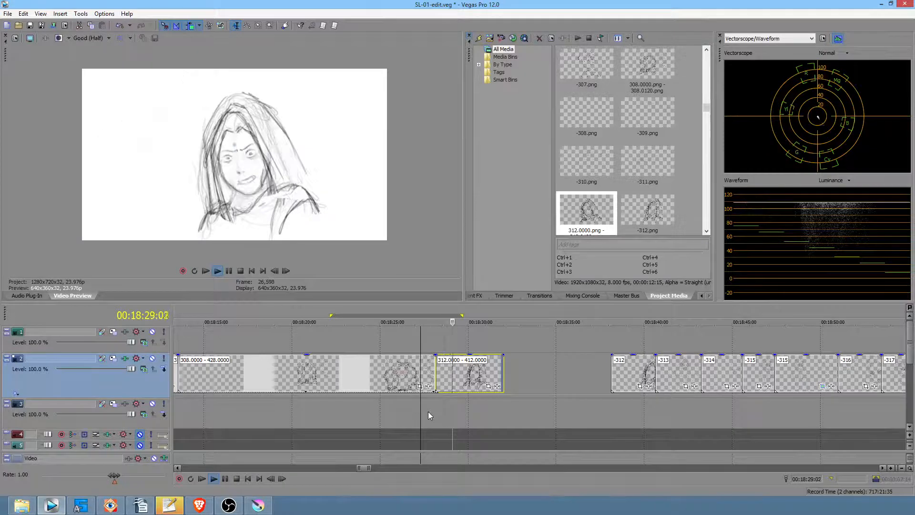
key("space")
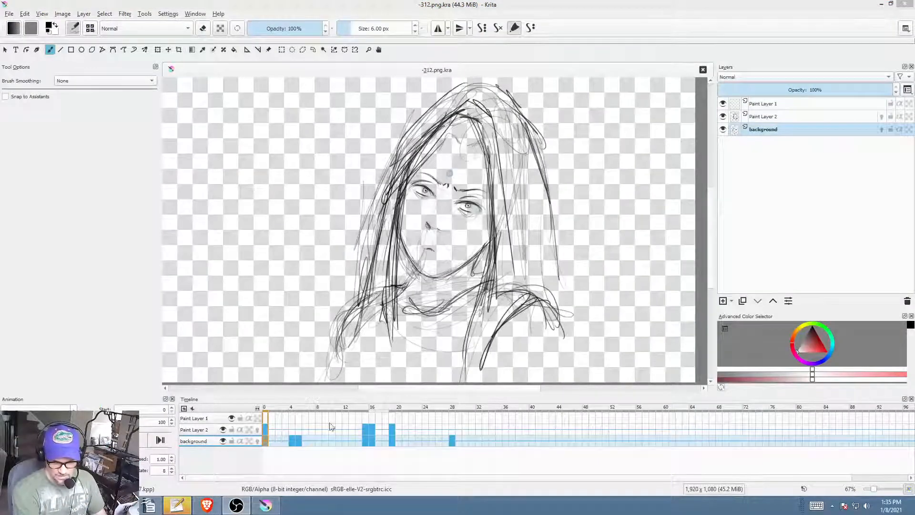
Step: Switch to Krita and remove the background layer's keyframe at frame 28 from the -312.png.kra timeline
left_click(275, 408)
left_click(296, 411)
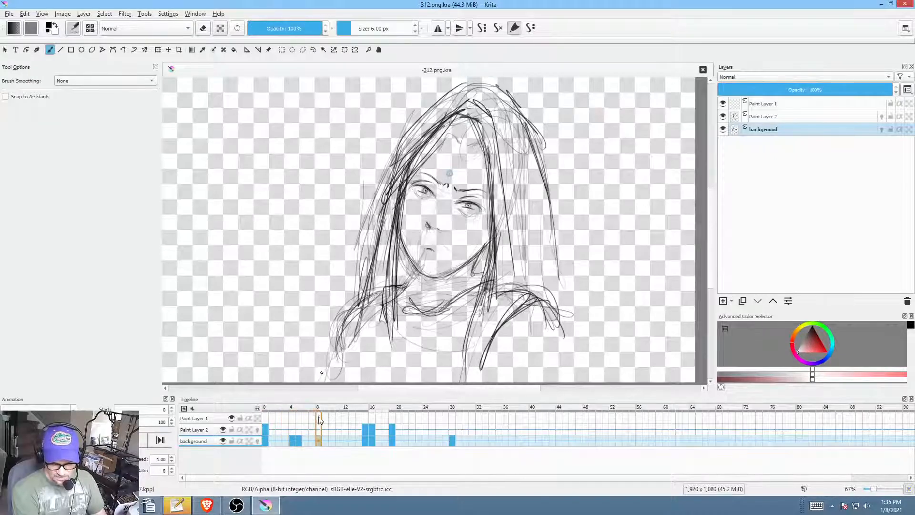
mouse_move(339, 419)
left_mouse_down()
mouse_move(365, 419)
mouse_move(347, 420)
left_mouse_up()
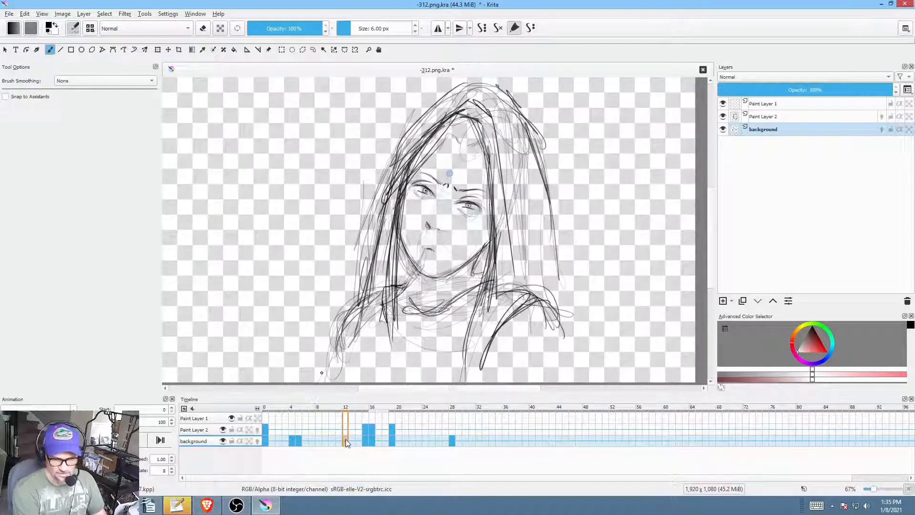
mouse_move(347, 443)
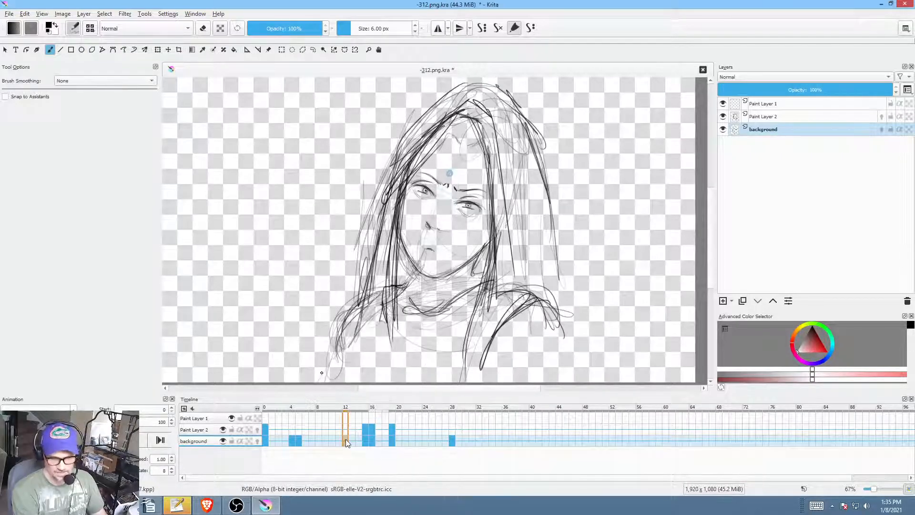
left_click_drag(344, 437, 255, 439)
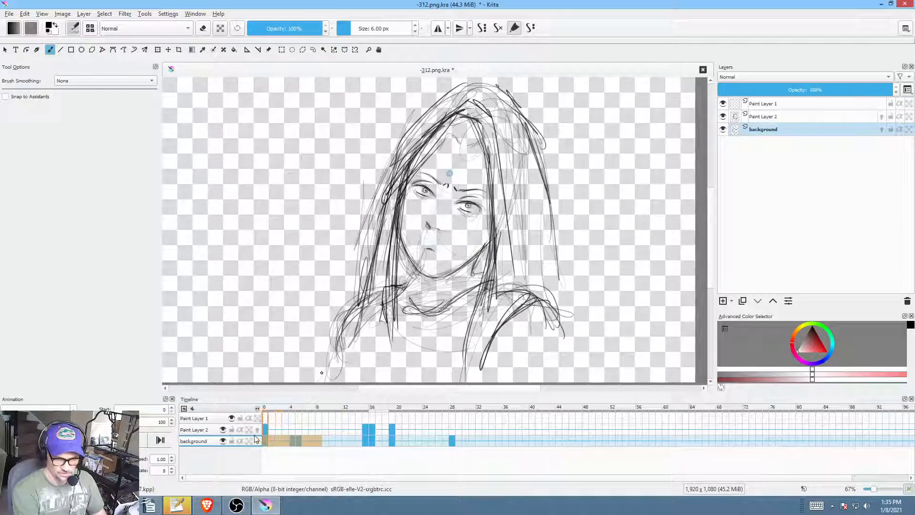
left_click(317, 433)
left_click_drag(325, 431, 463, 439)
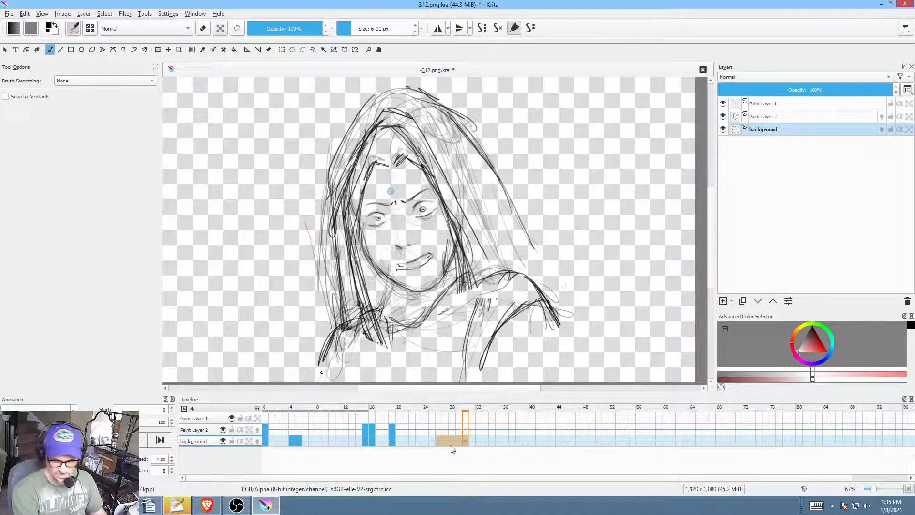
left_click(418, 440)
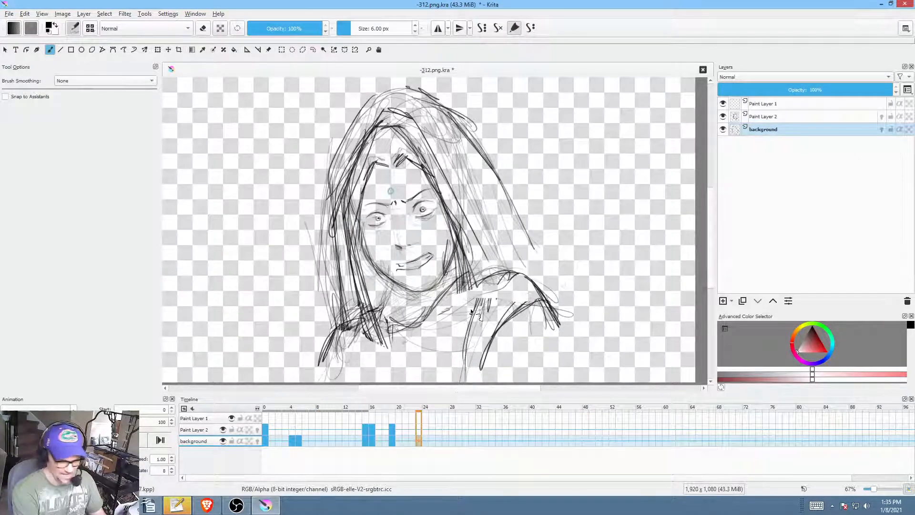
Step: Save the drawing and render frames 0 to 100 as a PNG image sequence with base name 312. into the scenes/312/RENDER folder
key("ctrl+s")
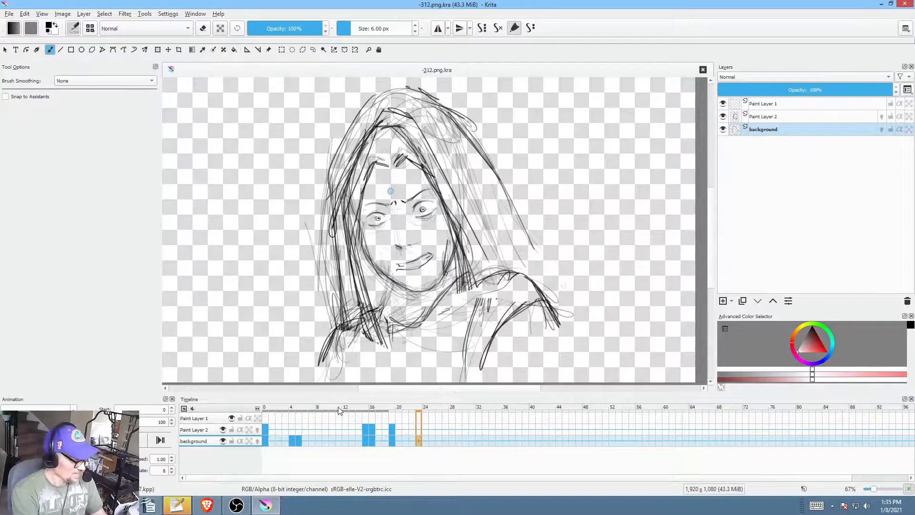
key("ctrl+r")
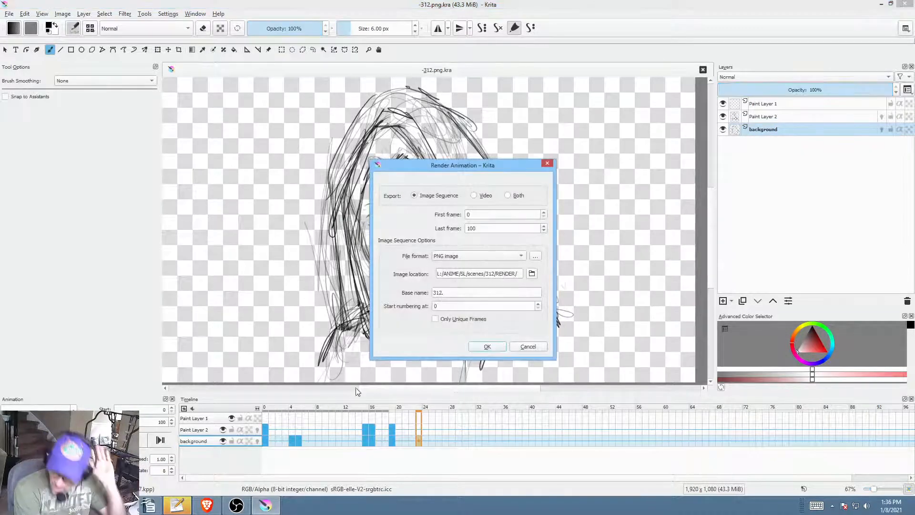
left_click(486, 347)
left_click(513, 270)
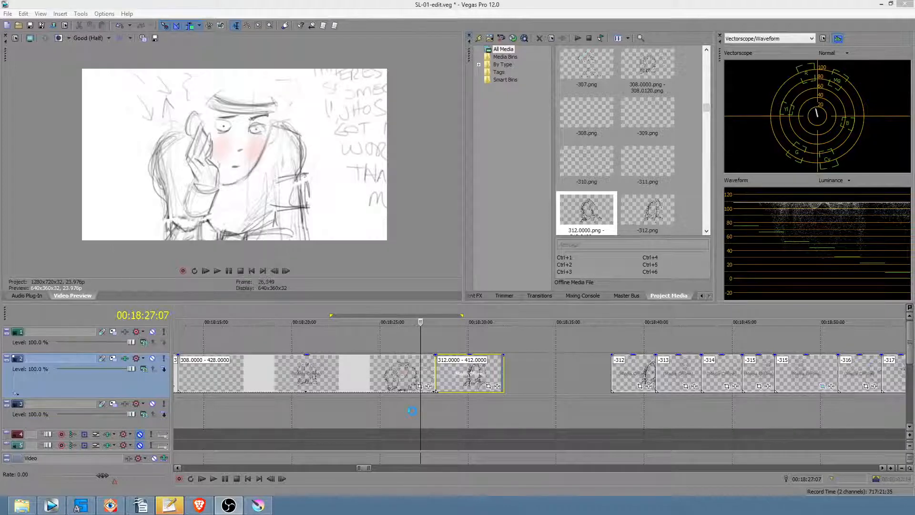
Step: Return to Vegas Pro and play back the re-rendered 312 clip from 00:18:26:20, shortly before the cut
left_click(430, 413)
scroll(431, 414, "up", 3)
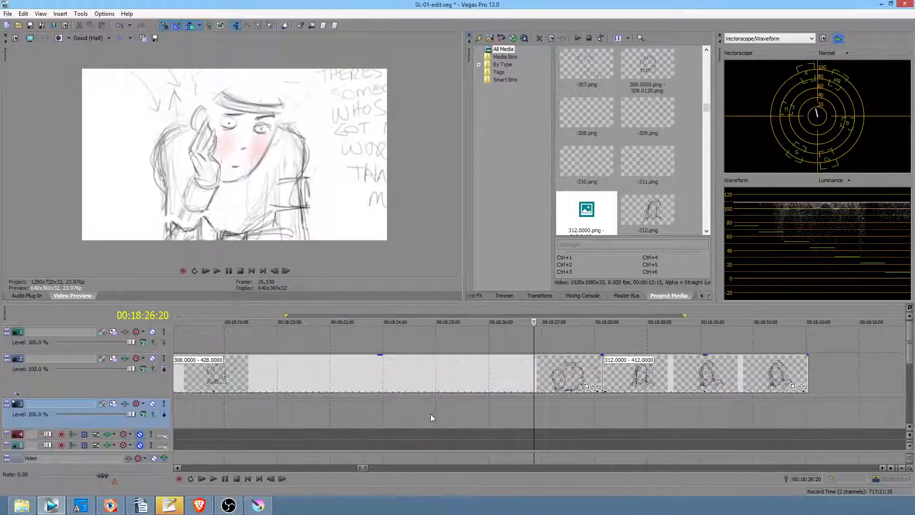
scroll(472, 413, "down", 3)
key("space")
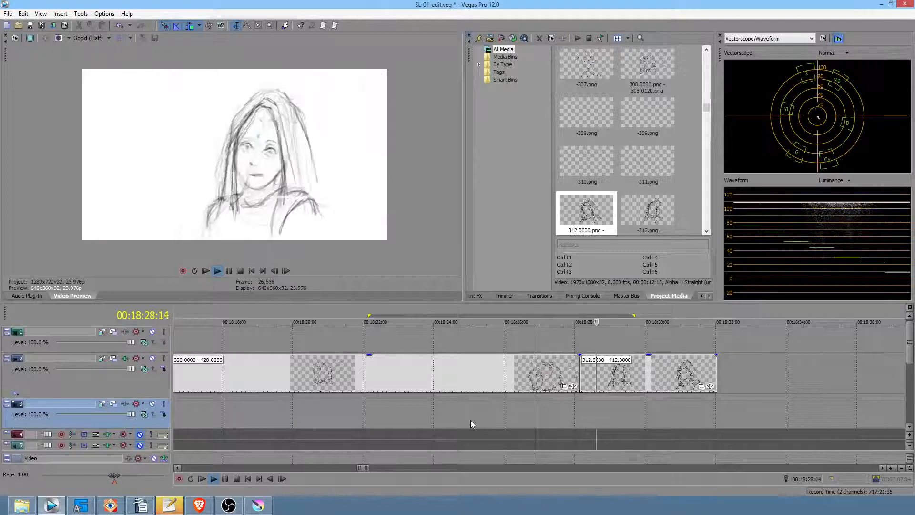
key("space")
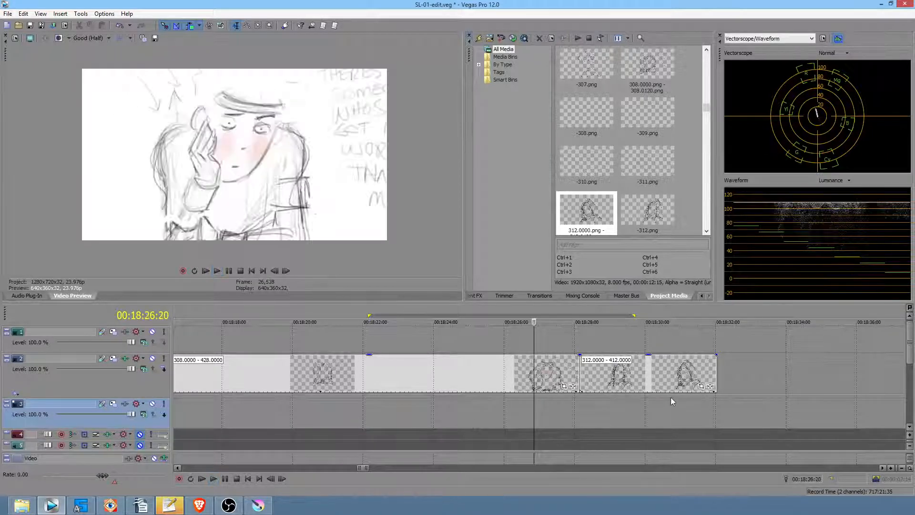
Step: Trim the end of the 312 clip to 00:18:30:20, matching the end of a time selection that starts at 00:18:27:13
mouse_move(716, 373)
left_mouse_down()
mouse_move(635, 374)
mouse_move(688, 375)
left_mouse_up()
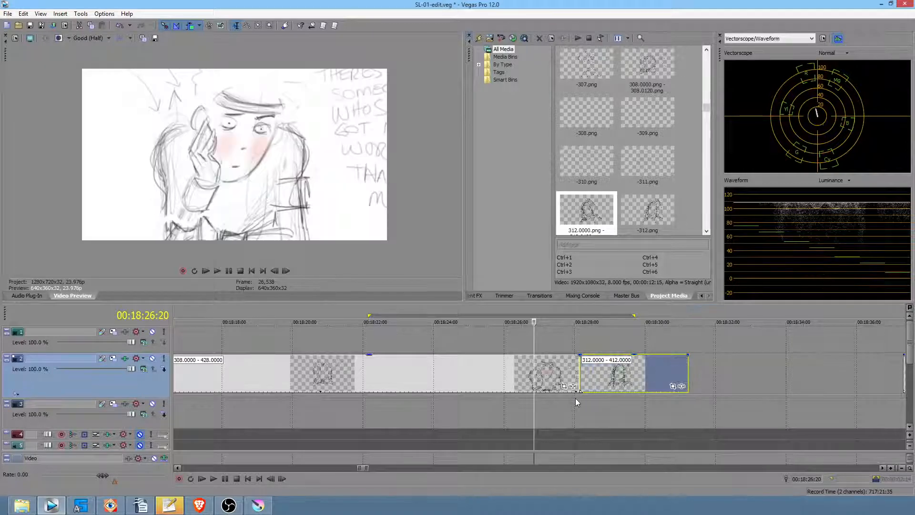
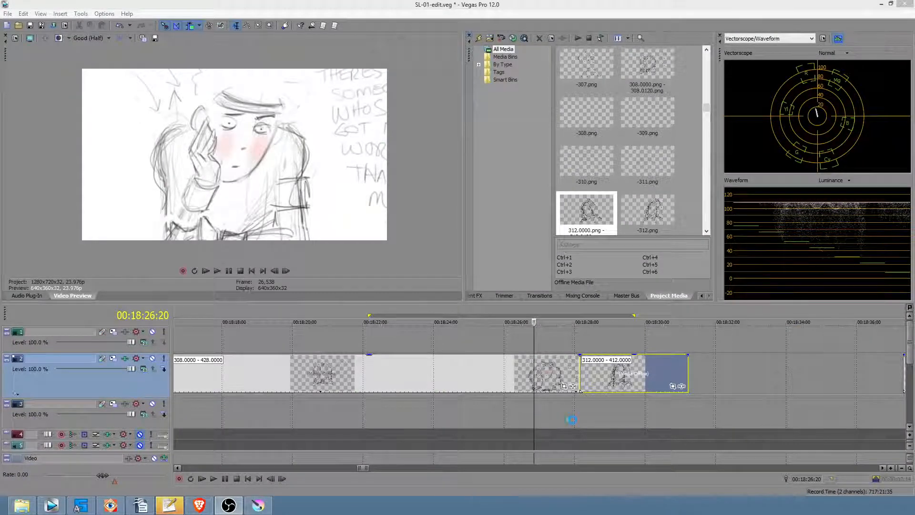
scroll(549, 420, "right", 5)
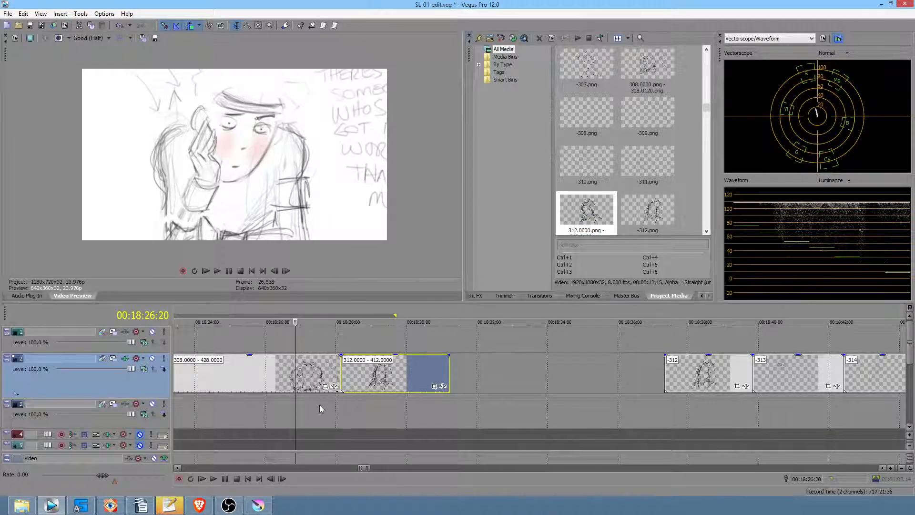
left_click_drag(320, 405, 436, 405)
left_click_drag(447, 374, 436, 374)
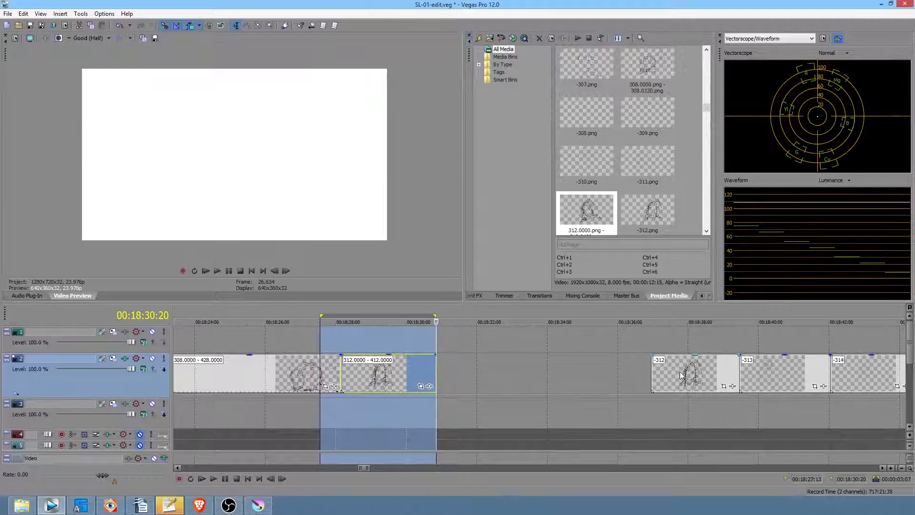
Step: Slide the old -312 still and the clips after it earlier on track 2, and delete the -312 still
left_click_drag(680, 376, 588, 380)
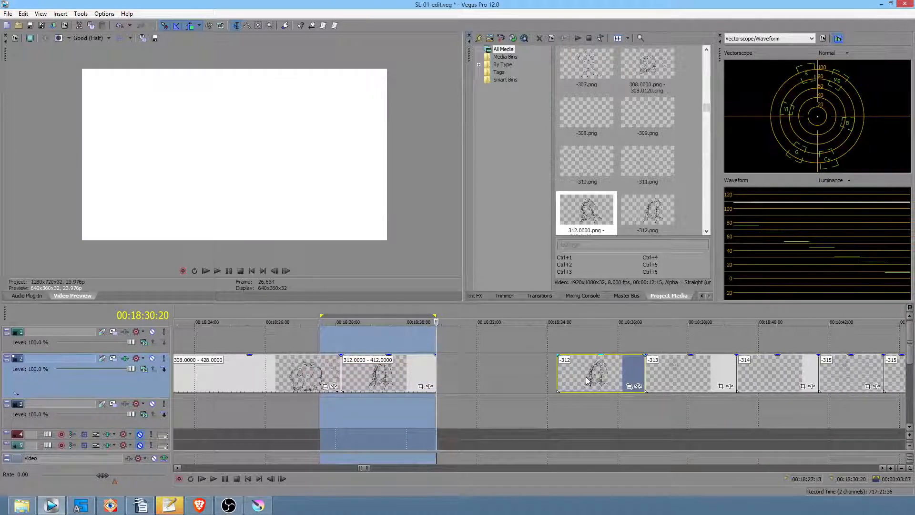
left_click(607, 412)
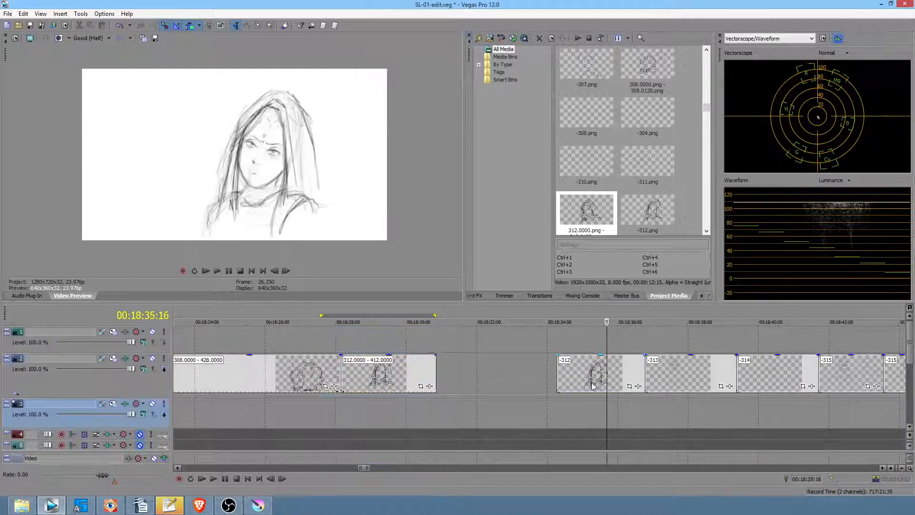
left_click(603, 380)
left_click_drag(602, 379, 580, 375)
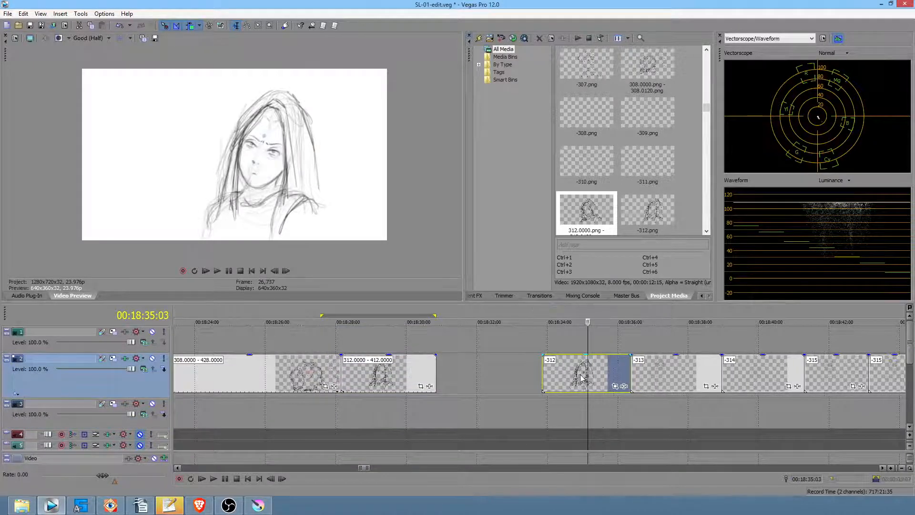
key("Delete")
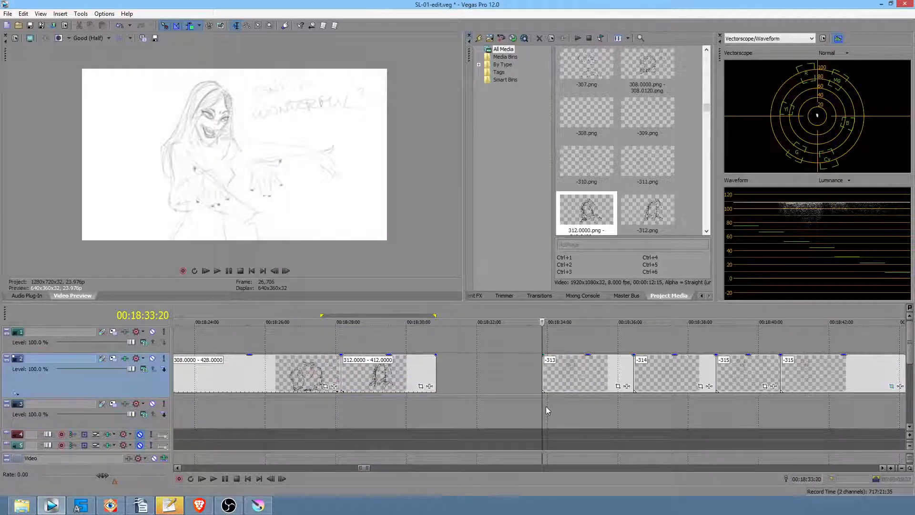
Step: Close the gap by moving -313 and its following clips against the end of the 312 clip, and place the playhead at 00:18:27:20
mouse_move(547, 410)
left_mouse_down()
mouse_move(564, 410)
mouse_move(554, 409)
left_mouse_up()
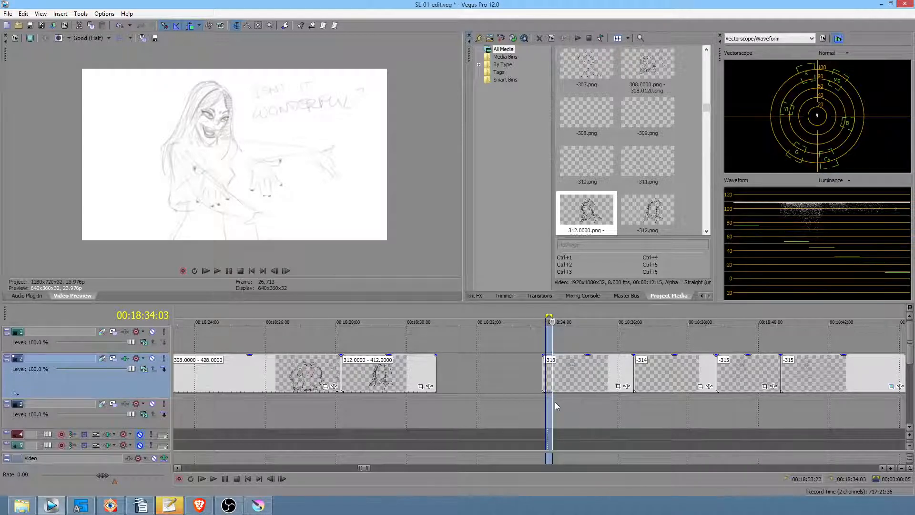
left_click(576, 373)
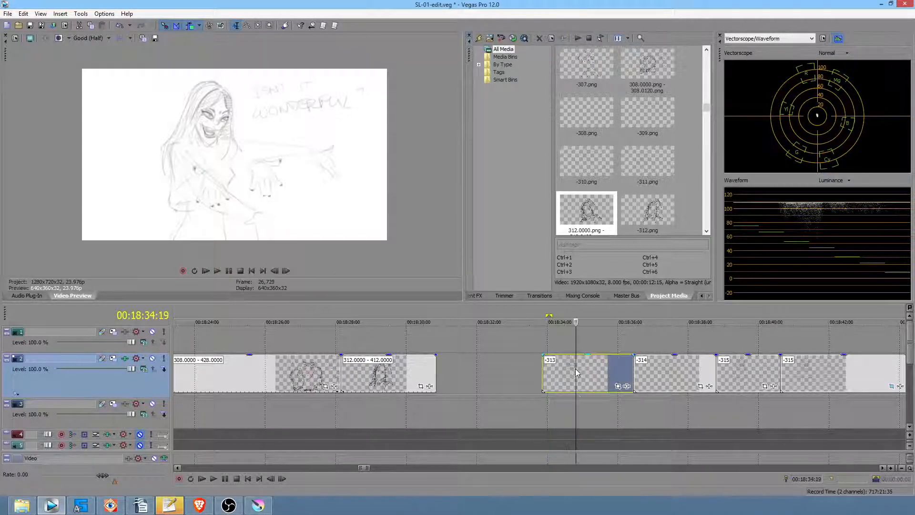
left_click_drag(548, 403, 473, 379)
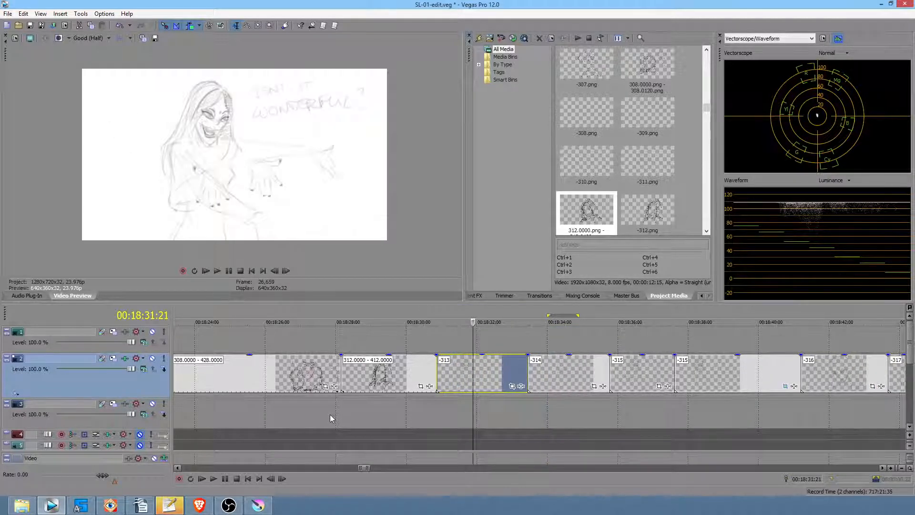
left_click(330, 415)
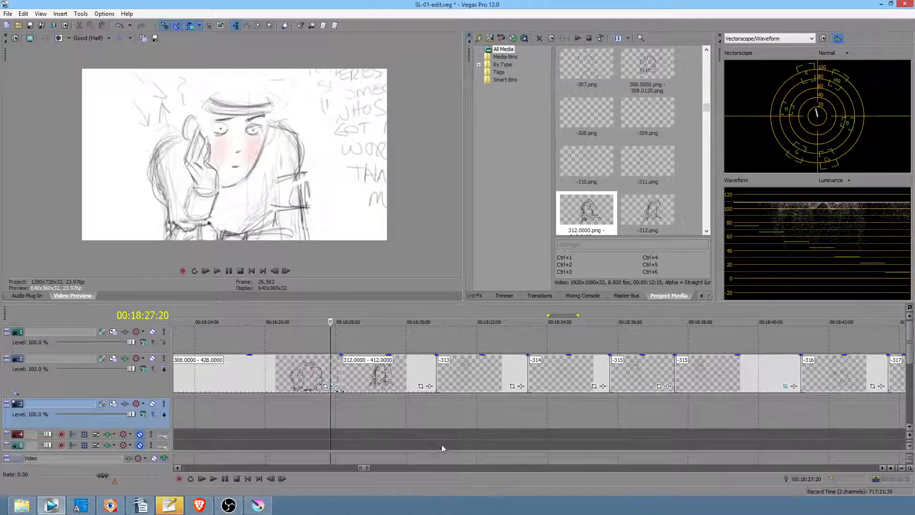
Step: Check the cut from the 308 clip to the 312 clip by playing from 00:18:27:10, and place the playhead at 00:18:27:13
left_click(317, 406)
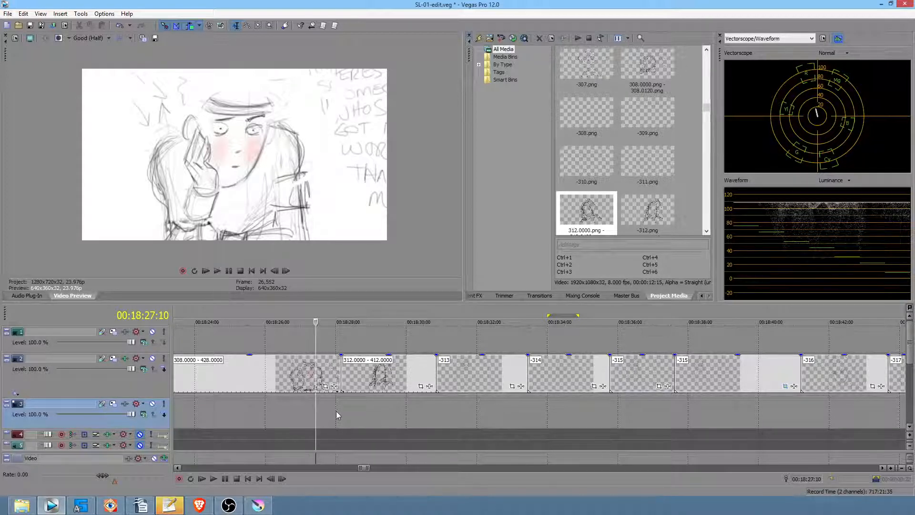
key("space")
key("space")
left_click(320, 400)
scroll(319, 401, "up", 2)
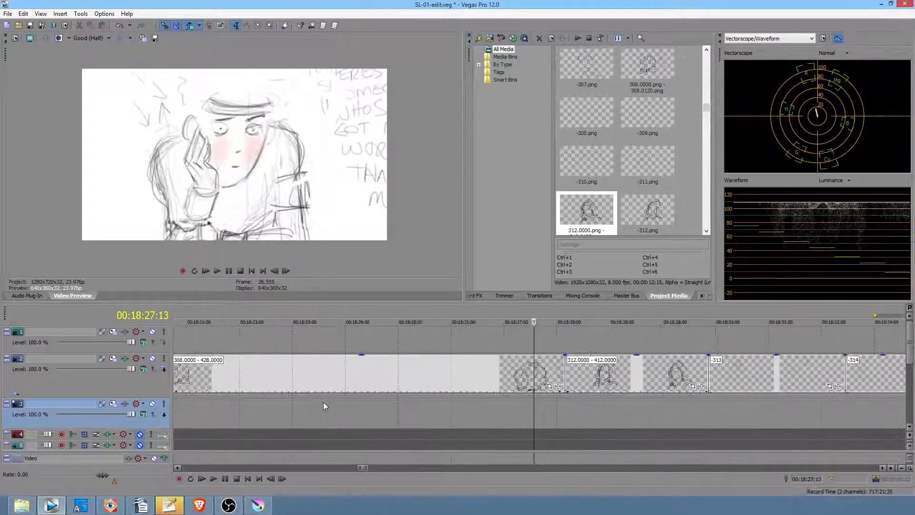
scroll(443, 419, "right", 3)
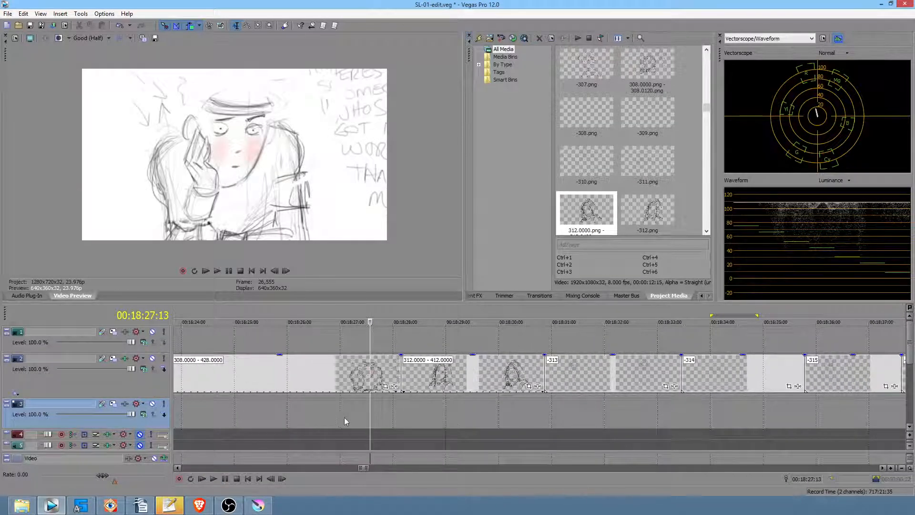
Step: Mark a time selection from the end of the 308 clip into the 312 clip, and play the passage from 00:18:27:11 and from the selection's start
mouse_move(345, 421)
left_mouse_down()
mouse_move(560, 424)
mouse_move(488, 424)
left_mouse_up()
left_click(367, 420)
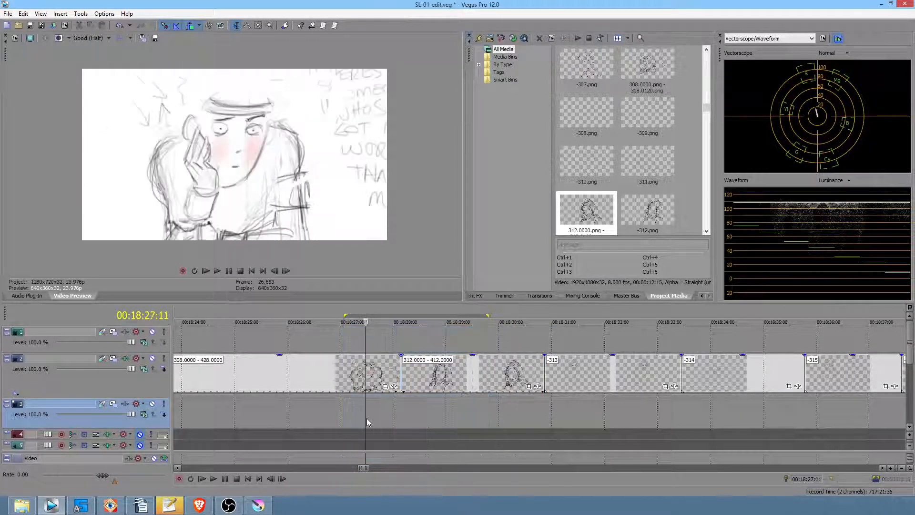
key("space")
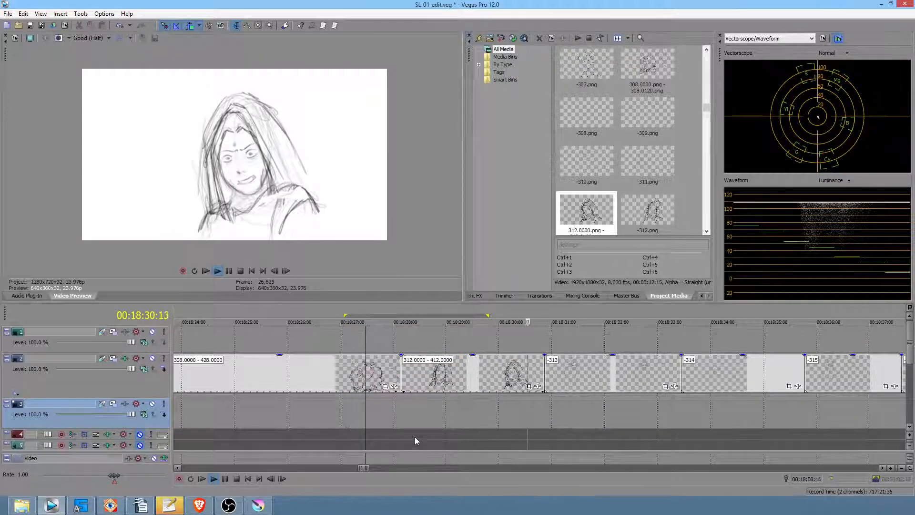
key("space")
left_click(343, 426)
key("space")
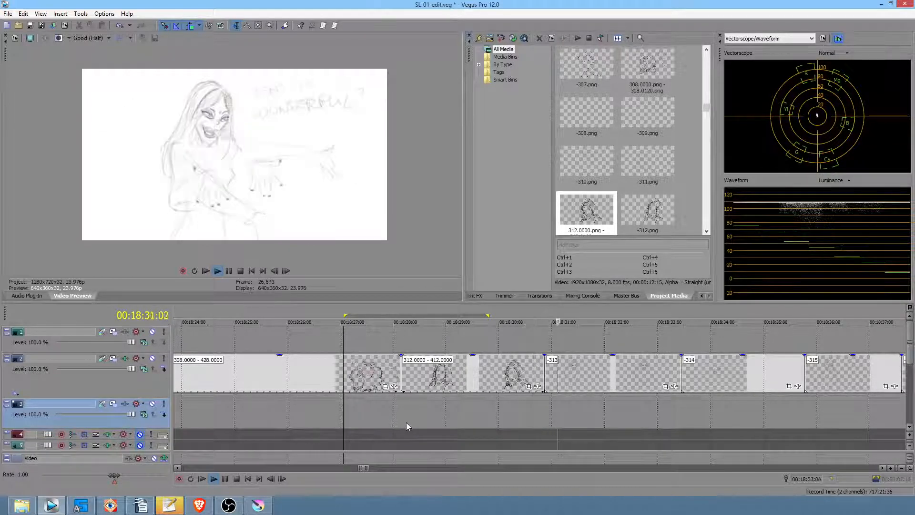
key("space")
Step: Replay the 308 to 312 passage several times from around 00:18:27:14 to judge when it cuts to -313
left_click(368, 417)
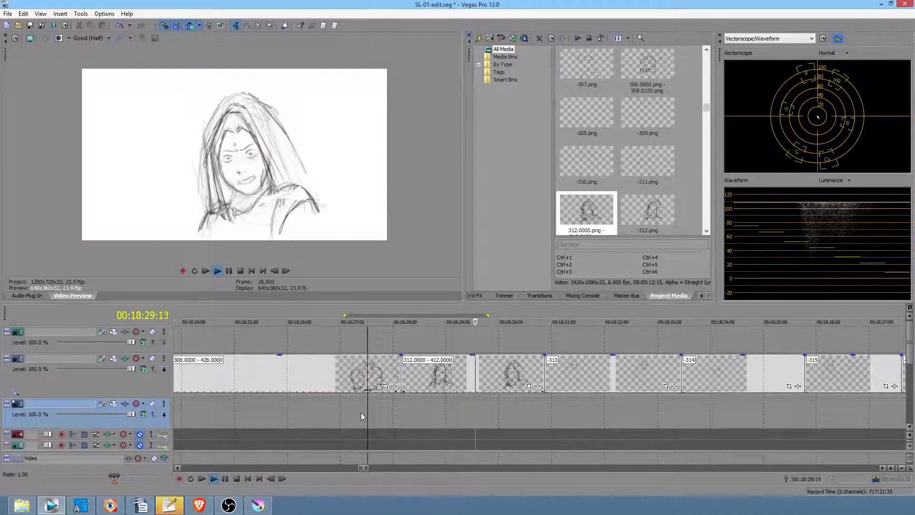
key("space")
left_click(373, 412)
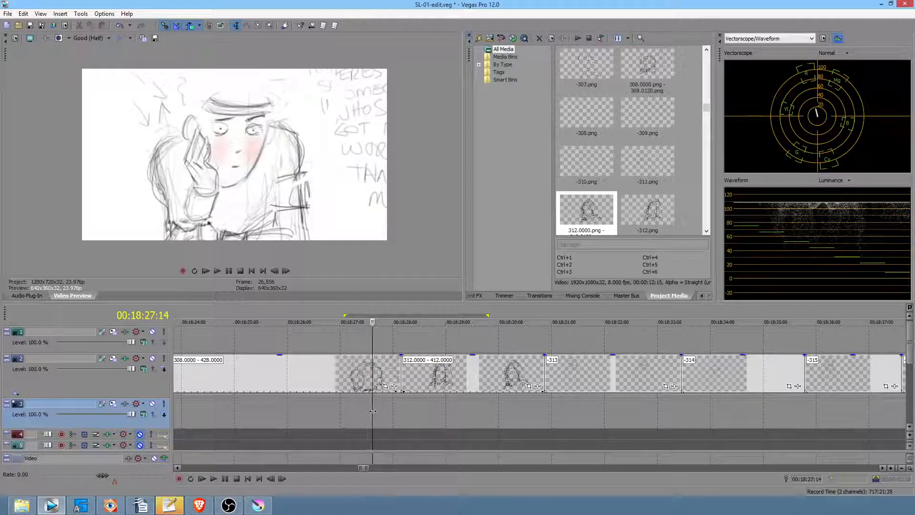
key("space")
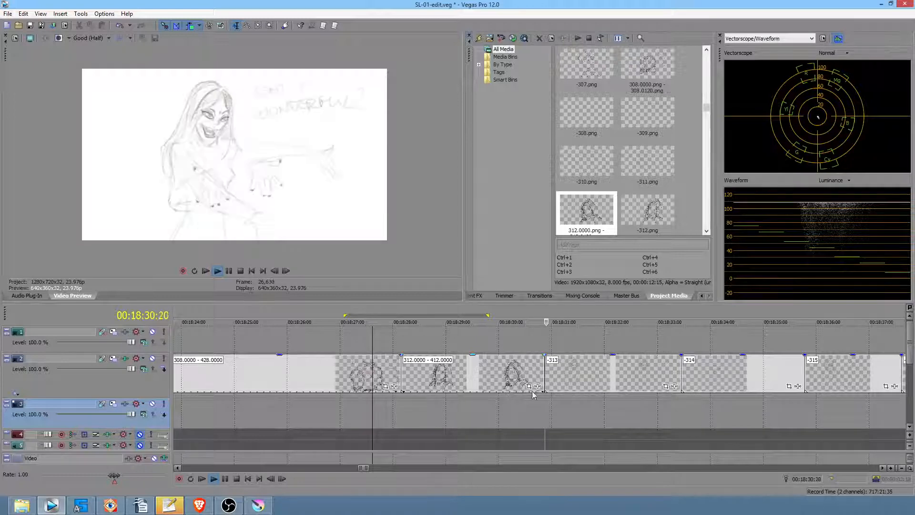
key("space")
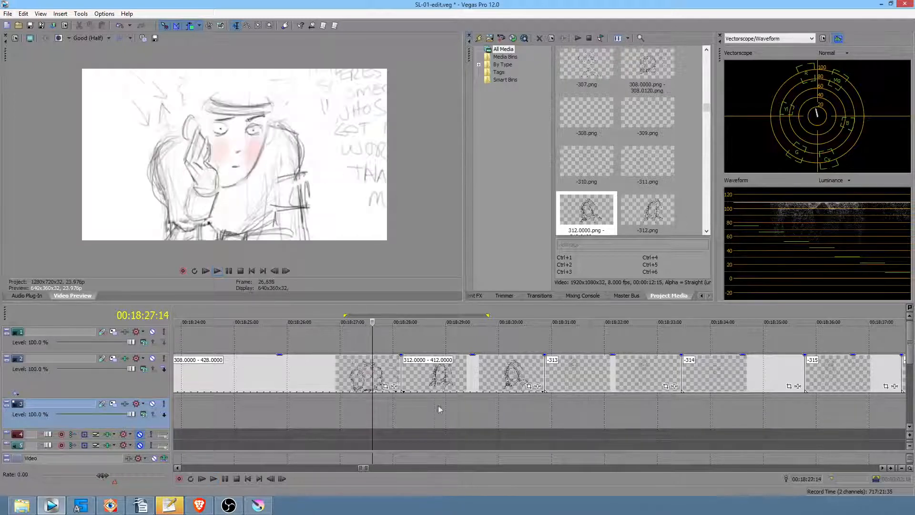
left_click(374, 404)
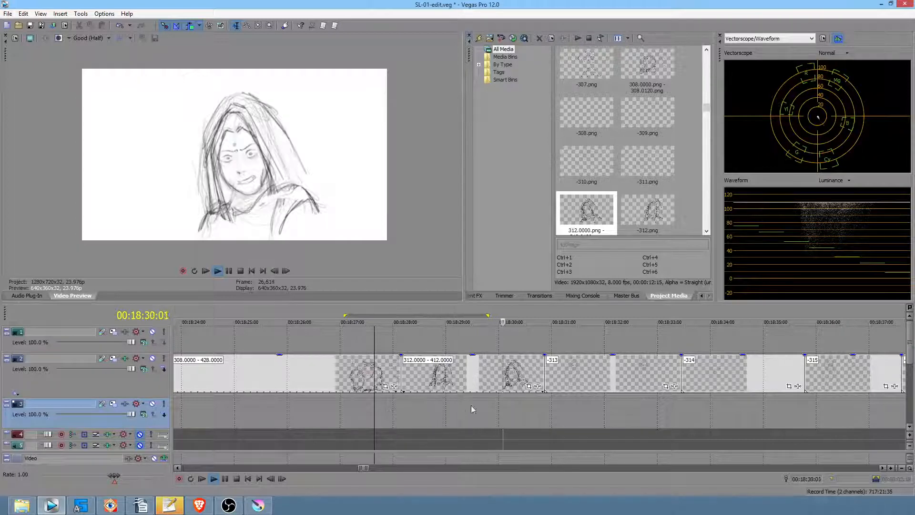
key("space")
left_click(443, 405)
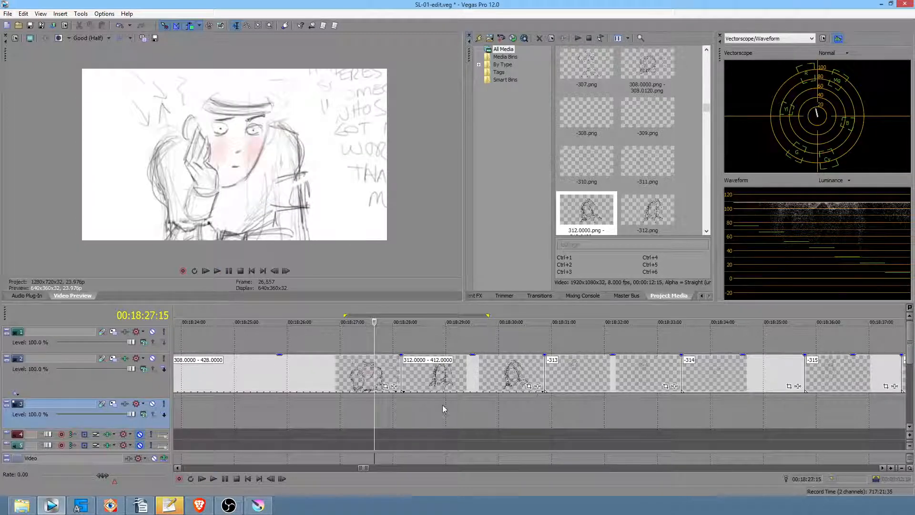
Step: Examine the end of the 312 clip by playing from its closing section and from 00:18:28:16
scroll(488, 411, "up", 1)
scroll(533, 411, "right", 2)
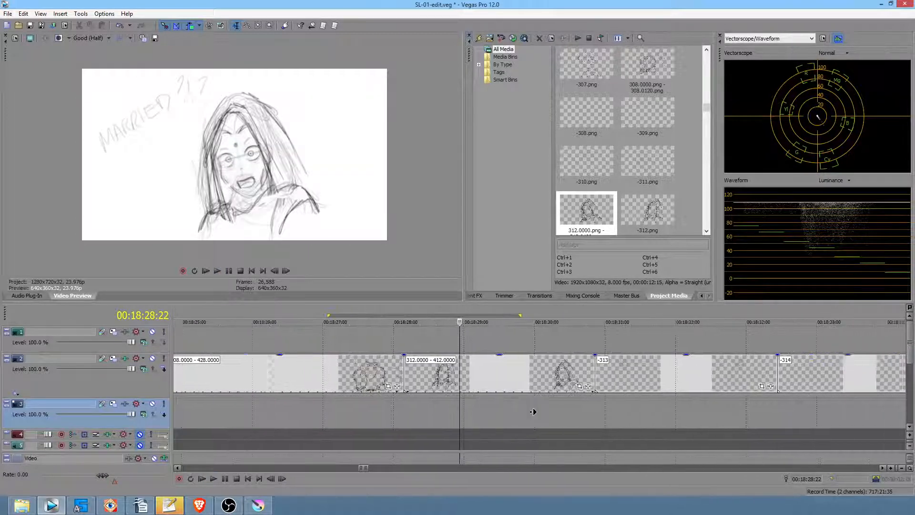
left_click(436, 410)
key("space")
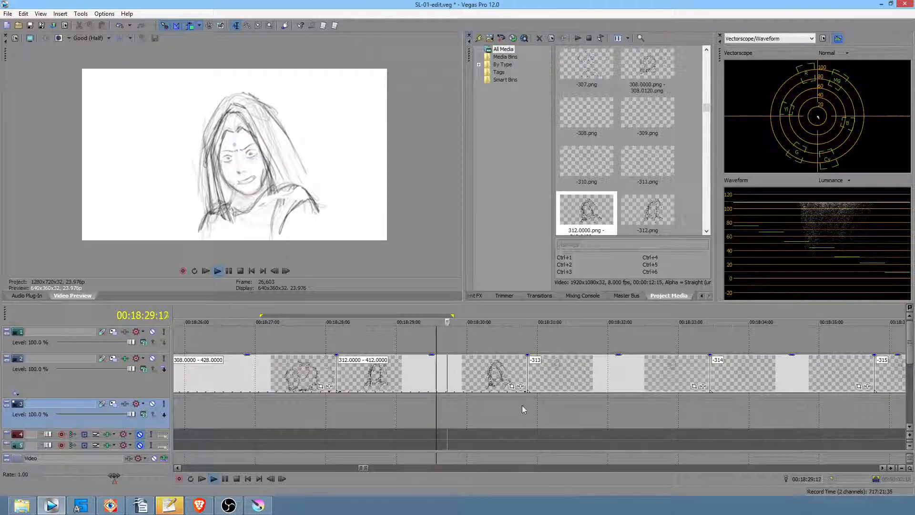
key("space")
left_click(375, 422)
key("space")
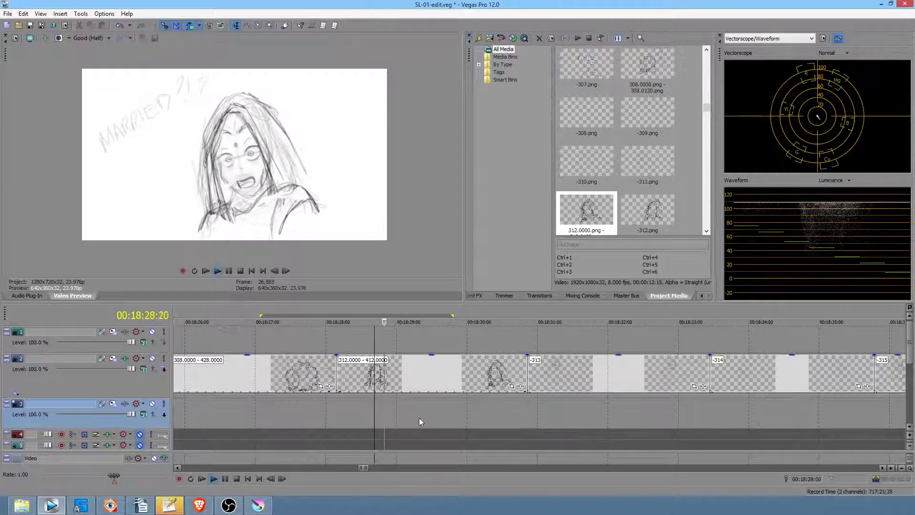
key("space")
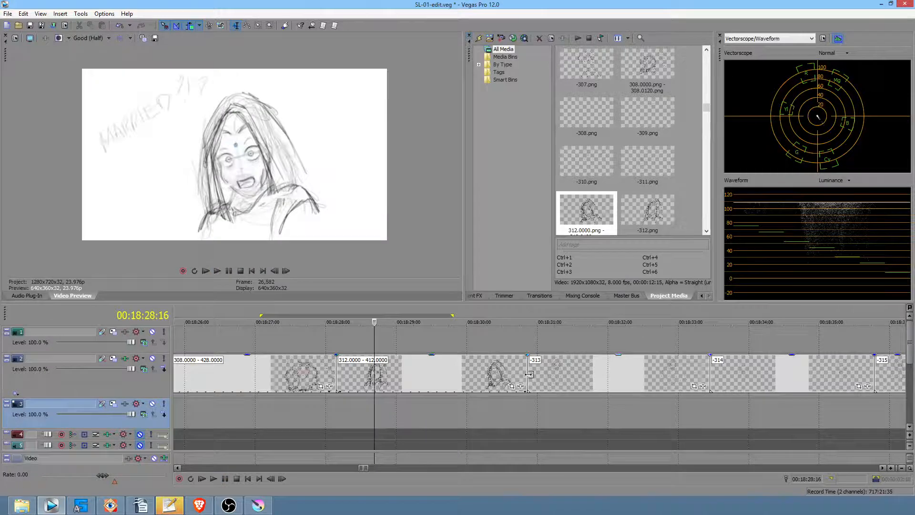
Step: Ripple-trim the end of the 312 clip to about 00:18:30:13 with the following clips closing up, and play it back from 00:18:28:18
left_click_drag(524, 379, 506, 377)
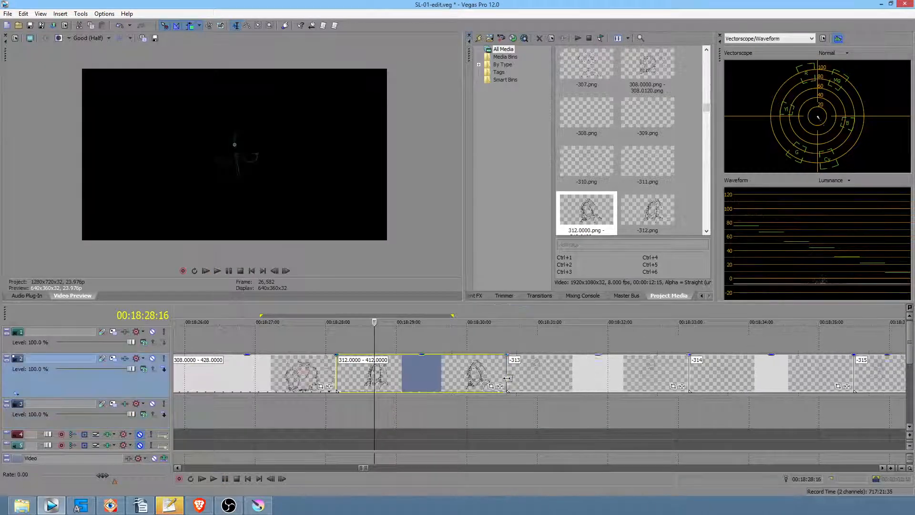
left_click(379, 416)
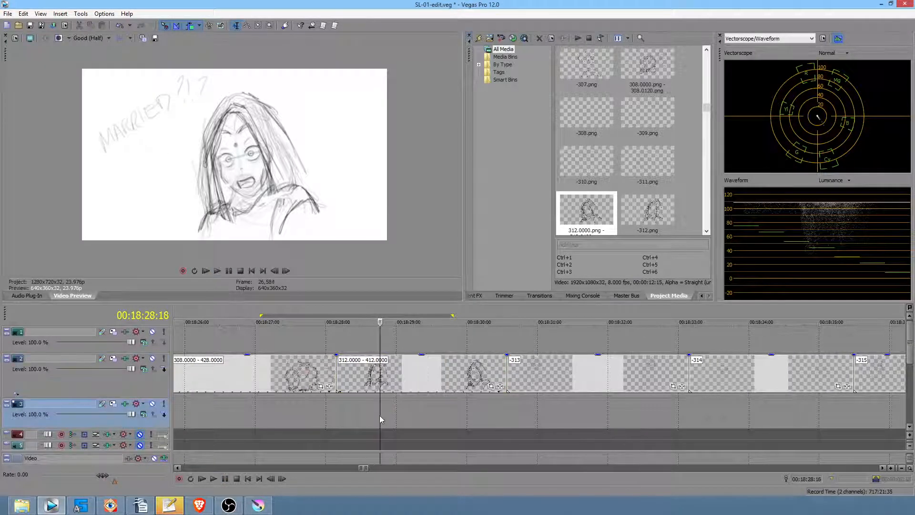
key("space")
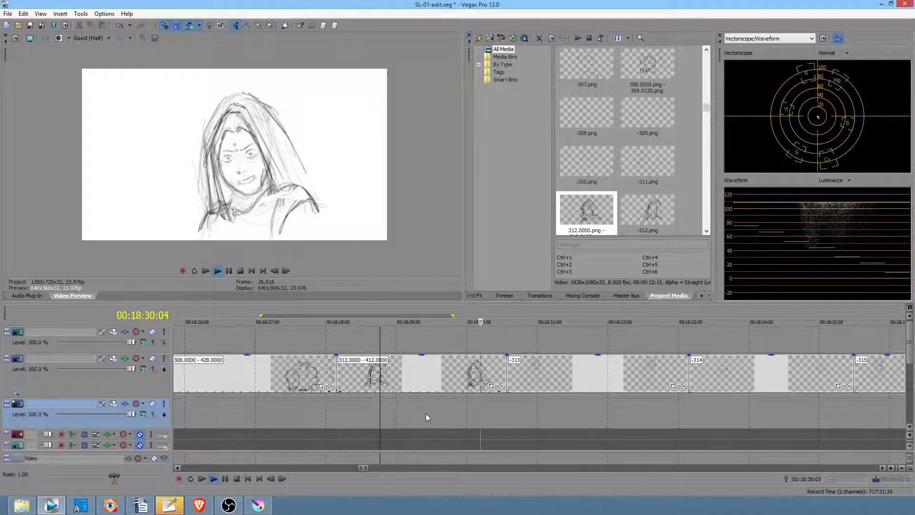
key("space")
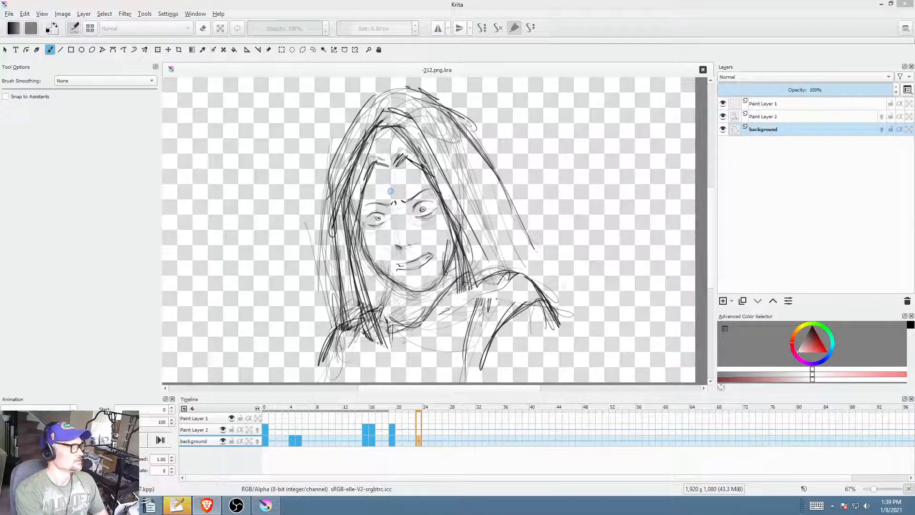
Step: Switch to the web browser, bring the EncourageTV YouTube channel onto this display, maximize it and pause the channel trailer
left_click_drag(0, 0, 555, 58)
double_click(556, 58)
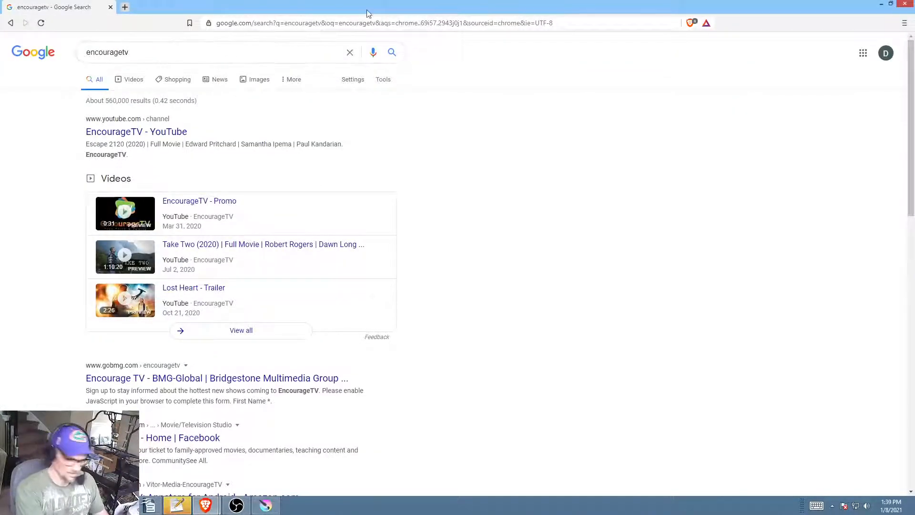
left_click_drag(390, 9, 0, 3)
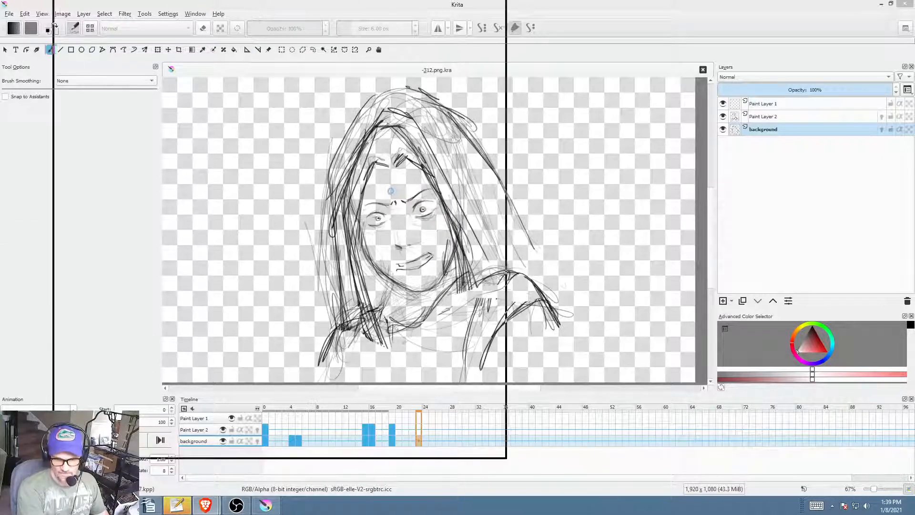
left_click_drag(440, 91, 439, 37)
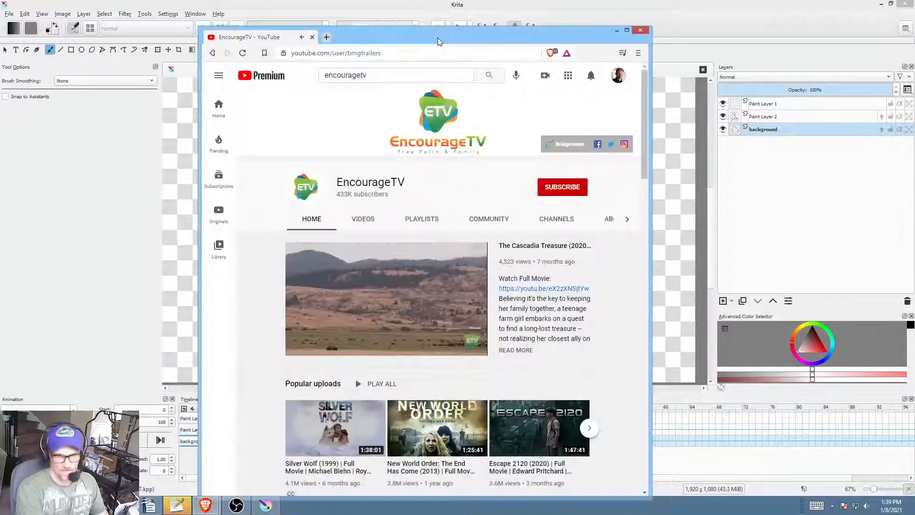
double_click(439, 37)
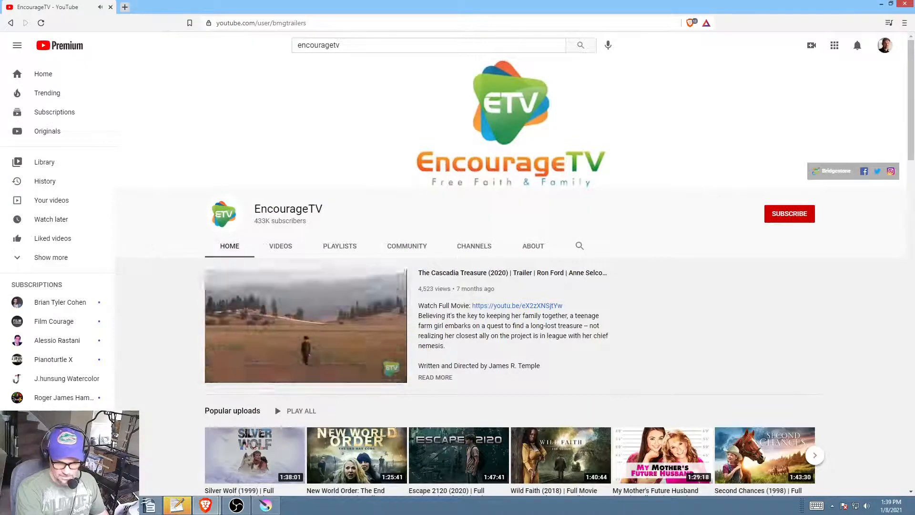
left_click(218, 374)
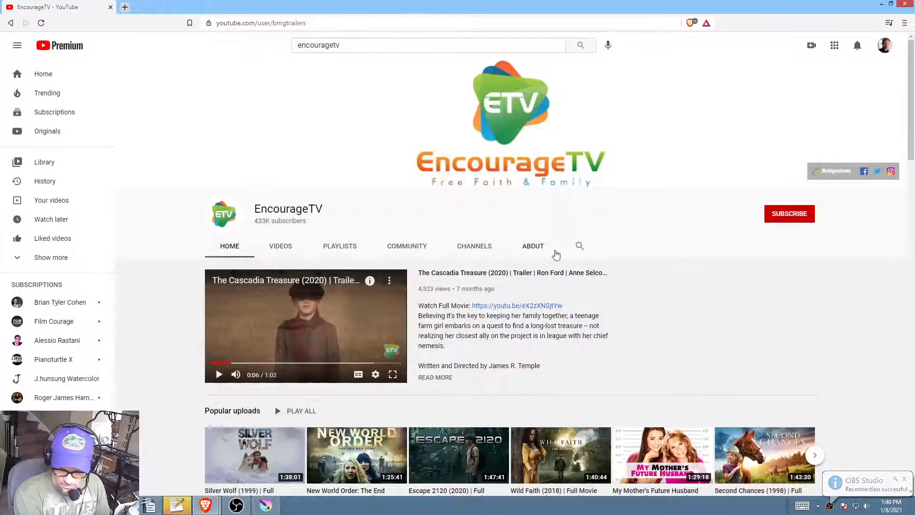
Step: Search the EncourageTV channel for "healed" and open the full movie Healed by Grace (2012)
left_click(580, 245)
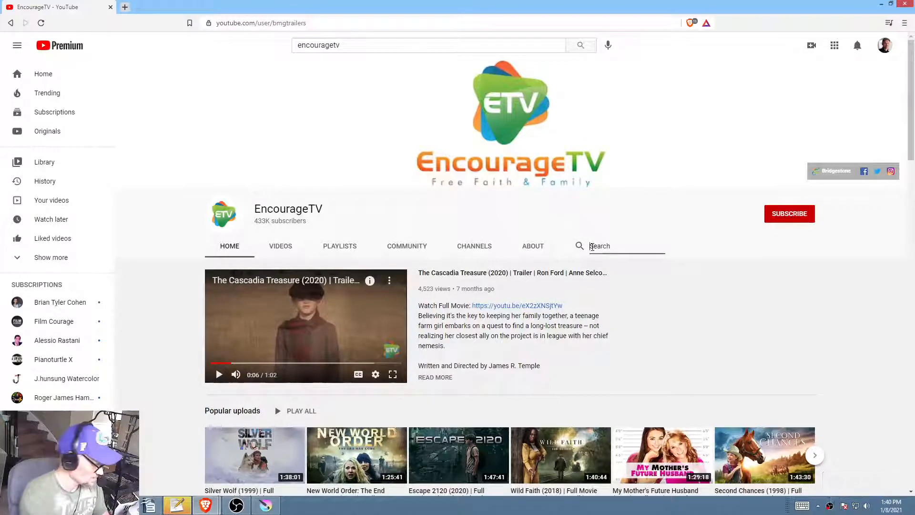
type("healed")
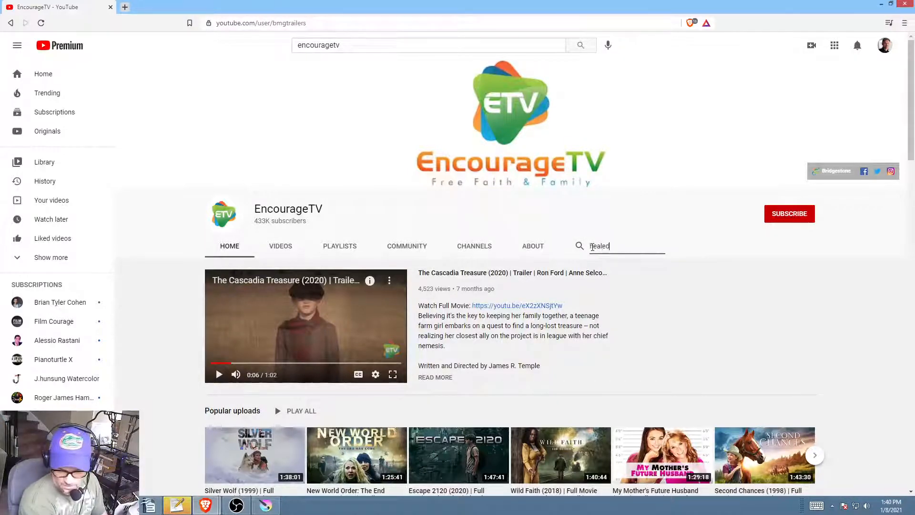
key("Return")
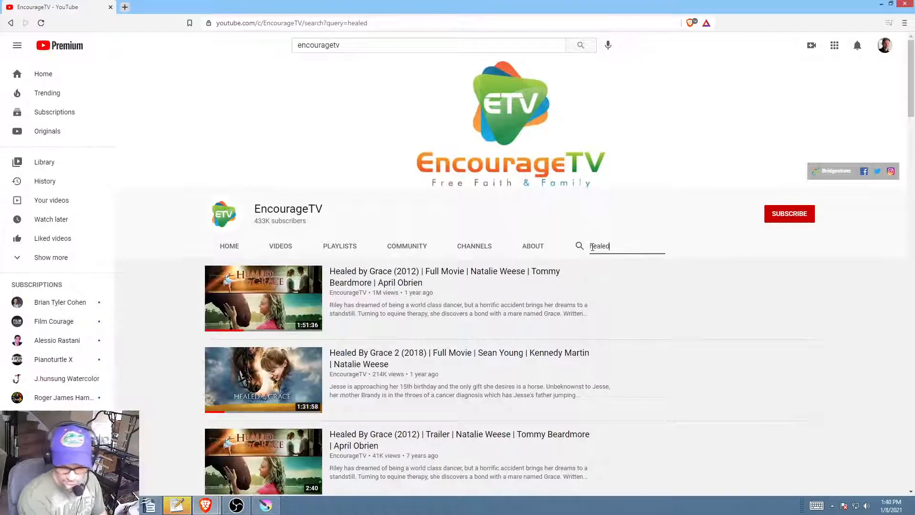
mouse_move(270, 303)
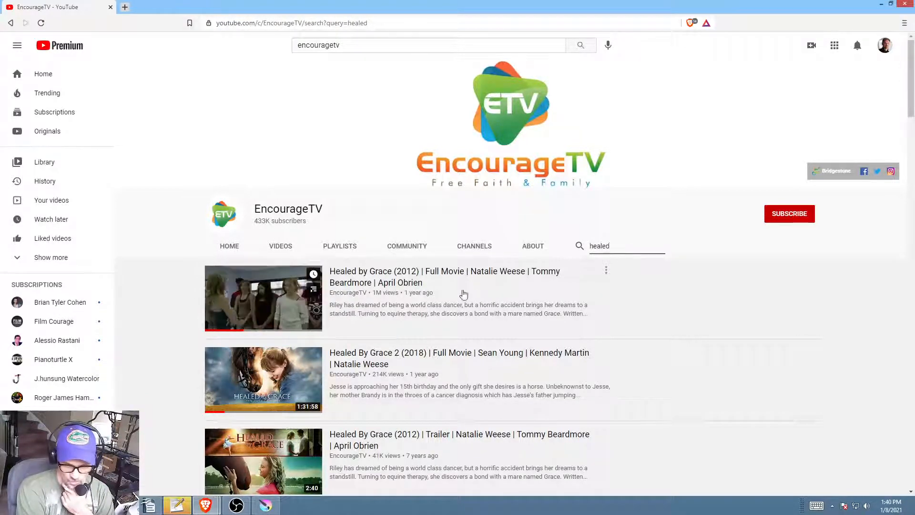
left_click(256, 292)
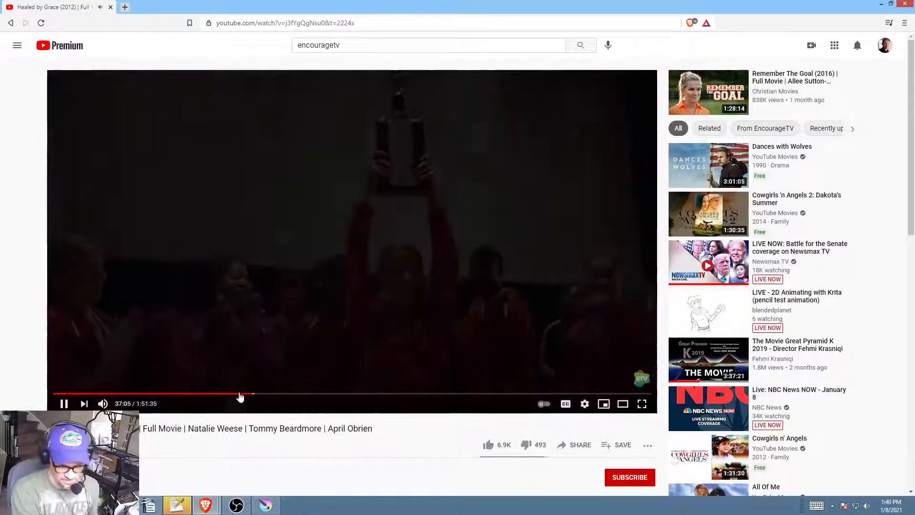
Step: Skip through the movie to 29:06, about 11 minutes, 50:19 and 1:10:03, and lower the player volume
left_click(208, 394)
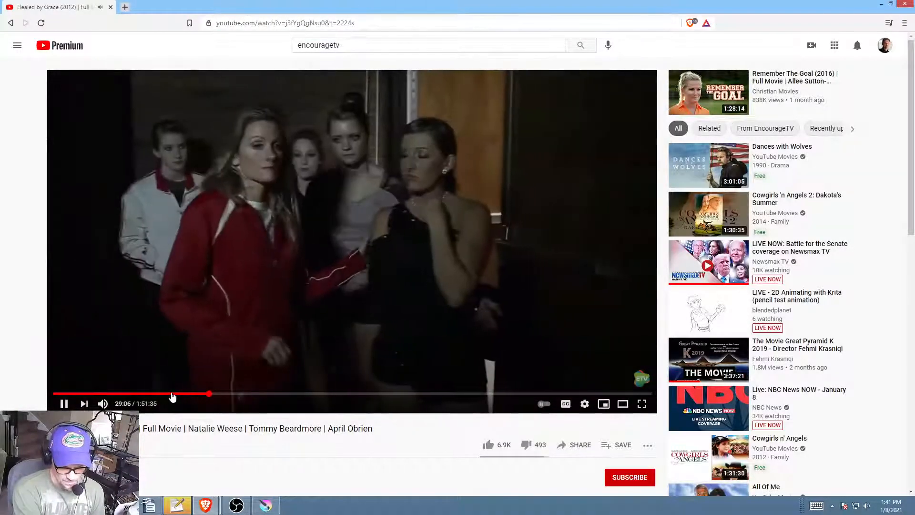
left_click(117, 395)
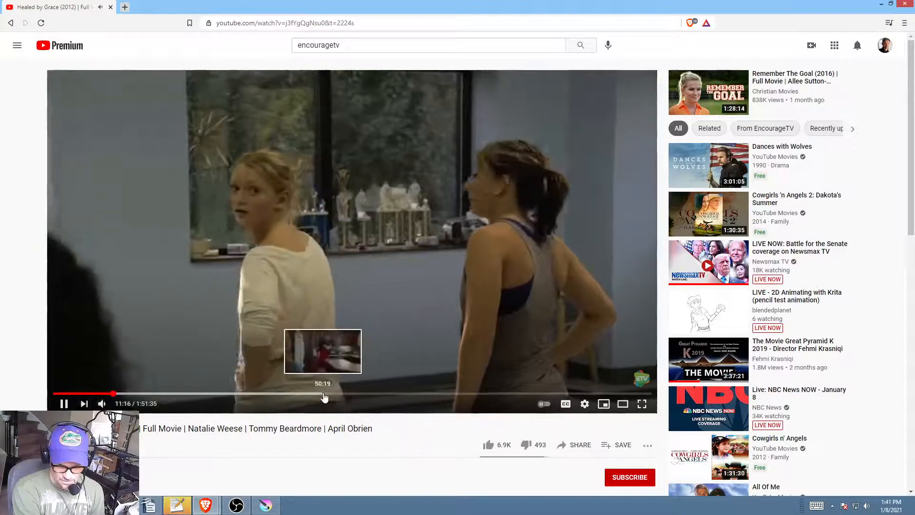
left_click(324, 394)
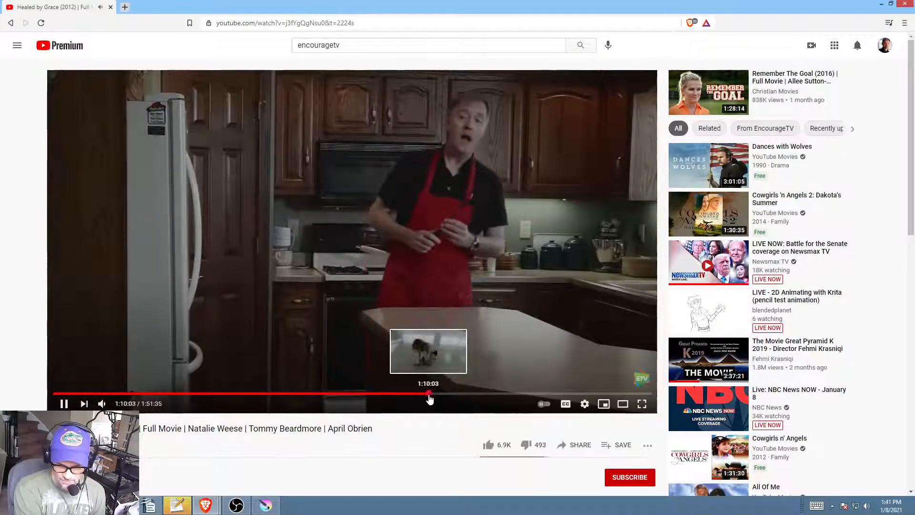
left_click(430, 394)
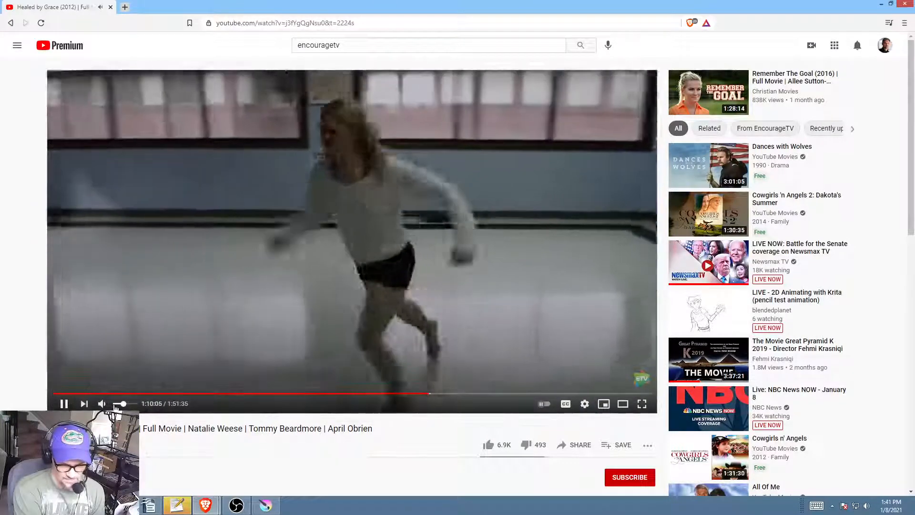
left_click_drag(124, 405, 118, 406)
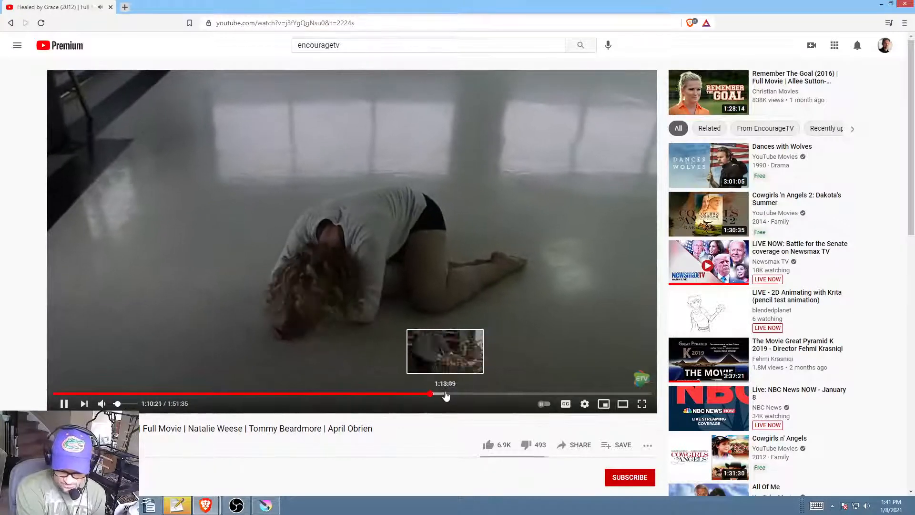
Step: Skip the movie ahead to about 1:13:40 and 1:17:10, pause it, and move the browser window off this display
left_click(450, 395)
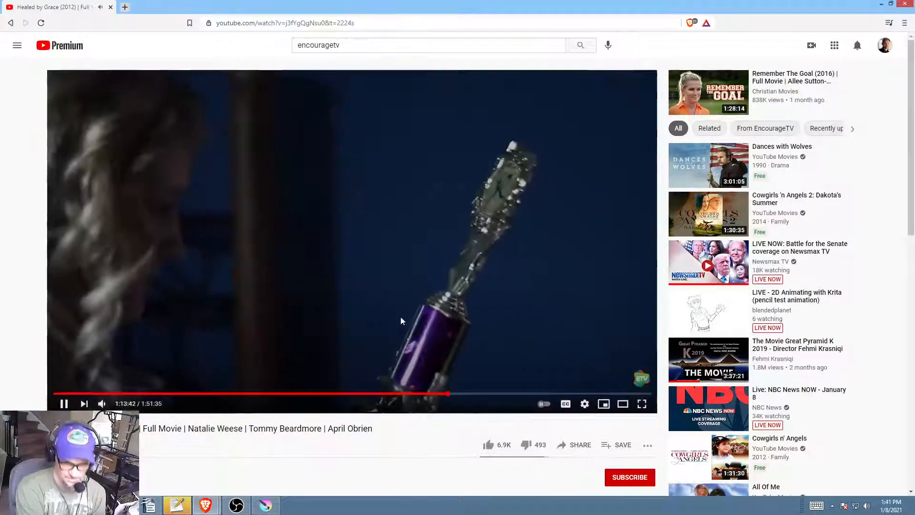
left_click(467, 394)
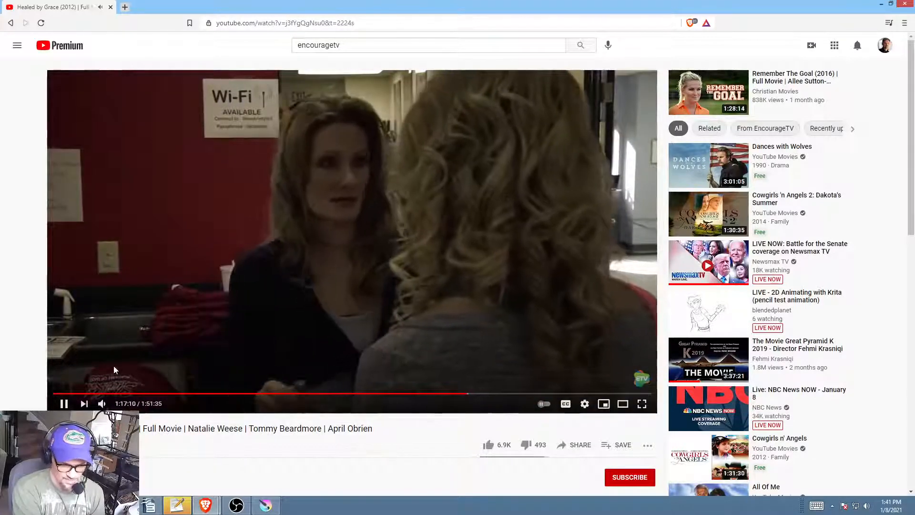
left_click(63, 404)
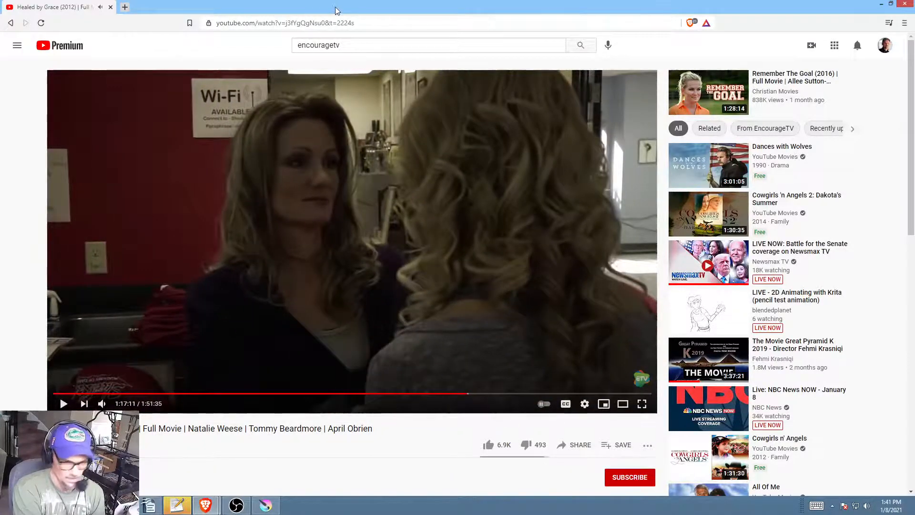
left_click_drag(336, 8, 0, 0)
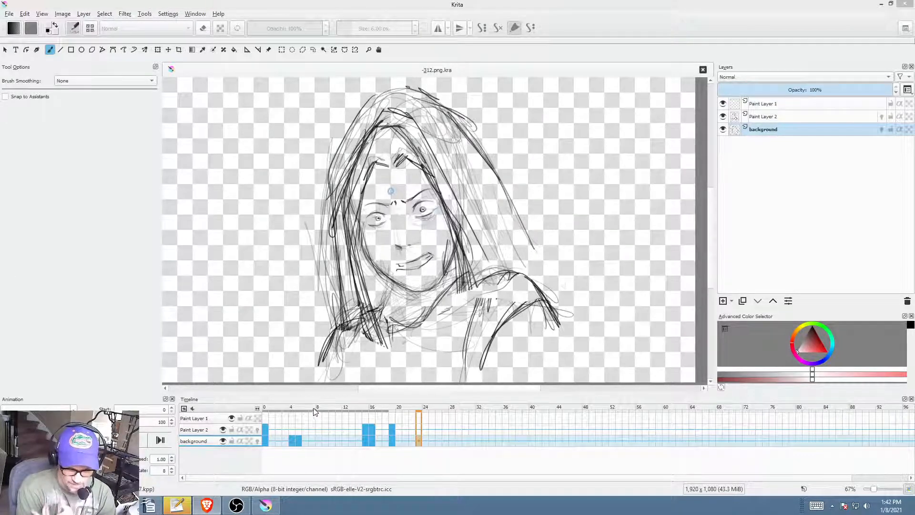
Step: Scrub the scene 312 animation in Krita, make Paint Layer 2 active, check the drawing at frame 21 and return to frame 0
left_click(277, 410)
mouse_move(277, 409)
left_mouse_down()
mouse_move(413, 409)
mouse_move(359, 398)
mouse_move(404, 392)
mouse_move(272, 400)
mouse_move(548, 393)
mouse_move(262, 407)
mouse_move(385, 415)
mouse_move(260, 419)
left_mouse_up()
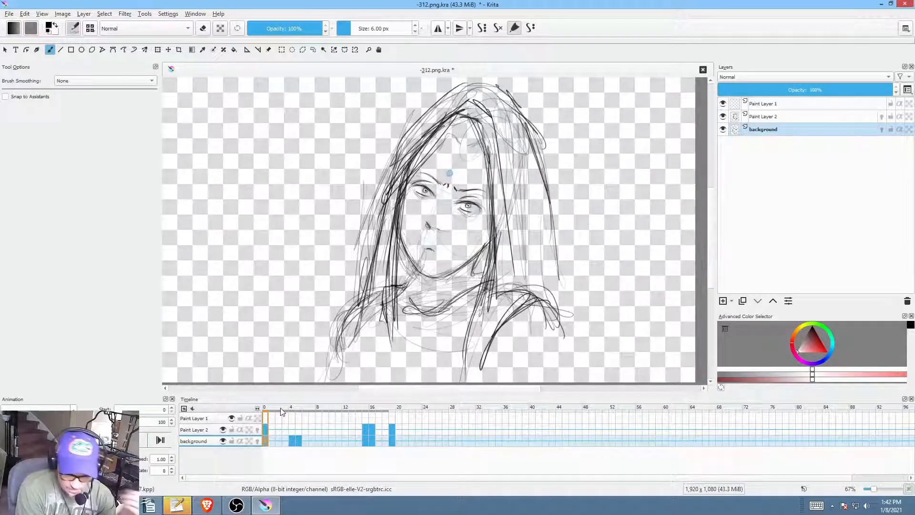
mouse_move(280, 408)
left_mouse_down()
mouse_move(396, 417)
mouse_move(258, 418)
left_mouse_up()
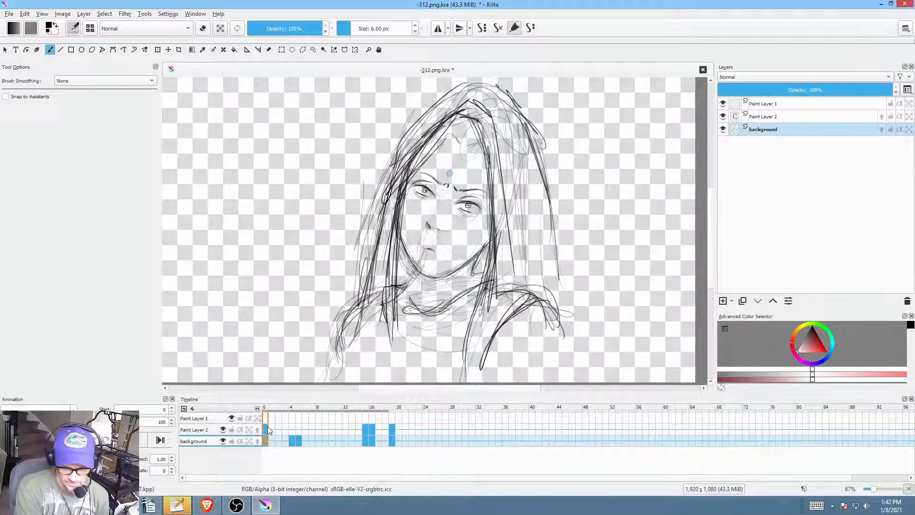
left_click(210, 430)
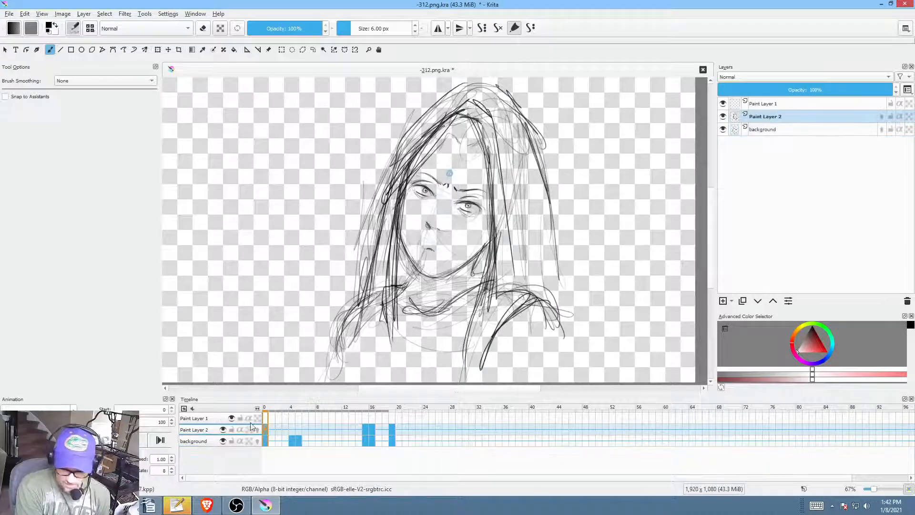
mouse_move(264, 442)
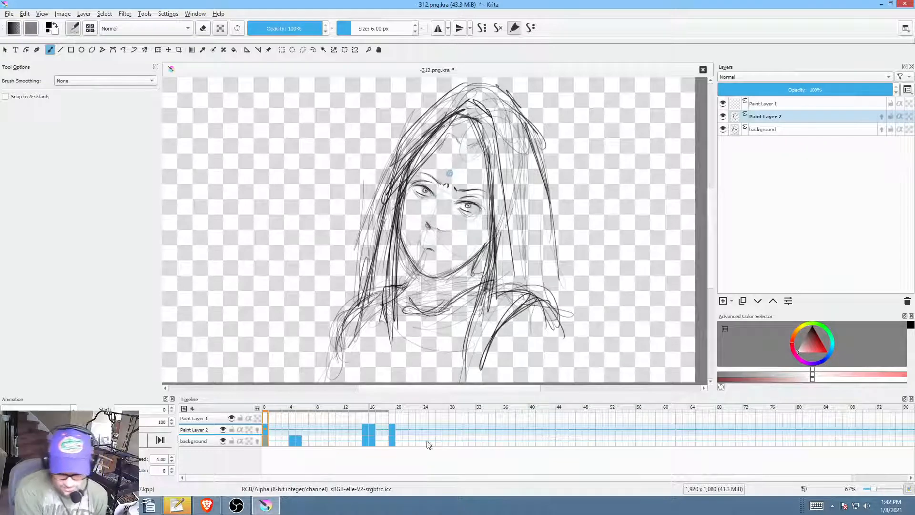
left_click(407, 422)
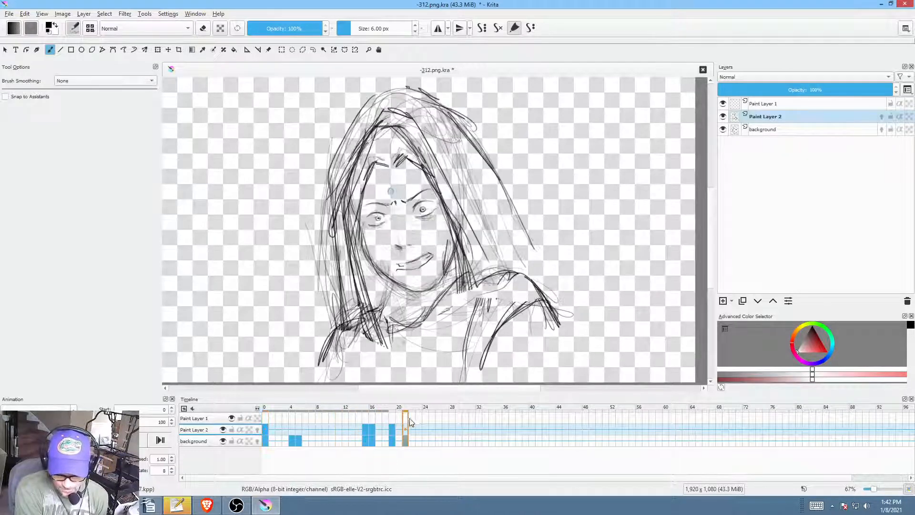
mouse_move(410, 419)
left_mouse_down()
mouse_move(450, 420)
mouse_move(273, 428)
left_mouse_up()
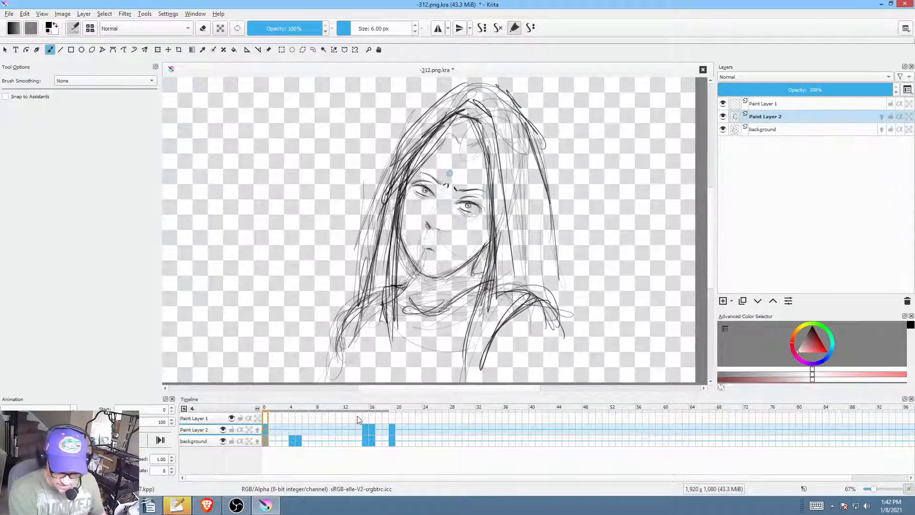
Step: Advance through the scene 312 frames from frame 0 to about frame 14 to check the held drawing
key("Right")
key("Right")
key("Right")
key("Right")
key("Right")
key("Right")
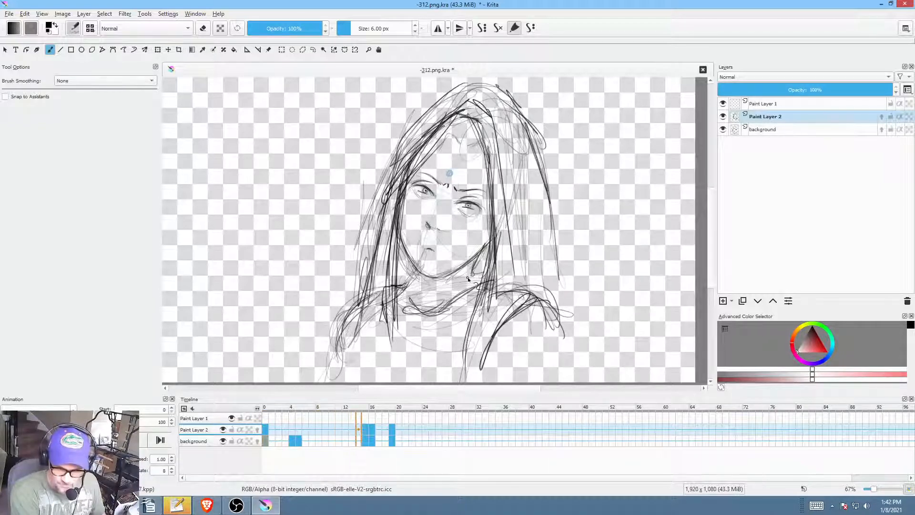
left_click(483, 276)
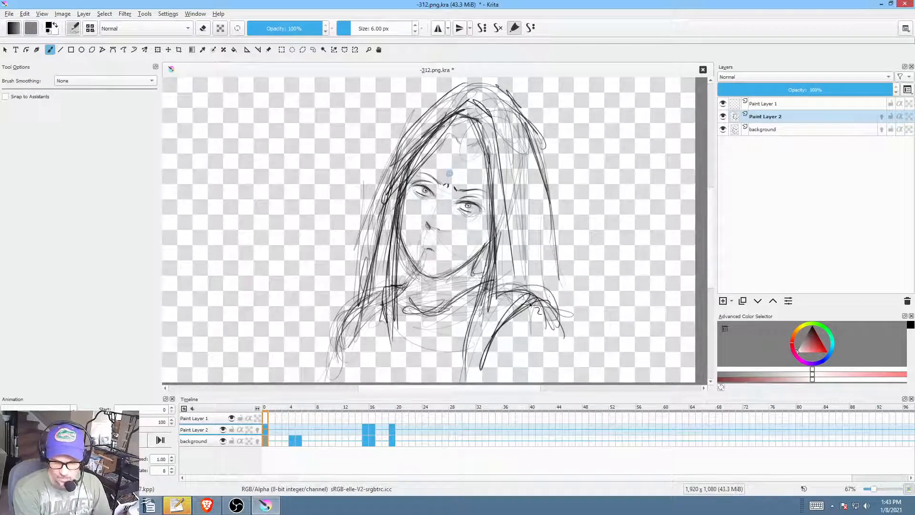
Step: View the whole scene 312 canvas and save the Krita document
scroll(561, 250, "down", 1)
scroll(562, 249, "up", 1)
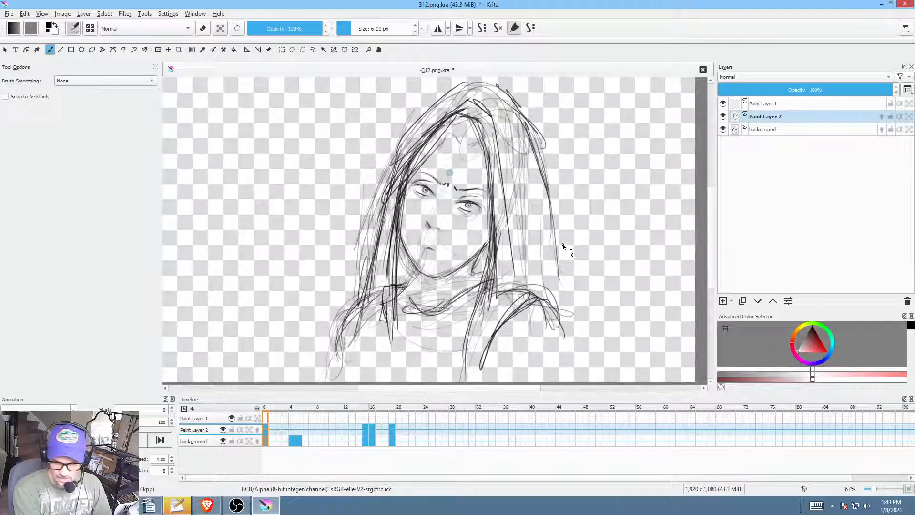
left_click_drag(568, 249, 606, 255)
scroll(587, 258, "down", 1)
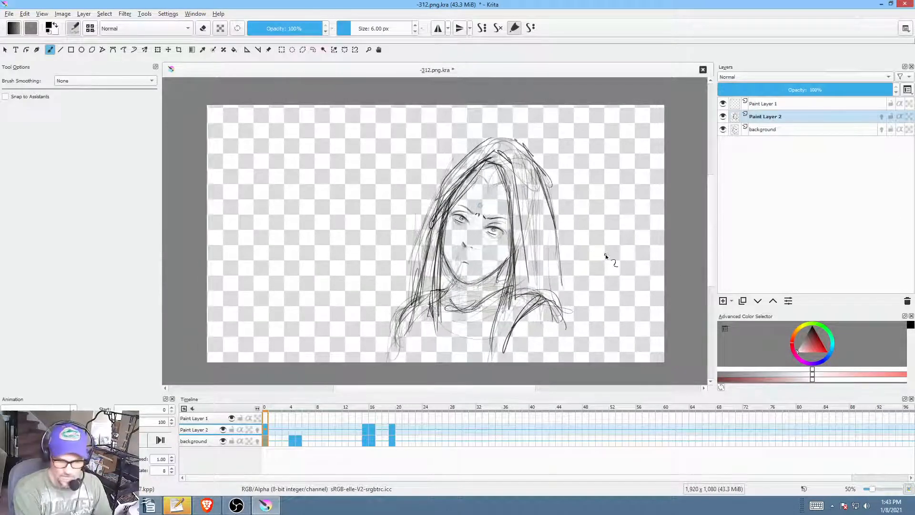
left_click(9, 14)
left_click(23, 57)
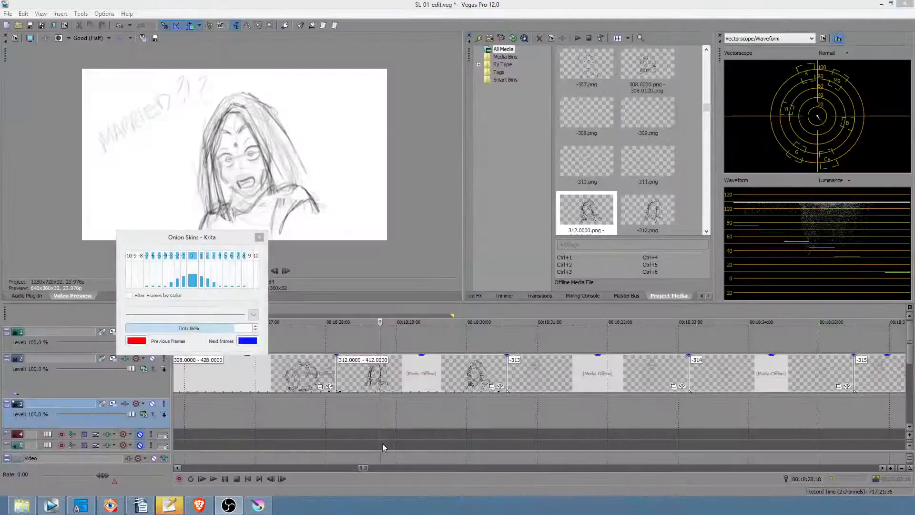
Step: Switch to the Vegas edit and mark the range from the start of 308 at 00:18:13:13 to the end of 312 at 00:18:30:13
scroll(420, 423, "down", 3)
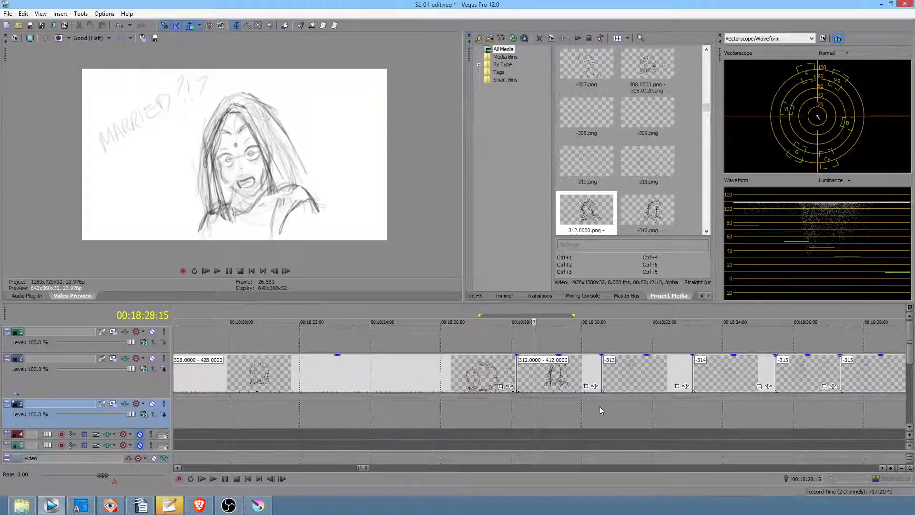
left_click_drag(599, 406, 227, 414)
scroll(469, 422, "down", 3)
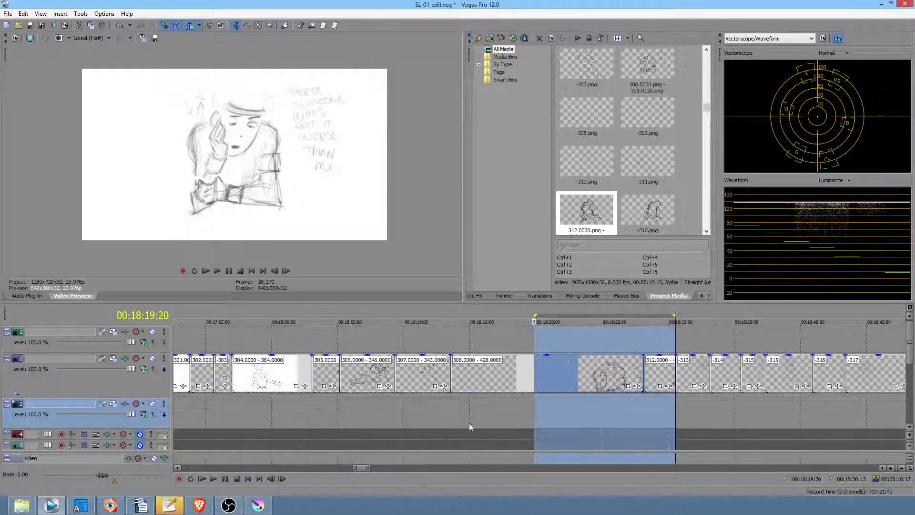
left_click_drag(534, 413, 453, 415)
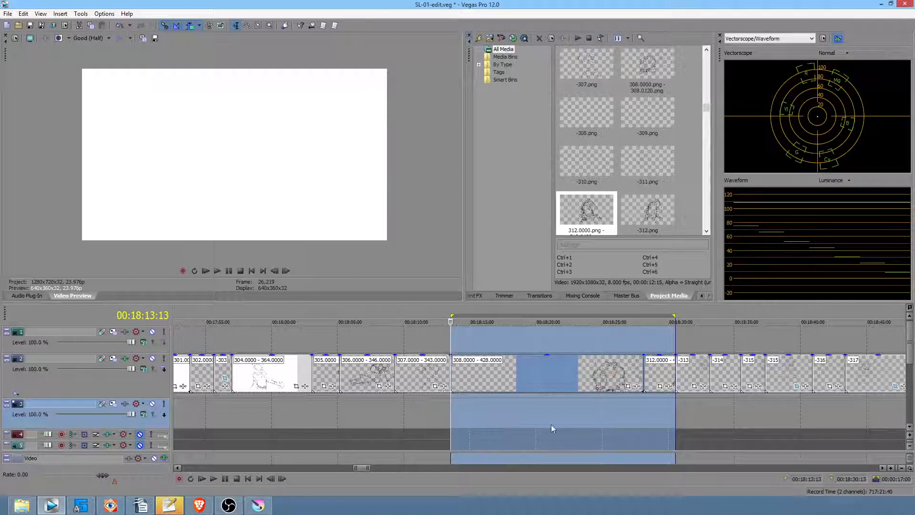
Step: Scrub the start of the 308 clip and the stretch from 299 to 308, returning to 00:18:13:13
left_click(478, 413)
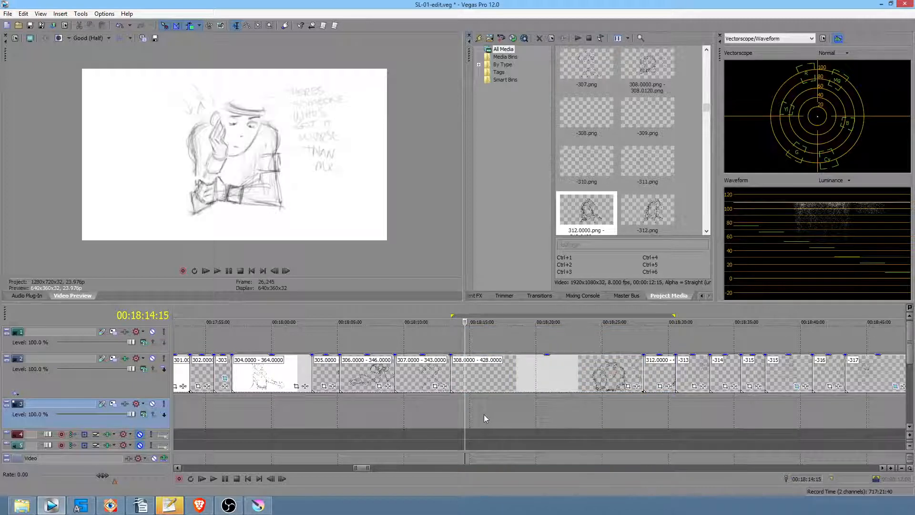
mouse_move(487, 414)
left_mouse_down()
mouse_move(648, 414)
mouse_move(470, 409)
left_mouse_up()
left_click(470, 409)
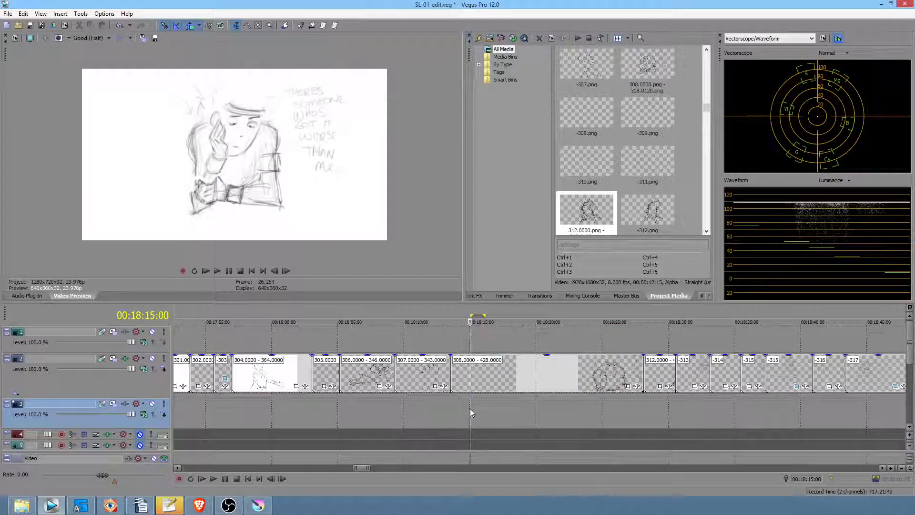
scroll(501, 406, "down", 2)
scroll(501, 403, "down", 1)
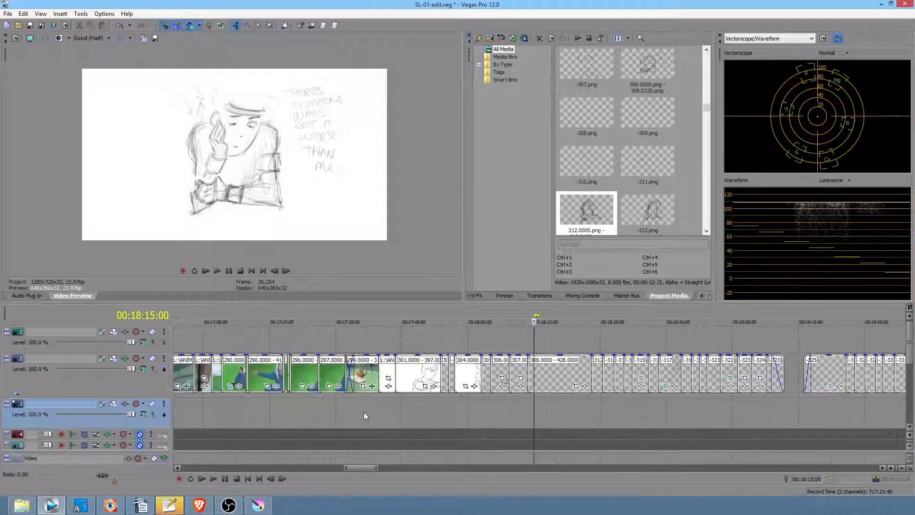
left_click_drag(365, 412, 571, 415)
left_click(529, 413)
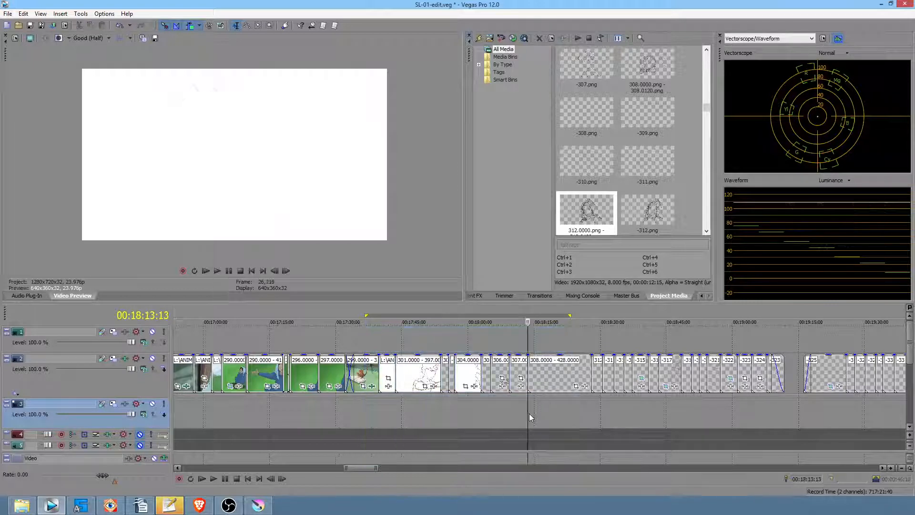
Step: Examine the book clip before 301 over 00:17:39:06 to 00:17:42:05, and scrub through 301 to 00:17:54:08
scroll(517, 416, "up", 4)
left_click_drag(293, 415, 310, 415)
left_click_drag(233, 414, 258, 413)
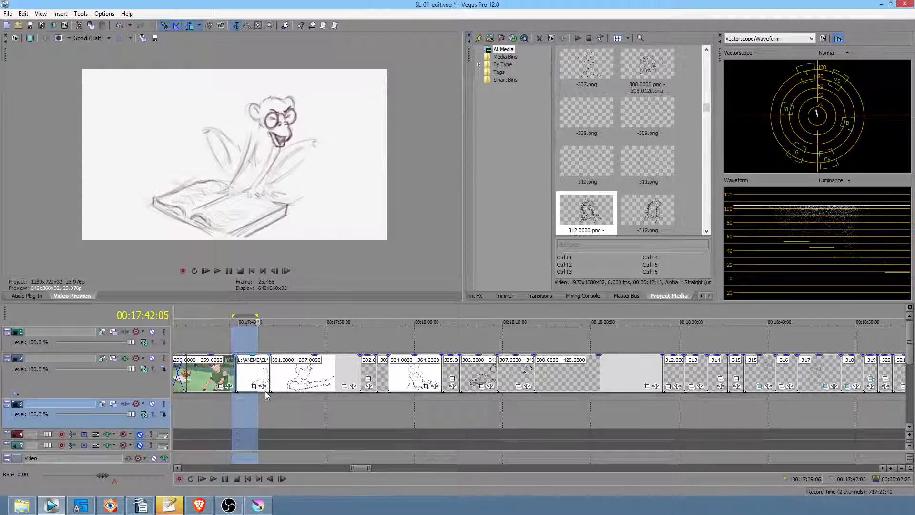
left_click(248, 417)
scroll(274, 409, "up", 2)
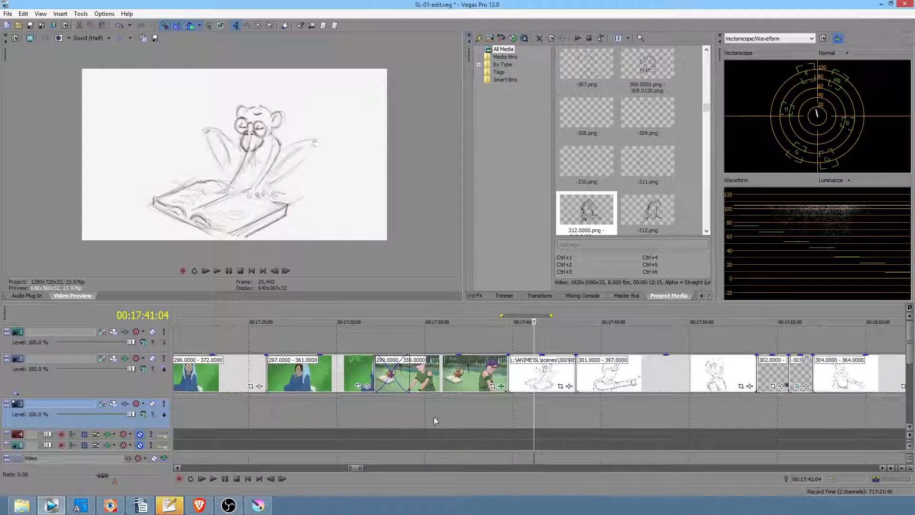
scroll(462, 408, "down", 4)
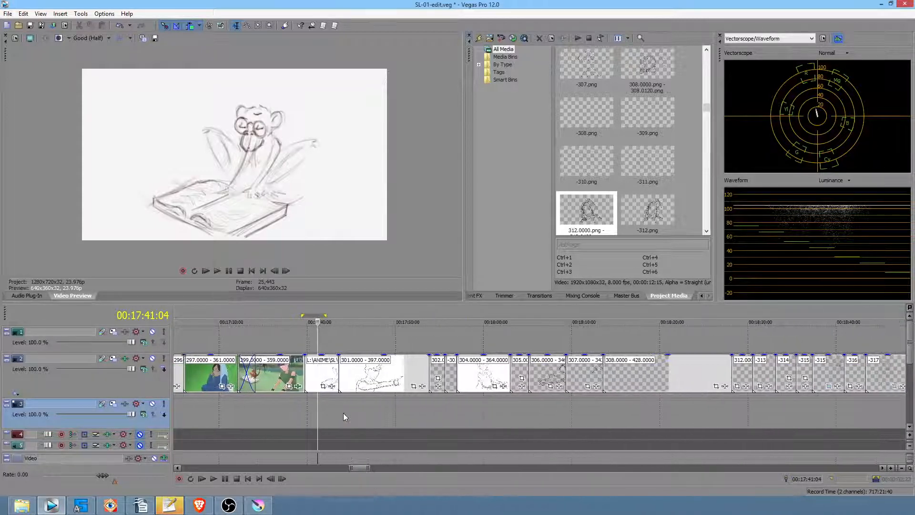
left_click_drag(309, 413, 433, 403)
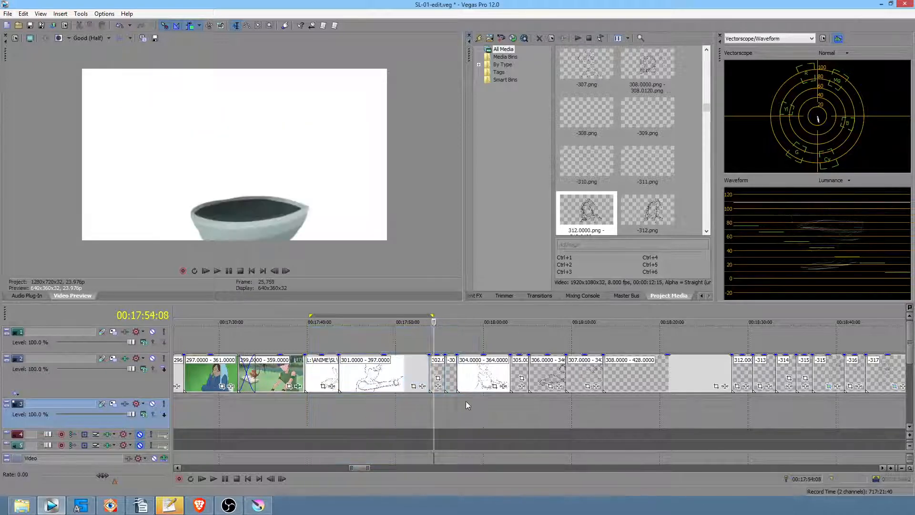
Step: Scrub from the end of 301 through the 302, 303 and 304 clips to 00:18:03:10 in the 305 clip
scroll(467, 405, "up", 4)
left_click_drag(501, 419, 690, 415)
scroll(689, 412, "down", 2)
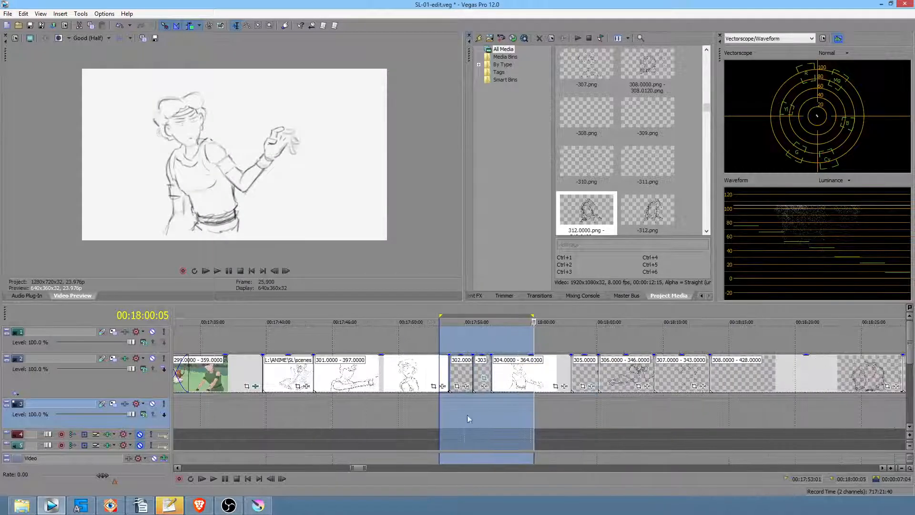
left_click_drag(499, 411, 576, 413)
left_click(577, 413)
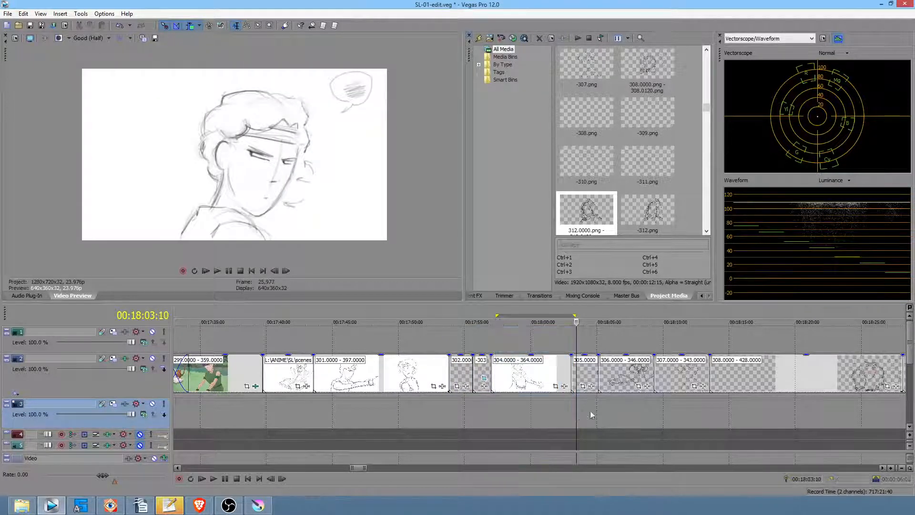
Step: Scrub the end of the 304 clip from 00:18:02:10 to 00:18:03:00, and play the edit from 00:18:01:13 and from 00:18:05:10
scroll(593, 411, "up", 2)
scroll(593, 411, "up", 1)
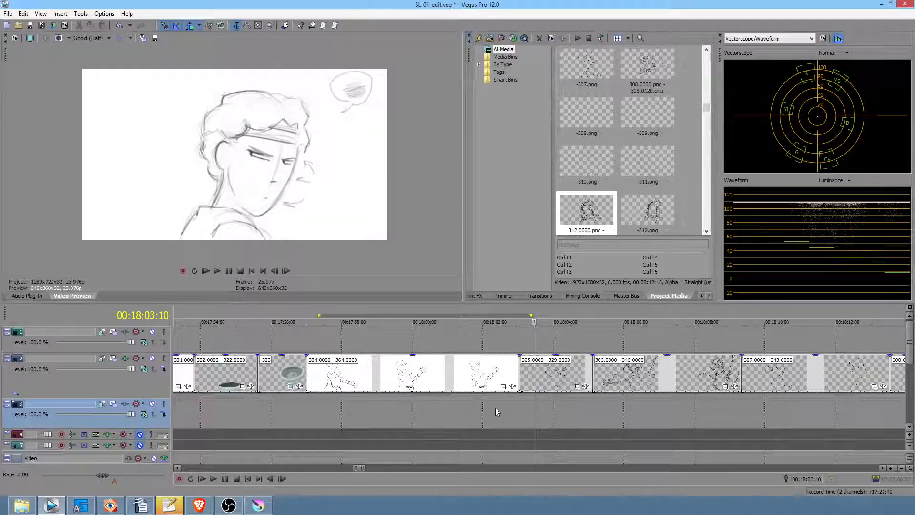
left_click_drag(498, 408, 518, 406)
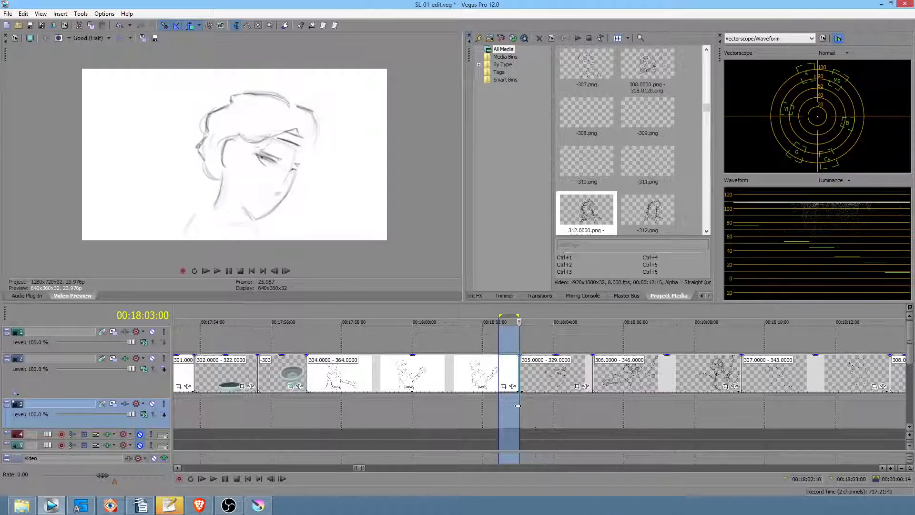
left_click(468, 405)
key("space")
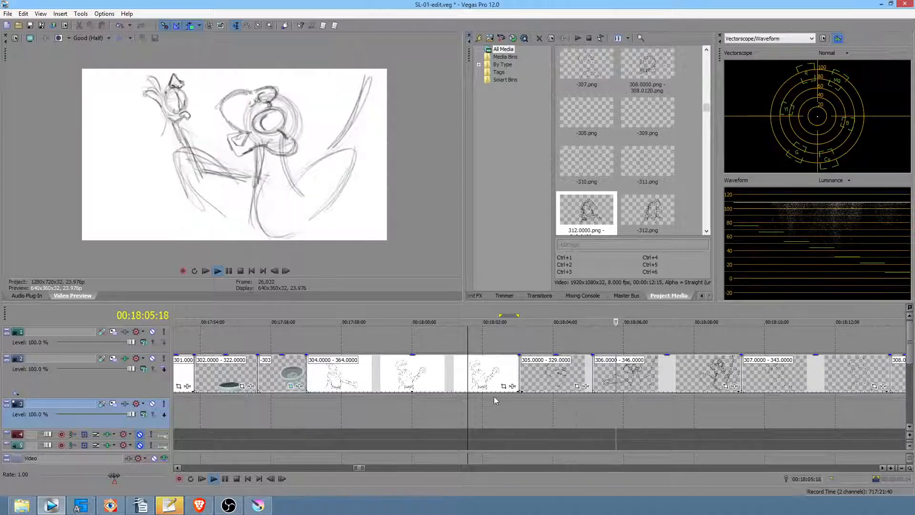
key("space")
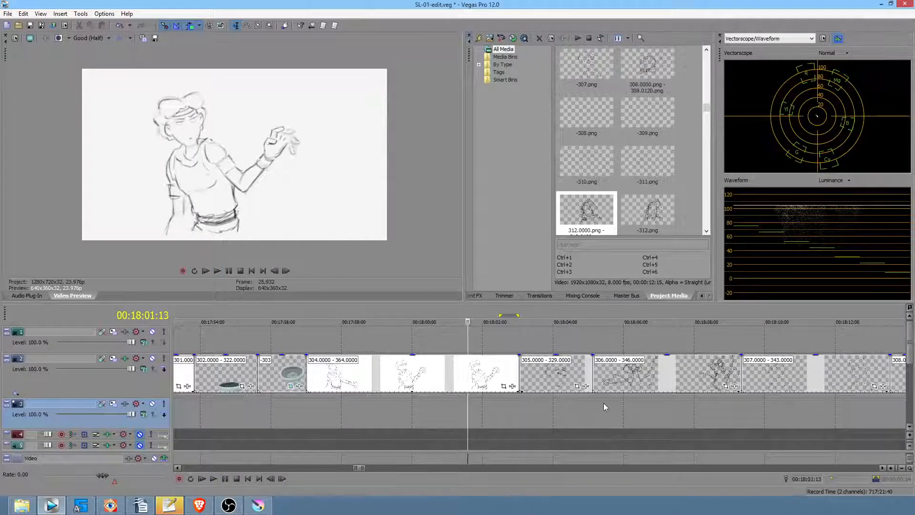
key("space")
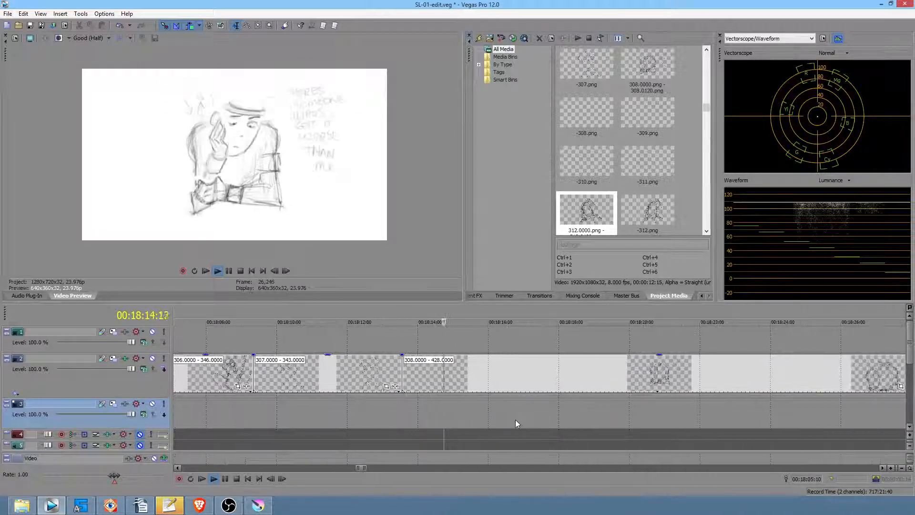
key("space")
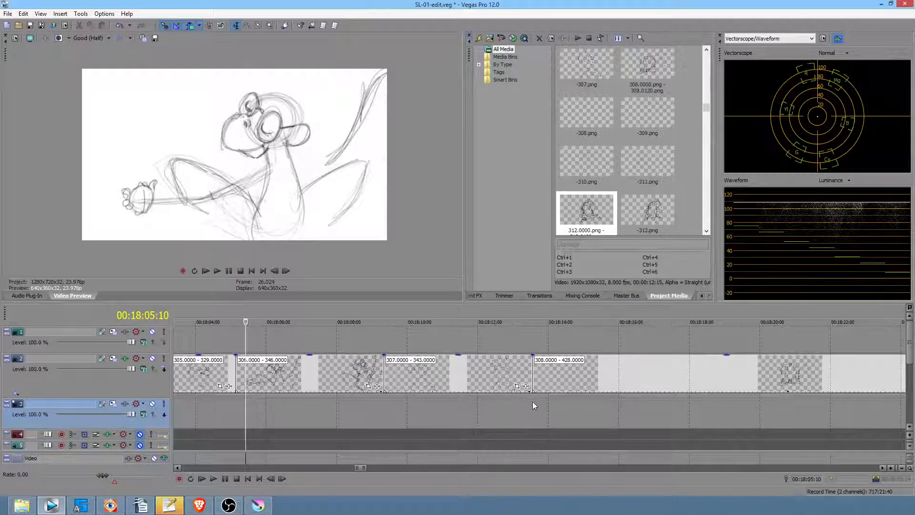
Step: Place the cursor at the start of 308, and mark the range from 00:18:20:16 to the end of 312 at 00:18:30:13
left_click(533, 401)
scroll(533, 403, "down", 4)
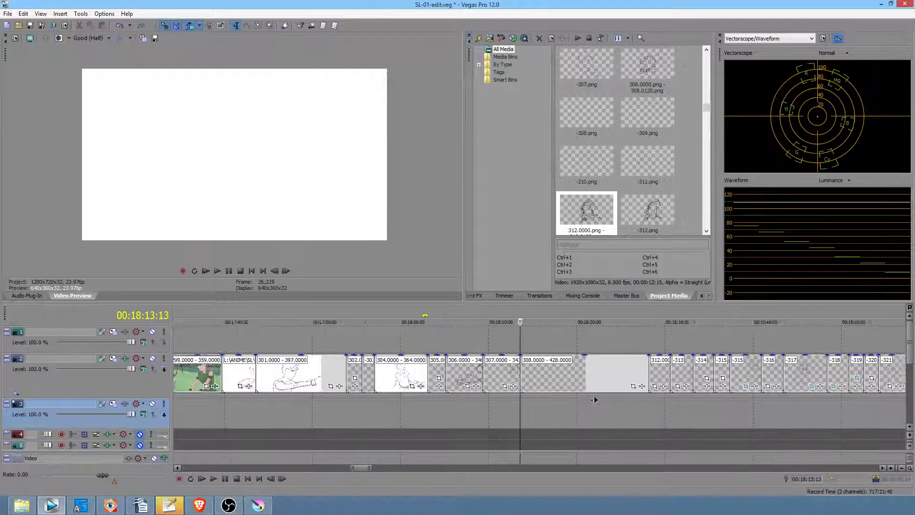
scroll(596, 400, "right", 5)
left_click_drag(462, 413, 549, 404)
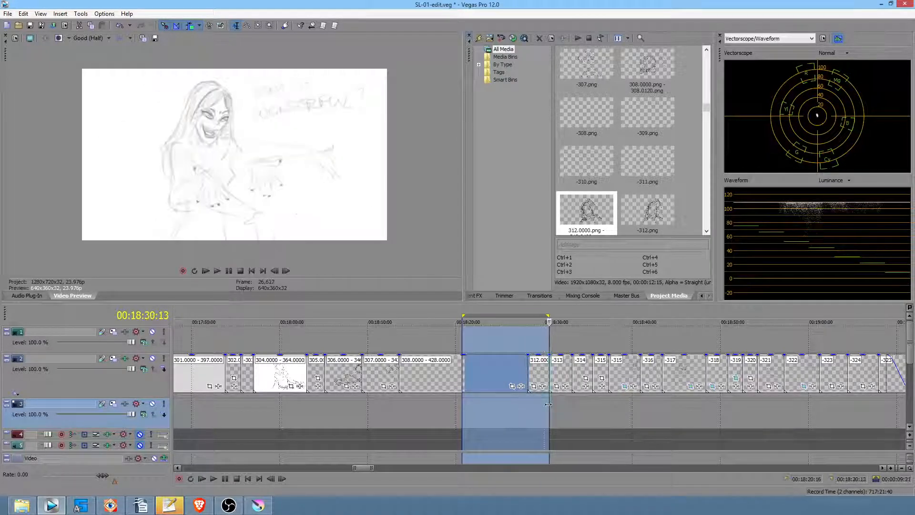